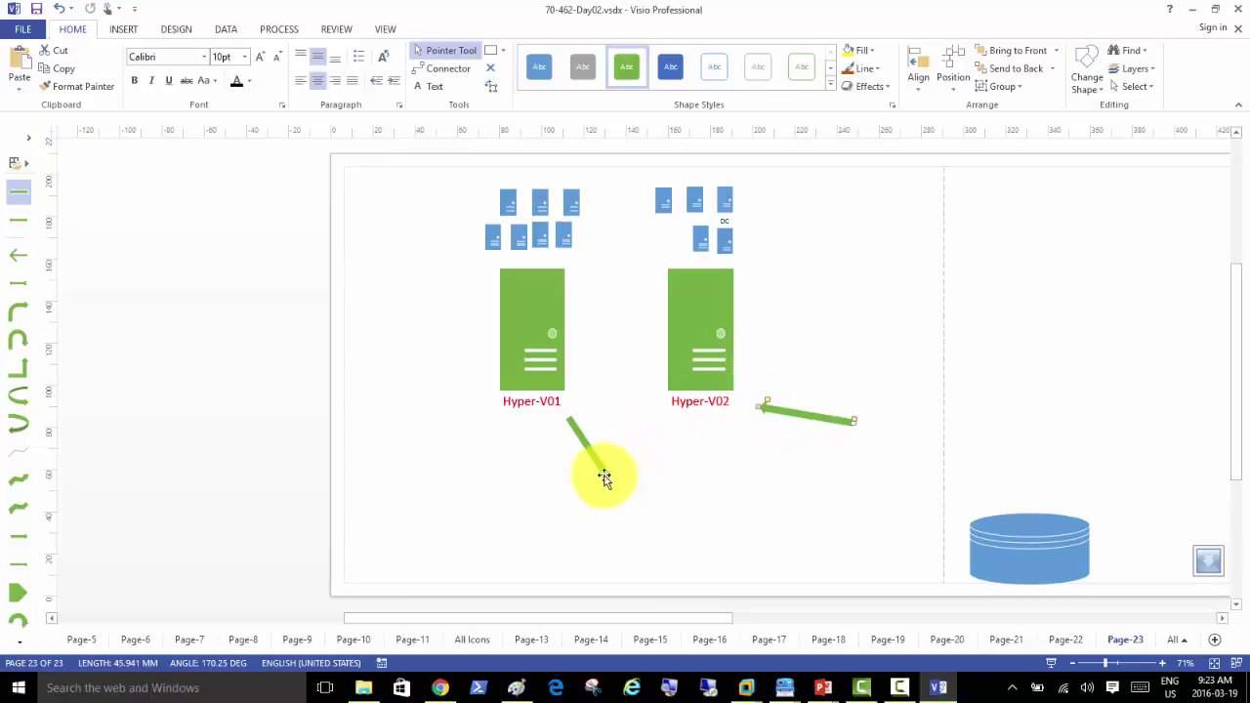
Step: Delete the diagonal green arrow
left_click_drag(602, 471, 651, 517)
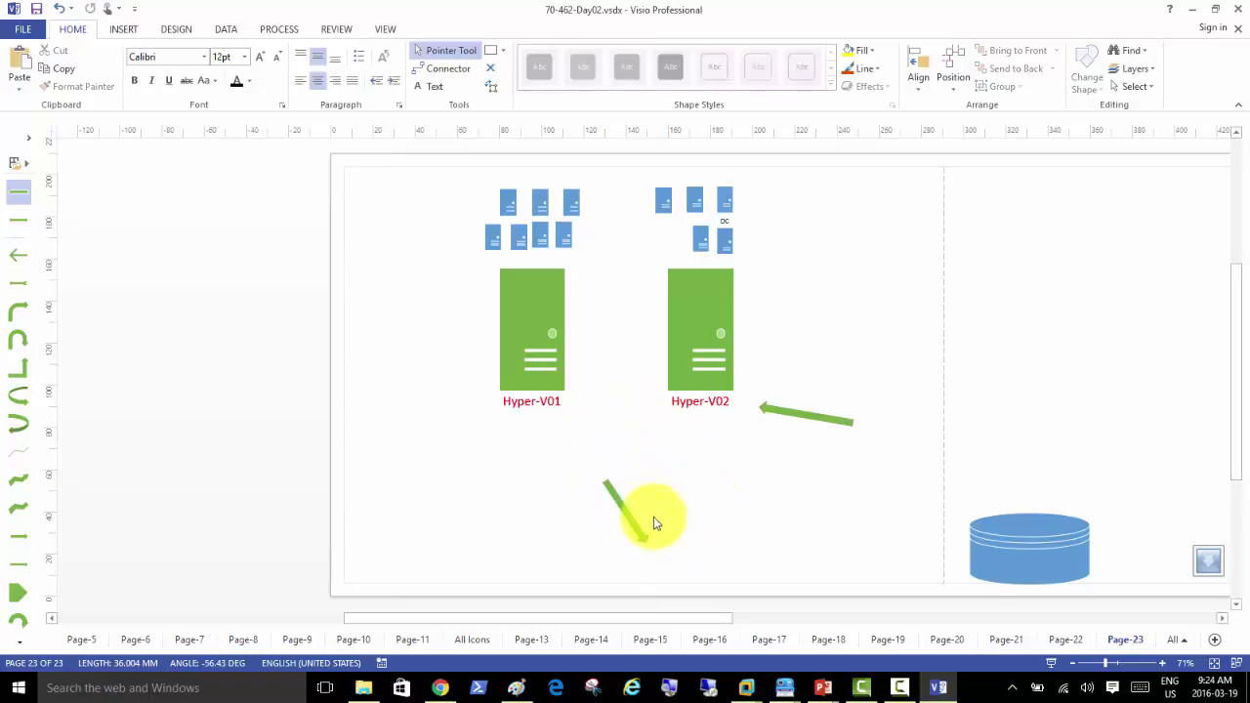
left_click(641, 534)
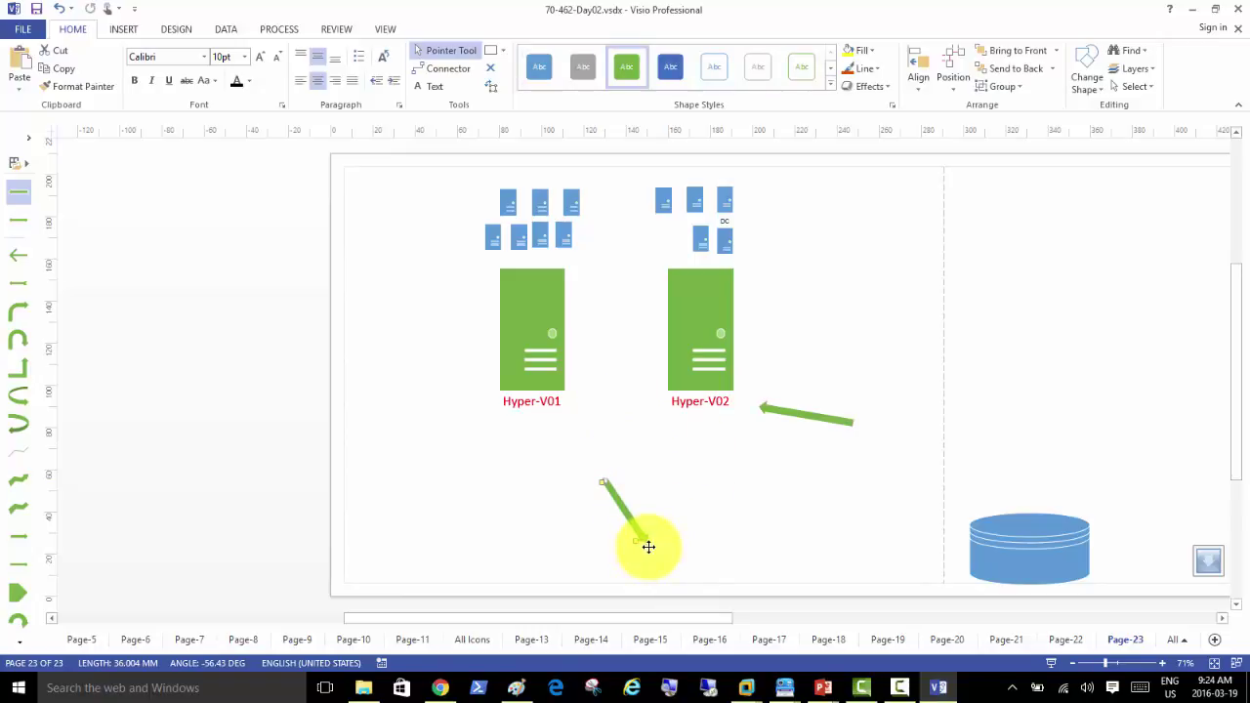
key("Delete")
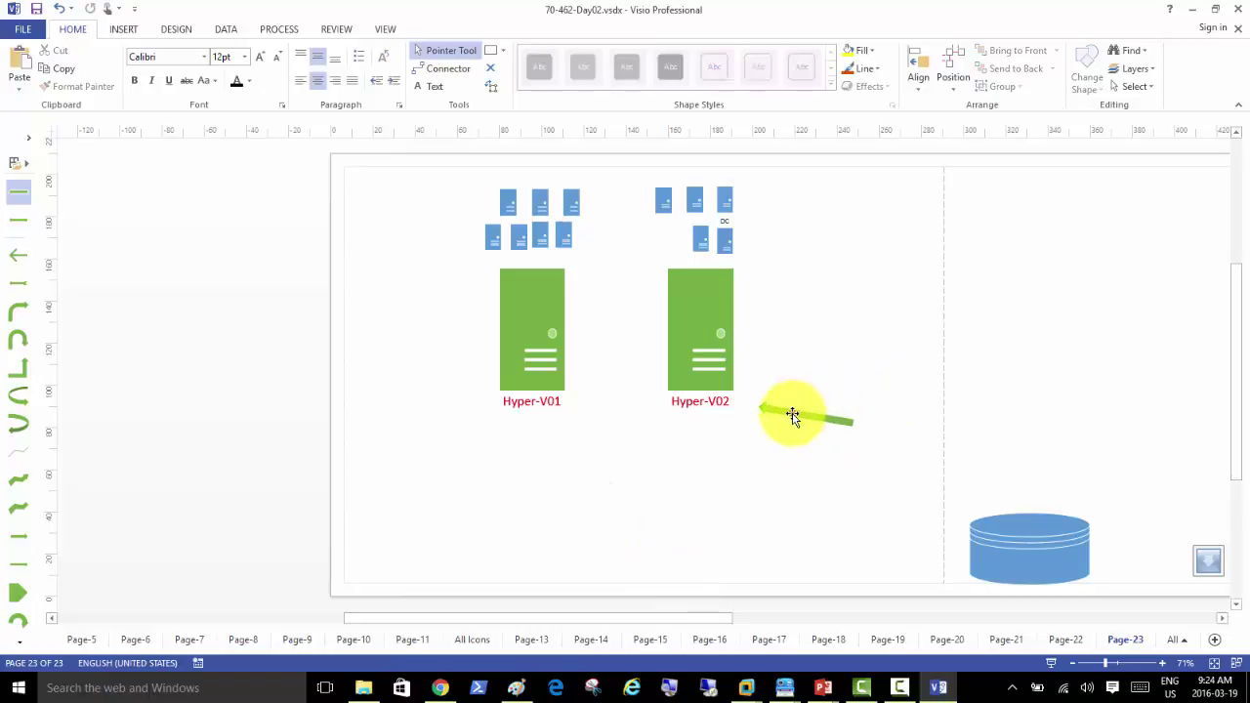
Step: Place the remaining arrow horizontally between the servers, pointing from Hyper-V02 to Hyper-V01
left_click_drag(792, 415, 792, 397)
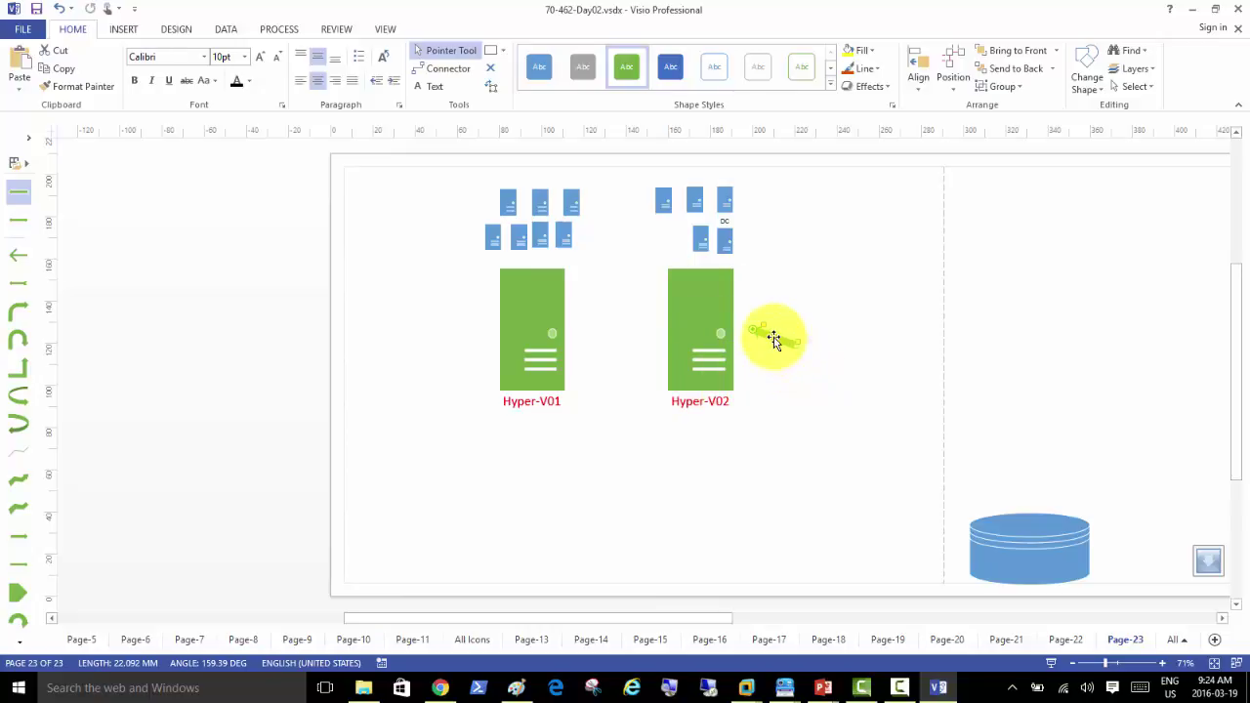
left_click_drag(772, 339, 765, 424)
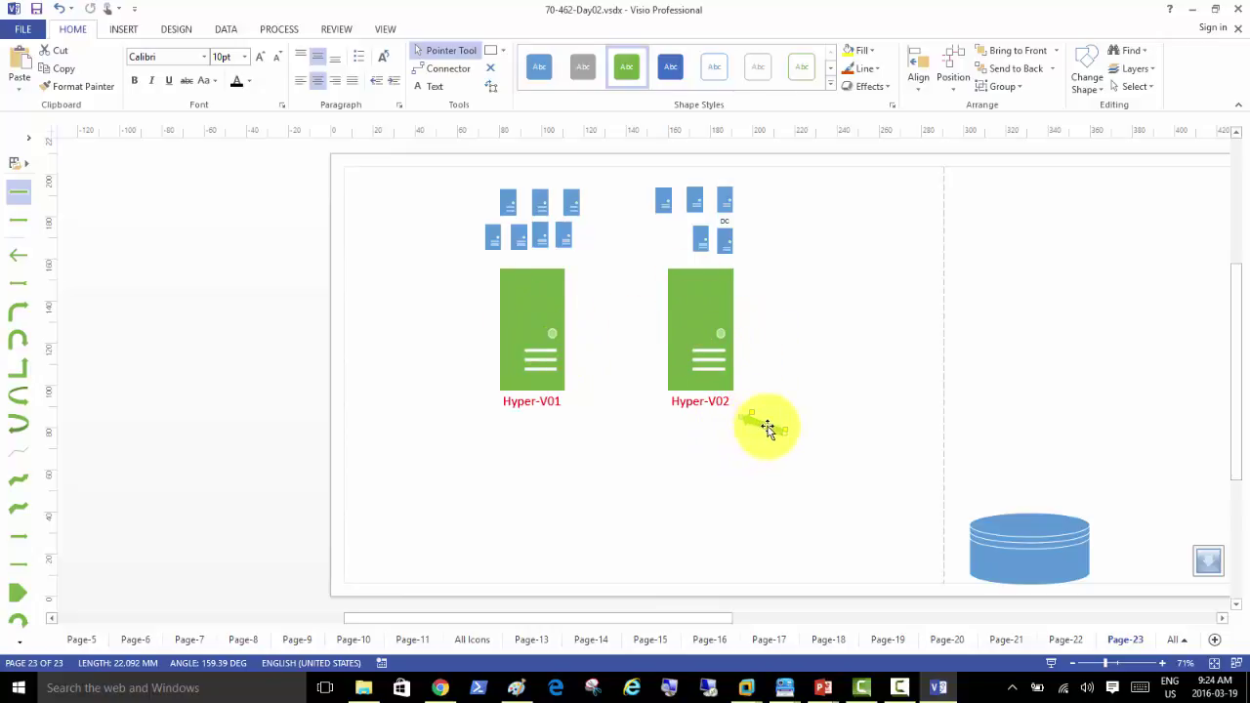
left_click_drag(766, 427, 670, 415)
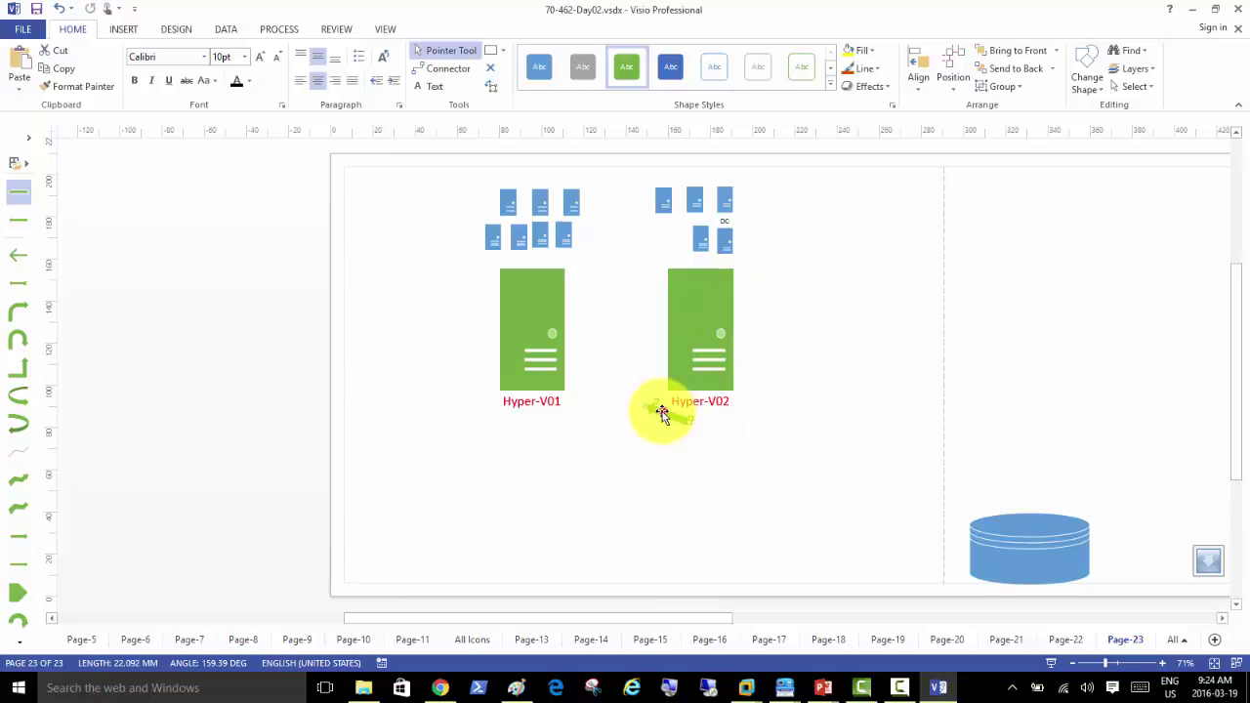
left_click_drag(661, 413, 617, 381)
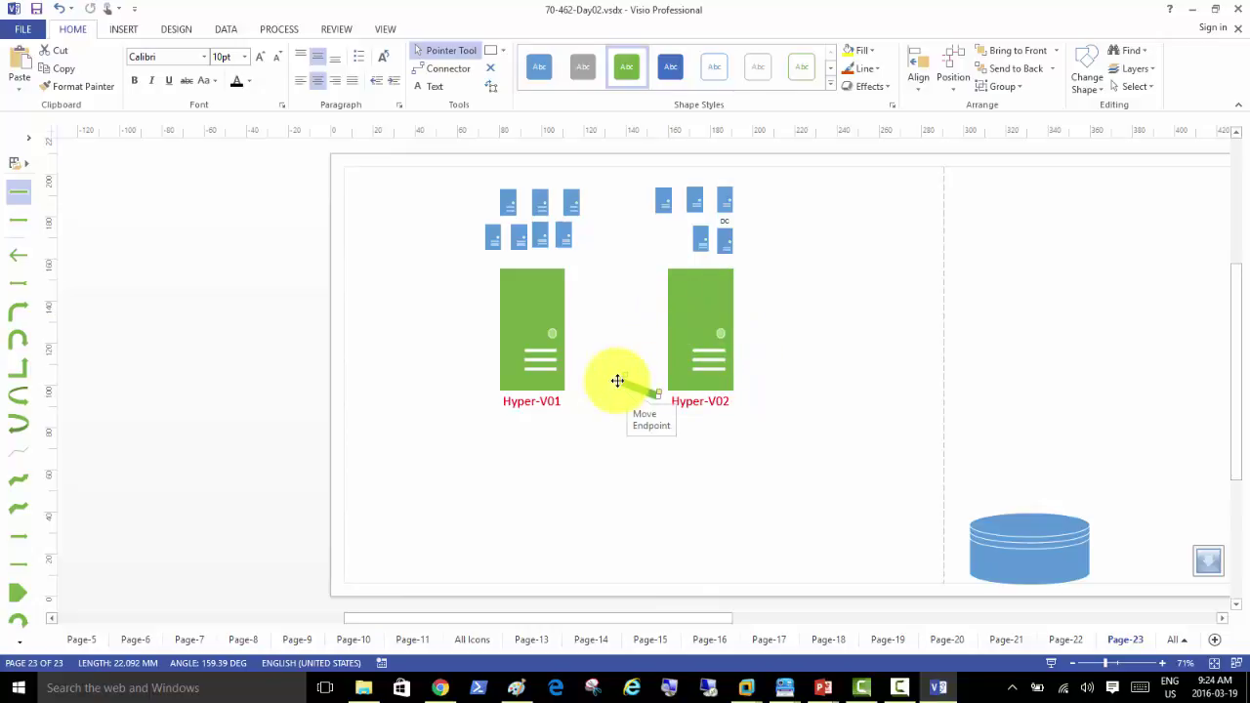
left_click_drag(617, 381, 588, 399)
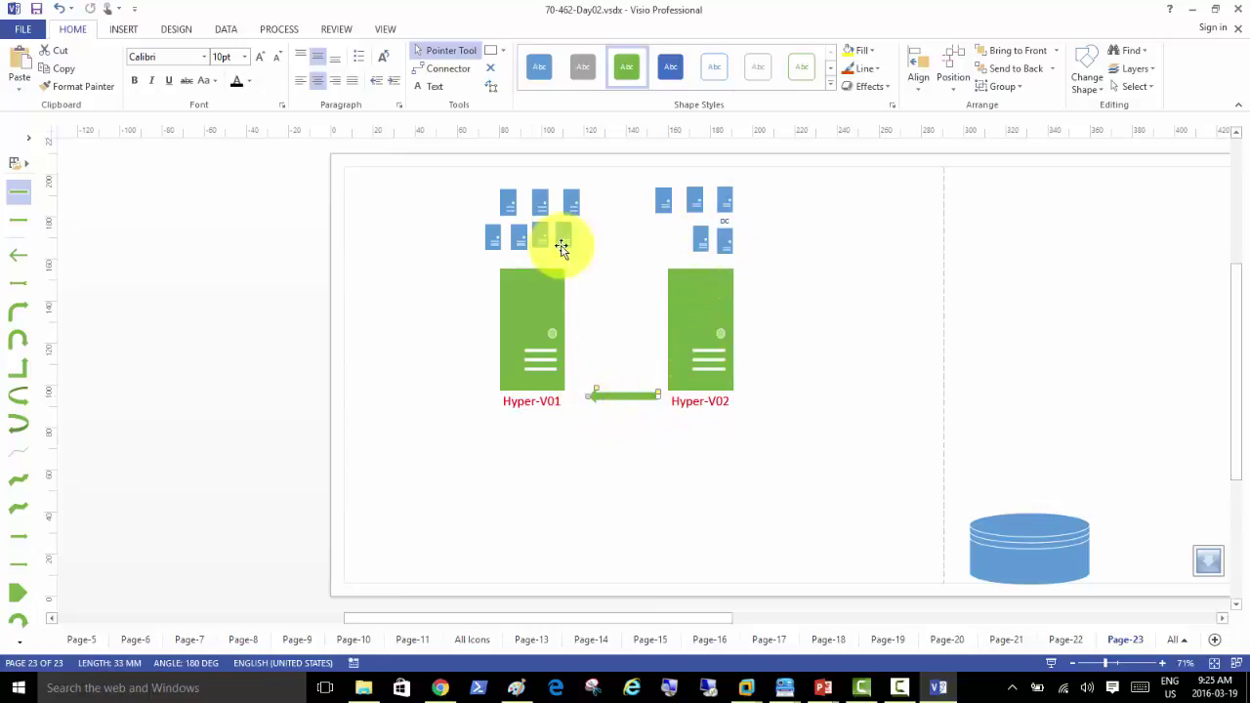
Step: Move the lower Hyper-V02 VM icon left so it sits under the group's first icon
left_click_drag(690, 237, 596, 240)
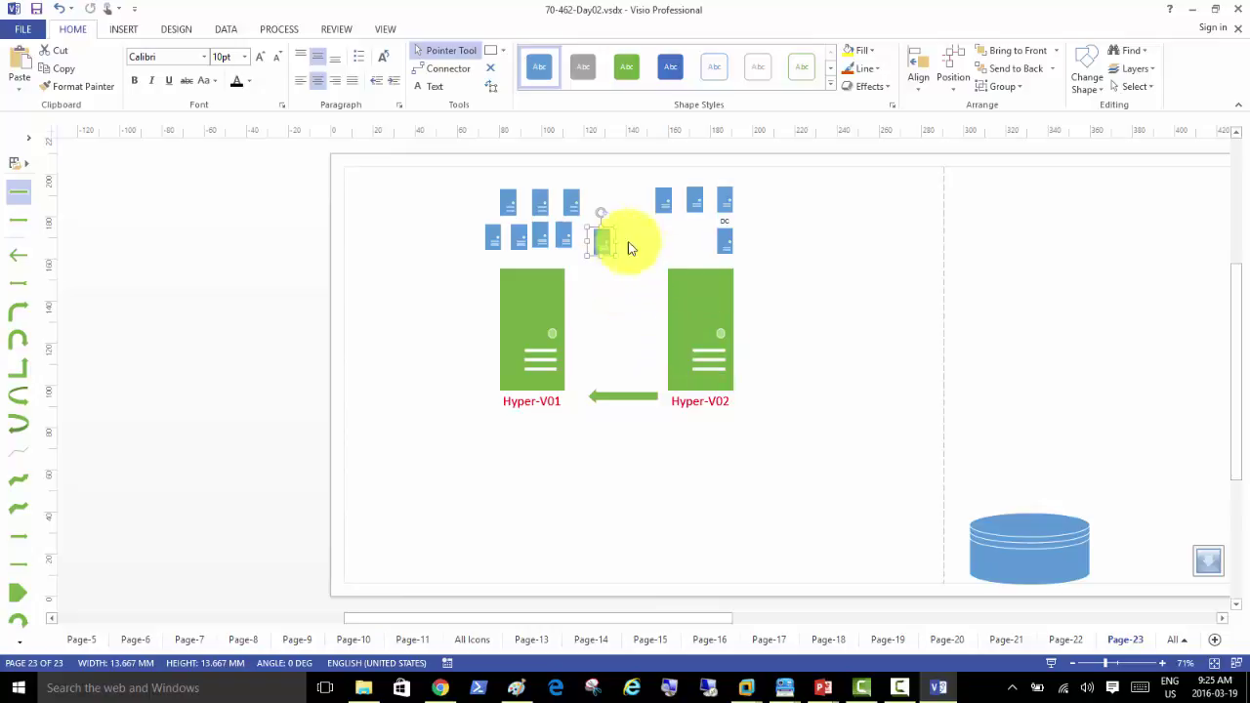
left_click(603, 242)
left_click_drag(621, 246, 673, 244)
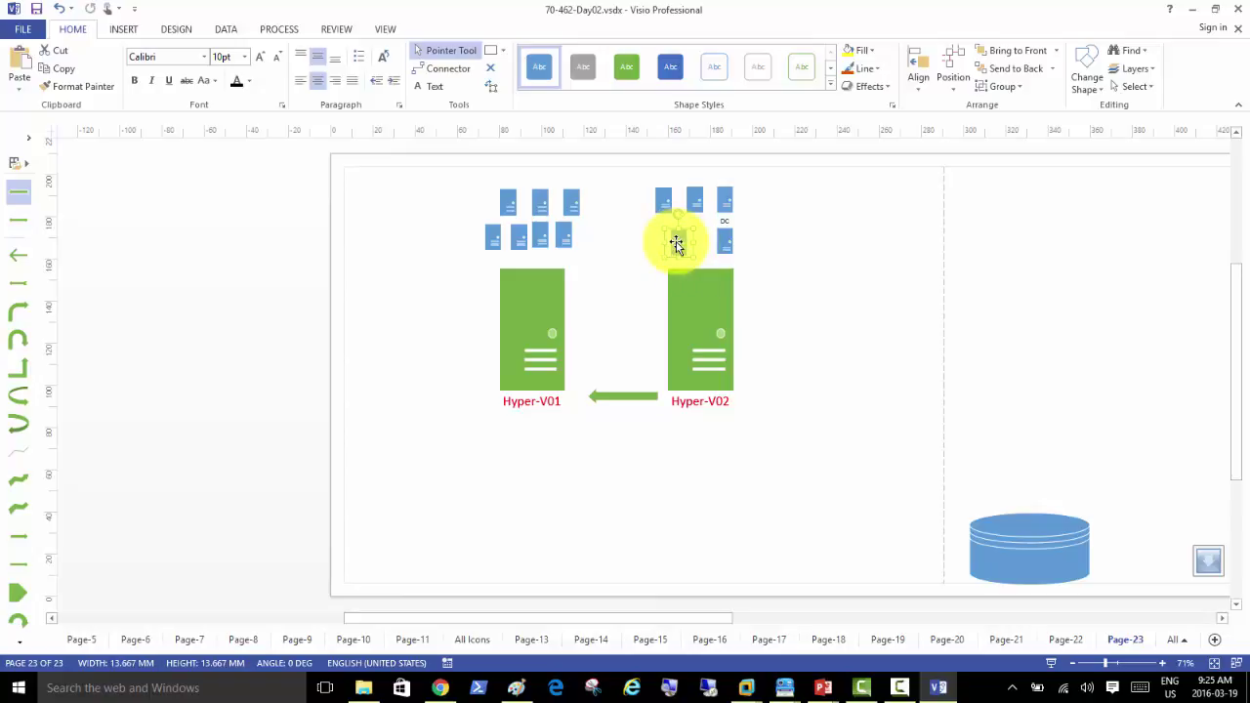
mouse_move(675, 243)
left_mouse_down()
mouse_move(648, 260)
mouse_move(684, 251)
mouse_move(664, 249)
left_mouse_up()
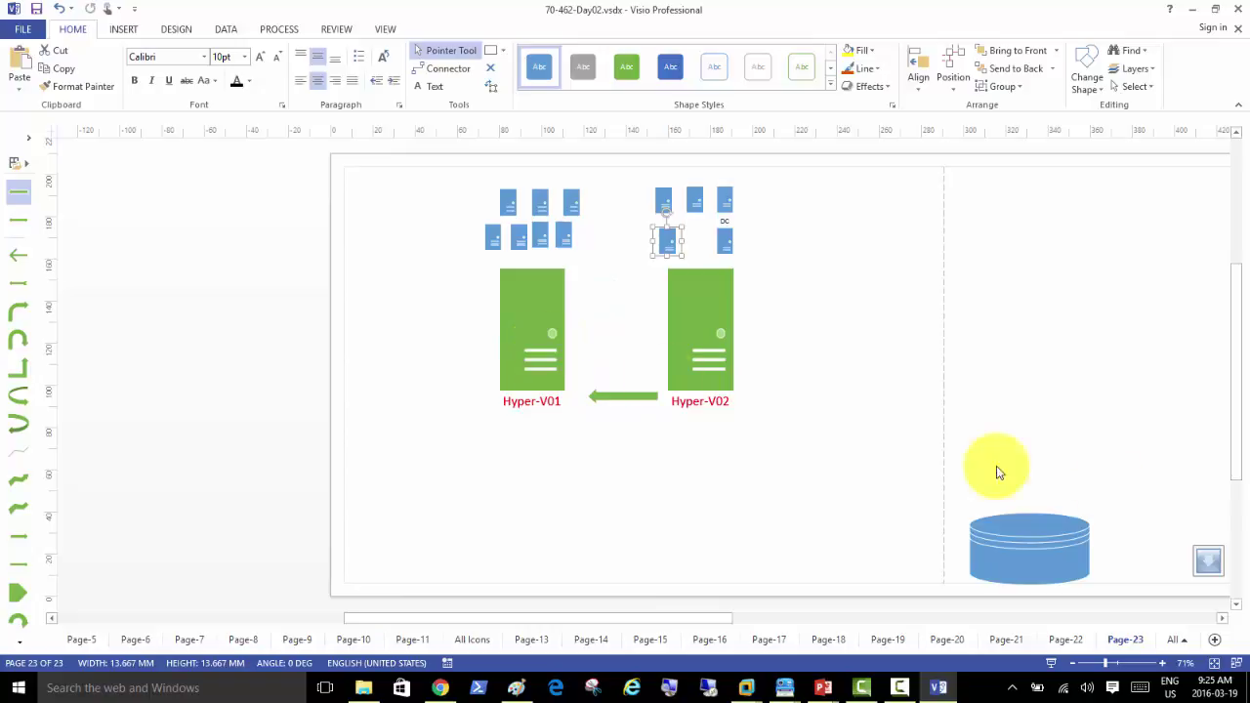
Step: Drag the blue storage cylinder to the bottom centre, below the two Hyper-V servers
left_click_drag(1037, 551, 640, 530)
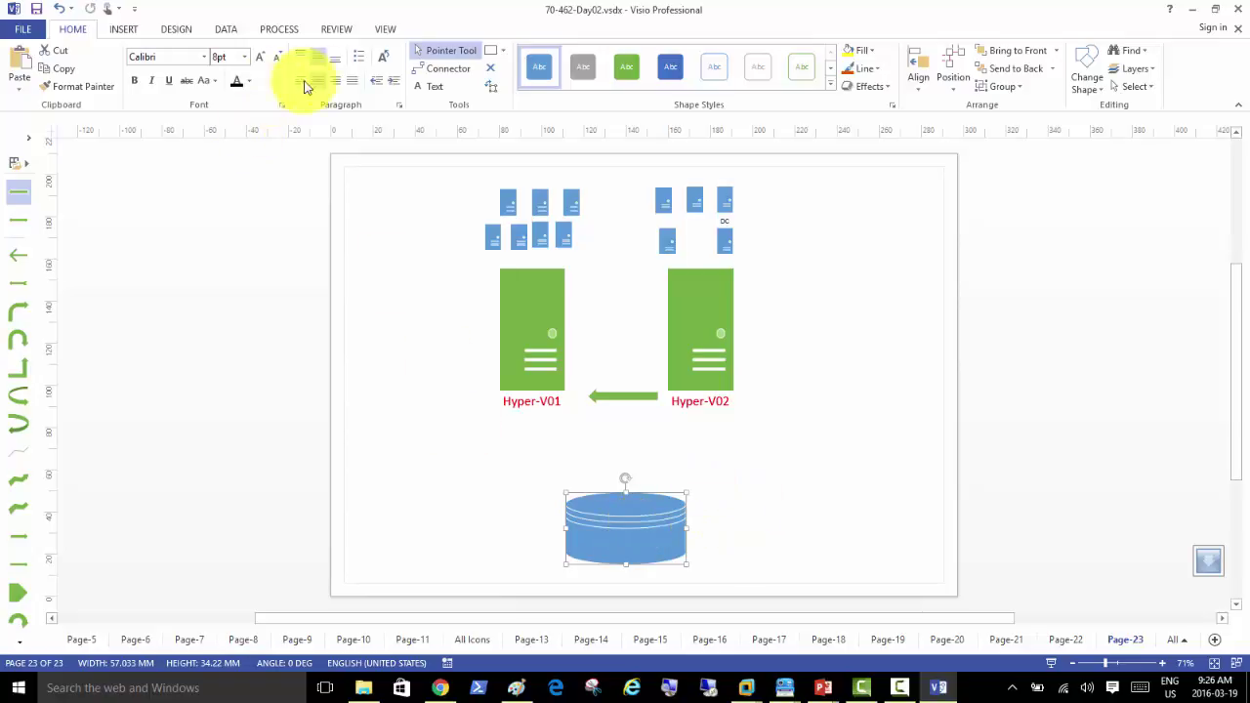
Step: Add a 24 pt 'Shared Nothing Live Migration' label left of the cylinder, then start another label below Hyper-V02
left_click(429, 86)
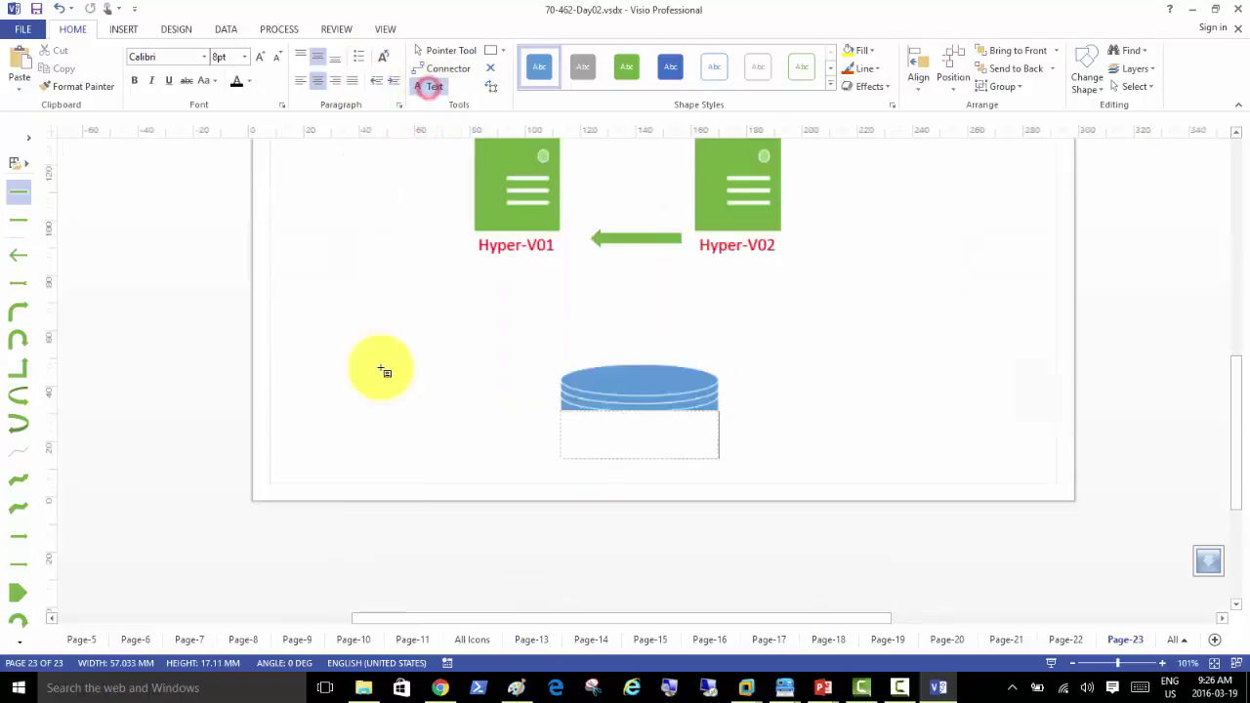
left_click(363, 275)
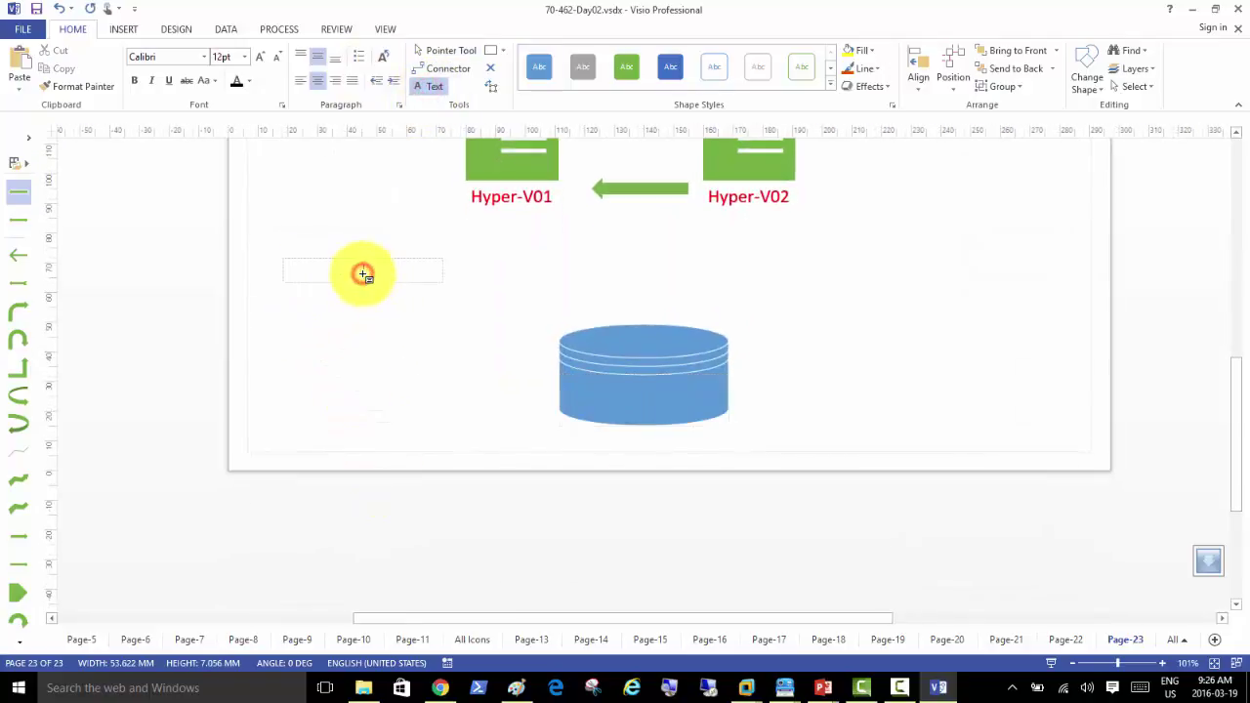
left_click(259, 55)
left_click(259, 55)
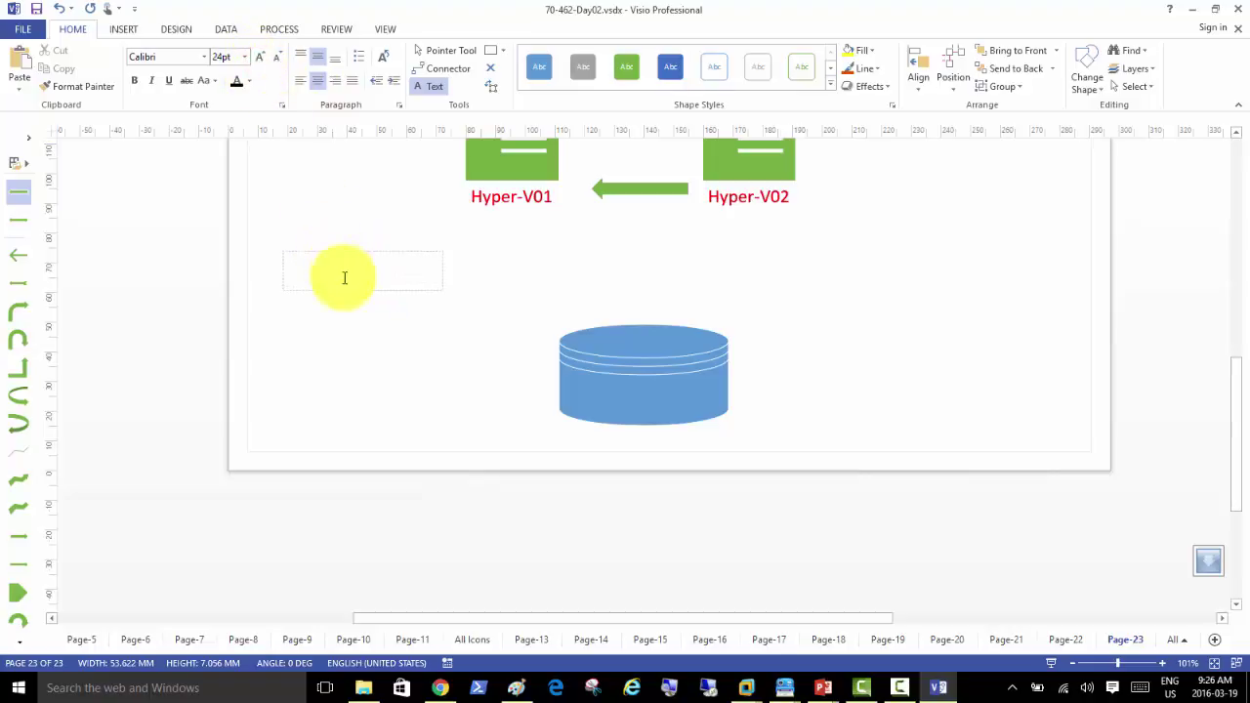
type("Shared Nothing Li")
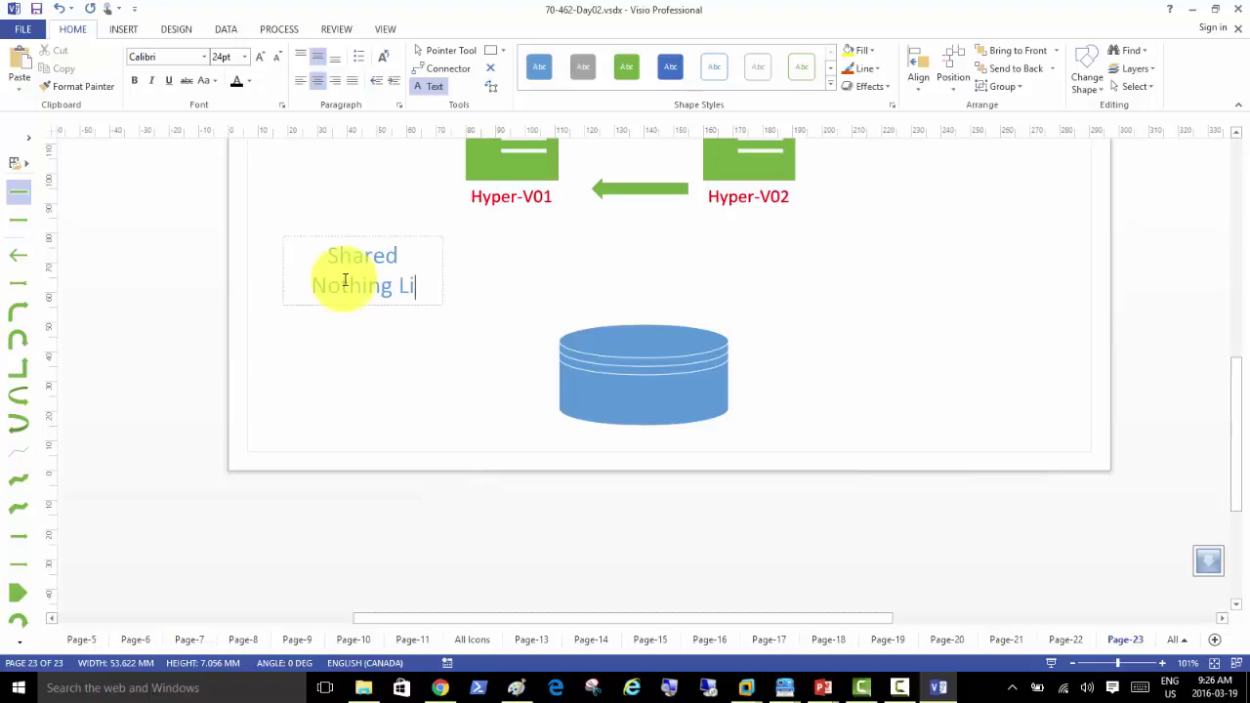
type("ve Migration")
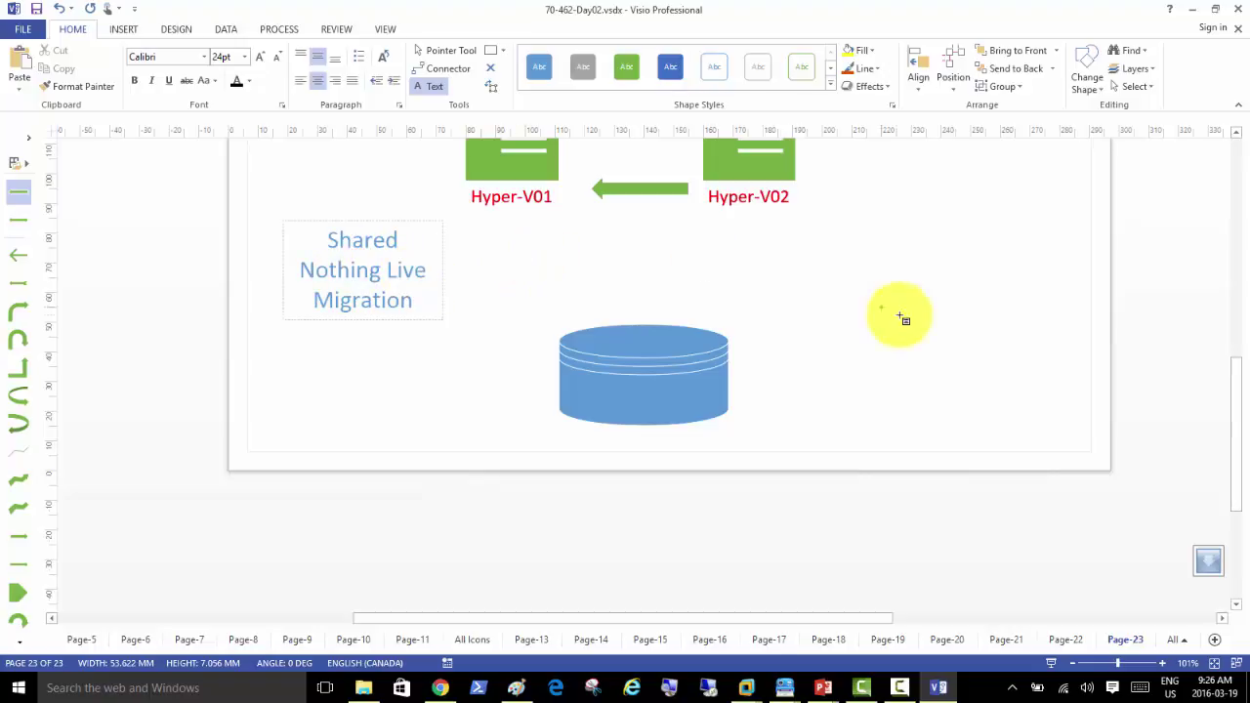
key("Escape")
left_click(852, 234)
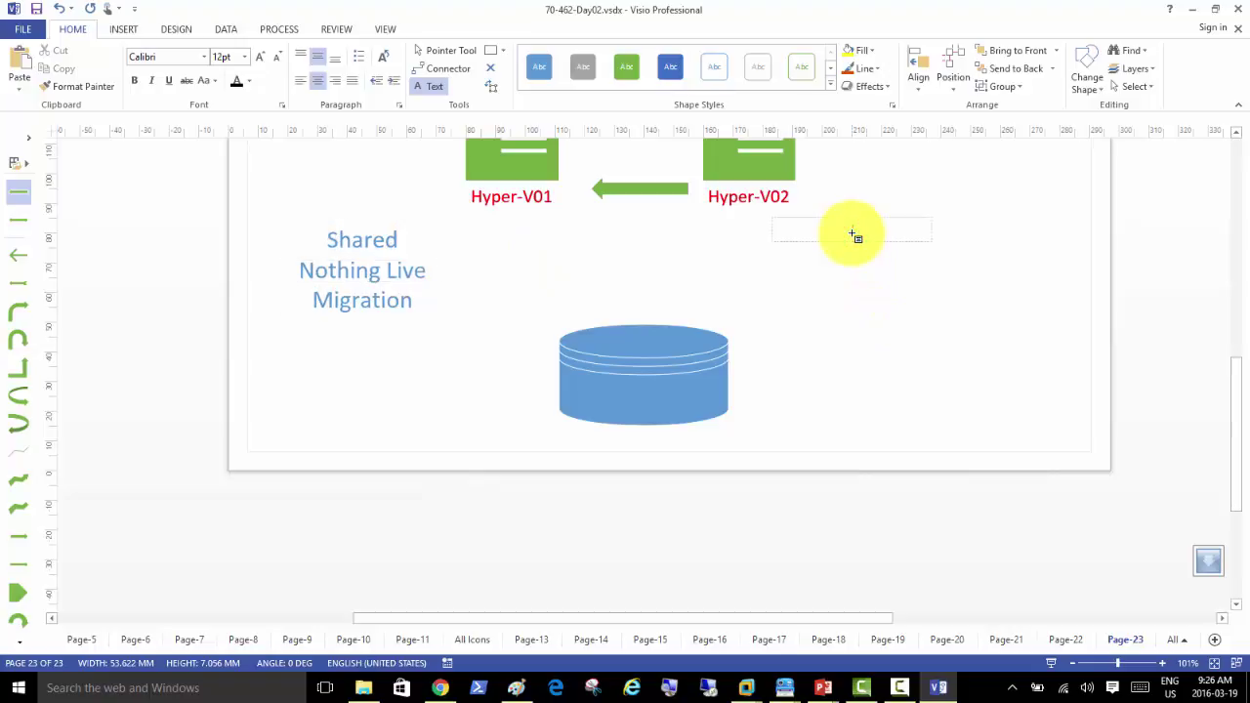
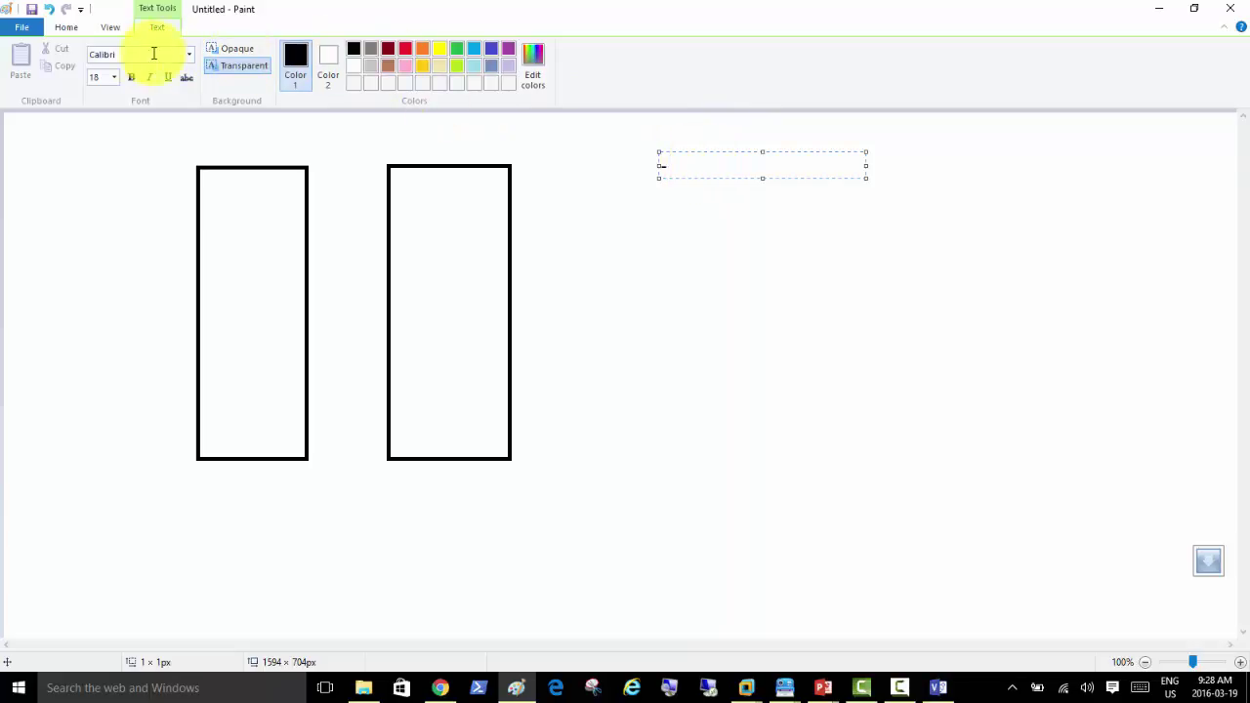
Step: Set the text size to 20, write 'We need two Hyper-Vs', and widen the text box
left_click(114, 78)
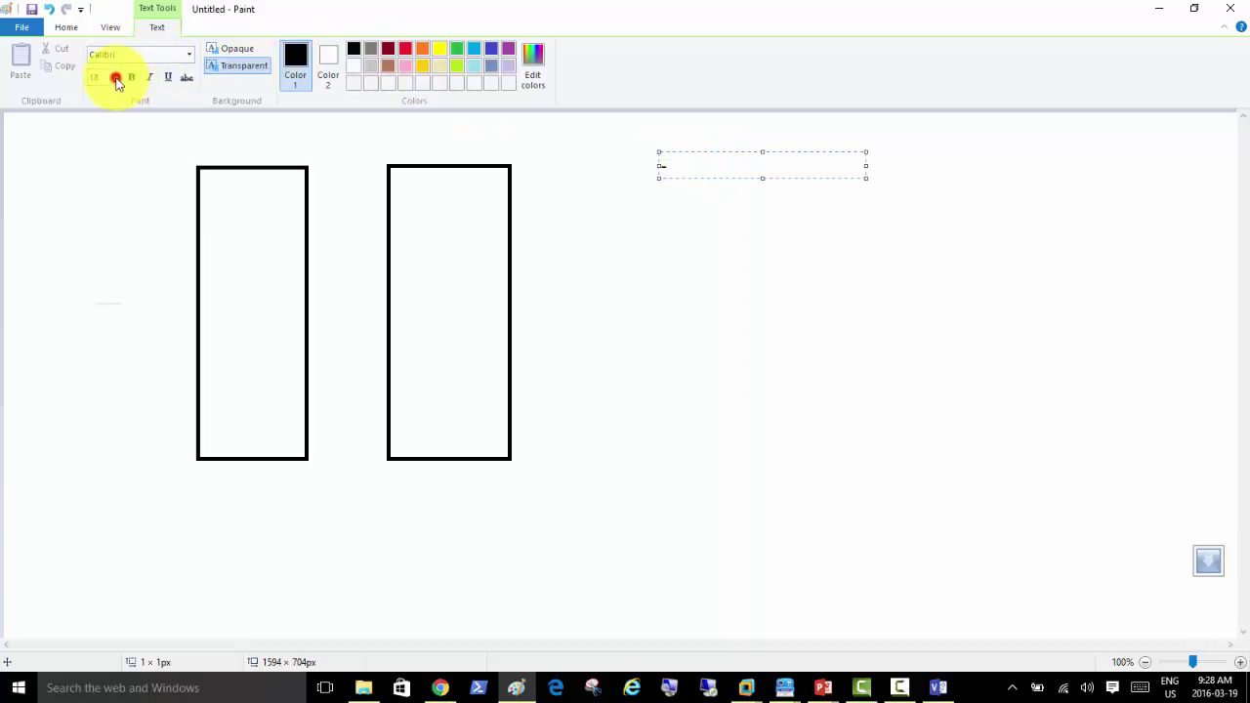
left_click(109, 199)
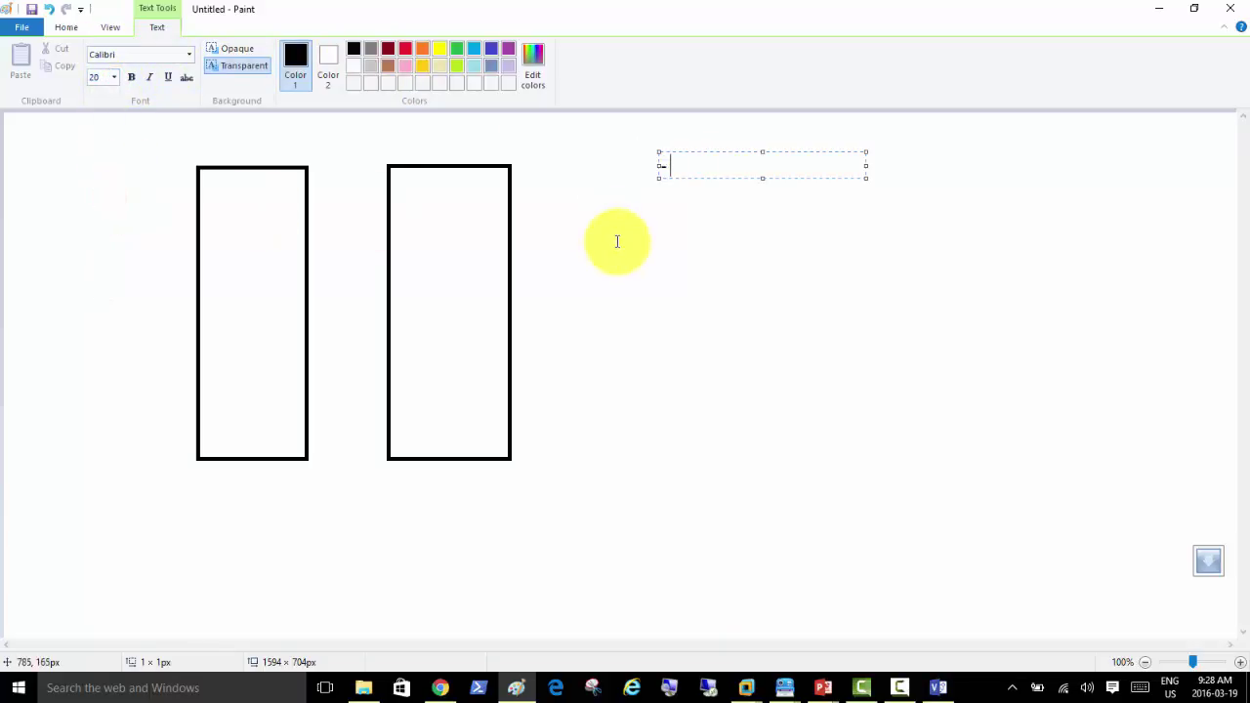
type("We need two Hyper-V")
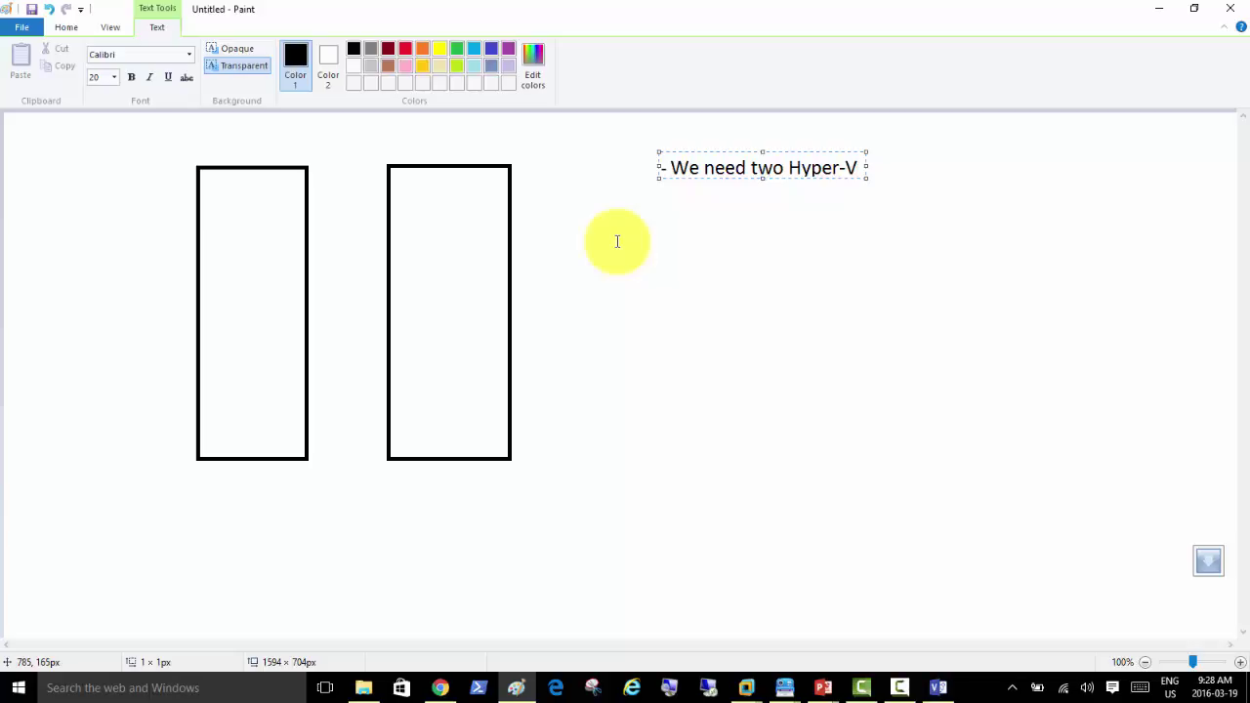
type("s")
key("Return")
type("-")
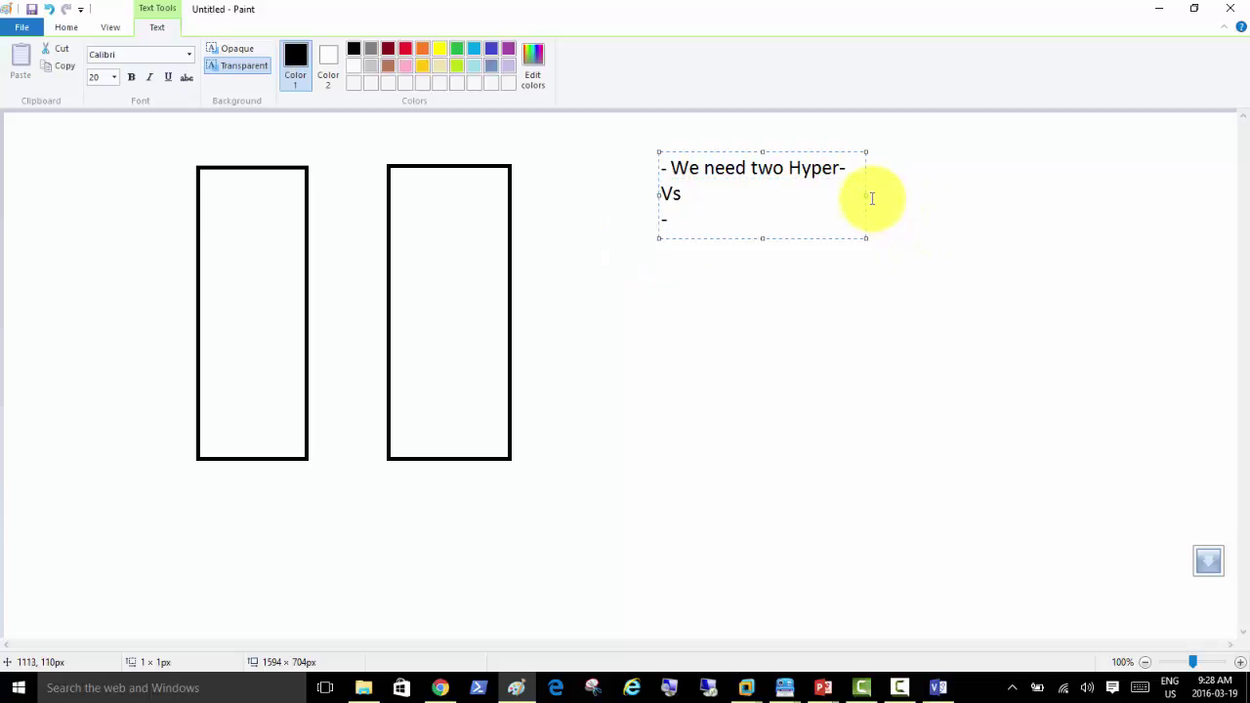
left_click_drag(867, 197, 1176, 207)
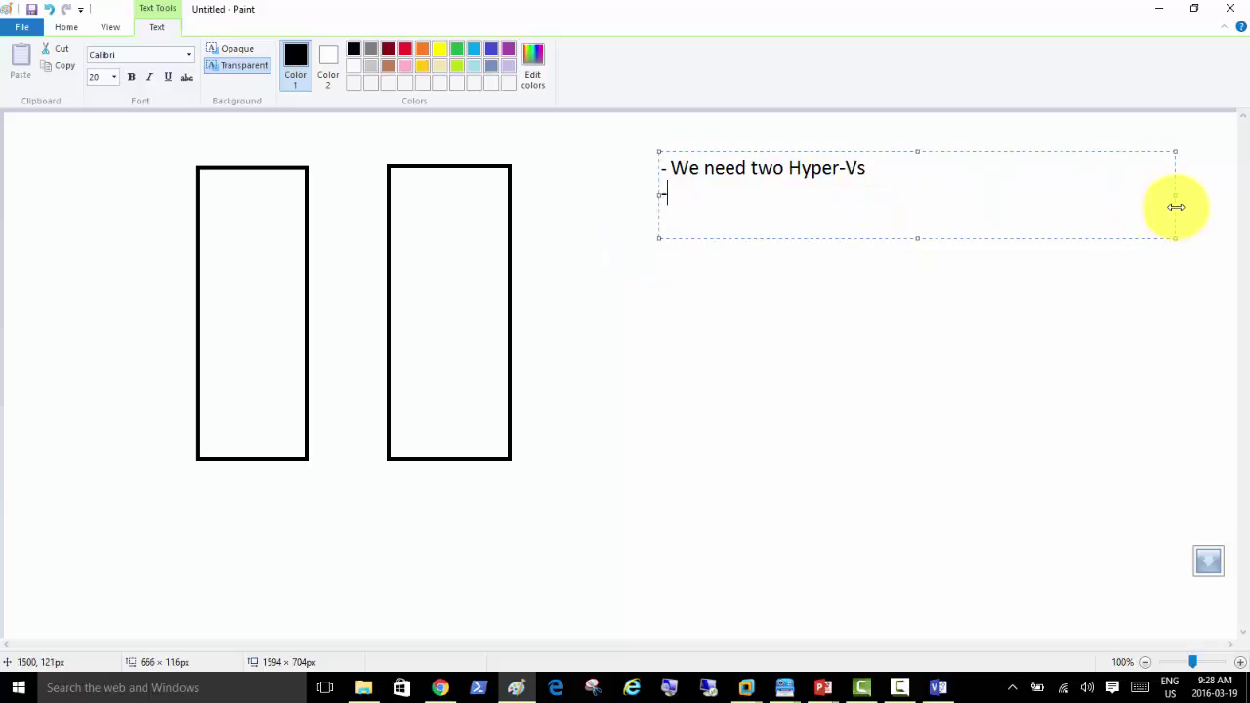
Step: Add notes on the "that" workaround, the live Migration pre-reqs, and needing one Client
type("We need t")
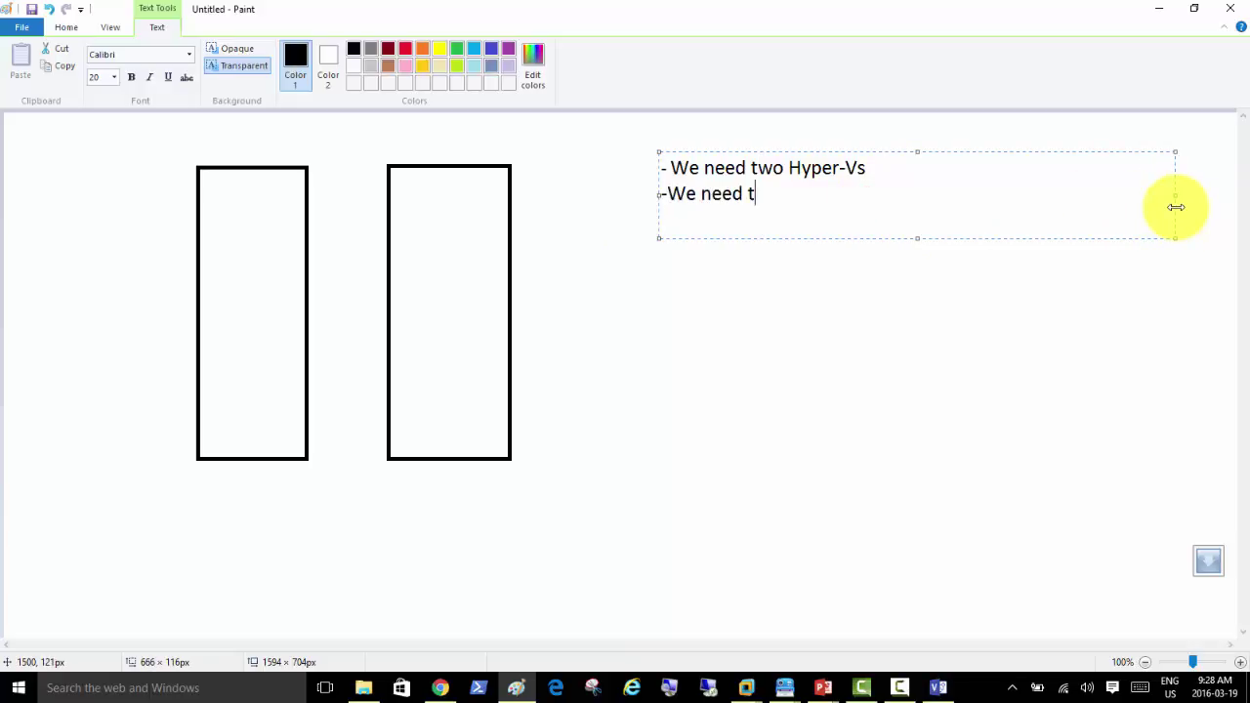
type("o do \"that\" workaround")
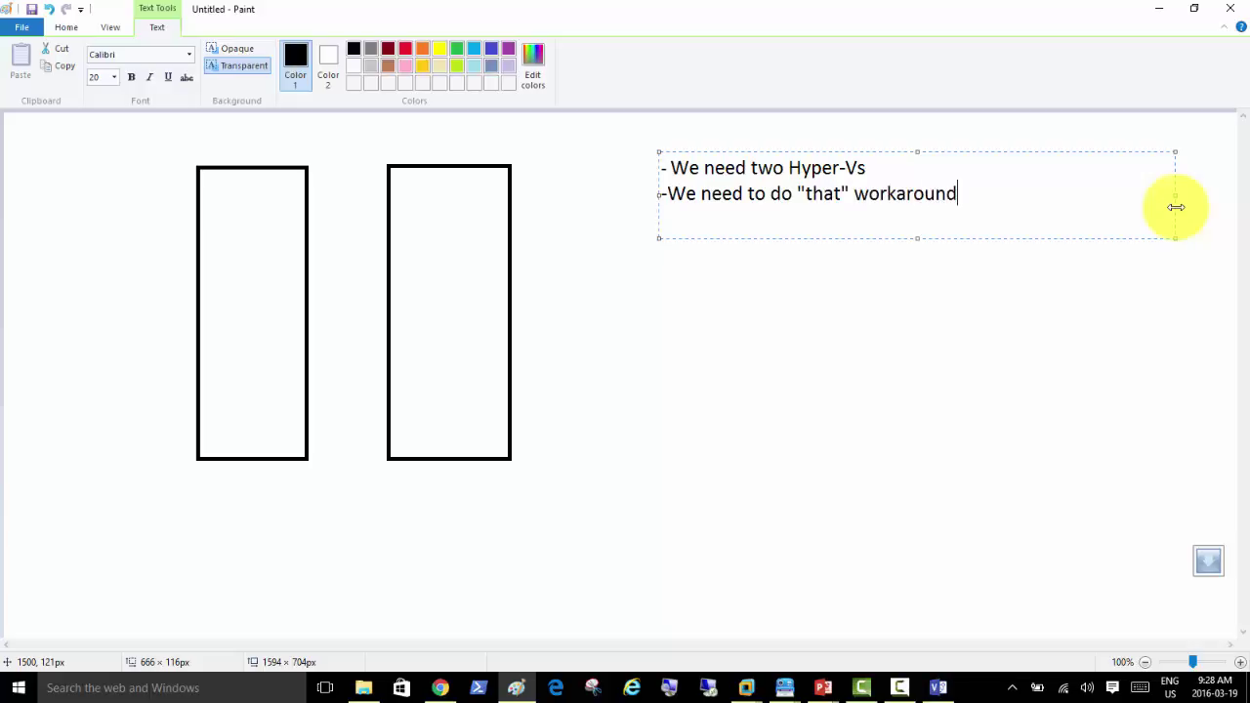
key("Return")
type("- We need t")
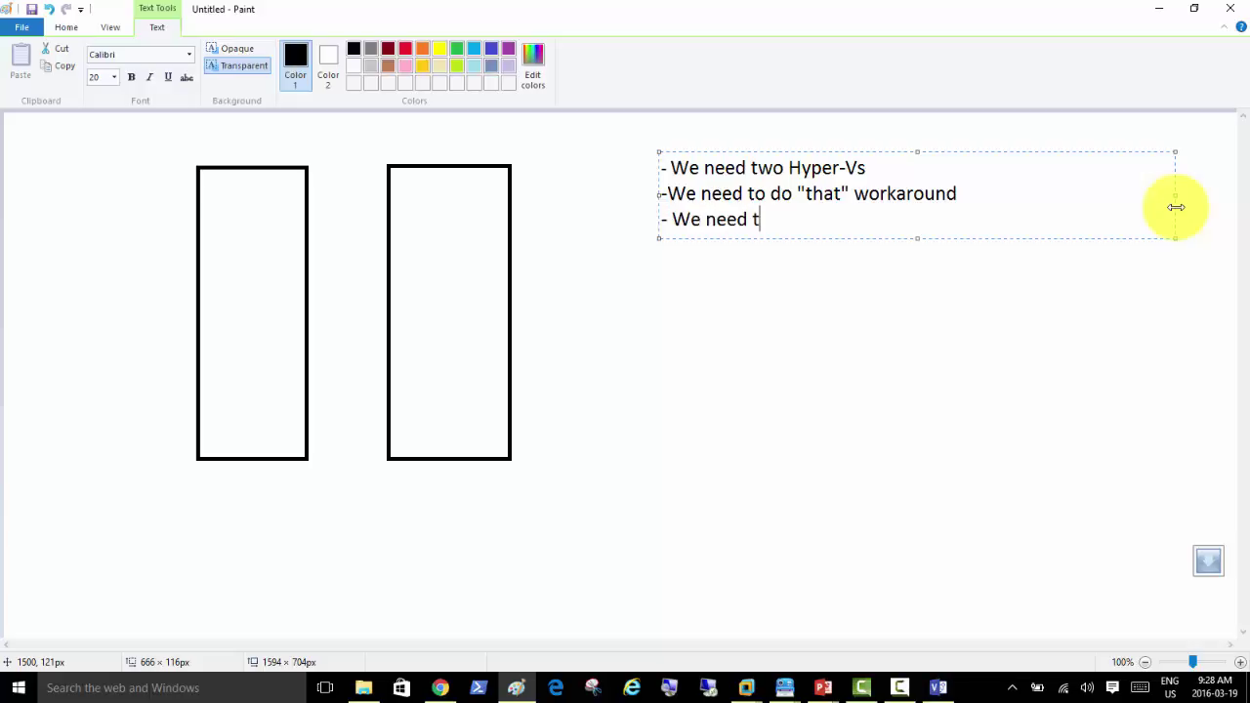
type("o configur")
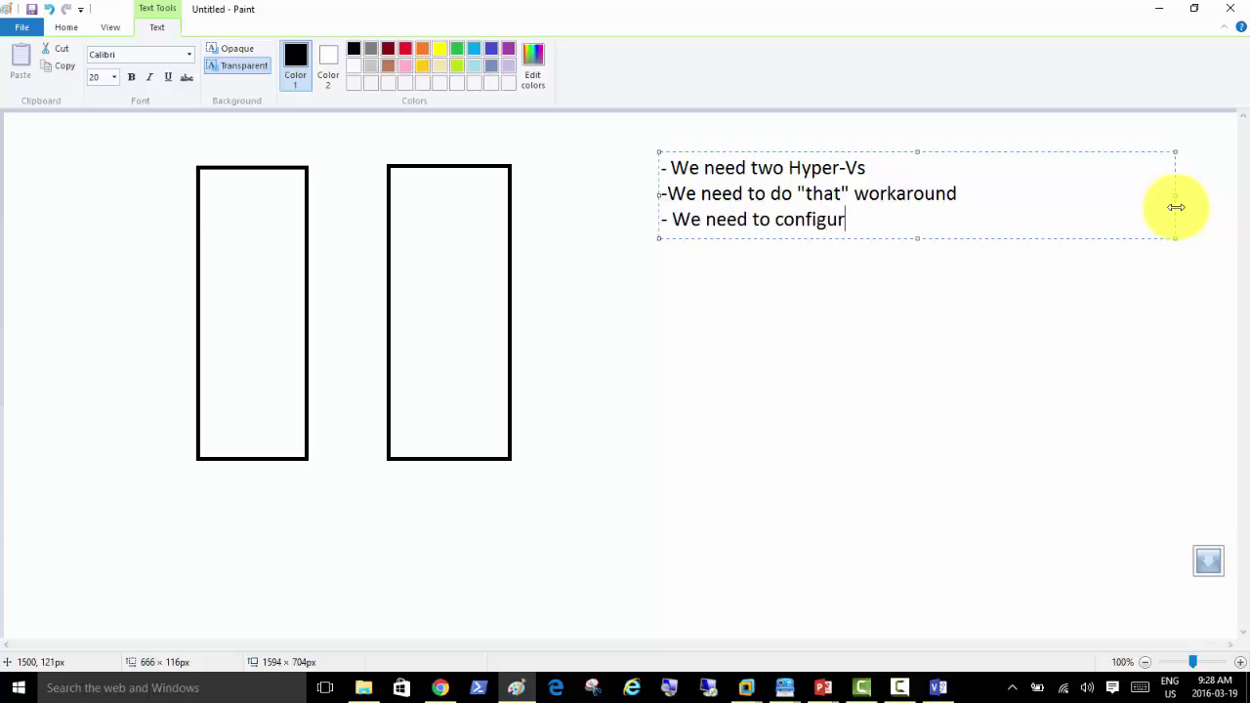
type("e them accor")
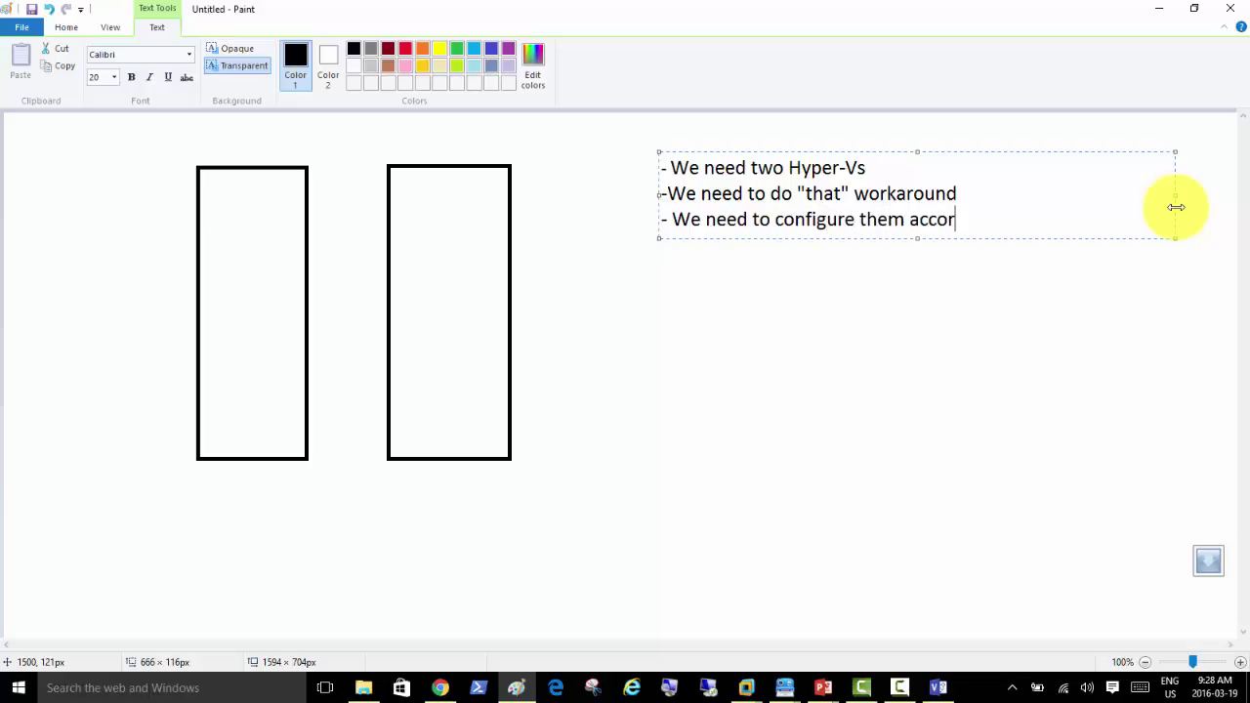
type("ding to the p")
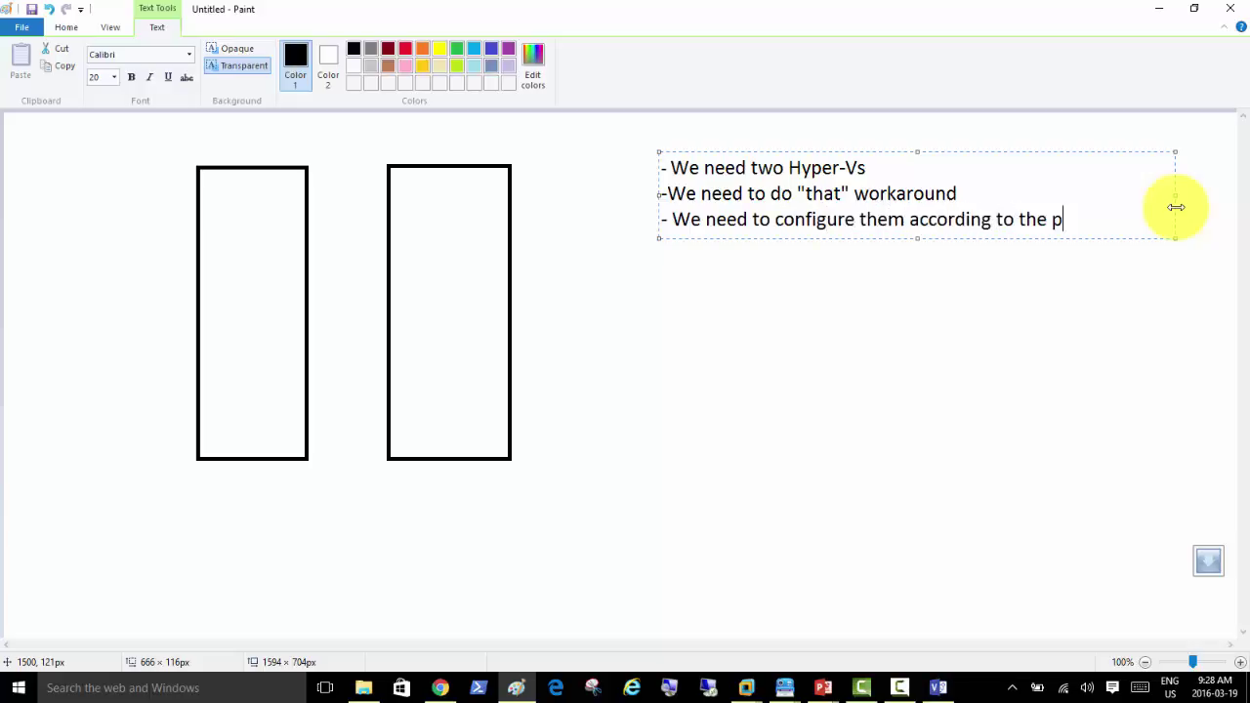
type("re-reqs of liv")
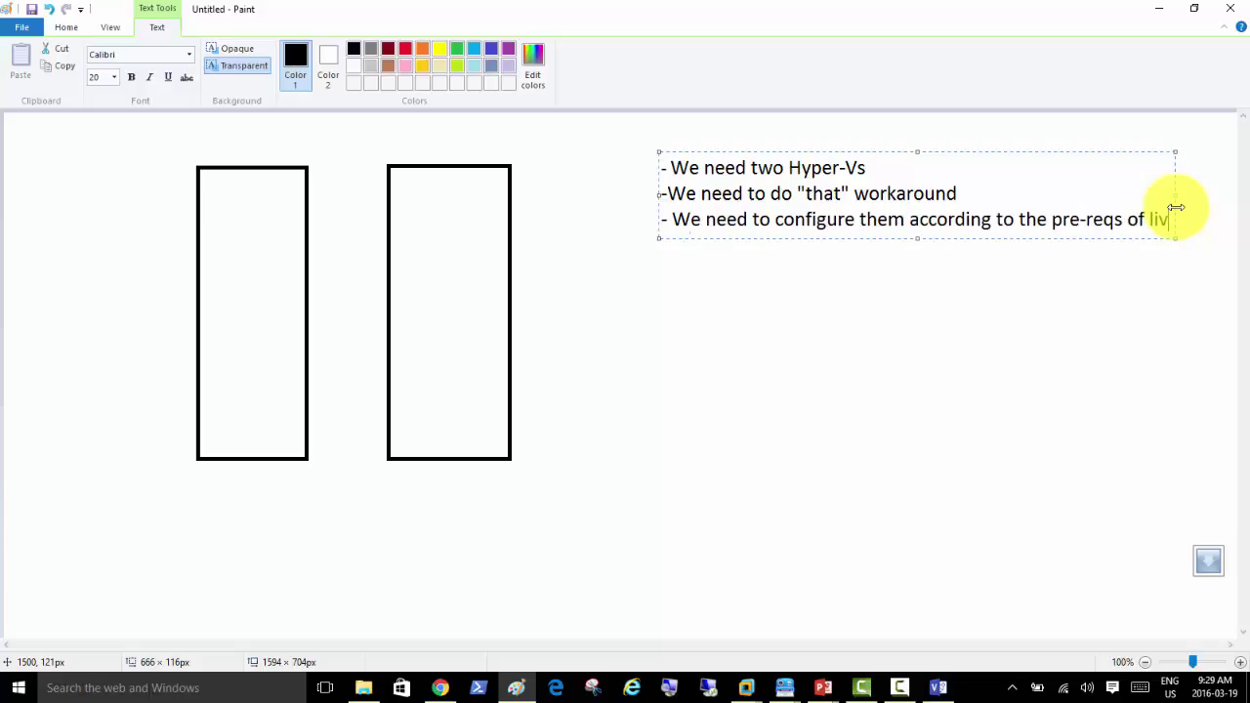
type("e Migration")
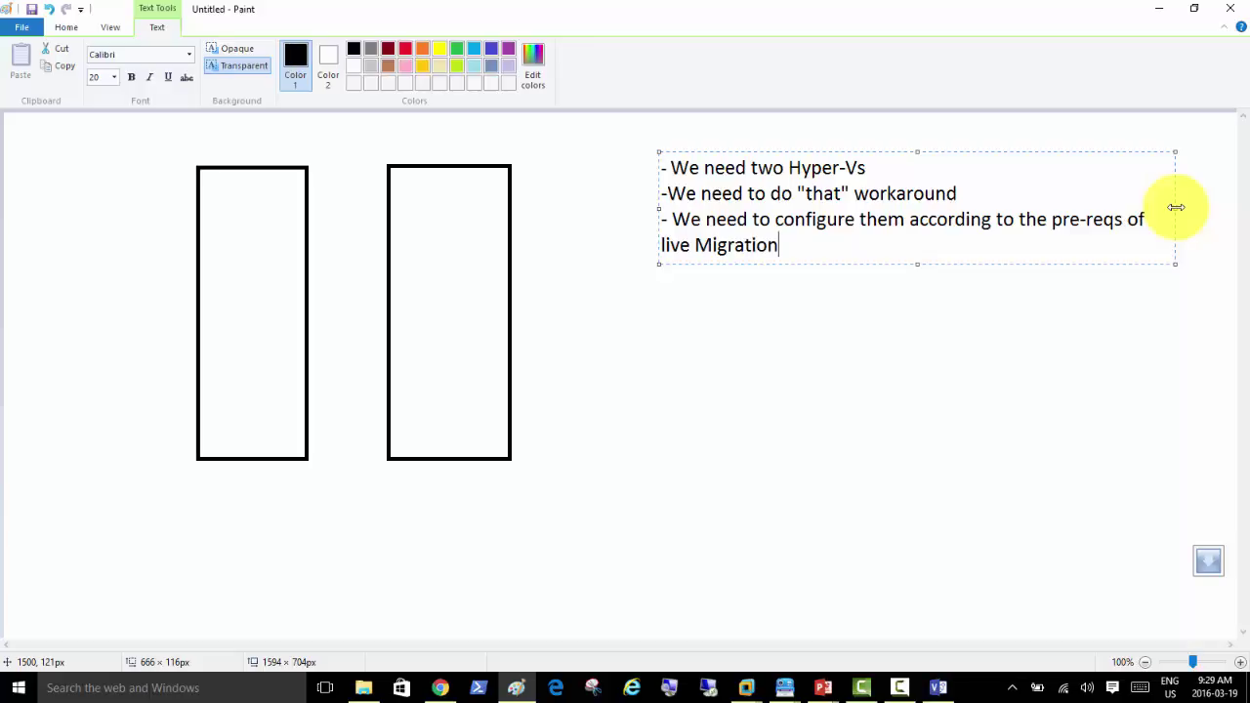
key("Return")
type("- We need one ")
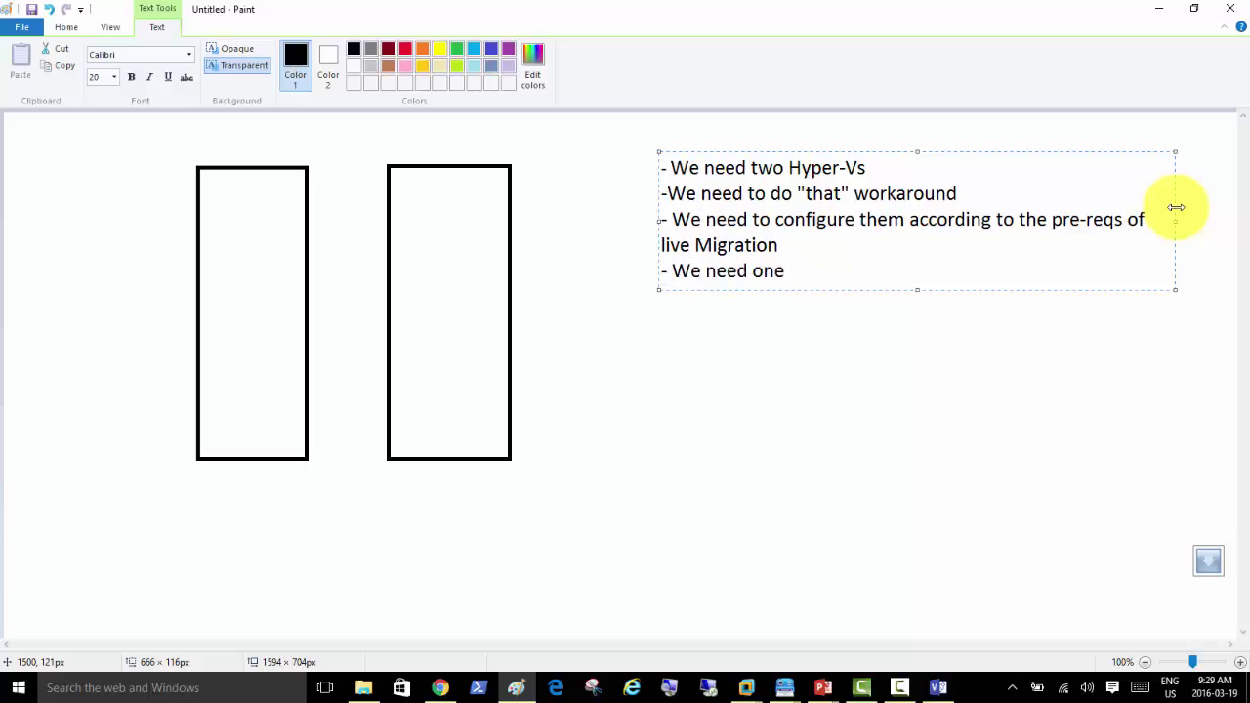
type("Client")
Step: Finish the notes: start Client01 and ping it continuously to catch connectivity loss while migrating
type("01 and start it")
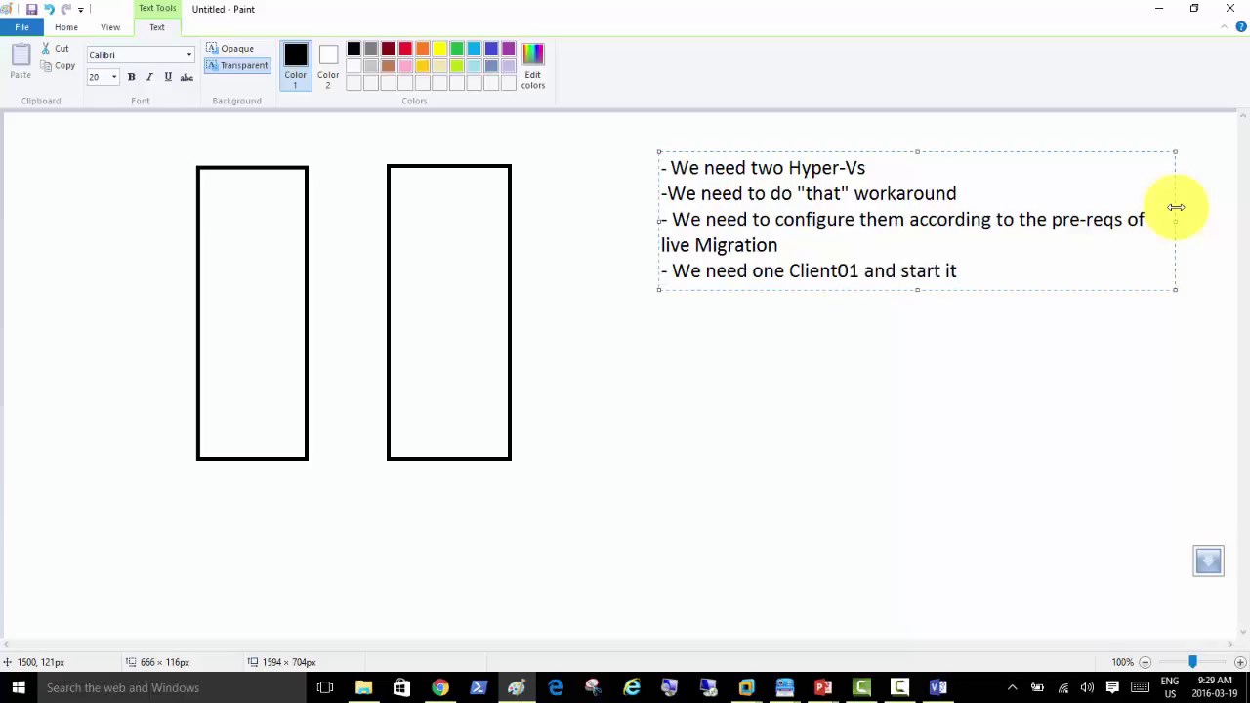
key("Return")
type("- we ping that")
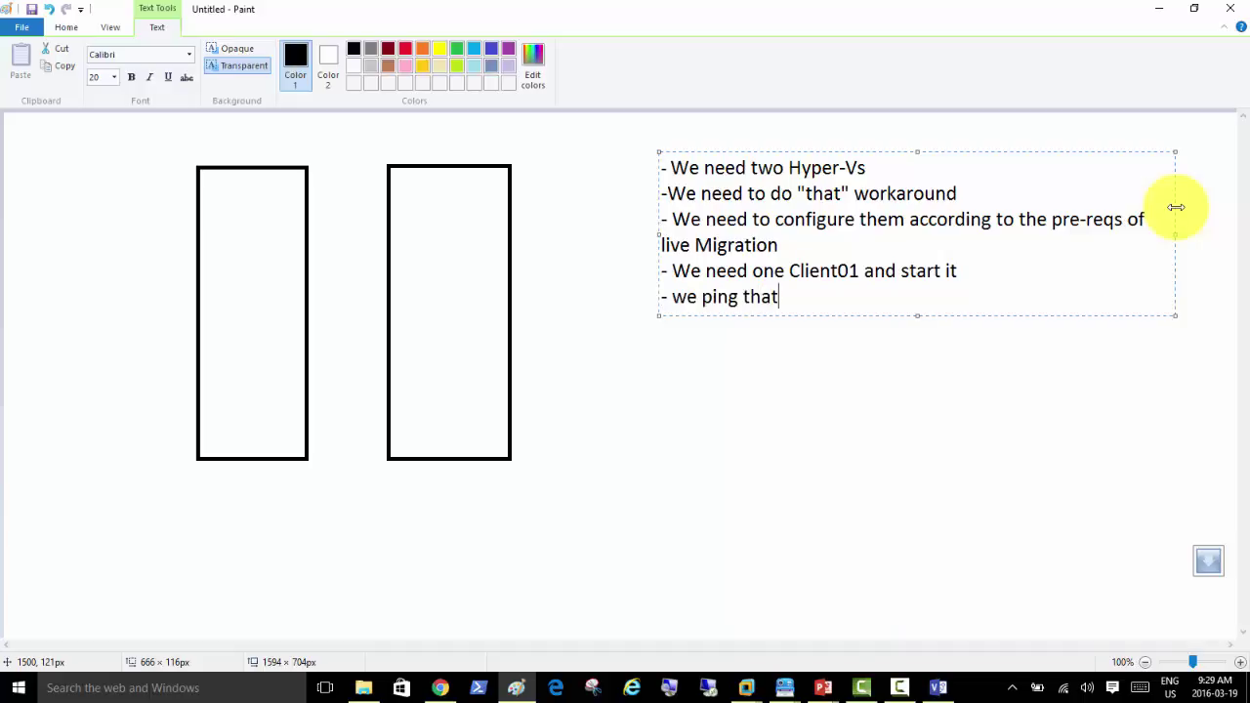
type(" machine cont")
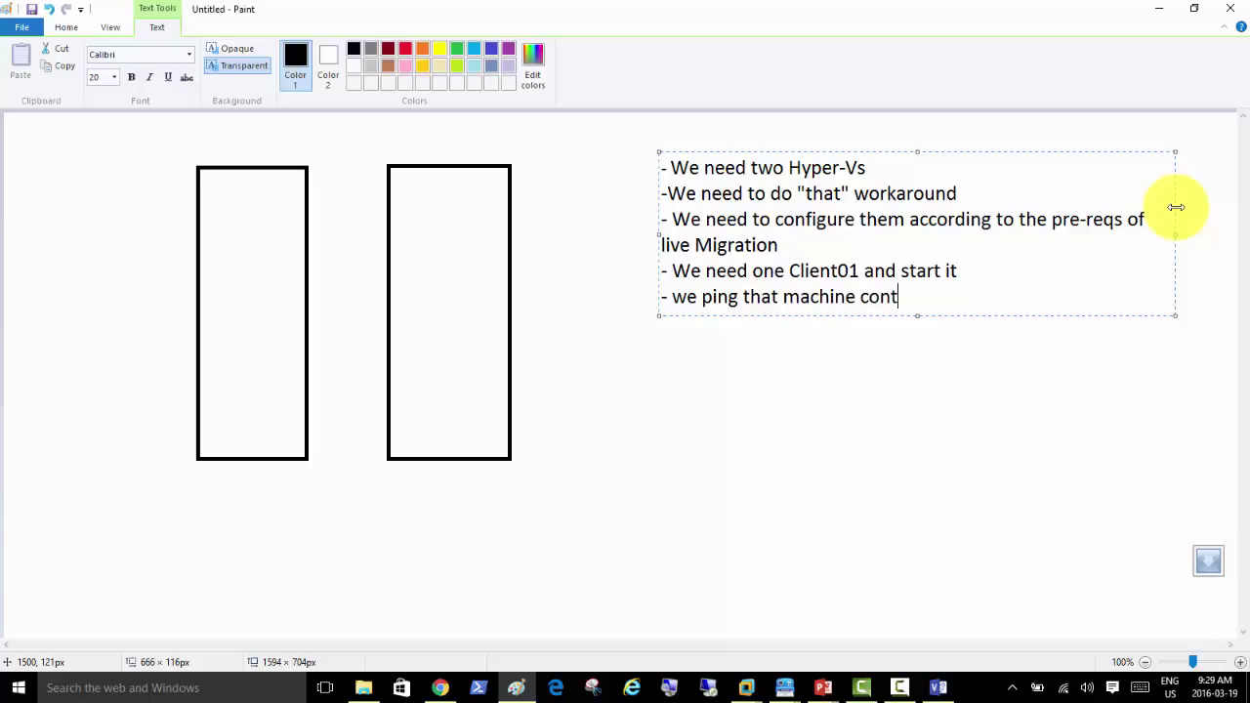
type("inuously to se")
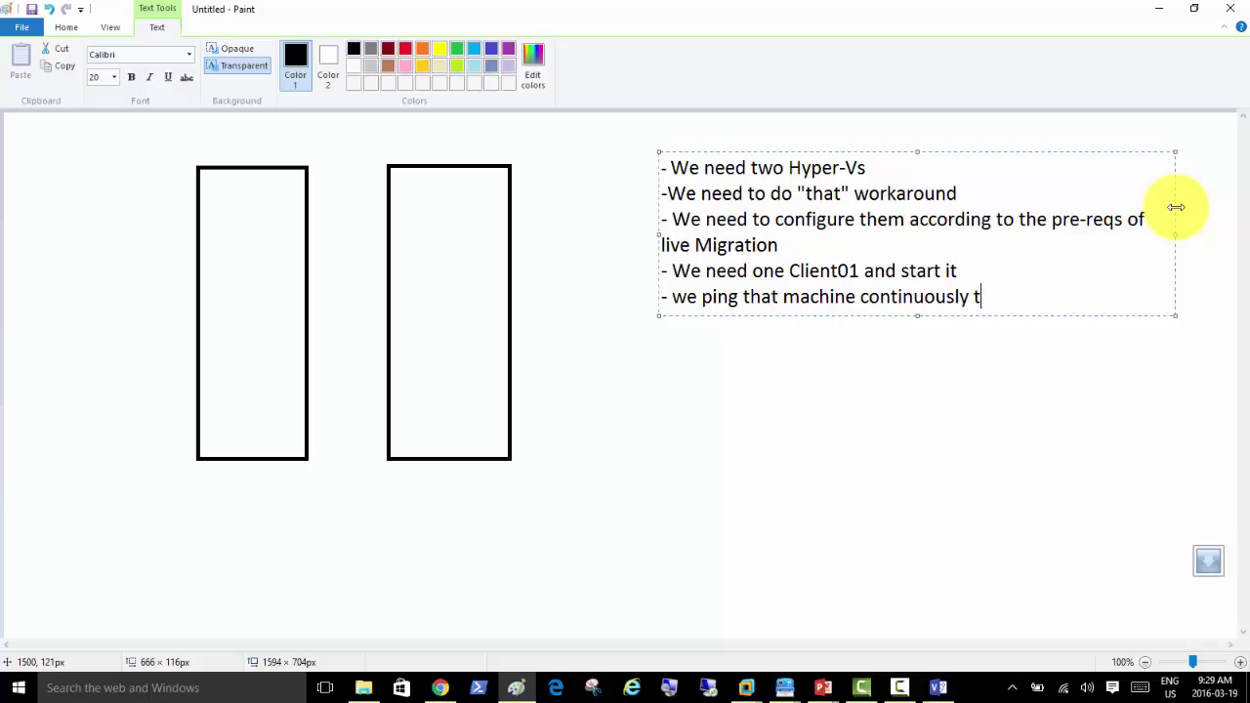
type("e if it looses ")
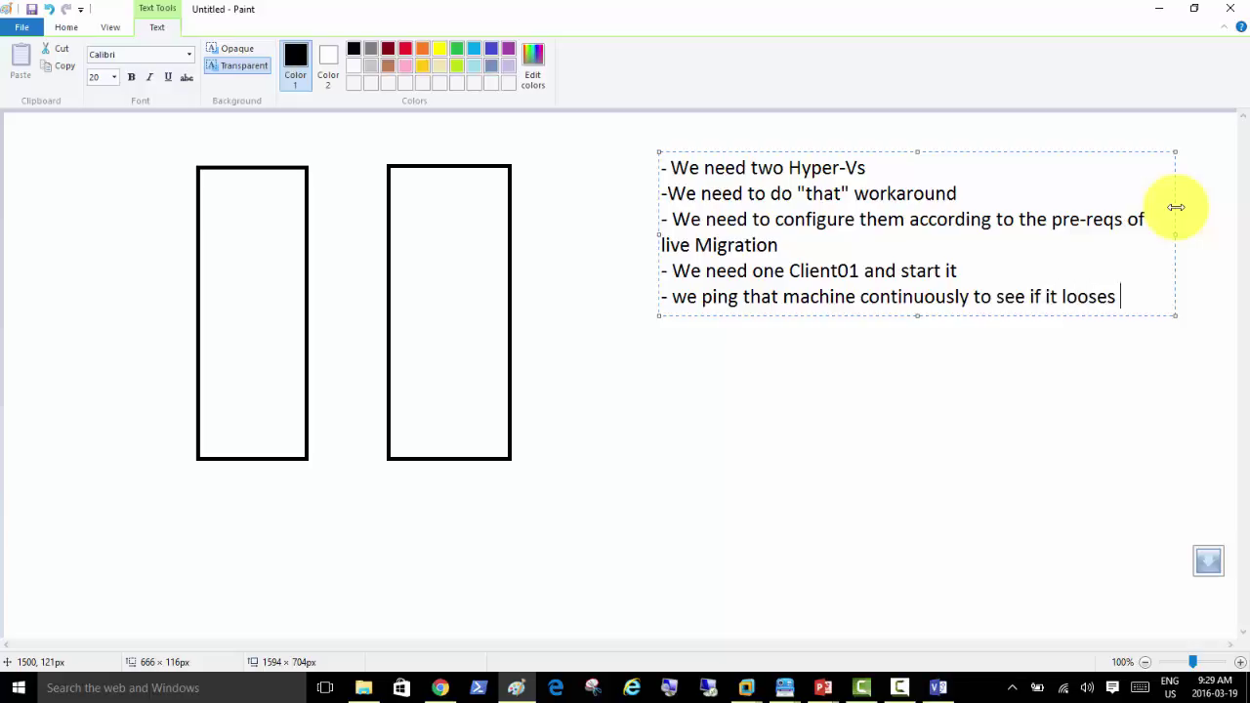
type("total connect")
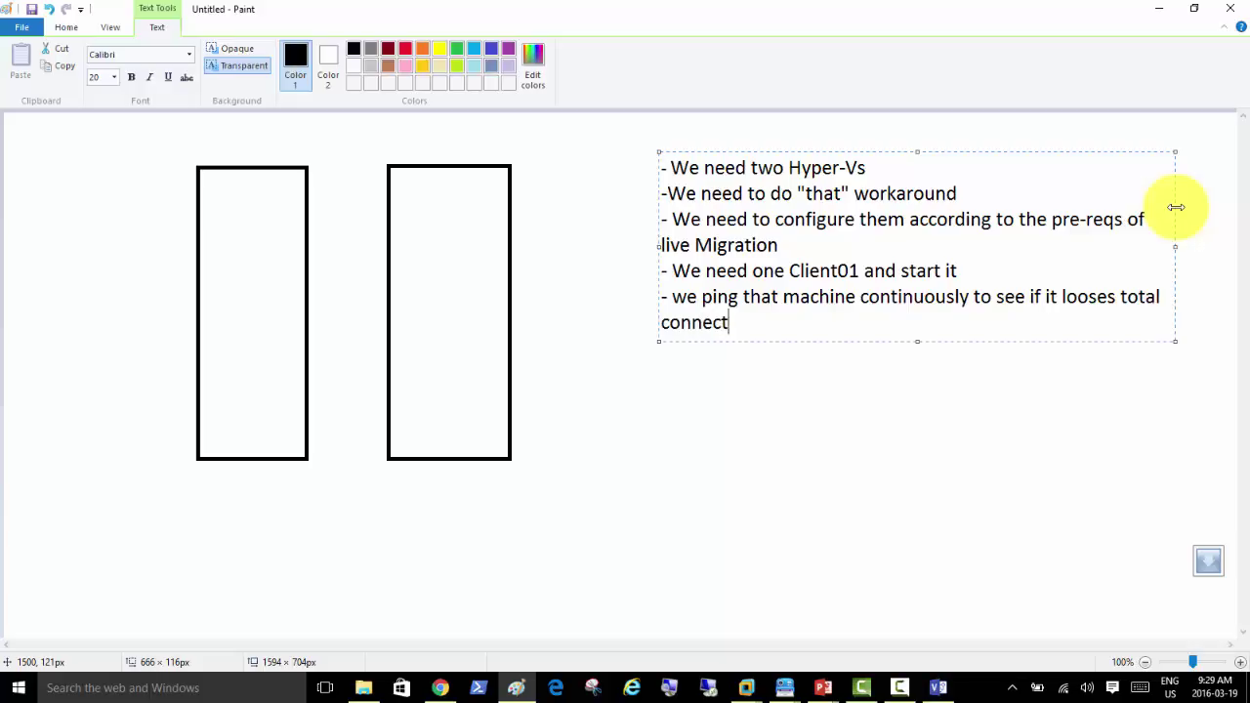
type("ivity while mig")
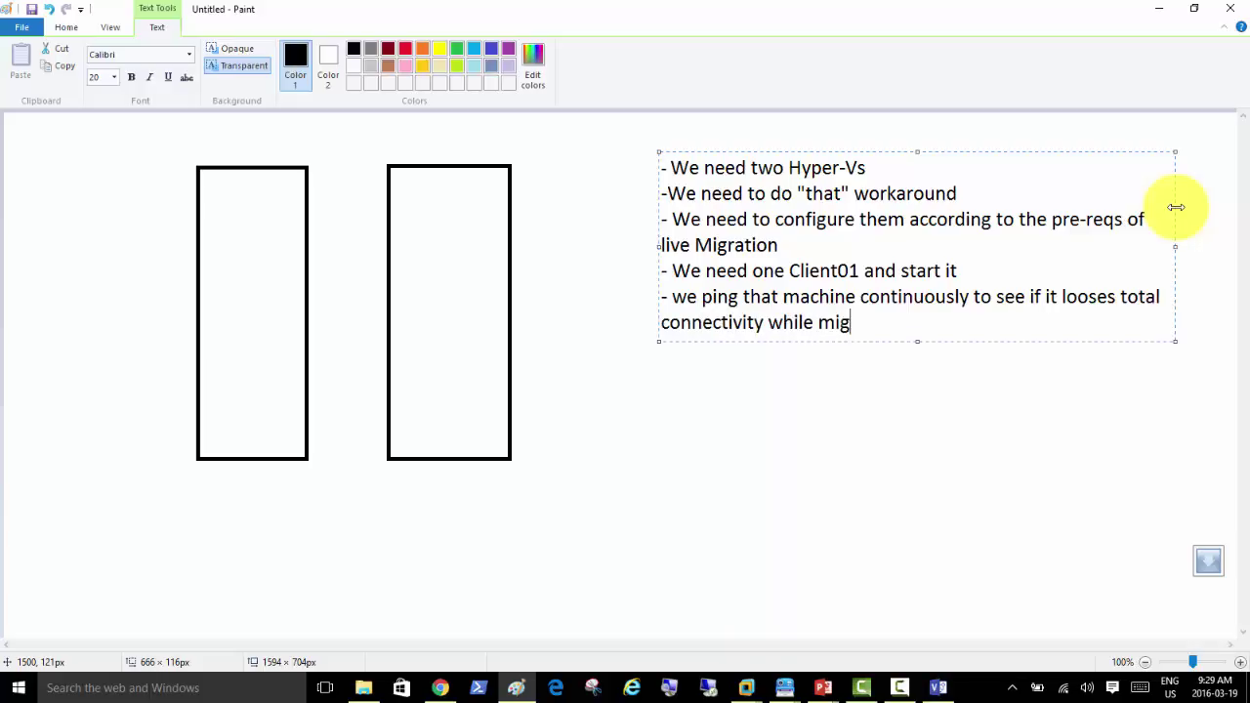
type("rating")
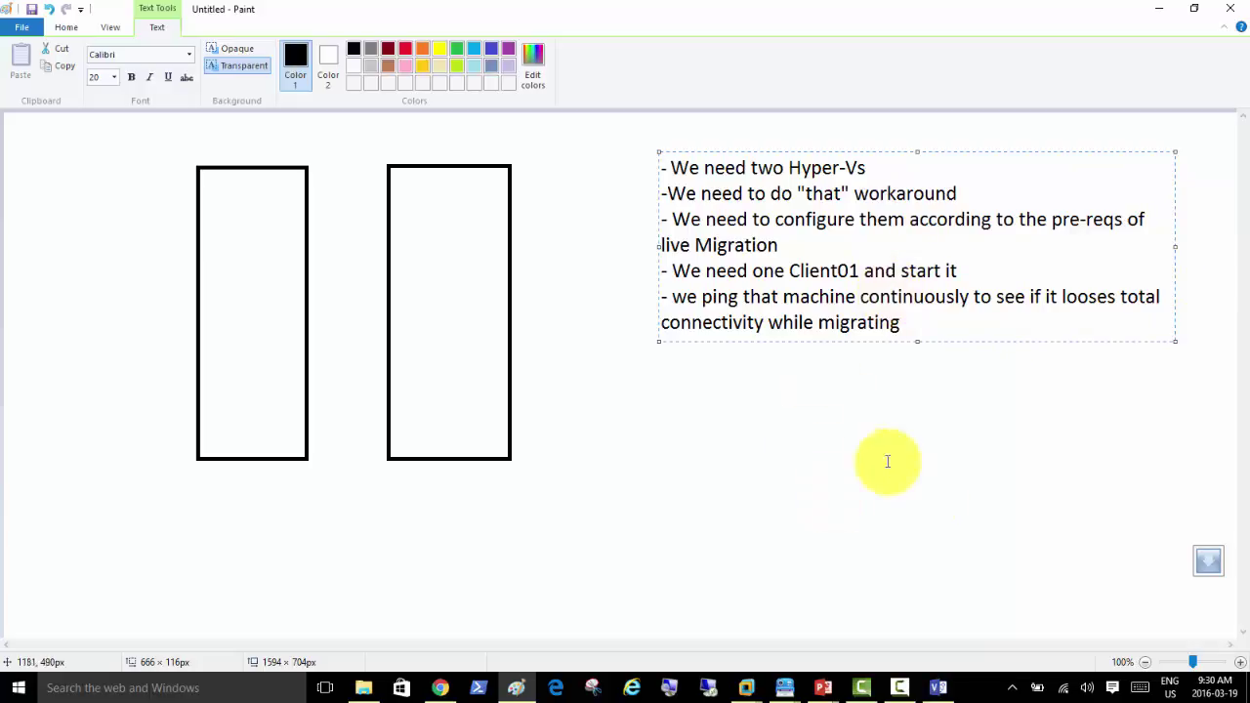
left_click(750, 691)
Step: Move from the Server01 console through Server02 to Server03's Local Server page
left_click(825, 601)
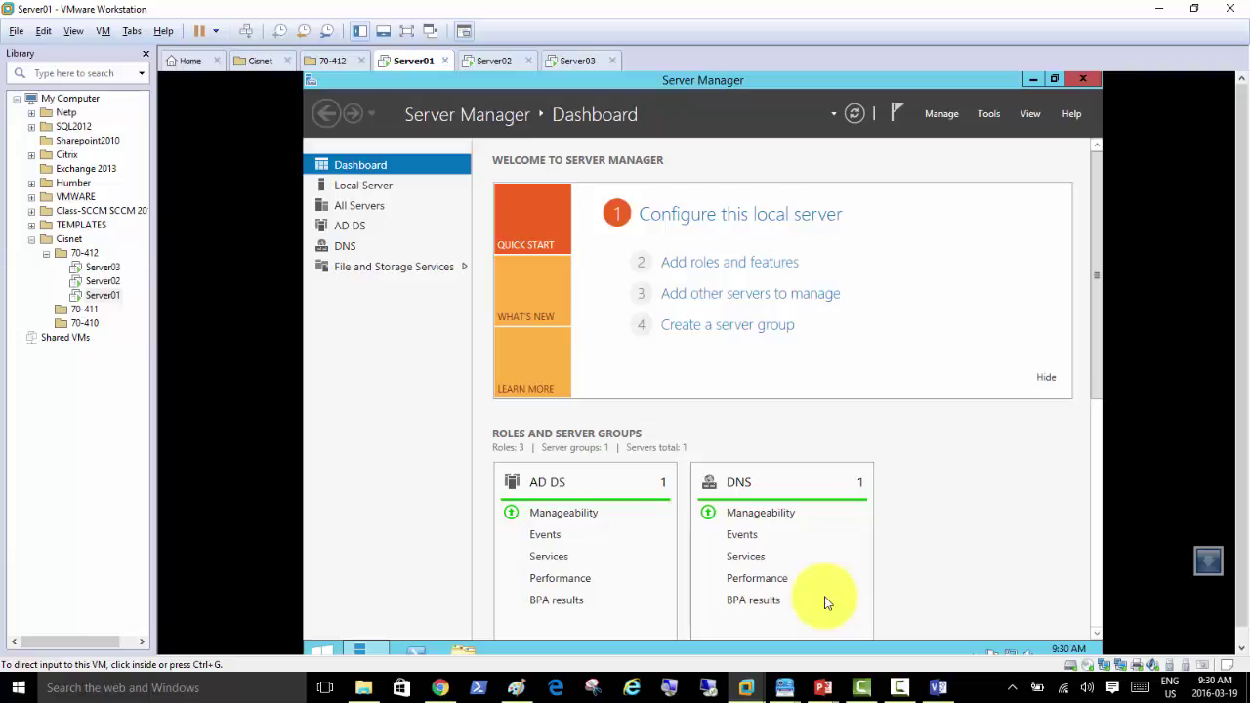
left_click(439, 465)
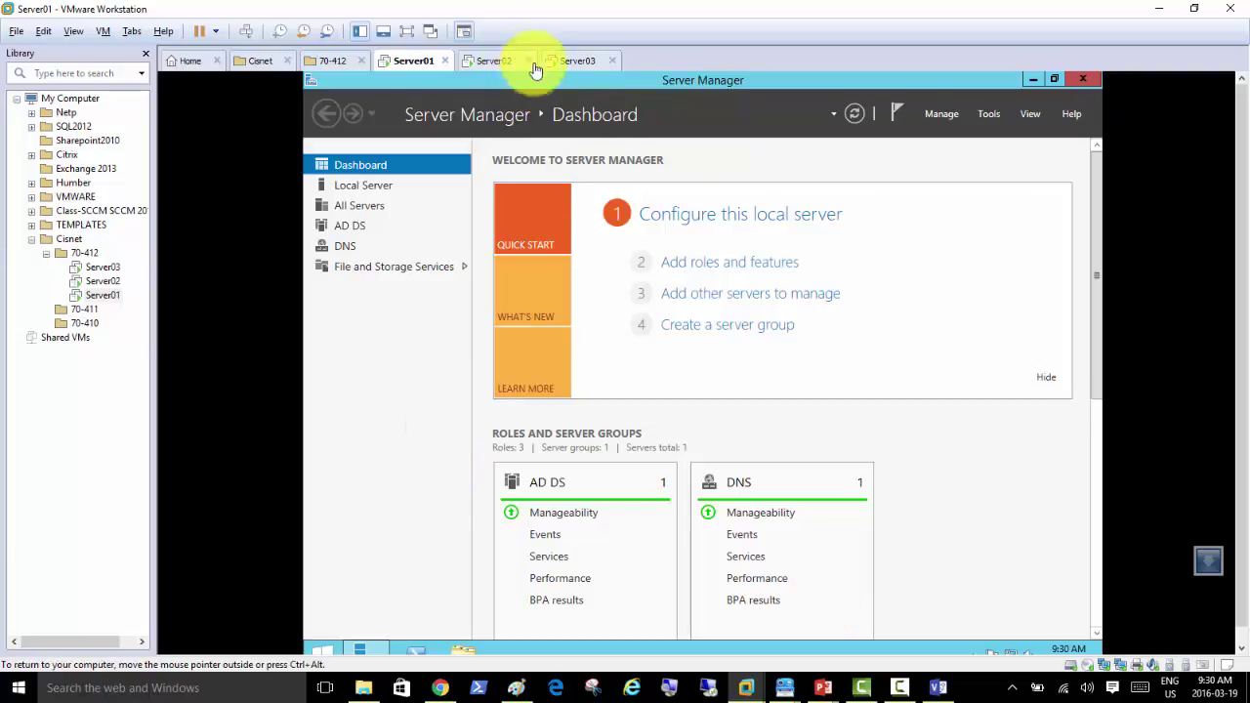
left_click(497, 61)
left_click(586, 61)
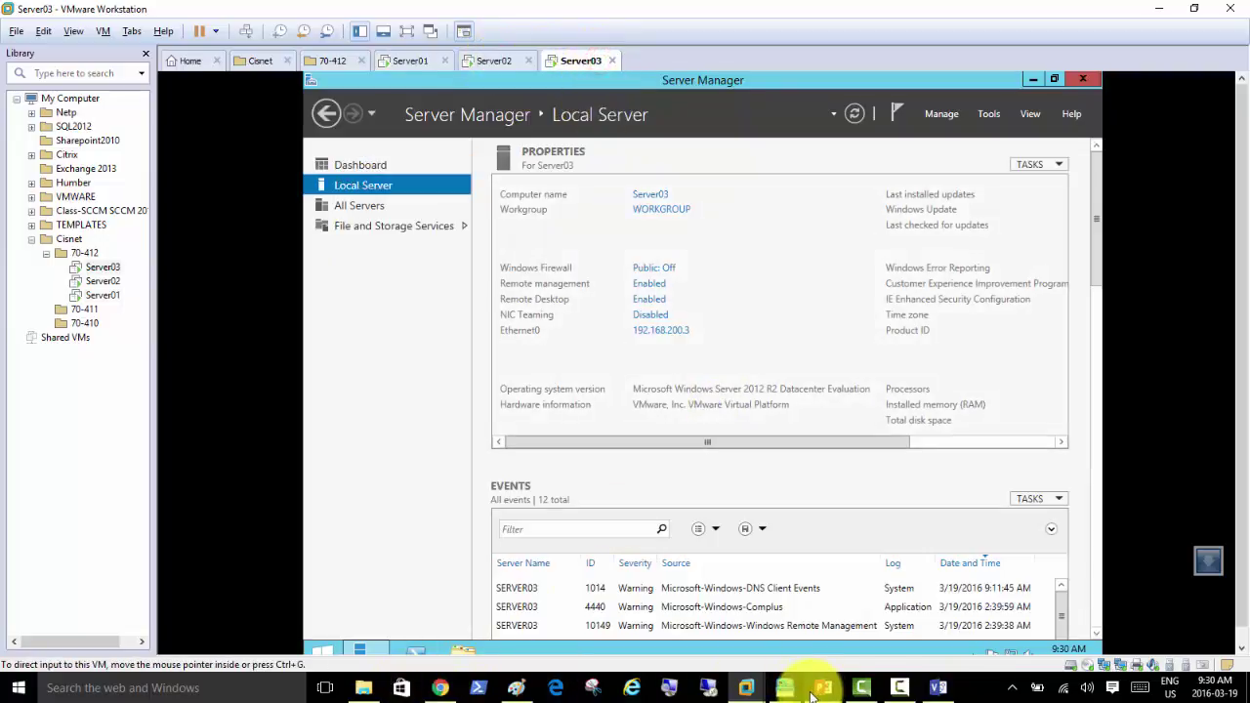
mouse_move(764, 696)
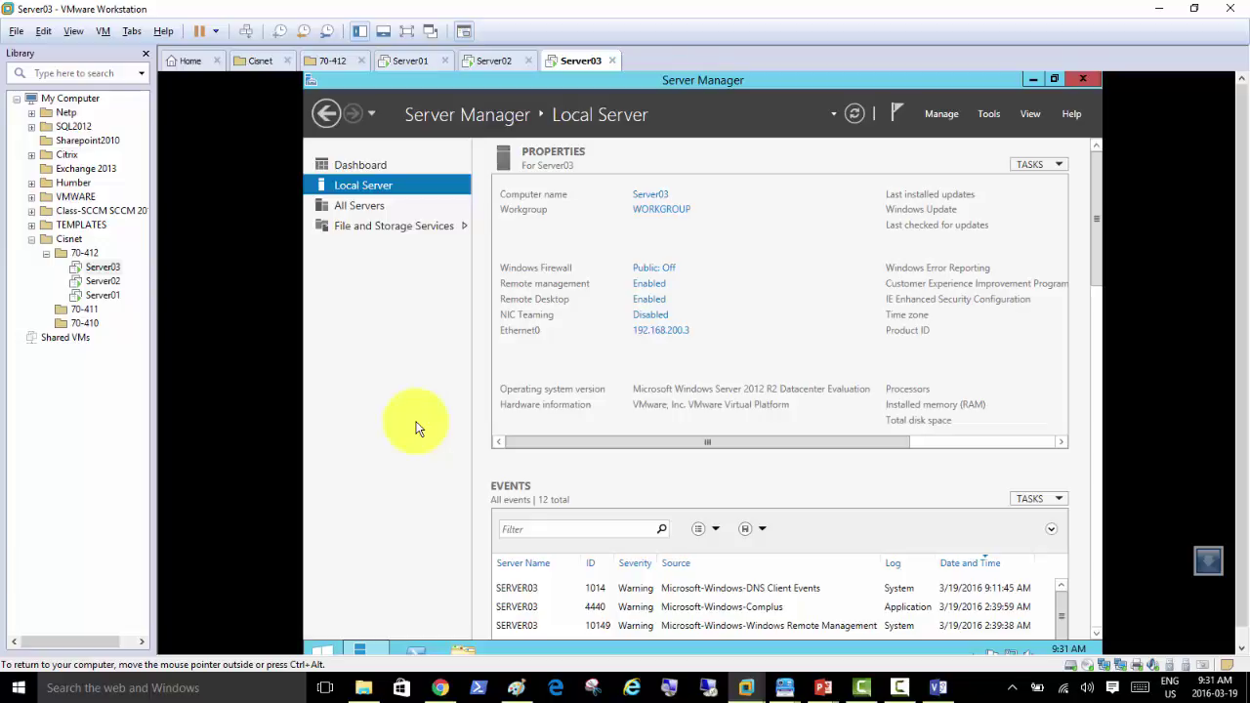
Step: Pause the screen recorder and return input to the Server03 virtual machine
left_click(394, 339)
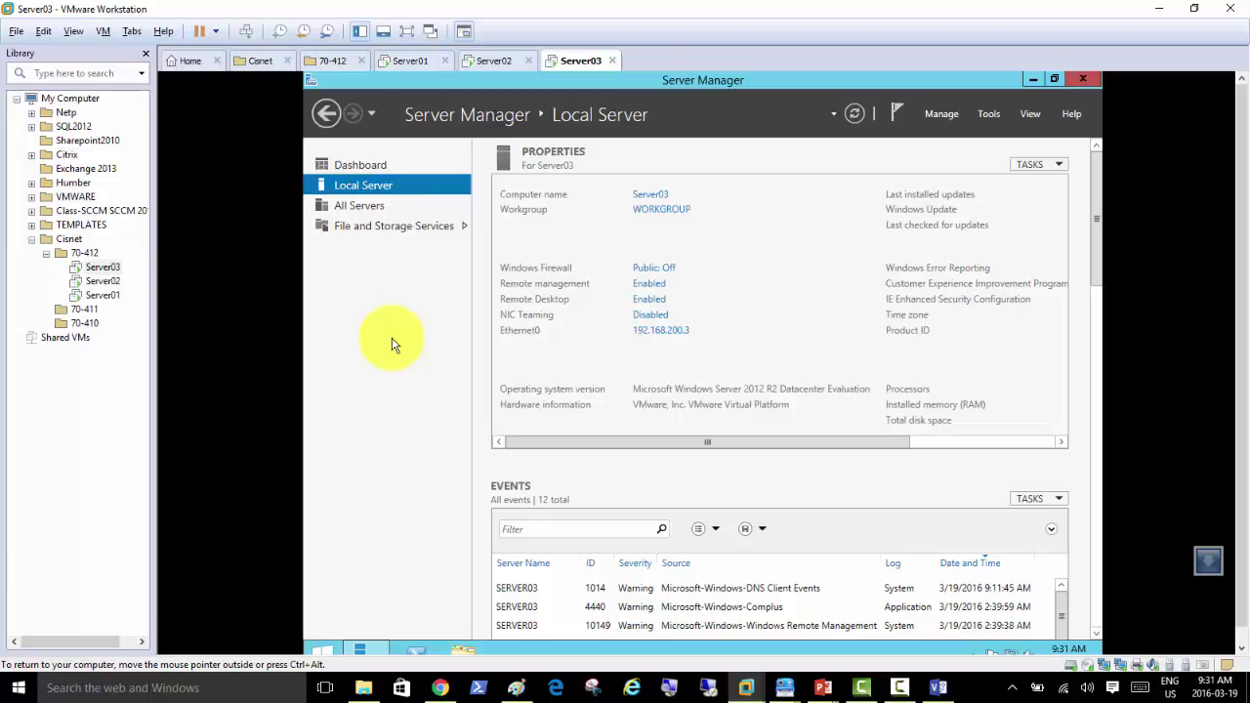
left_click(390, 310)
left_click(389, 314)
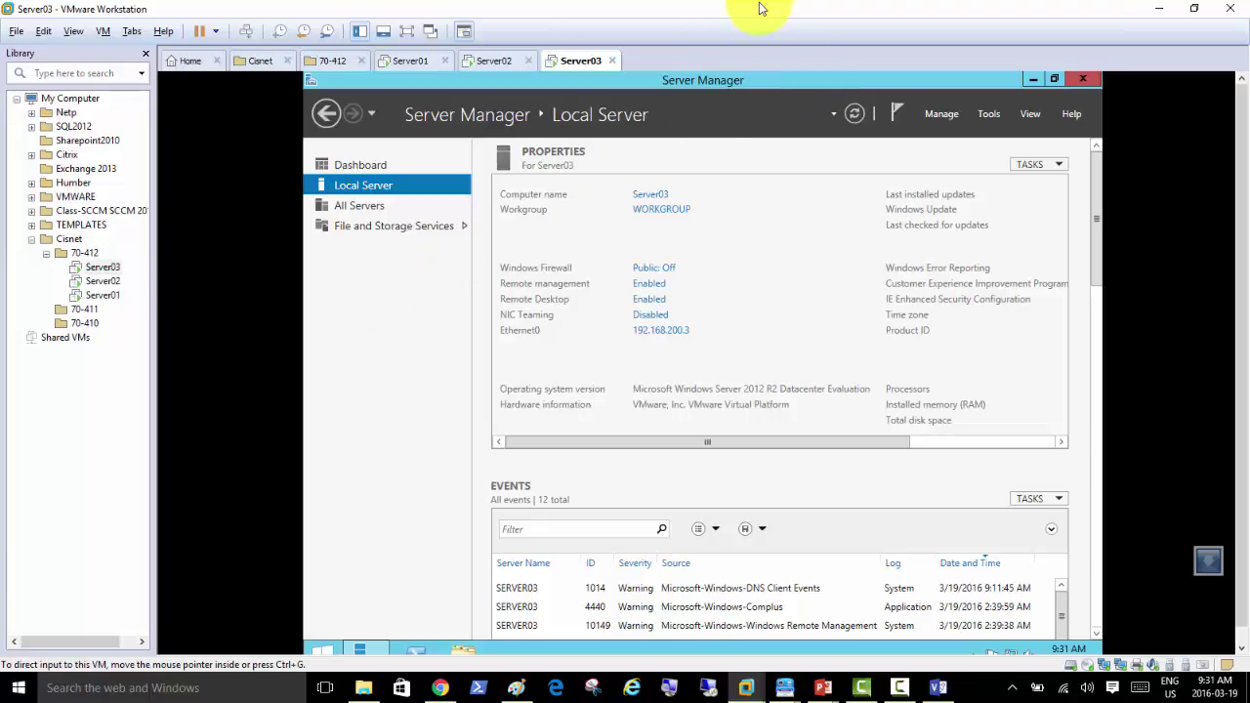
left_click(326, 346)
left_click(723, 9)
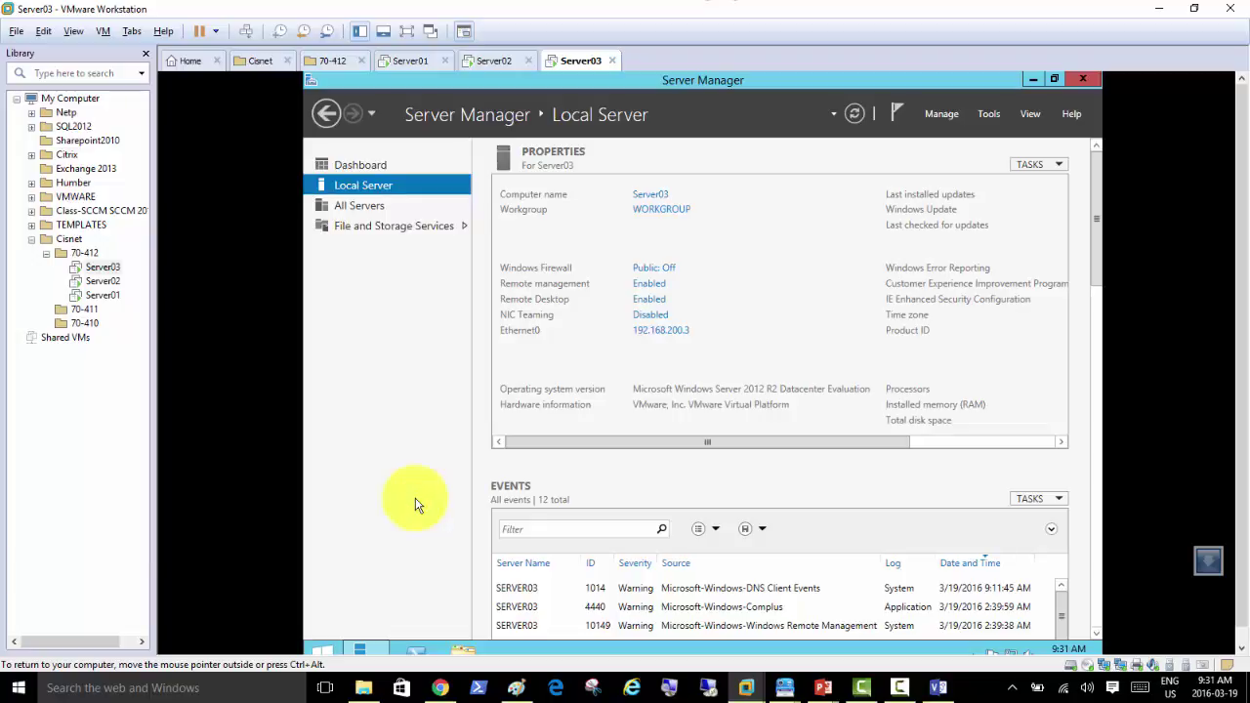
mouse_move(442, 690)
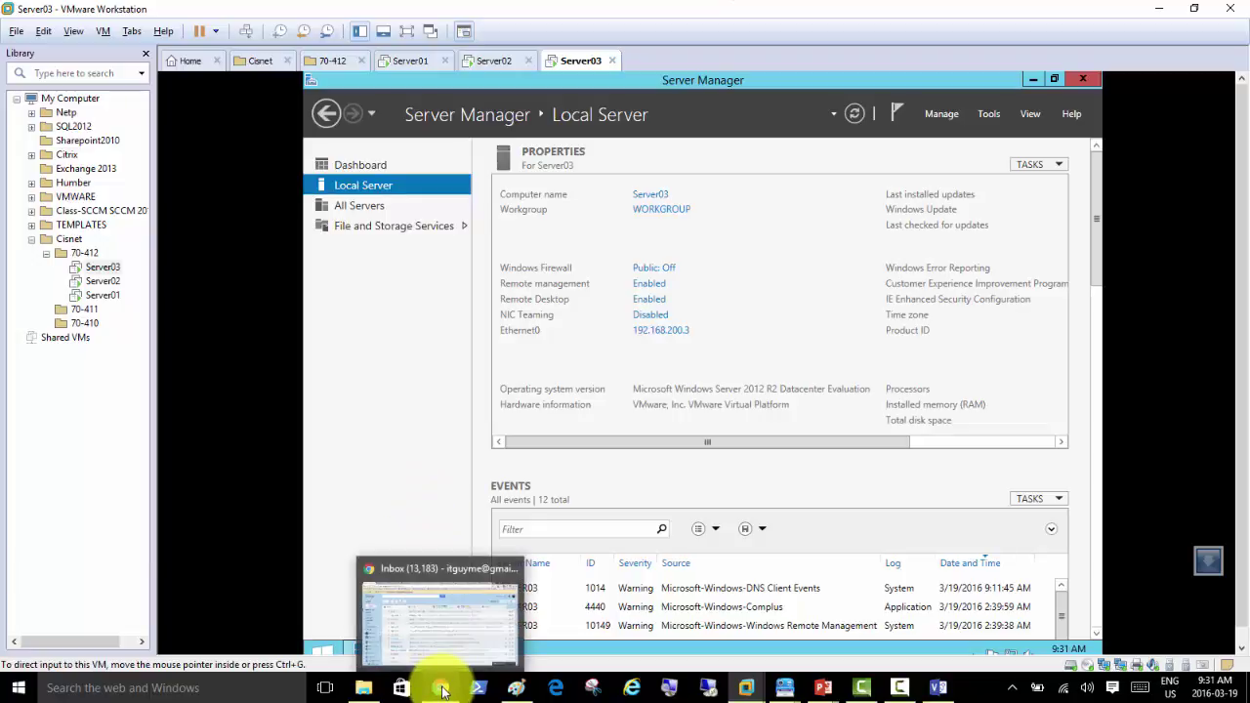
left_click(431, 434)
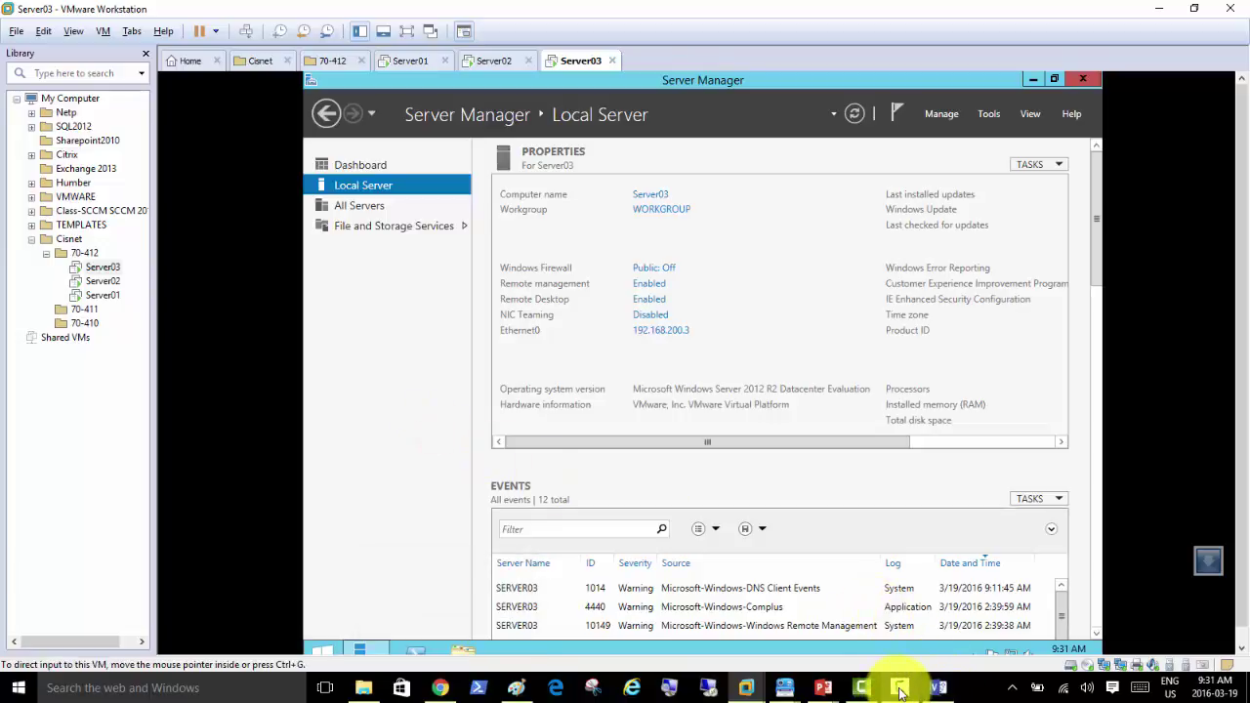
Step: Open 'How to Install Hyper-V inside vmware workstation 10.docx' from the 70-410-HyPer-V folder
mouse_move(900, 691)
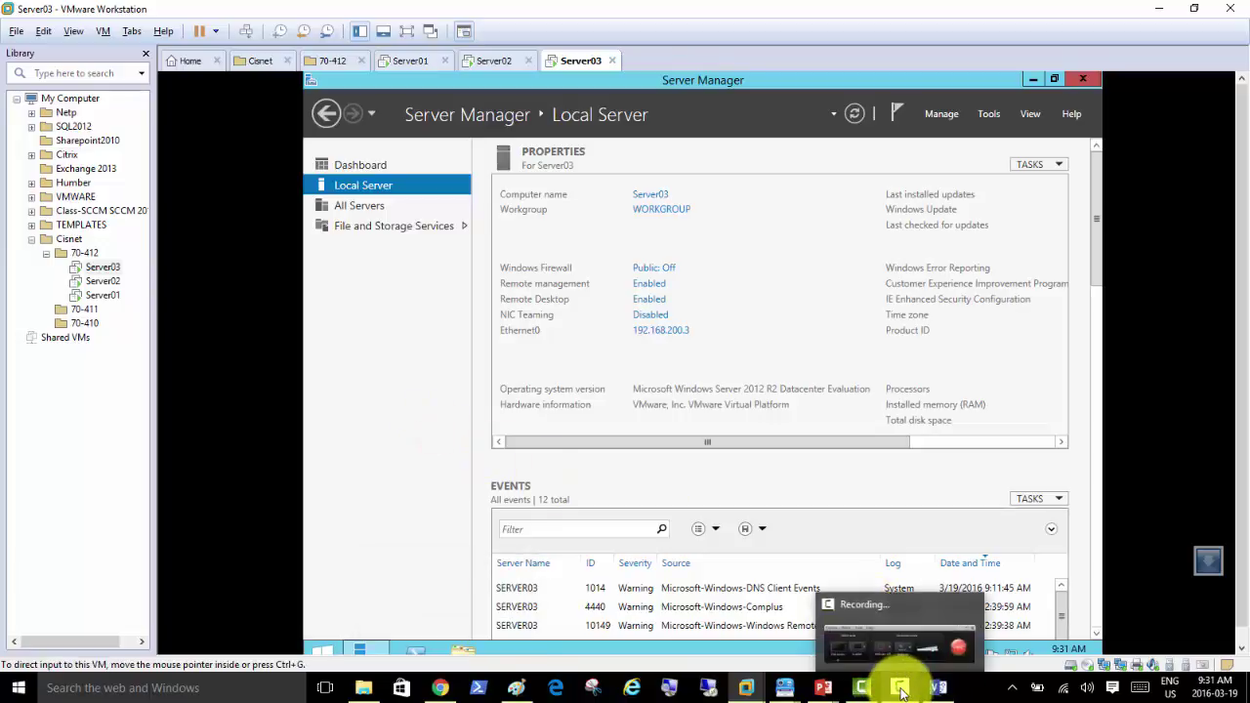
left_click(900, 608)
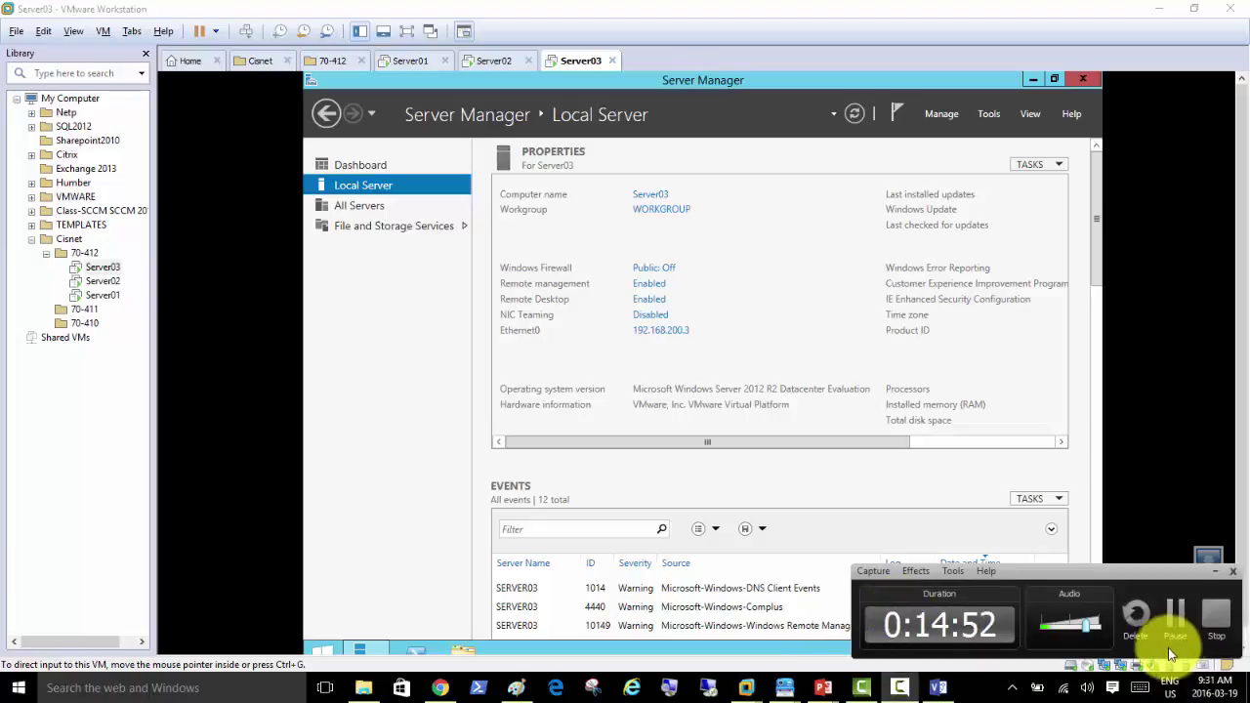
left_click(1175, 613)
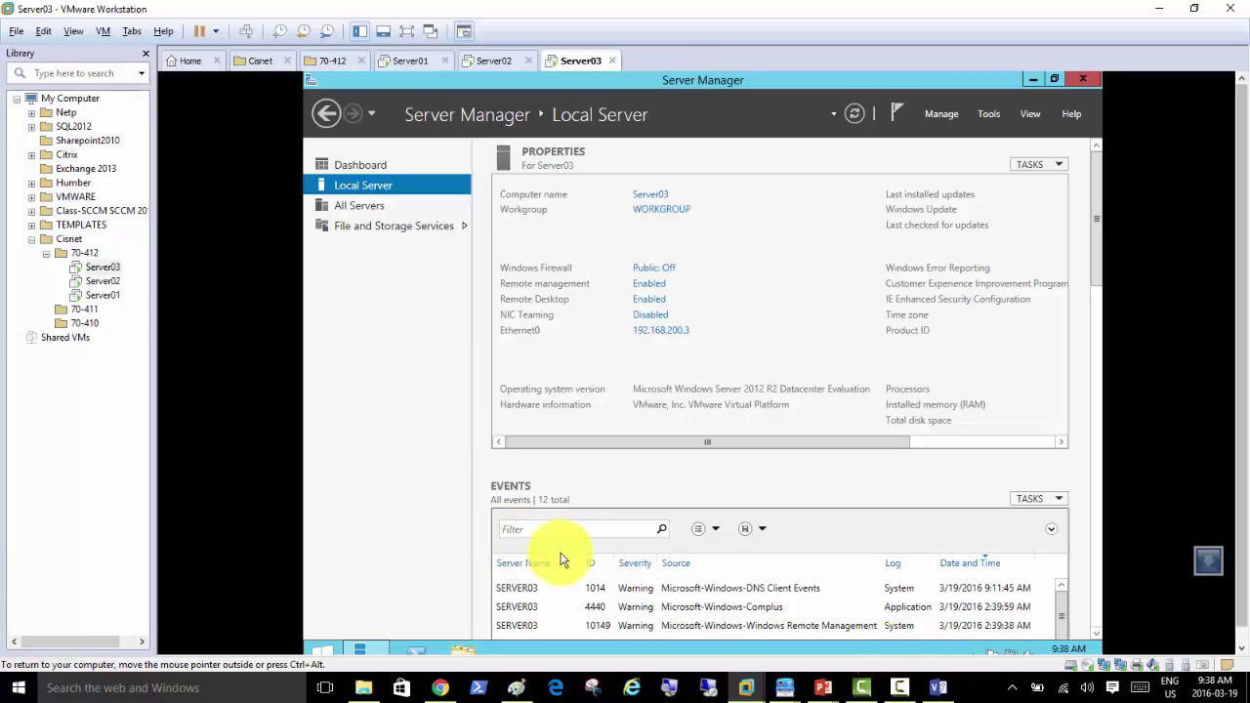
mouse_move(352, 686)
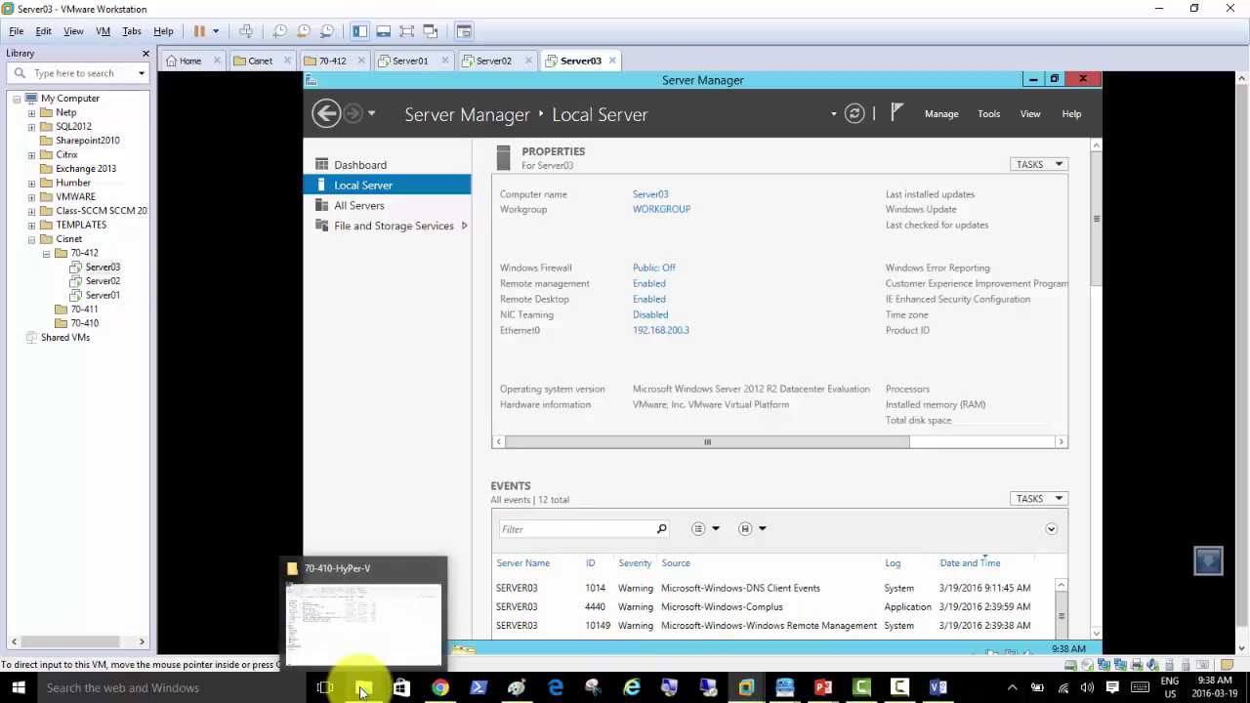
left_click(366, 639)
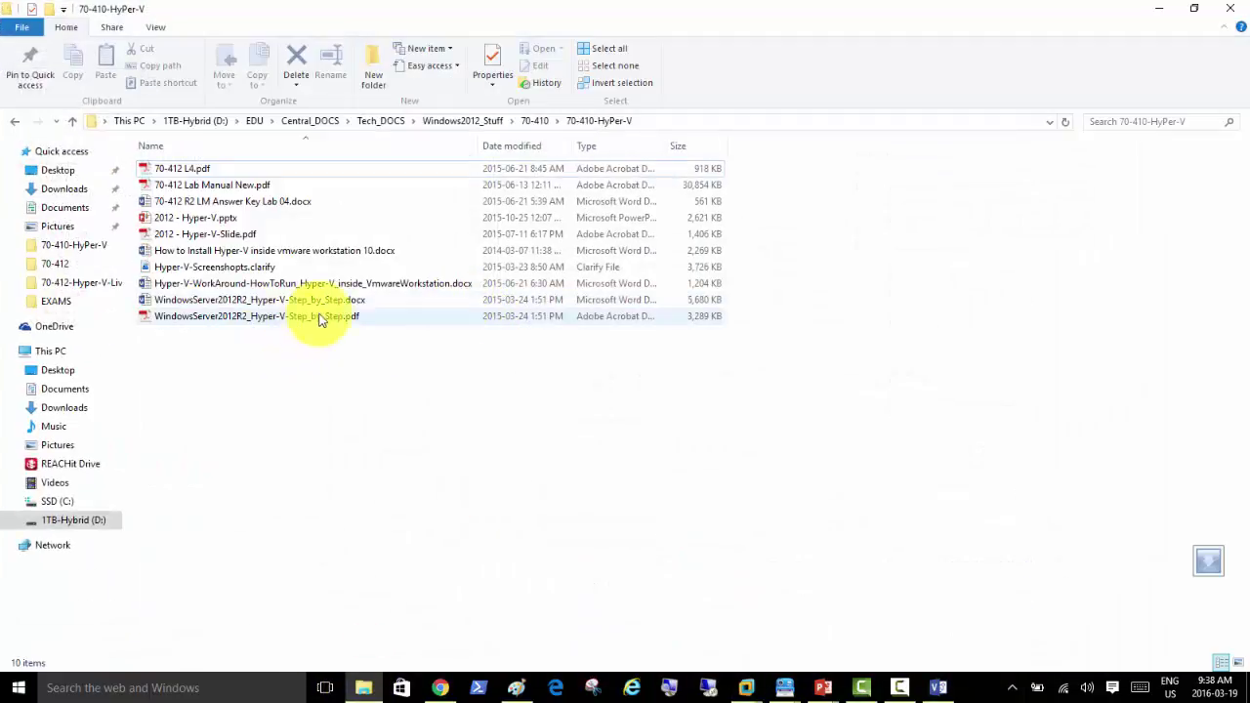
double_click(304, 252)
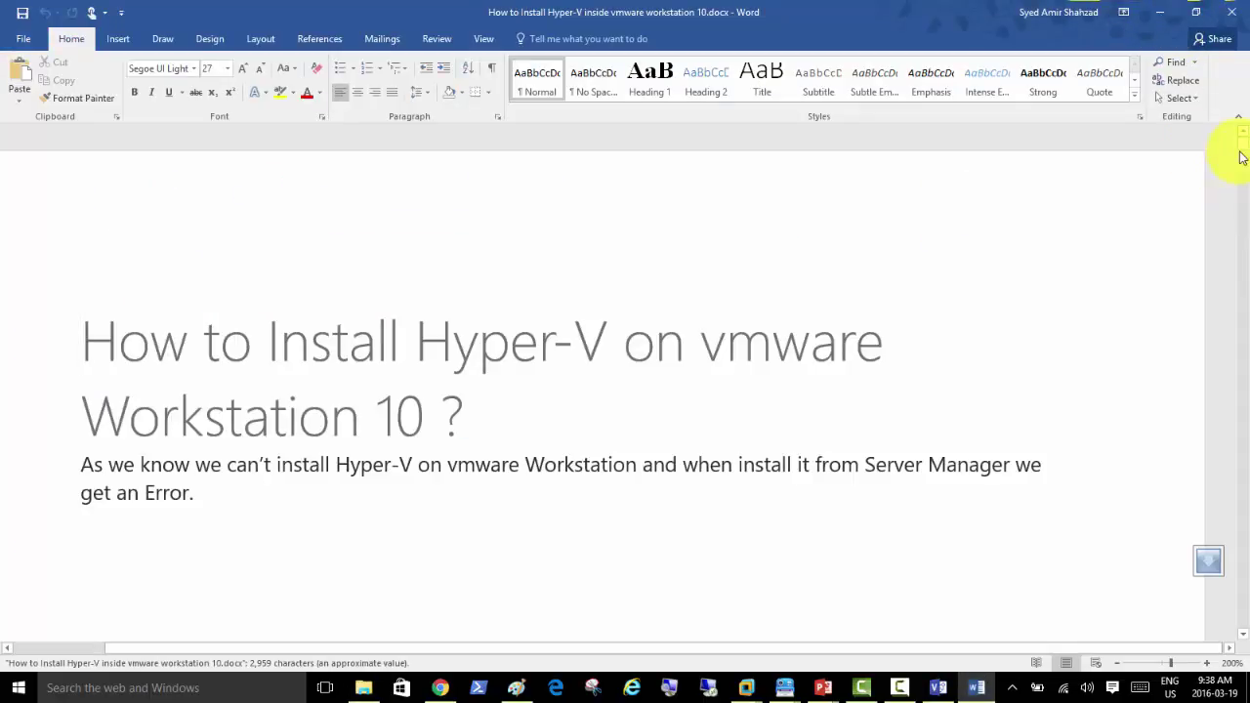
Step: Scroll the Word document down to page 7's hypervisor.cpuid.v0 code block
left_click_drag(1240, 146, 1248, 233)
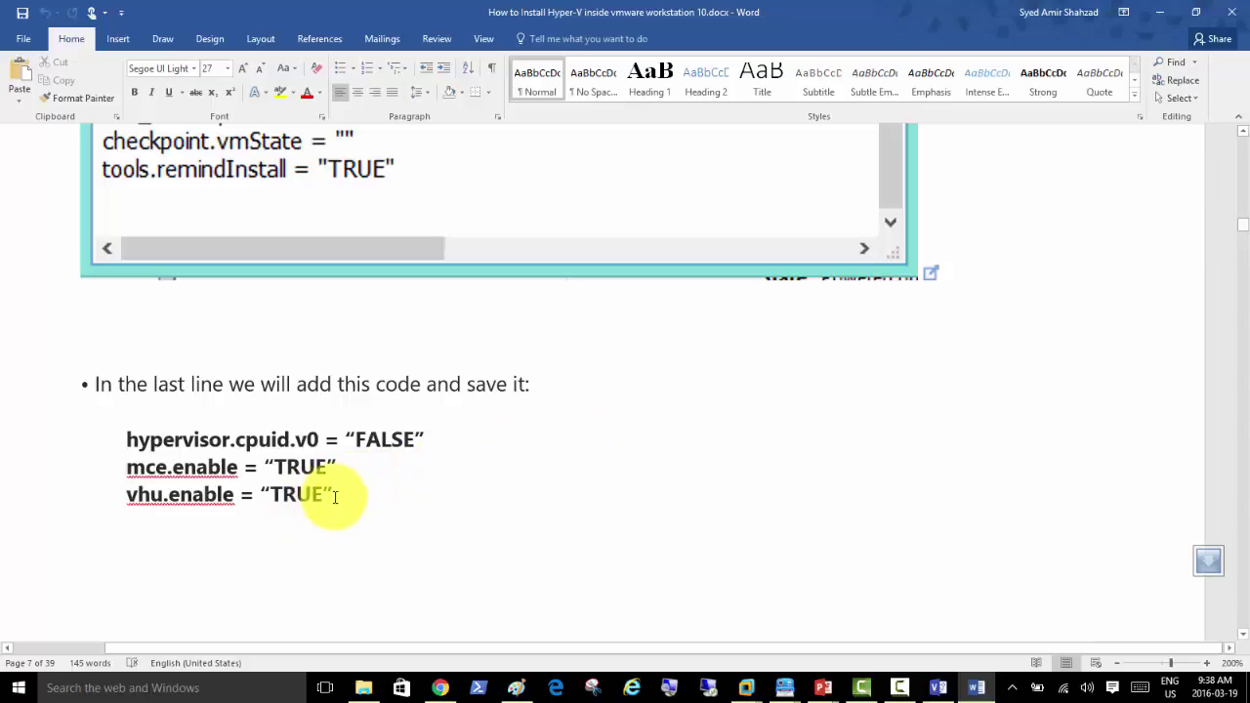
Step: Copy the hypervisor.cpuid.v0, mce.enable and vhu.enable lines, then return to the VMware console
left_click_drag(334, 497, 126, 440)
right_click(191, 454)
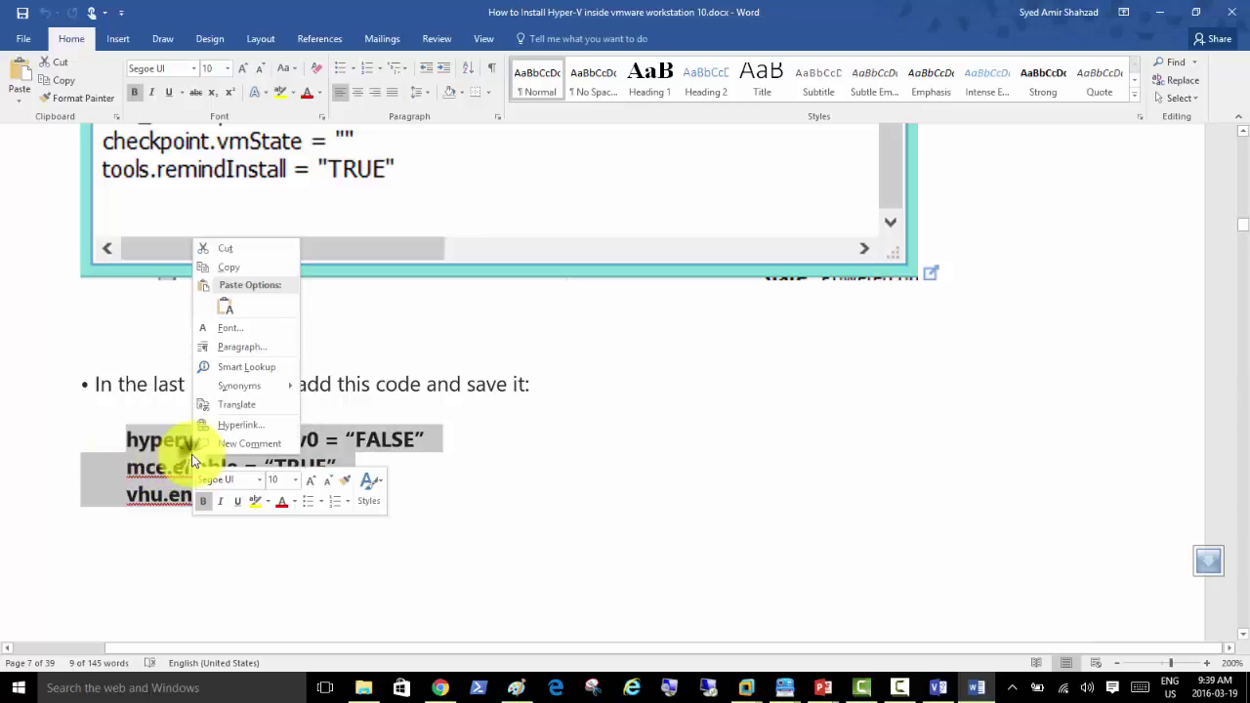
left_click(240, 274)
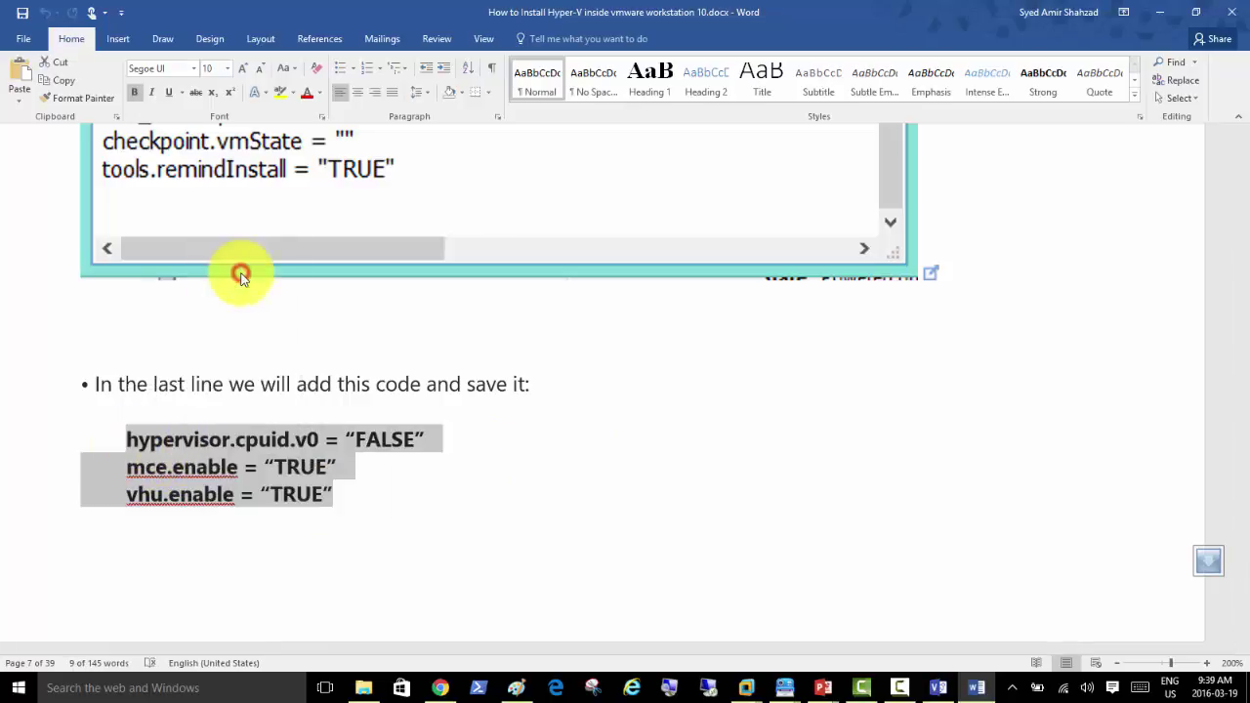
left_click(740, 690)
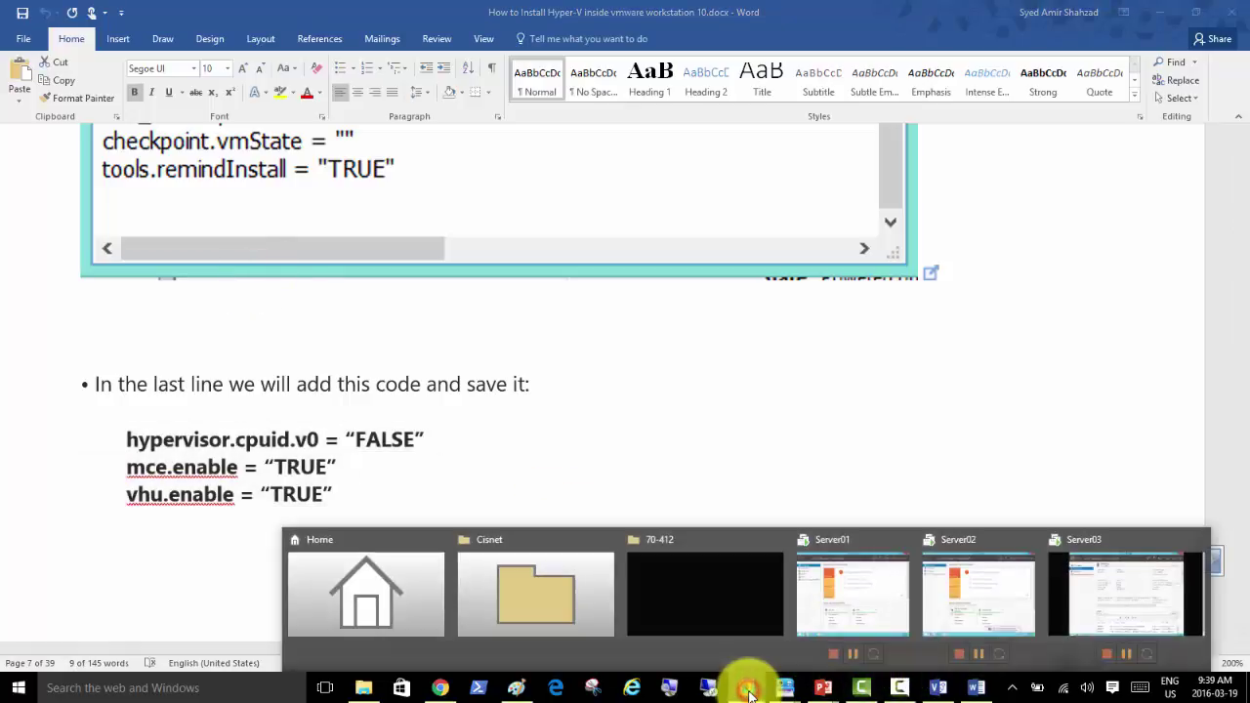
left_click(848, 610)
Step: On Server02, open the computer name settings from Local Server and choose domain membership
left_click(496, 60)
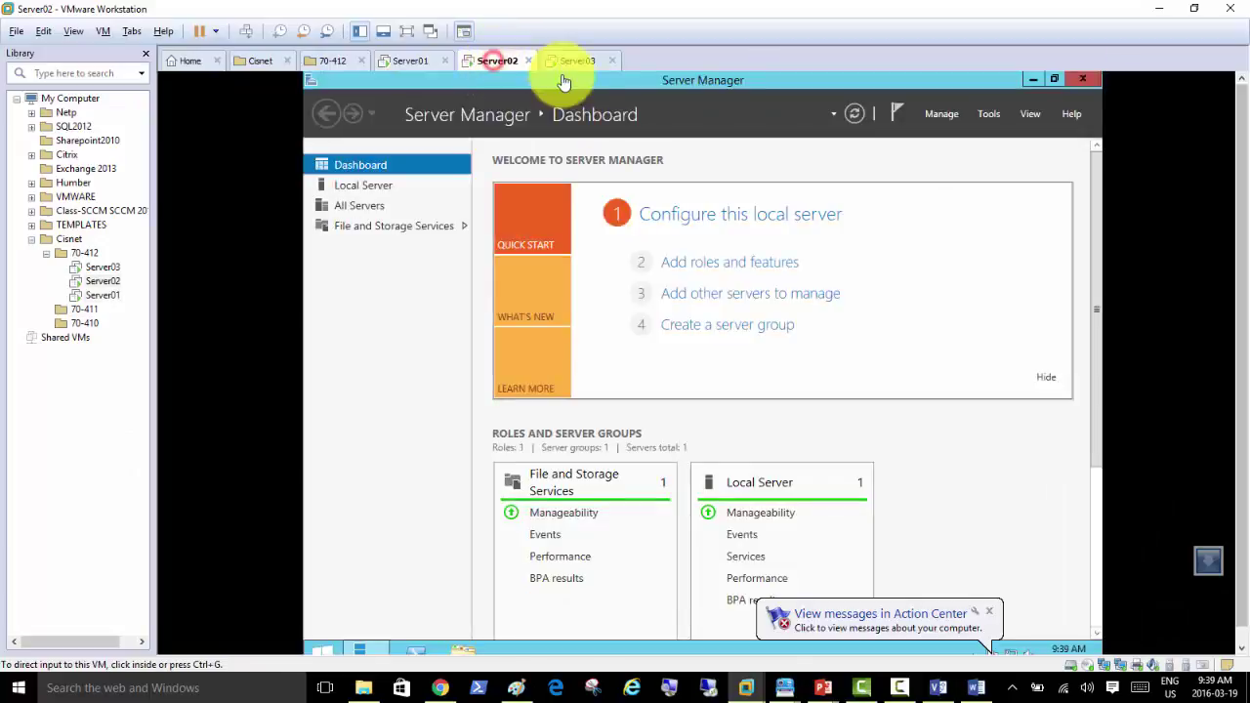
left_click(574, 61)
left_click(498, 62)
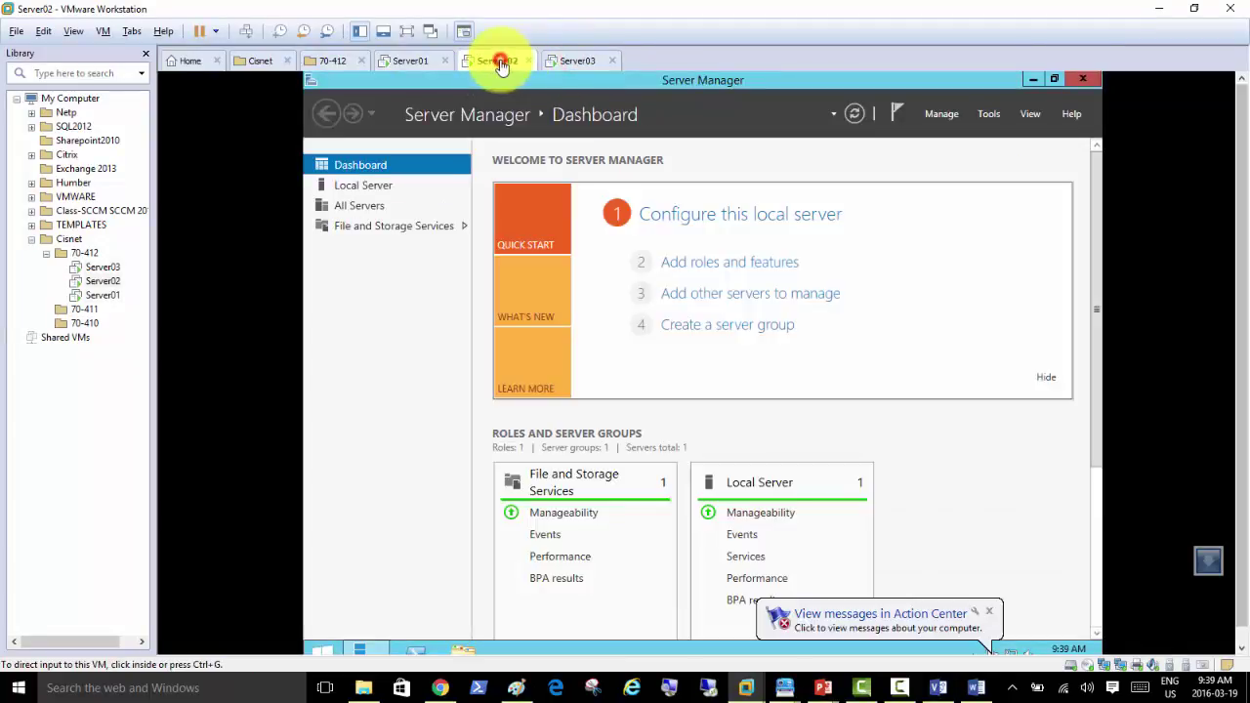
left_click(366, 186)
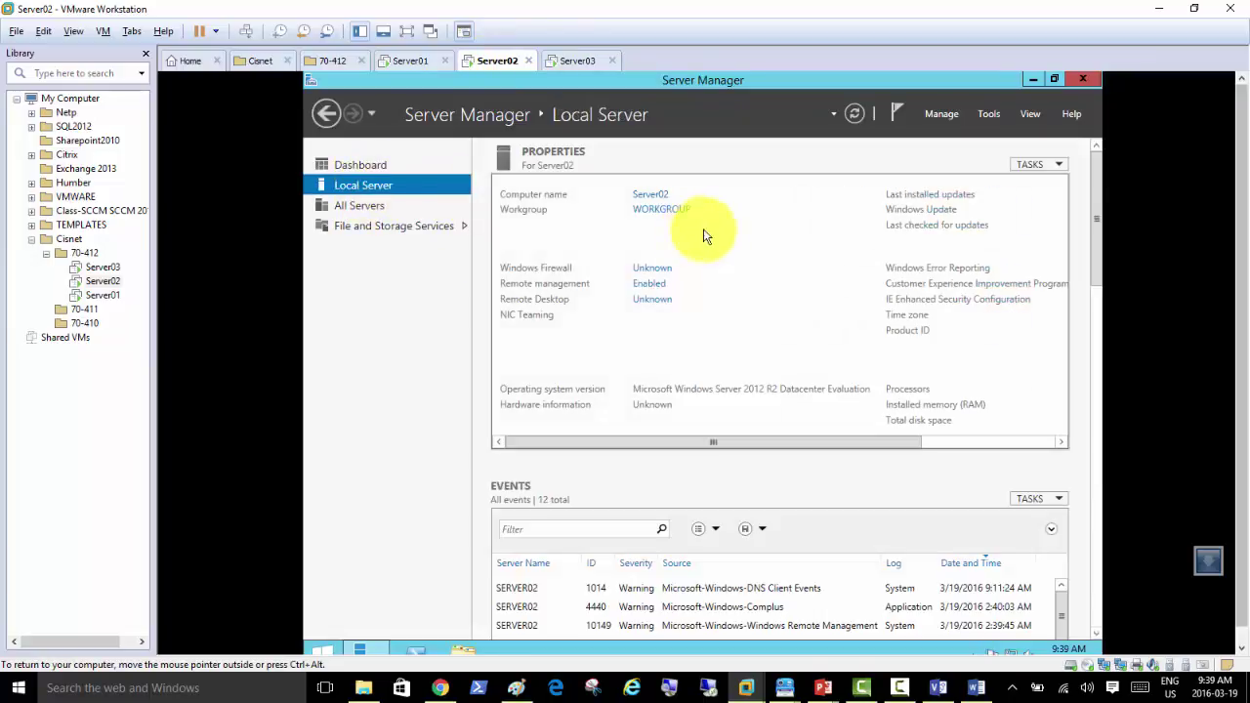
left_click(662, 211)
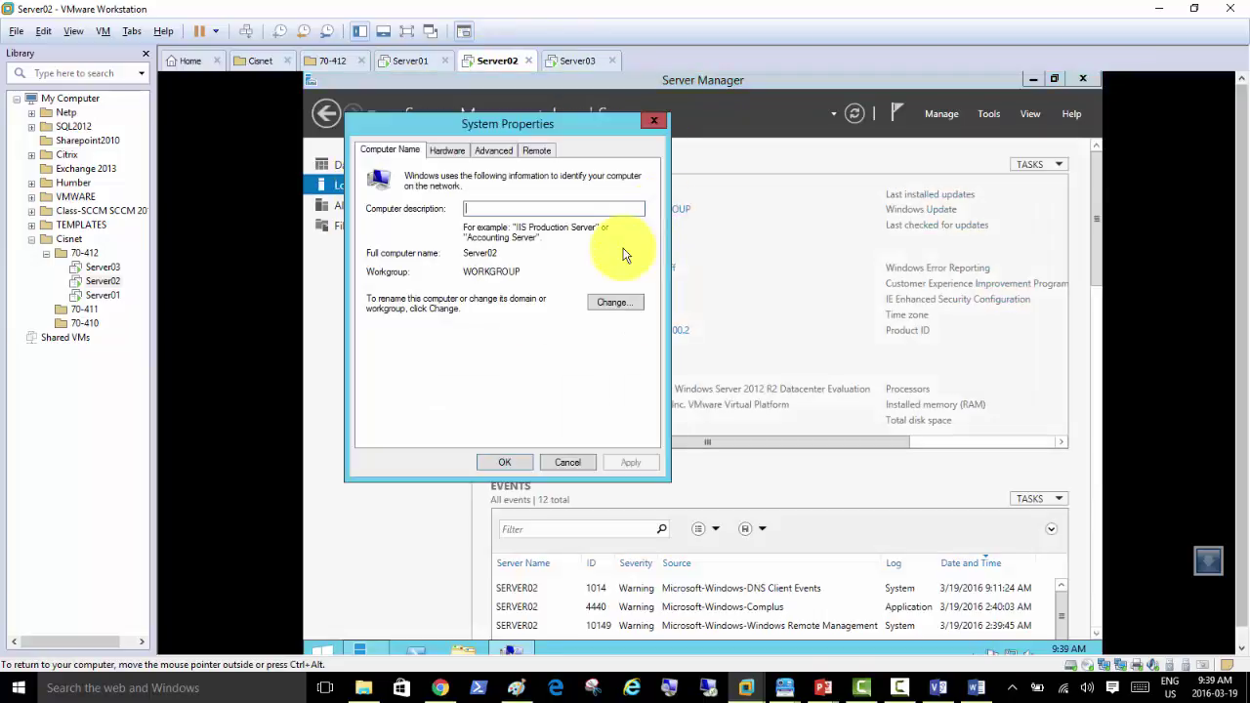
left_click(606, 303)
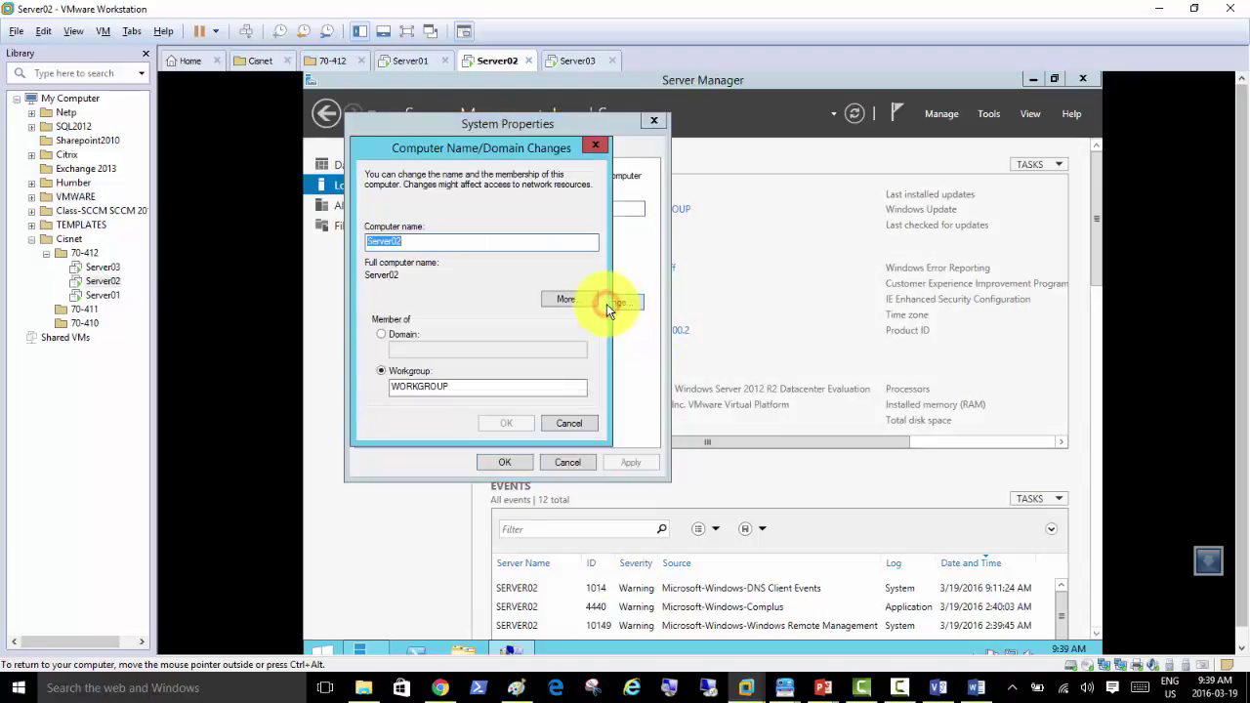
left_click(405, 334)
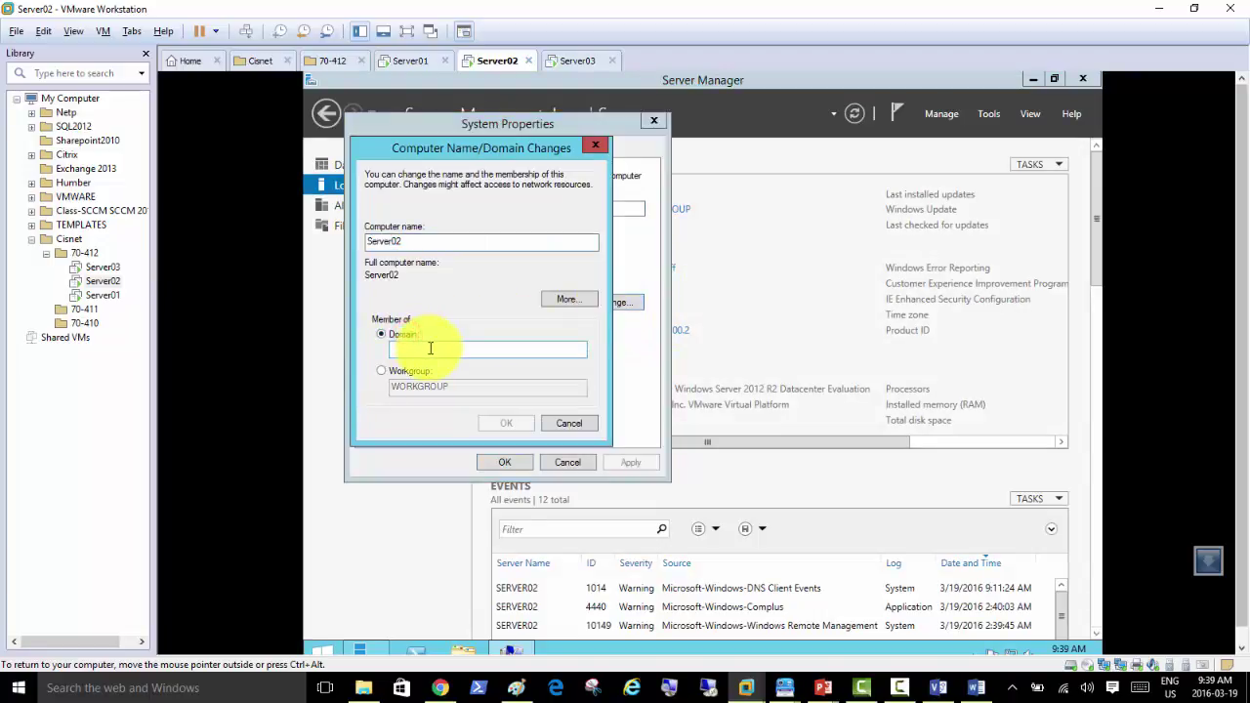
left_click(430, 348)
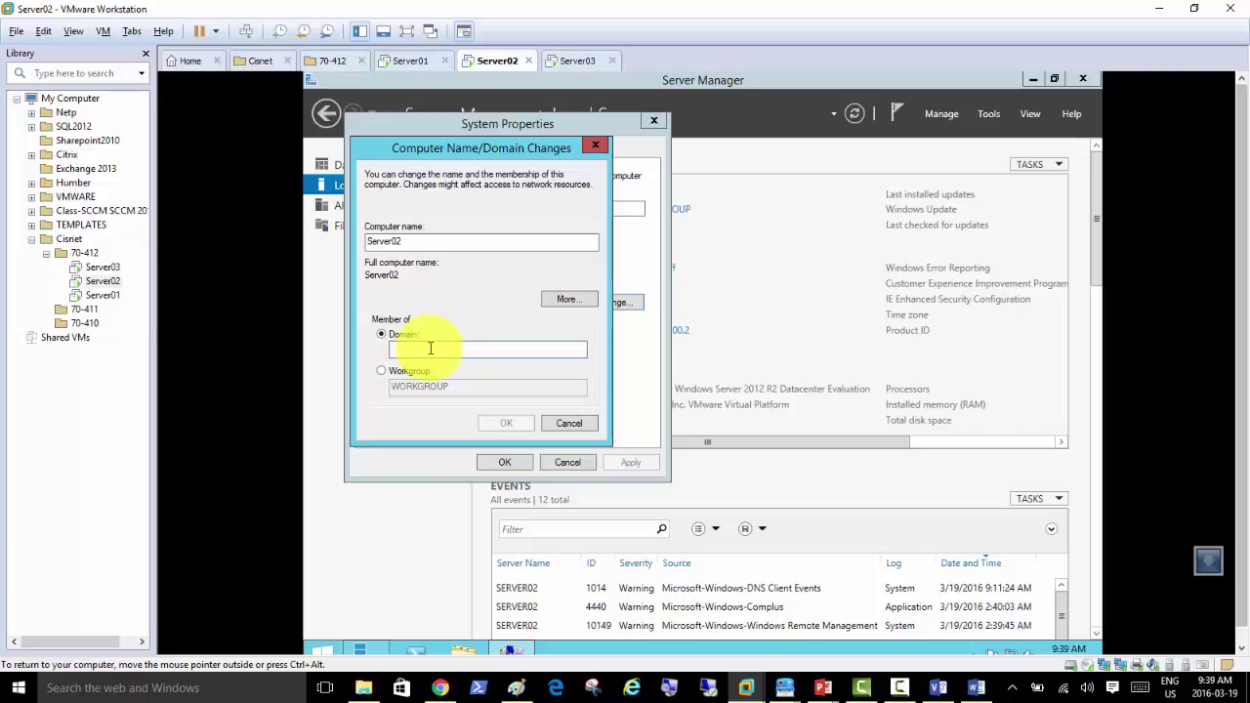
Step: Join Server02 to mydomain.local with the domain admin credentials and restart it now
type("mydomain.local")
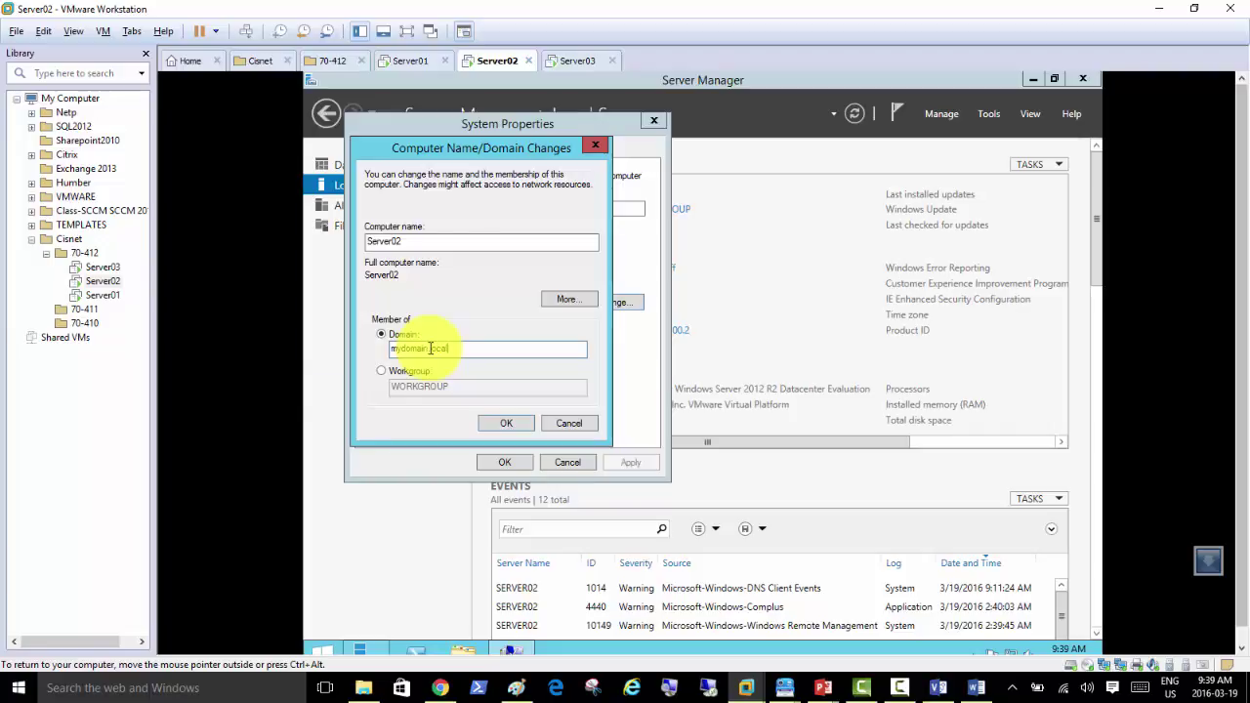
key("Return")
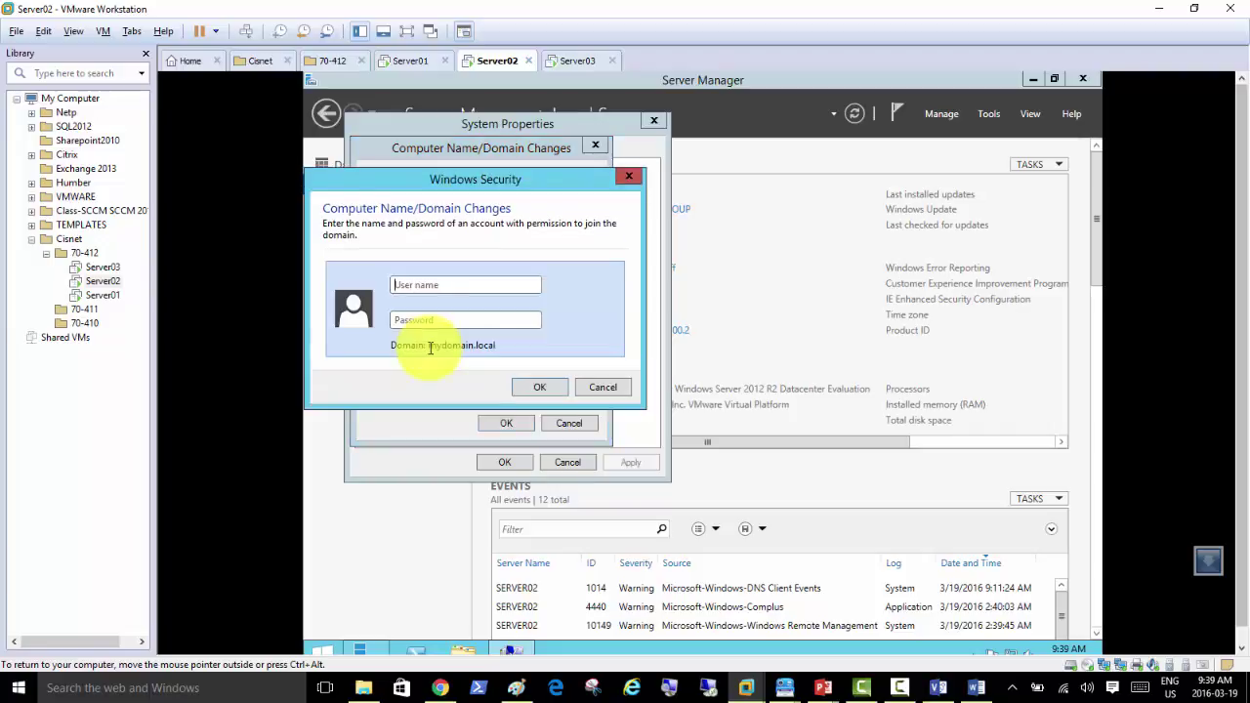
type("my")
key("BackSpace")
type("mainadmin")
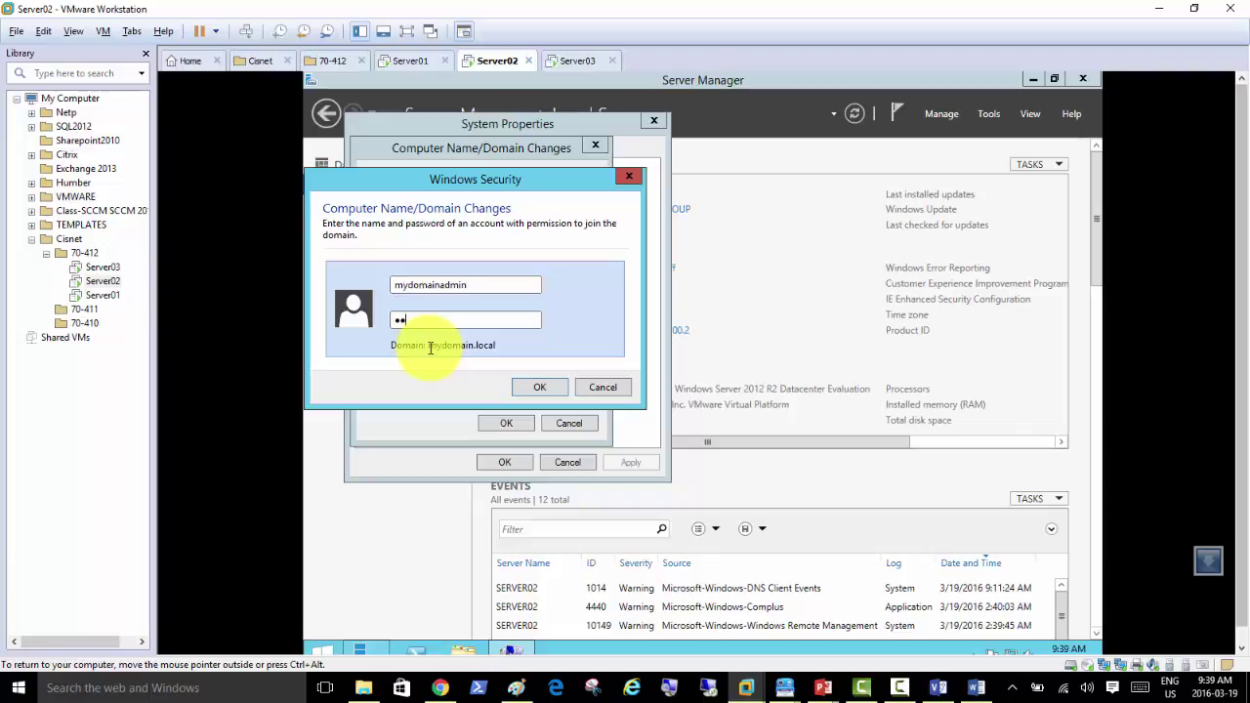
key("Return")
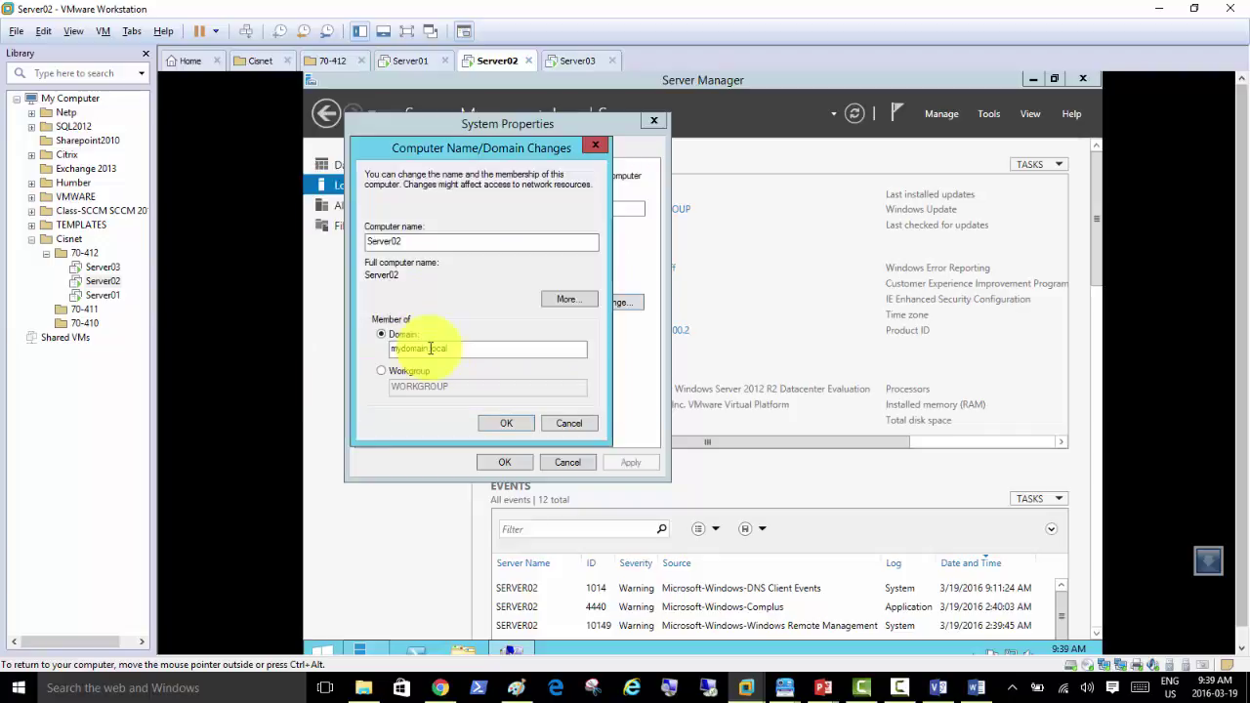
left_click(795, 423)
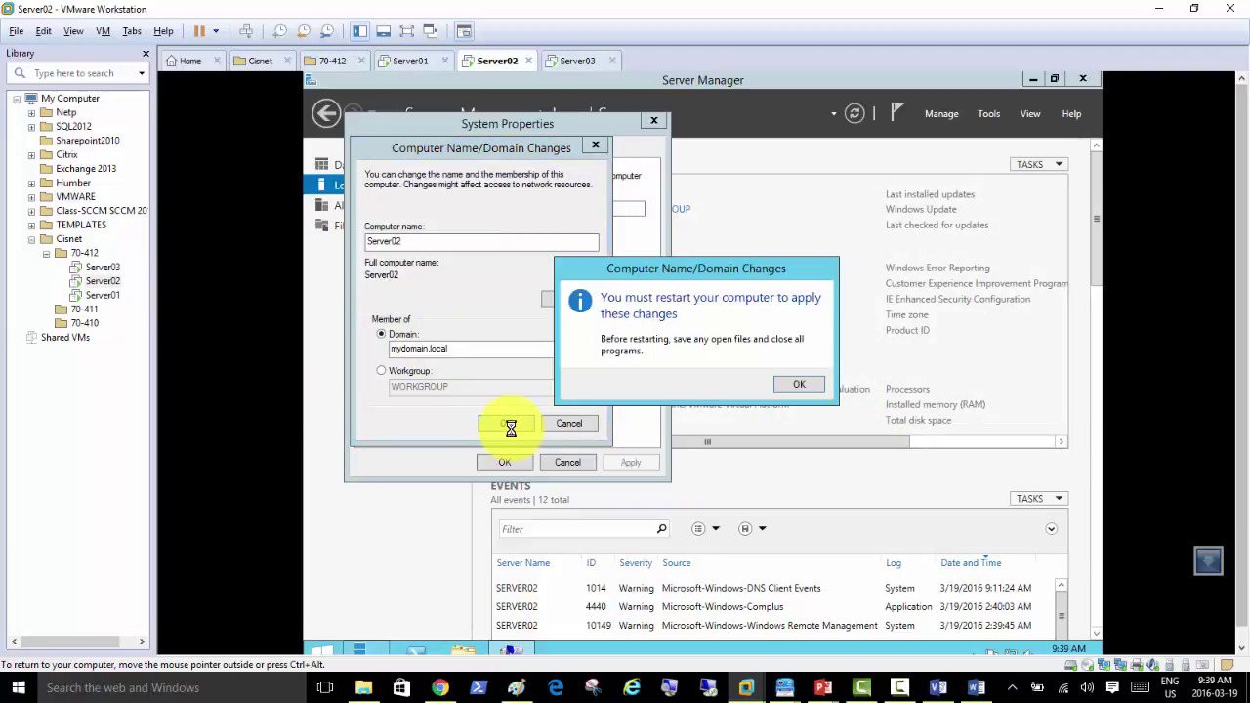
left_click(803, 381)
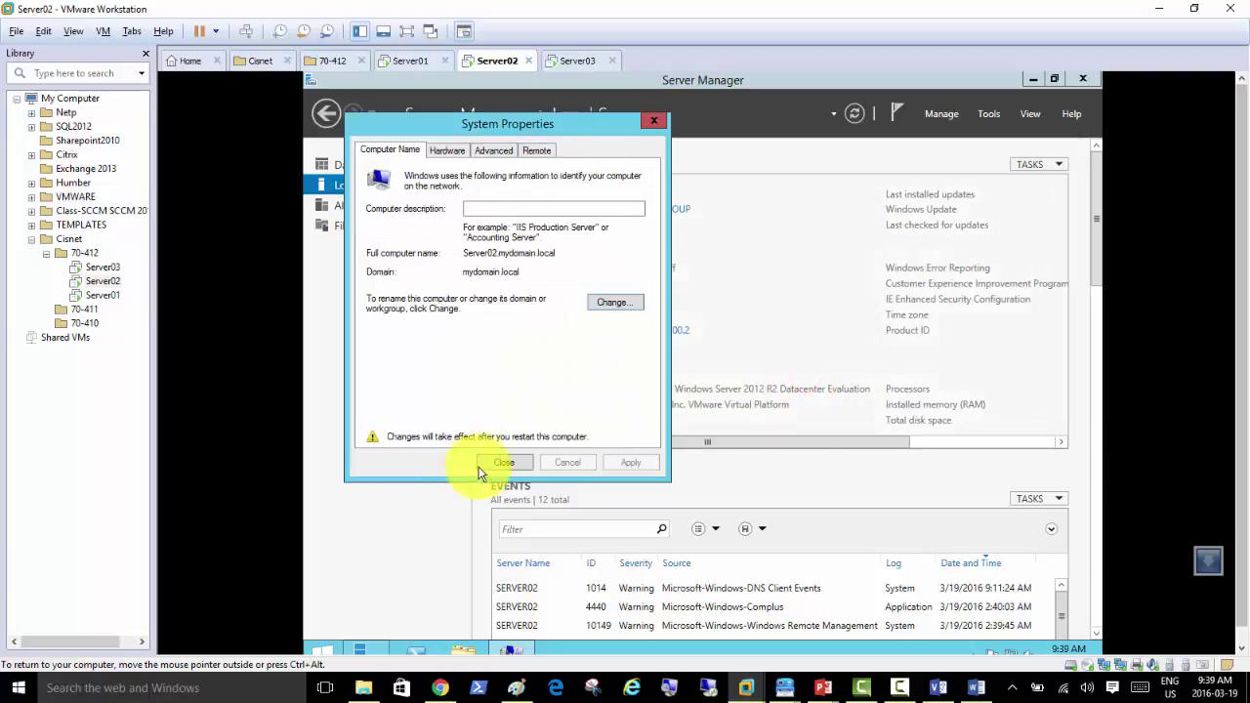
left_click(502, 463)
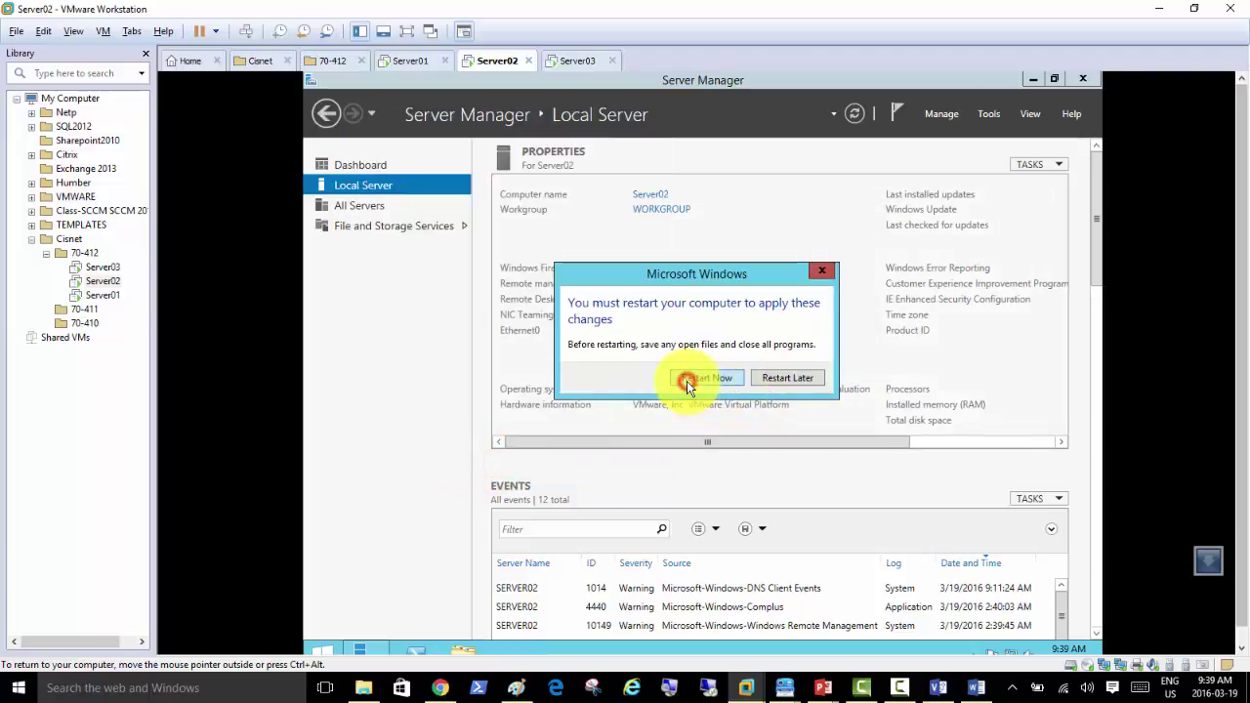
left_click(688, 381)
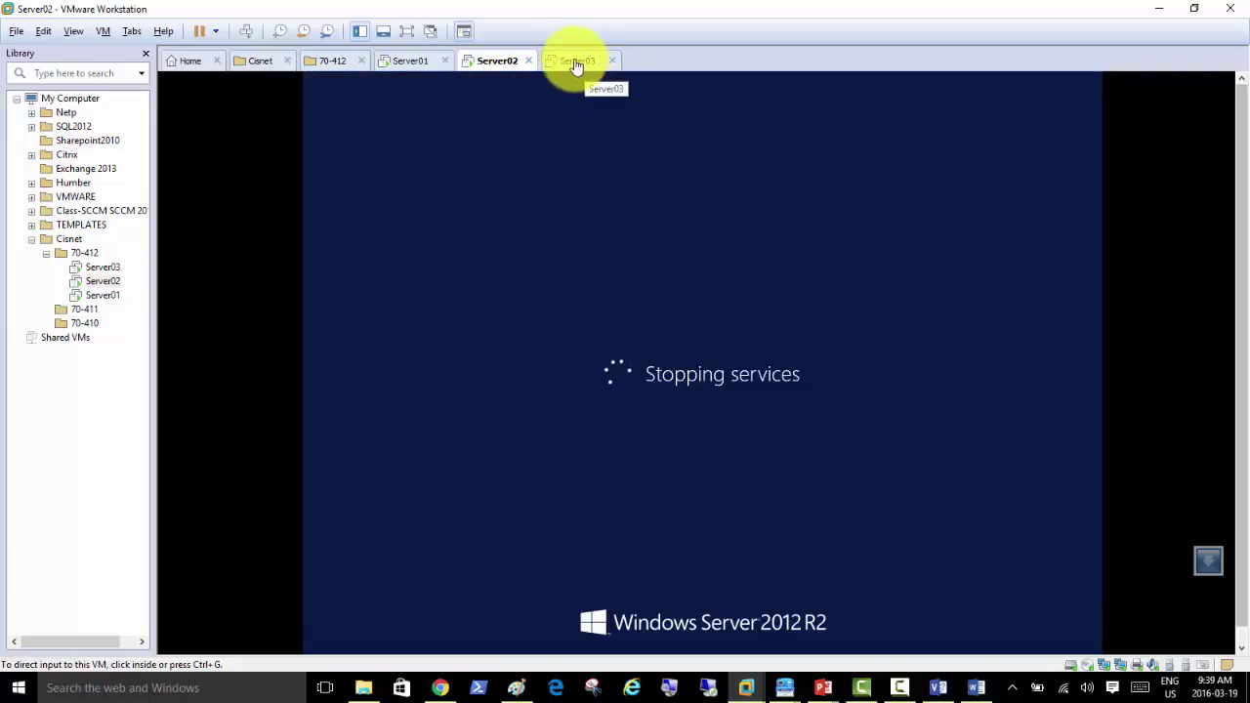
Step: On Server03, open the computer name settings and submit mydomain.local as its domain
left_click(578, 61)
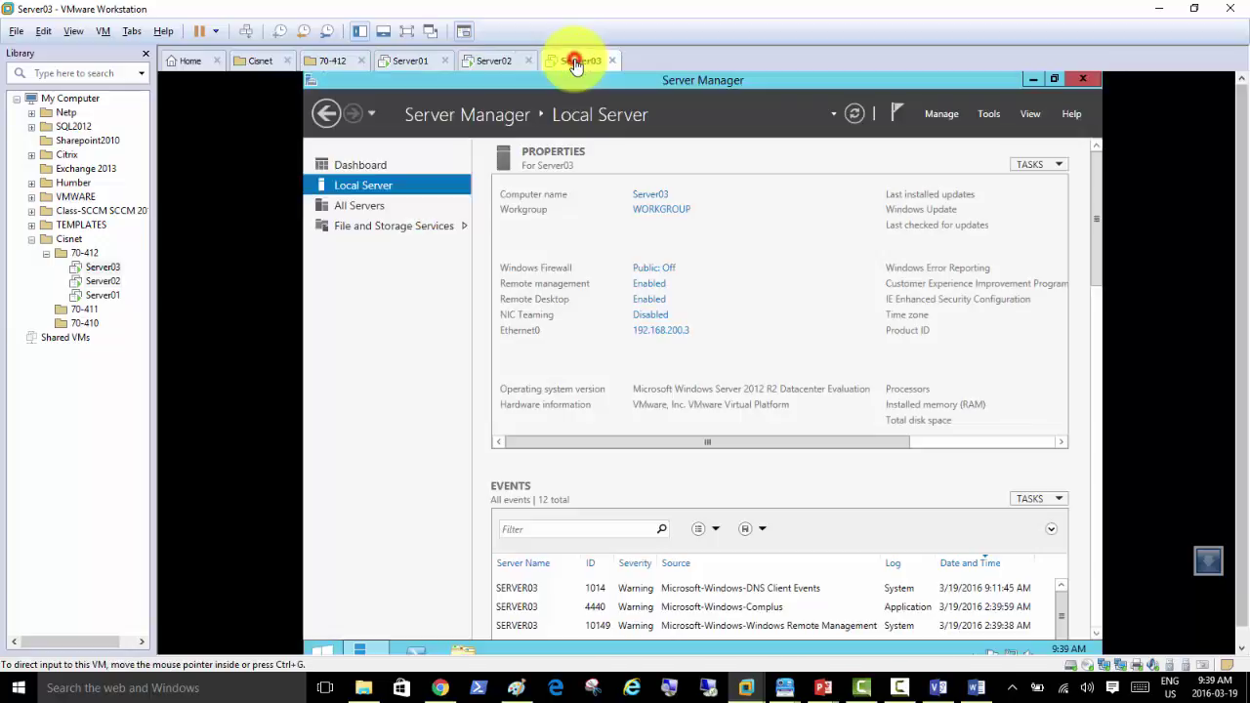
left_click(664, 211)
left_click(635, 322)
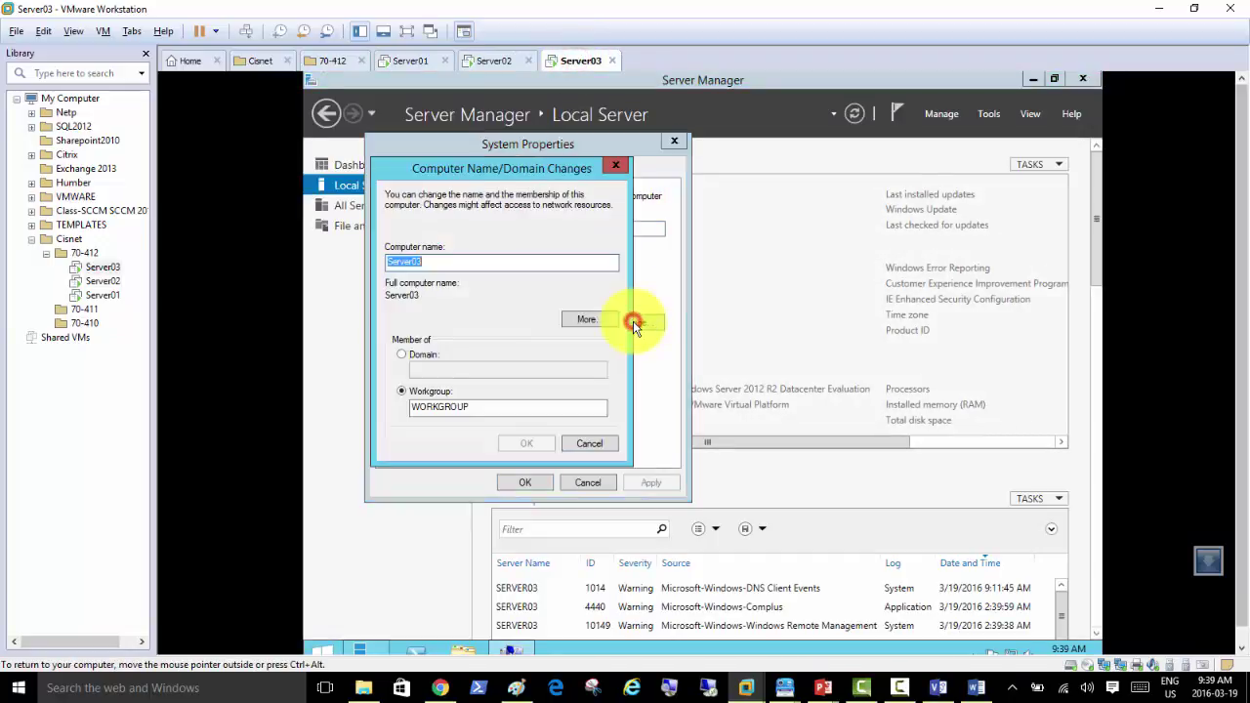
left_click(429, 357)
left_click(459, 371)
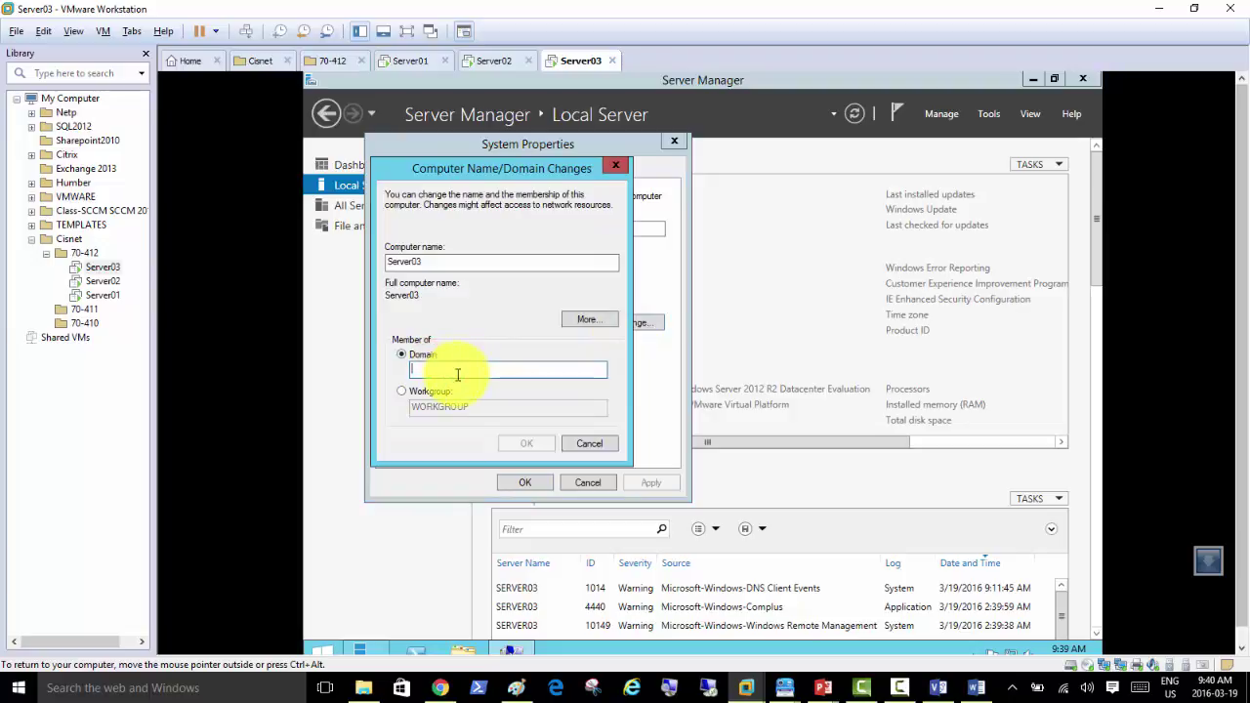
type("myl")
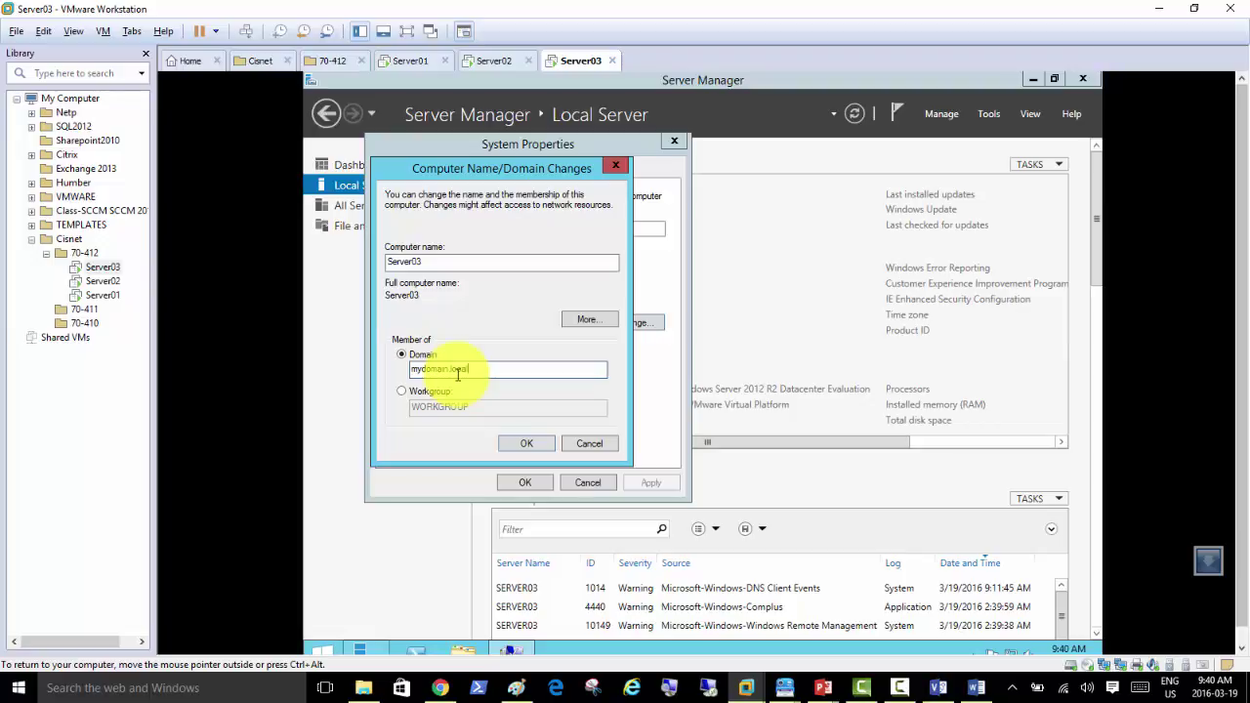
key("Return")
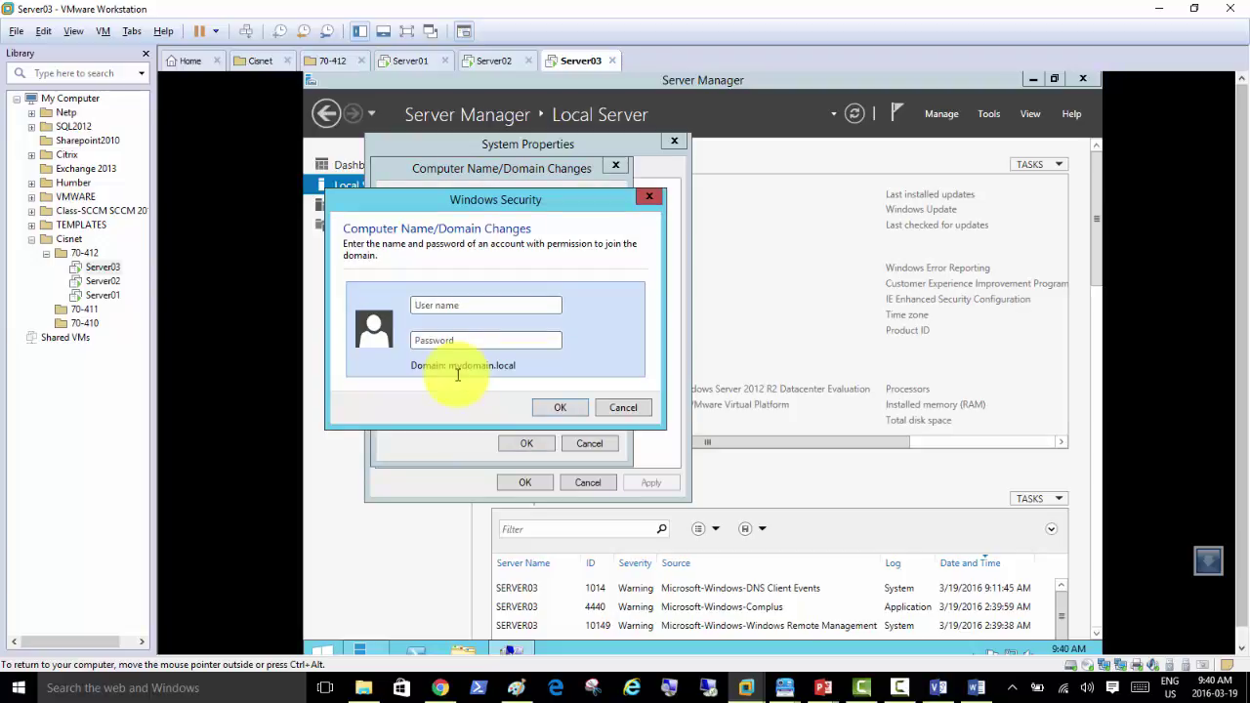
Step: Supply the domain admin credentials, confirm the join, and restart Server03 now
type("mydomainadmin")
key("Return")
left_click(789, 418)
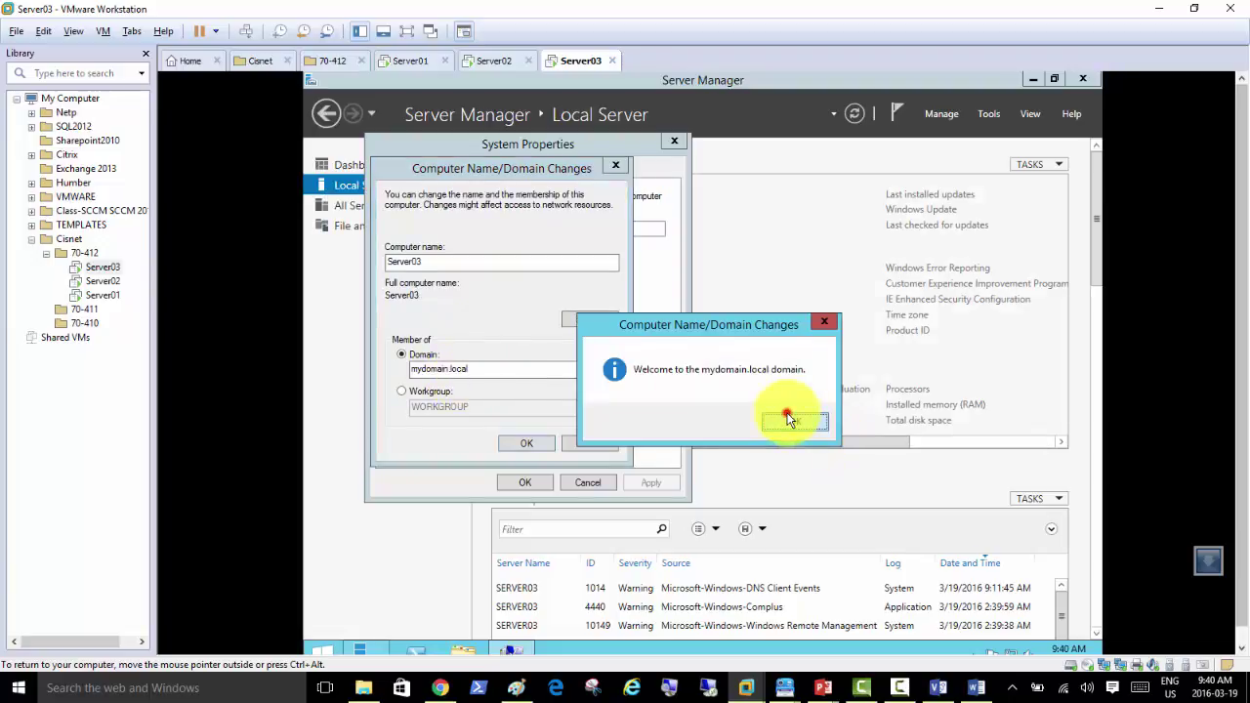
left_click(532, 446)
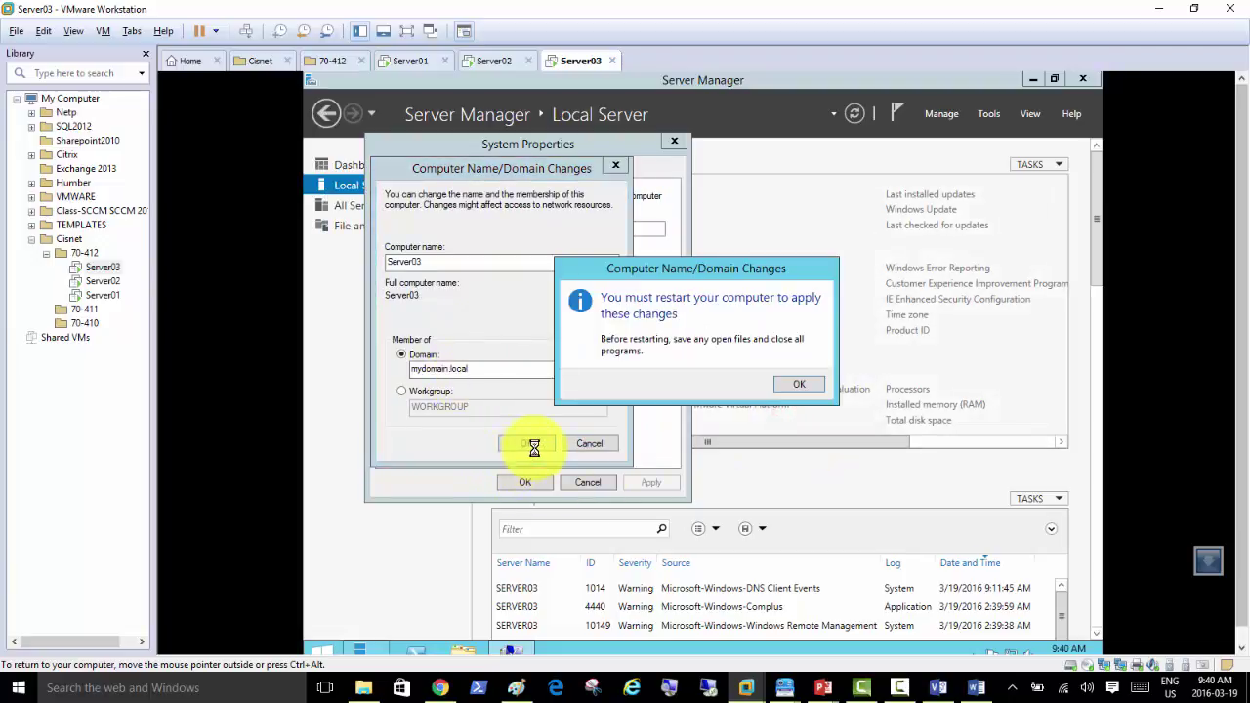
left_click(807, 383)
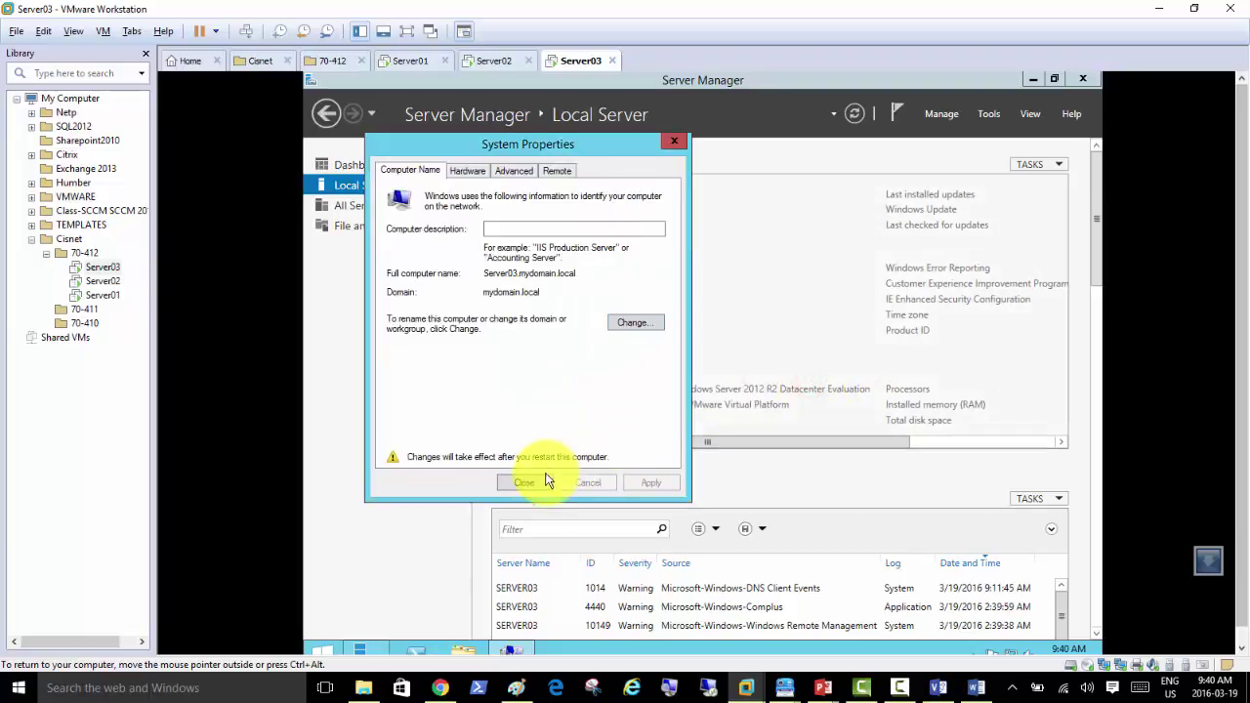
left_click(528, 481)
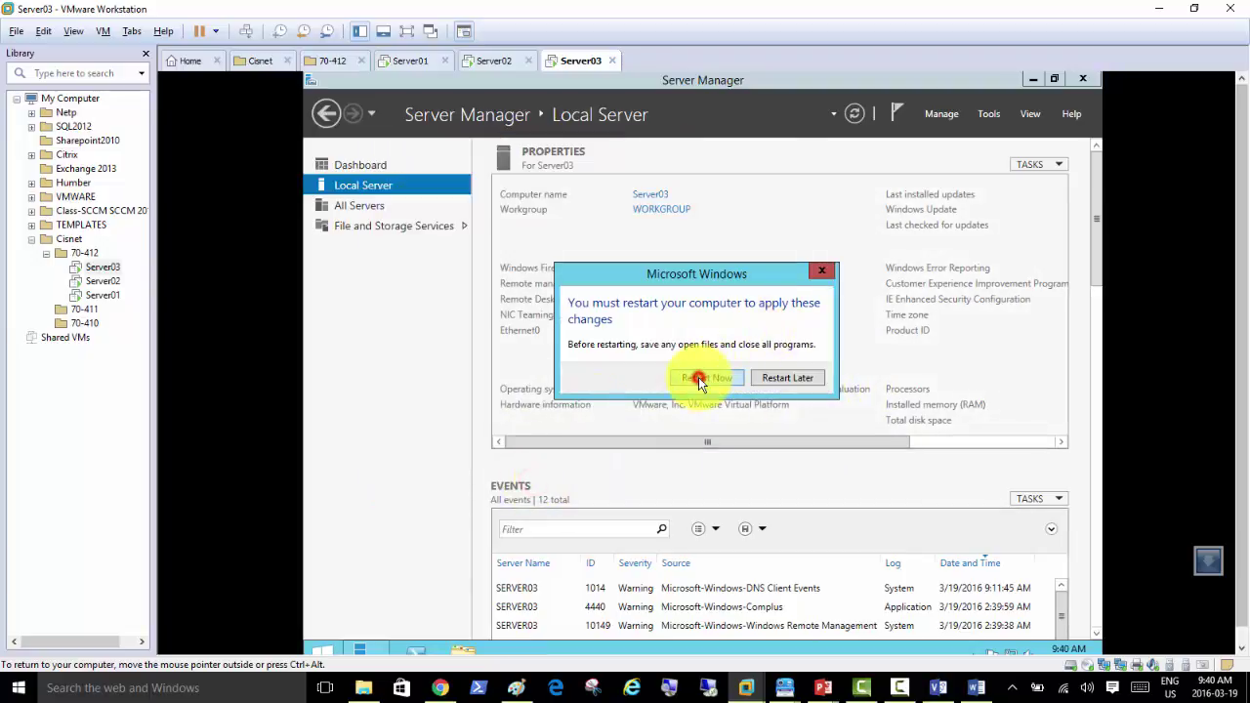
left_click(700, 379)
left_click(484, 62)
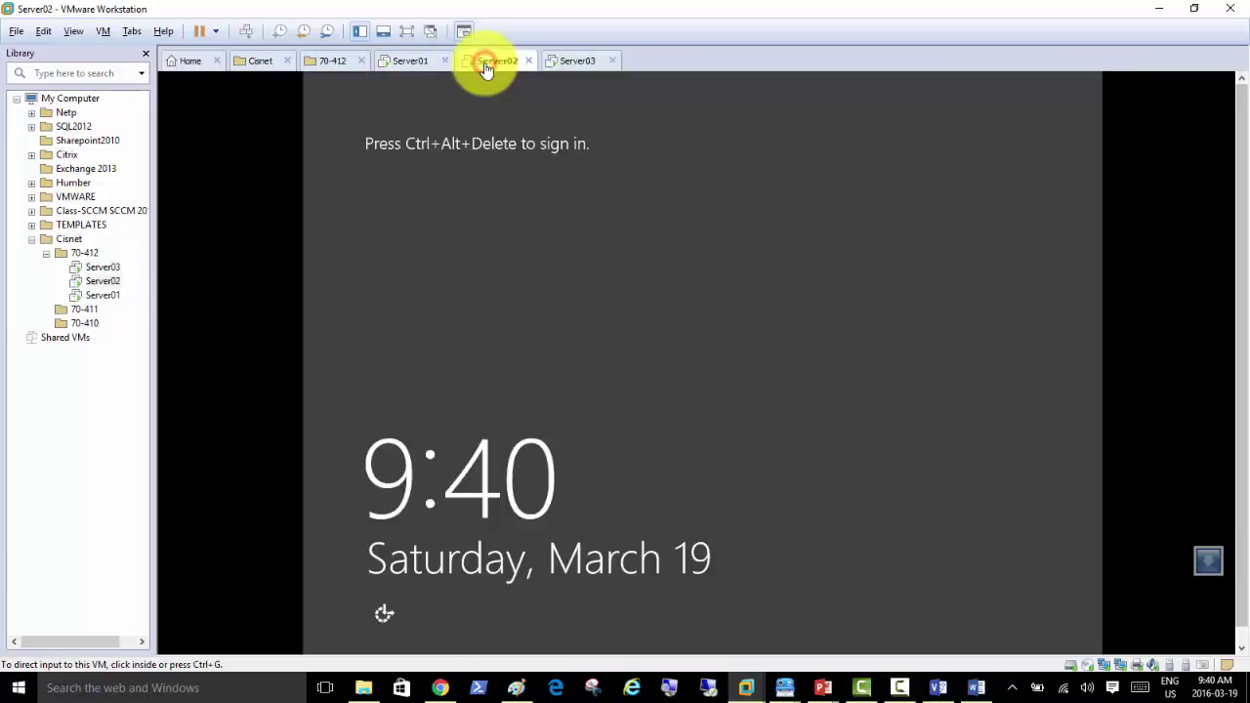
Step: Sign in to Server02 as Other user with the MYDOMAIN administrator name and password
left_click(246, 31)
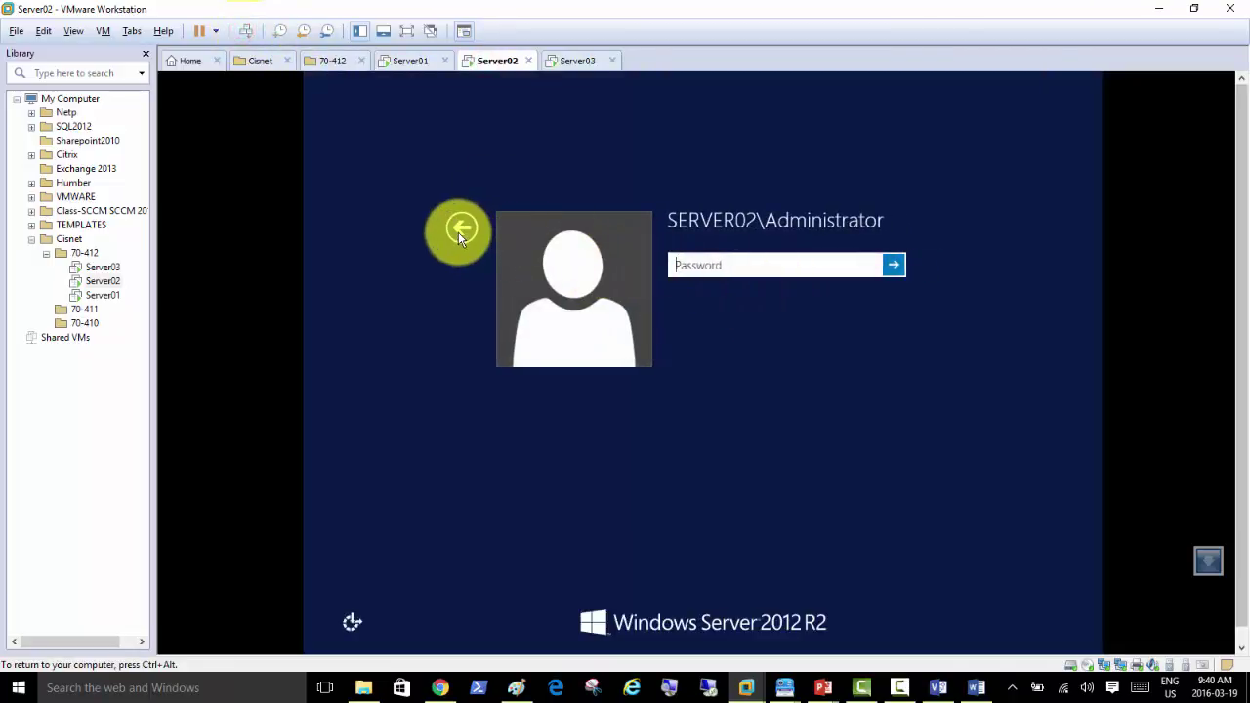
left_click(460, 235)
left_click(782, 283)
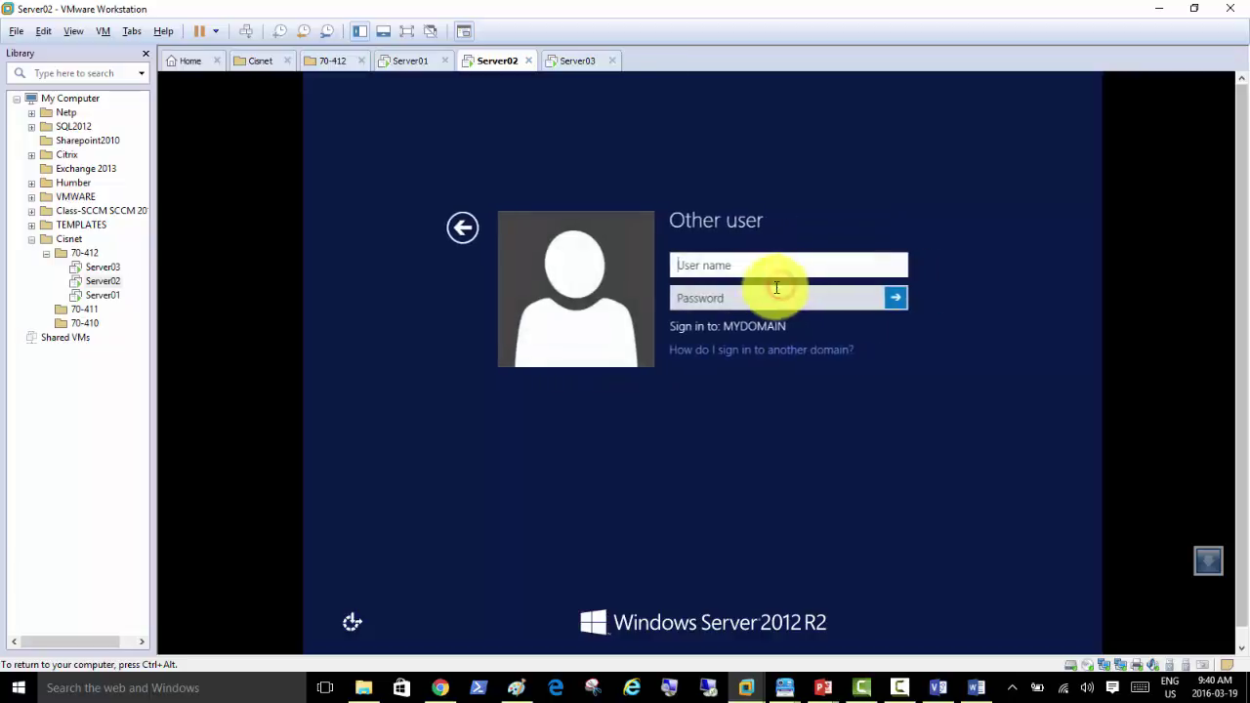
left_click(764, 265)
type("mydomainadmi")
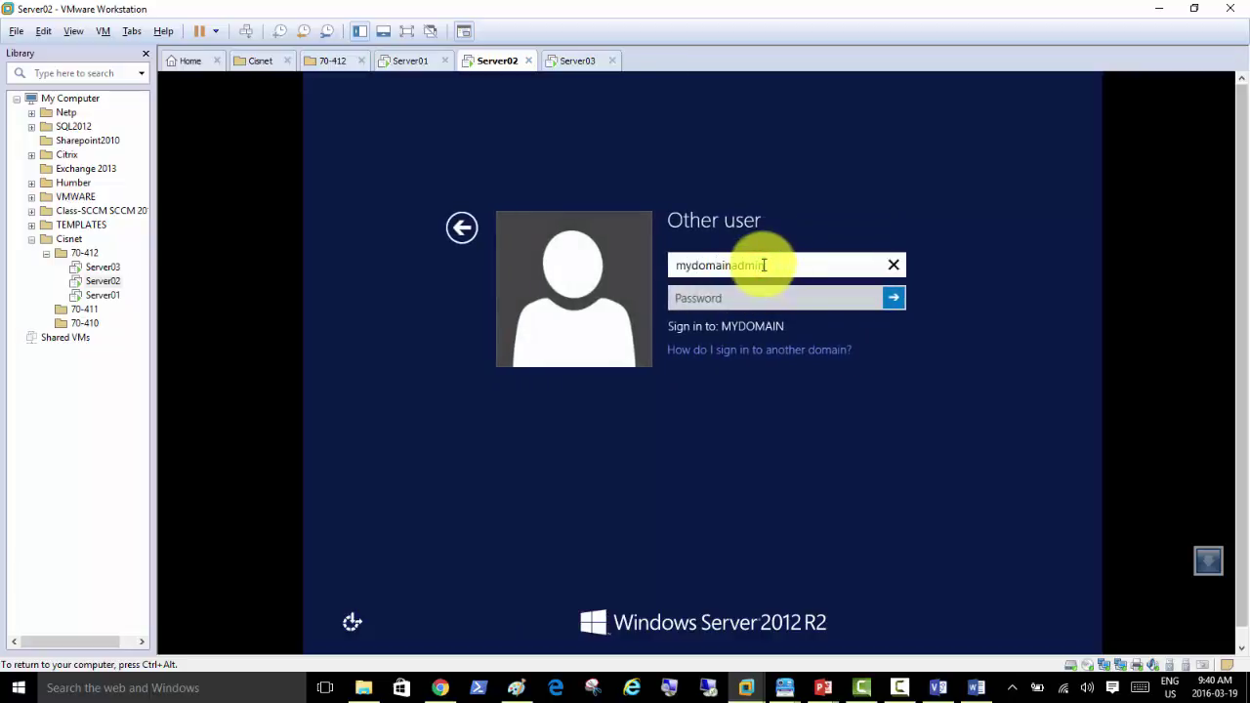
key("Tab")
type("P")
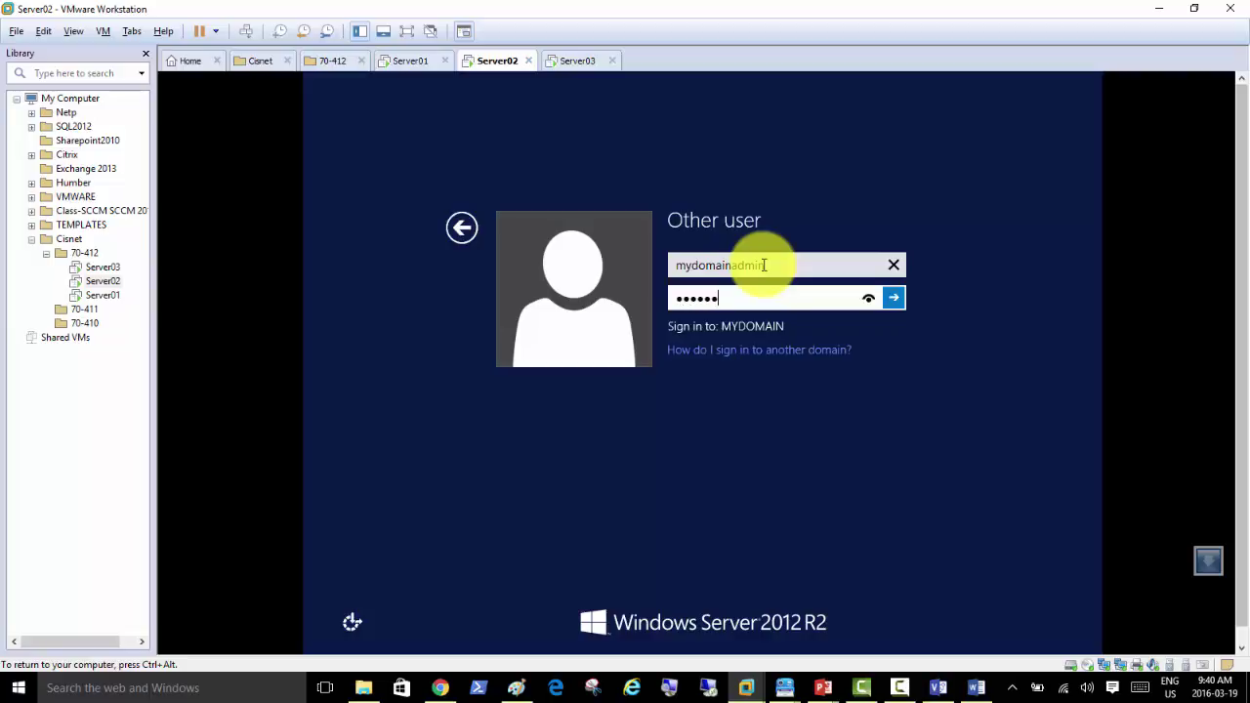
key("Return")
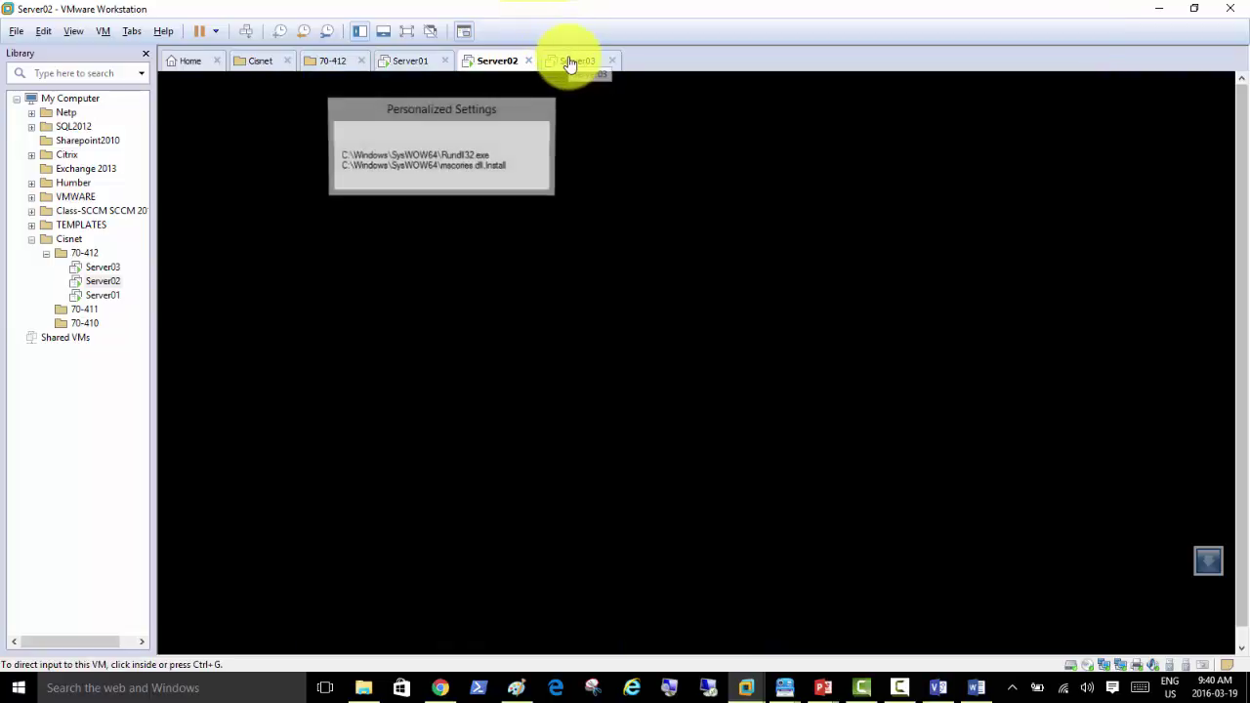
left_click(571, 63)
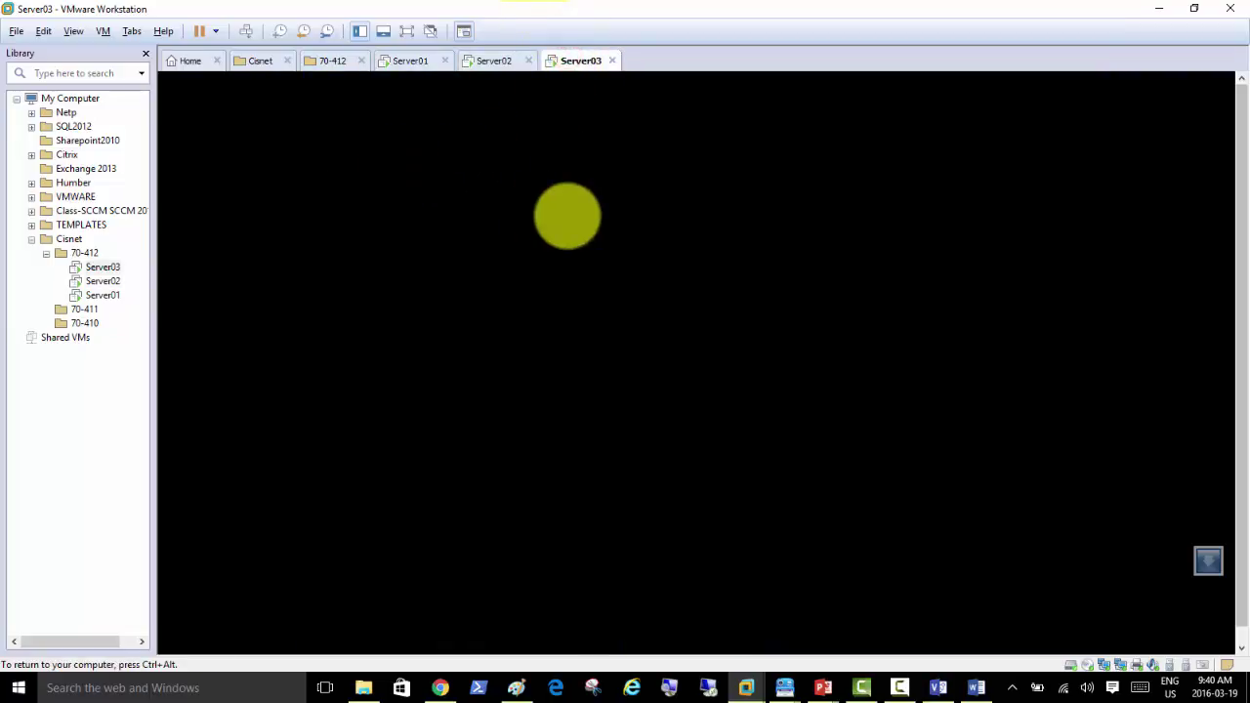
Step: Check Server03's console, then open PowerShell on Server02 and type Stop-Computer
left_click(567, 216)
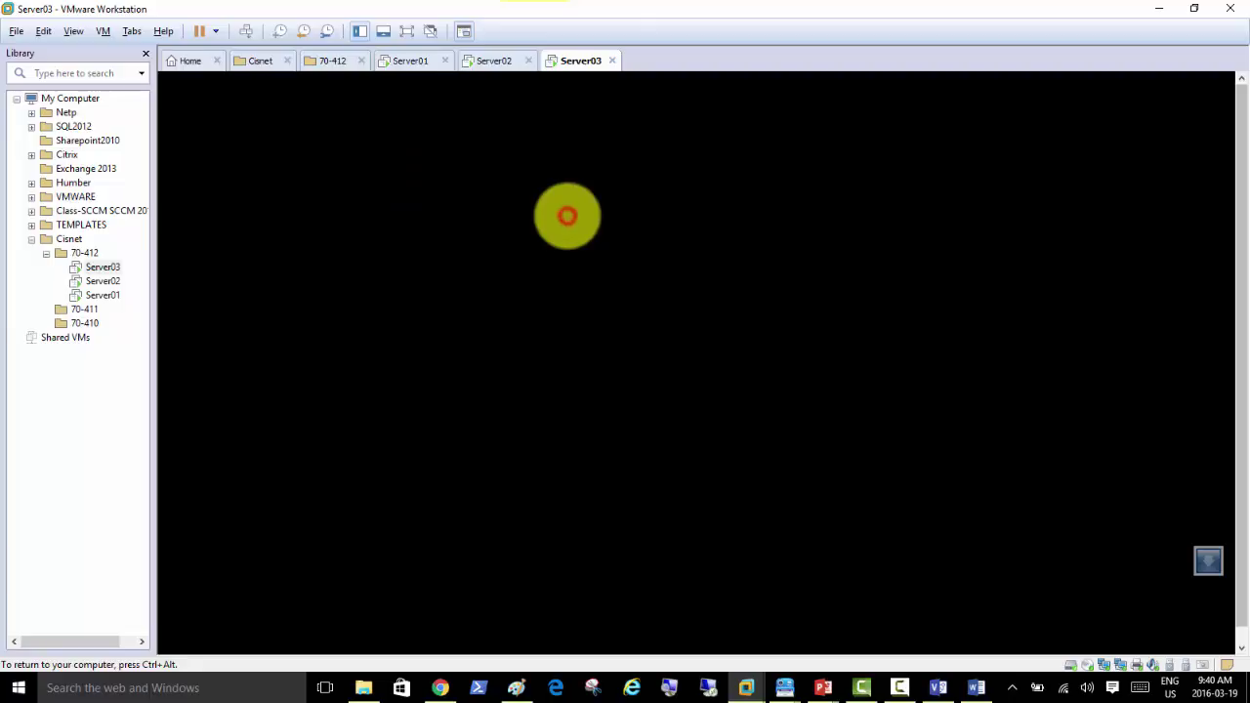
left_click(556, 207)
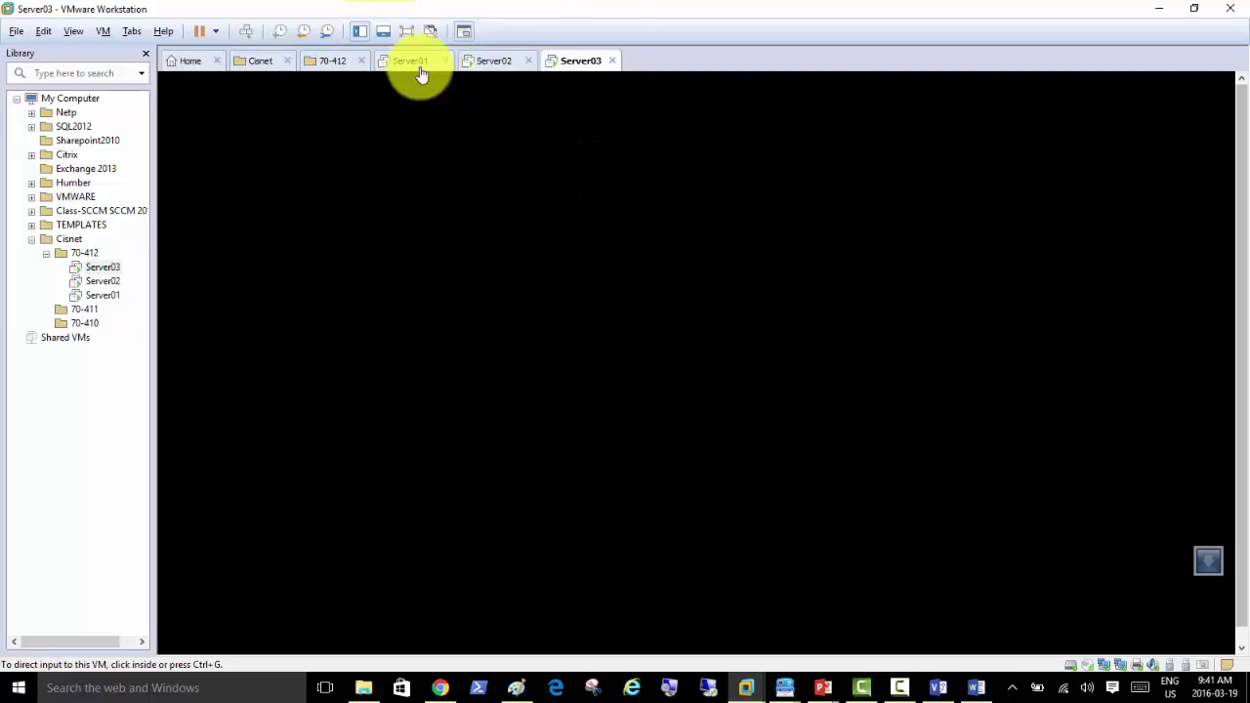
left_click(658, 265)
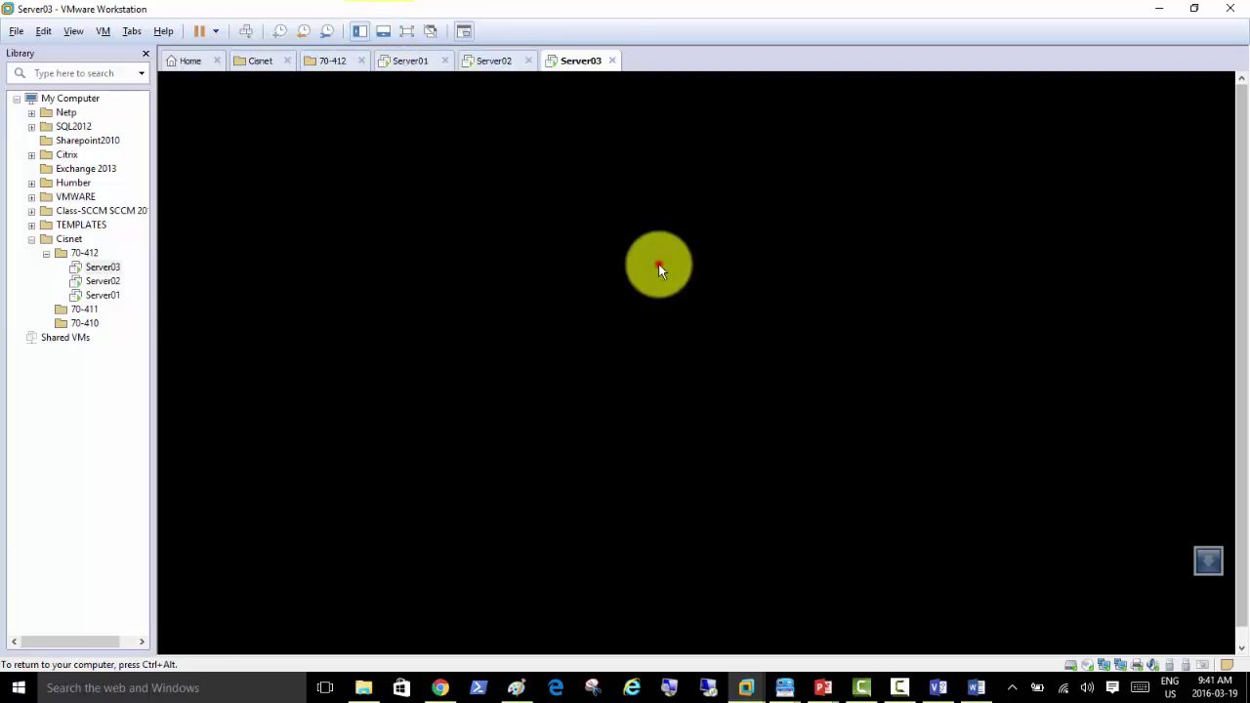
left_click(478, 60)
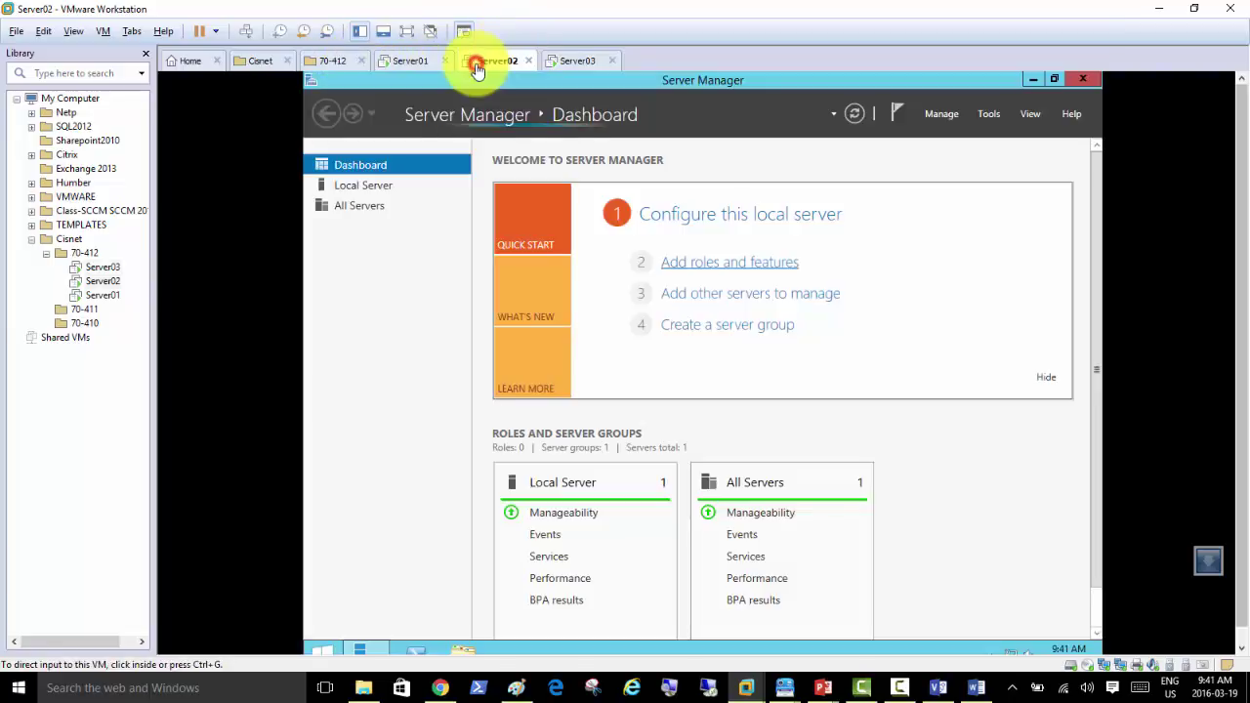
left_click(413, 647)
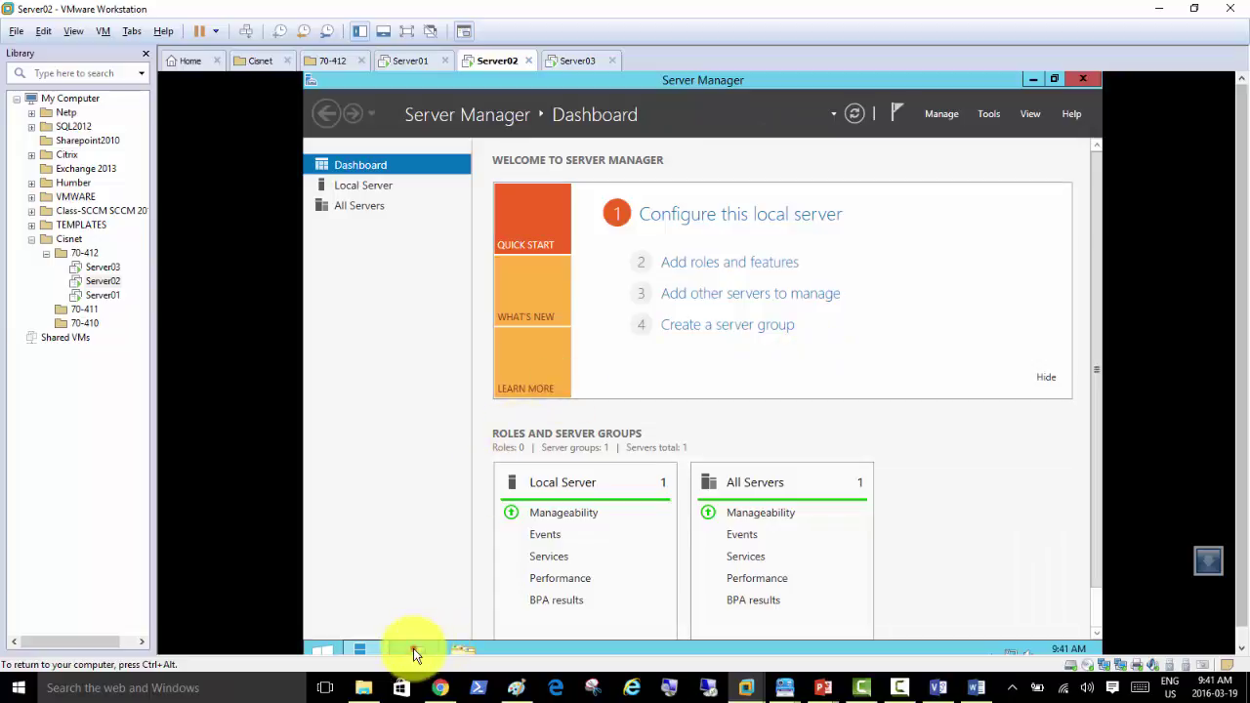
left_click(413, 648)
left_click(554, 340)
type("stop")
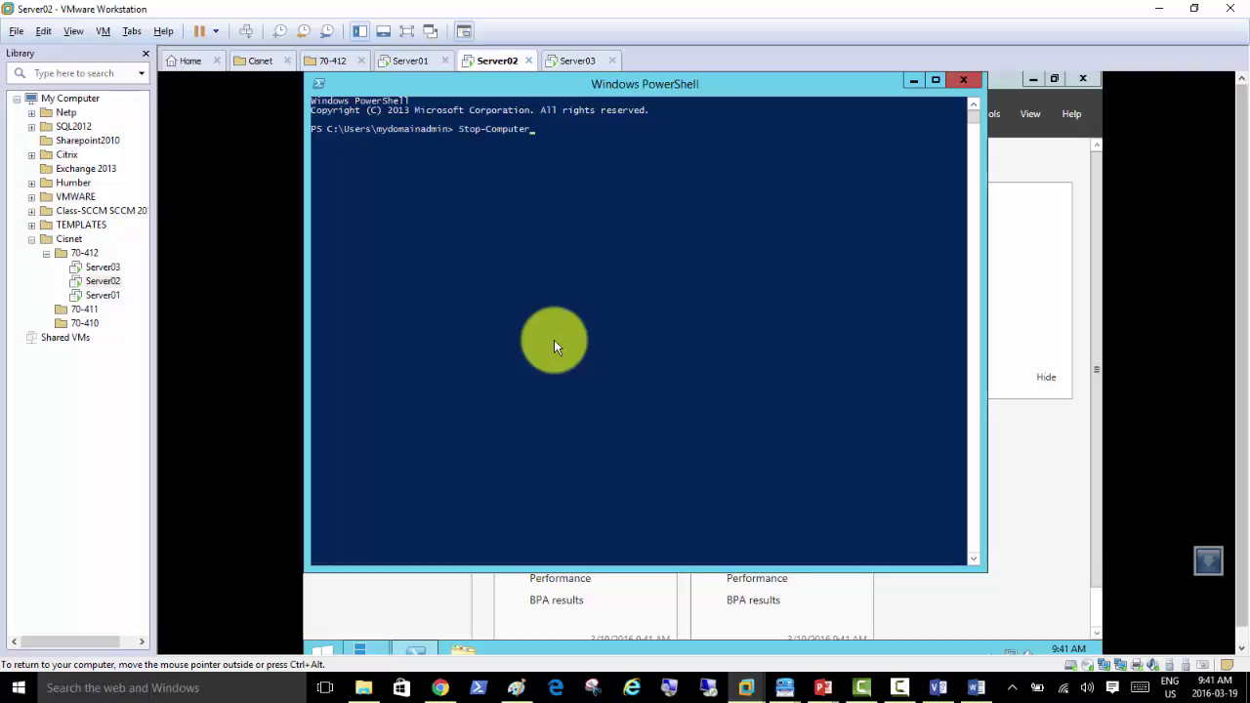
Step: Run Stop-Computer in Server02's PowerShell to power the VM off
key("Return")
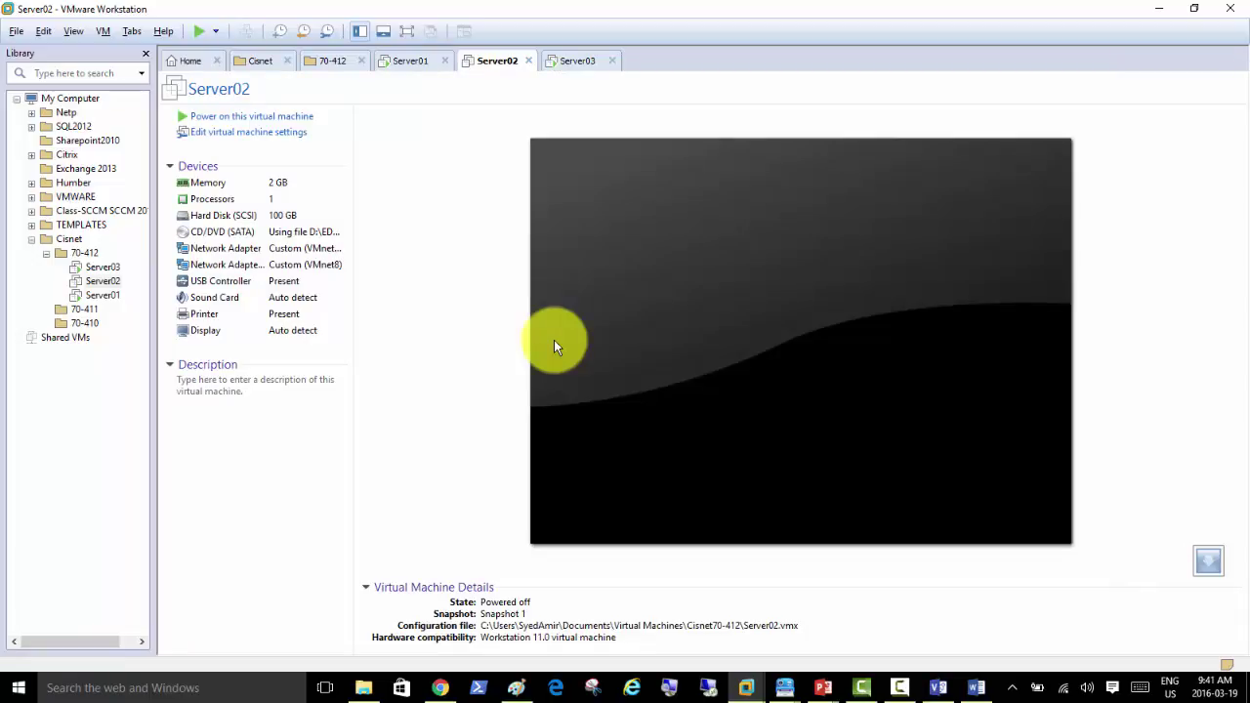
Step: Sign in to Server03 as Other user with the domain administrator account
left_click(570, 67)
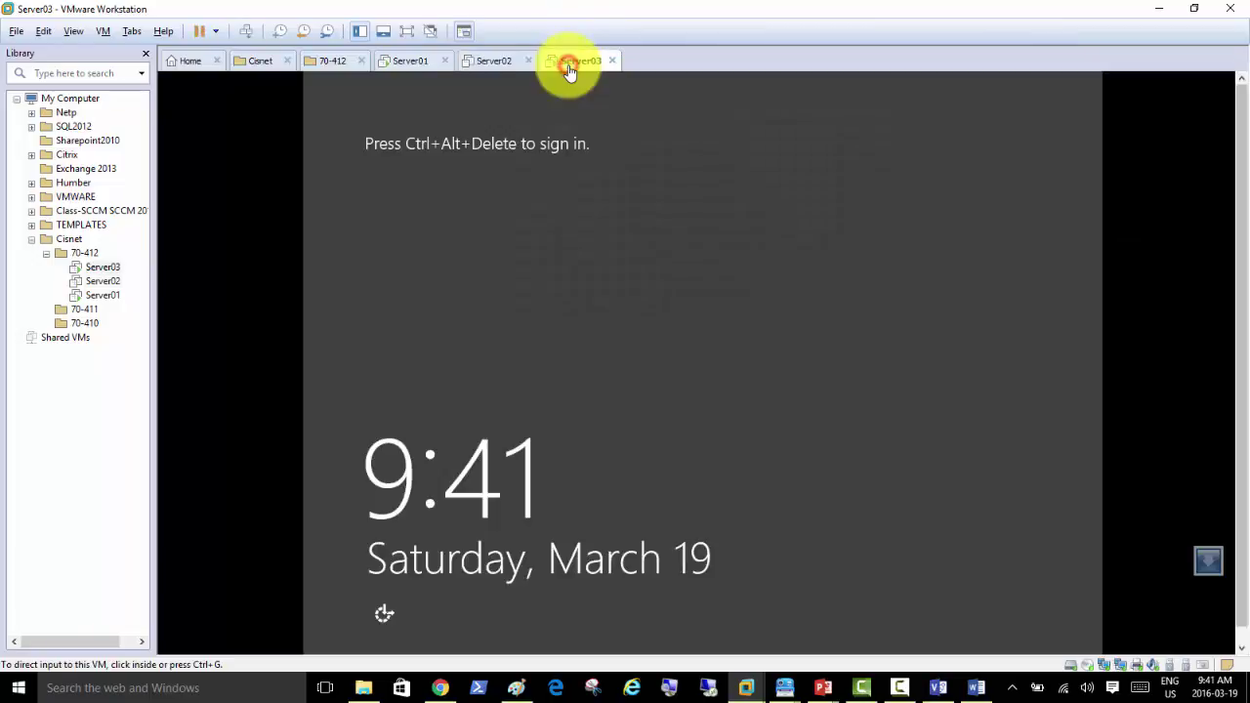
left_click(243, 35)
left_click(463, 232)
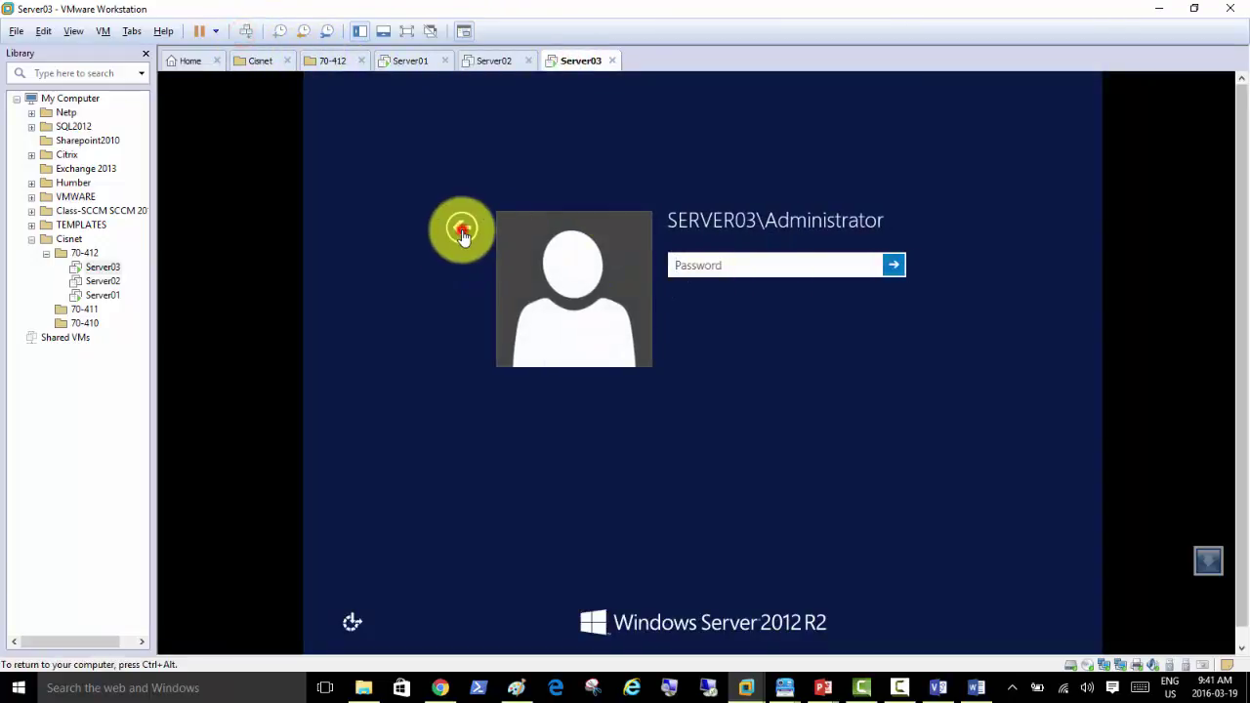
left_click(460, 227)
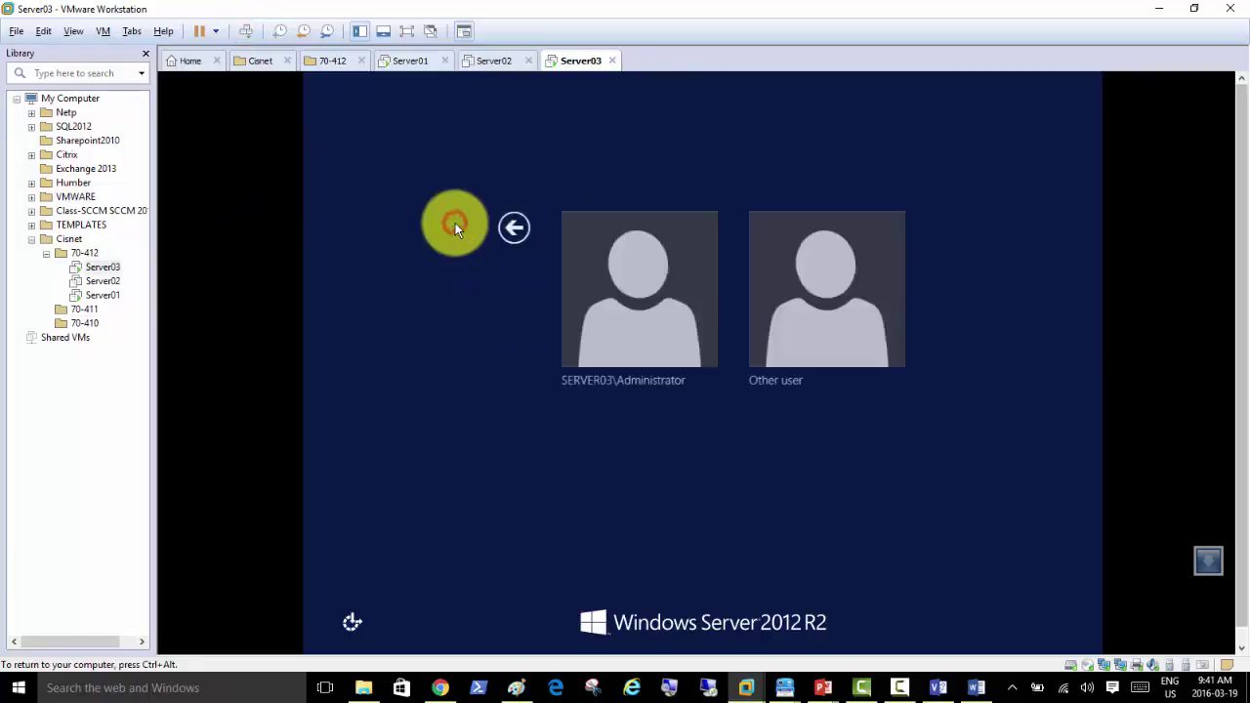
left_click(804, 288)
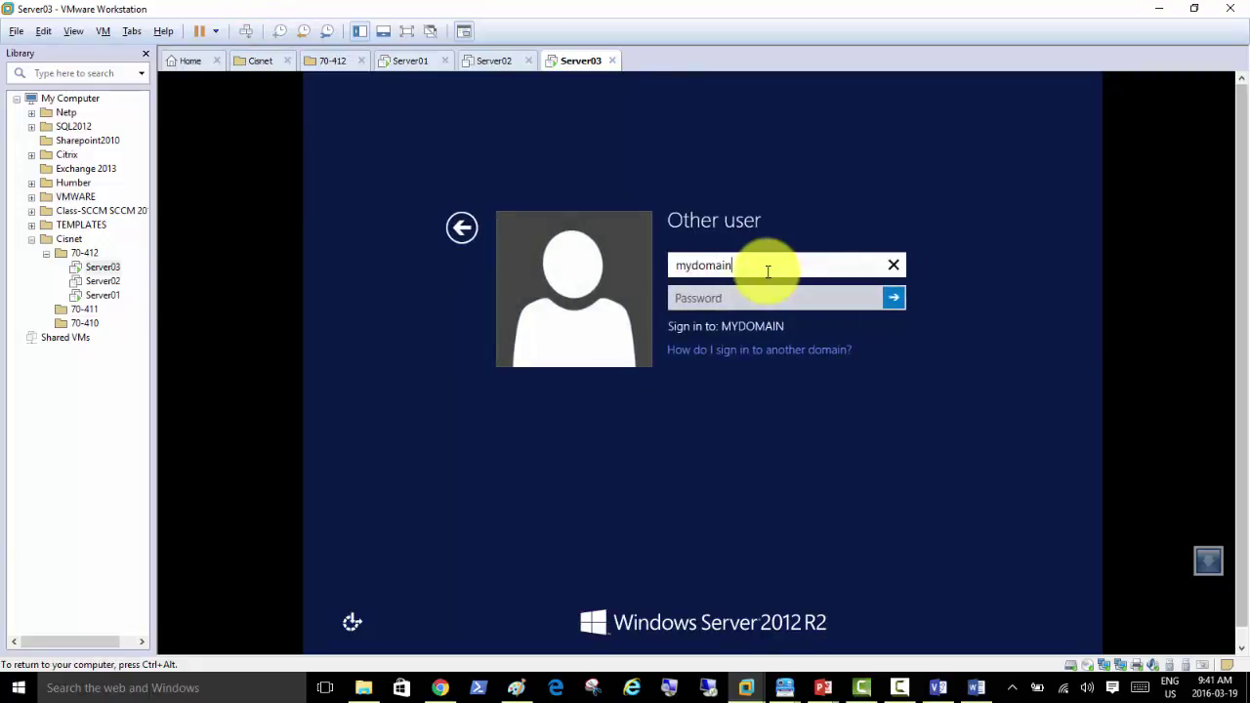
type("mydomainadmin")
key("Tab")
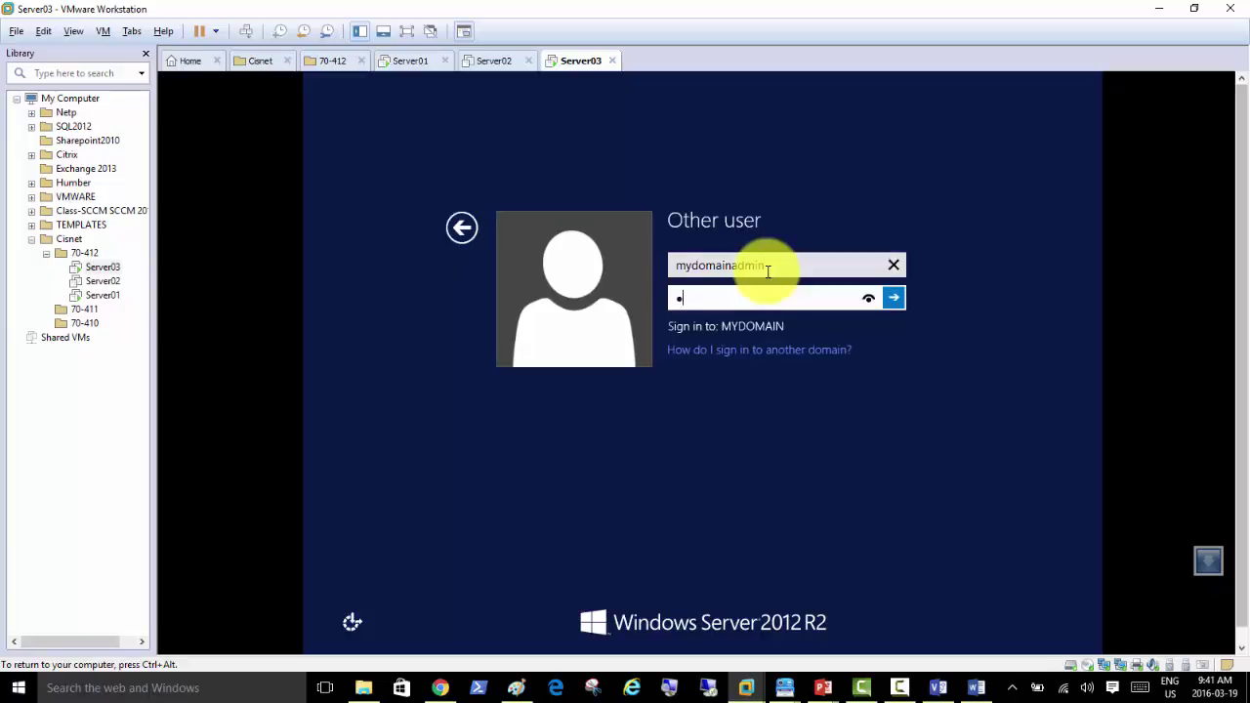
key("Return")
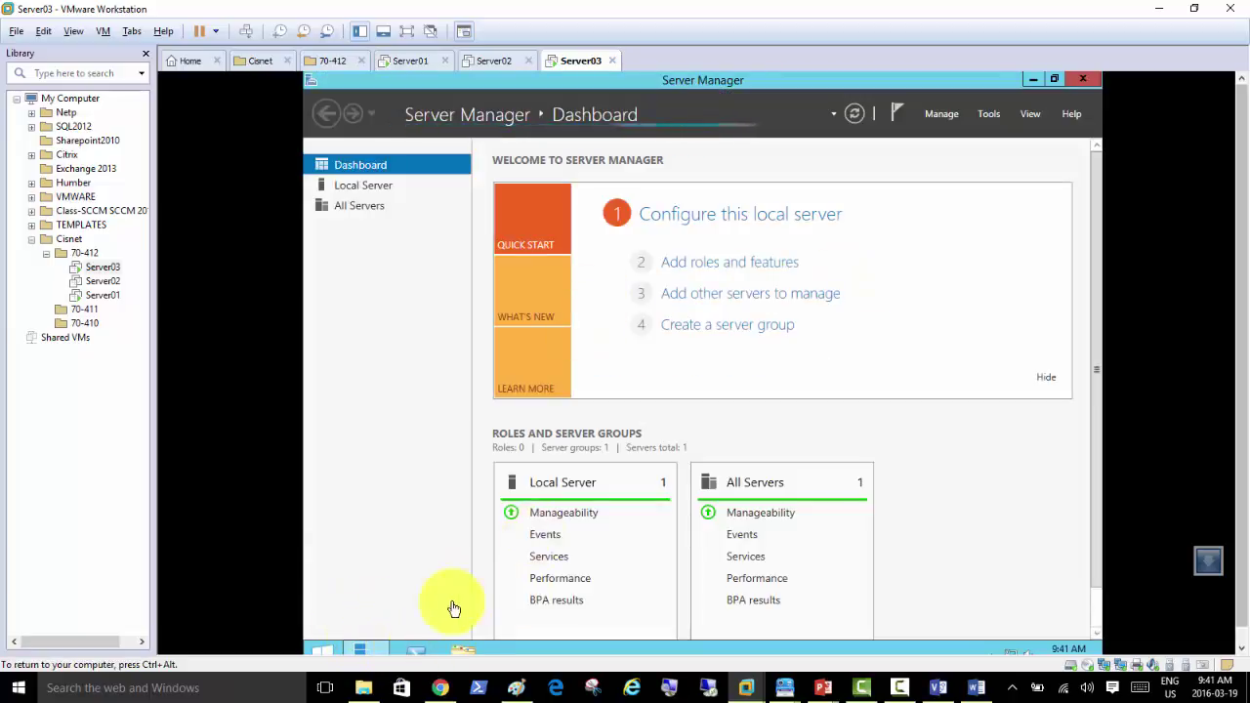
Step: Run Stop-Computer in Server03's PowerShell, then return to the Server02 tab
left_click(418, 650)
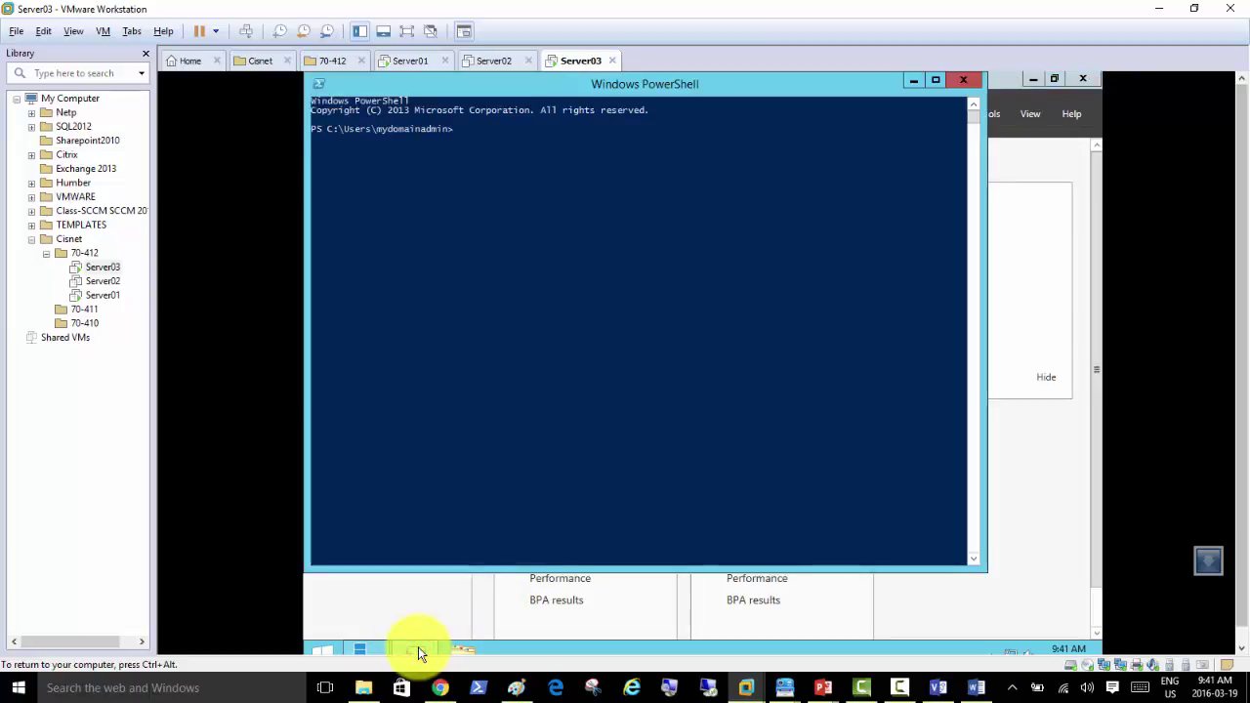
left_click(675, 320)
type("stop-com")
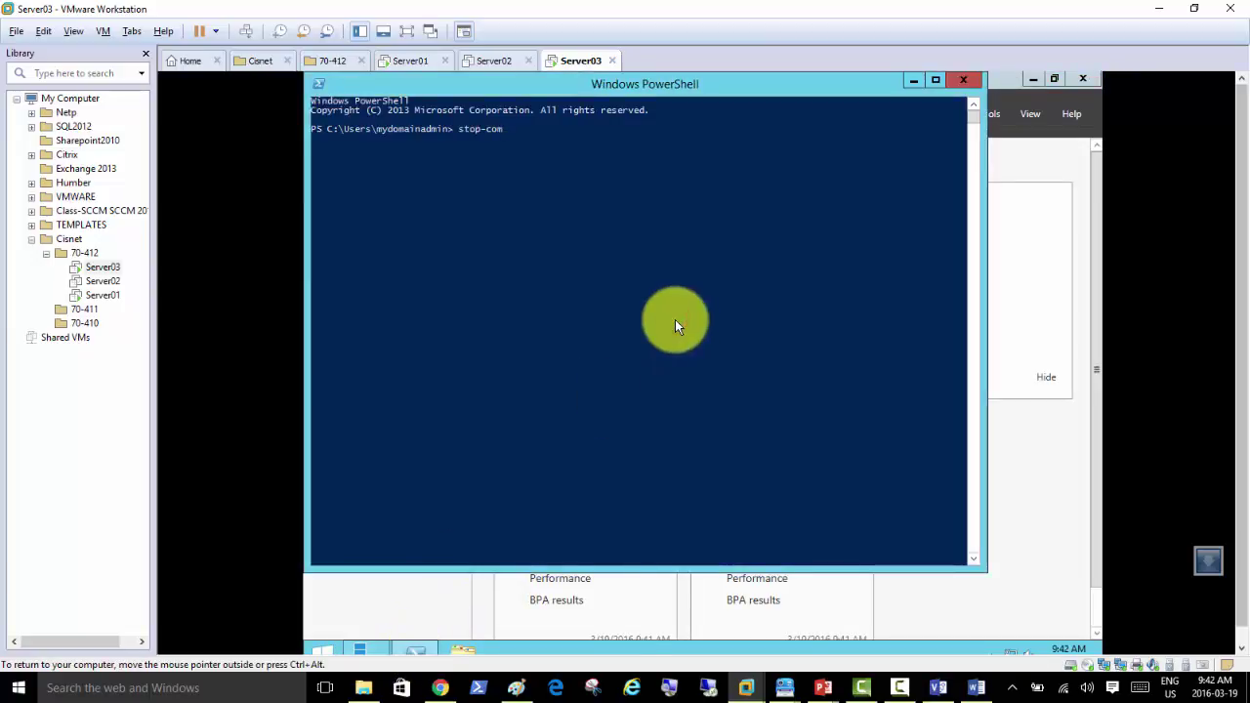
key("Return")
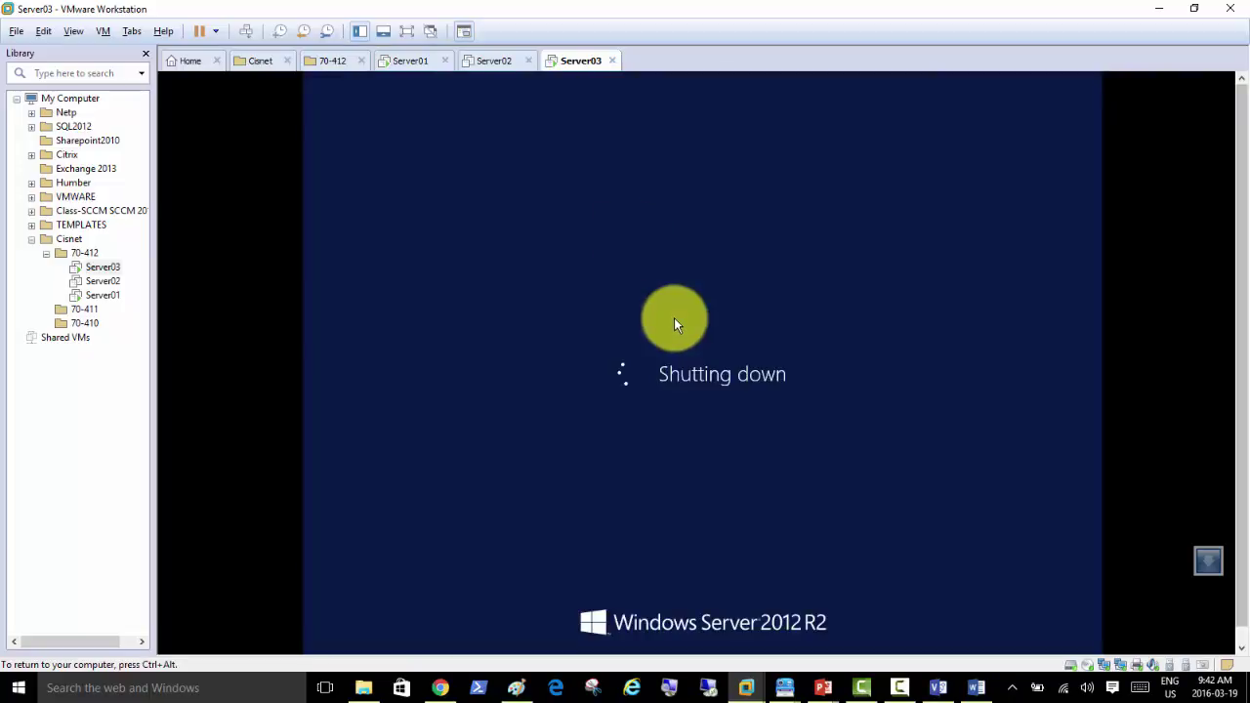
left_click(483, 64)
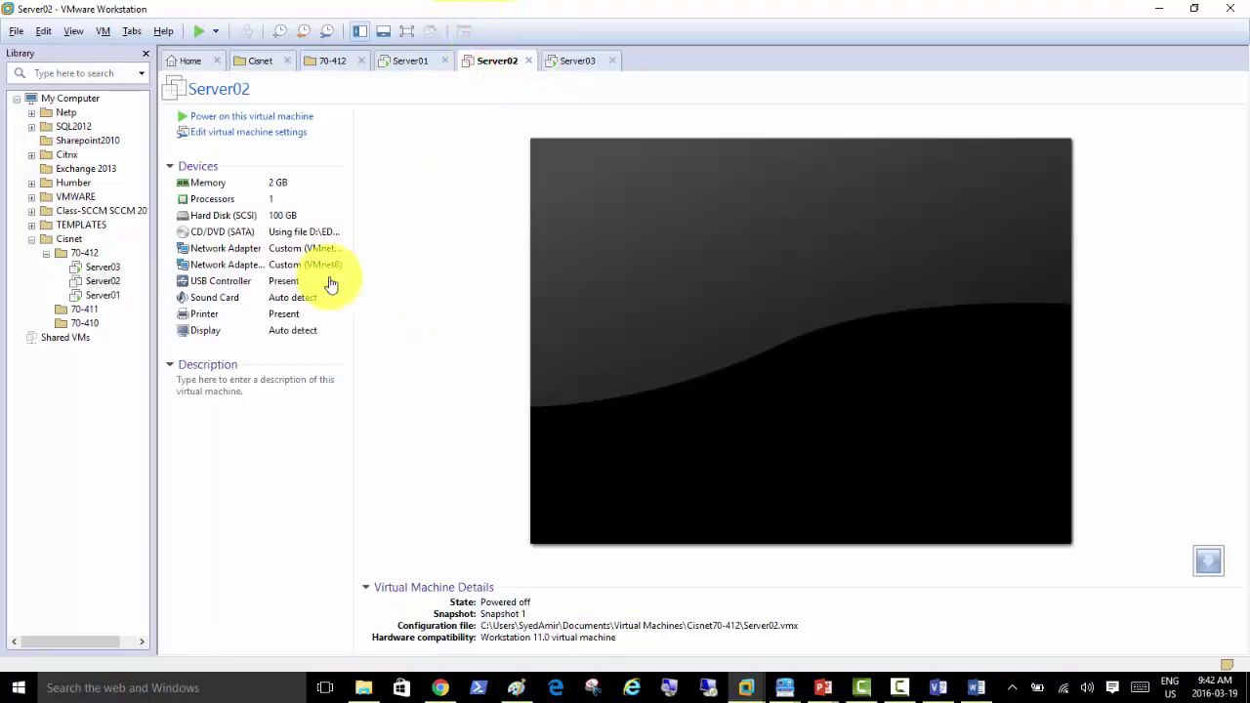
Step: Copy the Working directory path from Server02's Options settings and bring up the Run box
right_click(489, 60)
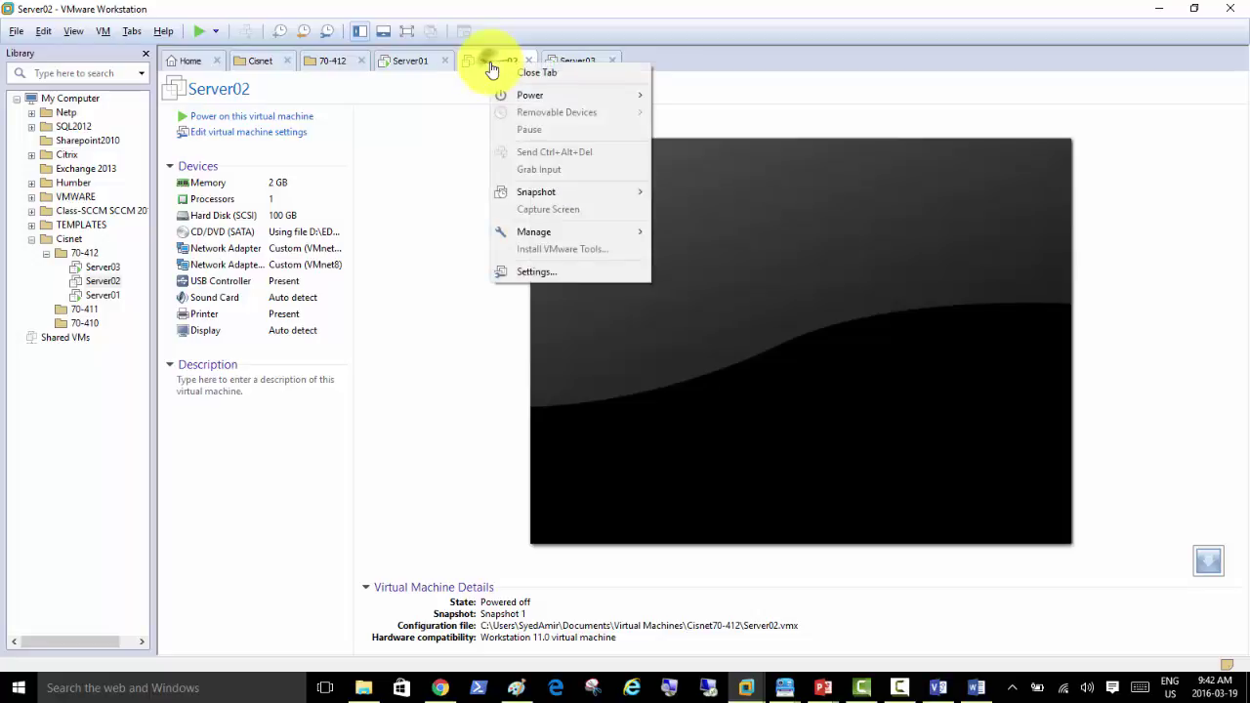
left_click(554, 271)
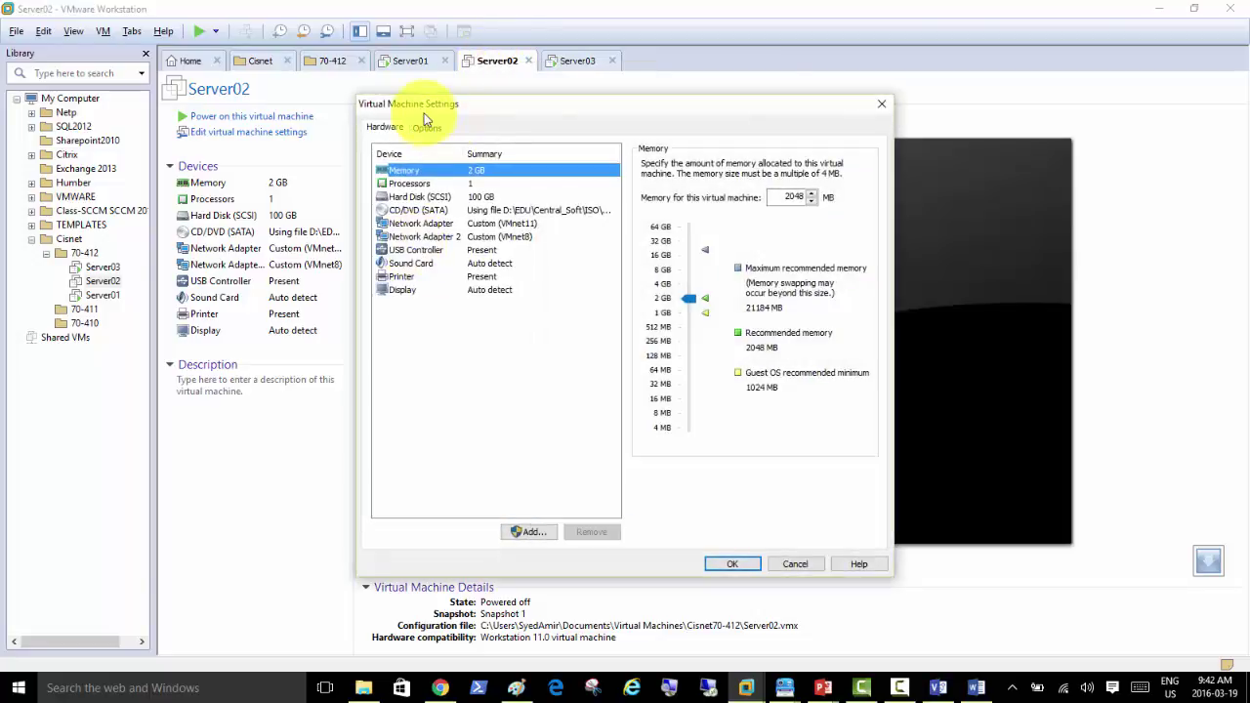
left_click(431, 128)
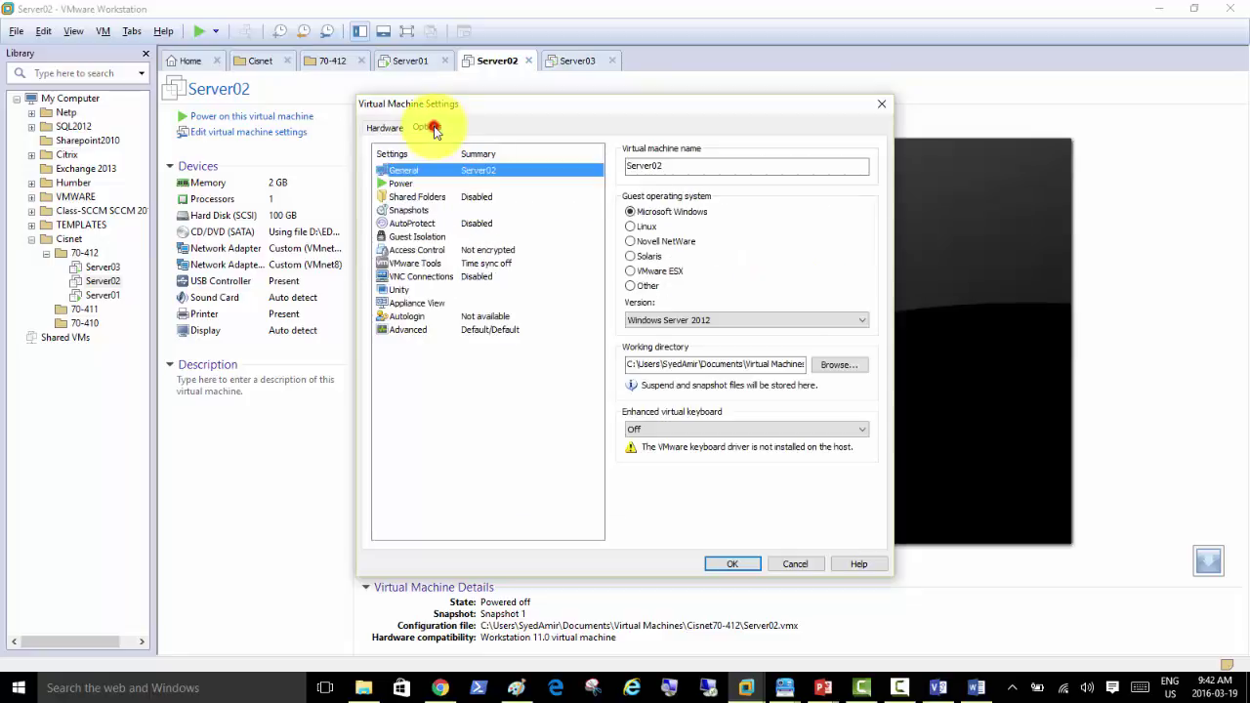
left_click(677, 363)
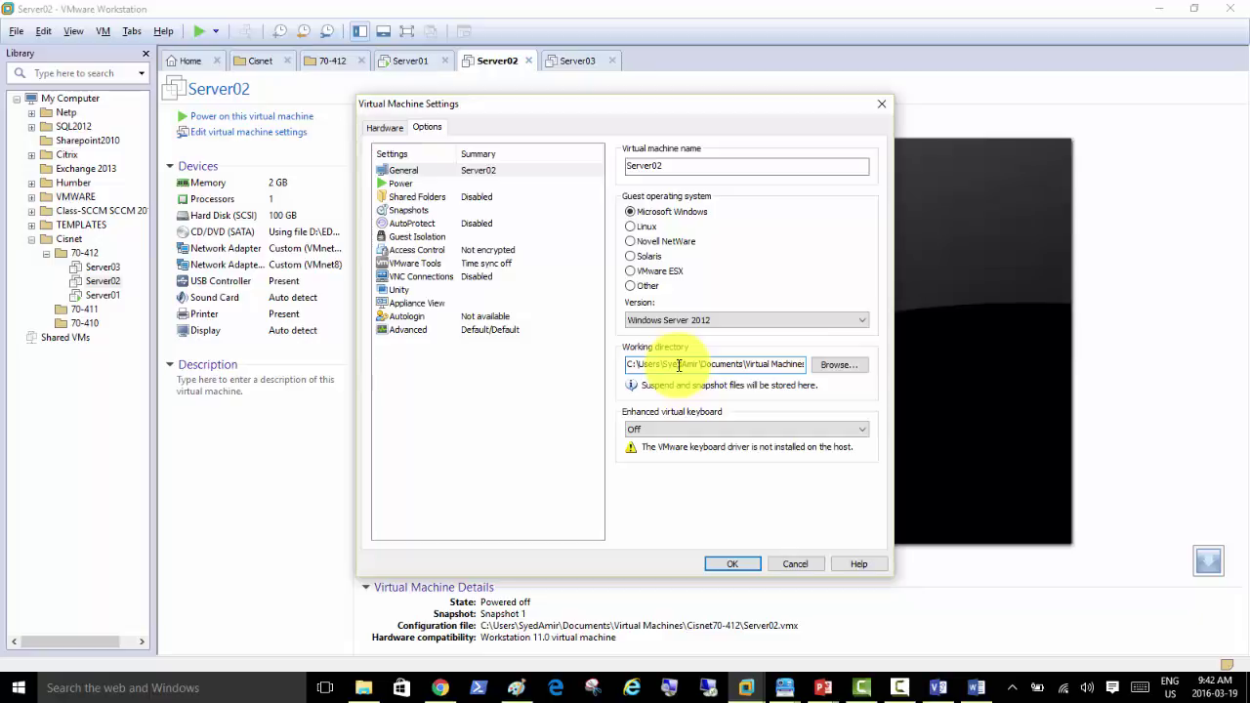
triple_click(679, 364)
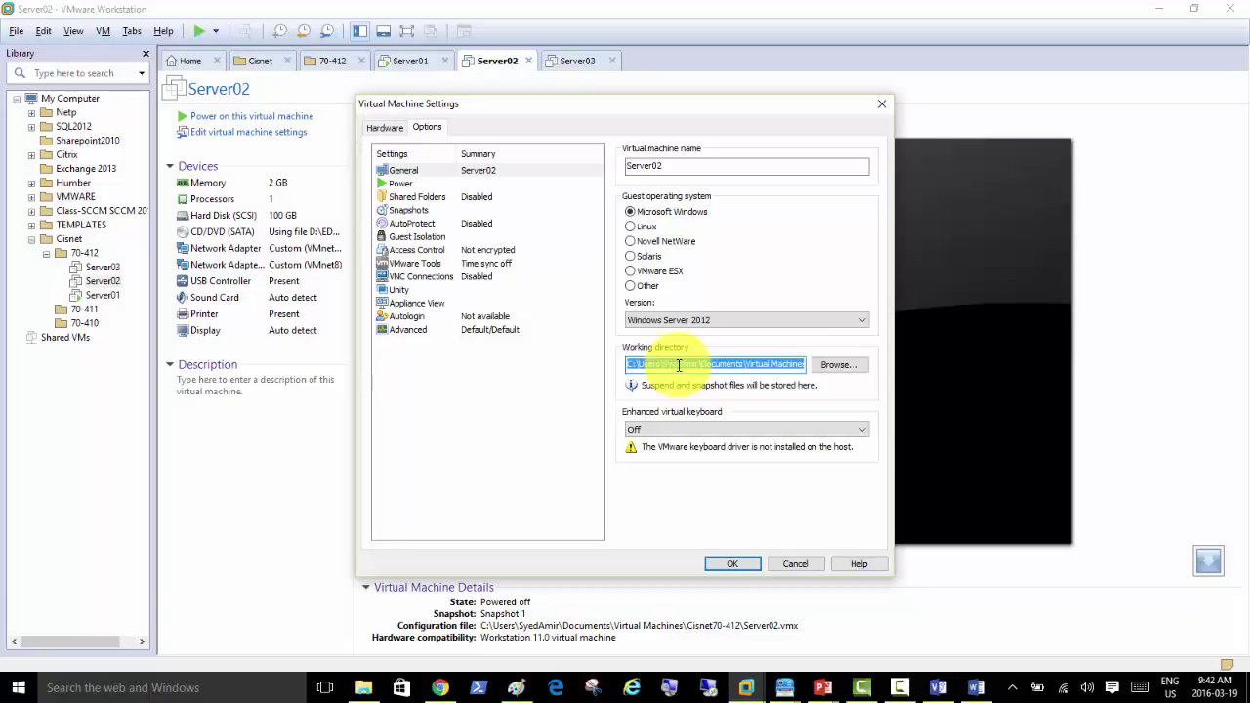
key("super+r")
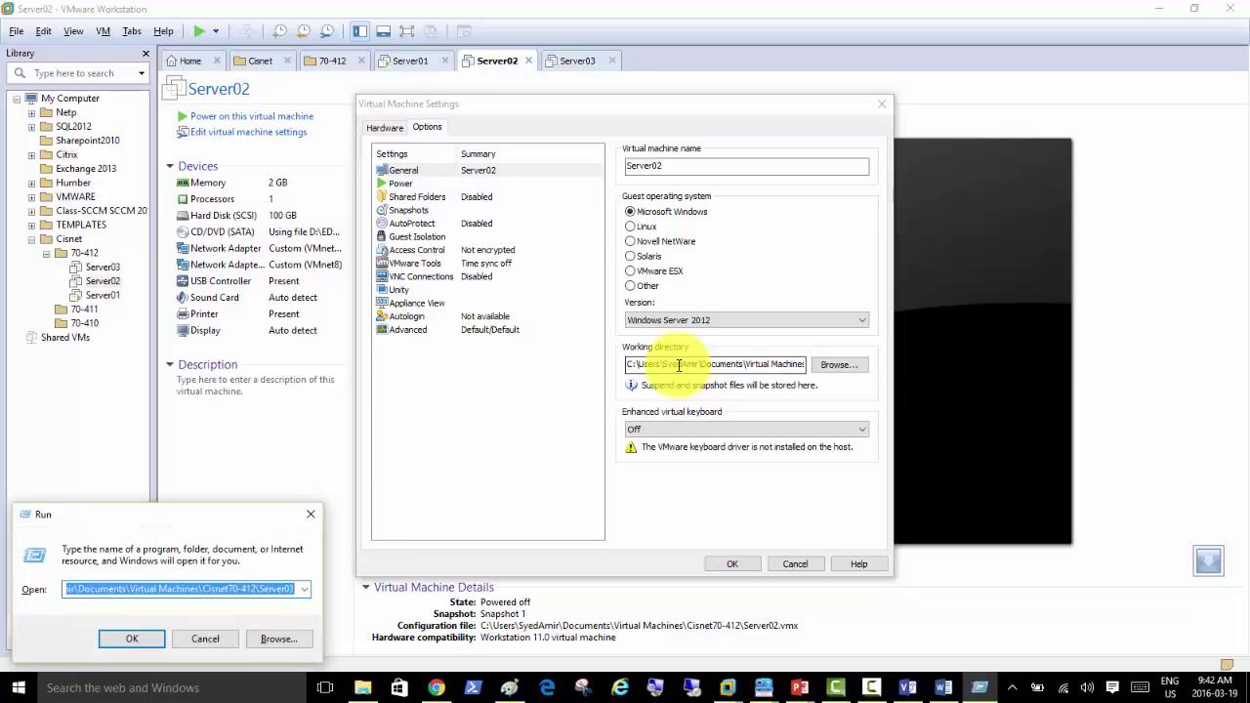
Step: Open the pasted Cisnet70-412 working directory in a maximized File Explorer window
type("C:\\Users\\SyedAmir\\Documents\\Virtual Machines\\Cisnet70-412")
key("Return")
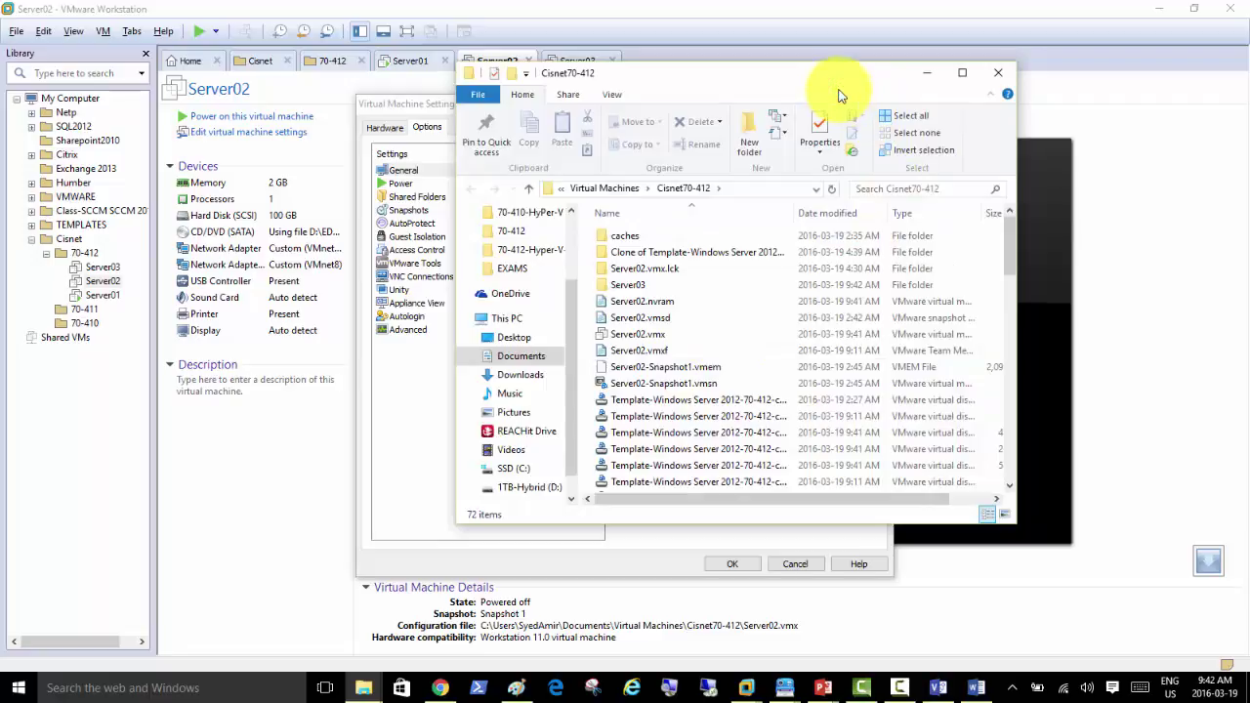
double_click(848, 80)
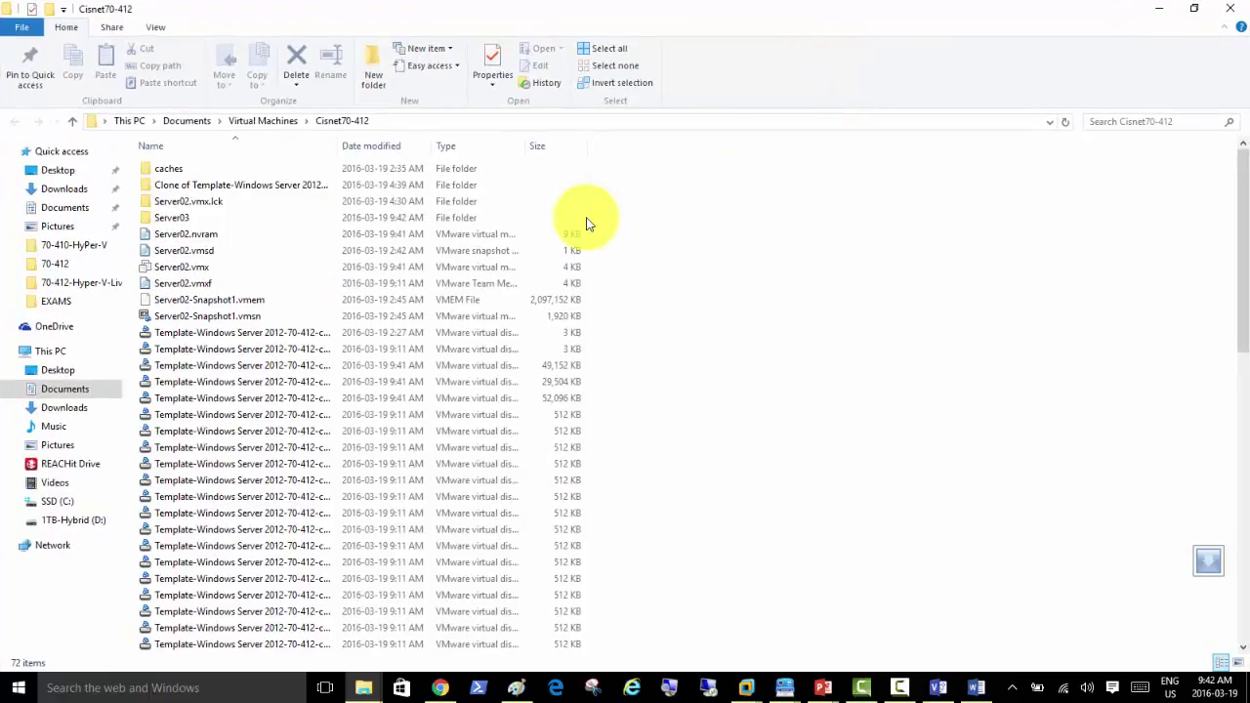
Step: Open Server02.vmx with Notepad
right_click(203, 273)
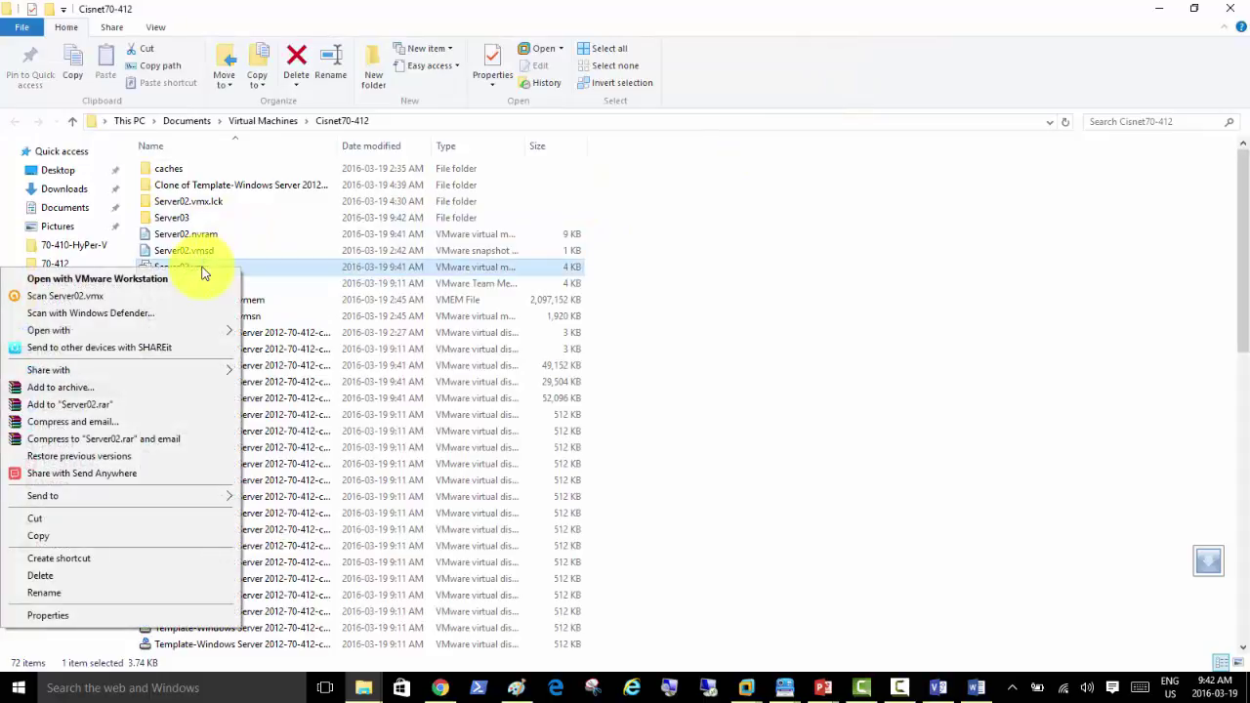
left_click(678, 294)
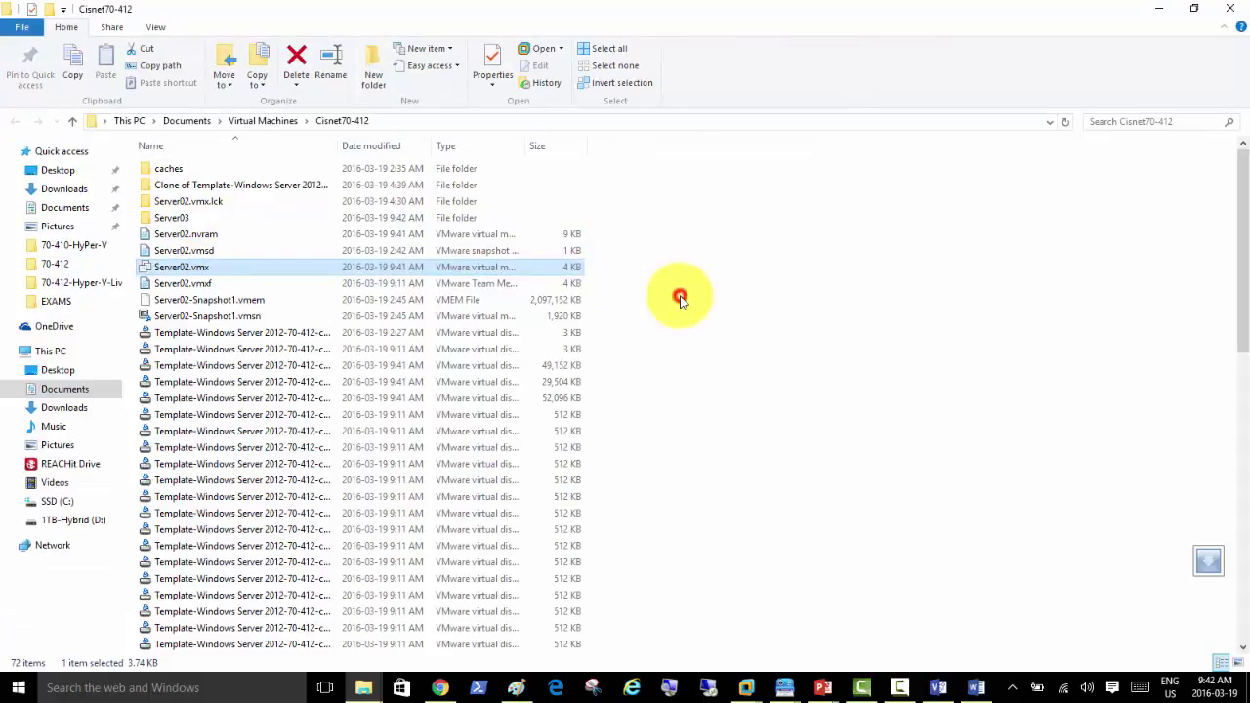
right_click(201, 273)
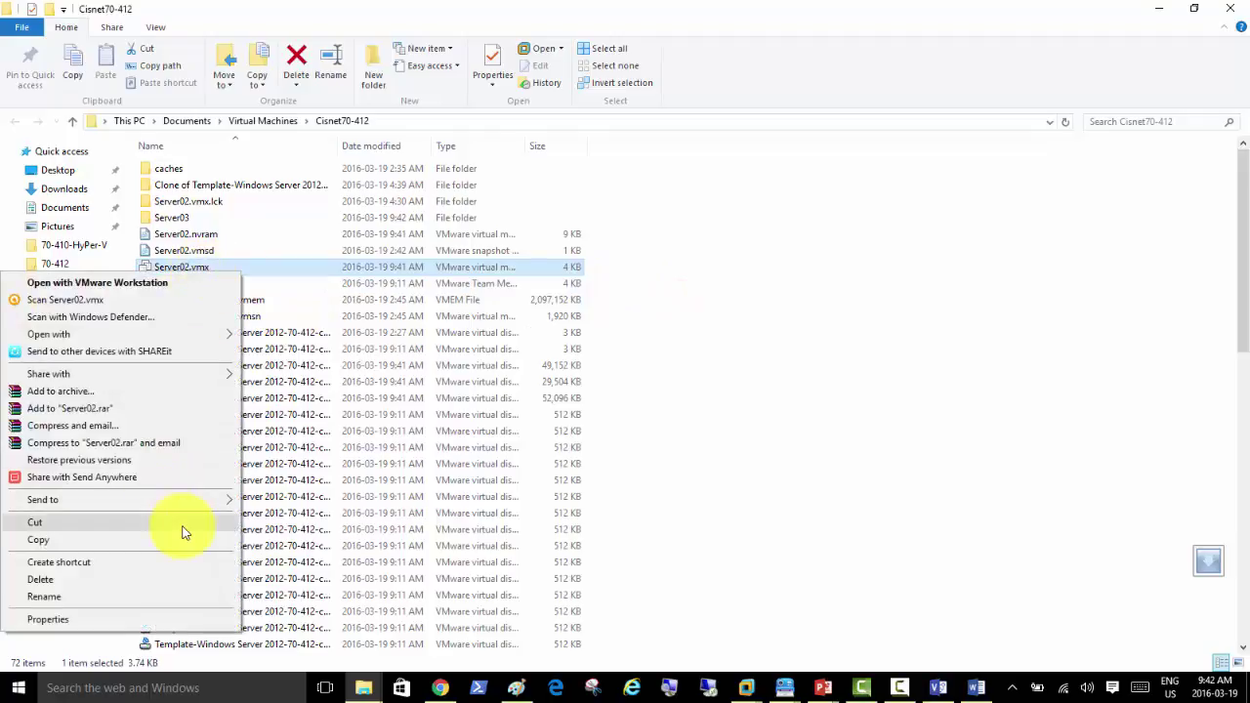
mouse_move(217, 341)
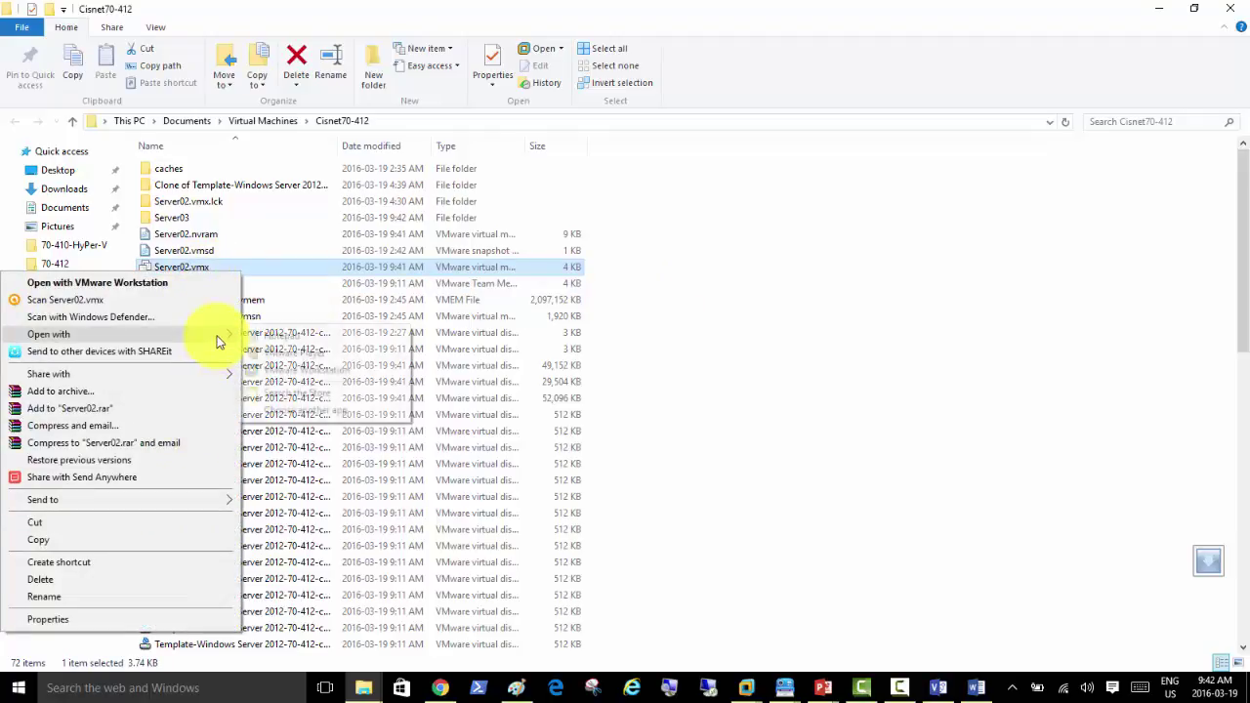
left_click(282, 335)
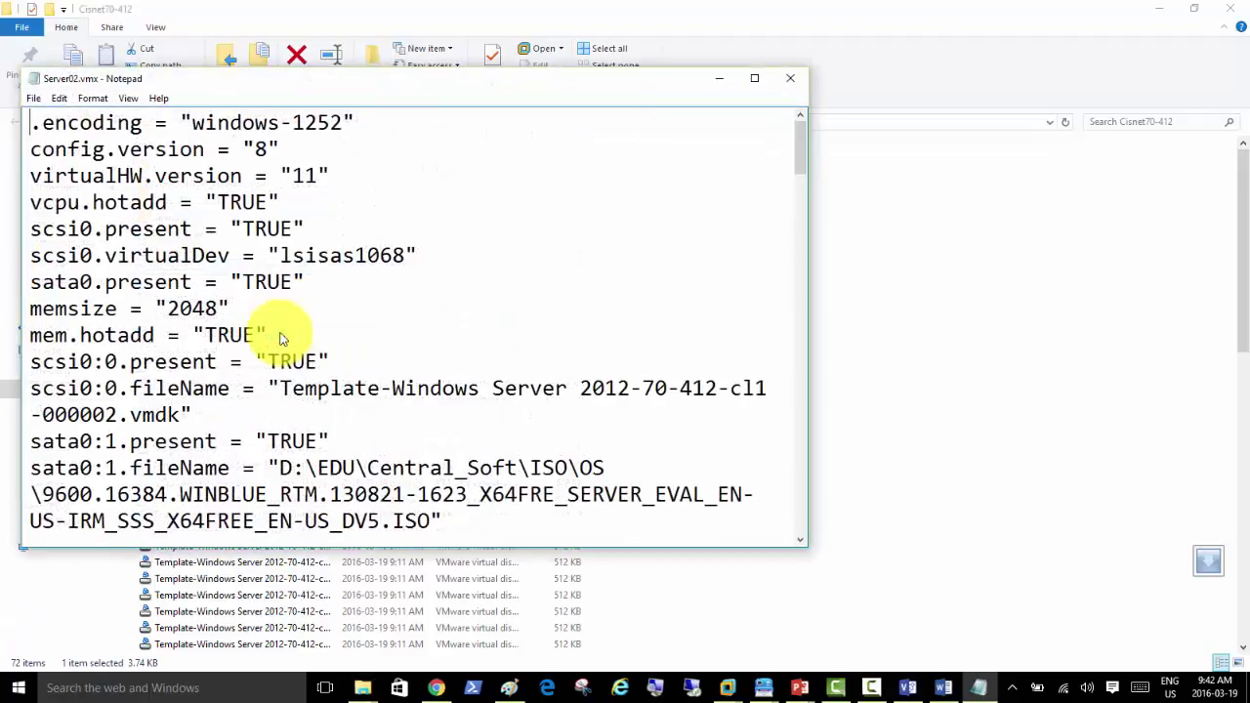
Step: Copy the hypervisor.cpuid.v0, mce.enable and vhu.enable lines from the Word notes
left_click_drag(478, 91, 771, 80)
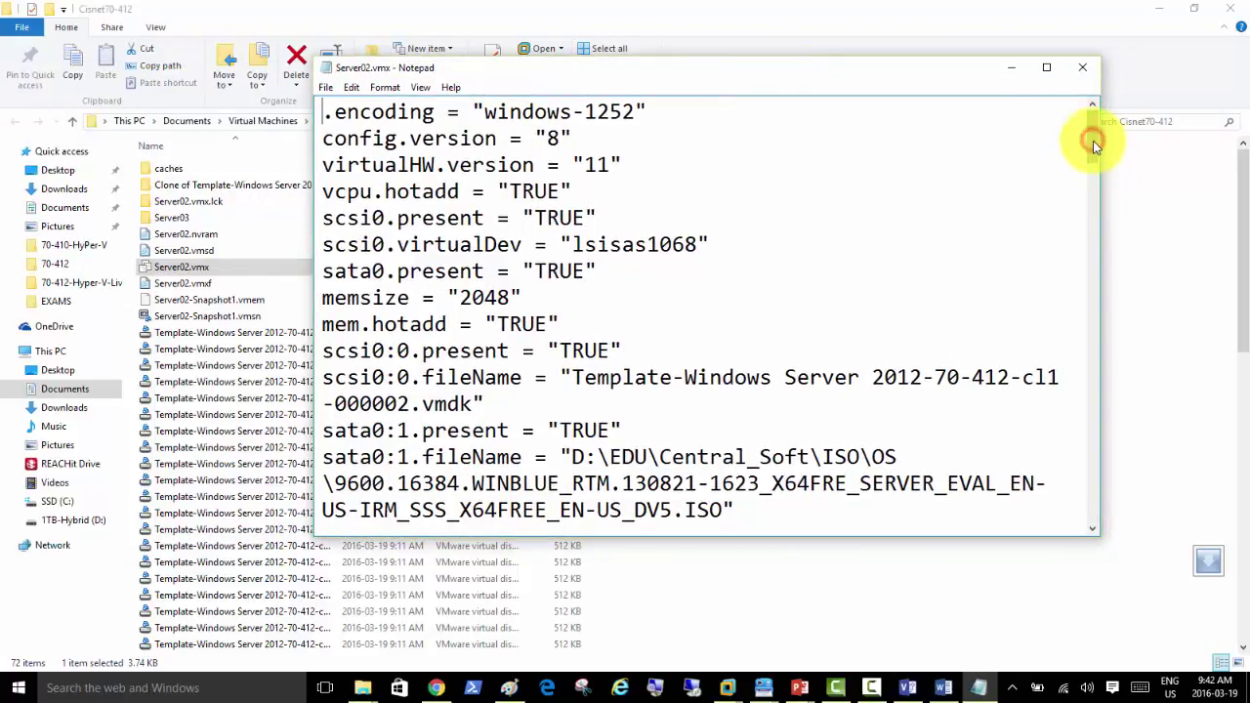
left_click_drag(1093, 141, 1107, 528)
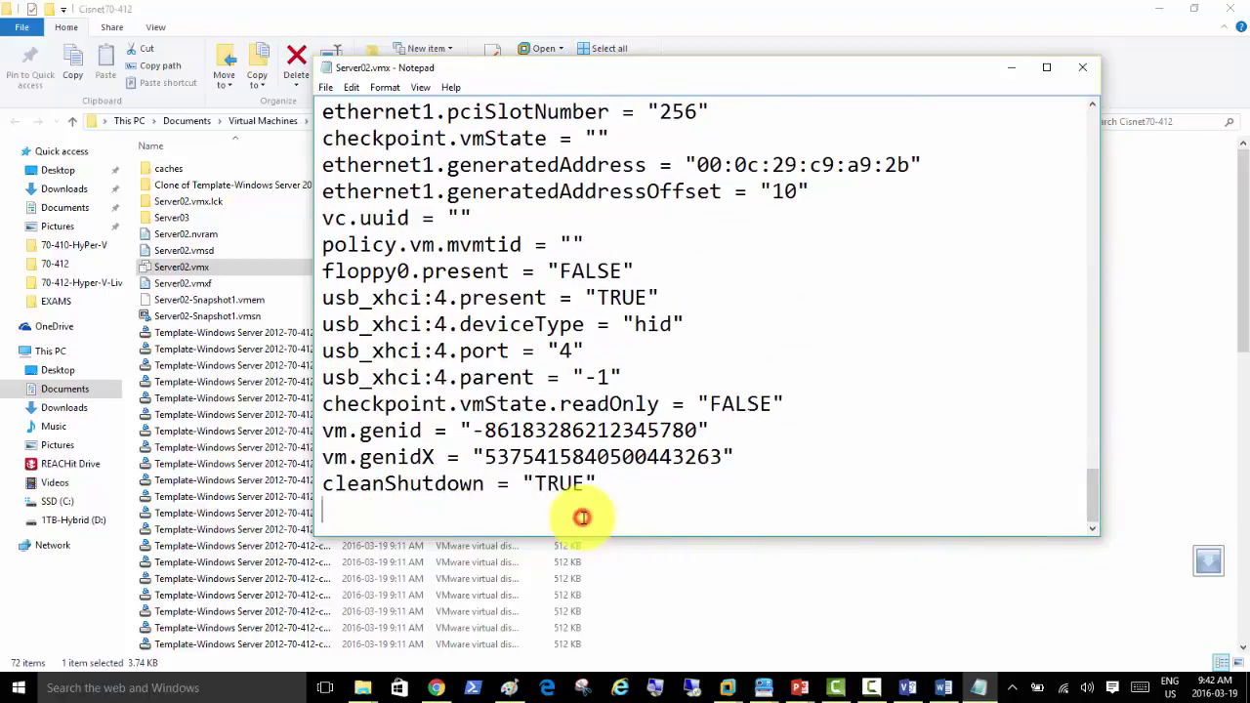
left_click(943, 687)
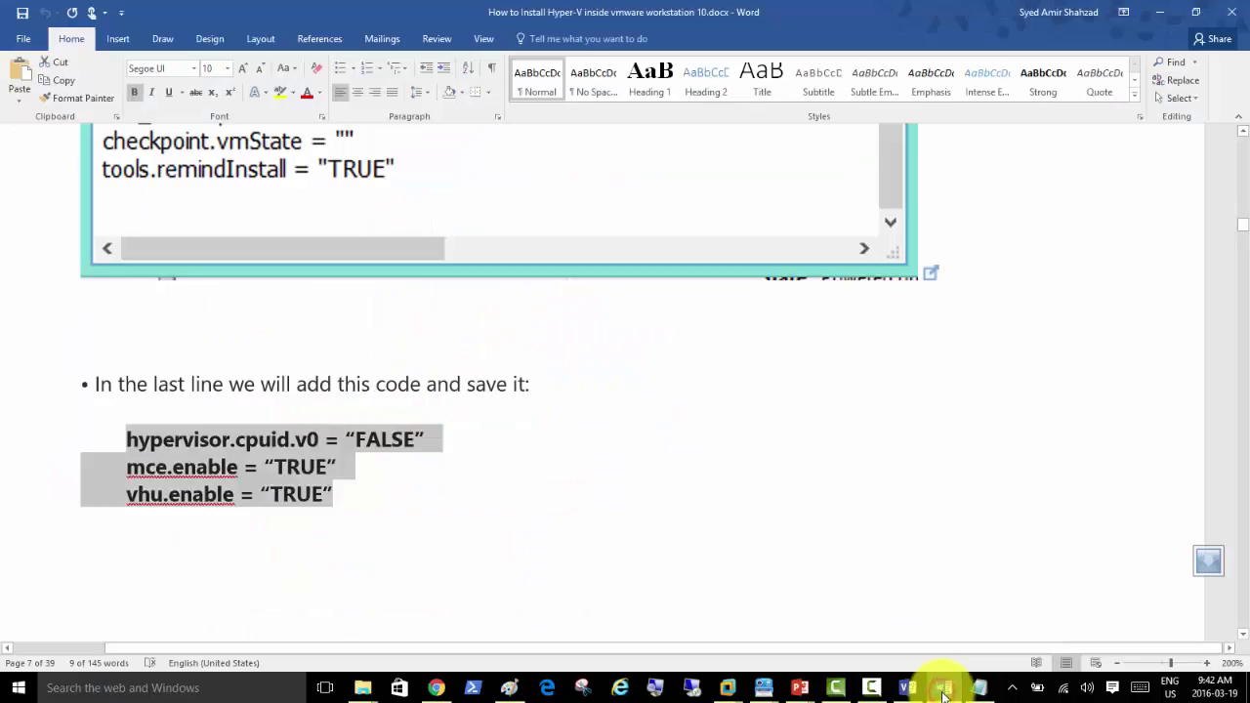
right_click(247, 452)
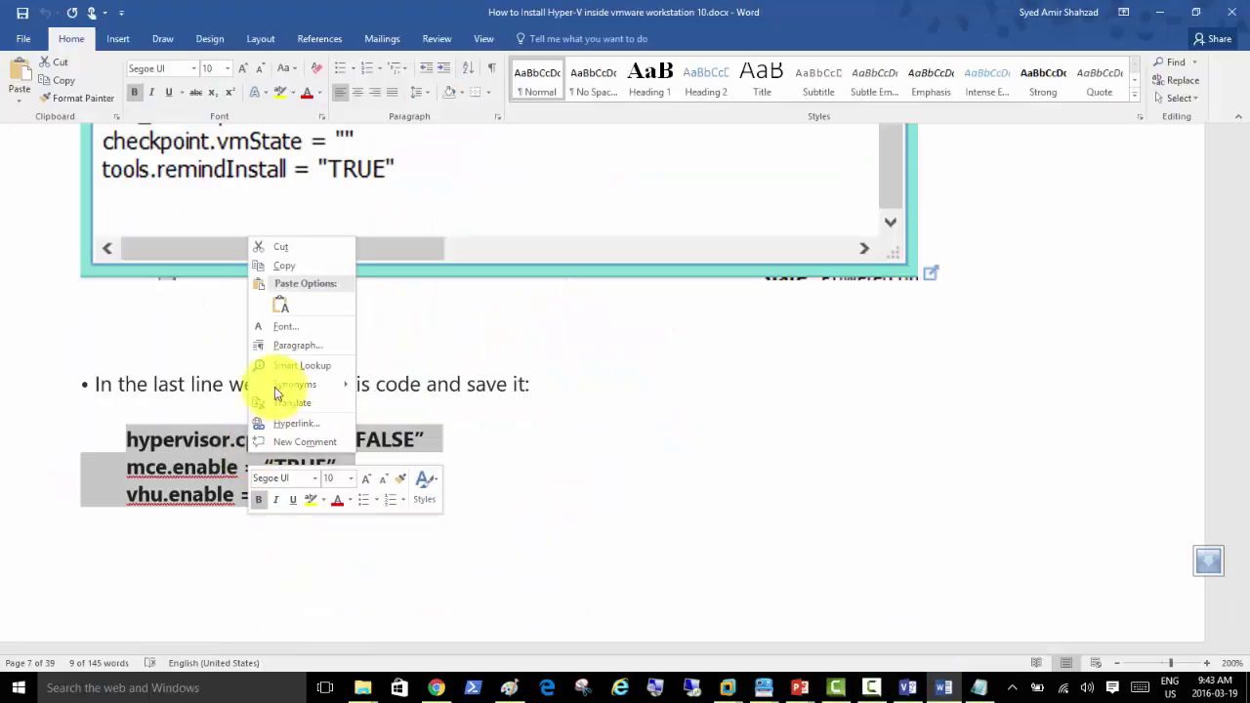
left_click(302, 268)
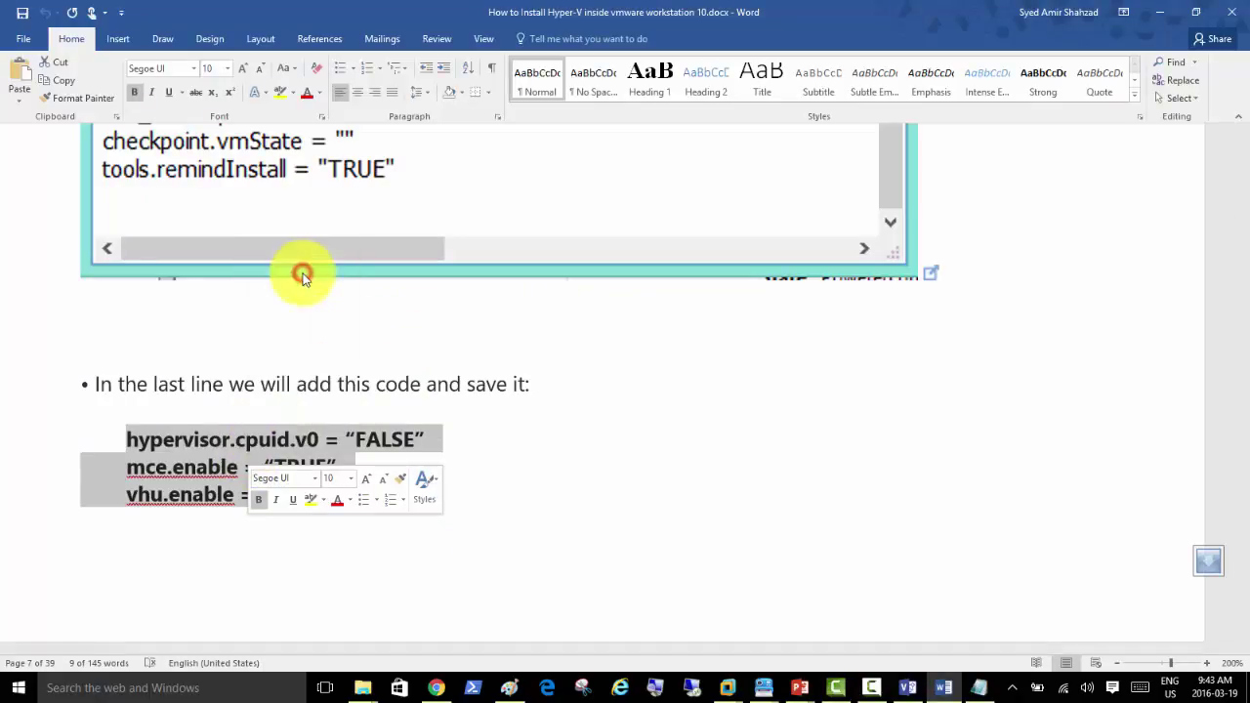
Step: Paste the three lines at the end of Server02.vmx, remove the blank line, and save
left_click(1162, 17)
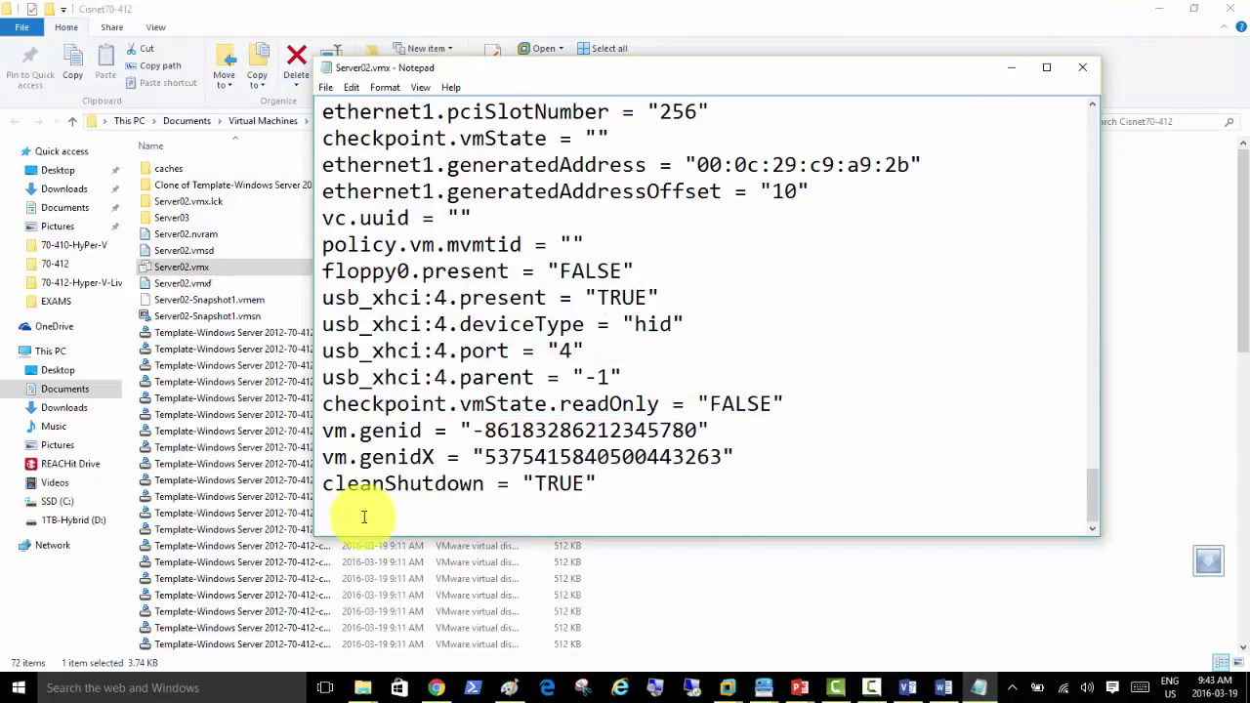
key("ctrl+v")
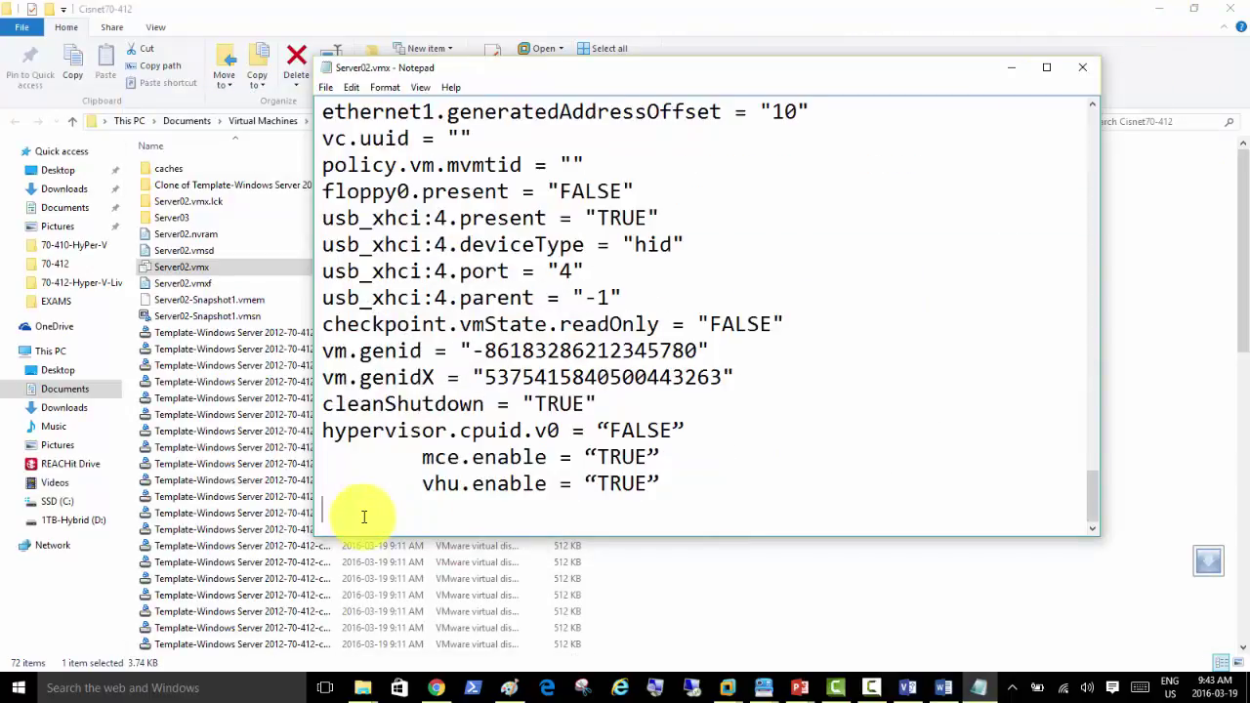
key("BackSpace")
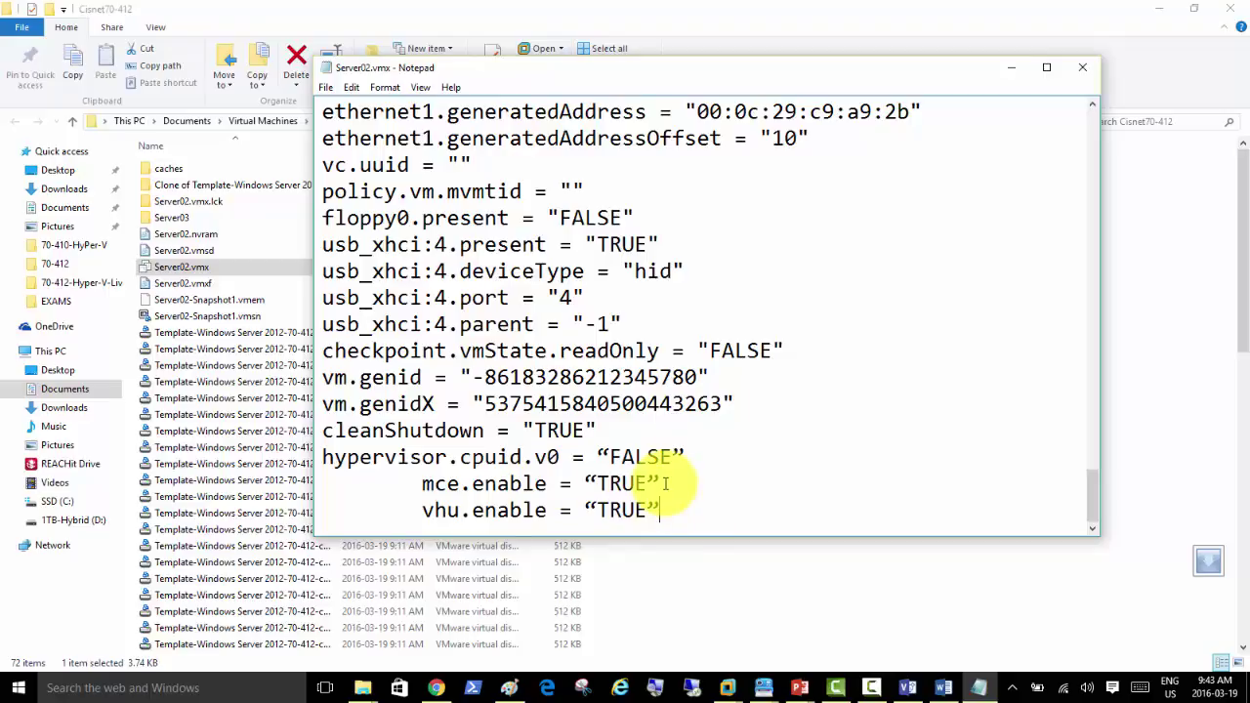
left_click(1084, 68)
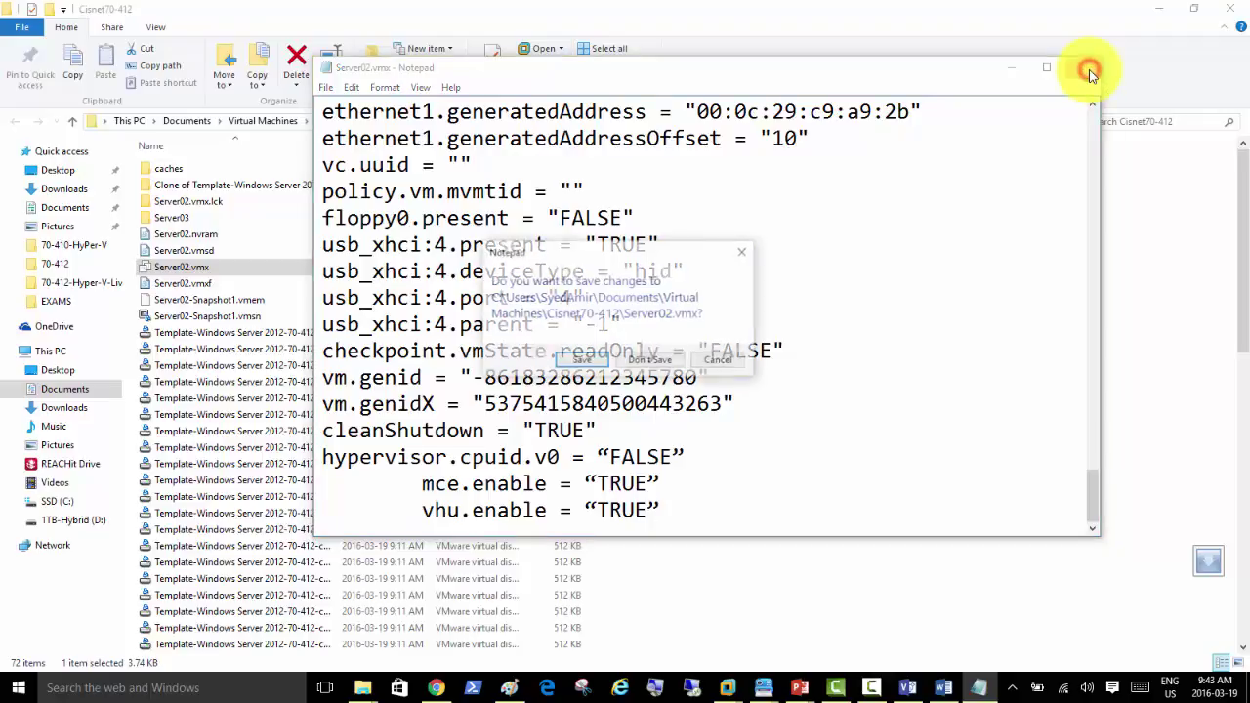
left_click(579, 358)
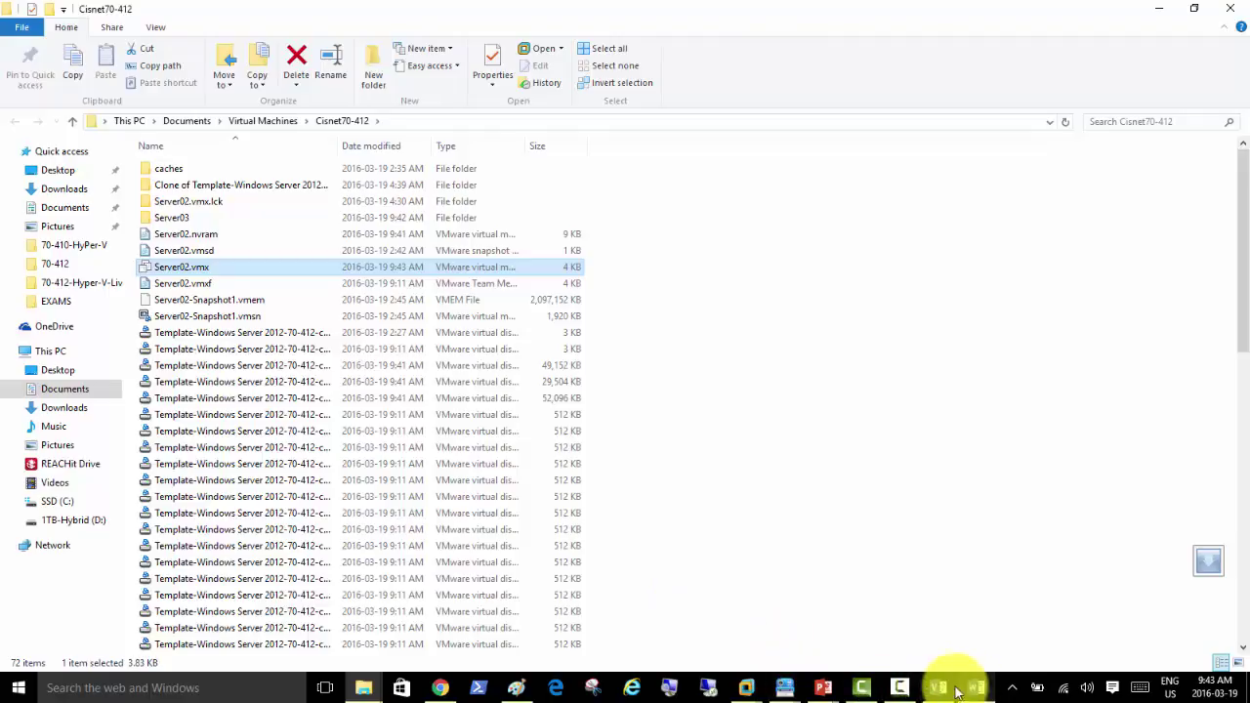
left_click(974, 691)
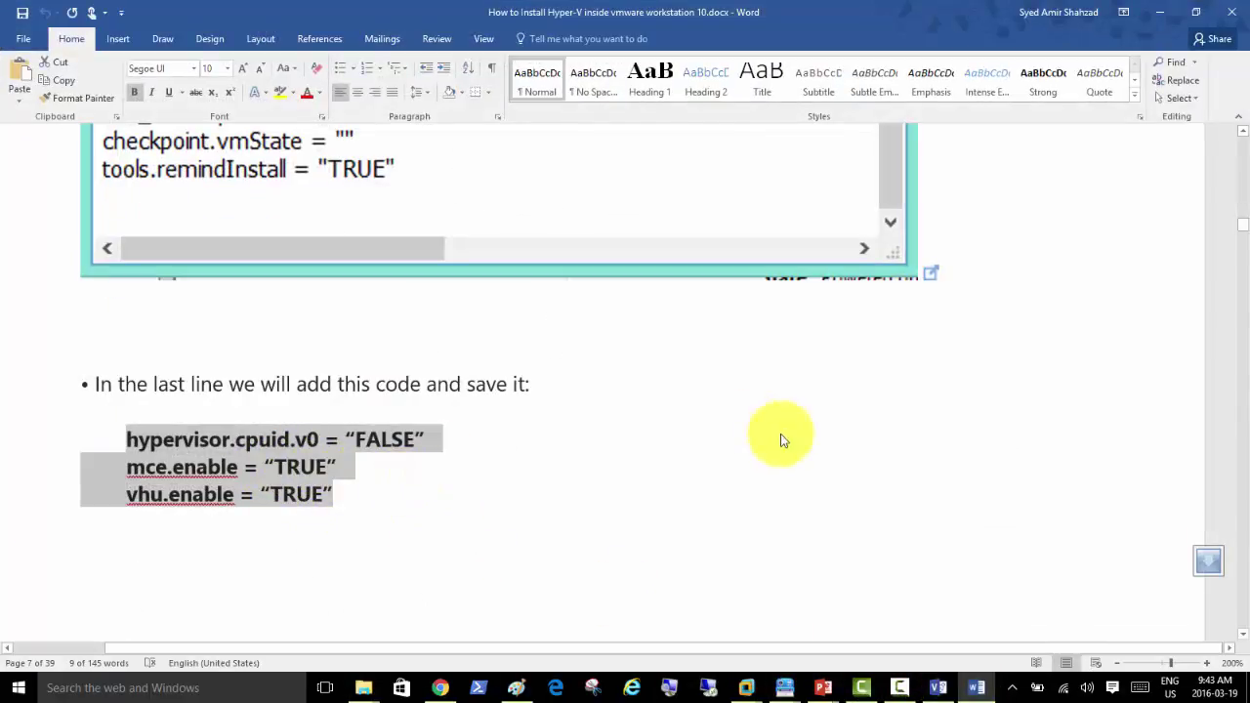
left_click(1160, 13)
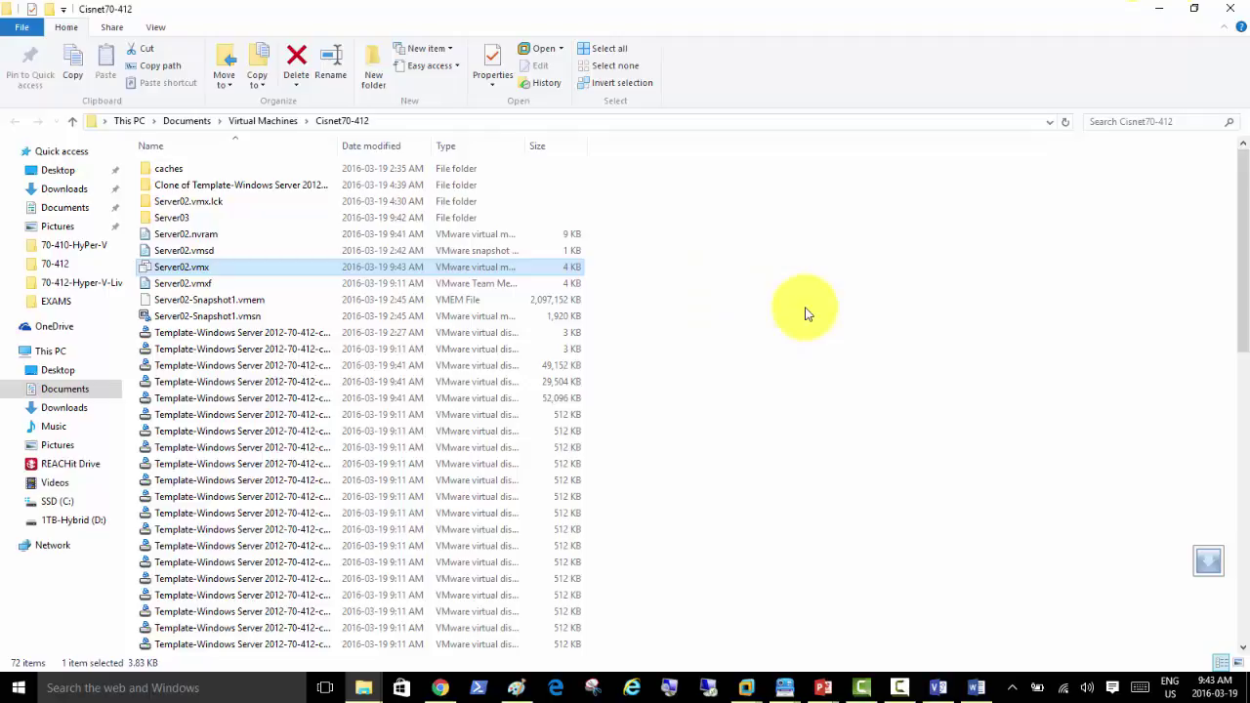
Step: Enable Virtualize Intel VT-x/EPT and CPU performance counters on Server02's processors, then power it on
left_click(1160, 10)
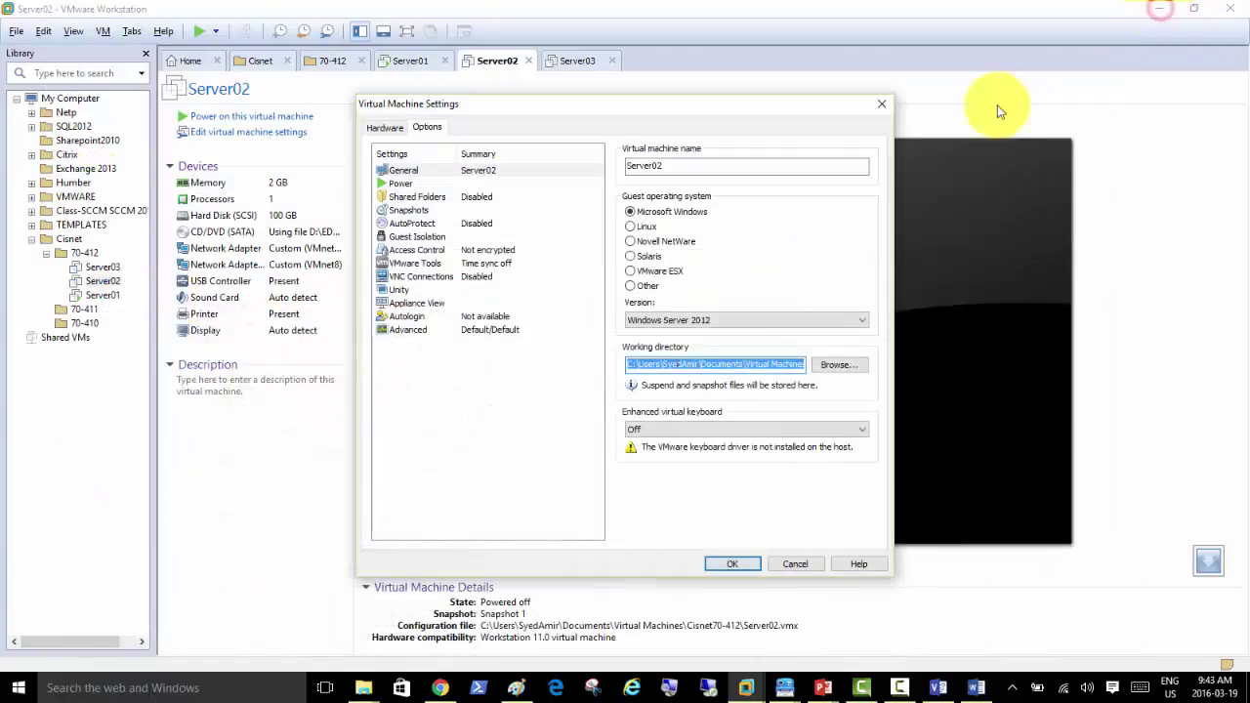
left_click(386, 128)
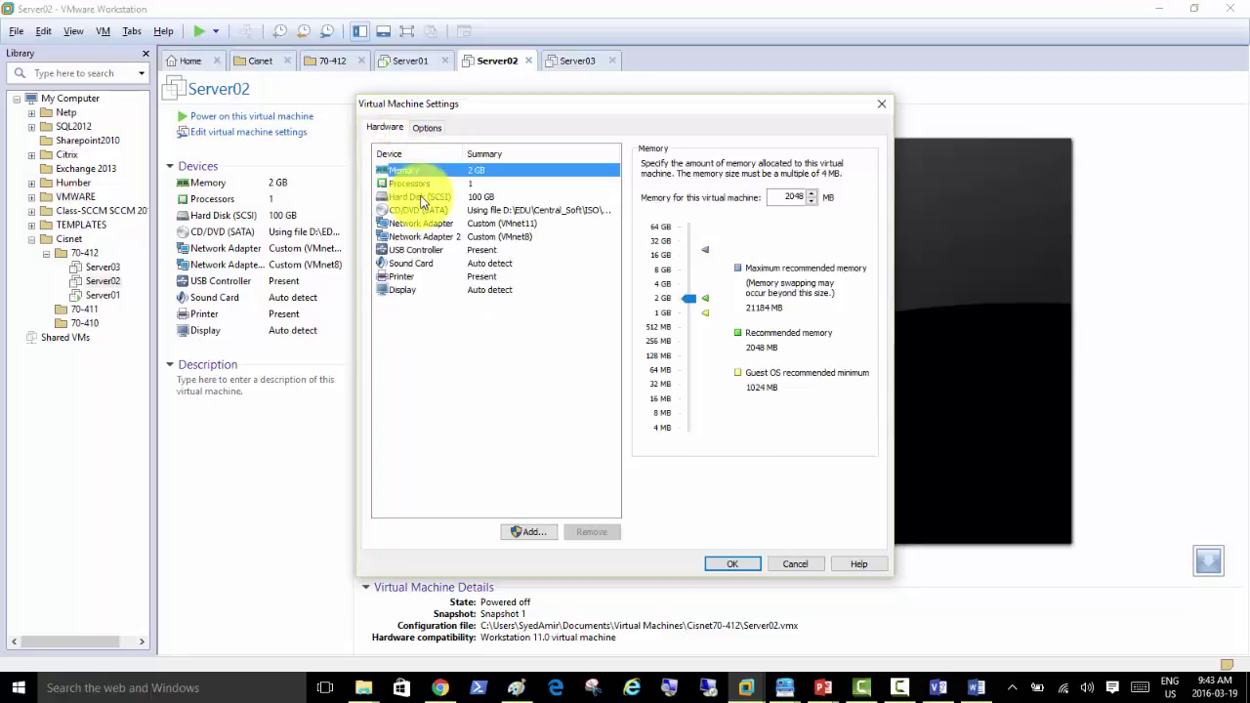
left_click(417, 183)
left_click(646, 277)
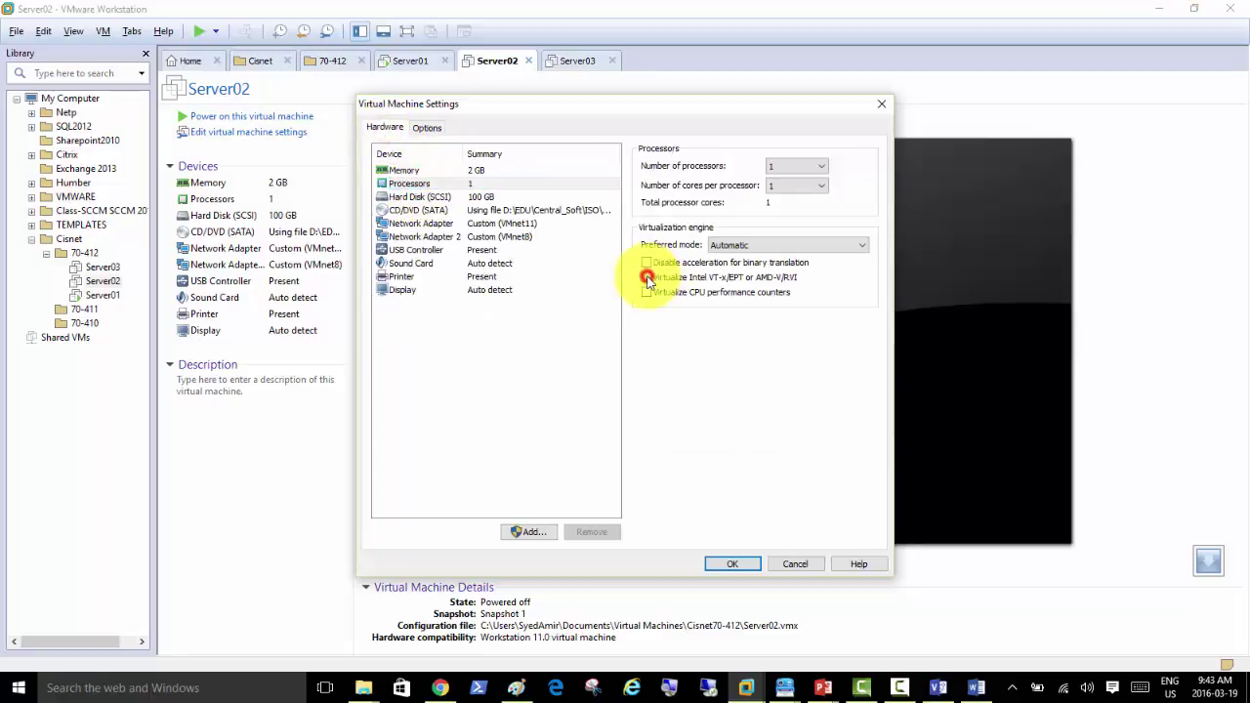
left_click(646, 293)
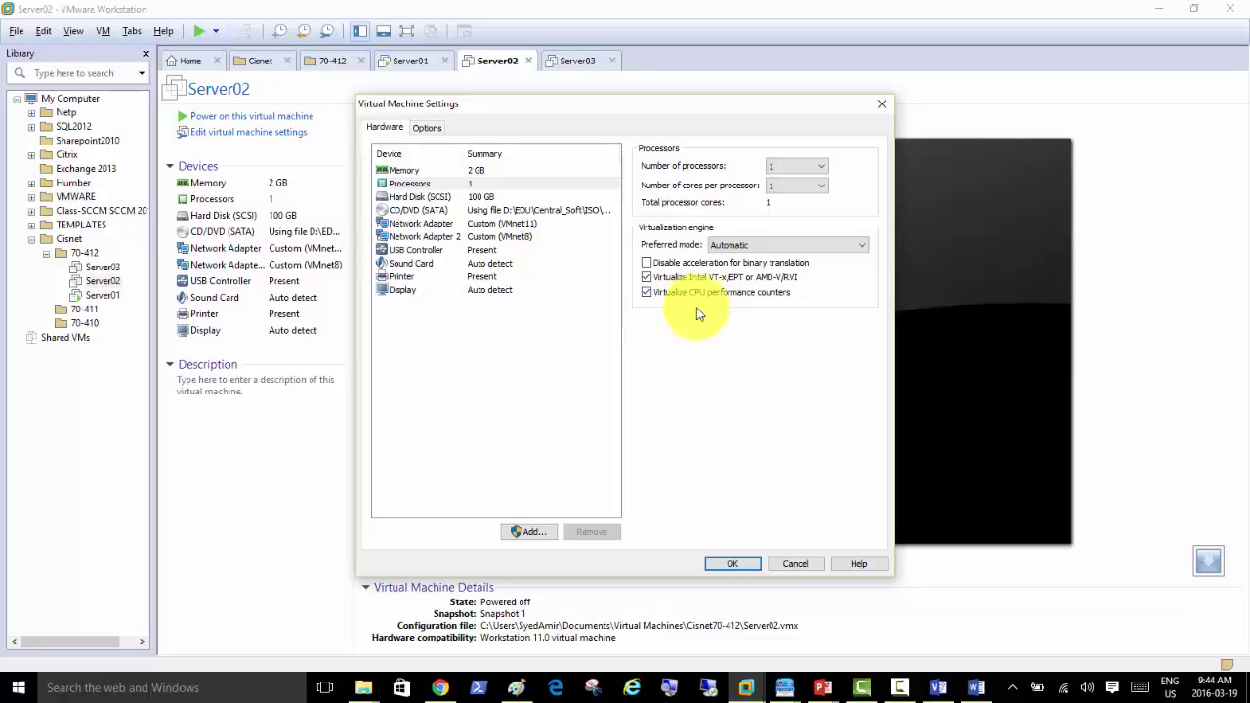
left_click(731, 563)
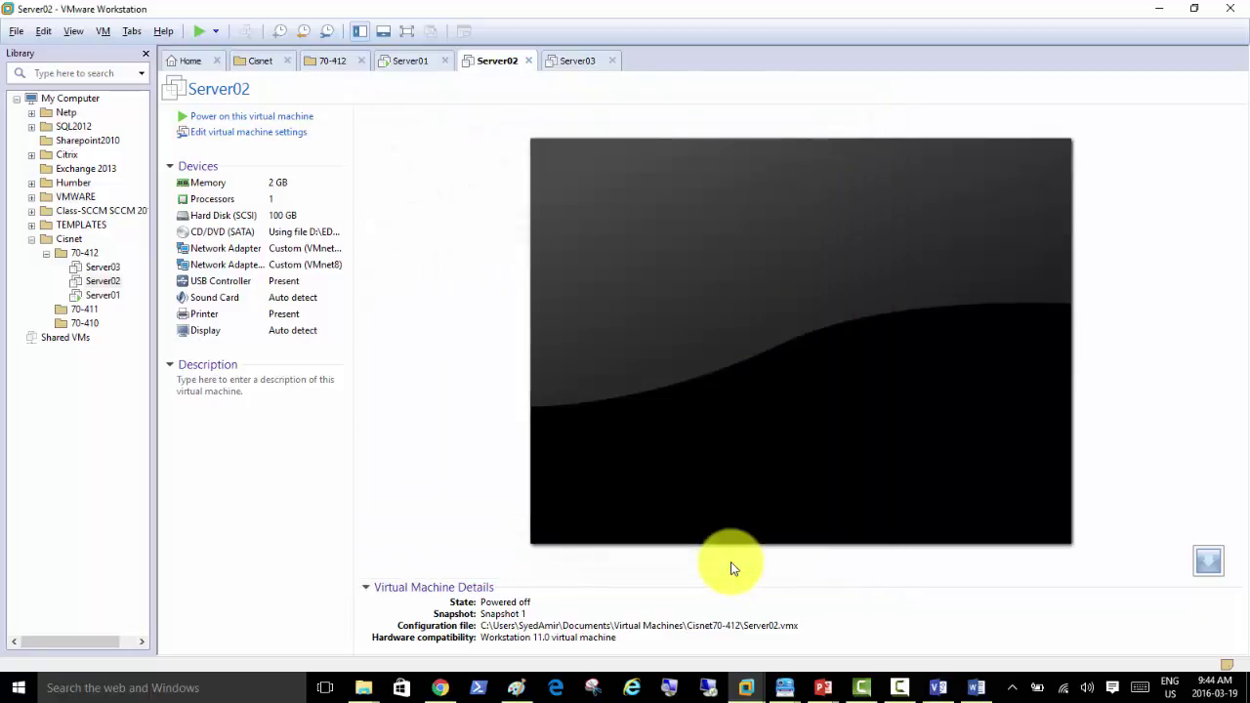
left_click(257, 117)
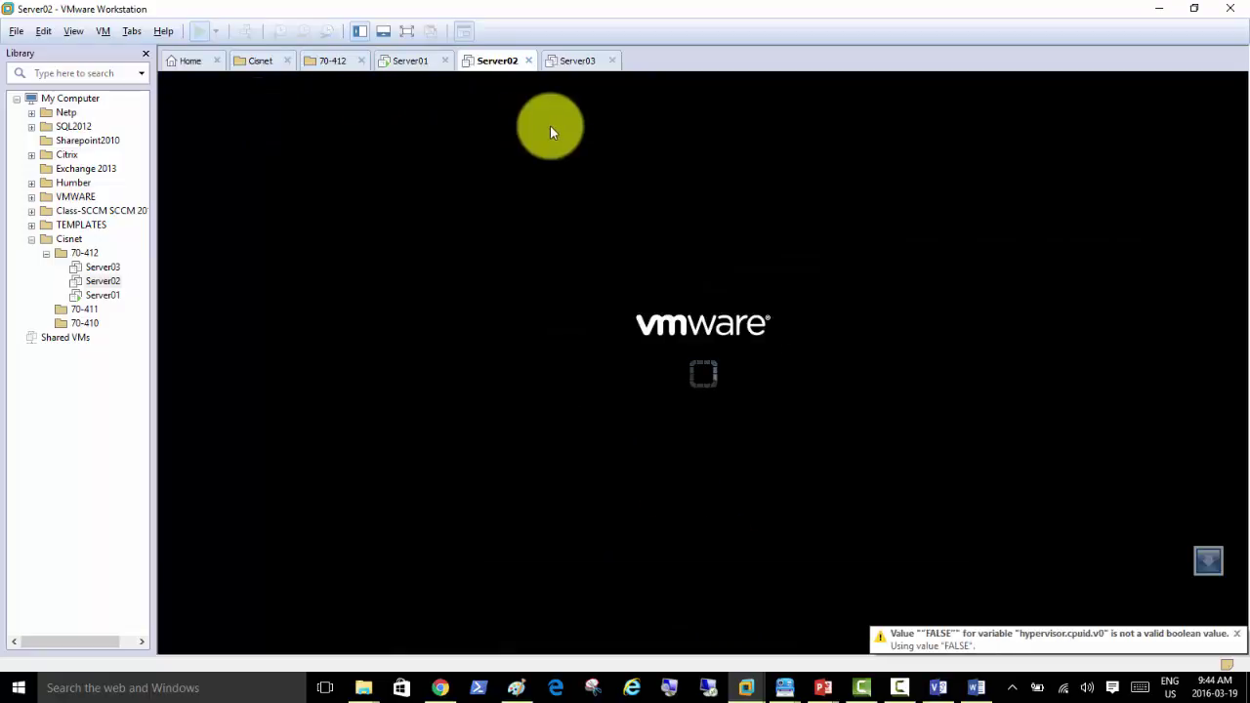
left_click(578, 62)
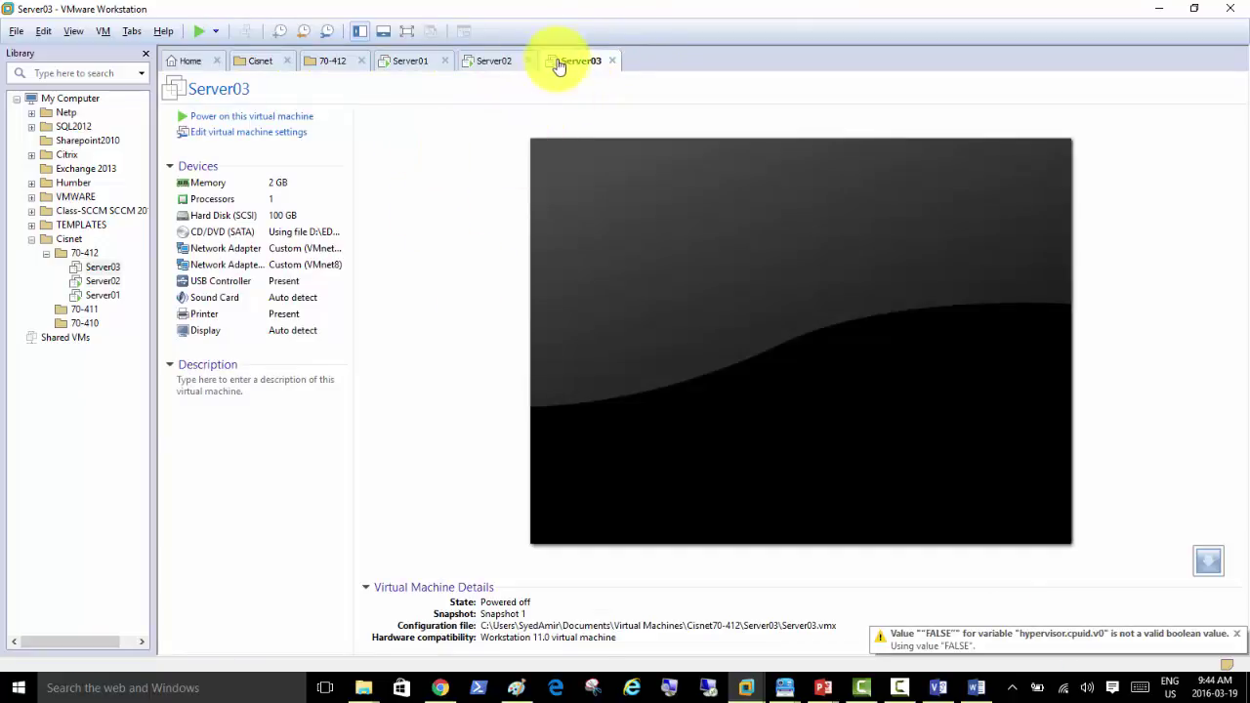
Step: Select and copy the full Working directory path on the Options tab of Server03's settings
right_click(573, 64)
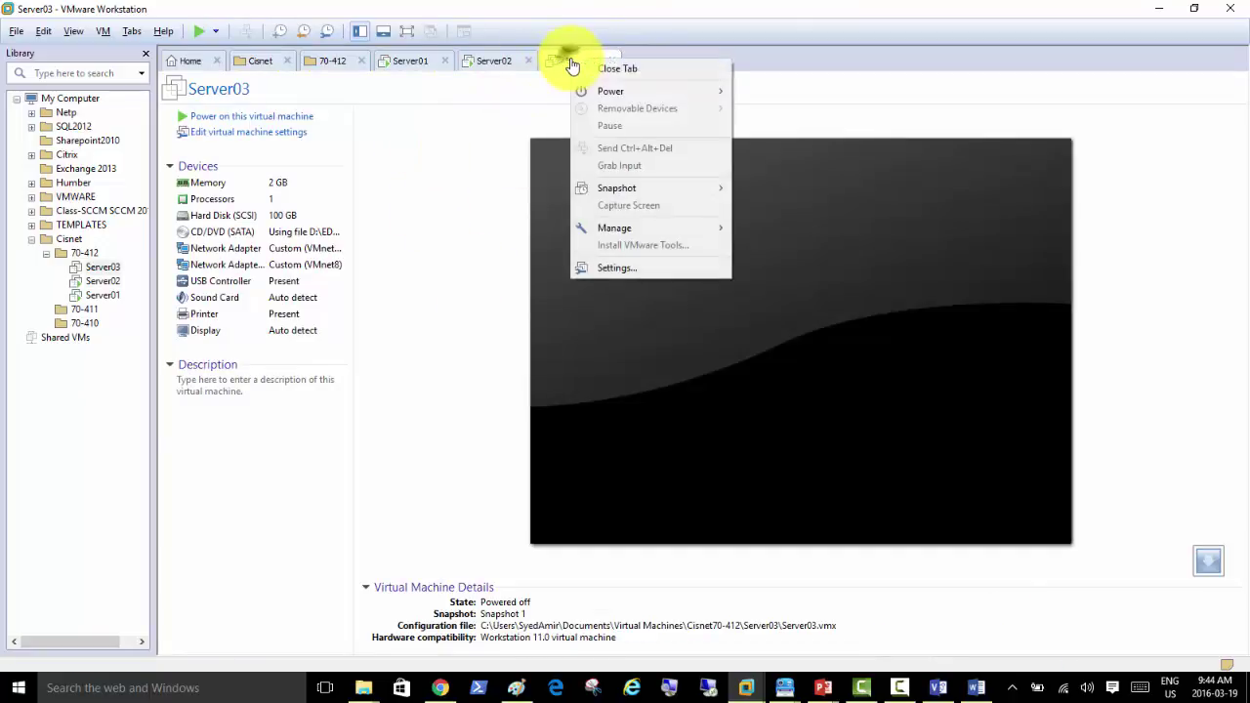
left_click(642, 268)
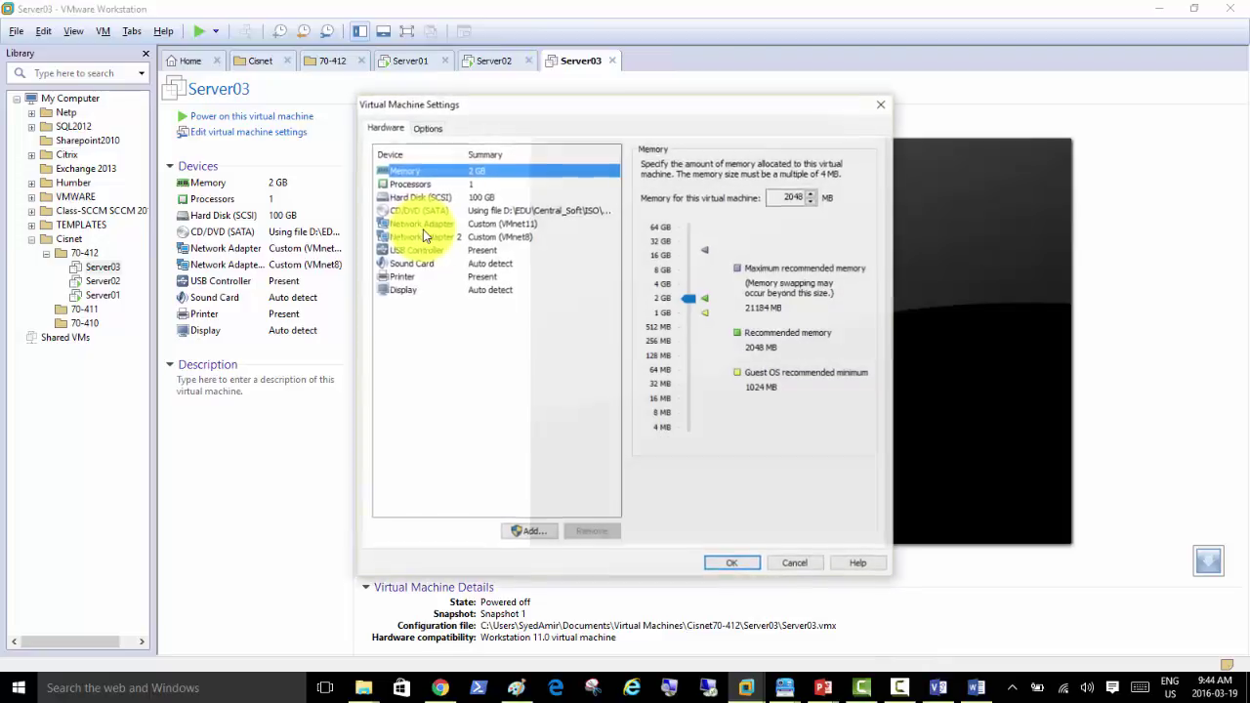
left_click(428, 130)
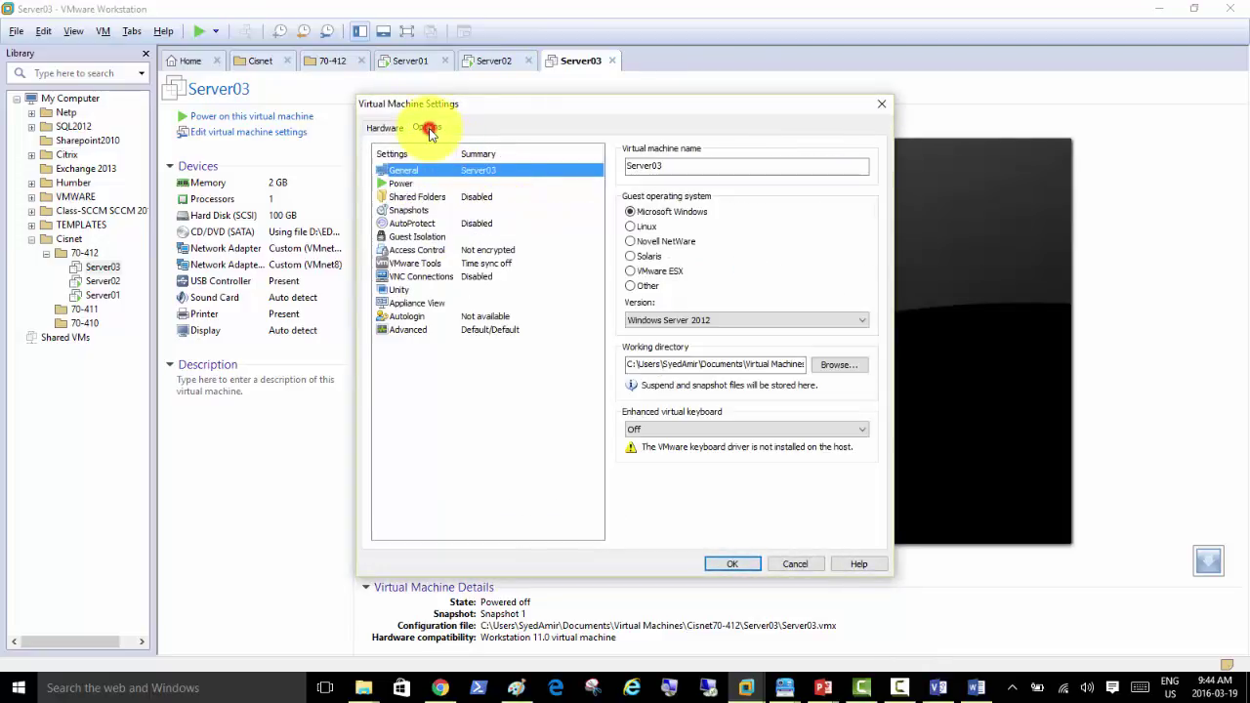
left_click(667, 364)
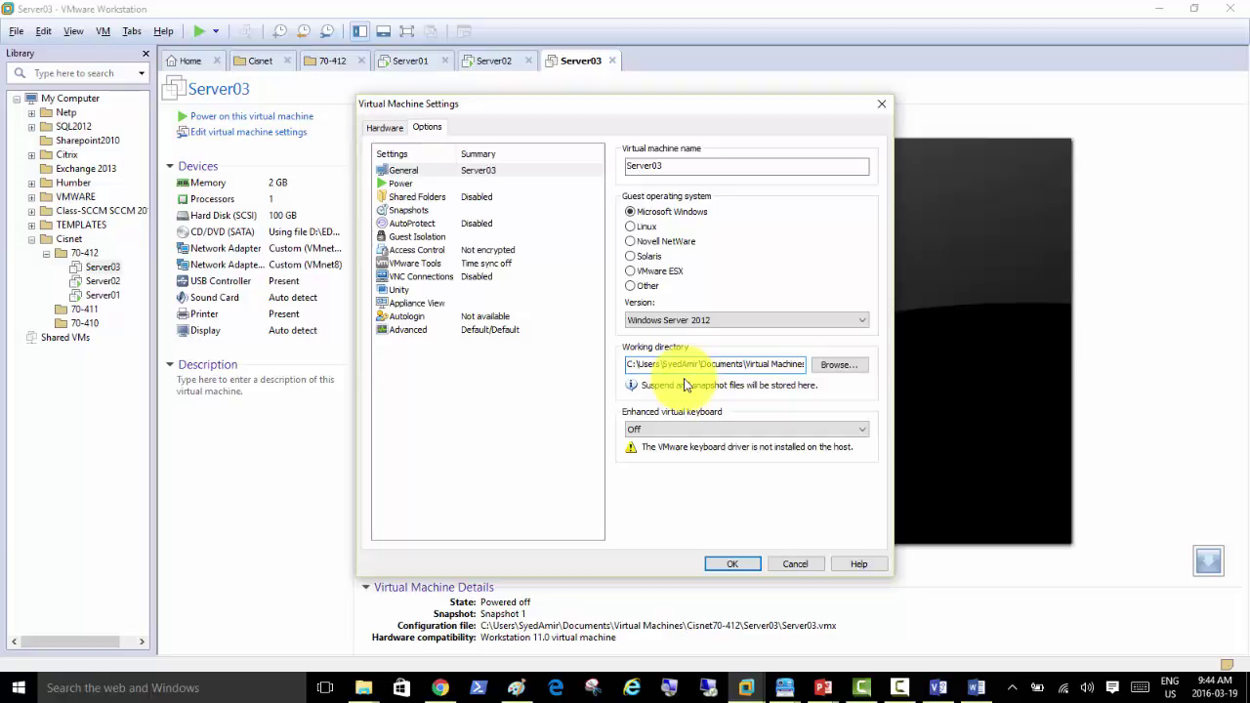
key("ctrl+a")
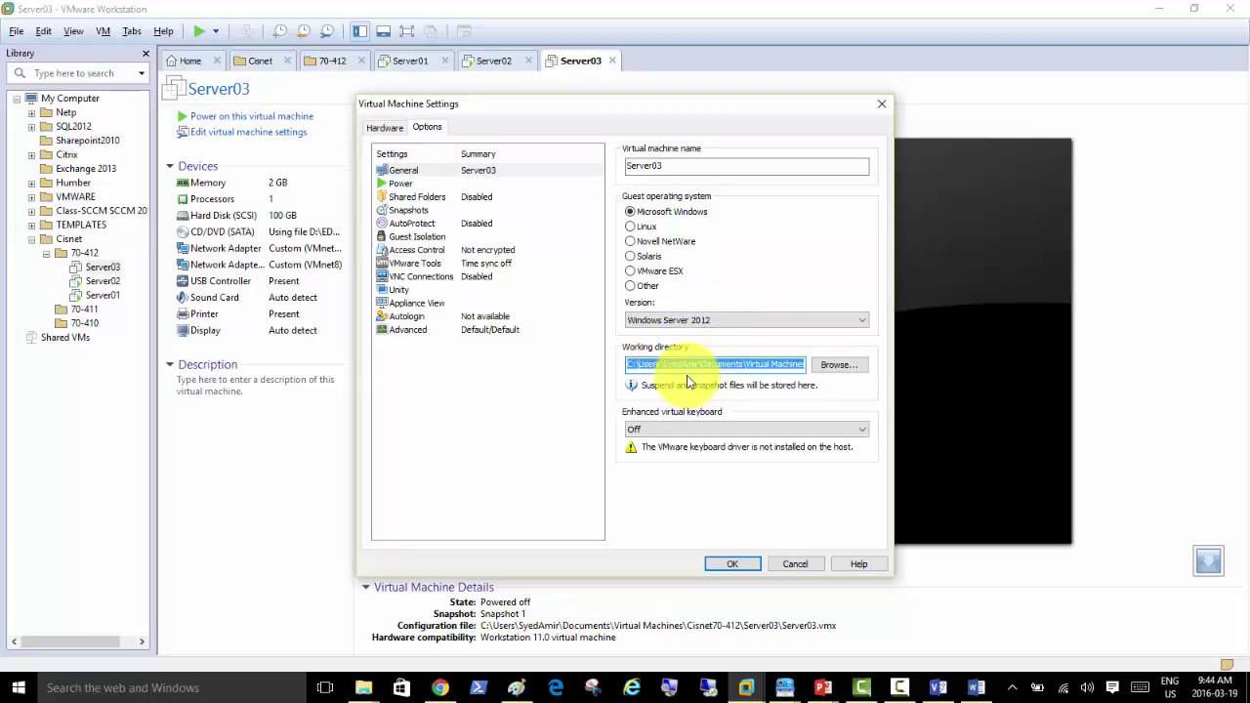
left_click(671, 688)
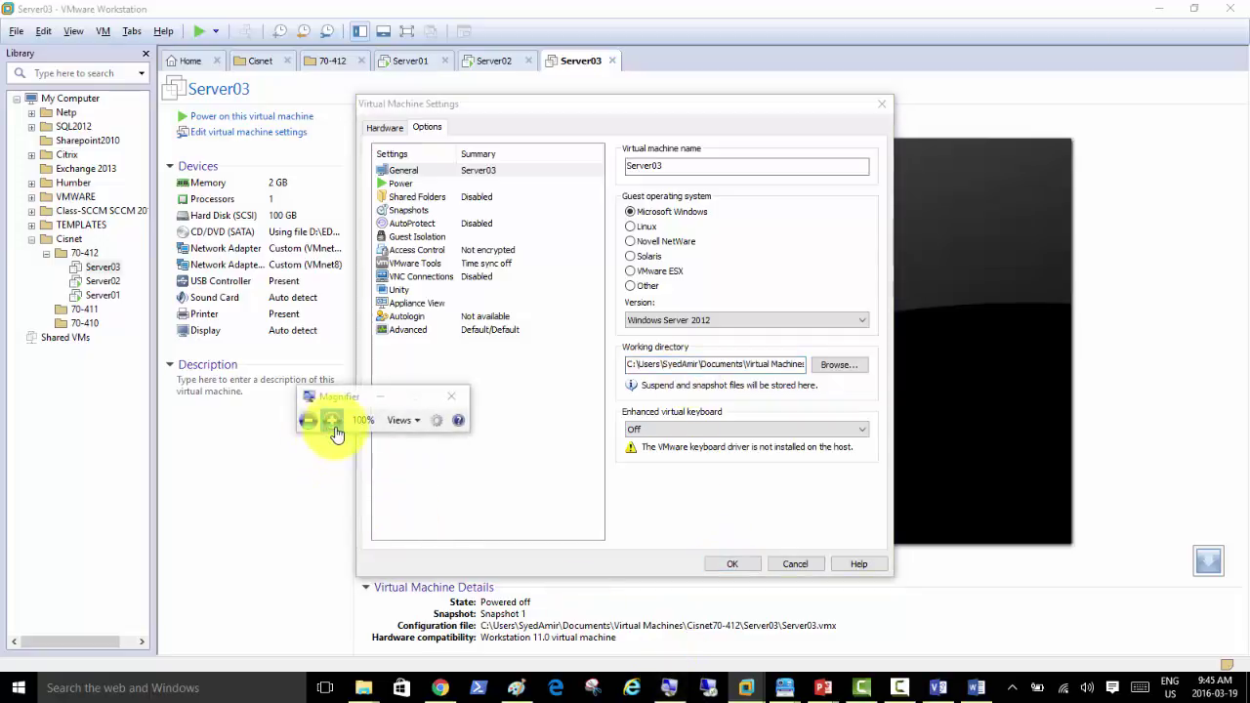
left_click(333, 423)
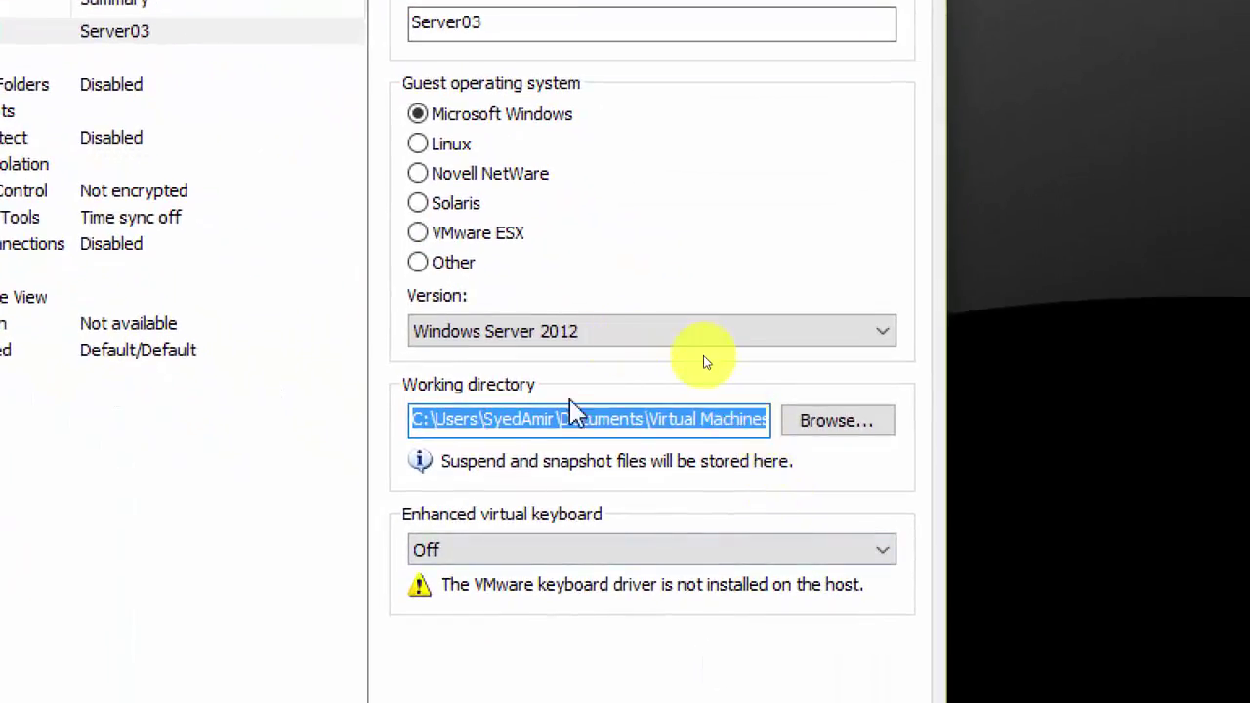
left_click(696, 367)
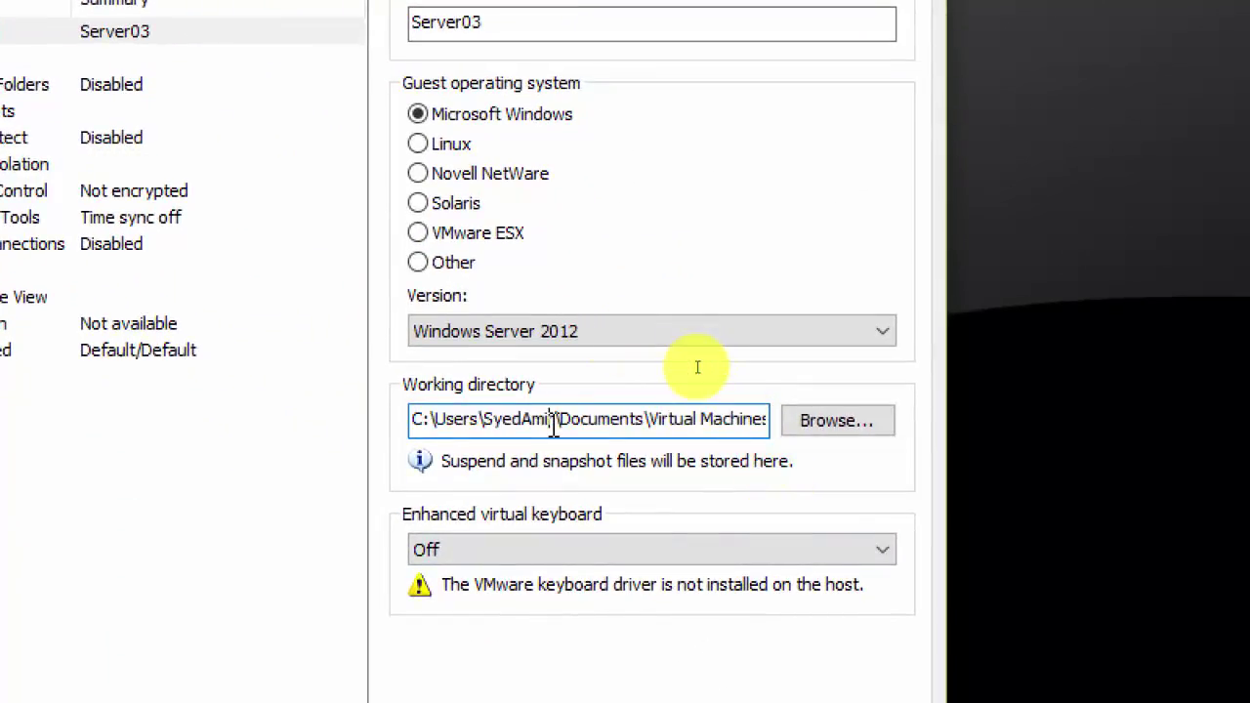
key("ctrl+a")
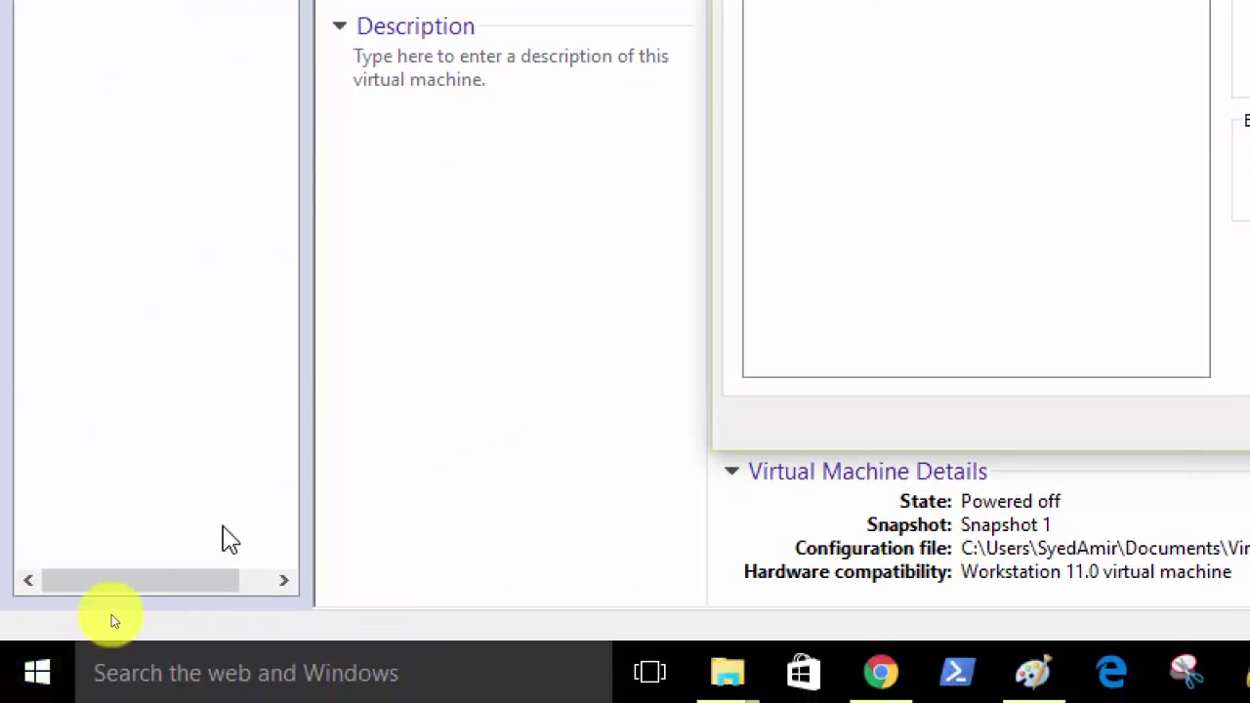
Step: Open the pasted Server03 folder path via Run, then open Server03.vmx with Notepad
key("super+r")
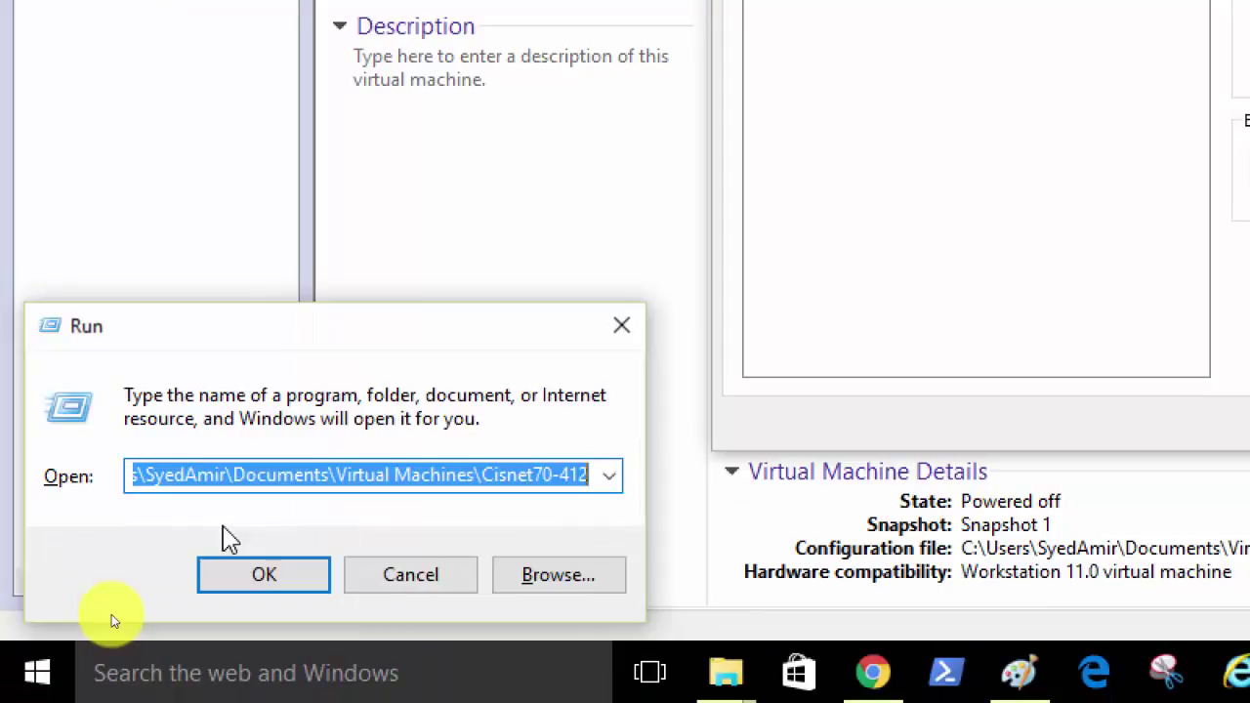
key("ctrl+v")
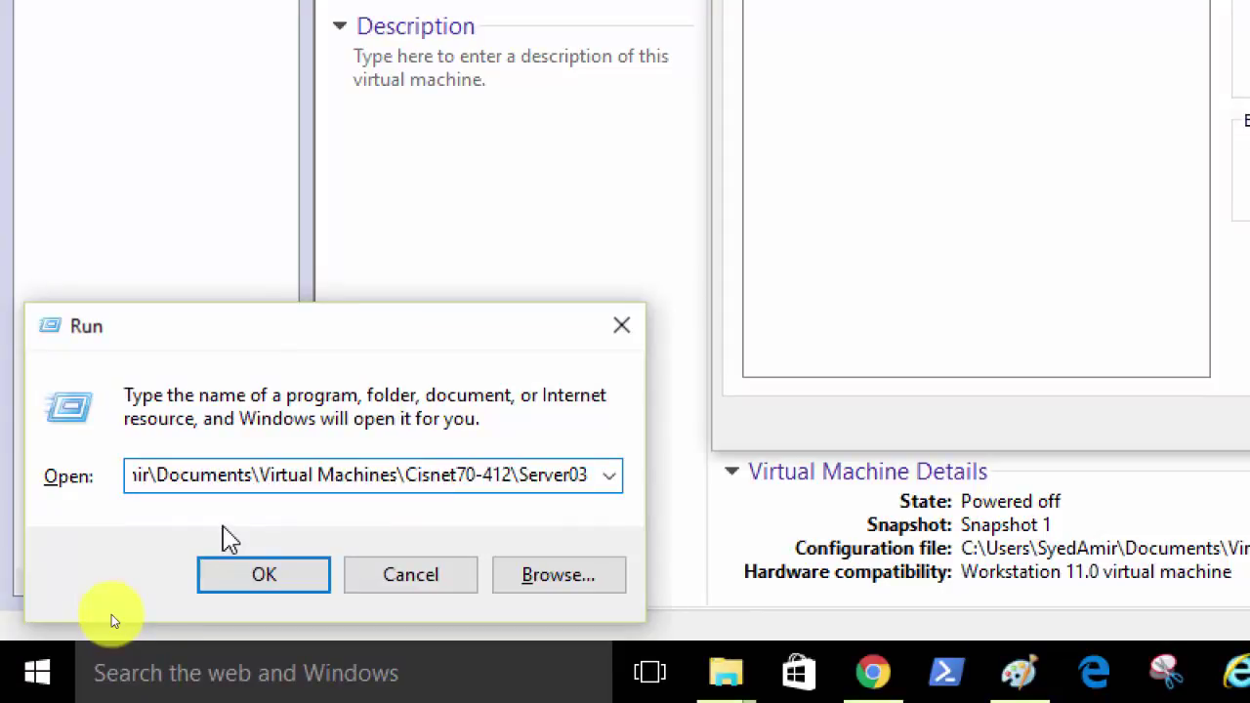
key("Return")
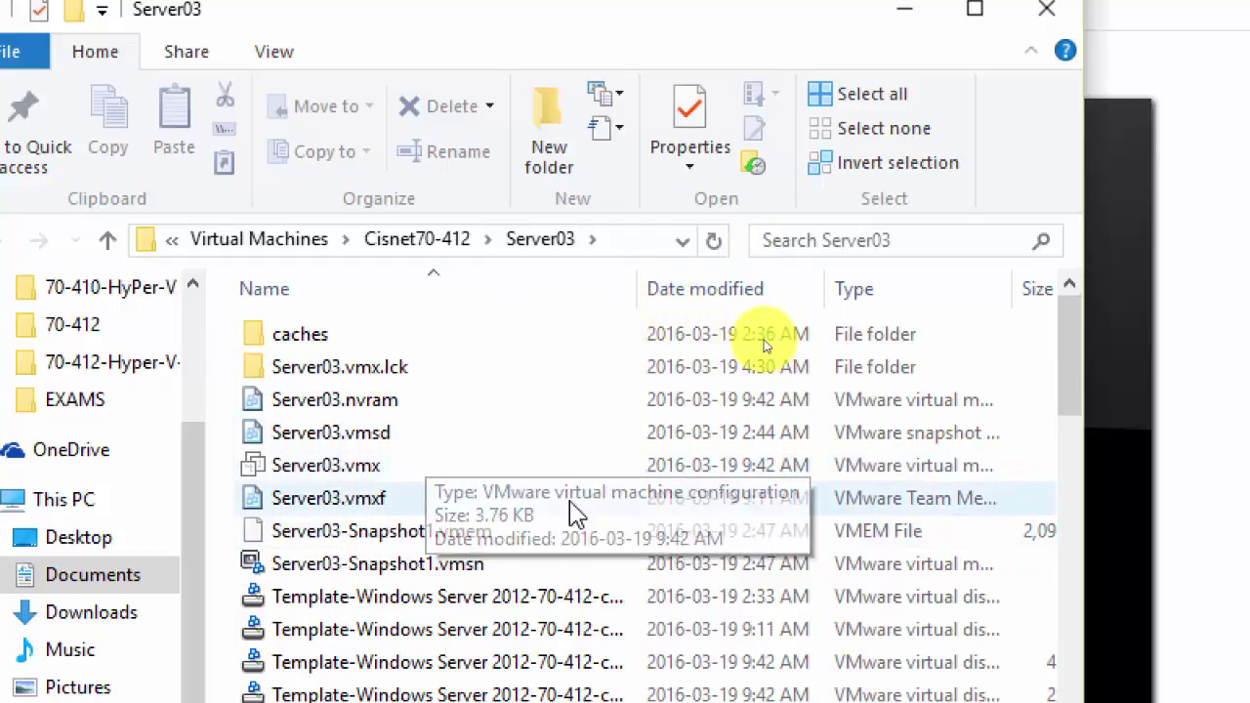
right_click(377, 481)
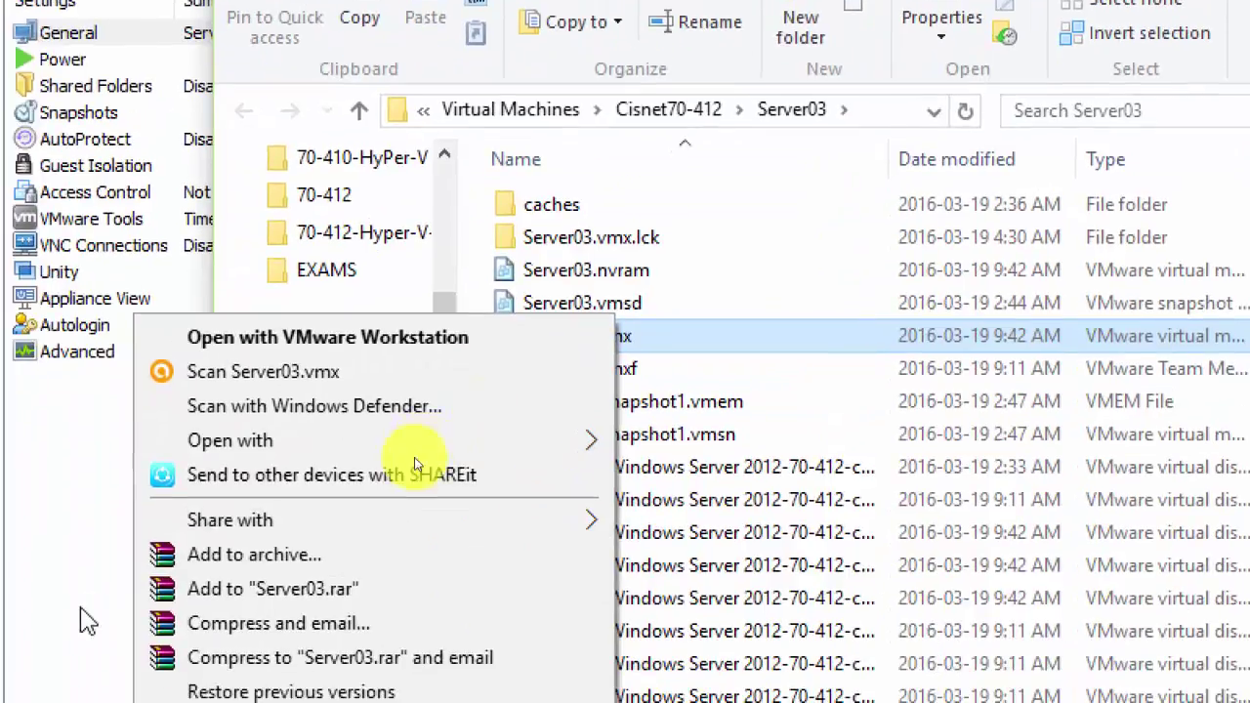
mouse_move(467, 452)
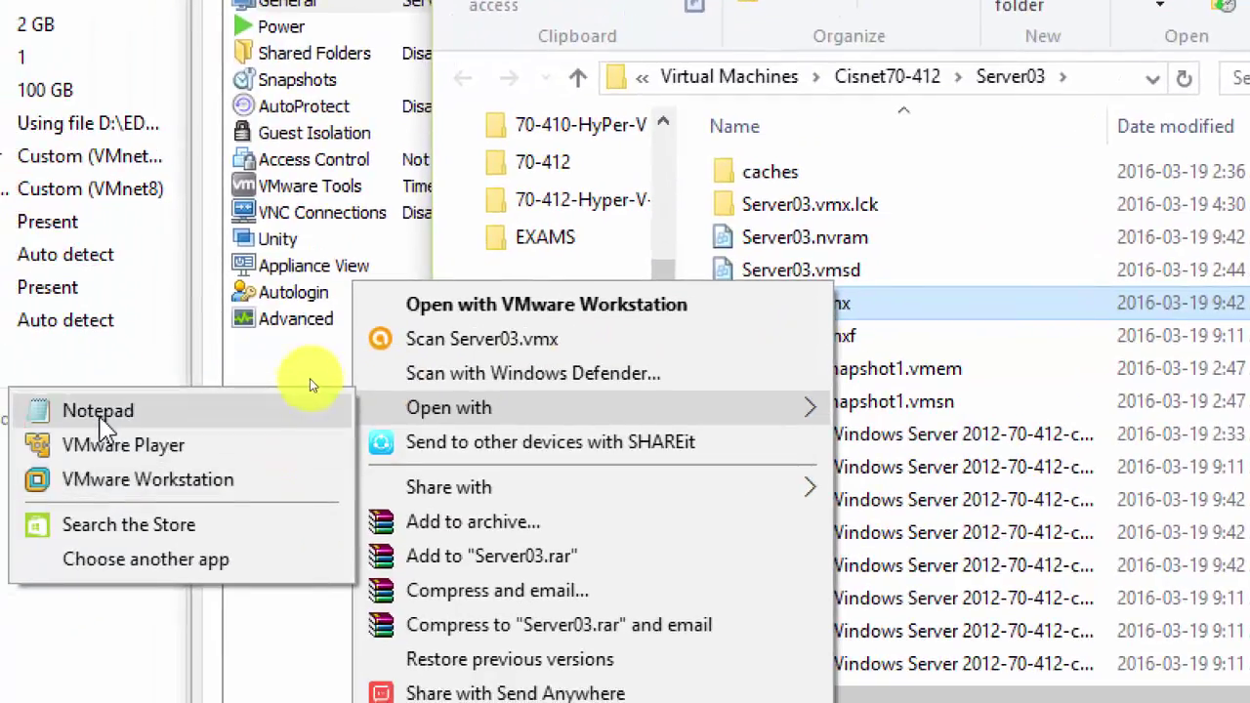
left_click(109, 420)
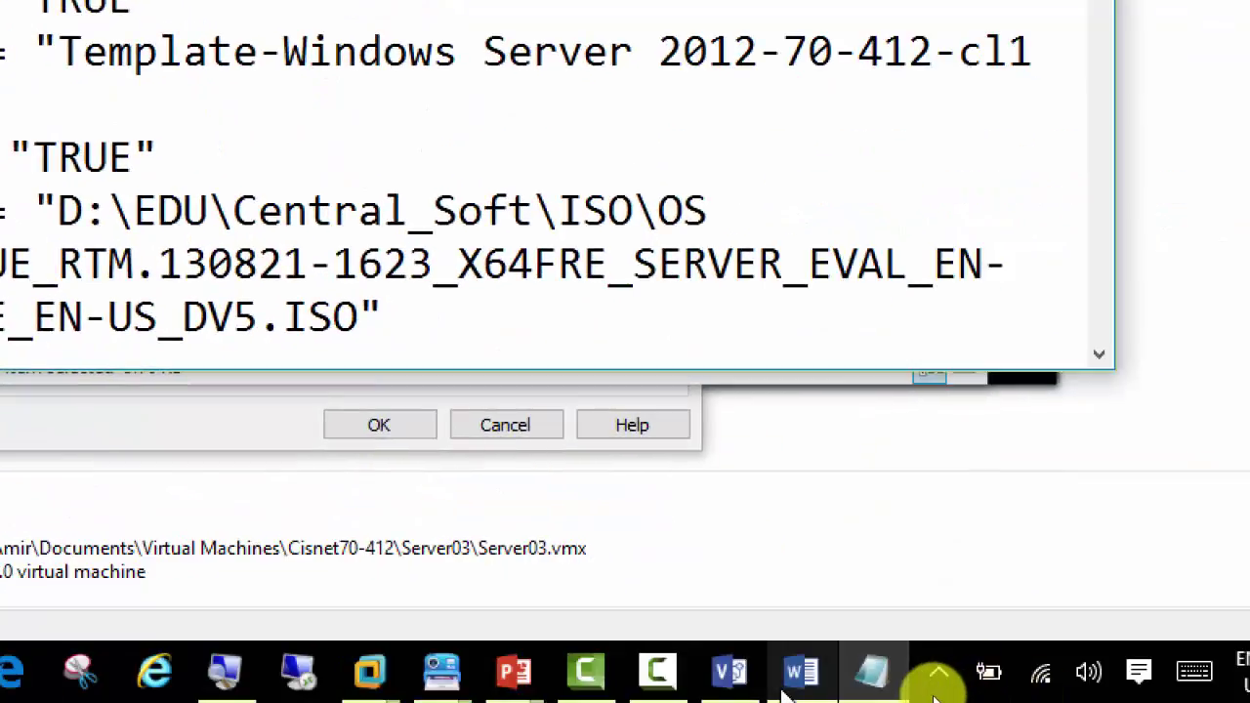
Step: Copy the hypervisor.cpuid.v0, mce.enable and vhu.enable lines from Word again
left_click(801, 672)
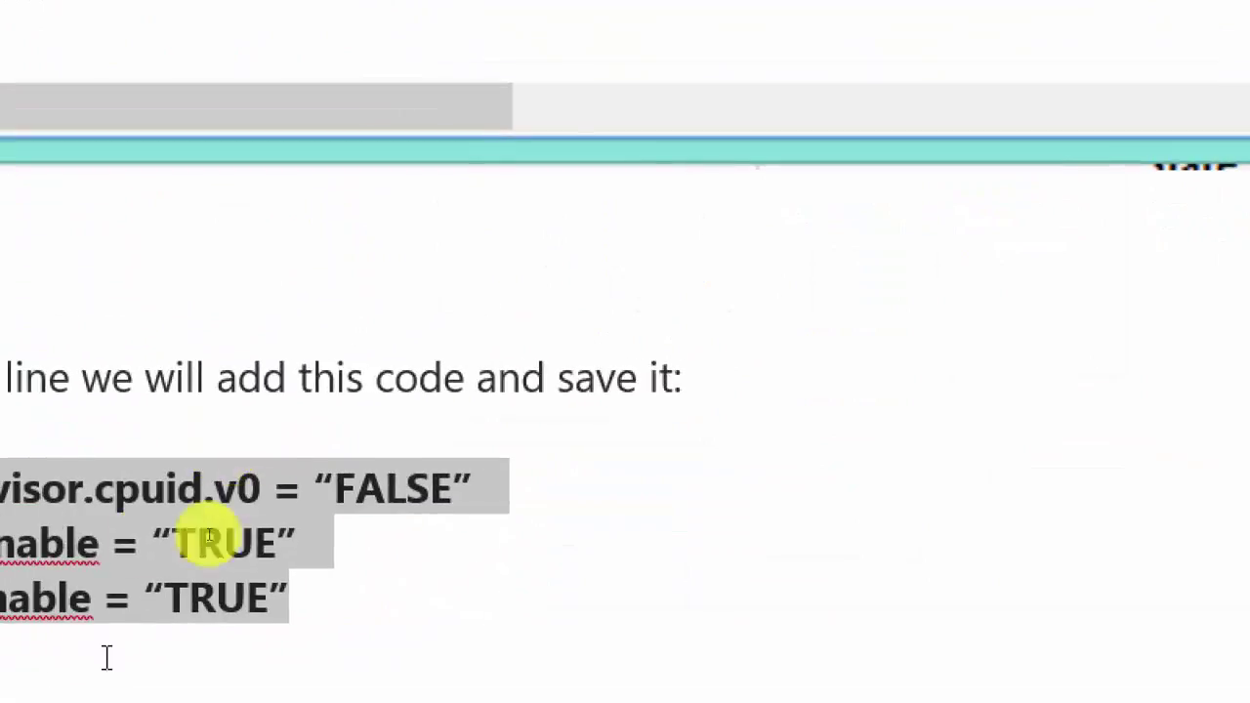
right_click(246, 522)
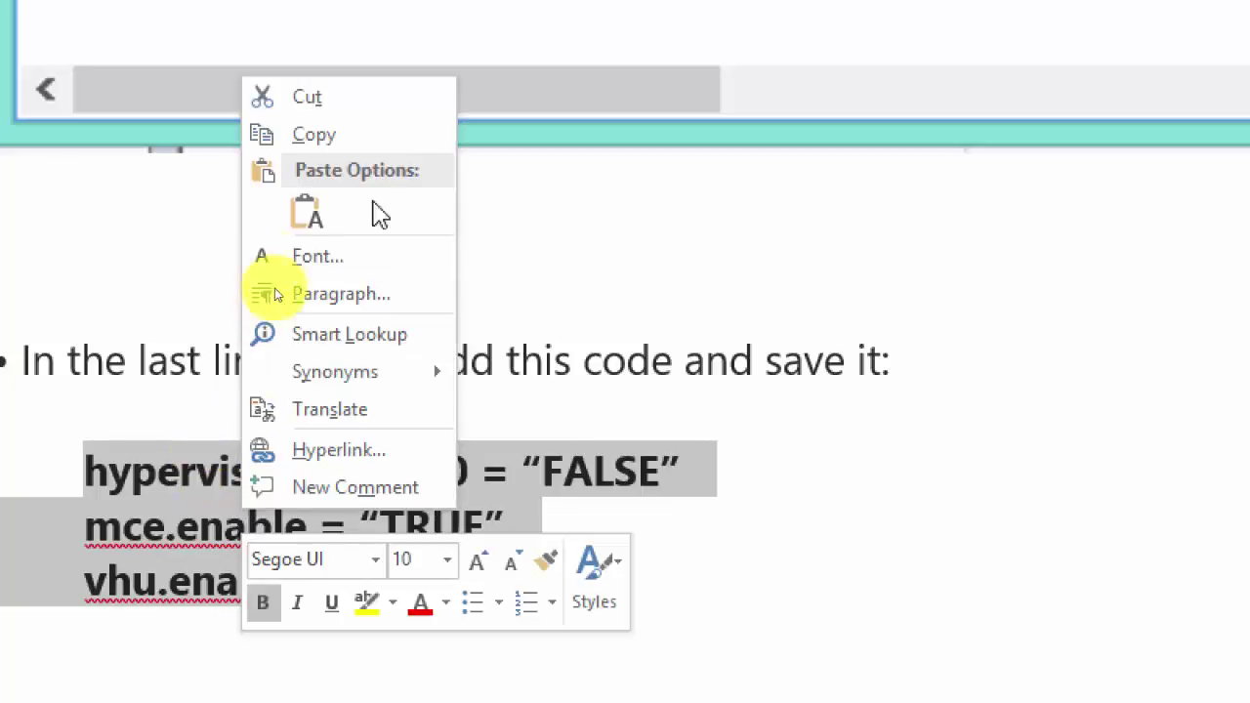
left_click(337, 133)
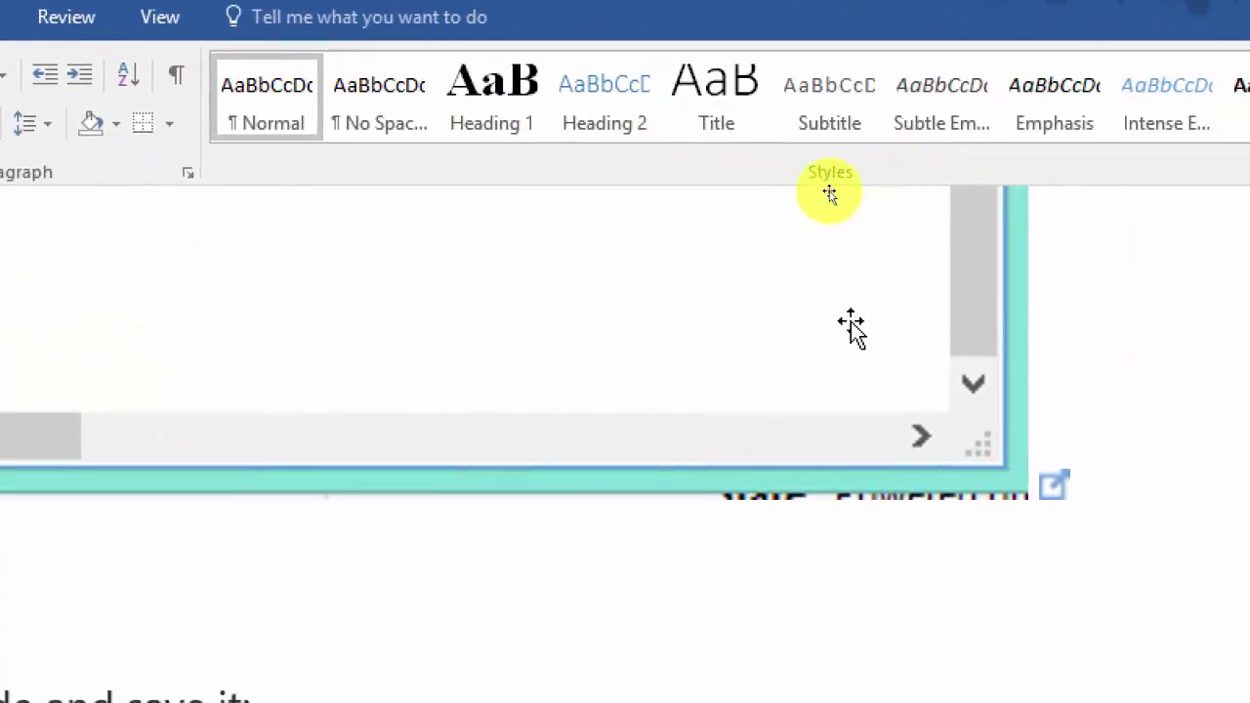
left_click(830, 191)
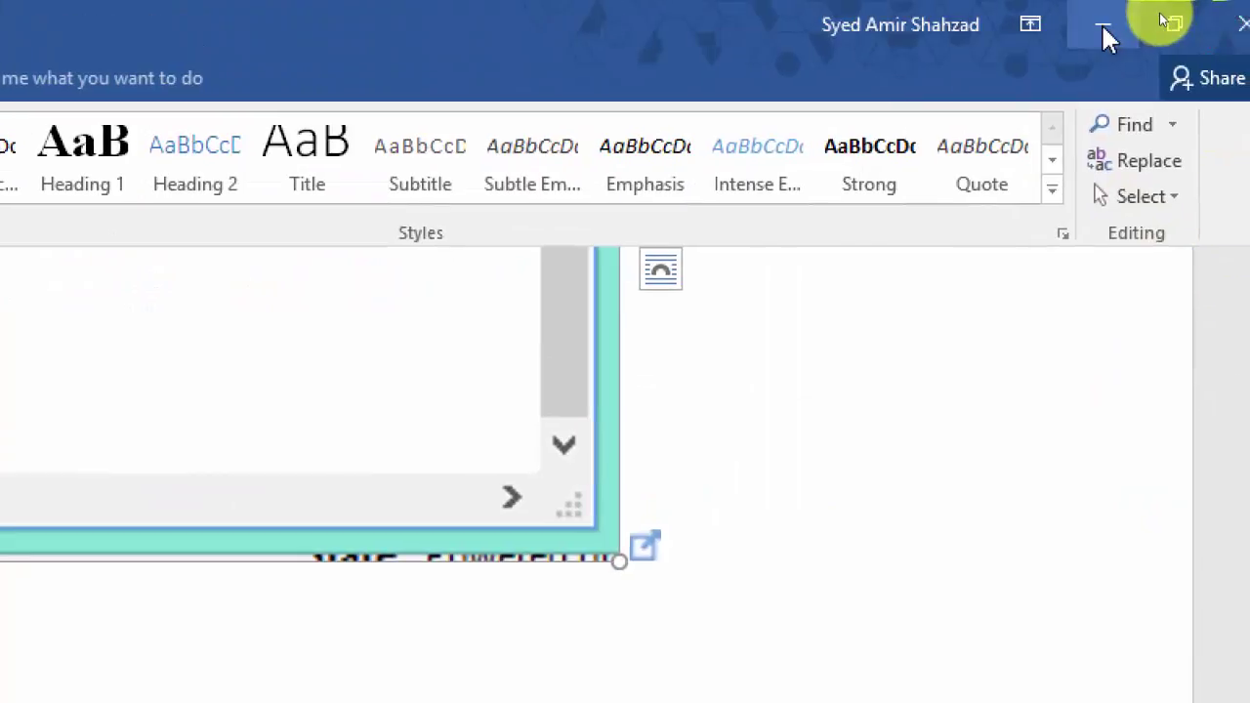
left_click(1102, 27)
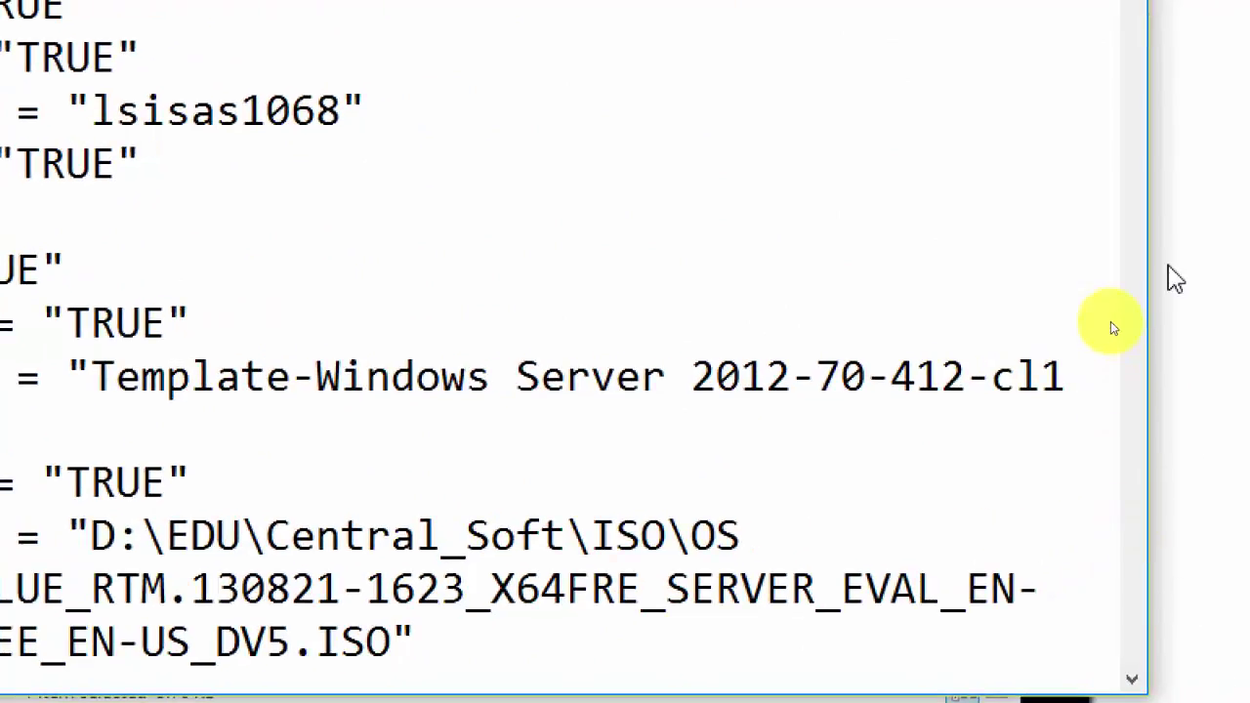
Step: Paste the three lines below cleanShutdown at the end of Server03.vmx and save it
left_click(1136, 656)
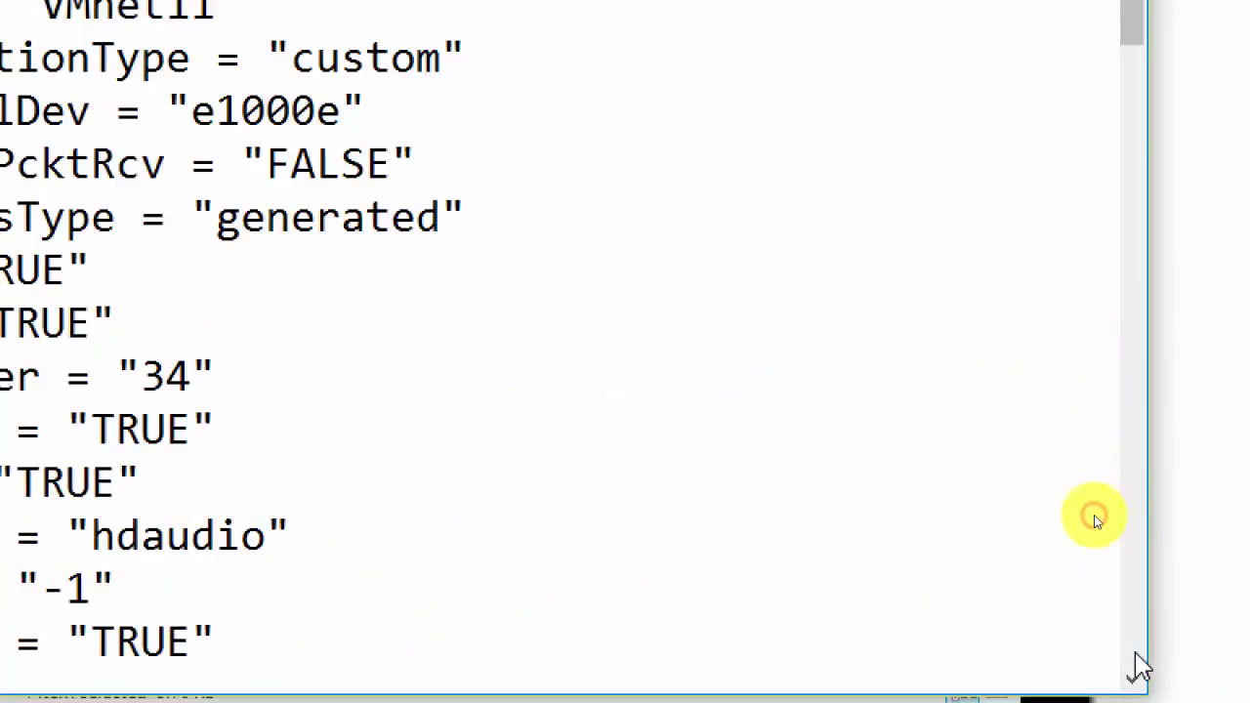
scroll(1094, 515, "down", 15)
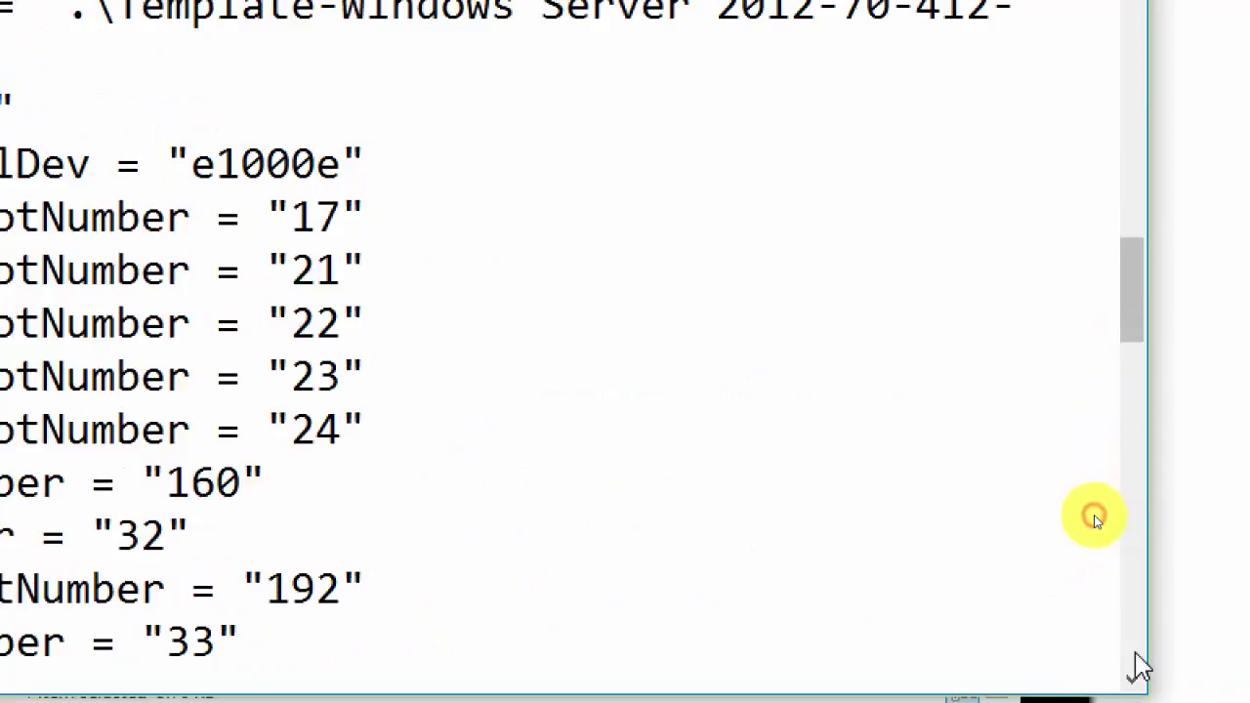
scroll(1094, 515, "down", 12)
scroll(1093, 515, "down", 6)
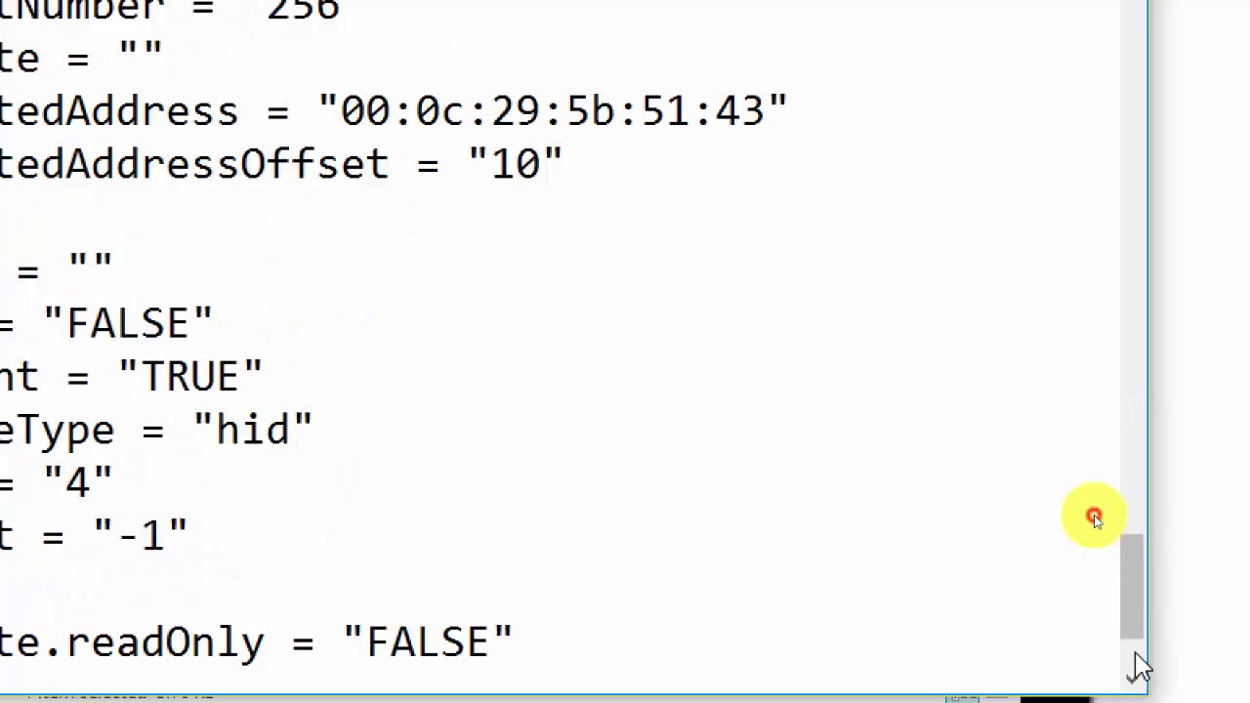
scroll(1094, 520, "down", 2)
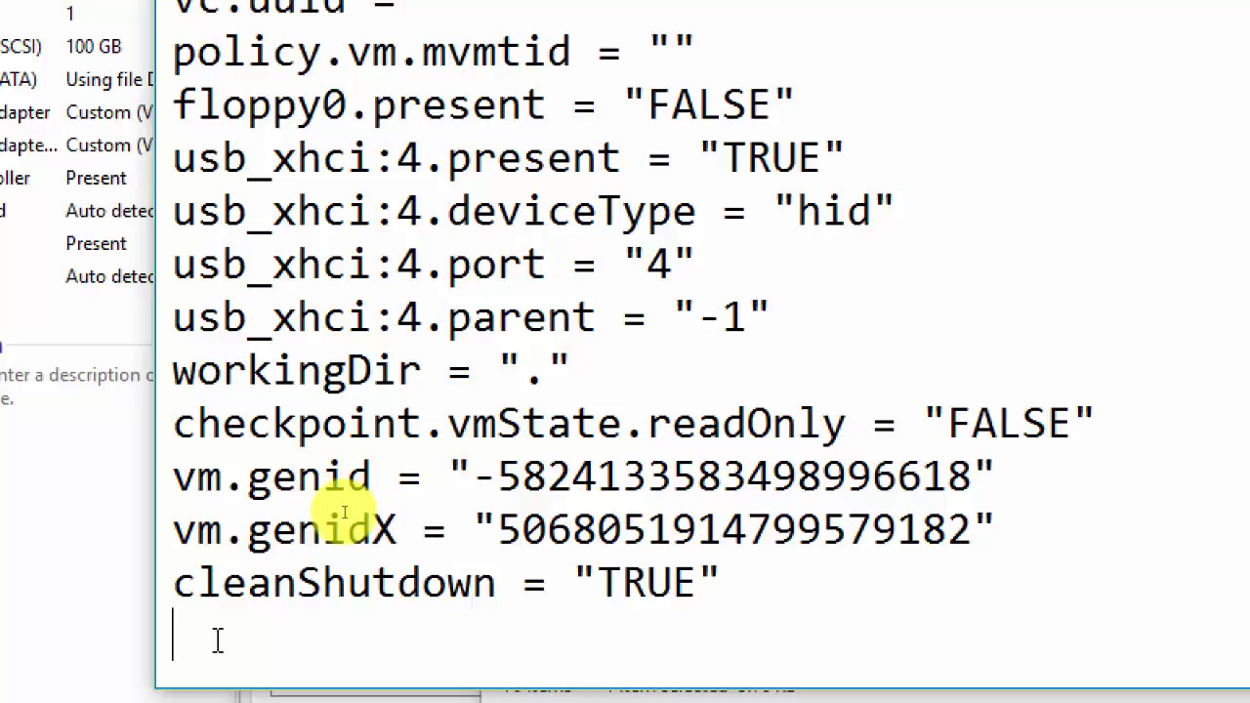
key("Return")
key("Return")
key("Return")
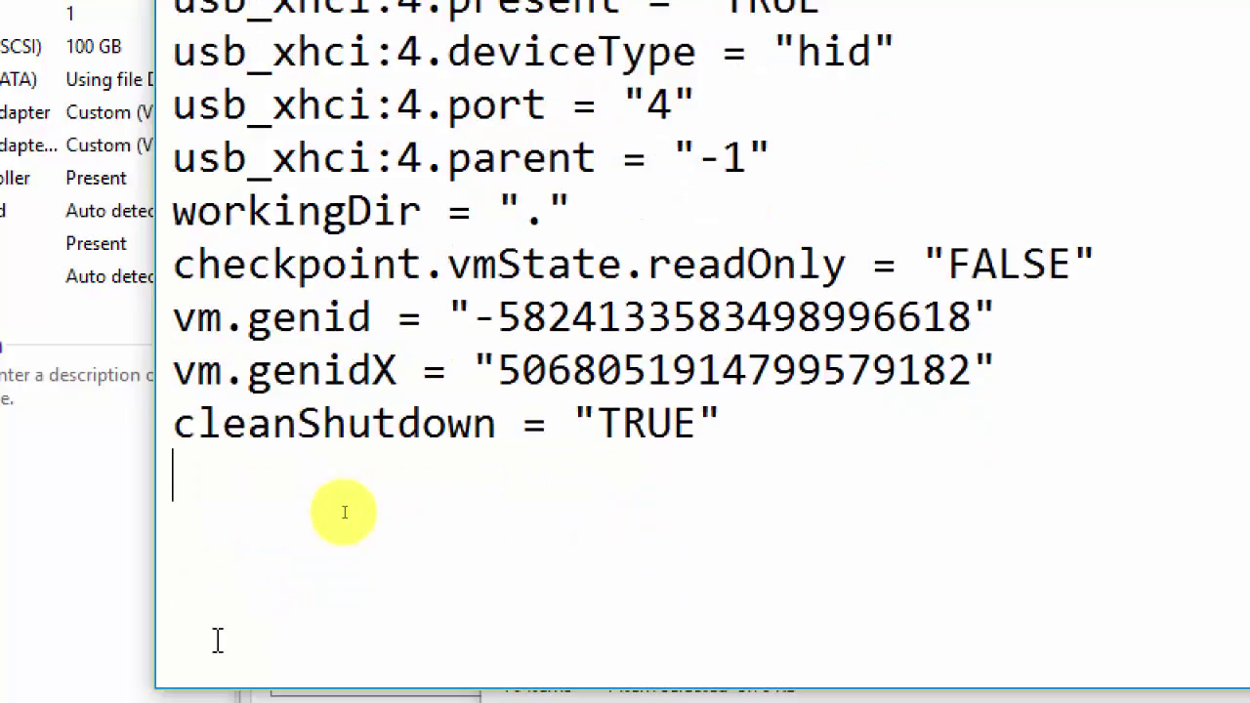
type("hypervisor.cpuid.v0 = \"FALSE\" \tmce.enable = \"TRUE\" \tvhu.enable = \"TRUE\"")
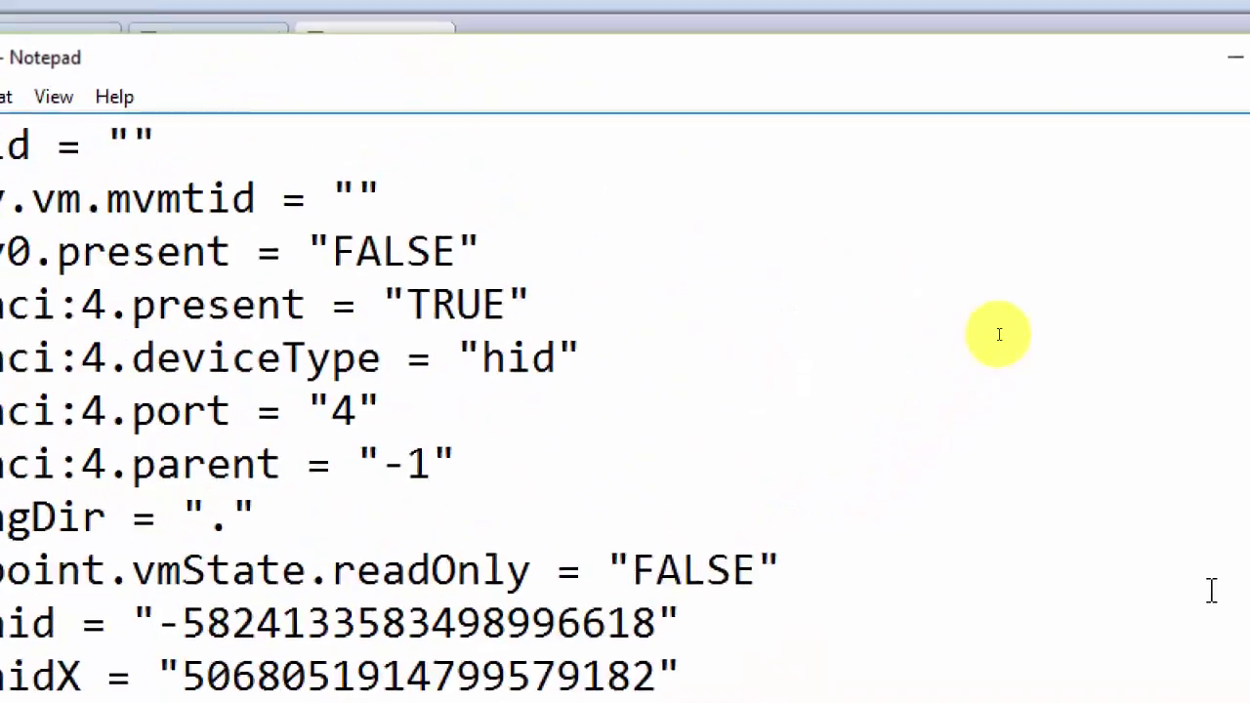
left_click(1179, 138)
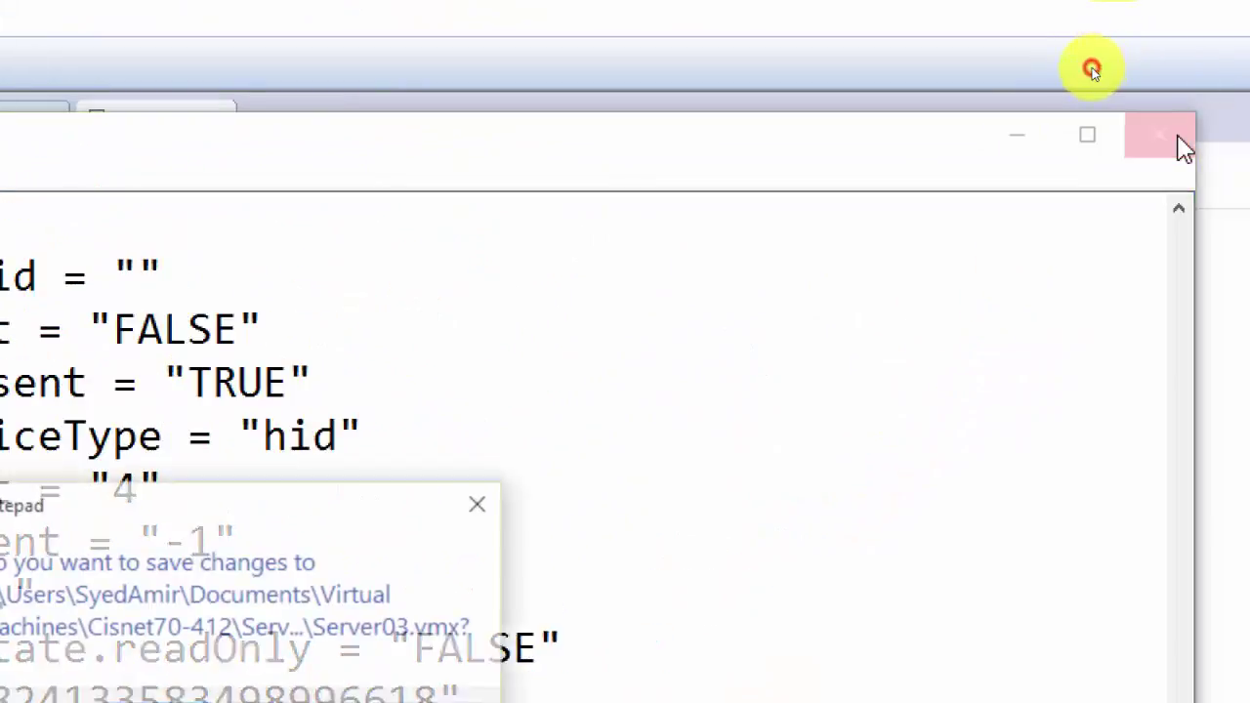
left_click(540, 520)
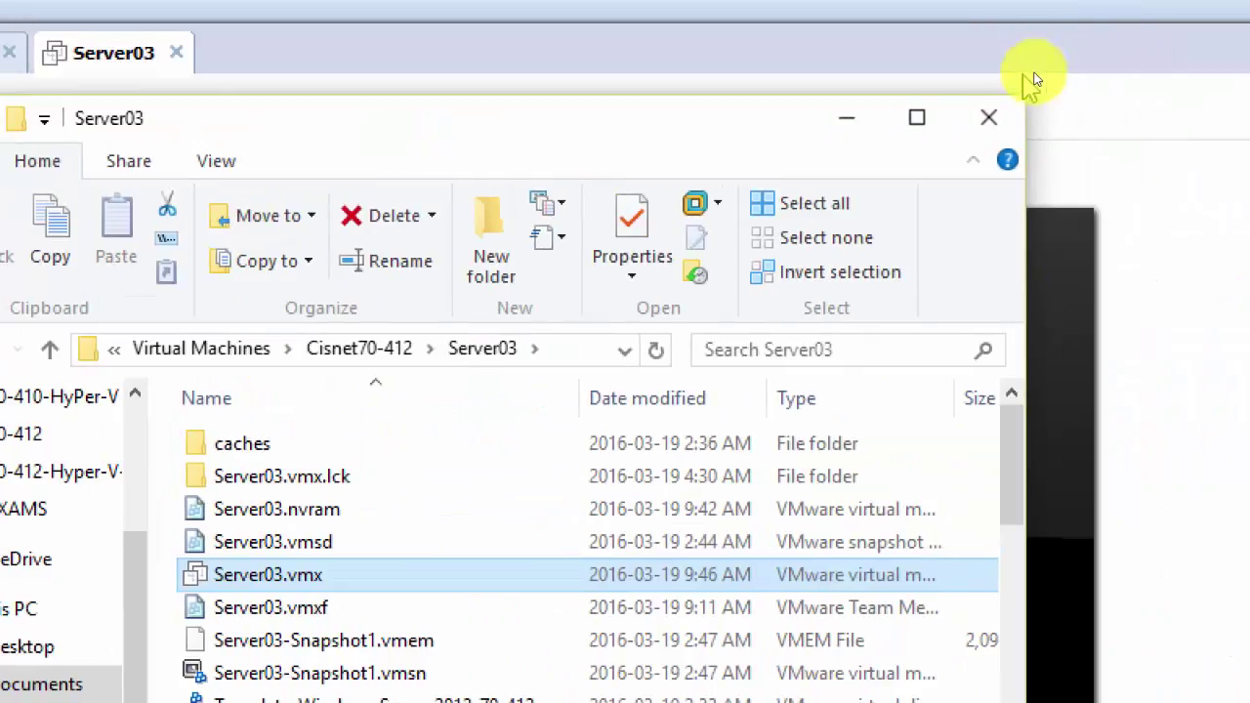
Step: Raise Server03's memory to about 4 GB and apply the settings
left_click(1015, 39)
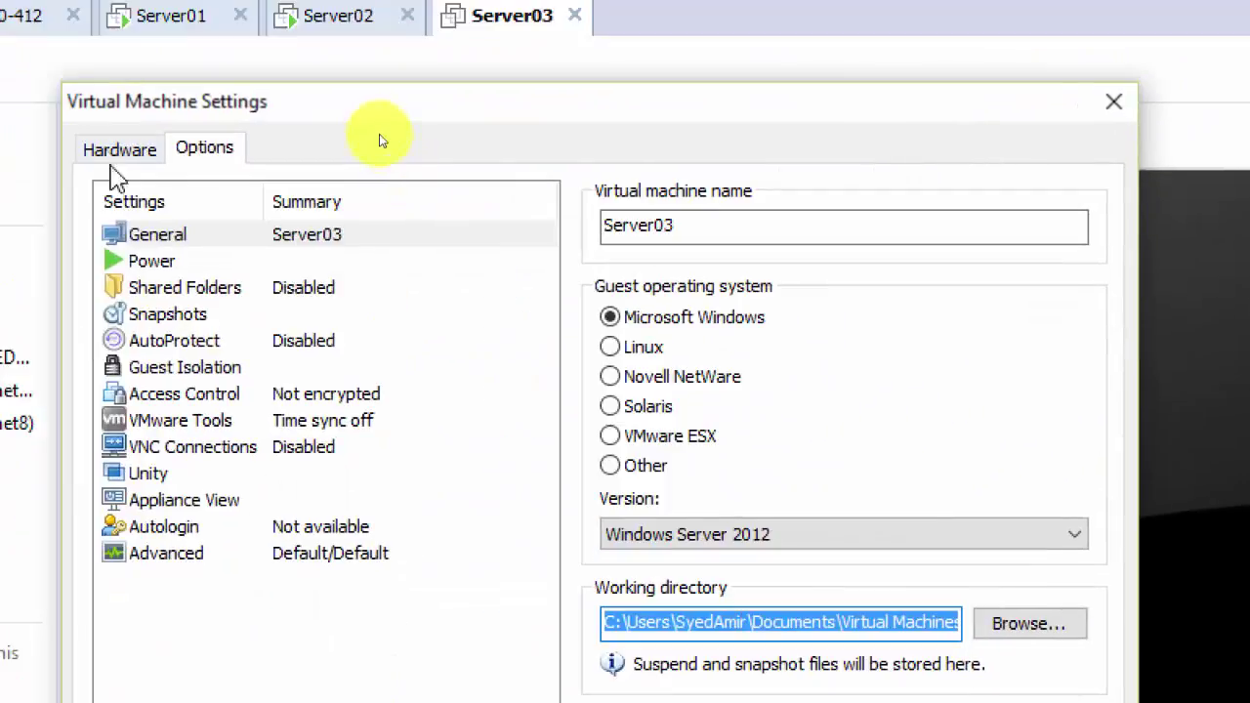
left_click(109, 145)
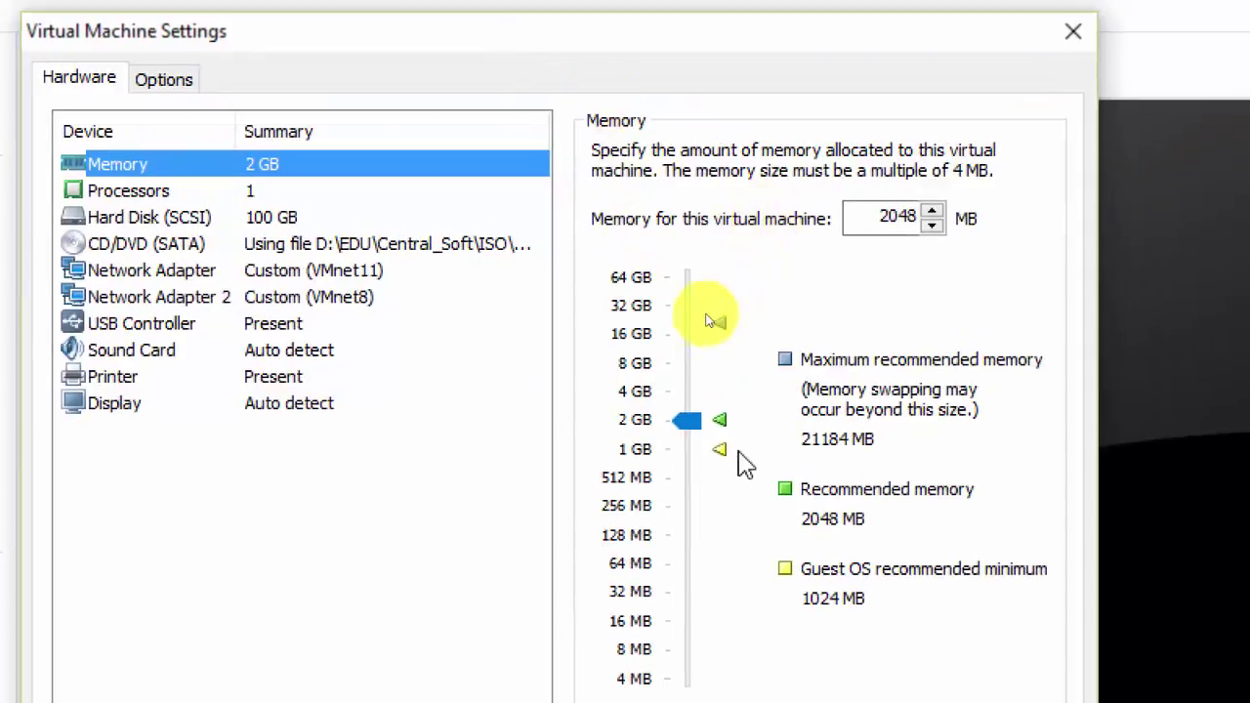
left_click_drag(694, 427, 695, 401)
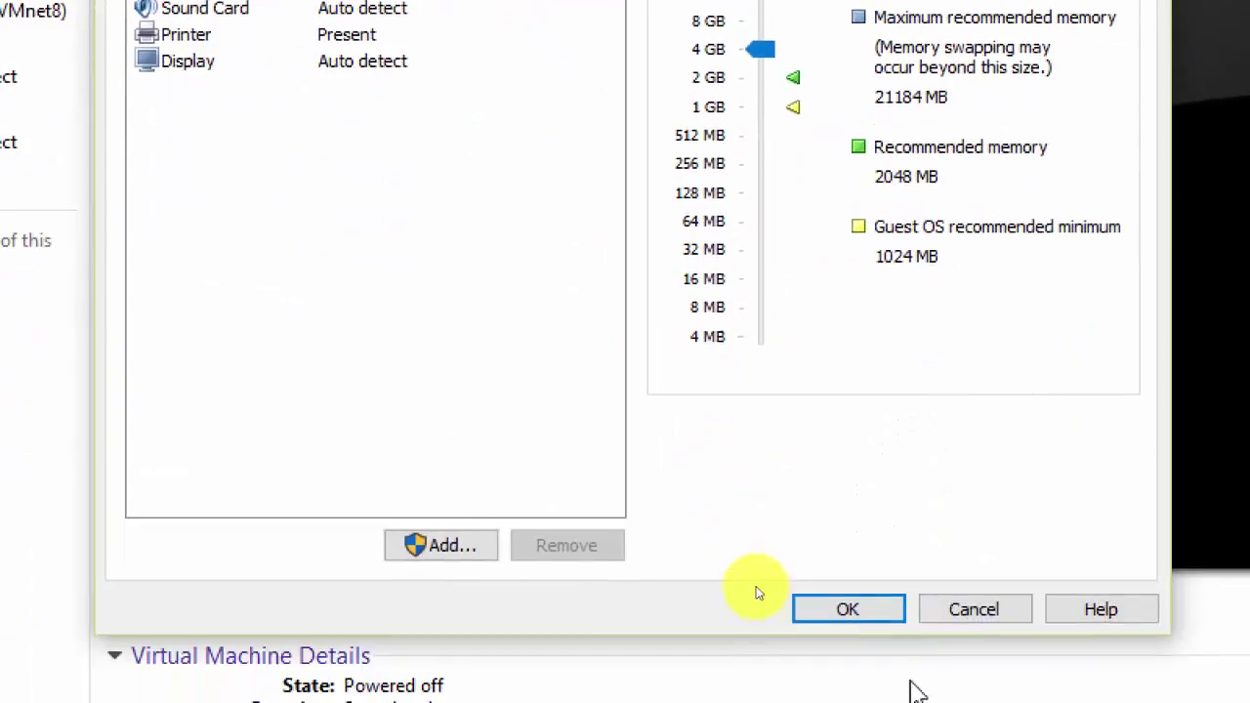
left_click(870, 613)
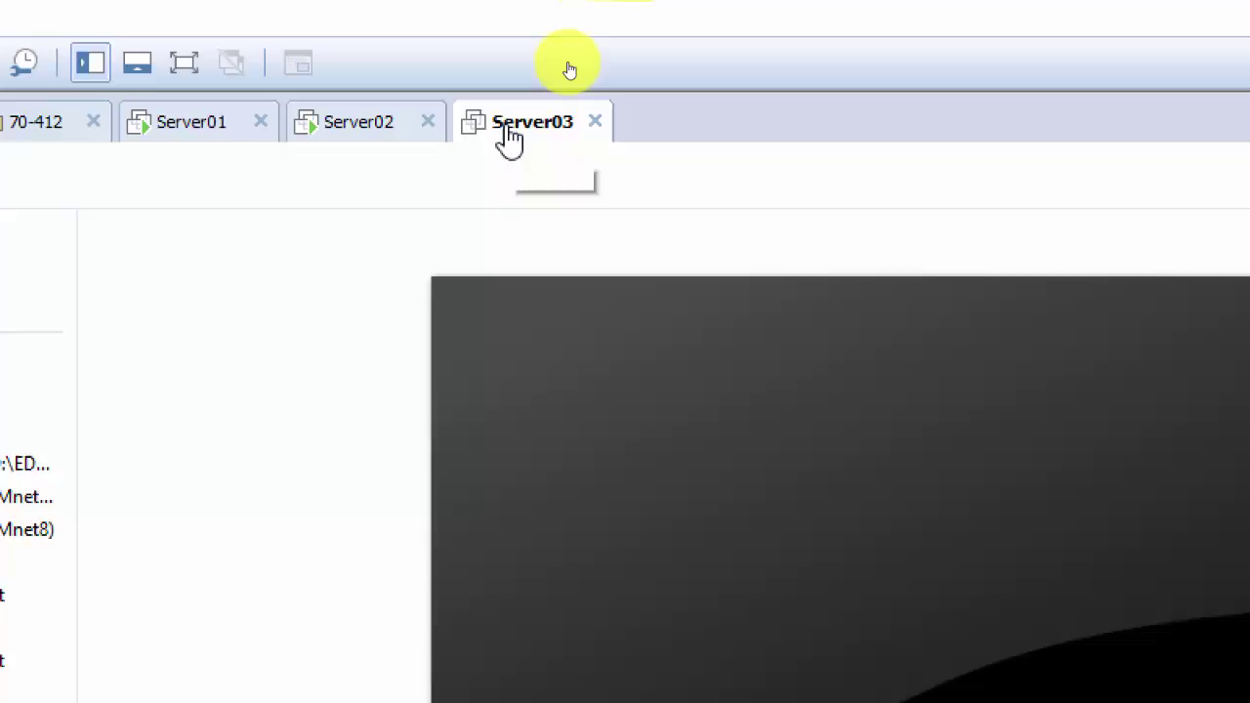
Step: Enable 'Virtualize Intel VT-x/EPT or AMD-V/RVI' in Server03's Processors settings and save
right_click(508, 134)
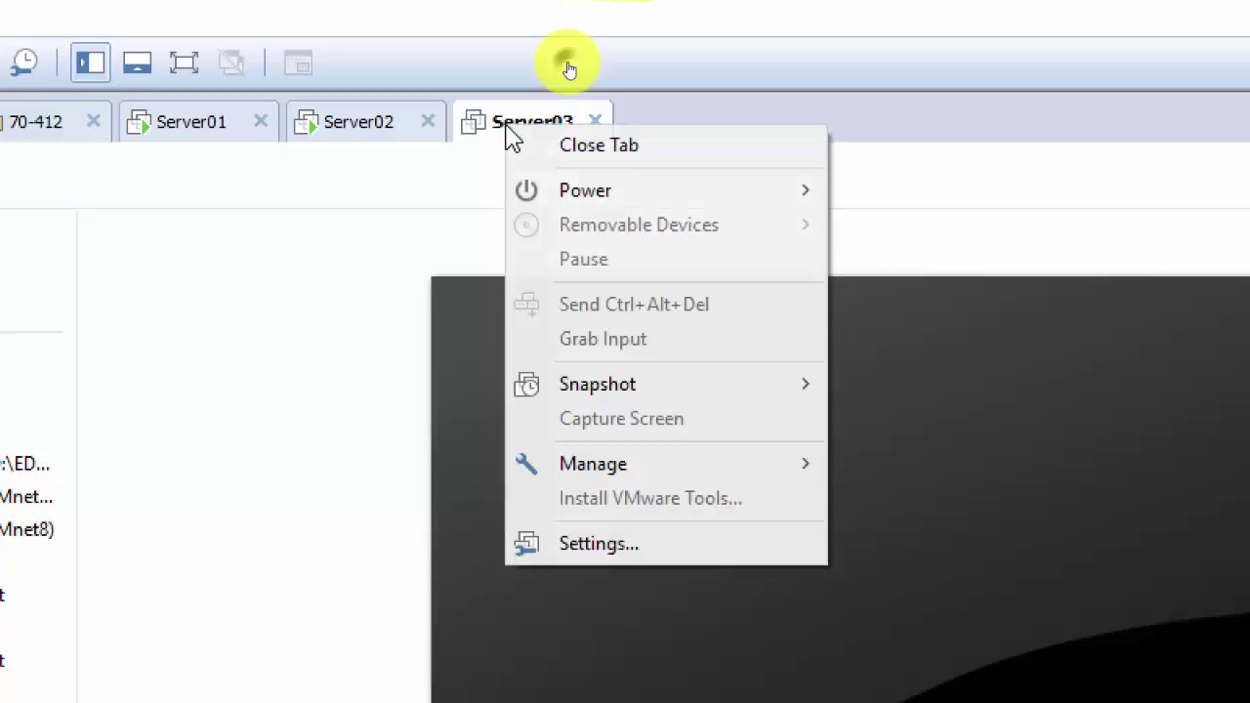
left_click(641, 270)
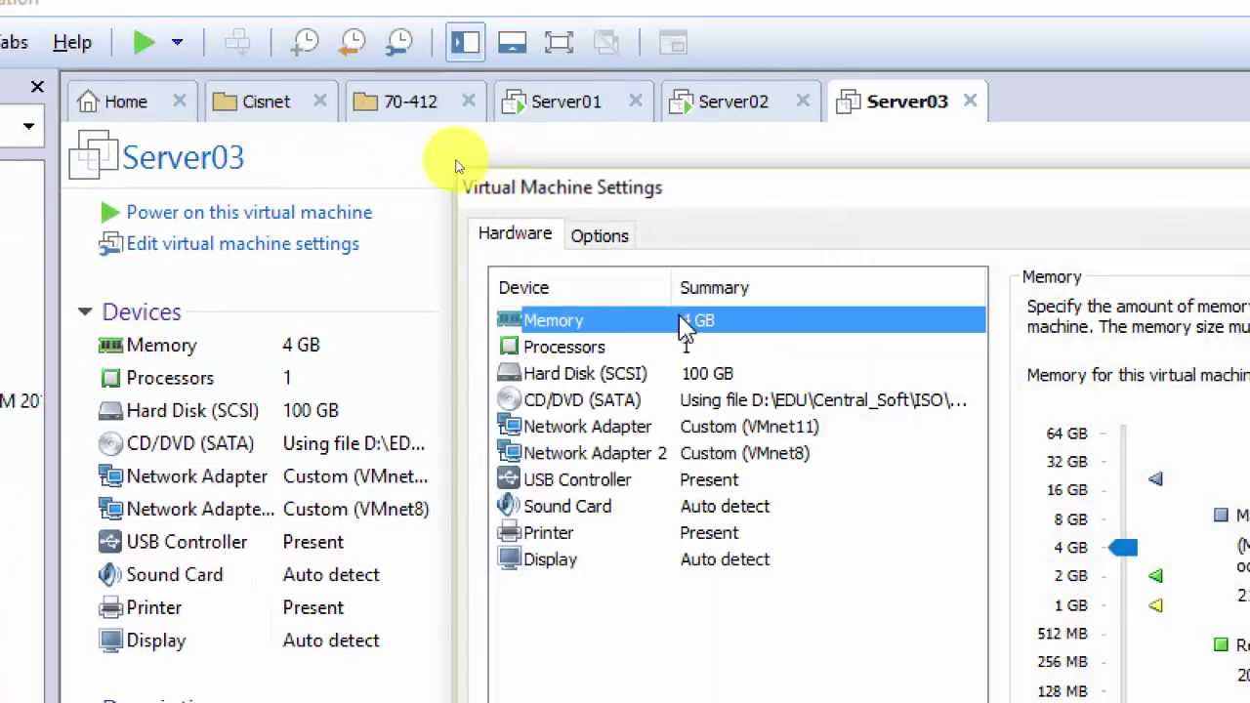
left_click(606, 348)
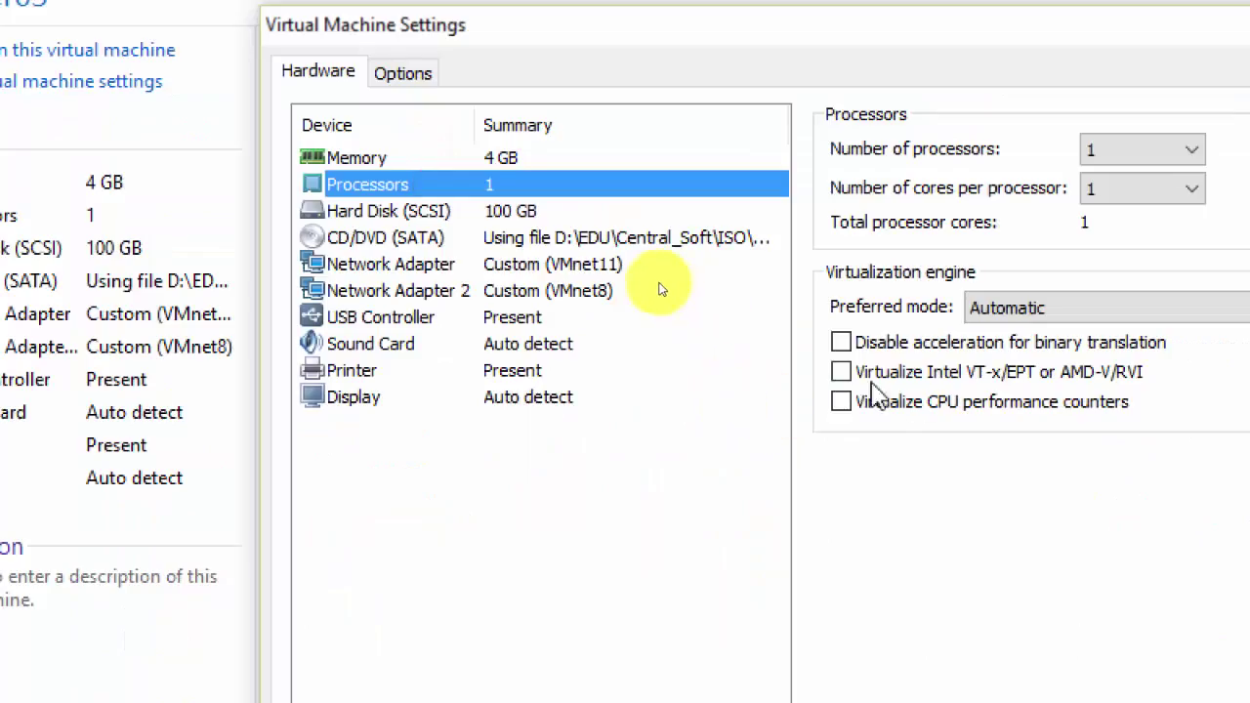
left_click(840, 372)
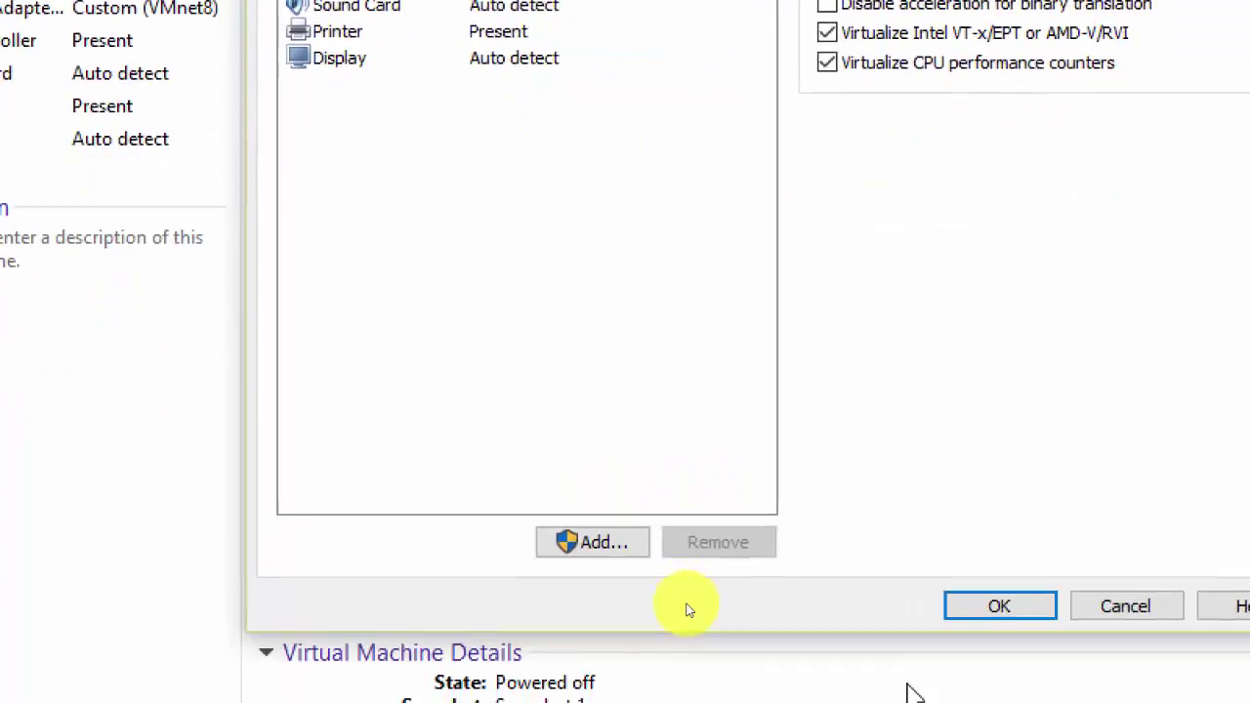
left_click(1001, 604)
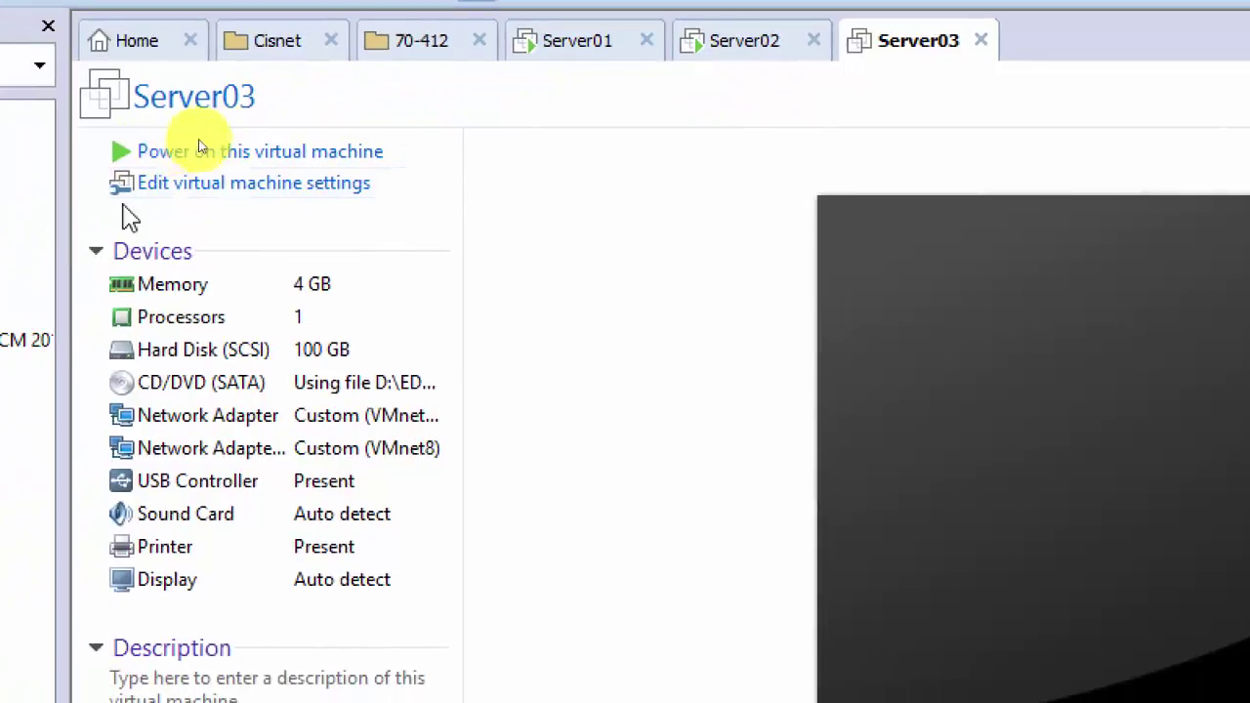
Step: Power on Server03, then use Power > Shut Down Guest on the Server02 tab
left_click(266, 154)
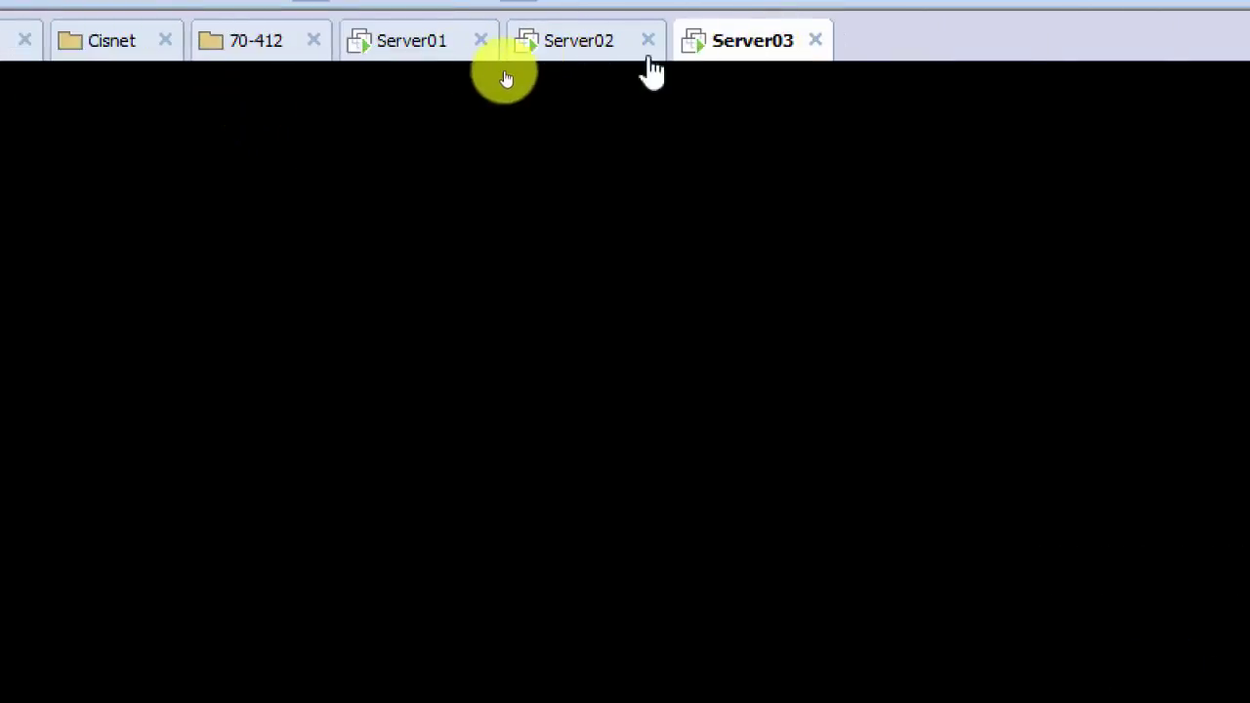
left_click(555, 54)
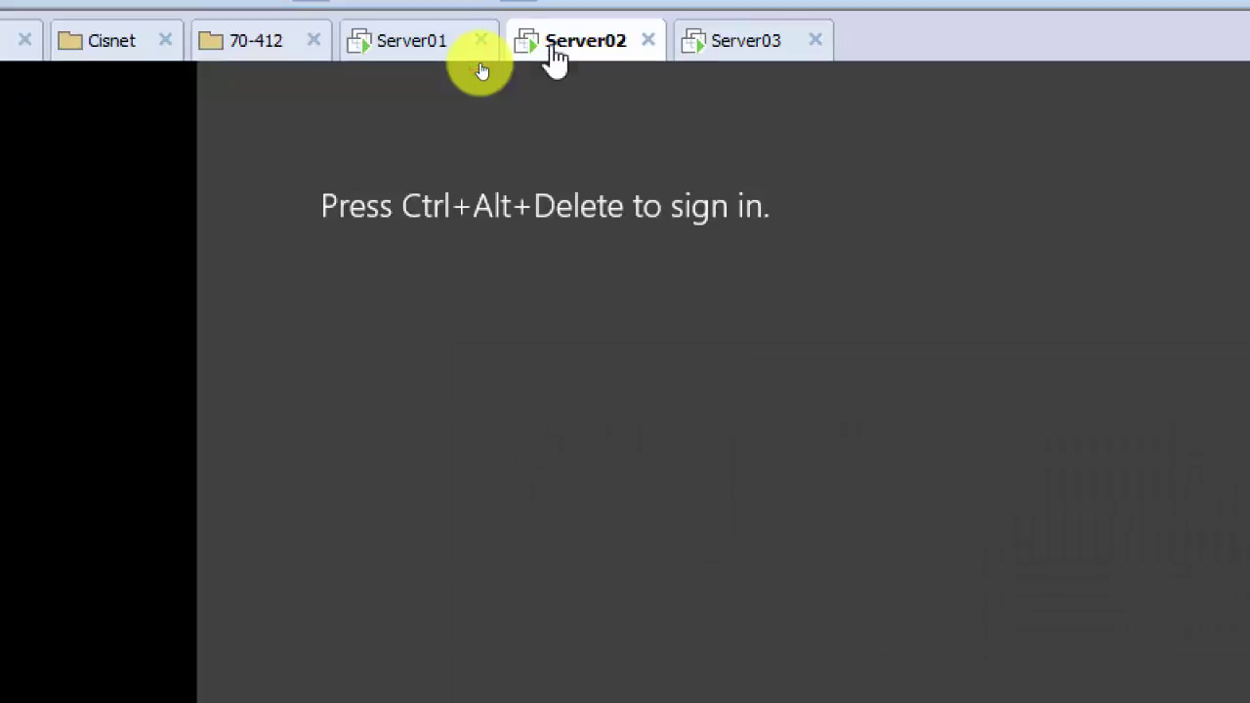
right_click(554, 53)
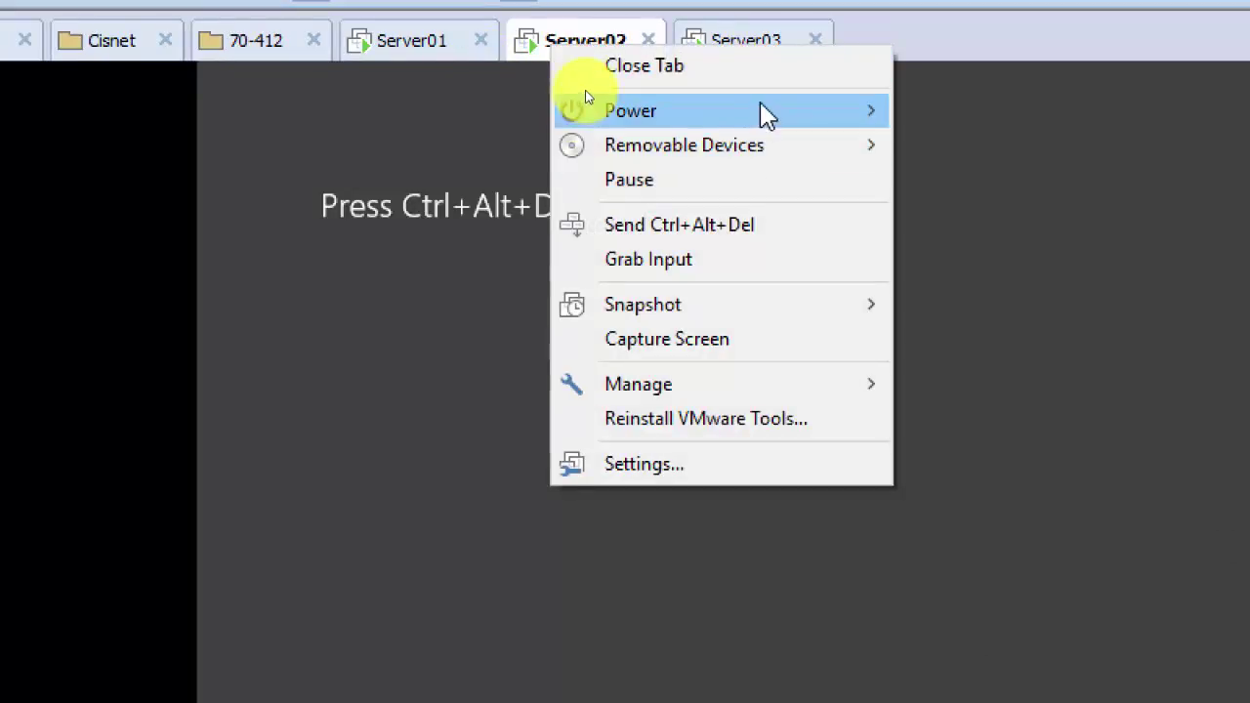
mouse_move(771, 111)
left_click(389, 149)
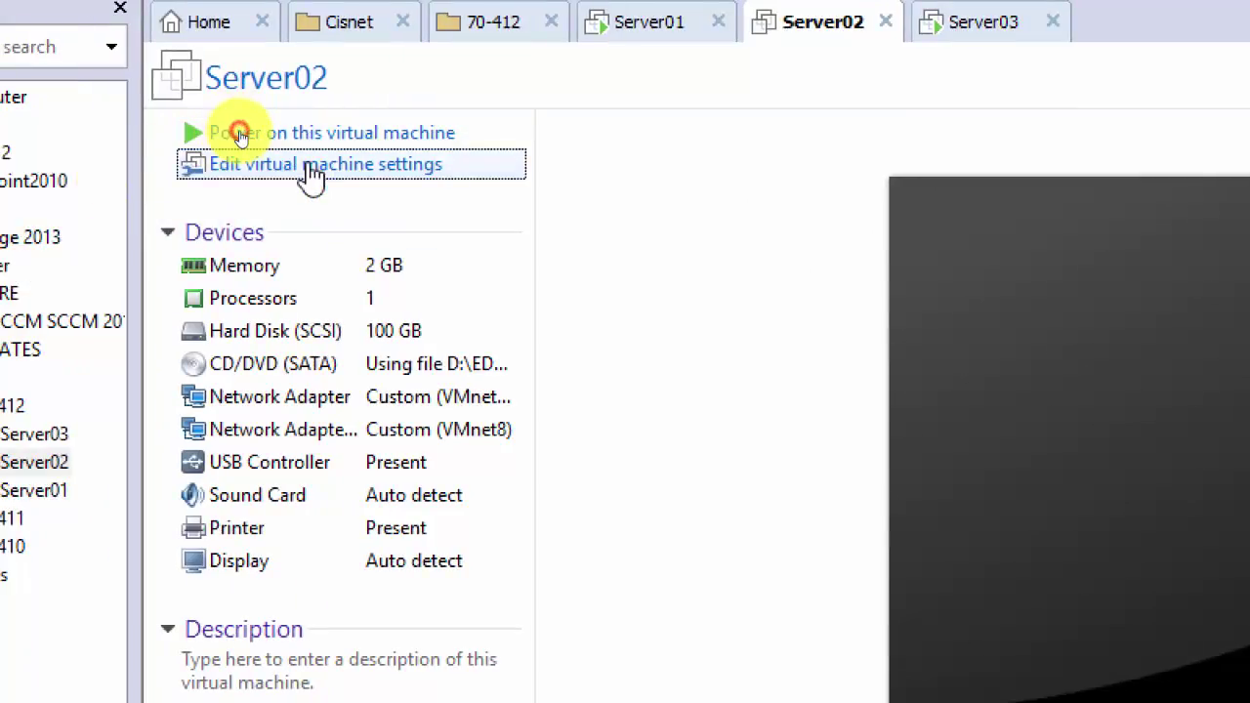
Step: Set Server02's memory to 4 GB, power it on, and switch to the Server03 console
left_click(423, 162)
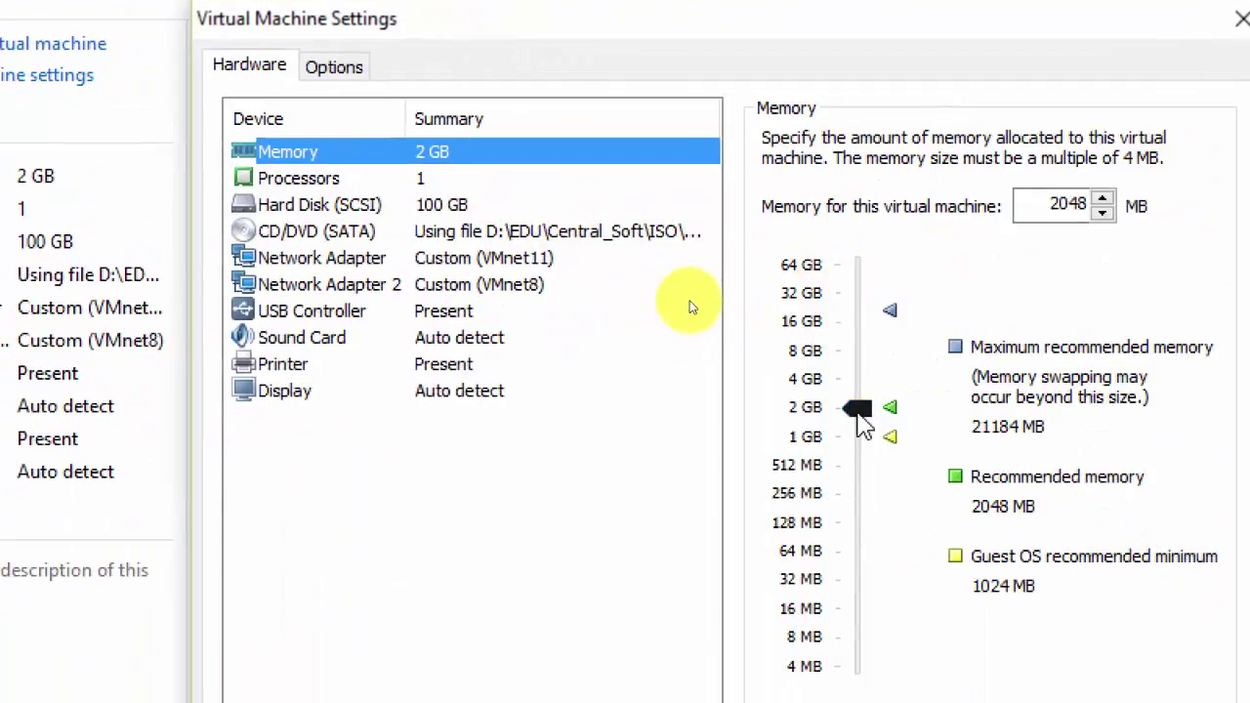
mouse_move(858, 411)
left_mouse_down()
mouse_move(865, 422)
mouse_move(865, 391)
left_mouse_up()
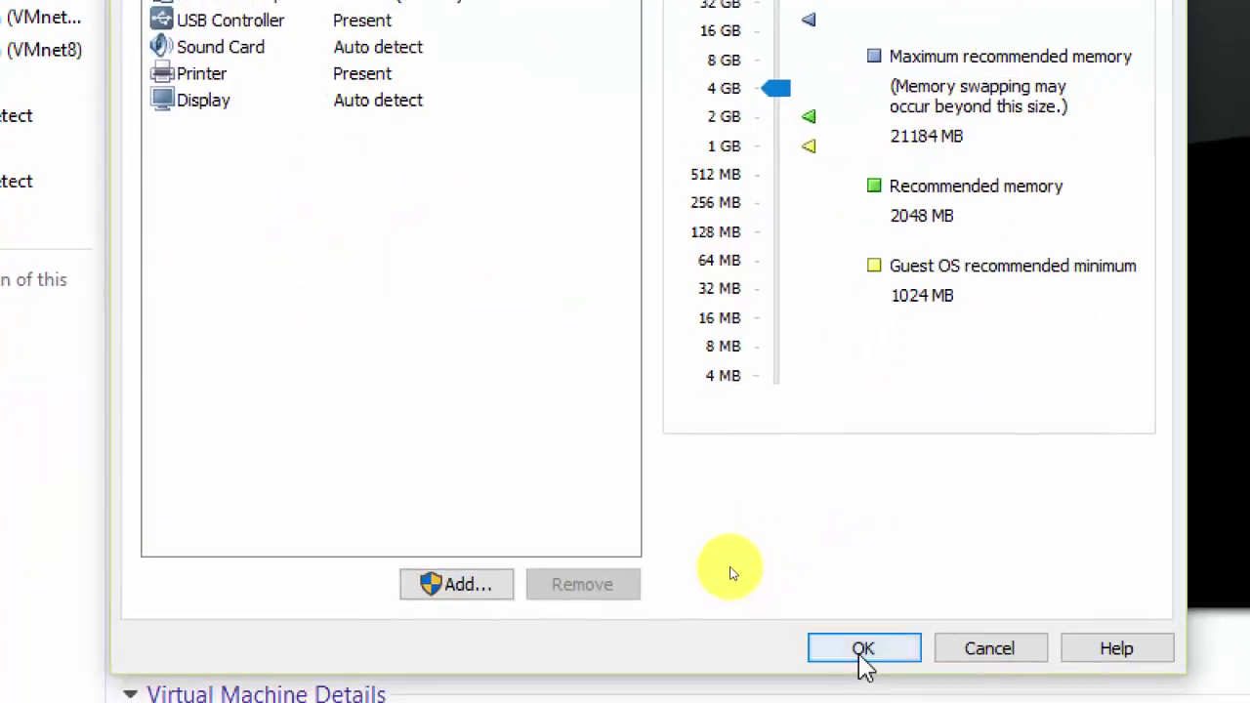
left_click(864, 672)
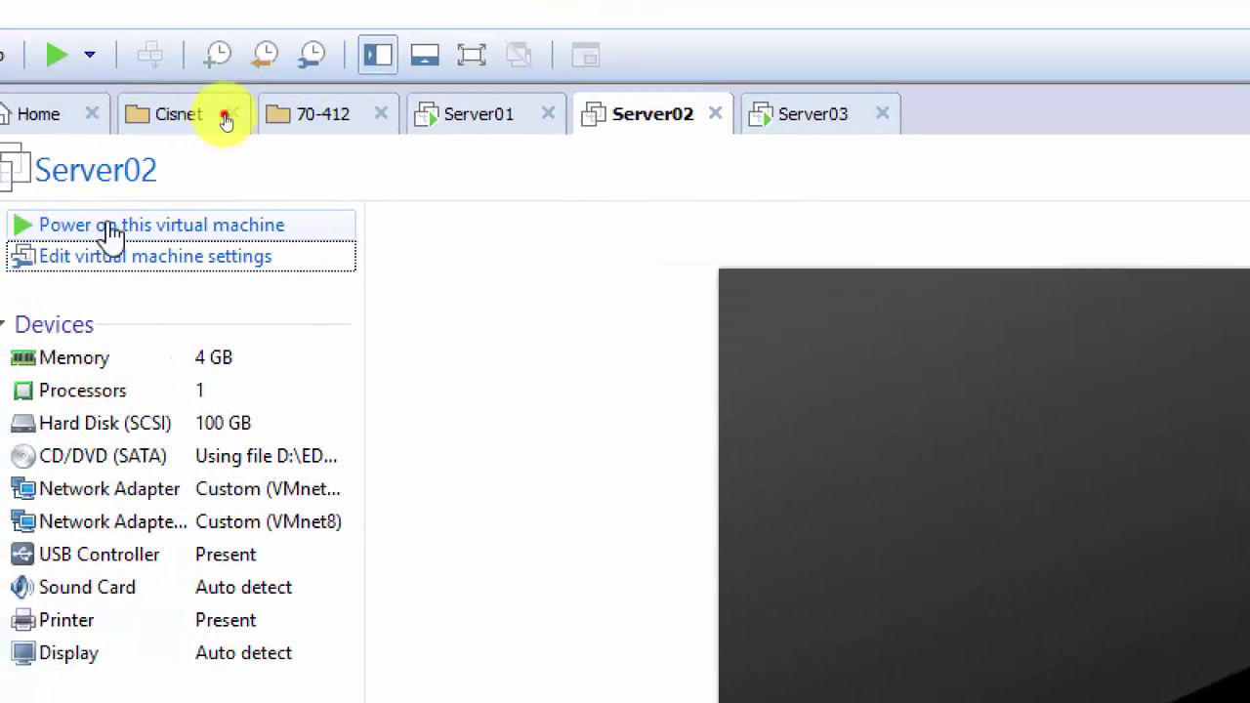
left_click(103, 228)
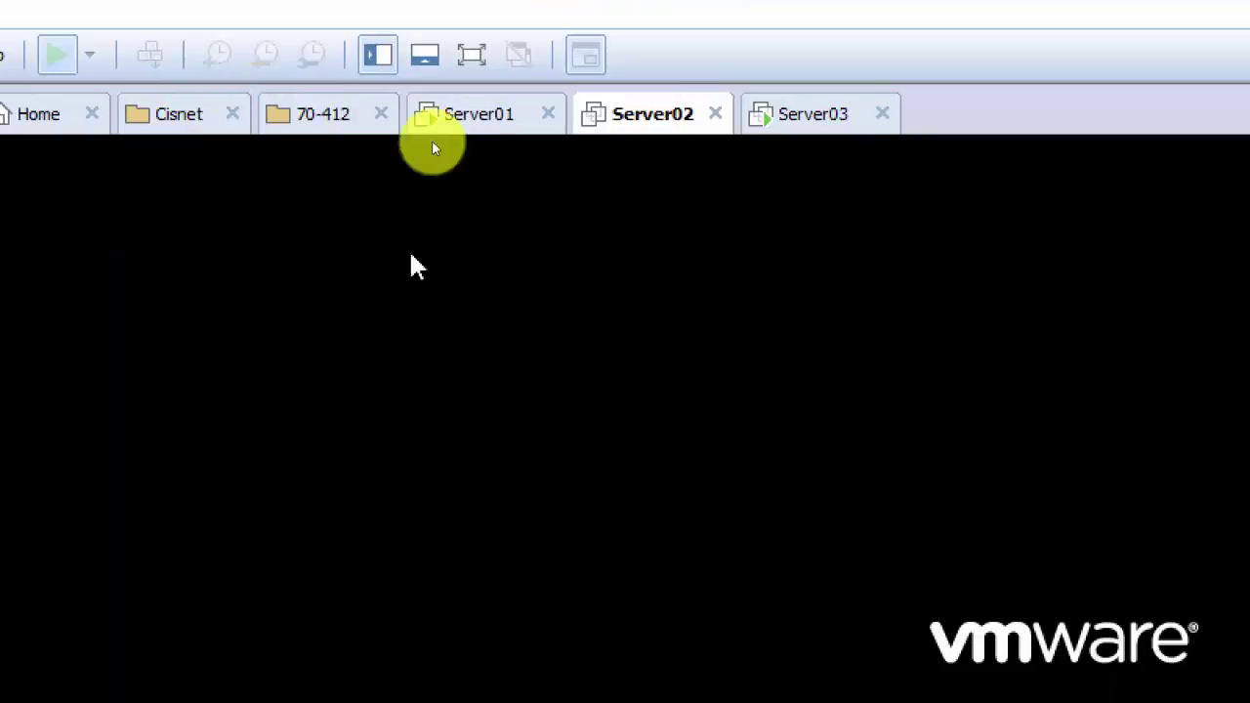
left_click(801, 115)
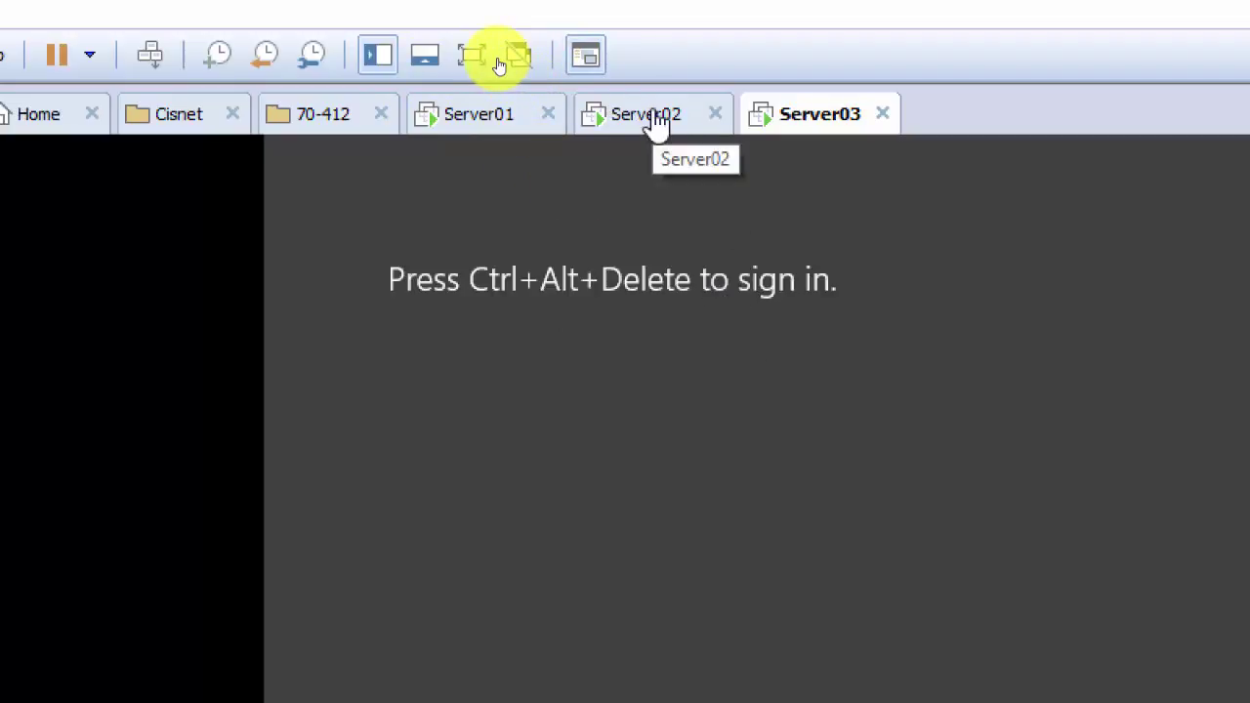
Step: Send Ctrl+Alt+Del to Server03 and sign in with the domain administrator password
left_click(652, 119)
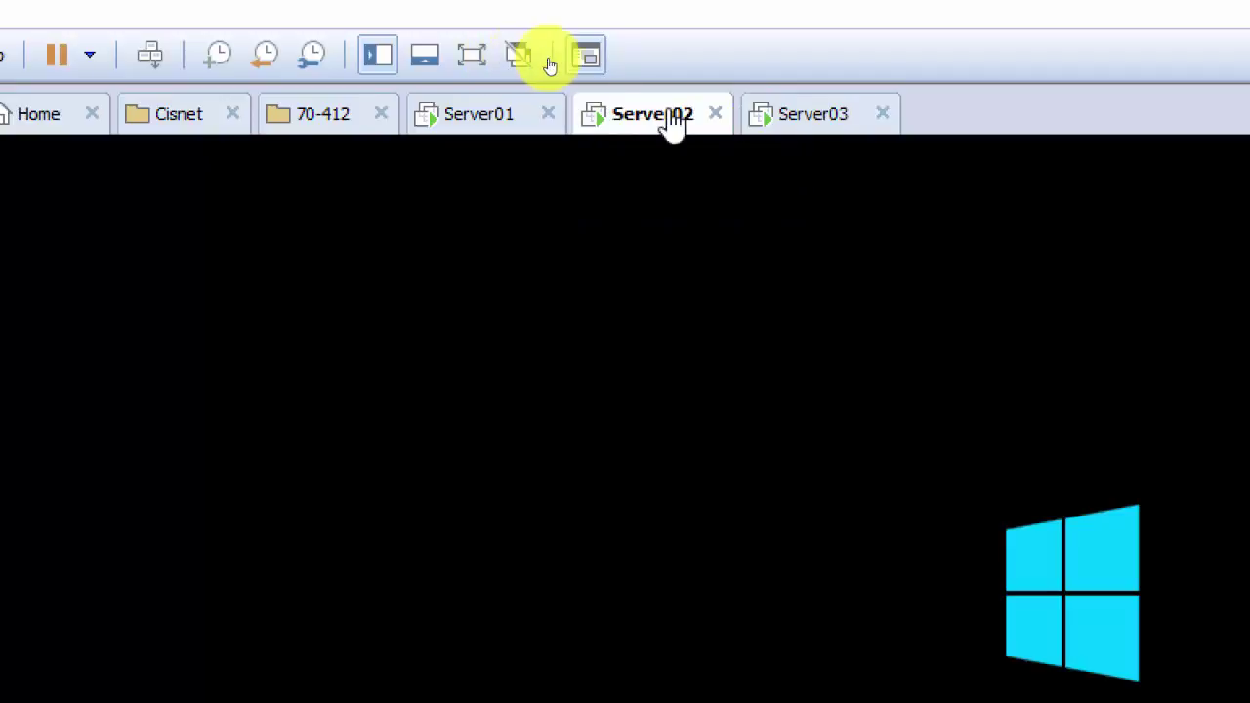
left_click(867, 117)
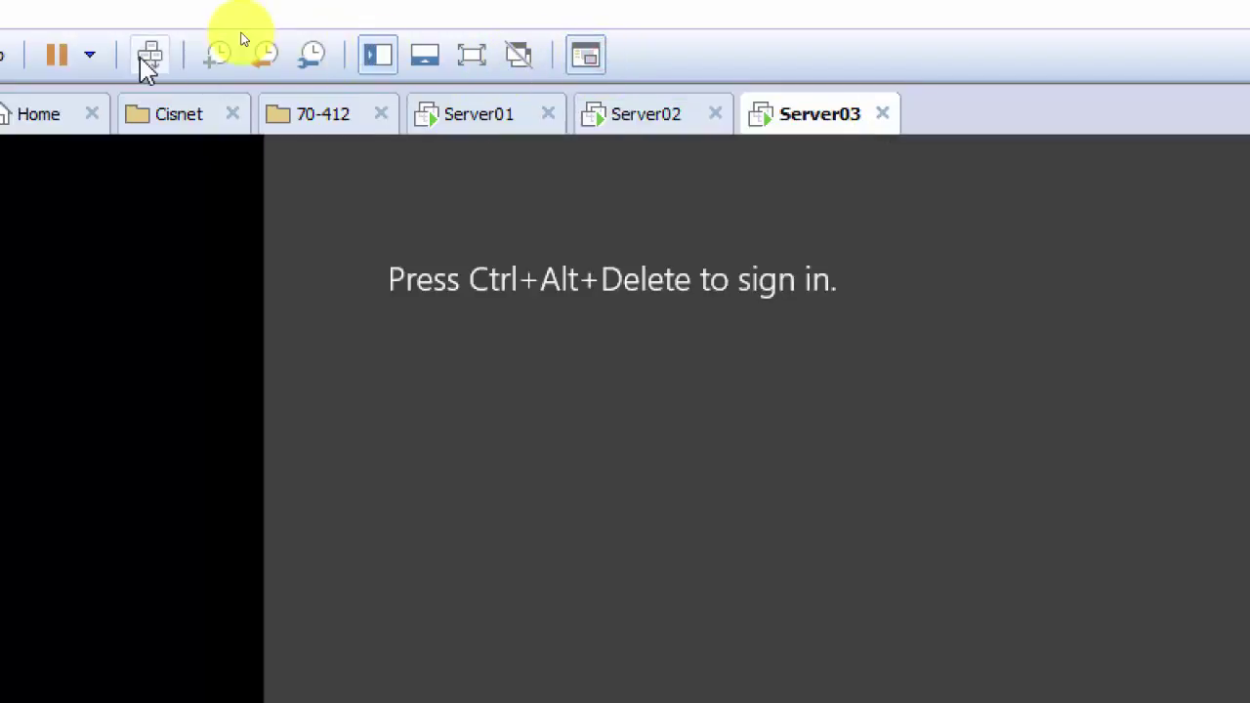
left_click(150, 56)
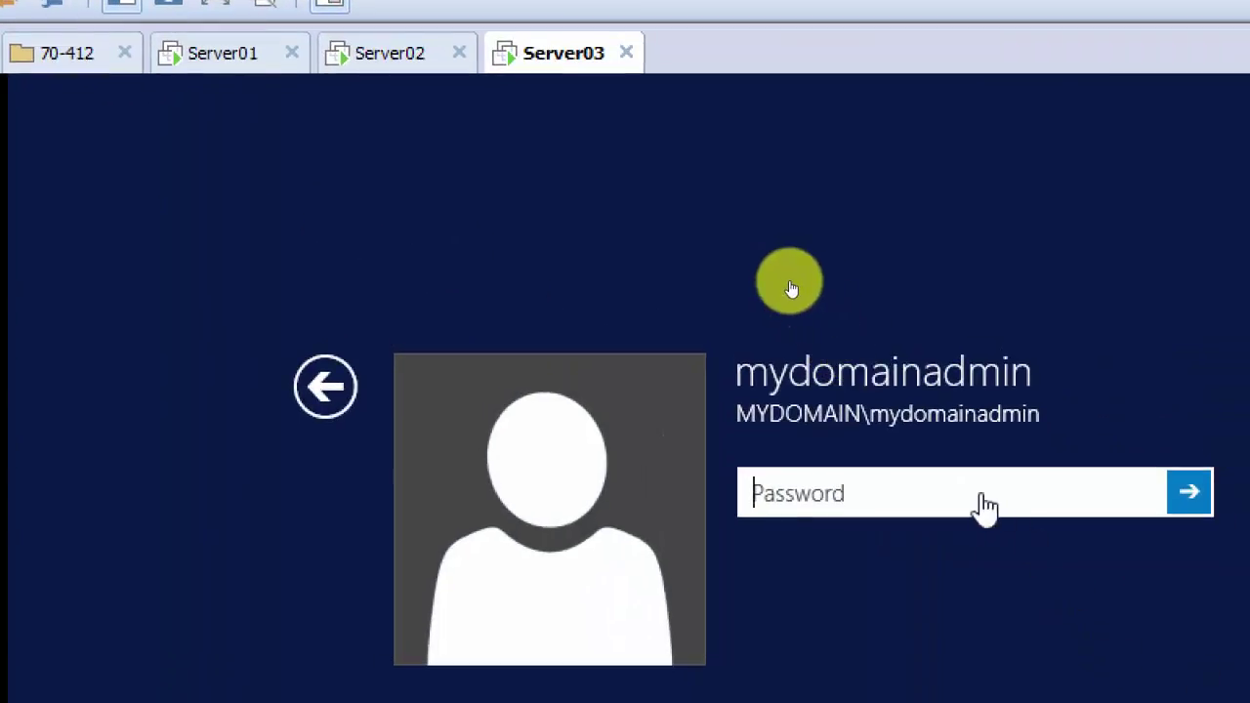
left_click(952, 492)
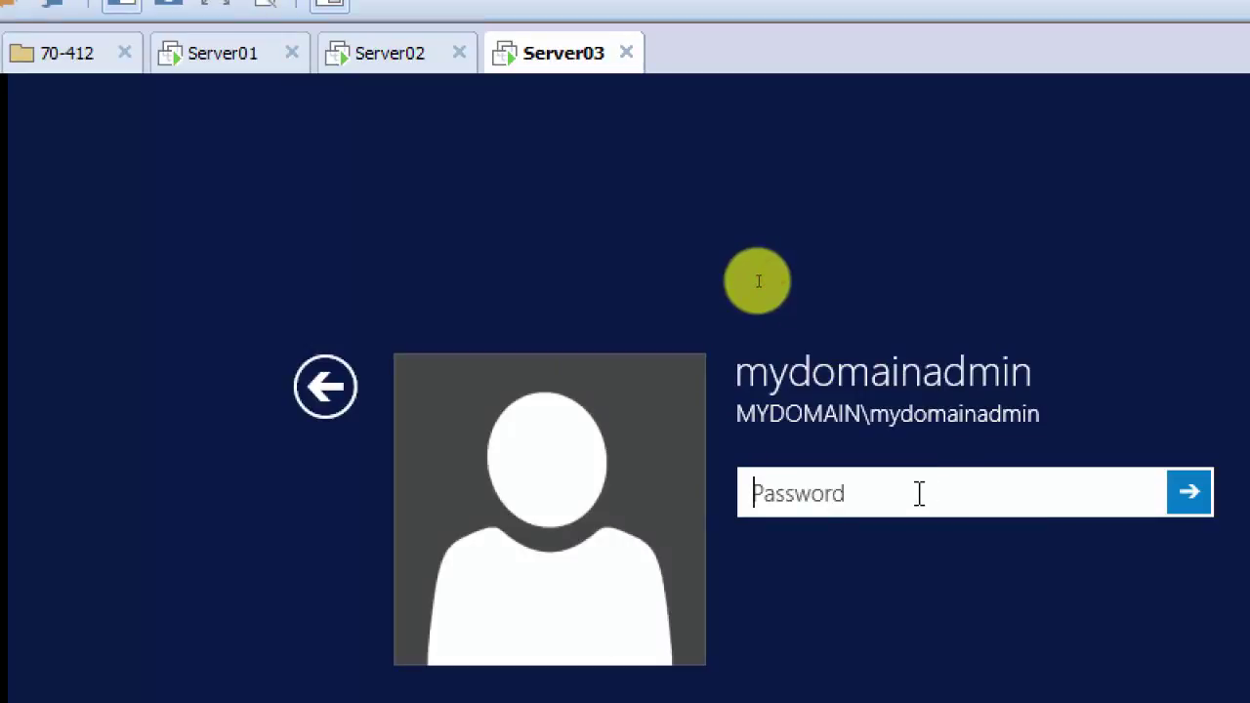
type("Pa$$w0rd1")
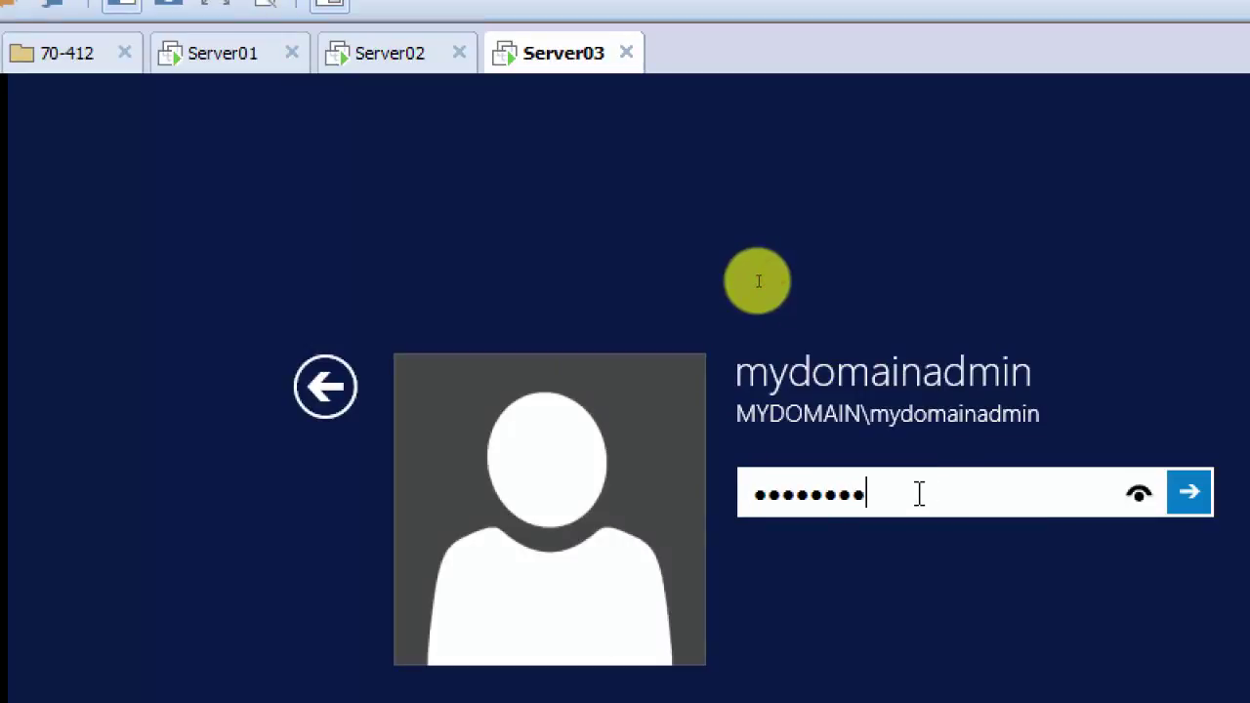
key("Return")
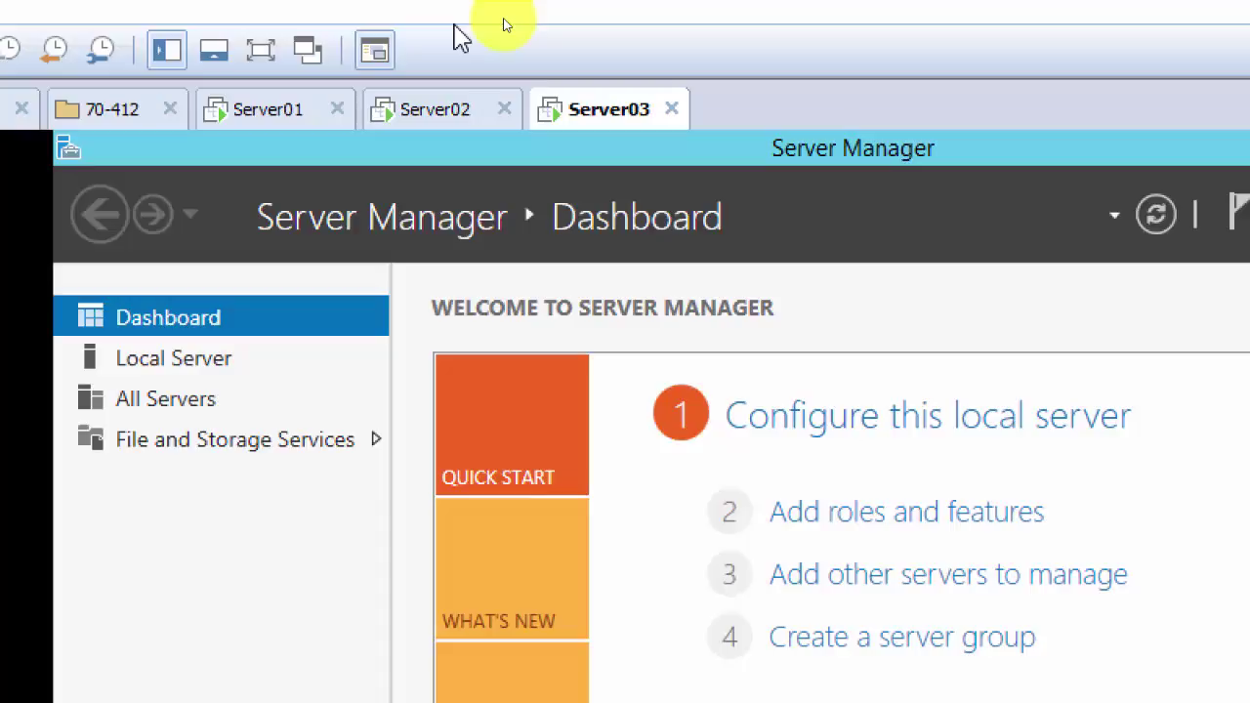
Step: Power off Server02 with Shut Down Guest from its tab's Power menu
left_click(421, 124)
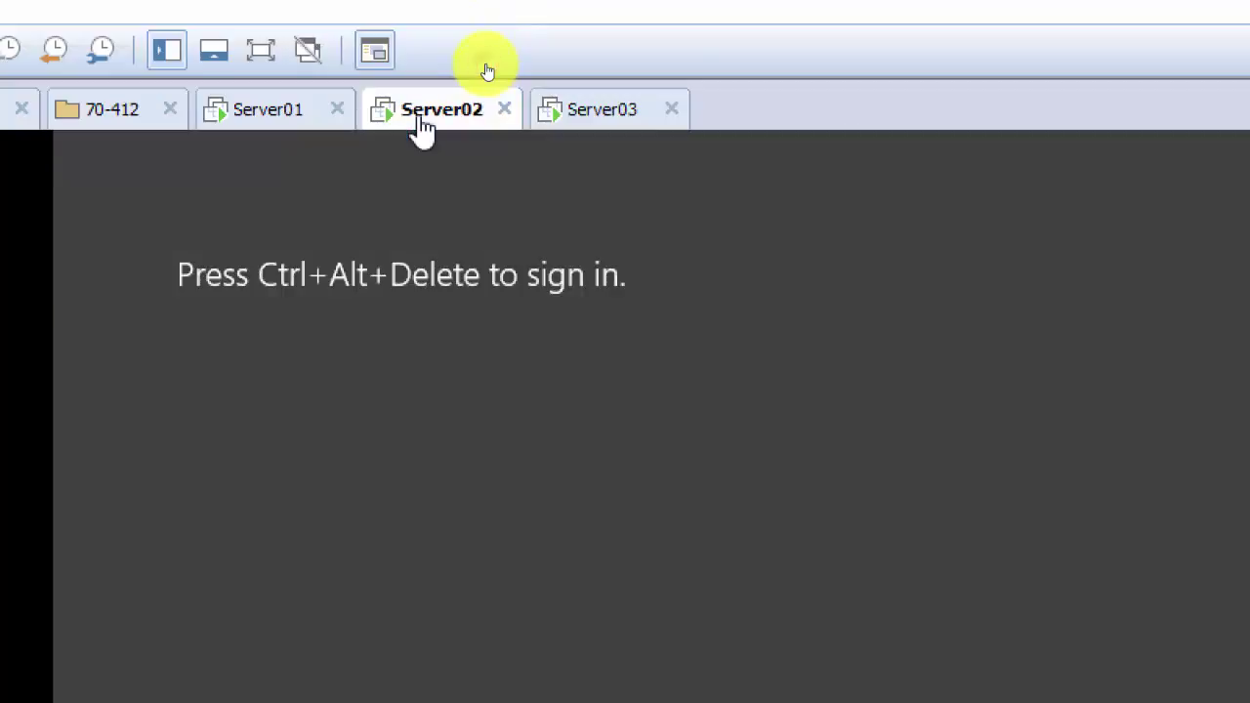
right_click(422, 124)
mouse_move(581, 195)
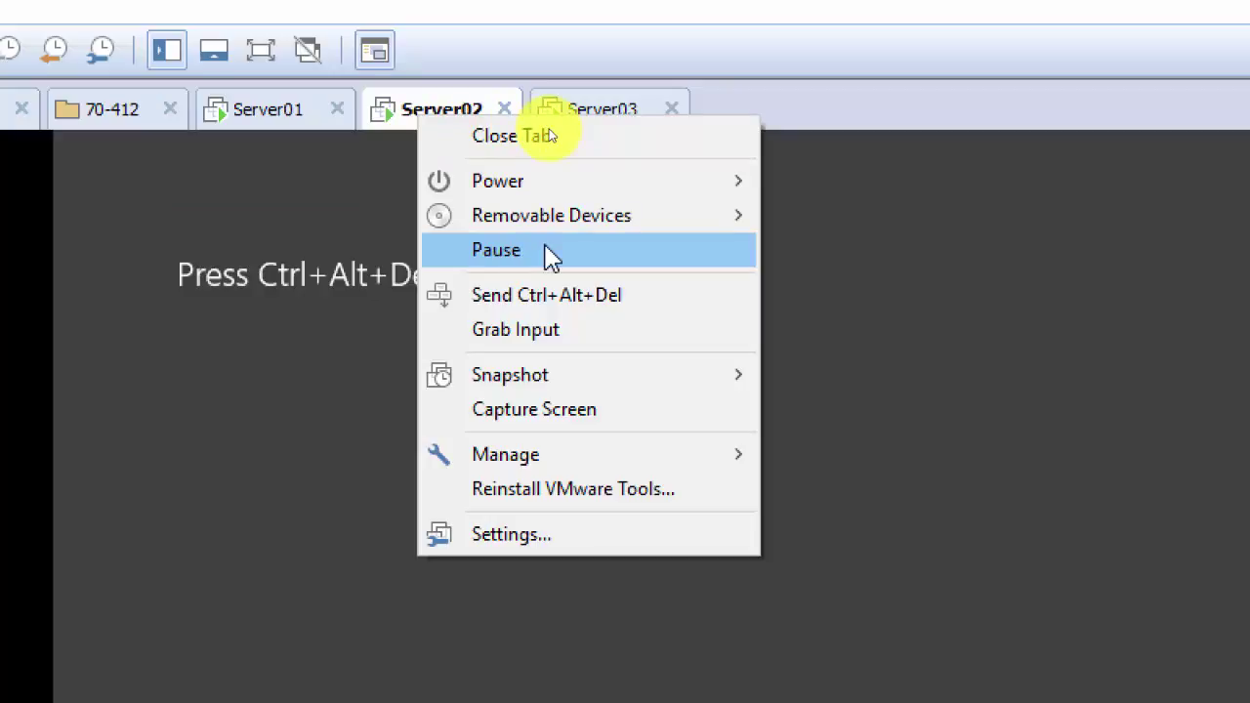
mouse_move(657, 195)
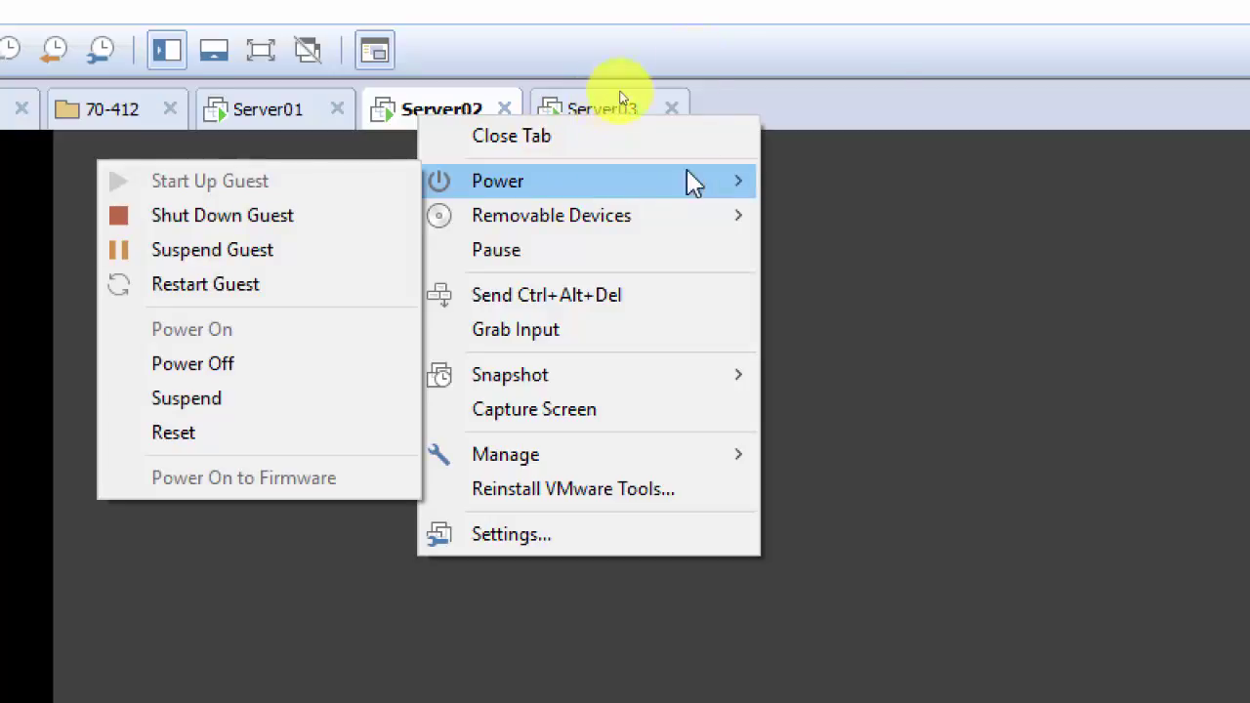
left_click(700, 14)
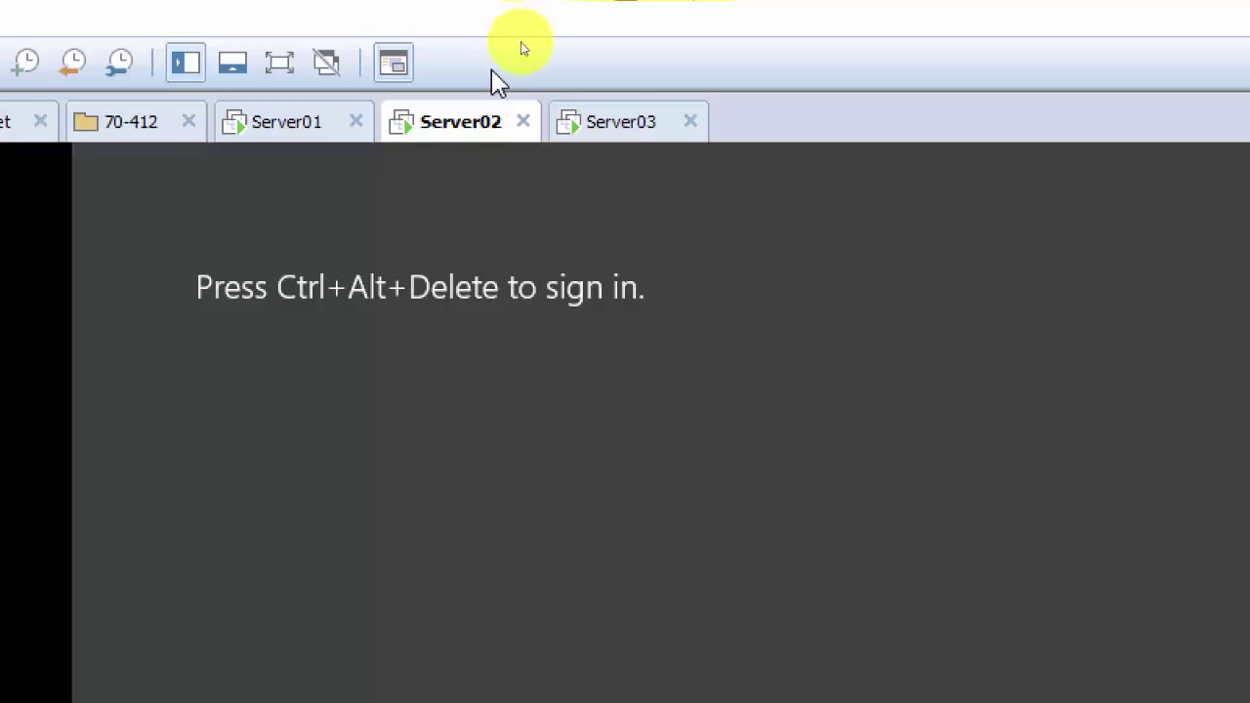
right_click(442, 141)
mouse_move(515, 201)
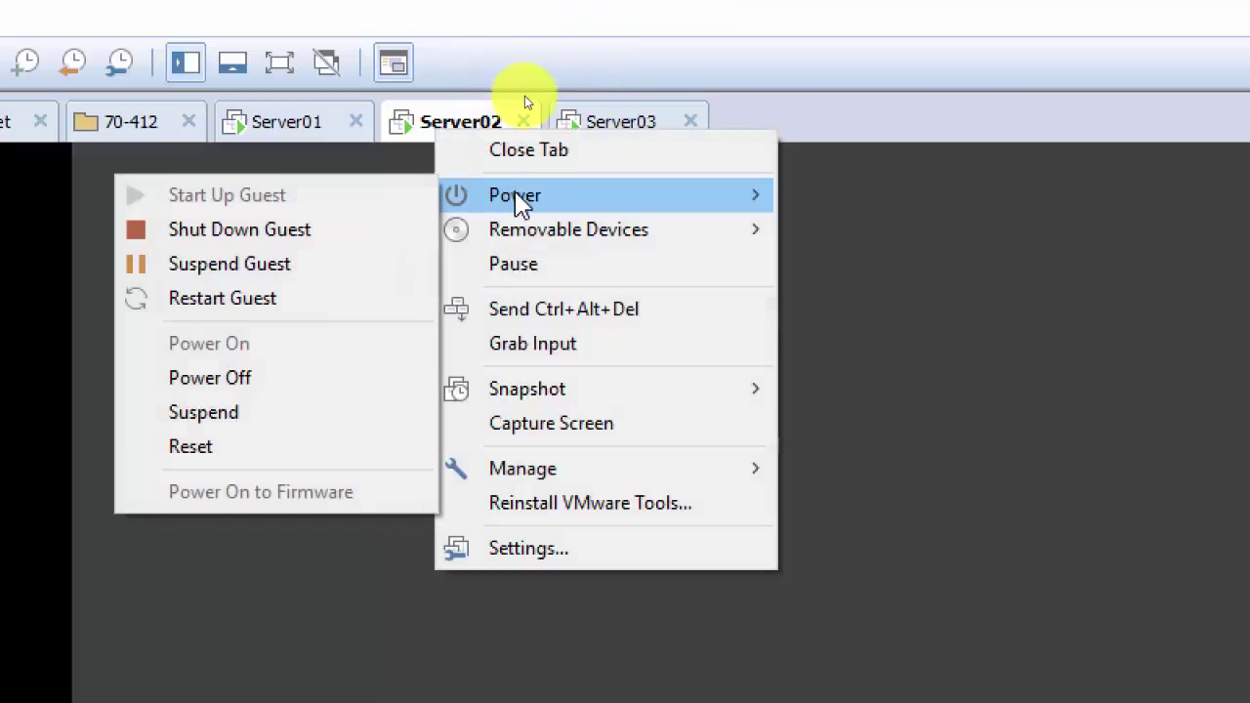
left_click(286, 235)
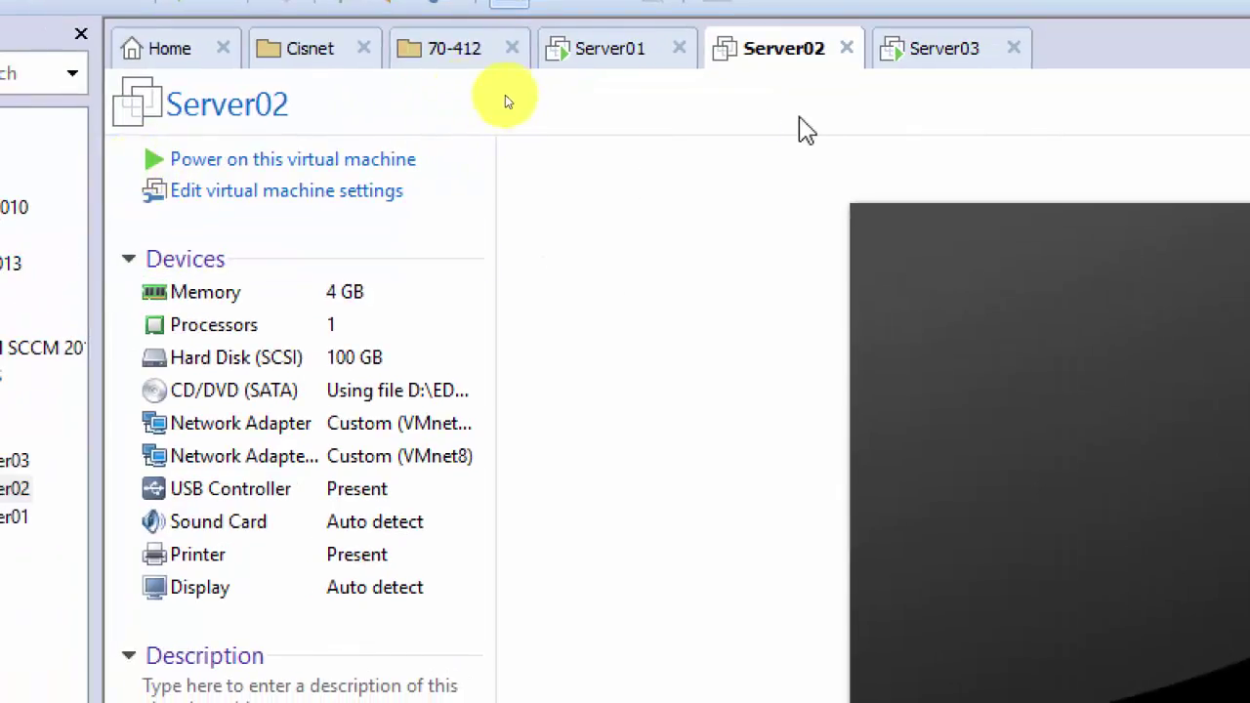
Step: Power on Server02 and return to Server03's Server Manager dashboard
left_click(311, 168)
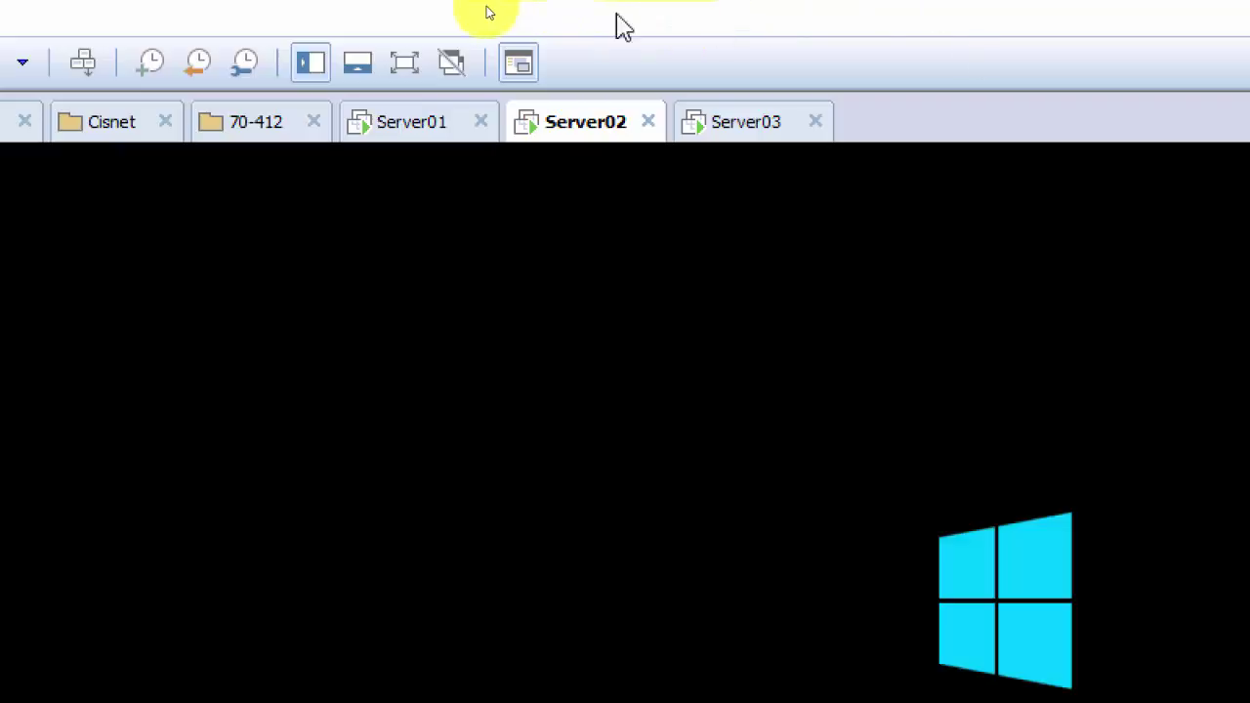
left_click(753, 127)
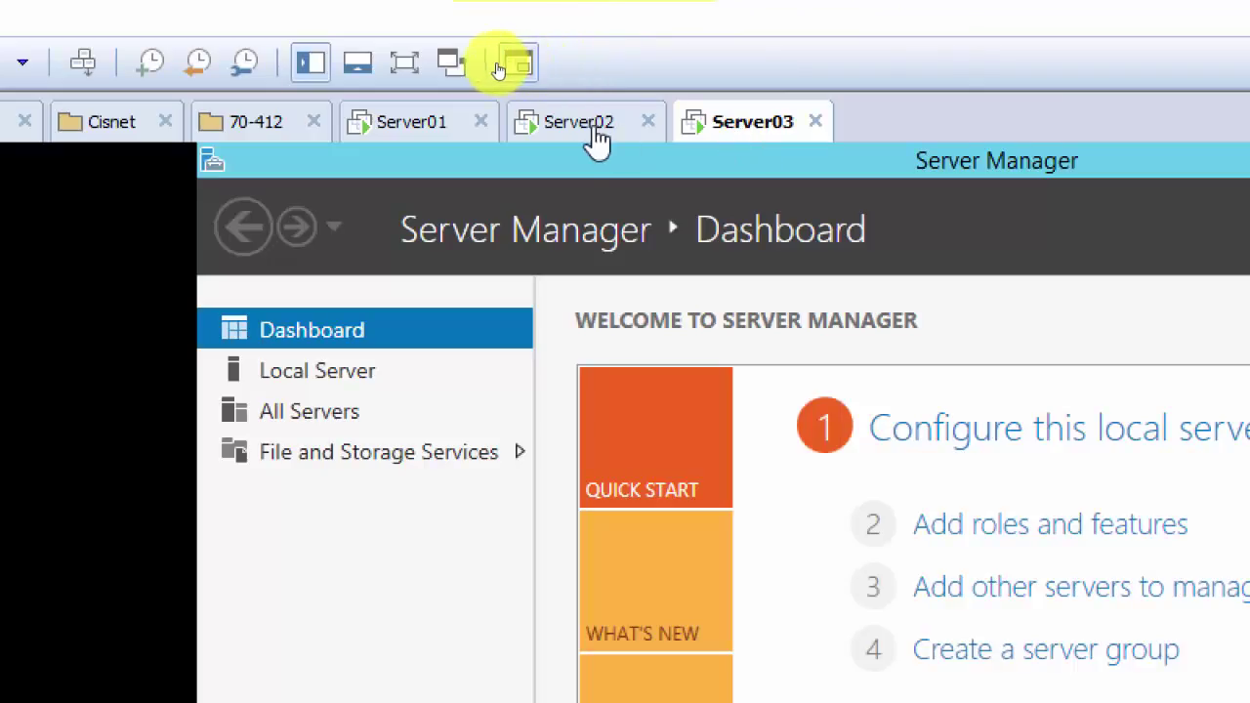
left_click(578, 142)
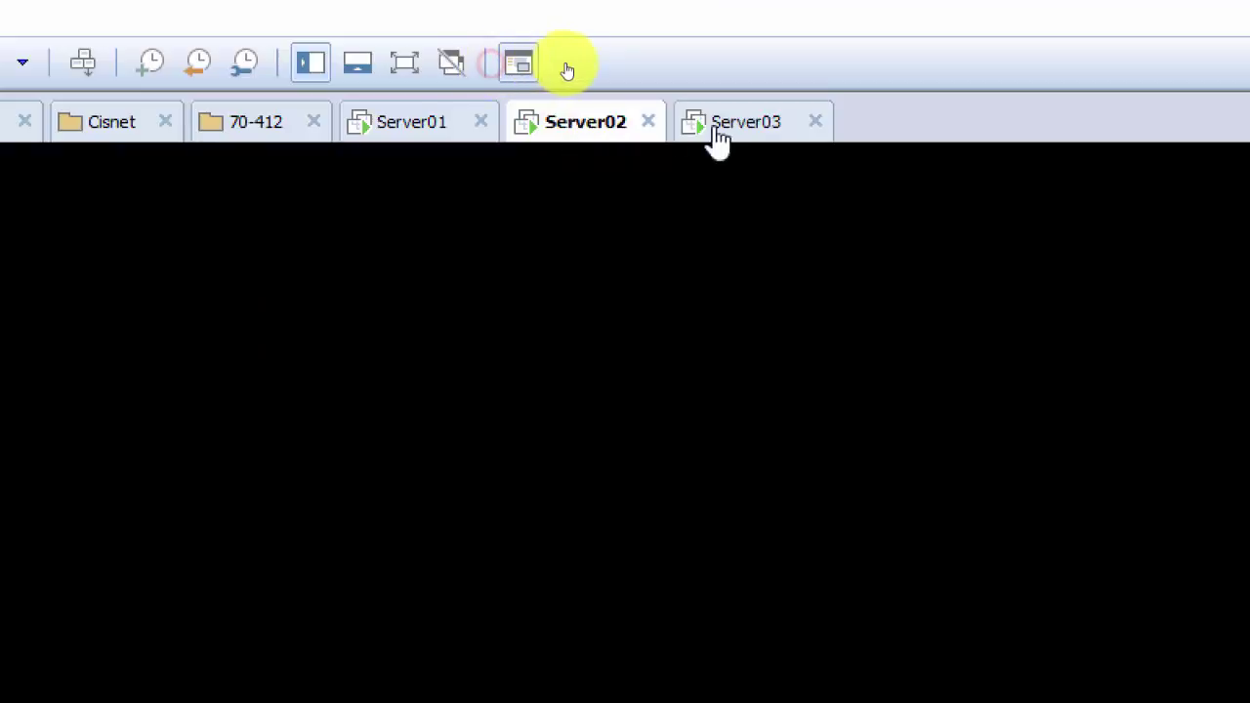
left_click(748, 137)
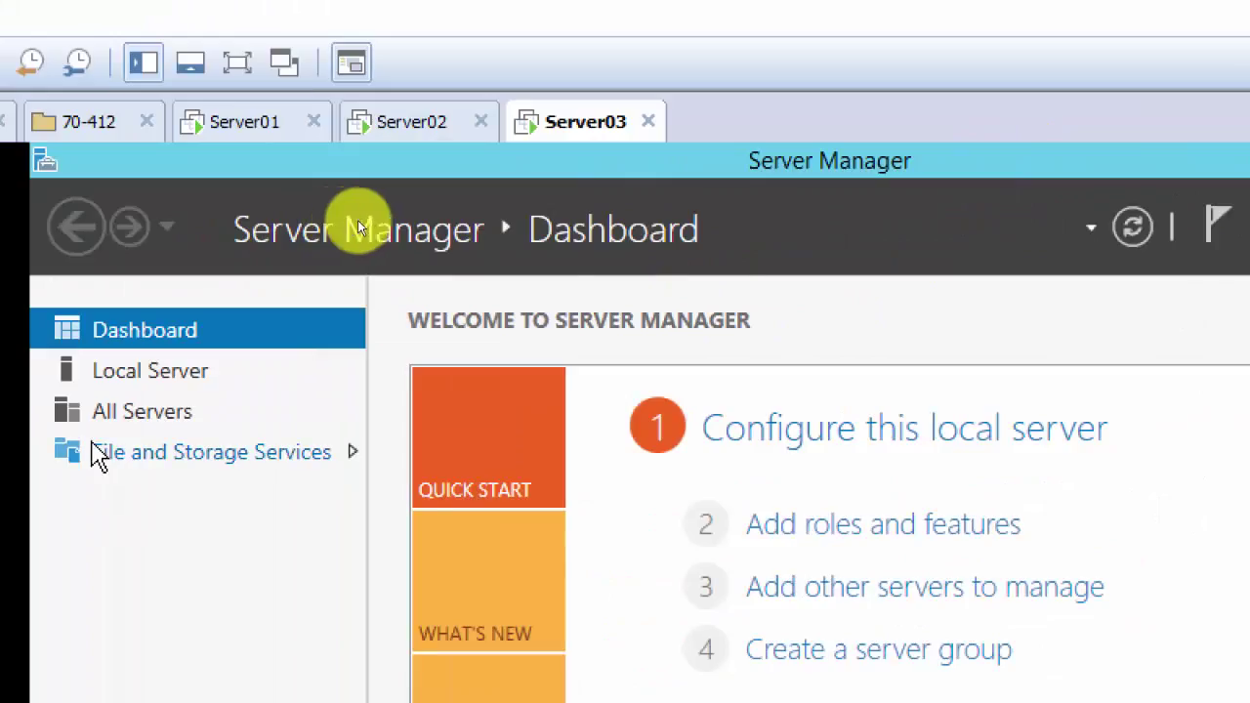
Step: Launch Add Roles and Features on Server03 and advance, targeting Server03.mydomain.local, to Server Roles
left_click(884, 535)
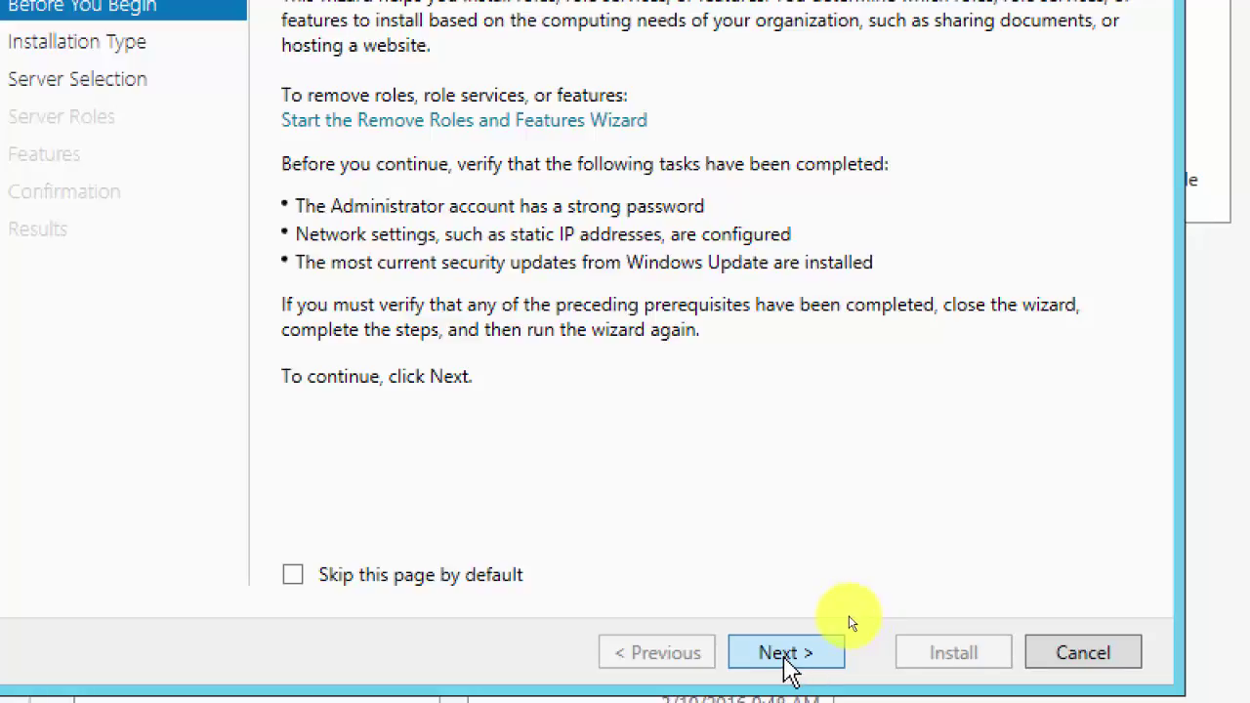
left_click(787, 655)
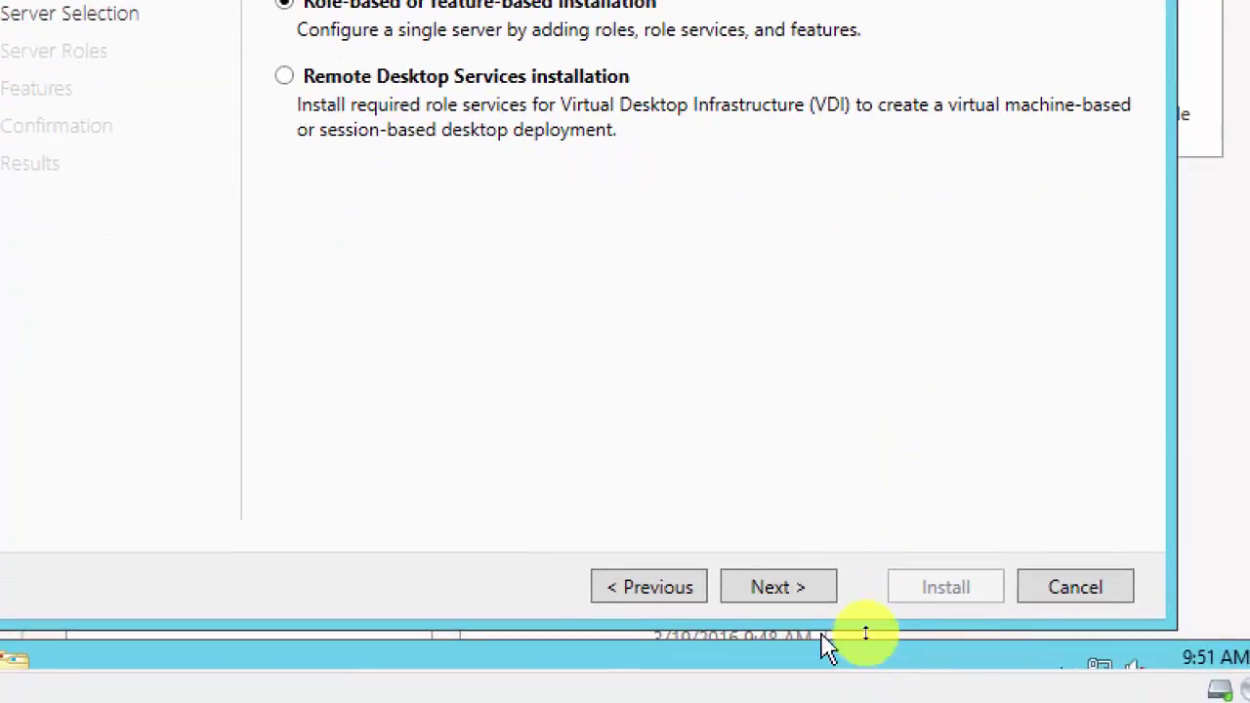
left_click(791, 615)
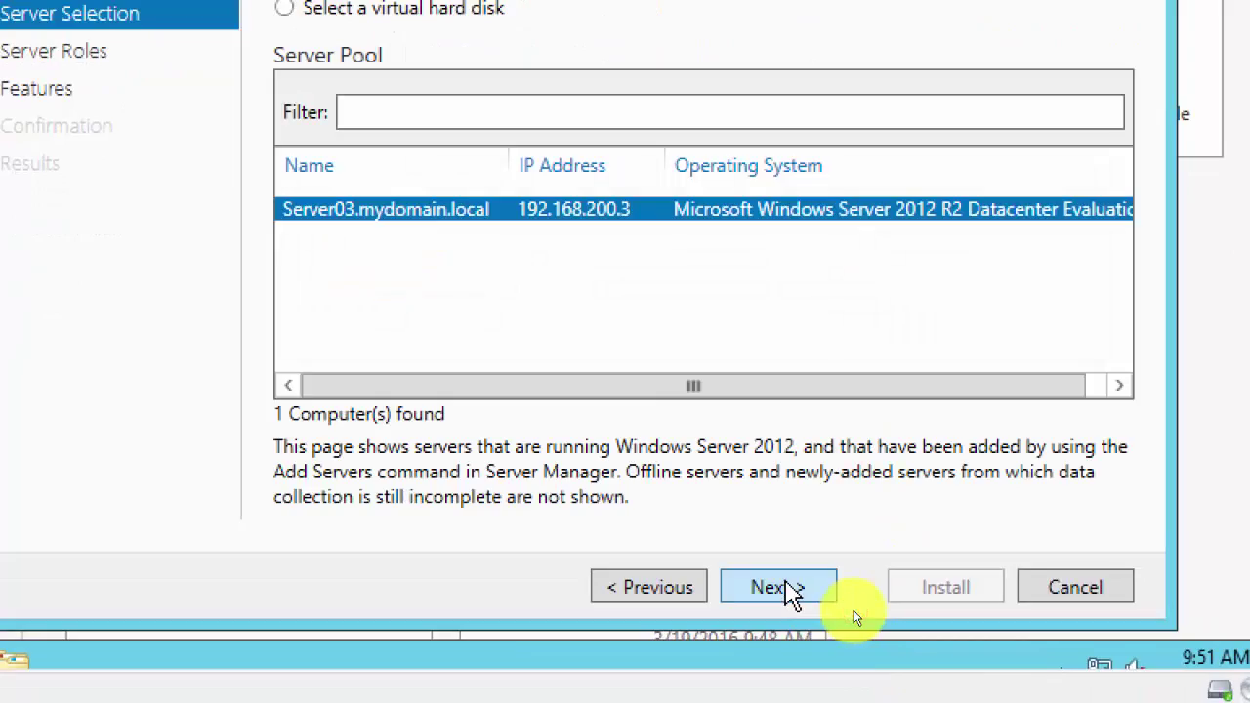
left_click(778, 587)
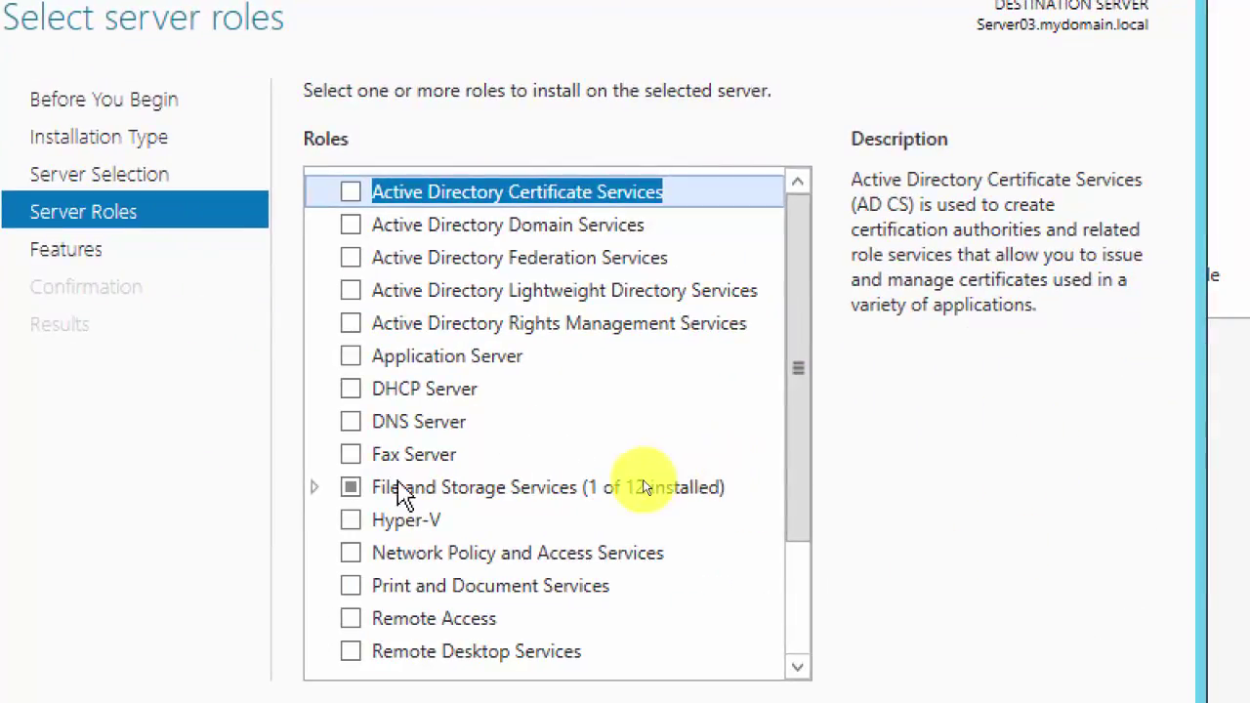
Step: Check Hyper-V with its management tools and advance past Features to Virtual Switches
left_click(351, 521)
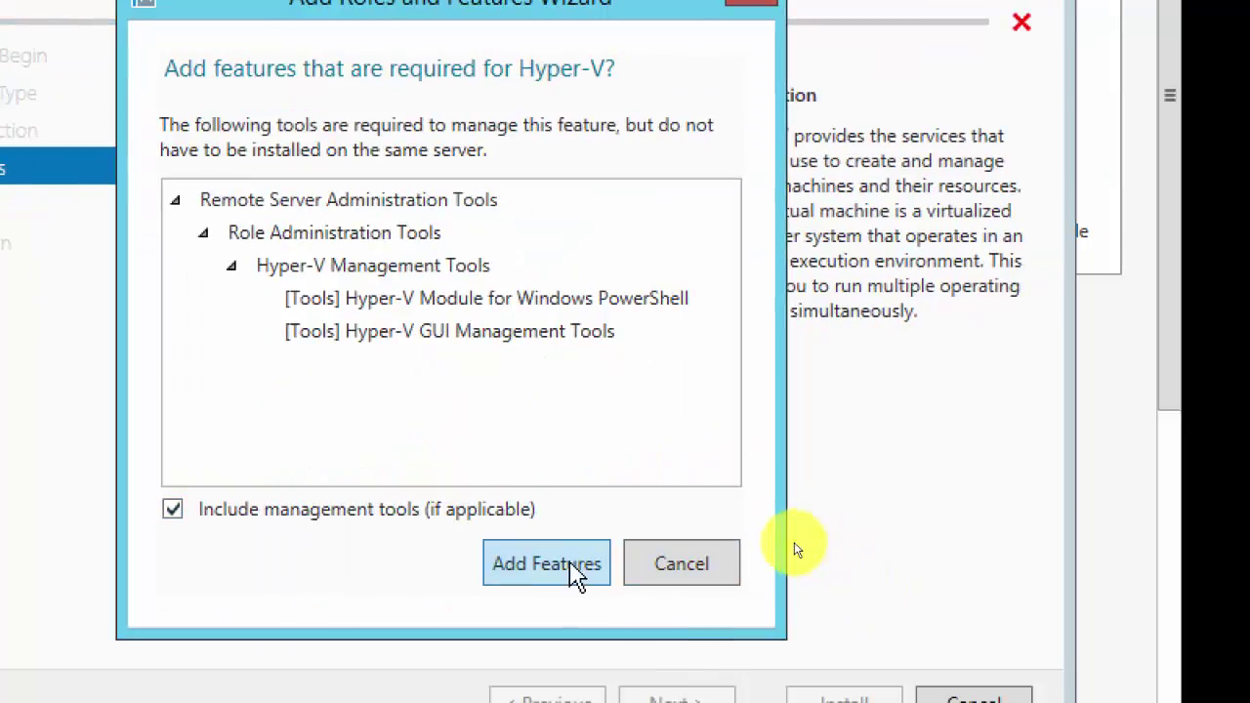
left_click(551, 574)
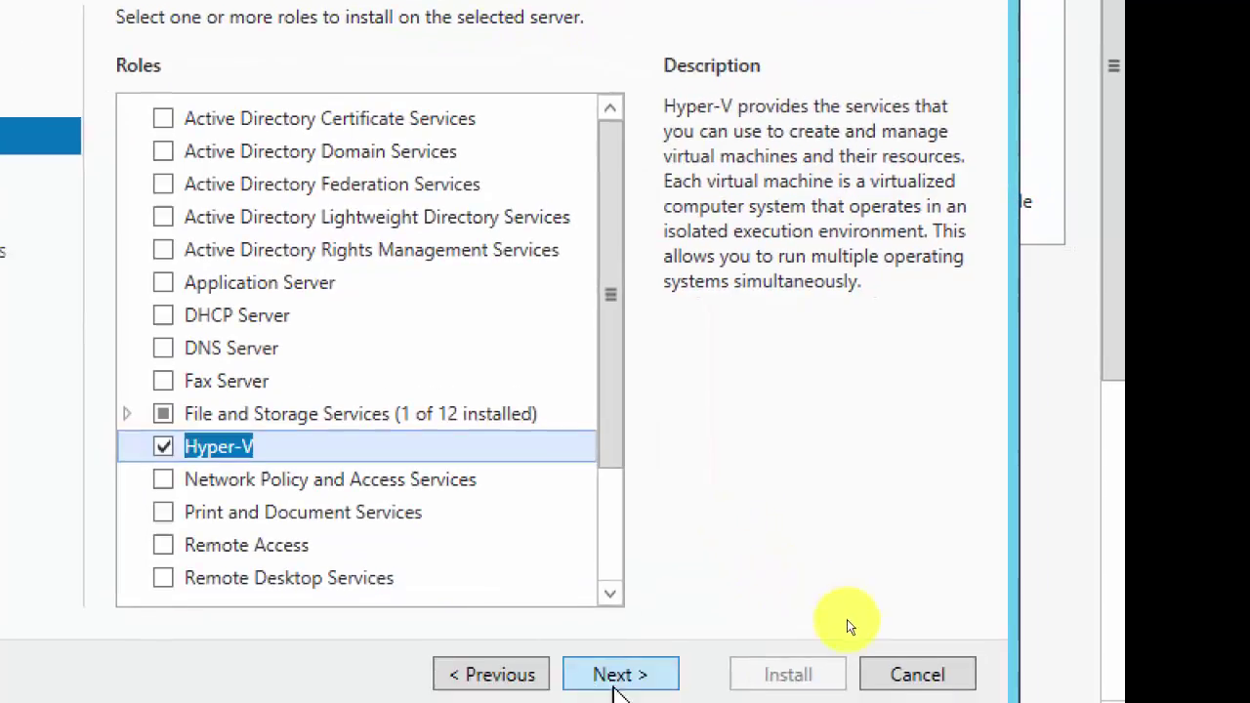
left_click(635, 683)
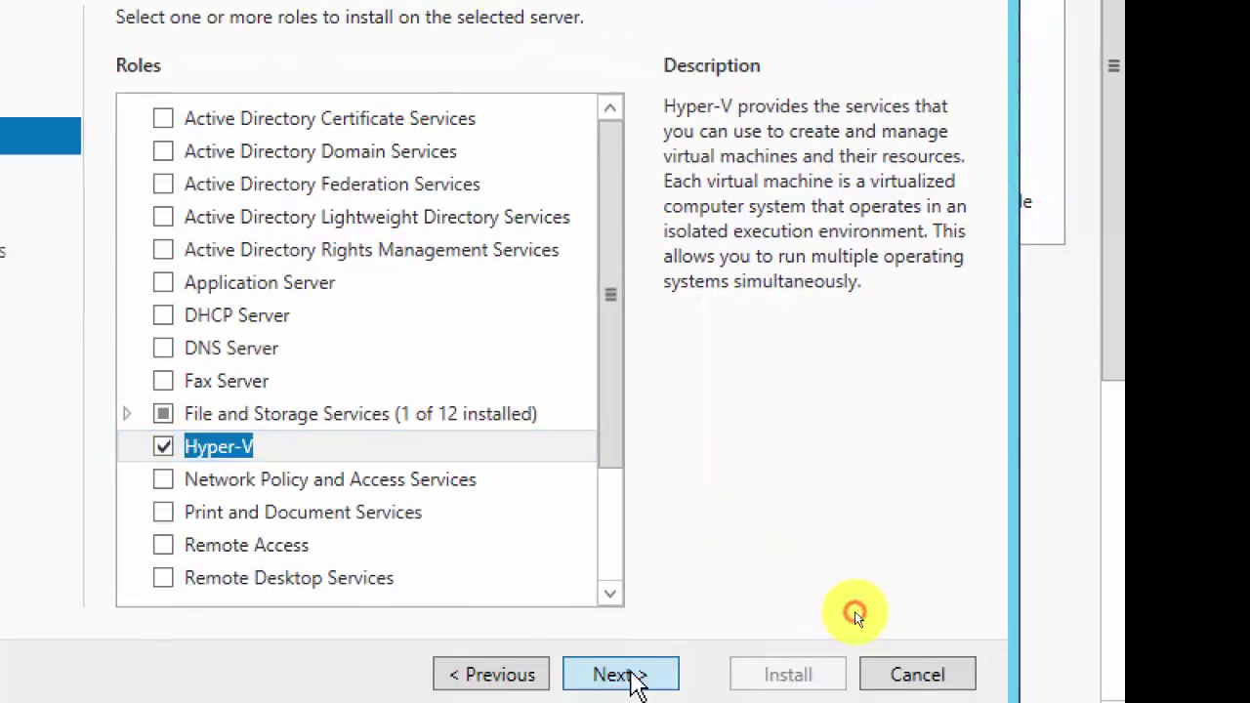
left_click(631, 673)
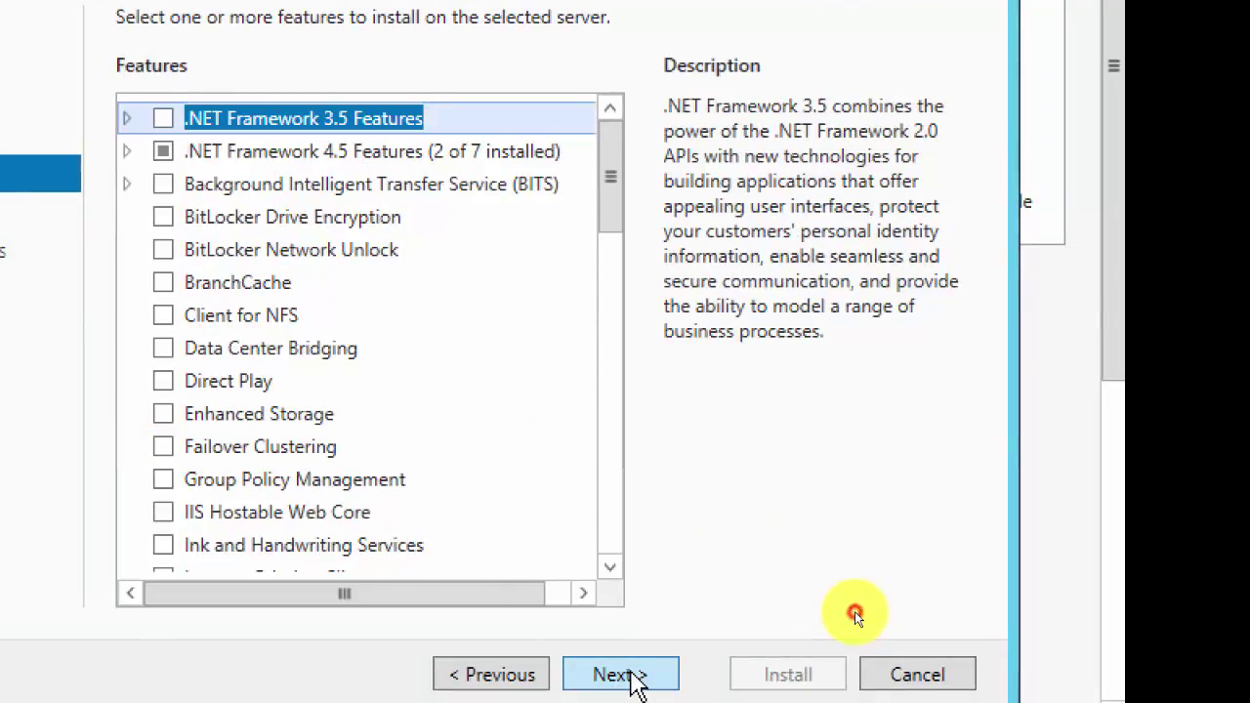
left_click(631, 674)
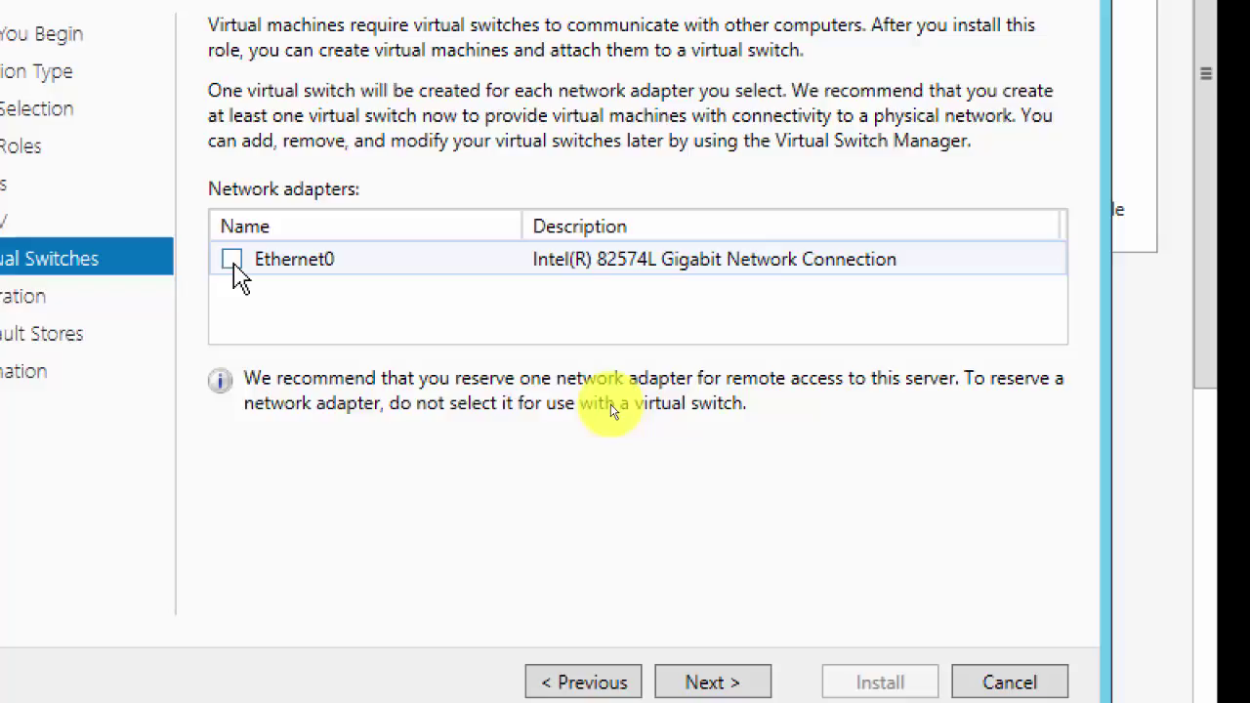
Step: Select Ethernet0 for a virtual switch and choose Kerberos for live-migration authentication
left_click(232, 260)
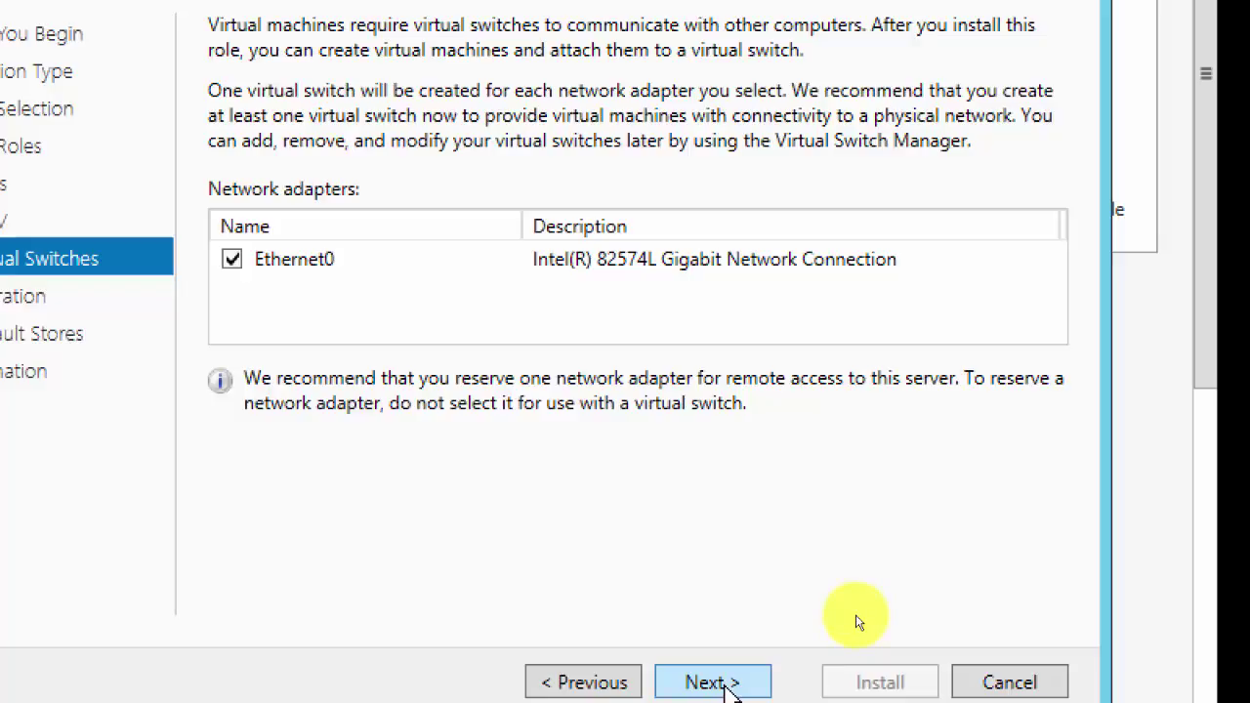
left_click(726, 684)
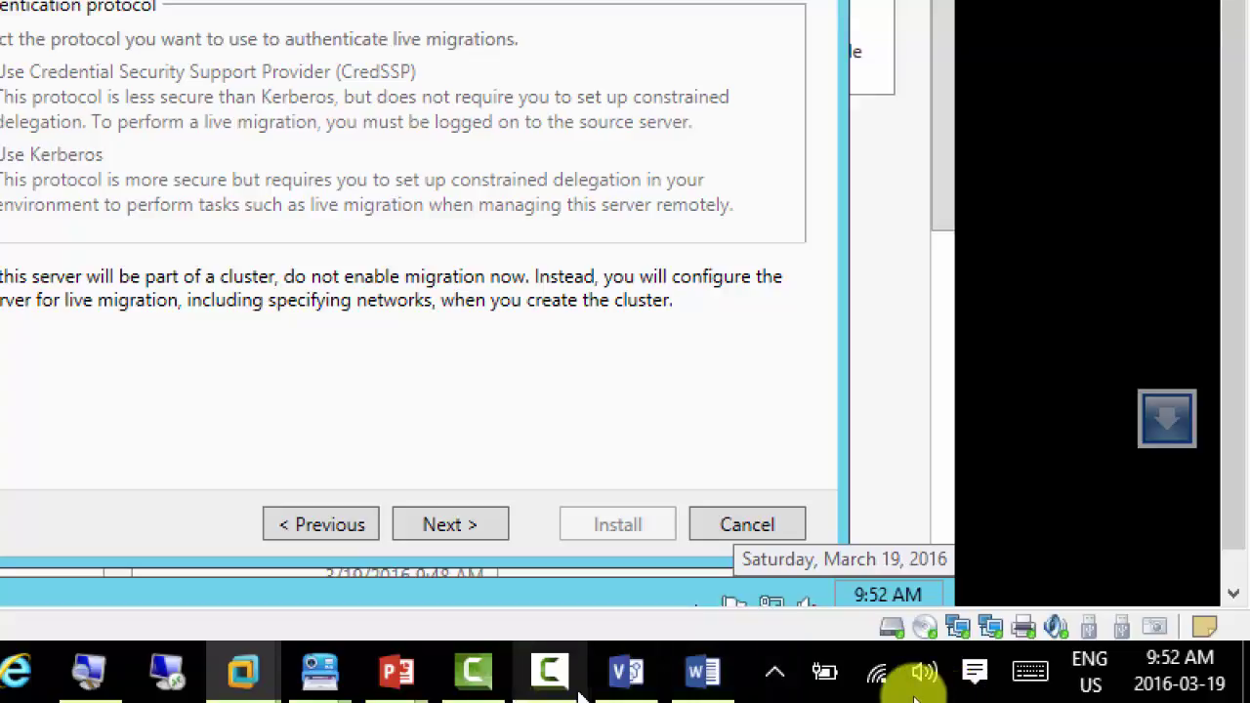
left_click(549, 674)
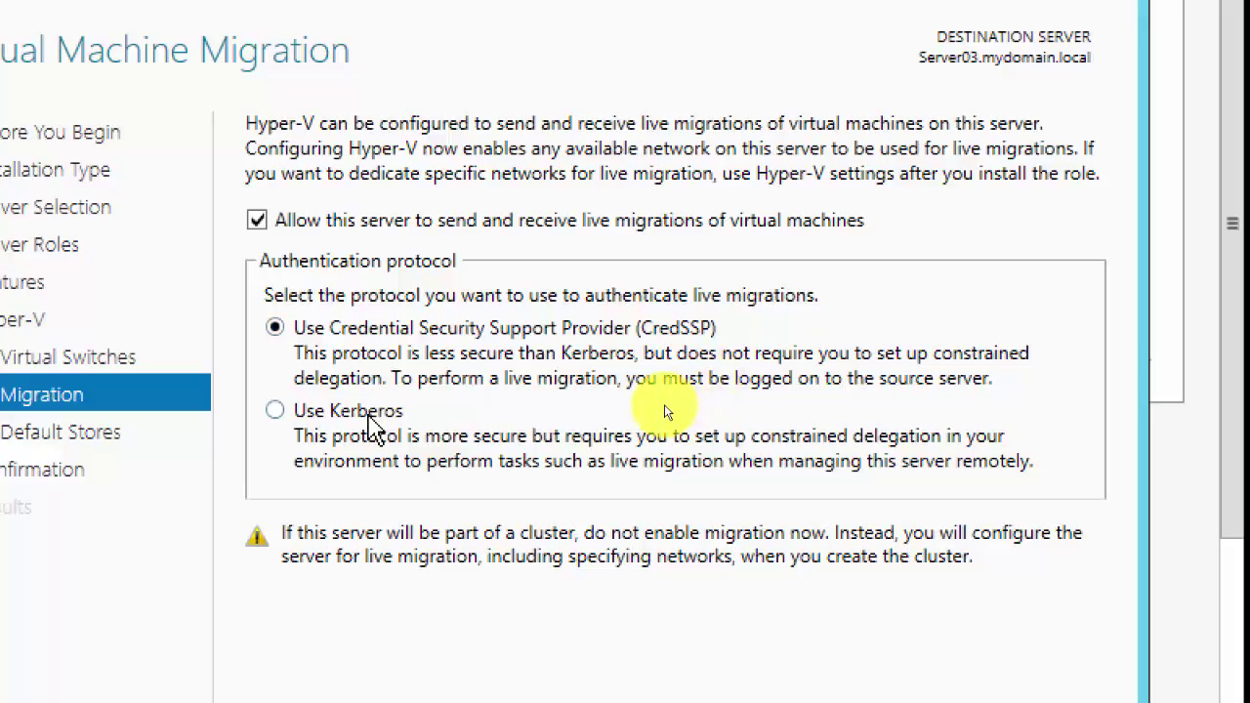
left_click(276, 412)
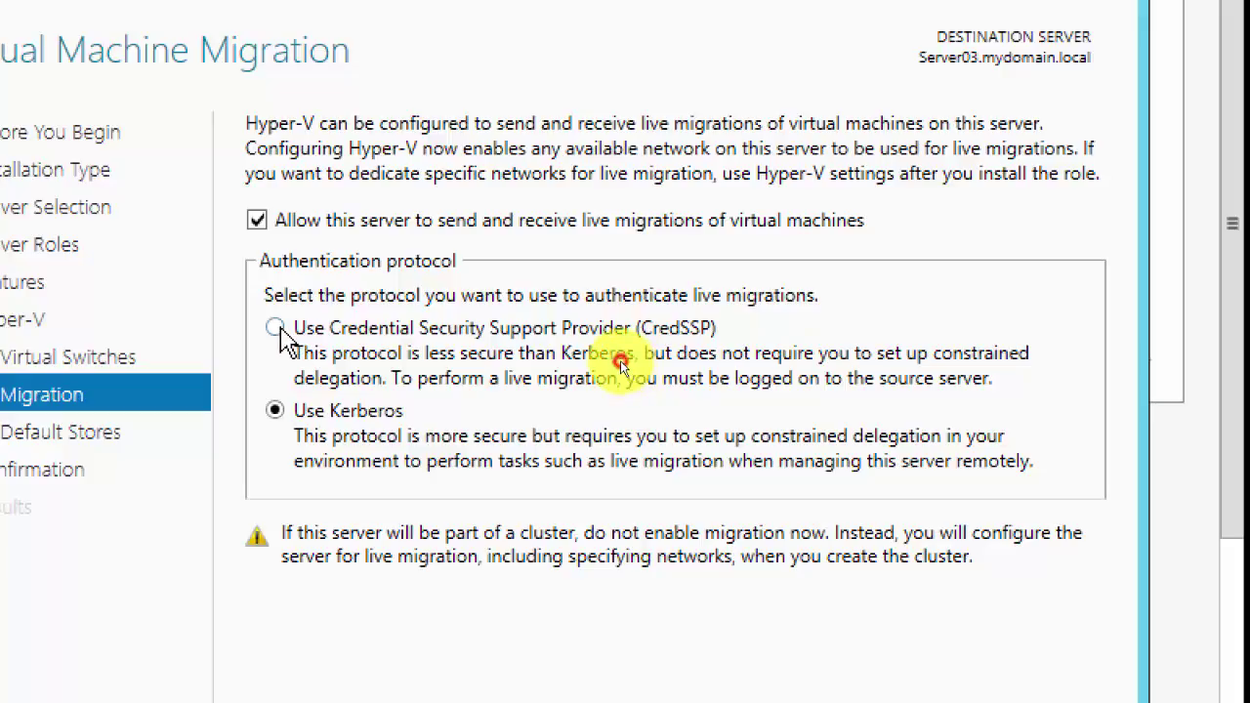
Step: Switch authentication to CredSSP and back to Kerberos, then return to the Virtual Switches page
left_click(276, 329)
left_click(276, 411)
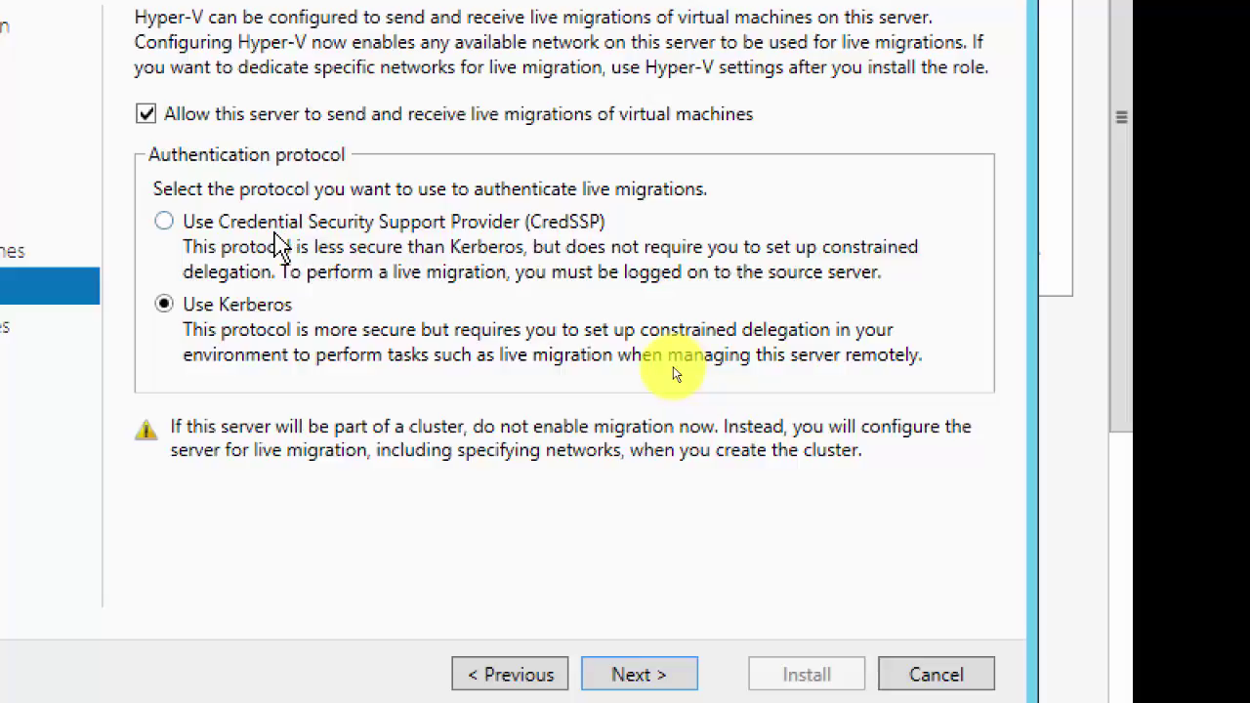
left_click(677, 368)
left_click(629, 405)
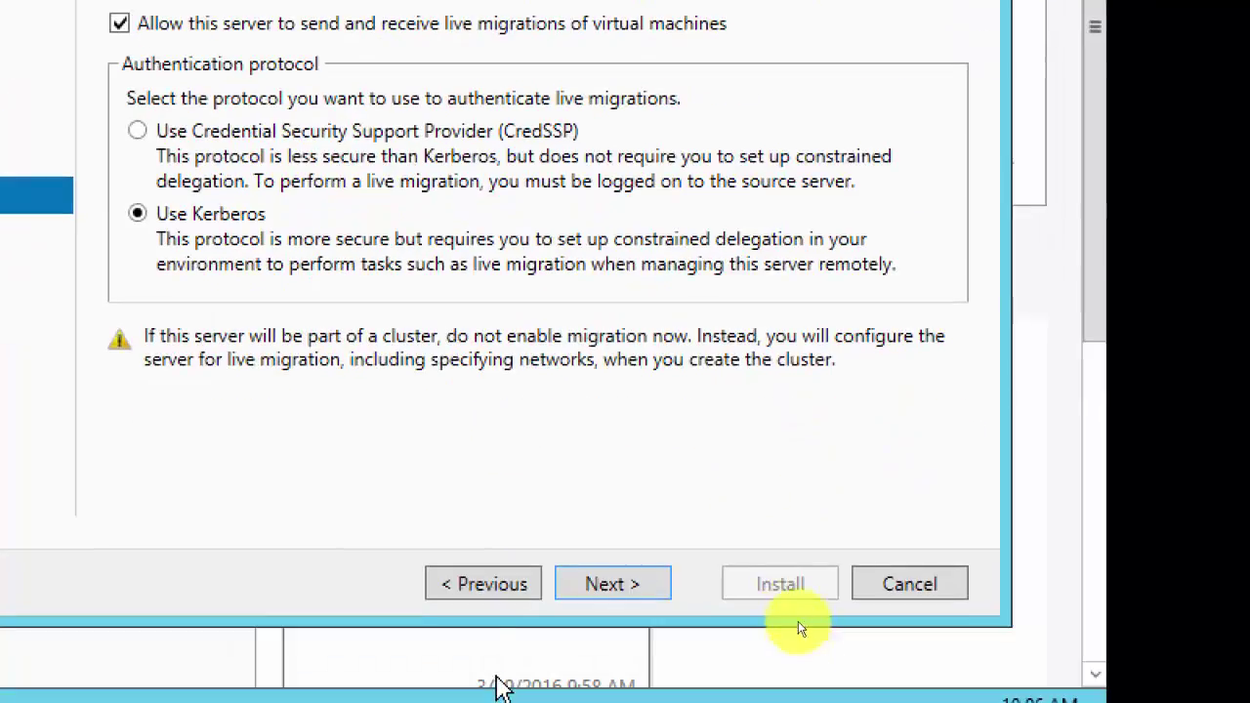
left_click(474, 588)
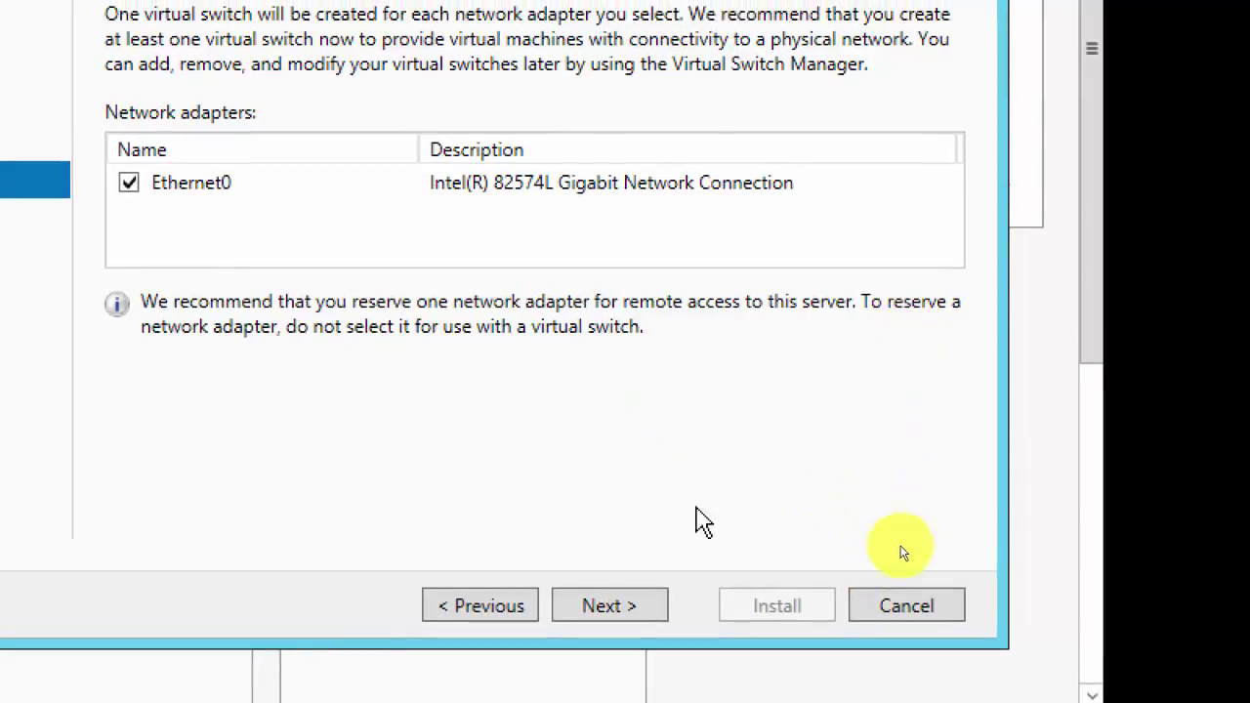
Step: Advance past live migration settings to Default Stores, leaving both default storage paths unchanged
left_click(611, 616)
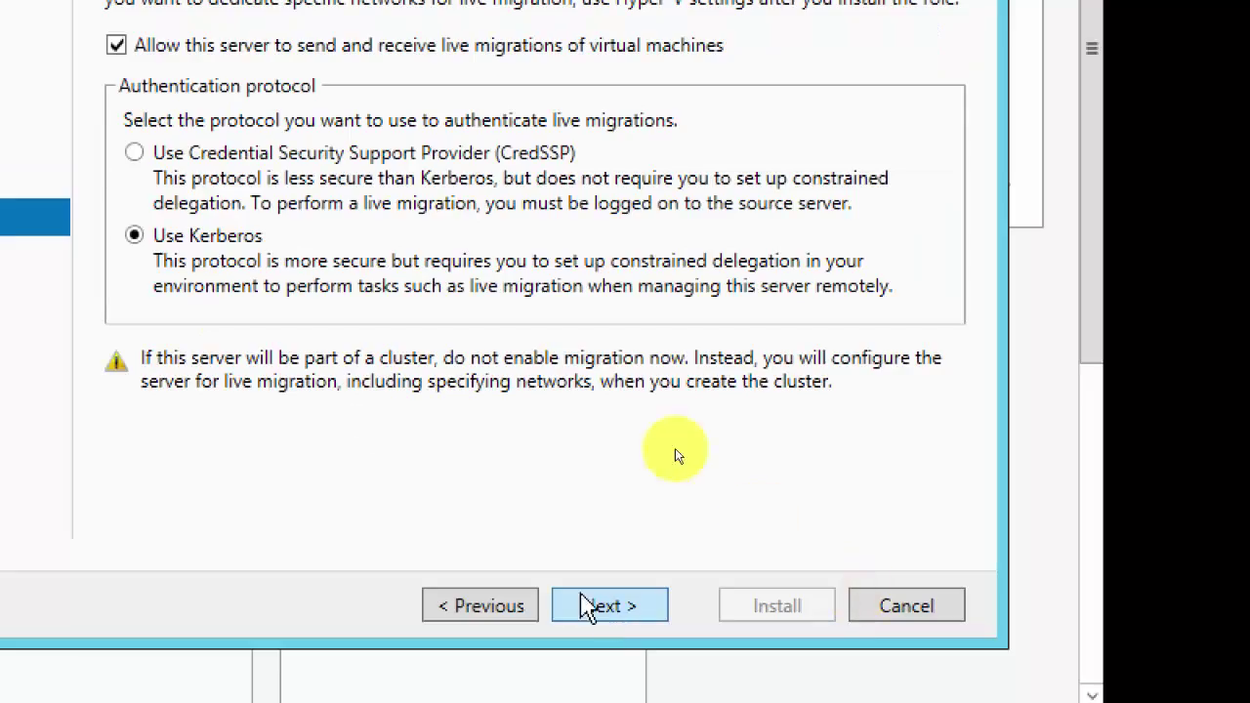
left_click(621, 620)
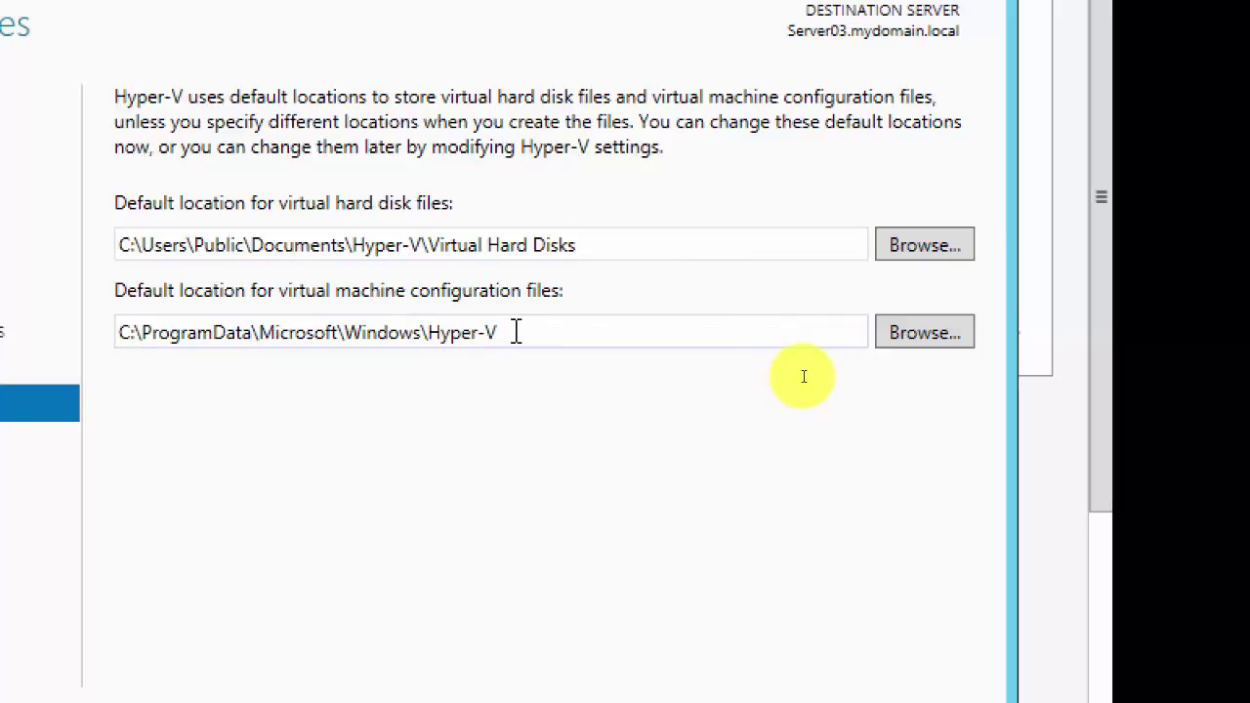
left_click(518, 332)
left_click(610, 251)
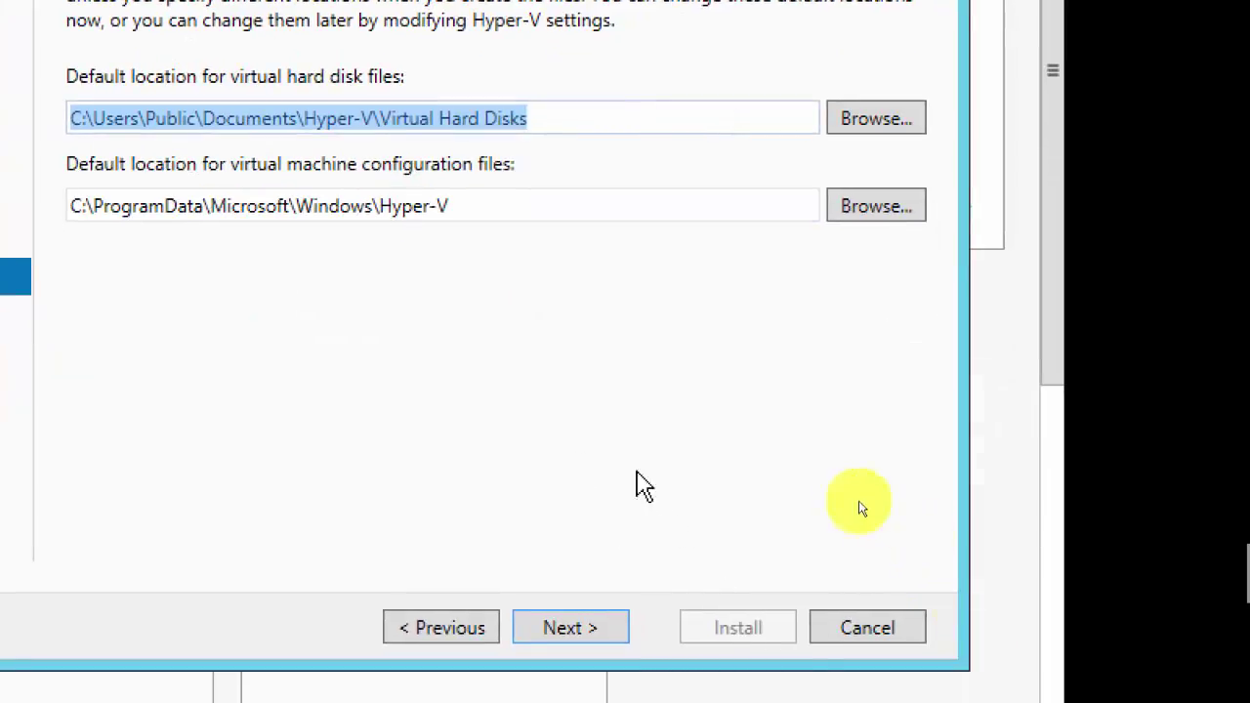
left_click(547, 118)
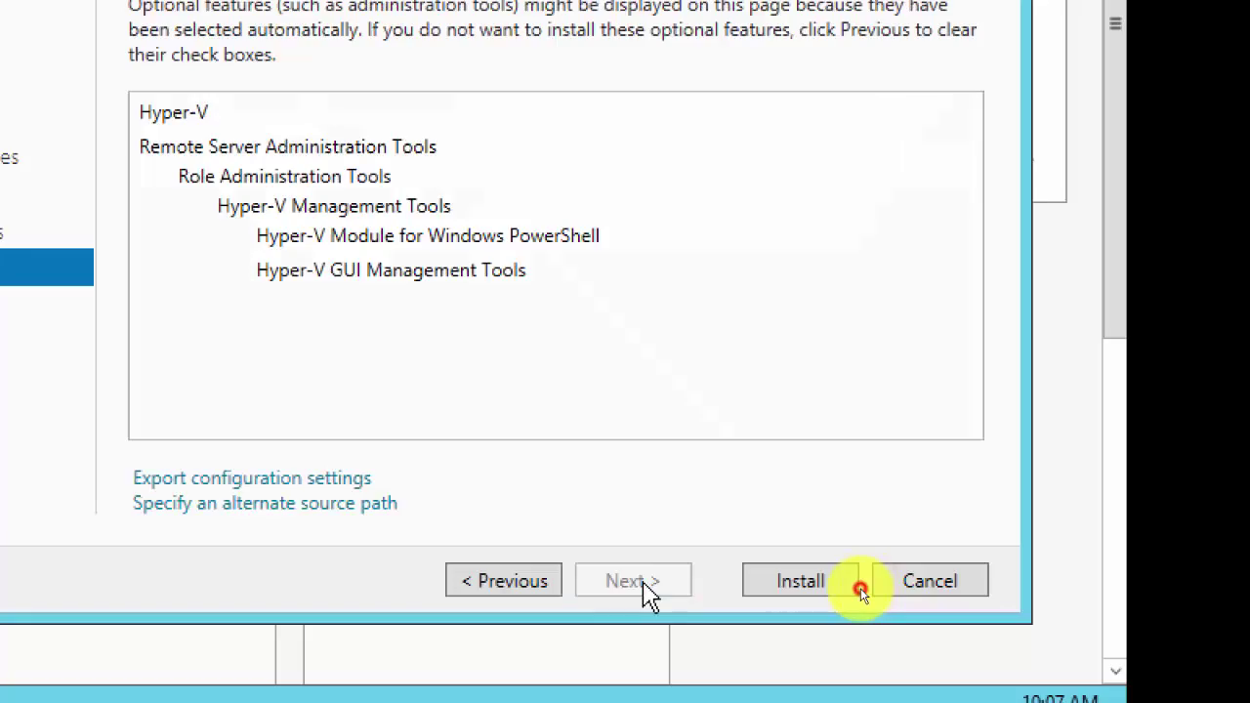
Step: Allow Server03 to restart automatically and start the Hyper-V installation
left_click(660, 583)
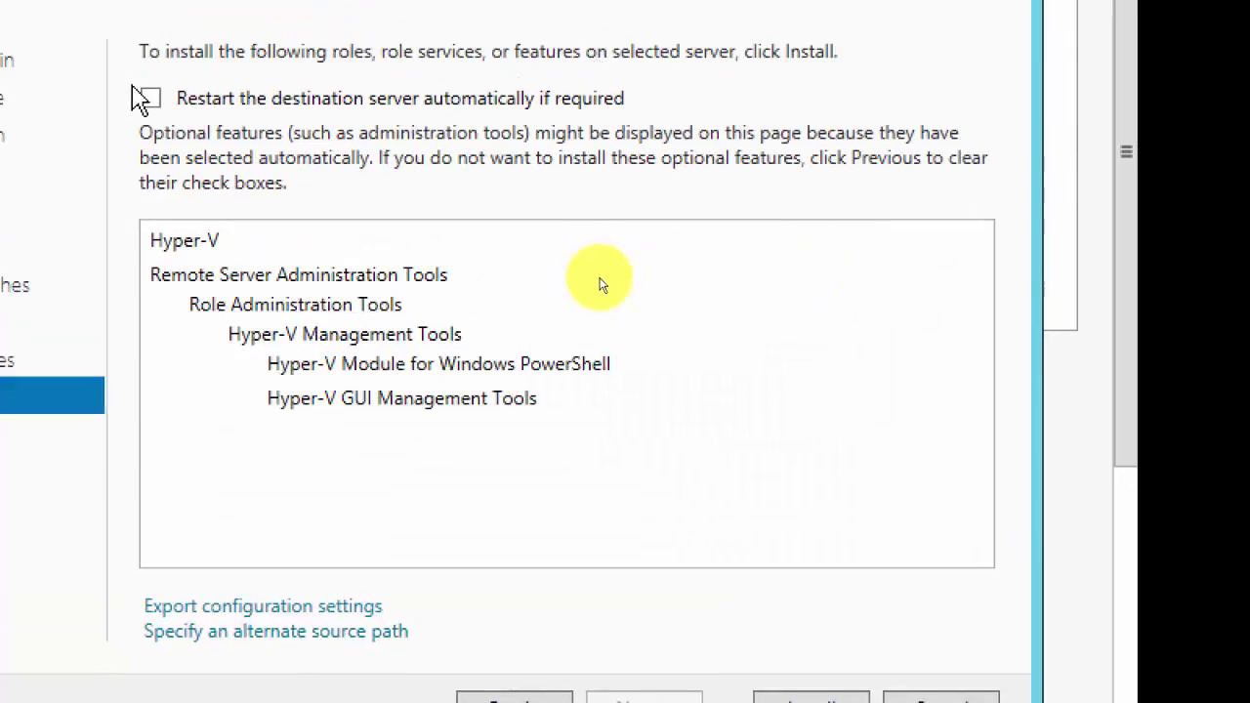
left_click(150, 99)
left_click(455, 381)
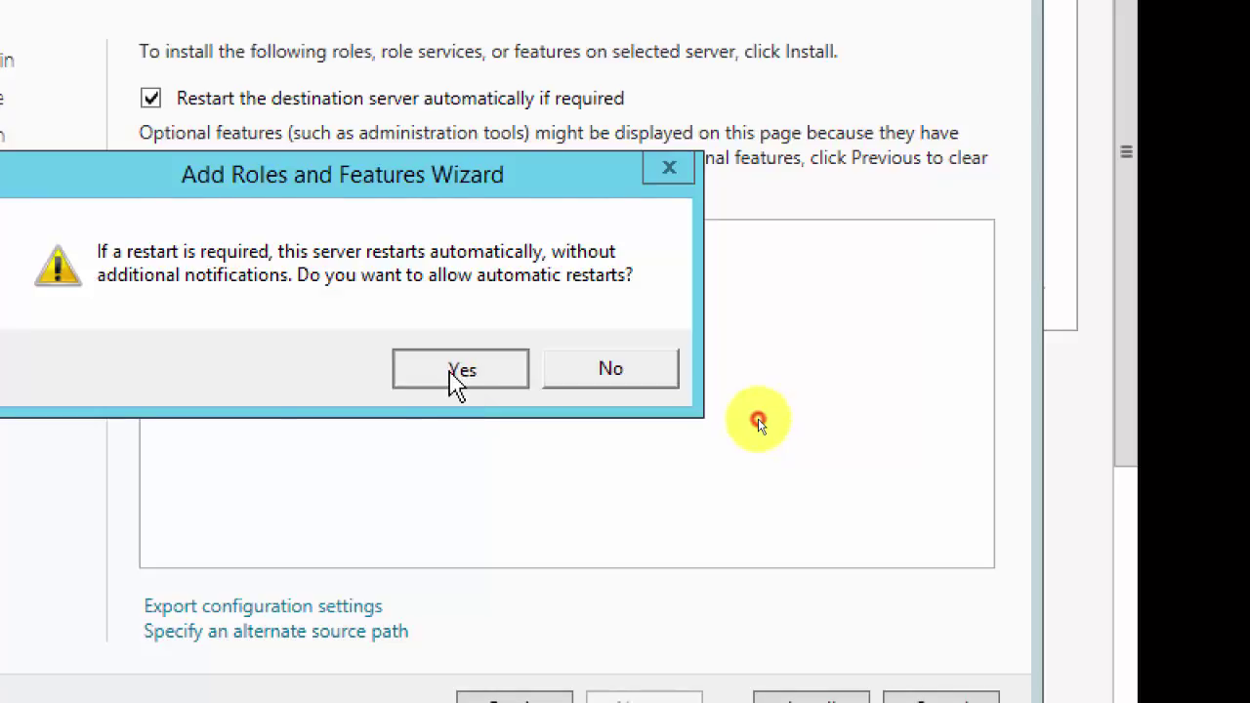
left_click(727, 644)
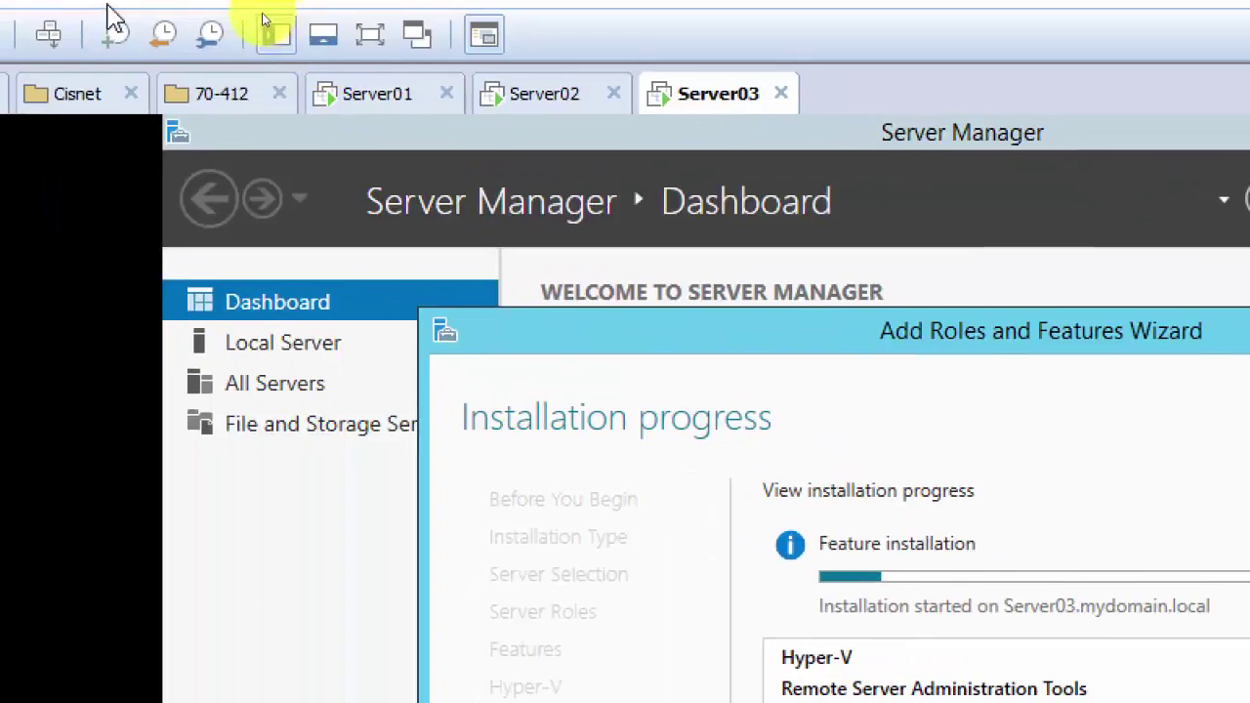
Step: Switch to Server02 and sign in with Ctrl+Alt+Del and the account password
left_click(554, 100)
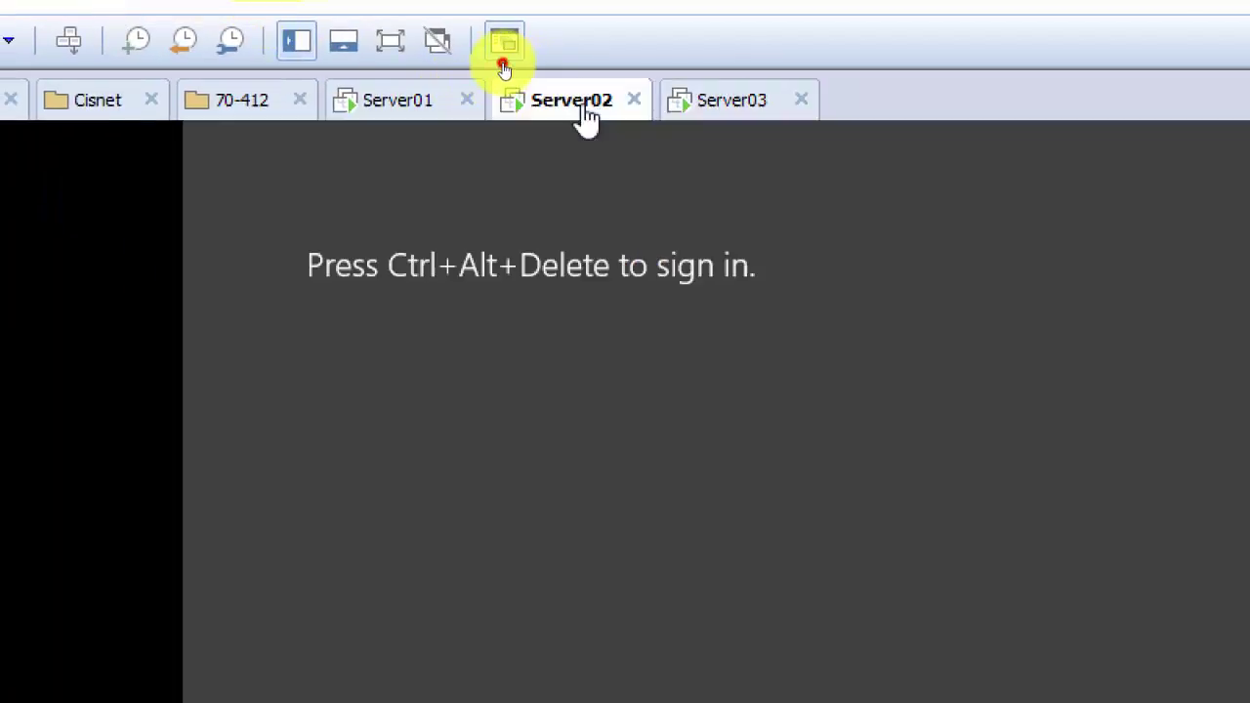
left_click(70, 44)
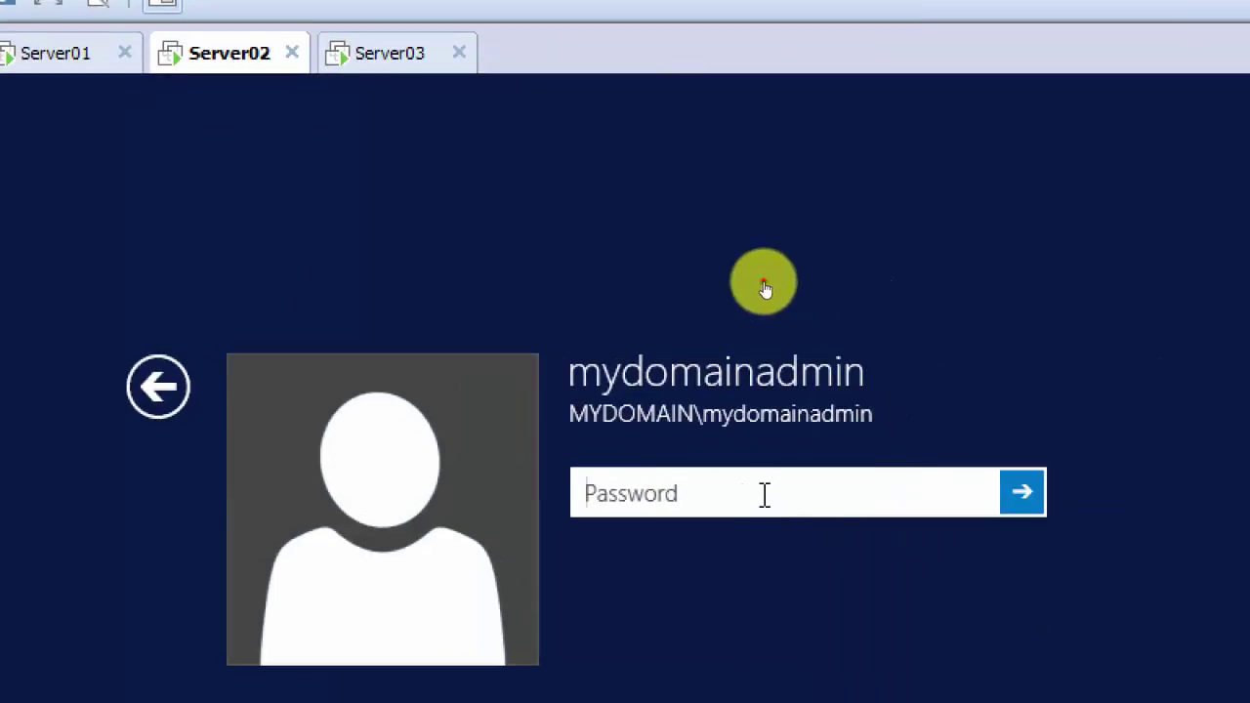
left_click(1108, 540)
type("•••••••")
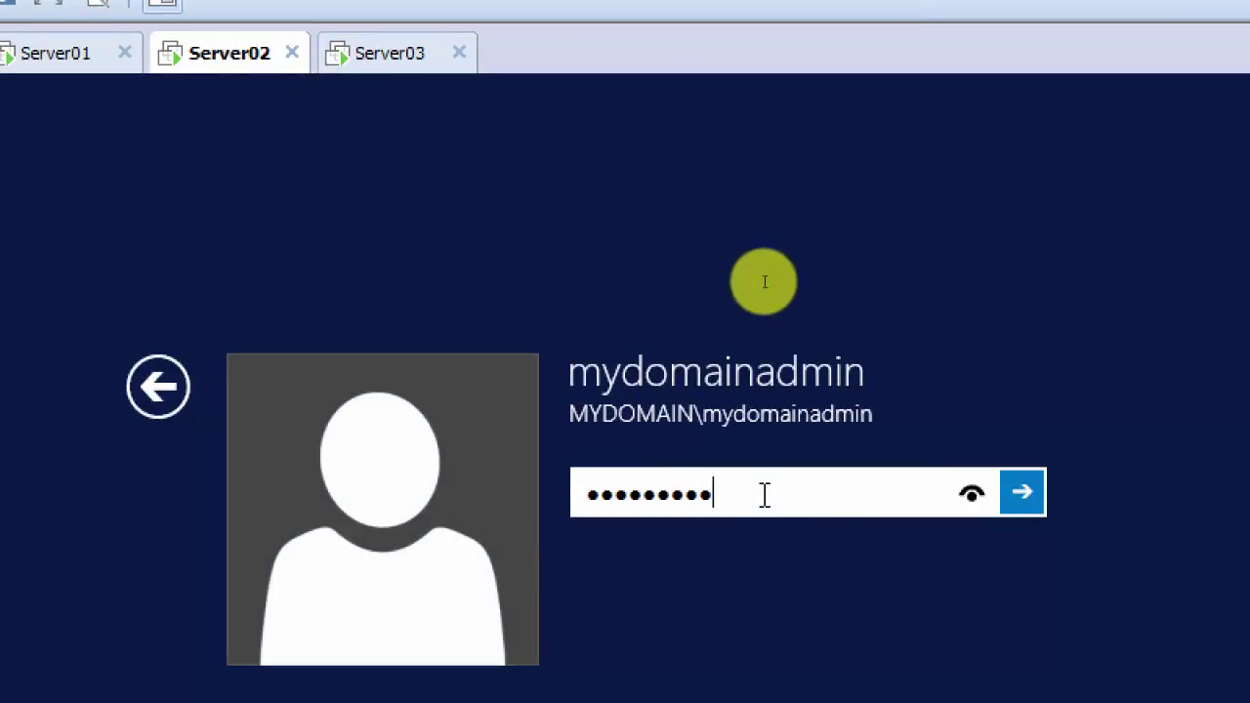
type("••")
key("Return")
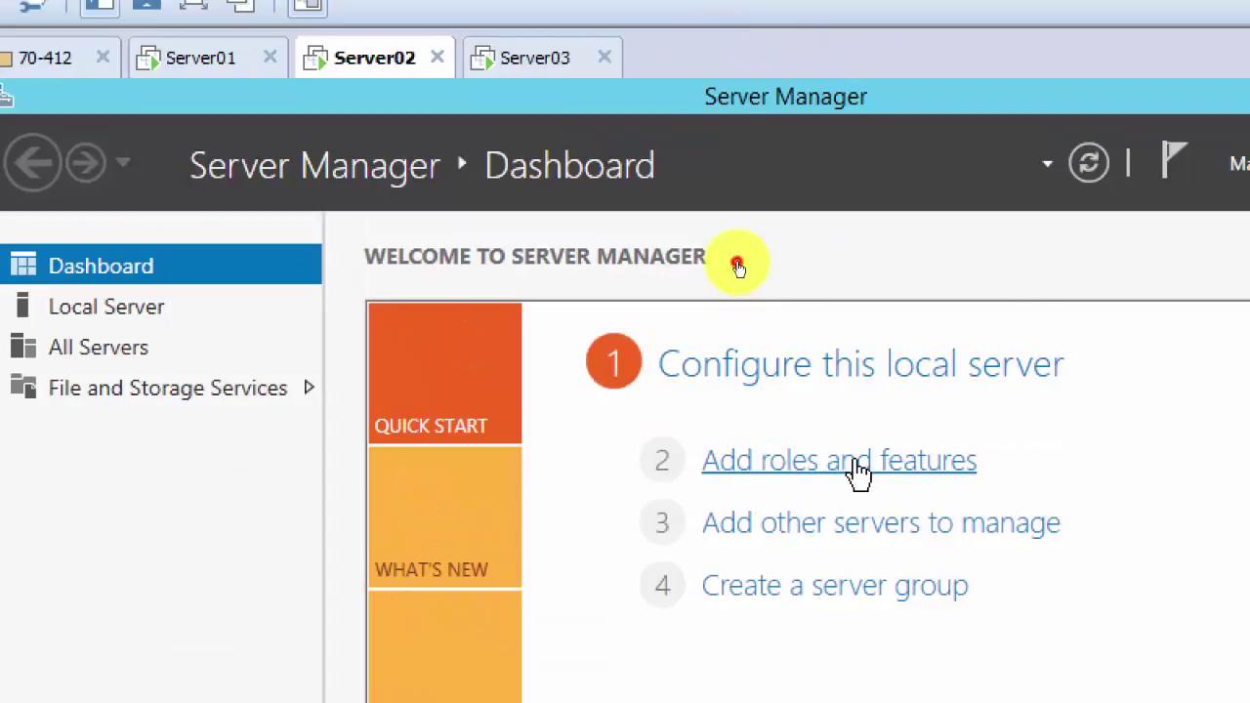
Step: Start a role-based Add Roles and Features installation targeting Server02
left_click(858, 472)
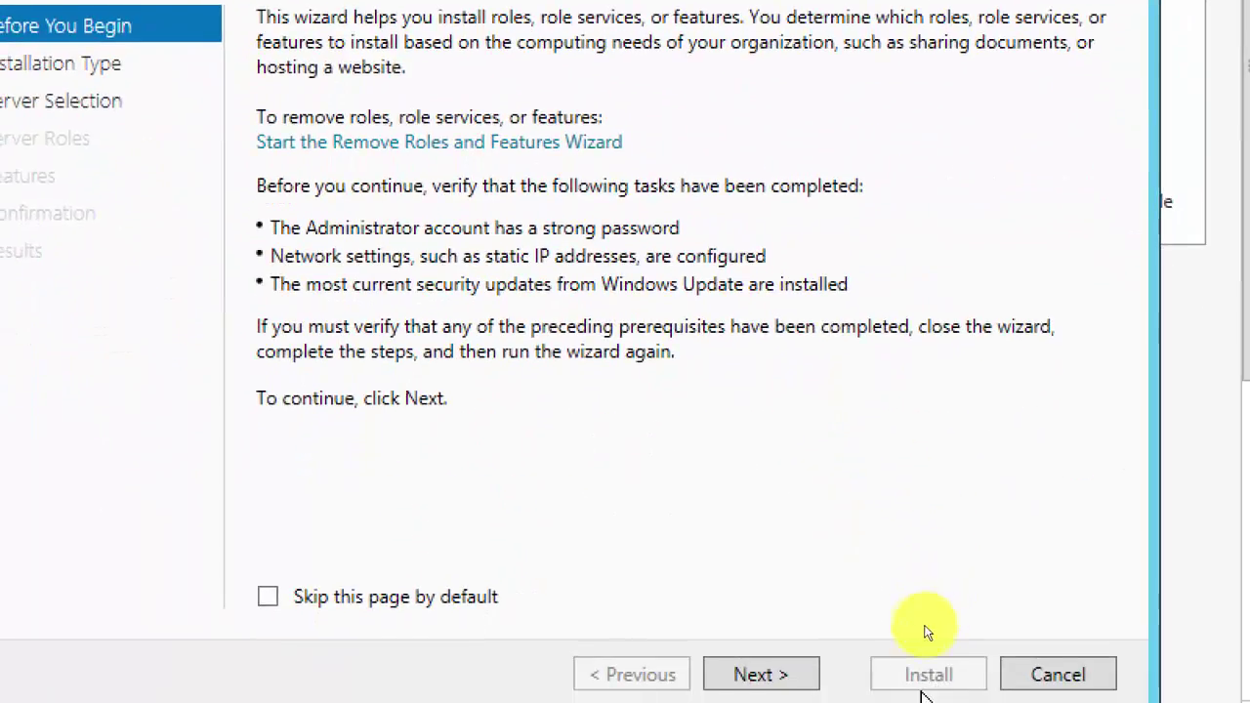
left_click(818, 666)
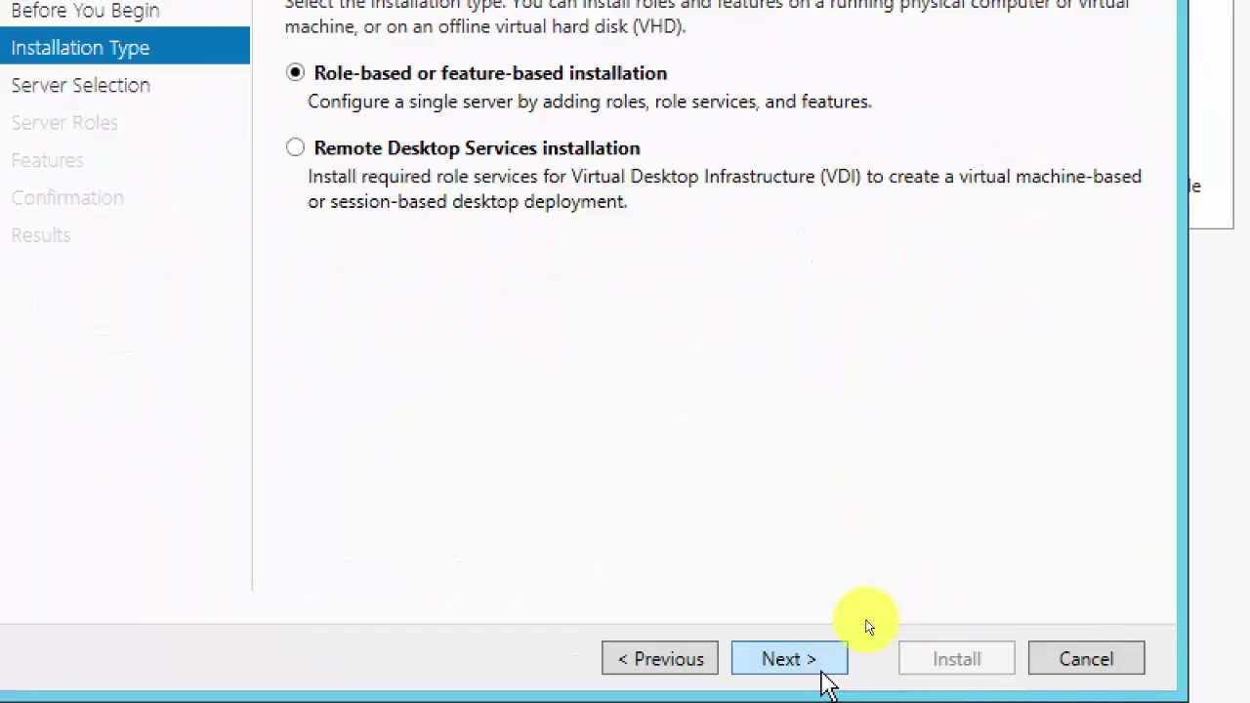
left_click(823, 679)
left_click(808, 660)
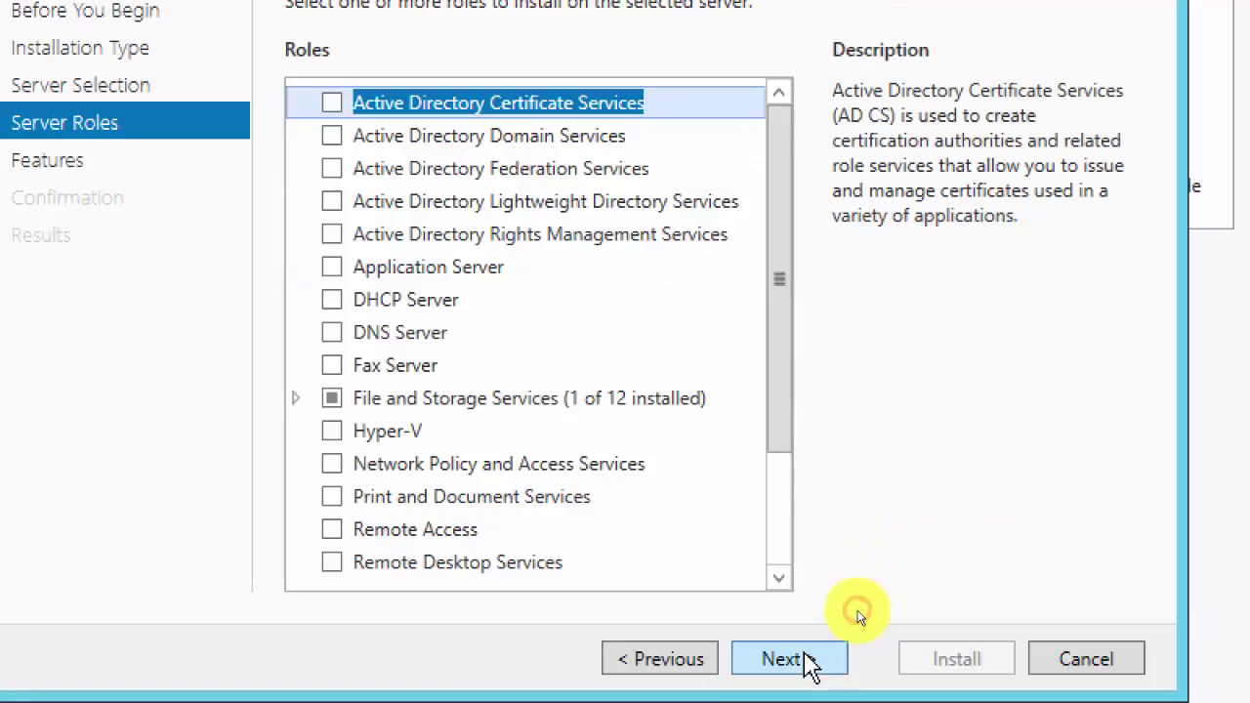
Step: Add the Hyper-V role with its management tools and select Ethernet0 for a virtual switch
left_click(333, 436)
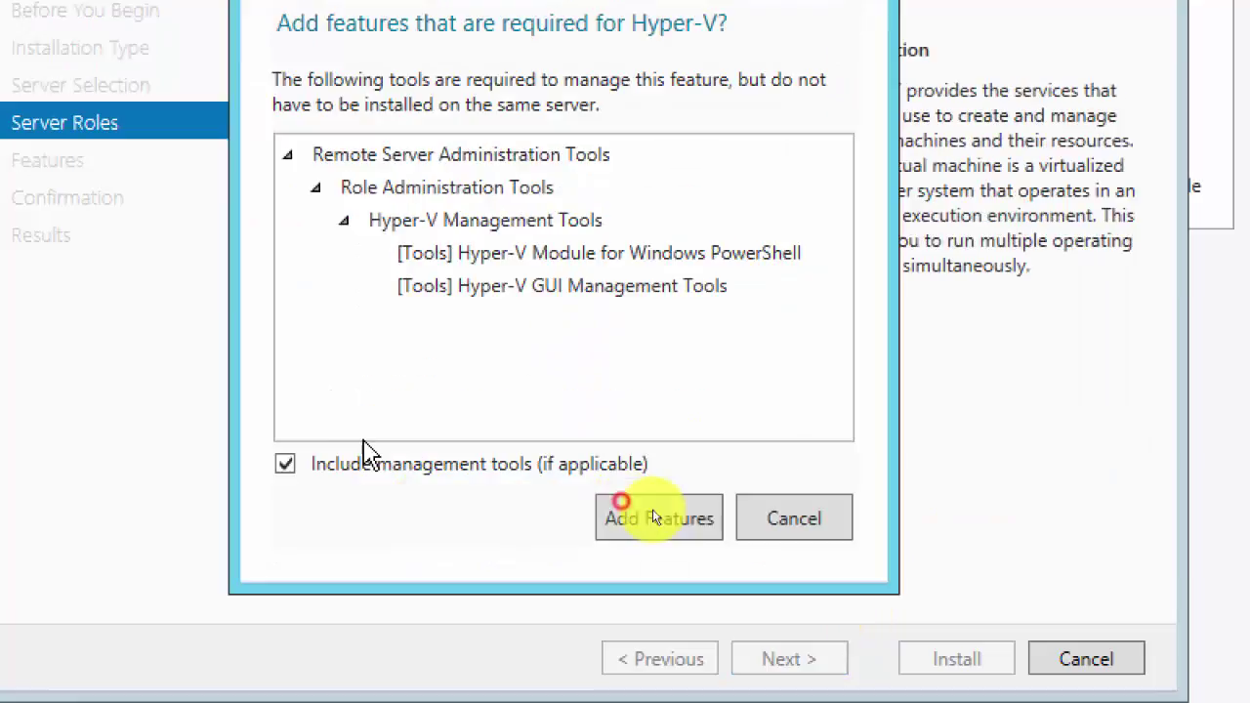
left_click(663, 523)
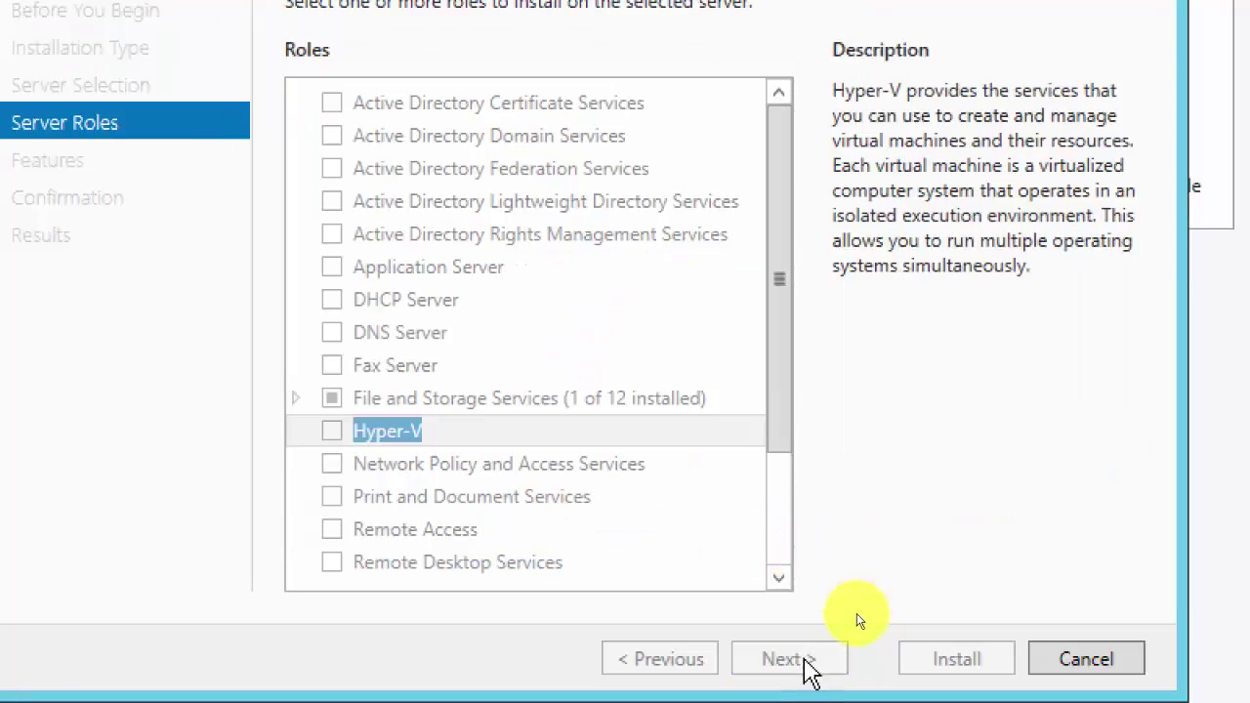
left_click(795, 670)
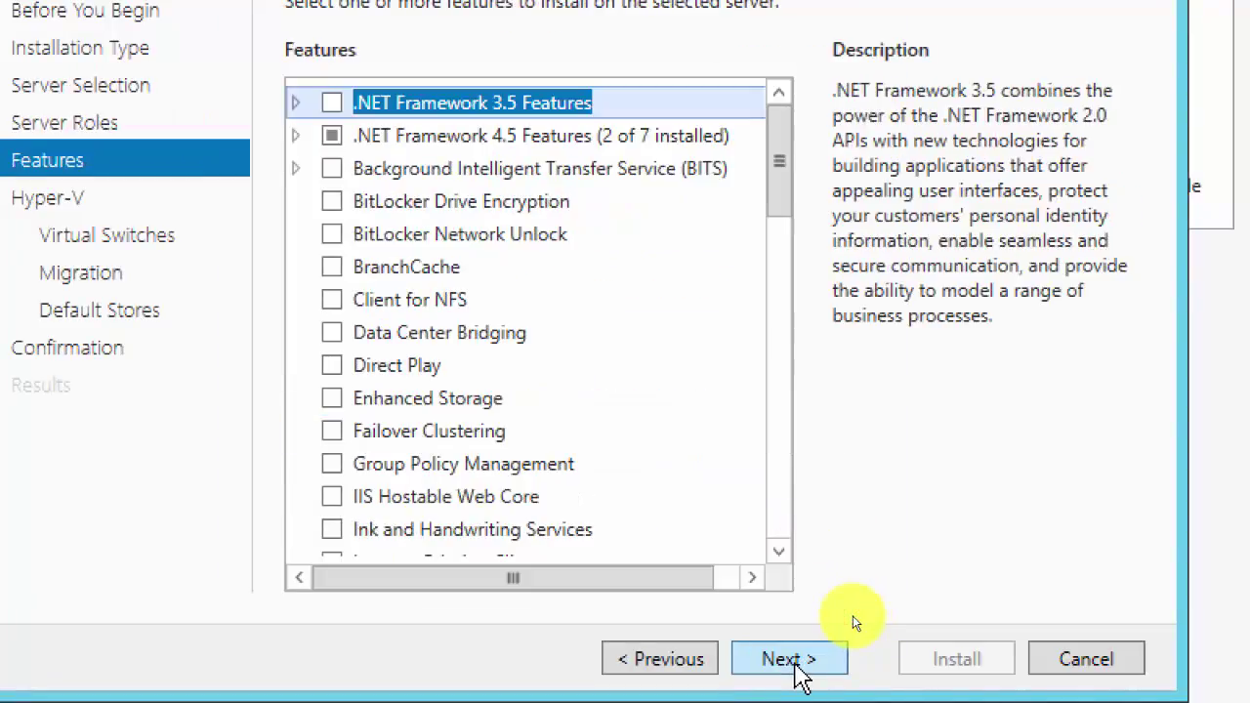
left_click(795, 664)
left_click(795, 665)
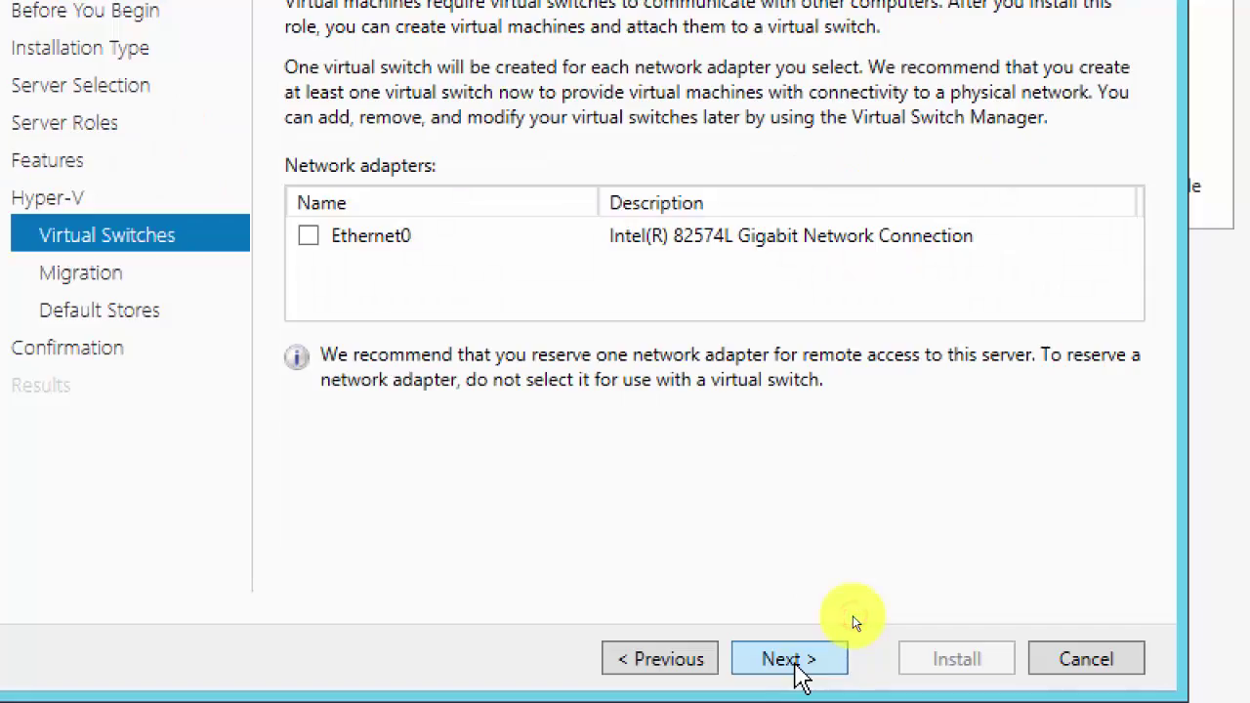
left_click(308, 237)
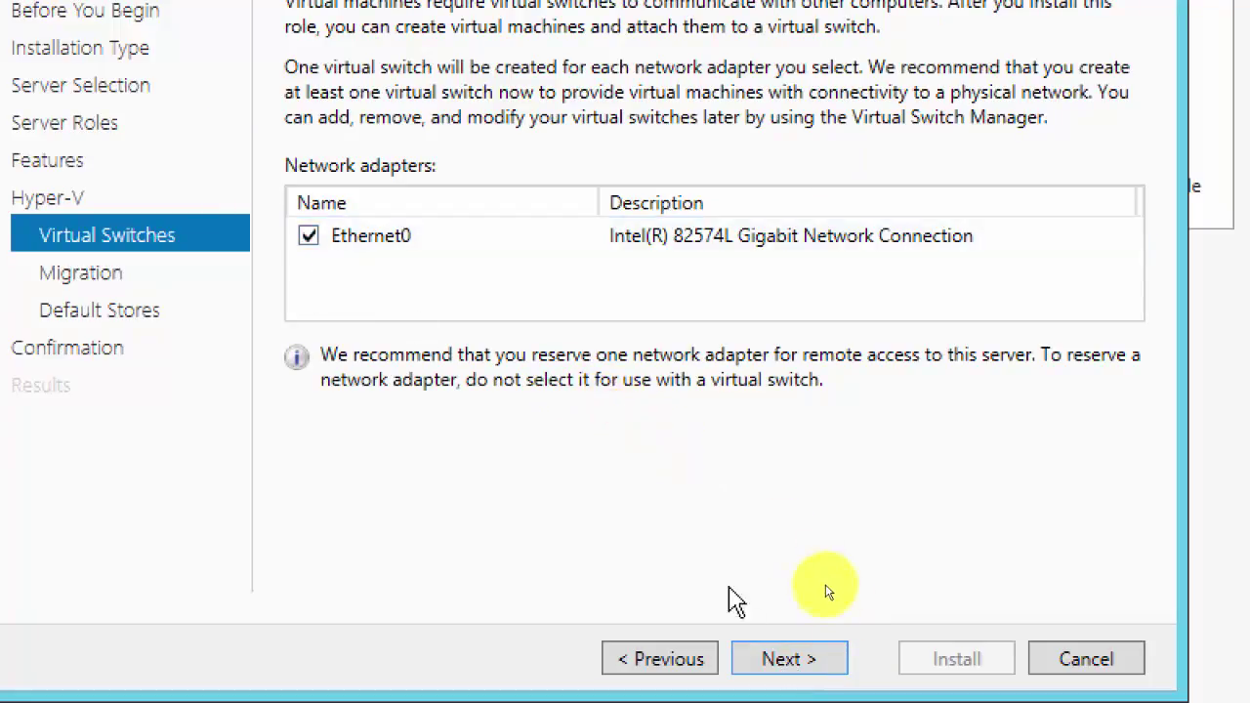
Step: Allow live migrations on Server02 using Kerberos authentication and keep the default storage paths
left_click(773, 665)
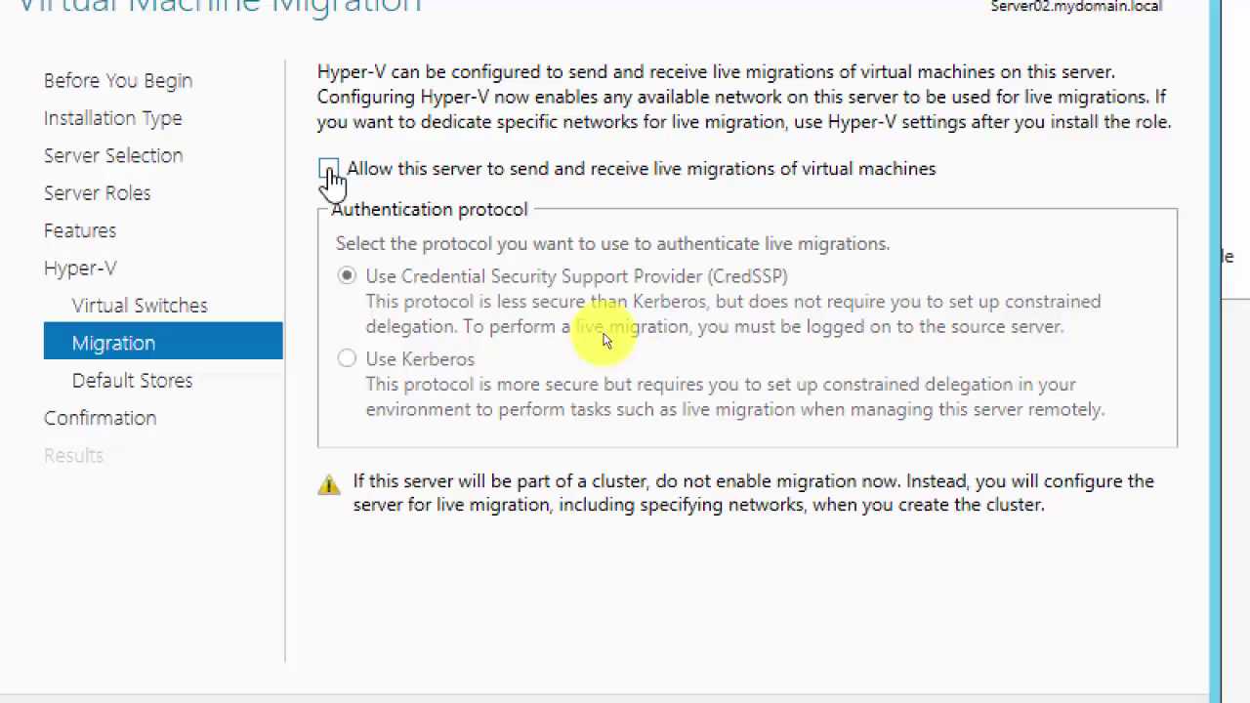
left_click(328, 170)
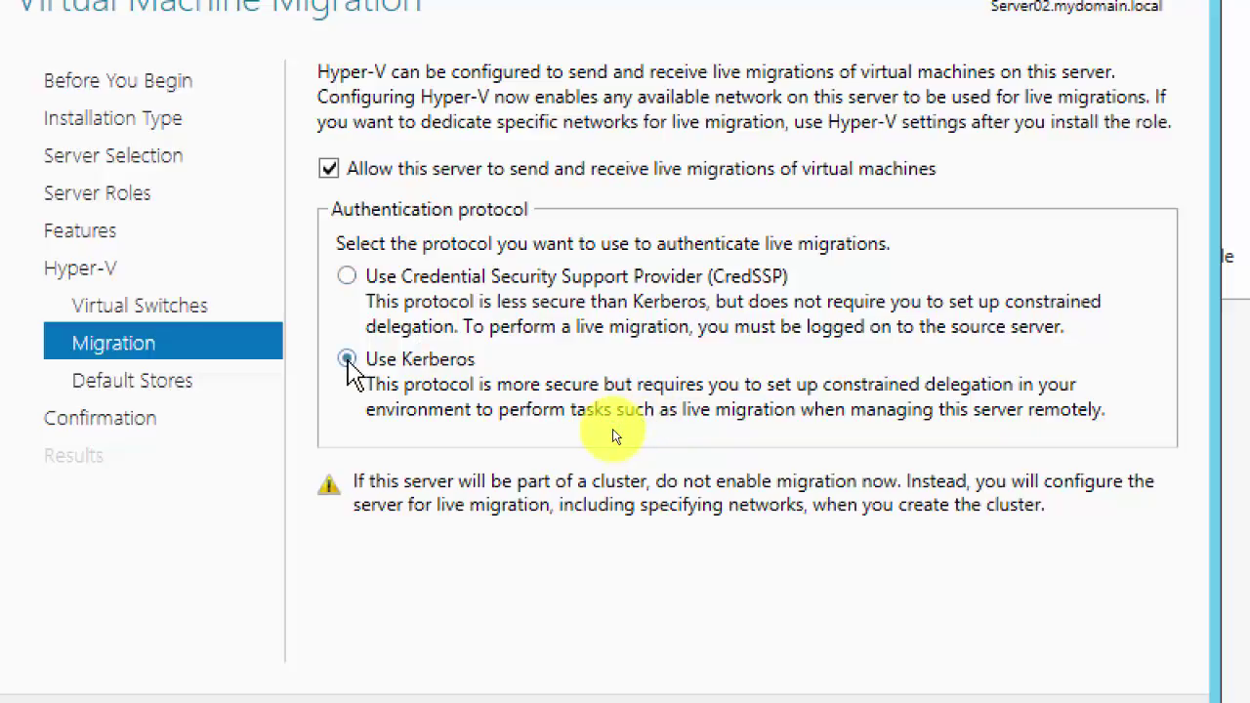
left_click(348, 359)
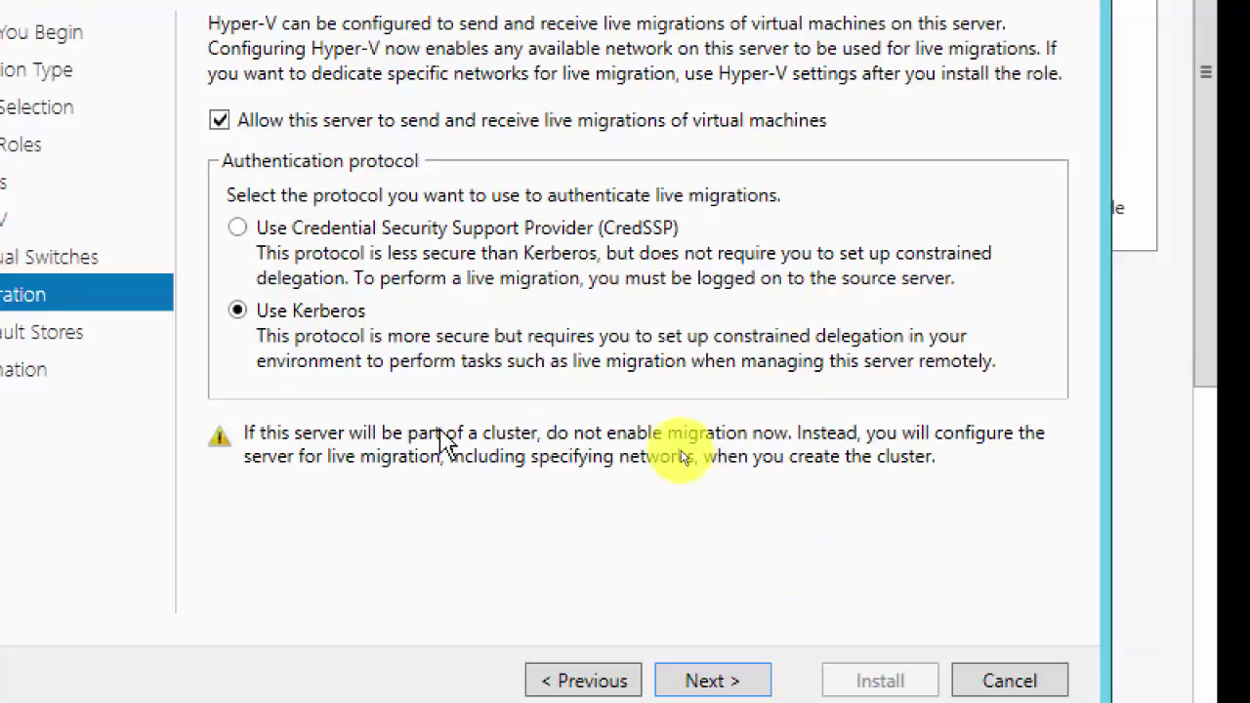
left_click(705, 682)
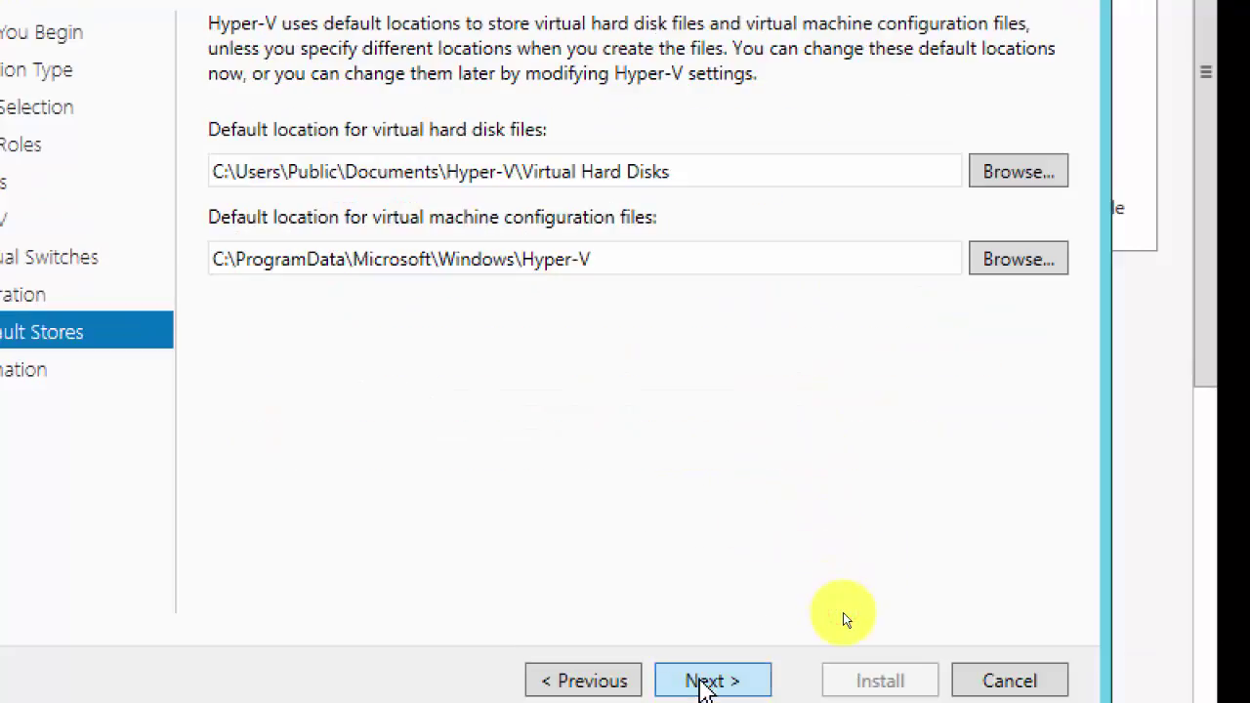
left_click(705, 682)
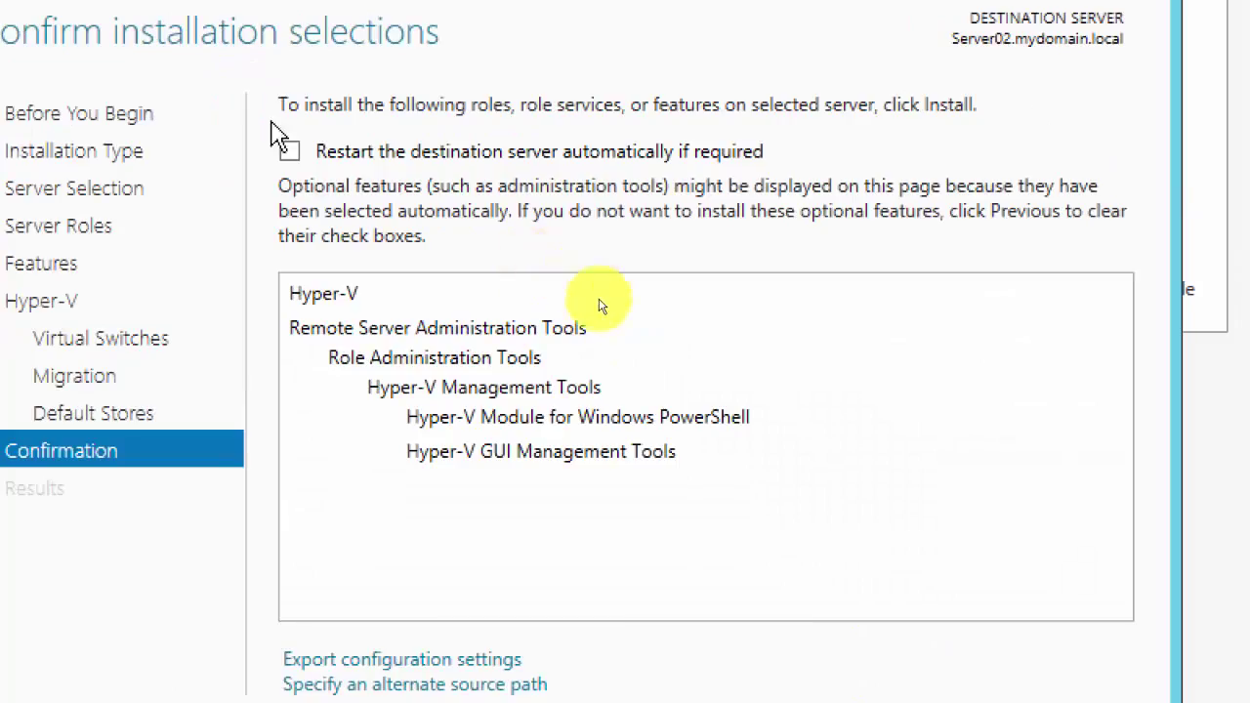
Step: Allow automatic restarts, start installing Hyper-V on Server02, then switch to Server03
left_click(289, 151)
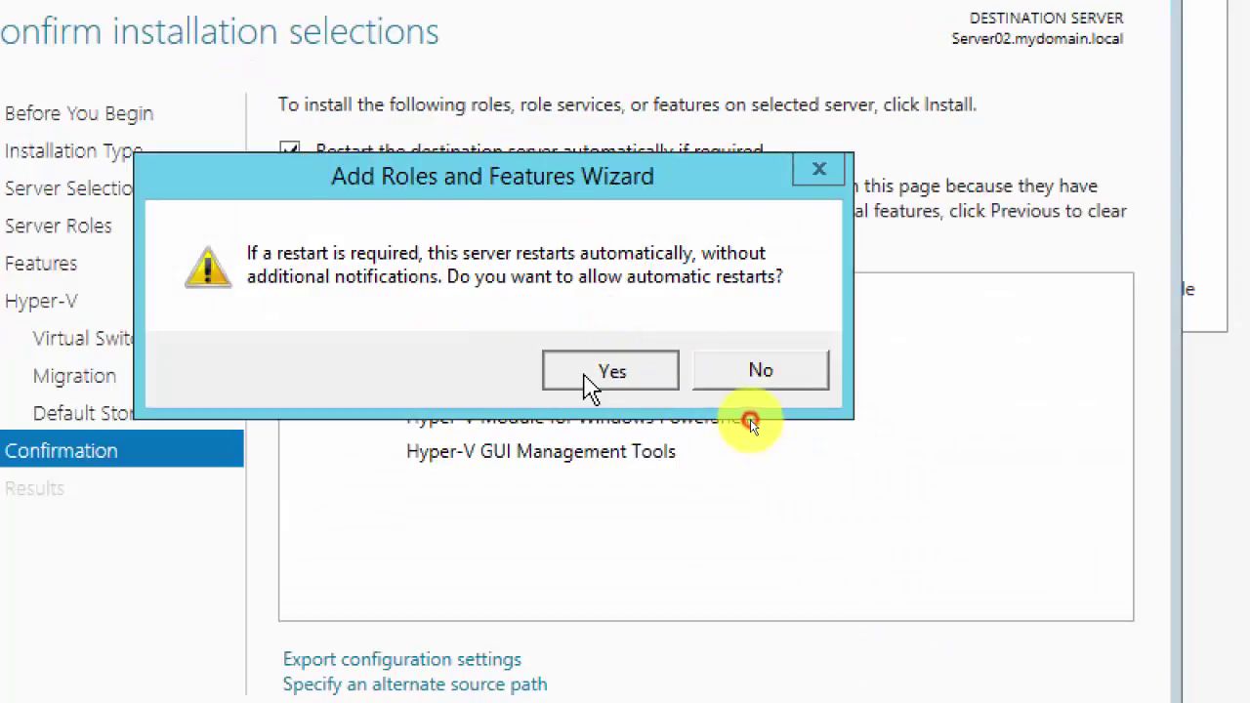
left_click(591, 386)
left_click(807, 608)
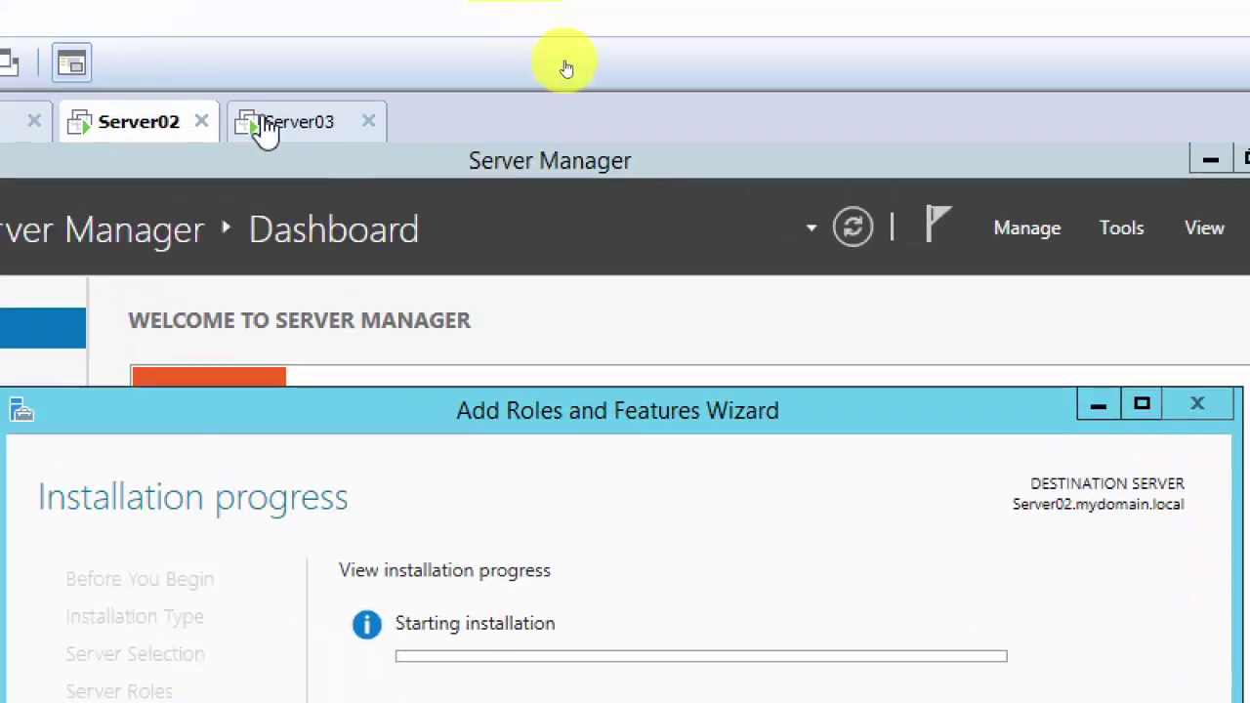
left_click(265, 130)
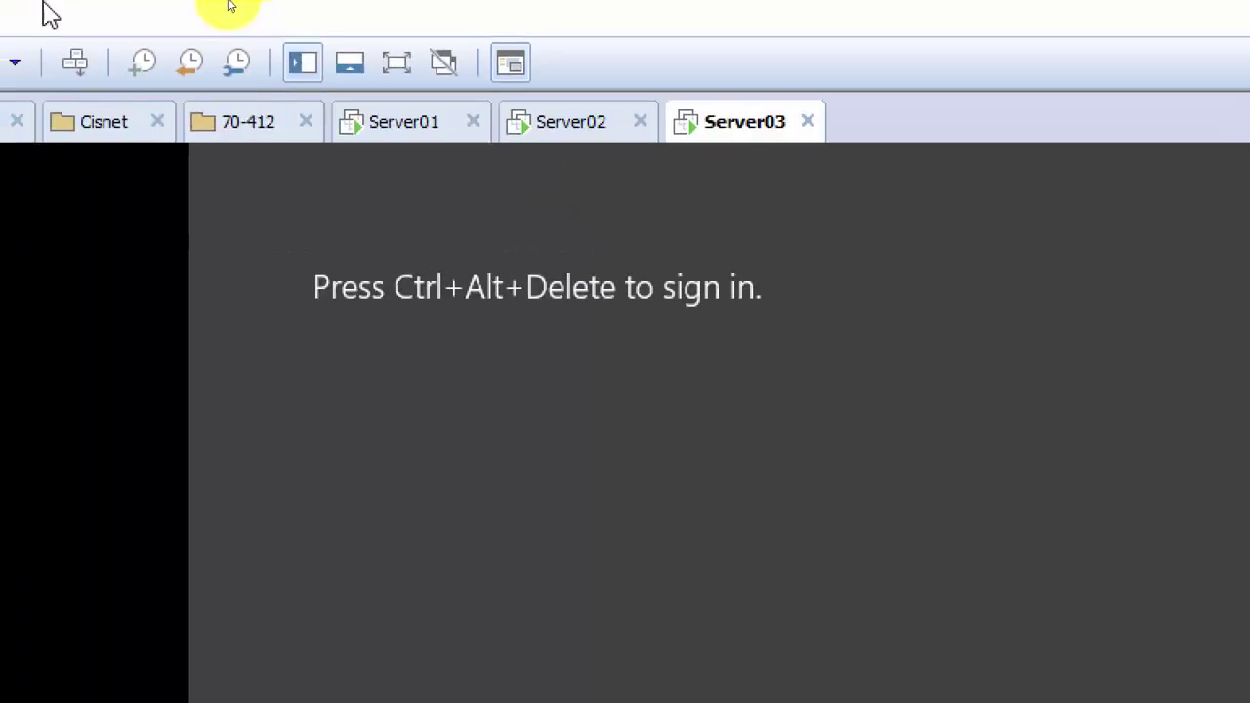
Step: Sign in to Server03 with the administrator password, then return to Server02
left_click(76, 64)
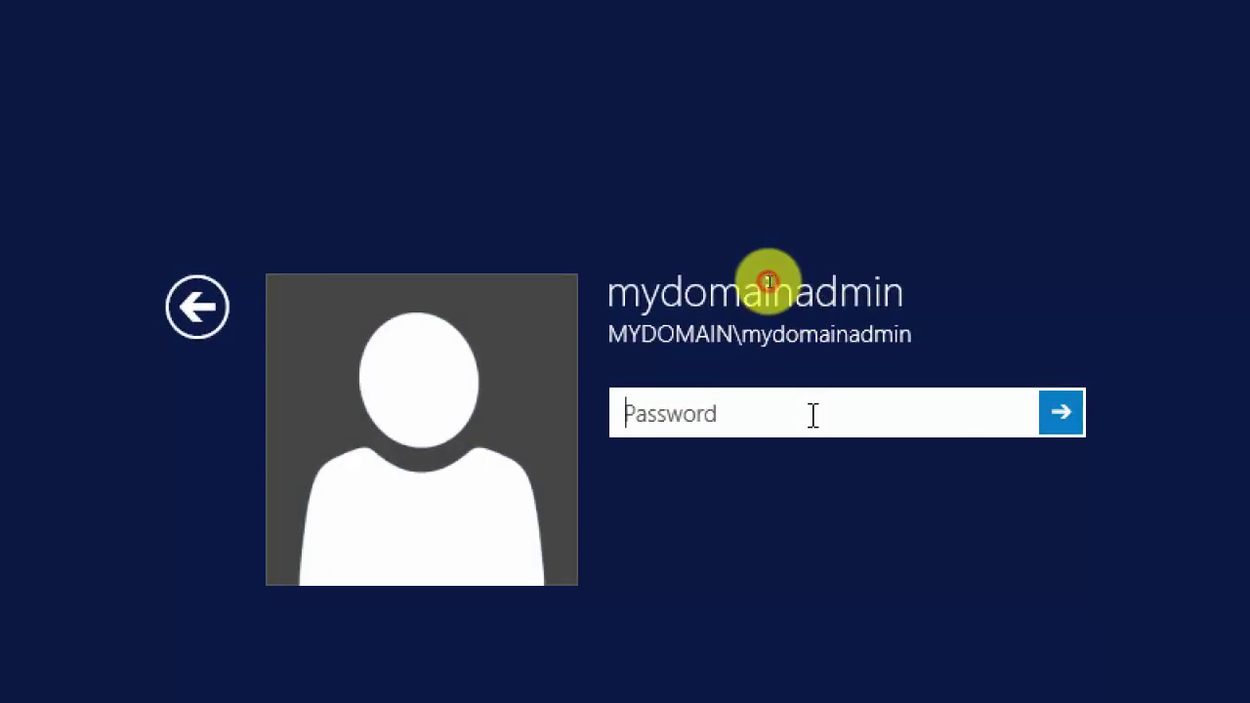
type("••")
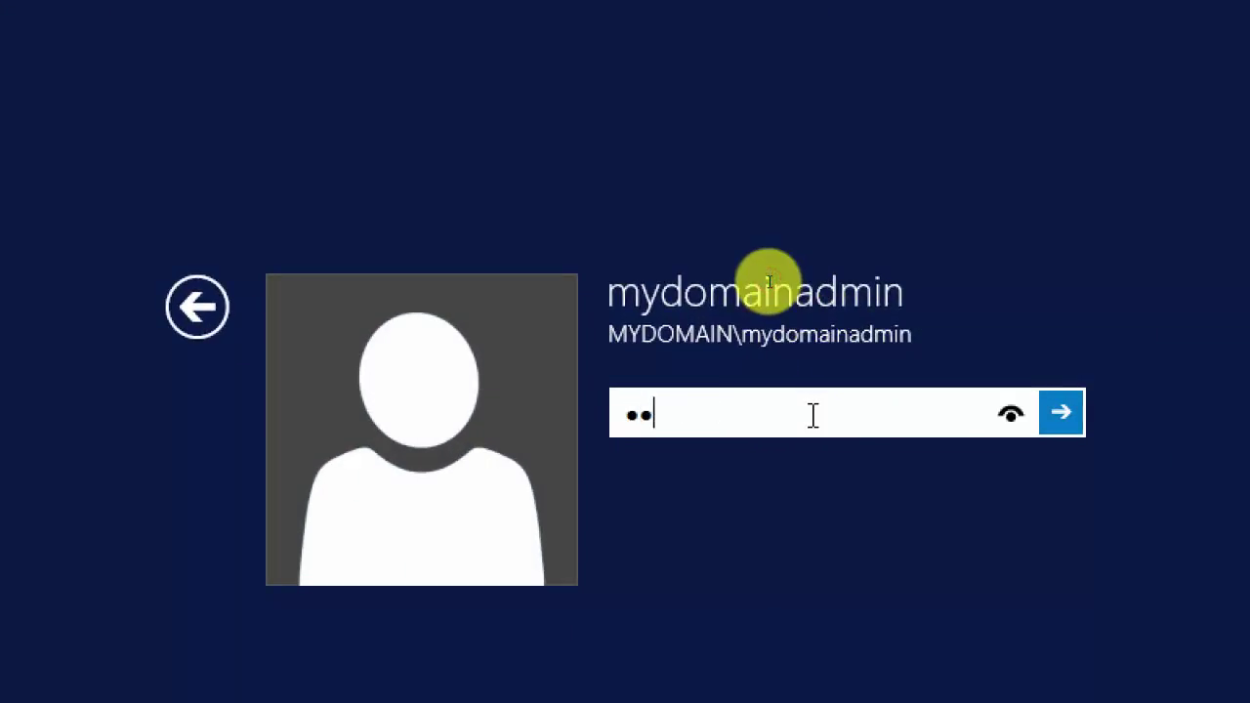
type("•••••")
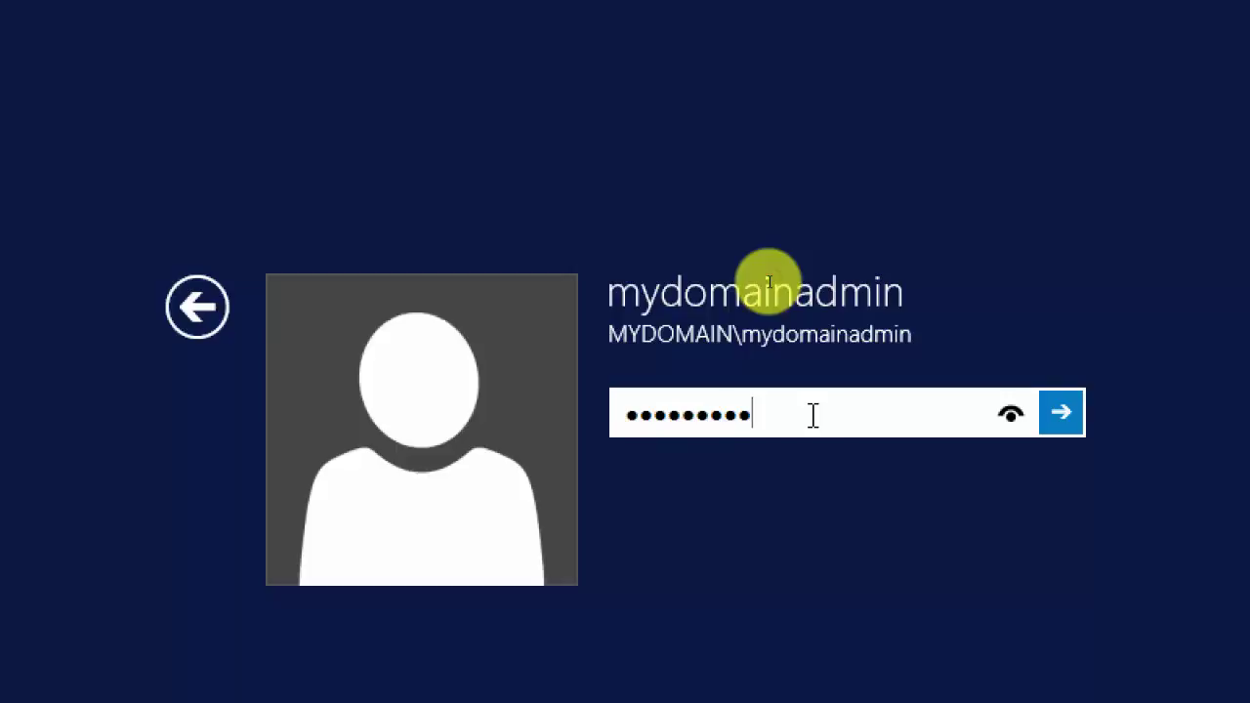
key("Return")
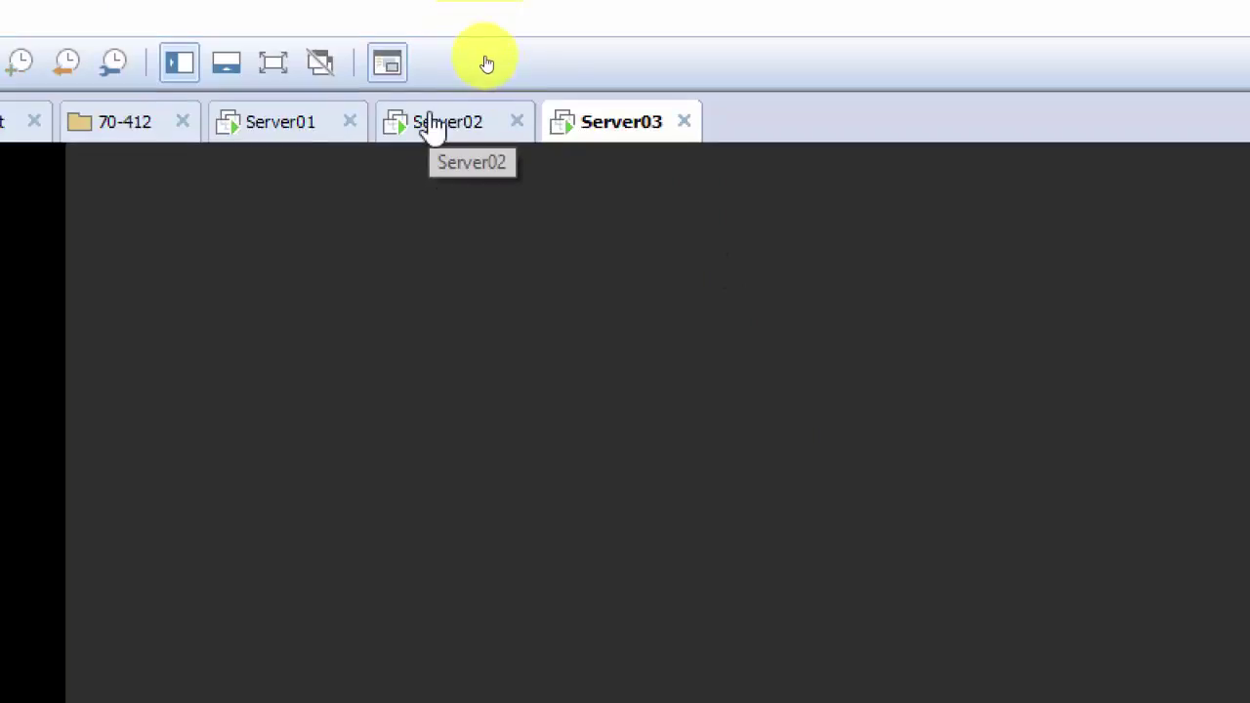
left_click(432, 125)
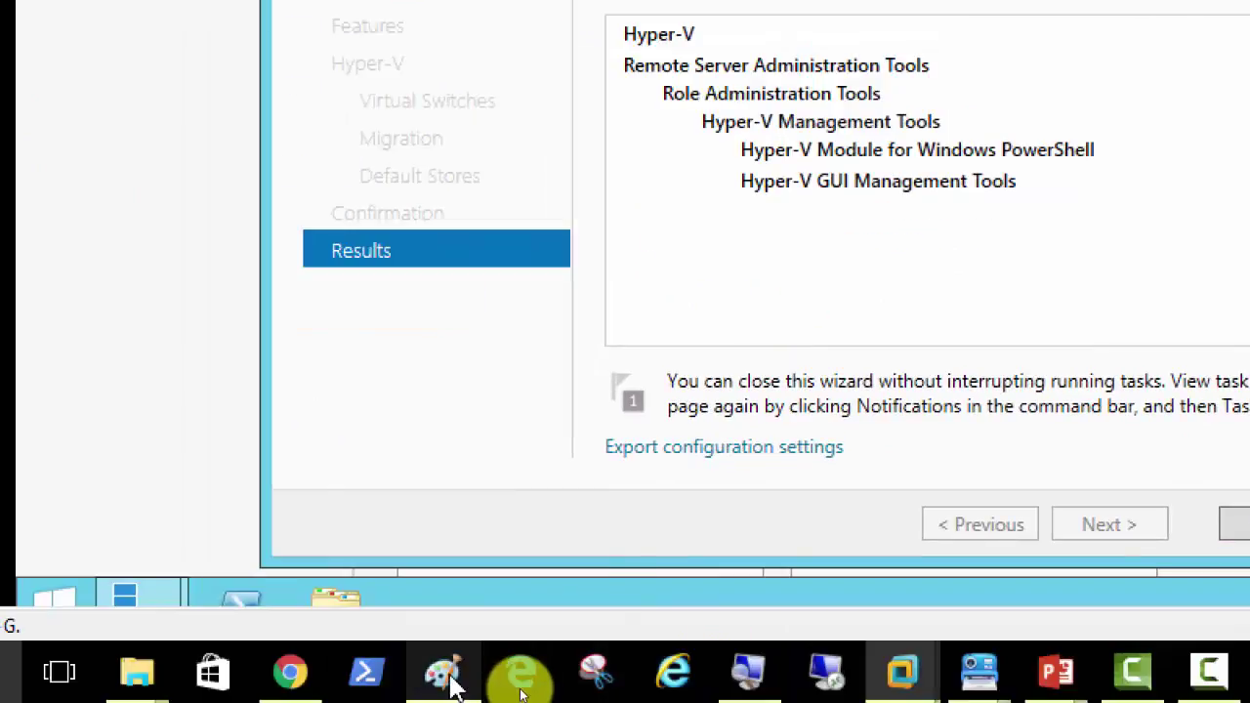
Step: Bring up the live-migration notes in PowerPoint and select all their text
left_click(444, 674)
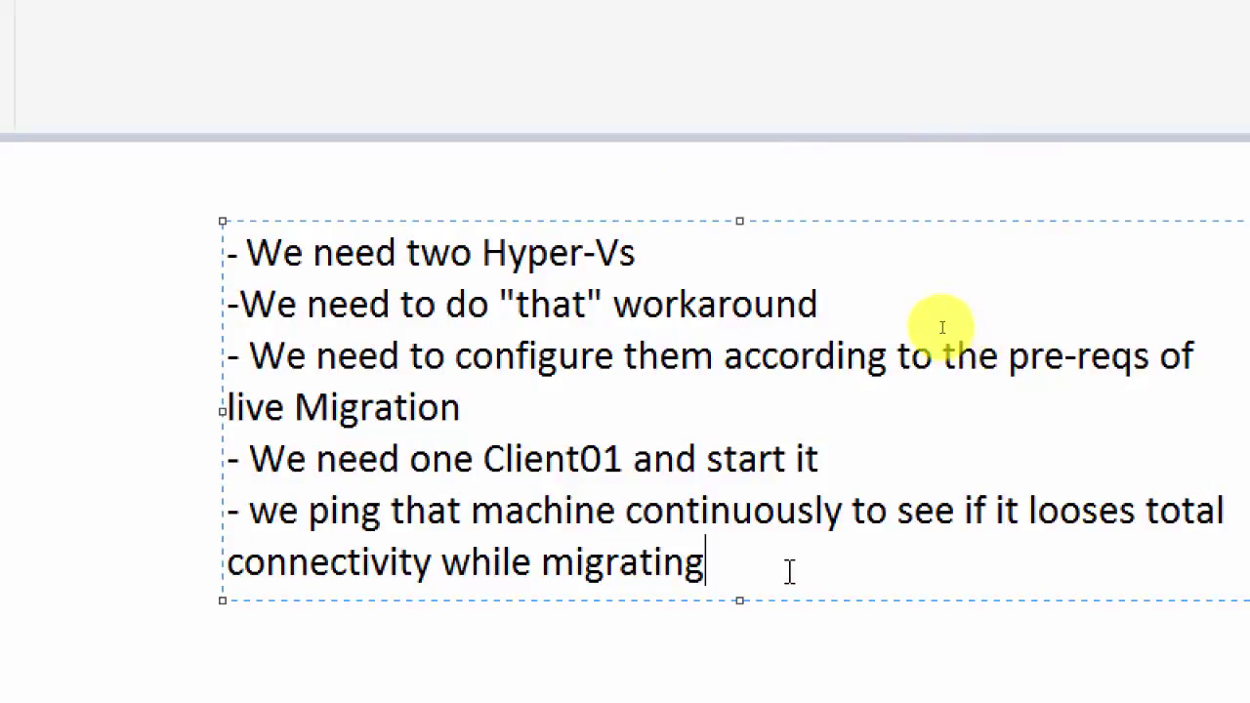
key("ctrl+a")
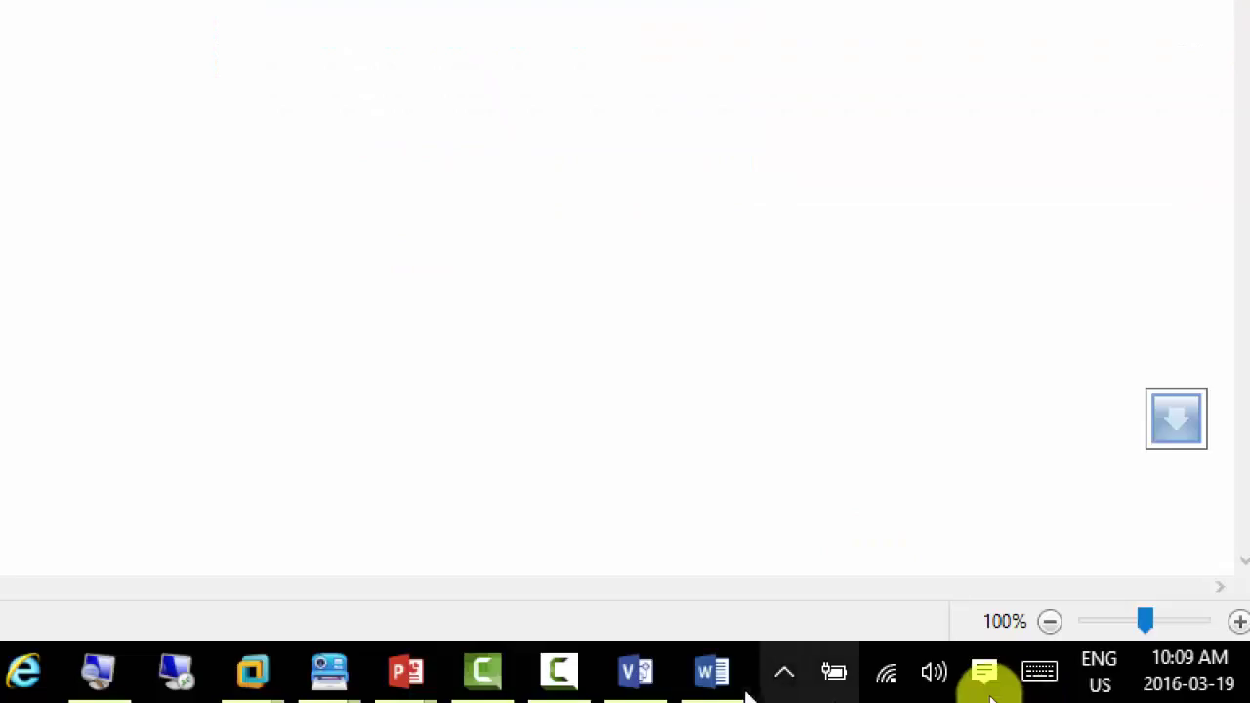
Step: Launch Word 2016 and create a blank document with the cursor at the top of the page
mouse_move(720, 686)
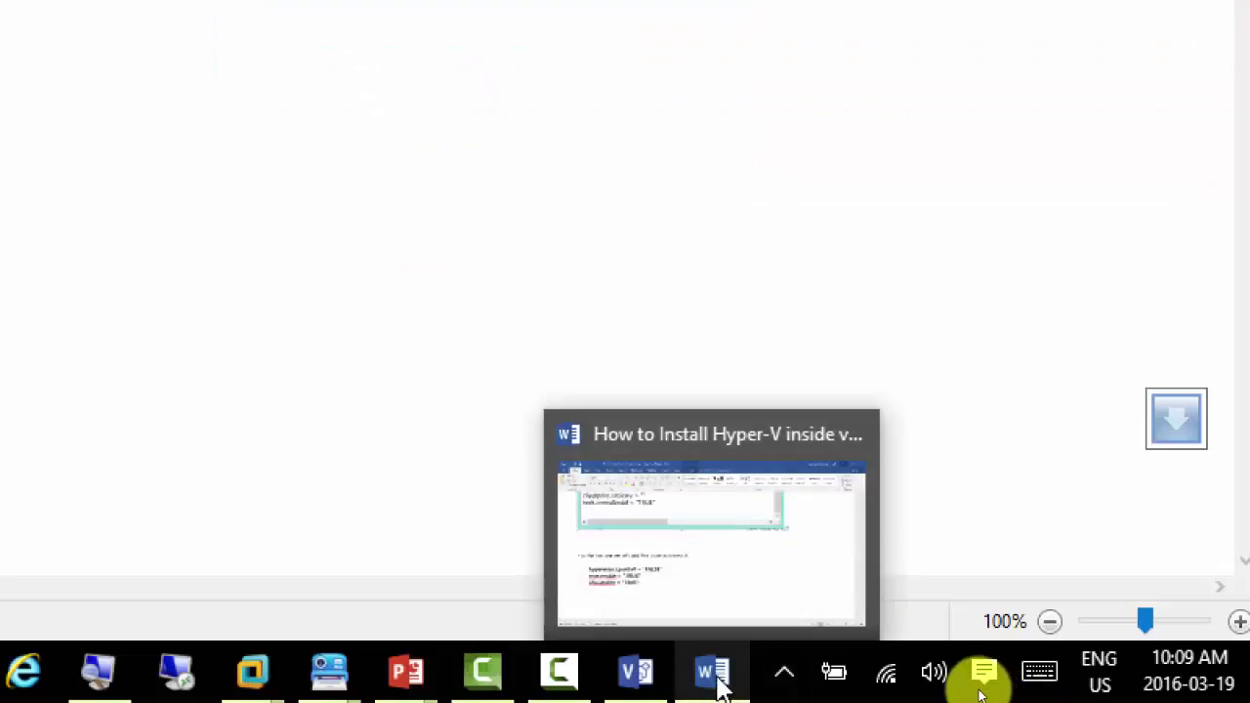
right_click(718, 683)
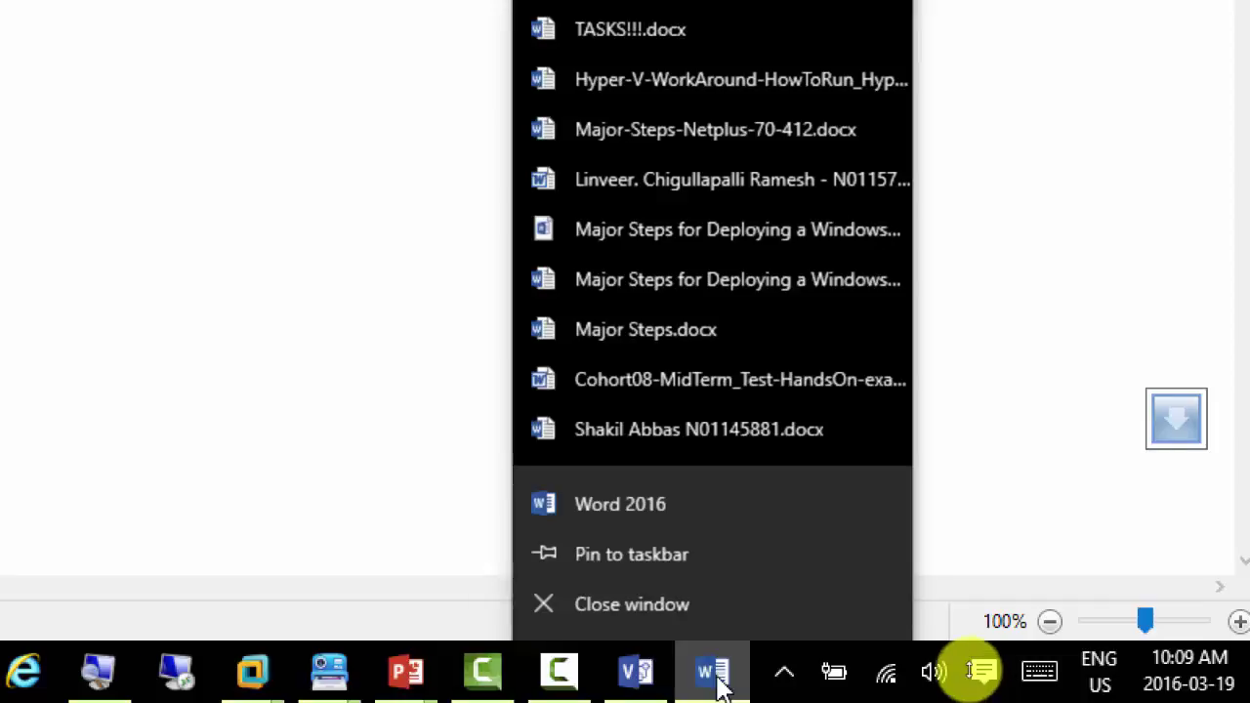
left_click(642, 505)
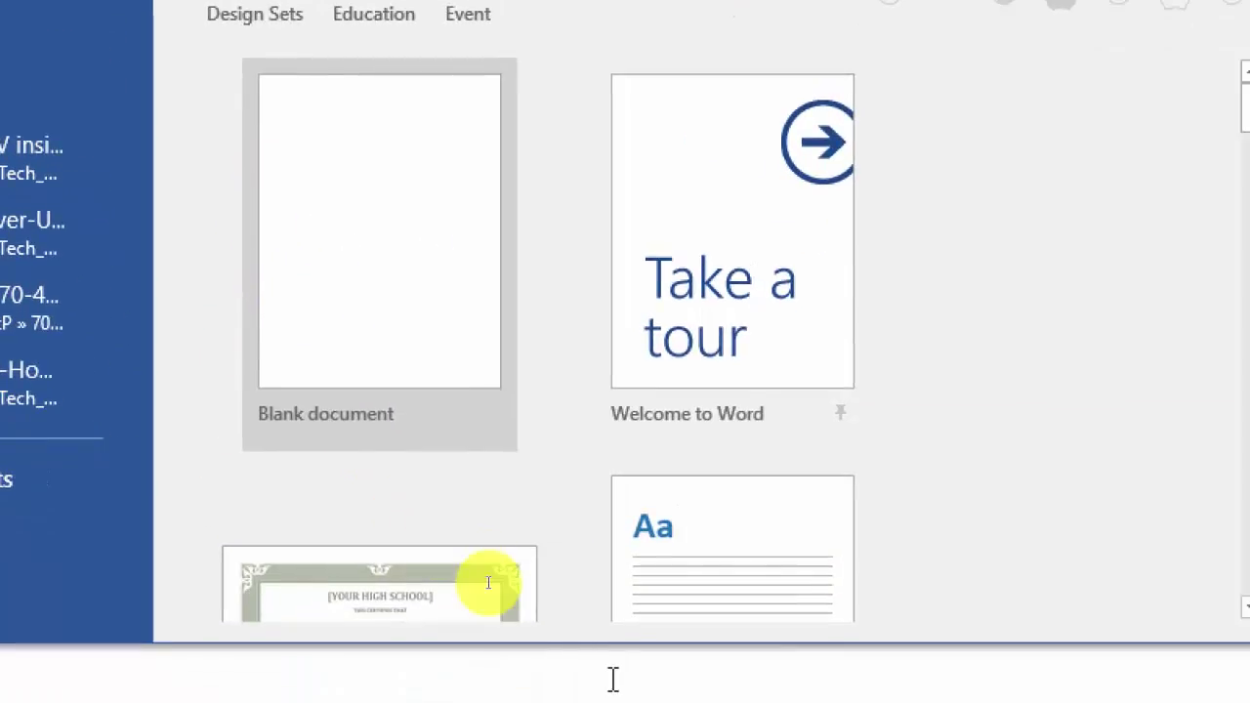
left_click(352, 352)
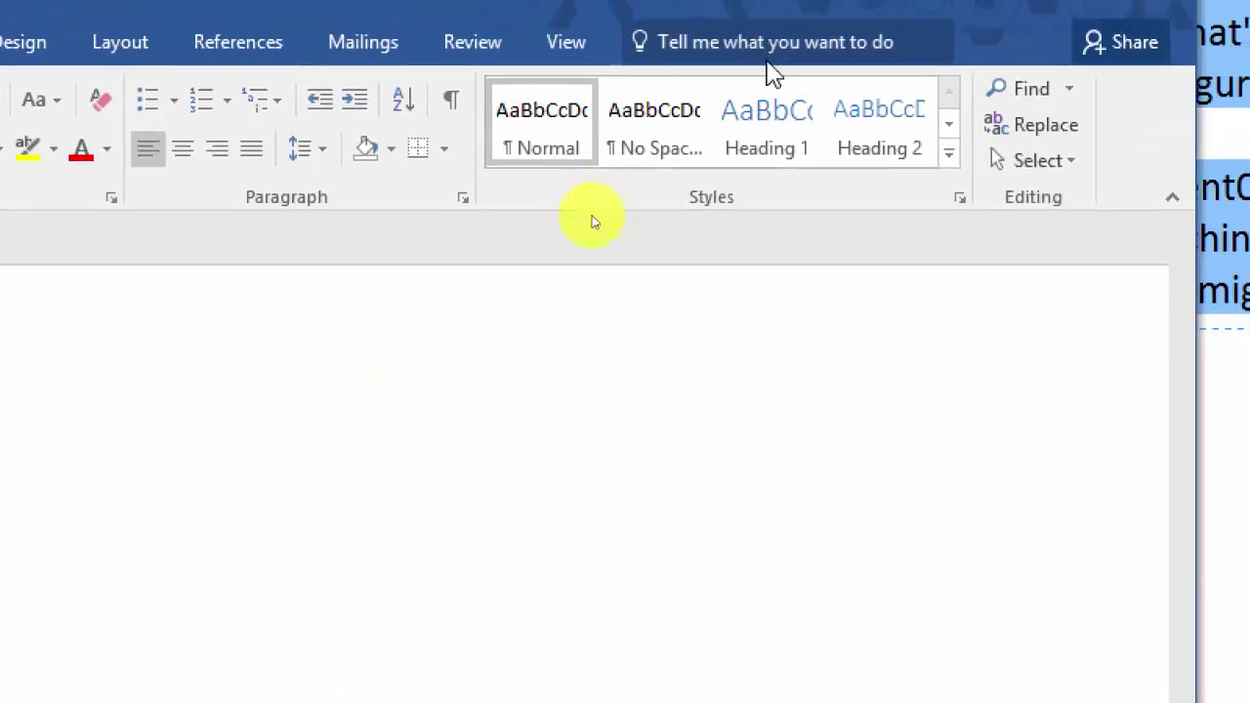
left_click(403, 324)
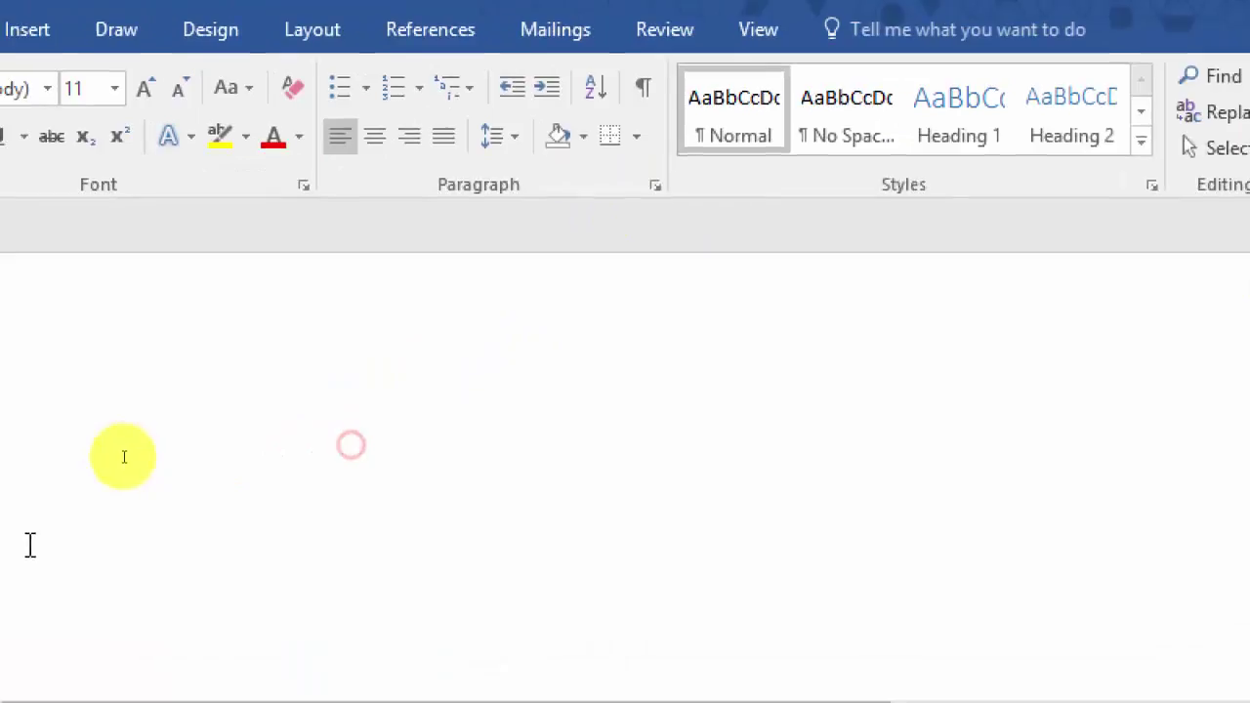
left_click(170, 446)
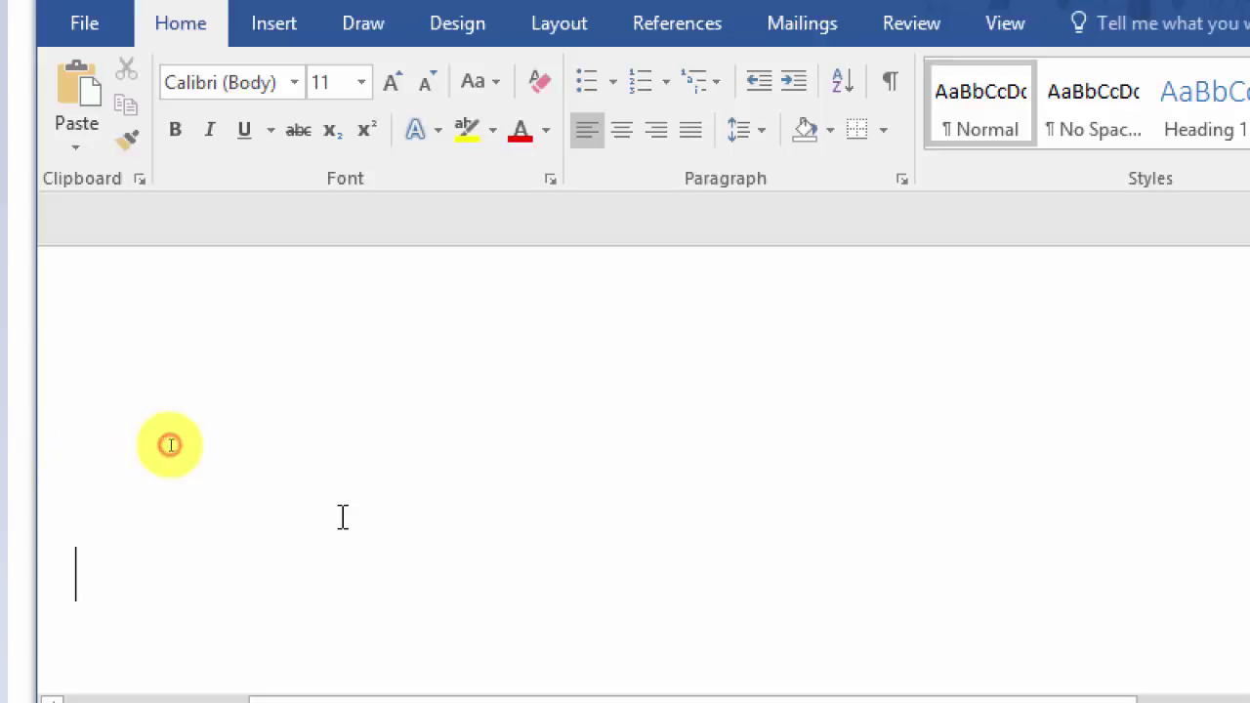
Step: Paste the five live-migration notes and set the document zoom to 100%
key("ctrl+v")
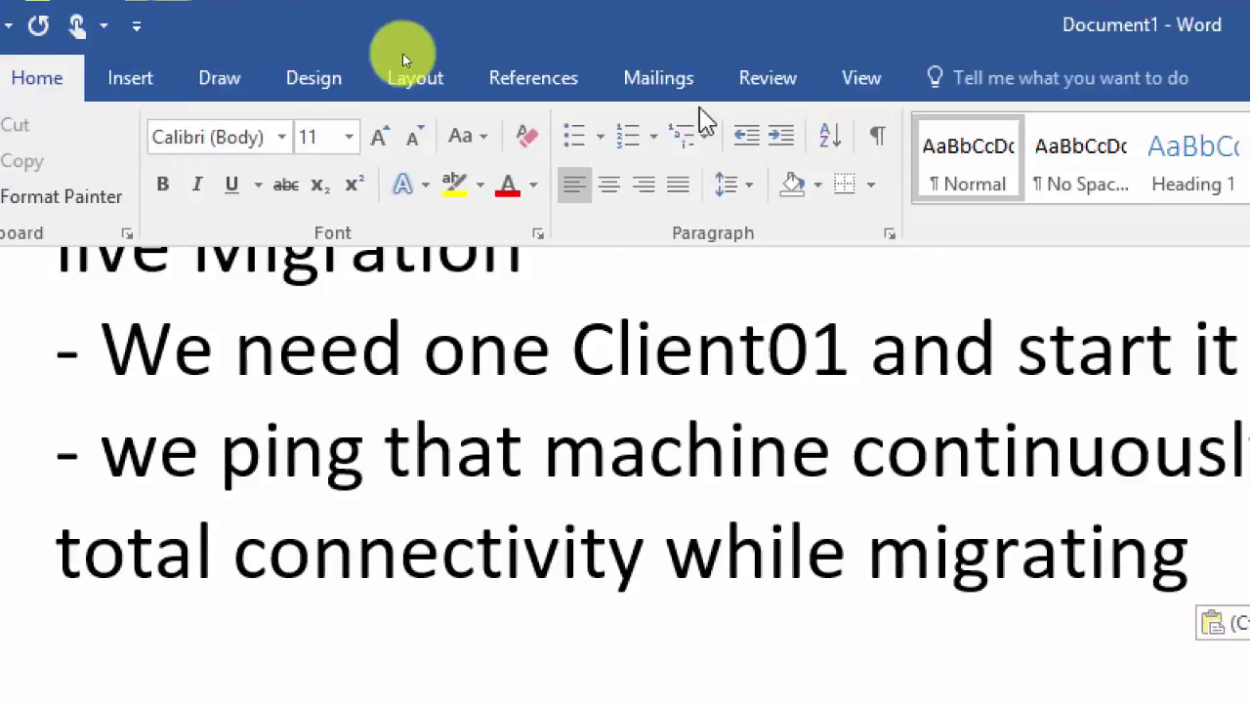
left_click(861, 86)
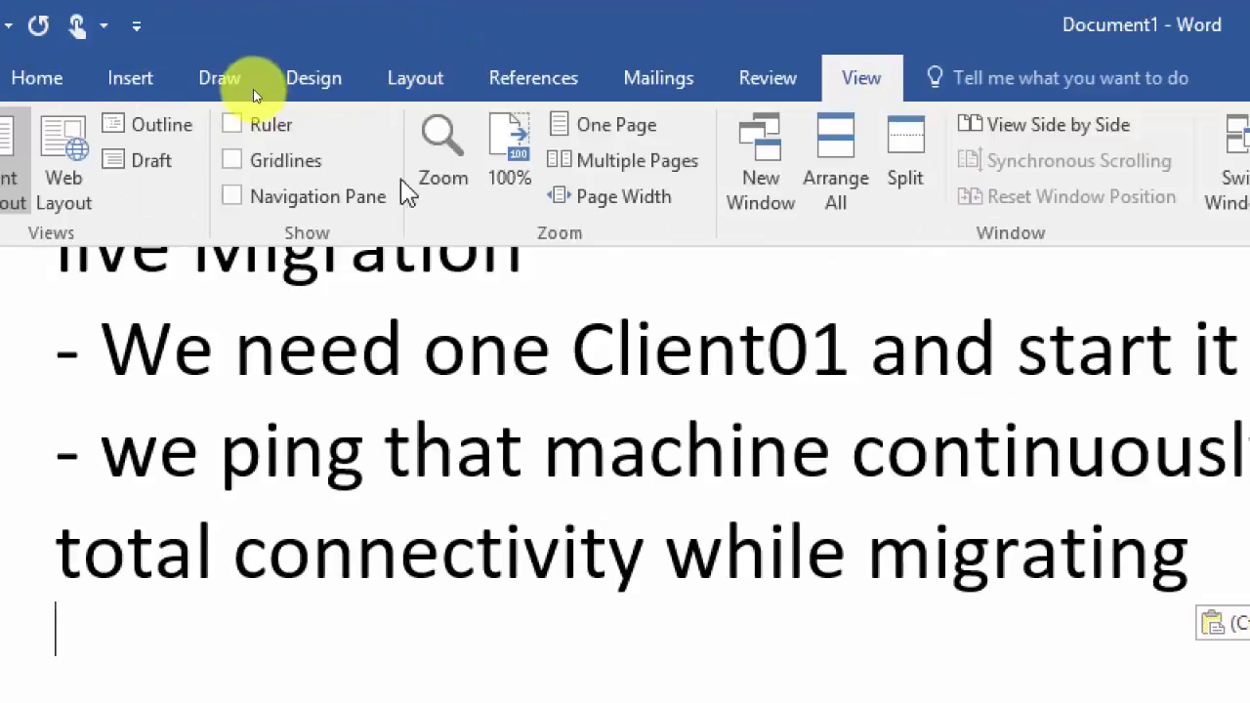
left_click(443, 166)
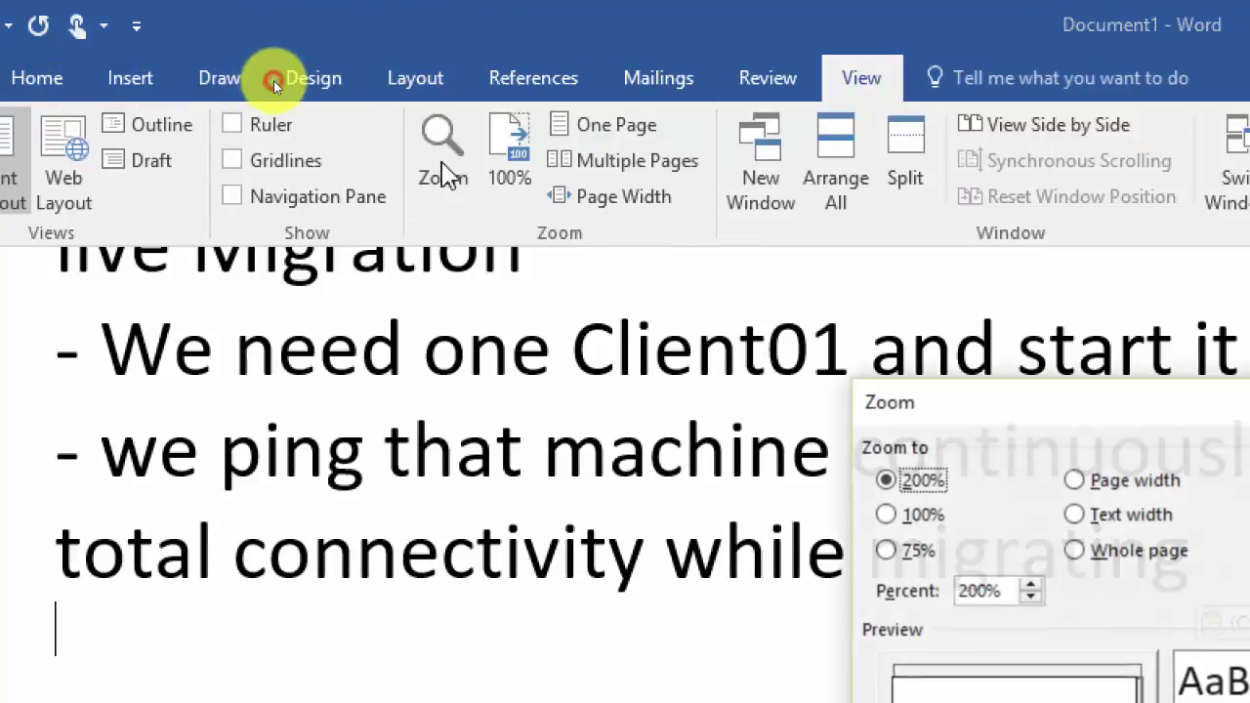
left_click(887, 516)
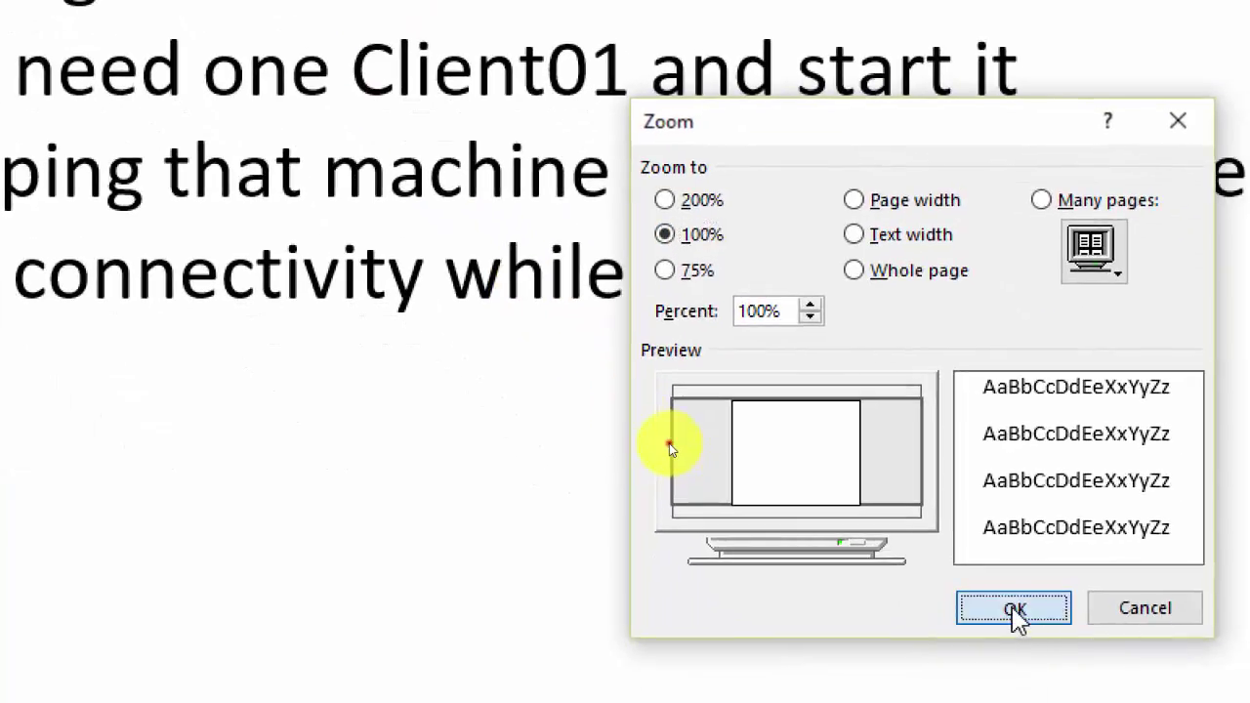
left_click(1014, 610)
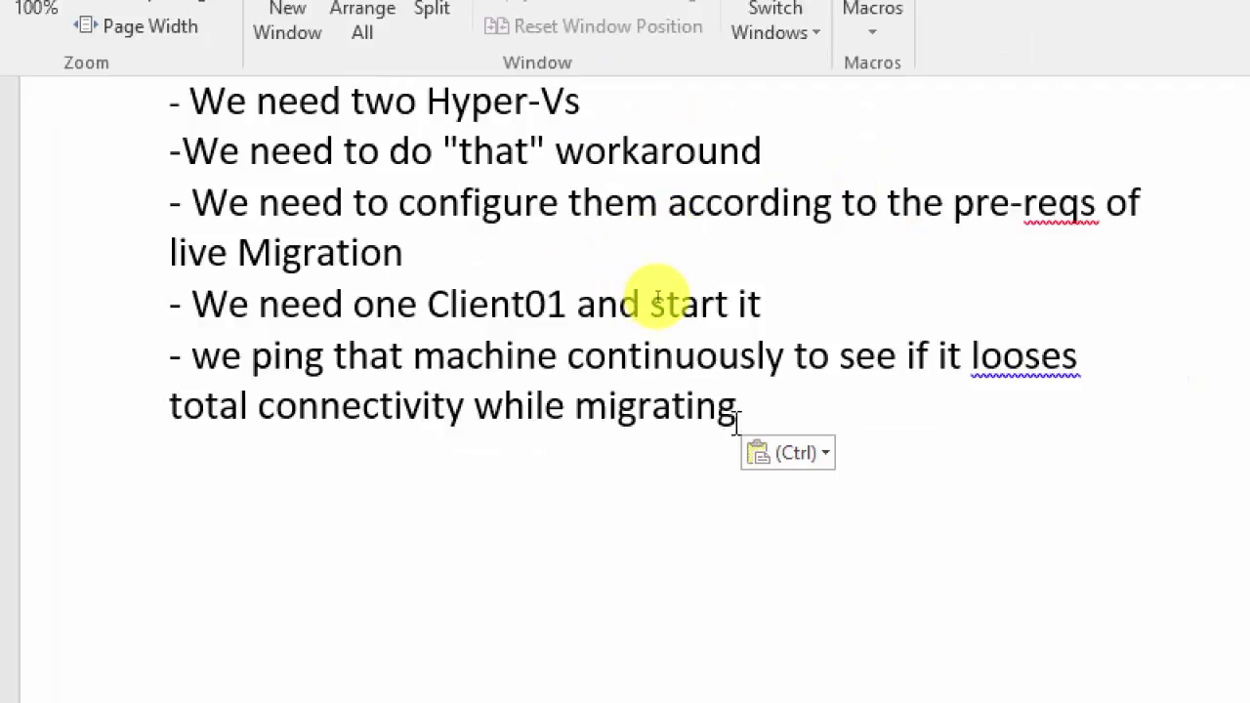
Step: Format the five note lines as a numbered list 1–5
left_click_drag(737, 420, 104, 84)
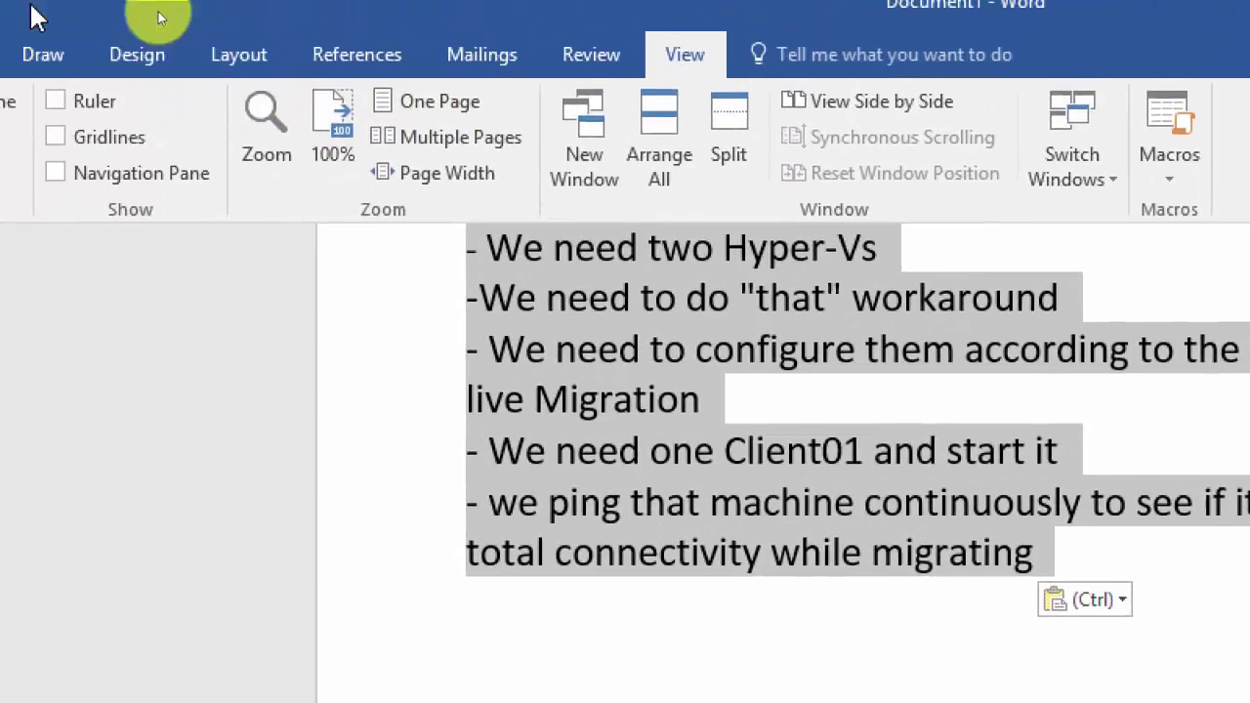
left_click(55, 30)
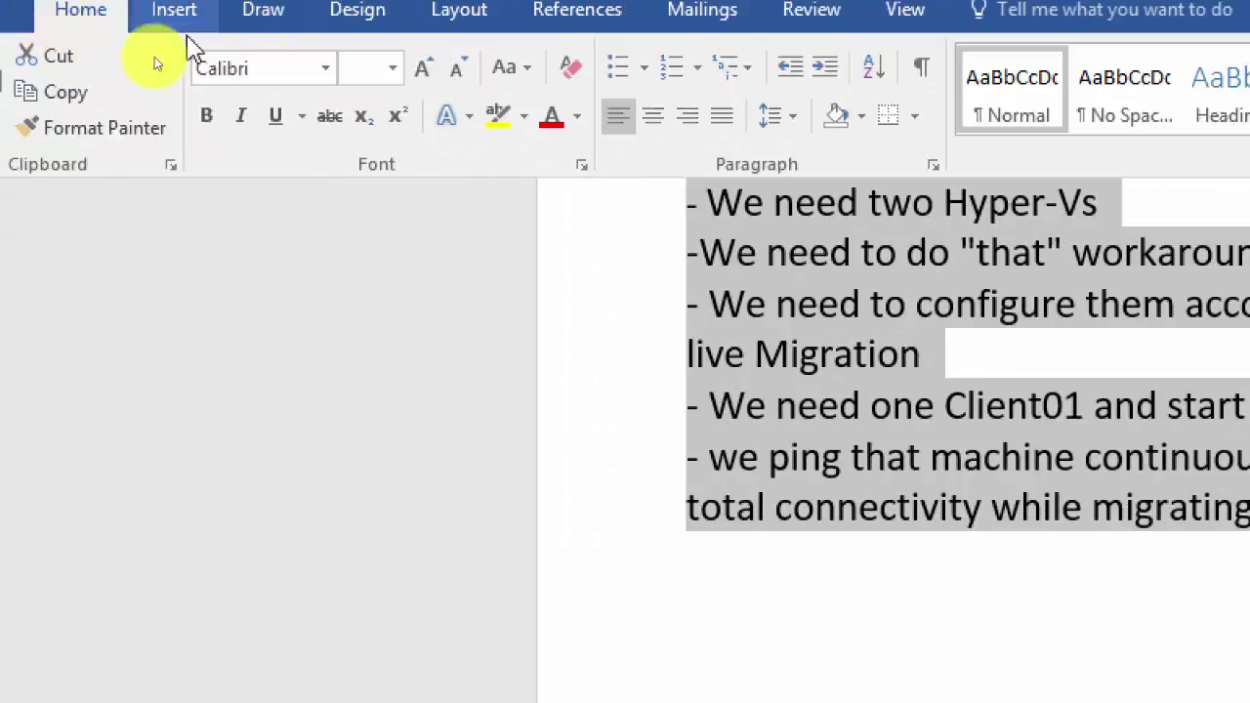
left_click(671, 67)
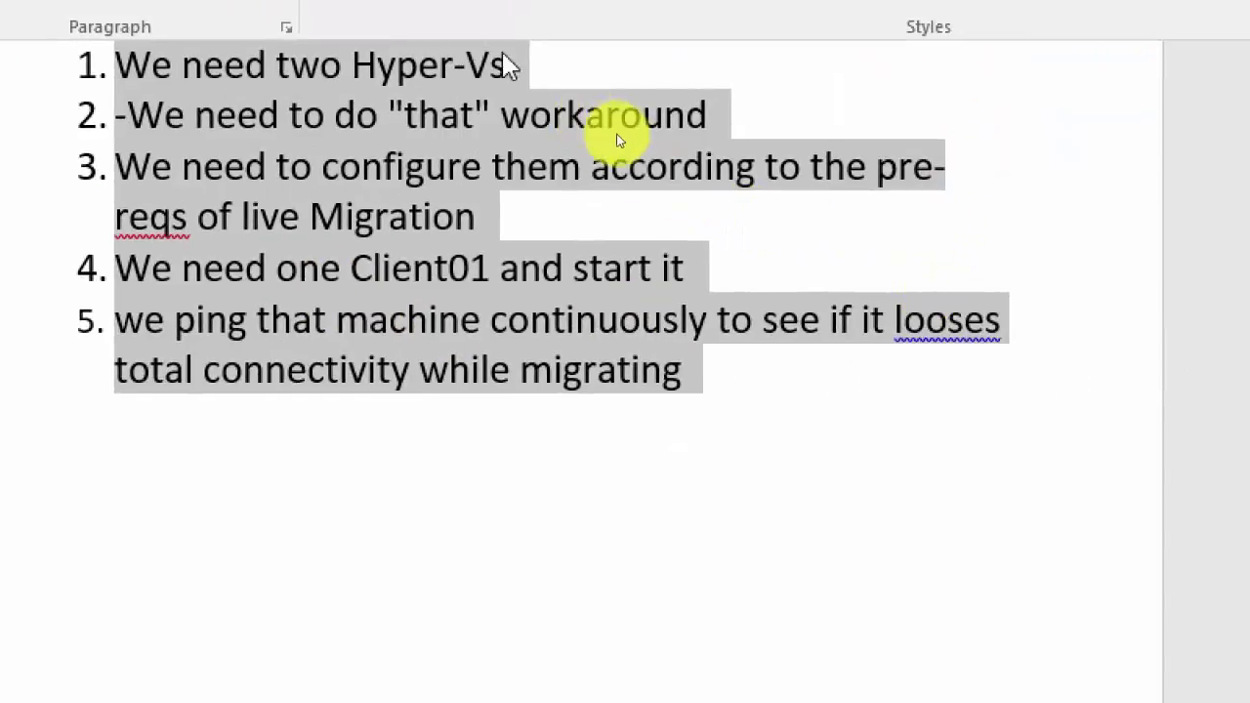
left_click(532, 70)
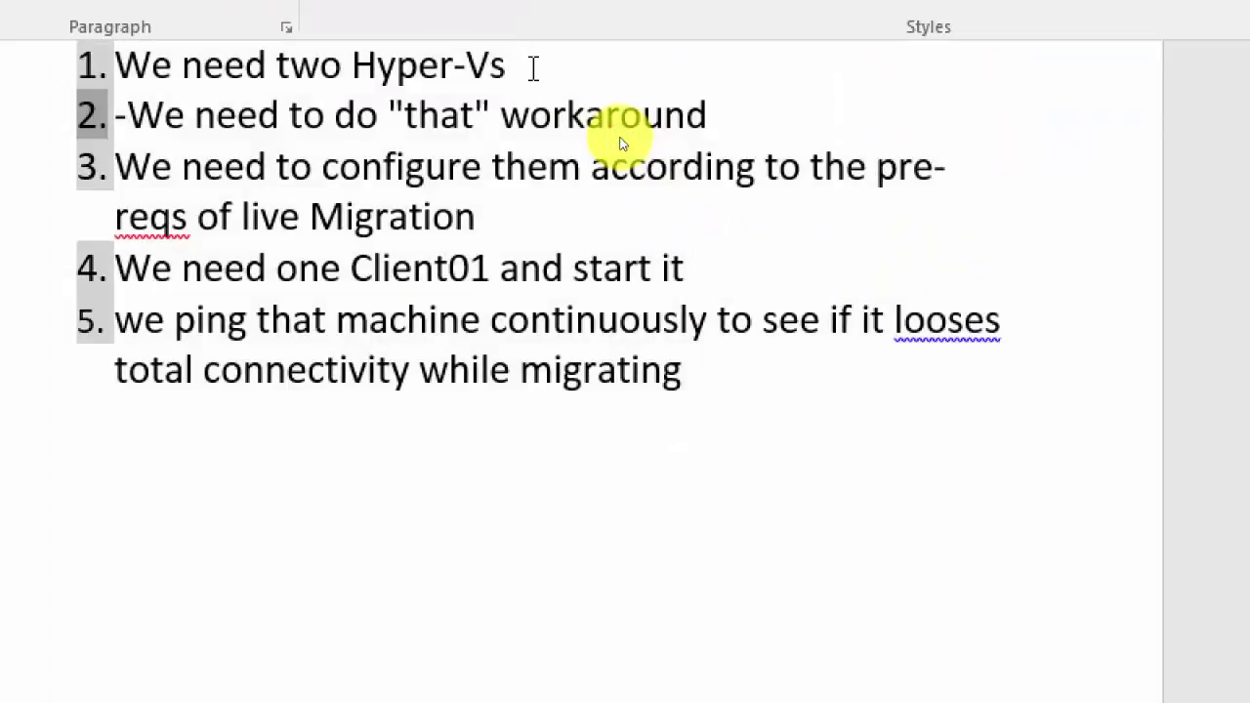
Step: Under item 3, add indented sub-item a. 'Same Processor Family' and start sub-item b
key("Right")
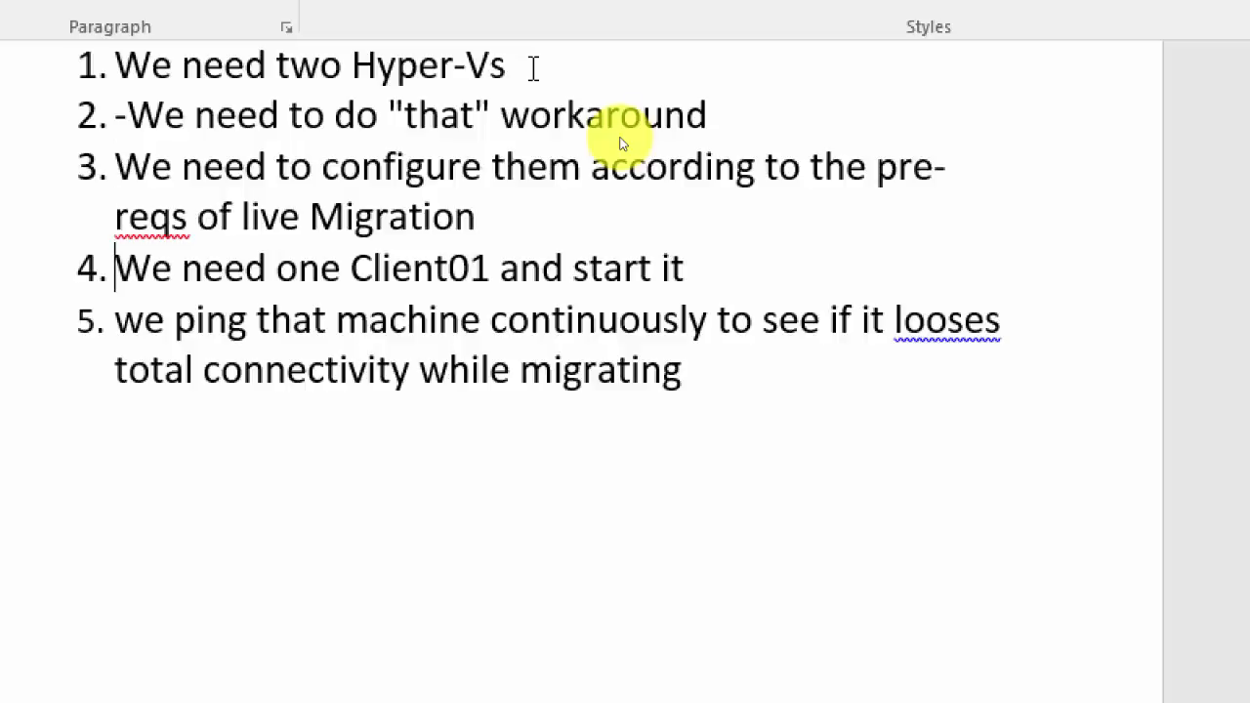
key("Left")
key("Return")
key("Tab")
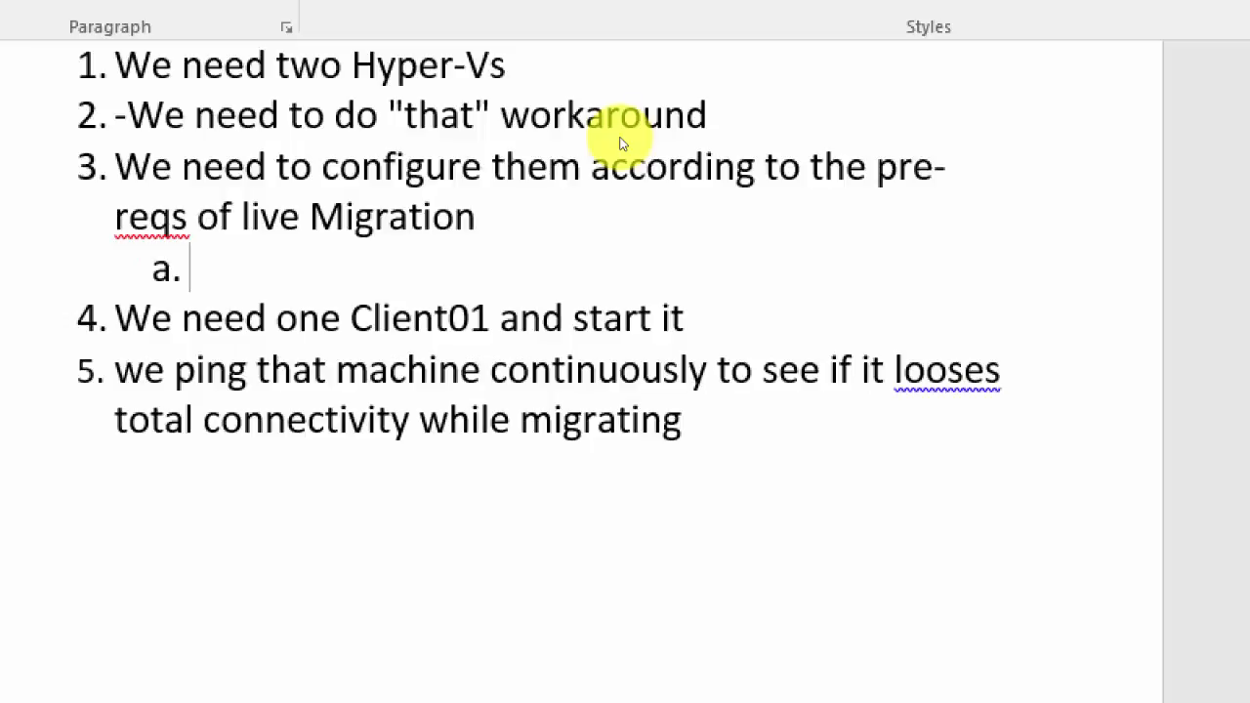
type("Same Pro")
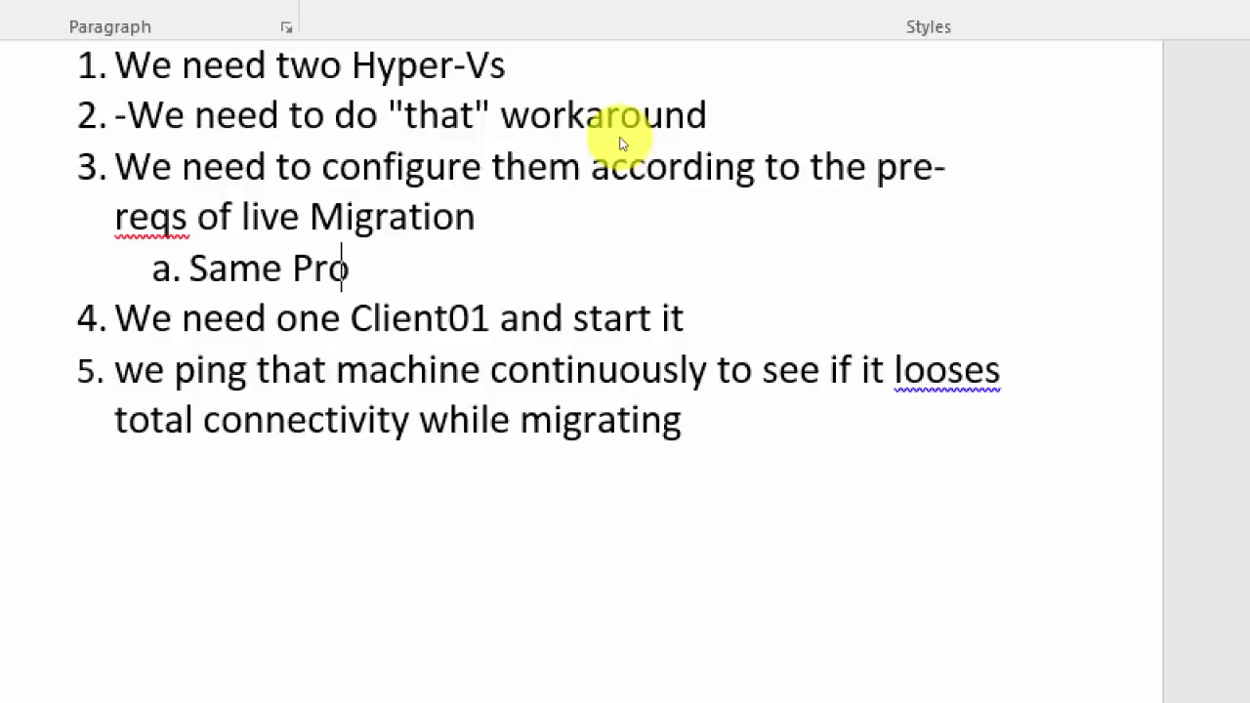
type("cessor Family")
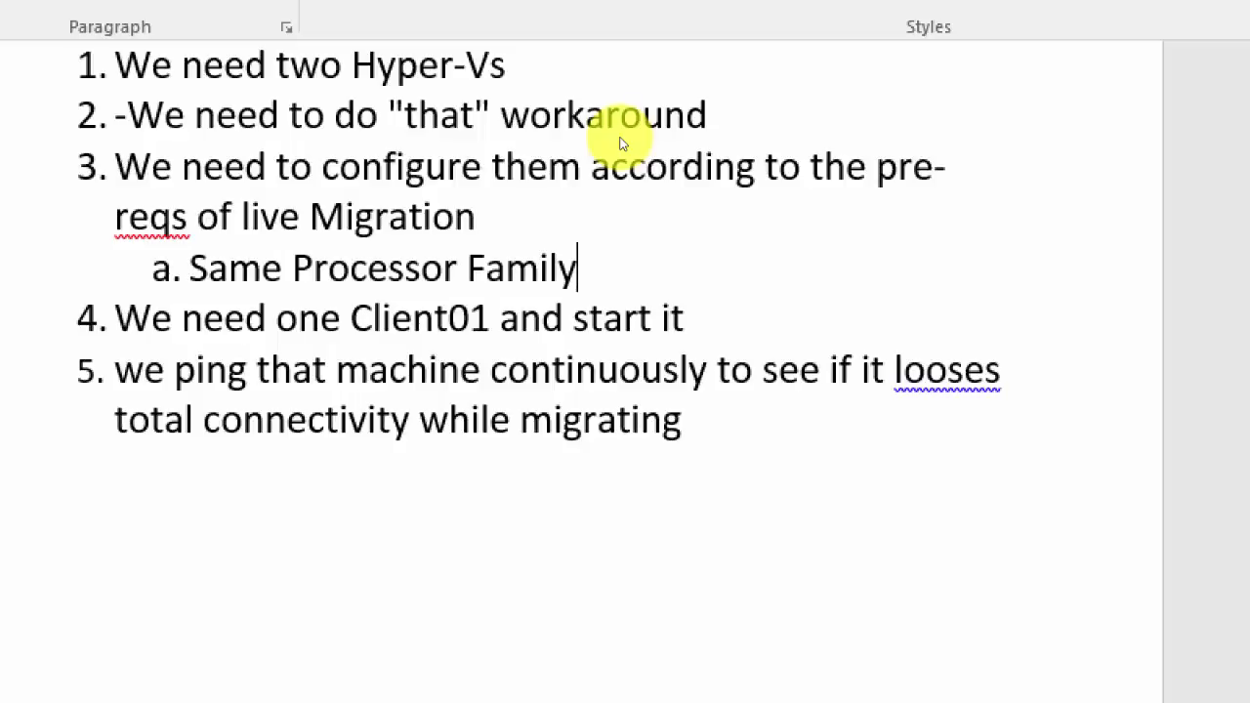
key("Return")
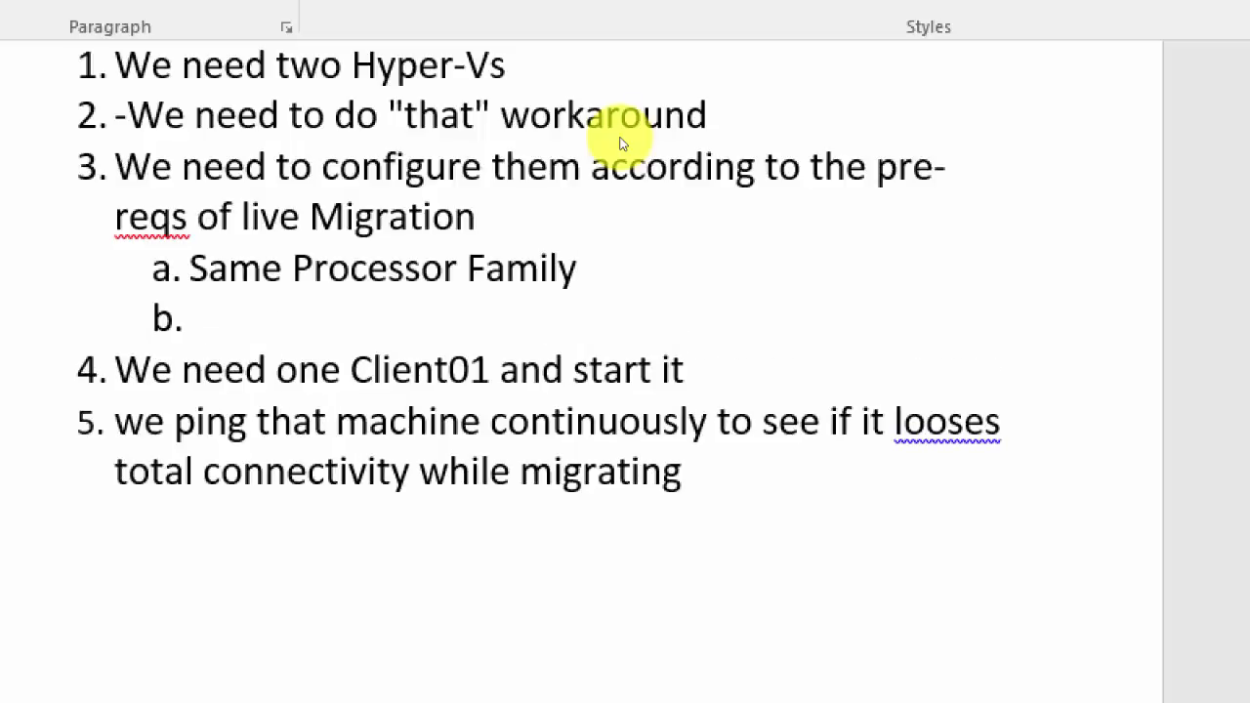
Step: Write sub-item b. on same switch names (External vSwitch 'PROD') and sub-item c. on a reliable, separate migration network
type("The ")
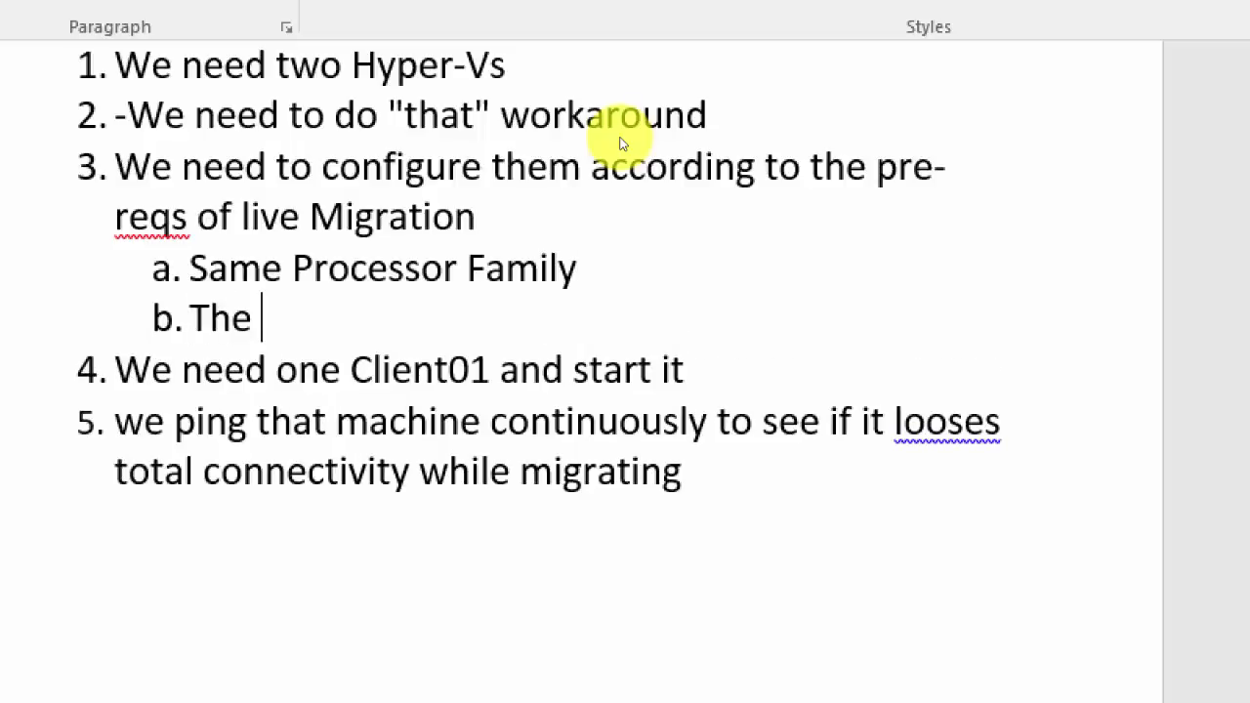
type("Virtual")
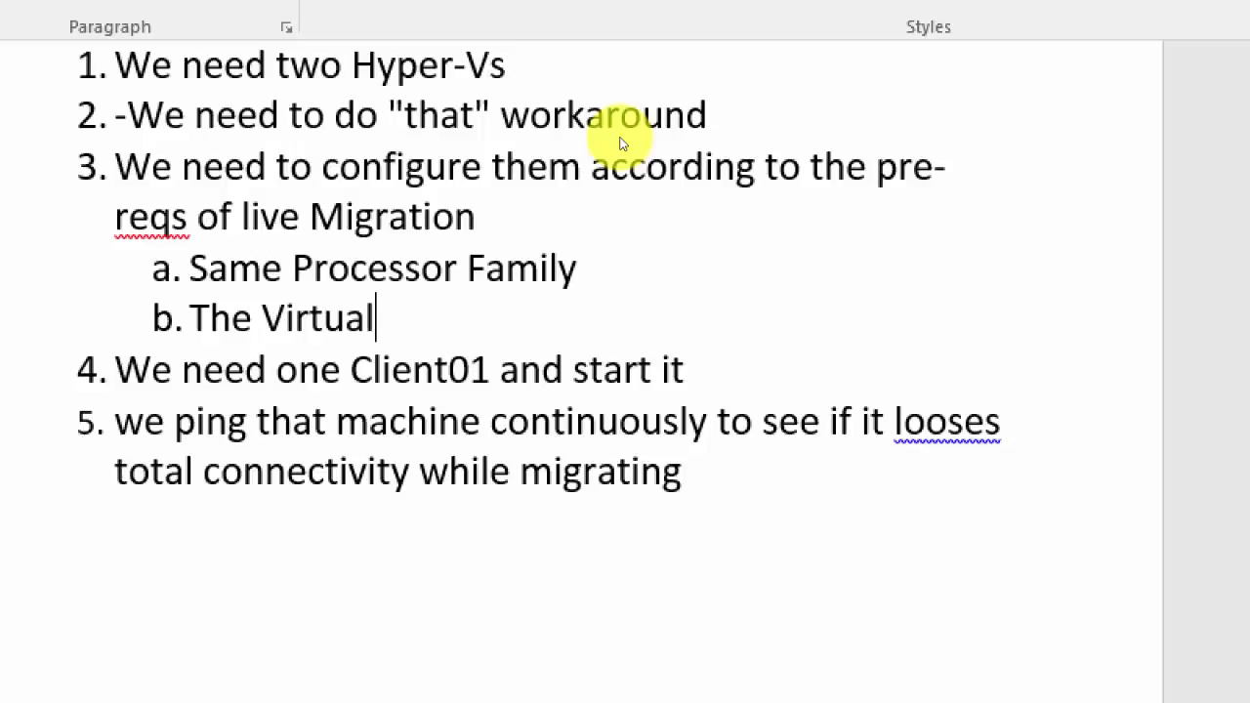
type(" Switch N")
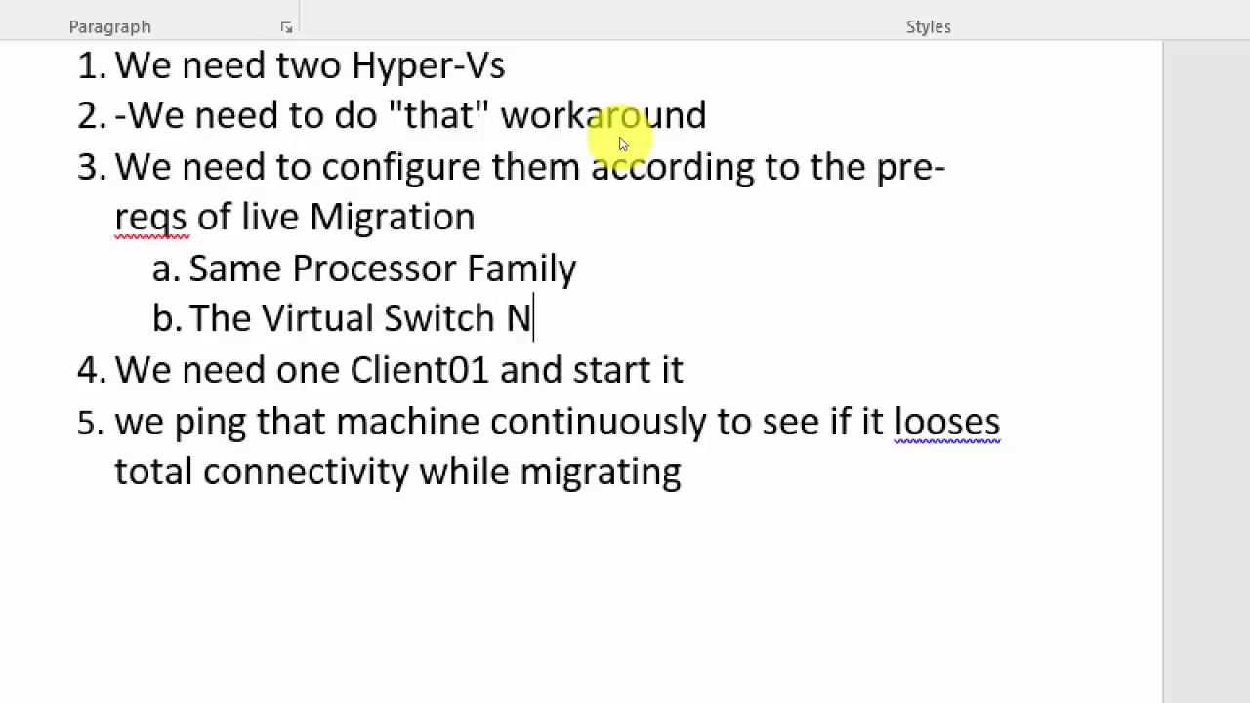
type("ame must be ")
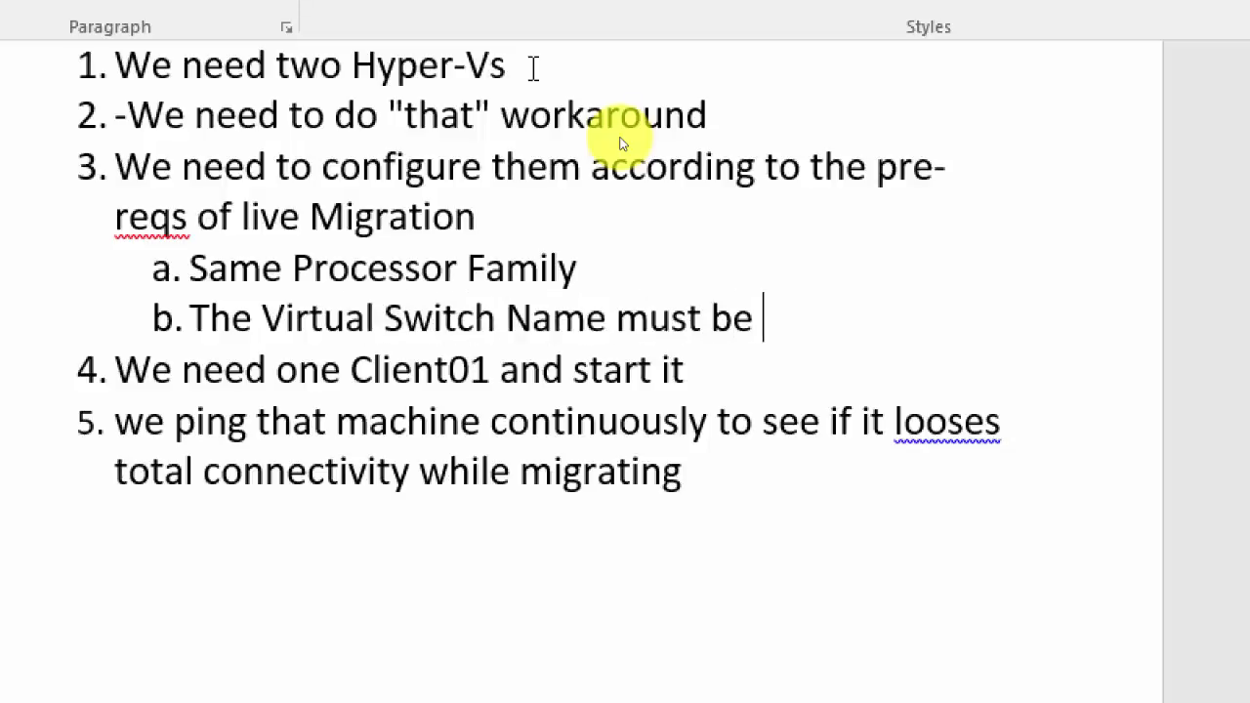
type("Same.")
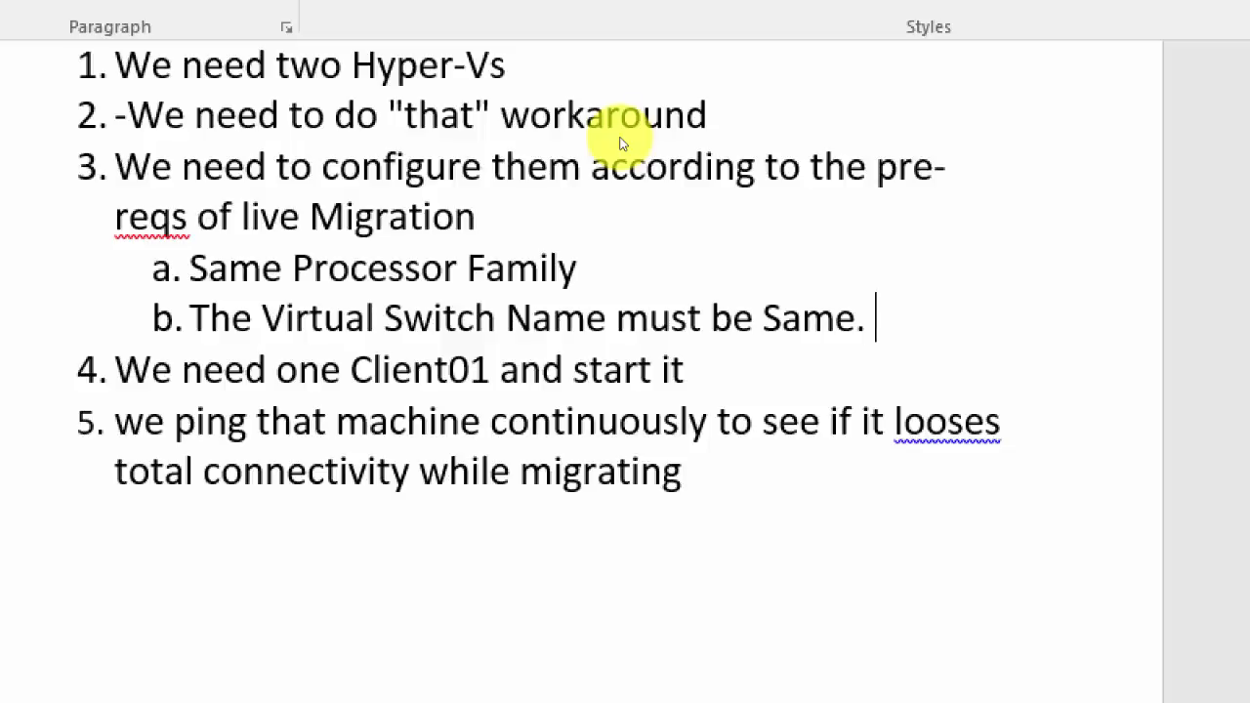
type("We wil")
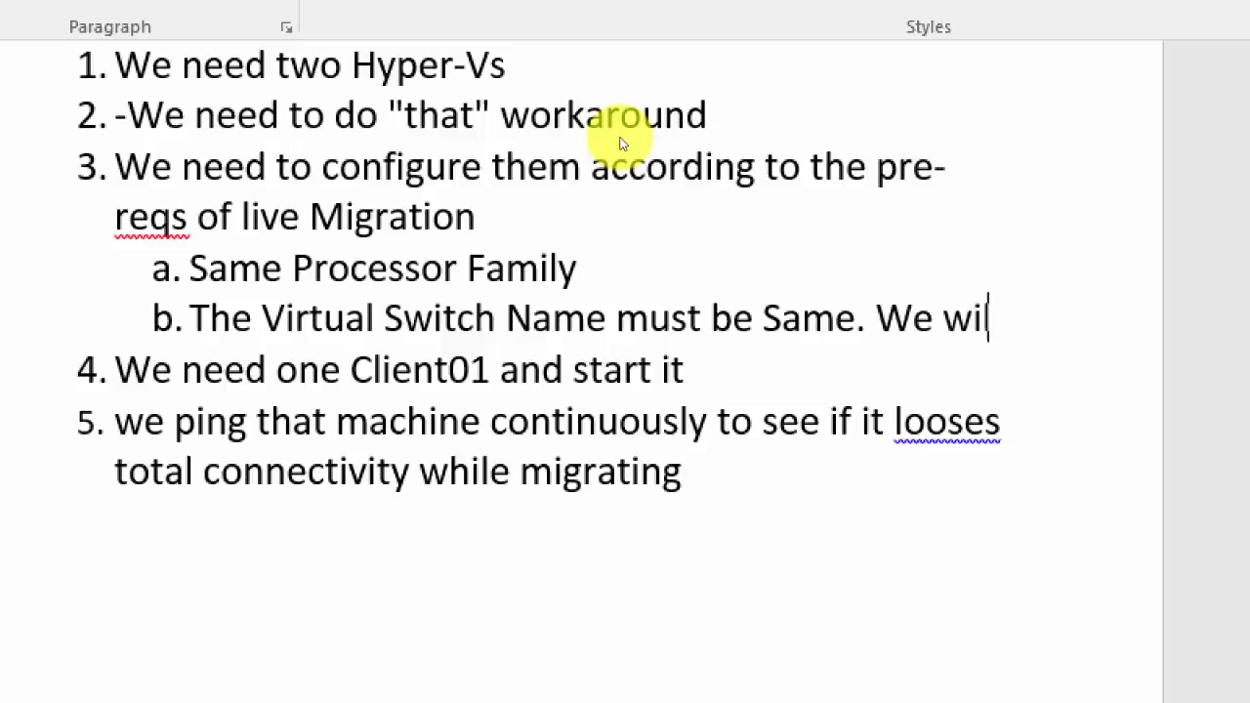
type("l create Ex")
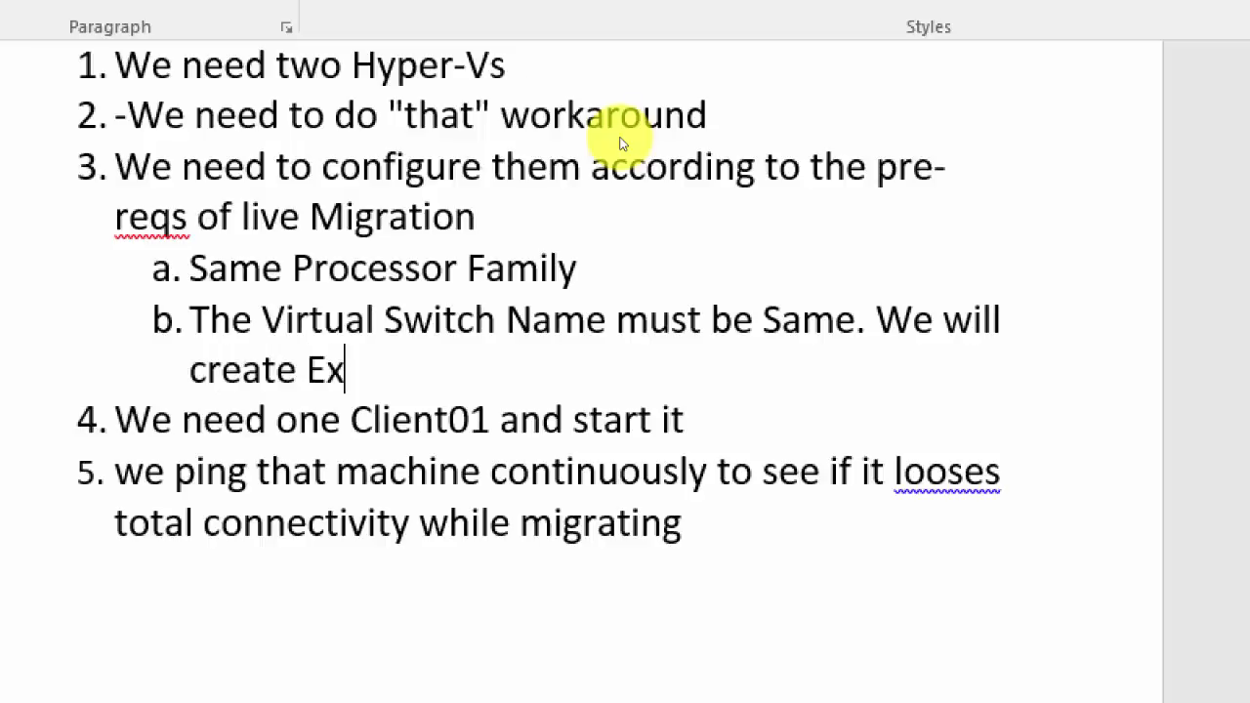
type("ternal v")
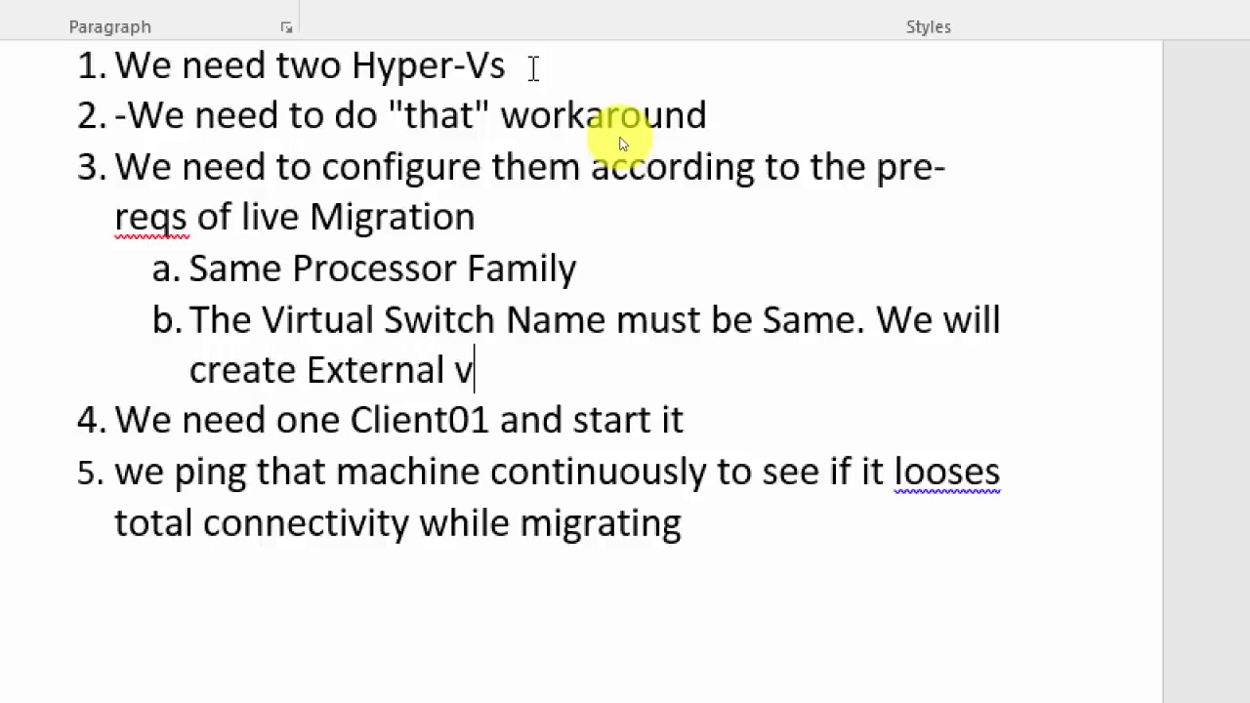
type("Switch ")
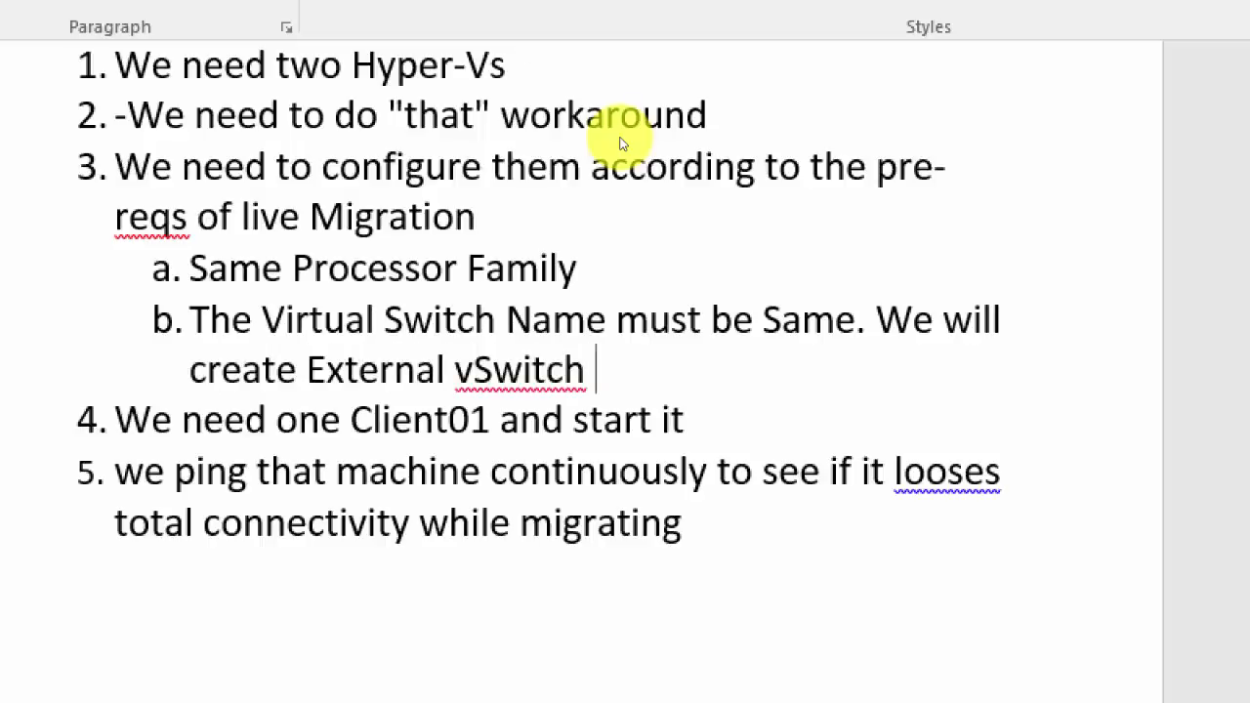
type("called \"PROD")
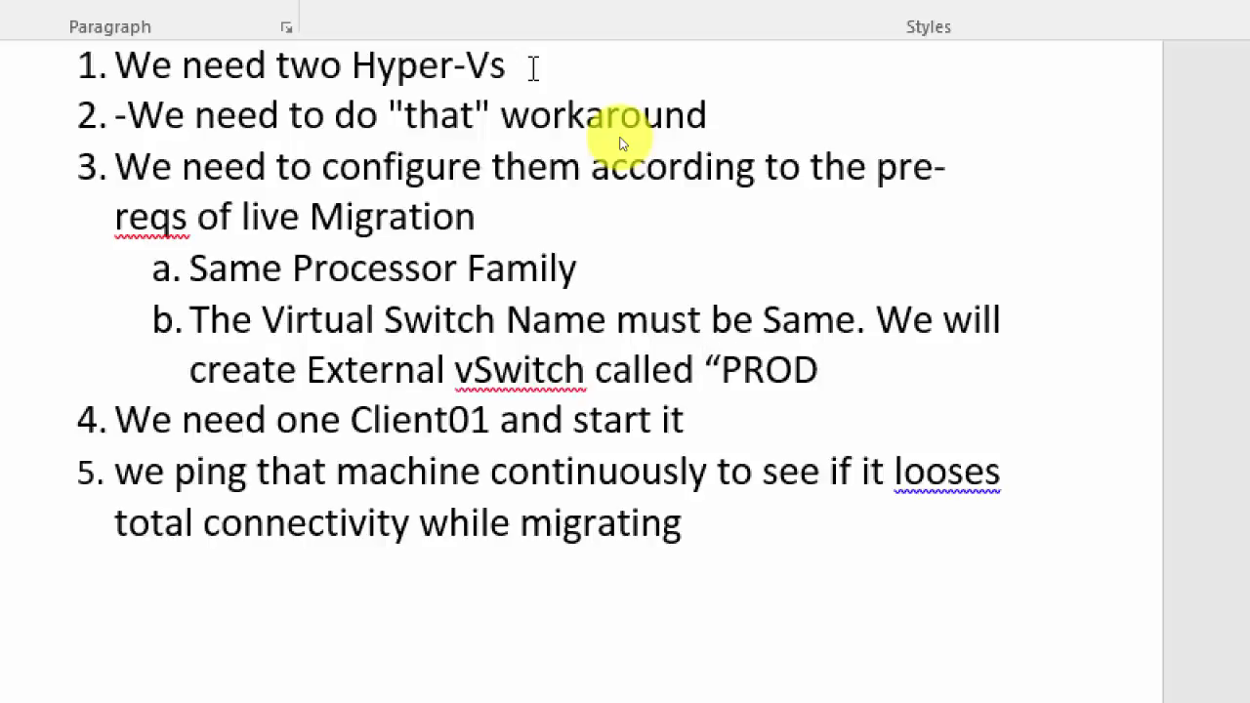
type("\"")
key("Return")
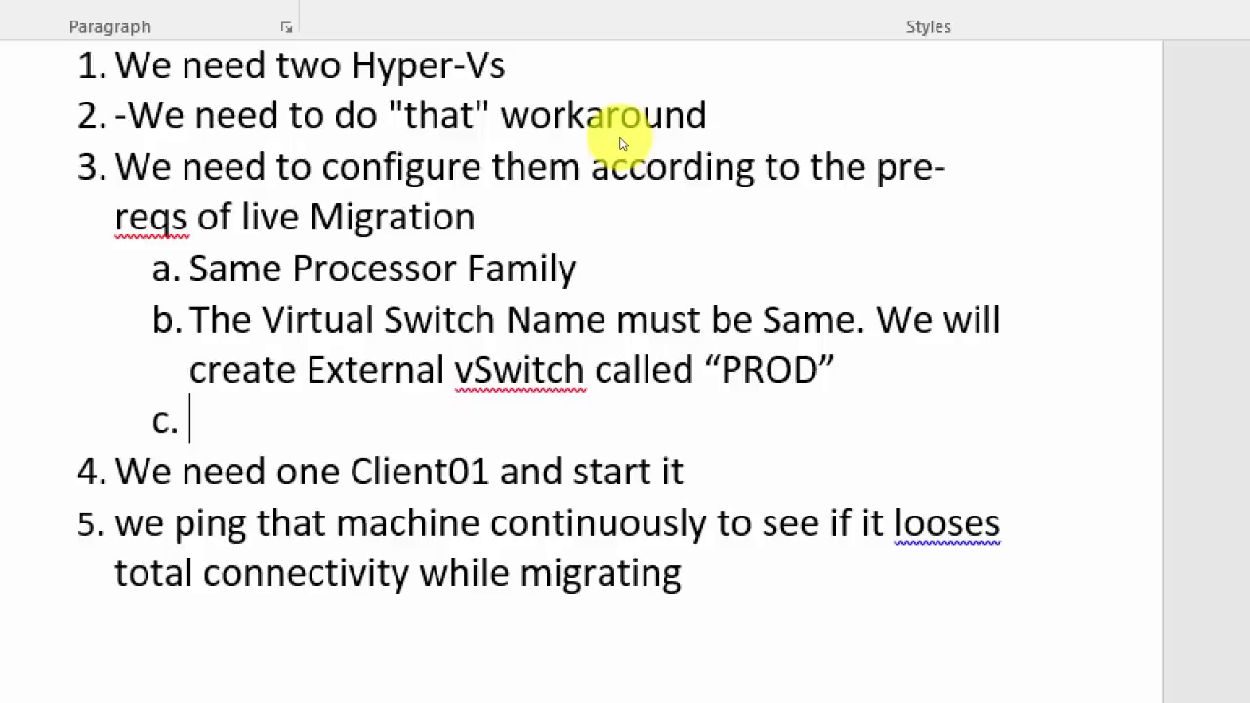
type("Make")
type("e the")
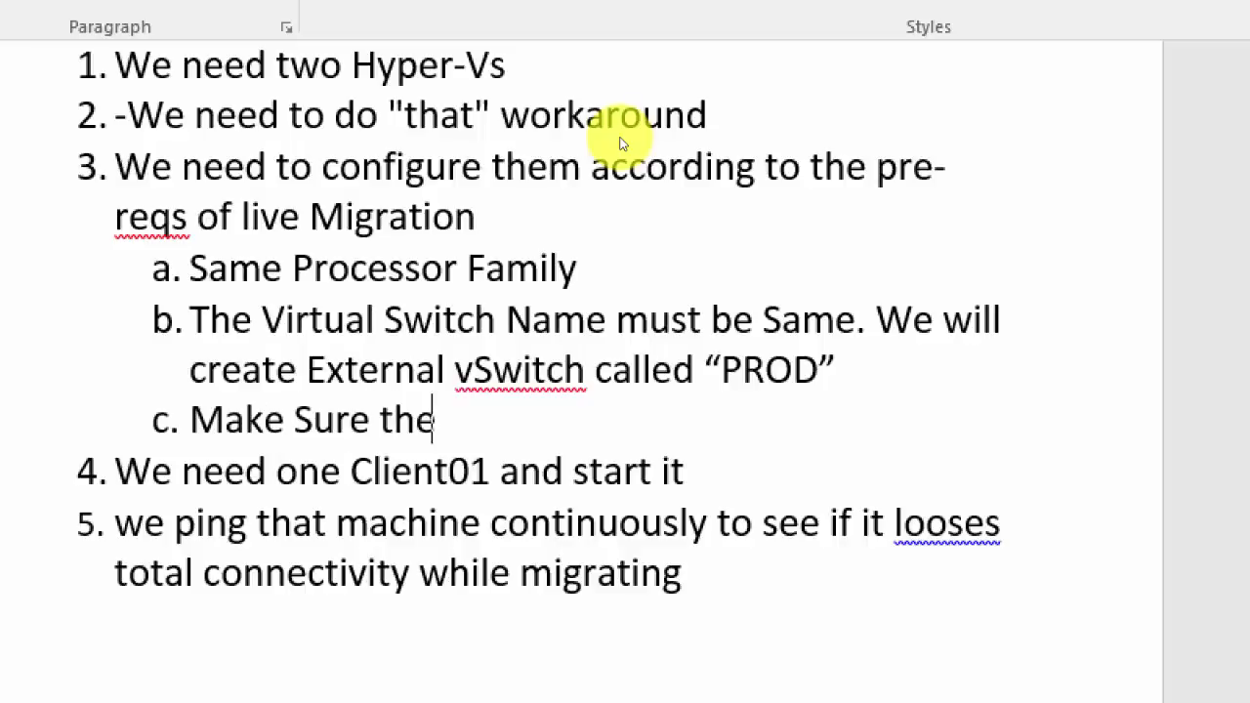
type(" network is reliable")
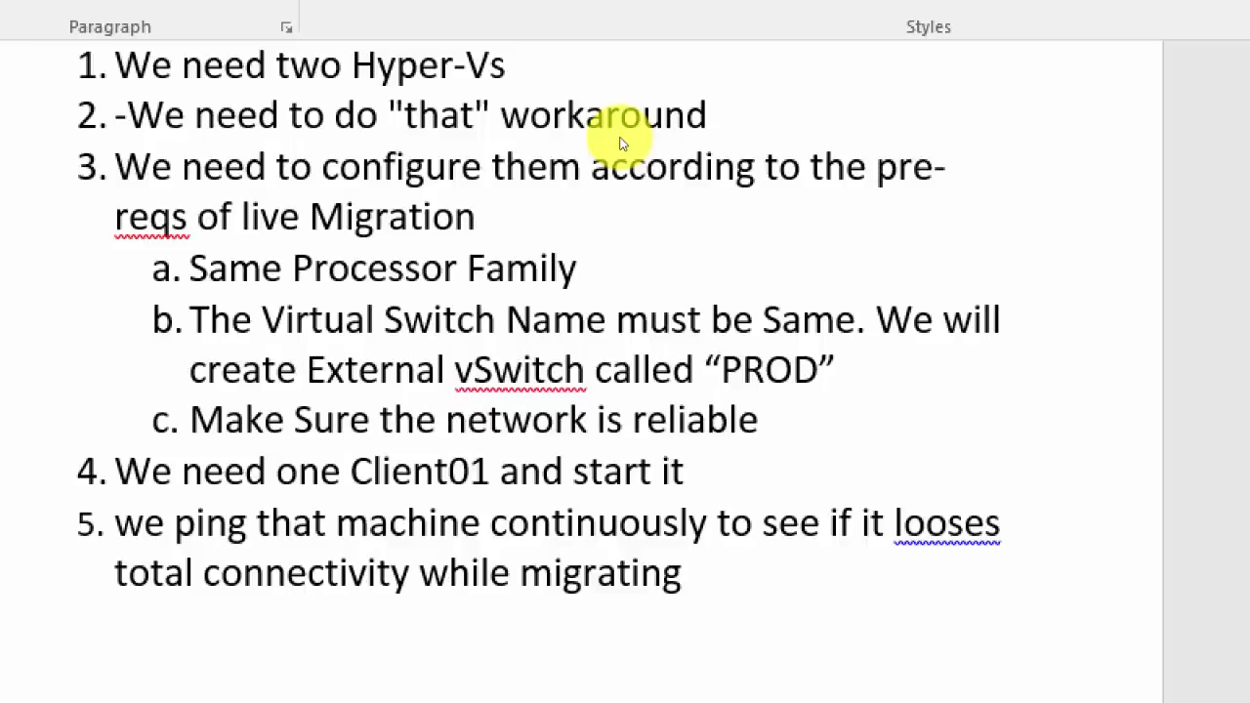
type(". Separate")
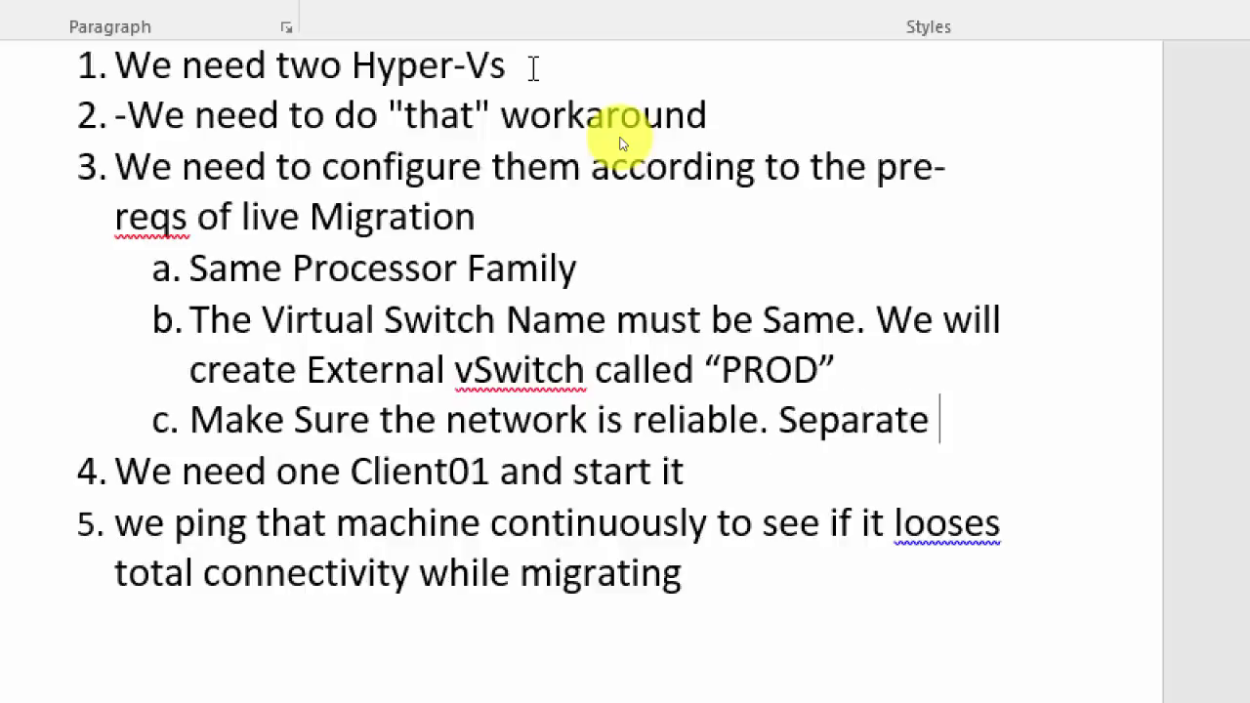
type(" Migration network")
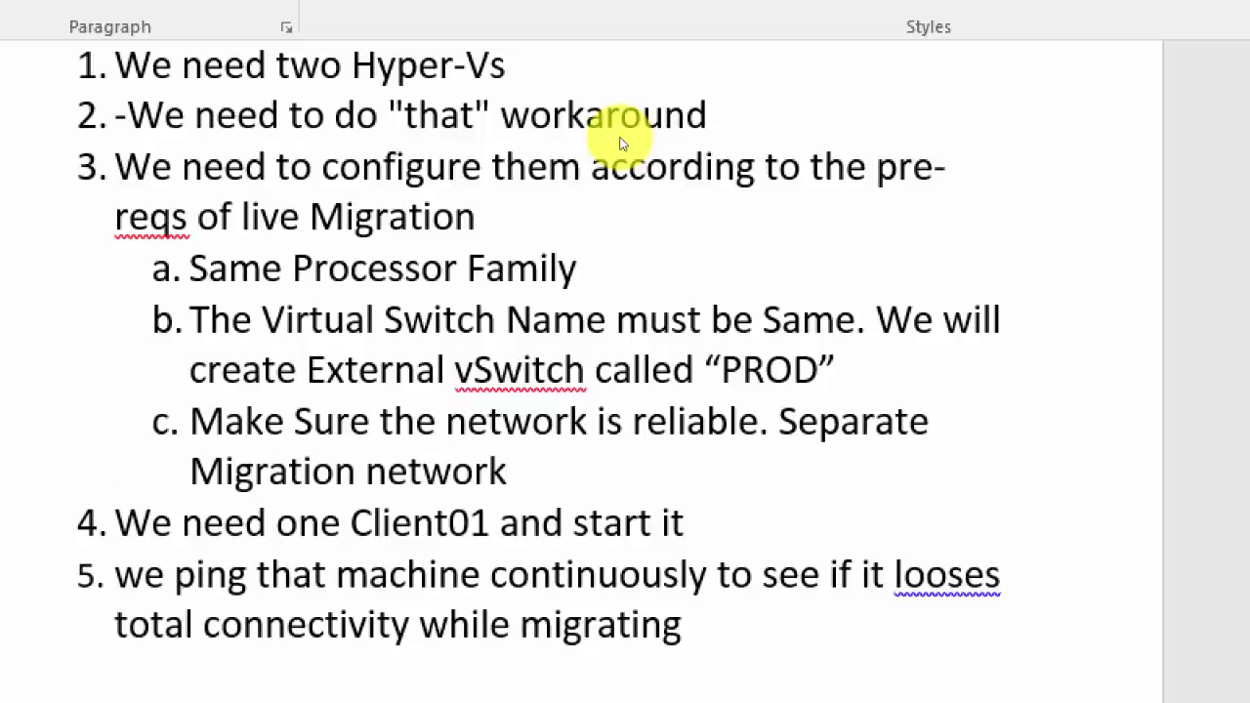
type(".")
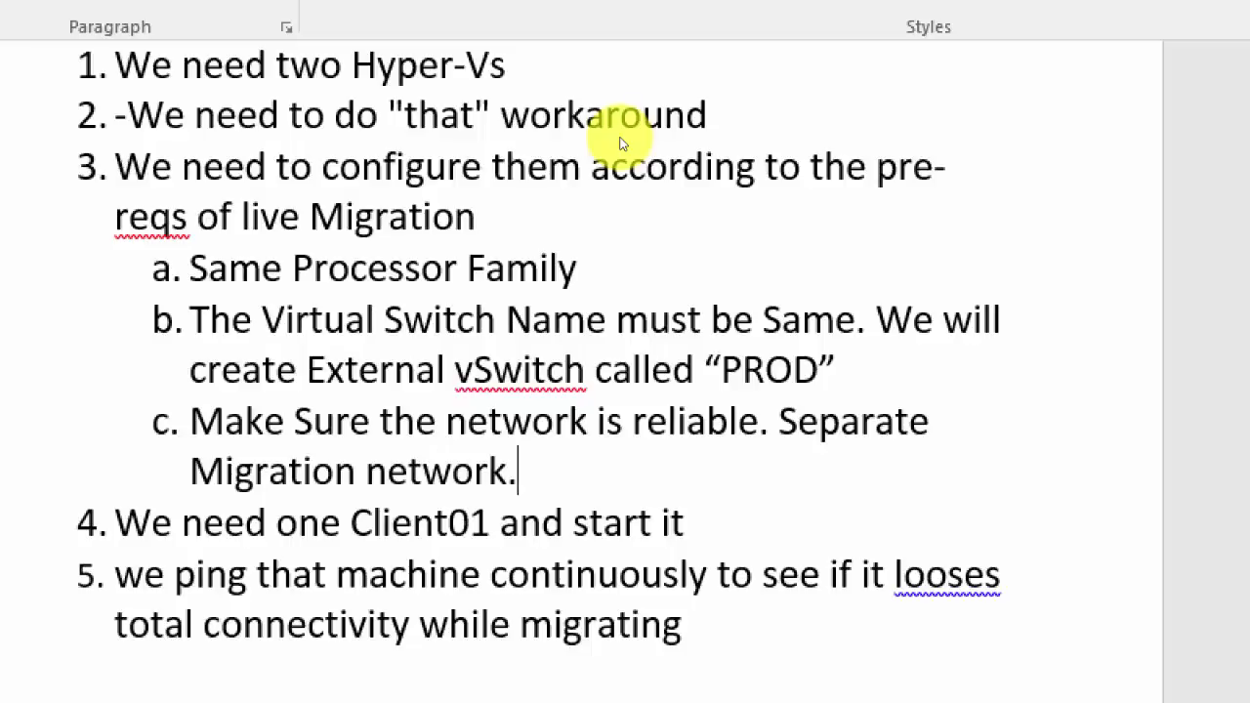
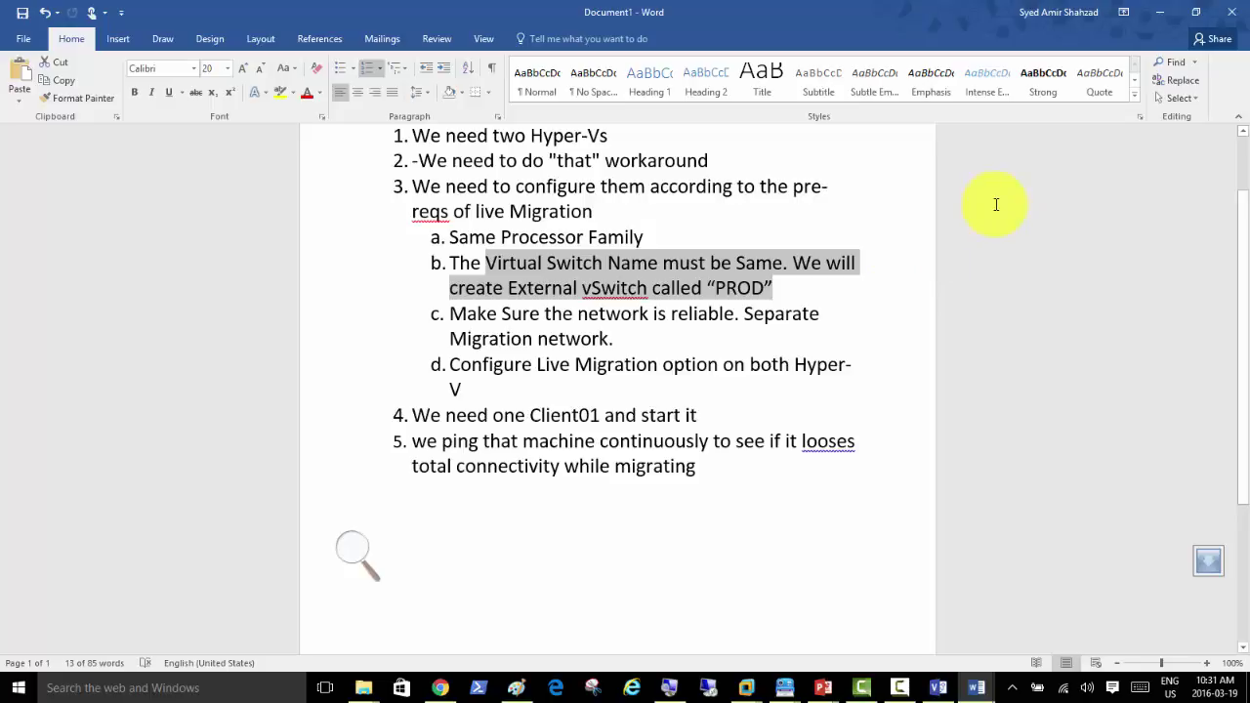
Step: Minimize the Word notes to bring Server02's Hyper-V Manager back into view
left_click(1162, 14)
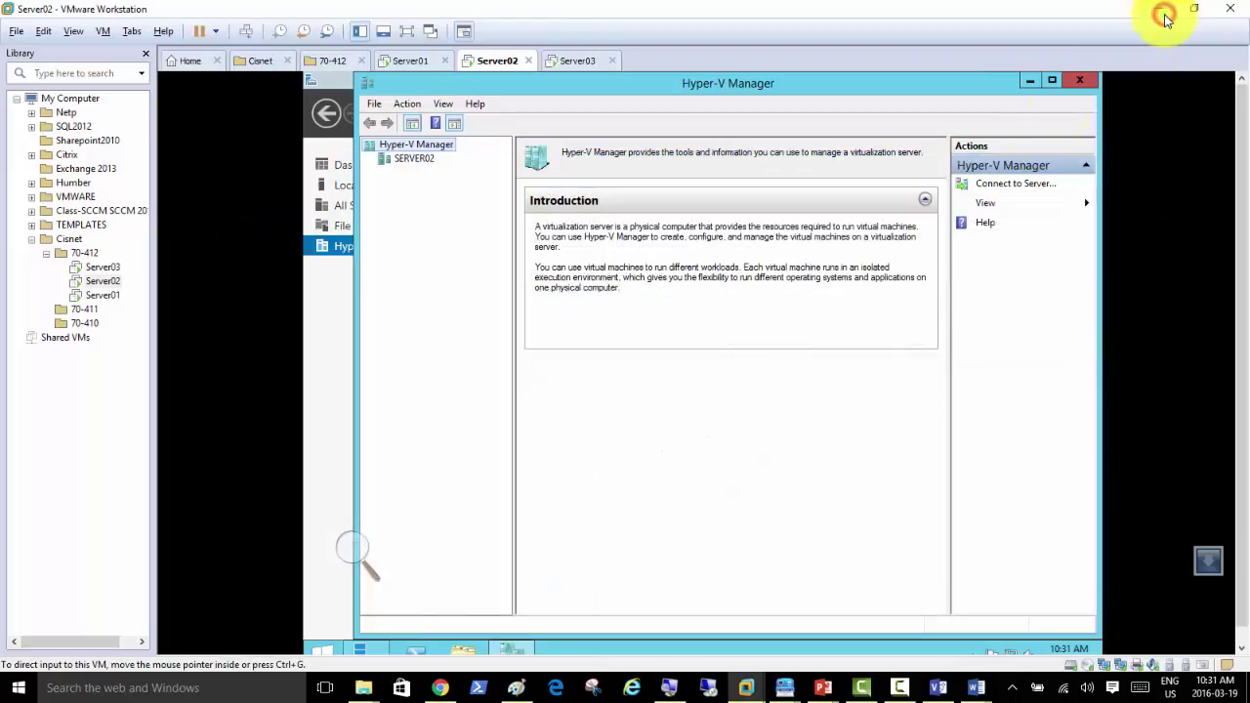
Step: Open SERVER02's Virtual Switch Manager and inspect its existing Intel 82574L external switch
left_click(418, 159)
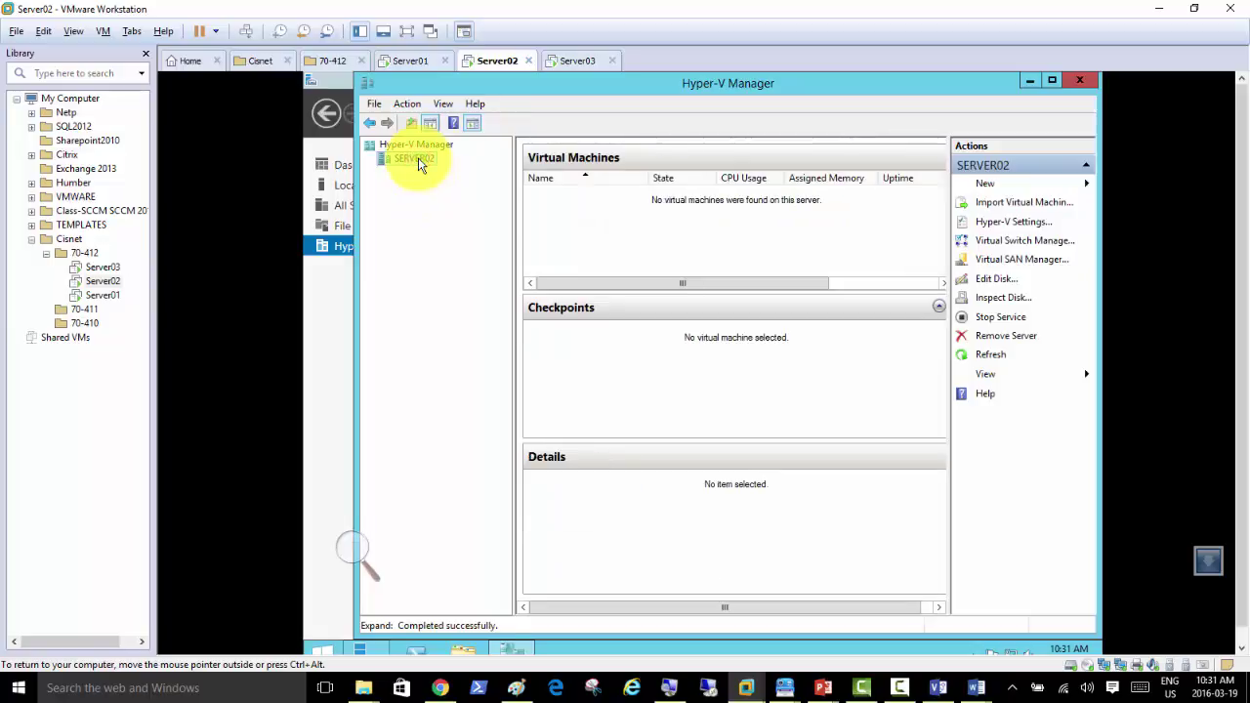
left_click(1019, 241)
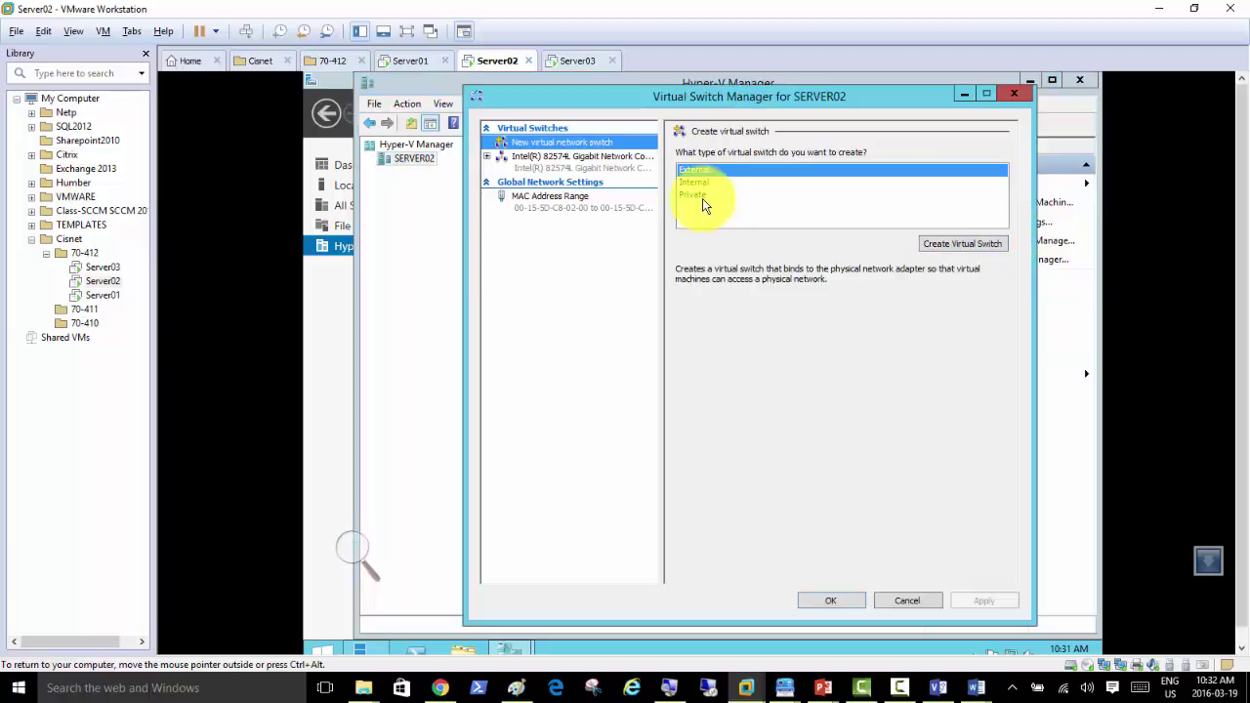
left_click(577, 166)
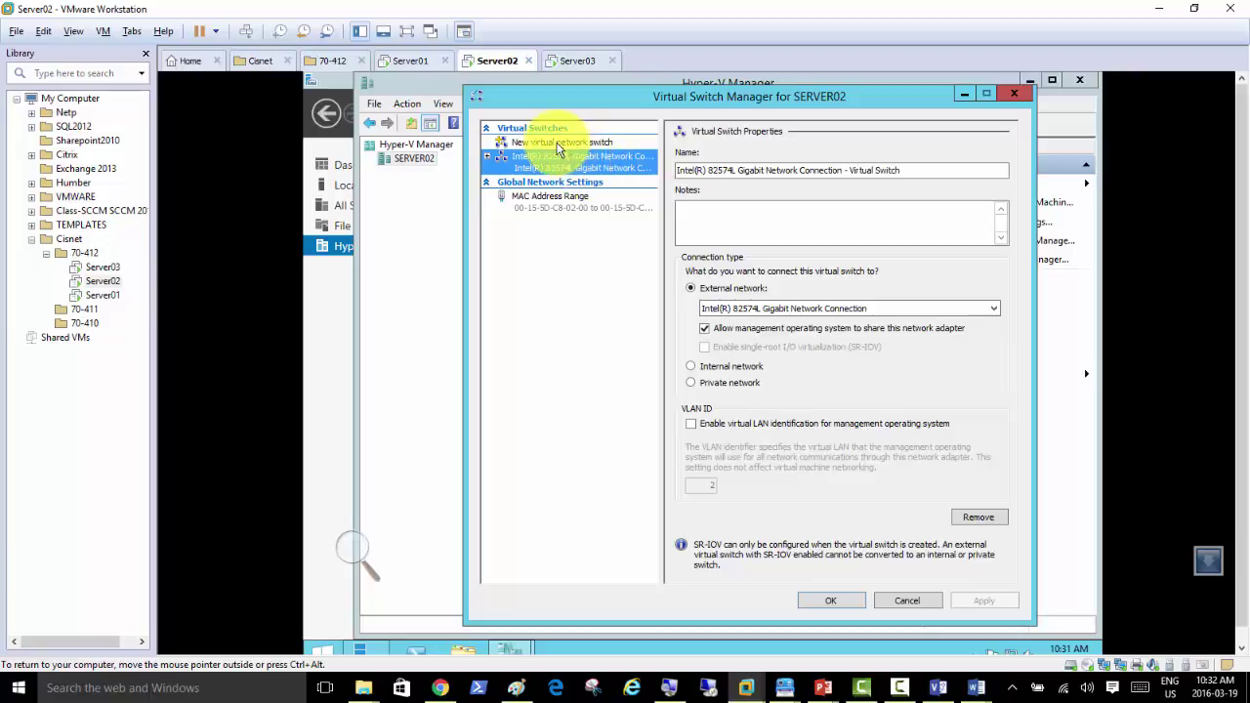
left_click(559, 142)
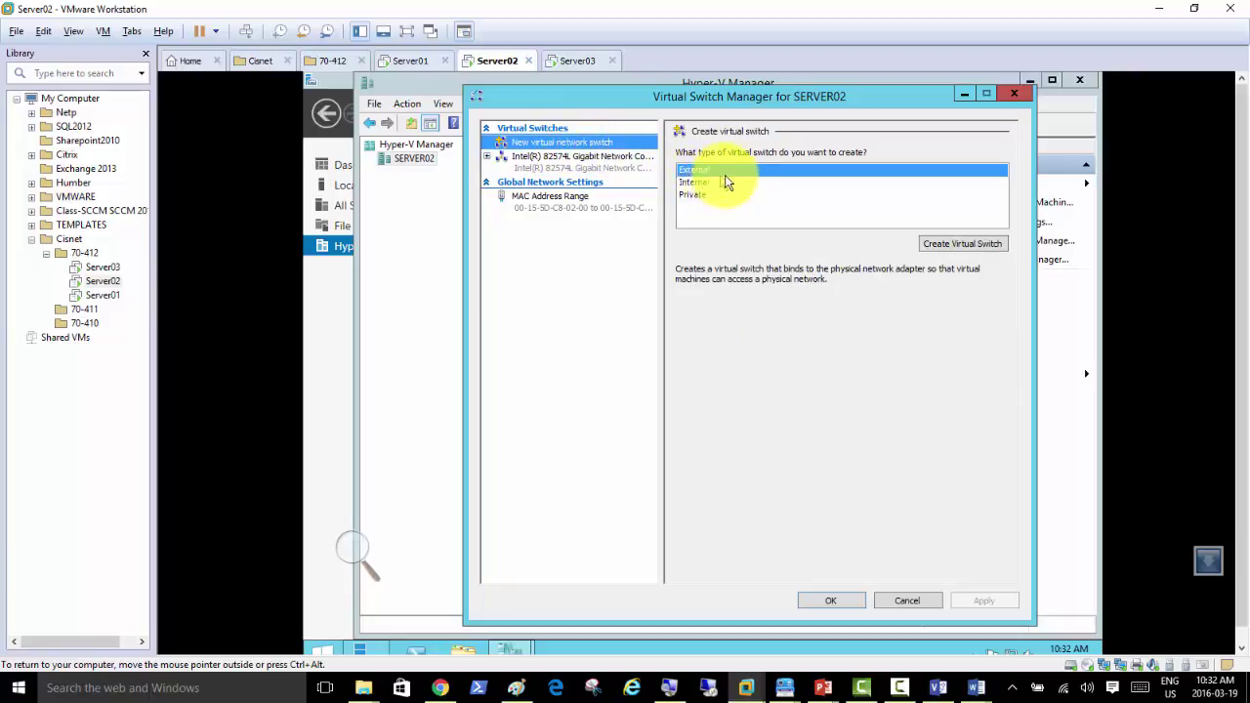
Step: Create an external virtual switch named PROD and apply it, which fails with an error
left_click(976, 244)
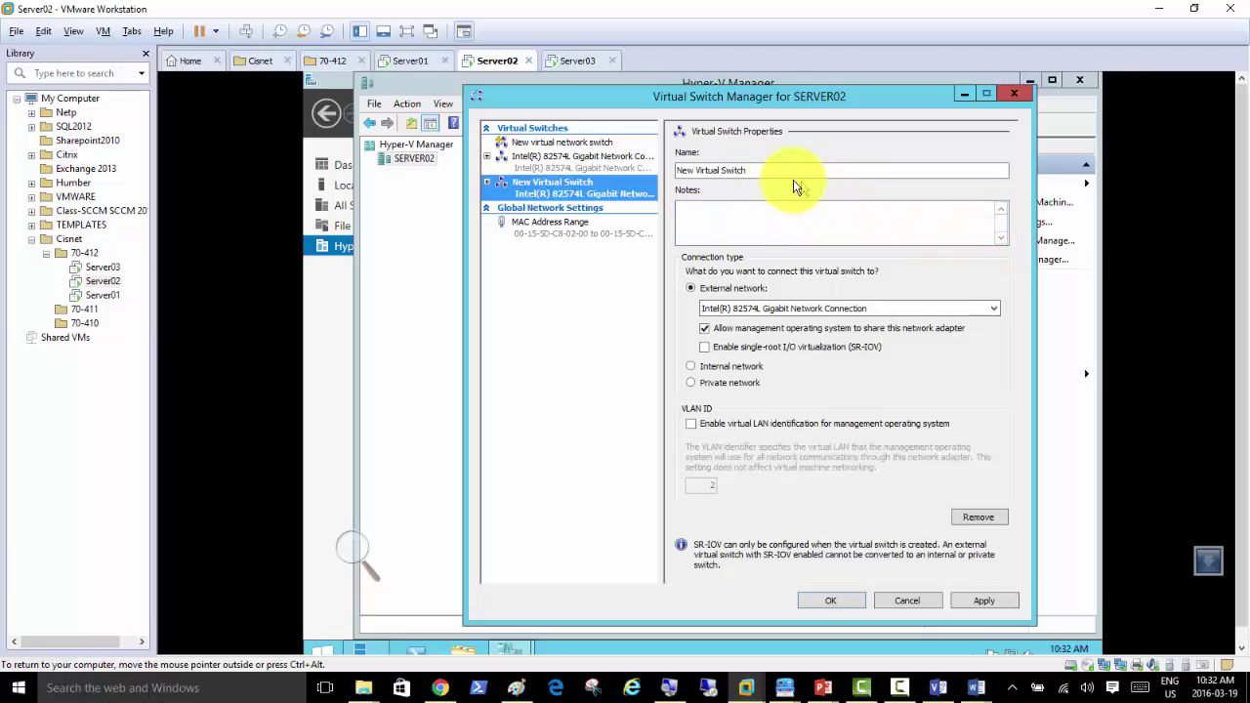
left_click_drag(775, 173, 586, 174)
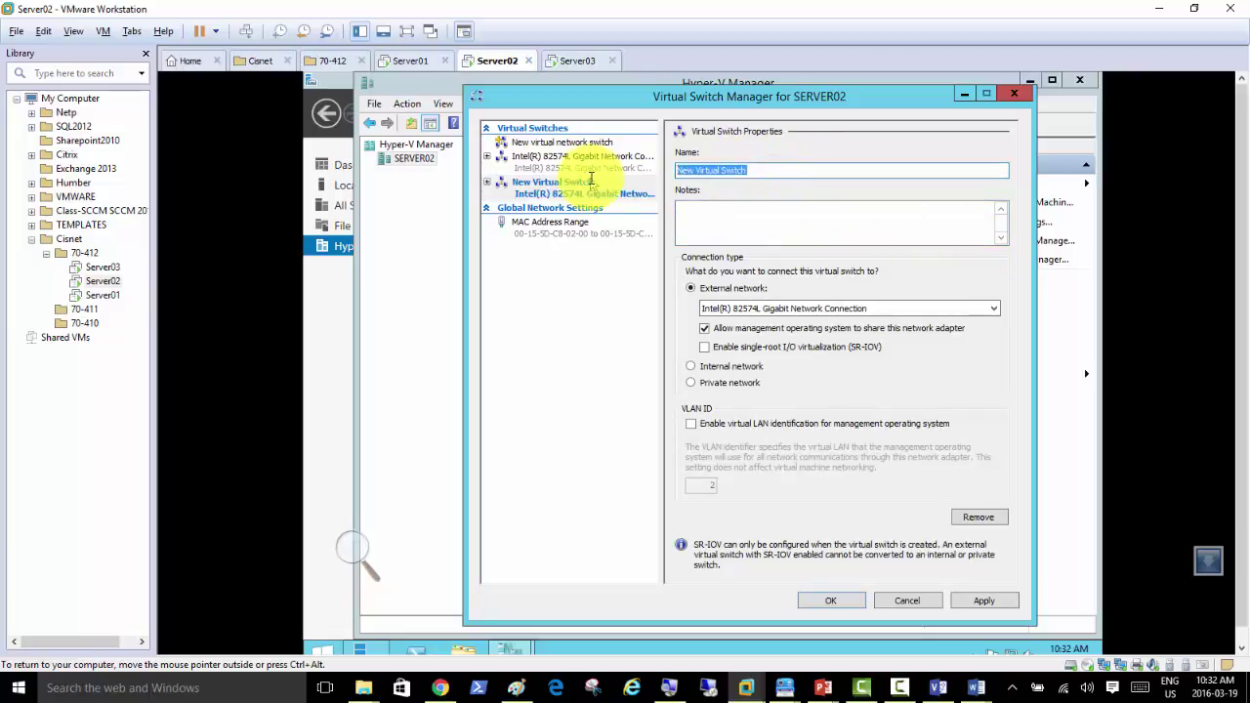
type("E")
key("BackSpace")
key("BackSpace")
type("PROD")
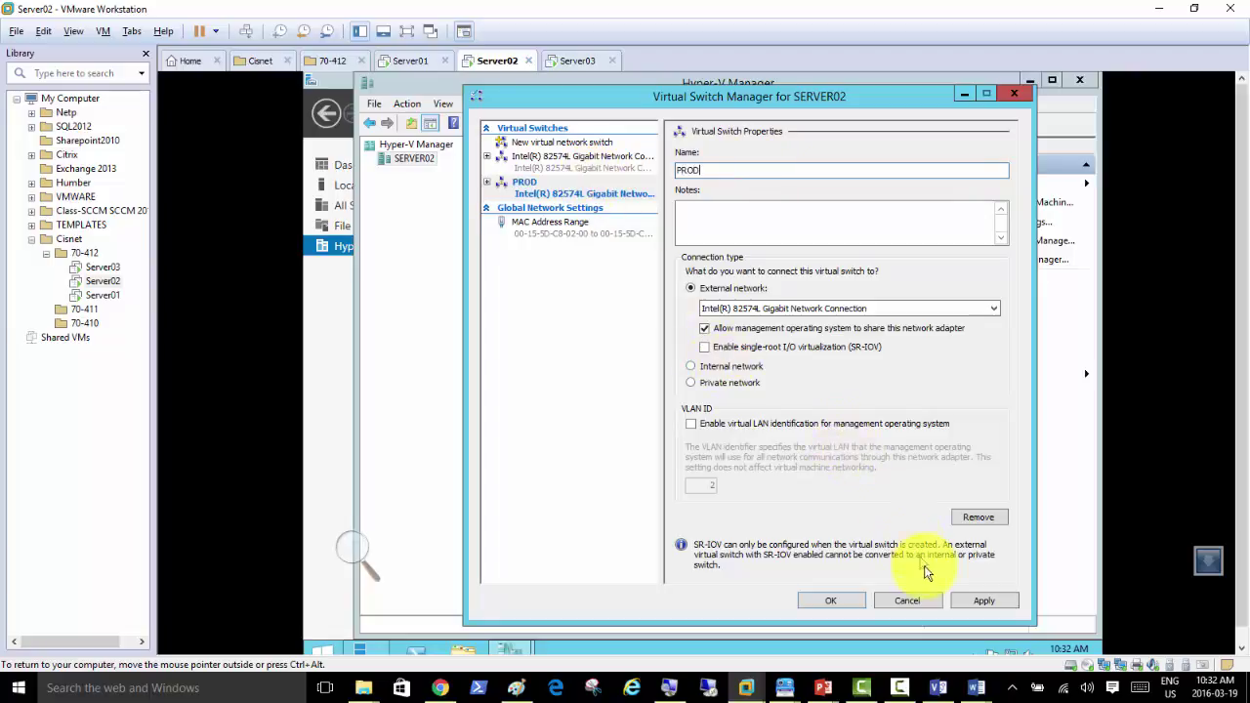
left_click(961, 597)
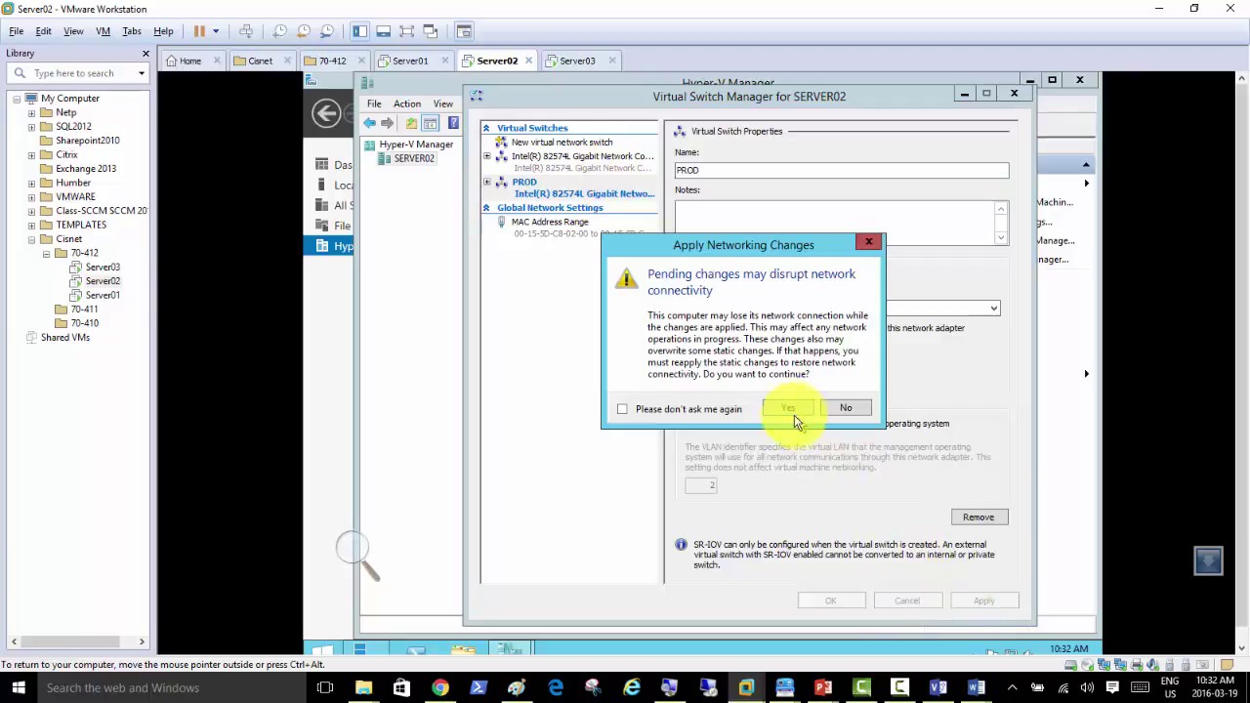
left_click(789, 410)
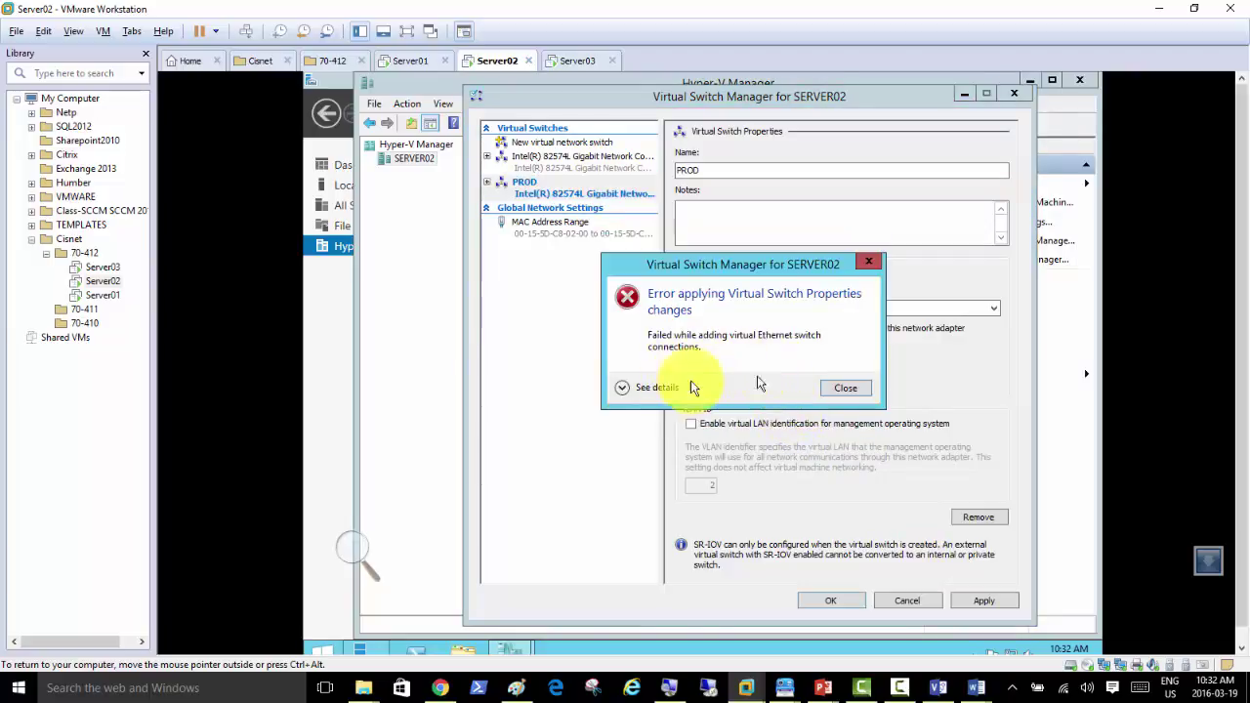
Step: Read the error details (adapter already bound), dismiss it, and select the existing Intel switch
left_click(623, 388)
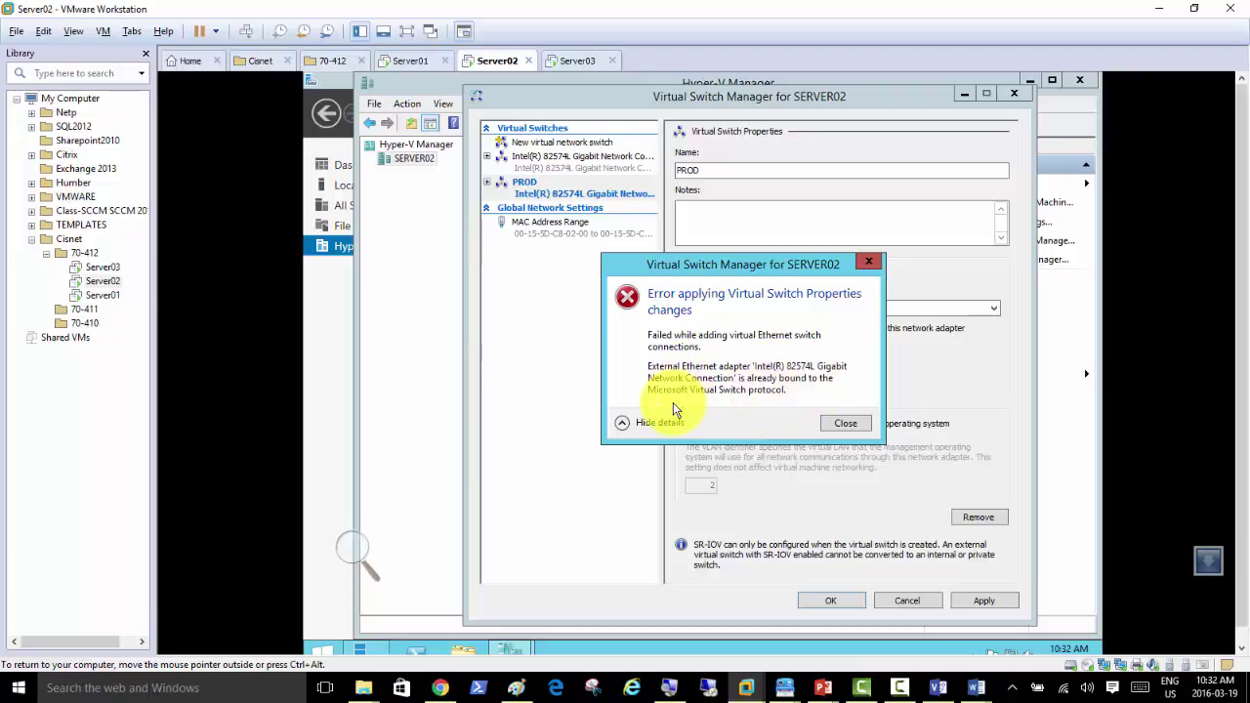
left_click(845, 428)
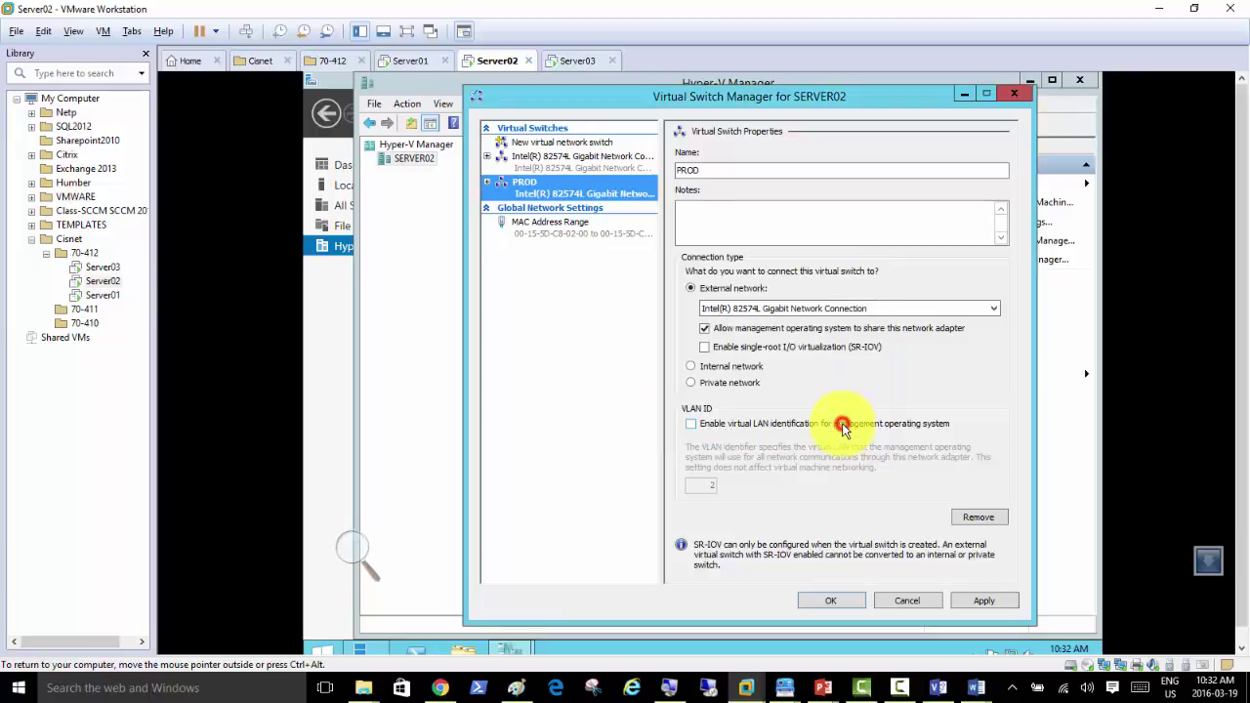
left_click(541, 162)
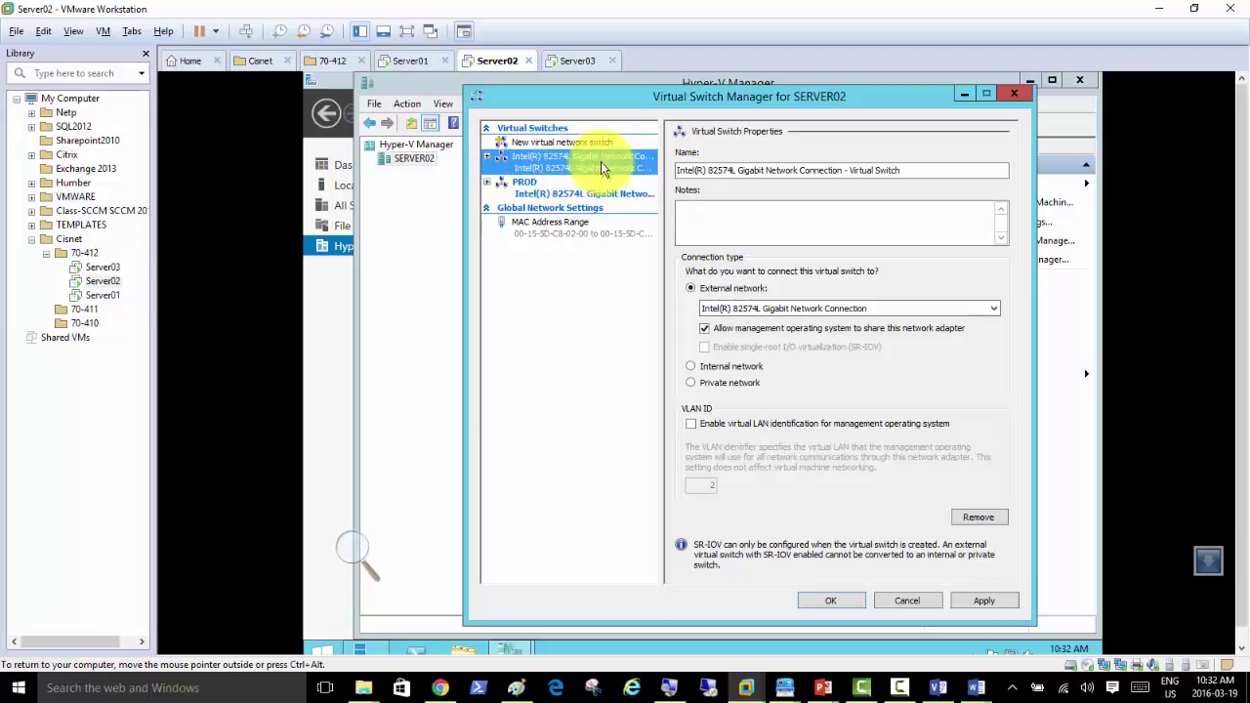
Step: Check PROD's network adapter, then remove the old Intel switch and apply the change
left_click(537, 196)
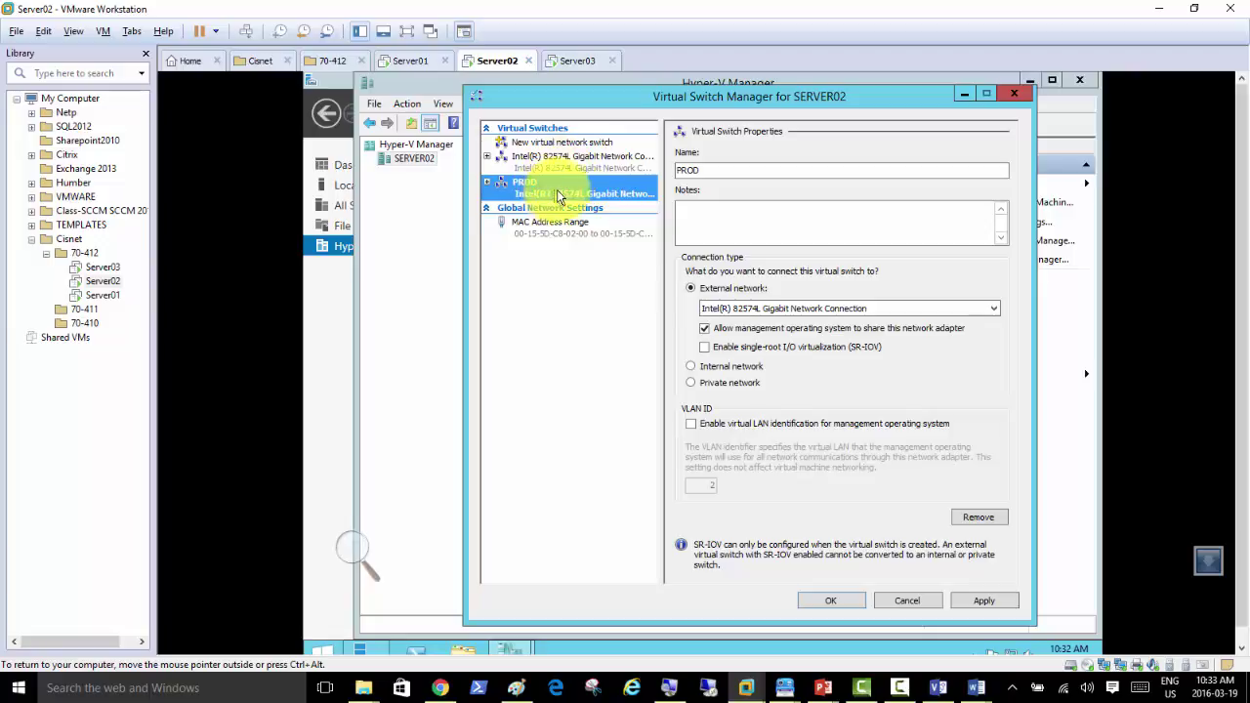
left_click(781, 309)
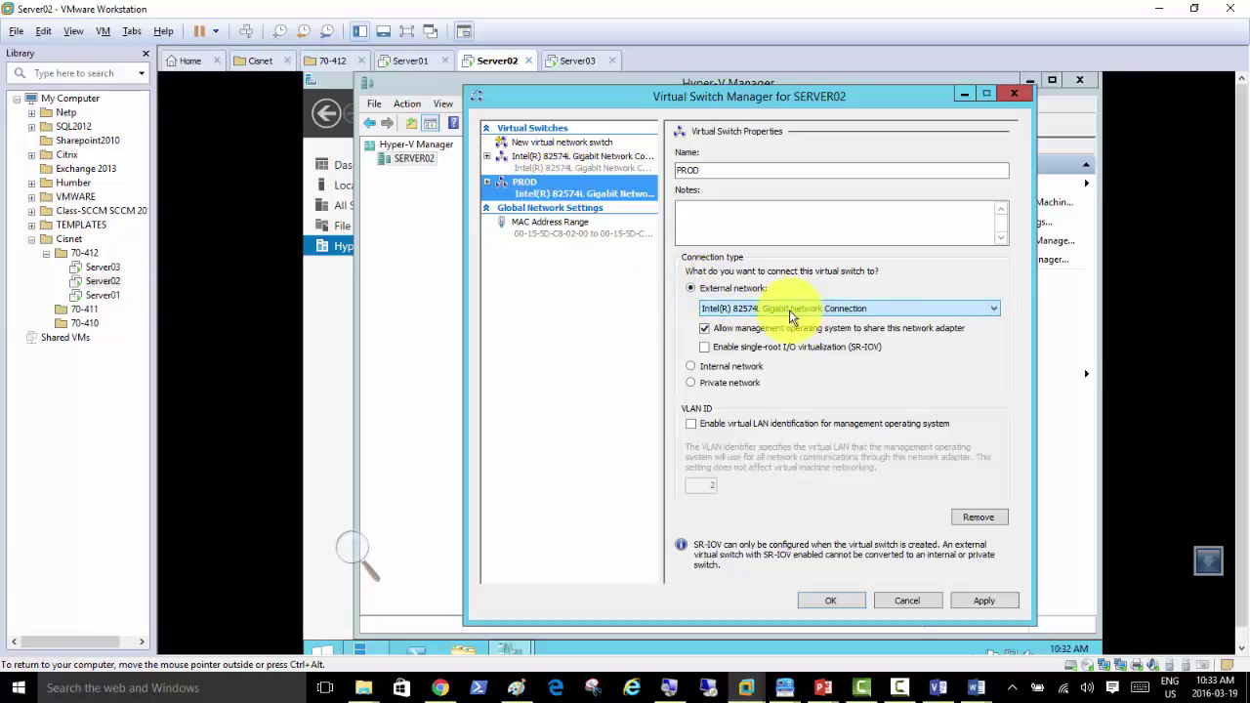
left_click(553, 154)
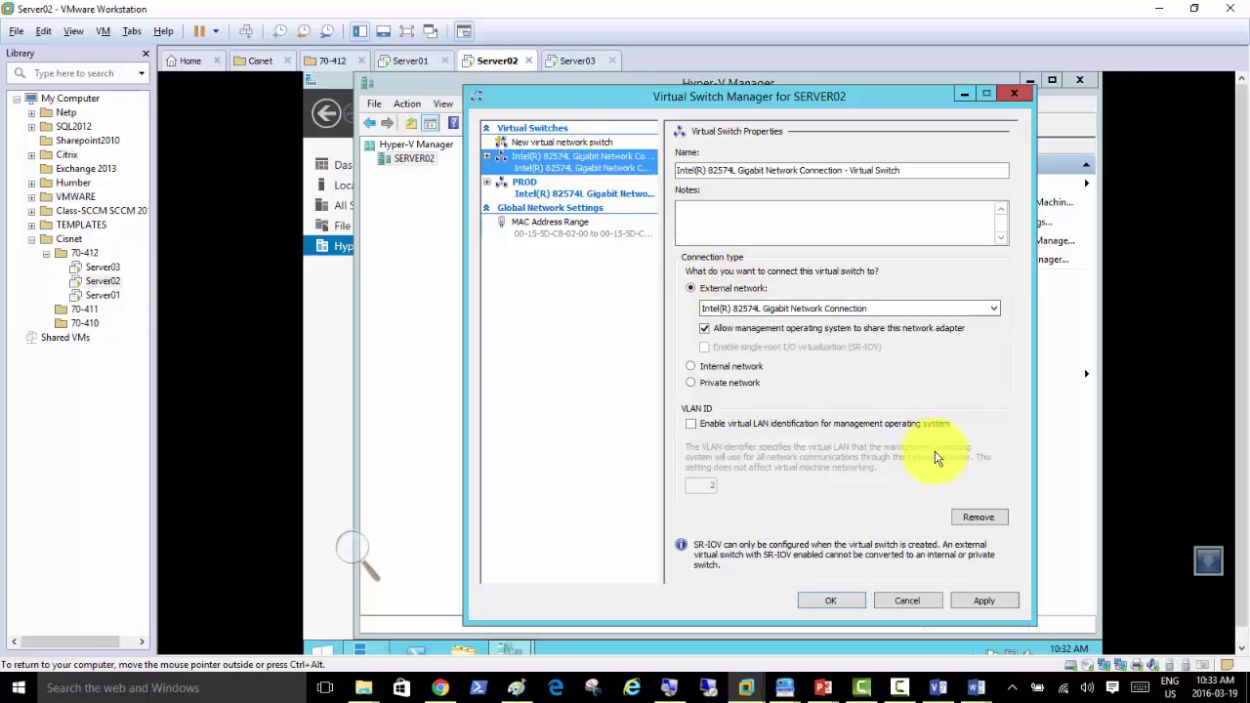
left_click(978, 519)
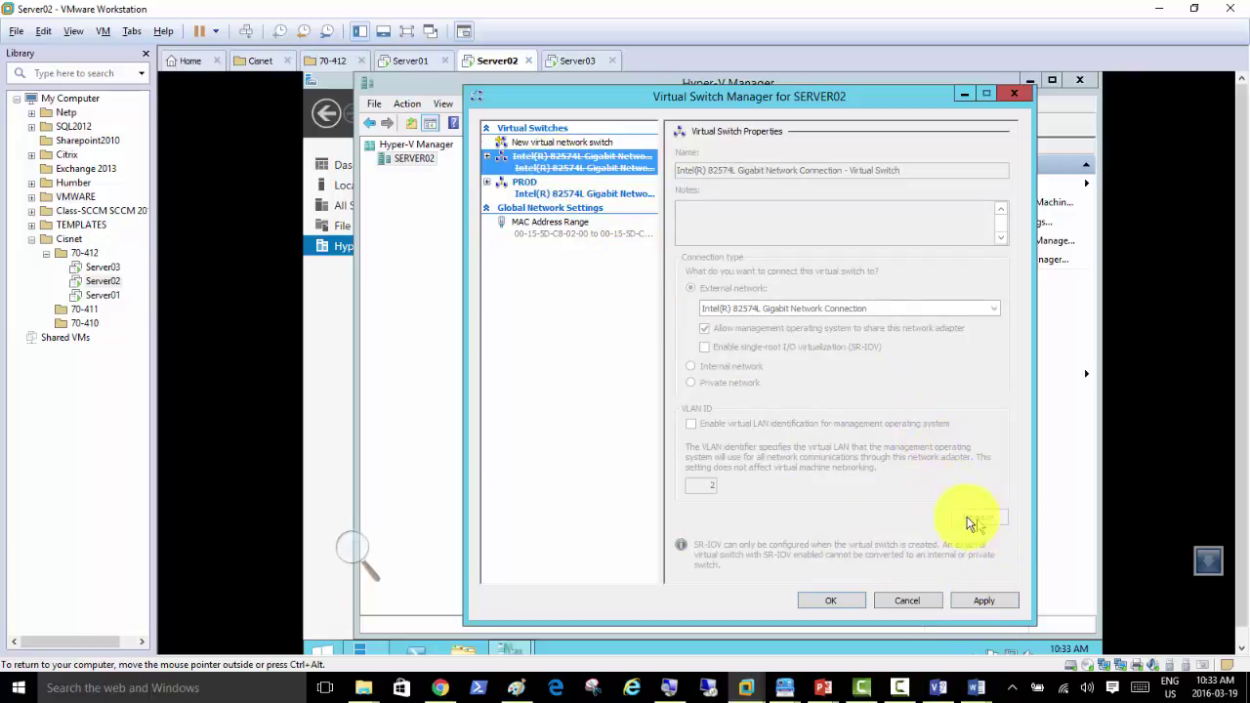
left_click(981, 601)
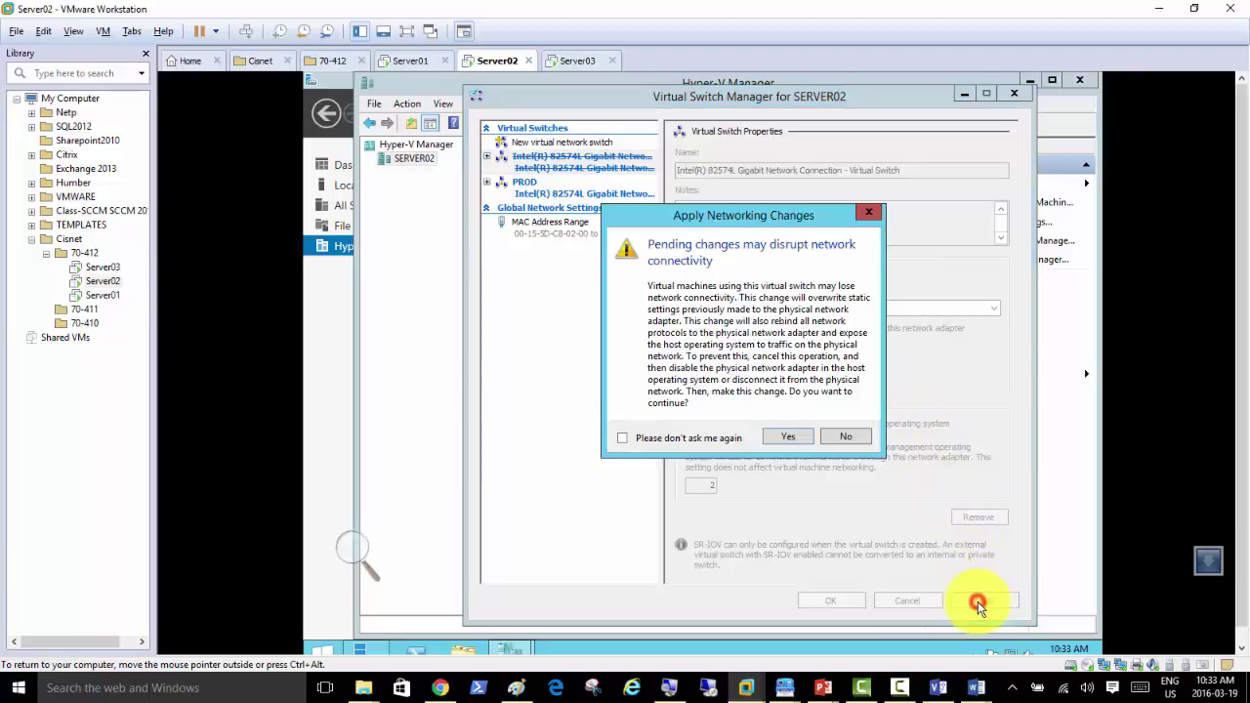
left_click(785, 437)
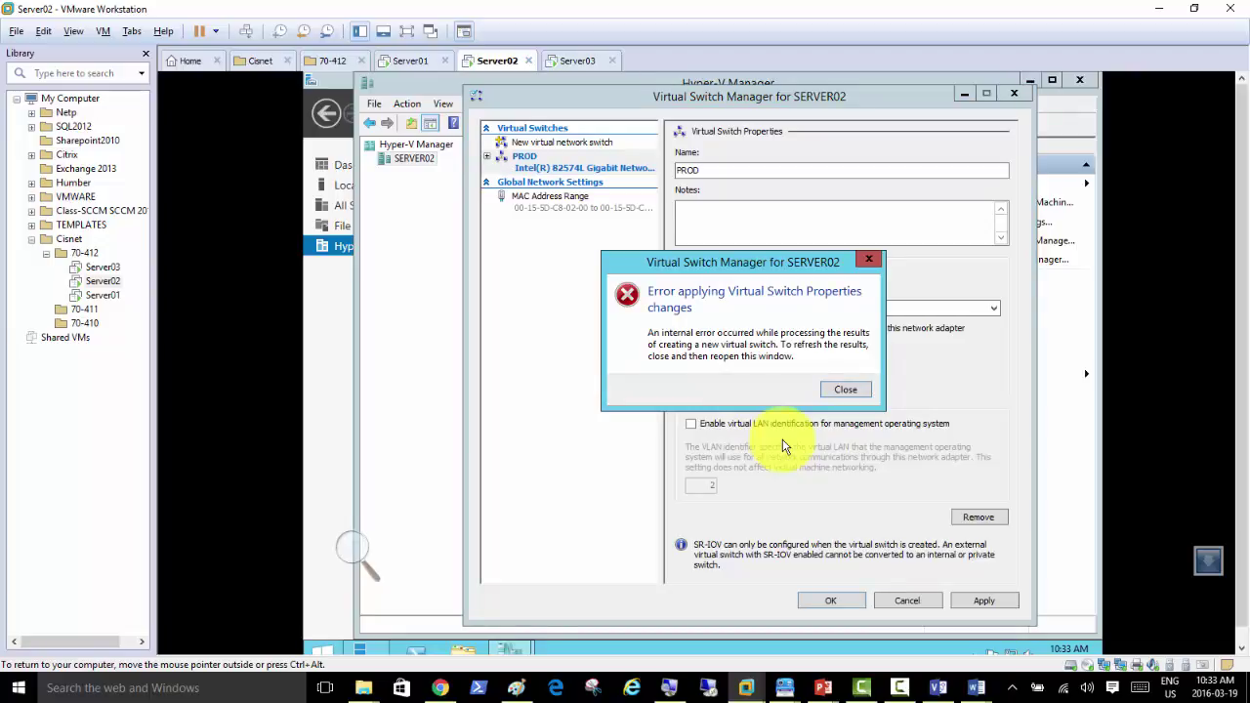
Step: Dismiss the internal error, commit the PROD switch settings, and close Virtual Switch Manager
left_click(854, 392)
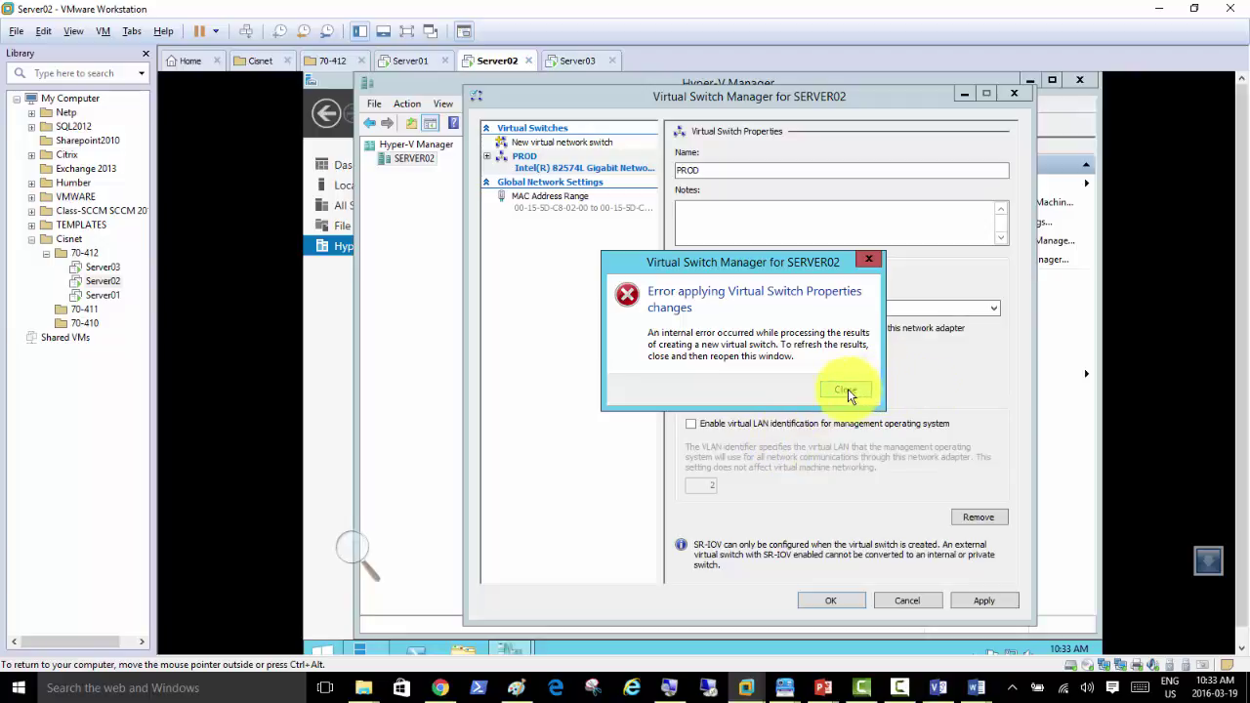
left_click(843, 386)
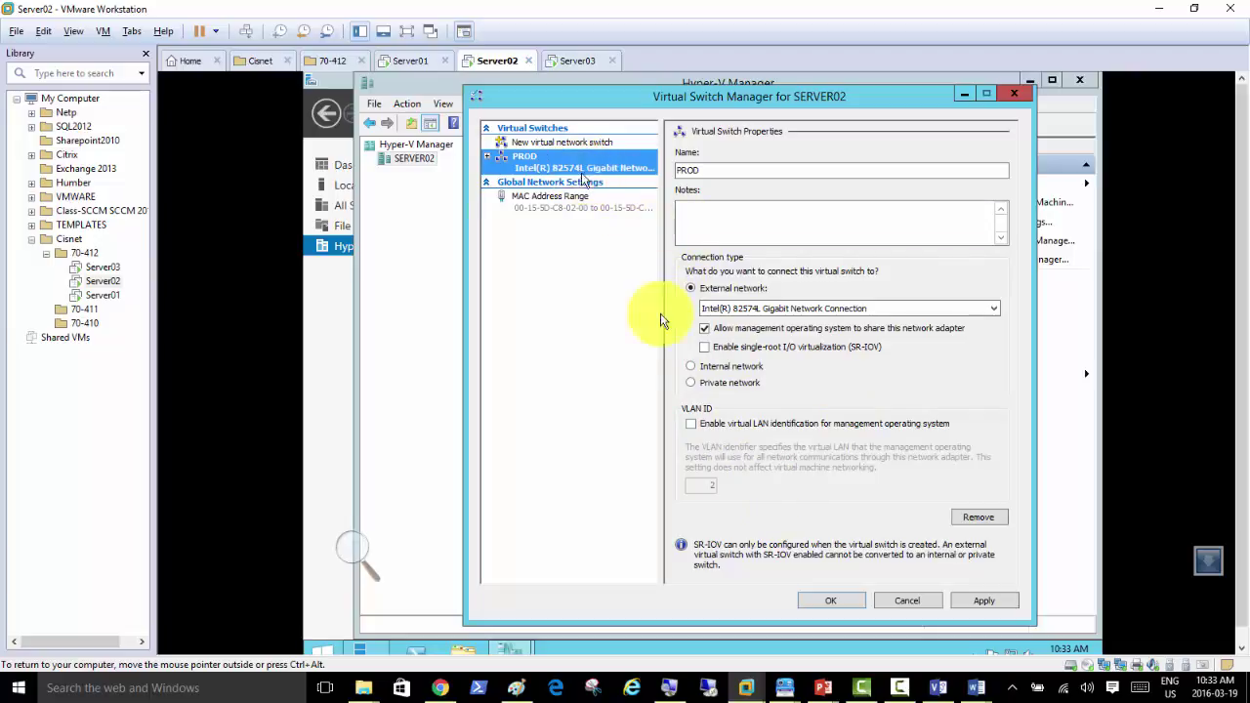
left_click(824, 603)
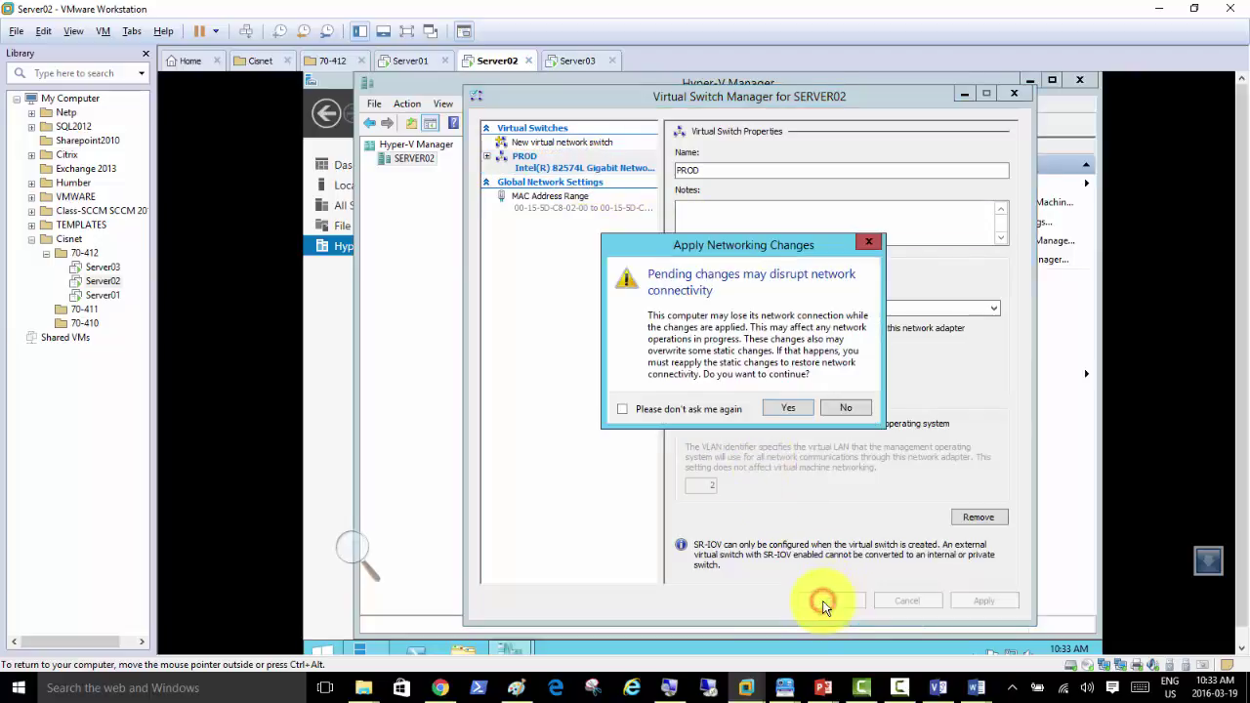
left_click(850, 411)
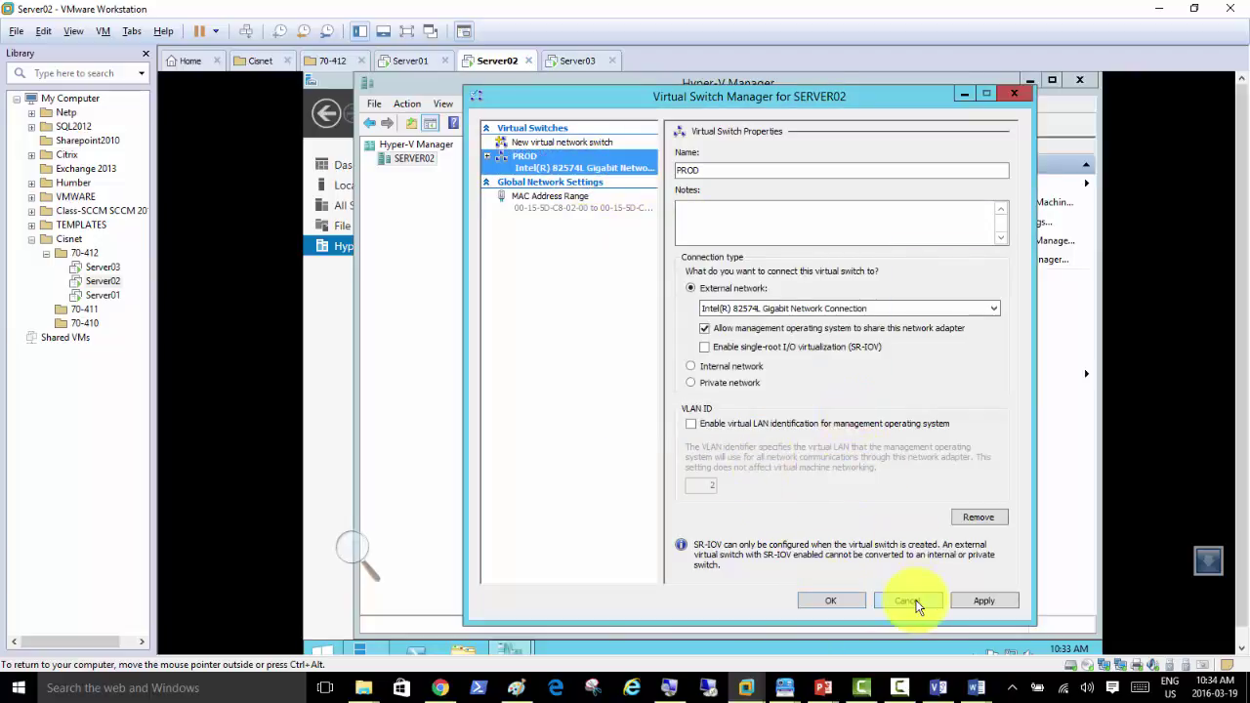
left_click(907, 600)
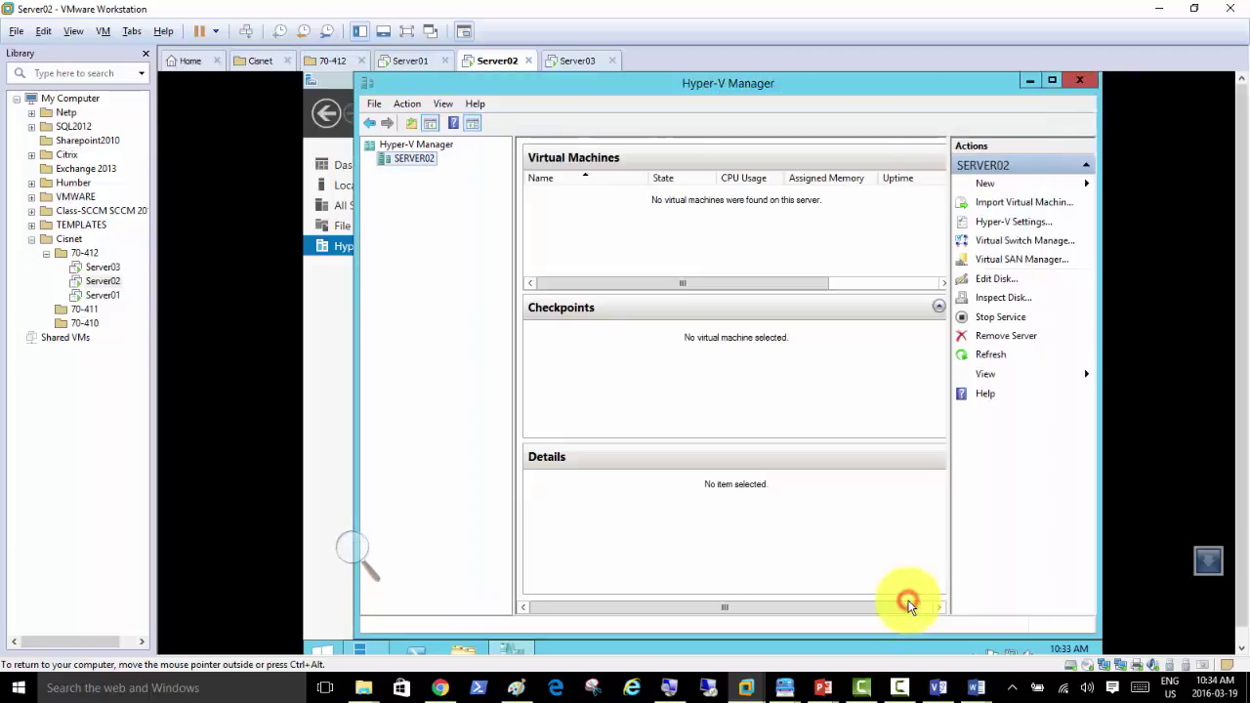
Step: Reopen Virtual Switch Manager, add a new external switch, and rename it PROD
left_click(1027, 242)
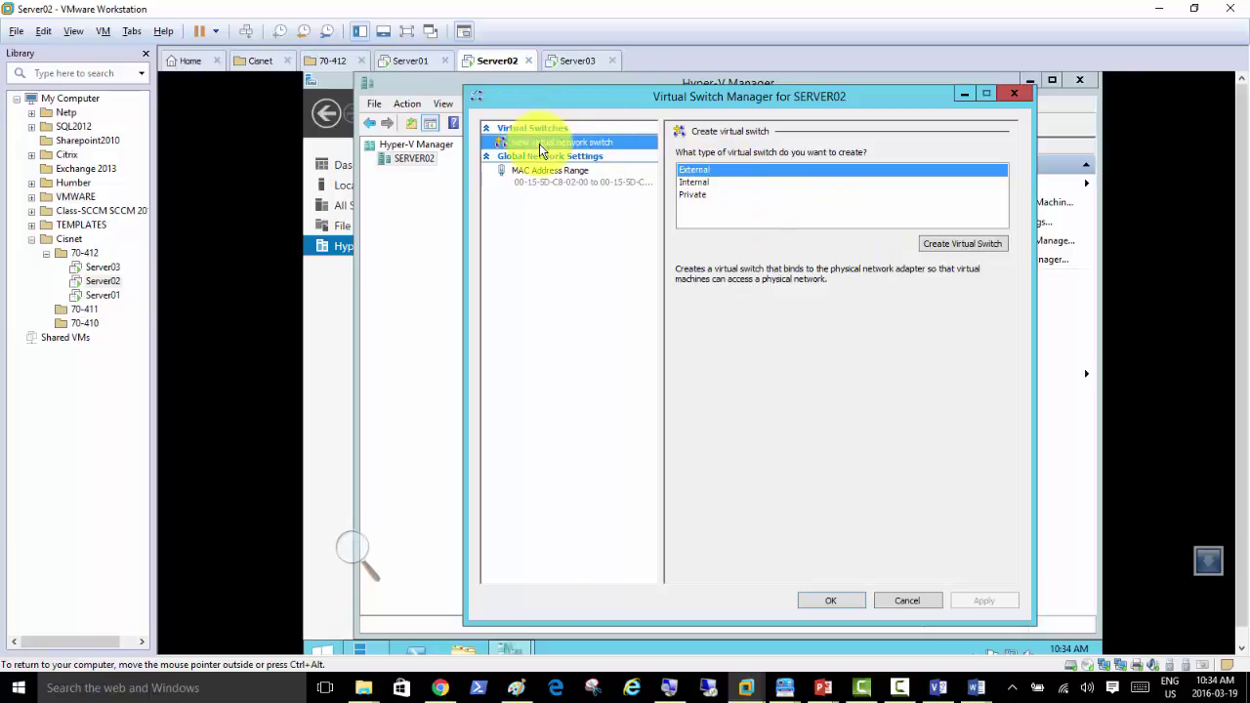
left_click(955, 243)
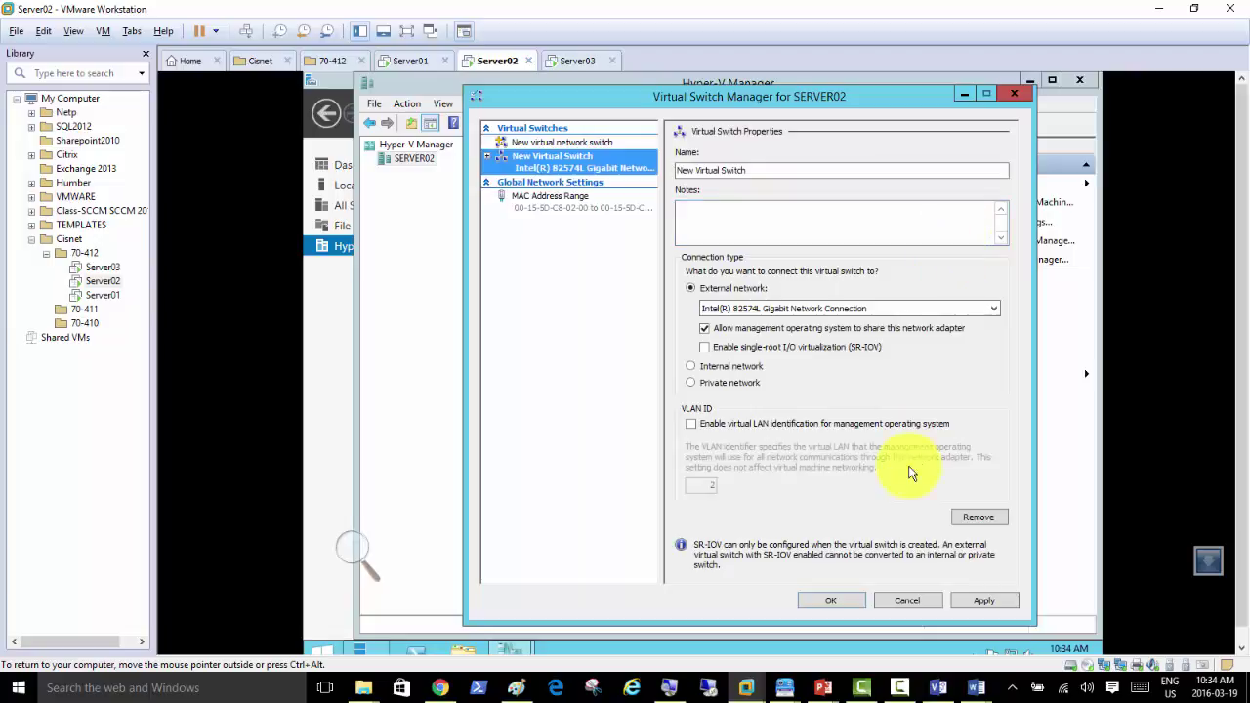
left_click(897, 689)
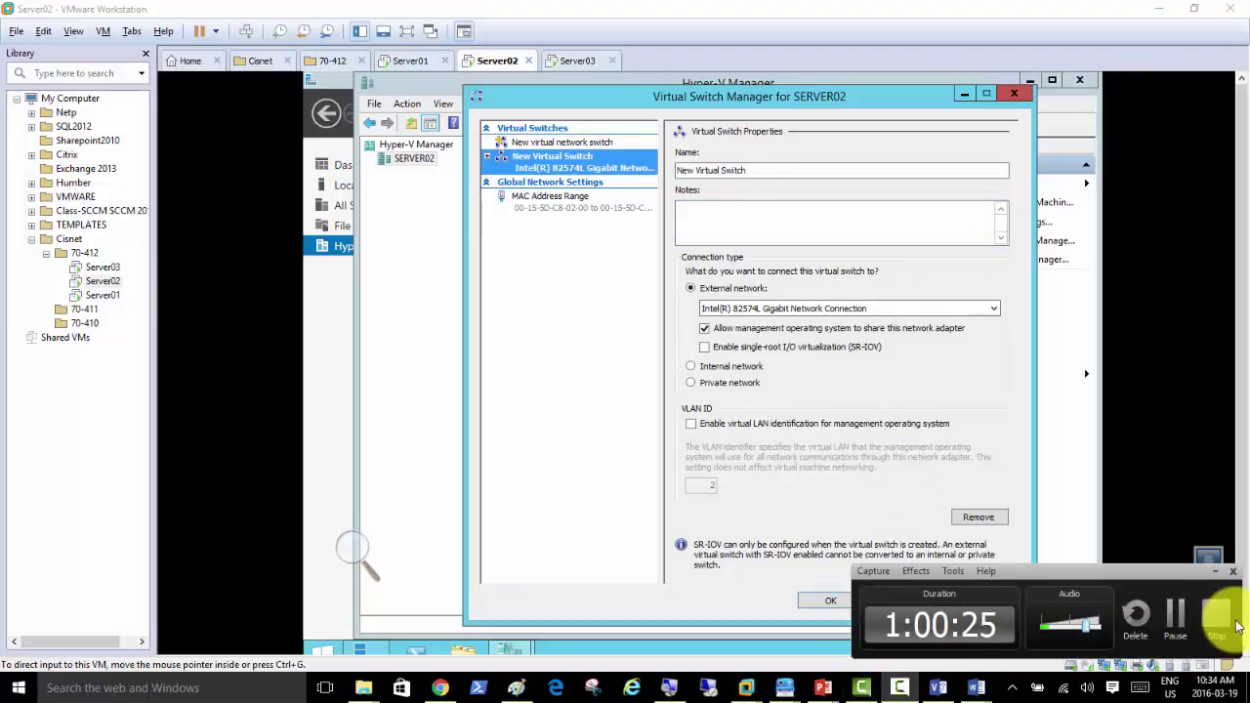
left_click(1217, 572)
left_click(754, 168)
left_click_drag(754, 168, 540, 188)
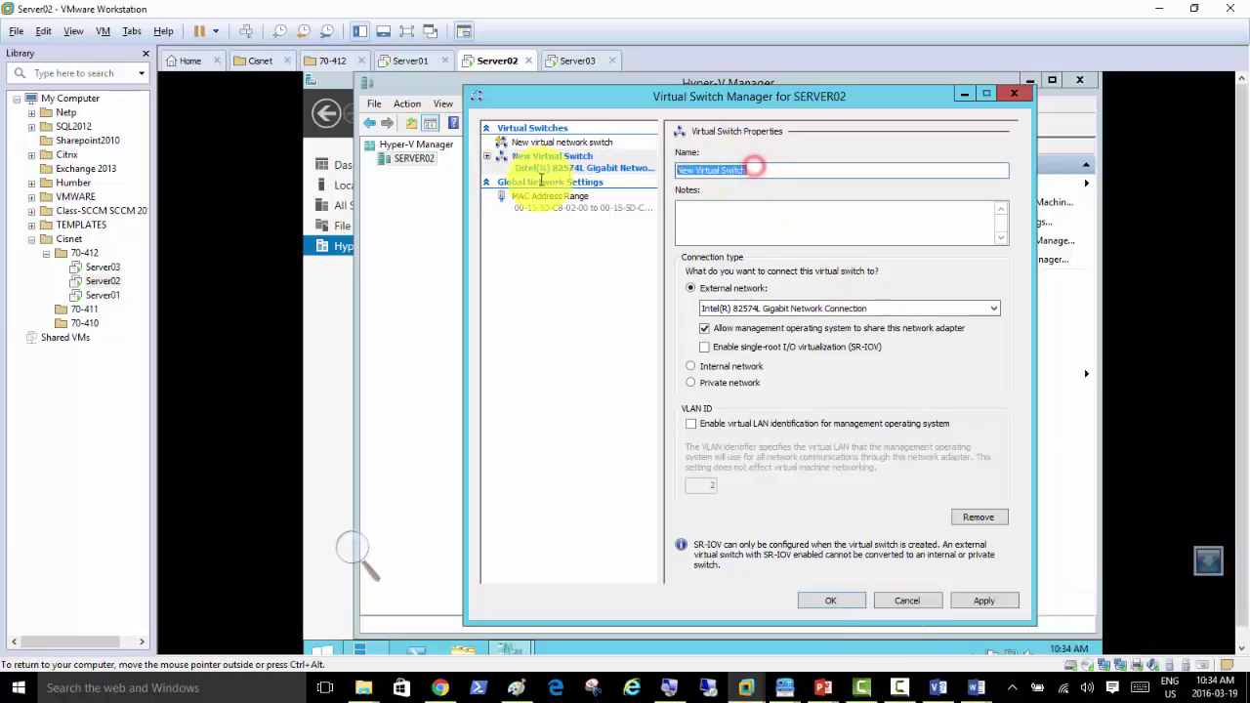
type("PROD")
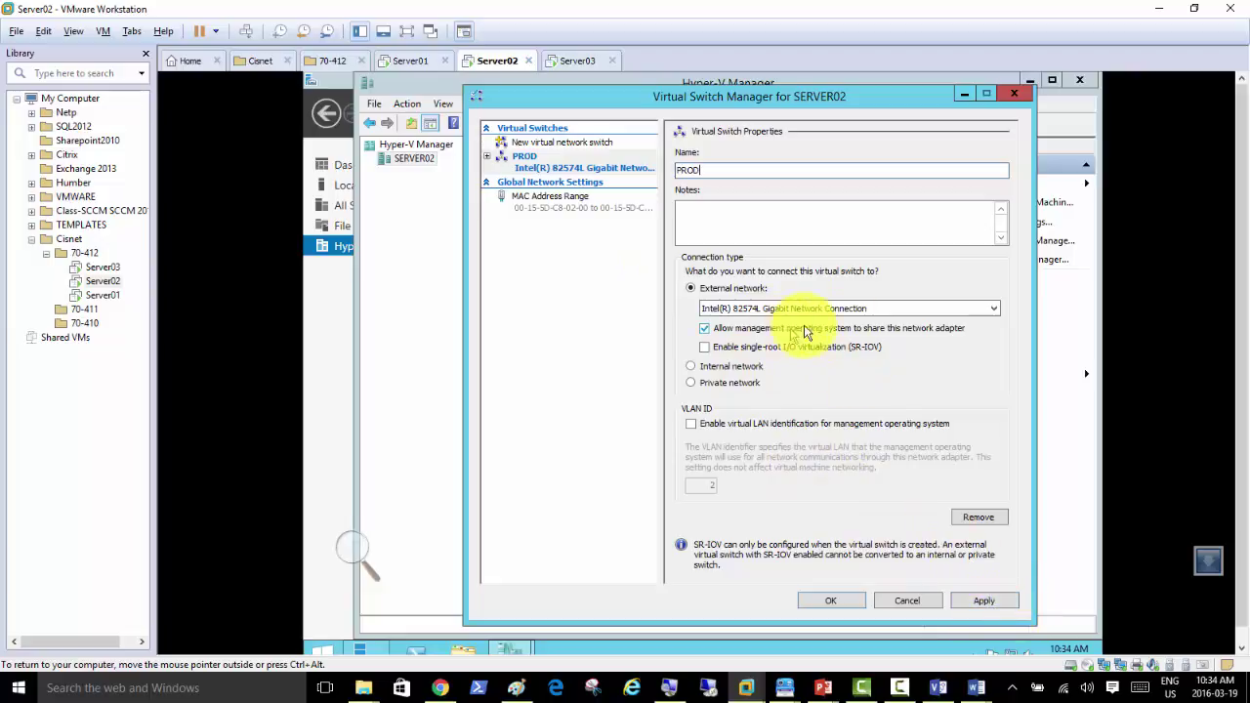
Step: Retry applying the PROD switch several times, dismissing each error, then close the manager discarding it
left_click(980, 599)
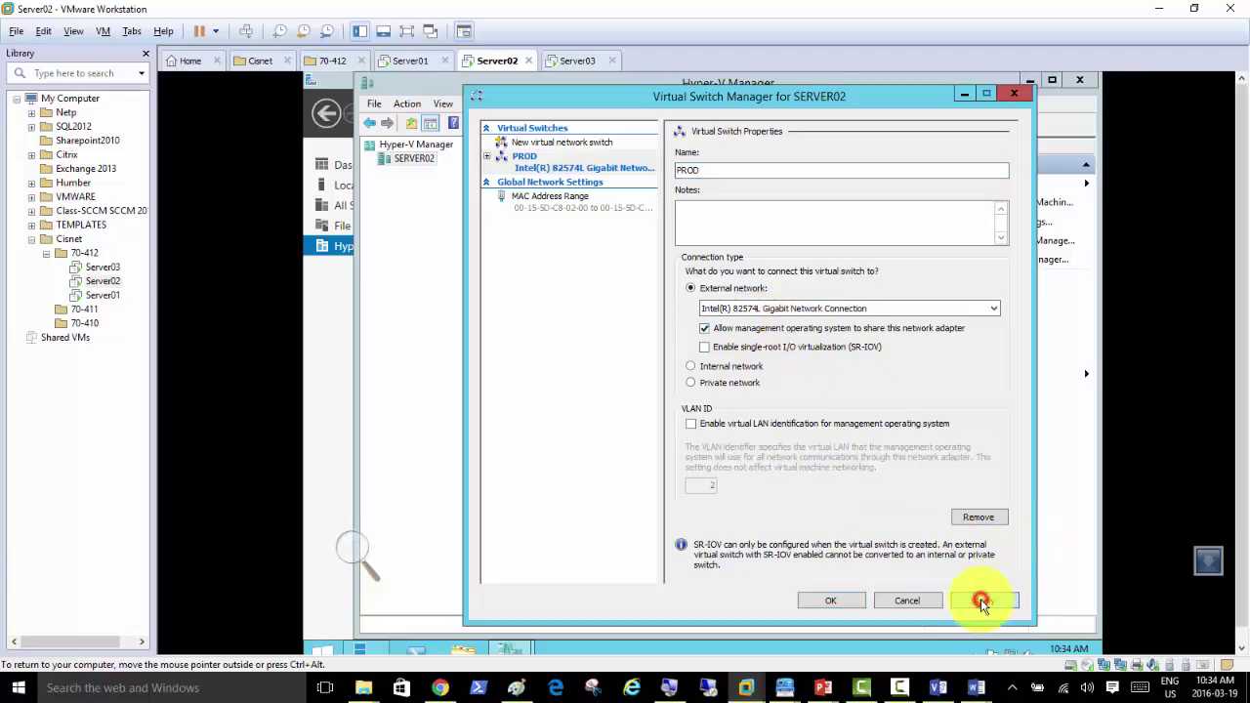
left_click(781, 410)
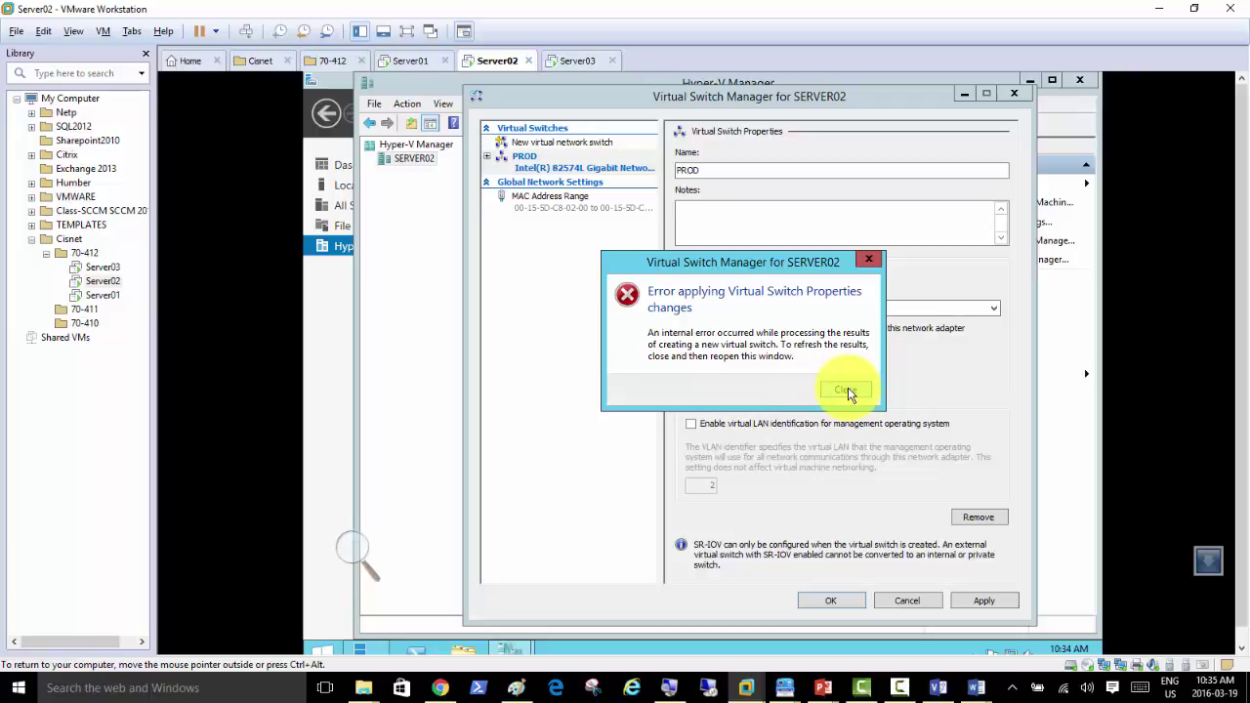
left_click(848, 389)
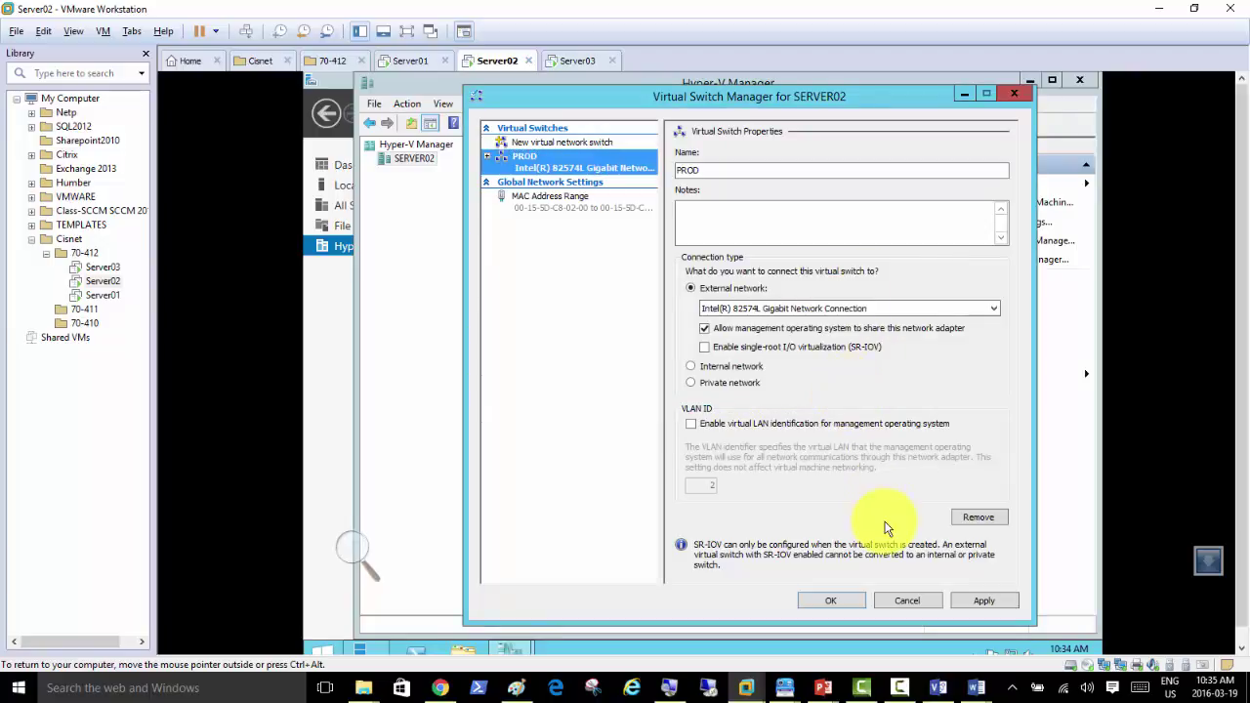
left_click(984, 602)
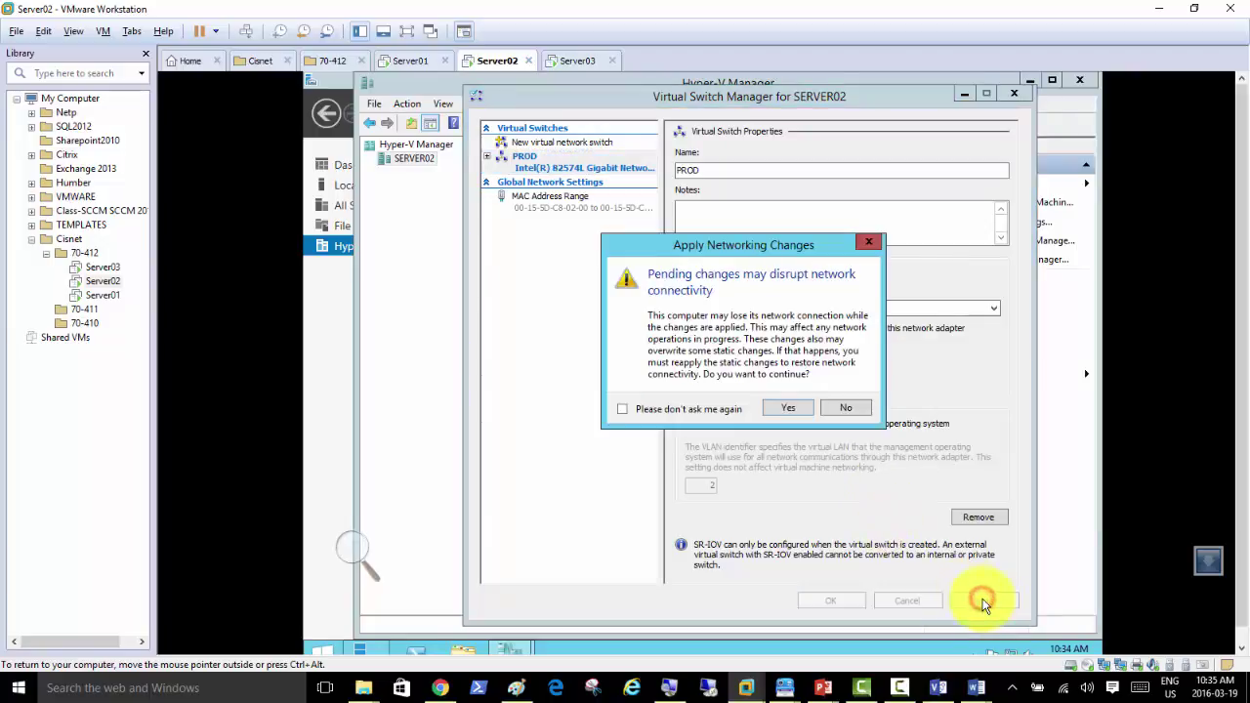
left_click(789, 409)
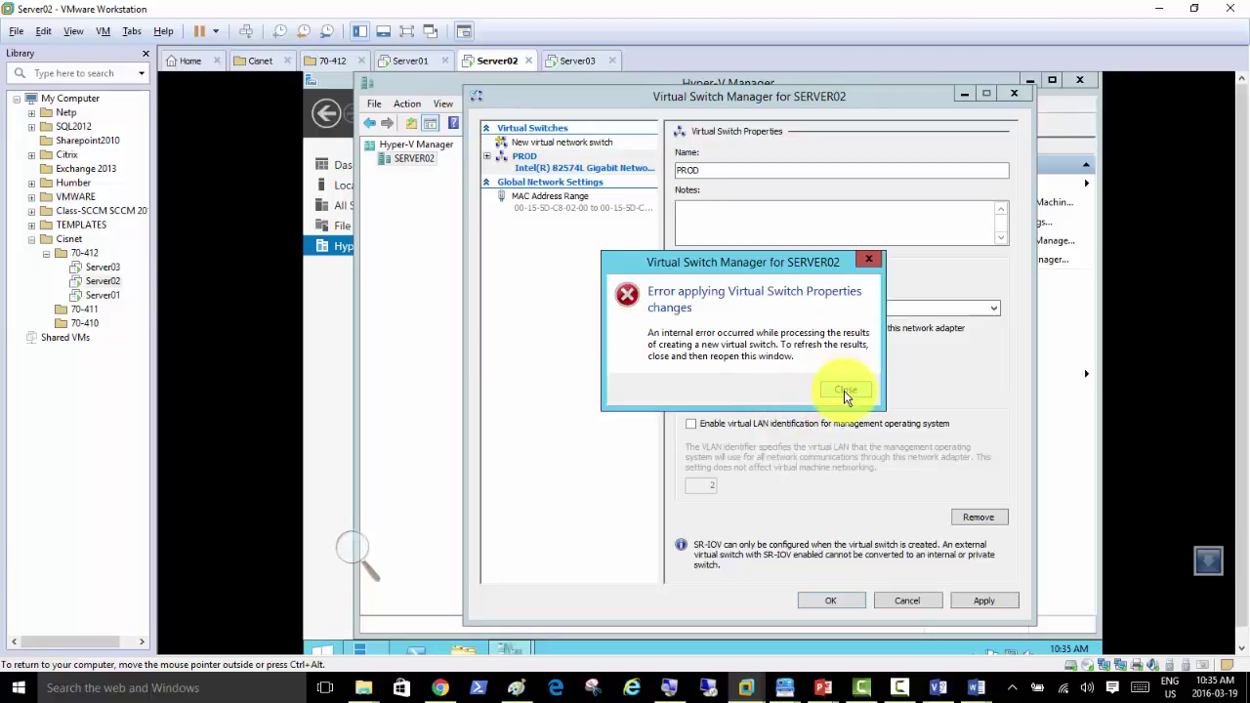
left_click(844, 391)
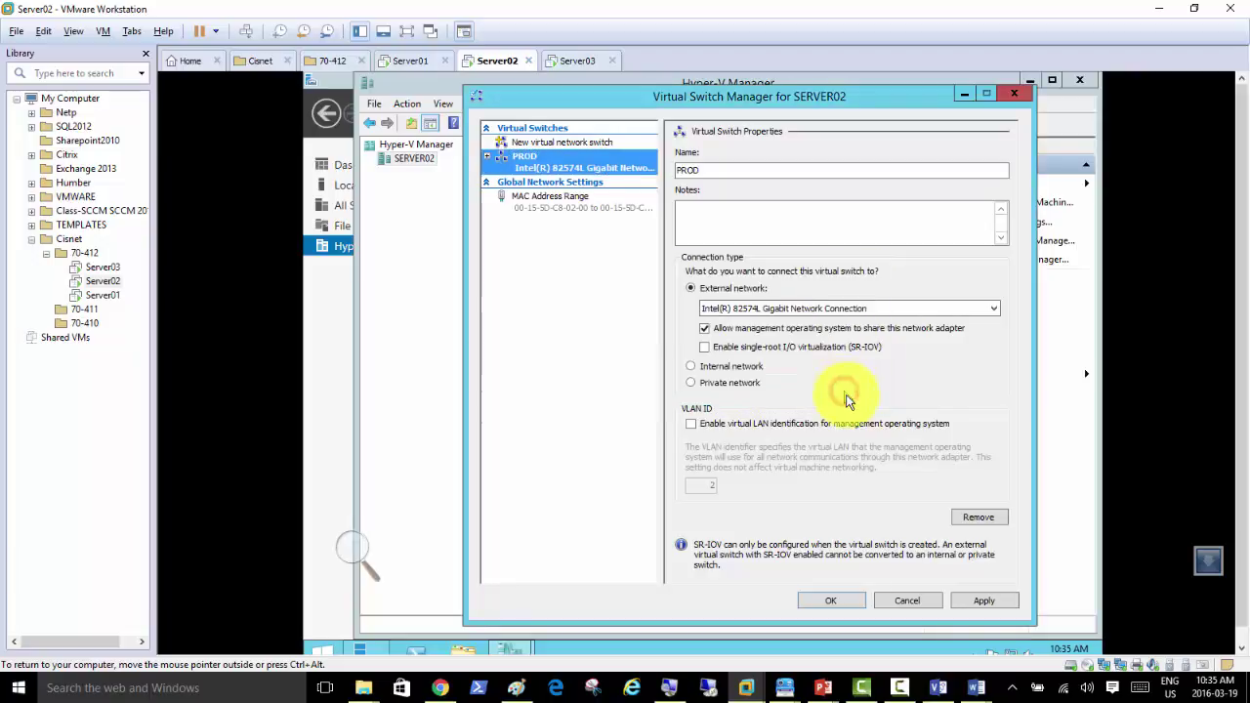
left_click(982, 601)
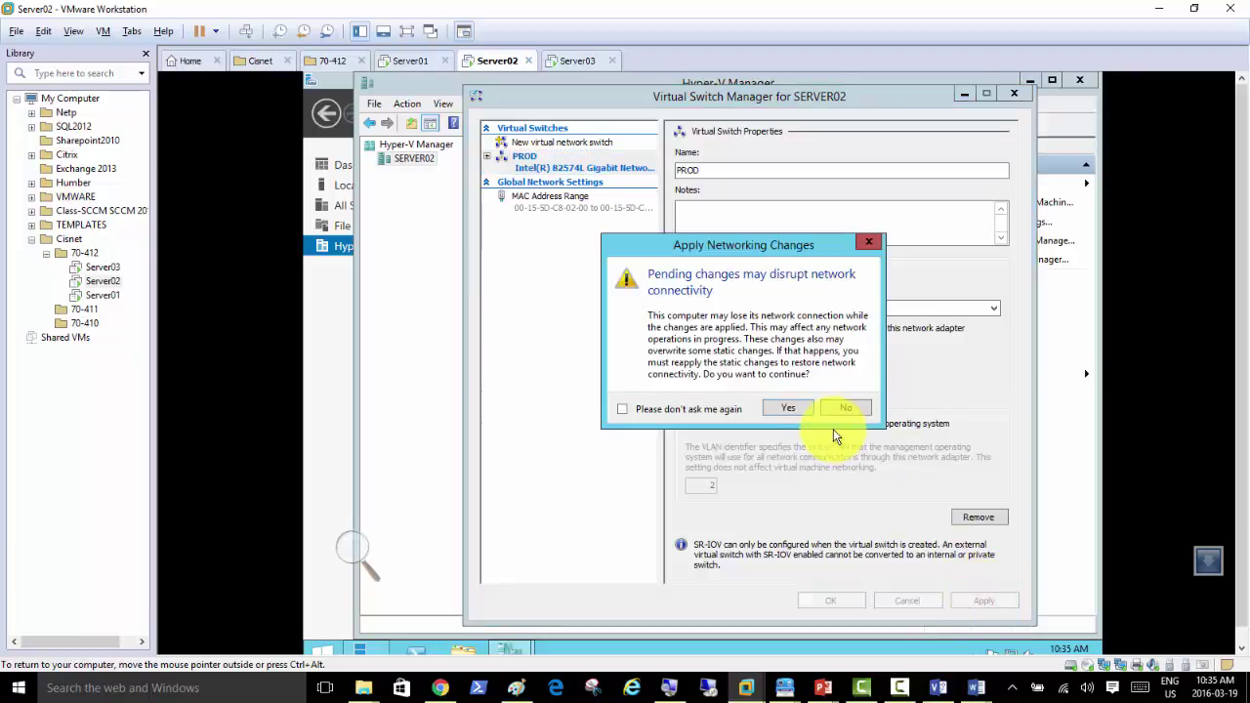
left_click(787, 408)
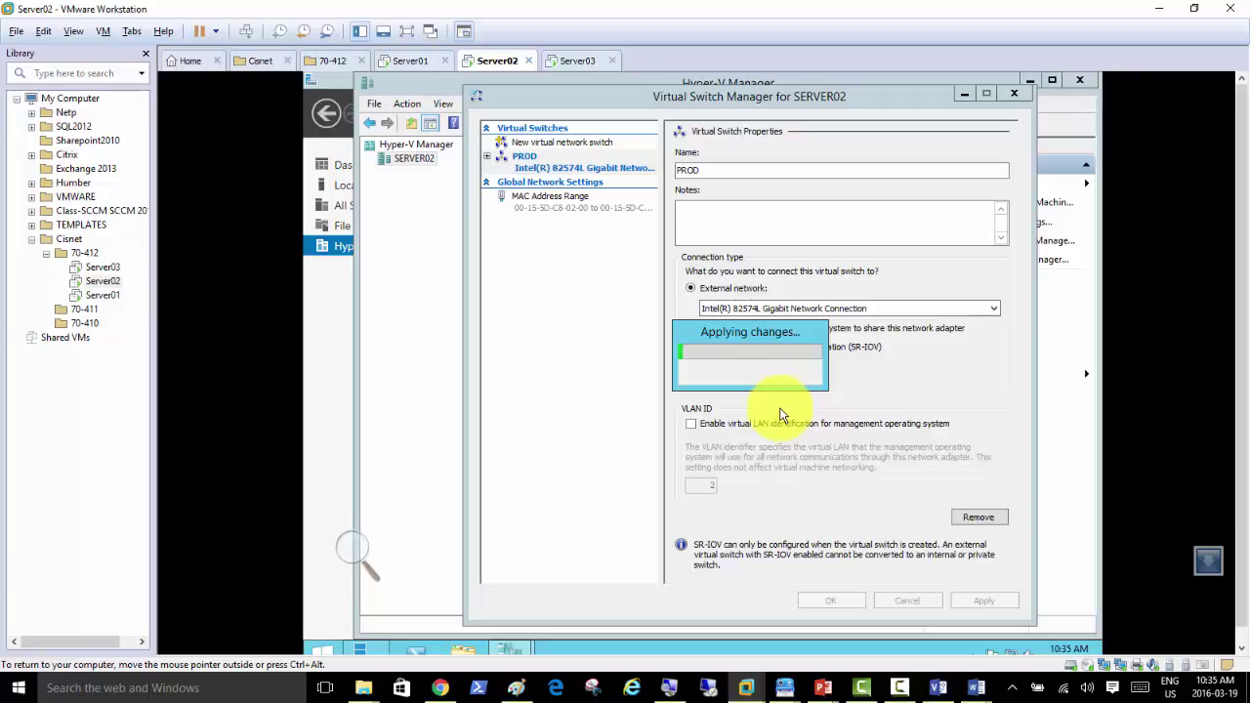
left_click(842, 392)
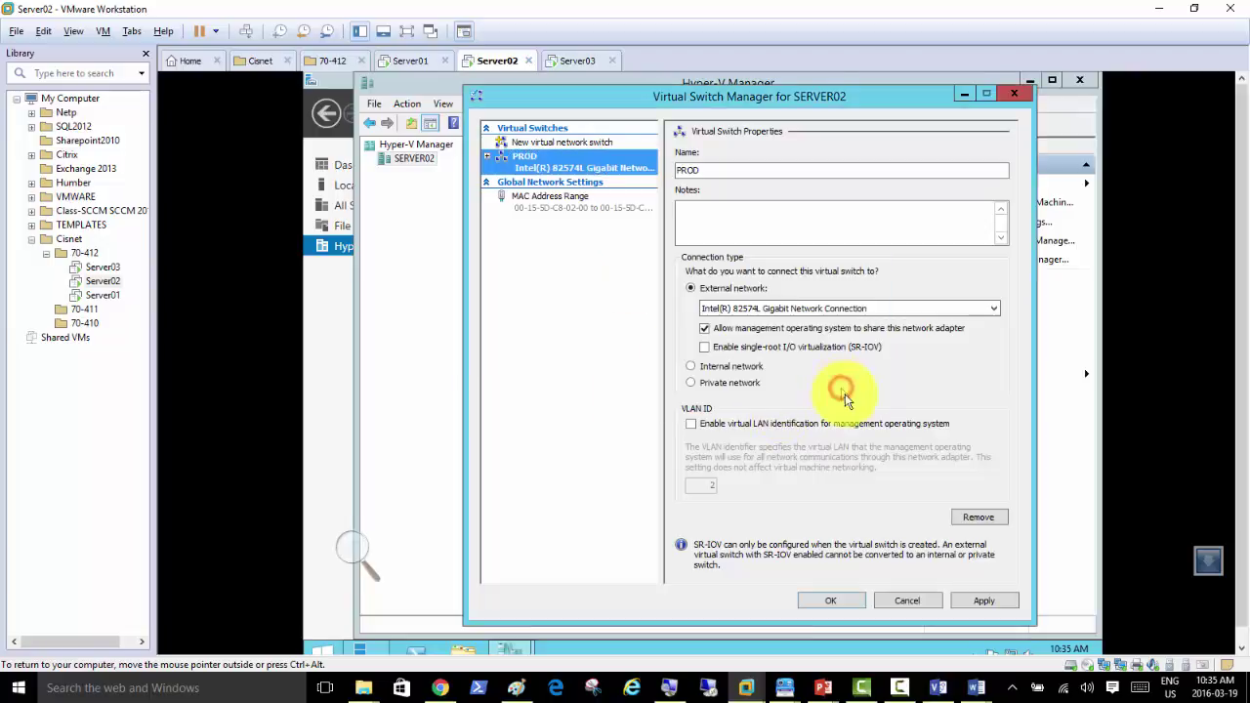
left_click(974, 598)
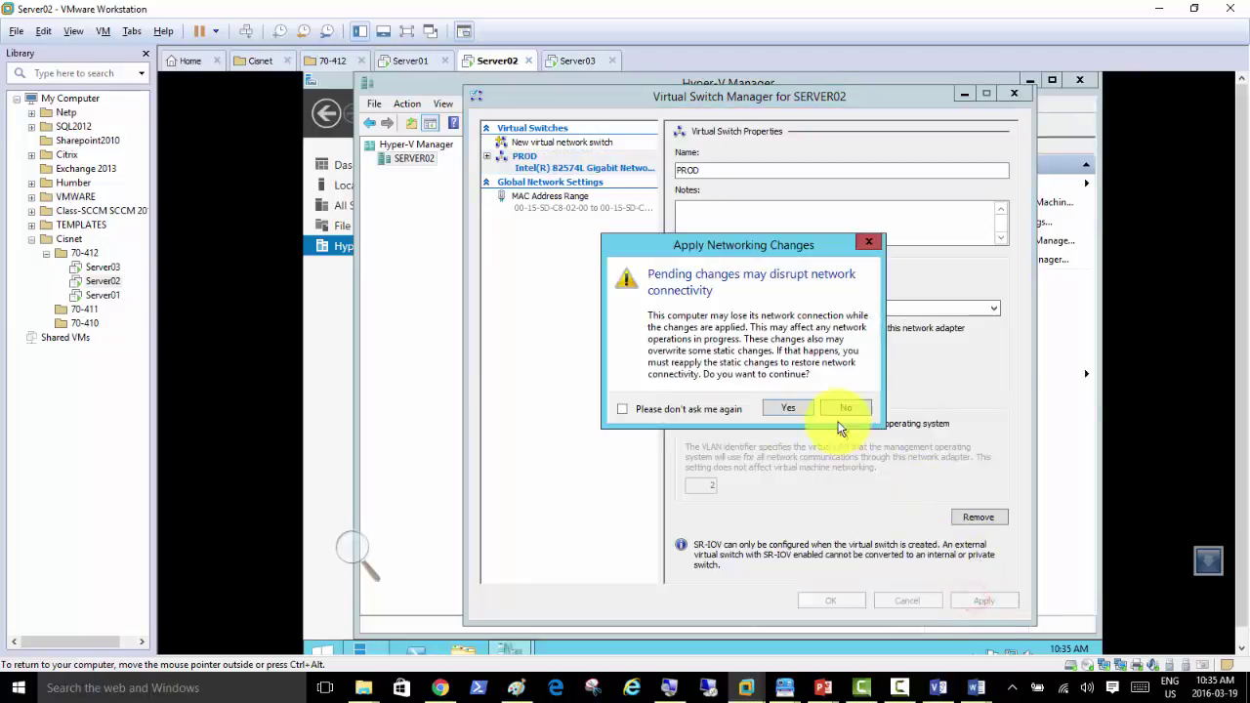
left_click(785, 410)
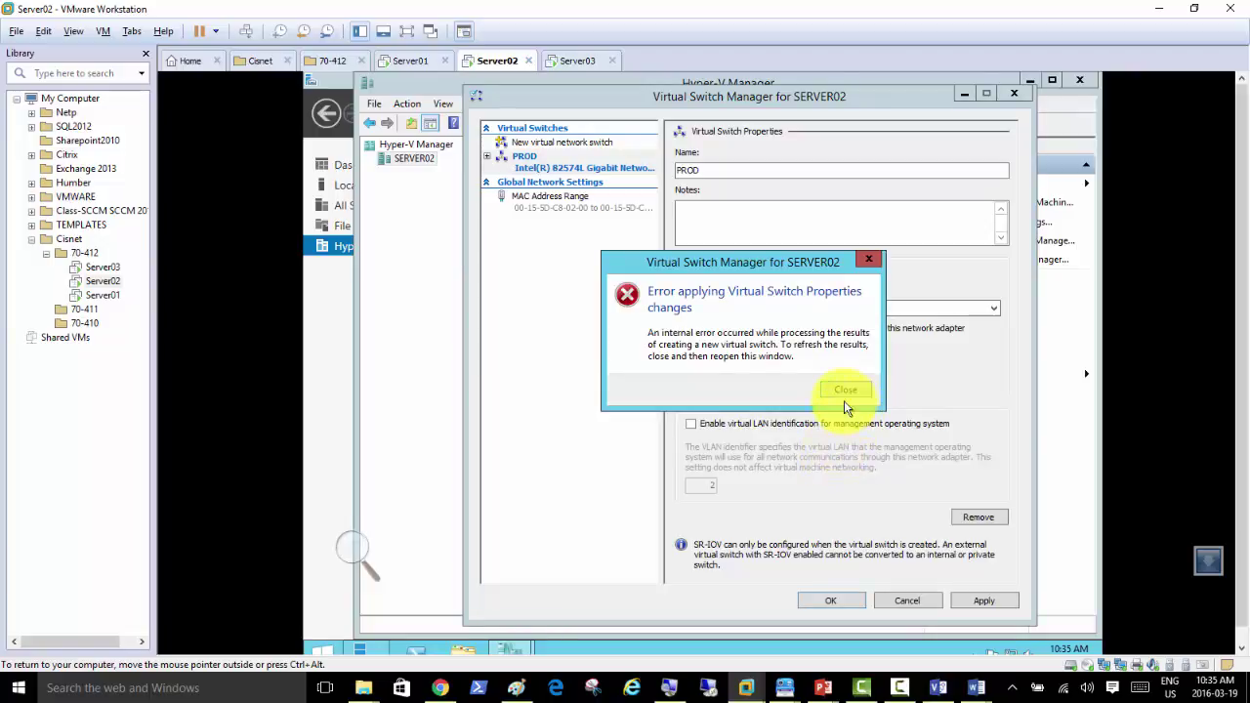
left_click(839, 391)
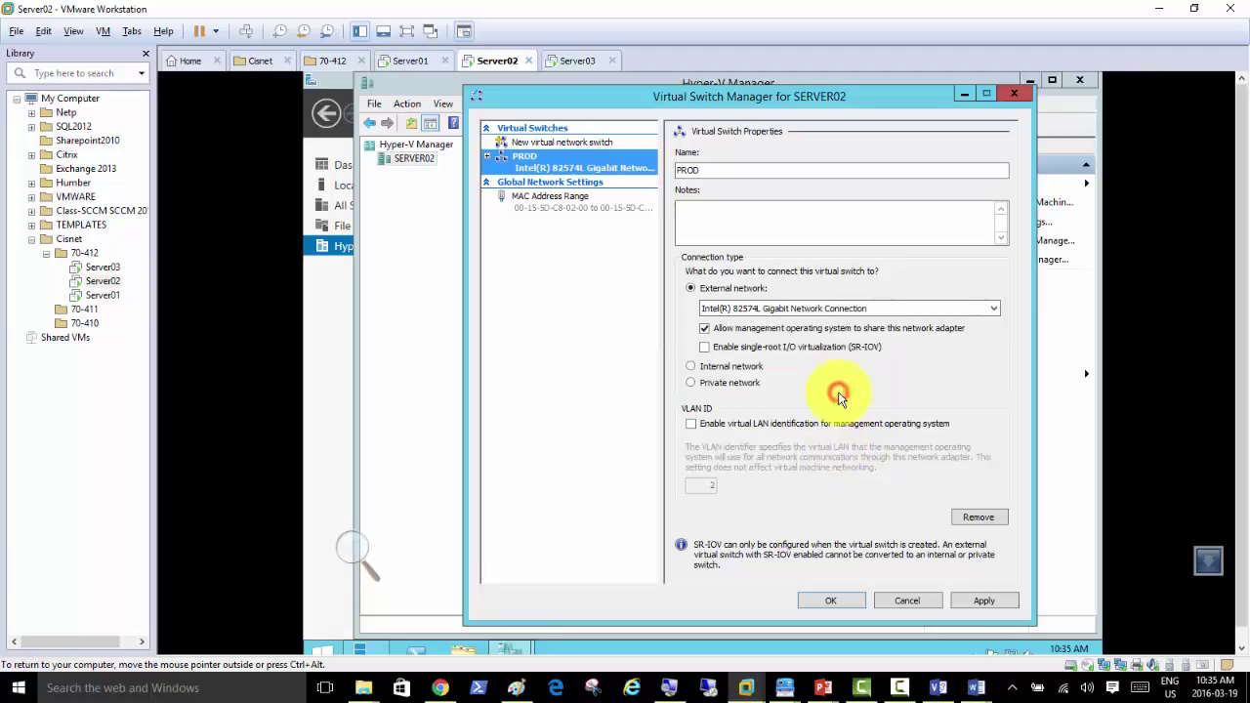
left_click(974, 602)
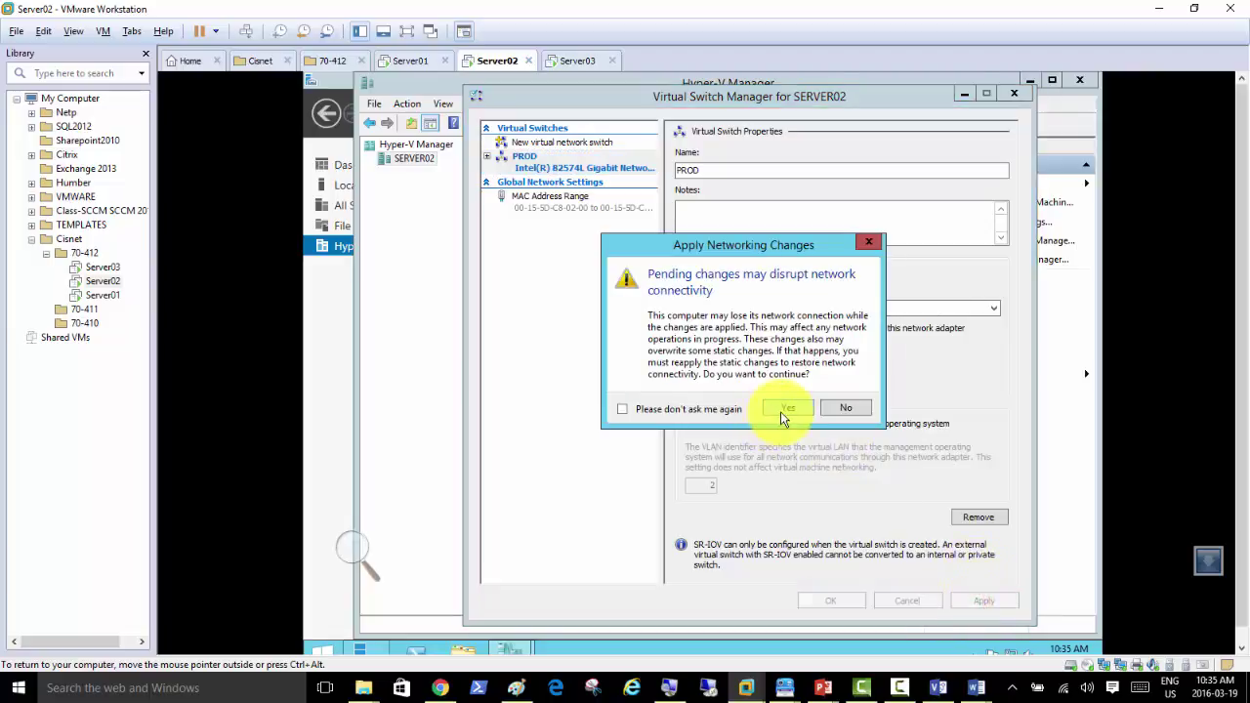
left_click(780, 412)
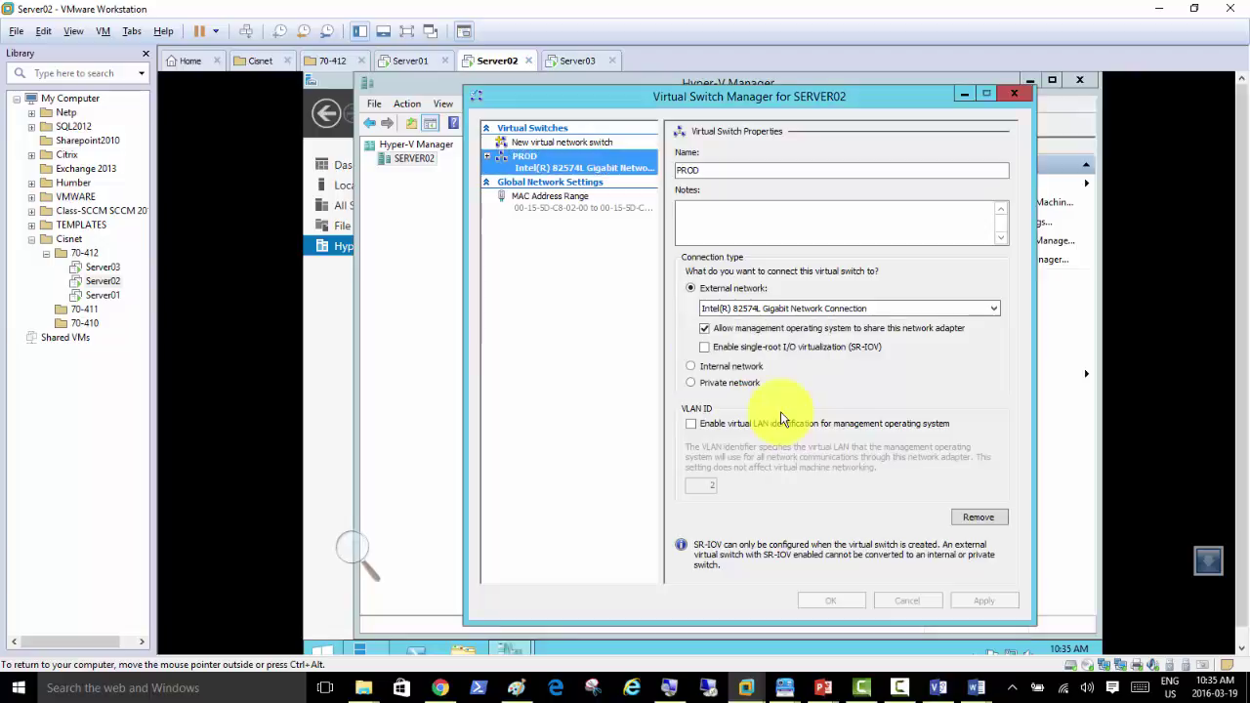
left_click(842, 390)
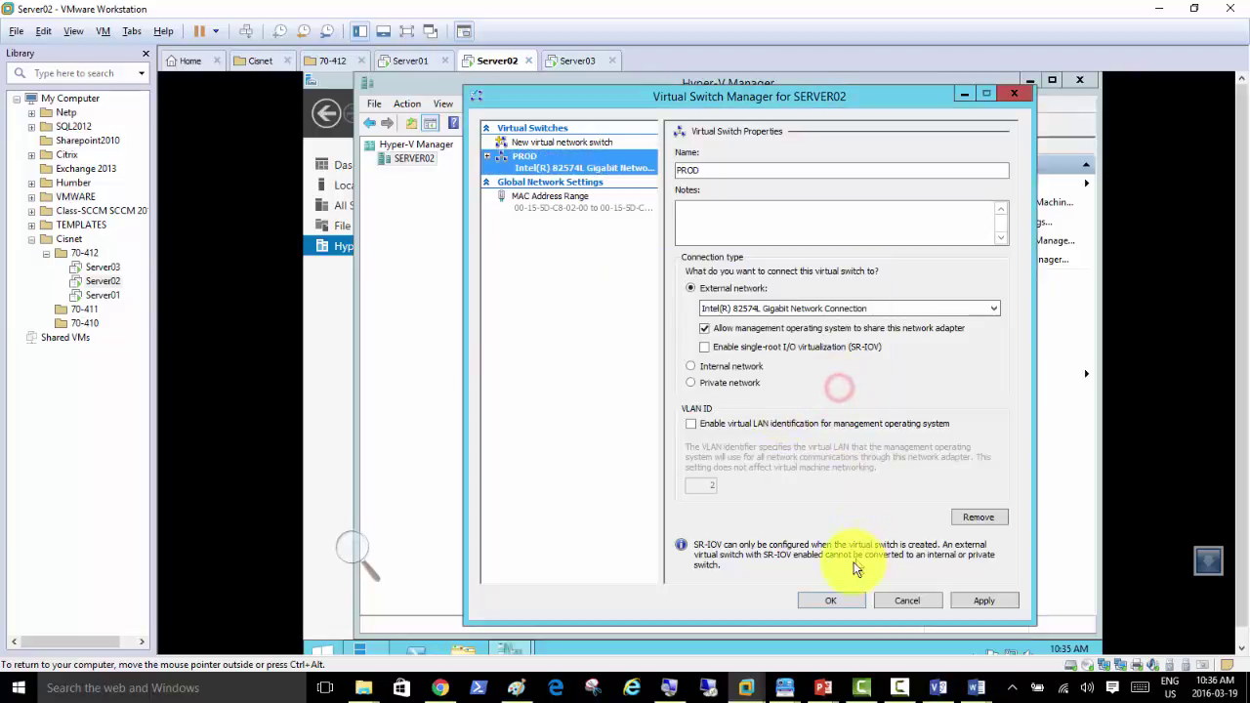
left_click(902, 599)
Step: Recreate external switch PROD on the Intel 82574L adapter and apply it successfully
left_click(1023, 243)
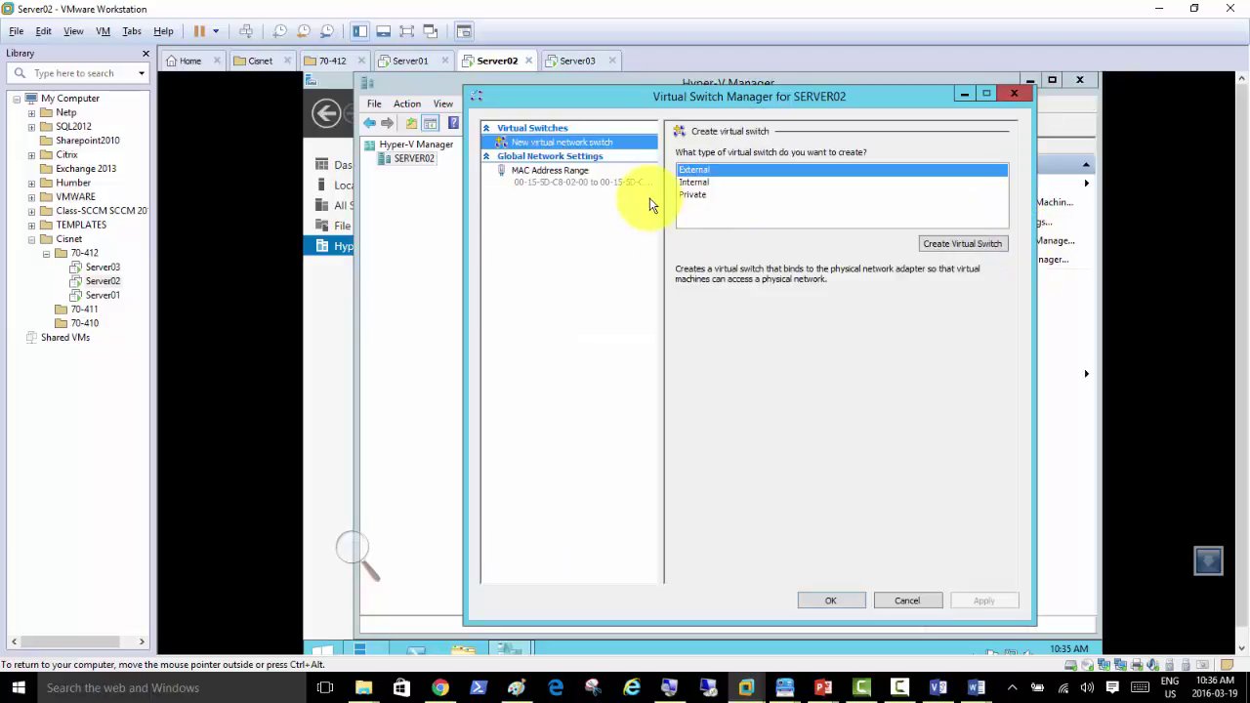
left_click(962, 243)
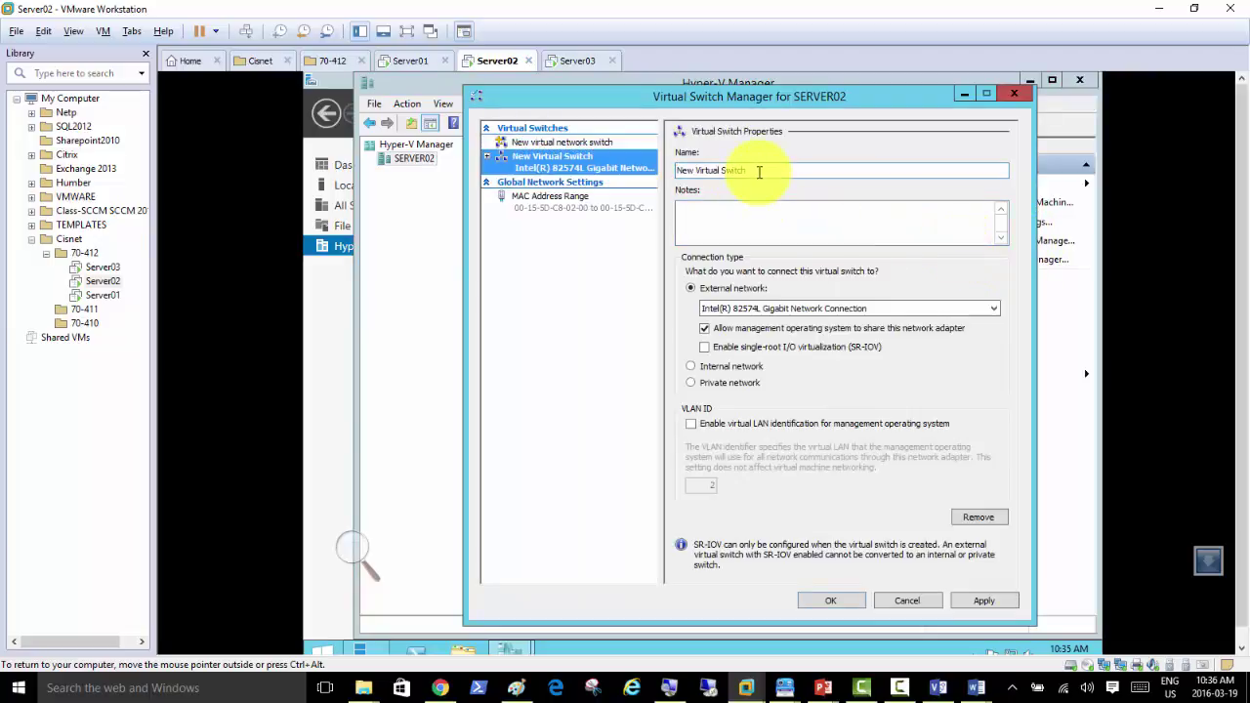
triple_click(759, 172)
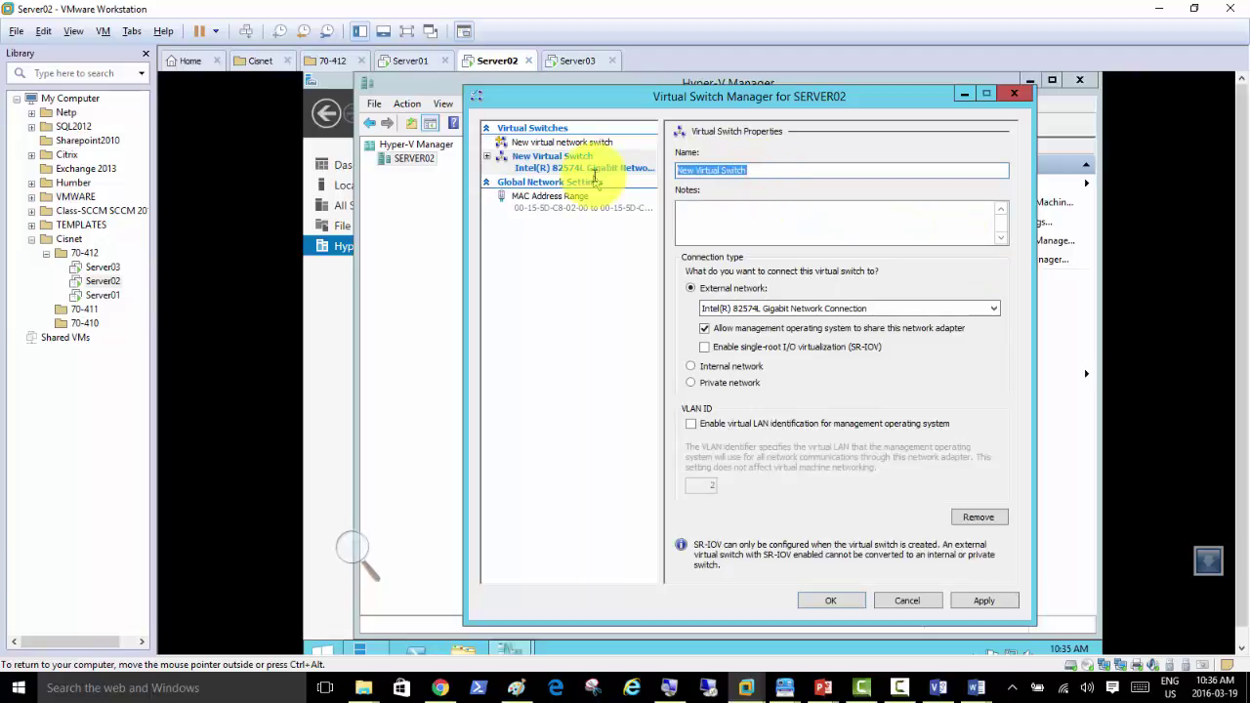
type("PROD")
left_click(997, 598)
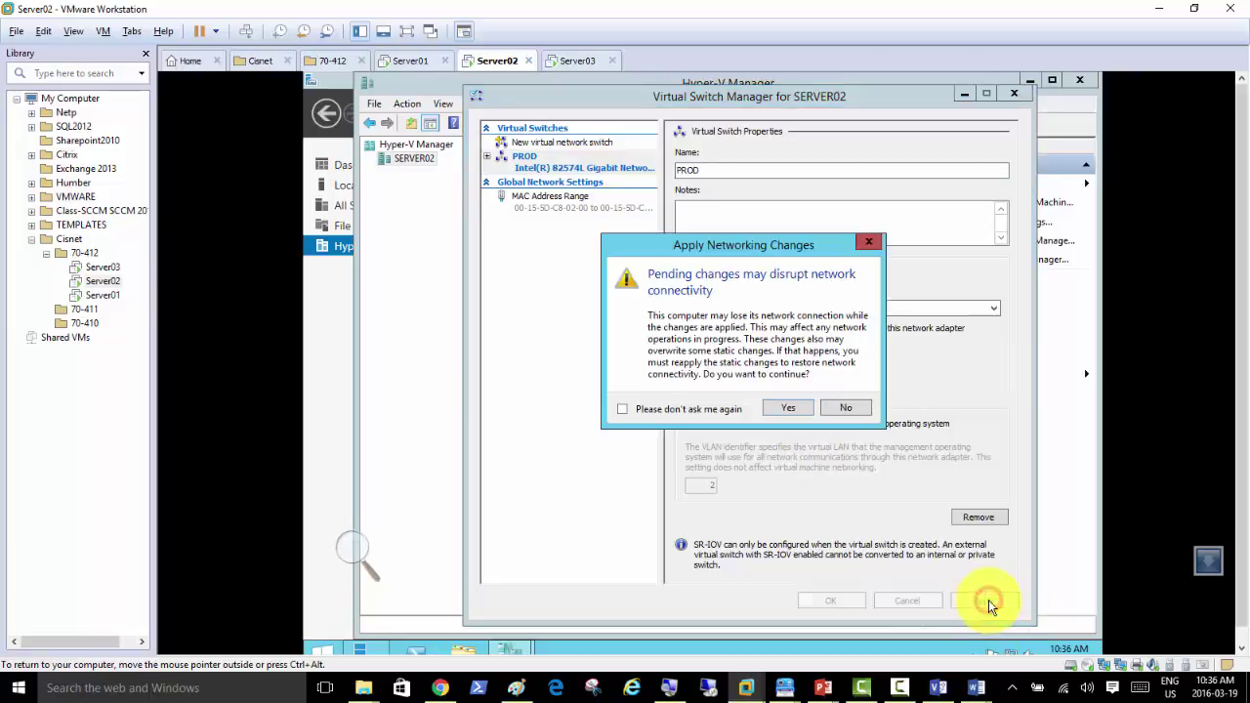
left_click(786, 409)
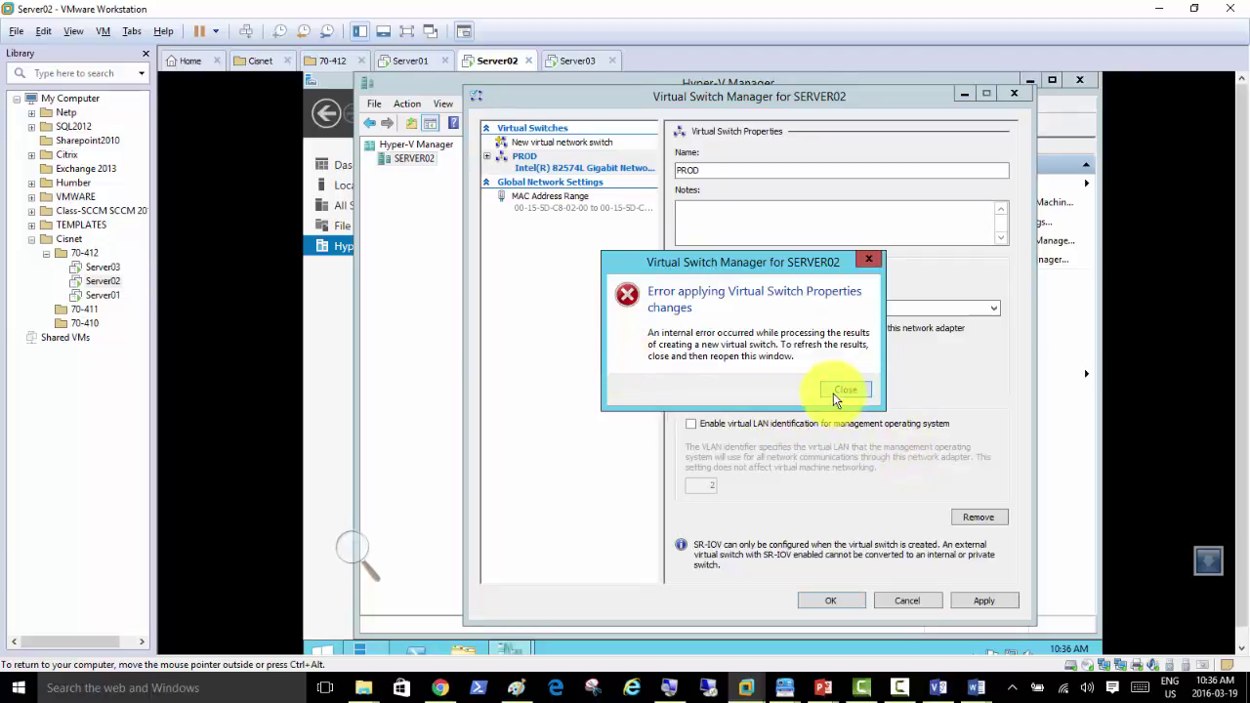
left_click(833, 392)
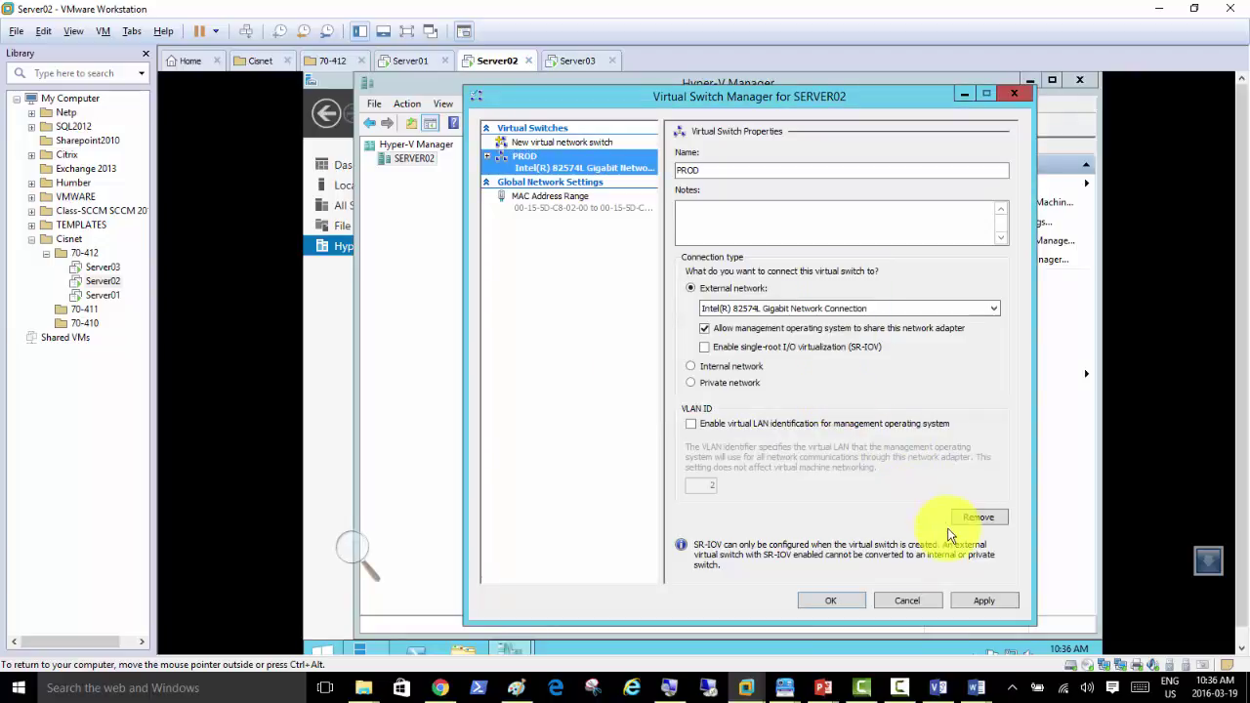
left_click(982, 603)
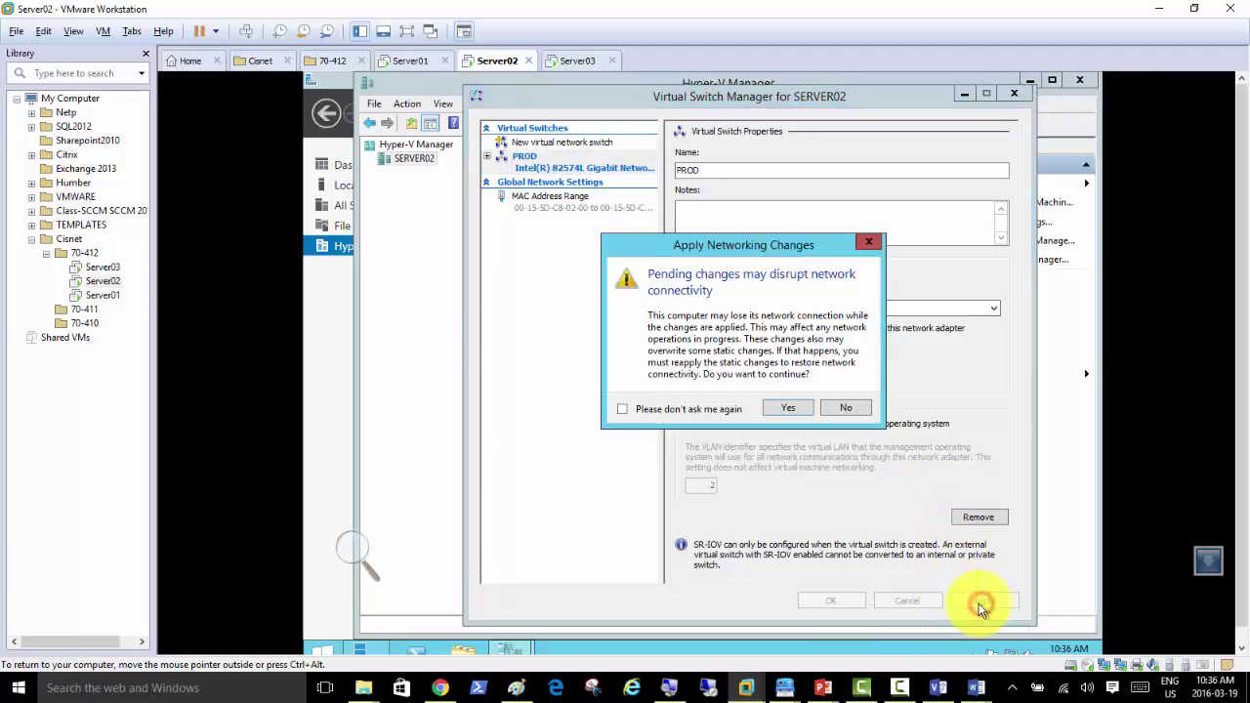
left_click(786, 409)
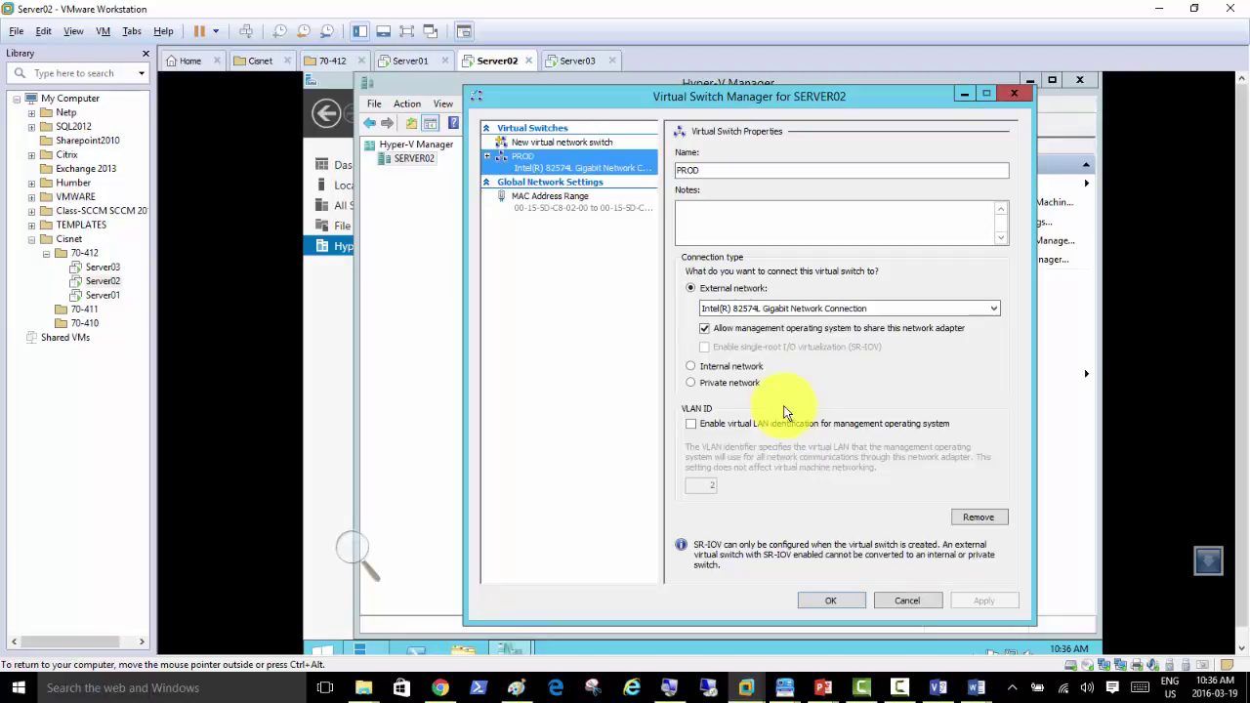
left_click(823, 601)
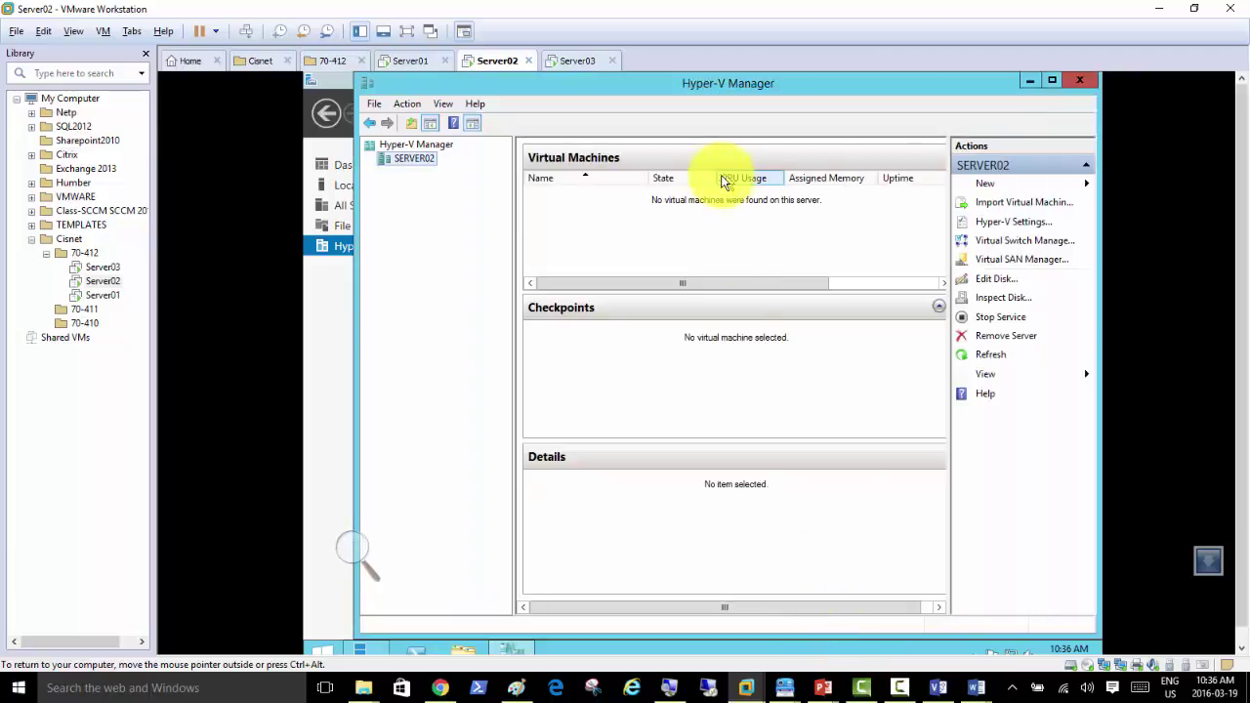
Step: Look through SERVER02's New shortcut menu, then switch to the Server03 virtual machine
right_click(412, 161)
mouse_move(481, 173)
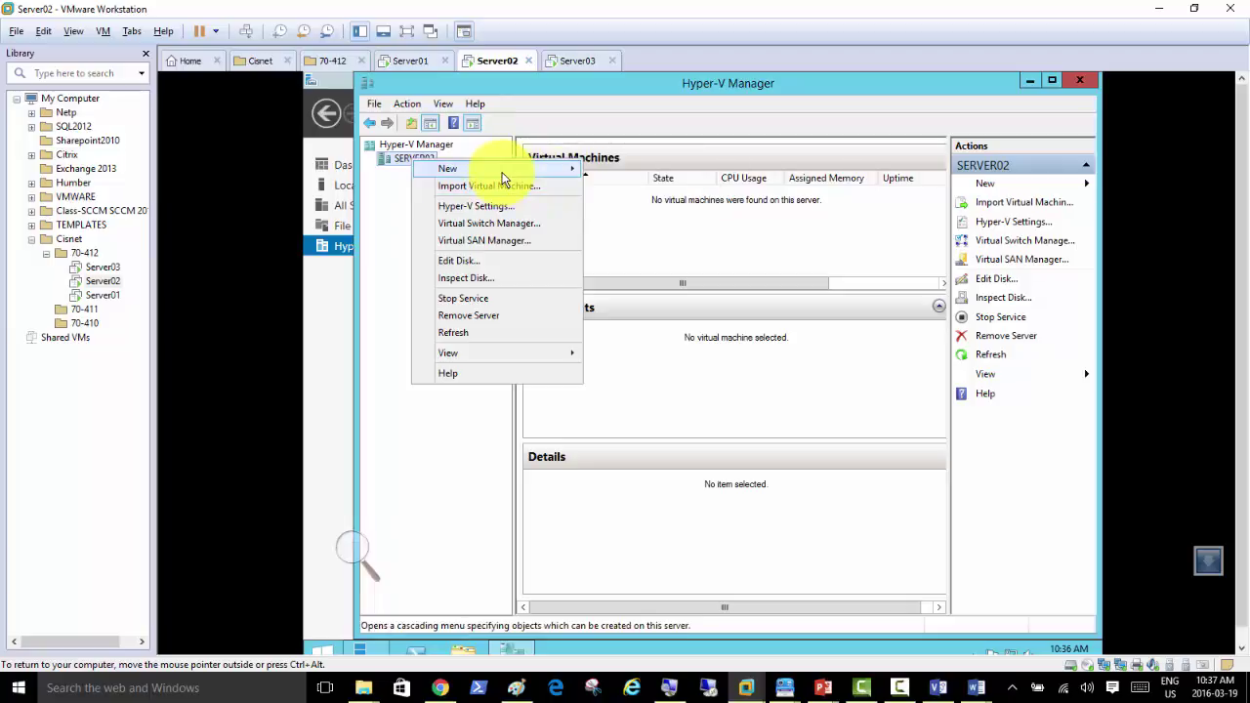
mouse_move(527, 174)
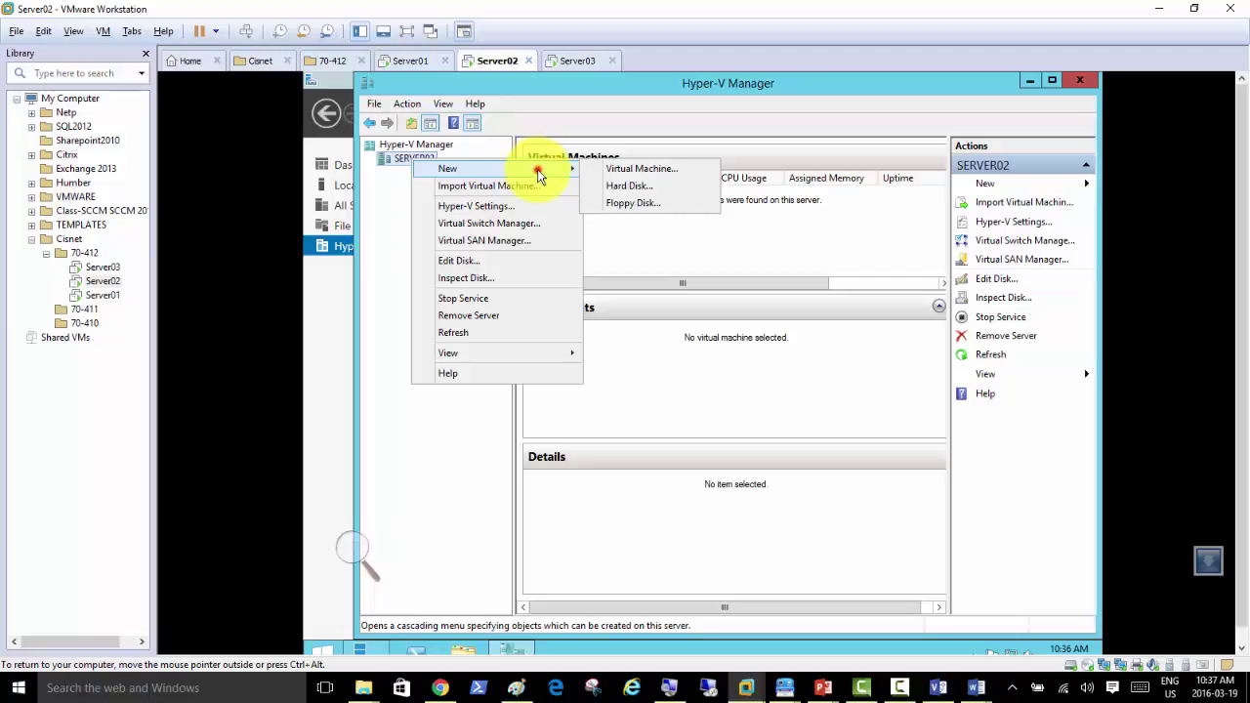
left_click(568, 60)
Step: On SERVER03, remove the existing Intel 82574L virtual switch and apply the removal
left_click(426, 161)
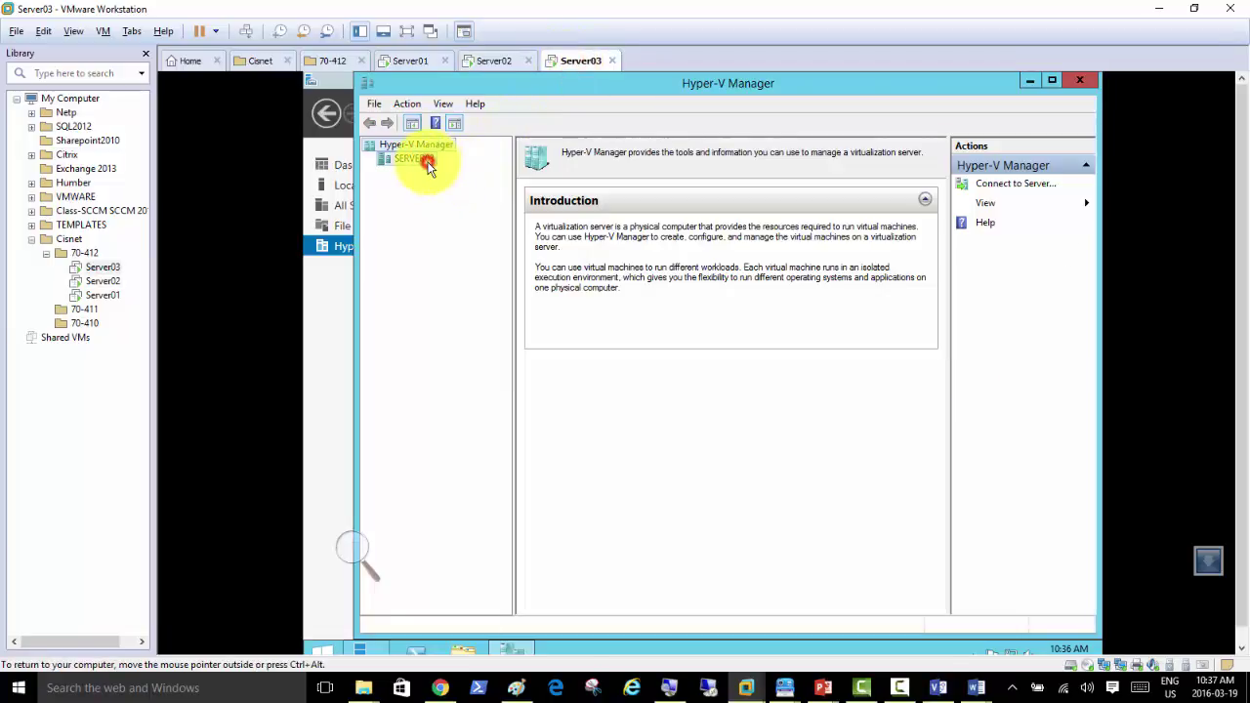
left_click(1006, 240)
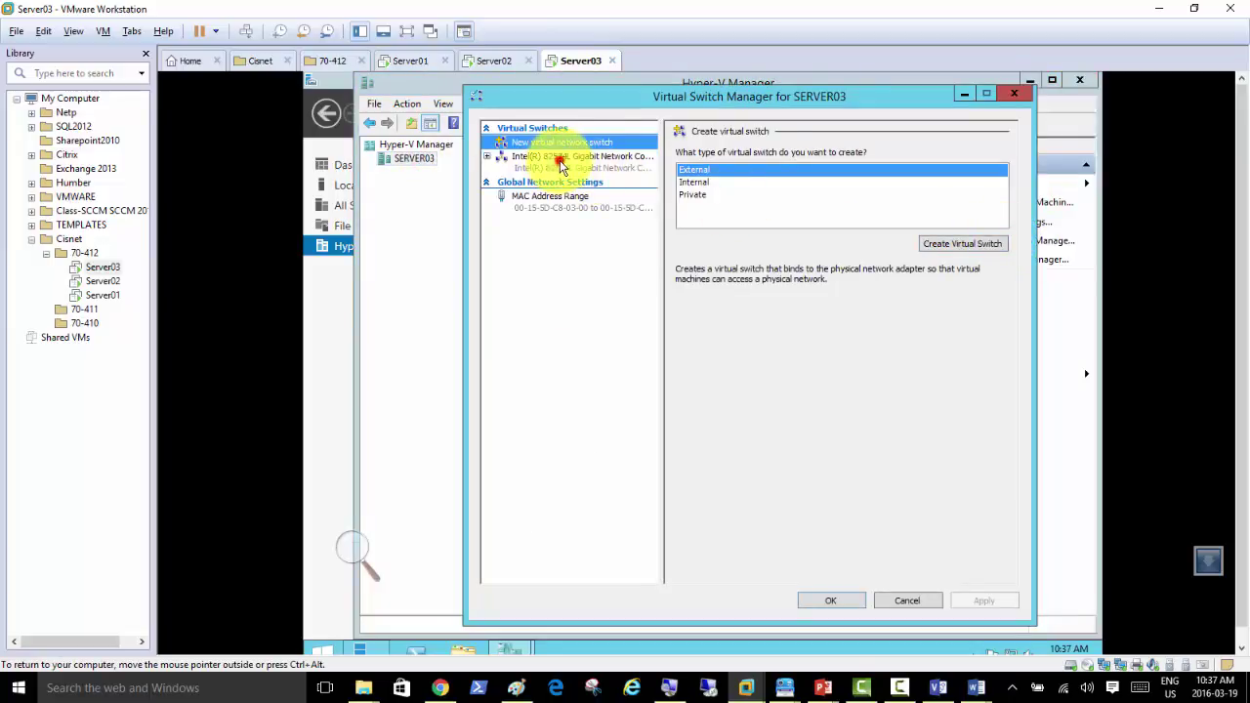
left_click(560, 160)
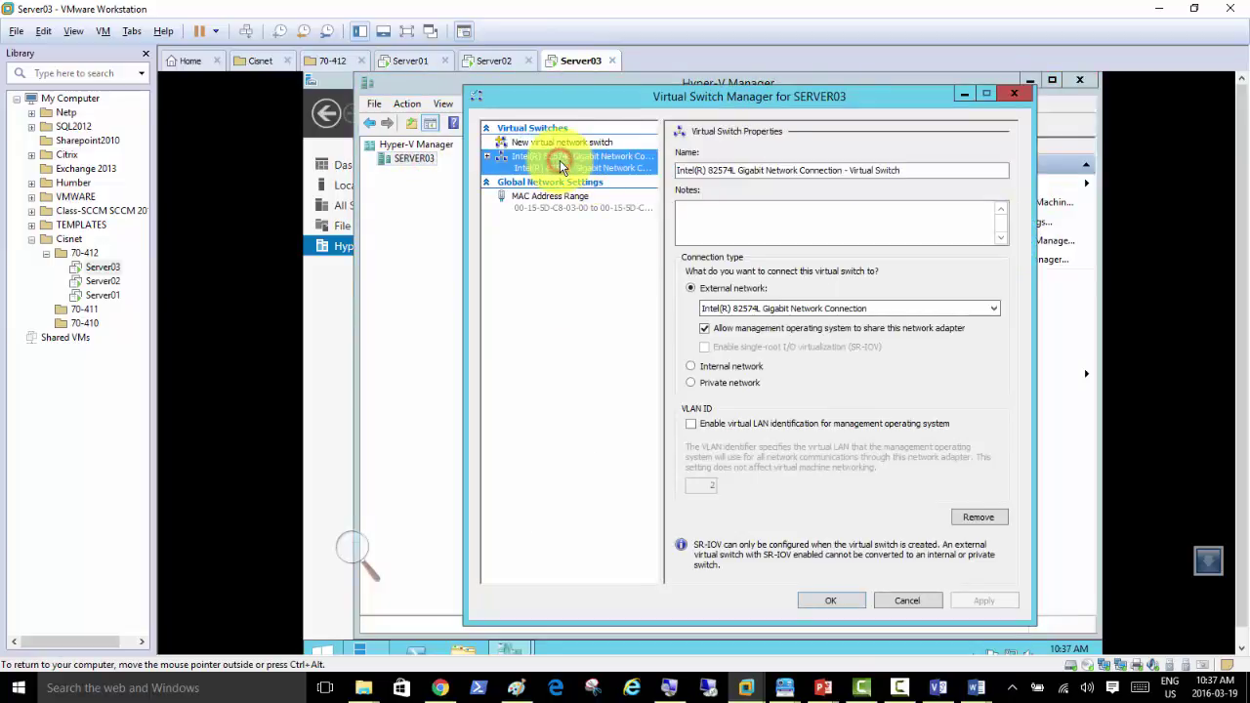
left_click(979, 518)
left_click(984, 601)
left_click(789, 437)
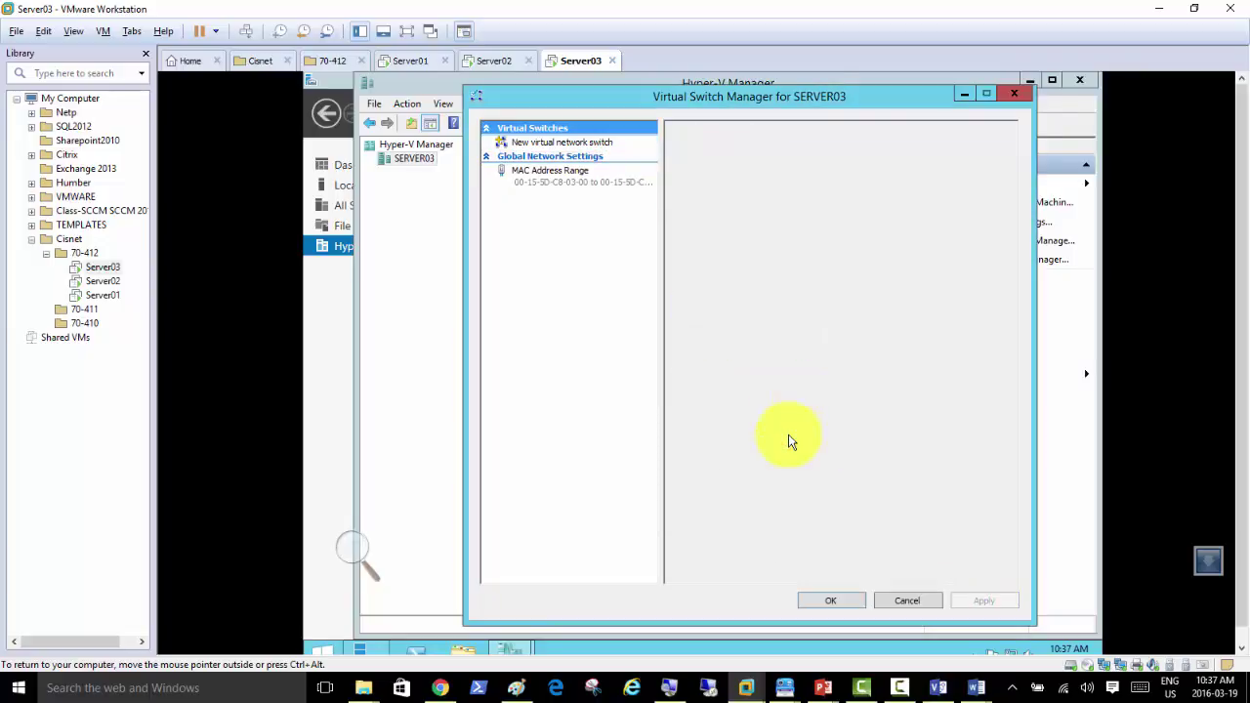
left_click(823, 594)
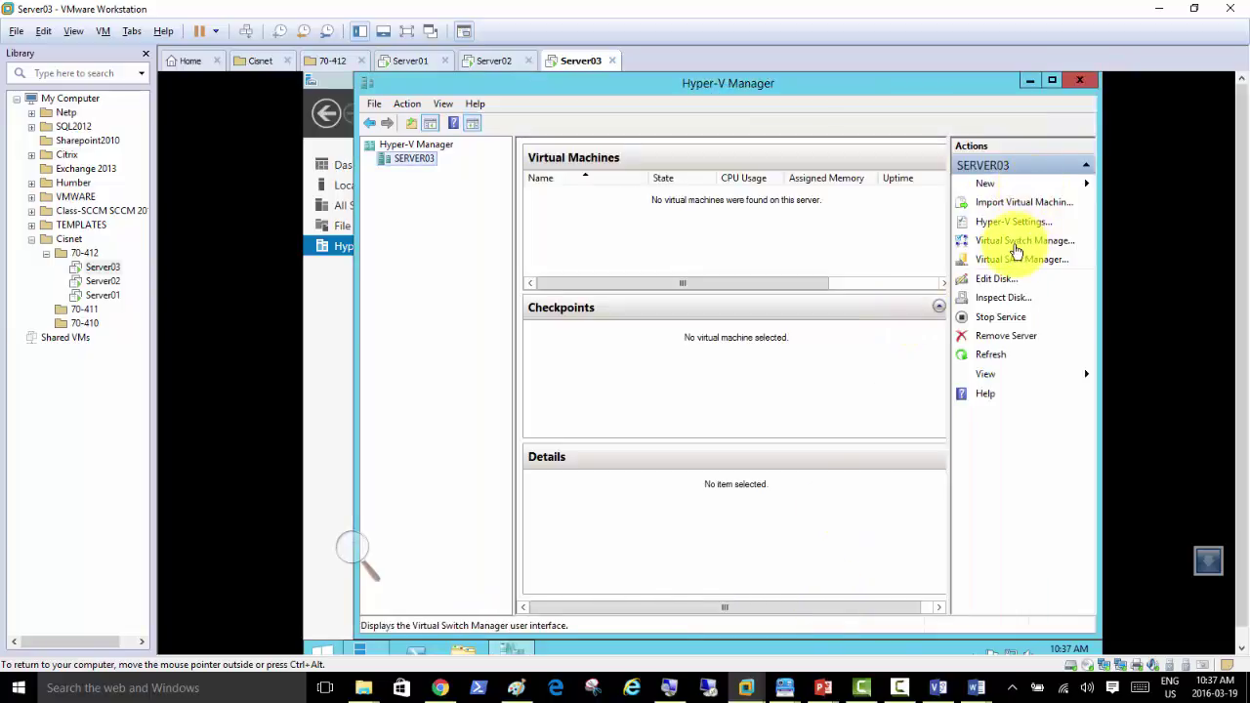
Step: Create an external virtual switch named PROD on SERVER03 and apply it
left_click(1020, 242)
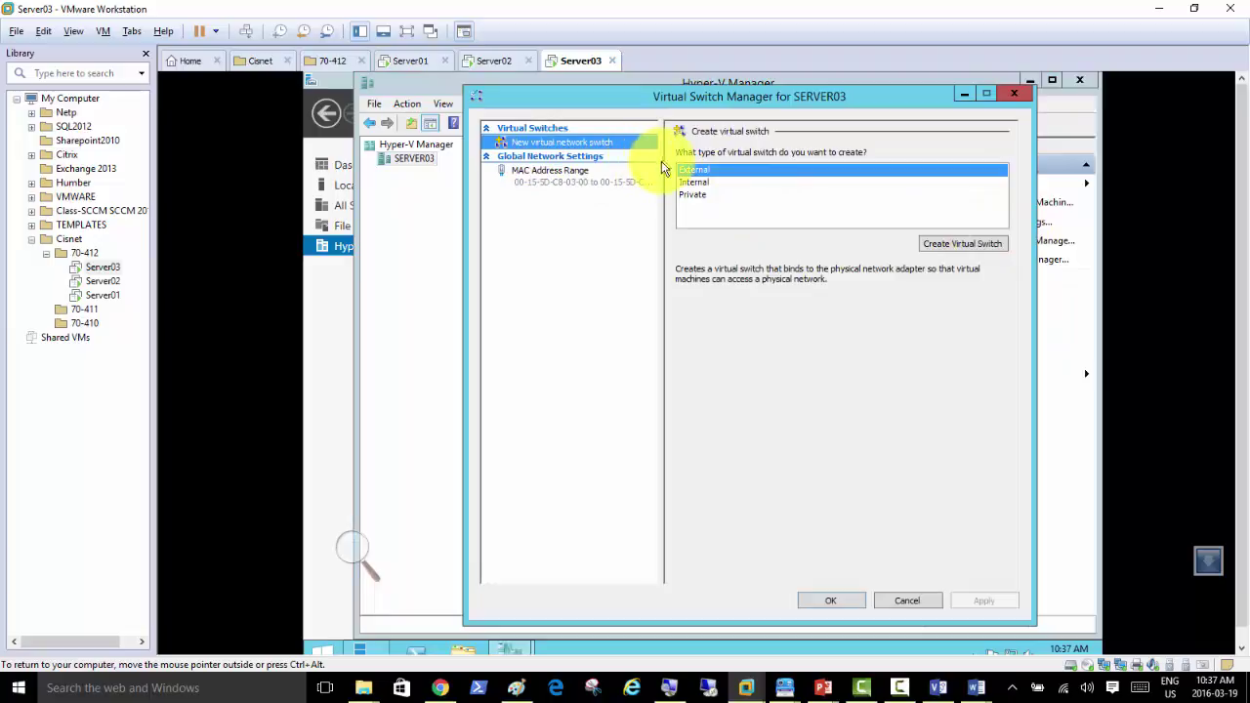
left_click(947, 252)
left_click(755, 170)
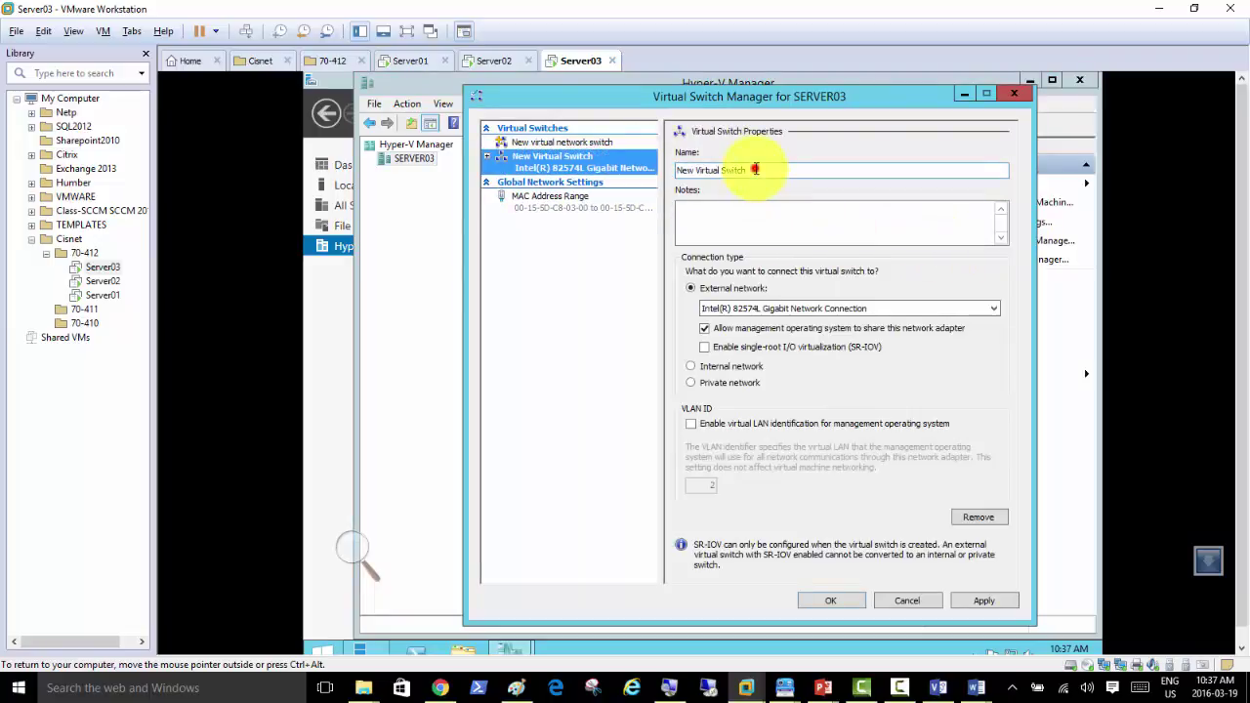
triple_click(755, 170)
type("PROD")
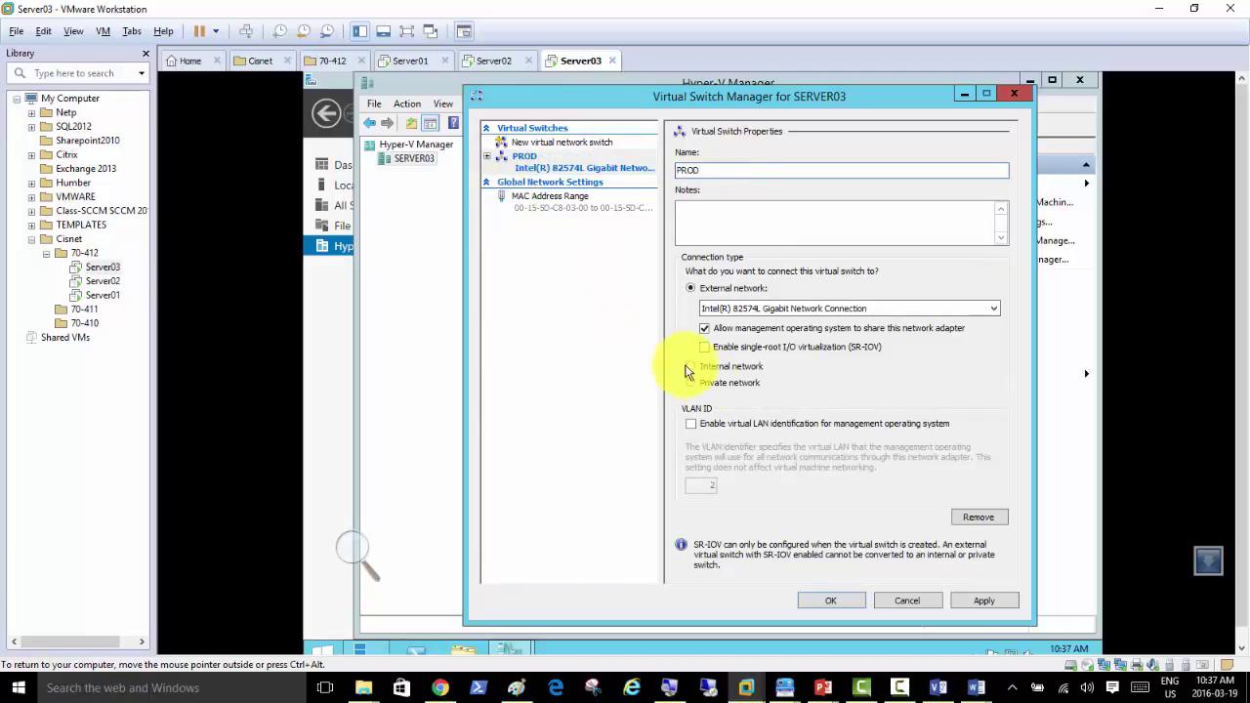
left_click(984, 601)
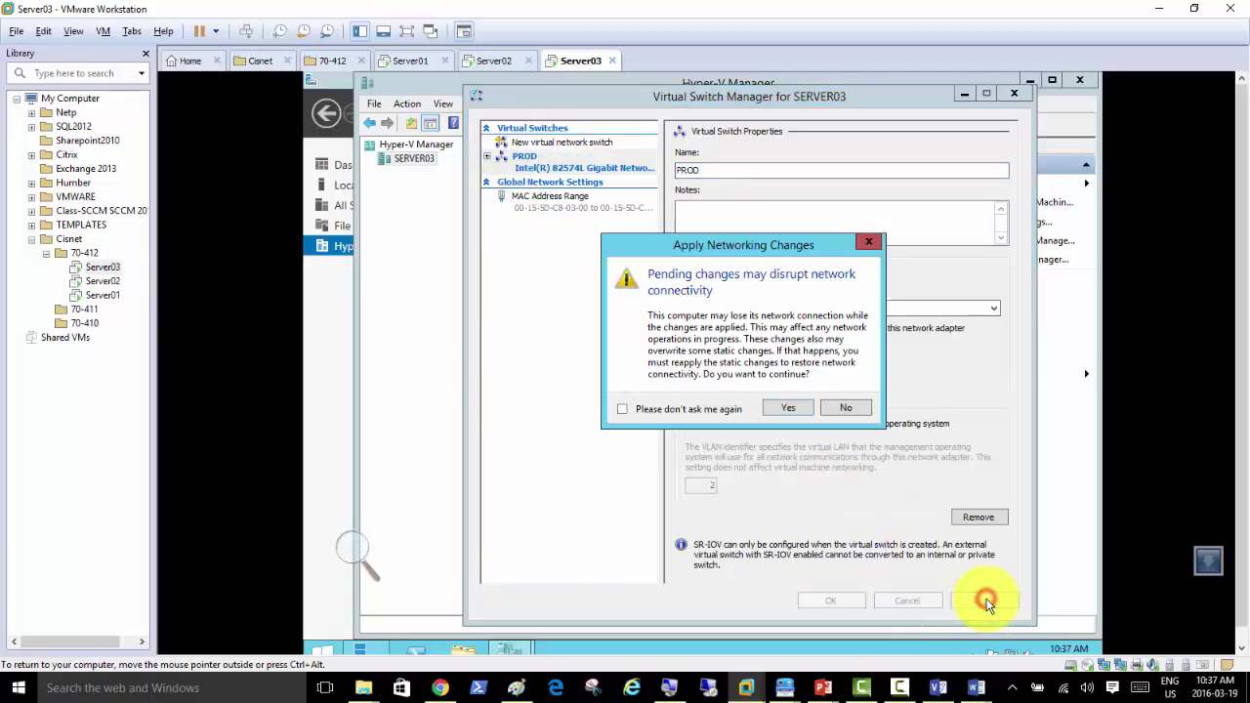
left_click(789, 418)
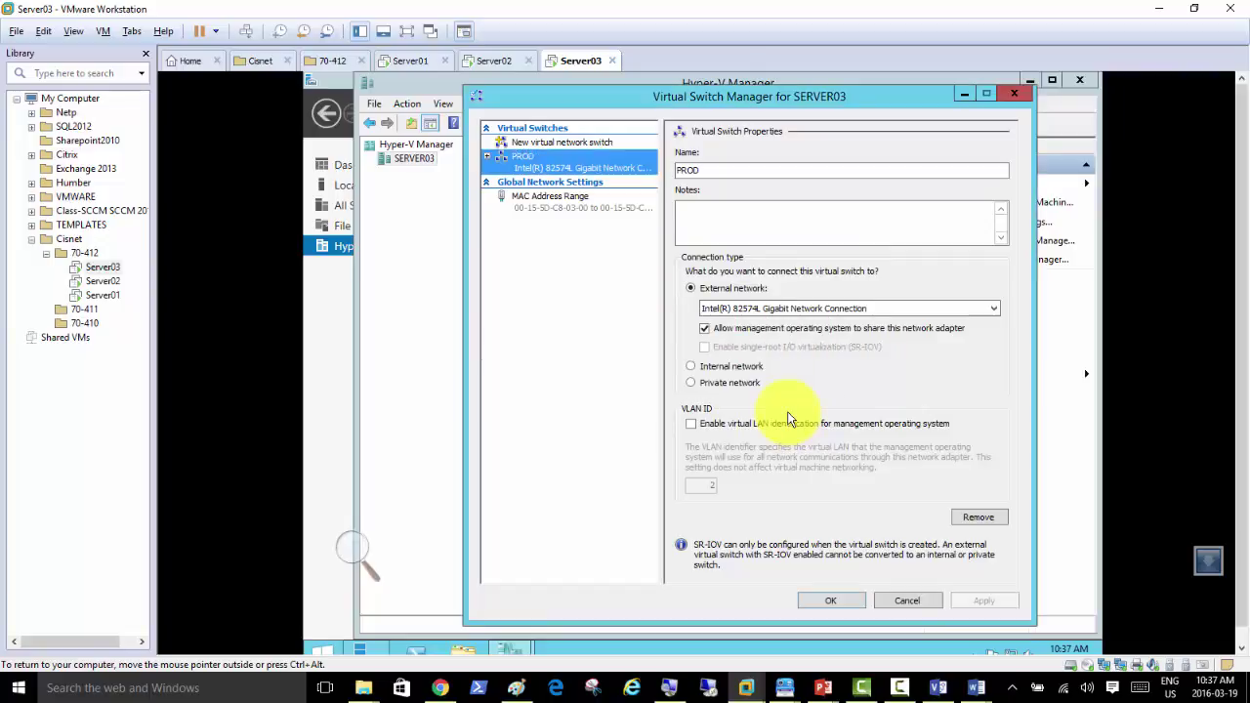
left_click(829, 600)
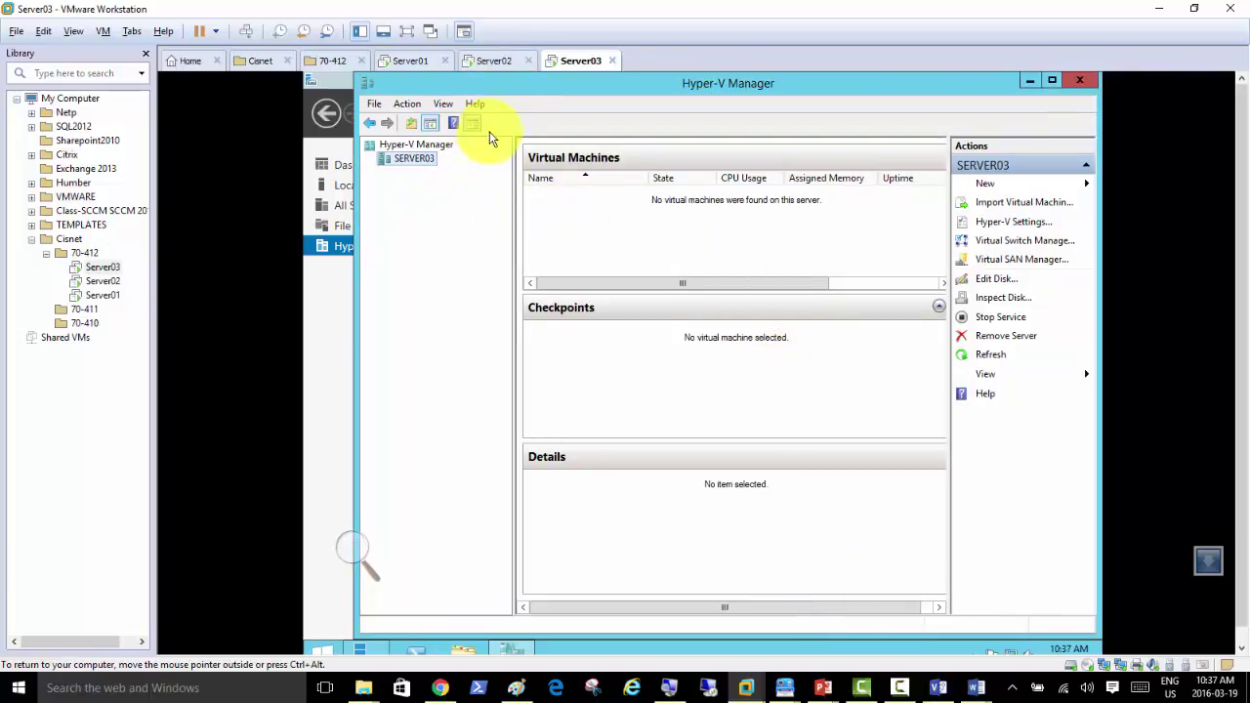
Step: Switch to the Server02 VM and bring the Document1 Word notes to the front
left_click(493, 66)
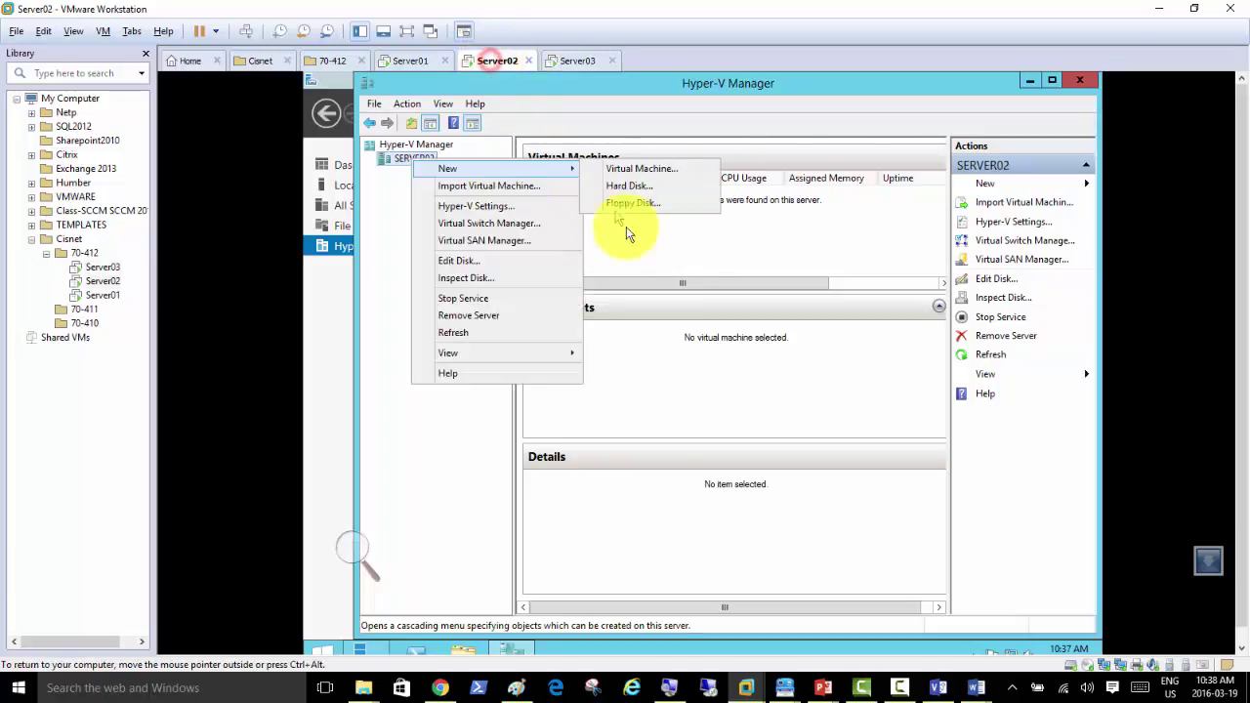
left_click(790, 262)
left_click(978, 687)
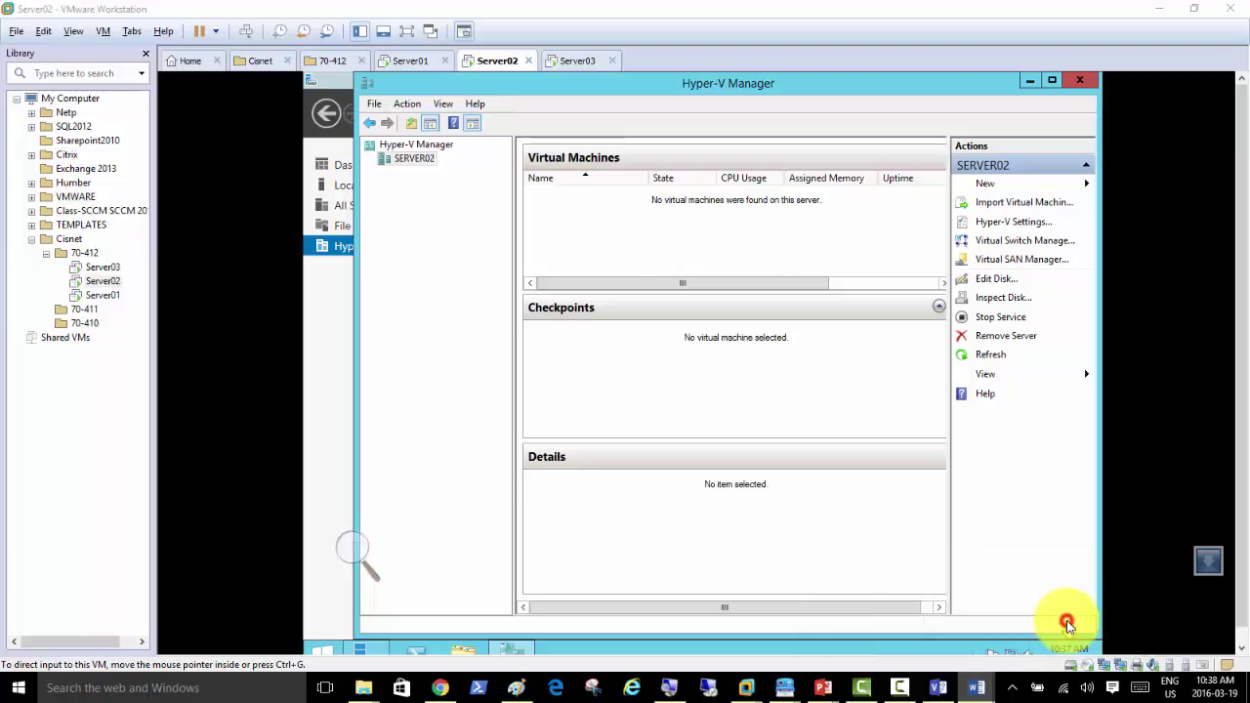
left_click(1065, 623)
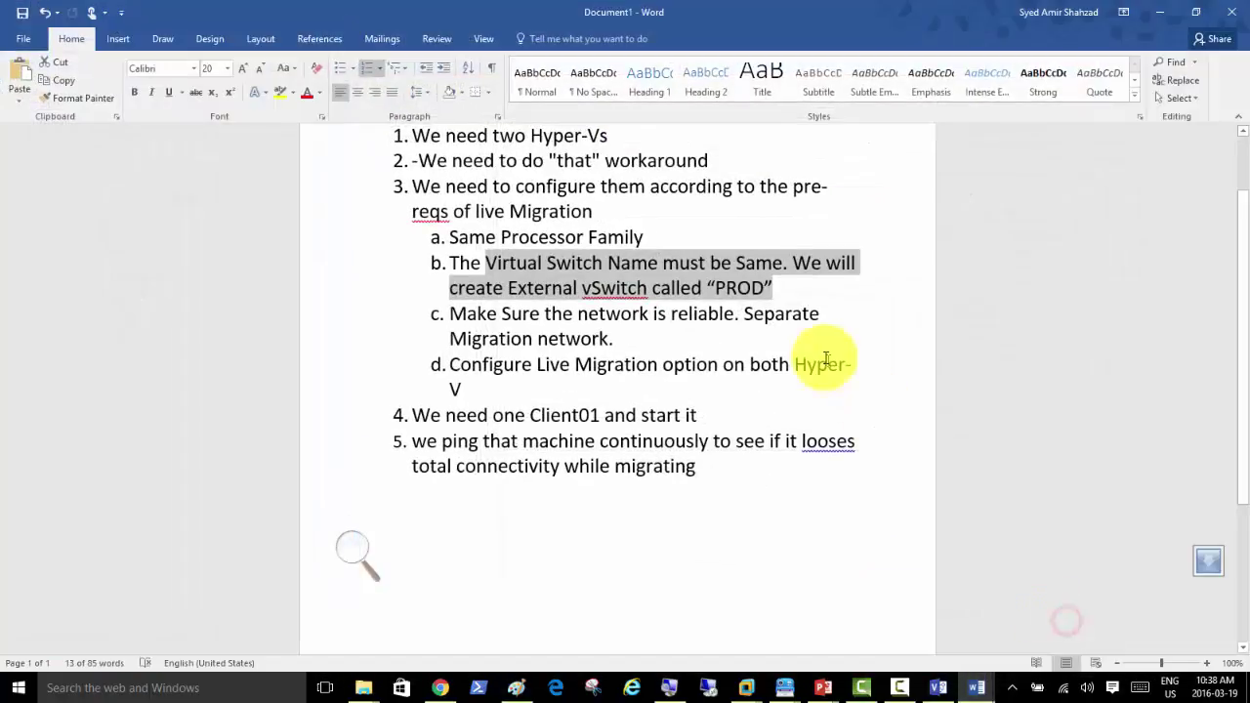
Step: Read checklist items 3–4 on the reliable network and Client01, then minimize Word
left_click(796, 287)
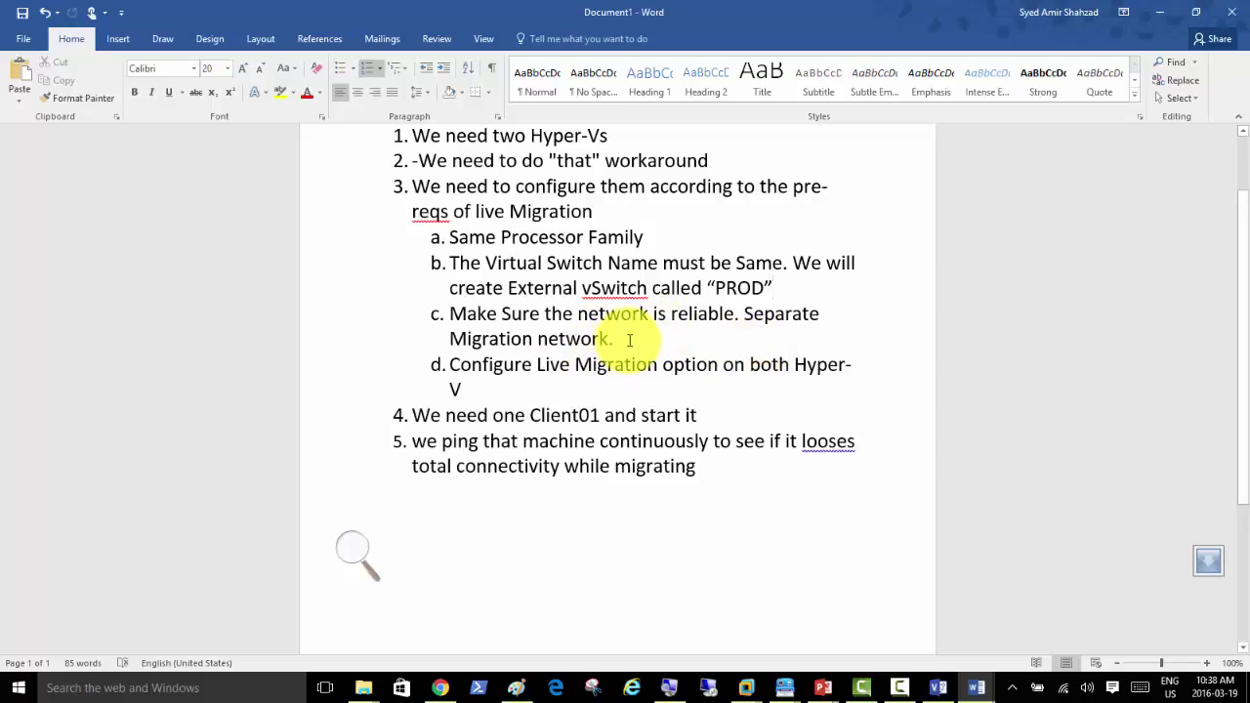
left_click(614, 339)
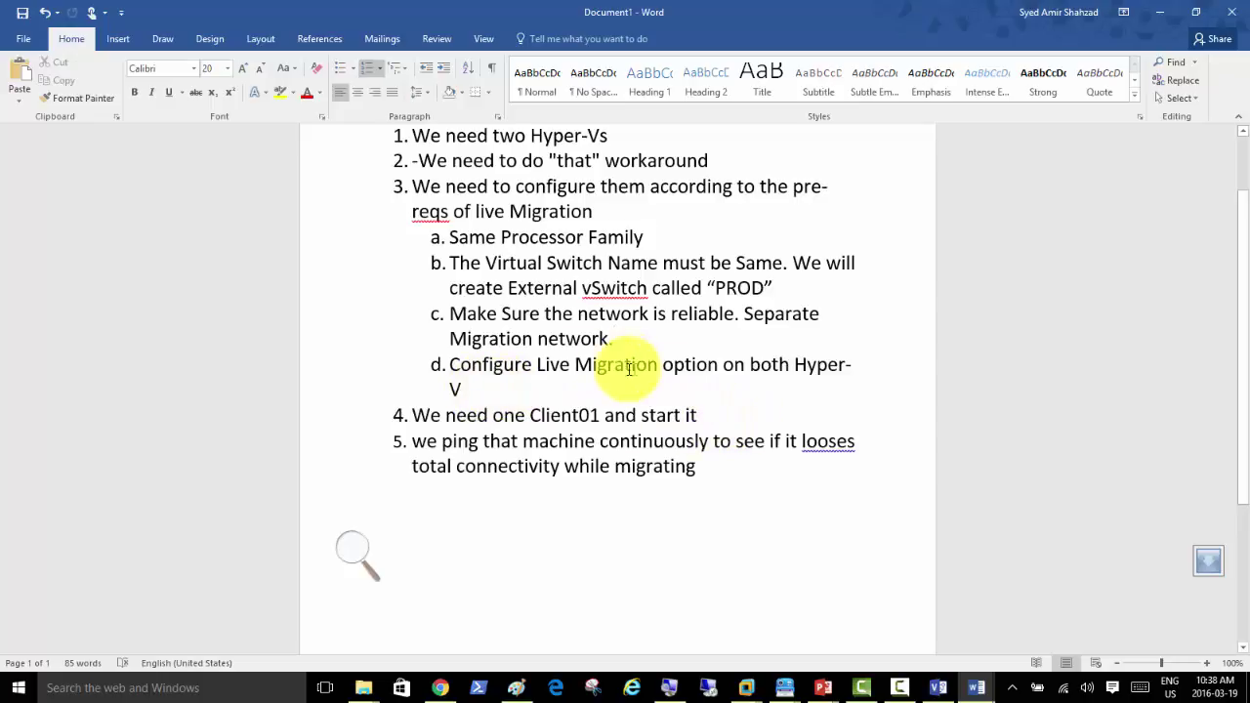
left_click_drag(700, 415, 435, 418)
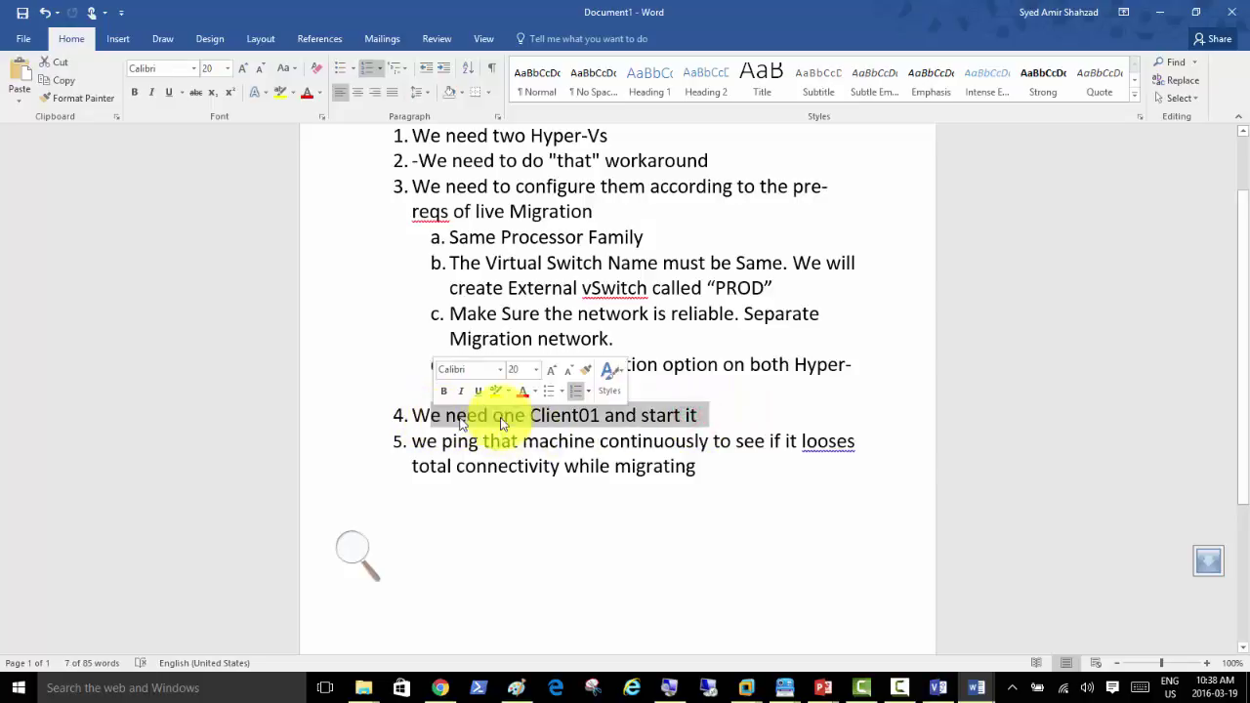
left_click(800, 414)
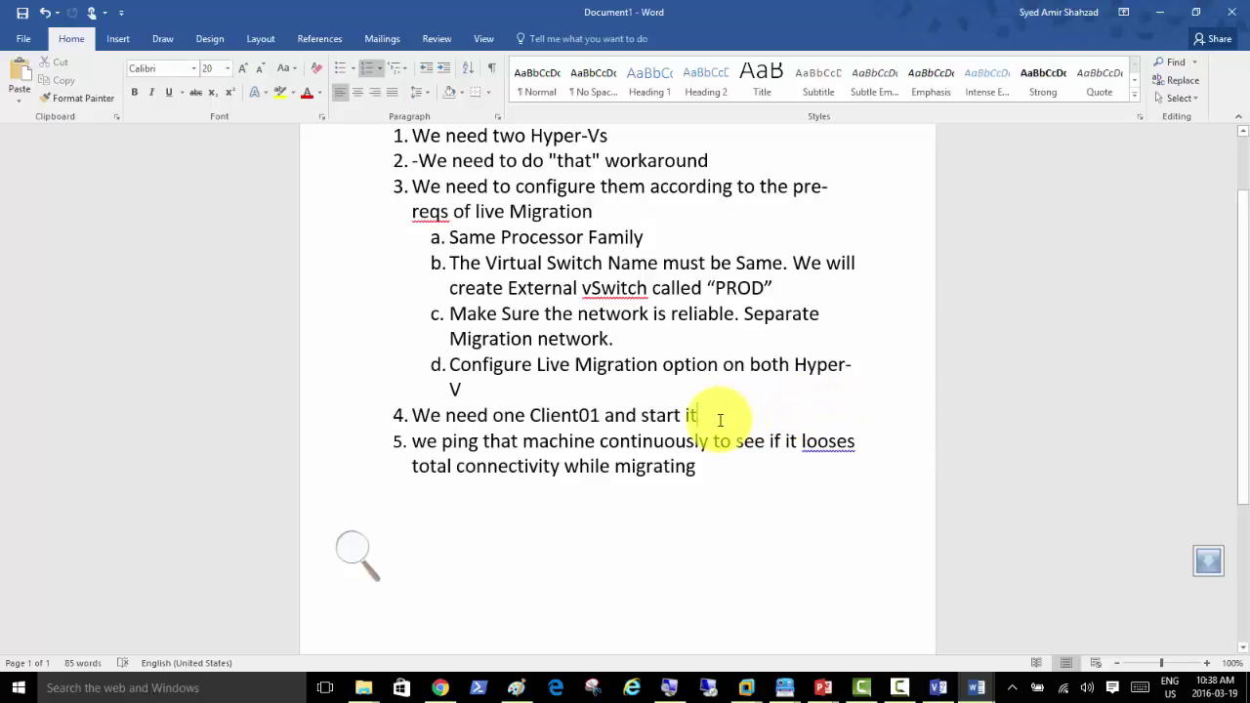
left_click(1159, 14)
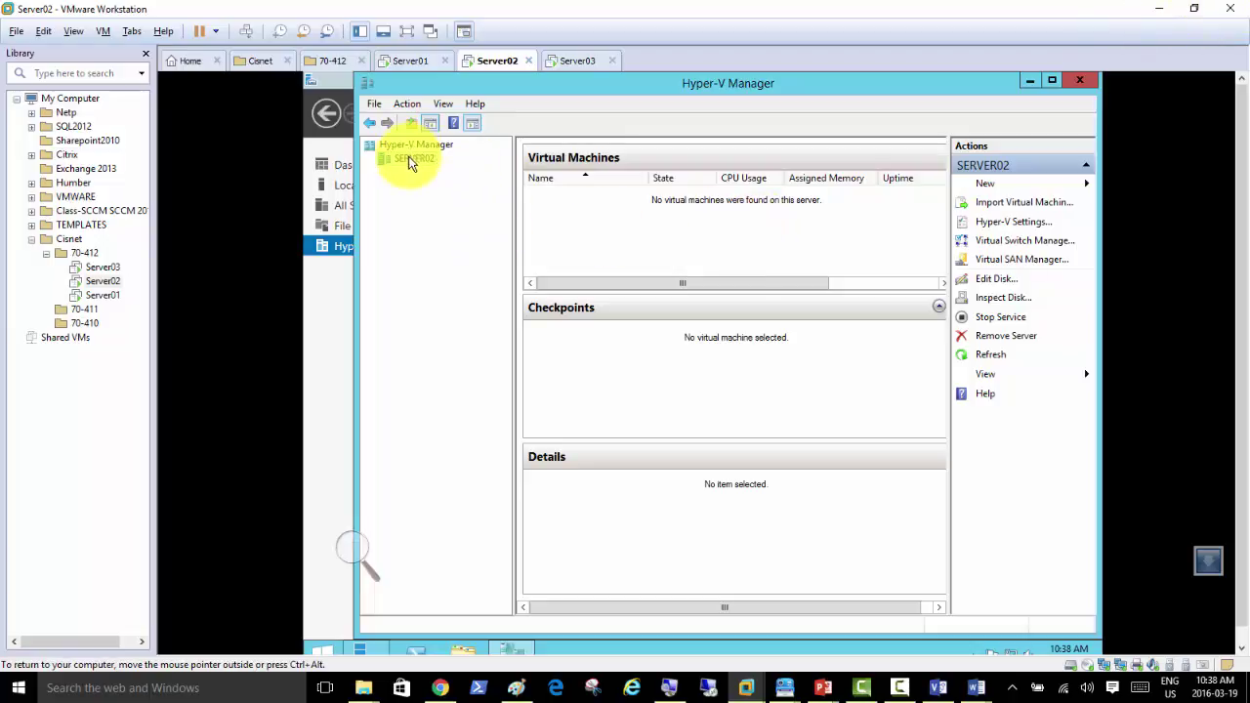
Step: Start a new virtual machine on SERVER02 and name it Client01
left_click(410, 61)
left_click(498, 61)
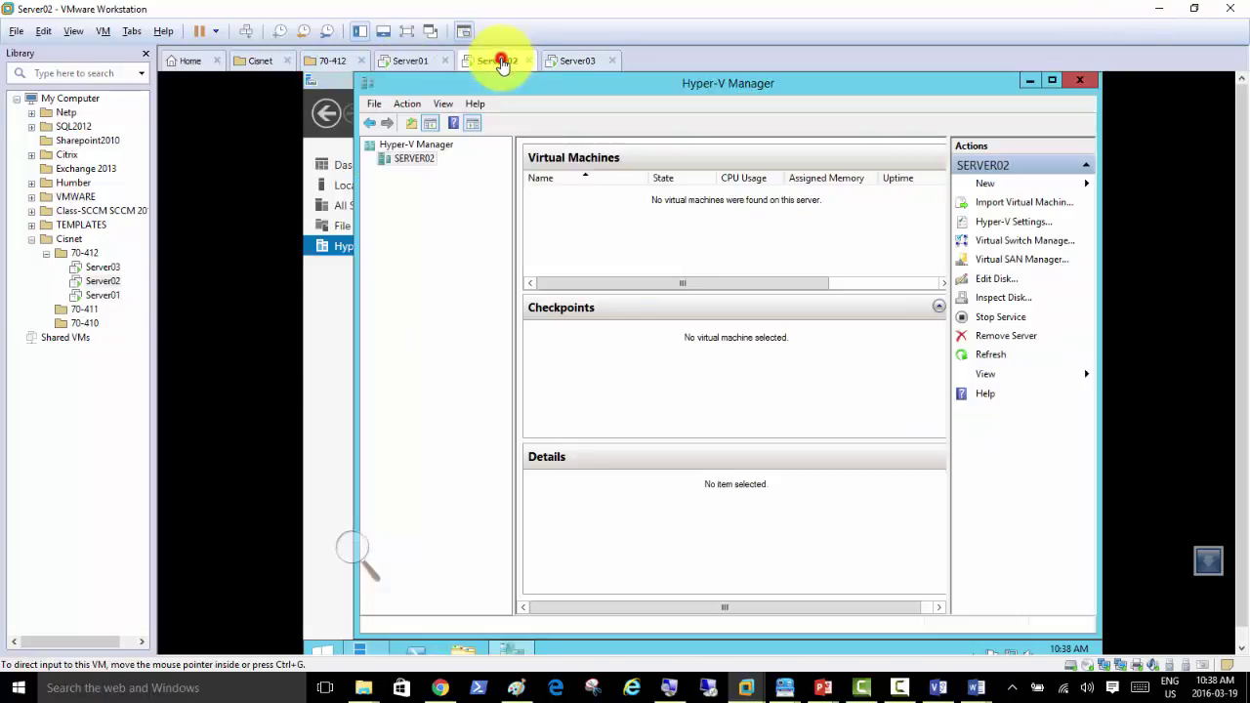
right_click(426, 163)
mouse_move(486, 179)
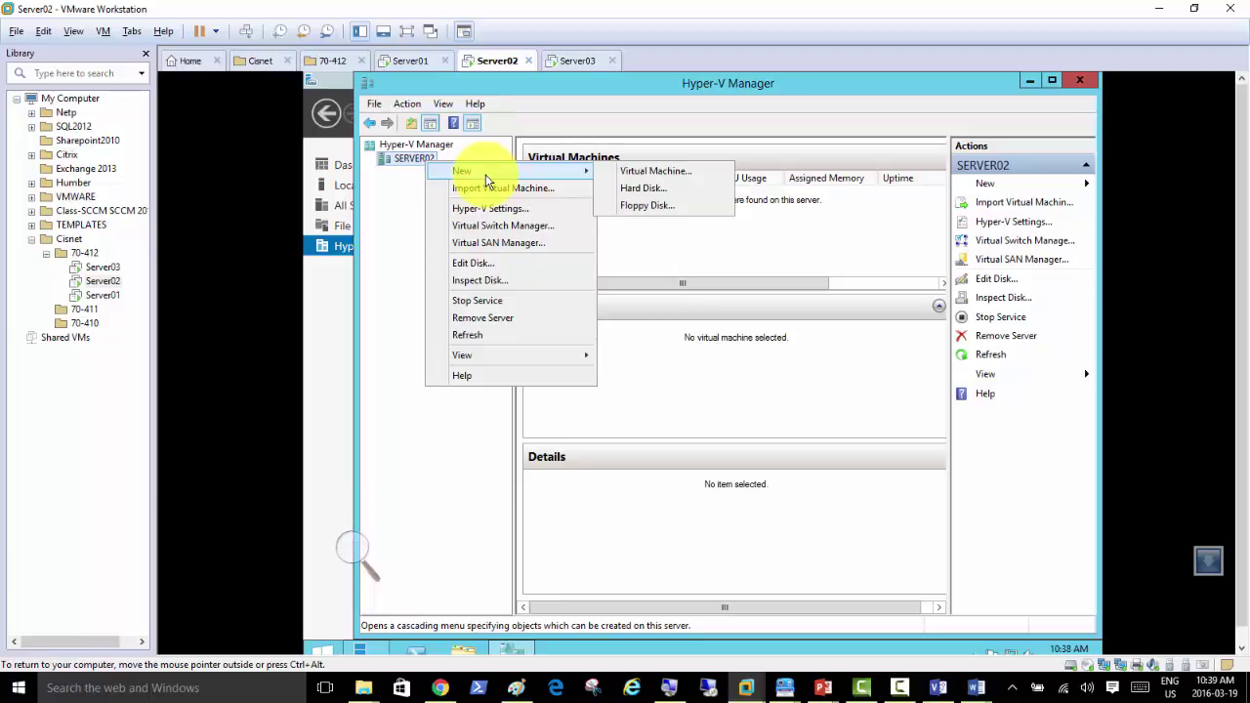
left_click(660, 176)
left_click(803, 544)
type("Client01")
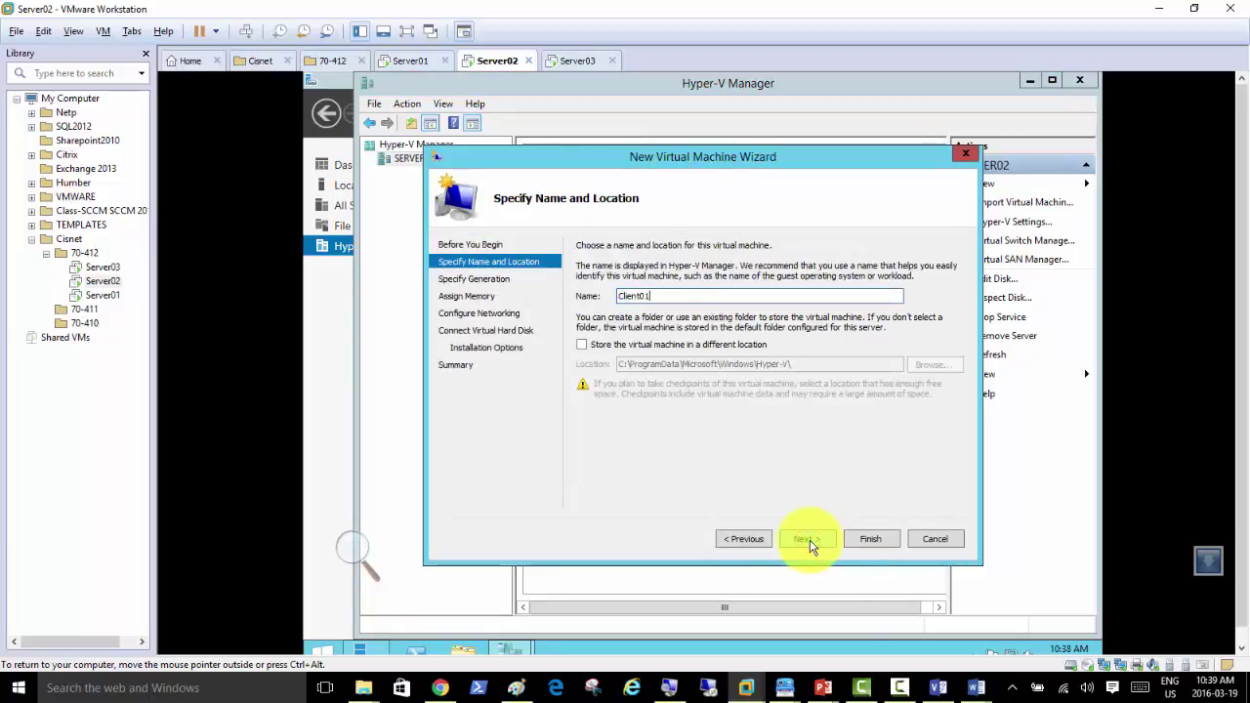
left_click(805, 540)
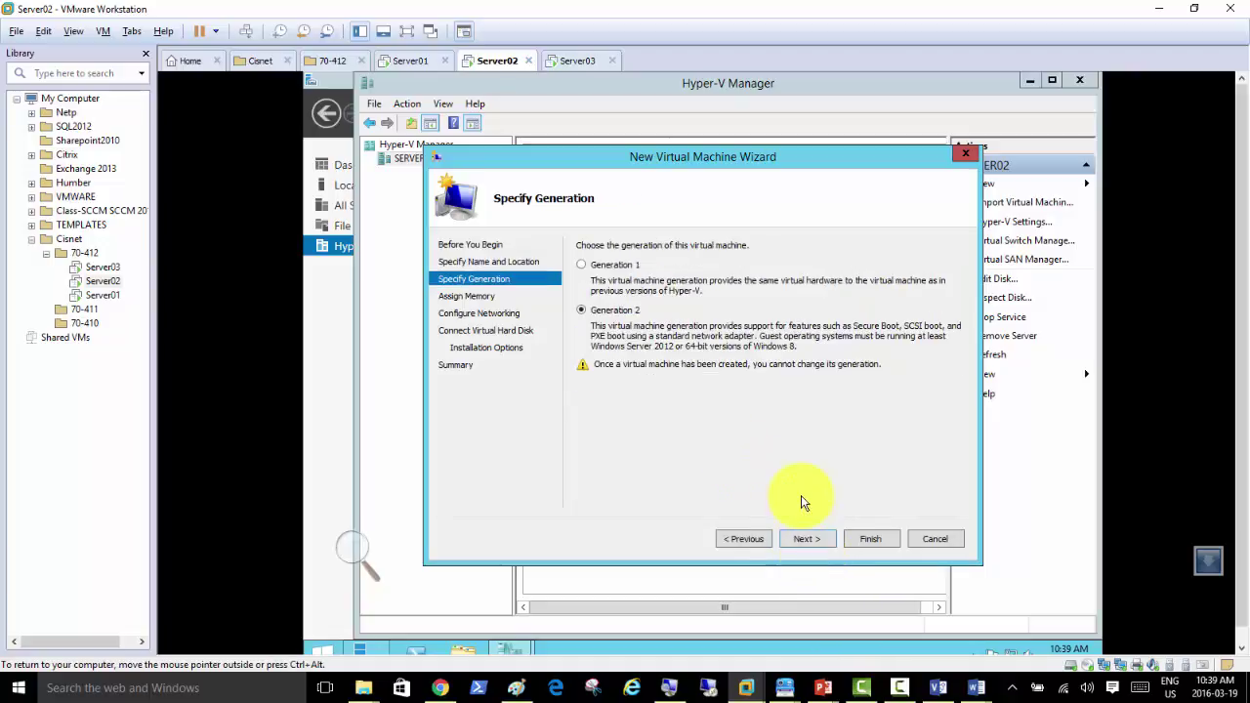
Step: Enable dynamic memory, connect to the PROD switch, and keep the default Client01.vhdx disk
left_click(817, 546)
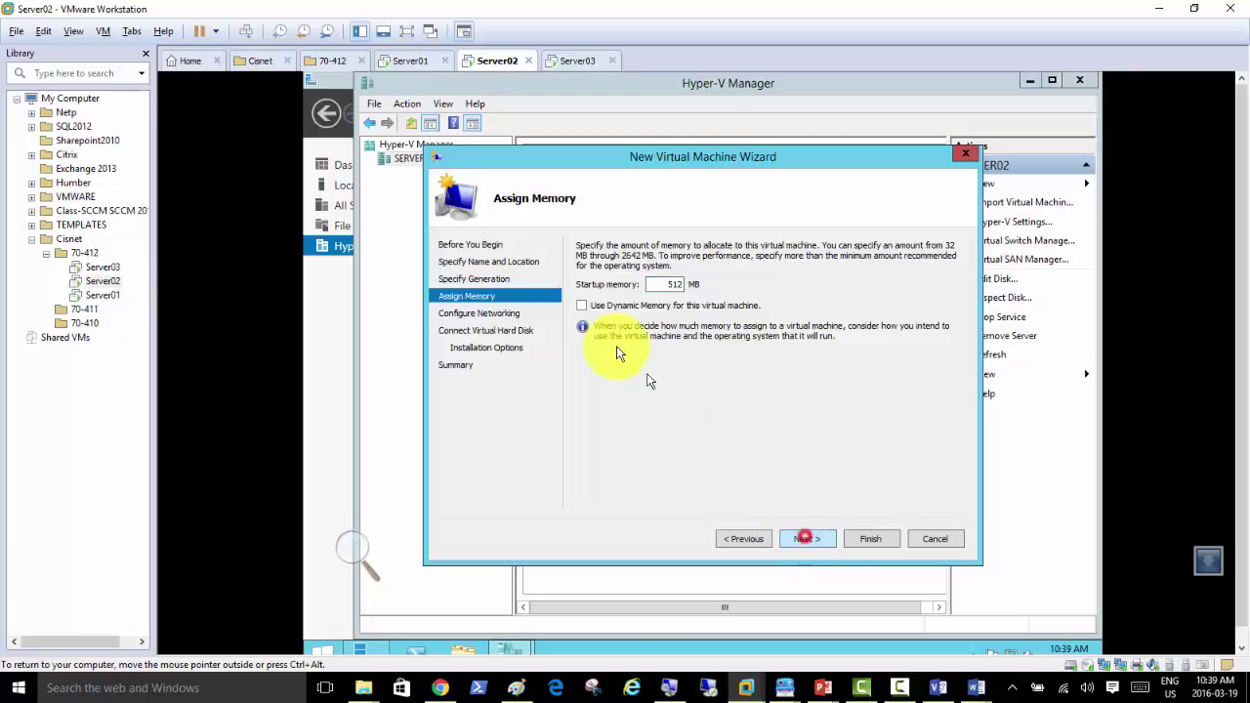
left_click(583, 306)
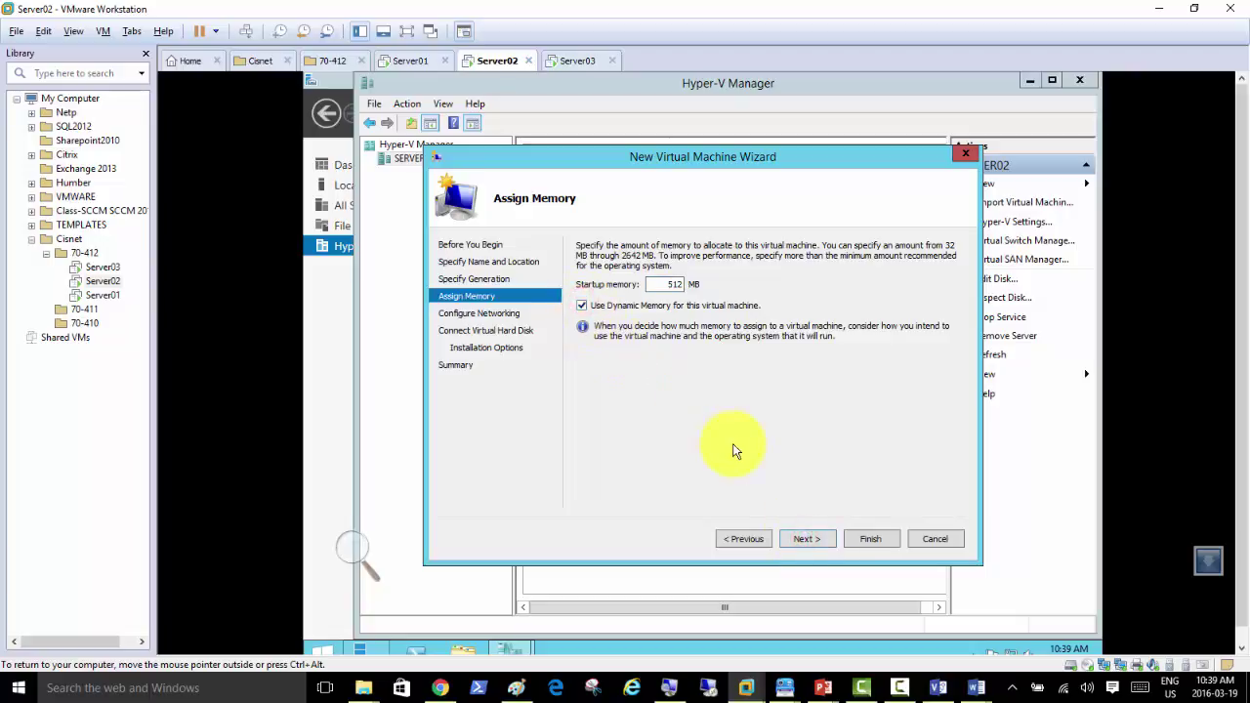
left_click(811, 539)
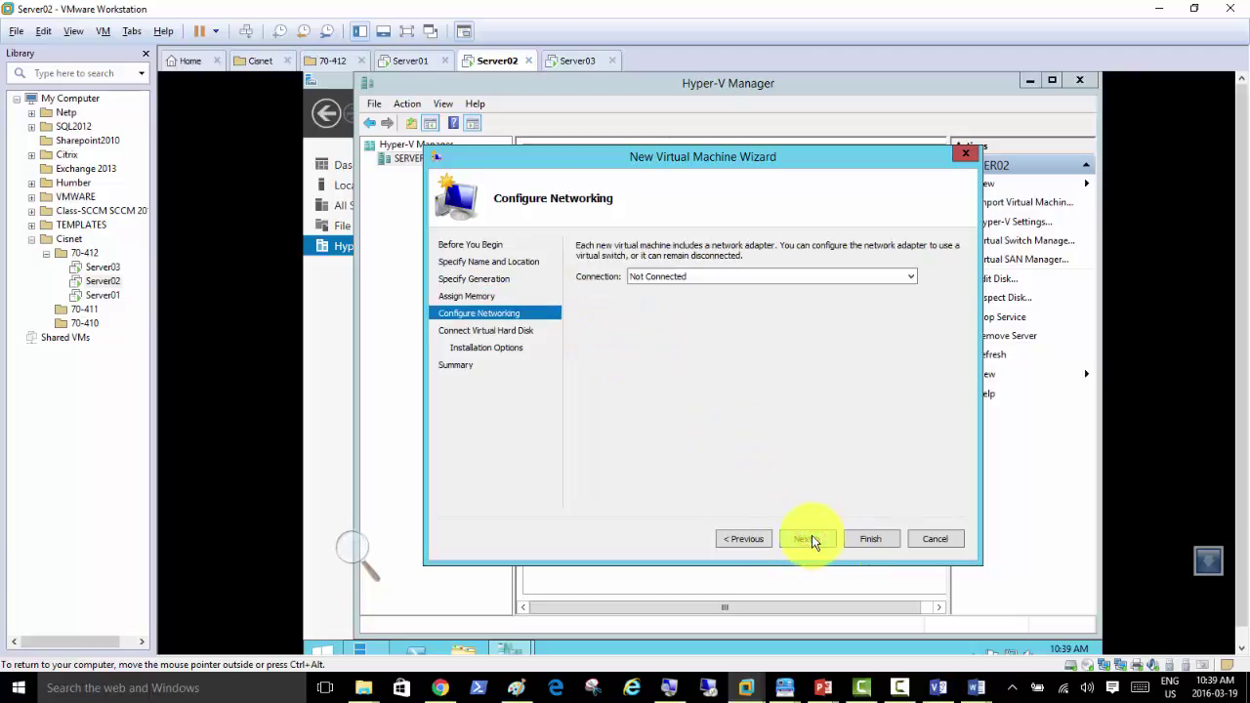
left_click(674, 279)
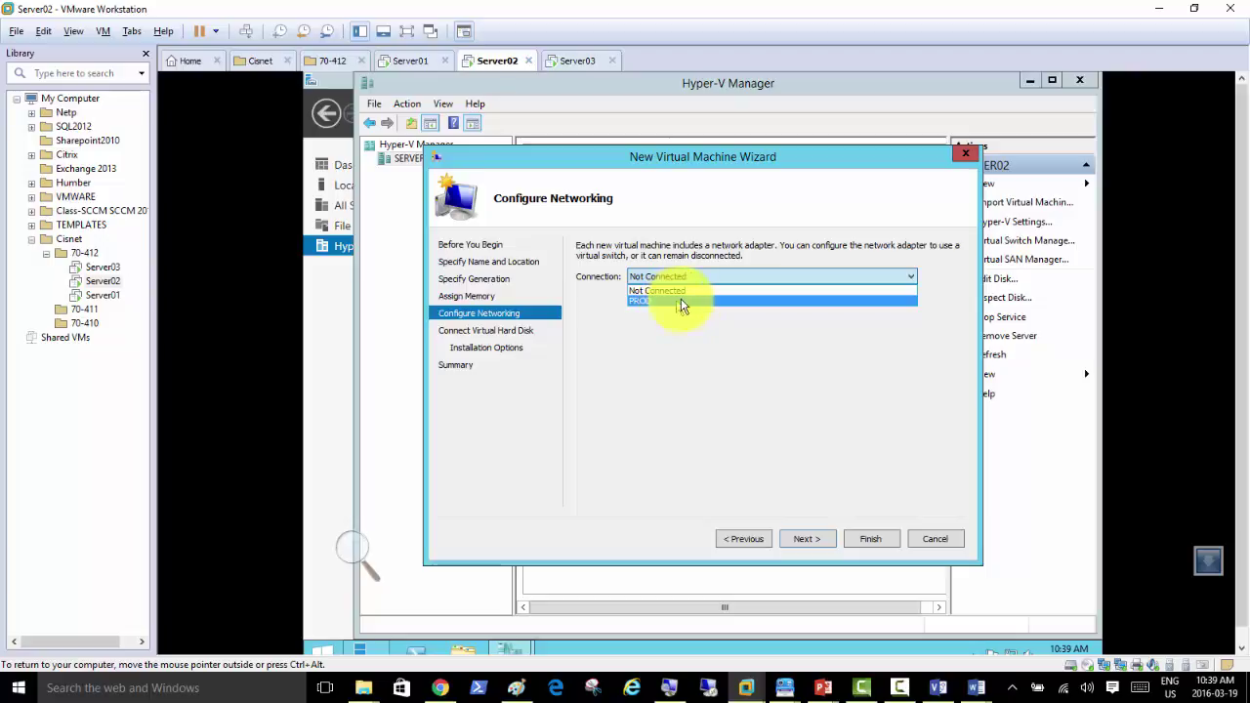
left_click(675, 300)
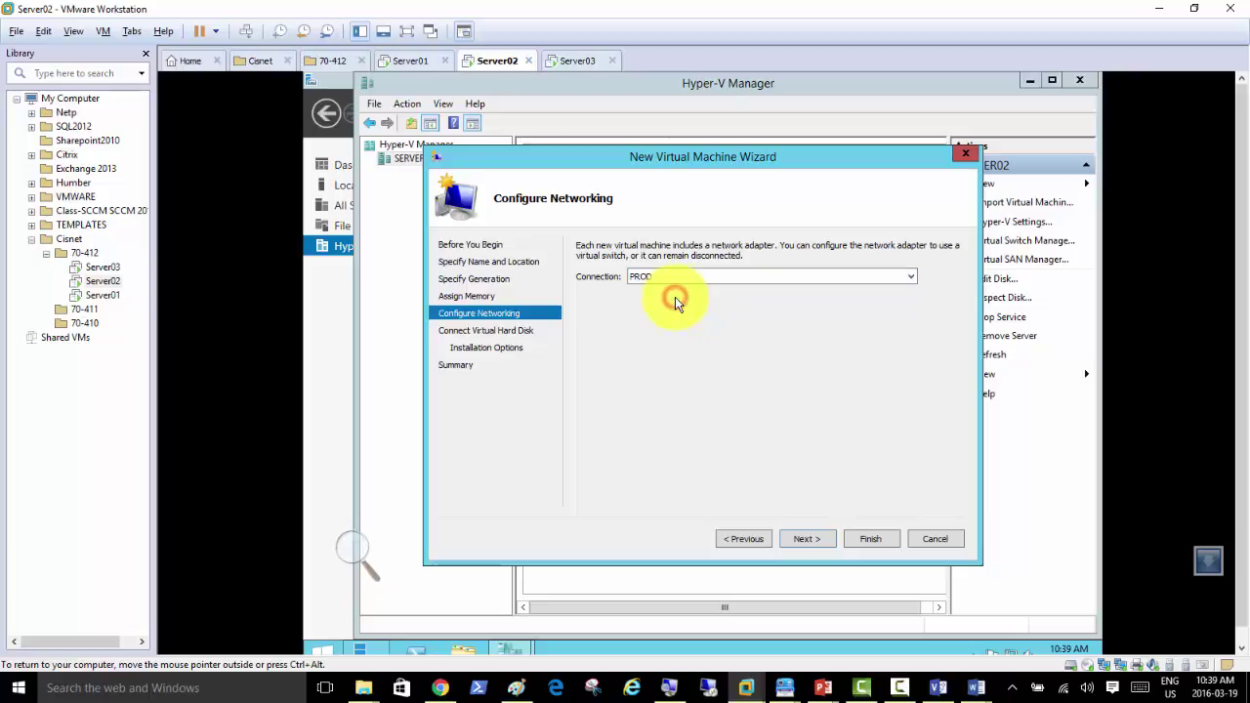
left_click(806, 540)
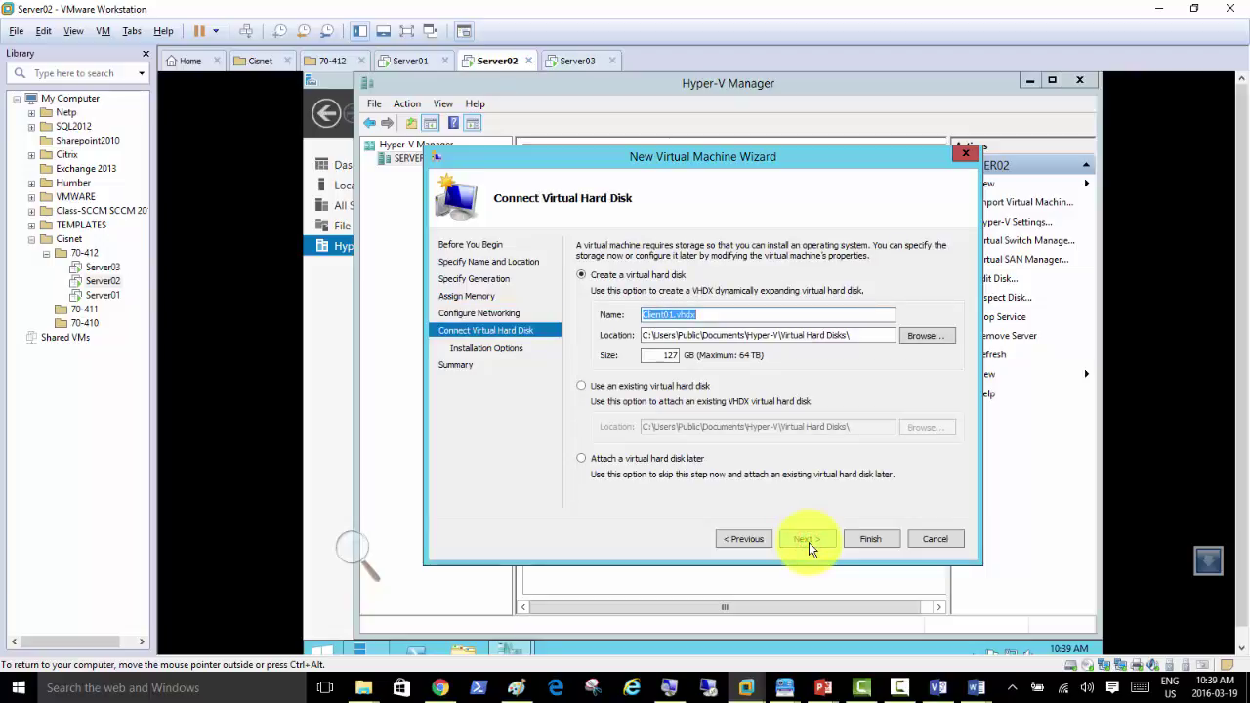
left_click(808, 540)
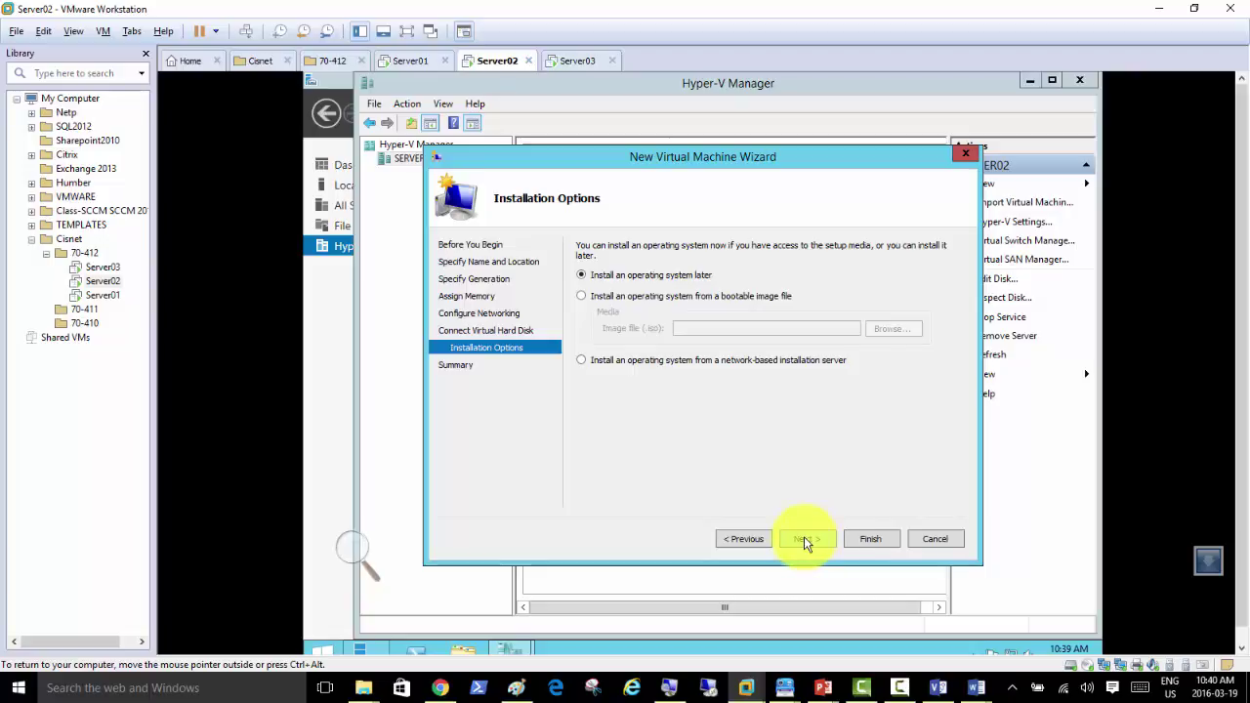
mouse_move(363, 683)
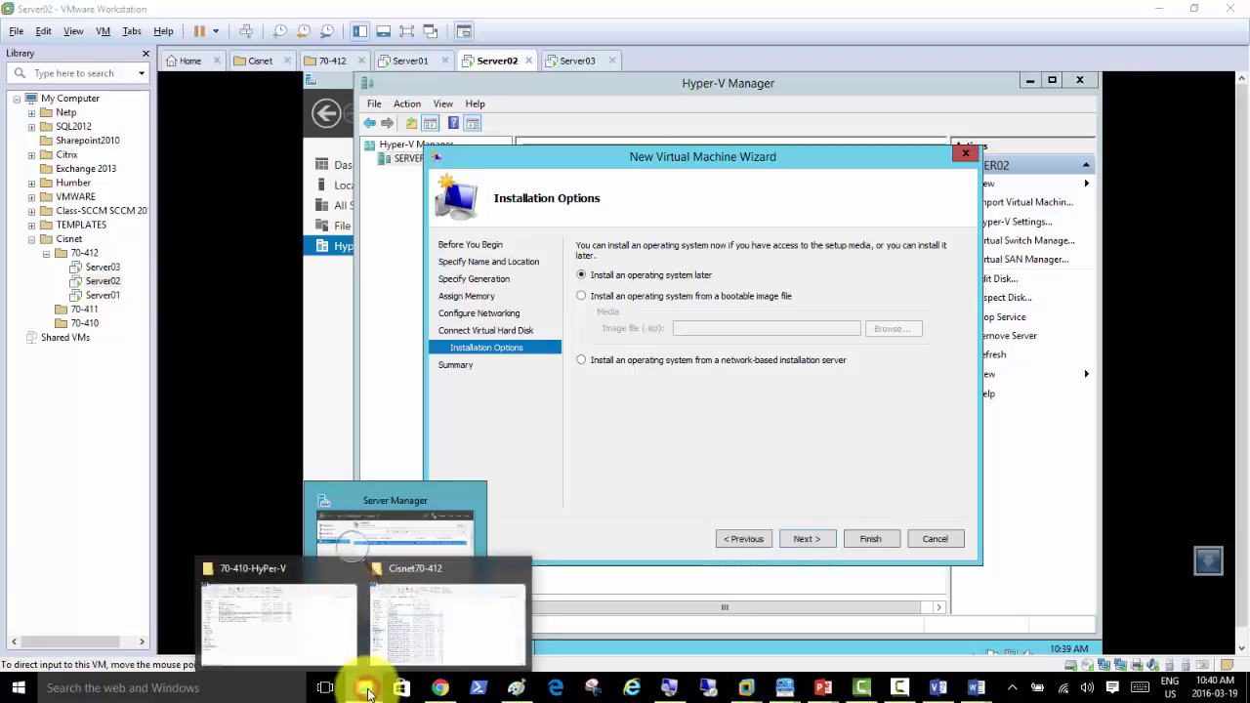
Step: In a maximised Explorer window, browse to D:\EDU\Central_Soft\ISO\OS
left_click(457, 636)
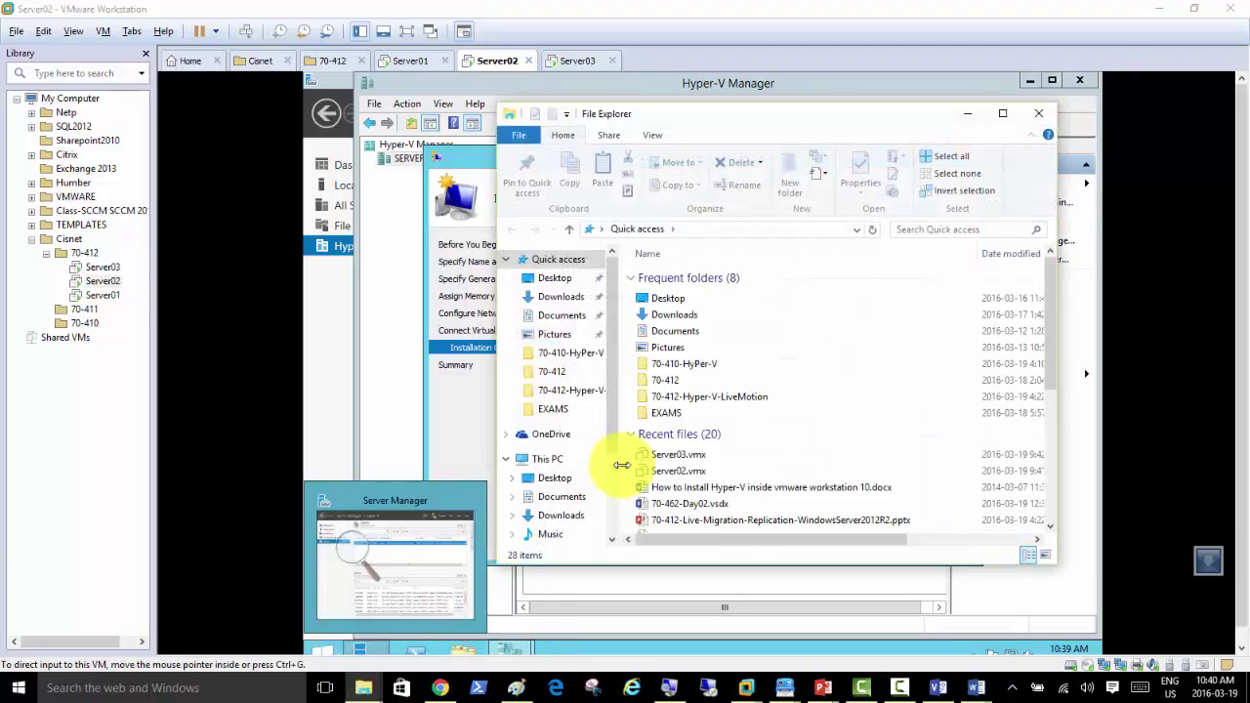
left_click(807, 137)
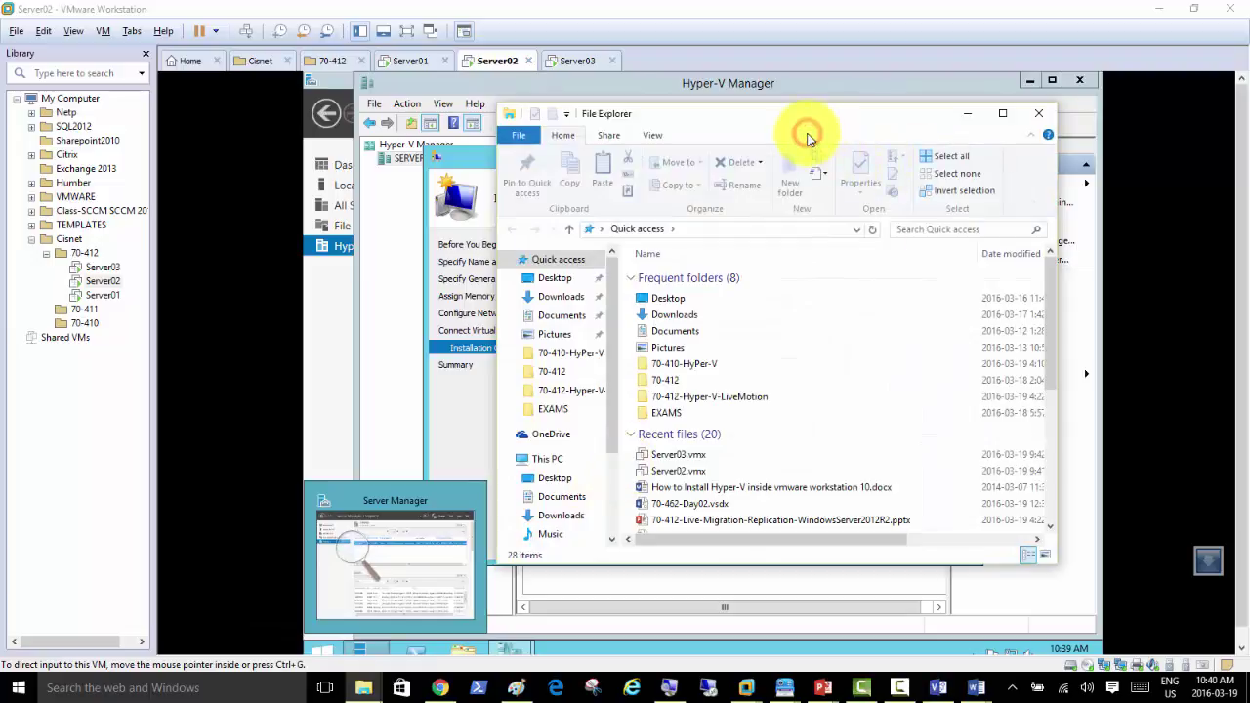
left_click(1003, 116)
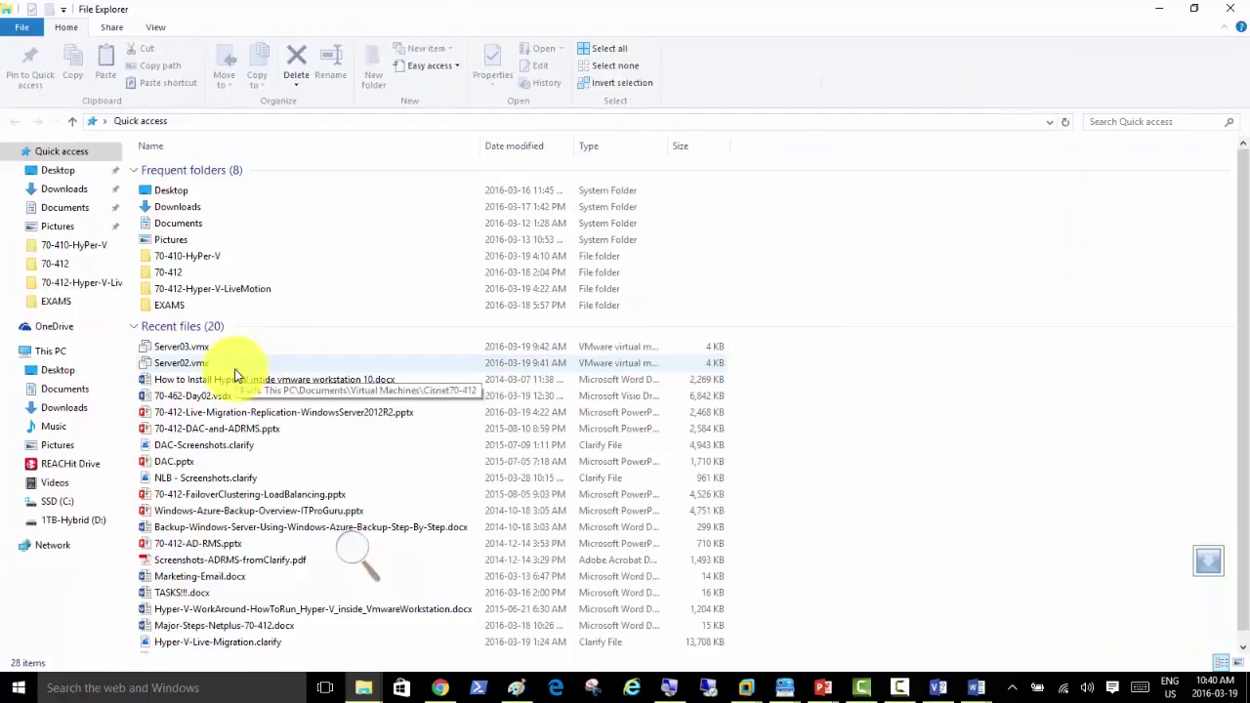
left_click(69, 519)
double_click(184, 217)
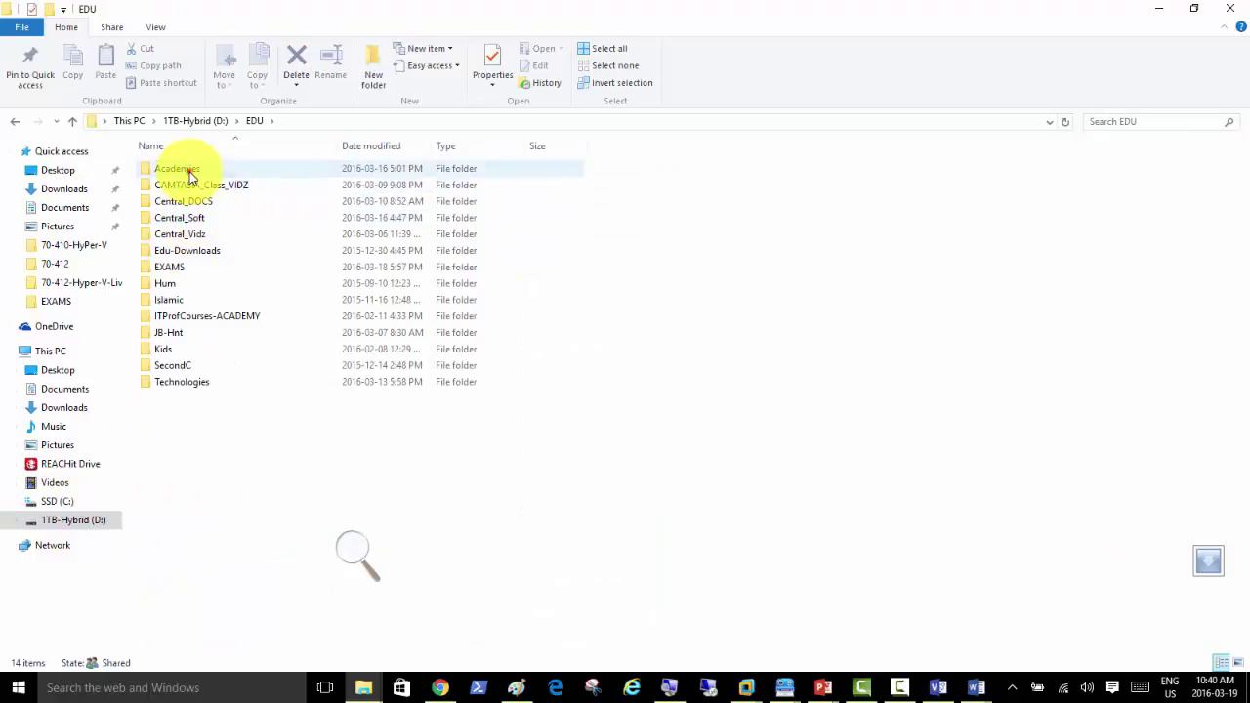
double_click(192, 172)
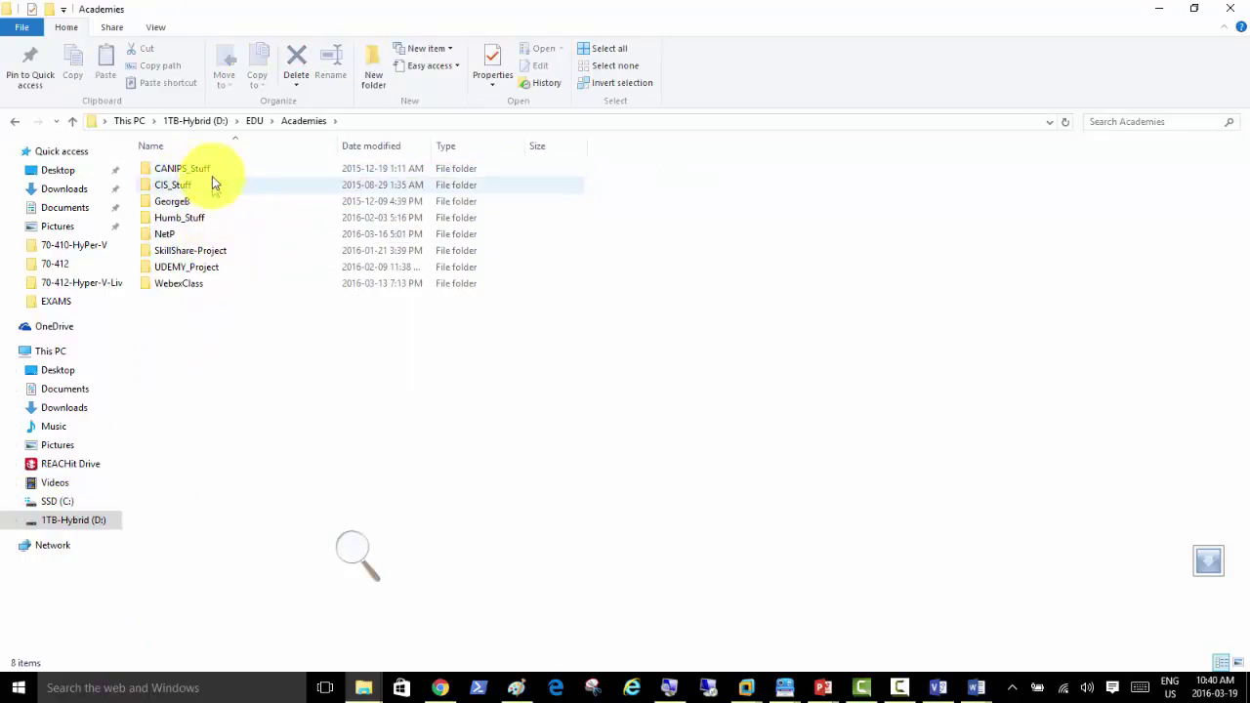
left_click(251, 127)
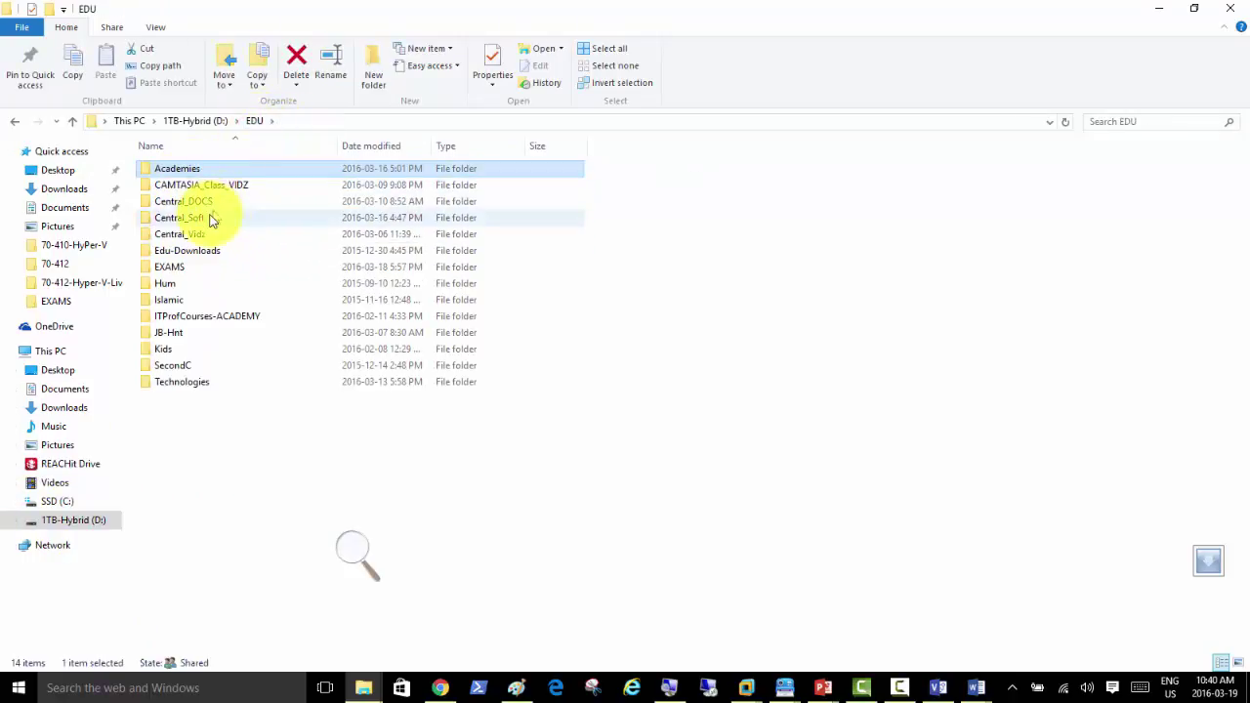
double_click(204, 217)
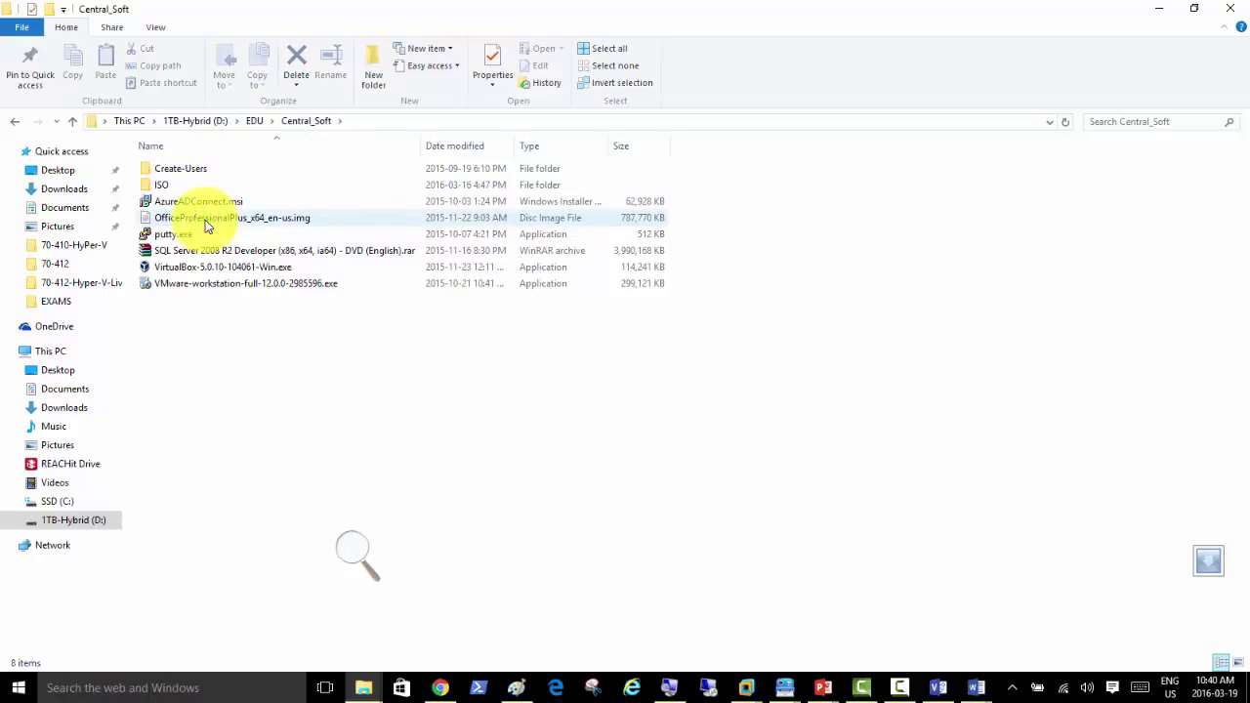
double_click(159, 187)
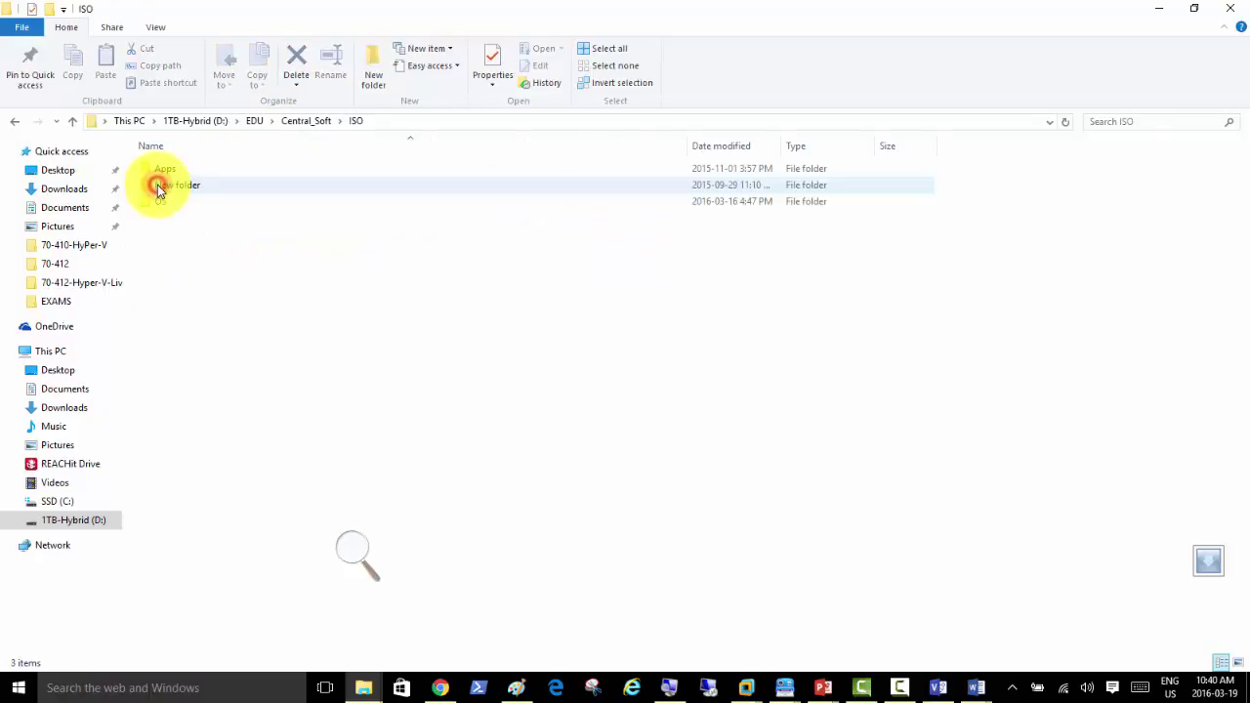
double_click(165, 211)
Step: Copy Windows 7 Enterprise 64bit.iso to the clipboard
left_click(164, 204)
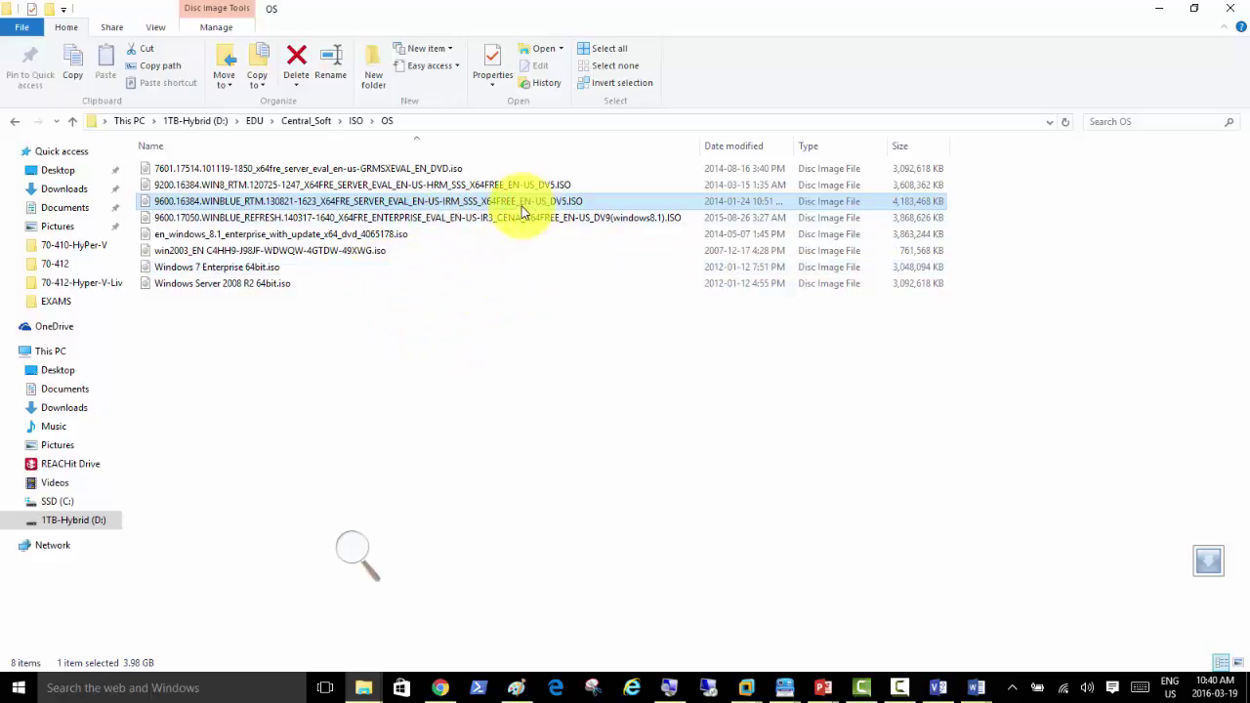
left_click(252, 270)
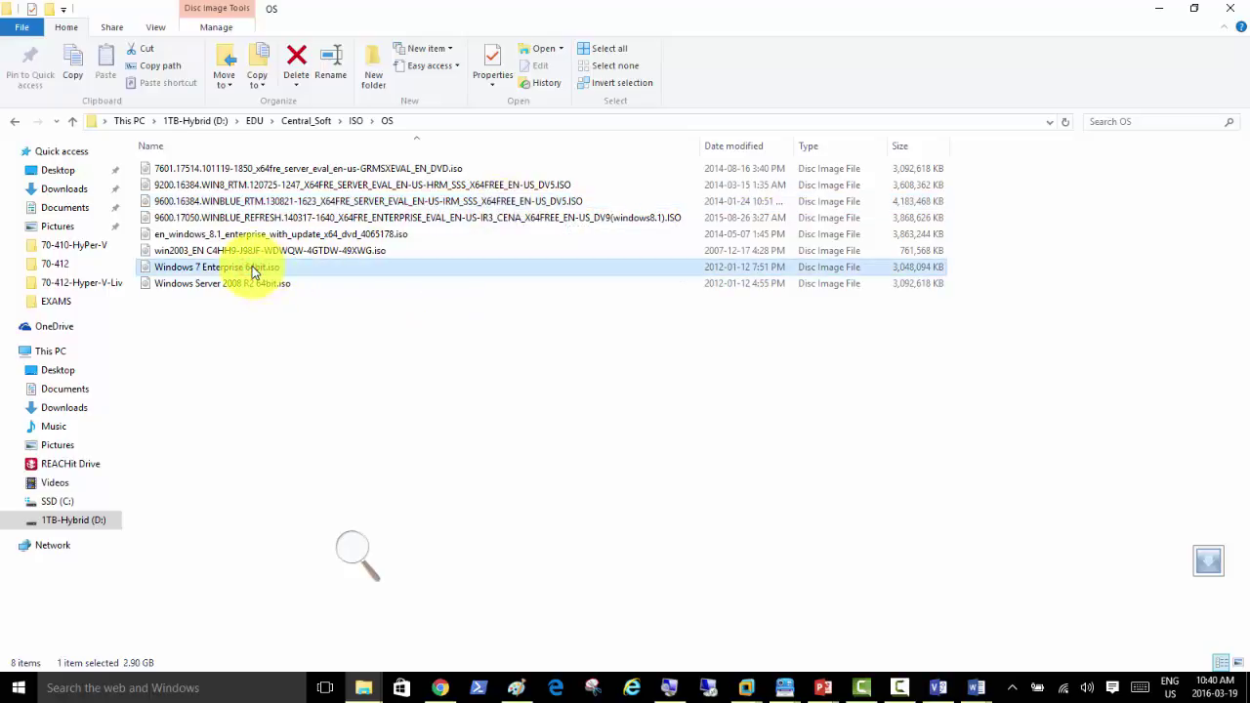
key("ctrl+c")
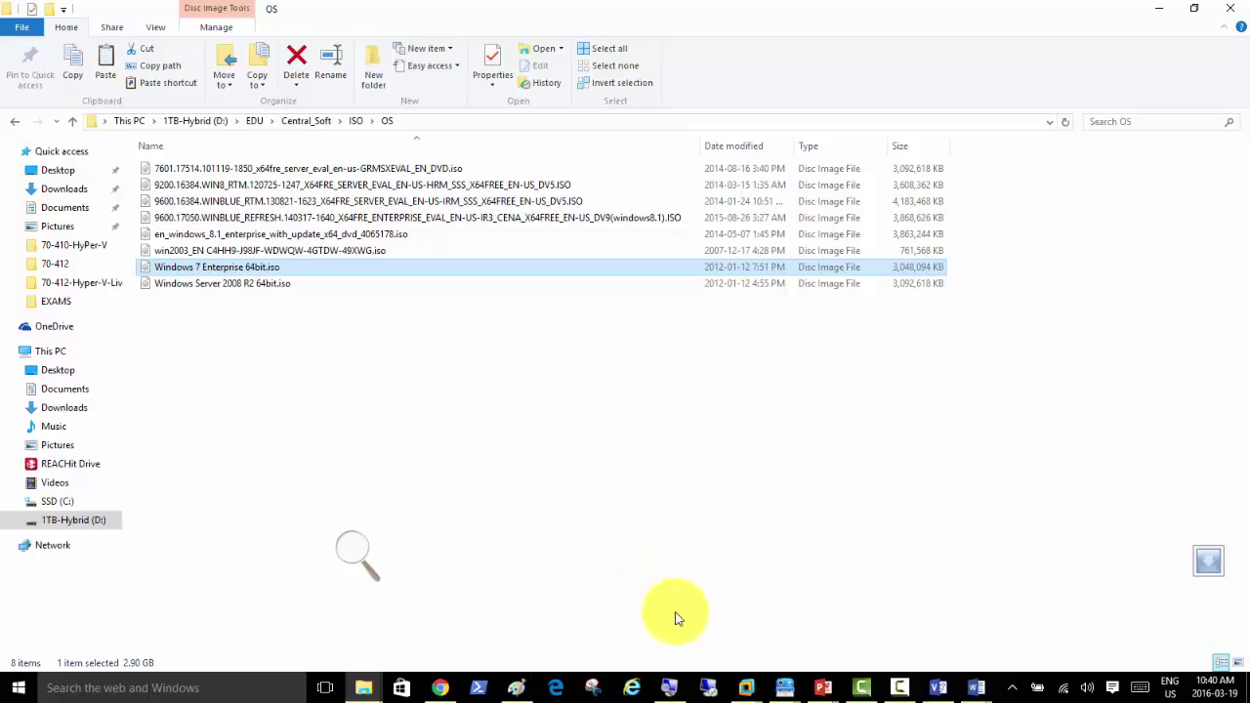
left_click(747, 692)
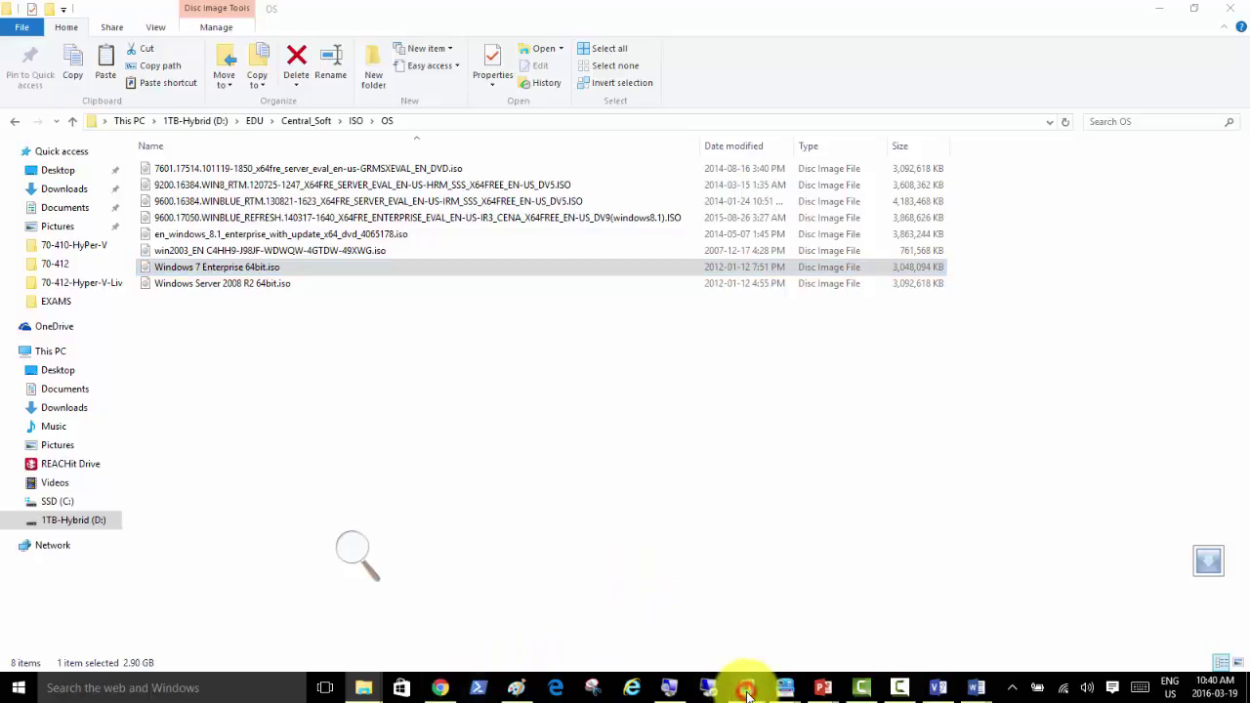
Step: Inside Server02, paste Windows 7 Enterprise 64bit.iso into Local Disk (C:)
left_click(970, 603)
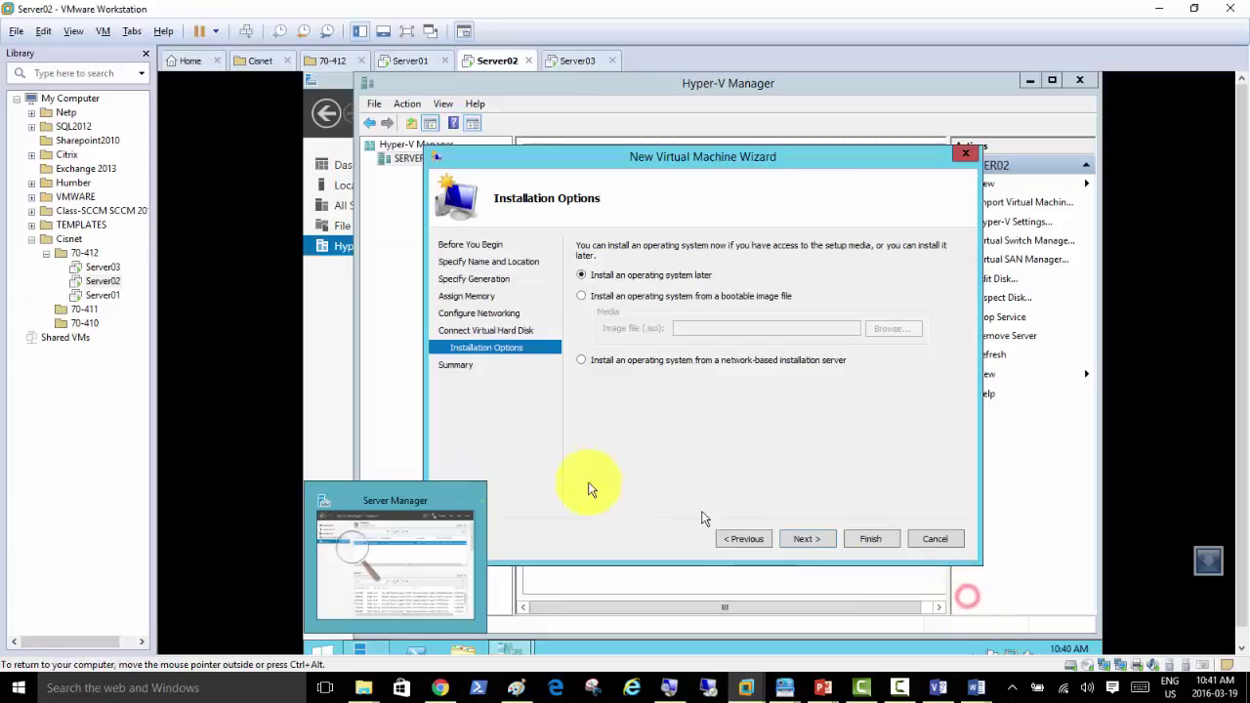
left_click(462, 650)
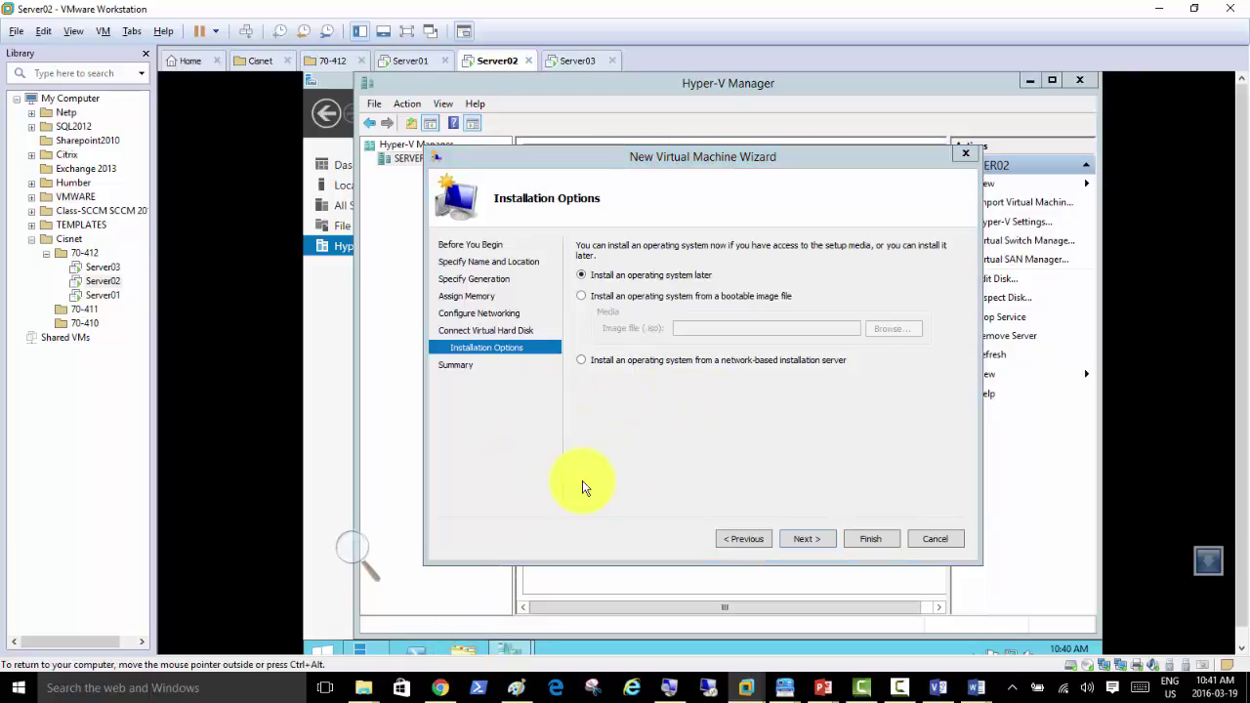
left_click(451, 650)
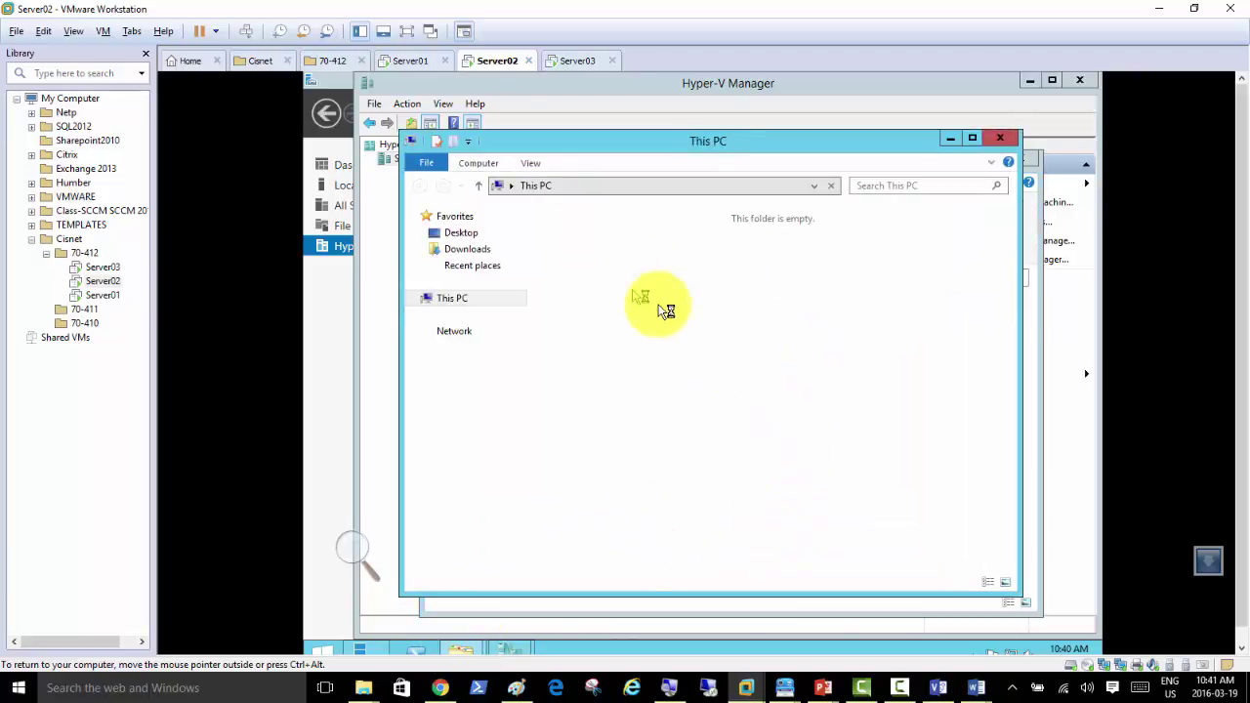
double_click(808, 399)
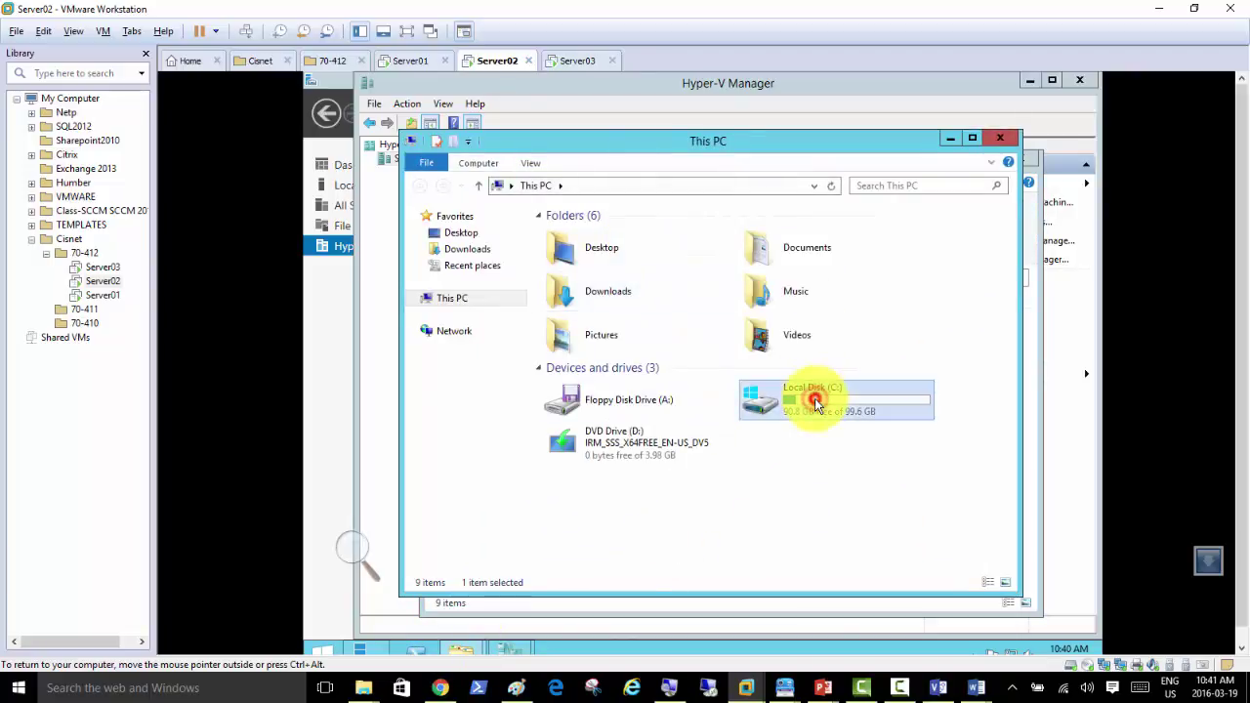
right_click(560, 345)
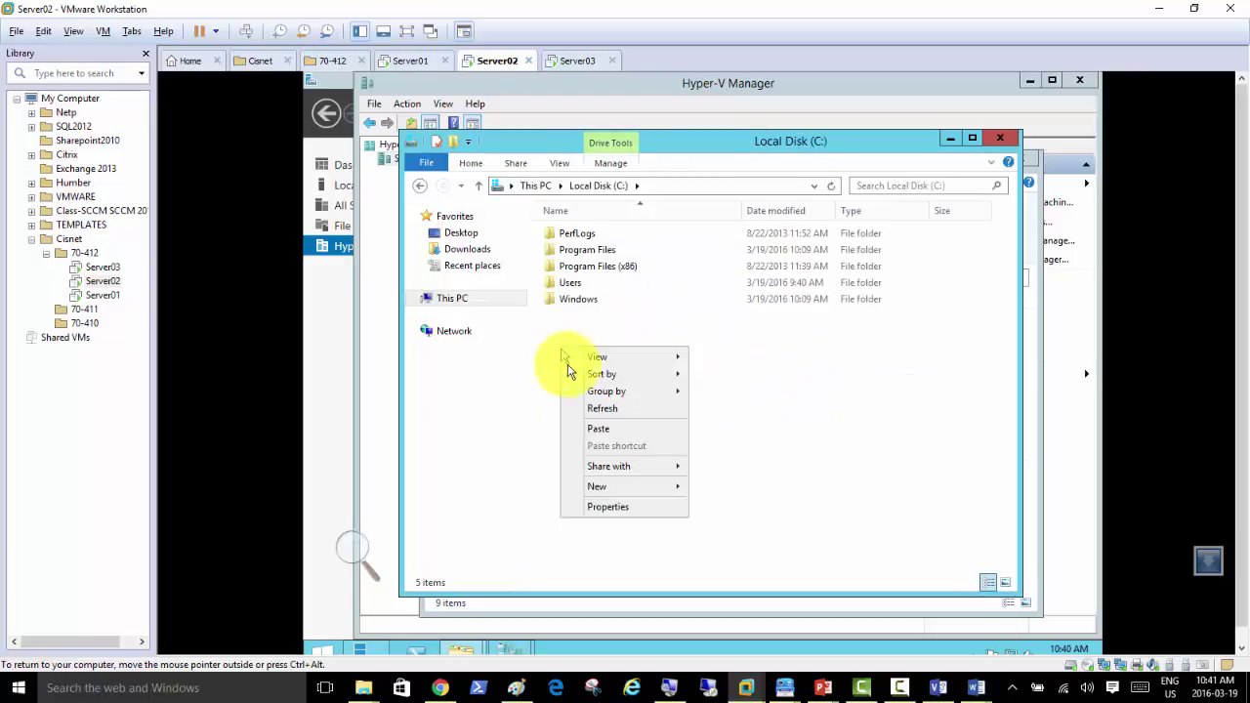
left_click(621, 430)
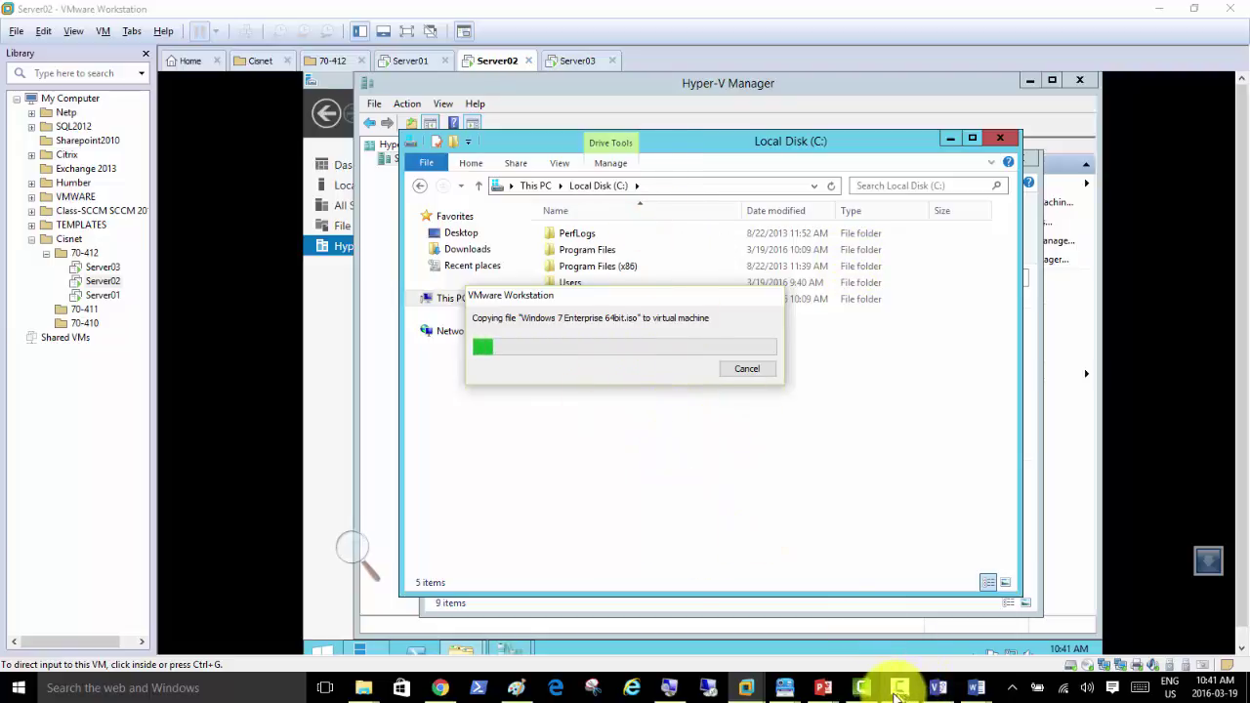
mouse_move(978, 684)
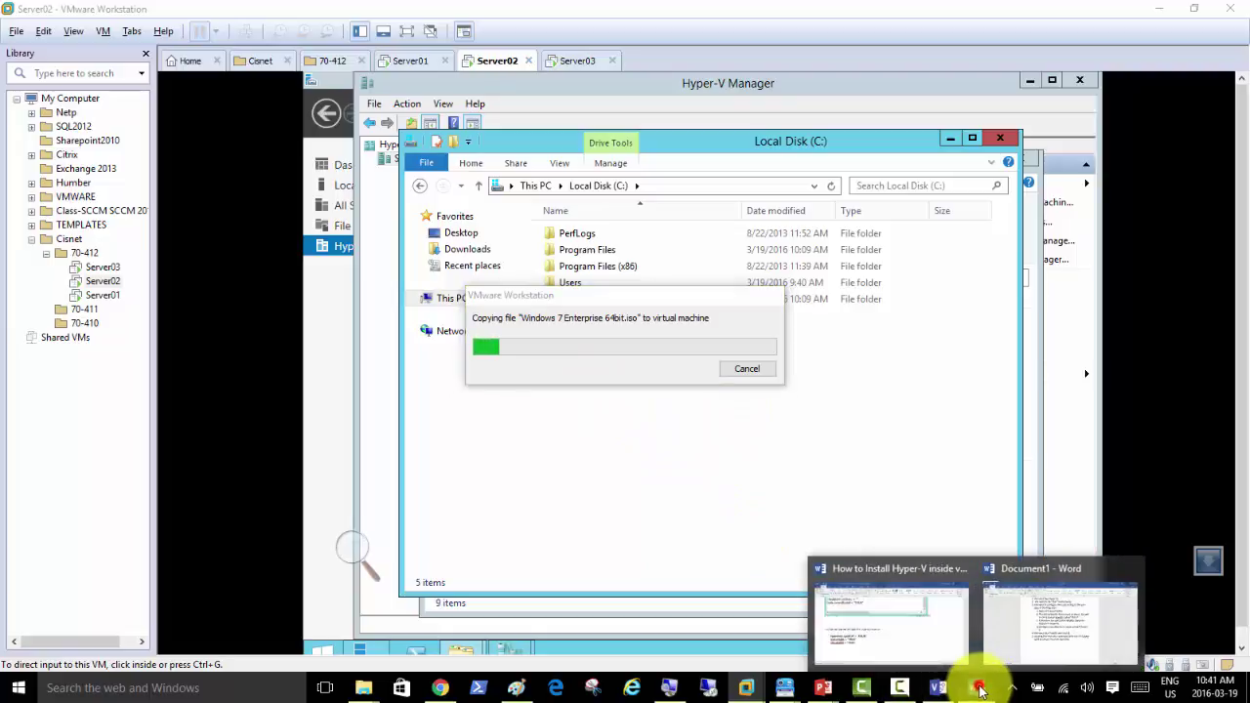
left_click(1038, 625)
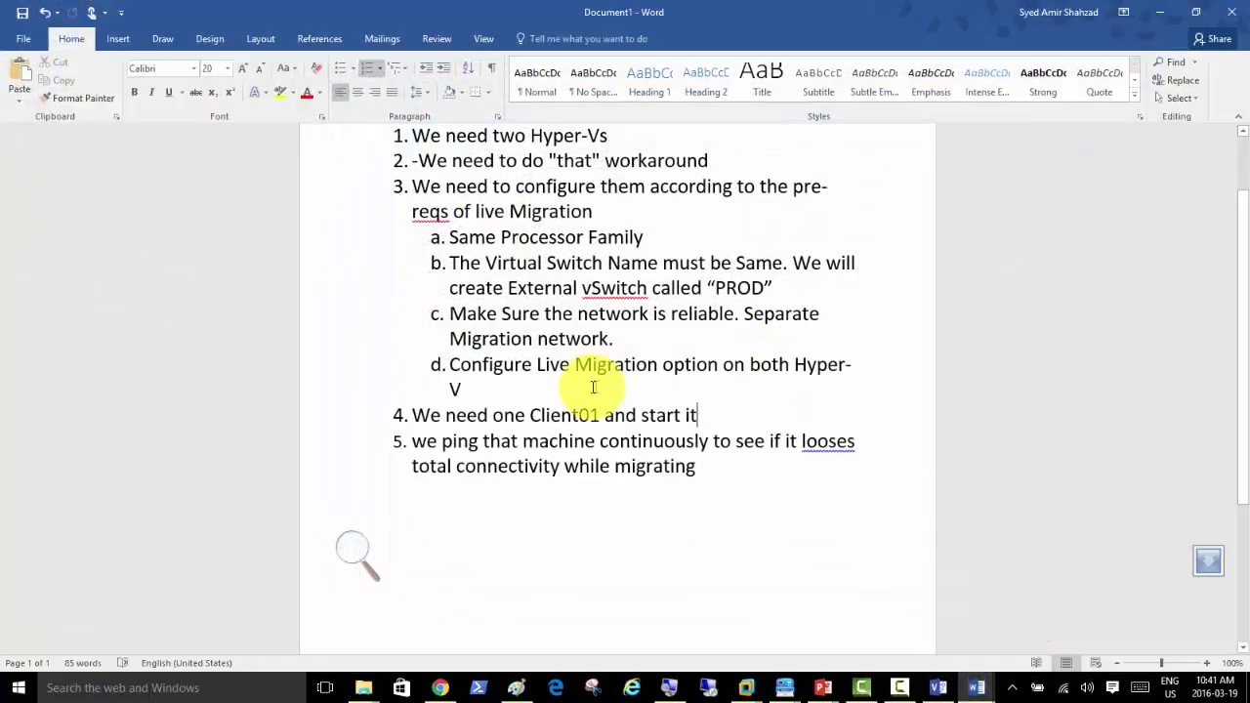
left_click_drag(696, 415, 417, 411)
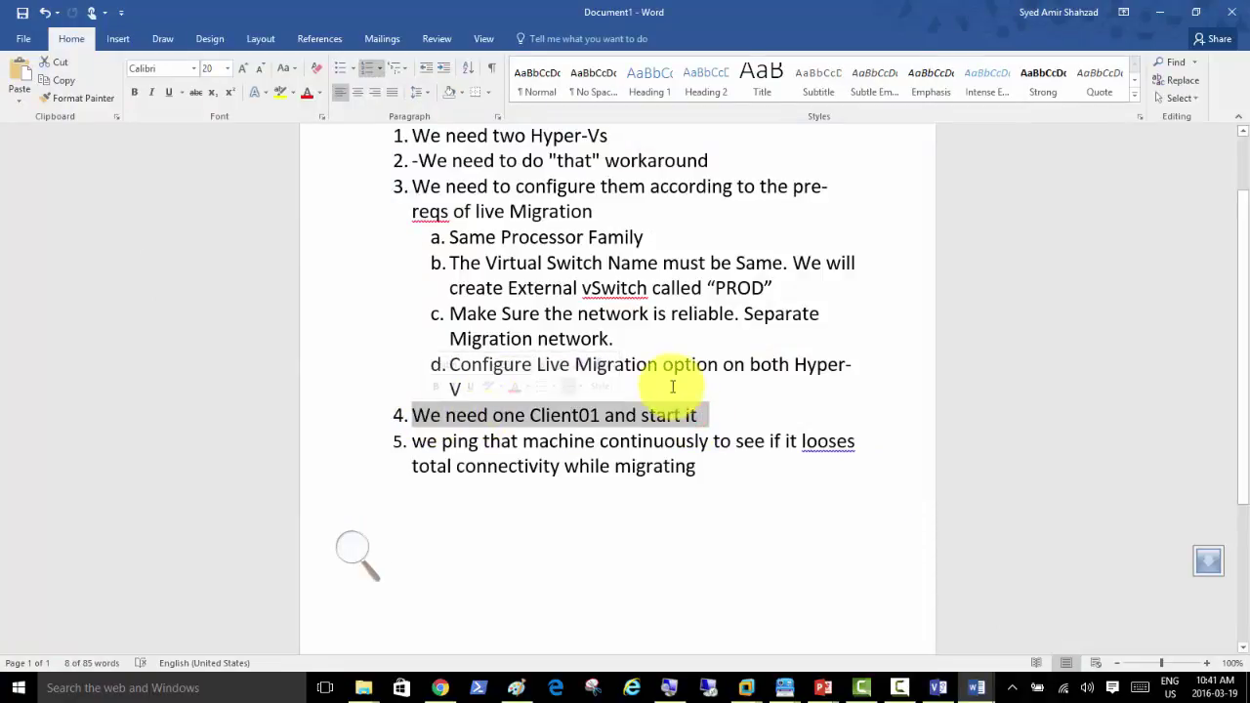
left_click(672, 387)
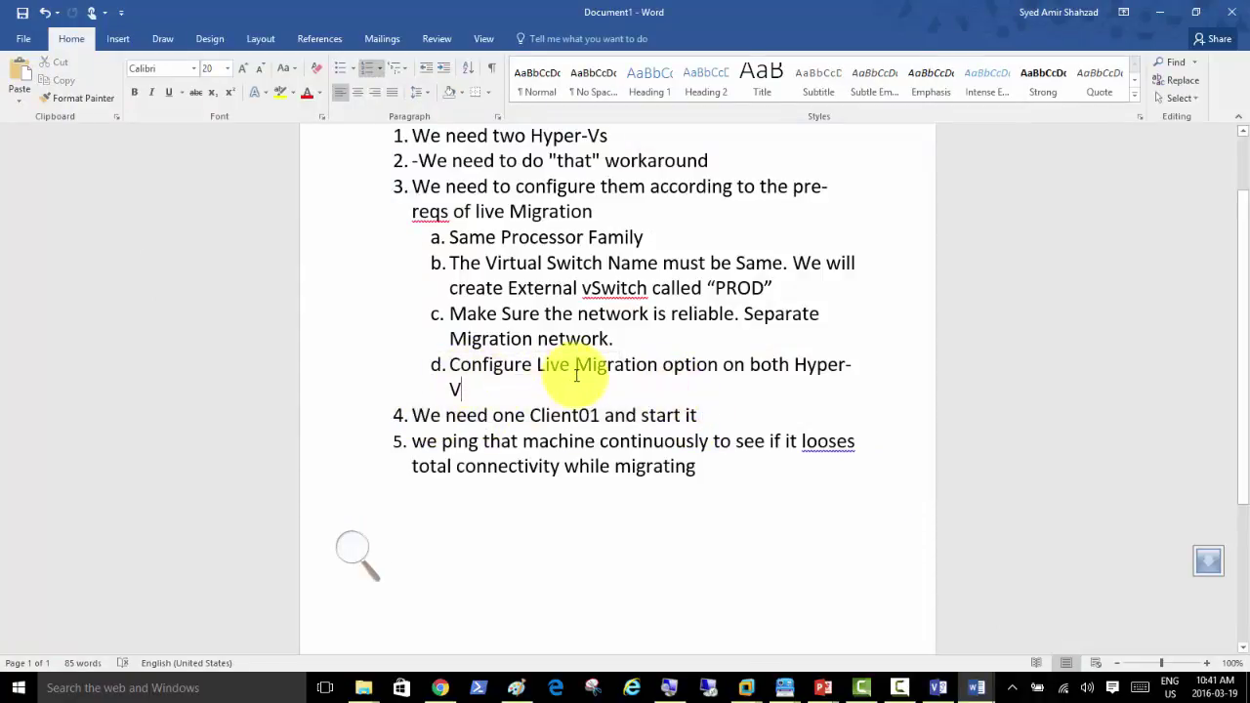
left_click(465, 389)
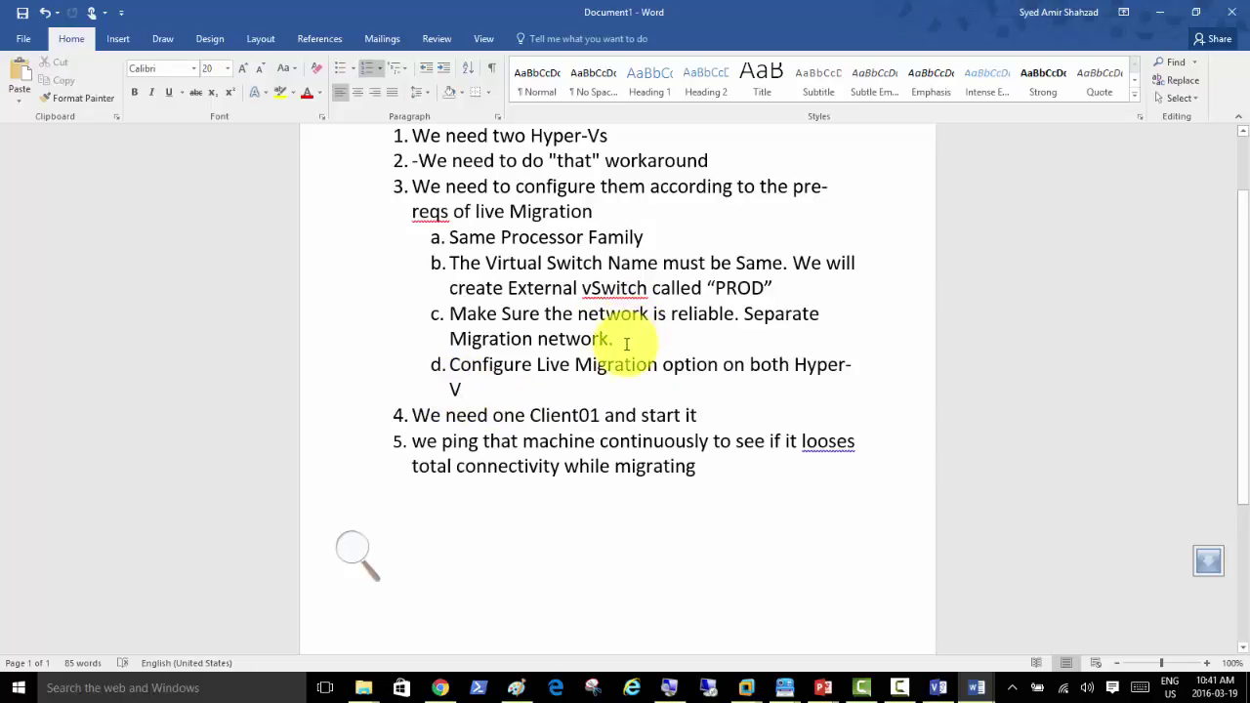
Step: Move from Server02 to the Server03 VM to show its Hyper-V Manager
mouse_move(748, 684)
left_click(971, 584)
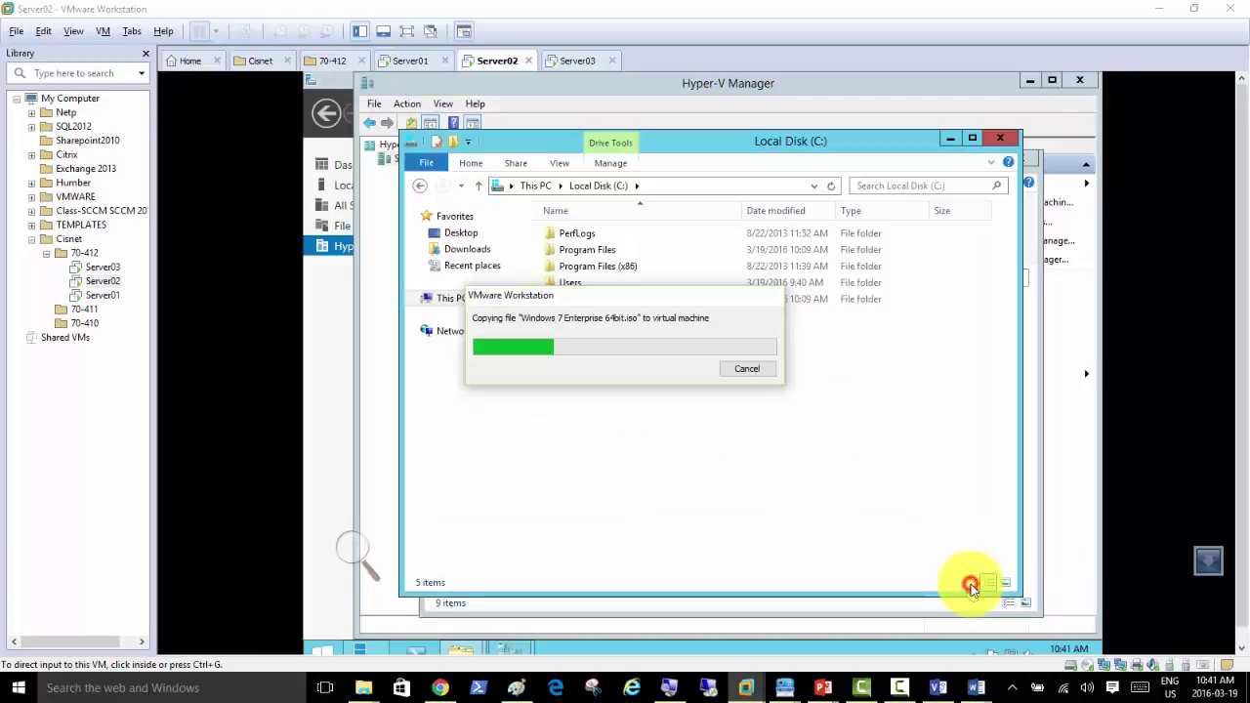
left_click(363, 287)
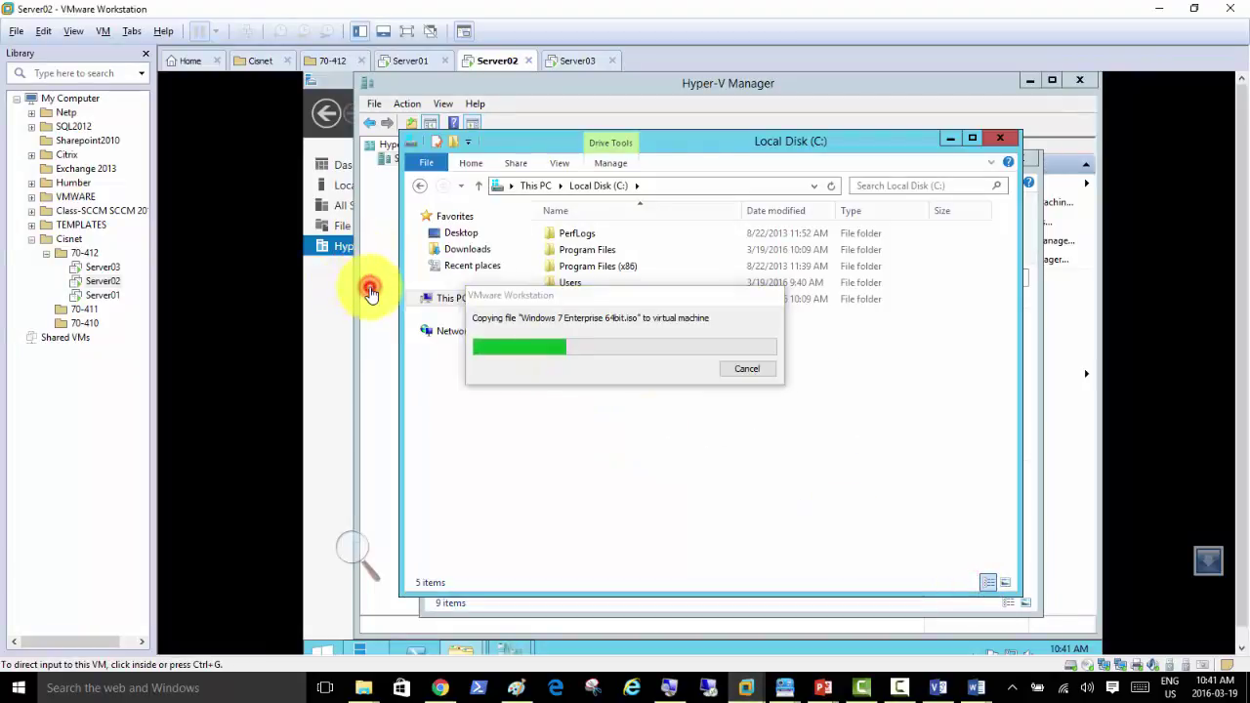
left_click(572, 63)
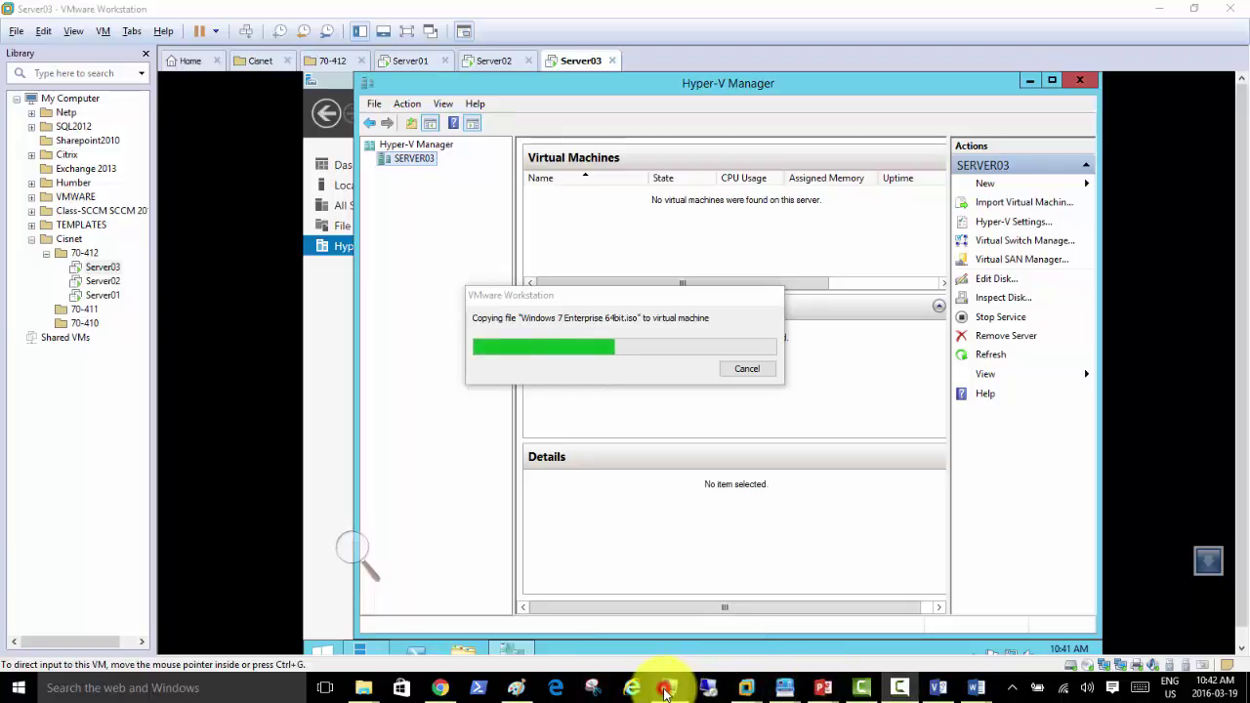
left_click(349, 550)
left_click(370, 558)
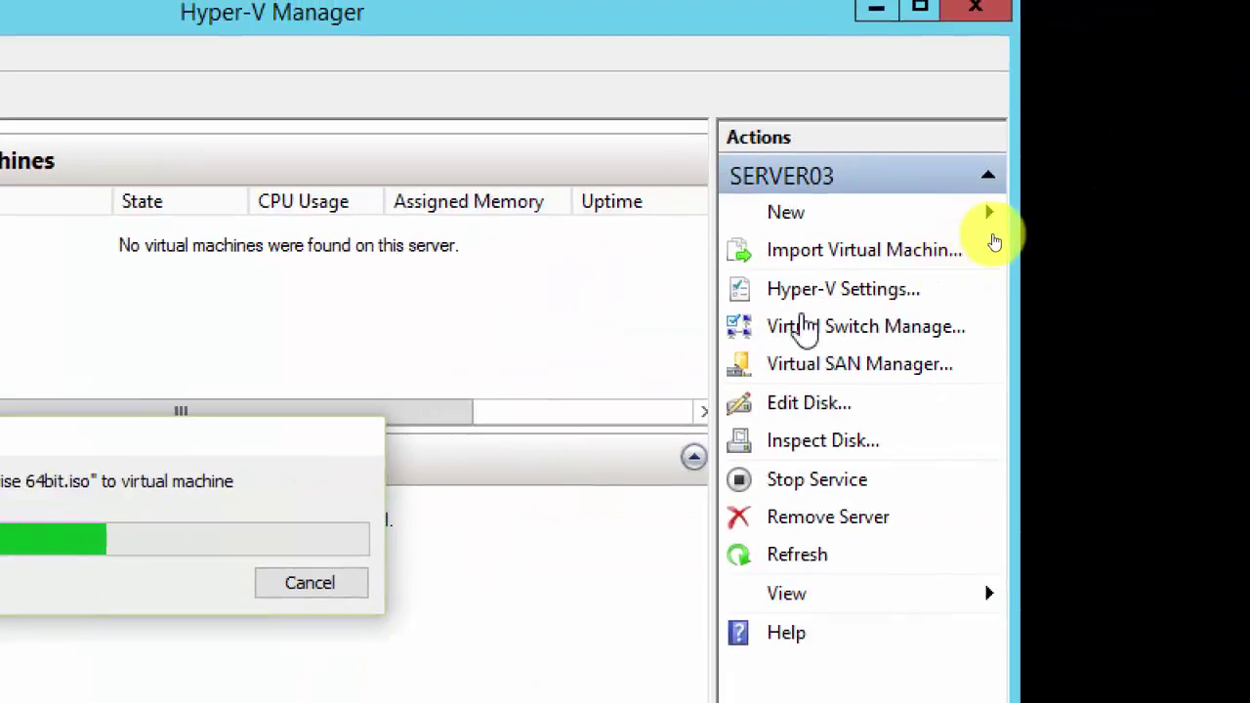
left_click(1000, 225)
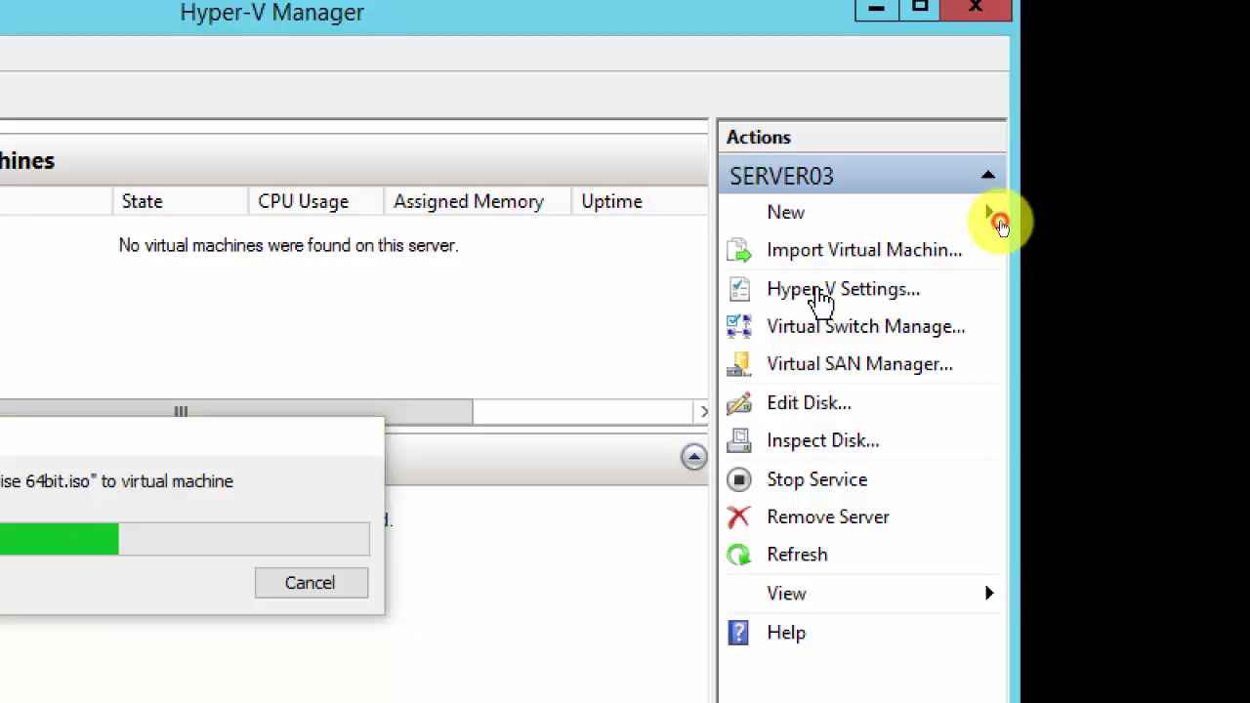
Step: Open SERVER03's Hyper-V Settings at Live Migrations, moving the copy progress window aside
left_click(820, 293)
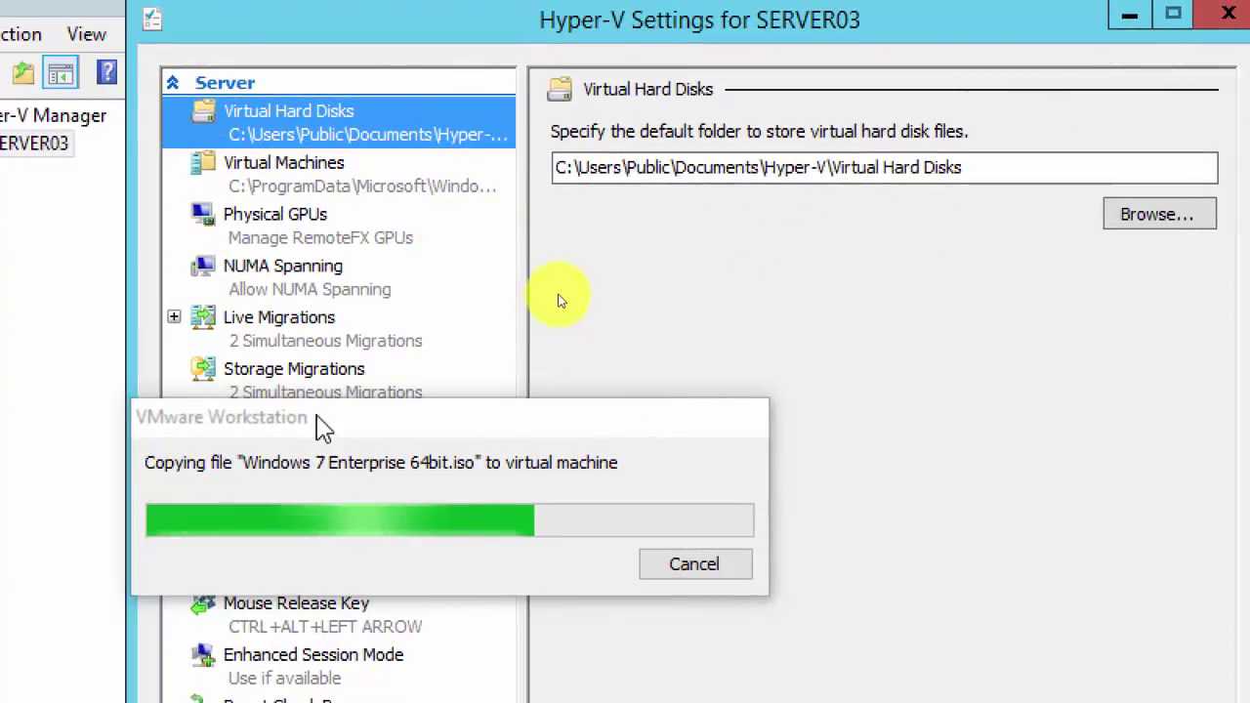
left_click_drag(0, 444, 9, 547)
left_click_drag(390, 527, 872, 361)
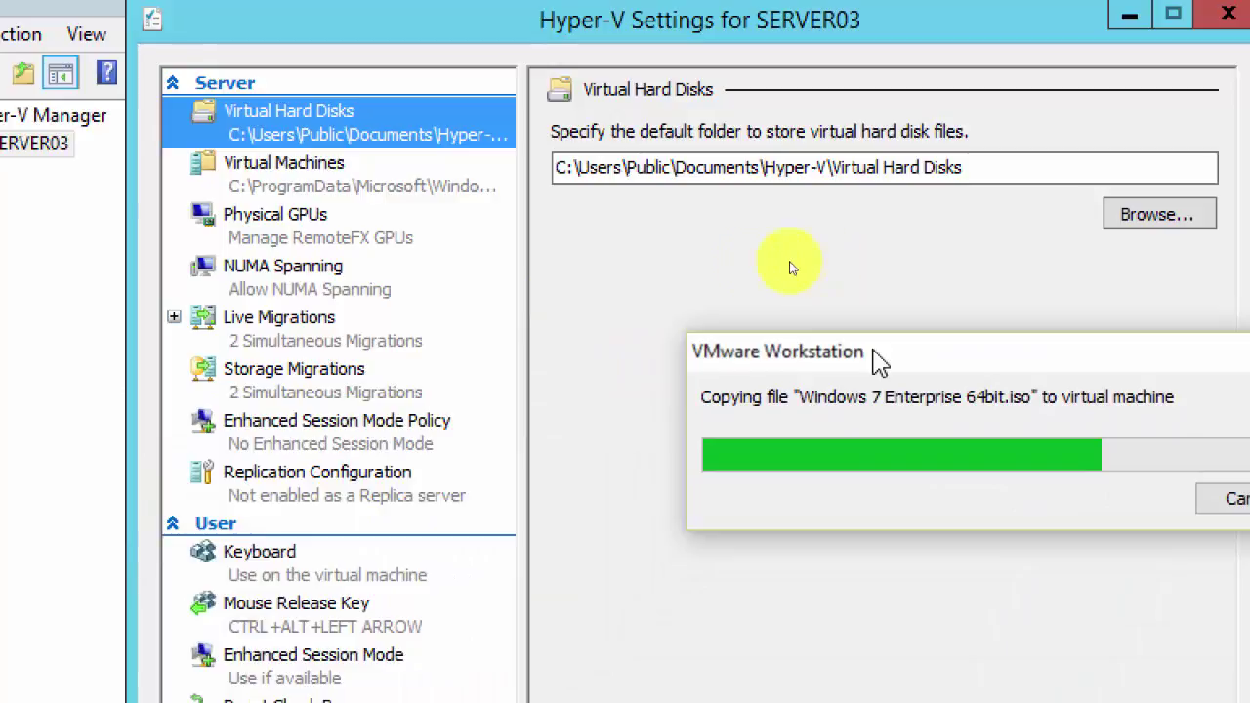
left_click(547, 256)
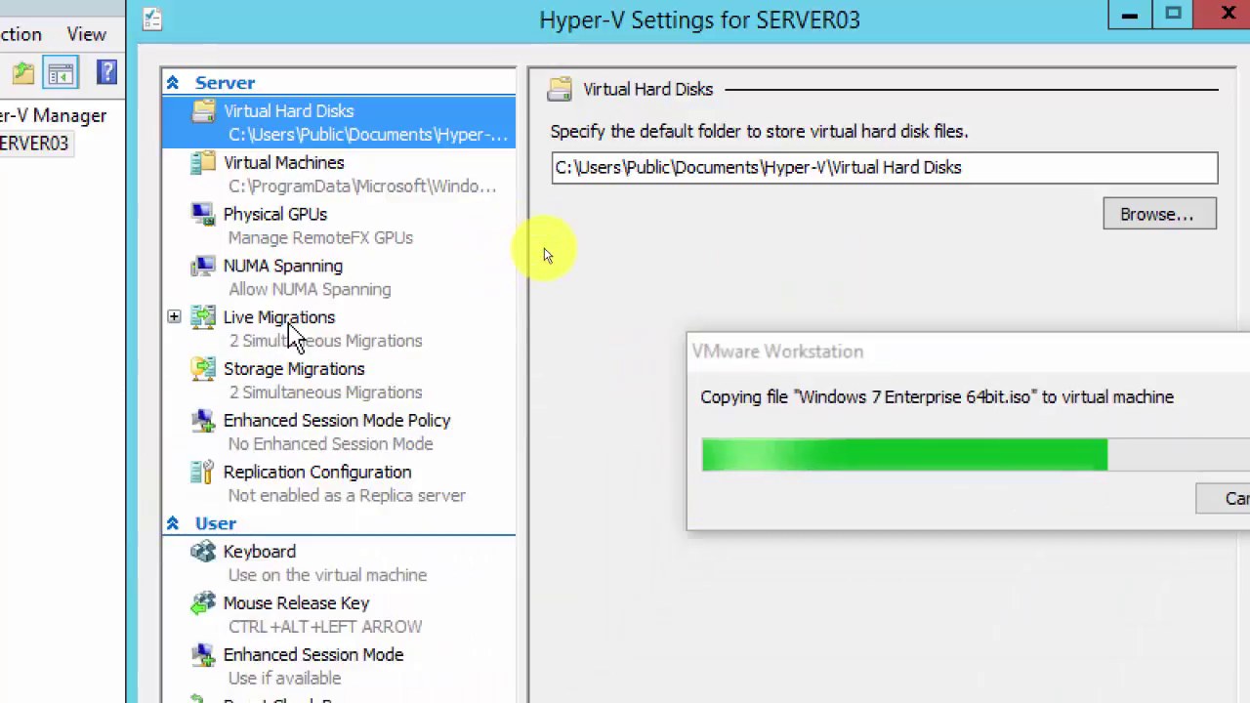
left_click(293, 332)
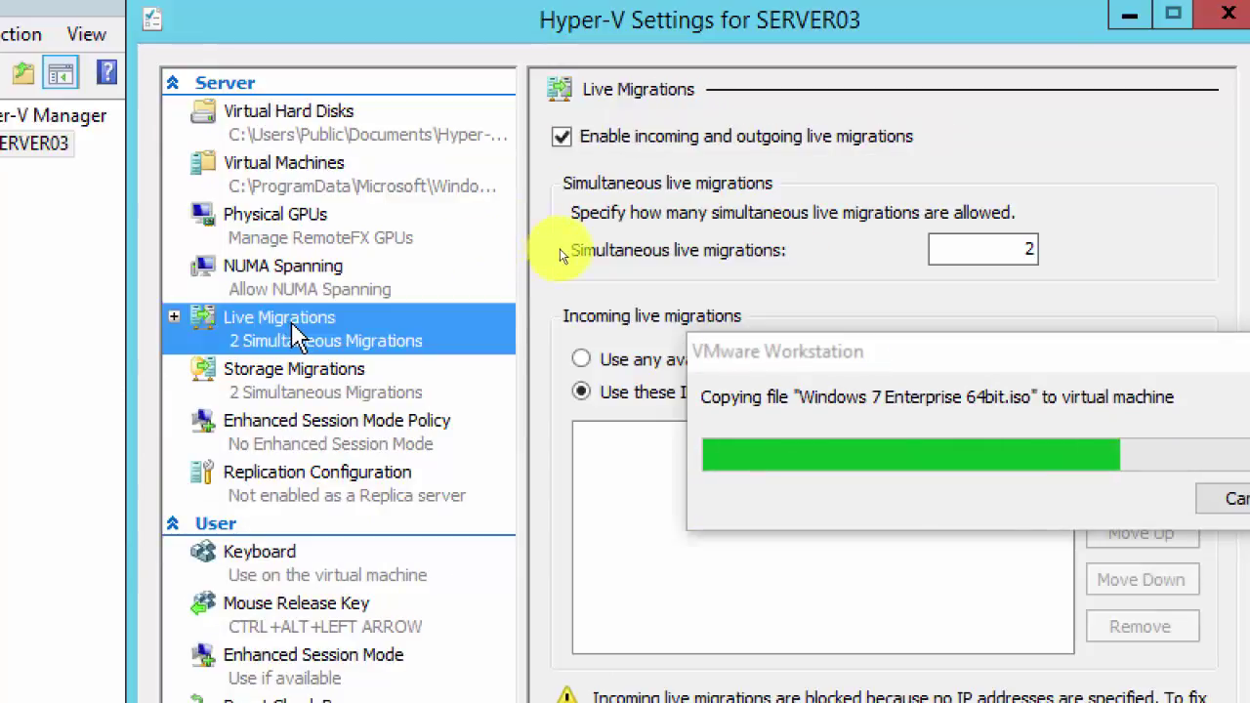
left_click(798, 261)
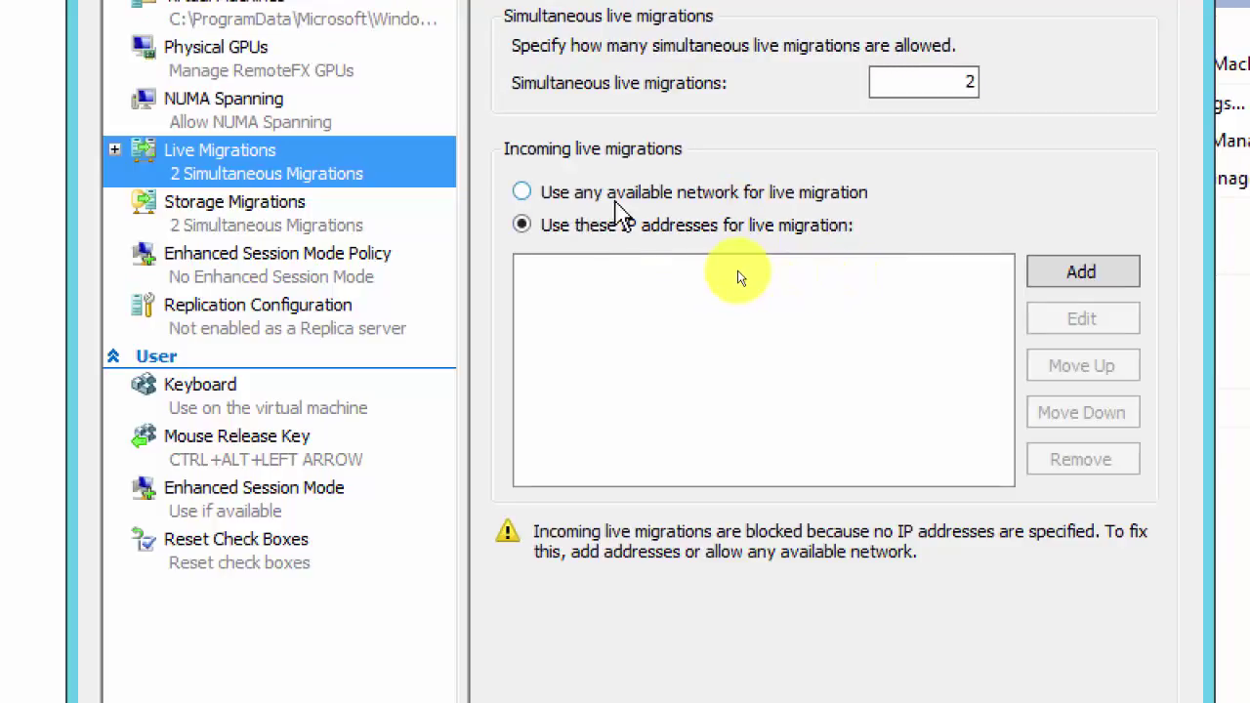
Step: Restrict SERVER03's incoming live migrations to the IP address 192.168.200.2
left_click(523, 193)
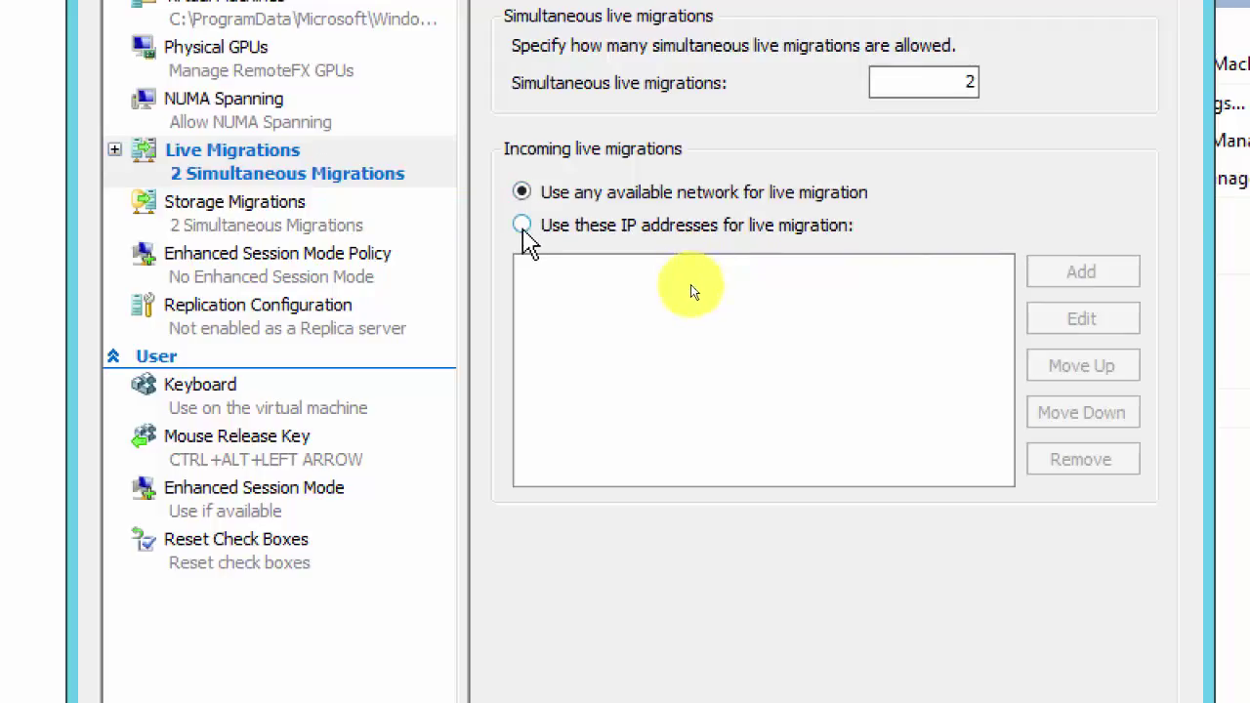
left_click(523, 225)
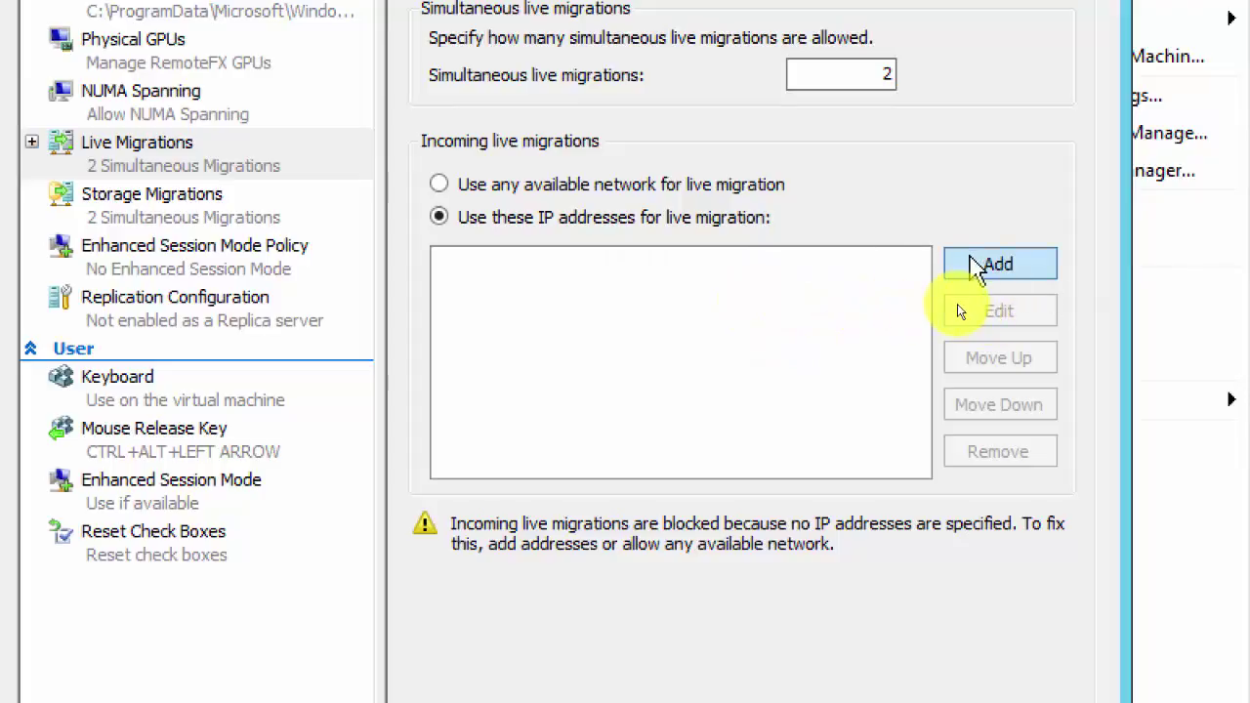
left_click(980, 266)
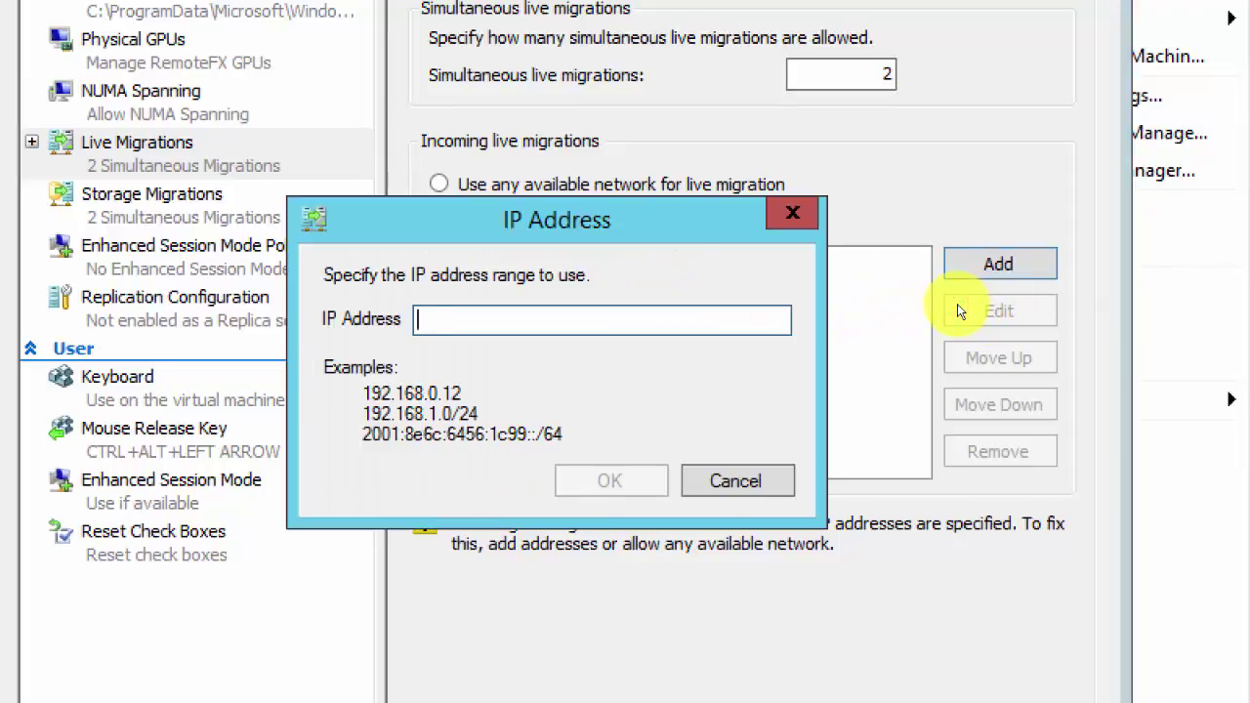
type("192.168.200.2")
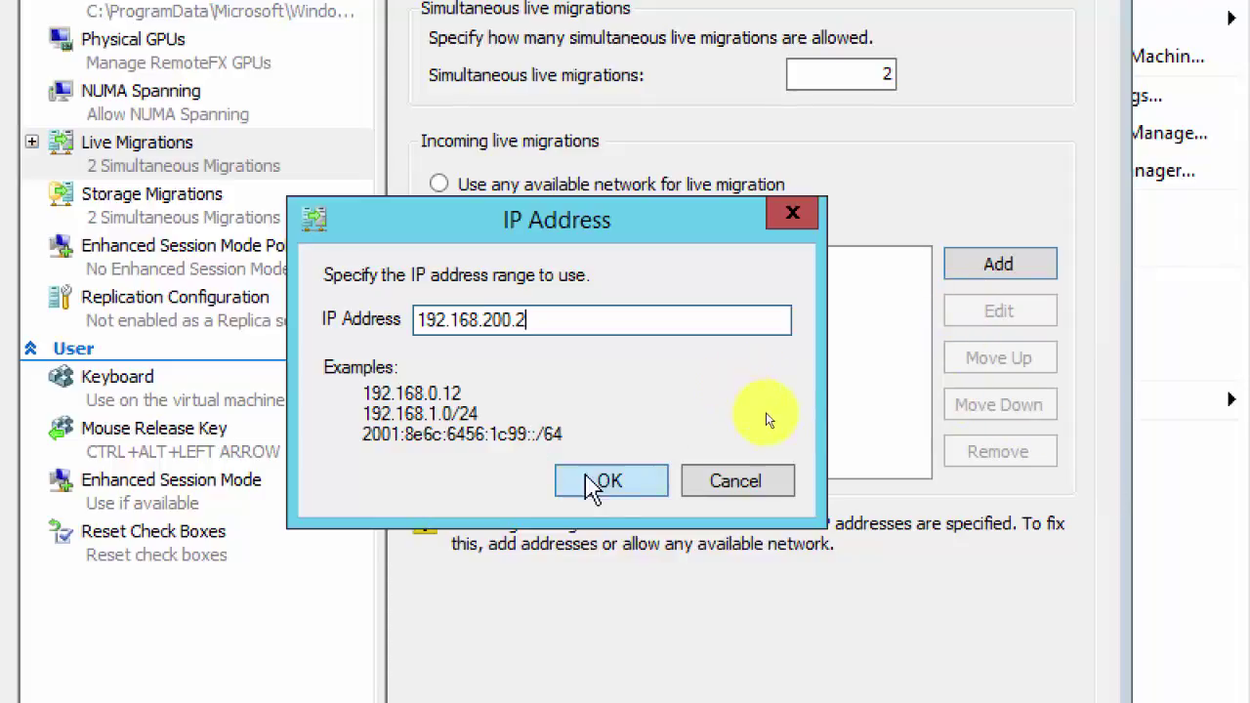
left_click(610, 482)
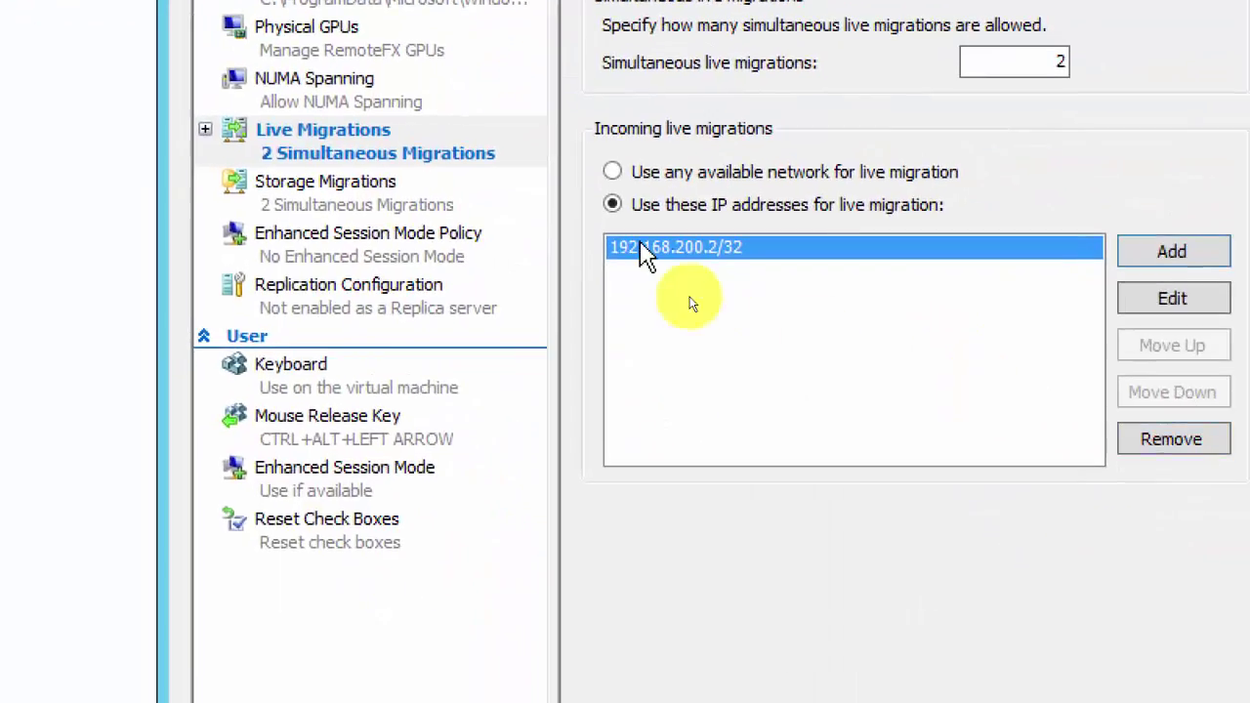
Step: Expand Live Migrations and show Advanced Features with Kerberos authentication and Compression
left_click(205, 130)
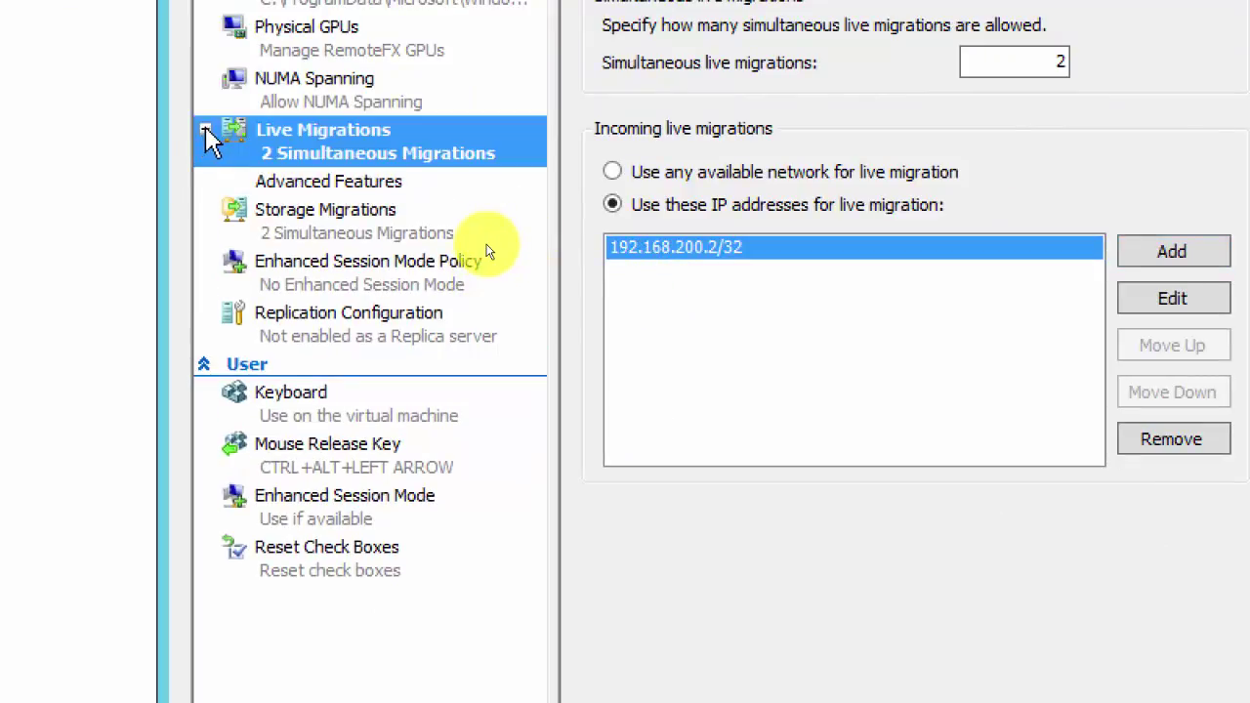
left_click(332, 182)
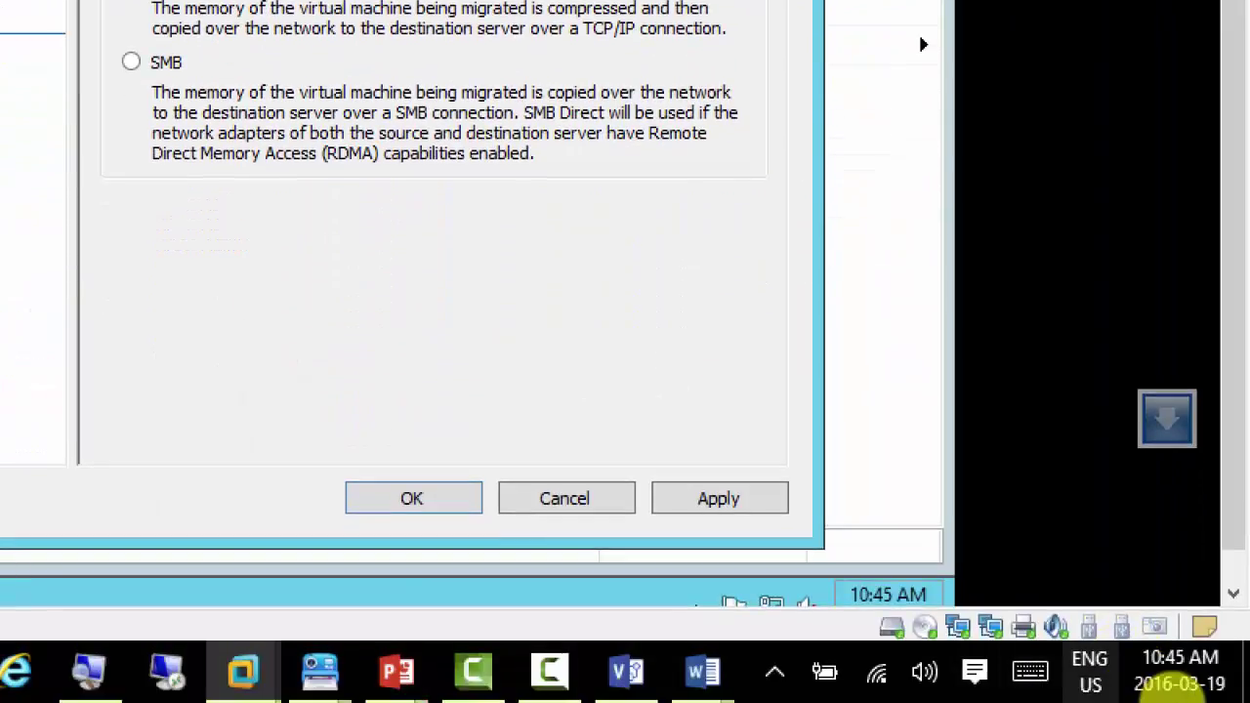
left_click(570, 687)
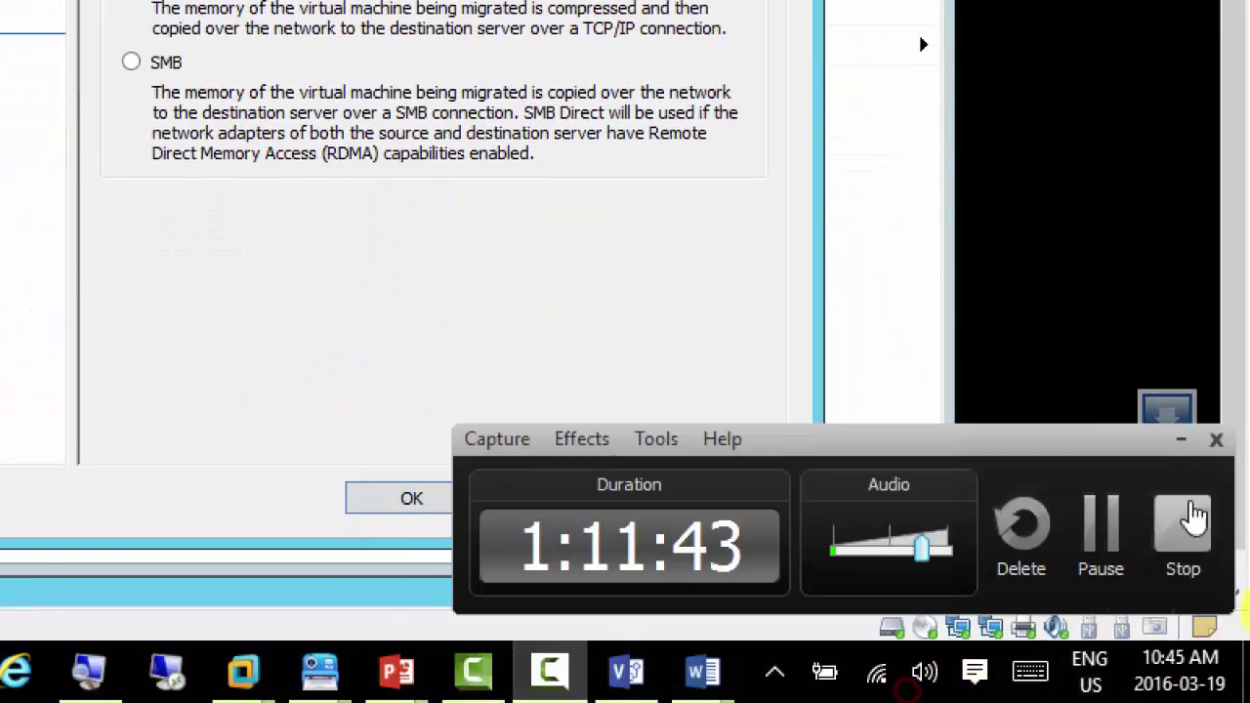
left_click(1087, 553)
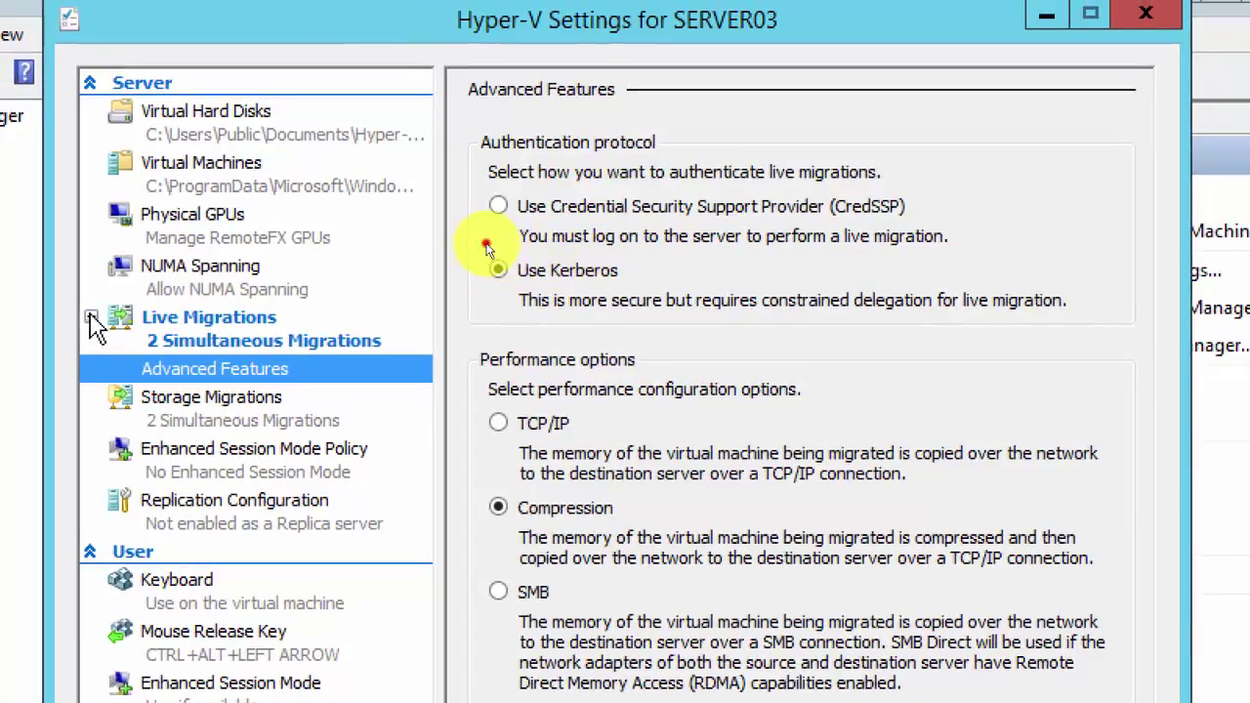
left_click(81, 313)
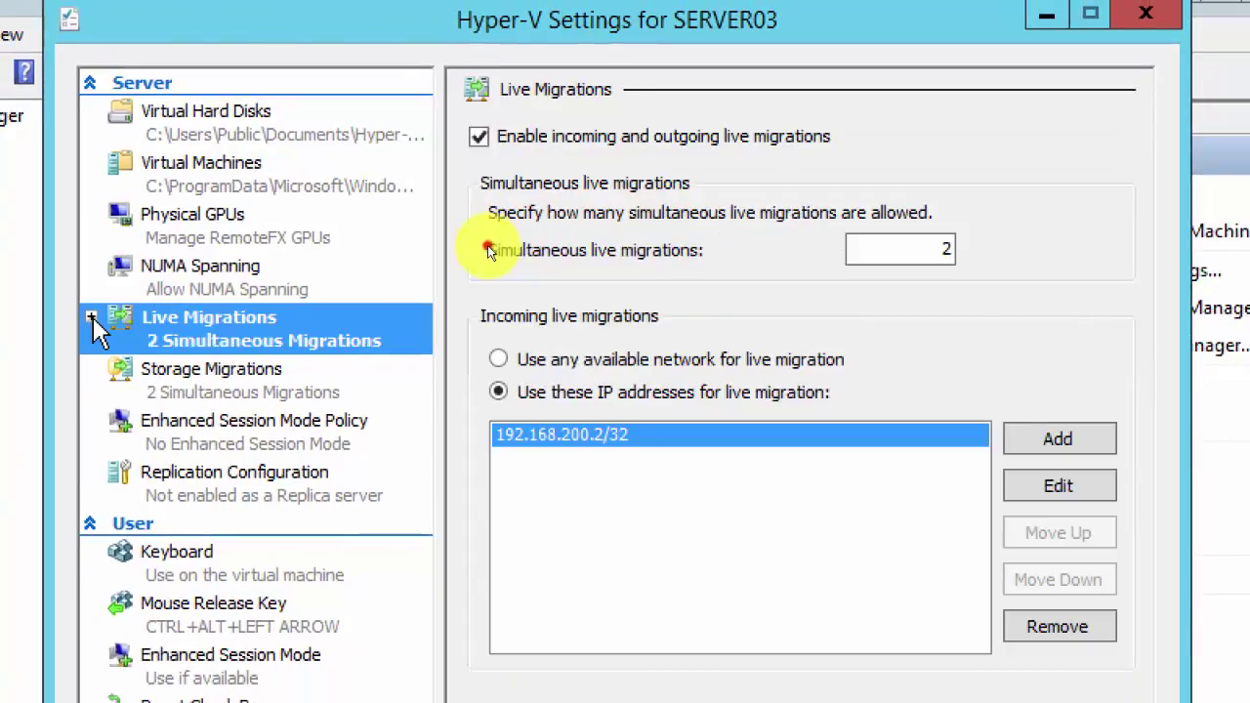
left_click(91, 319)
left_click(272, 376)
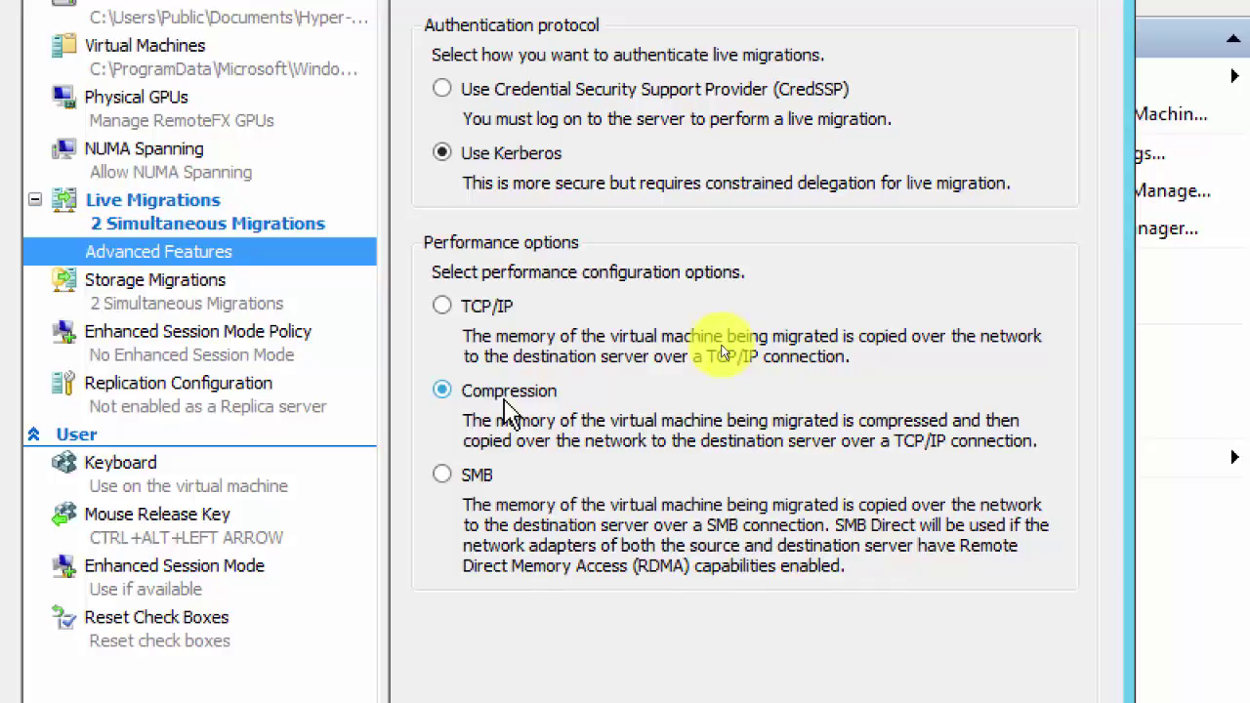
Step: Keep Compression as the performance option after trying TCP/IP, review the pages, and click OK
left_click(468, 307)
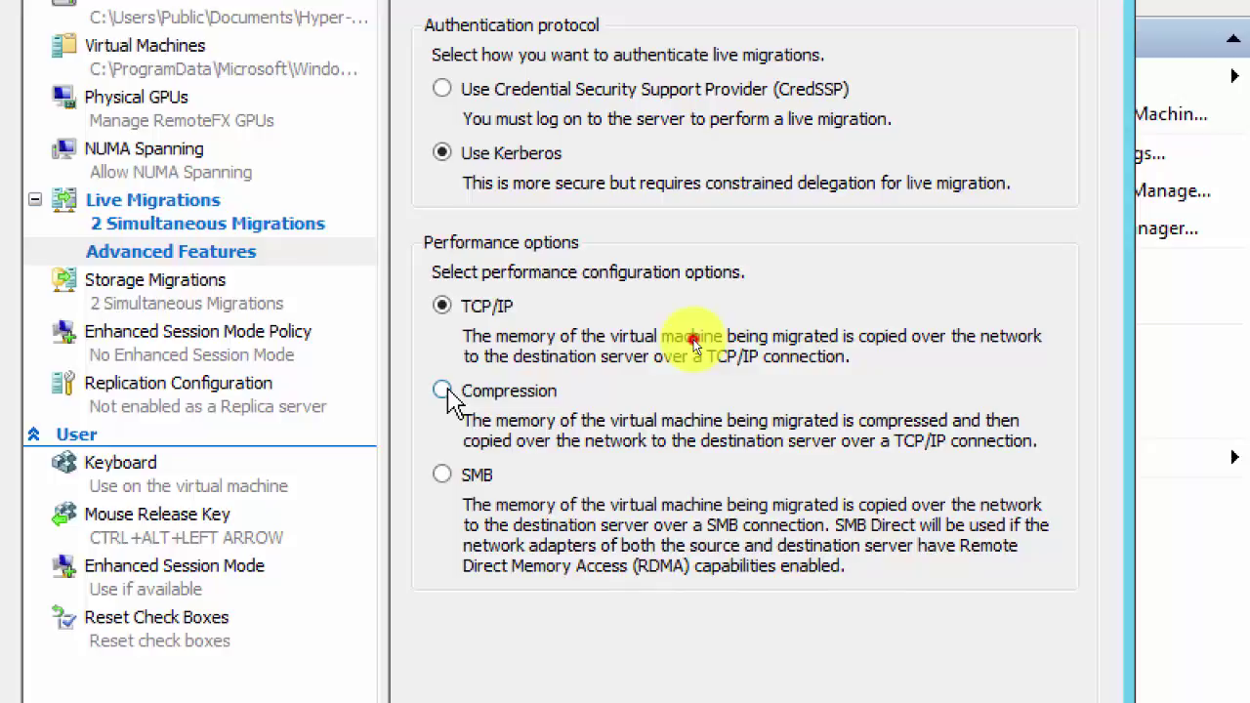
left_click(444, 392)
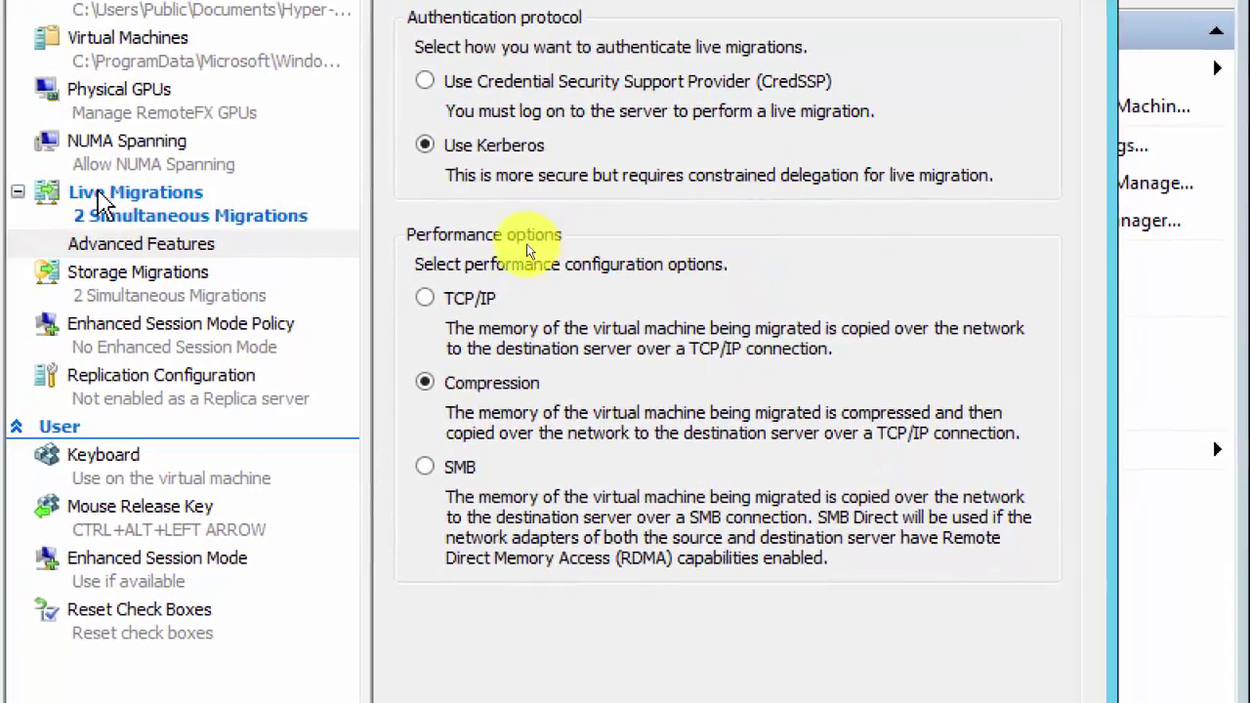
left_click(102, 197)
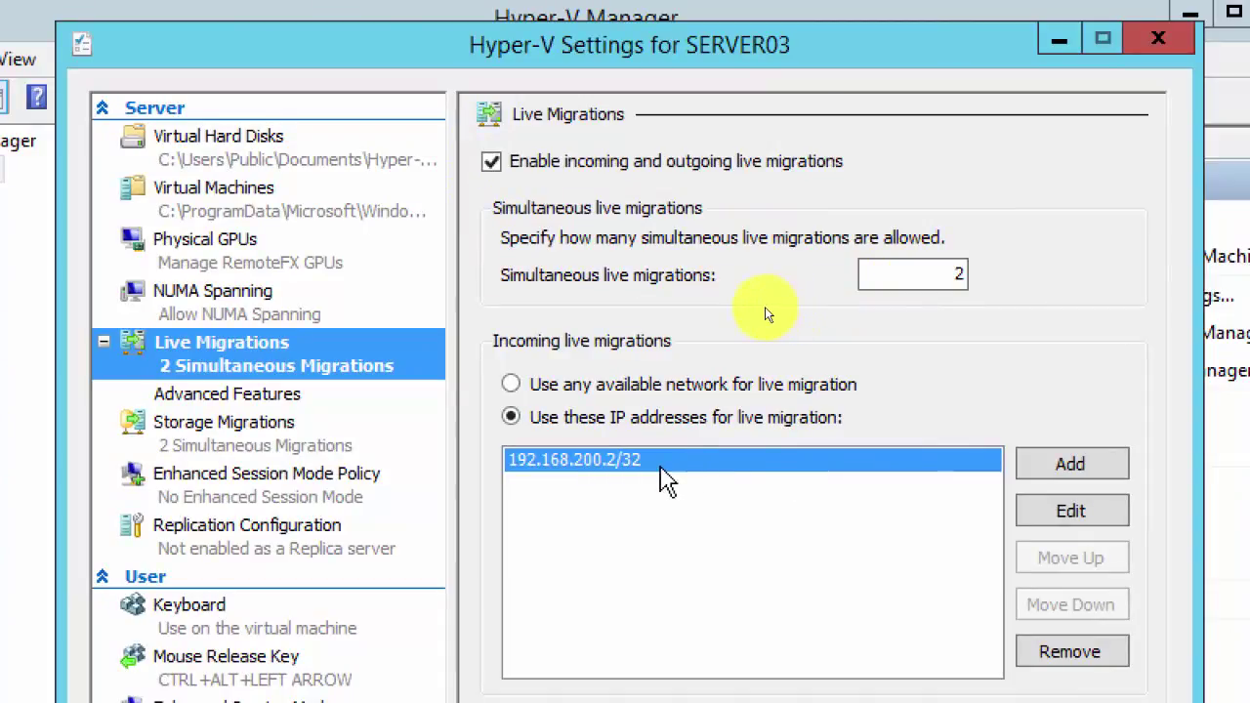
left_click(249, 396)
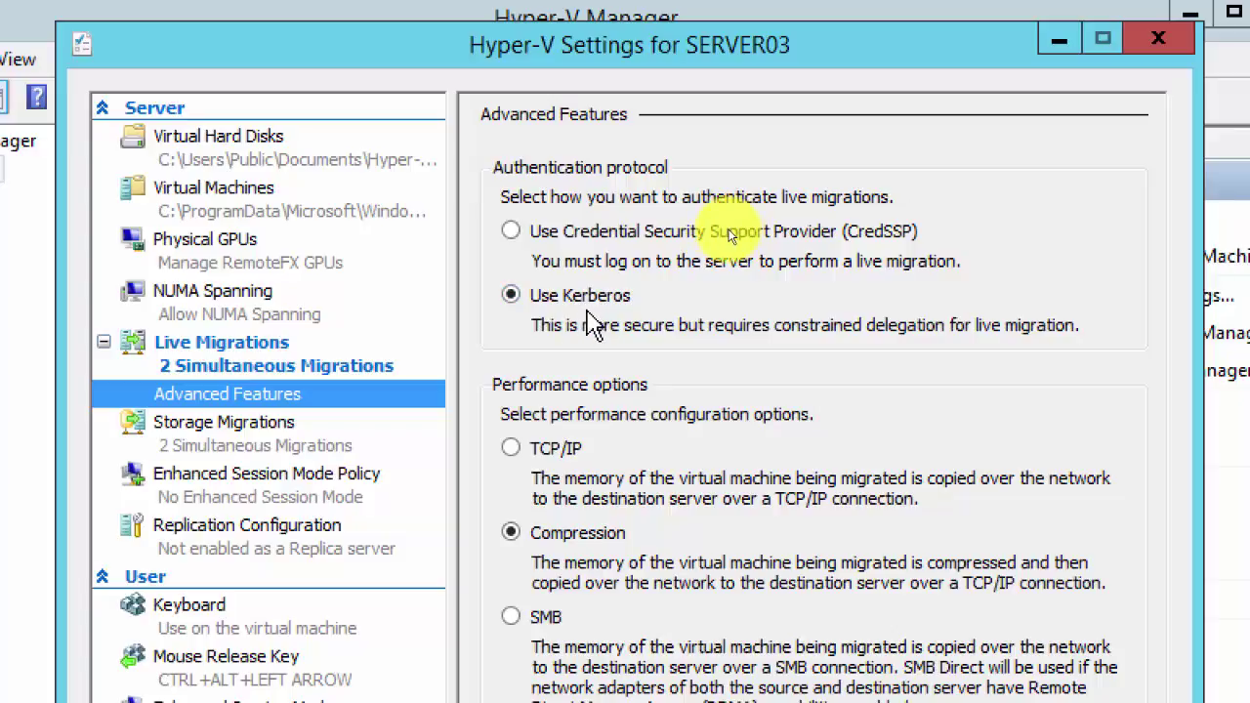
left_click(225, 354)
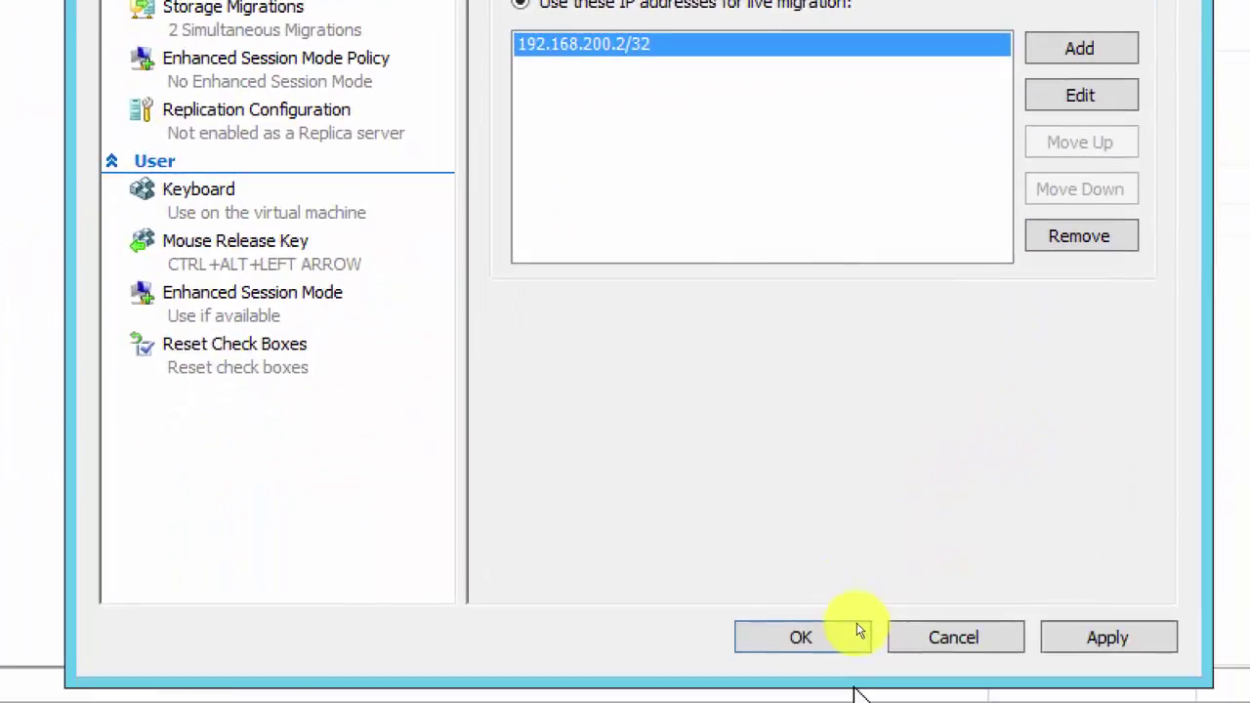
left_click(801, 636)
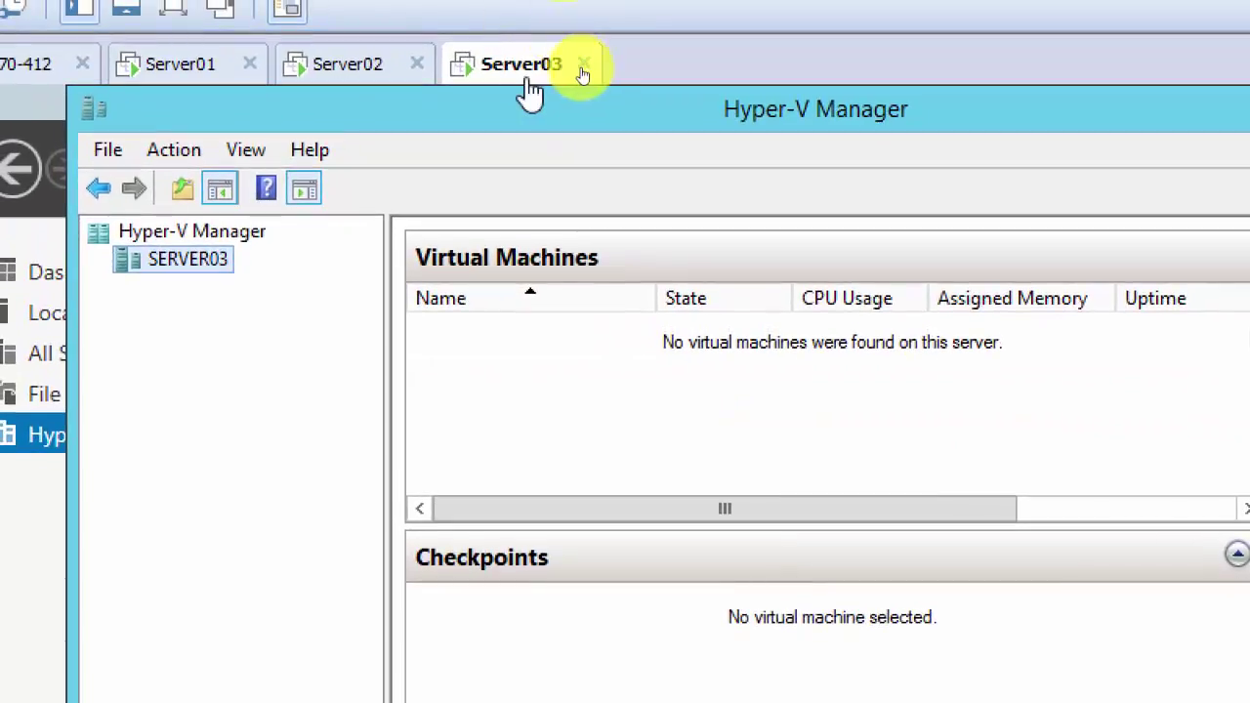
Step: On Server02, approve the administrator prompt for the ISO copy and minimize both Explorer windows
left_click(334, 71)
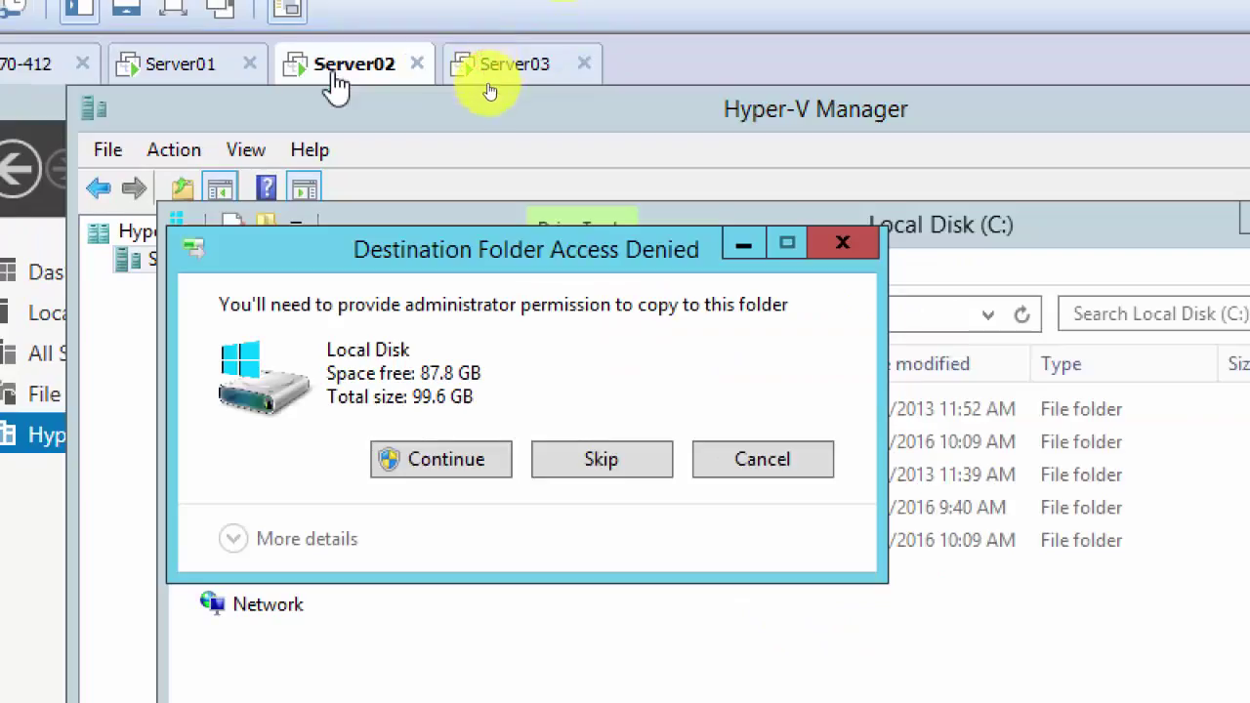
left_click(439, 459)
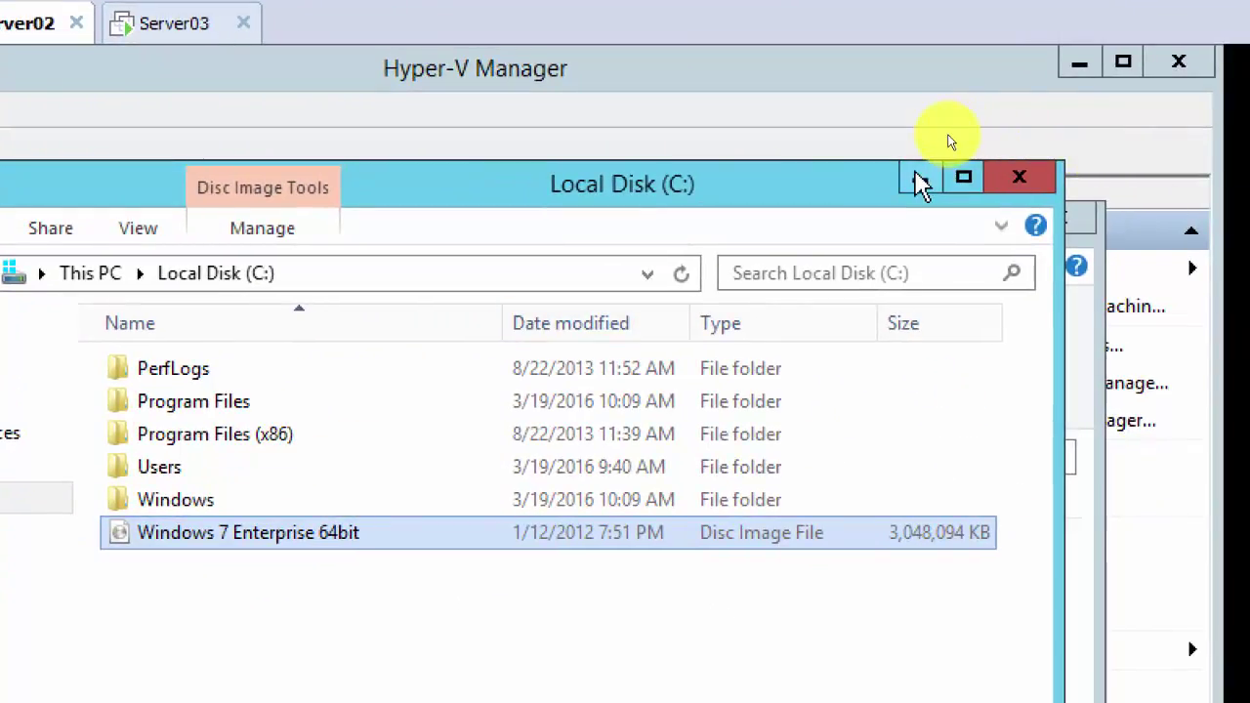
left_click(921, 180)
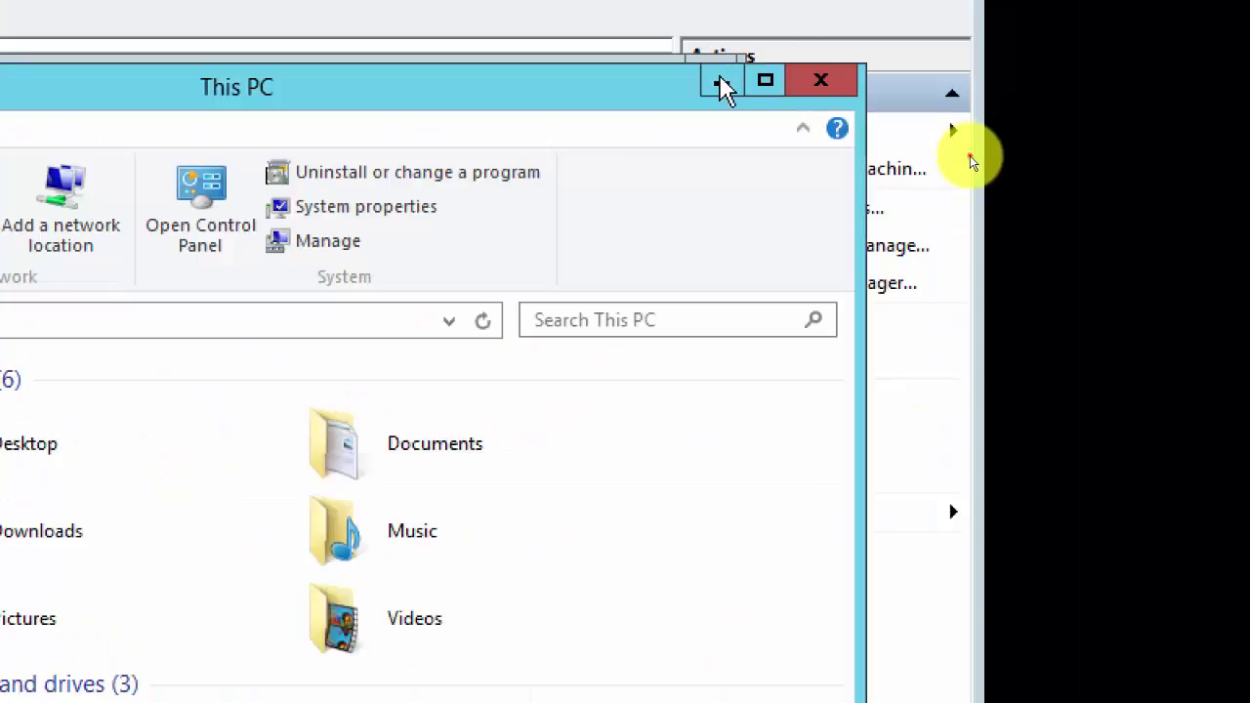
left_click(719, 85)
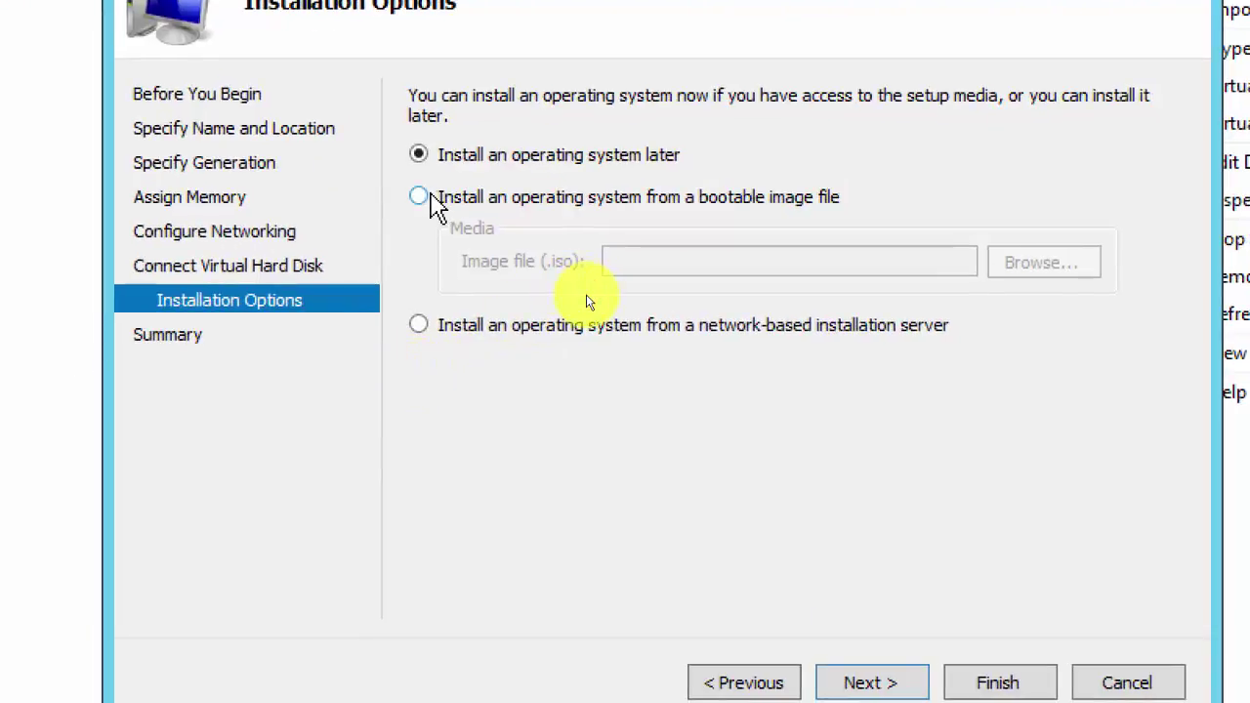
Step: Install Client01 from C:\Windows 7 Enterprise 64bit.iso and advance to the summary page
left_click(432, 195)
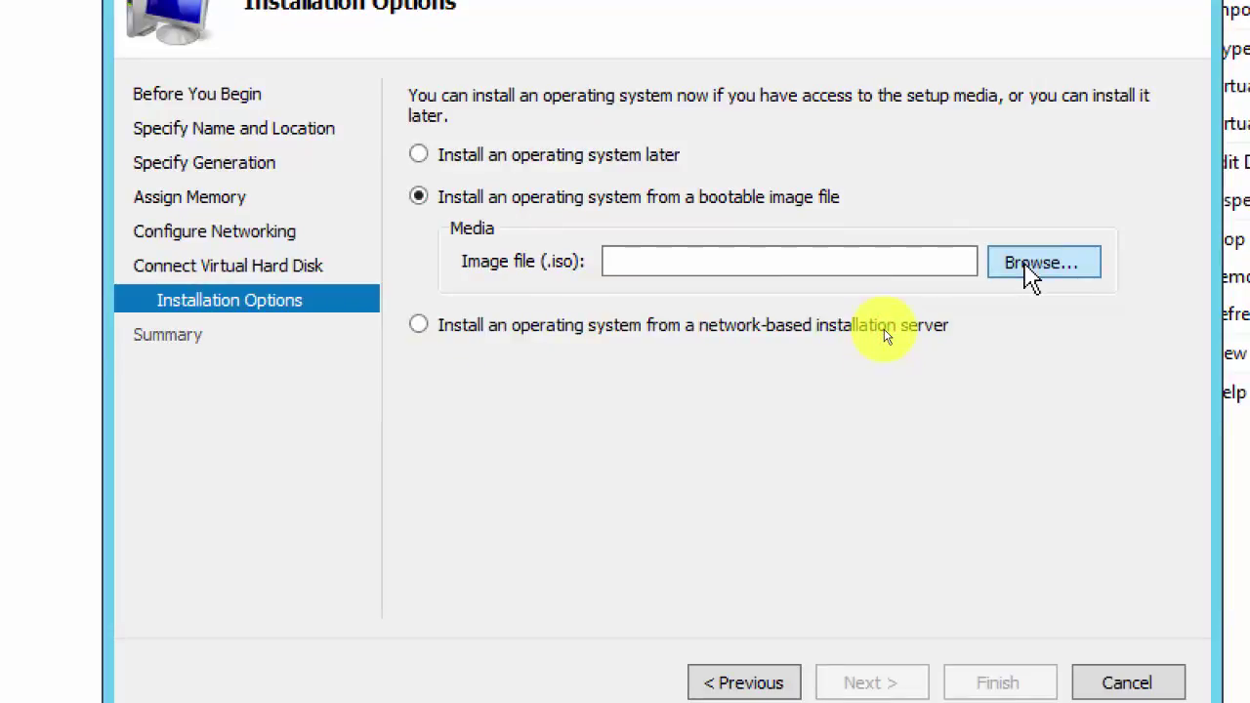
left_click(1031, 278)
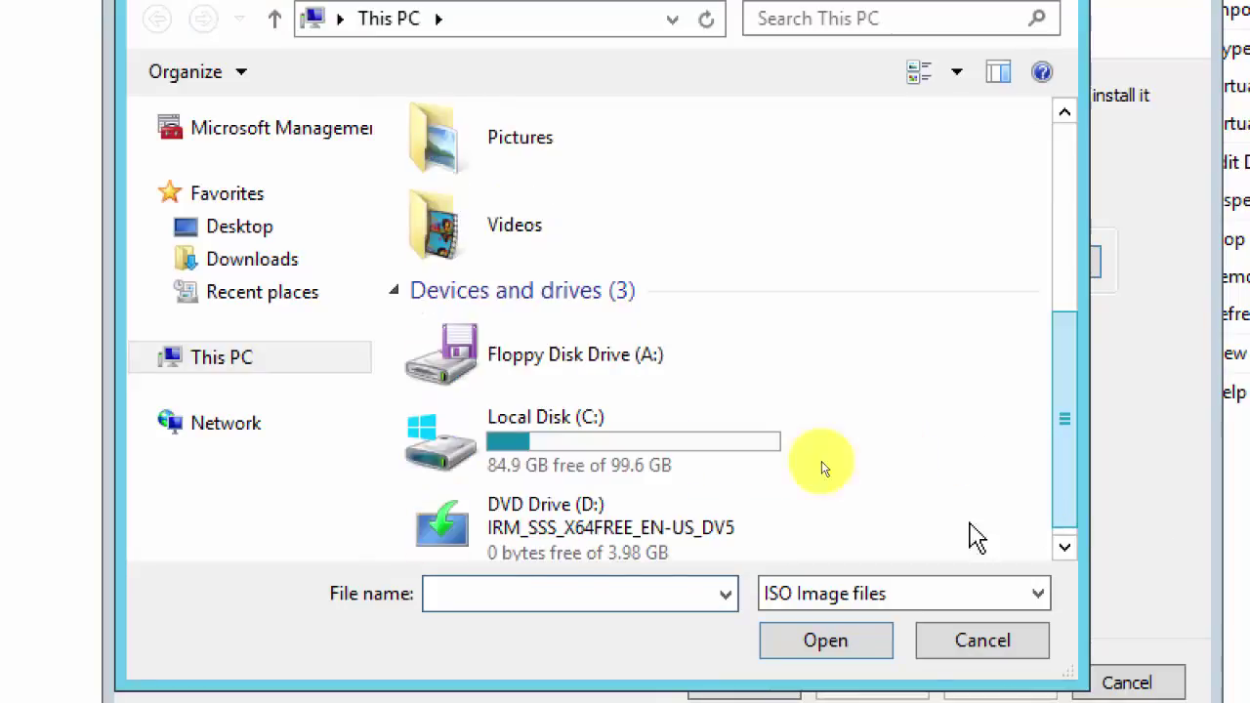
left_click(565, 545)
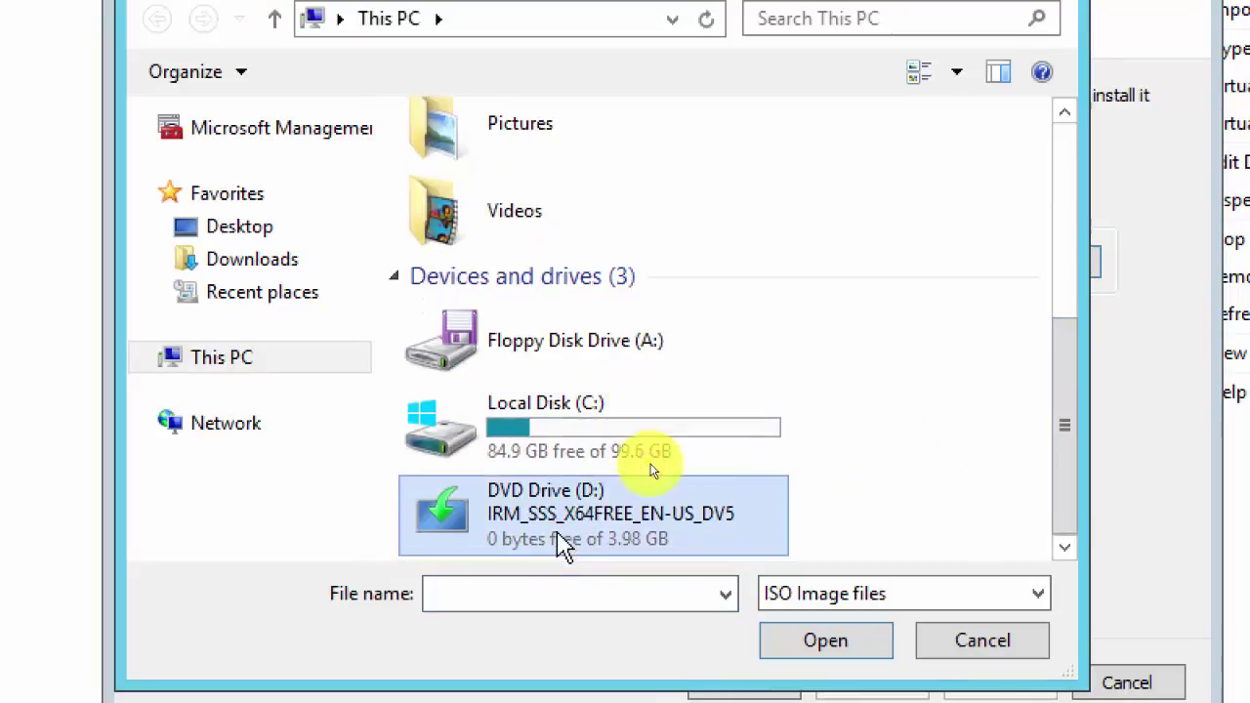
left_click(552, 427)
left_click(645, 403)
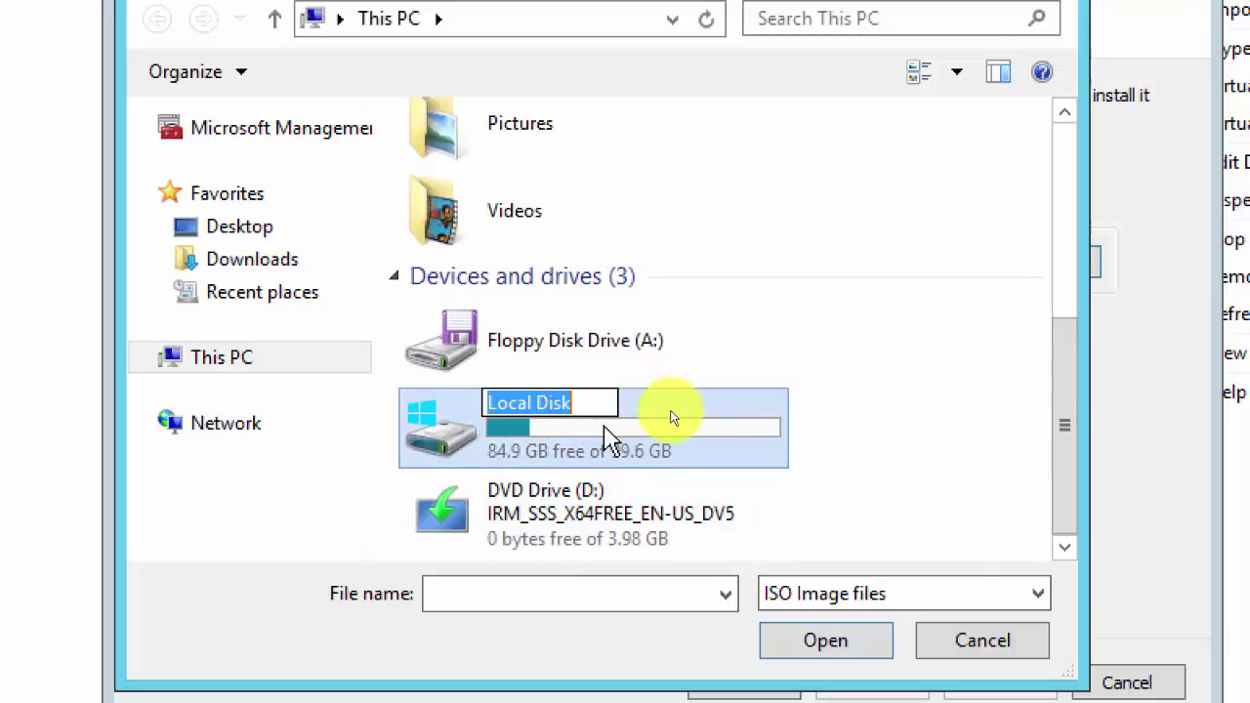
left_click(670, 415)
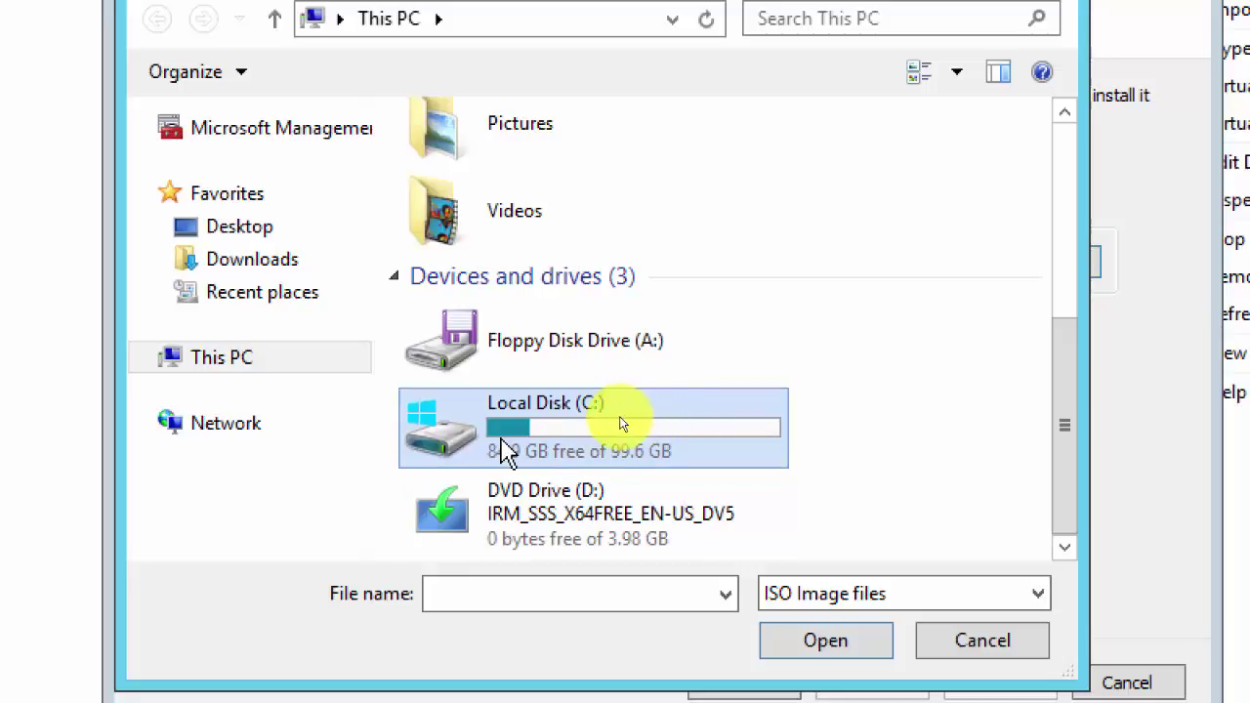
double_click(623, 407)
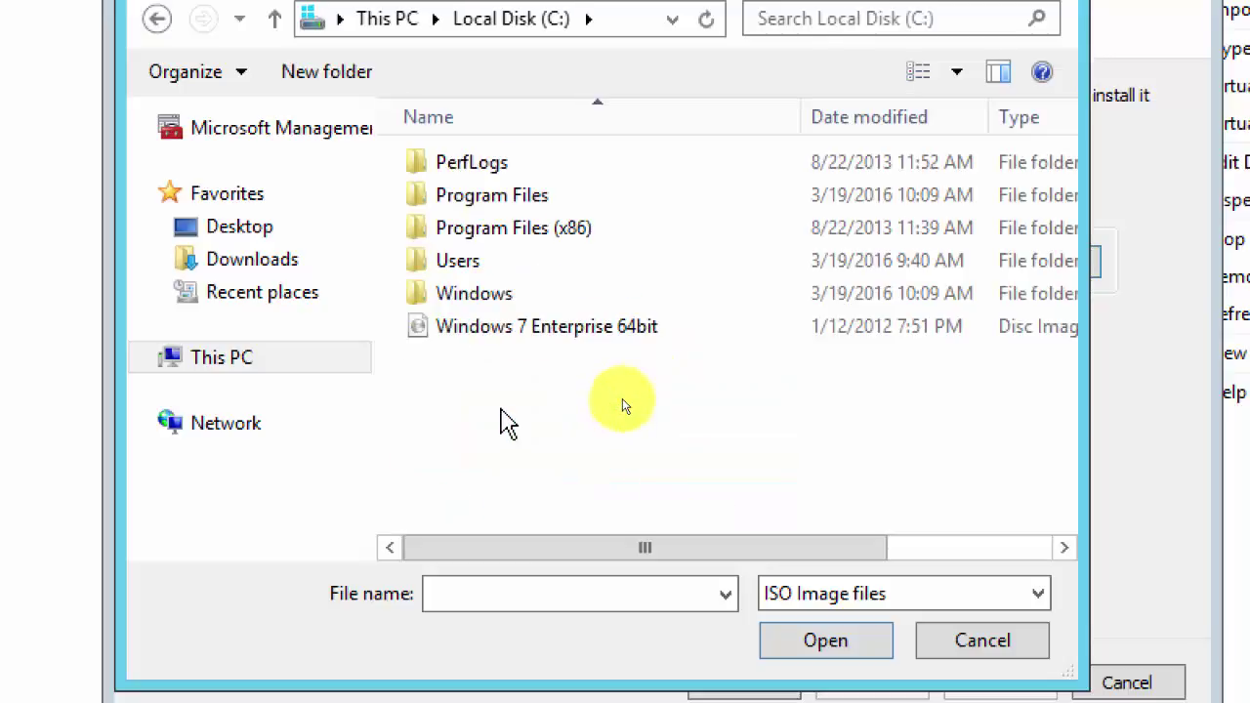
double_click(494, 330)
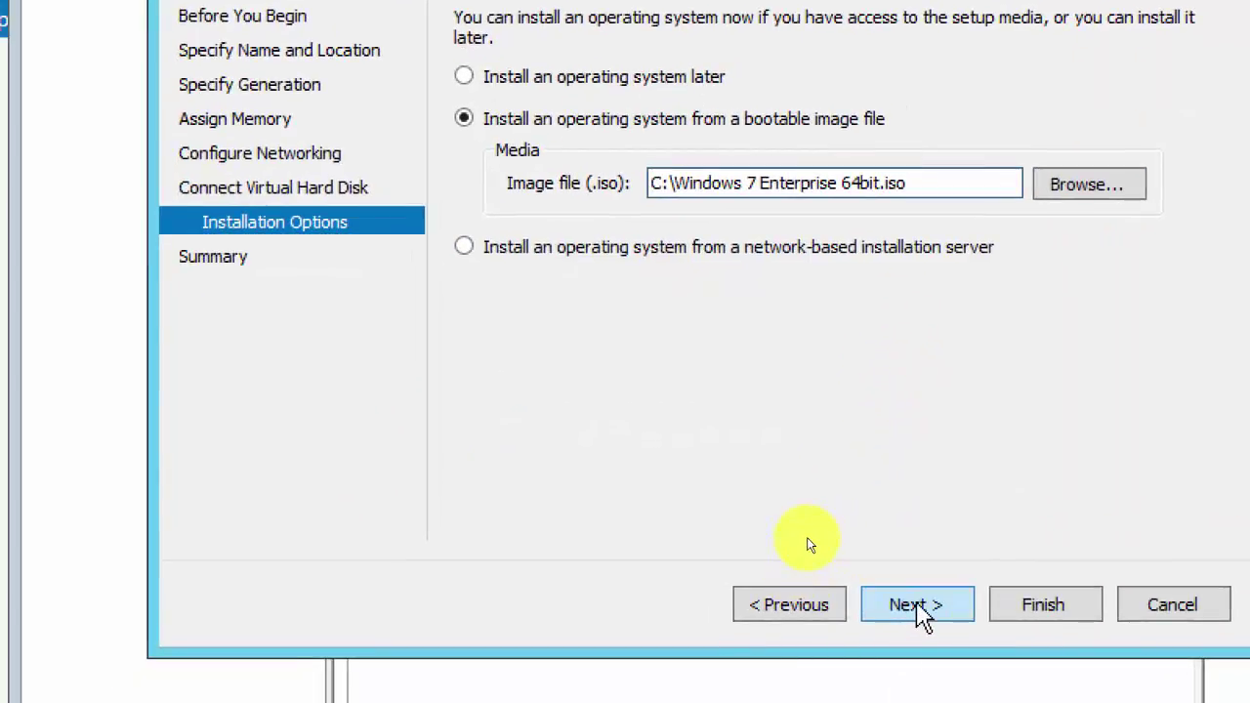
left_click(916, 606)
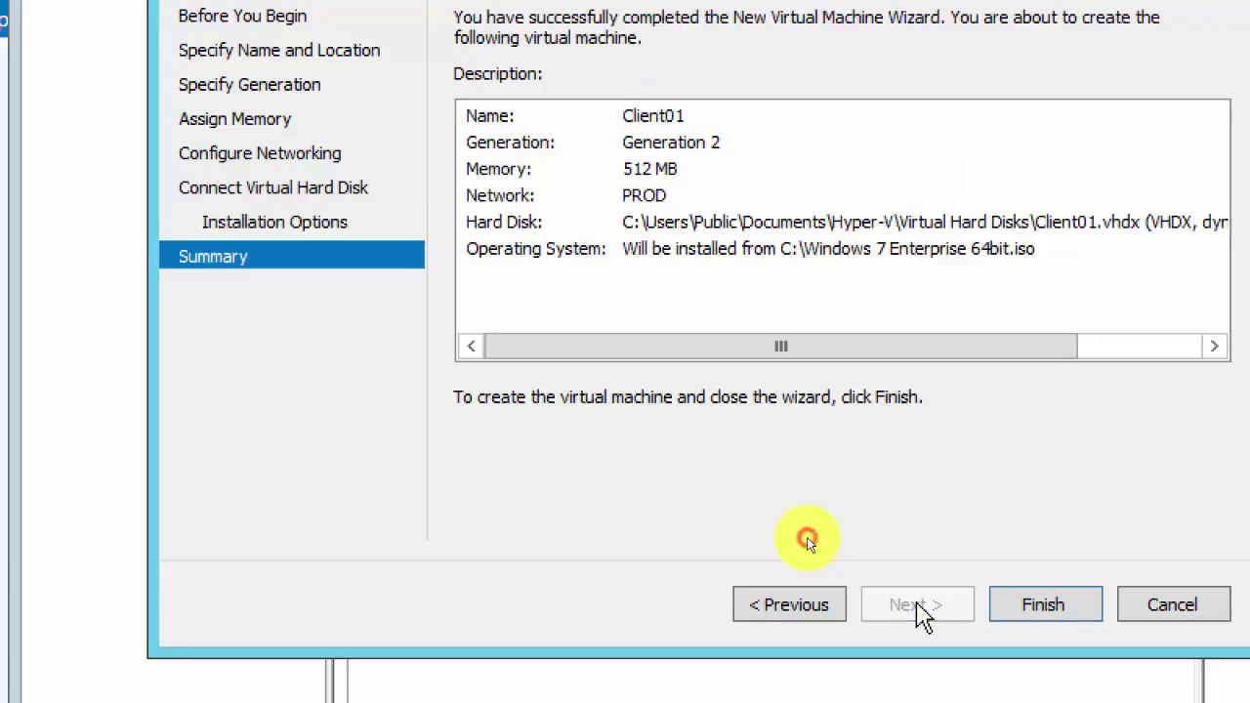
Step: Finish creating Client01 on Server02, start it, and connect to its console
left_click(1028, 605)
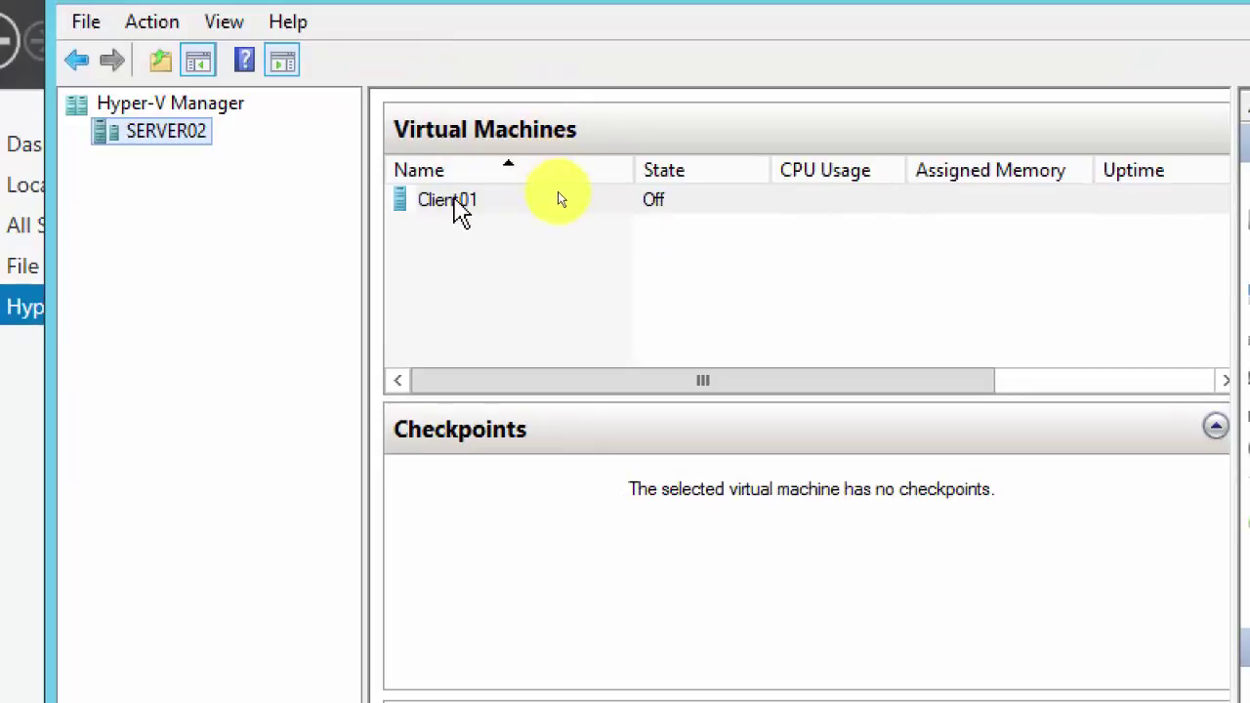
right_click(455, 203)
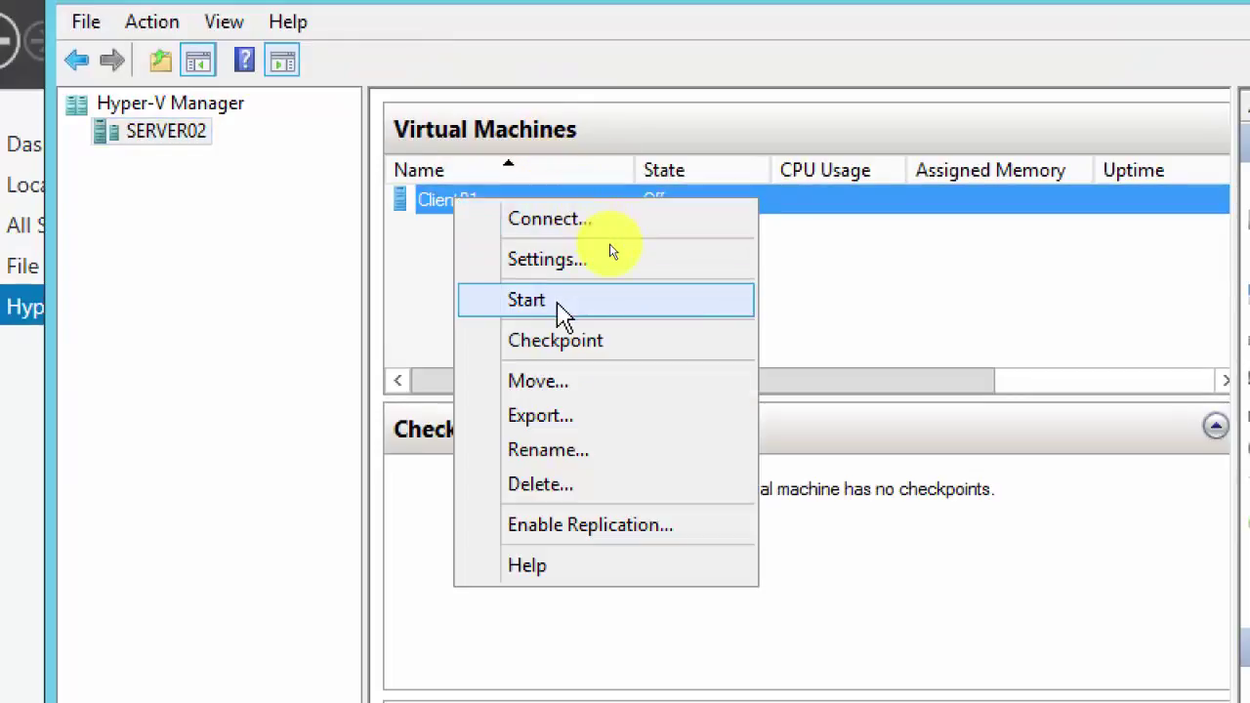
left_click(562, 305)
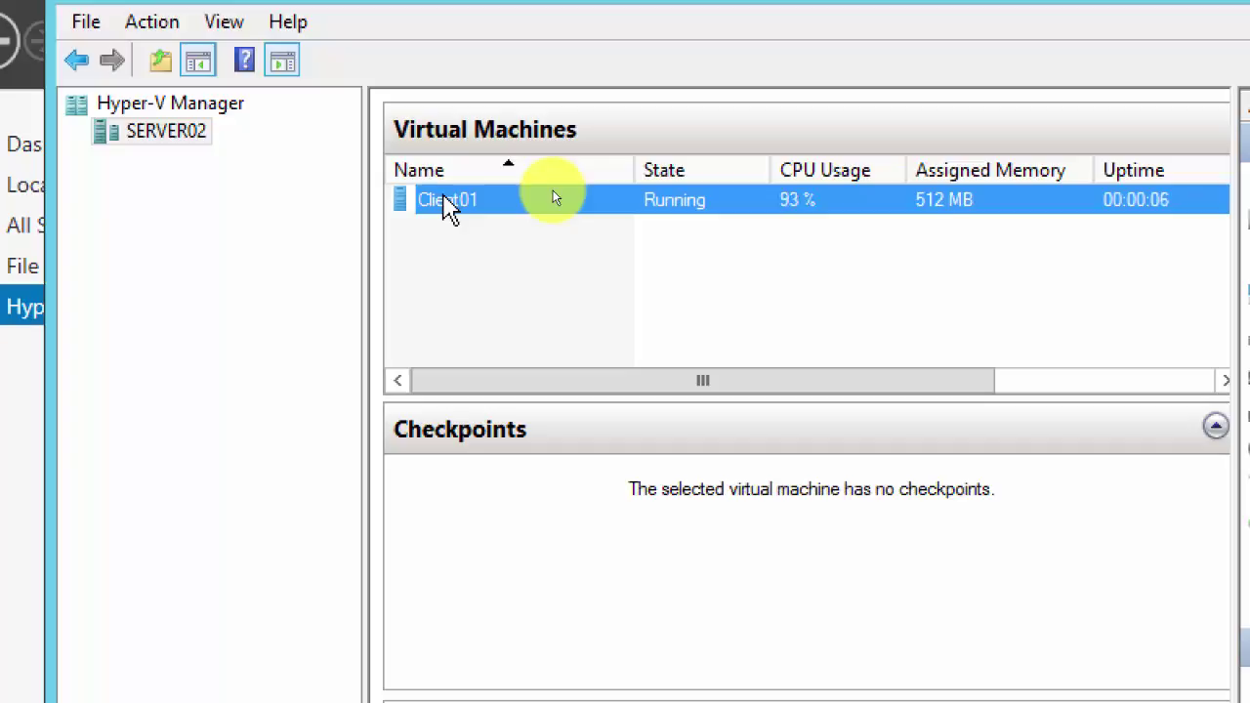
right_click(562, 202)
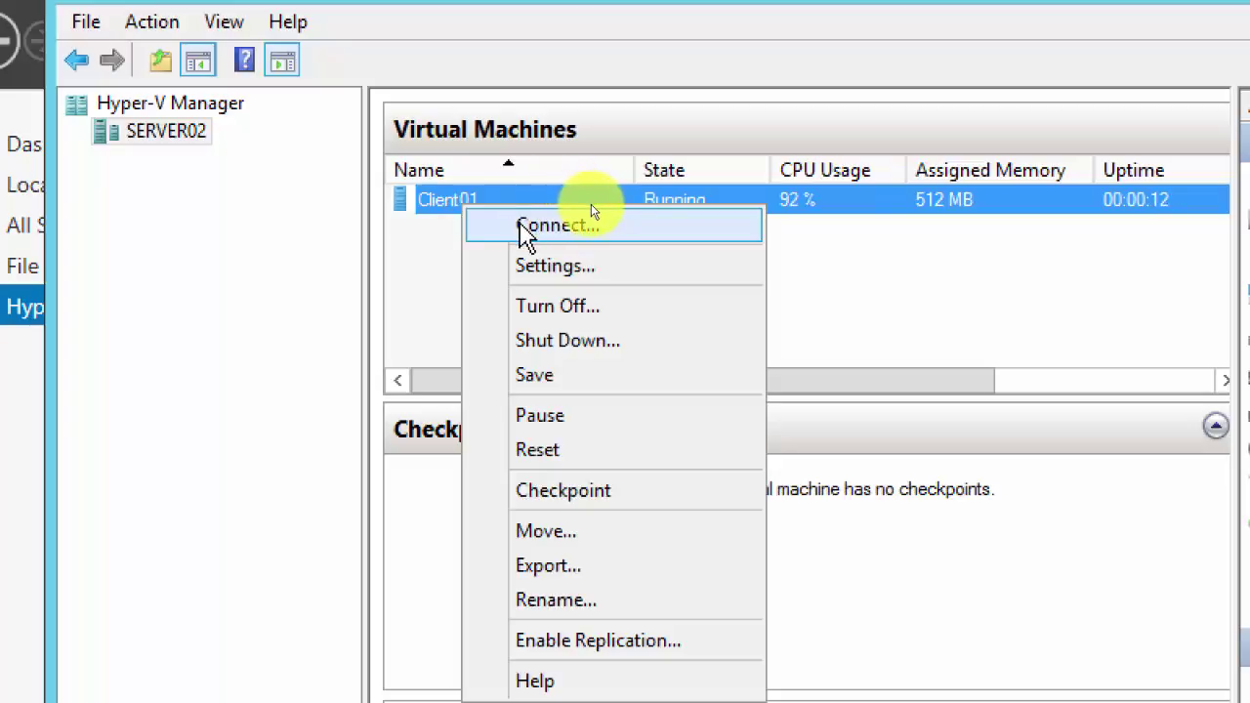
left_click(577, 227)
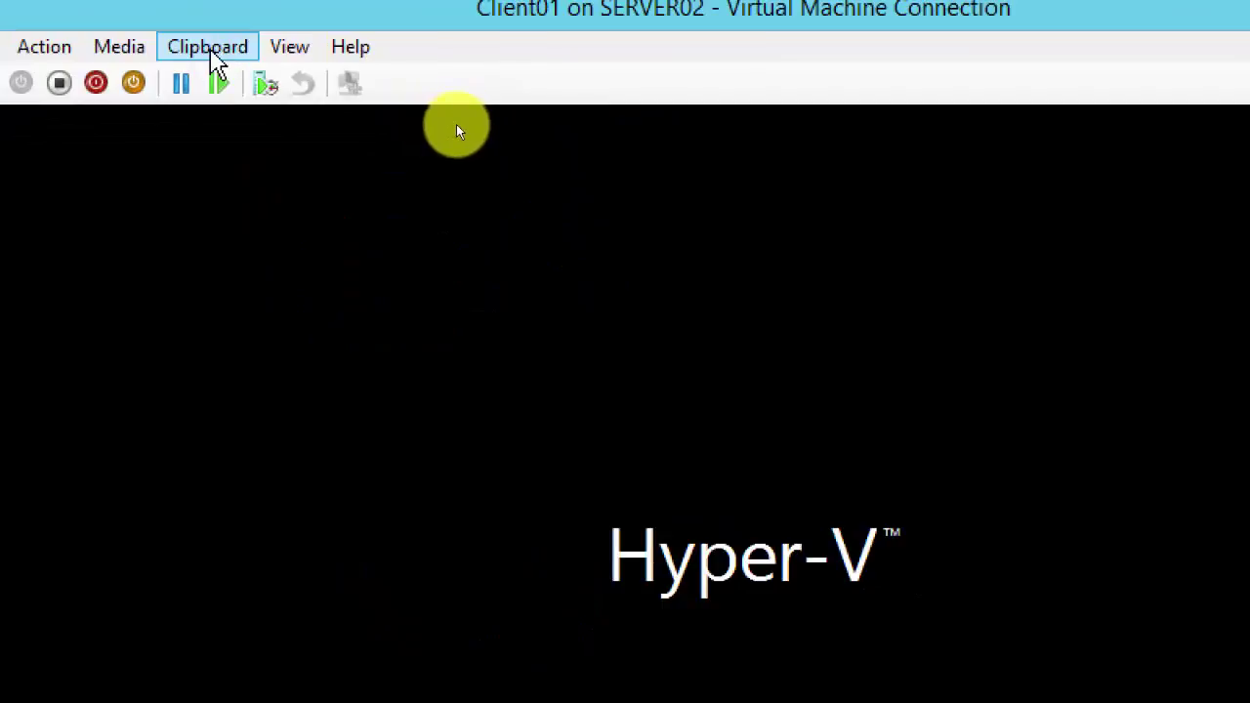
Step: Send Ctrl+Alt+Delete to the unbooted Client01 from the Action menu
left_click(288, 49)
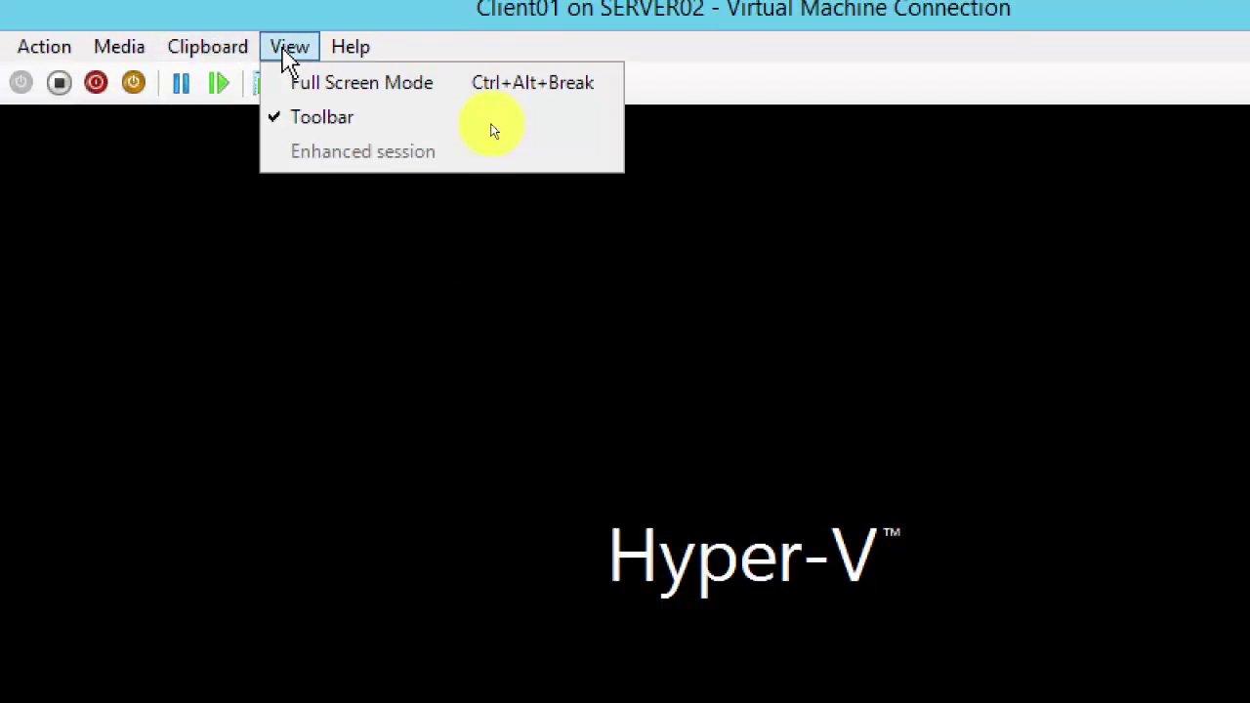
mouse_move(225, 53)
mouse_move(136, 56)
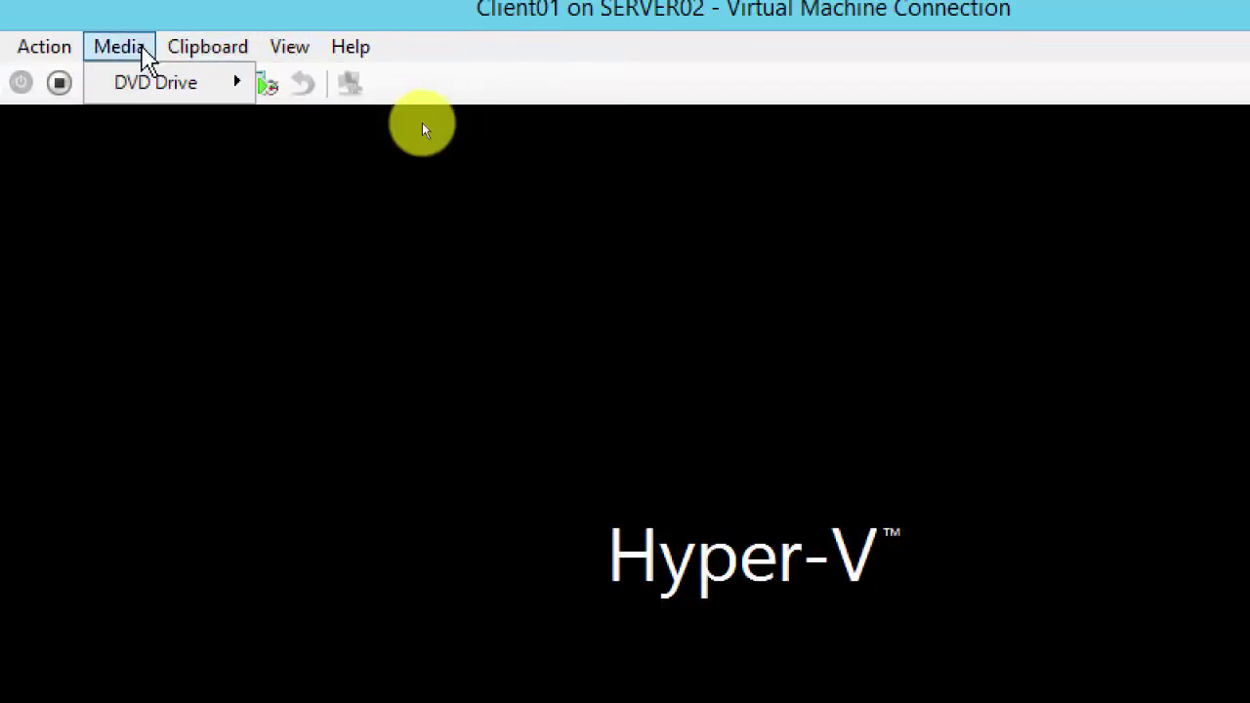
mouse_move(193, 84)
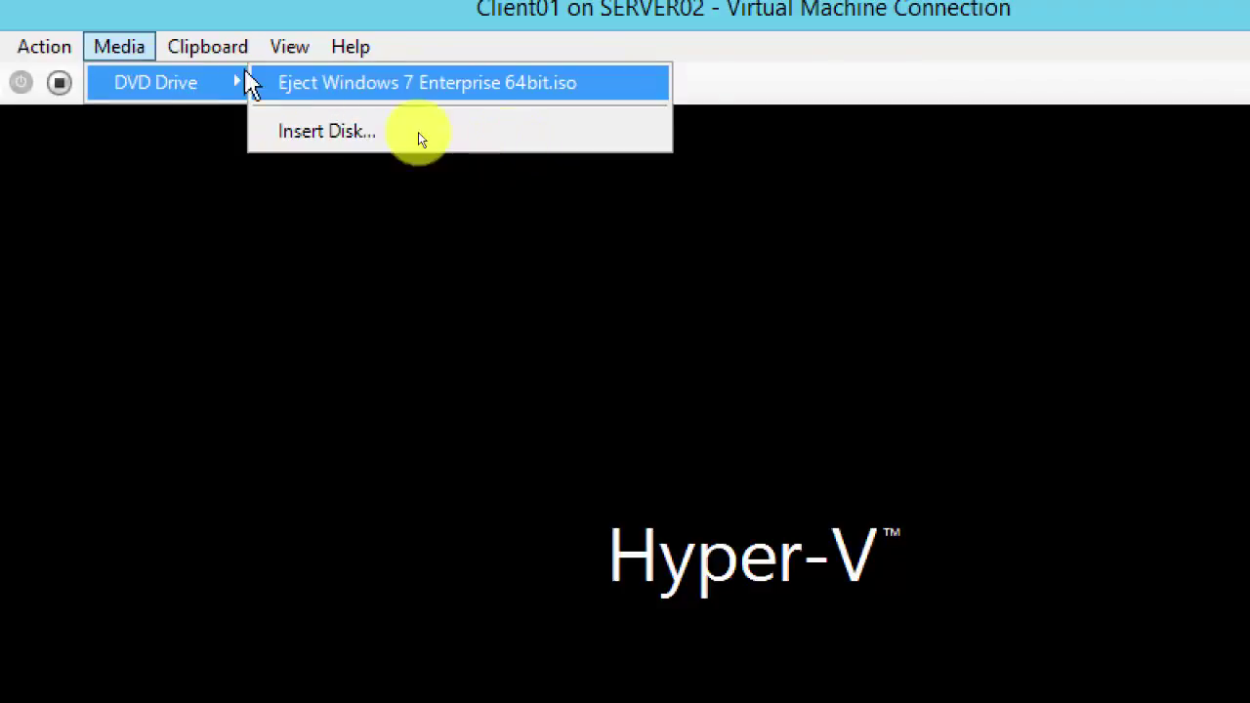
mouse_move(41, 51)
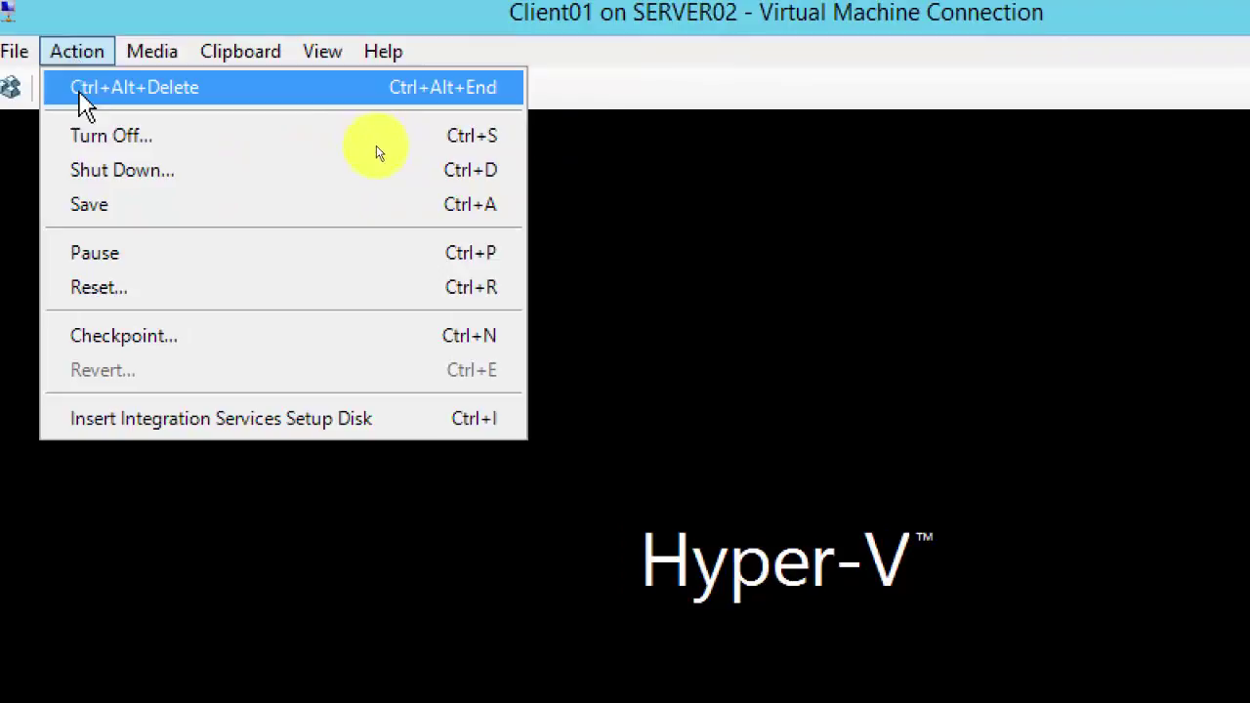
left_click(152, 87)
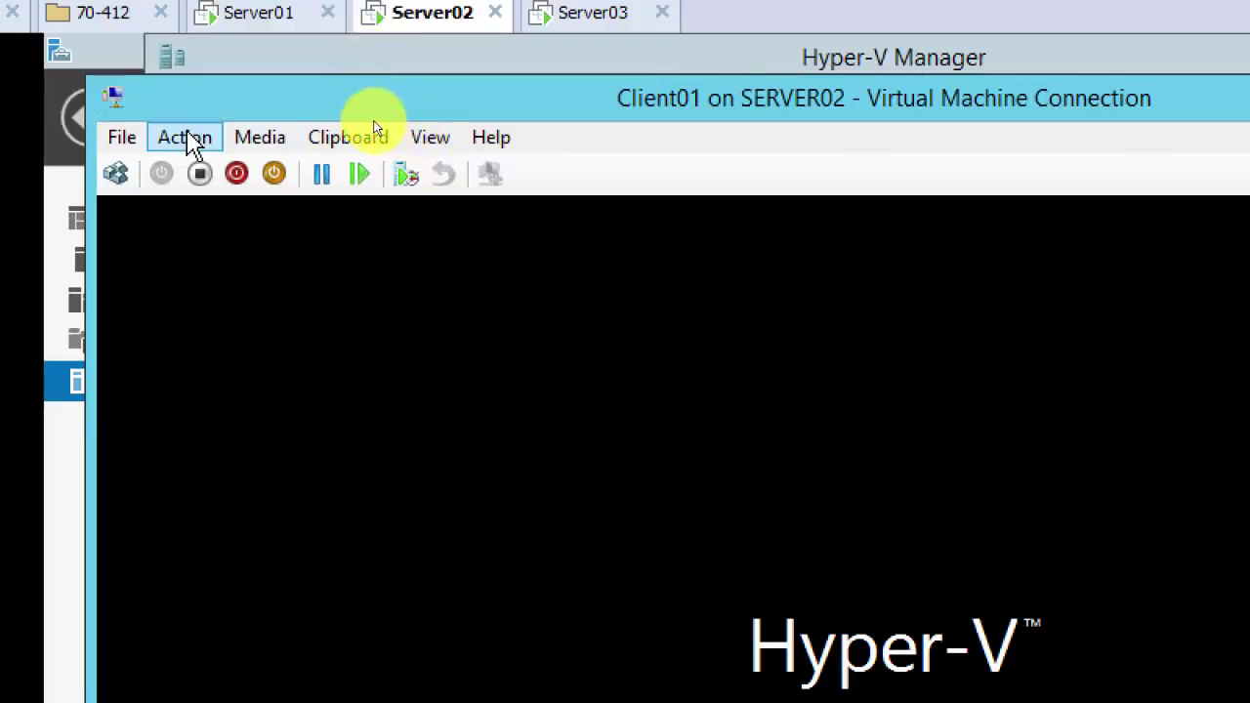
Step: Open Client01's virtual machine settings from the File menu
left_click(185, 138)
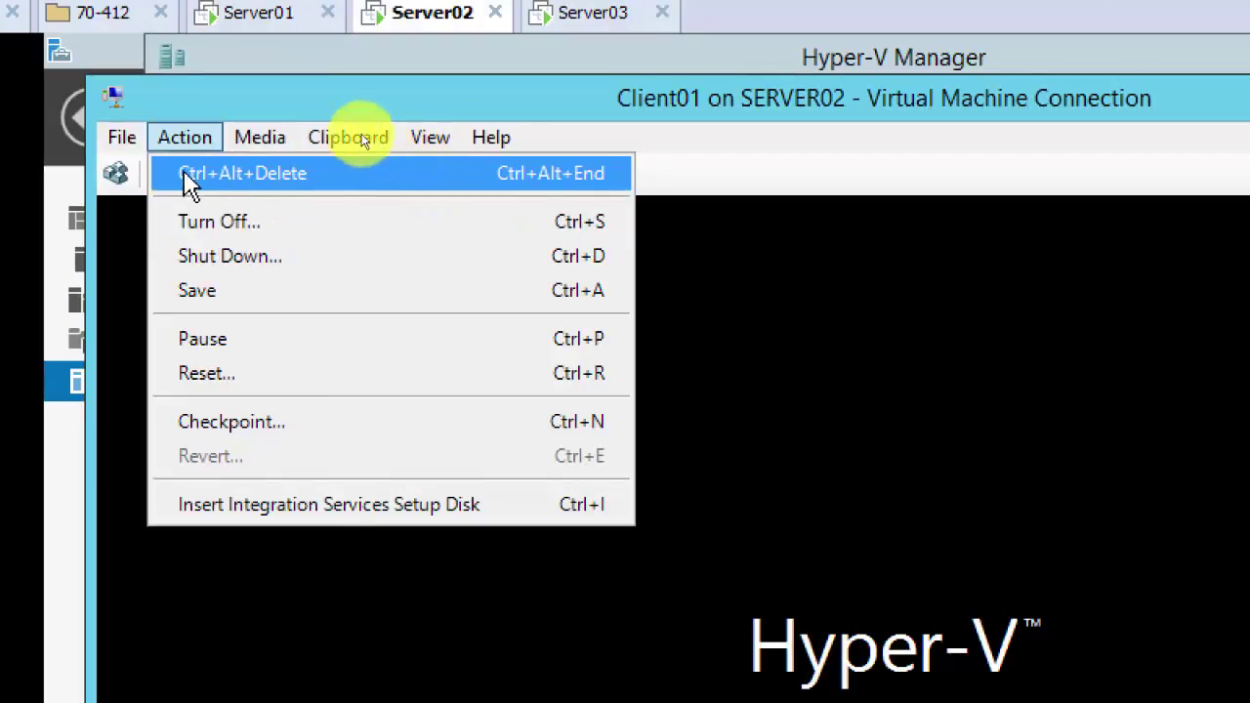
mouse_move(119, 142)
left_click(351, 137)
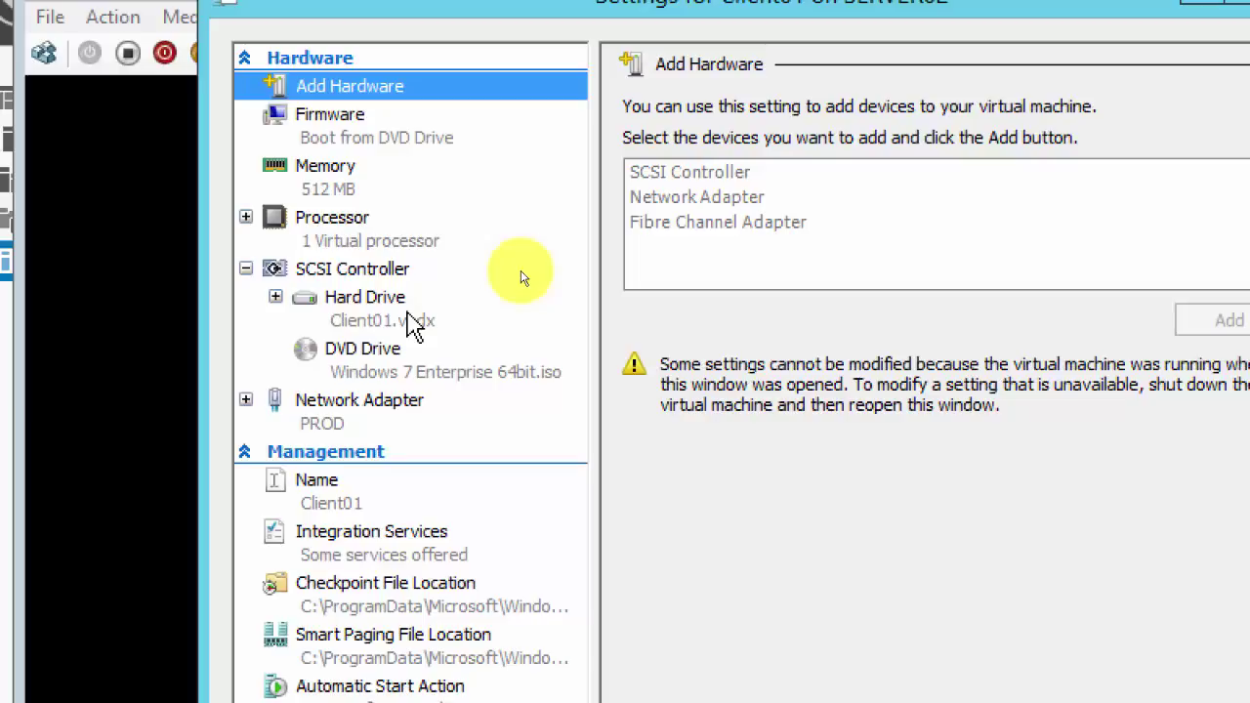
Step: Review Client01's processor and firmware boot order, then close its settings and console windows
left_click(487, 227)
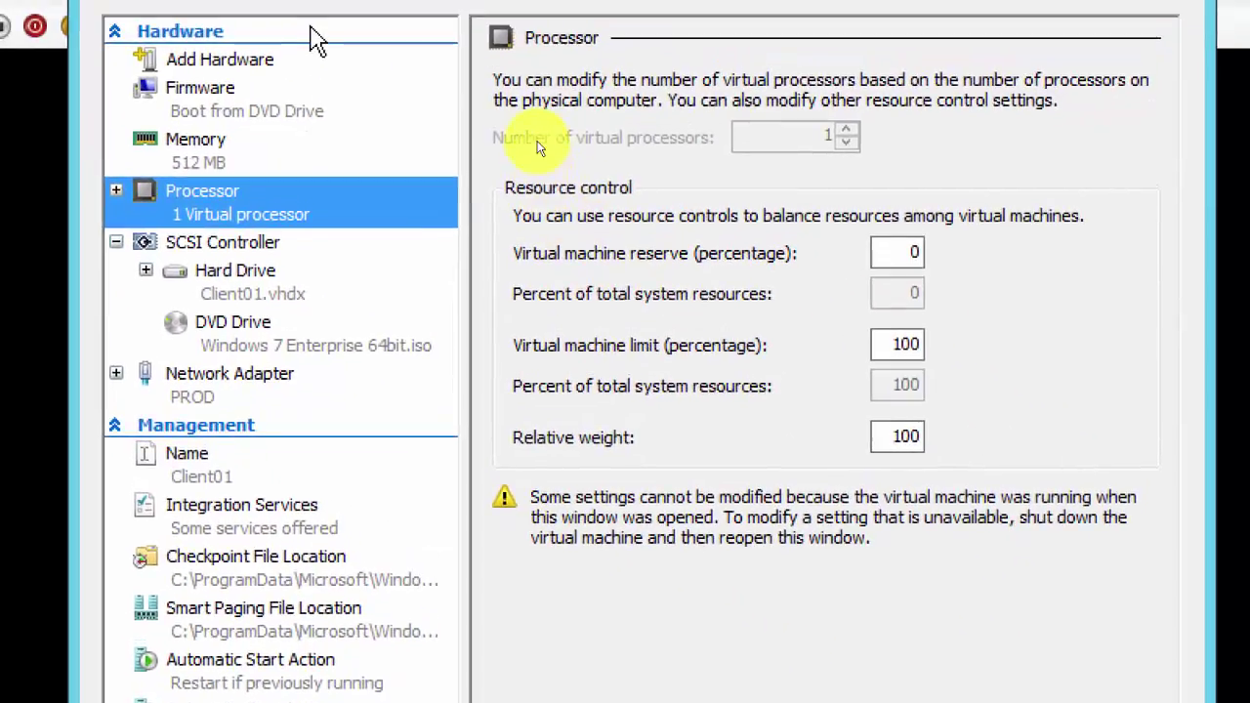
left_click(249, 109)
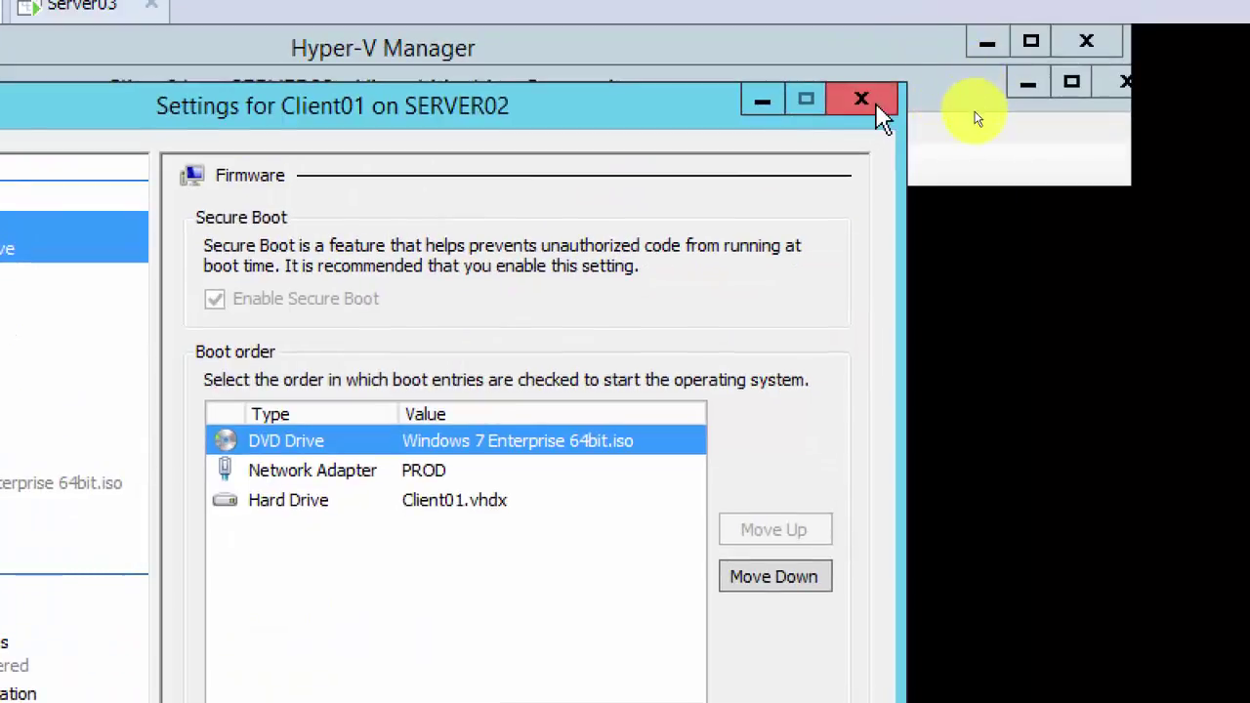
left_click(872, 101)
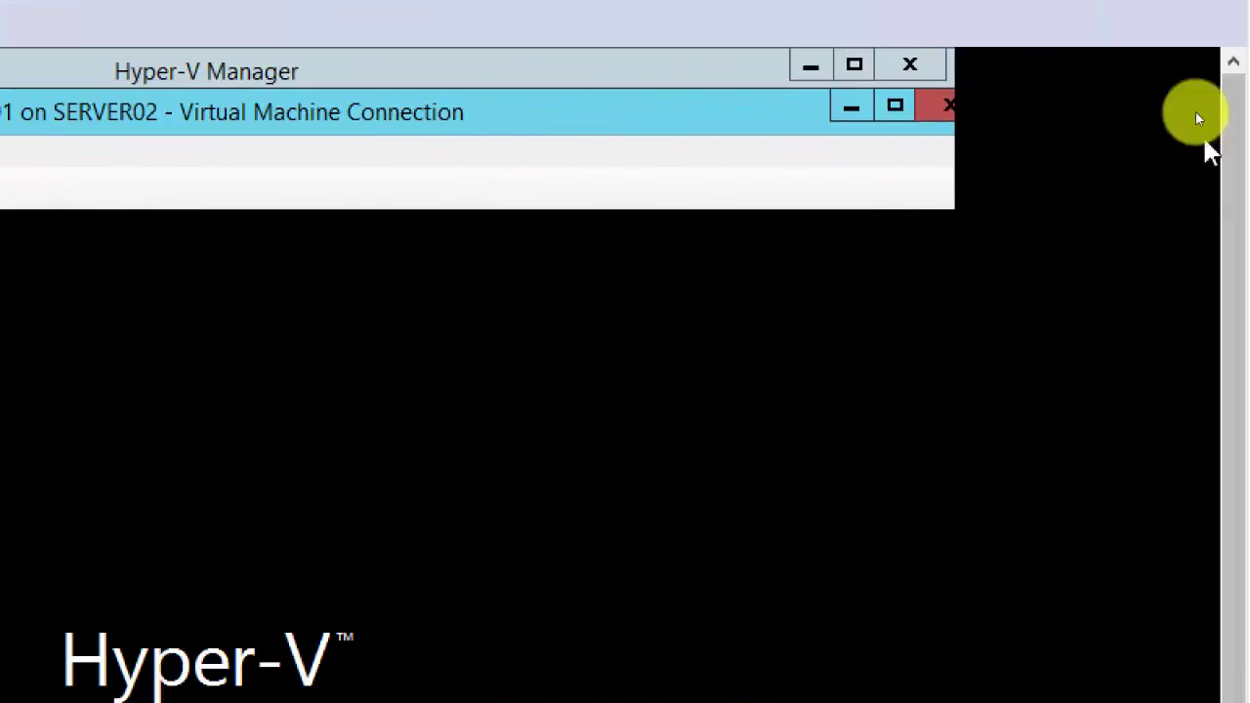
left_click(946, 107)
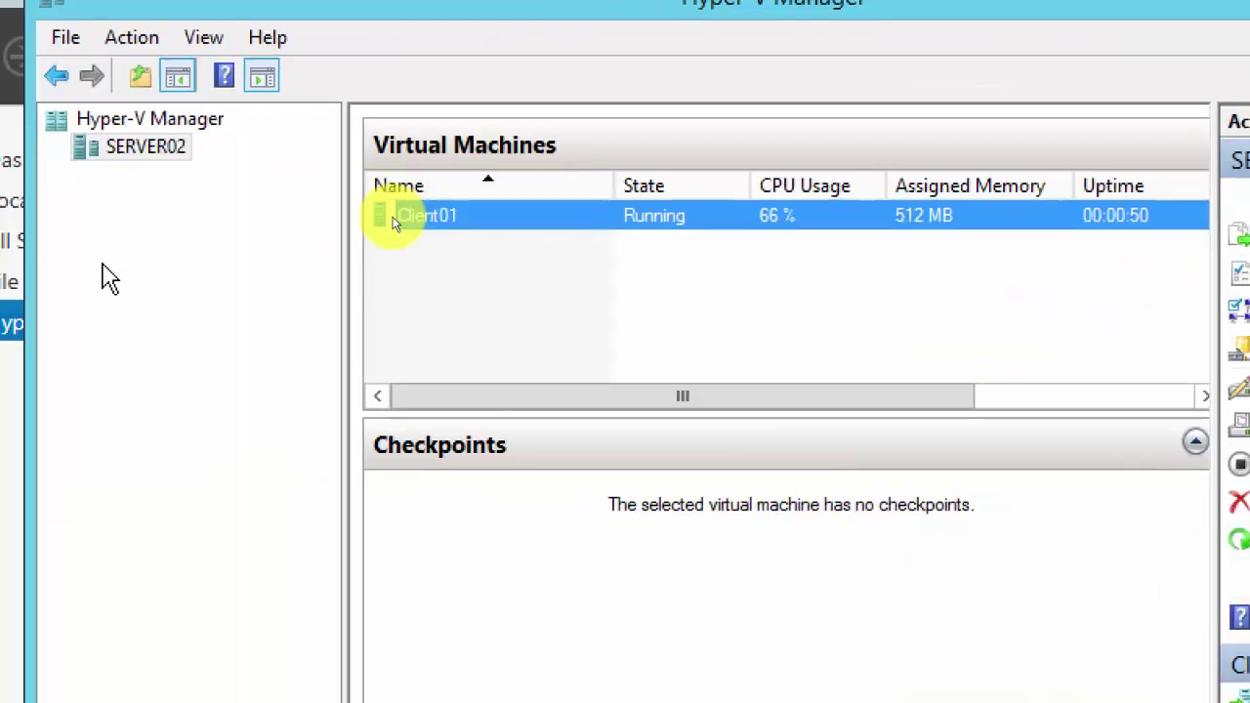
Step: Turn off Client01 and confirm
right_click(488, 205)
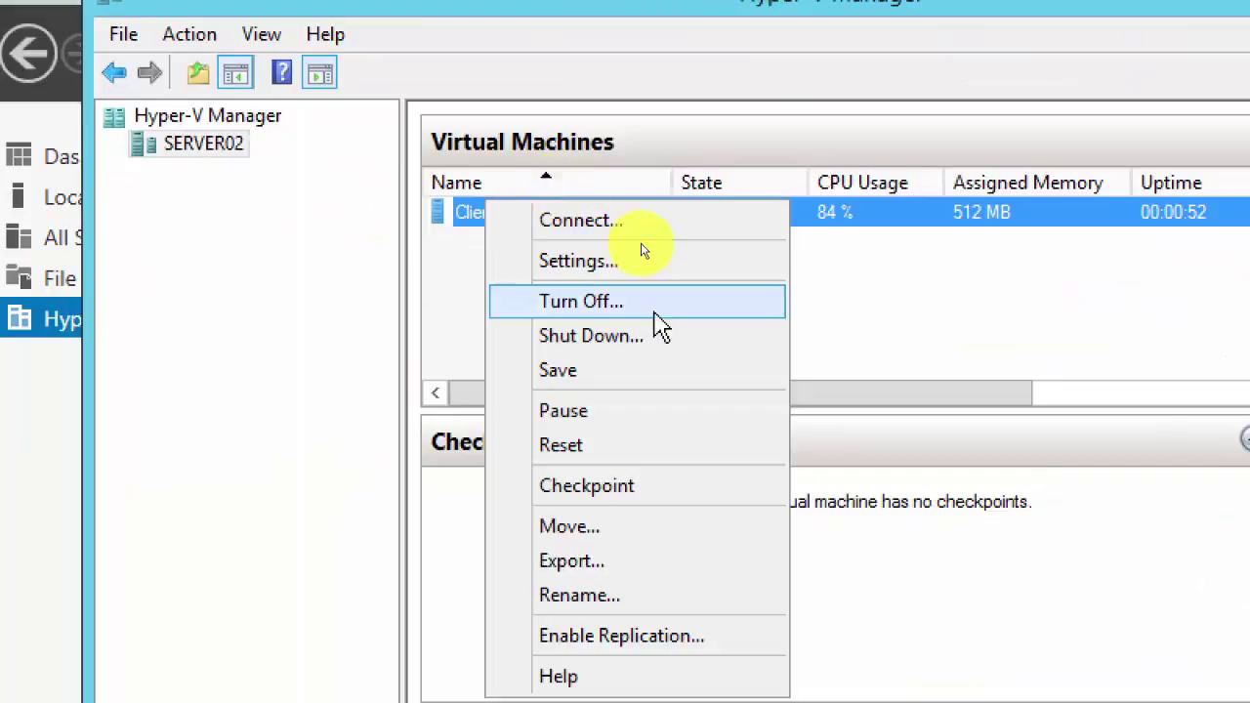
left_click(656, 303)
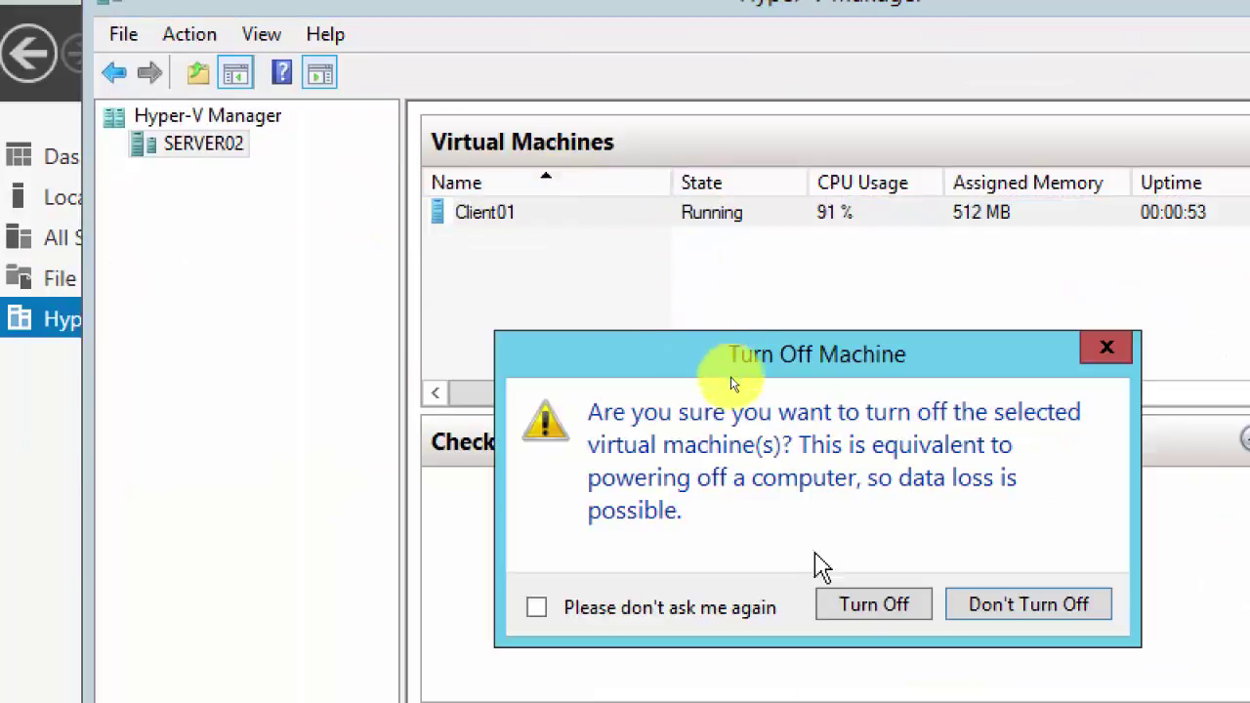
left_click(865, 607)
Step: Uncheck Enable Secure Boot in Client01's firmware settings and save the change
right_click(474, 219)
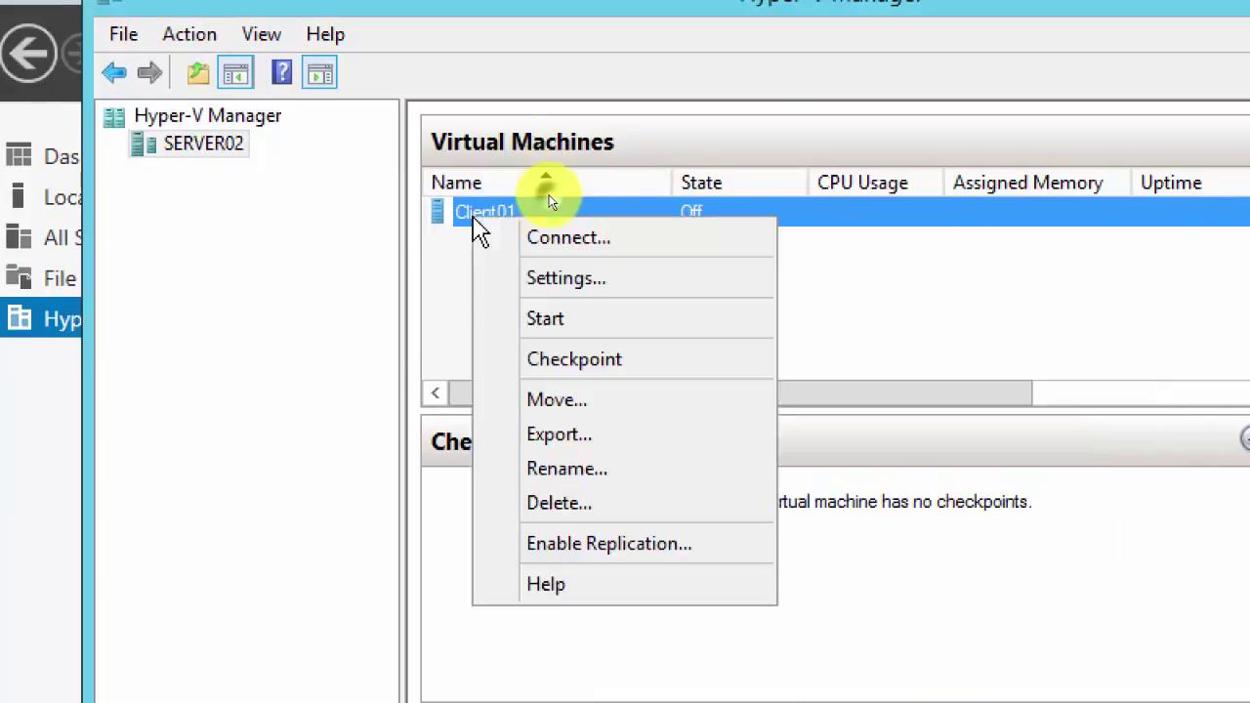
left_click(555, 279)
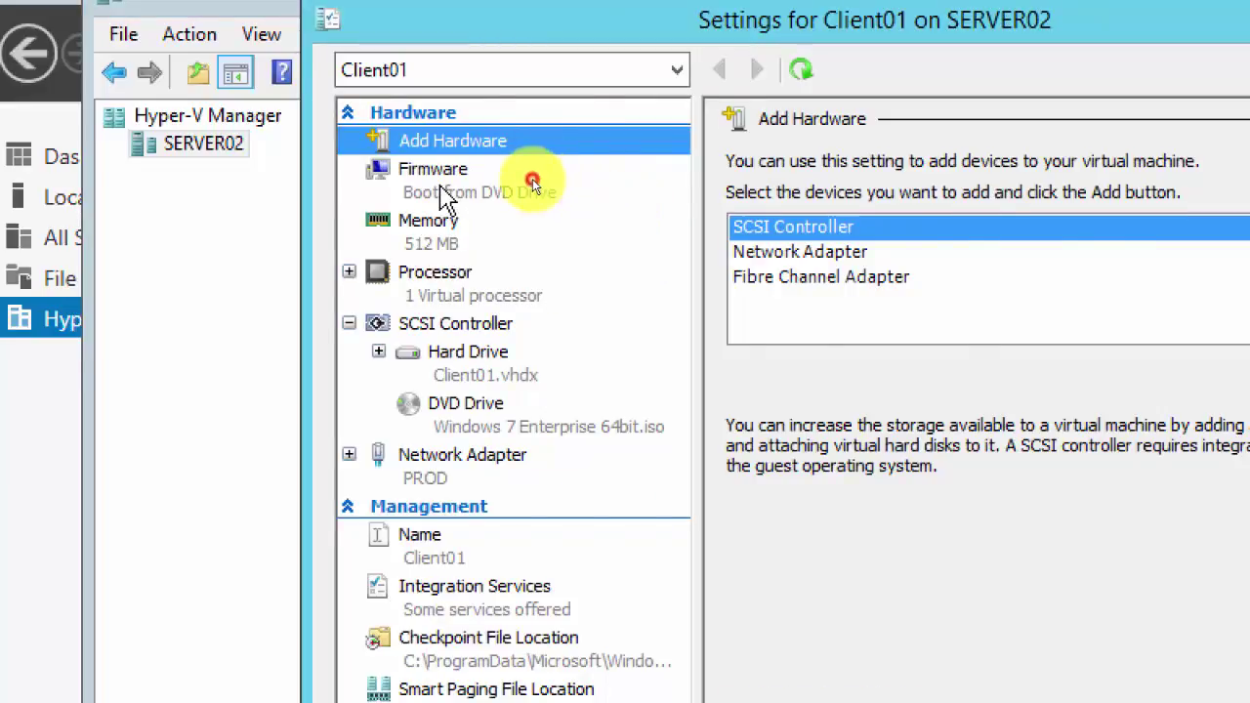
left_click(439, 195)
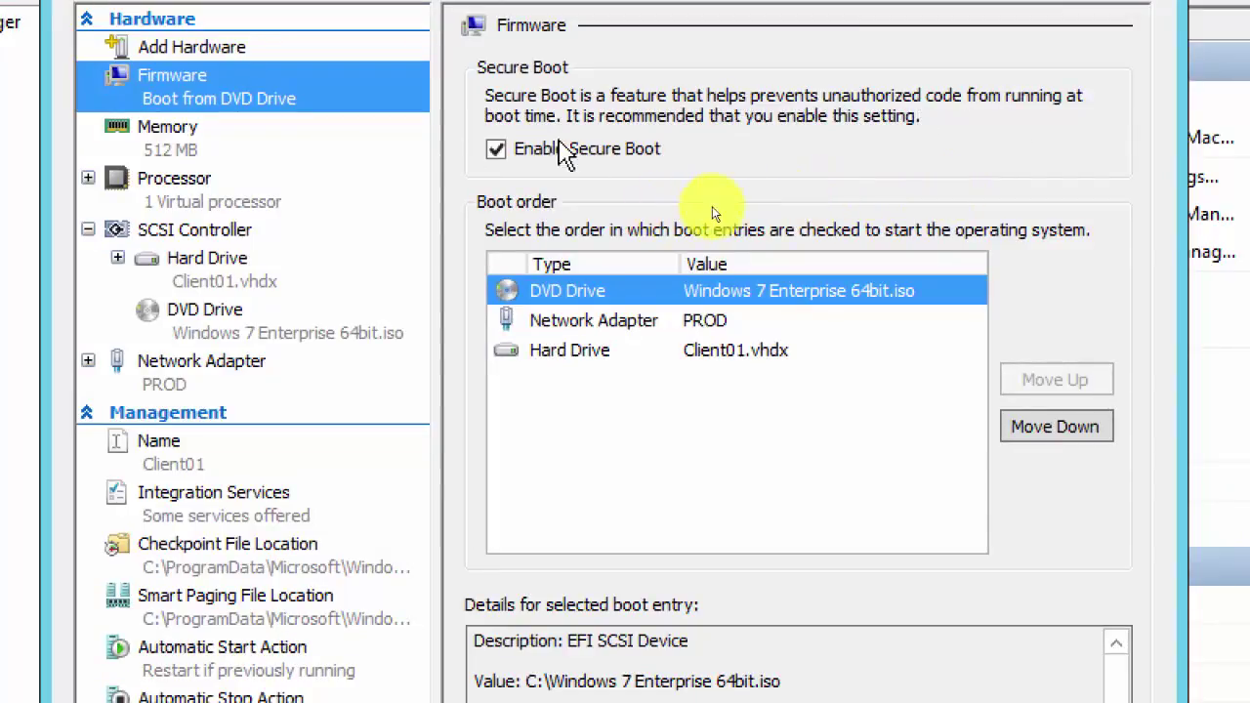
left_click(495, 151)
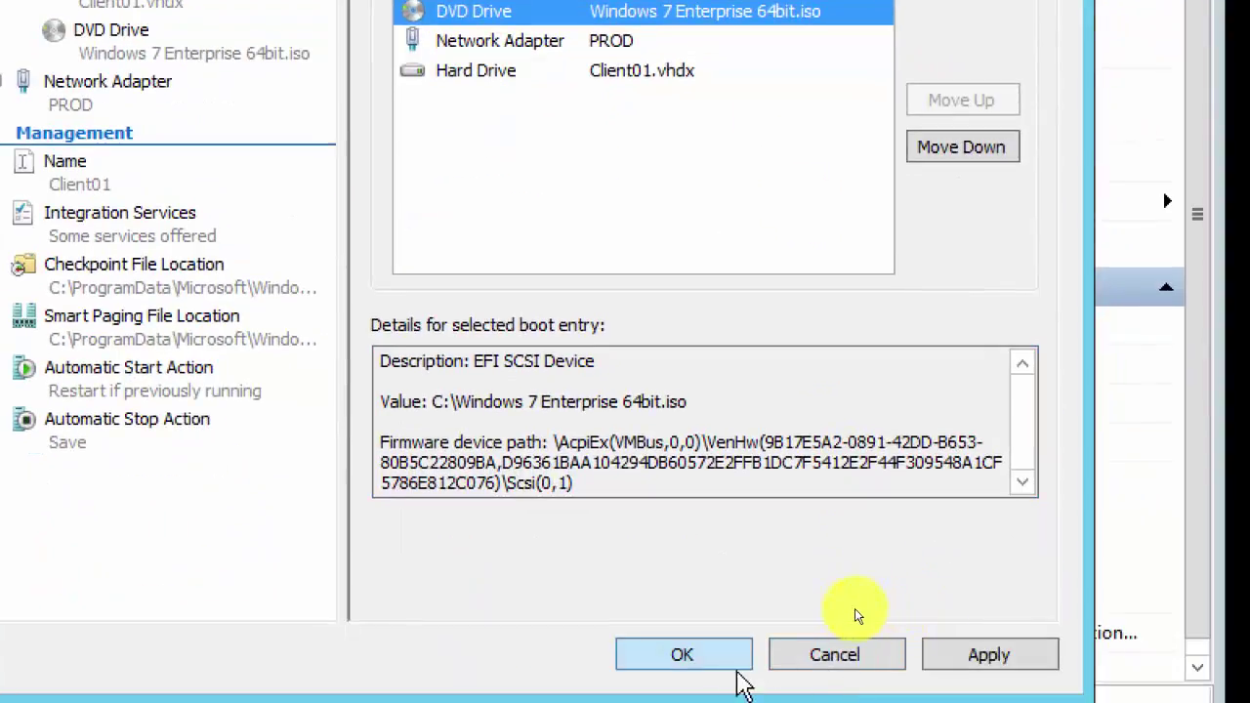
left_click(991, 656)
left_click(702, 664)
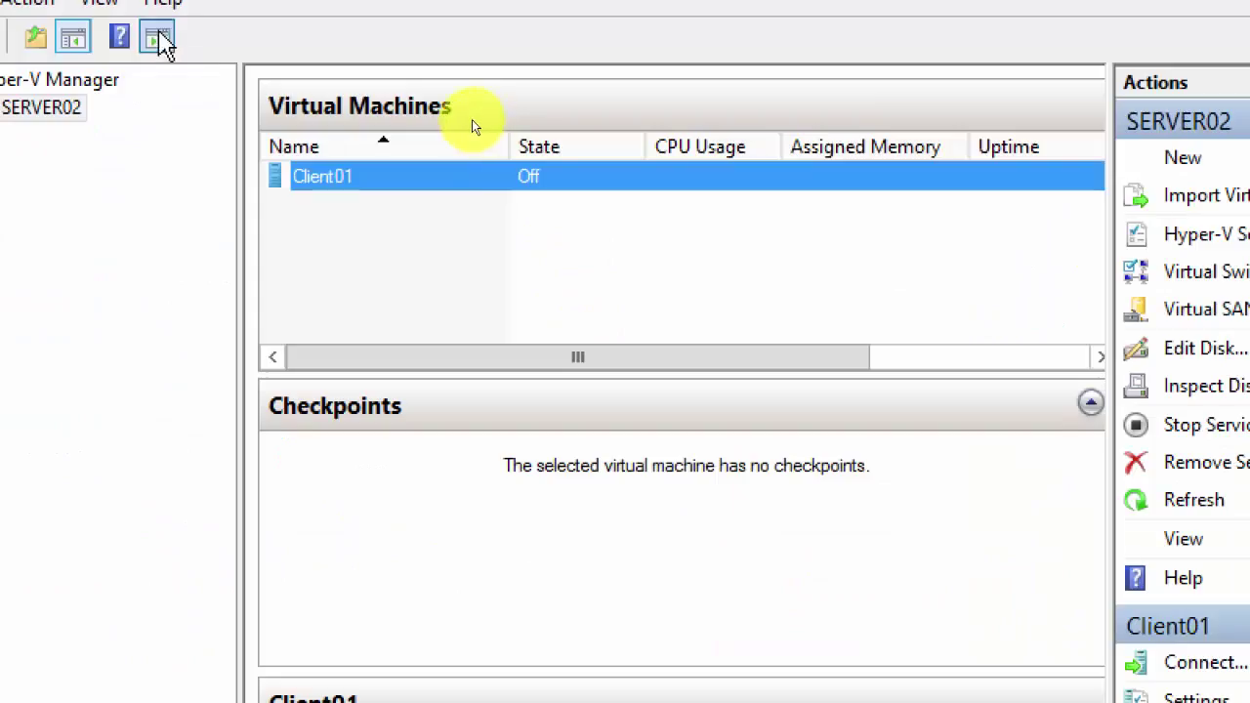
Step: Start Client01 again and connect to its console at the boot-from-DVD prompt
right_click(300, 178)
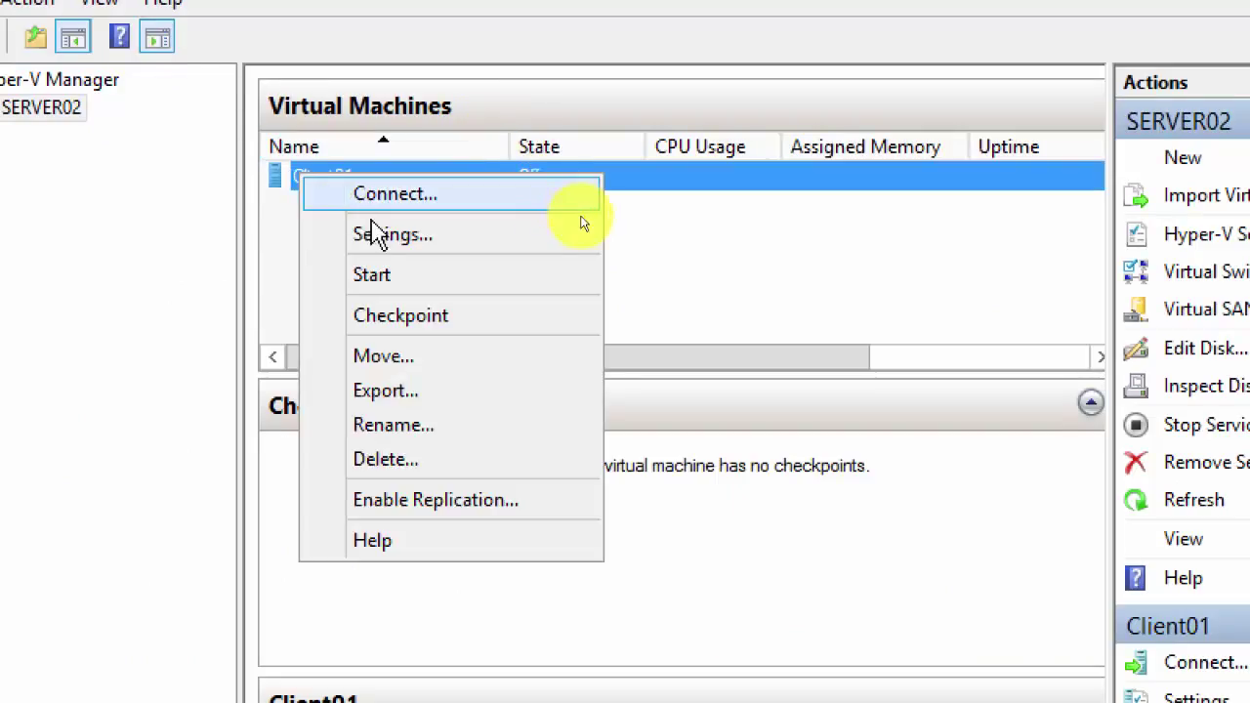
left_click(395, 277)
right_click(329, 186)
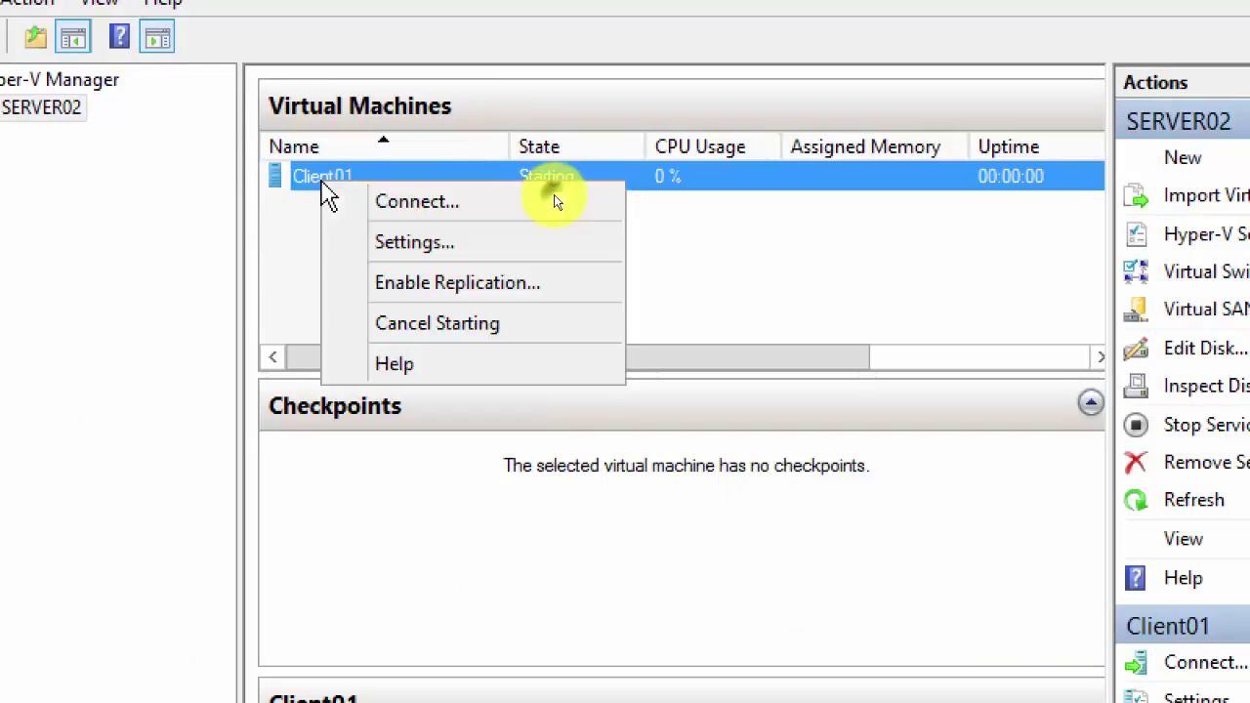
left_click(378, 211)
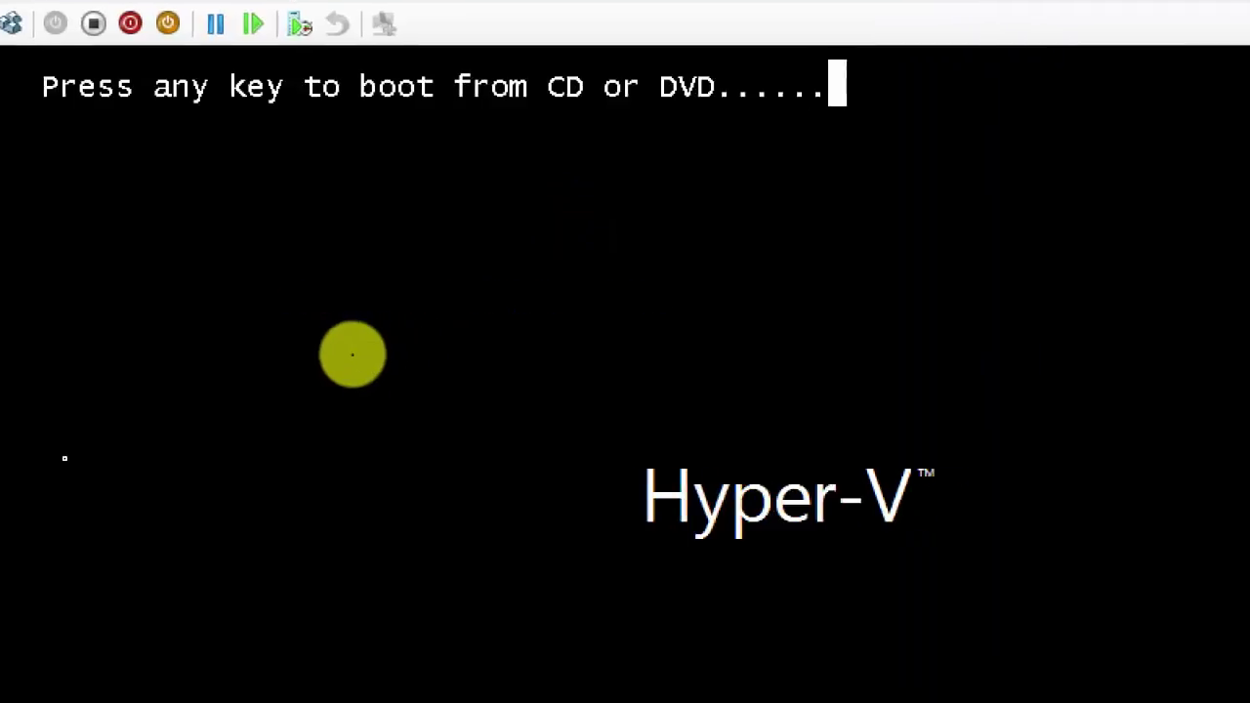
left_click(471, 289)
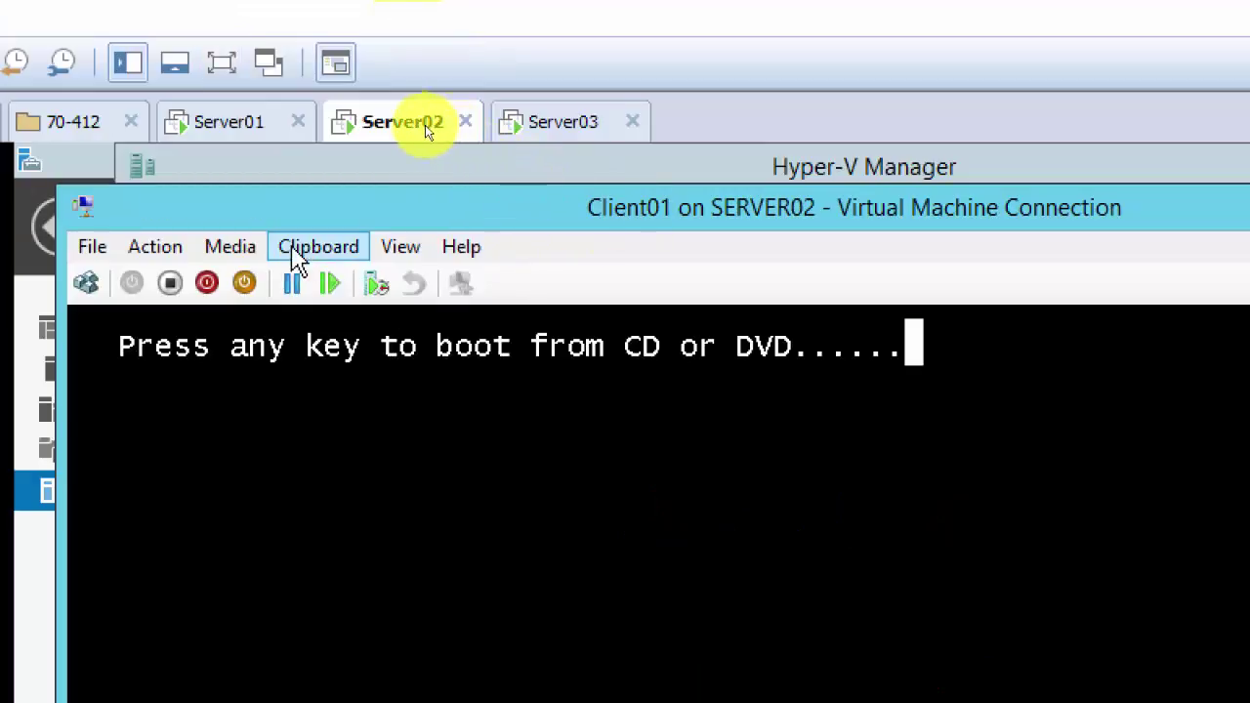
Step: Send Ctrl+Alt+Delete to reboot Client01 from the DVD prompt, then minimize its console
left_click(231, 250)
mouse_move(156, 258)
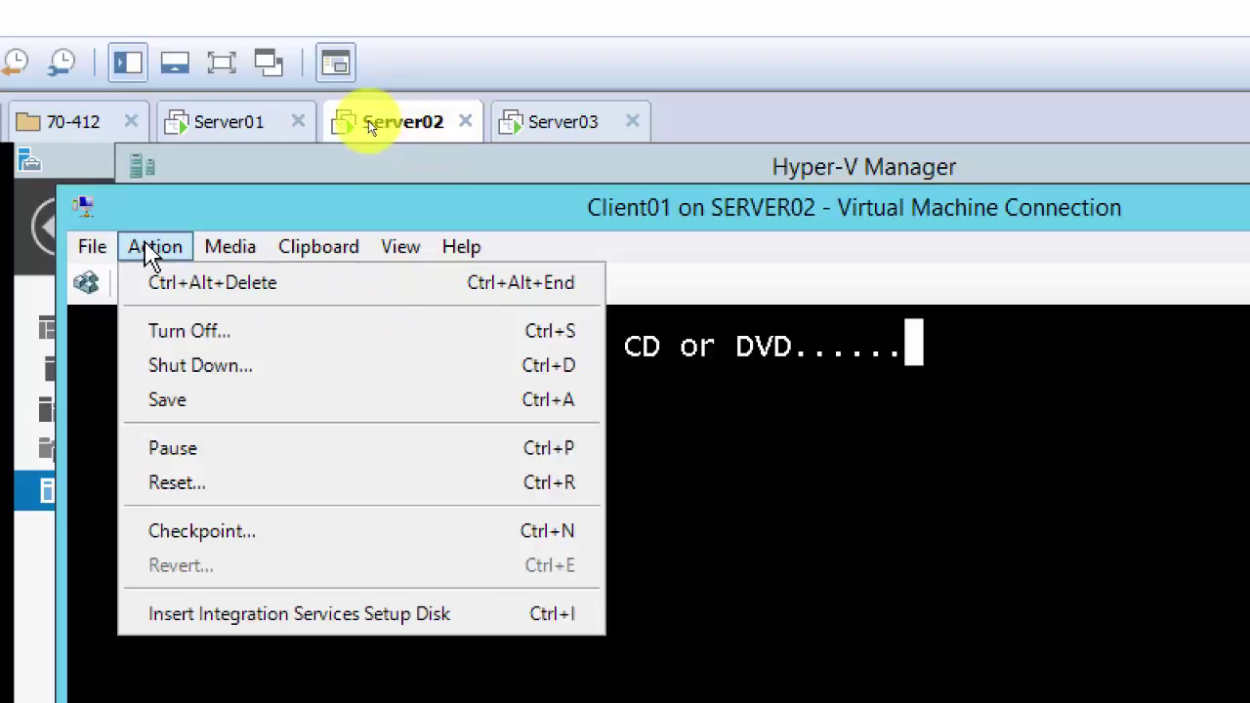
left_click(369, 120)
left_click(739, 315)
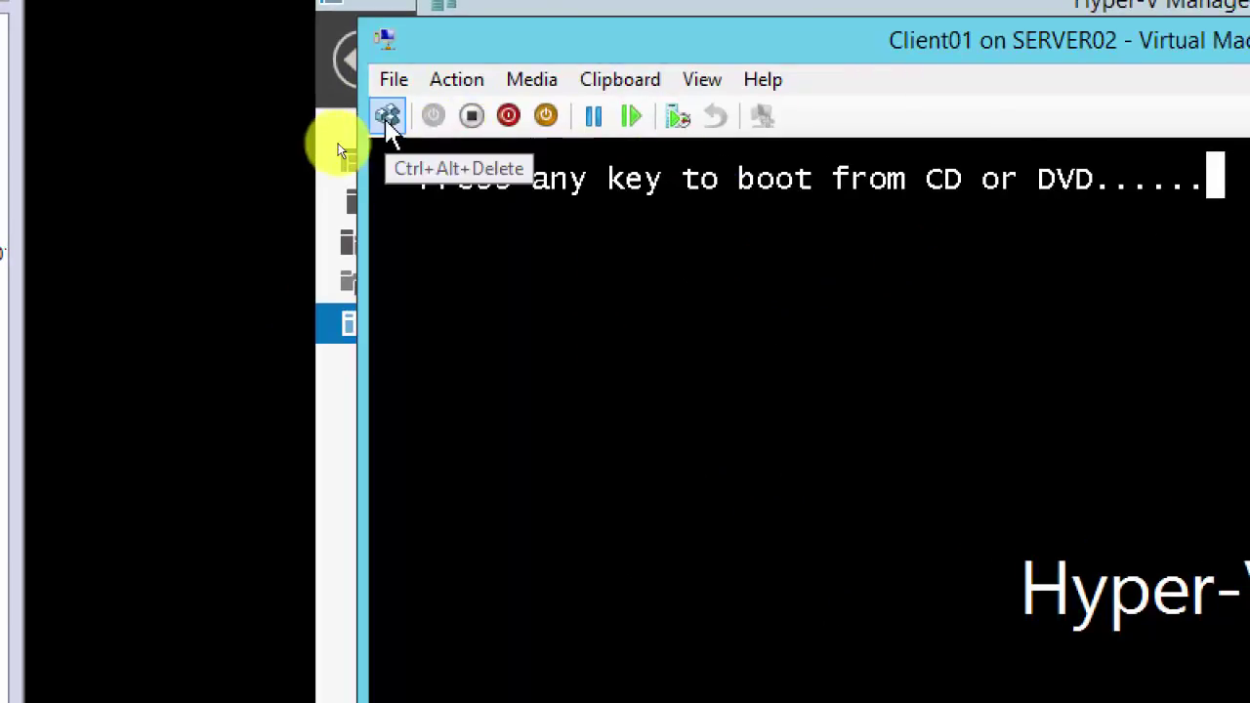
left_click(388, 117)
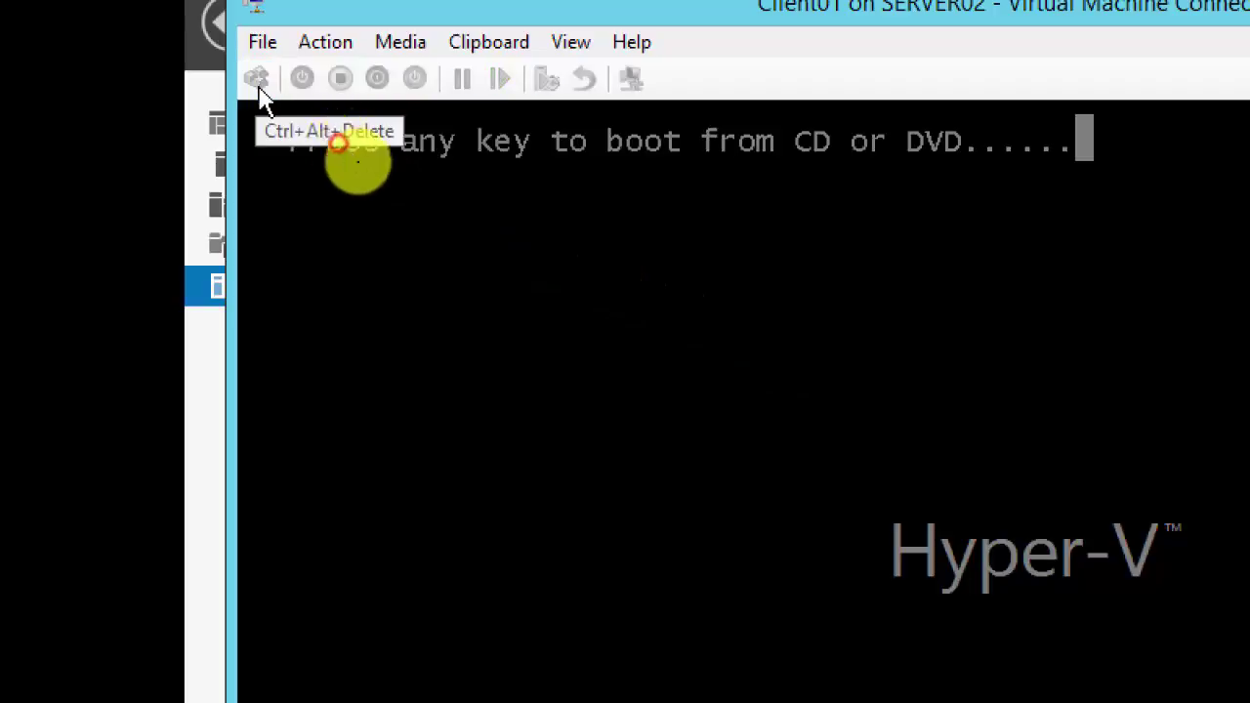
left_click(256, 78)
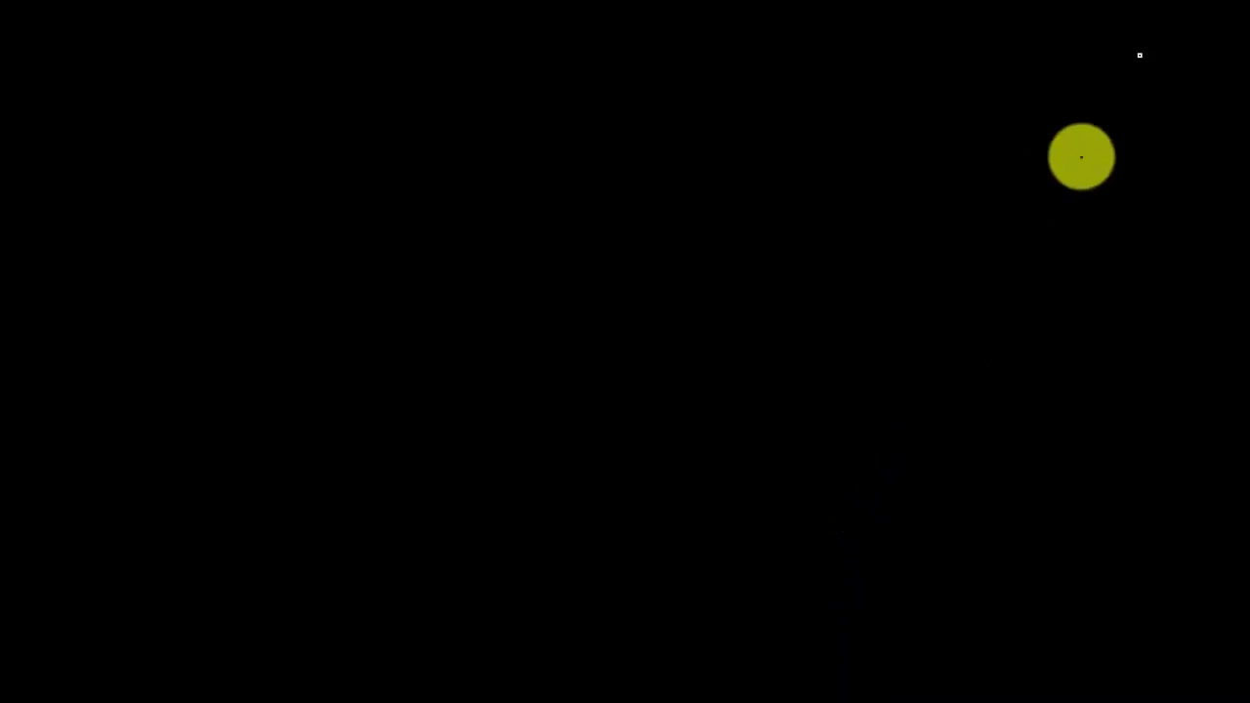
left_click(904, 153)
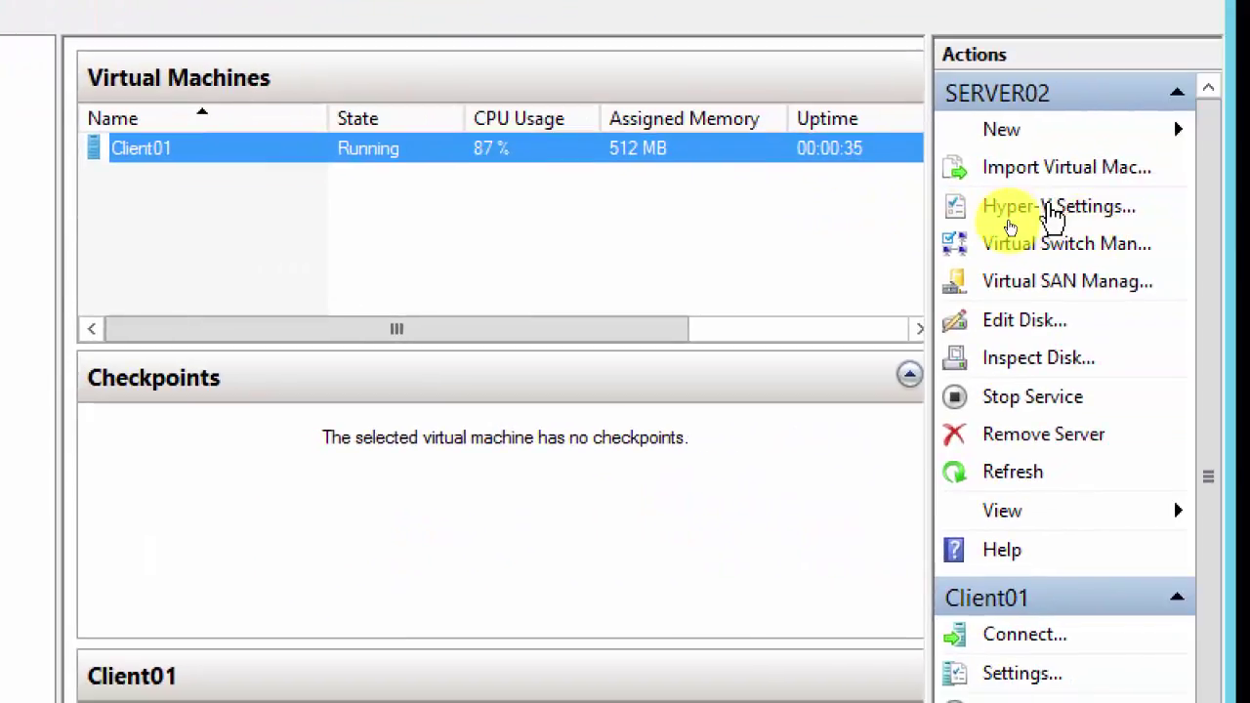
Step: Allow SERVER02 incoming live migrations from 192.168.200.2, then switch to Server03
left_click(1053, 210)
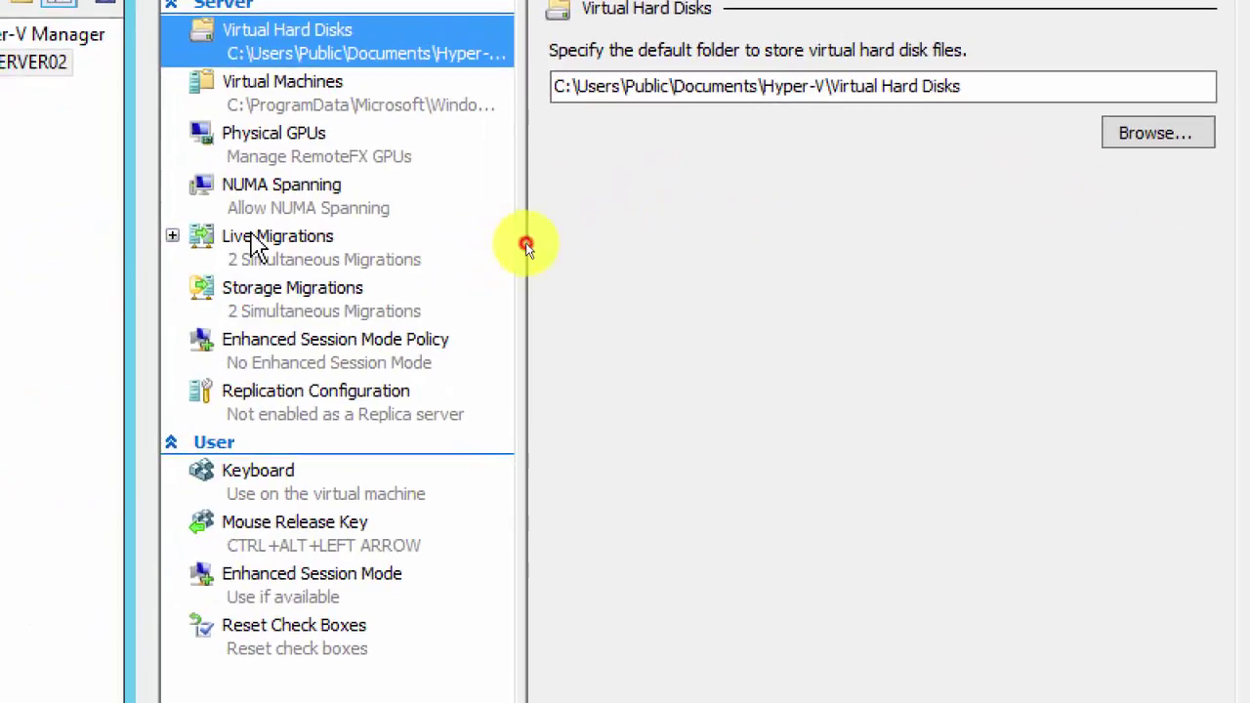
left_click(256, 244)
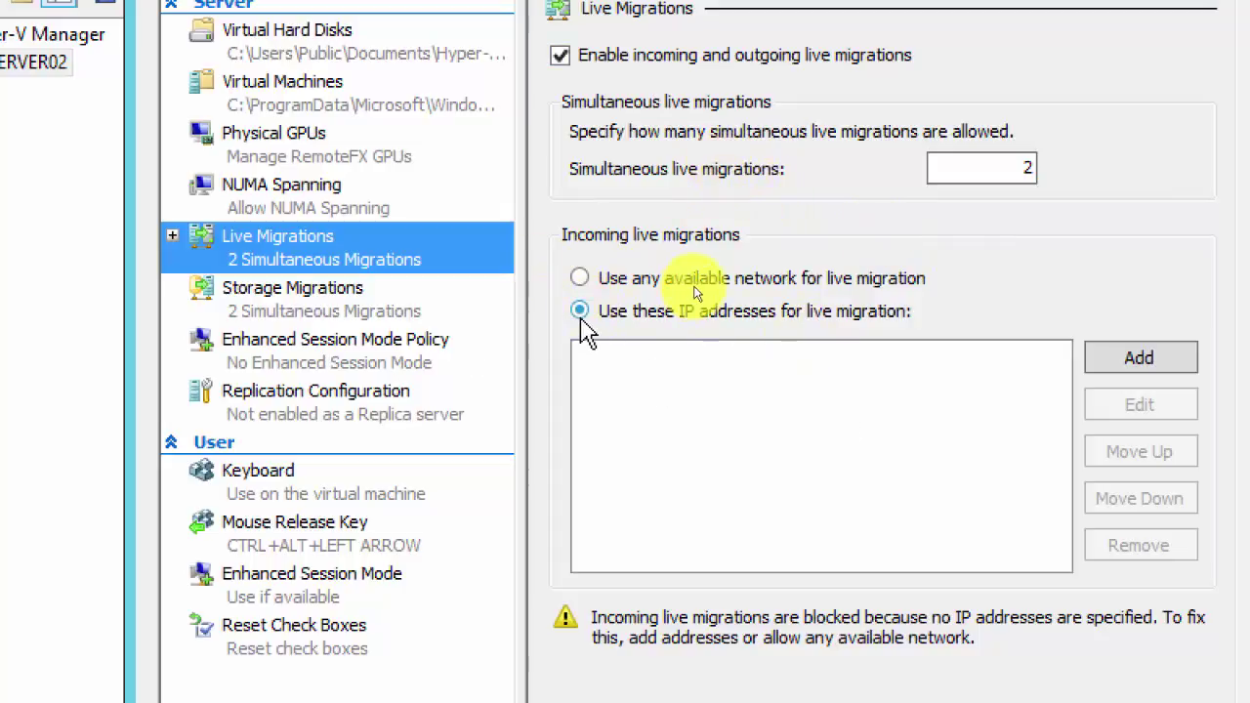
left_click(1148, 360)
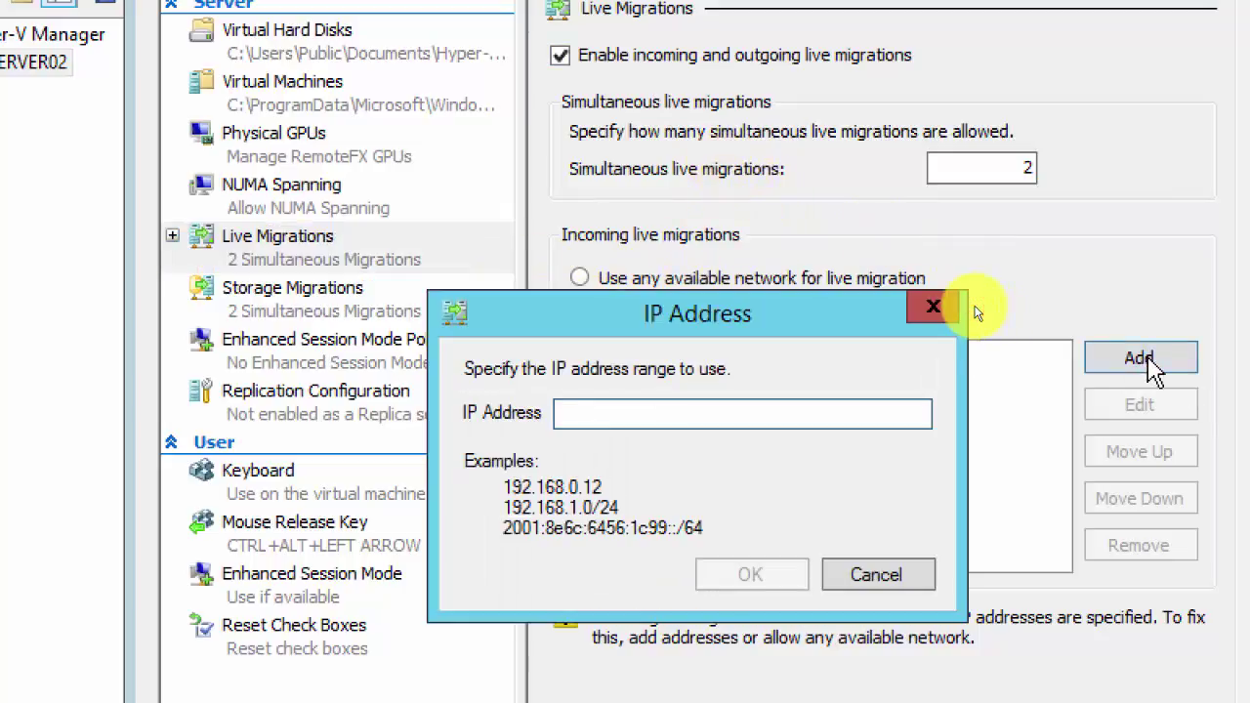
type("192.168.200.2")
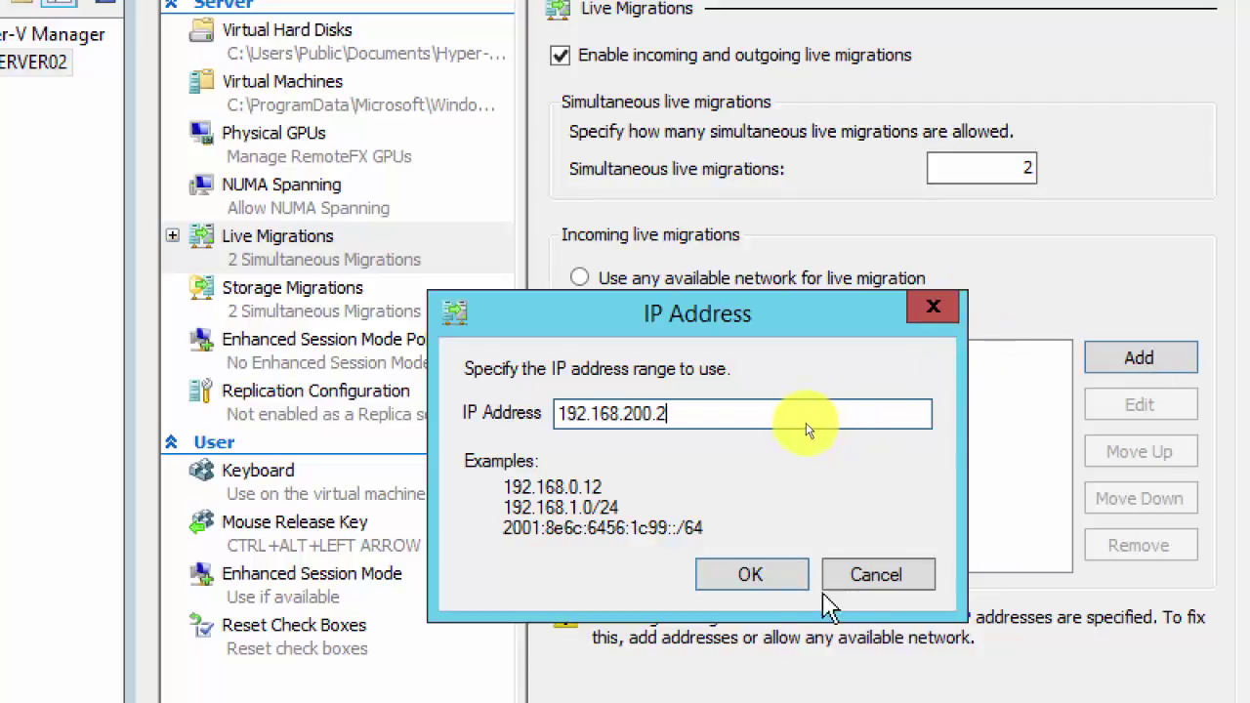
left_click(745, 575)
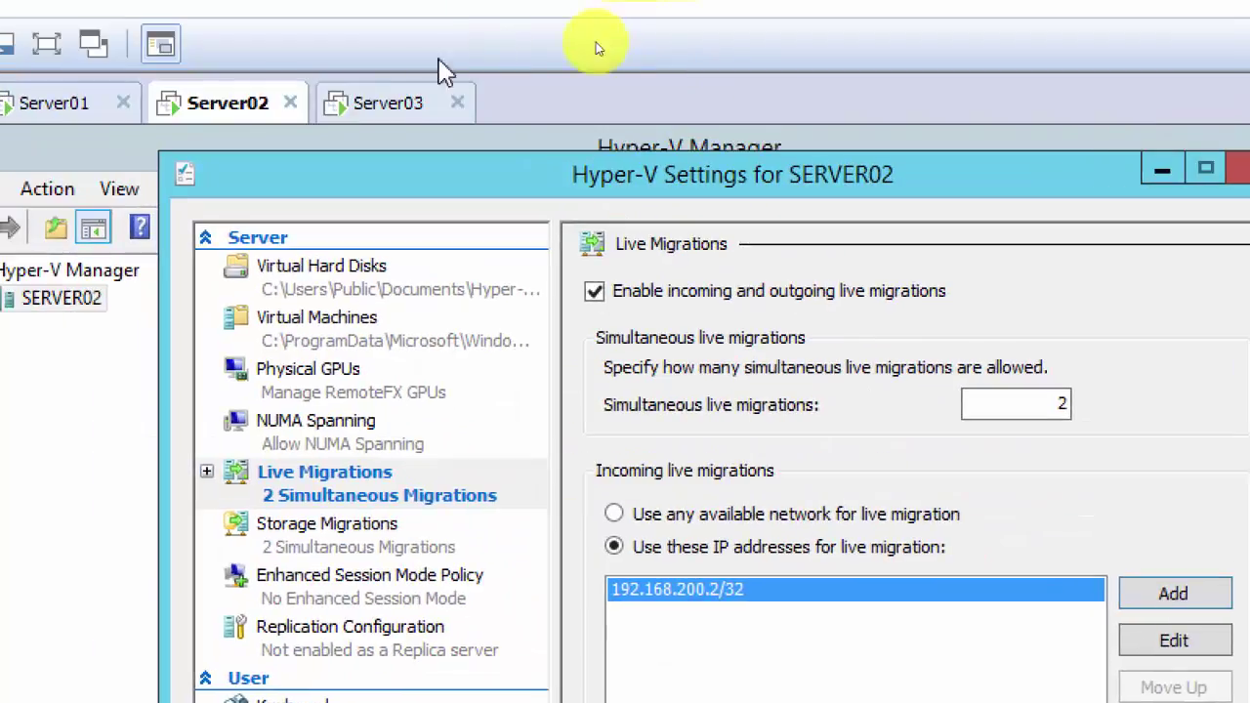
left_click(389, 103)
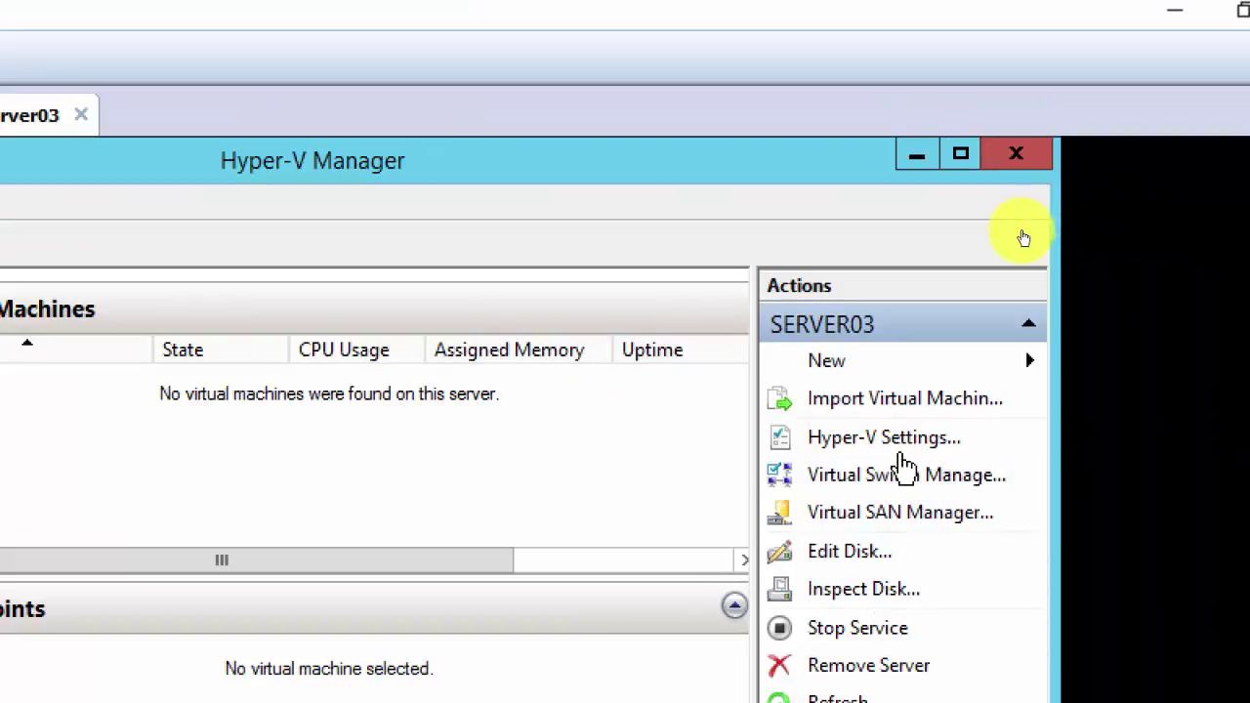
Step: Change SERVER03's allowed live migration address from 192.168.200.2/32 to 192.168.200.3/32 and save
left_click(887, 439)
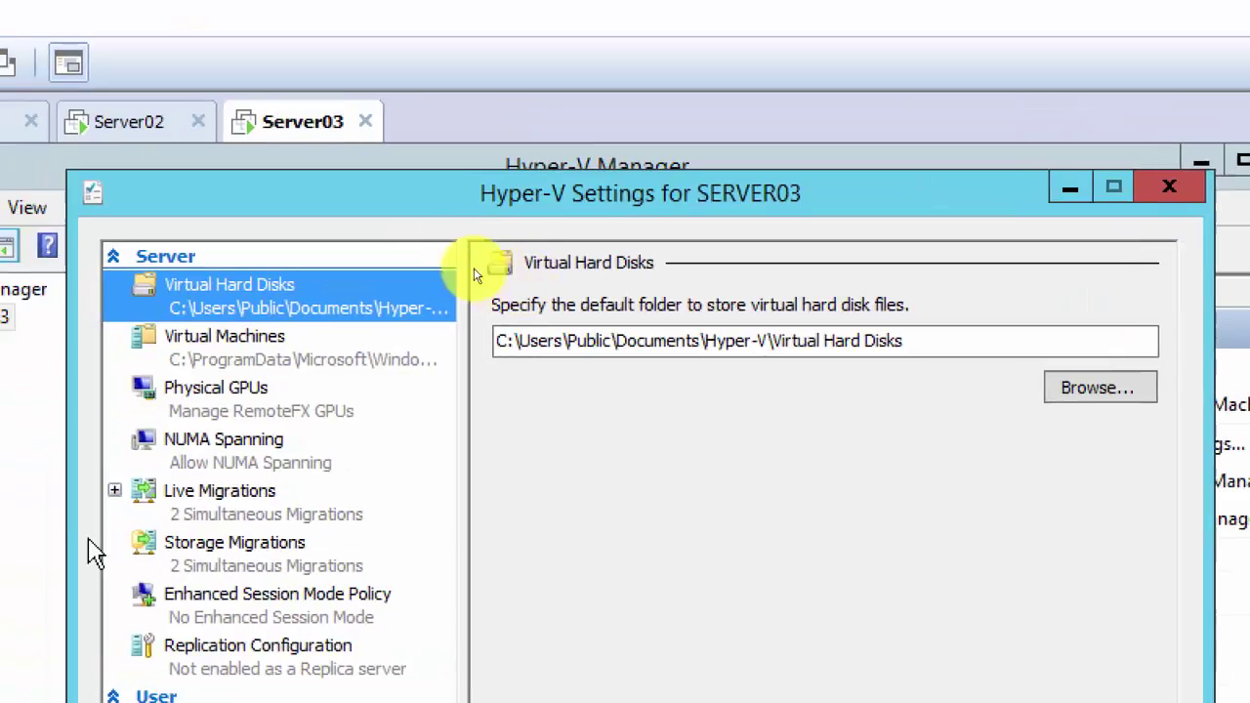
left_click(210, 498)
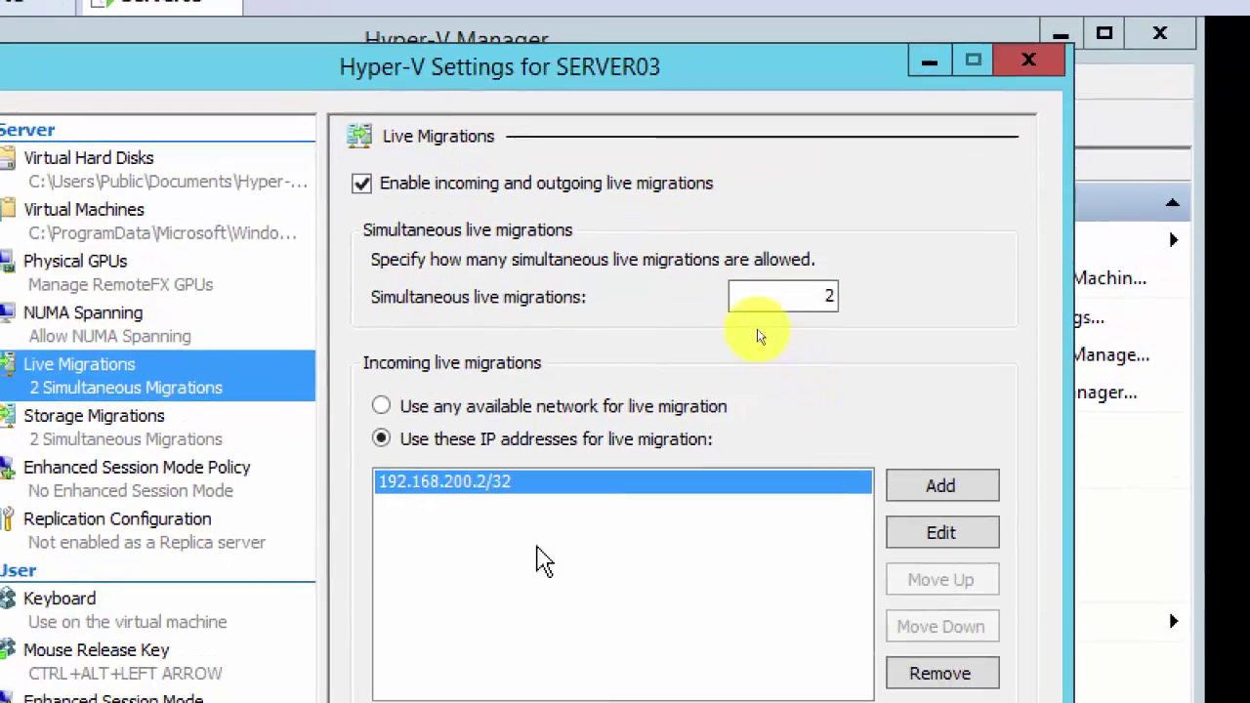
left_click(962, 536)
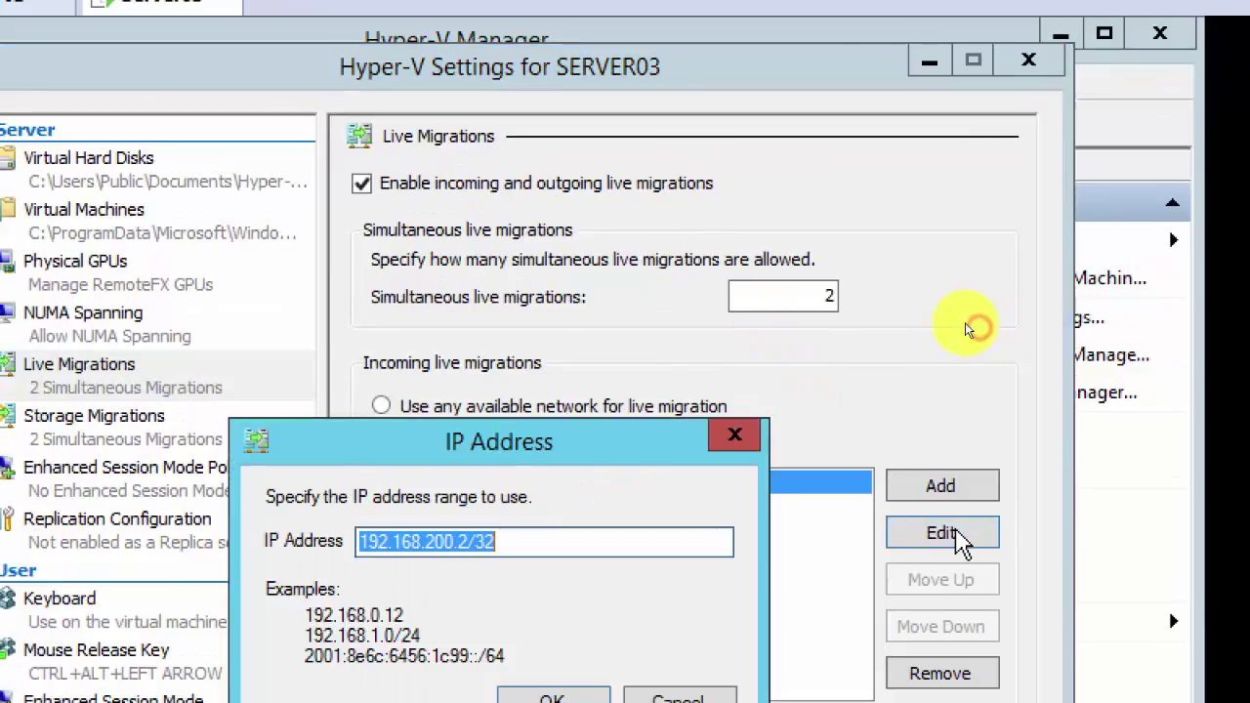
left_click(466, 544)
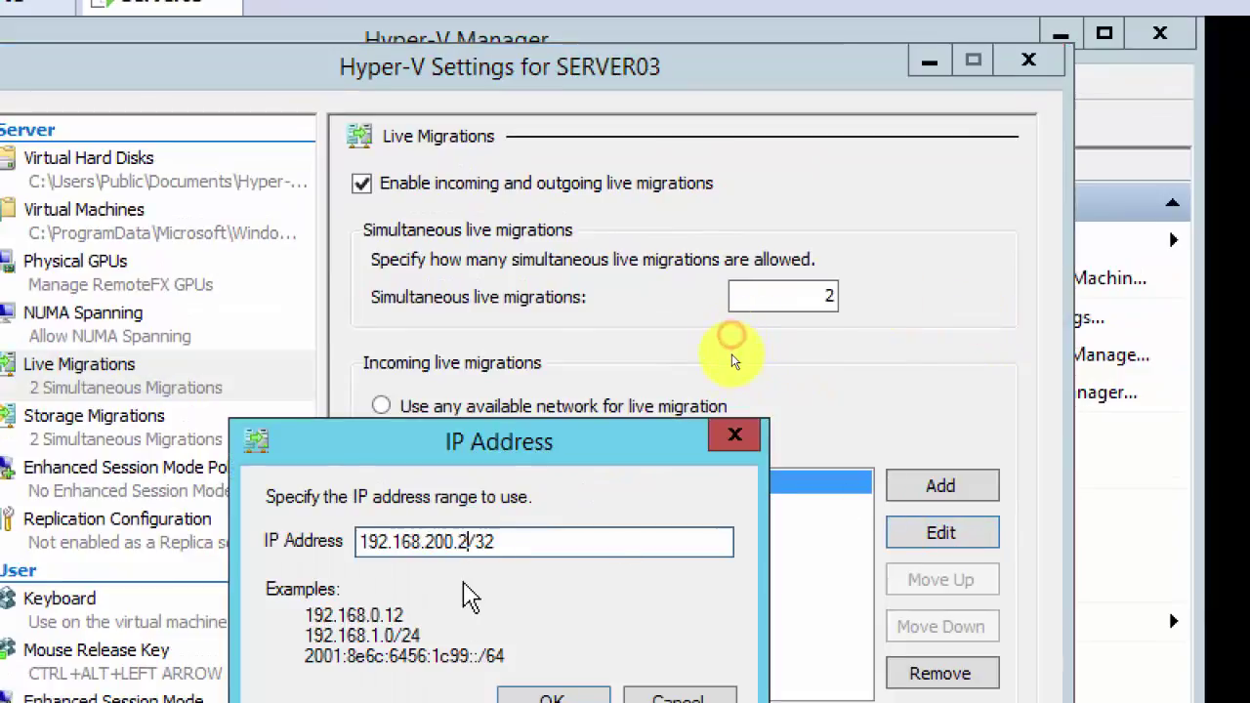
key("BackSpace")
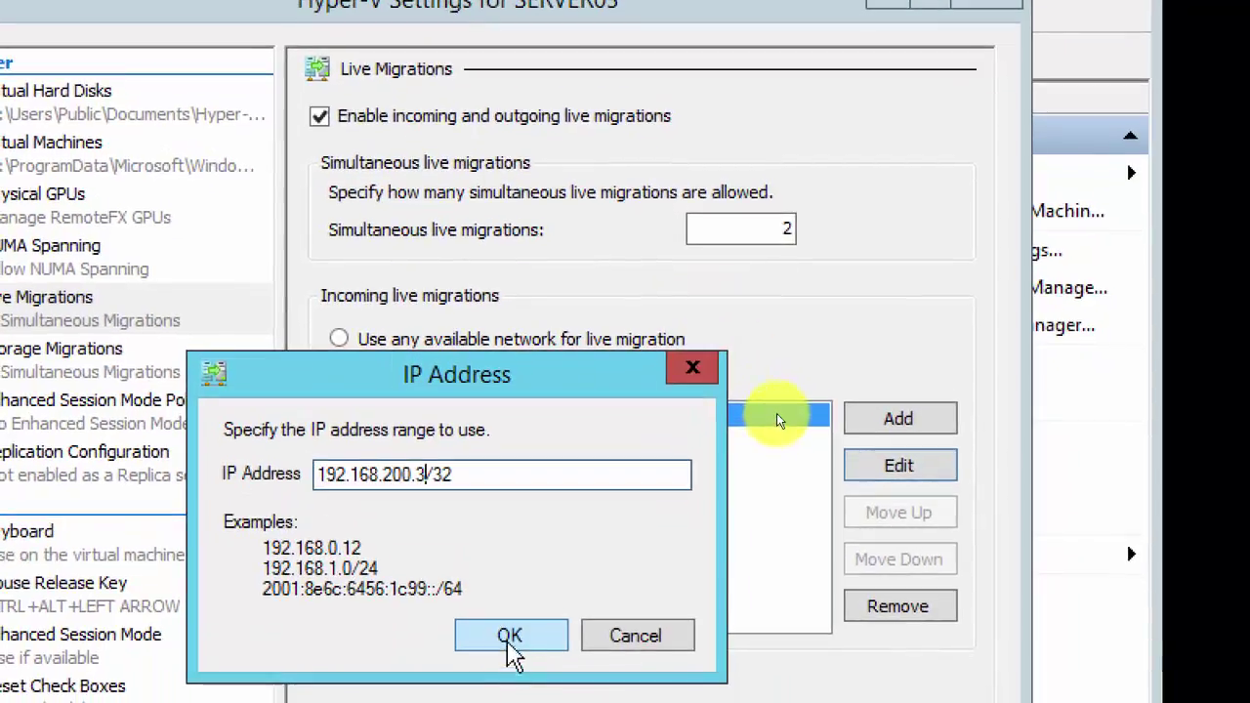
left_click(556, 699)
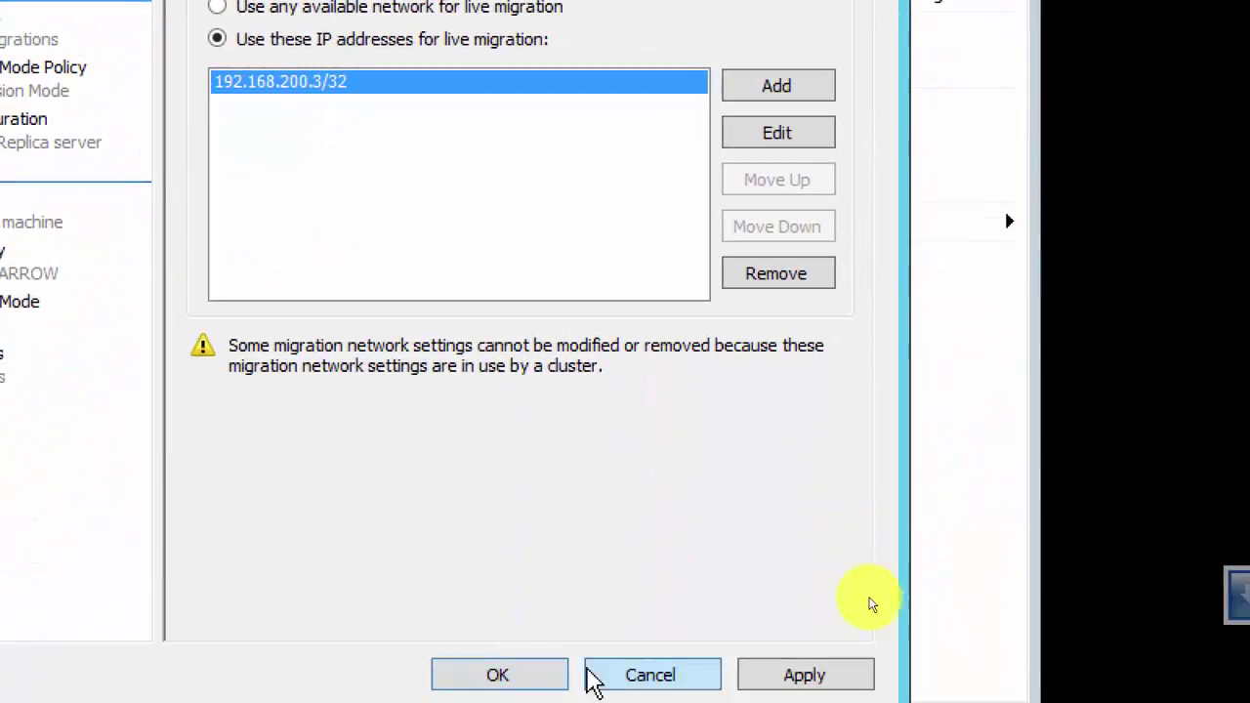
left_click(525, 678)
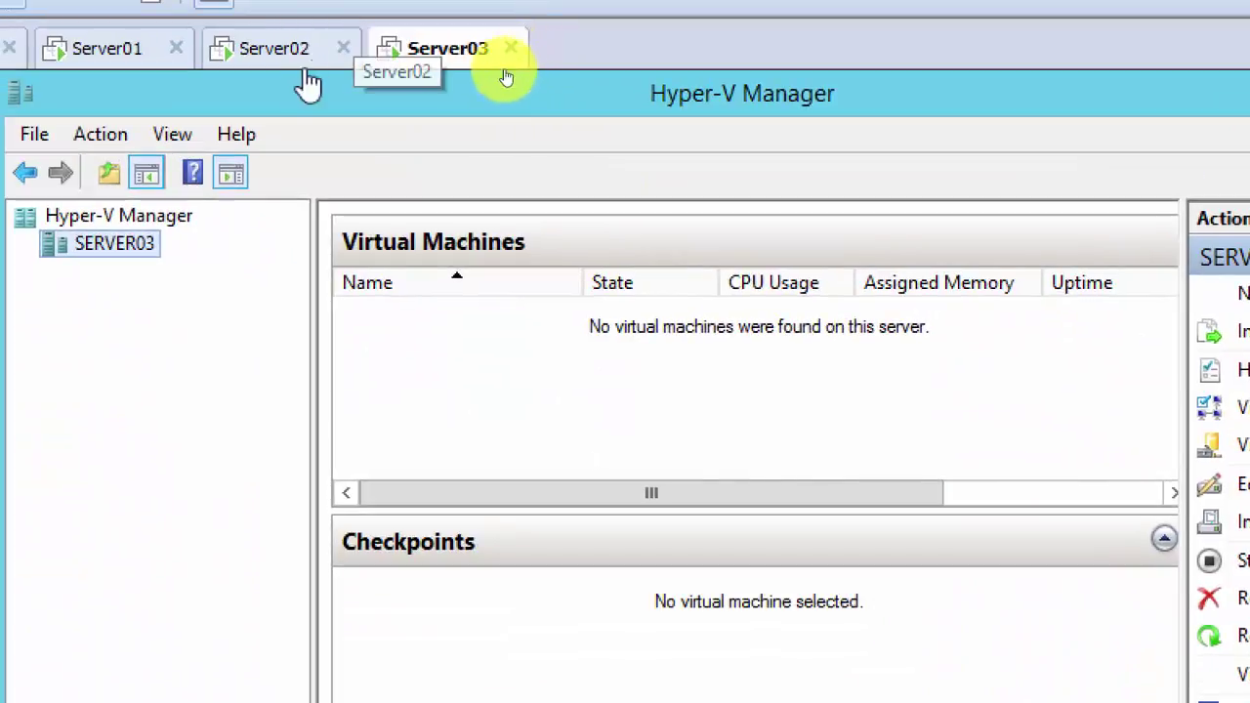
Step: Verify Server02's live migration Advanced Features use Kerberos, then close Hyper-V Settings
left_click(256, 54)
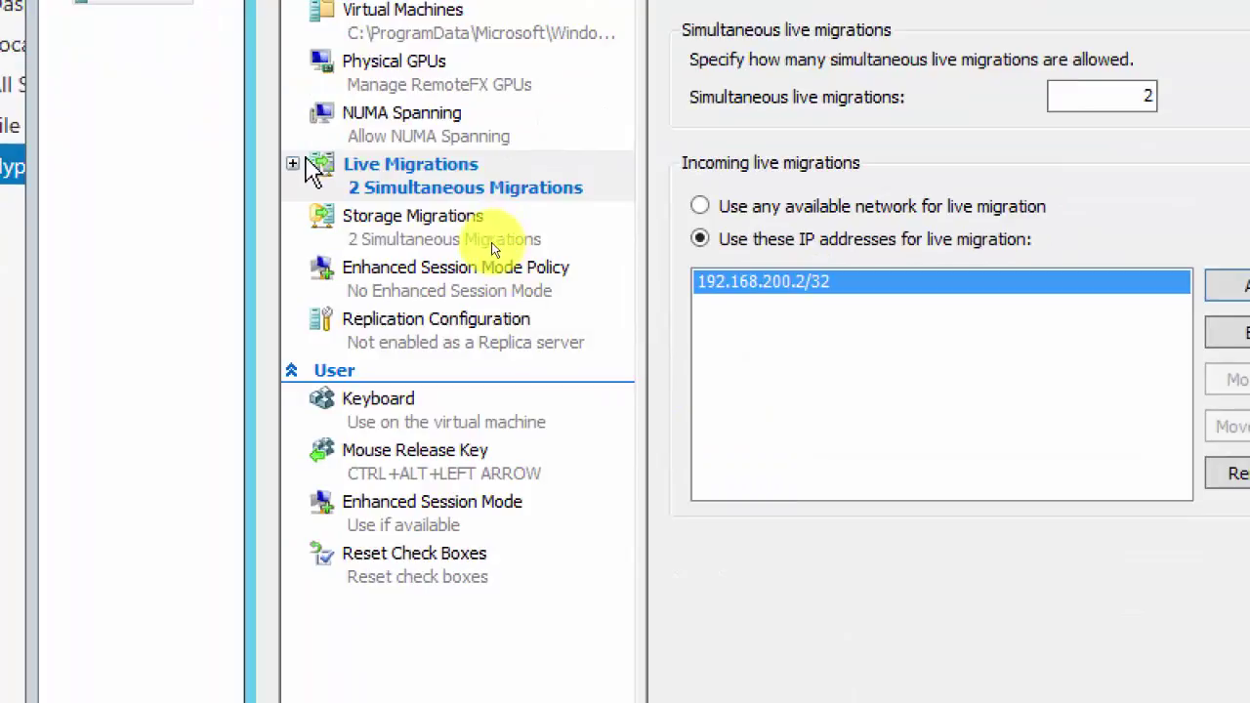
left_click(292, 164)
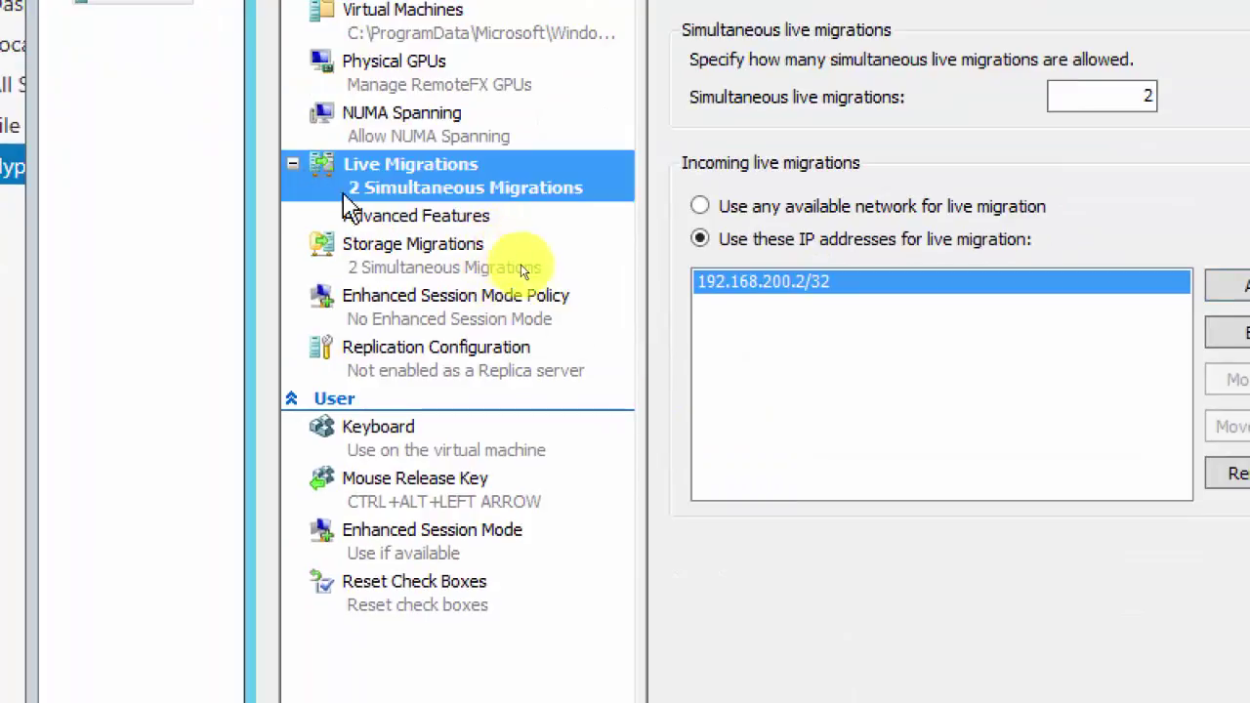
left_click(386, 217)
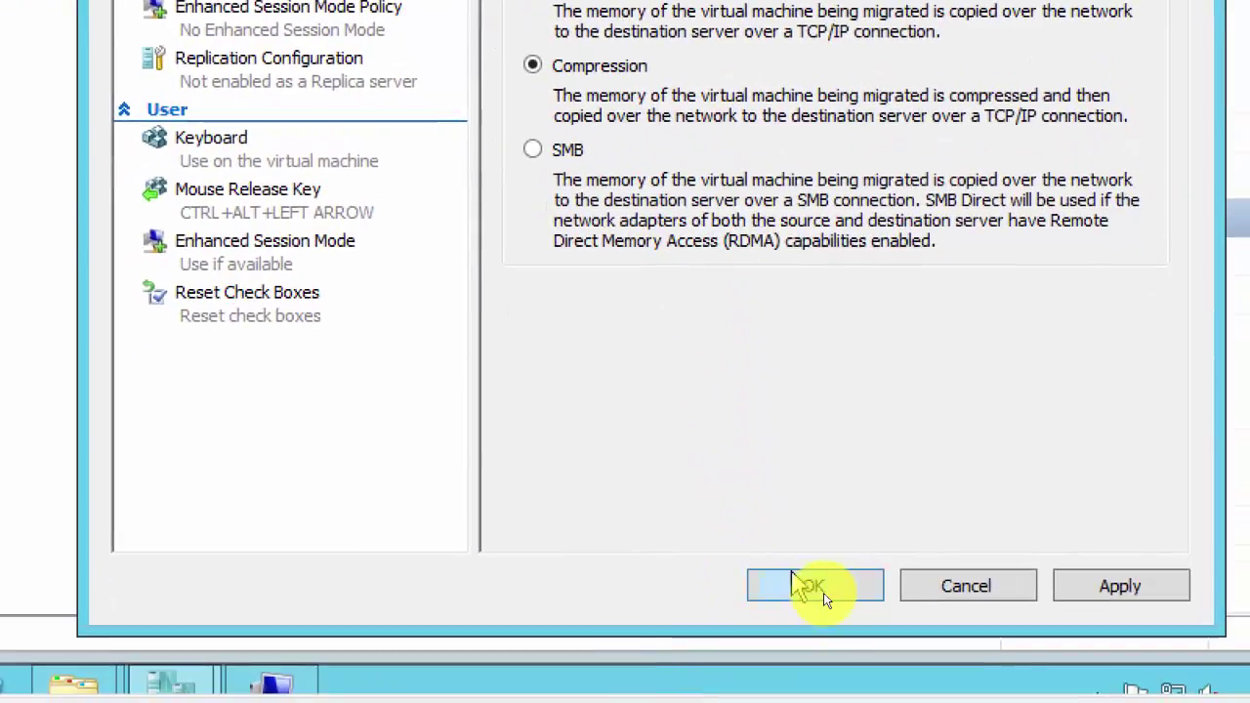
left_click(818, 586)
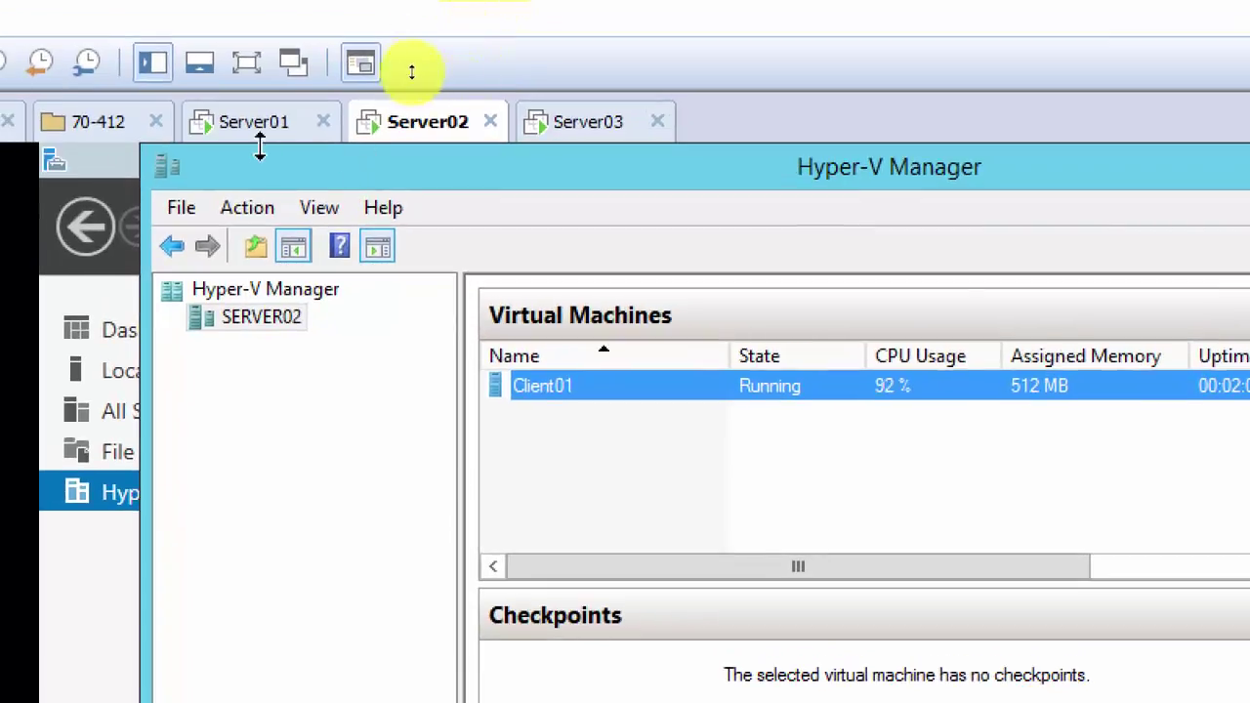
Step: On Server01, launch Active Directory Users and Computers from the Tools menu
left_click(224, 131)
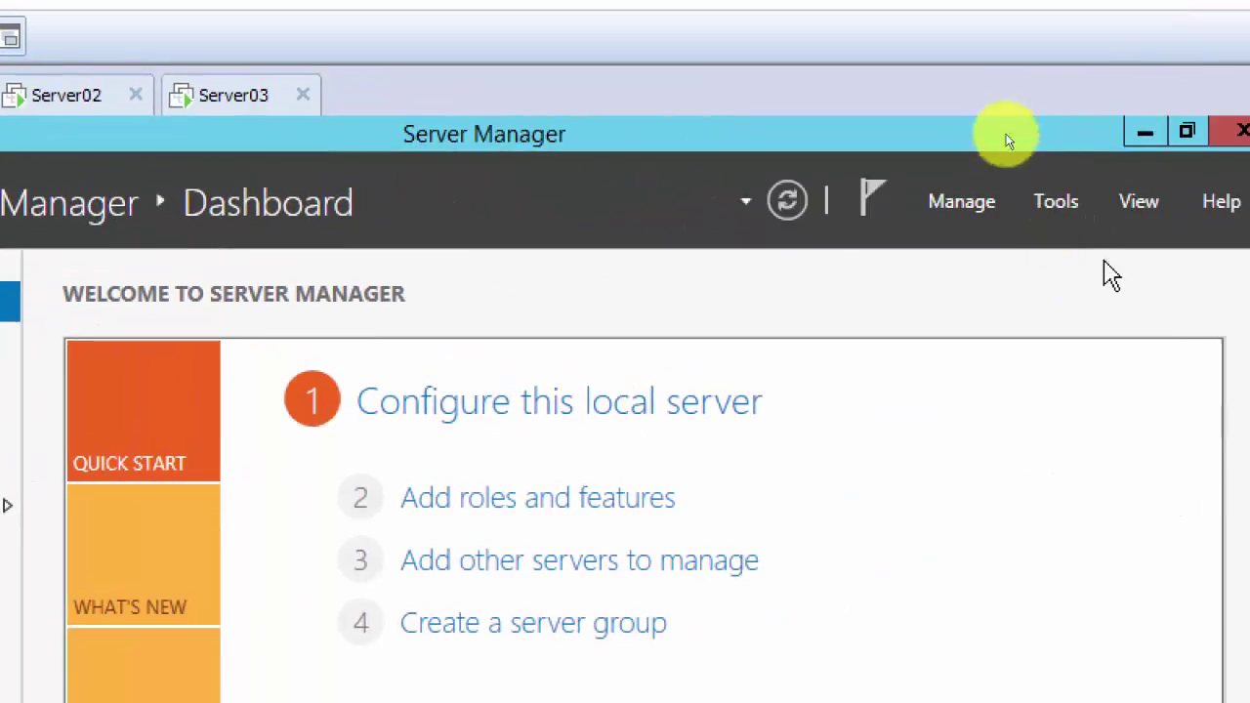
left_click(1056, 201)
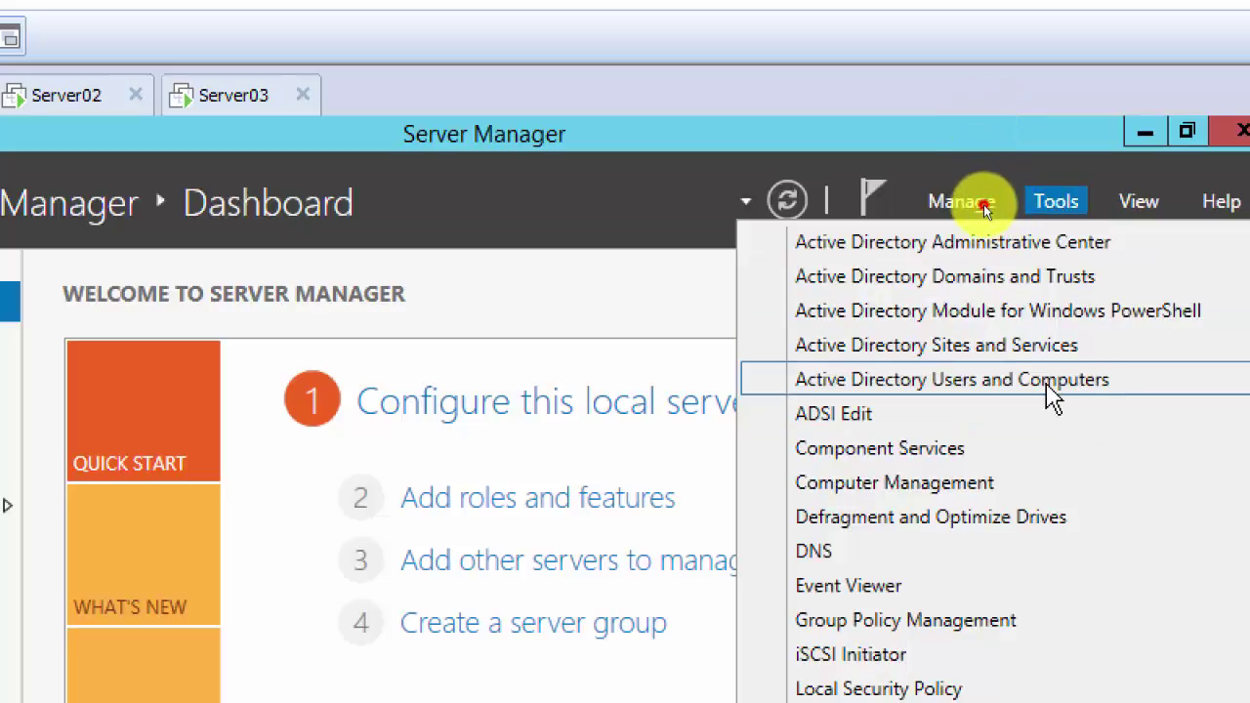
left_click(1059, 389)
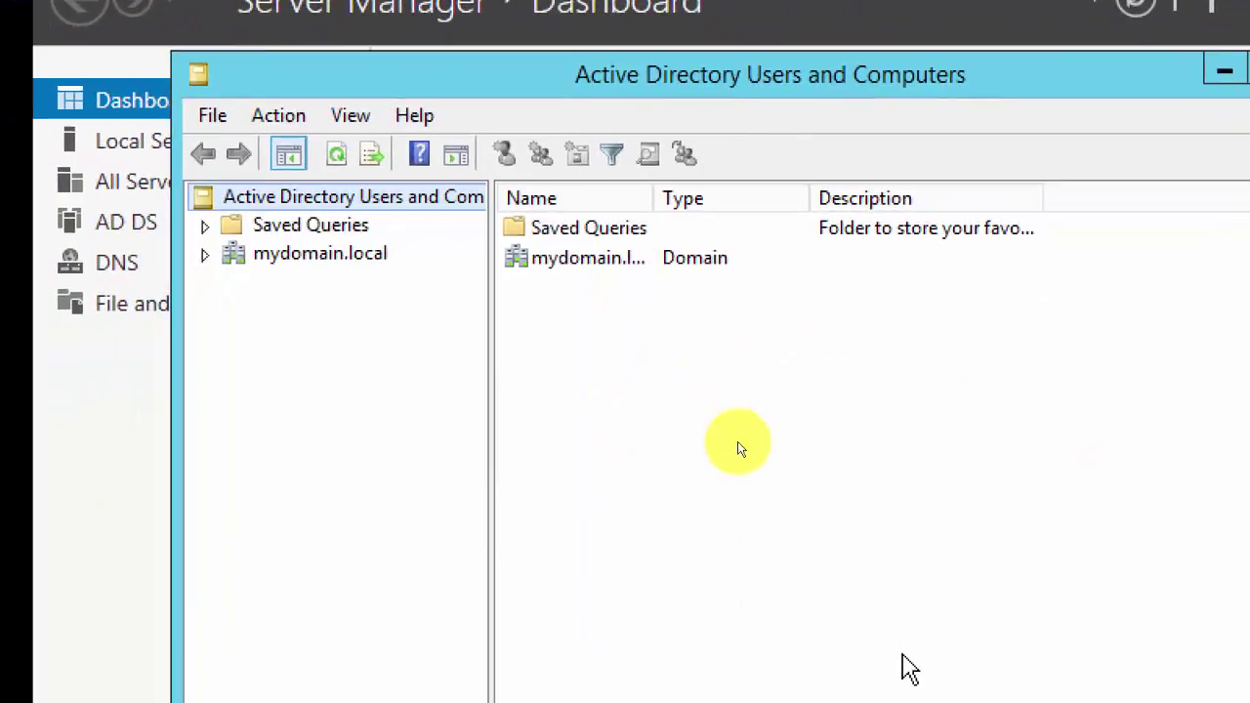
Step: Open SERVER02's Properties from mydomain.local's Computers container
left_click(312, 256)
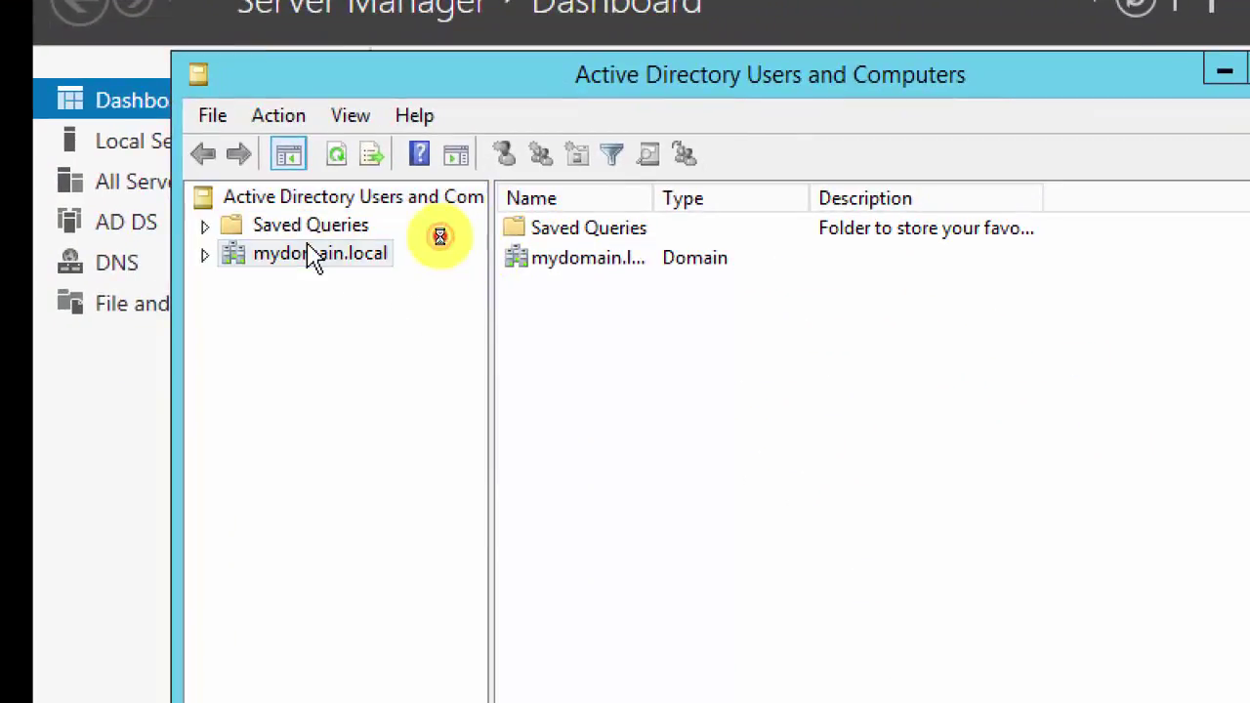
left_click(207, 258)
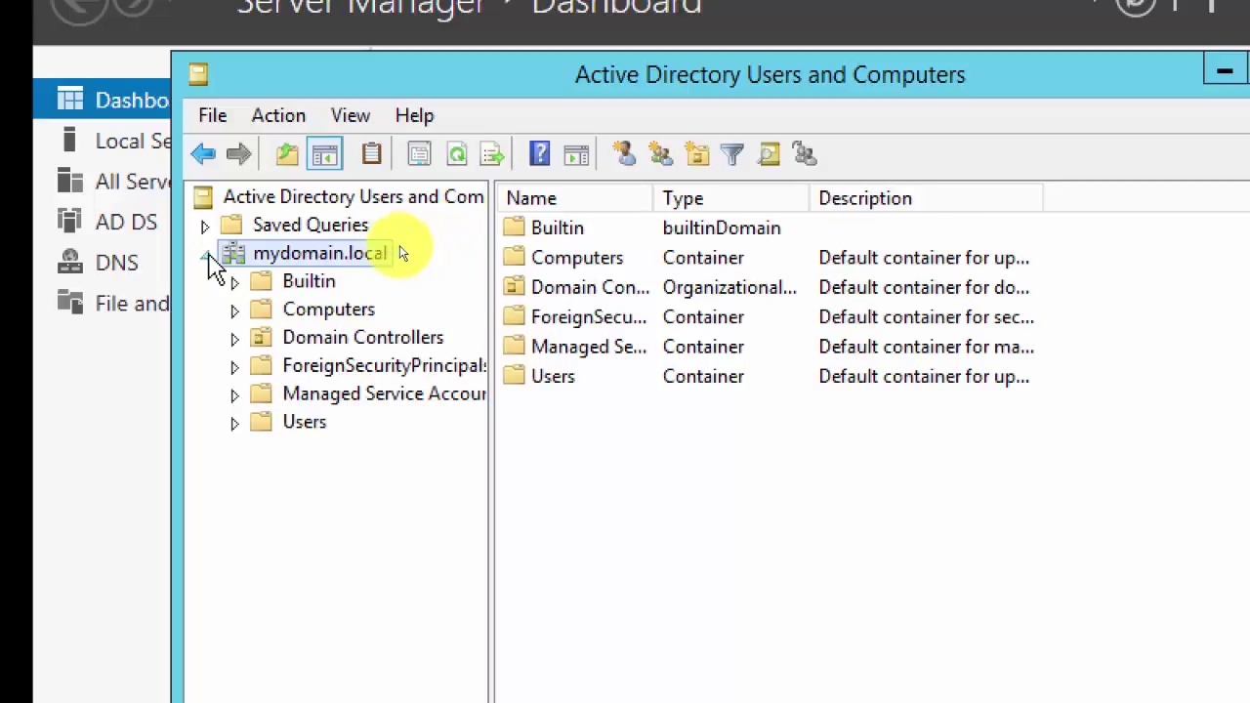
left_click(332, 310)
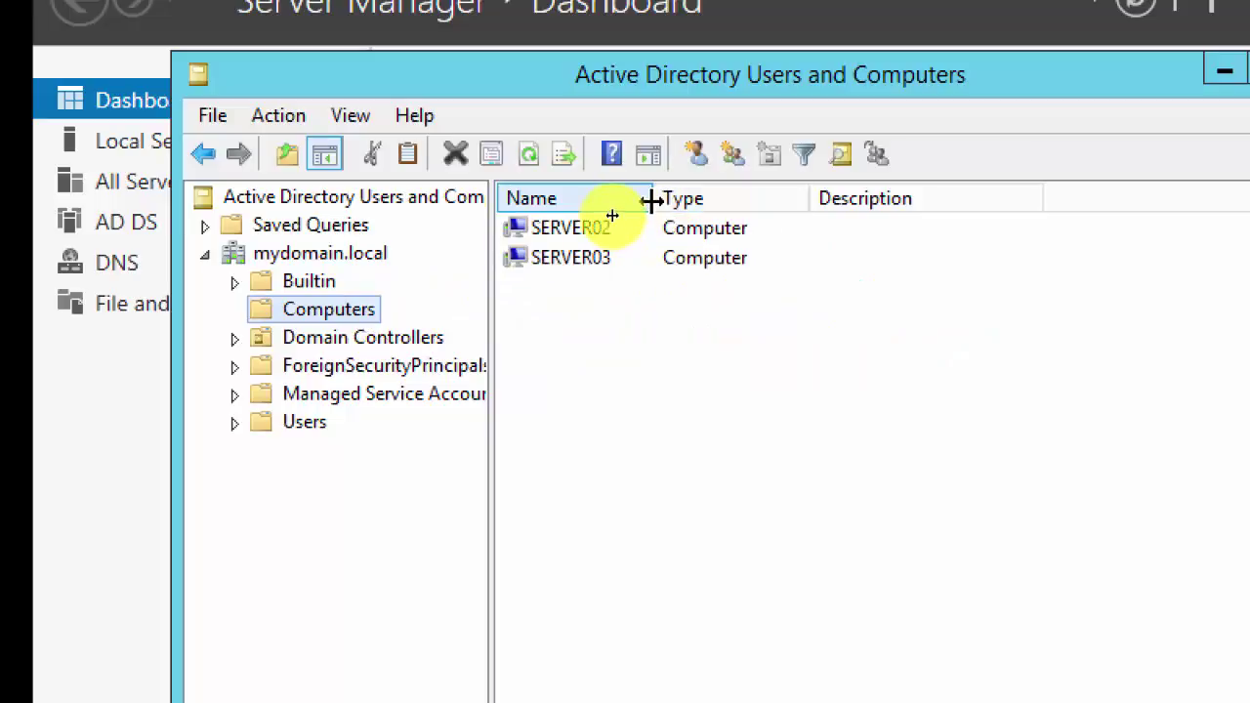
left_click(581, 232)
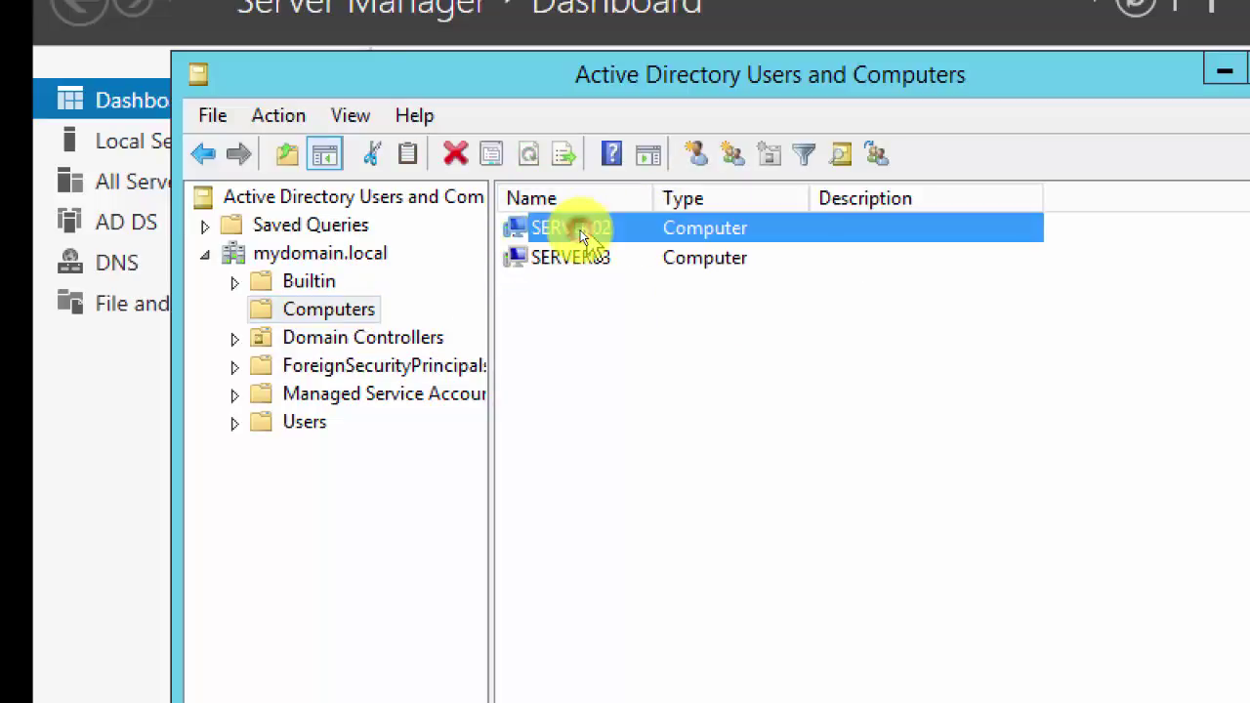
right_click(582, 231)
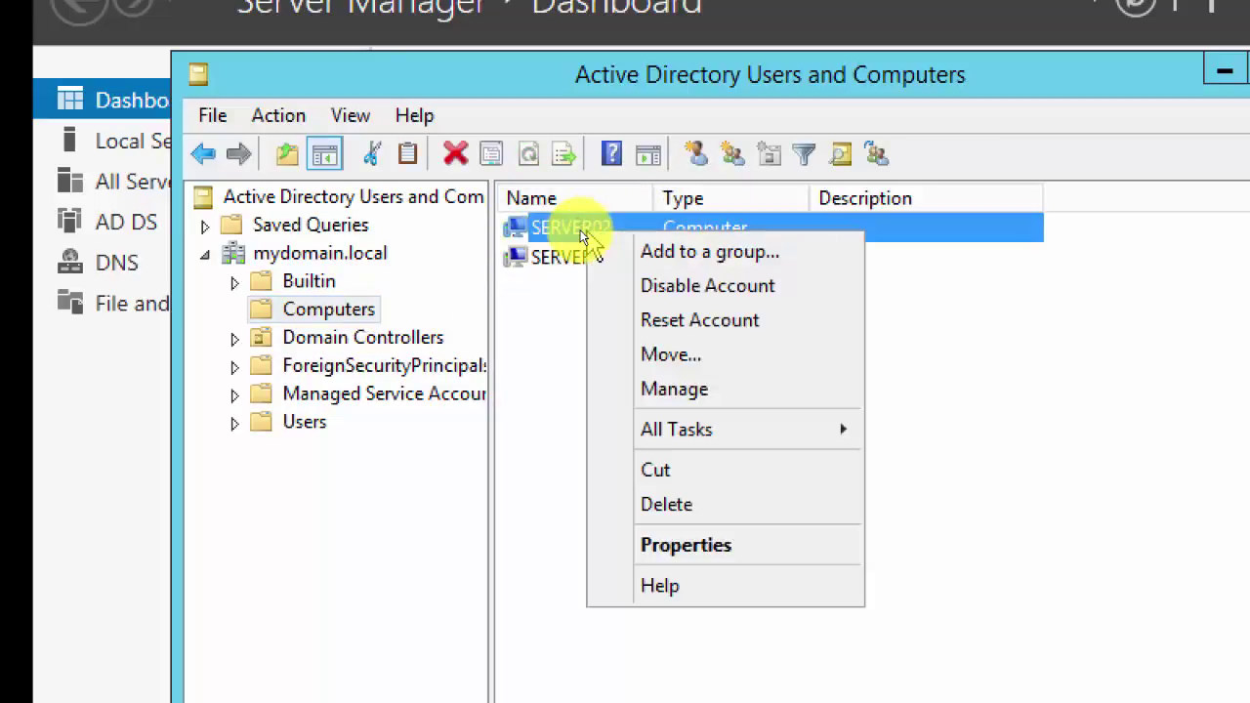
left_click(762, 559)
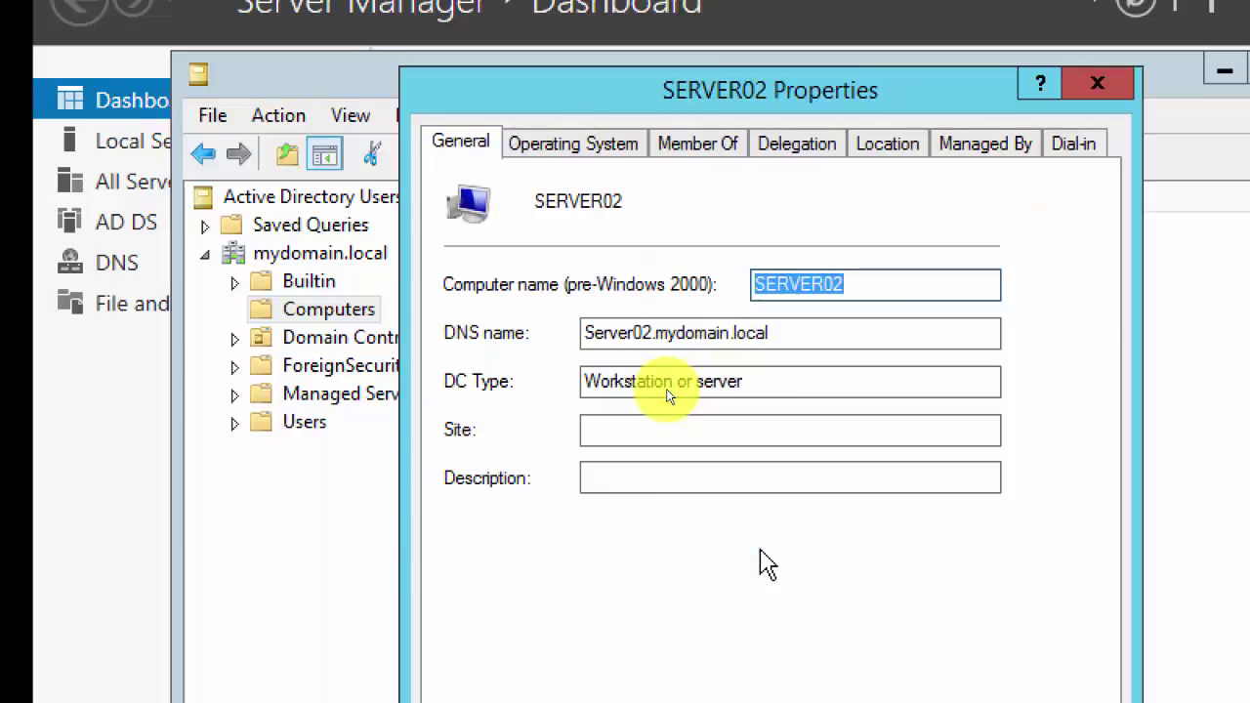
Step: Set SERVER02 to trust delegation to specified services only, using Kerberos only
left_click(796, 151)
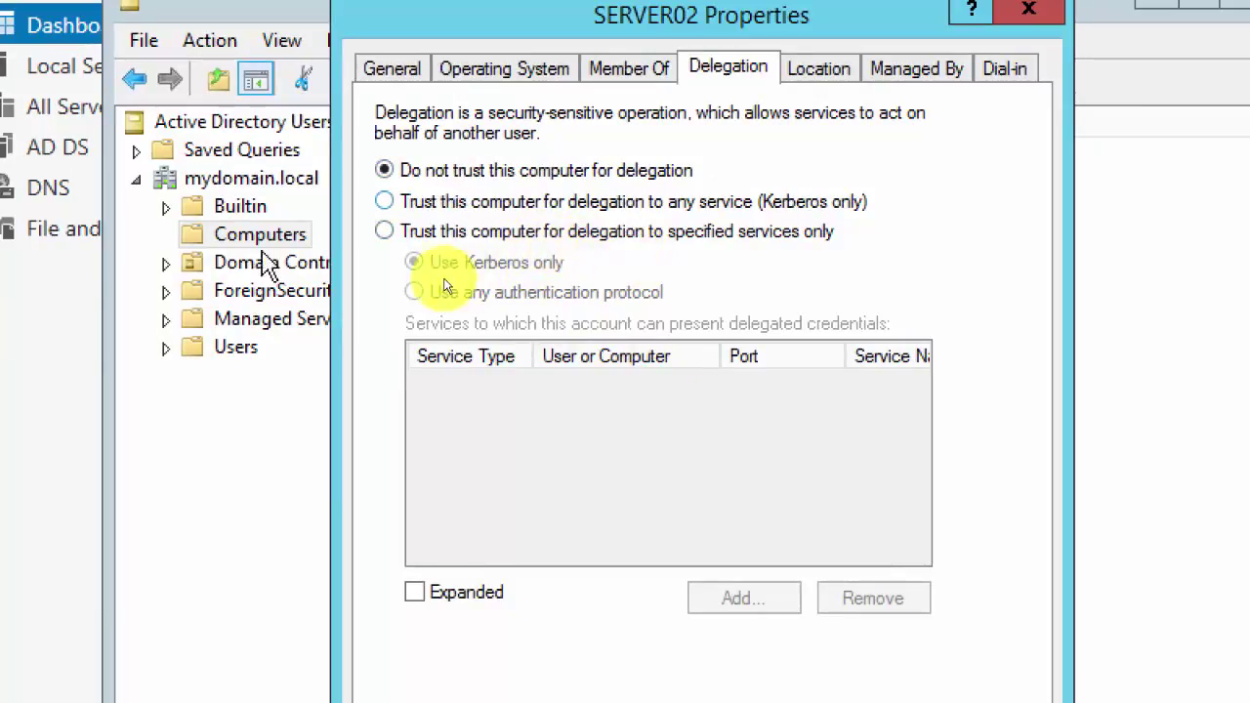
left_click(385, 233)
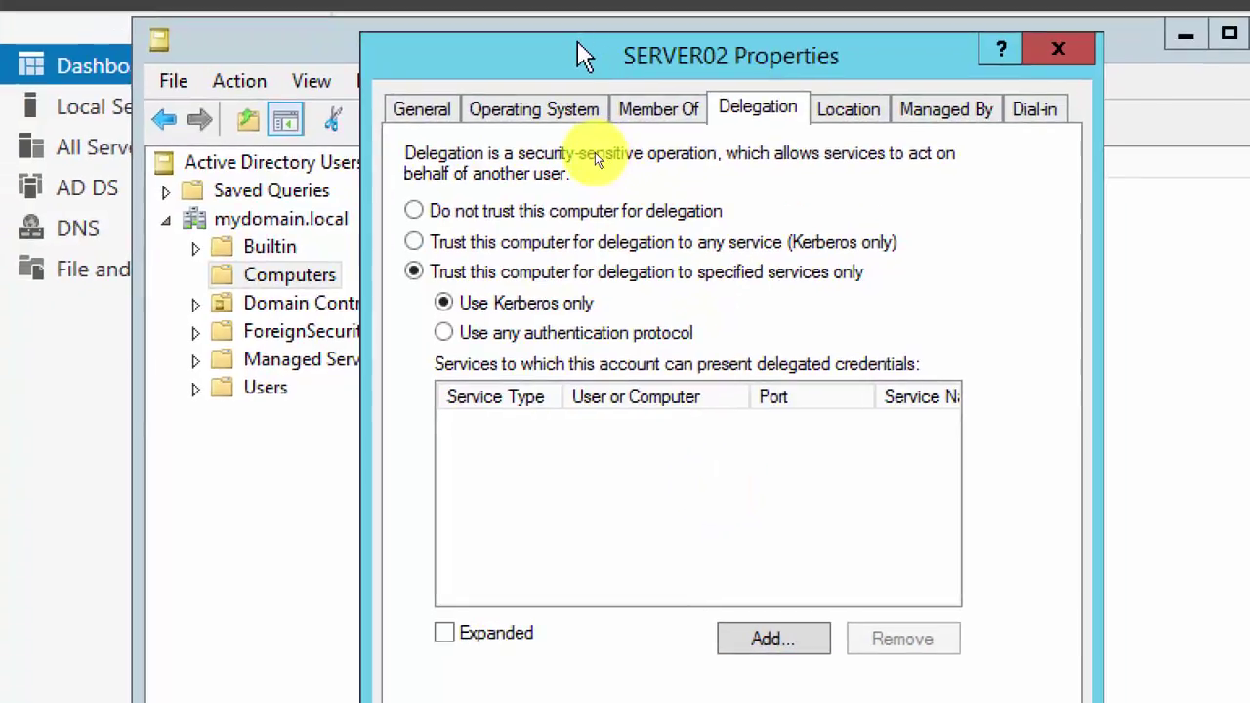
left_click_drag(741, 286, 528, 90)
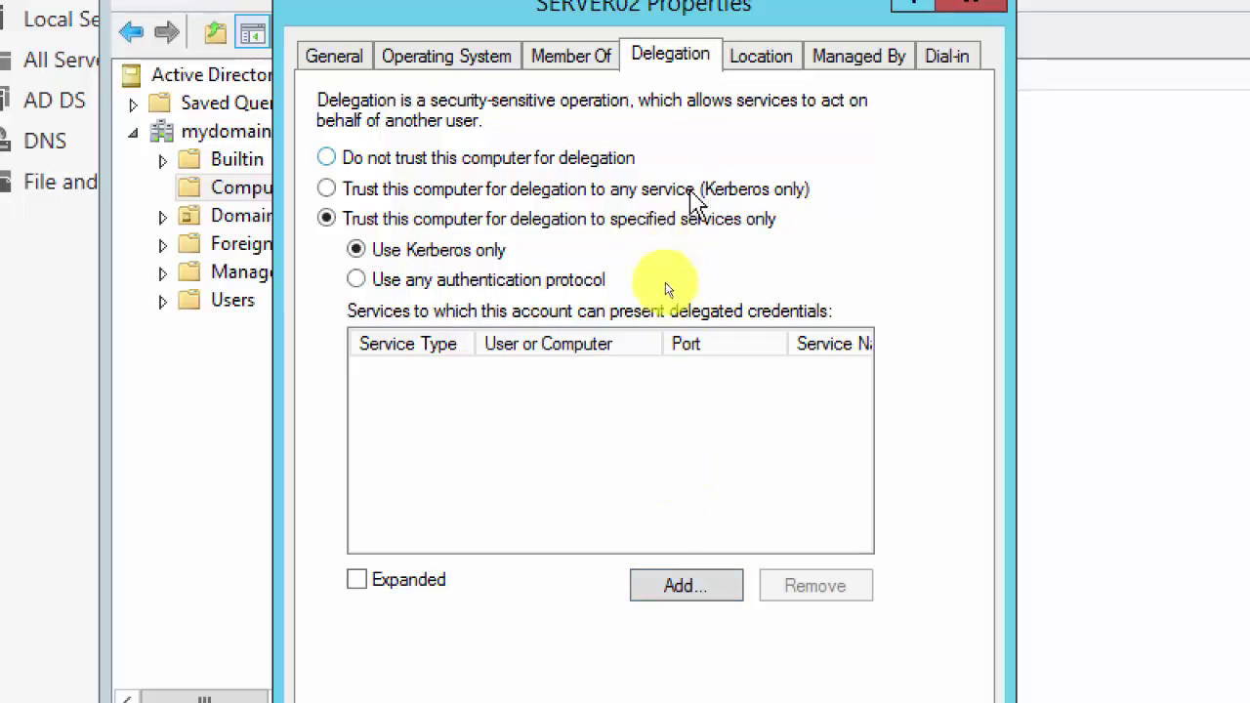
Step: List SERVER03's services in Add Services by entering and verifying the name server03
left_click(687, 592)
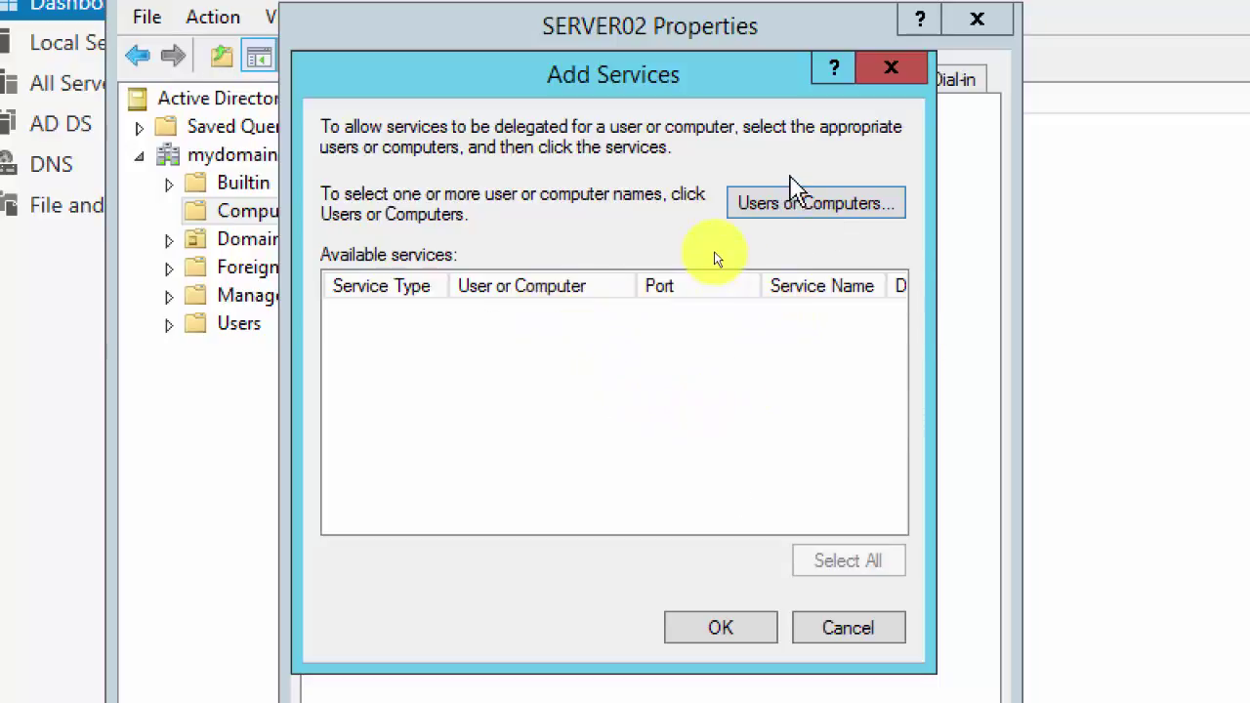
left_click(777, 207)
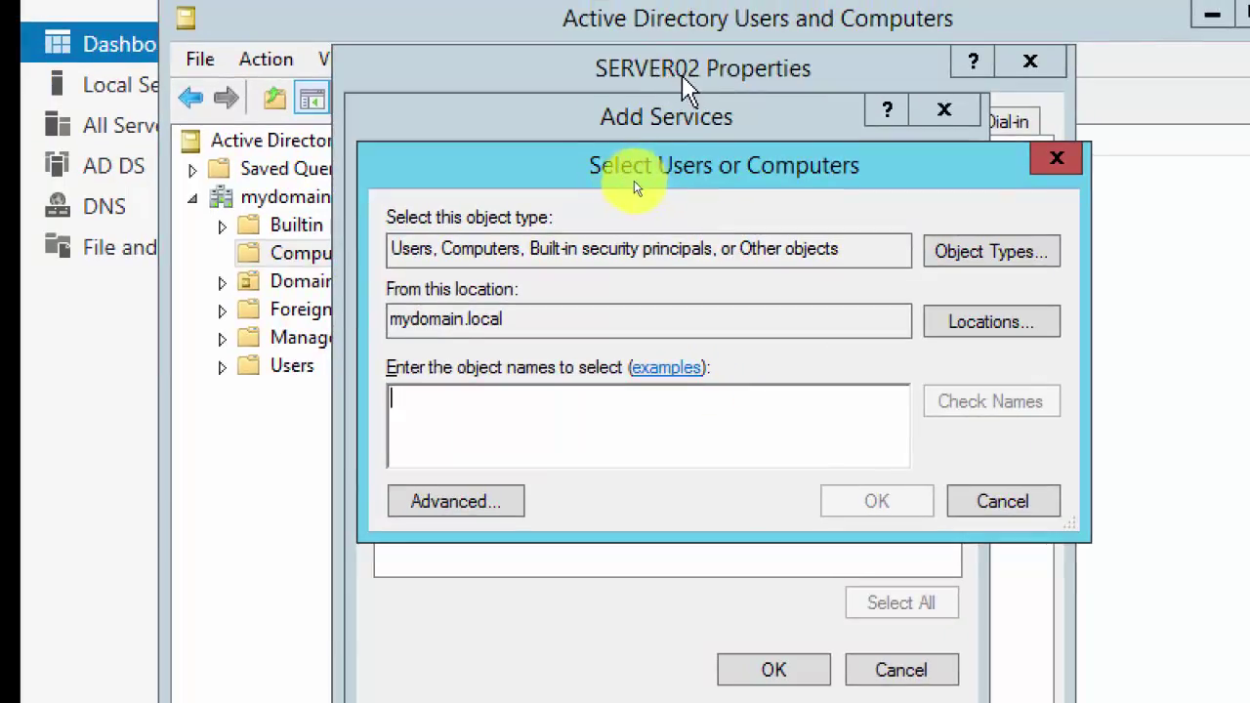
left_click(649, 402)
type("server03")
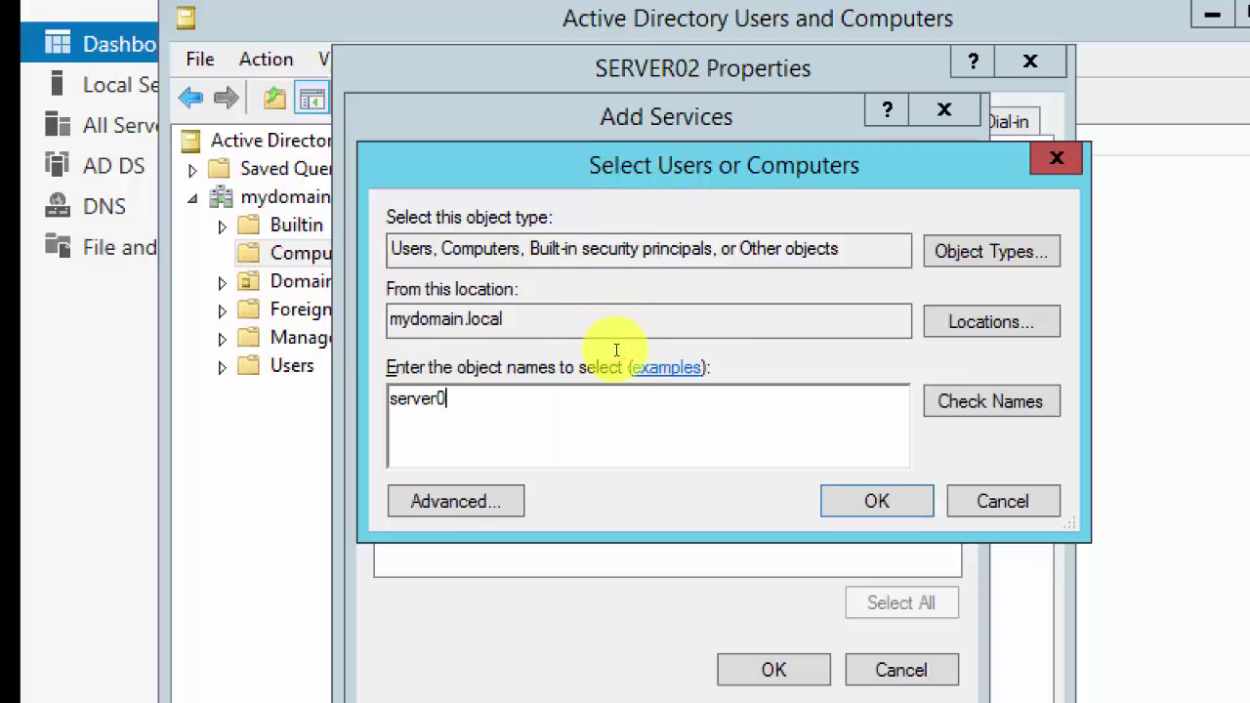
left_click(1010, 408)
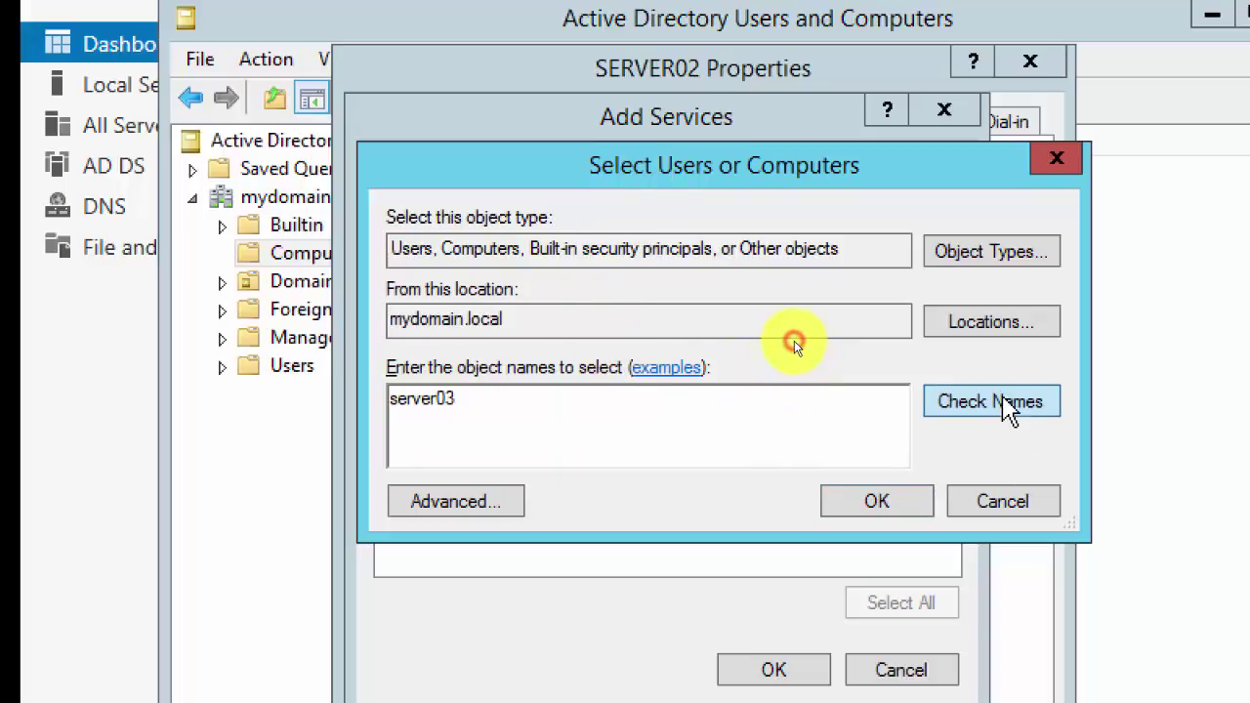
left_click(866, 510)
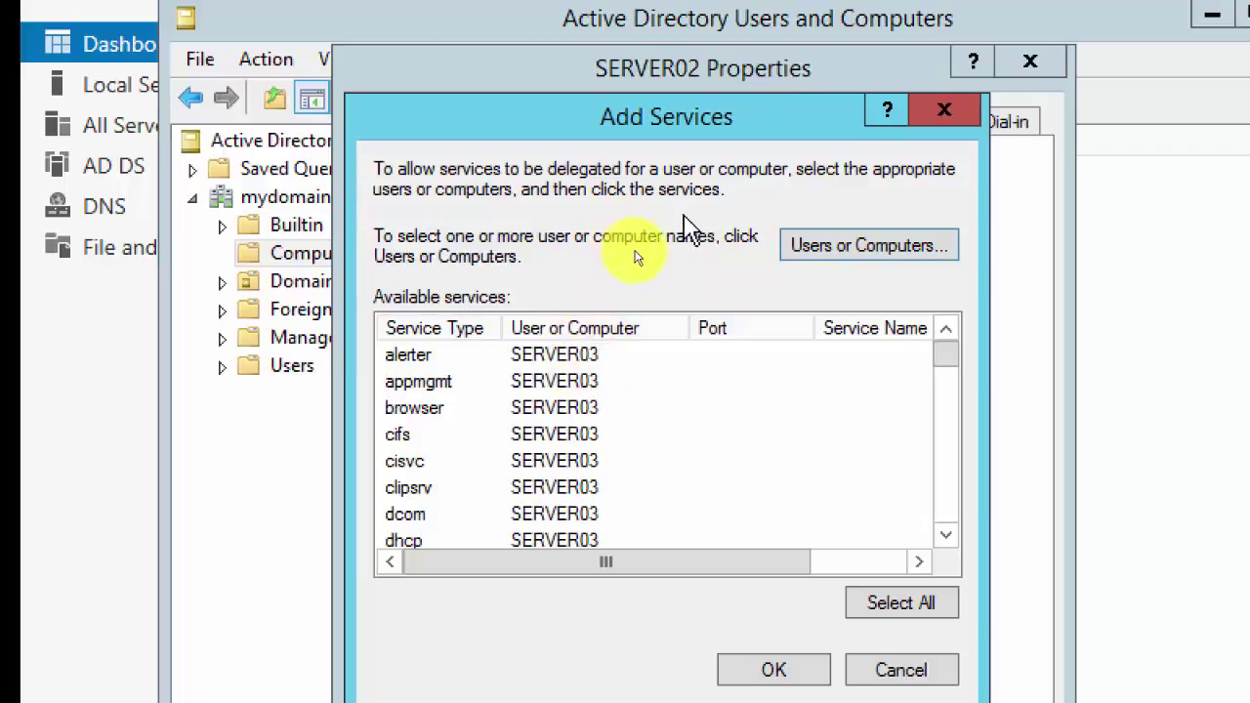
Step: Select SERVER03's cifs service in the Add Services list
left_click(410, 436)
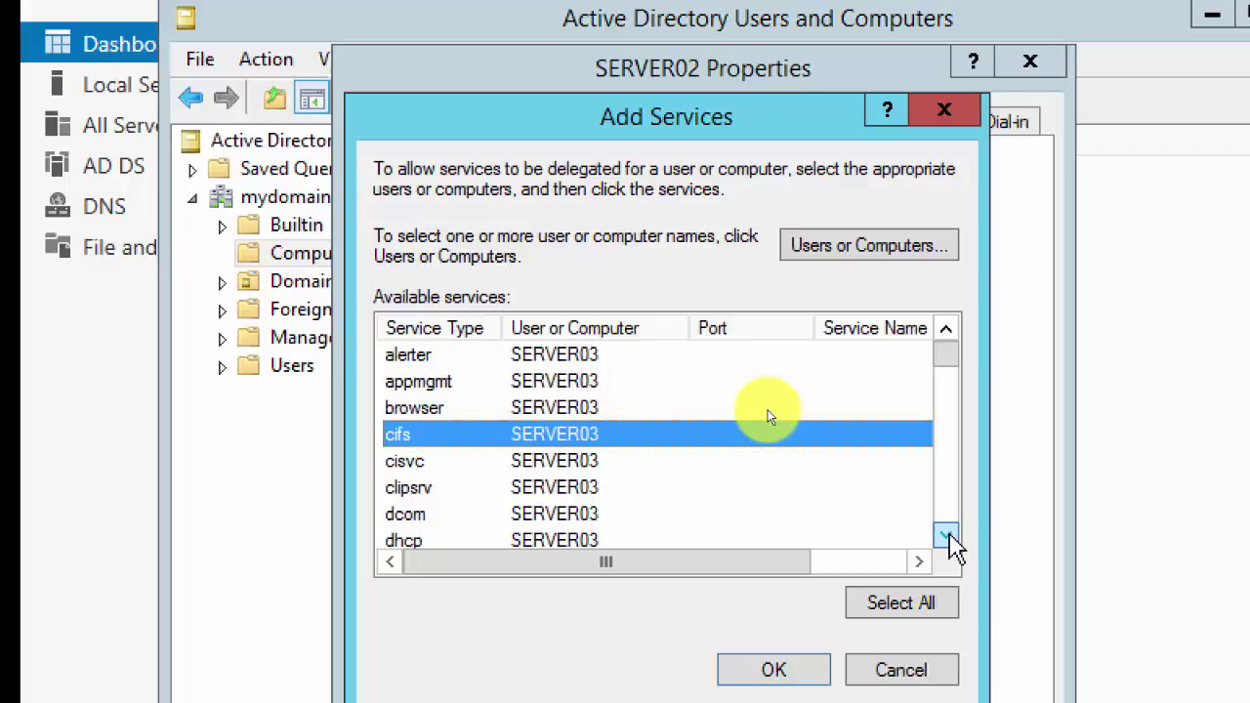
left_click(947, 536)
left_click(947, 536)
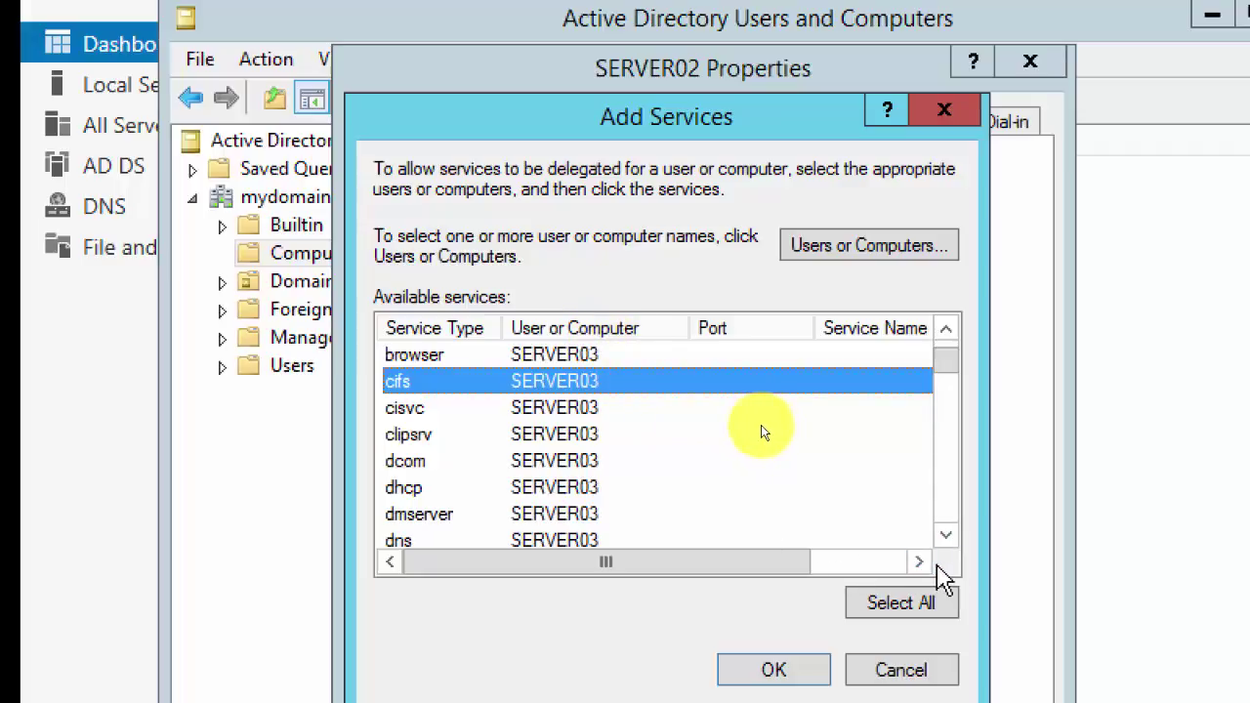
left_click(946, 536)
left_click(946, 537)
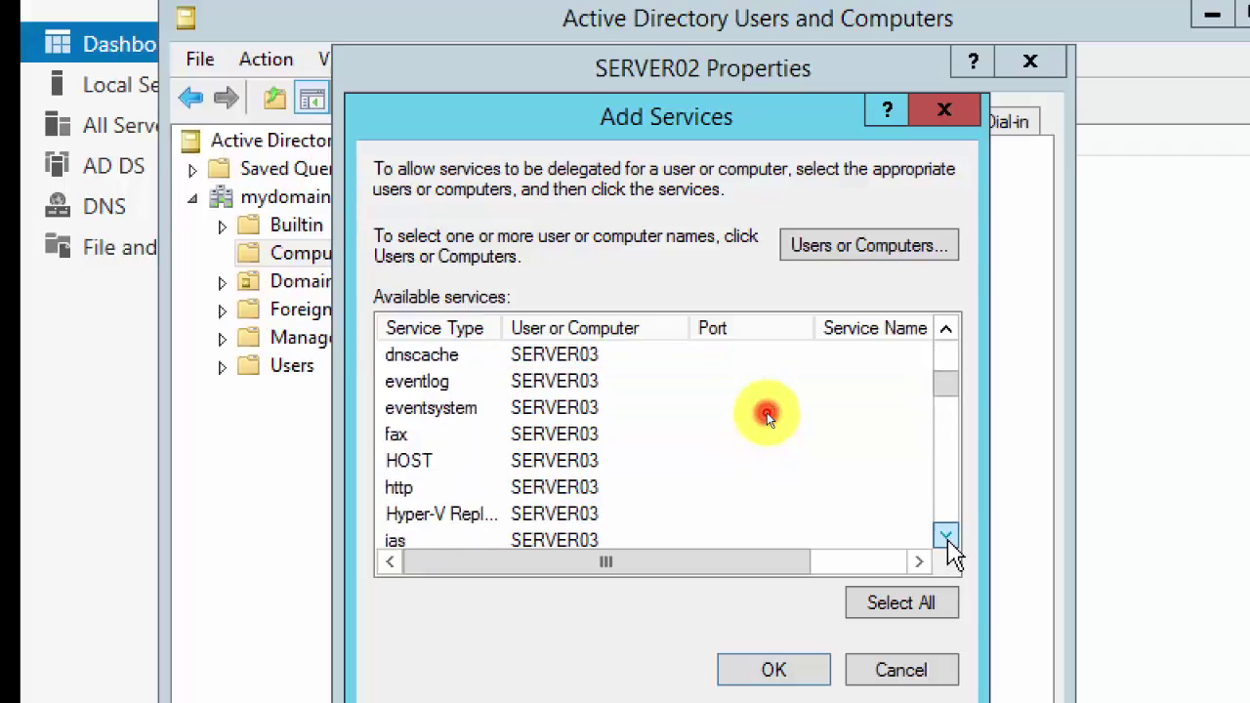
left_click(945, 536)
left_click(945, 536)
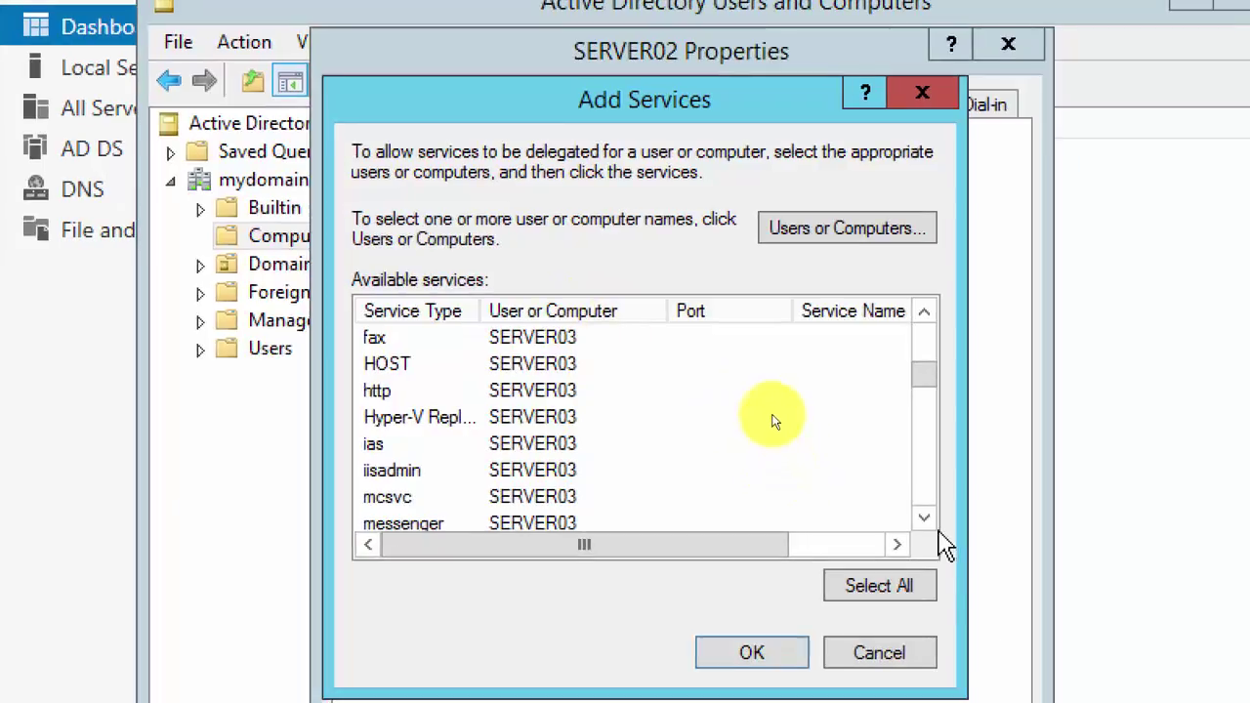
left_click(926, 517)
left_click(926, 517)
left_click(926, 518)
left_click(926, 518)
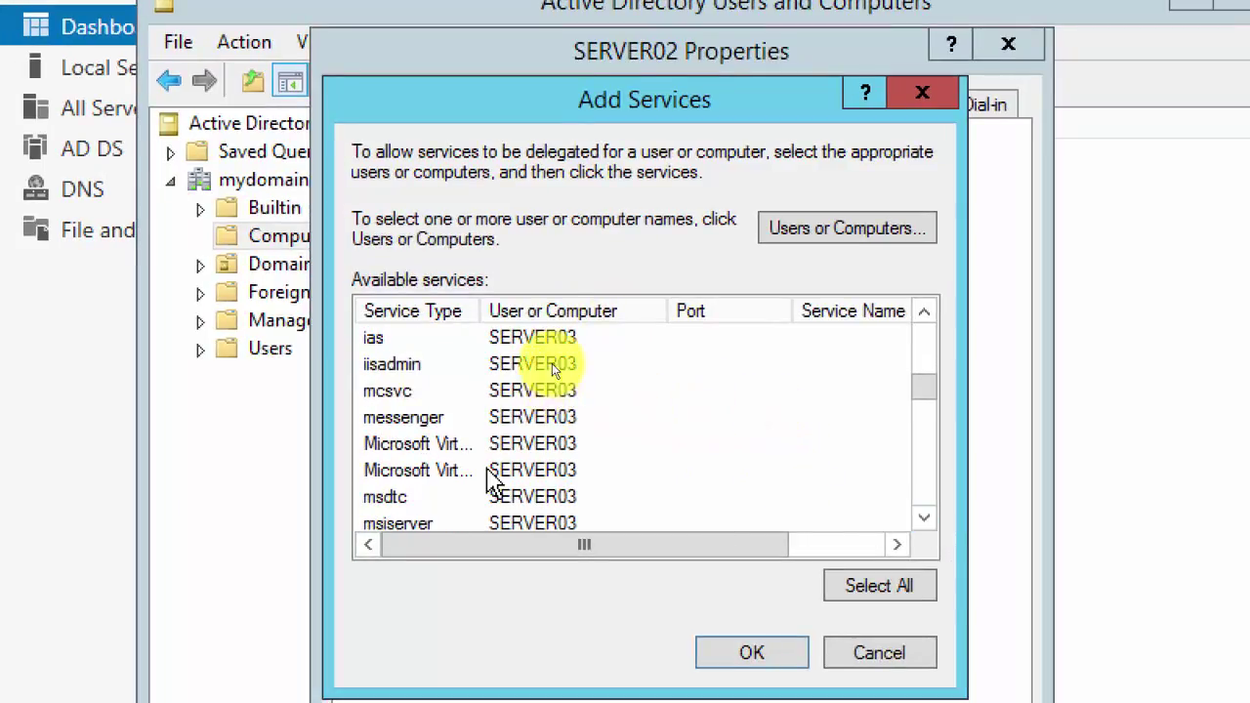
Step: Widen the Service Type column and add Microsoft Virtual System Migration Service to the selection
left_click_drag(479, 312, 668, 314)
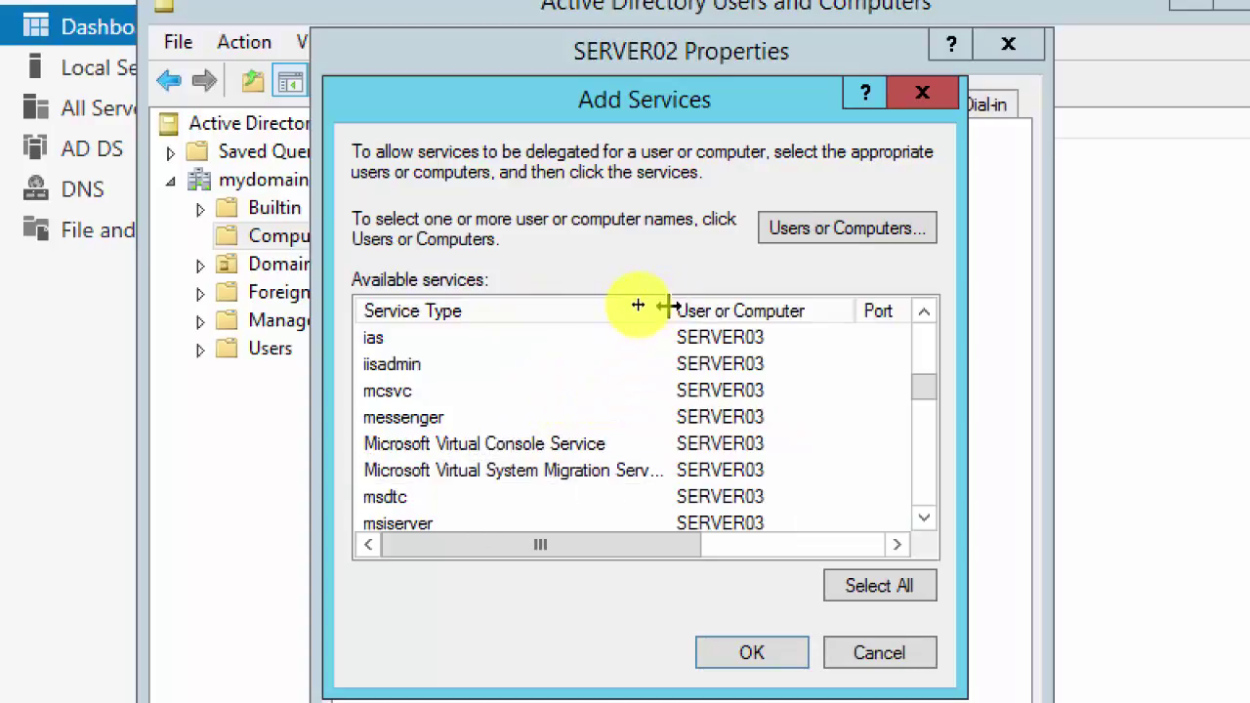
left_click_drag(670, 310, 739, 312)
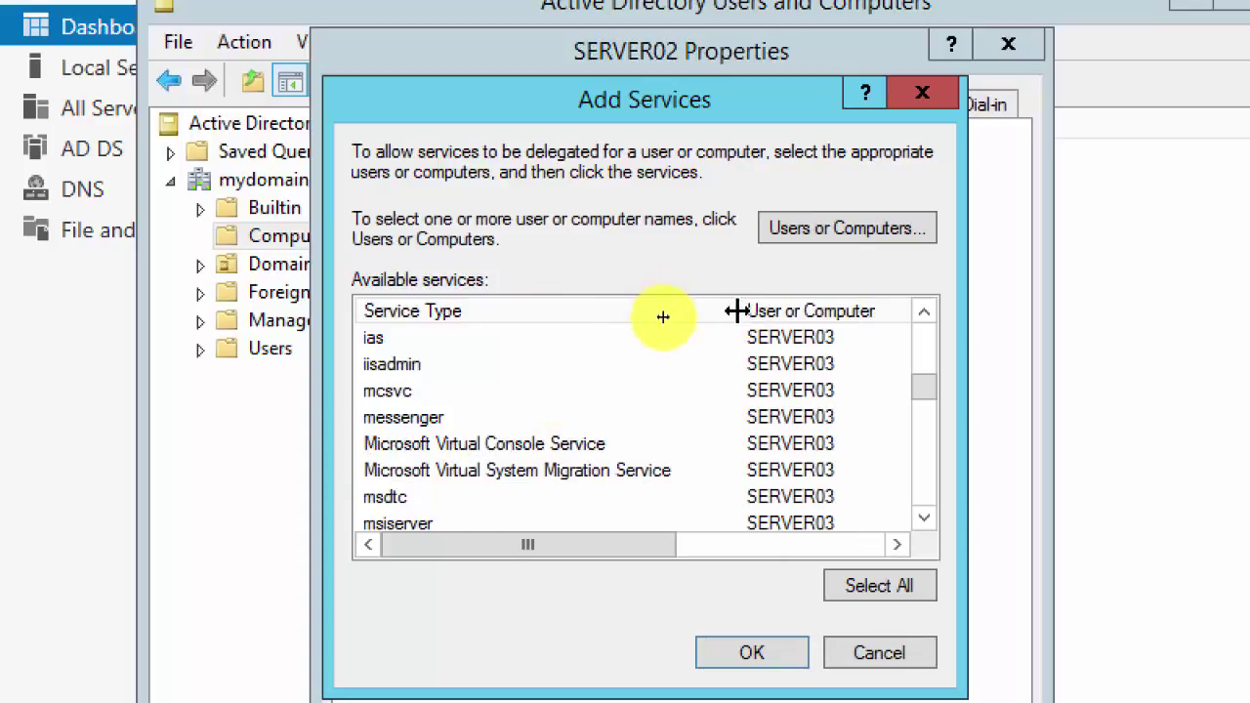
left_click(535, 473)
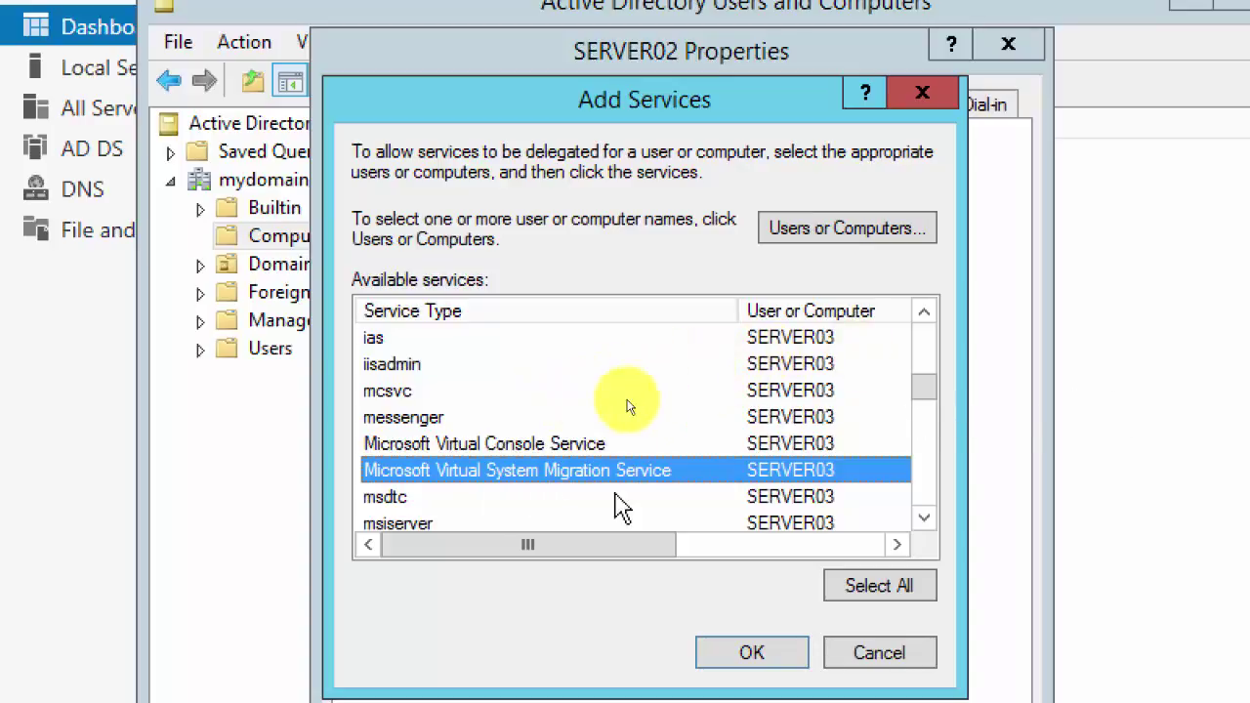
left_click(929, 401)
mouse_move(928, 389)
left_mouse_down()
mouse_move(923, 344)
mouse_move(934, 404)
left_mouse_up()
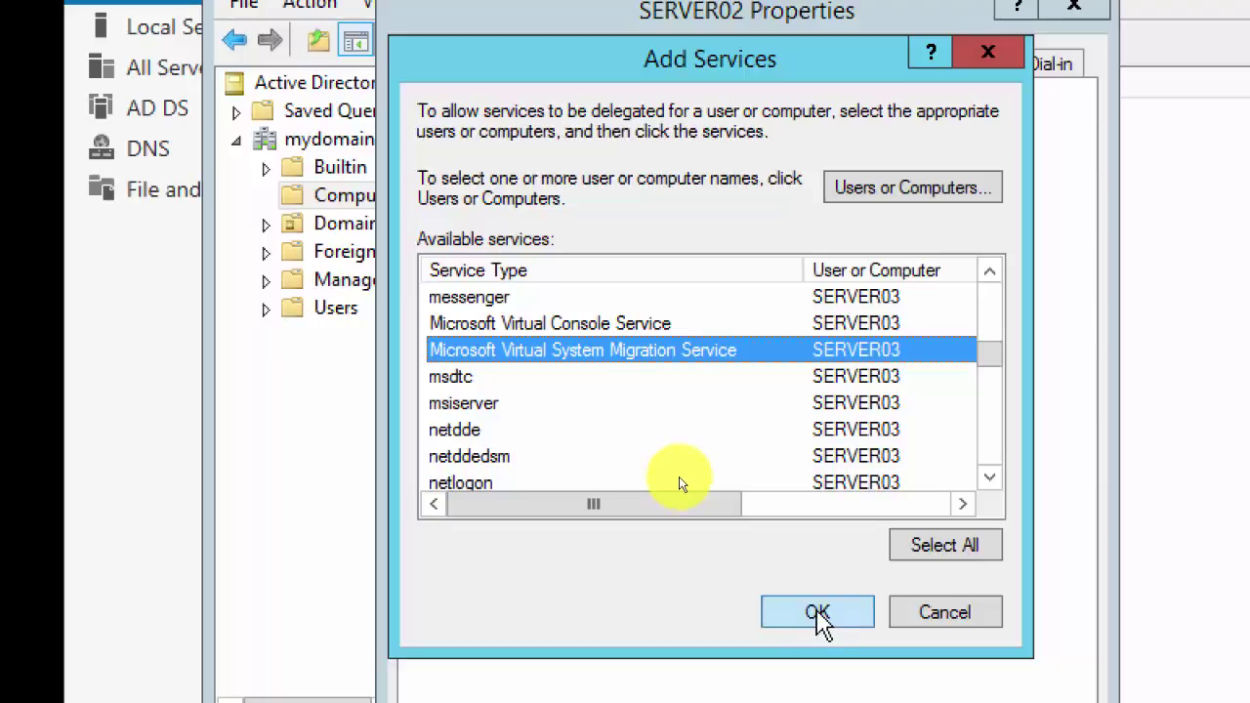
Step: Add the chosen SERVER03 services to SERVER02's delegation list, then apply and close Properties
left_click(817, 612)
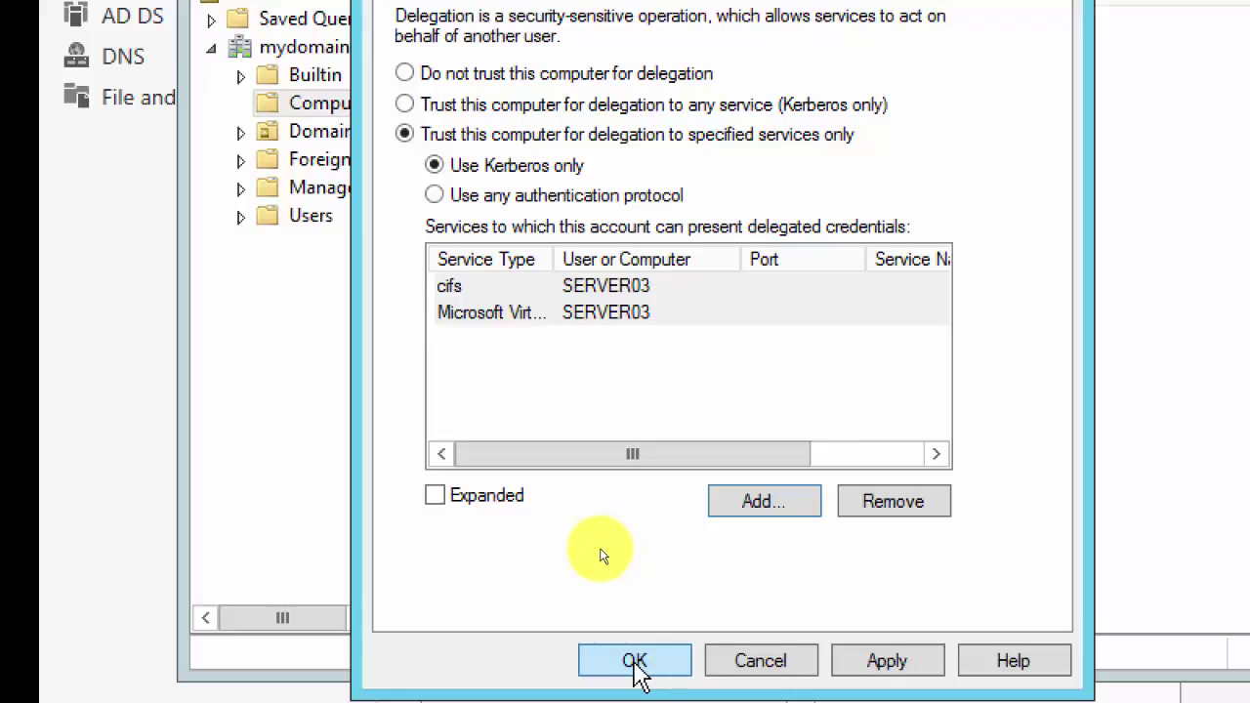
left_click(876, 662)
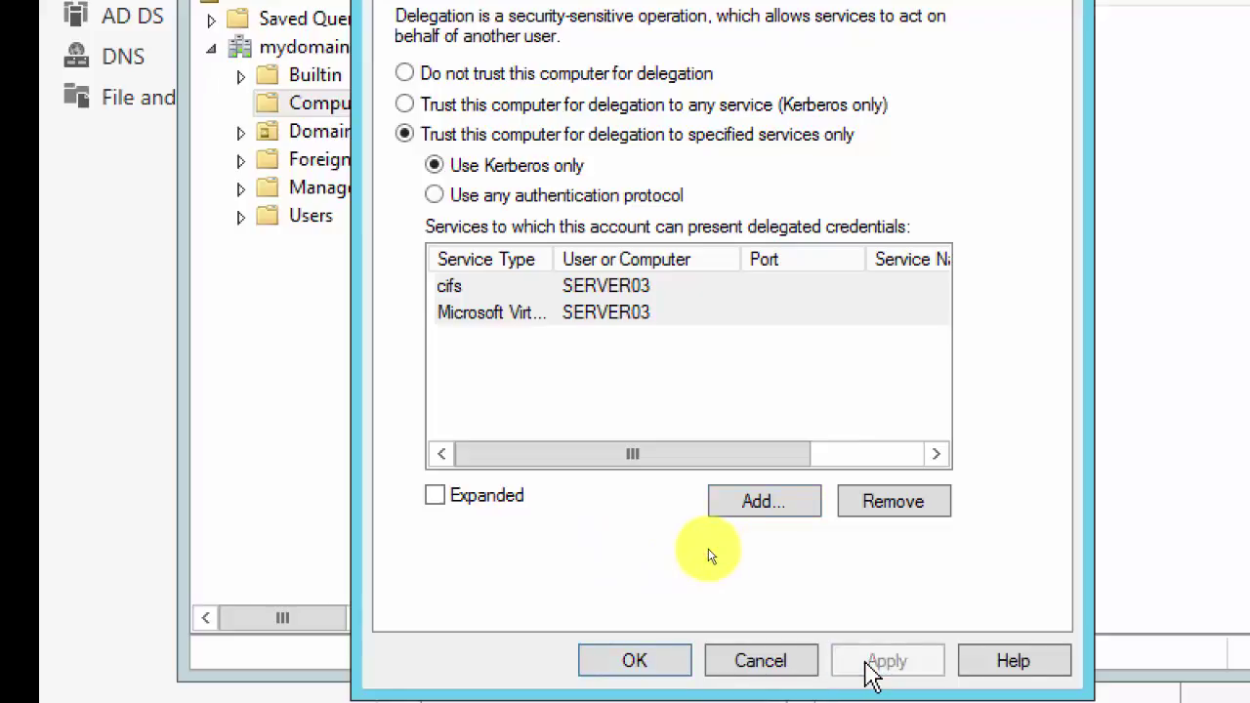
left_click(636, 661)
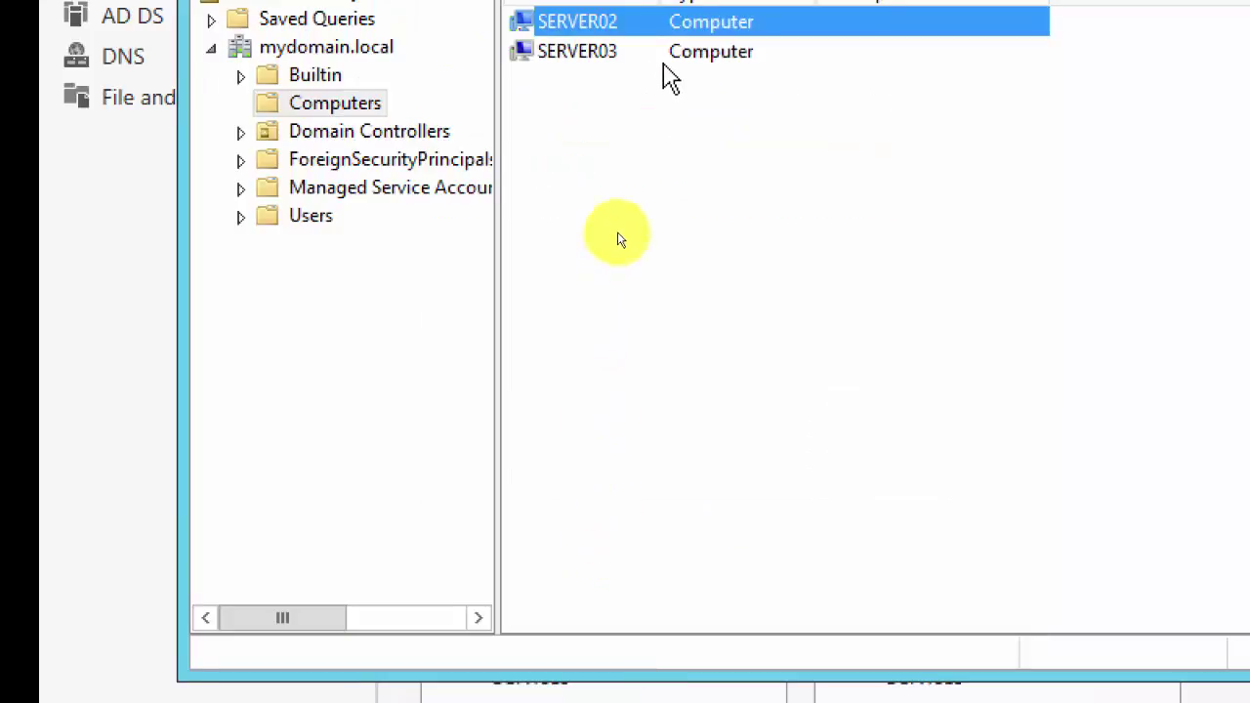
left_click(589, 189)
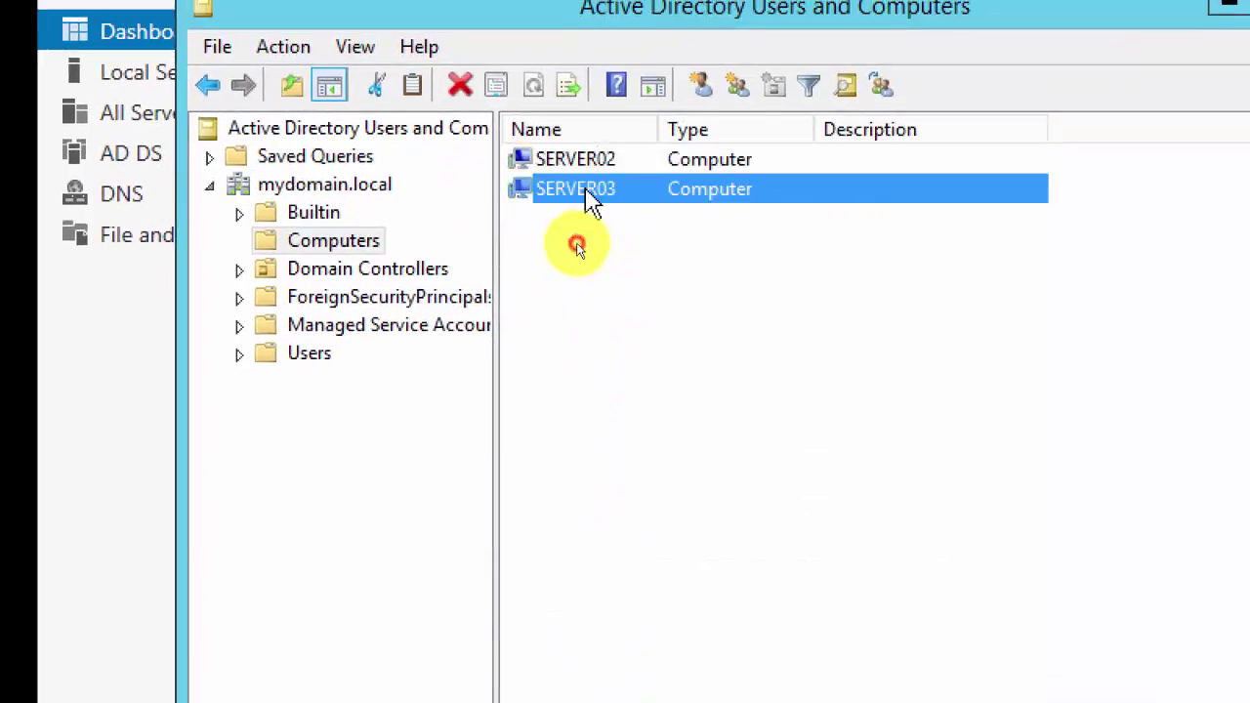
Step: In SERVER03's Properties, trust it for delegation to specified services only with Kerberos
right_click(589, 195)
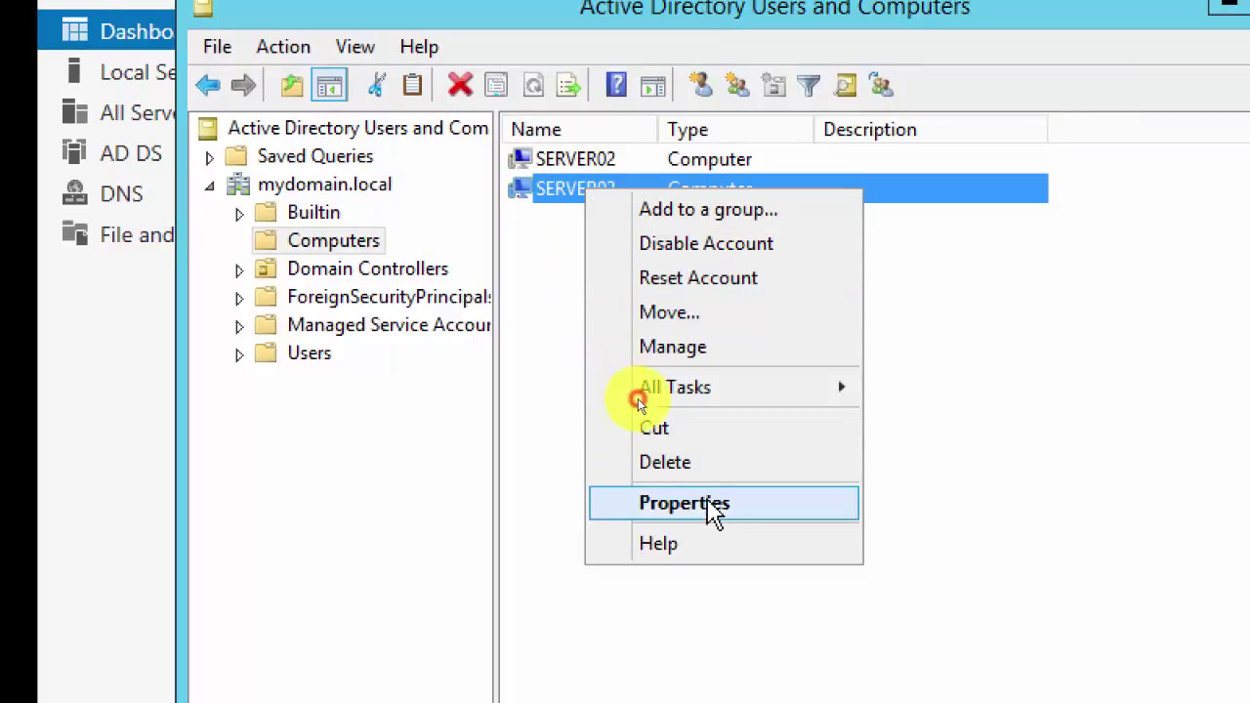
left_click(716, 506)
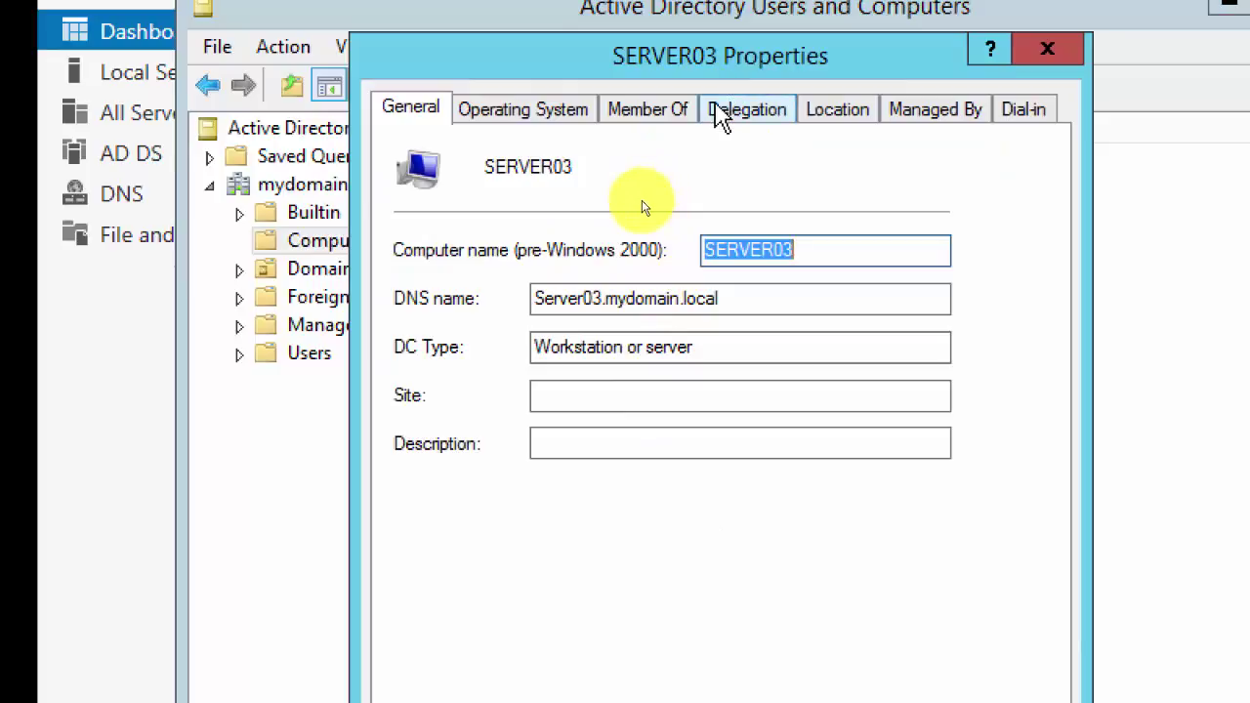
left_click(719, 112)
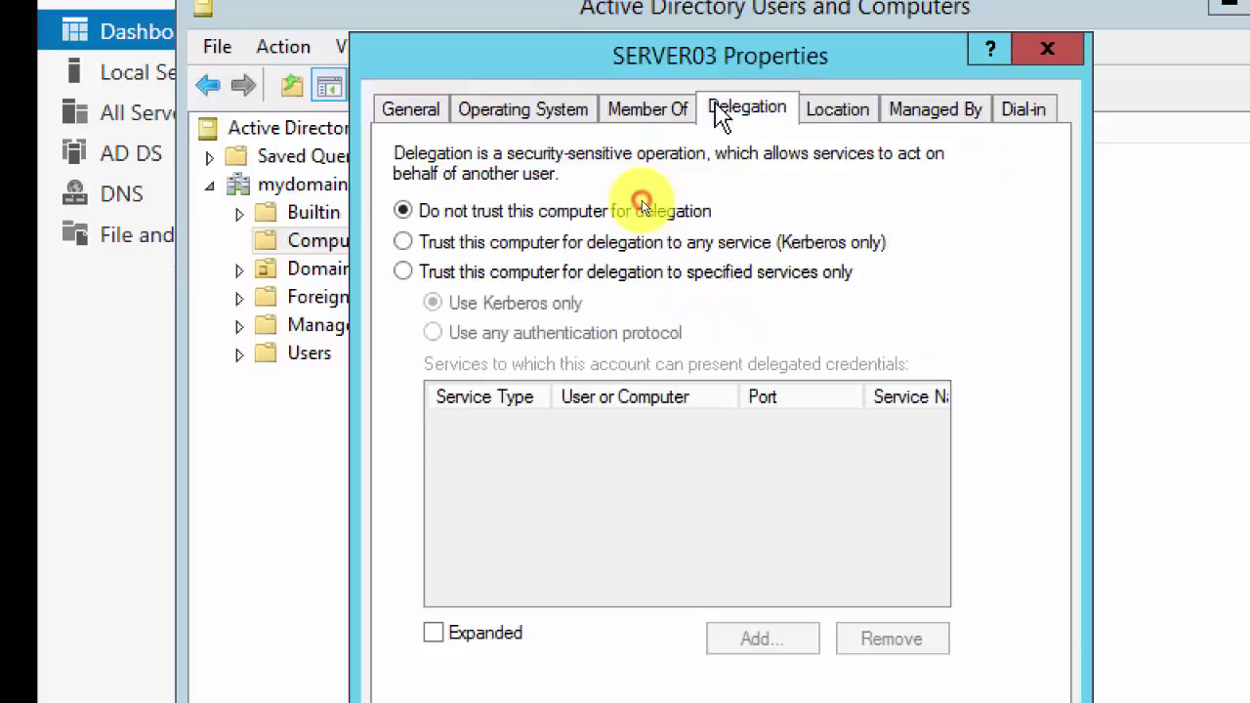
left_click(485, 281)
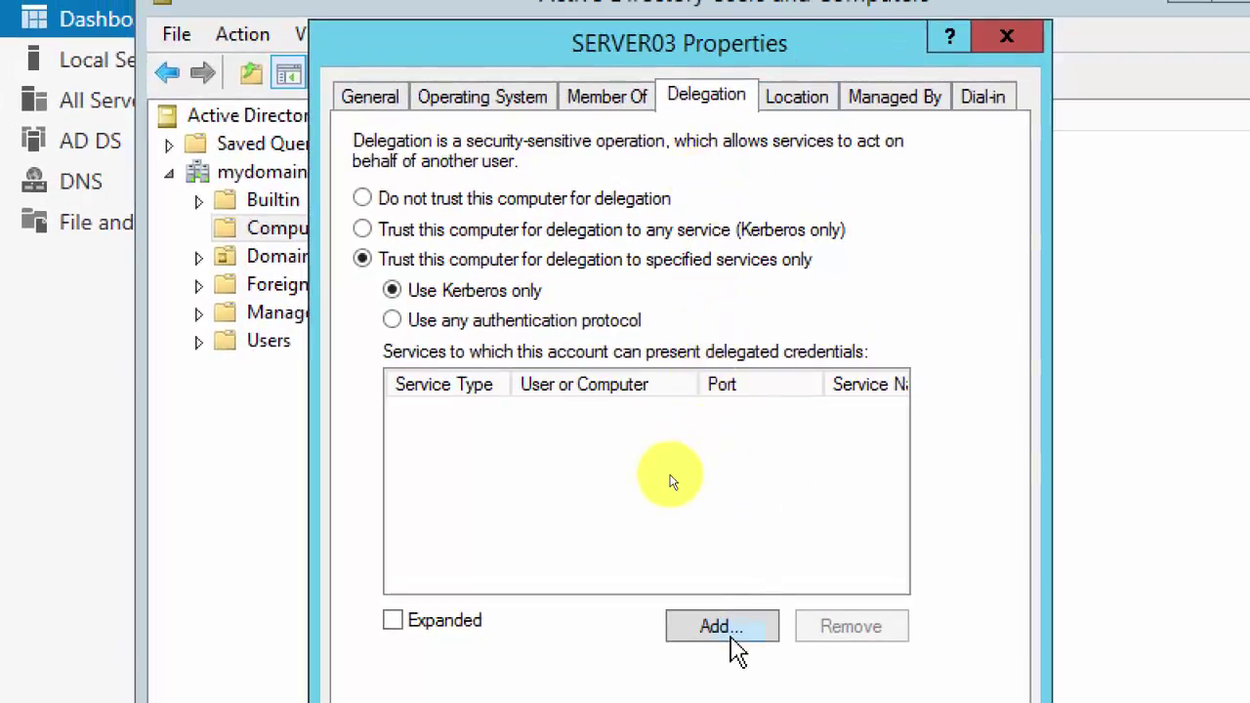
left_click(721, 628)
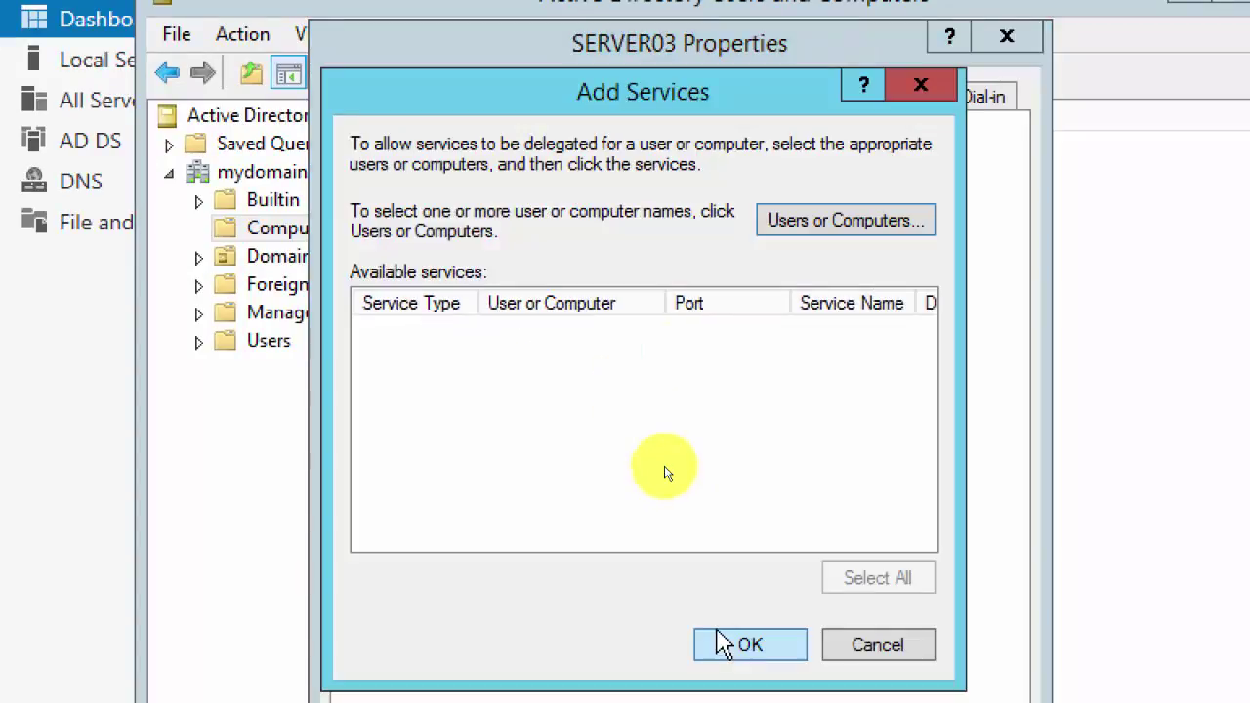
Step: List SERVER02's services by entering 'Ser' and resolving it to SERVER02, then pick cifs
left_click(810, 232)
left_click(635, 412)
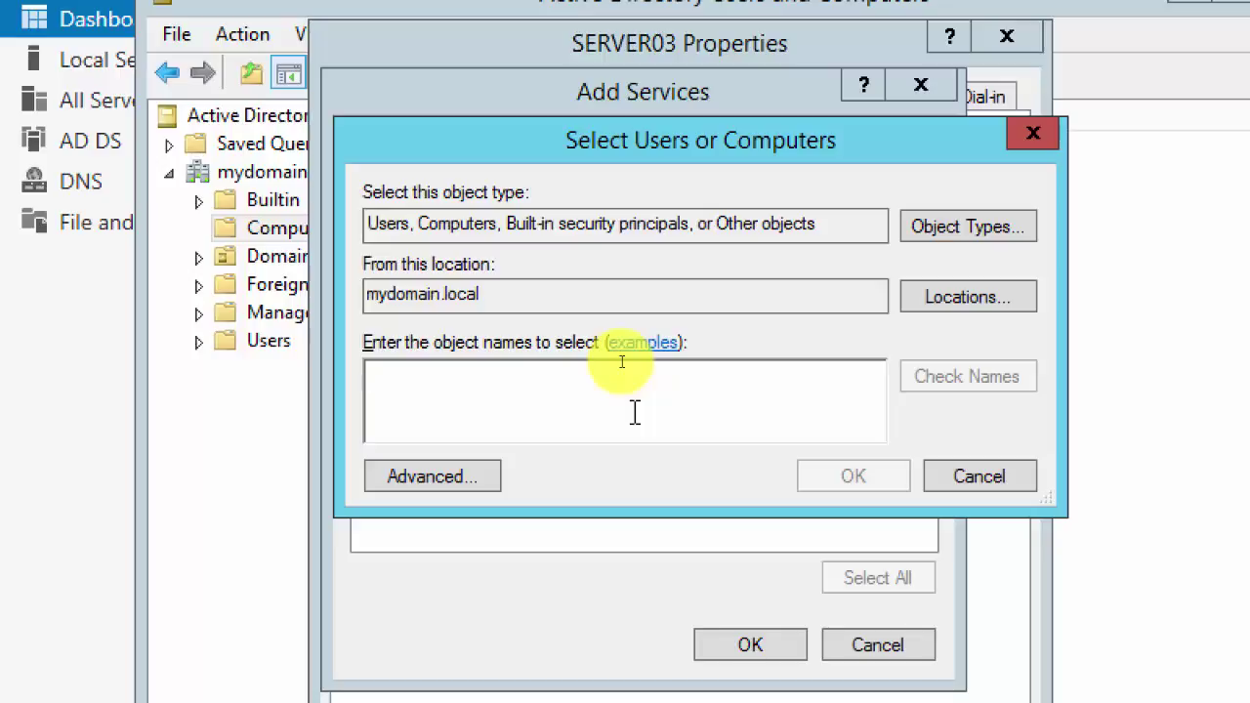
type("Server02")
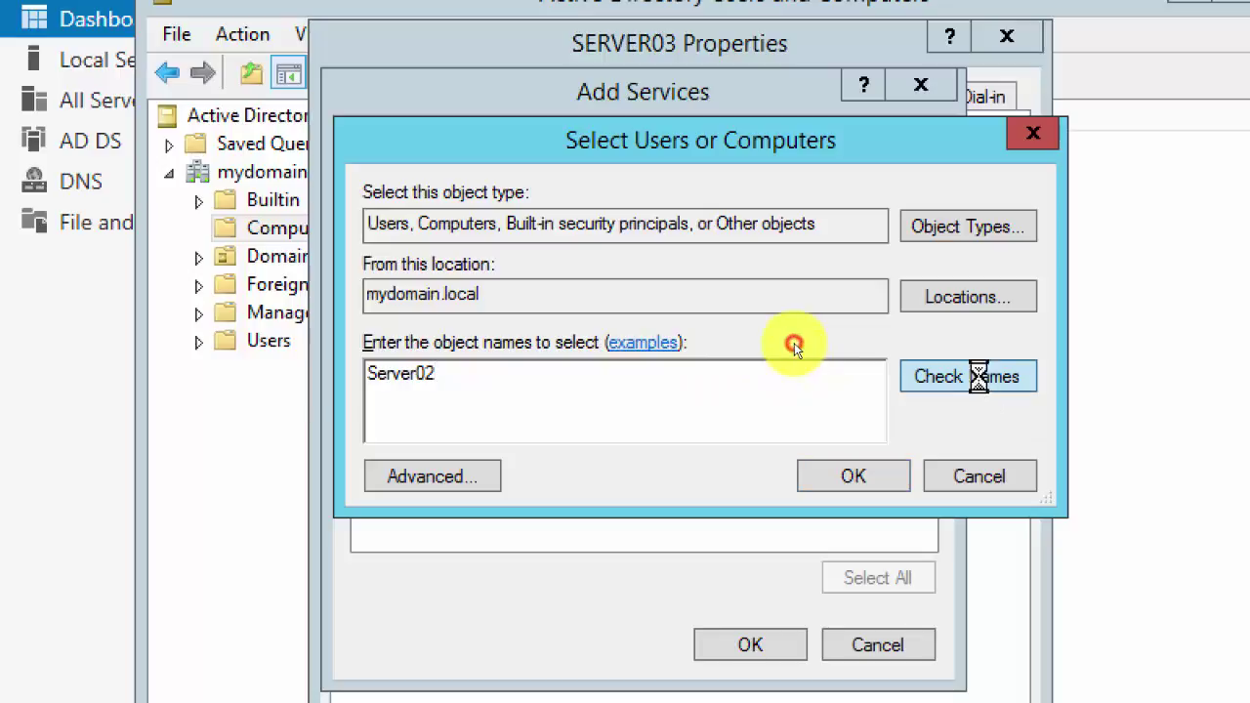
left_click(993, 386)
left_click(852, 479)
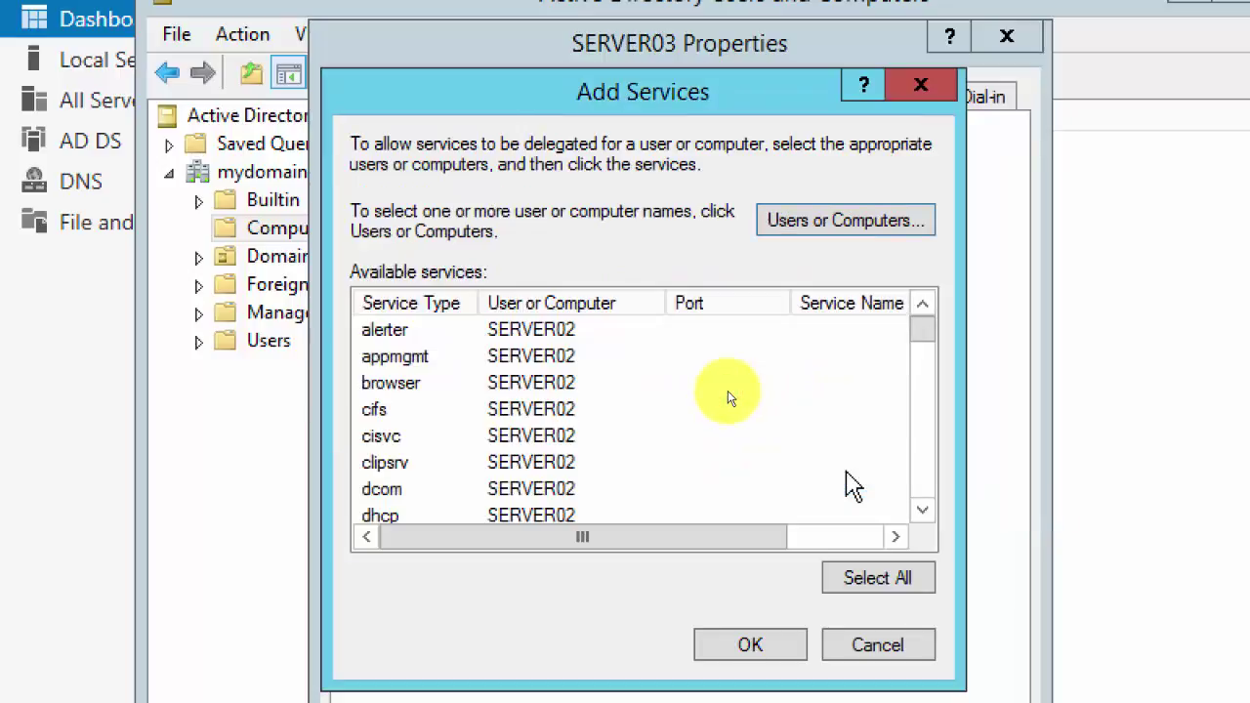
left_click(397, 418)
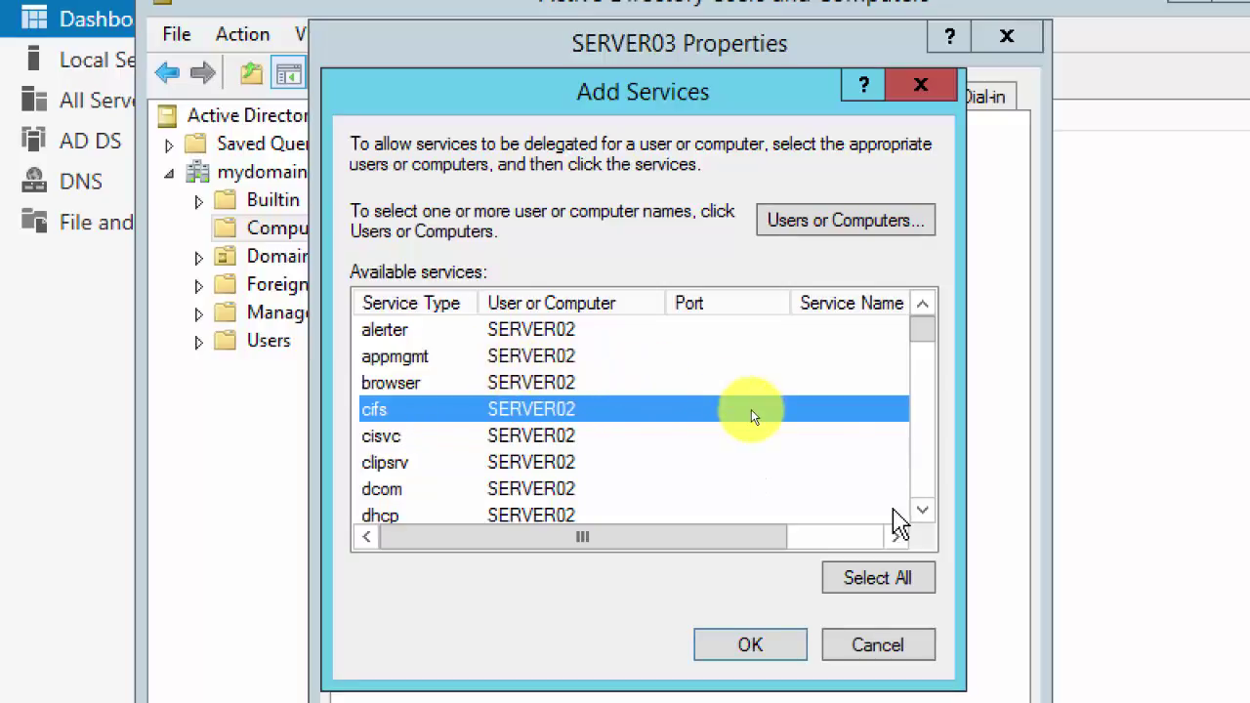
Step: Widen the Service Type column and also select Microsoft Virtual System Migration Service
left_click(924, 512)
left_click(924, 512)
left_click(924, 512)
double_click(923, 511)
left_click(923, 511)
double_click(923, 511)
double_click(923, 511)
double_click(923, 511)
triple_click(924, 511)
double_click(924, 512)
double_click(923, 512)
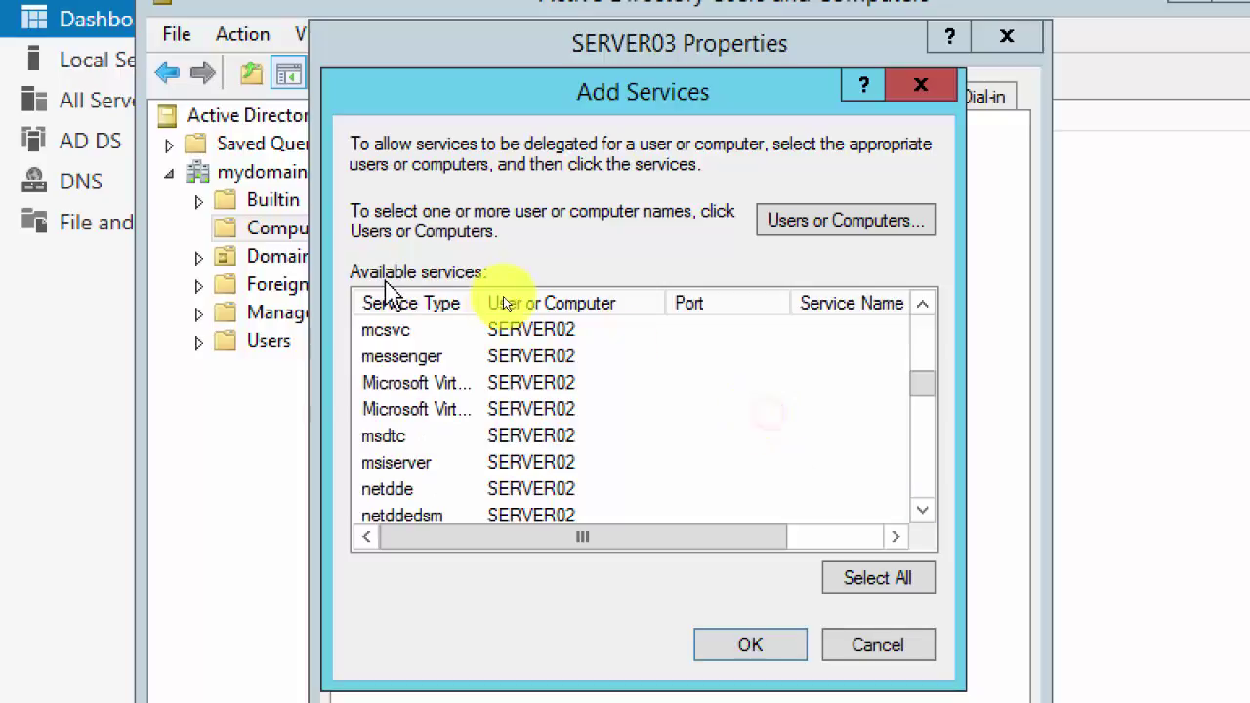
left_click_drag(477, 309, 660, 323)
left_click(531, 409)
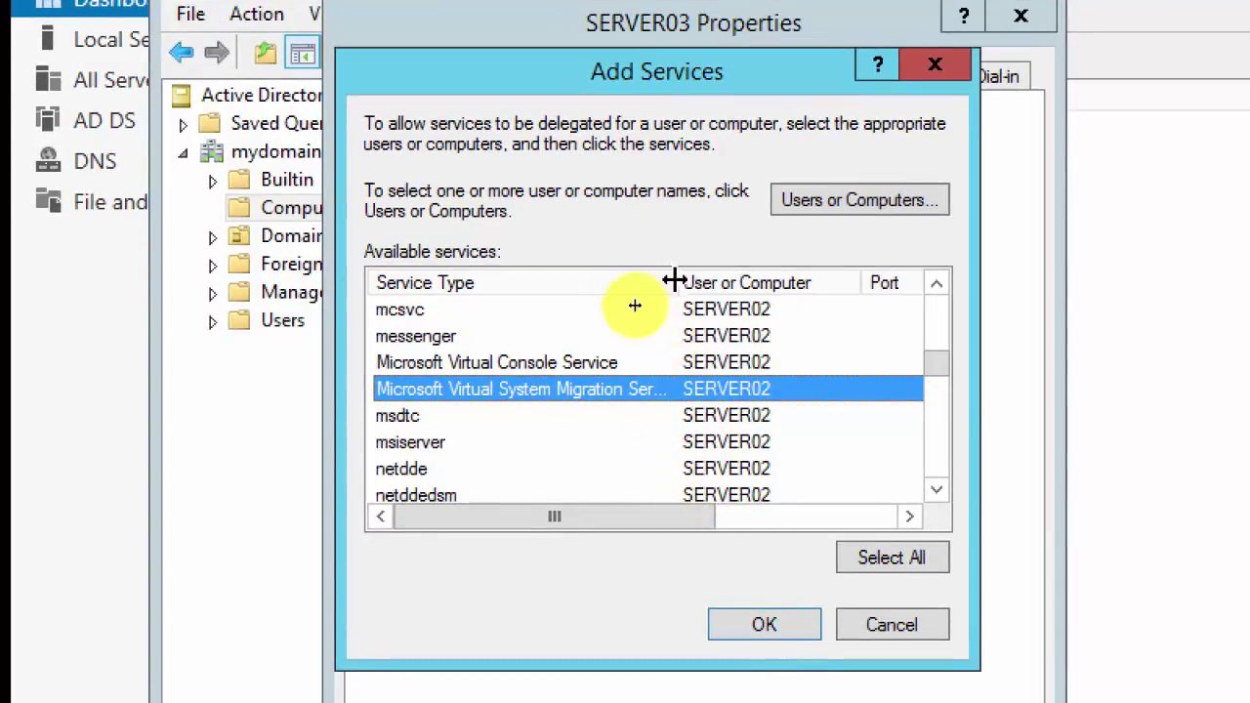
left_click_drag(673, 280, 740, 283)
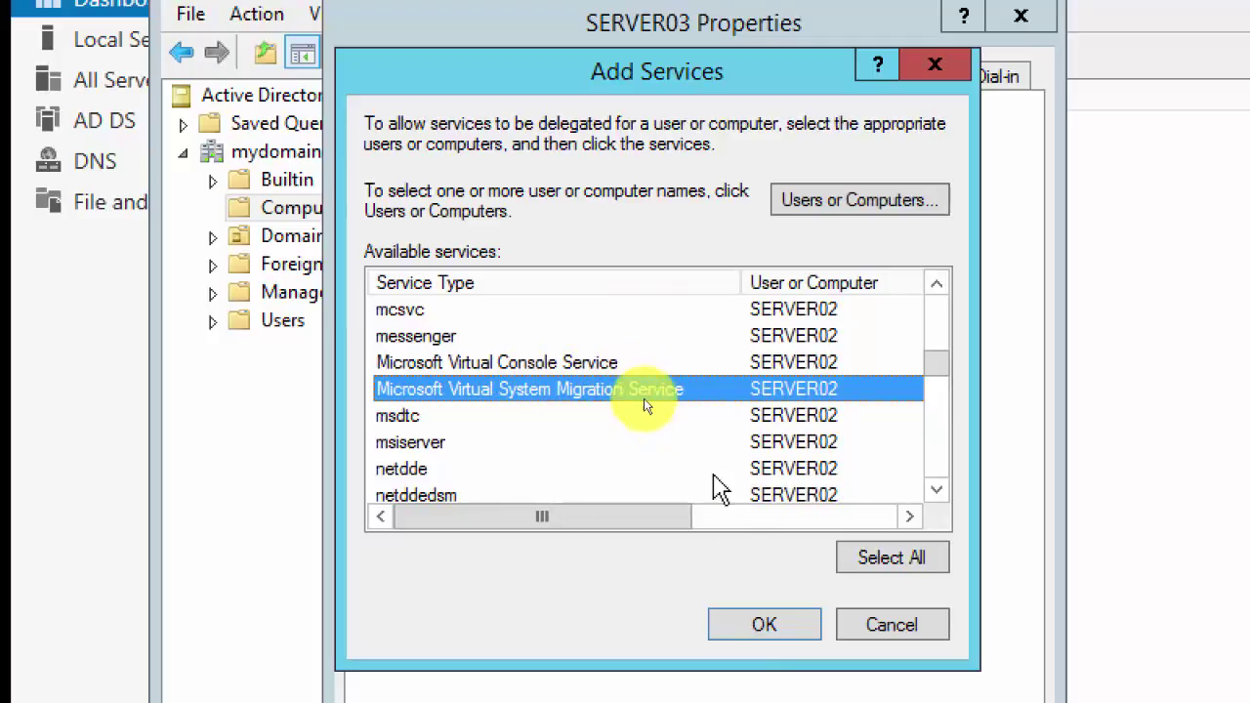
Step: Add the chosen SERVER02 services to SERVER03's delegation list, then apply and close Properties
left_click(759, 628)
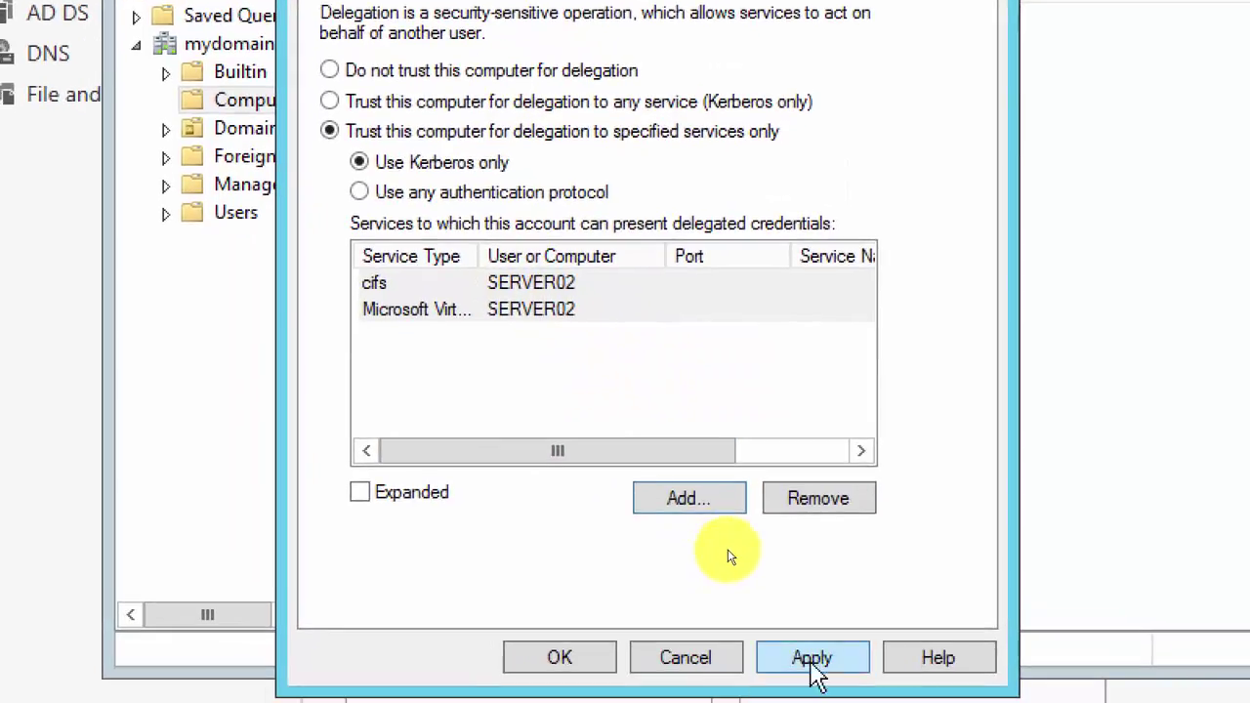
left_click(826, 666)
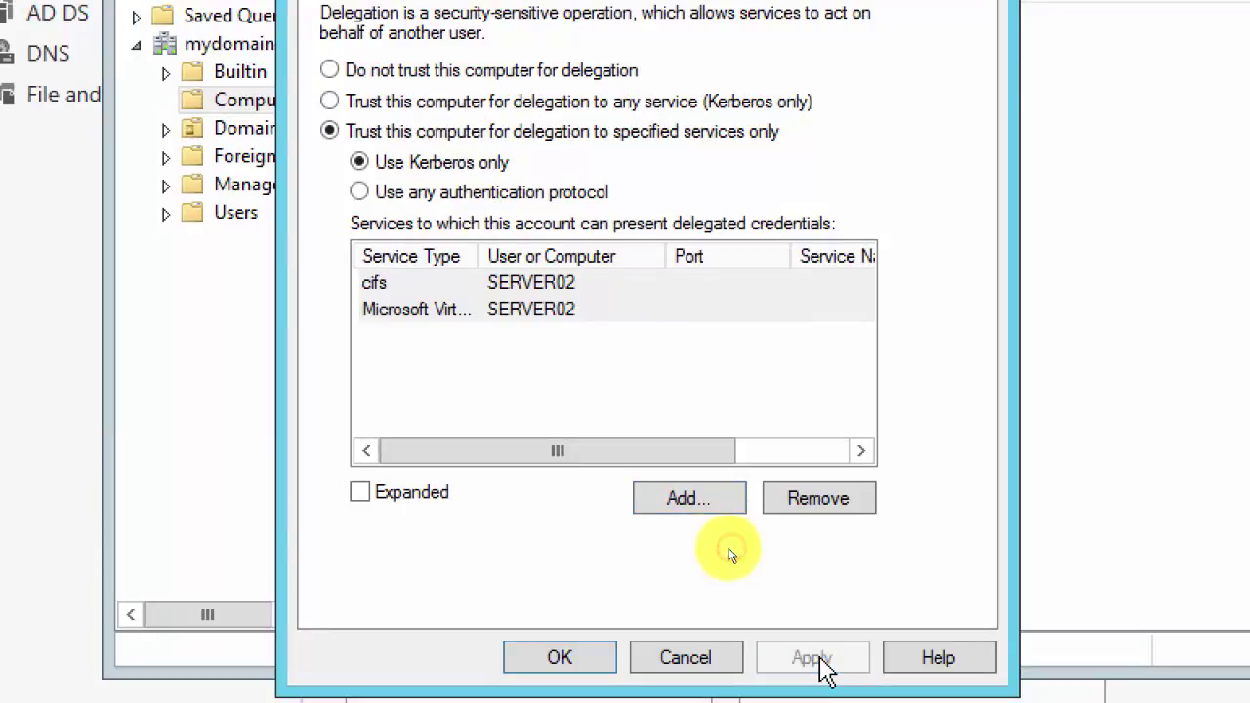
left_click(581, 662)
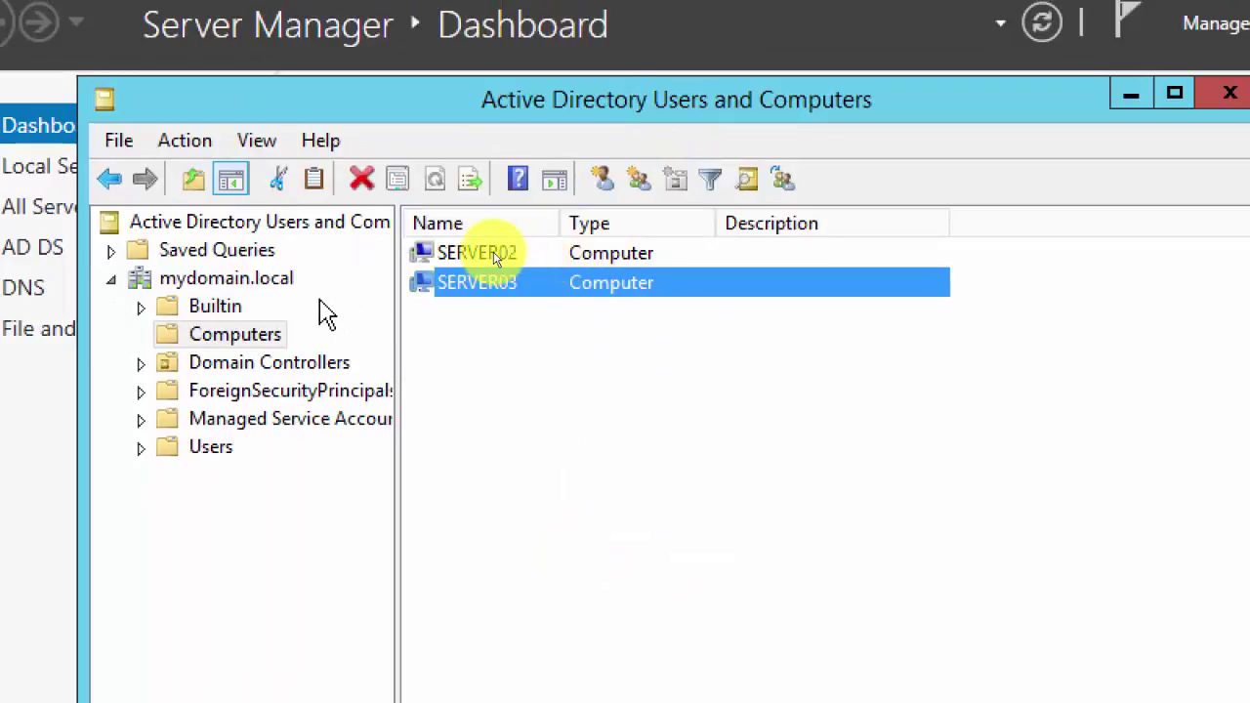
Step: Refresh mydomain.local and view the Builtin groups with a widened Name column
right_click(261, 283)
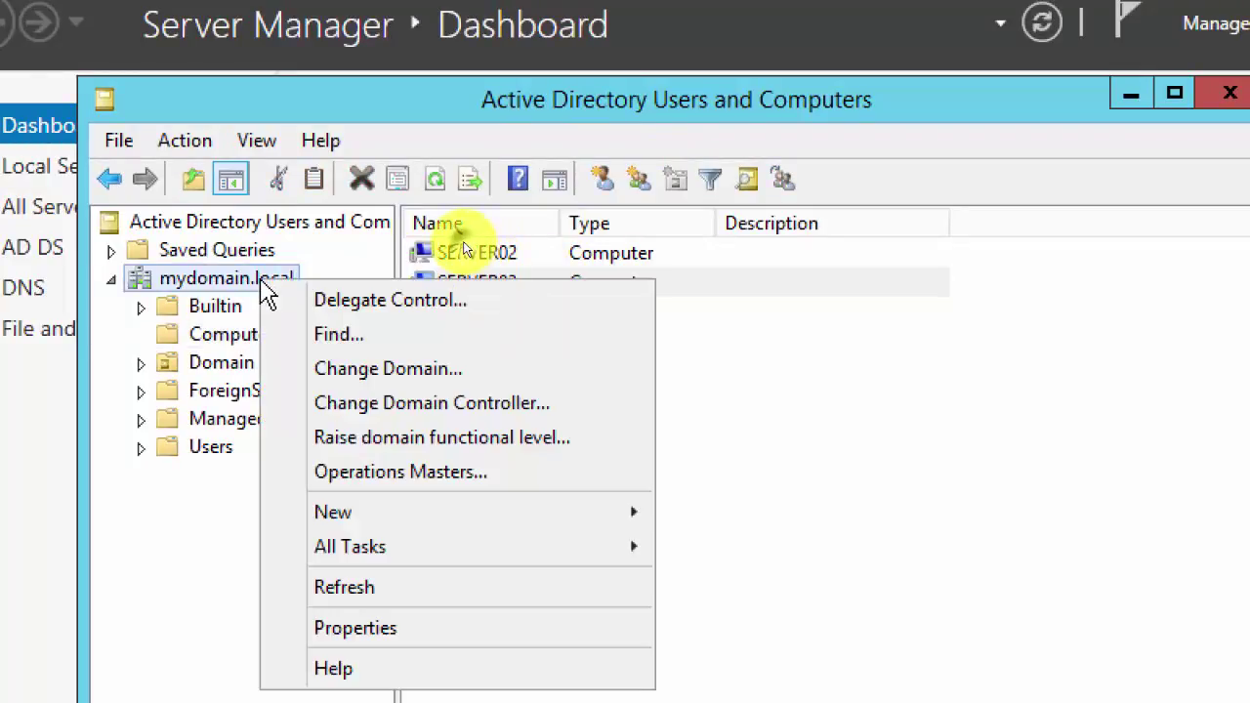
left_click(406, 591)
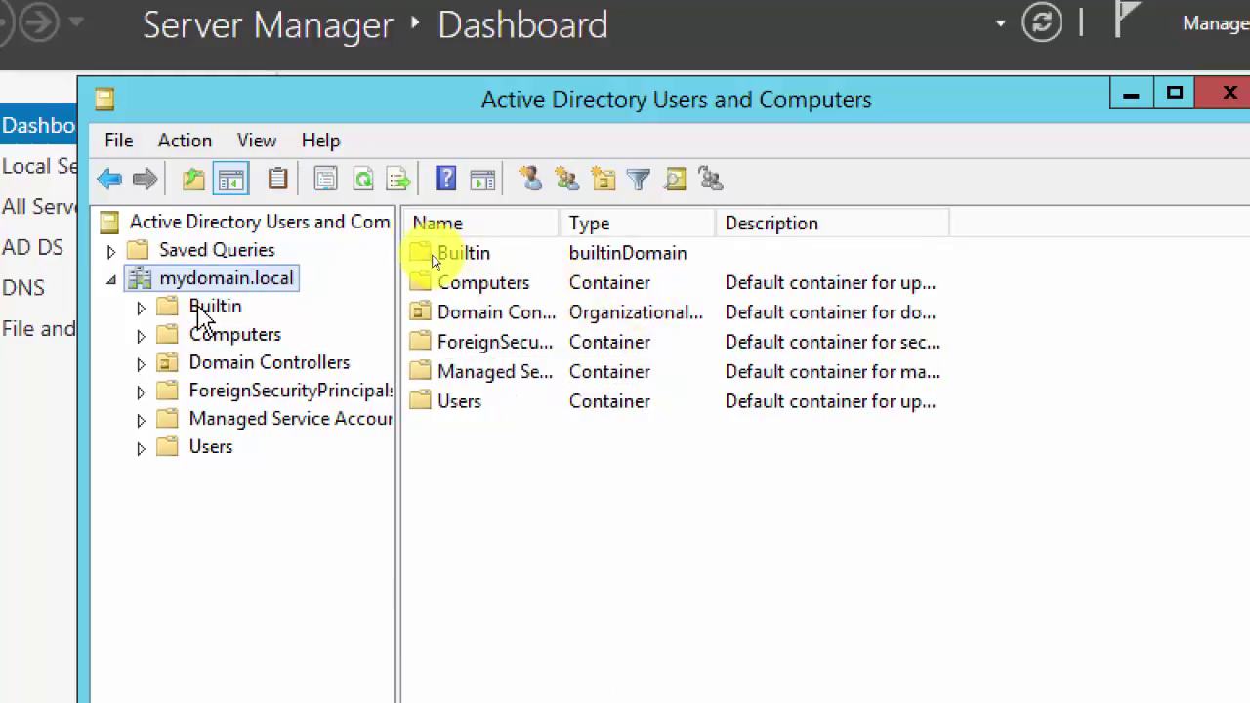
left_click(203, 308)
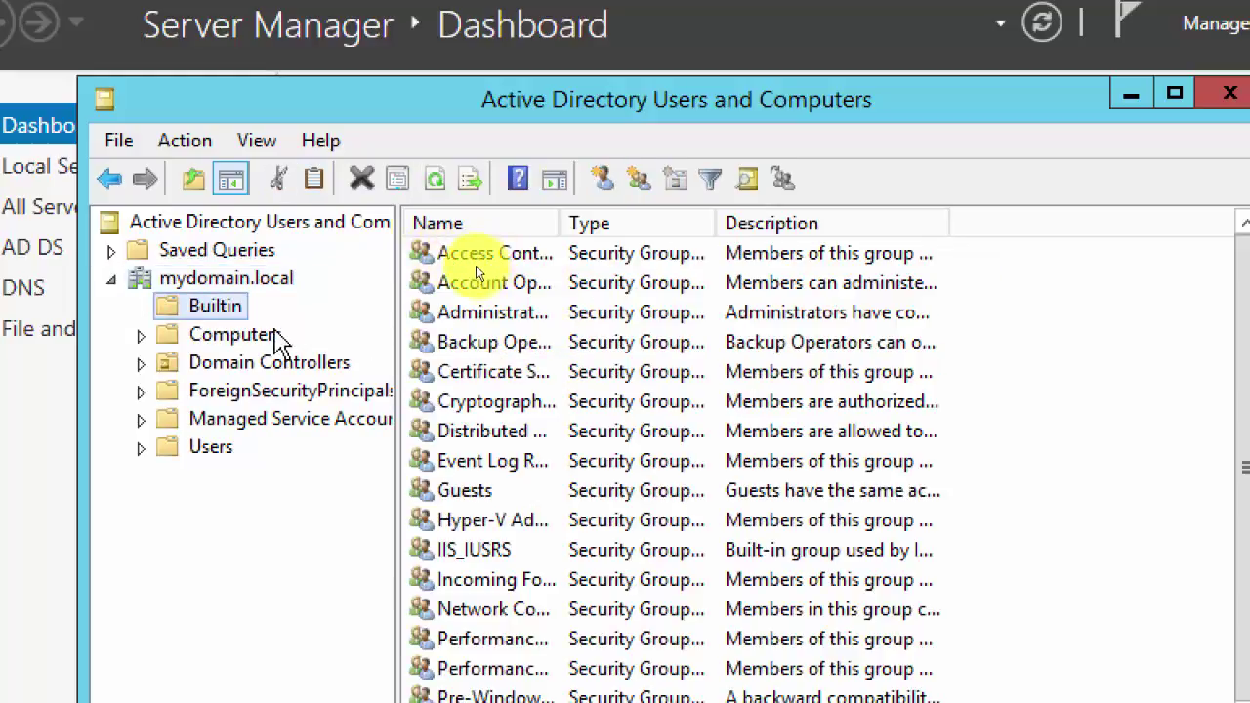
left_click_drag(562, 223, 731, 224)
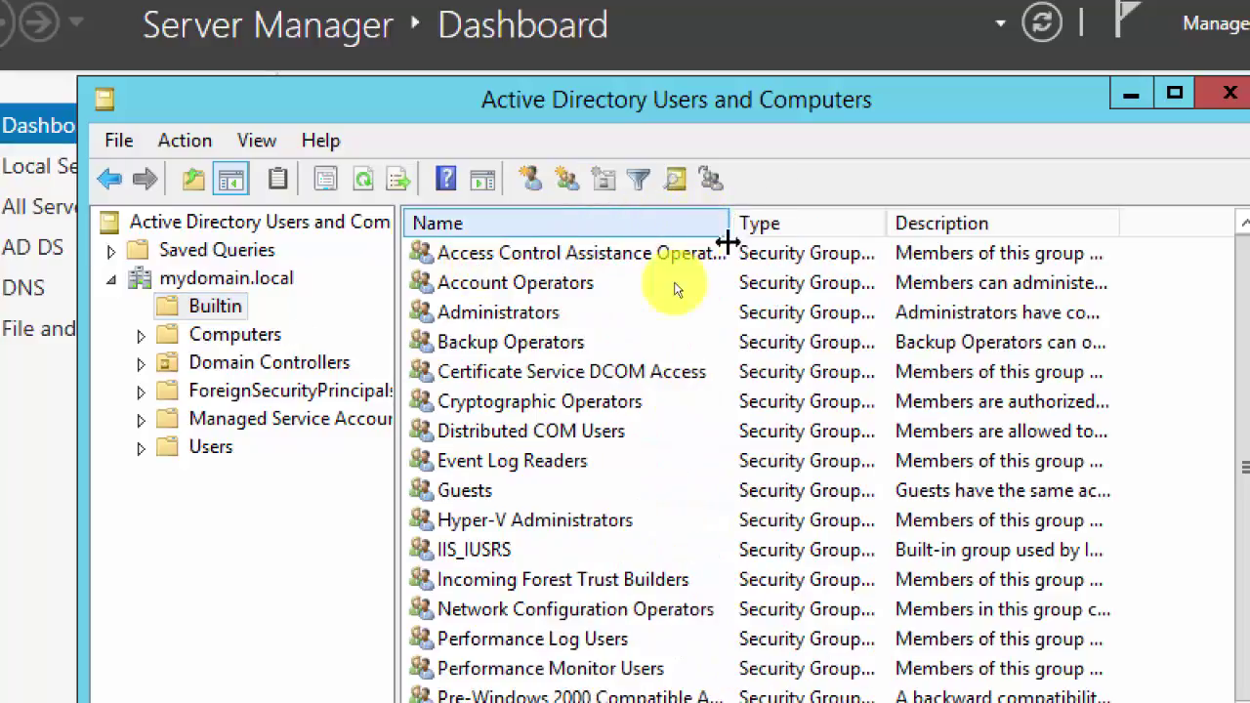
left_click(537, 525)
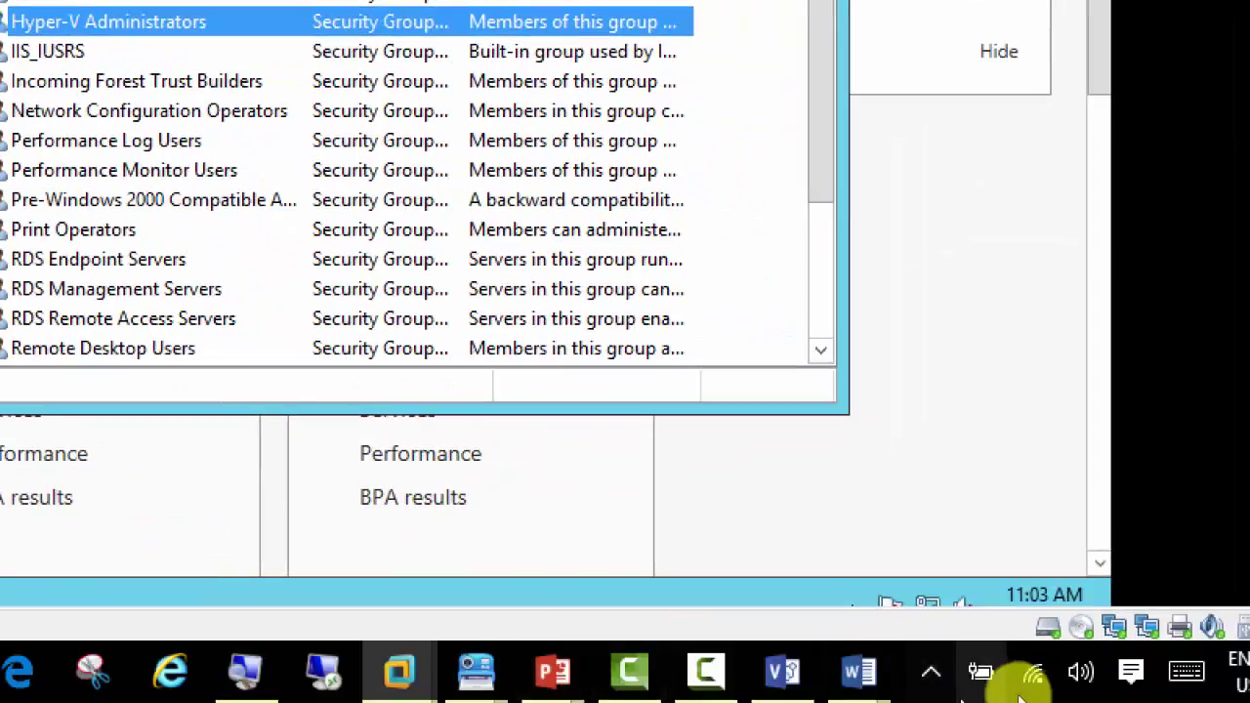
Step: In Word's Document1, append '(Optional)' after 'network.' in item c
mouse_move(859, 672)
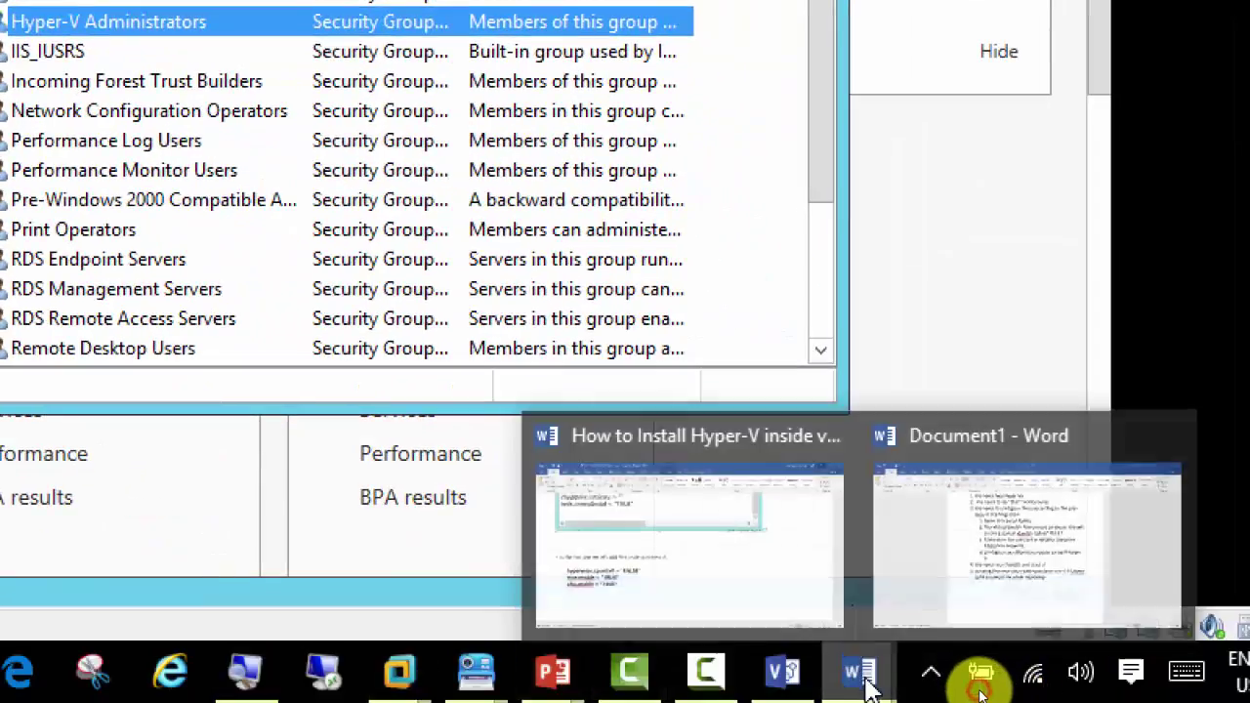
left_click(1052, 592)
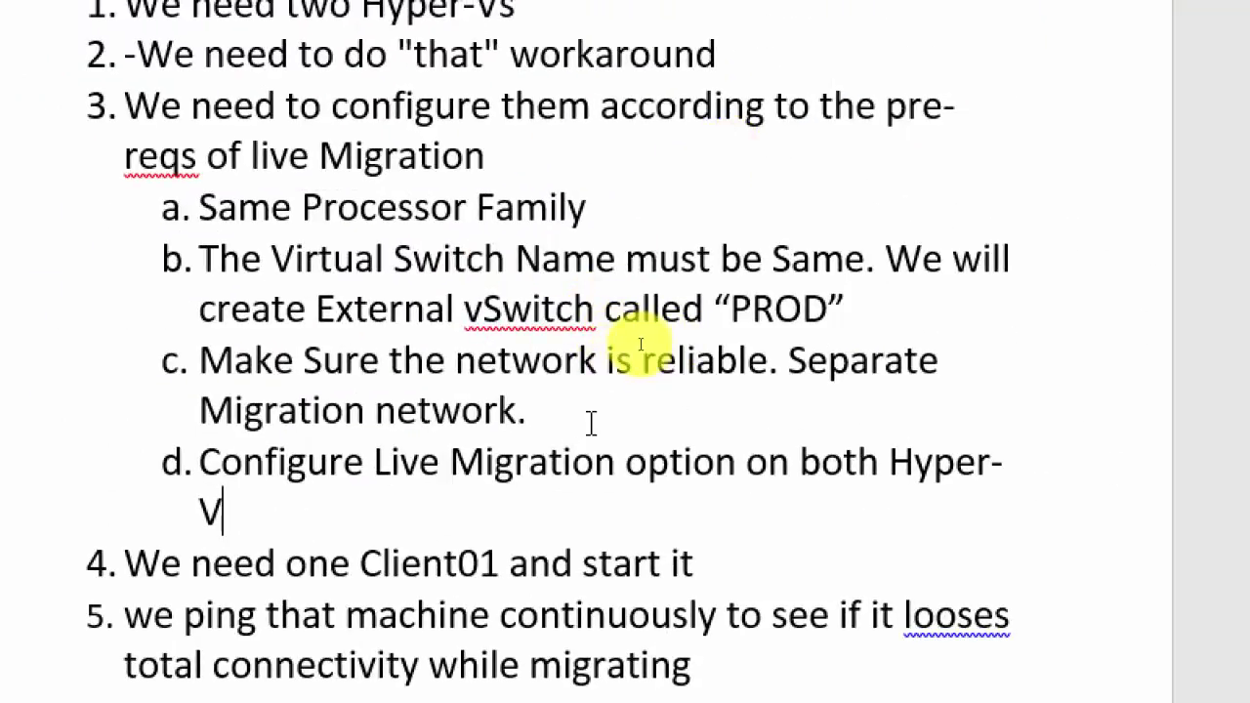
left_click(528, 411)
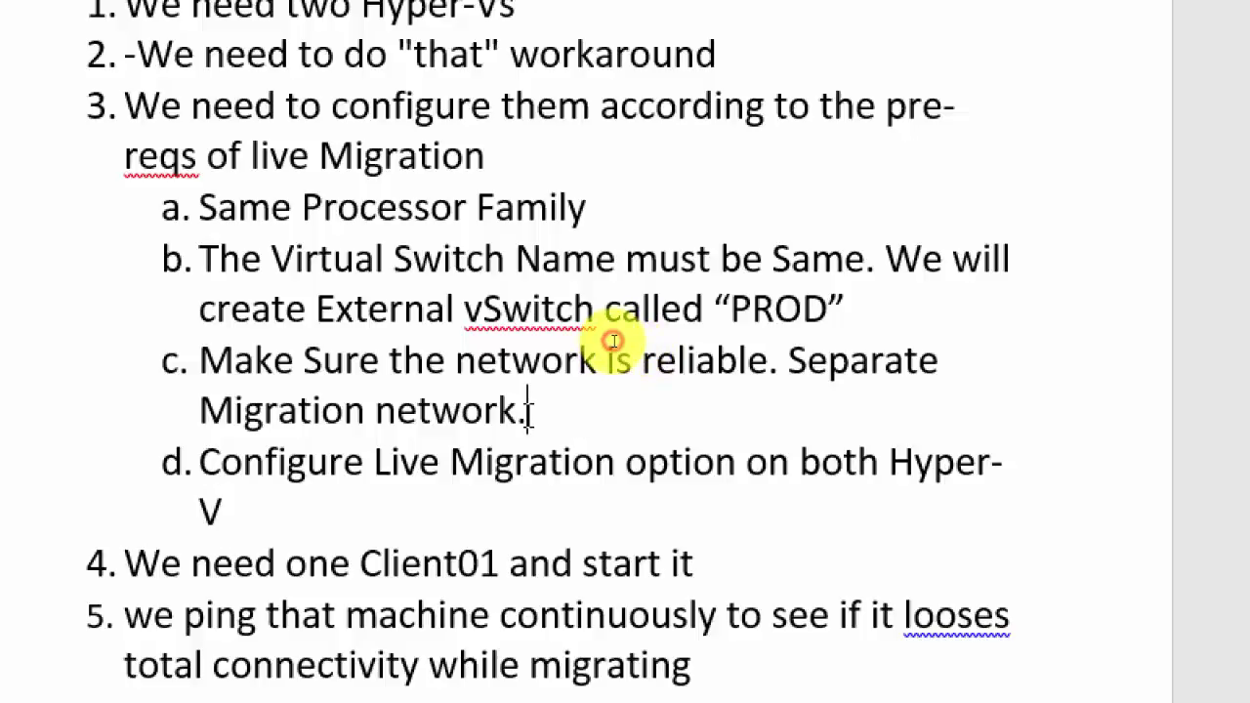
type("(Recom")
key("BackSpace")
key("BackSpace")
key("BackSpace")
key("BackSpace")
key("BackSpace")
key("BackSpace")
type("Optional)")
key("Right")
key("Right")
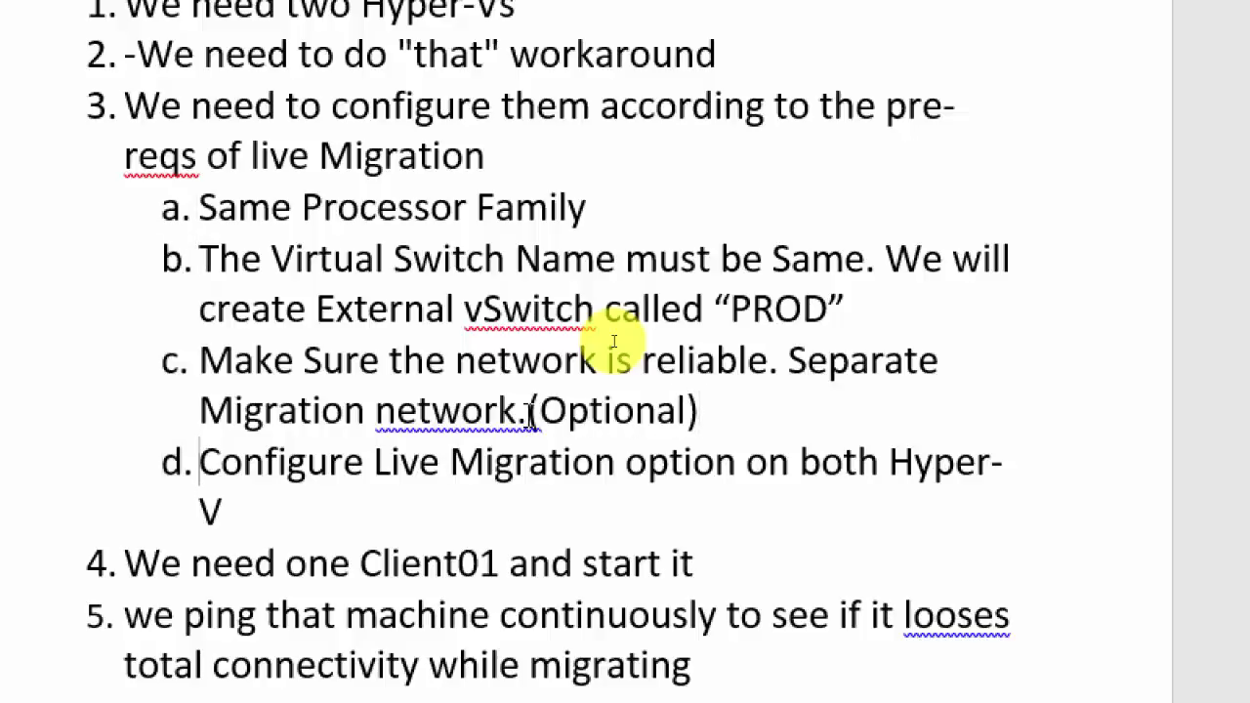
Step: Add a new empty sub-item e after item d
key("Down")
key("Down")
key("End")
key("Return")
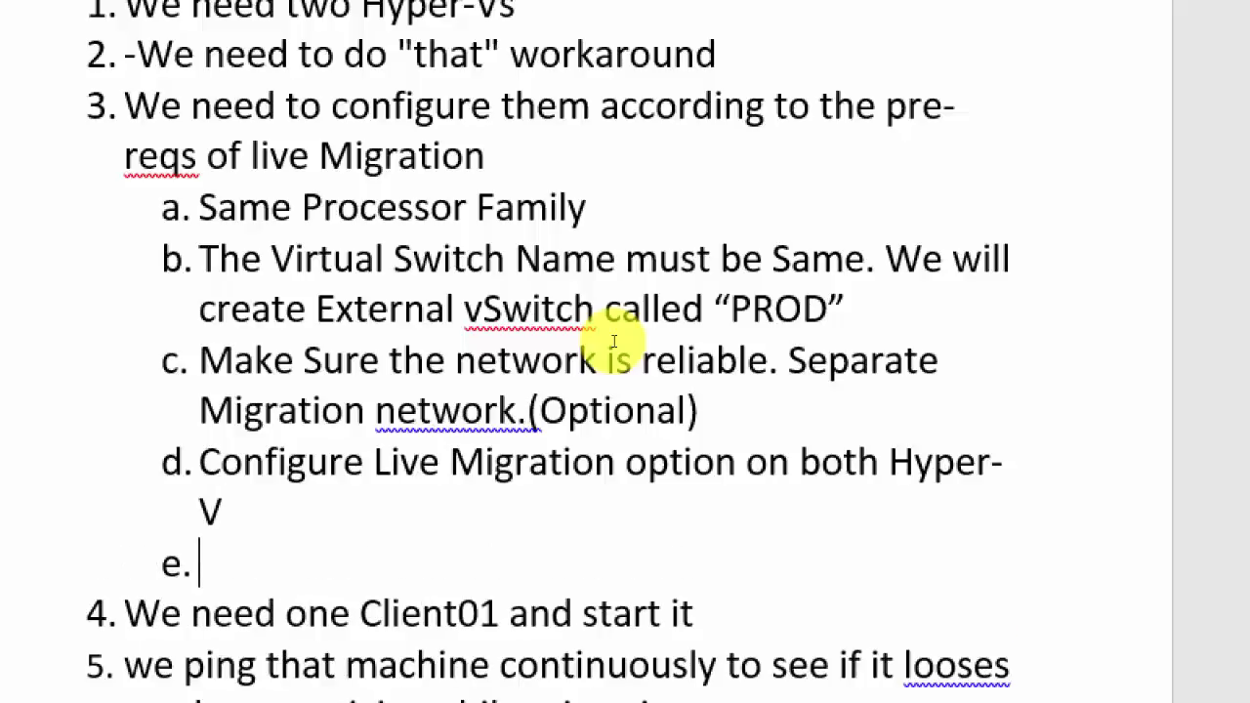
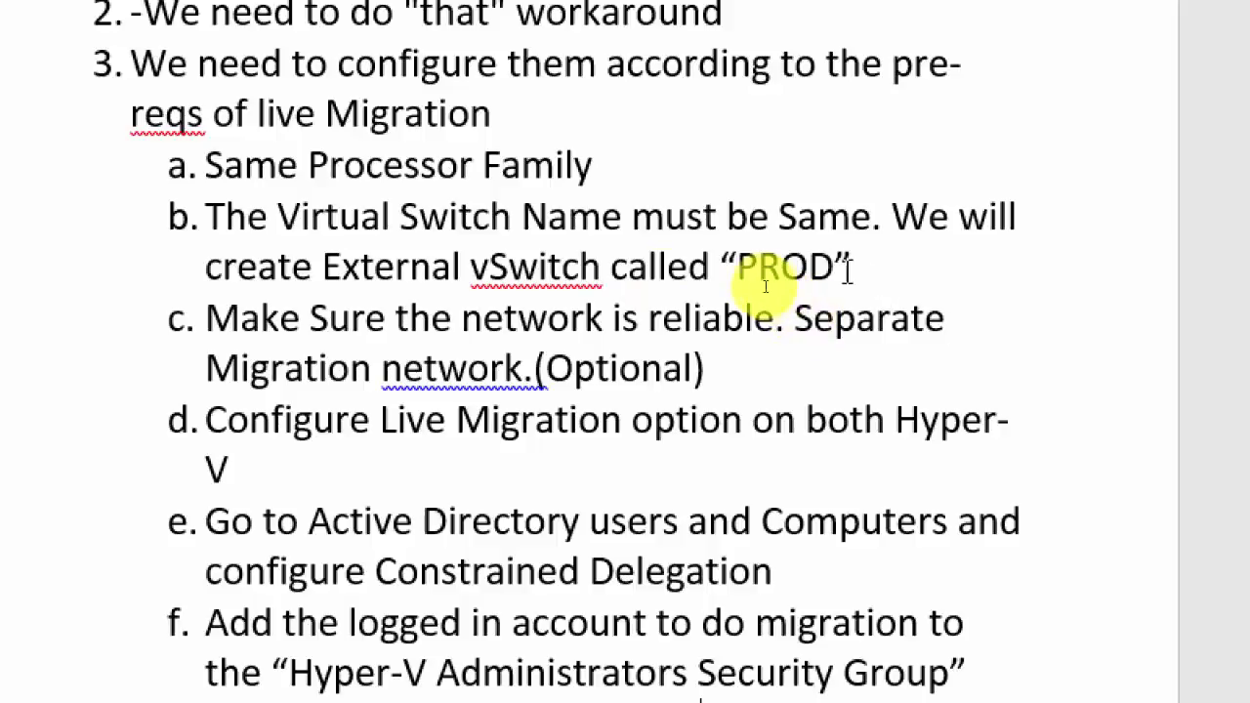
Step: Colour checklist items b, d and e green in the Word notes
triple_click(445, 261)
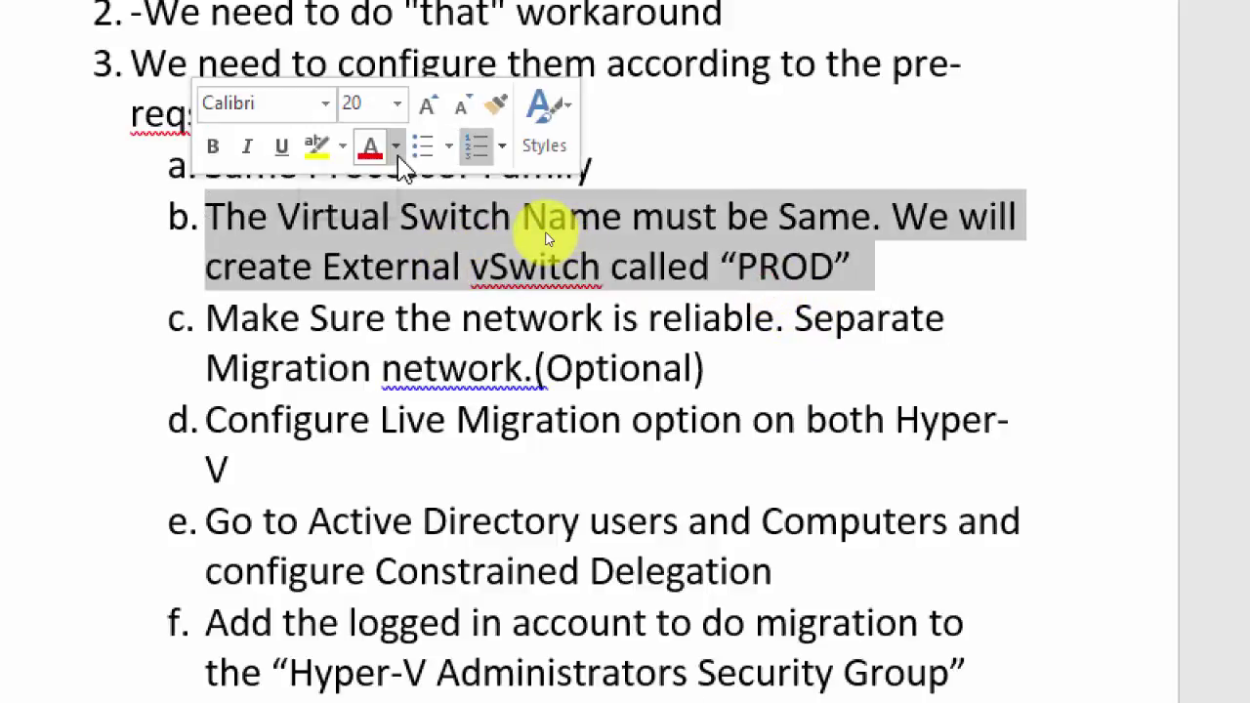
left_click(395, 145)
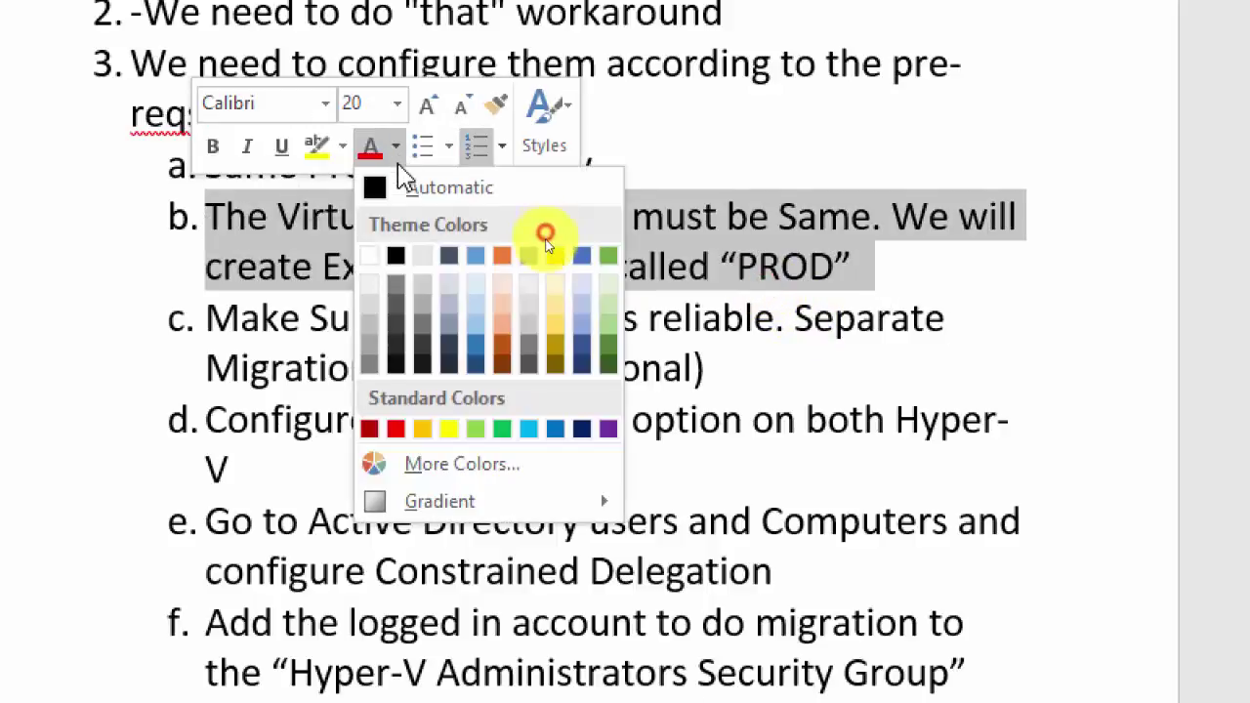
left_click(501, 431)
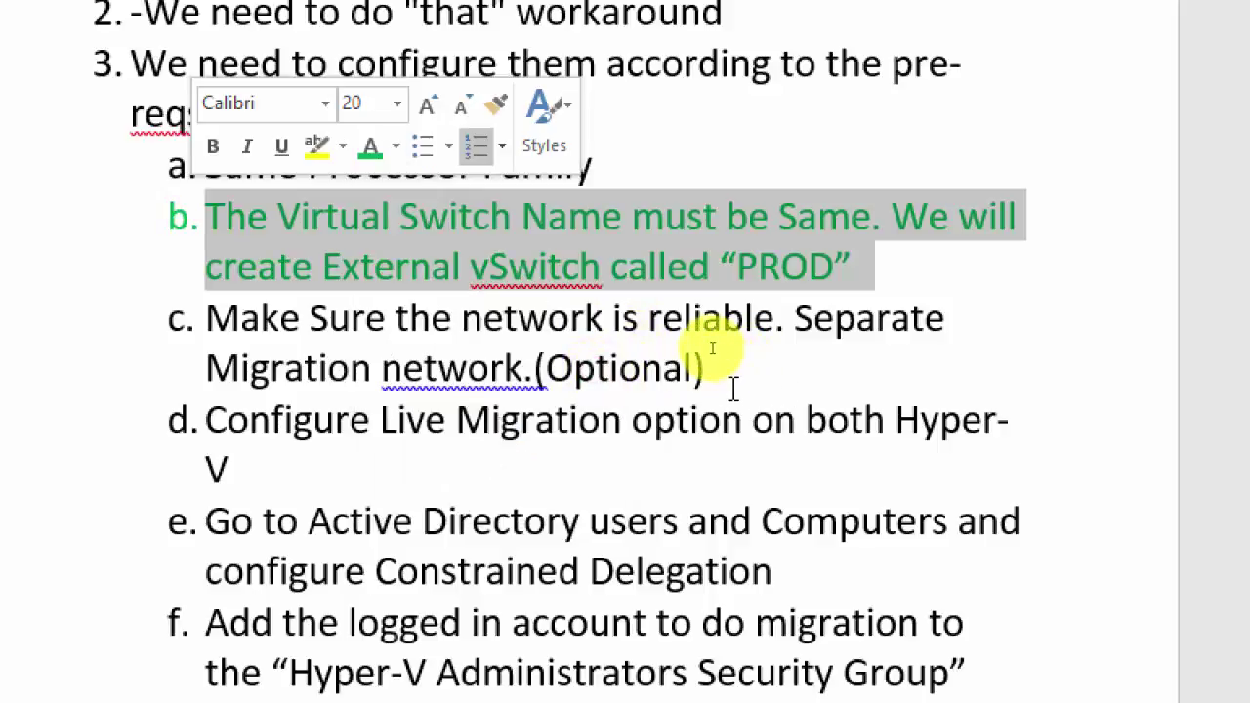
left_click(732, 386)
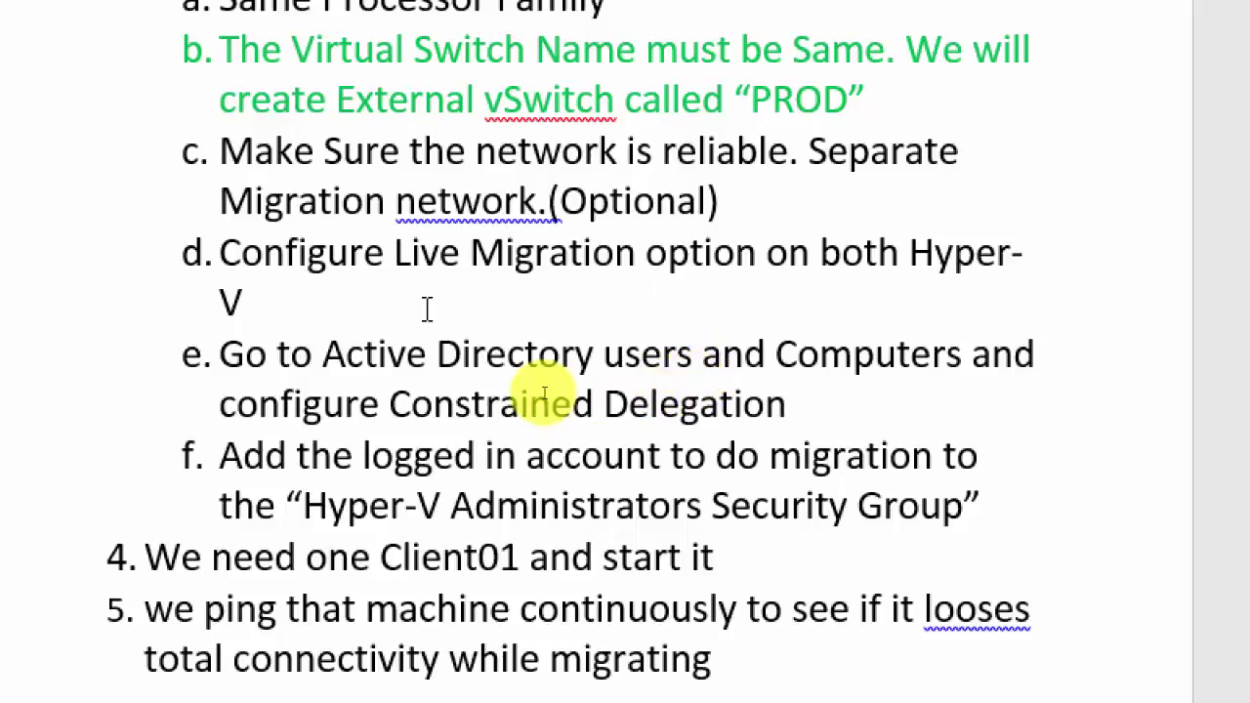
triple_click(251, 302)
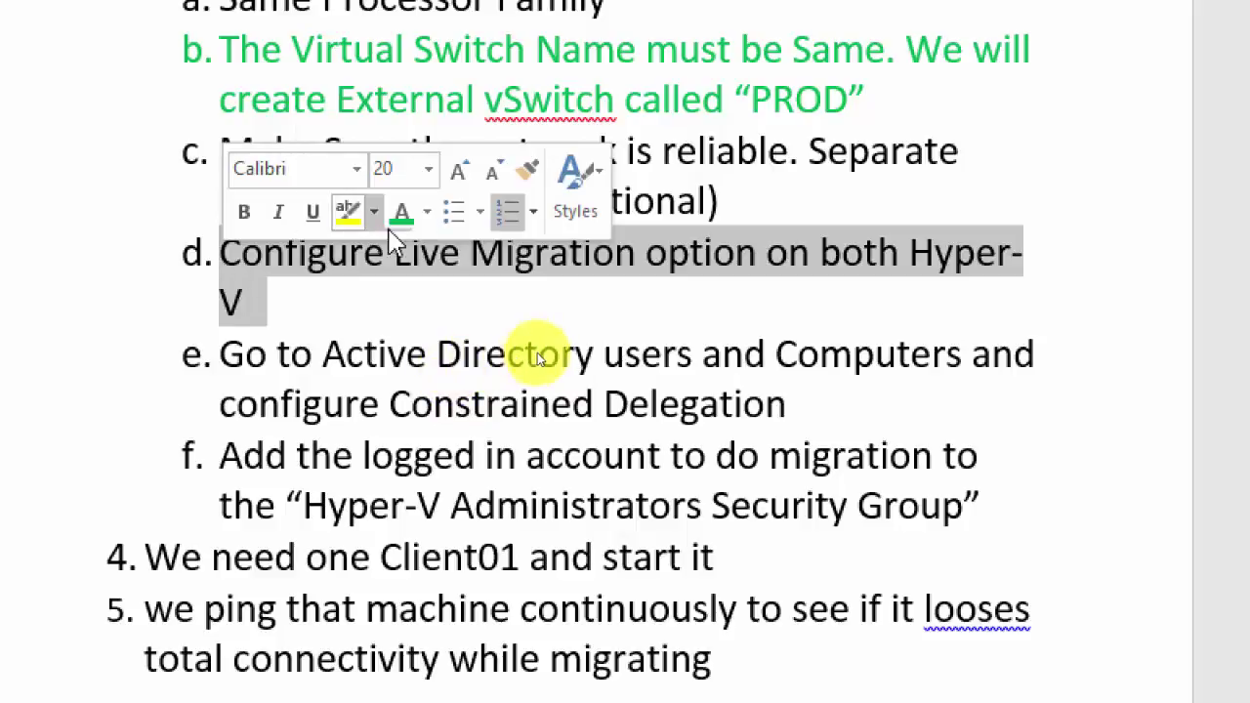
left_click(400, 215)
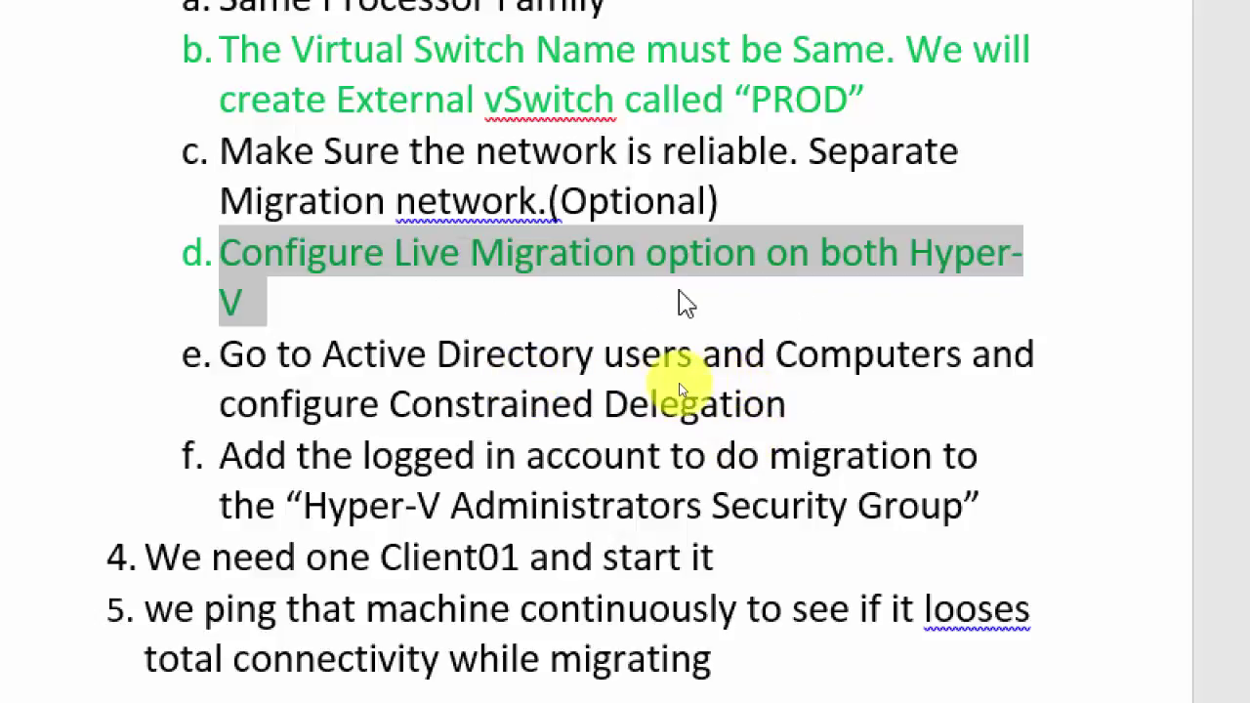
left_click(793, 404)
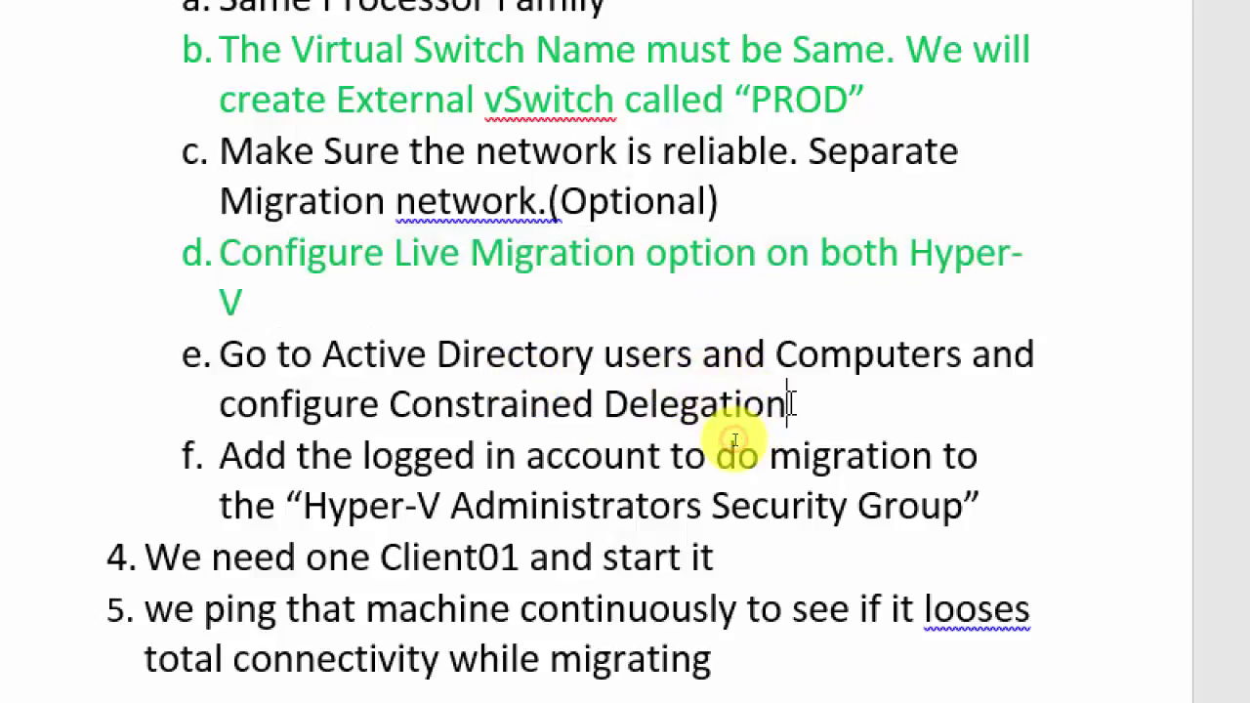
triple_click(219, 355)
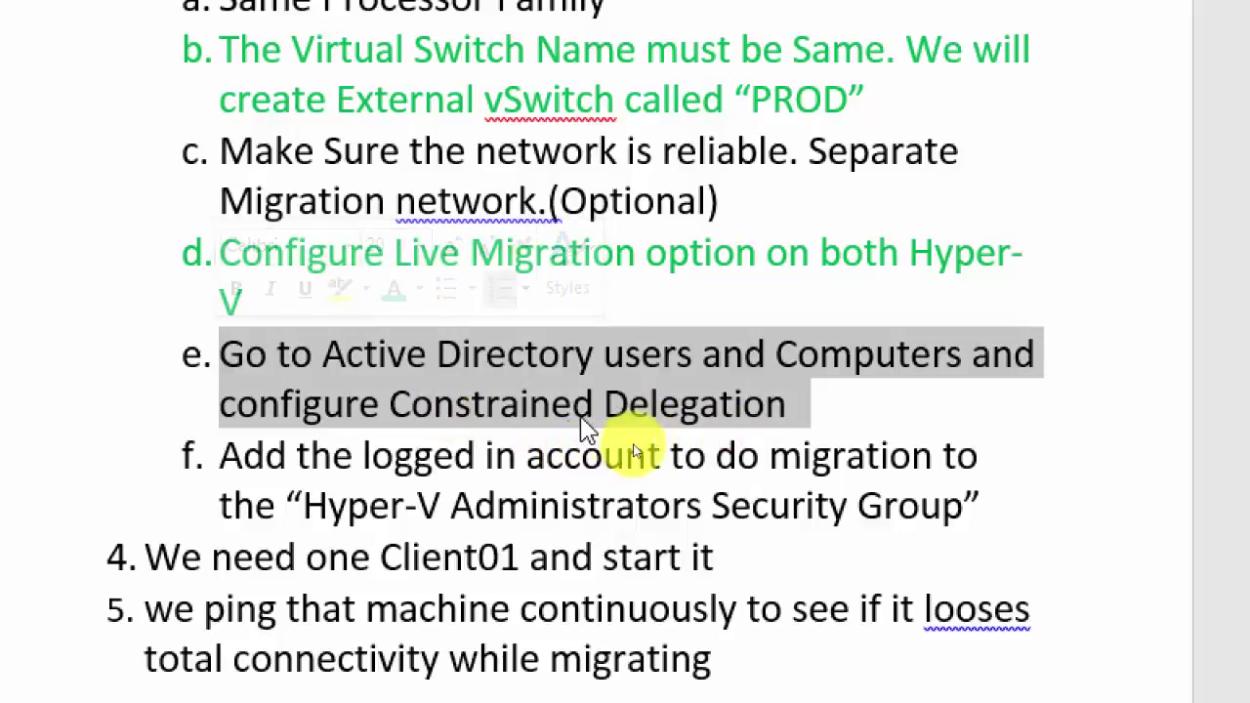
left_click(393, 294)
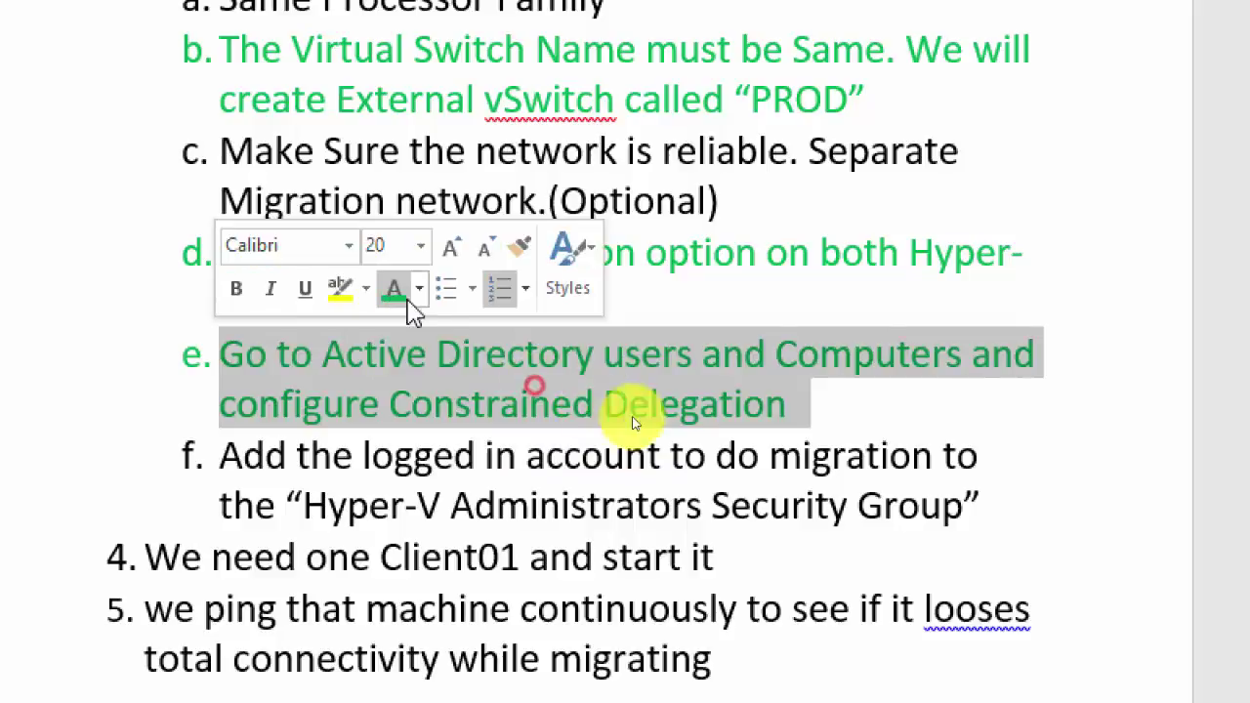
left_click(830, 488)
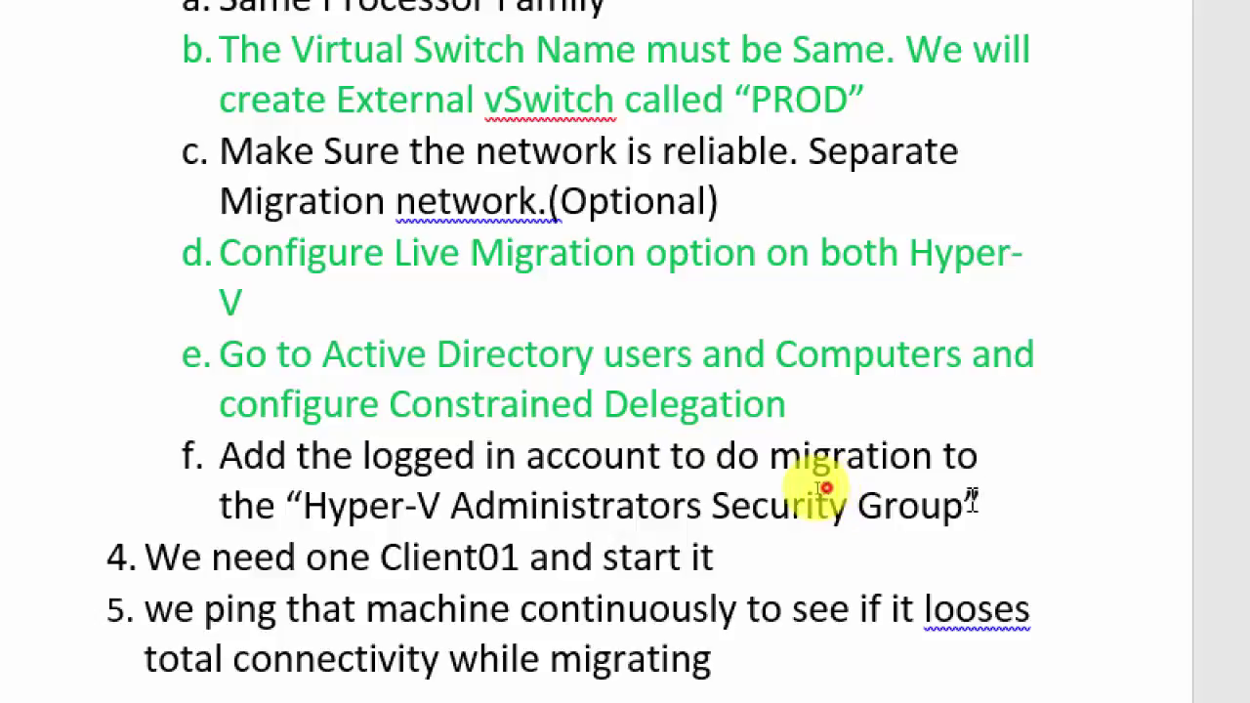
Step: Colour item f and step 4 (start Client01) green
left_click_drag(828, 488, 273, 467)
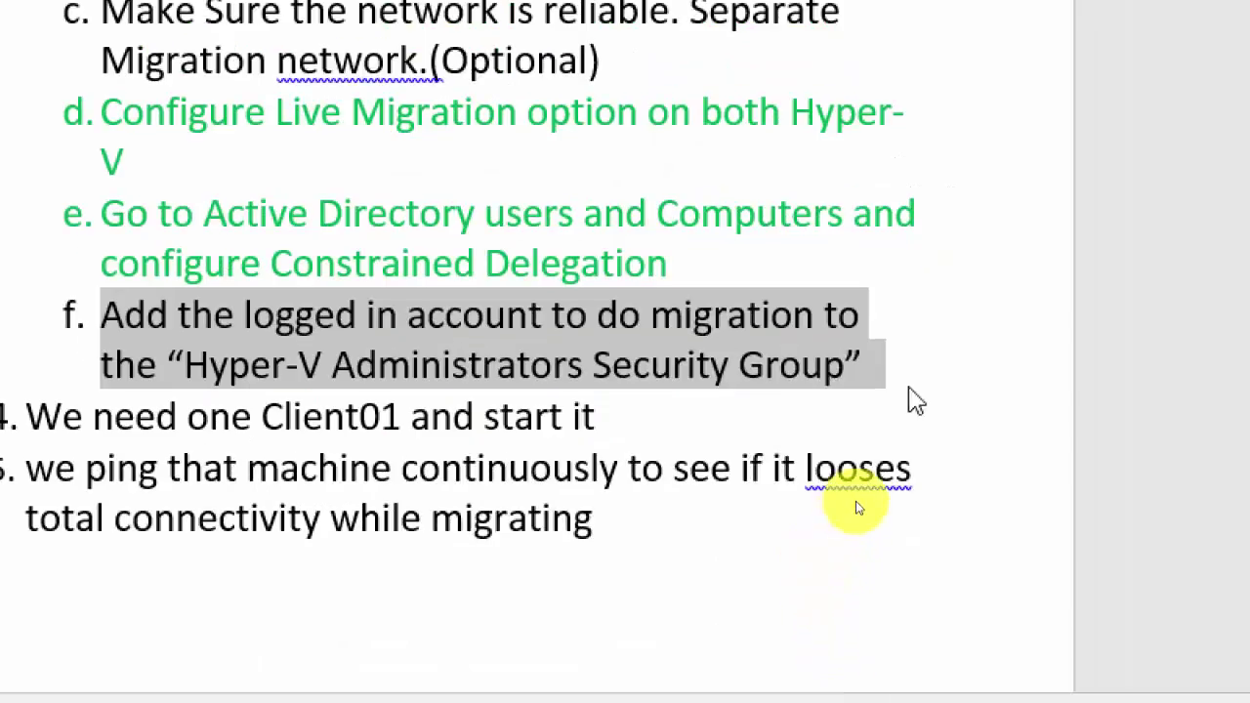
left_click(896, 362)
left_click_drag(866, 359, 117, 329)
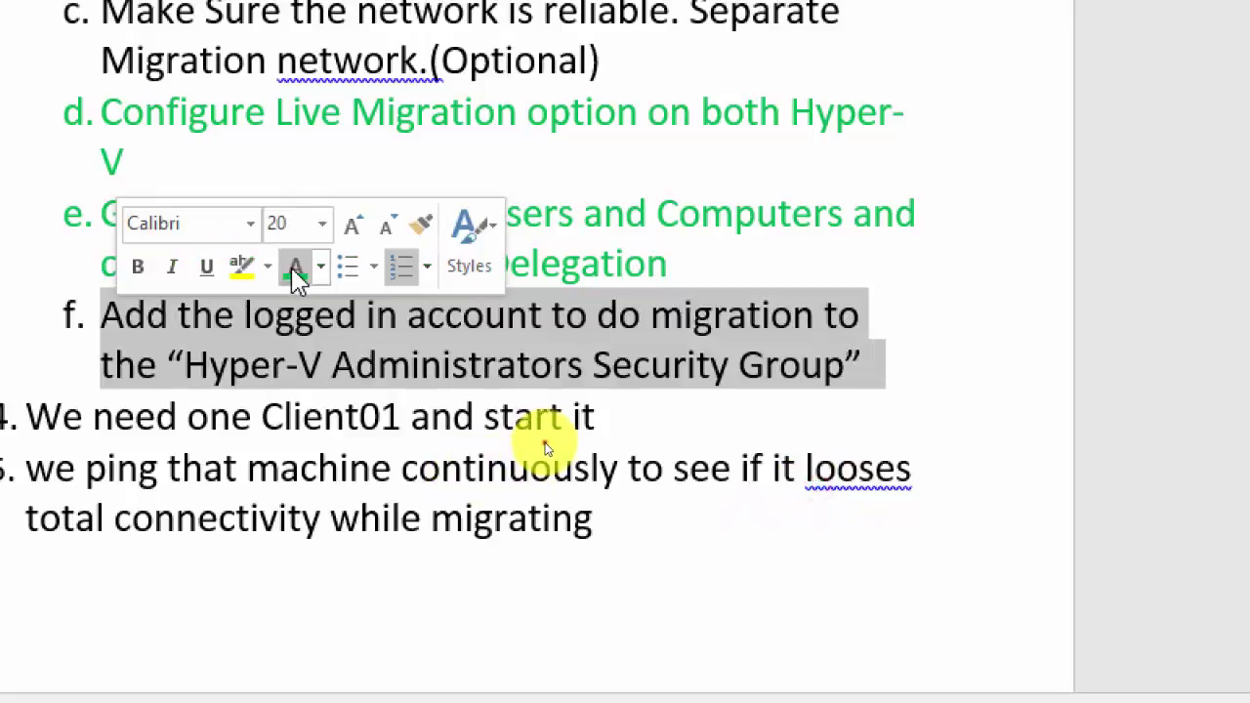
left_click(296, 279)
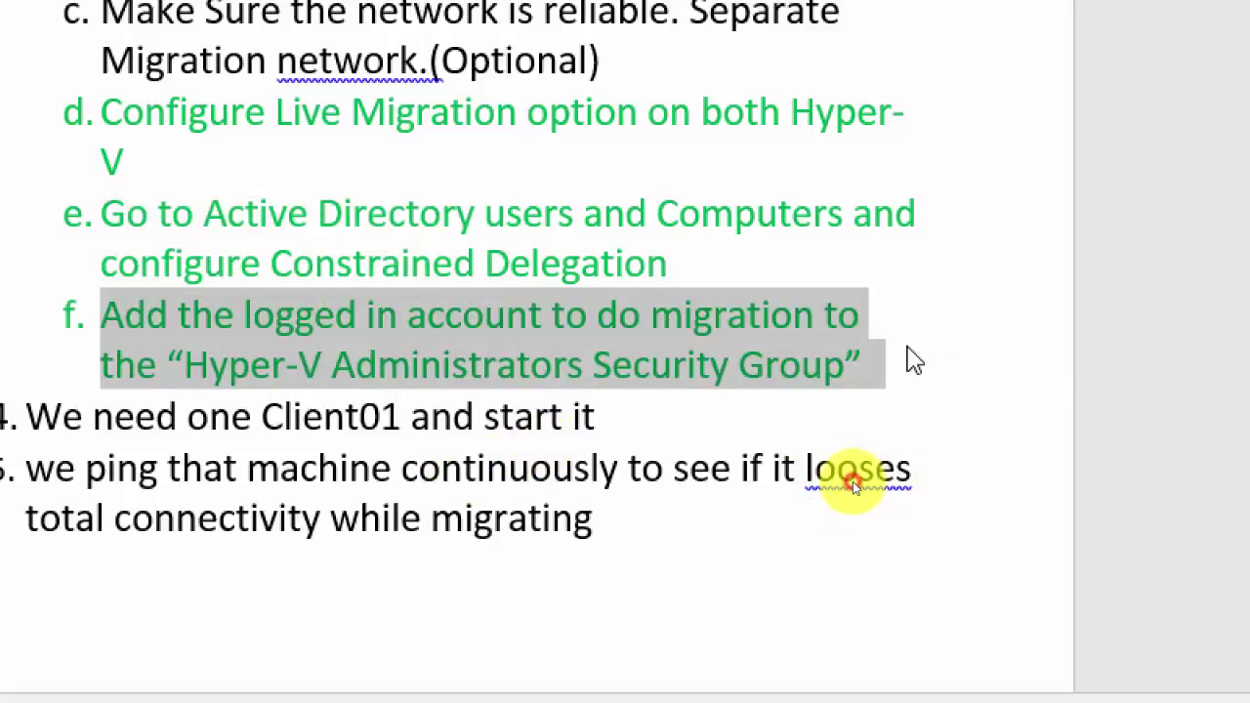
left_click(908, 359)
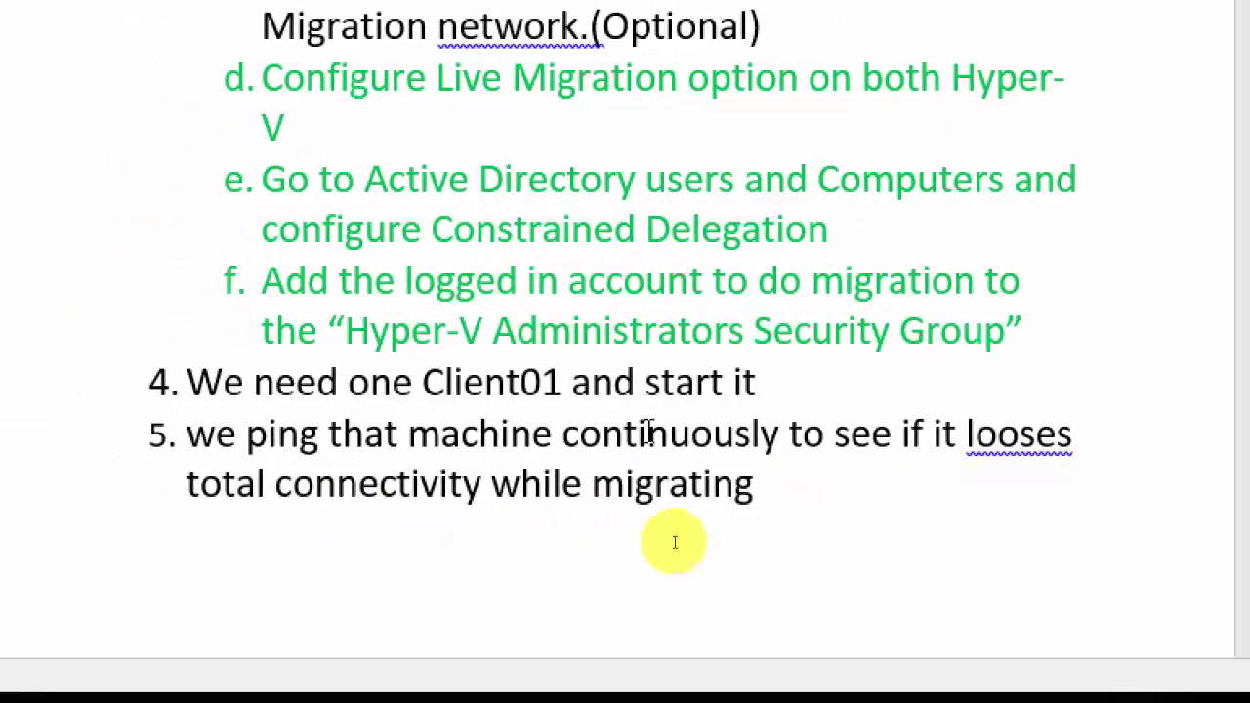
left_click_drag(763, 381, 167, 391)
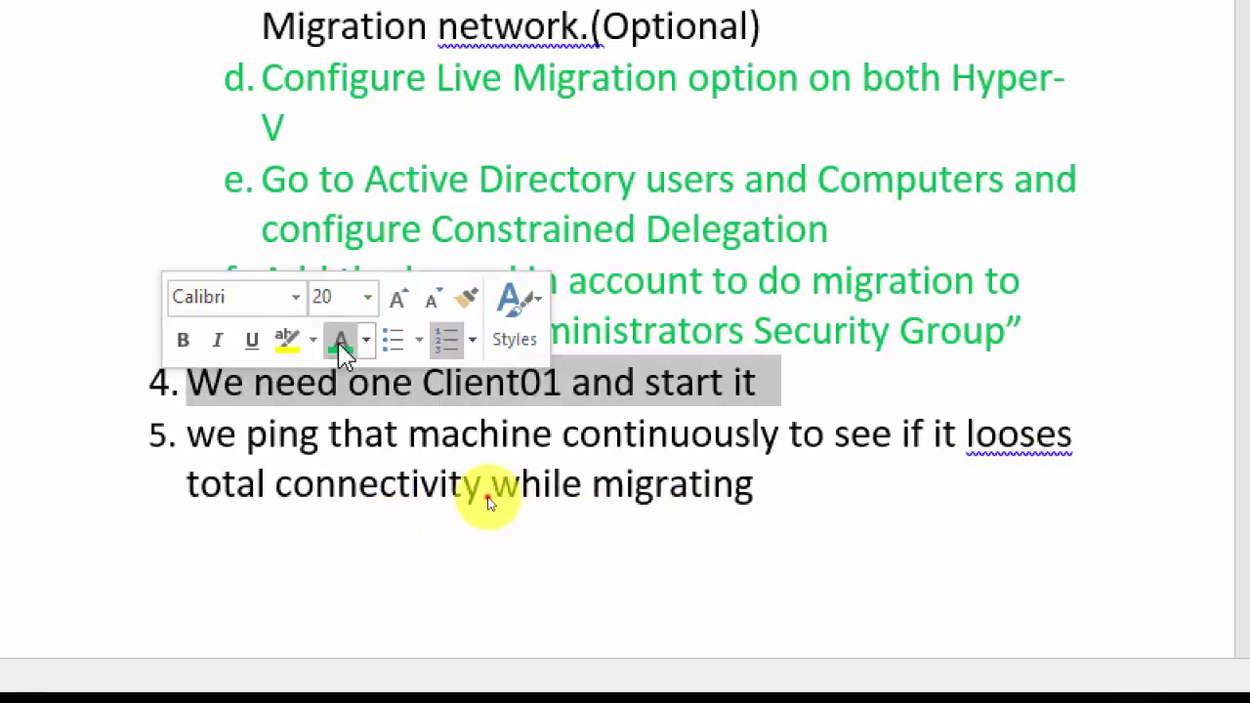
left_click(341, 344)
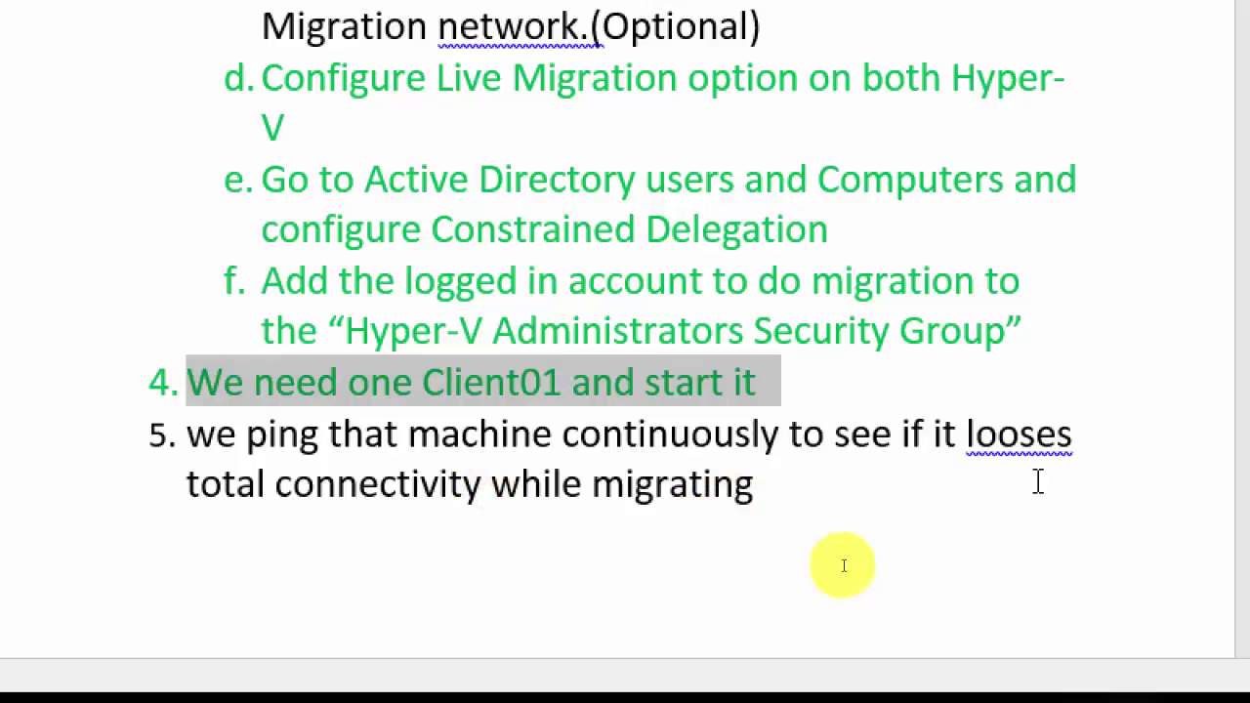
left_click(706, 513)
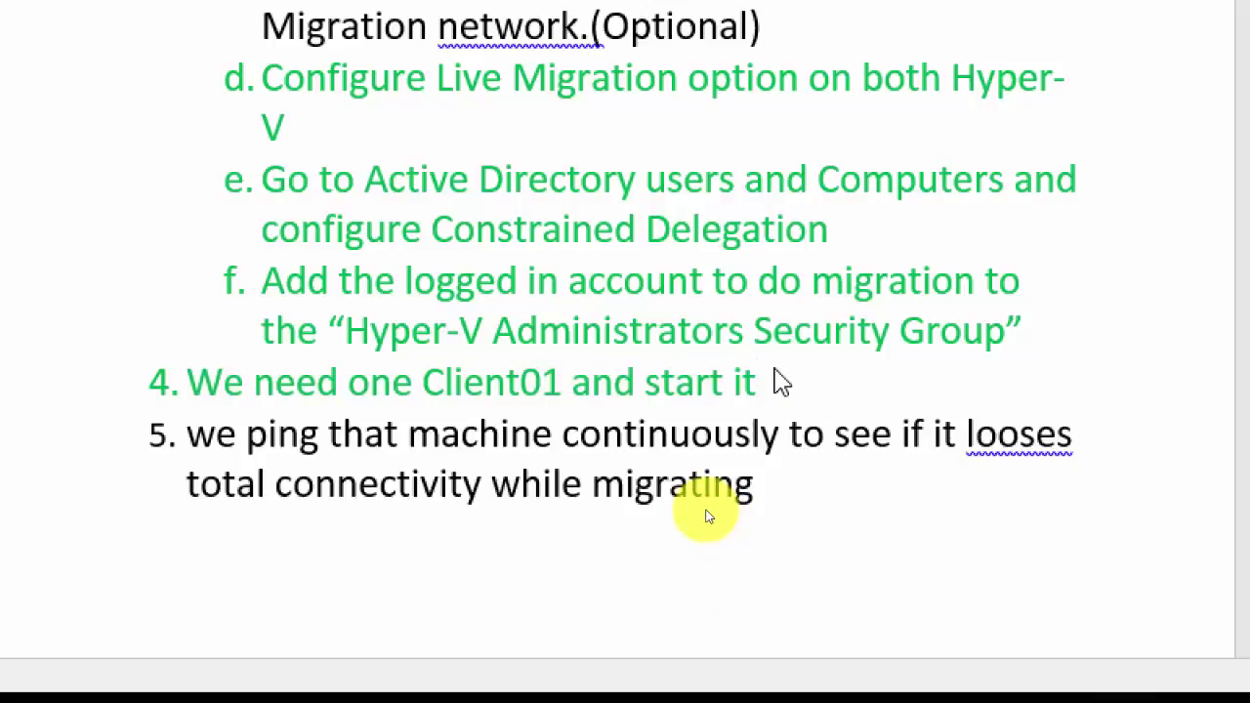
scroll(700, 279, "up", 1)
scroll(700, 278, "up", 2)
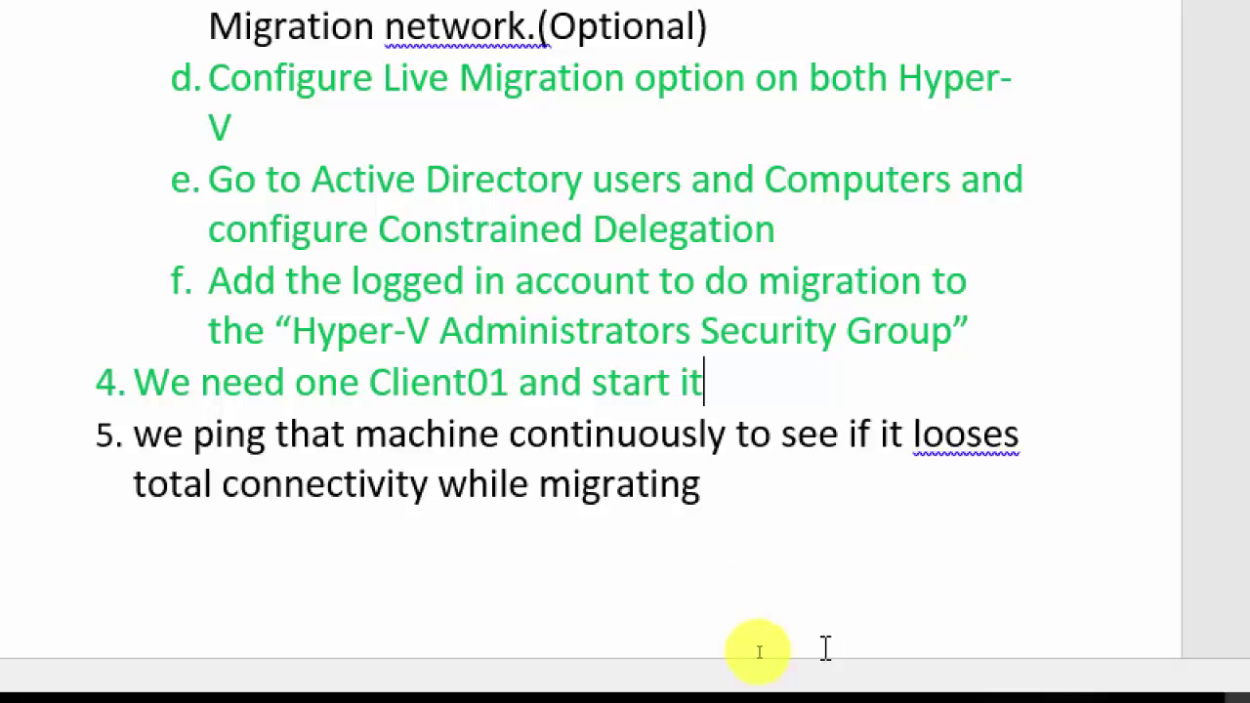
Step: On Server01, confirm the Hyper-V Administrators group's members include the domain admin account
mouse_move(803, 679)
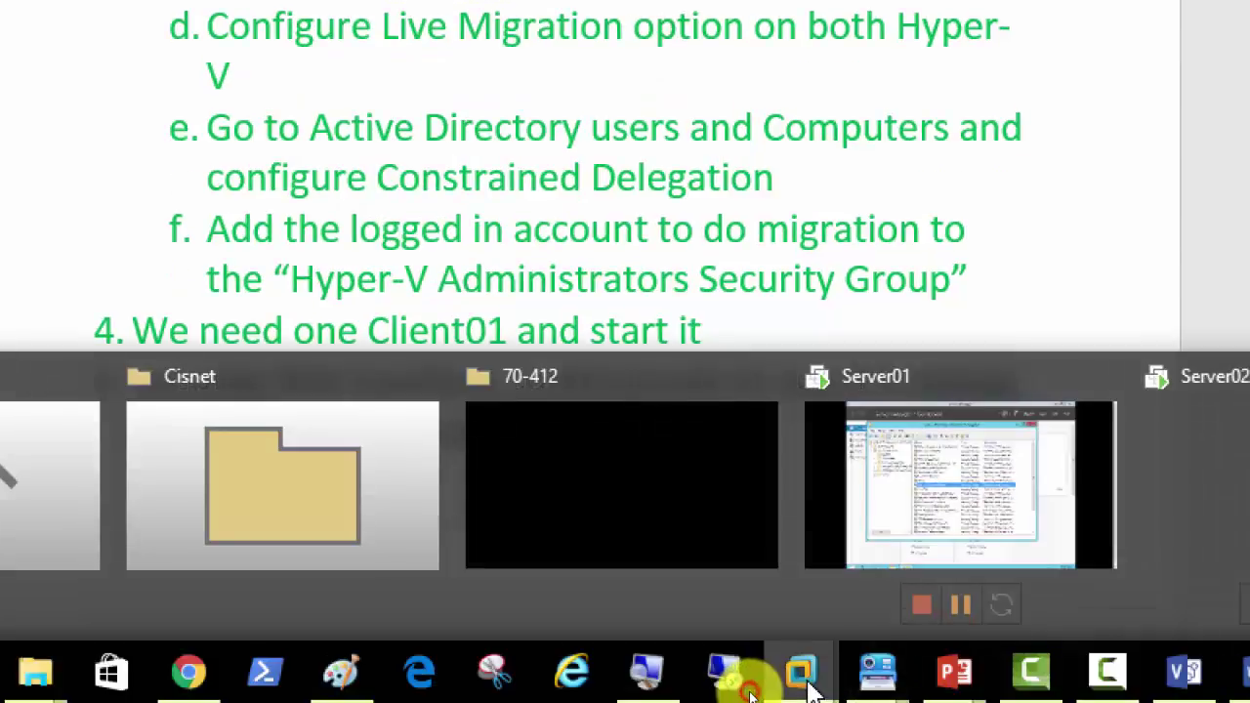
left_click(820, 572)
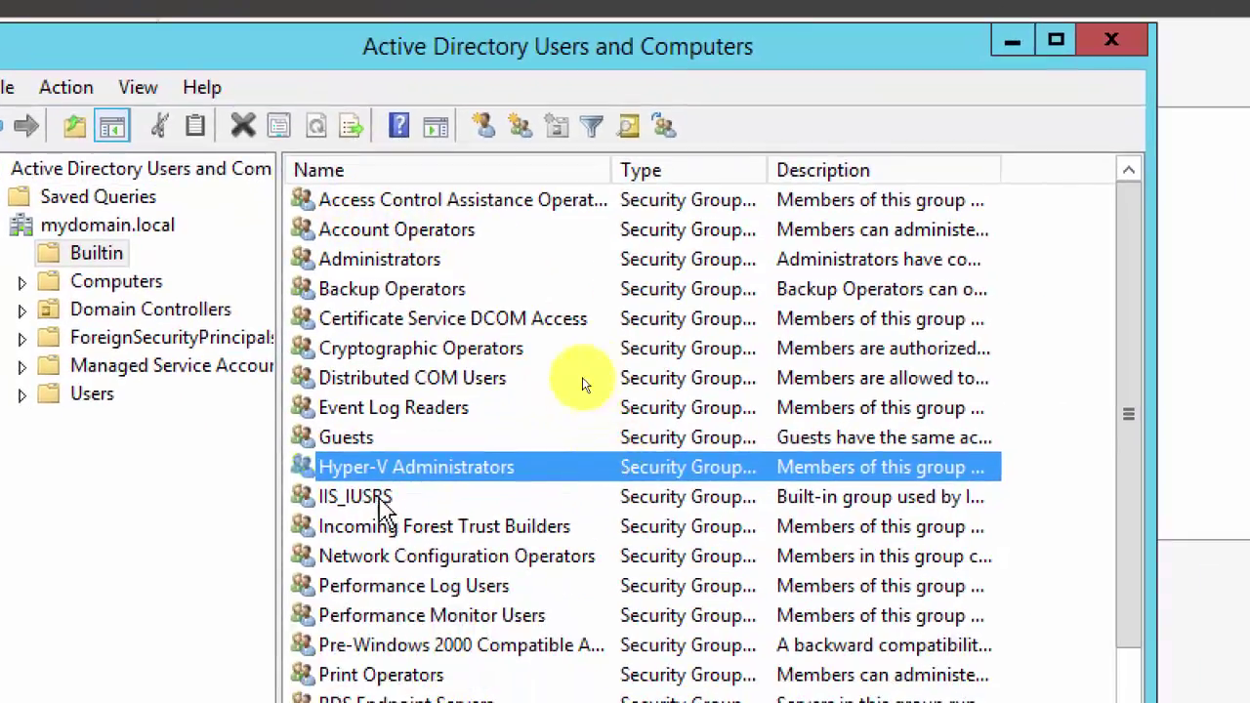
double_click(402, 473)
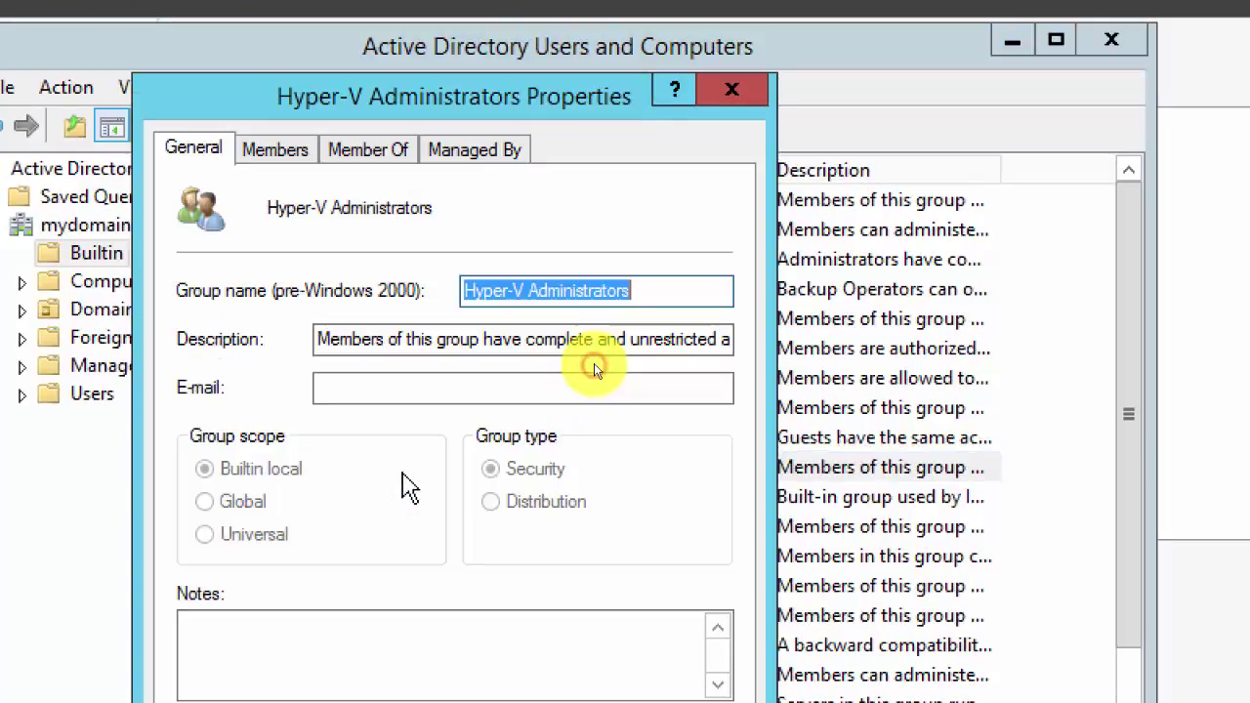
left_click(276, 149)
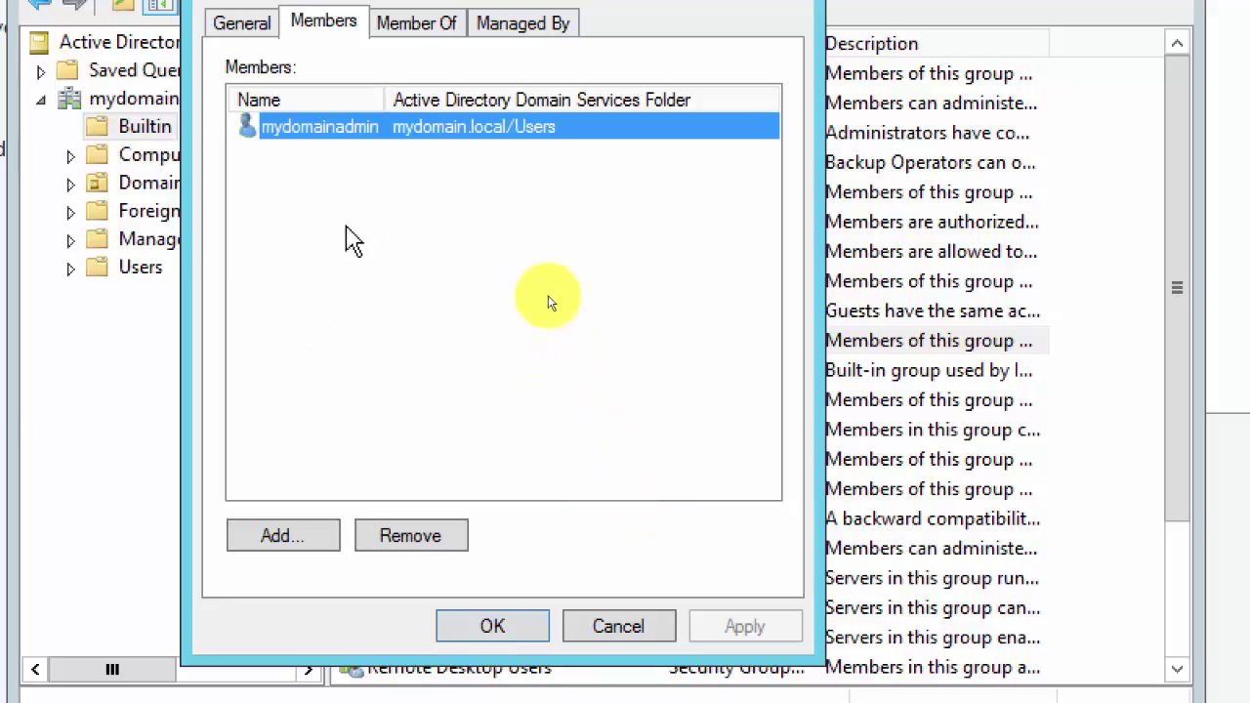
left_click(513, 633)
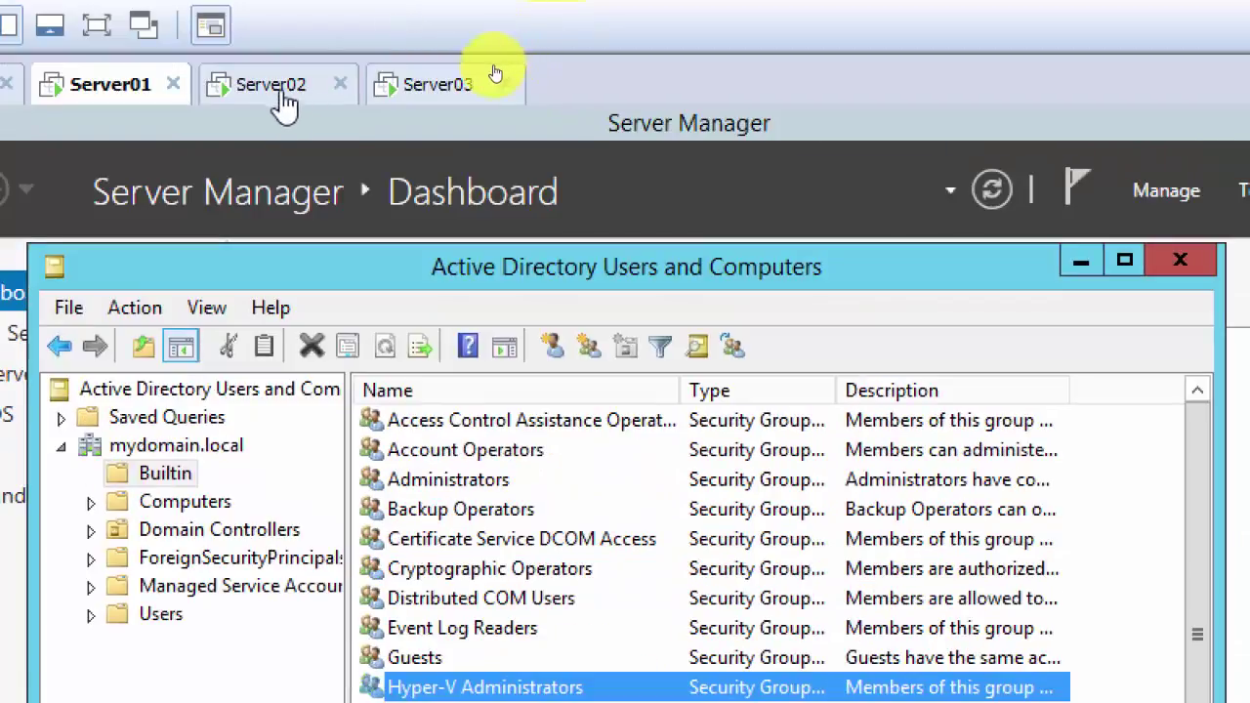
Step: On Server02, open Client01's console and try sending the sign-in key combination, which fails
left_click(272, 95)
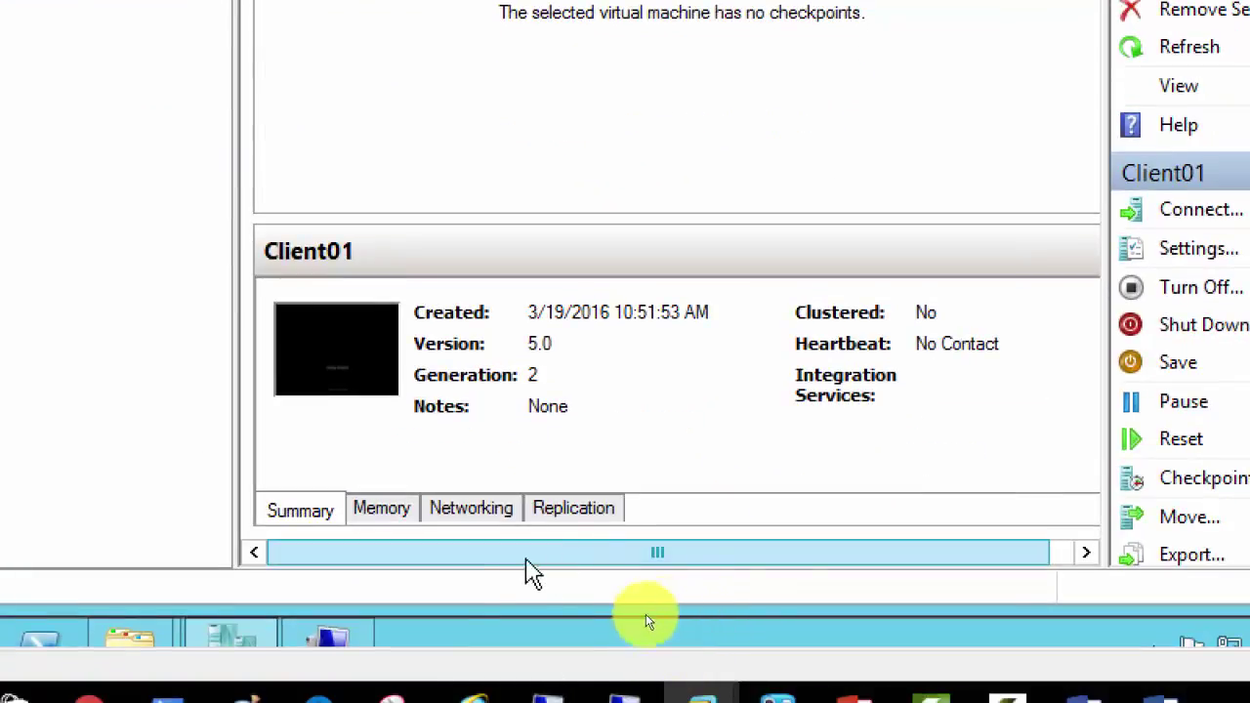
left_click(370, 645)
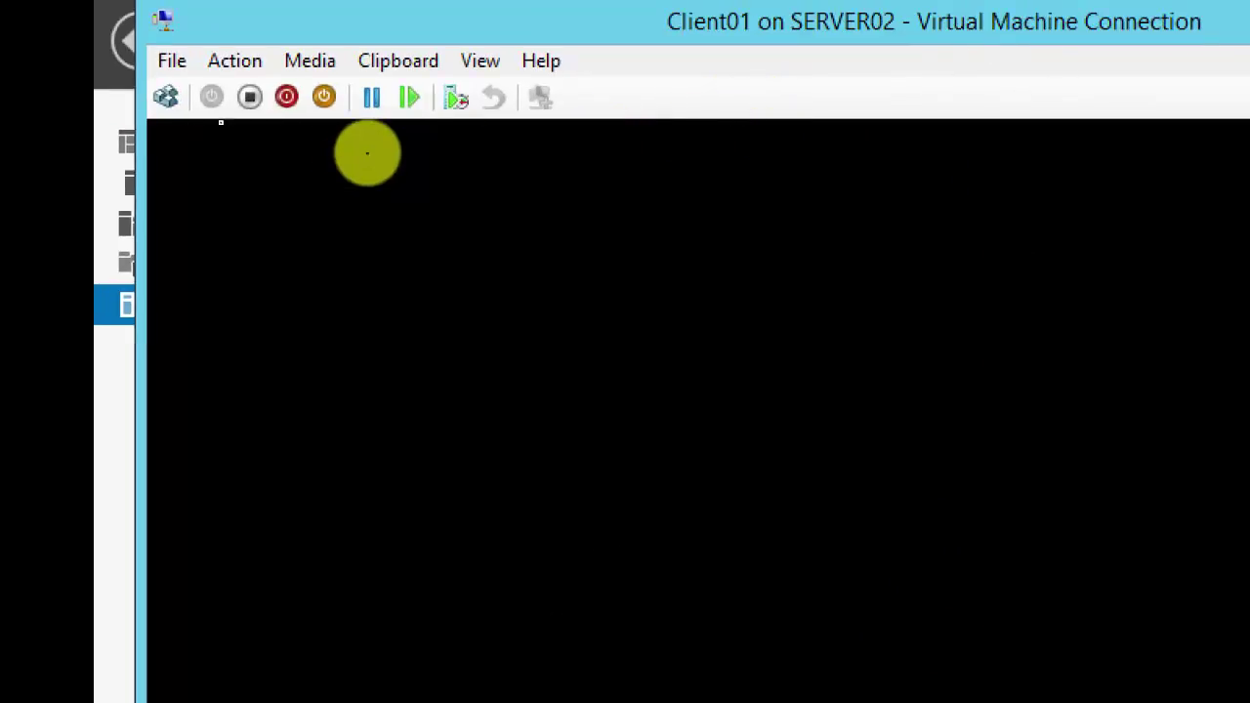
left_click(166, 98)
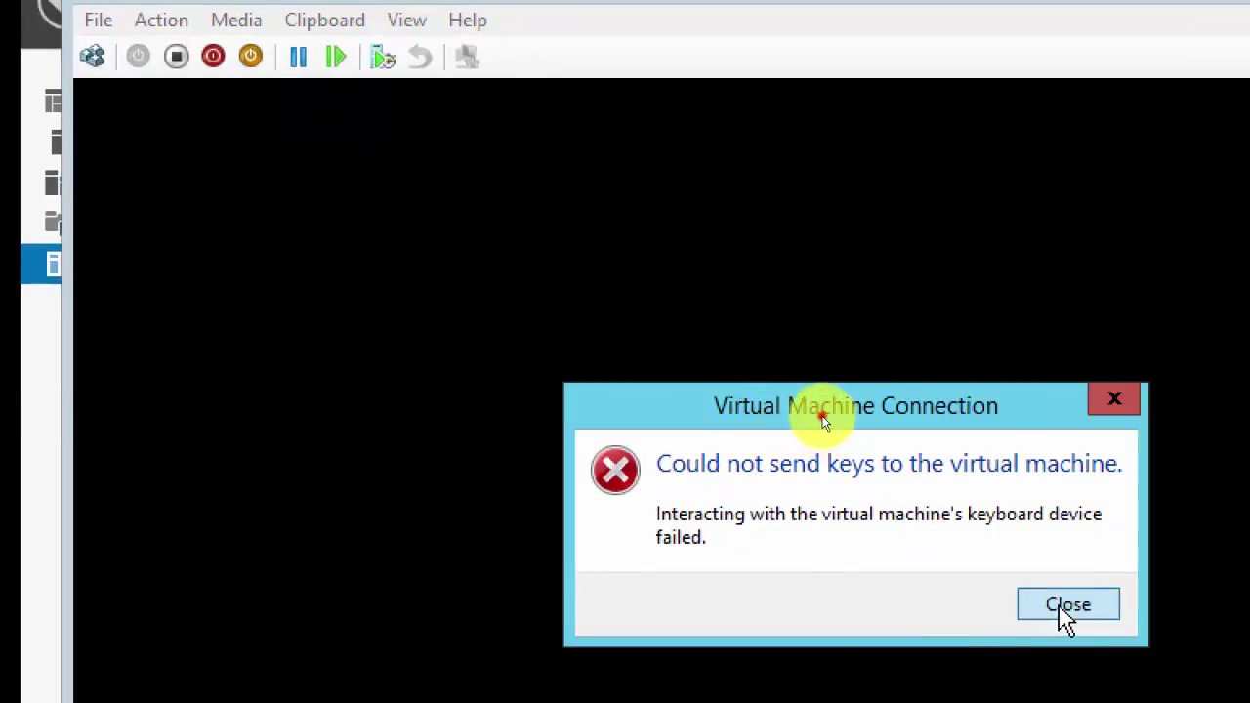
left_click(1061, 607)
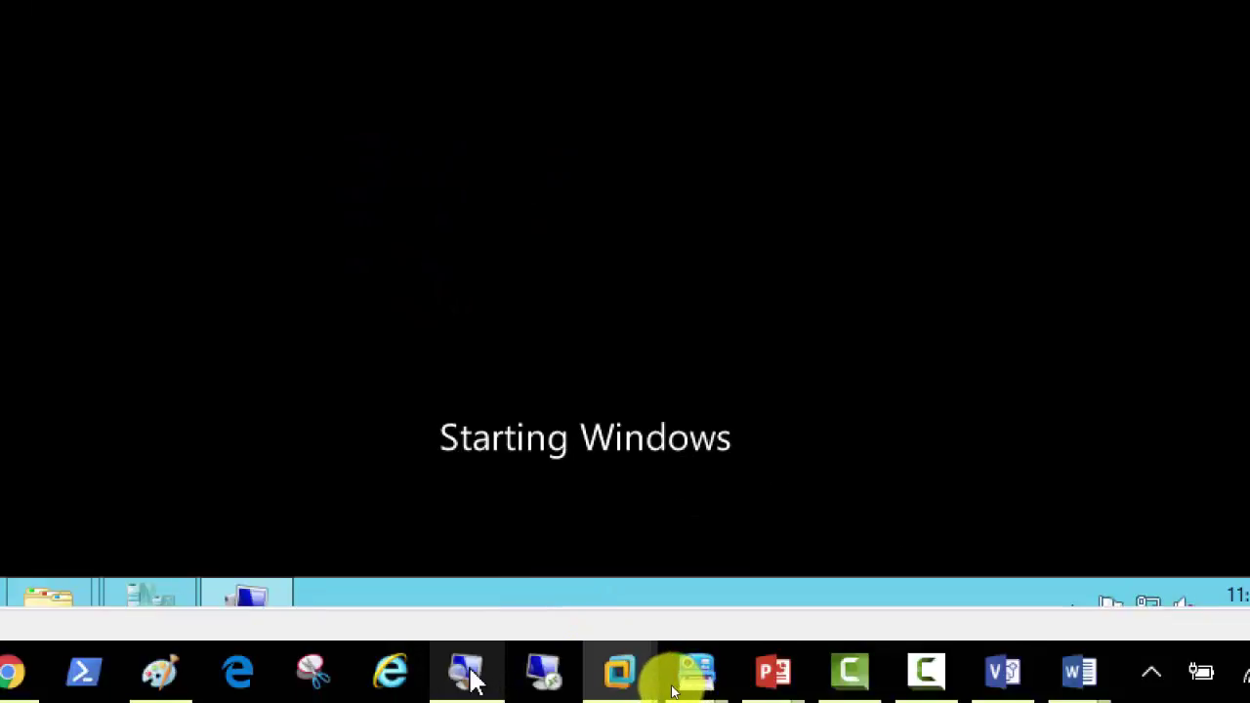
Step: Reset magnification to 100%, view Client01's boot screen, then minimize its console
left_click(469, 675)
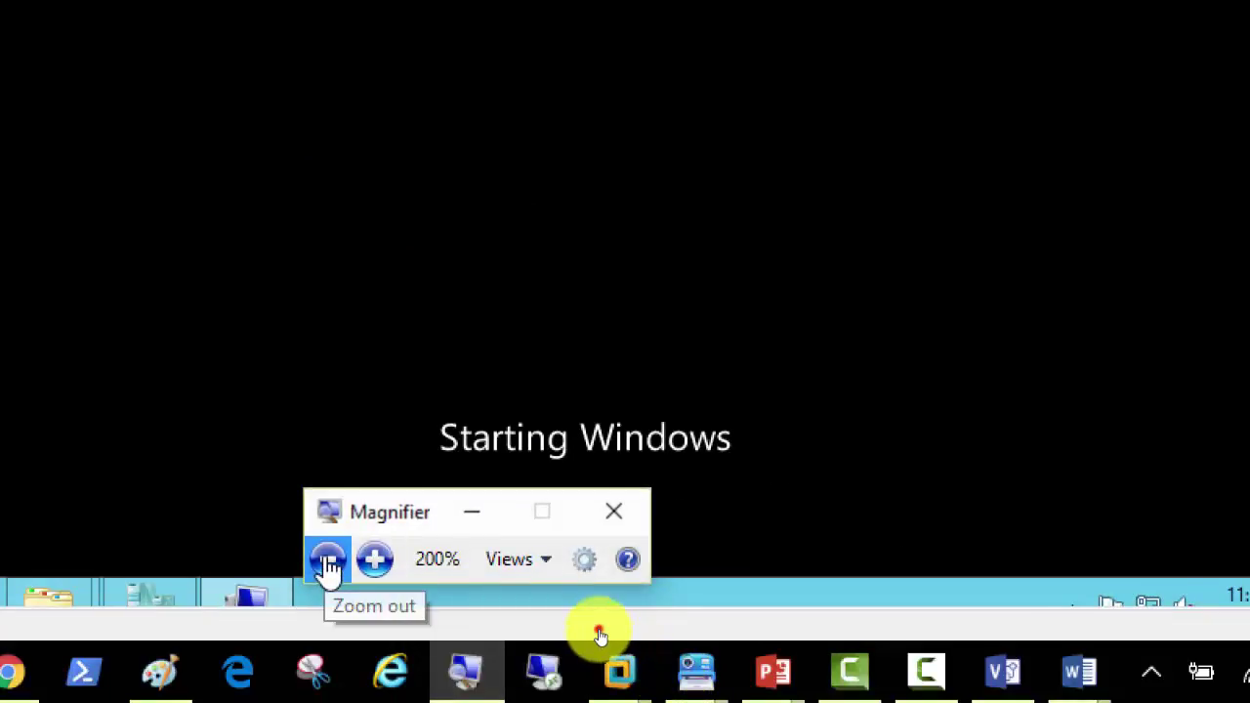
left_click(328, 563)
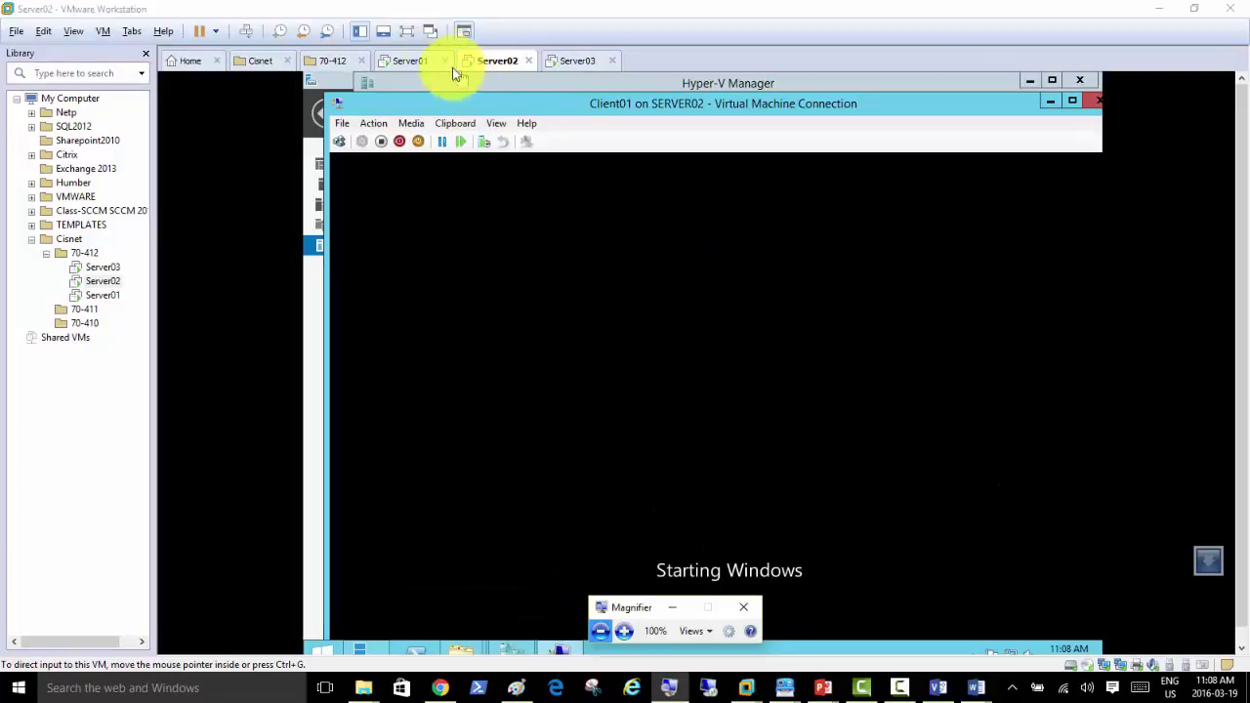
left_click(410, 33)
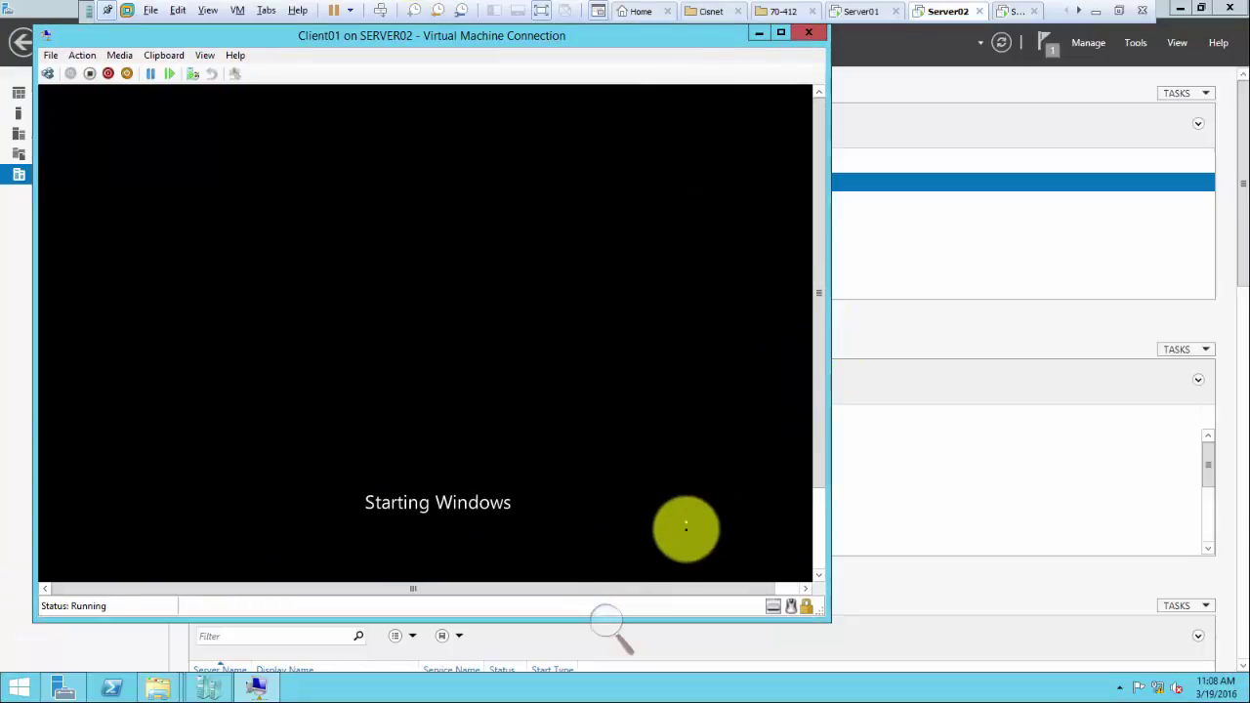
left_click(780, 586)
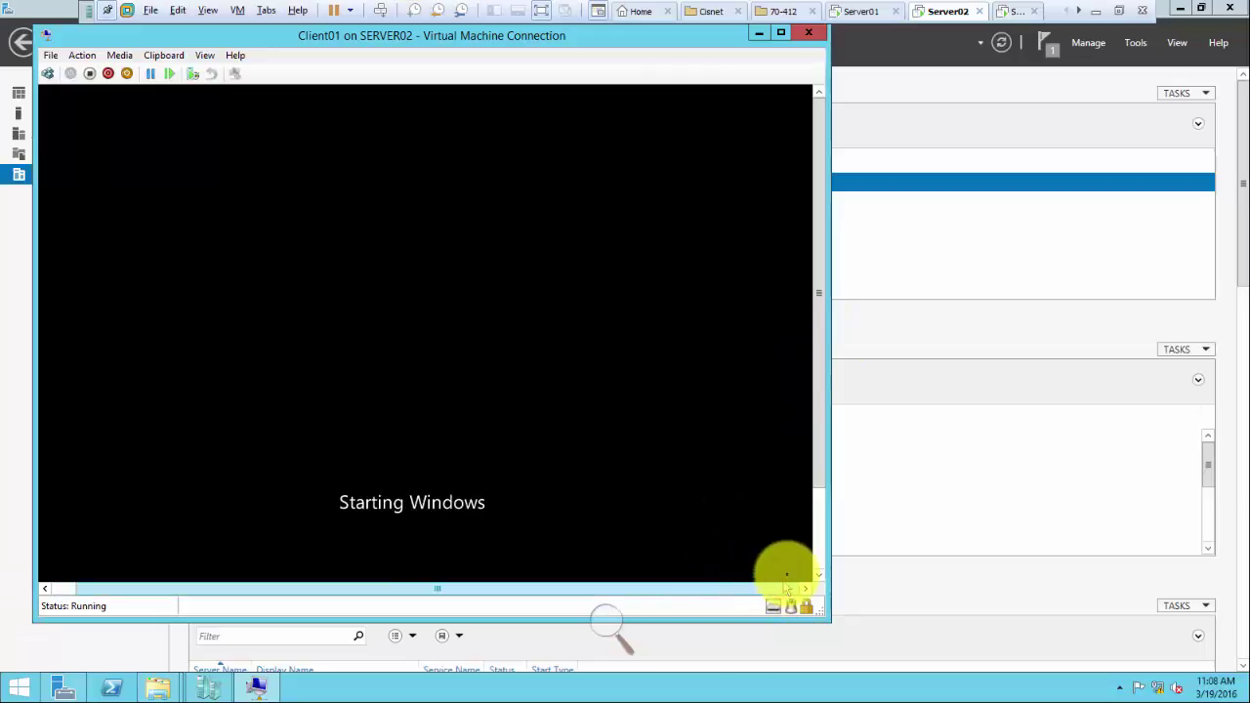
left_click(819, 532)
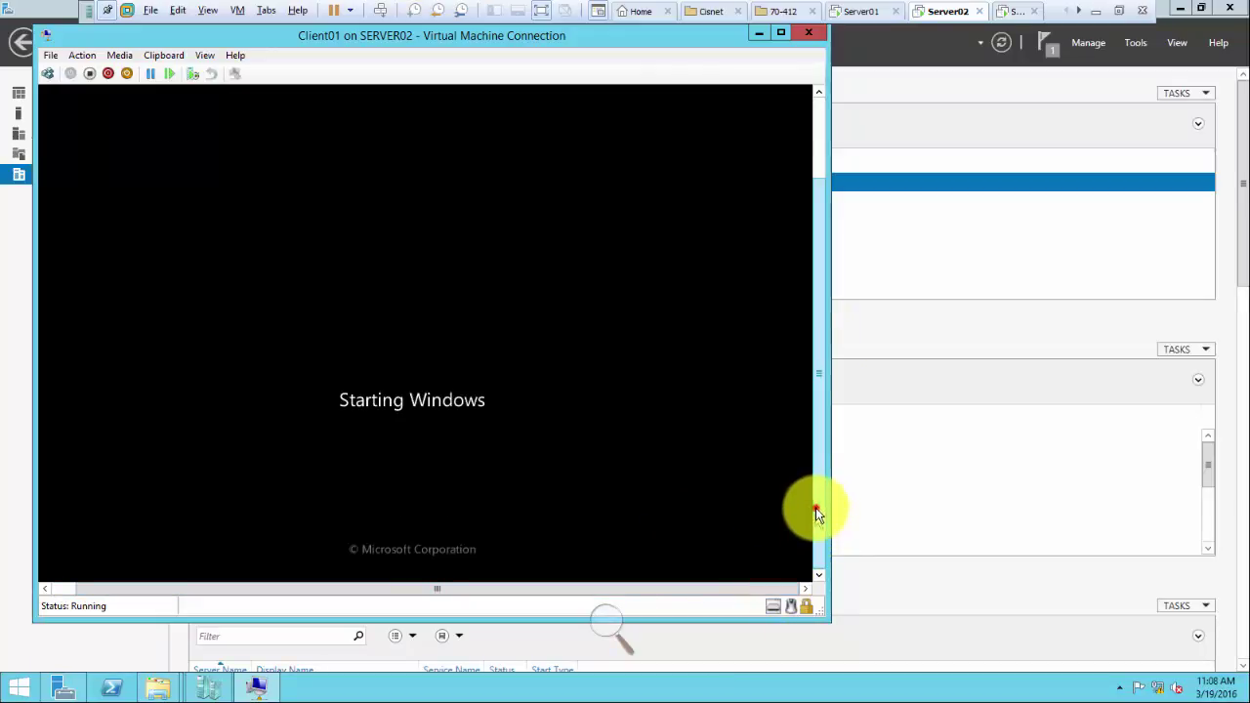
left_click_drag(817, 511, 817, 385)
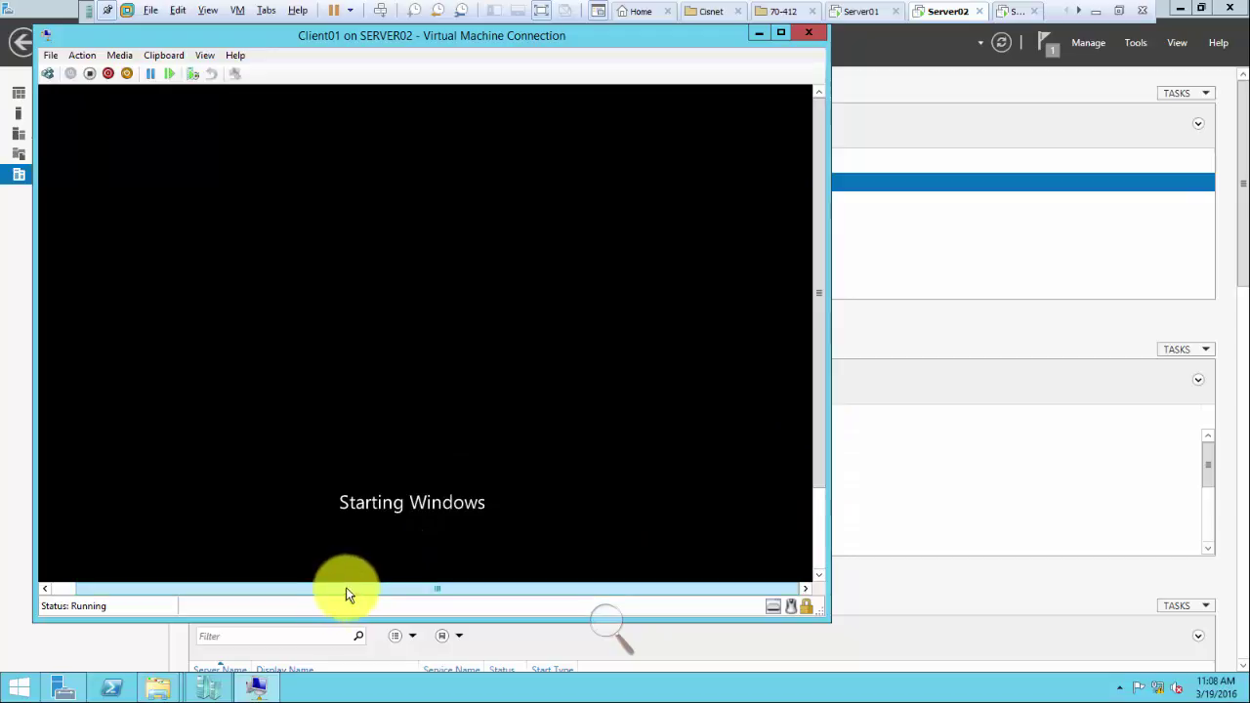
left_click_drag(346, 588, 297, 589)
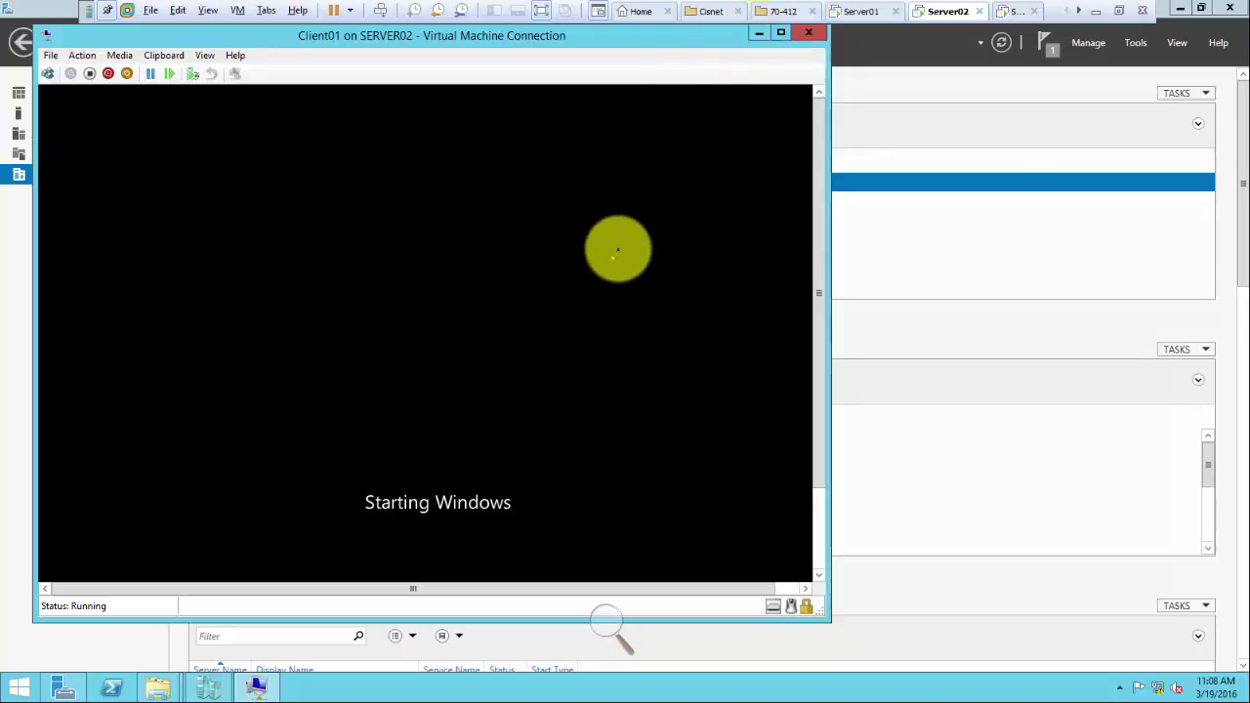
left_click(757, 33)
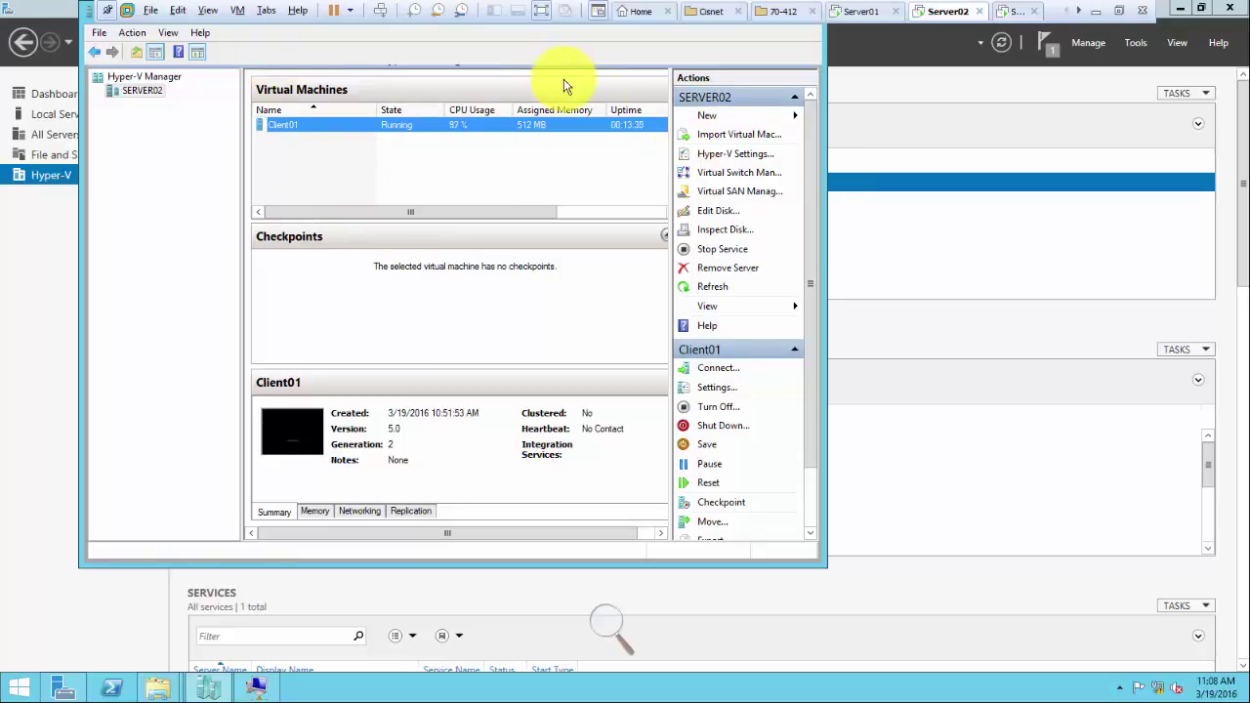
Step: Switch to Server01 and minimize Active Directory Users and Computers
left_click(863, 12)
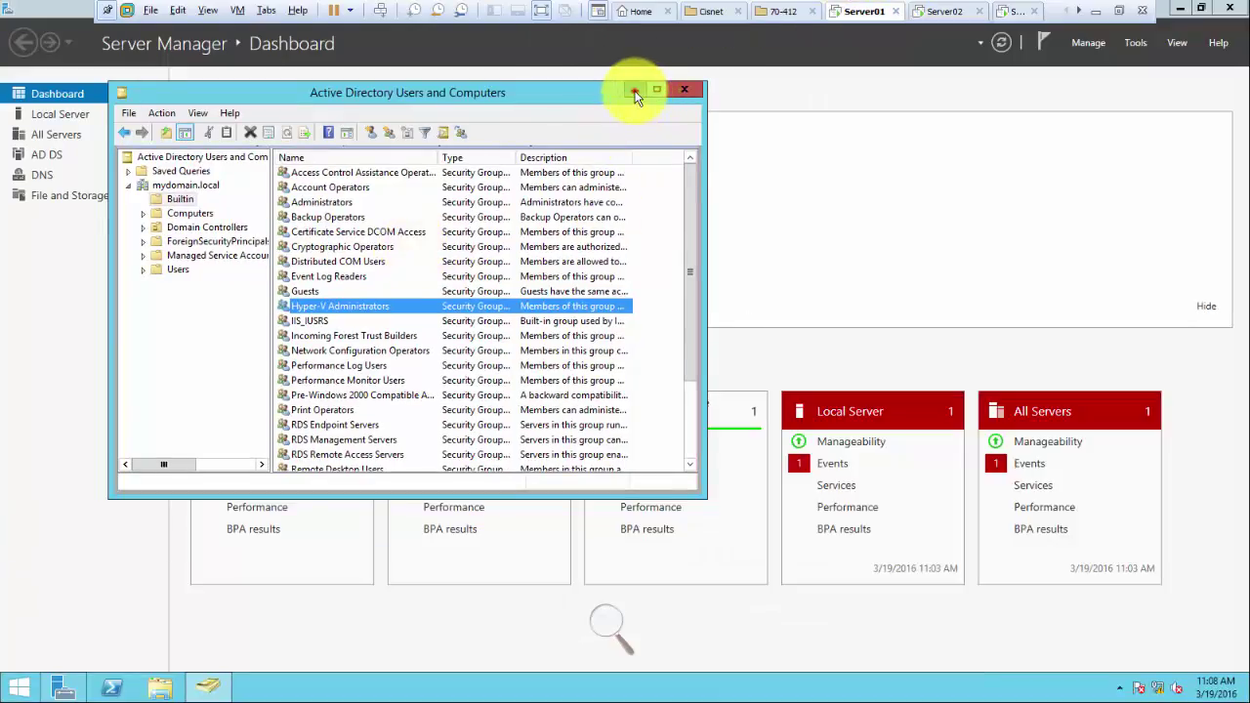
left_click(635, 91)
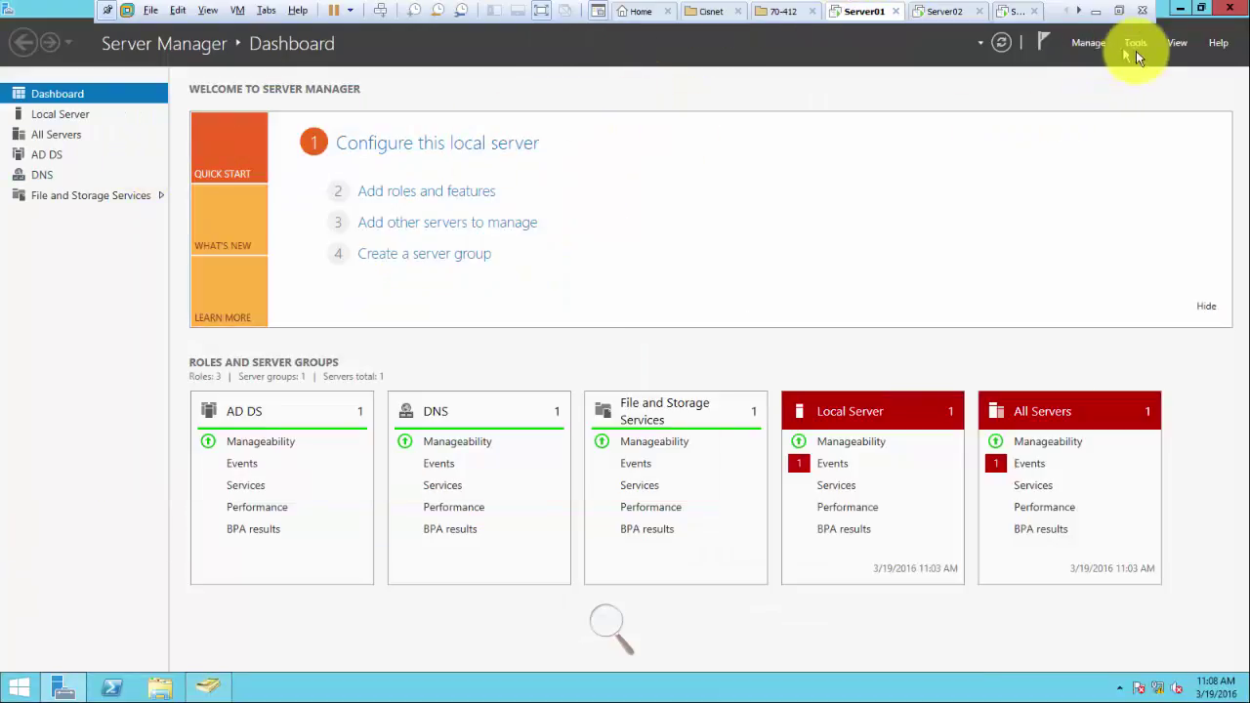
Step: In Add Roles and Features on Server01, select the DHCP Server role with its required features
left_click(439, 198)
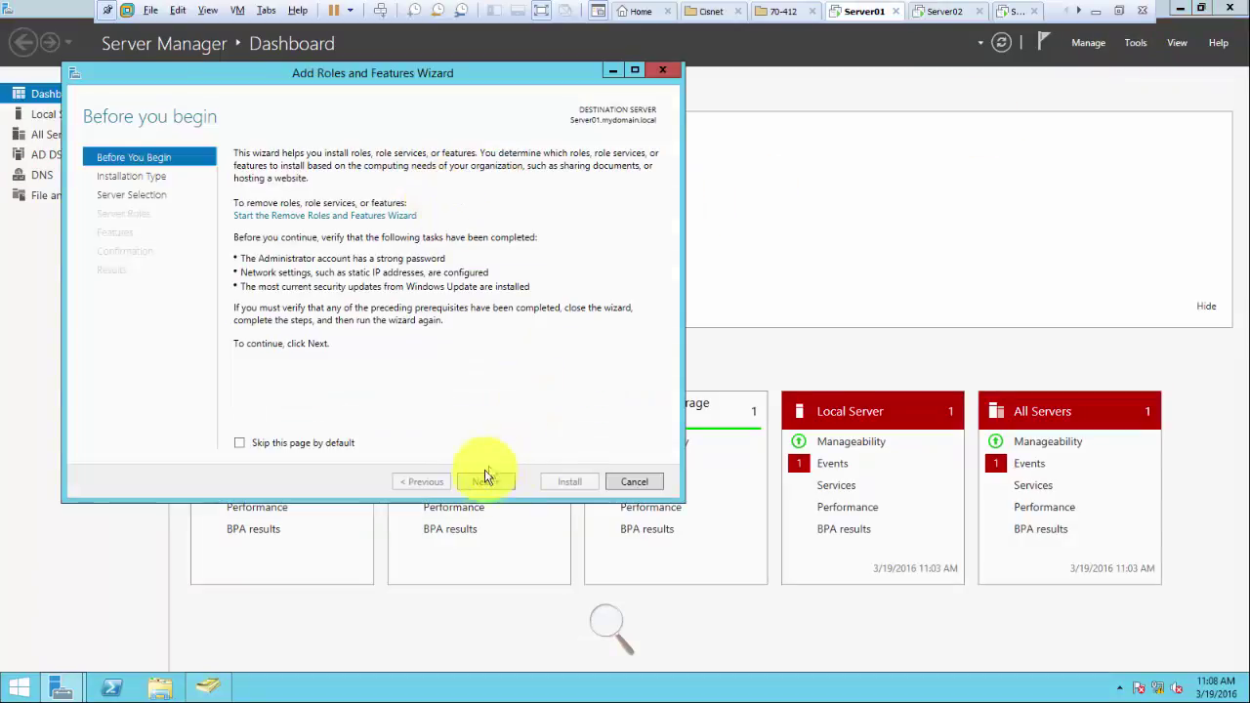
left_click(483, 481)
left_click(484, 482)
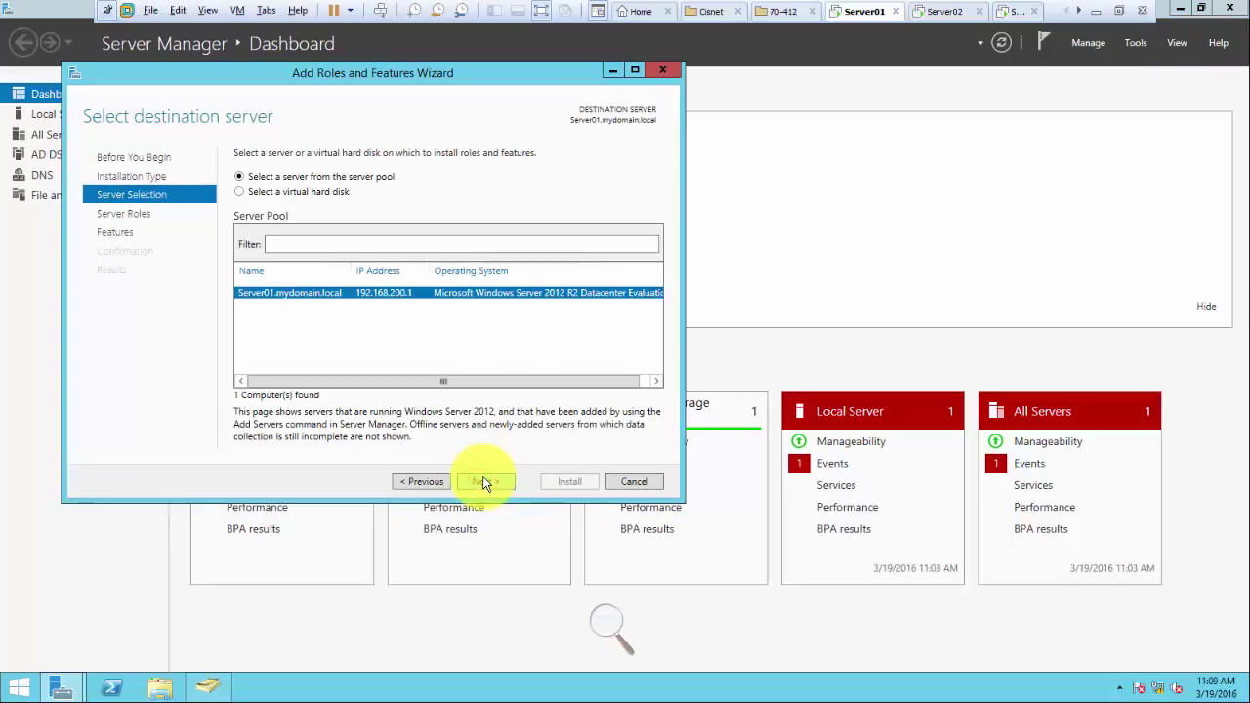
left_click(484, 481)
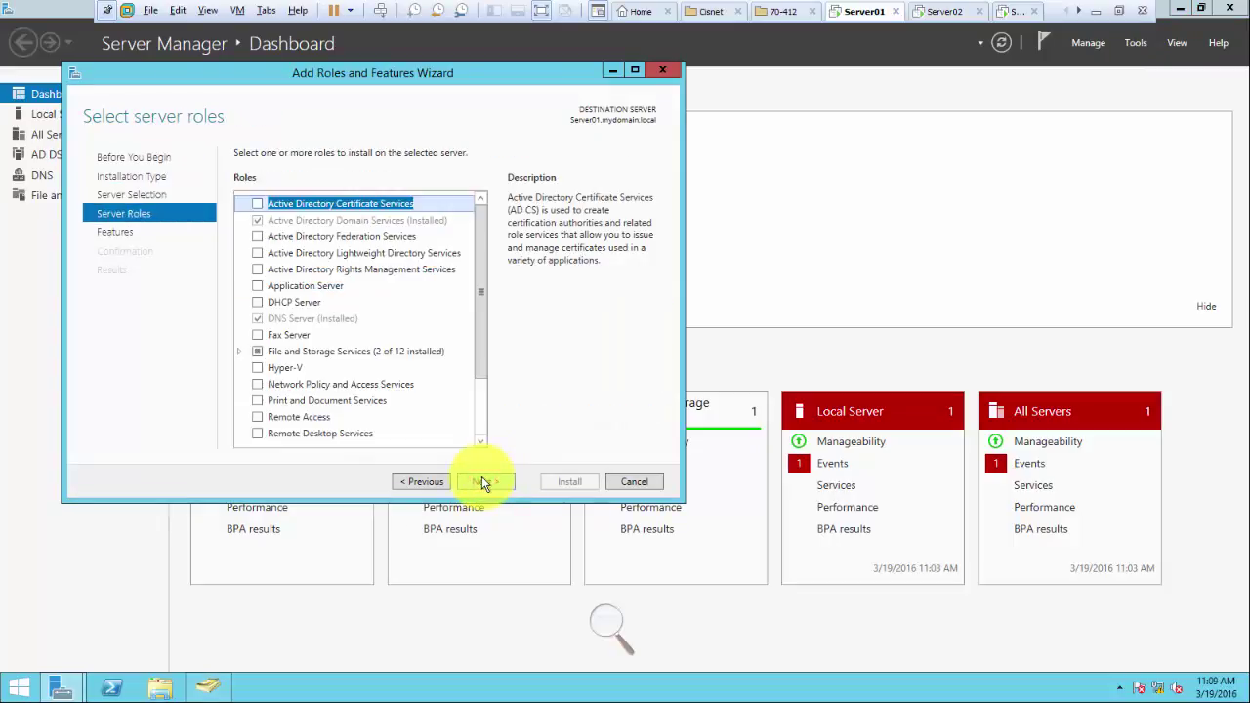
left_click(266, 303)
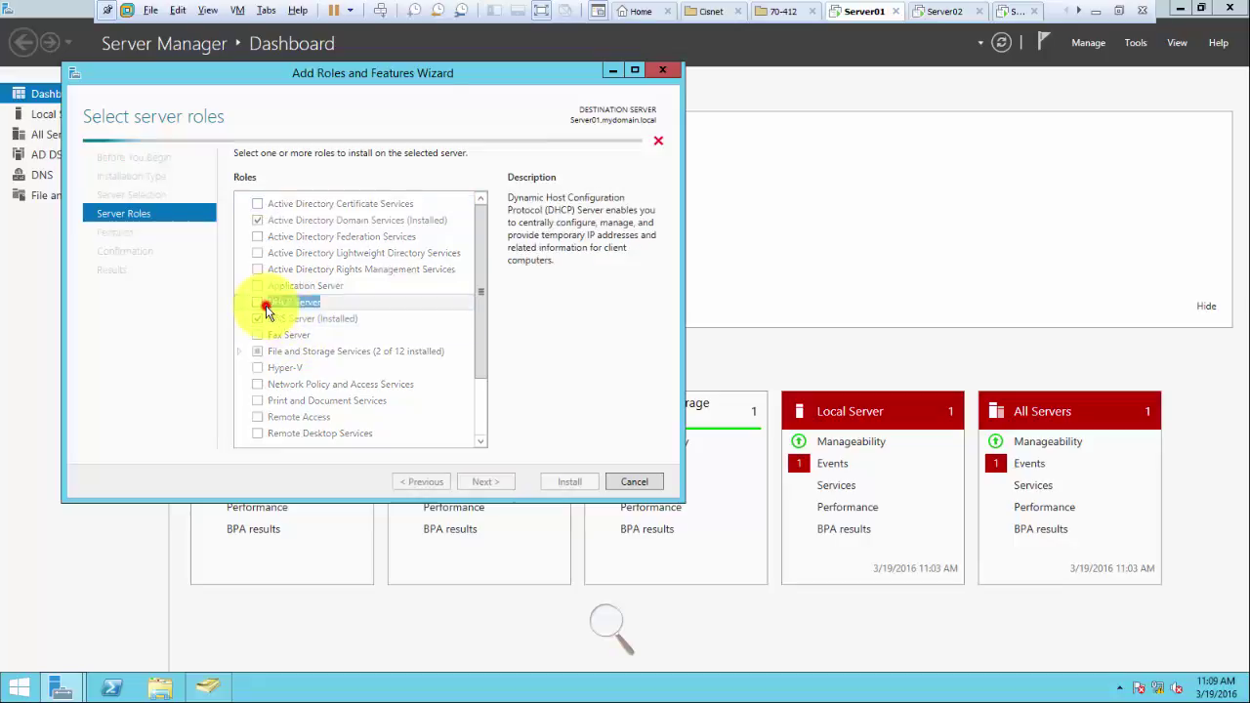
left_click(404, 409)
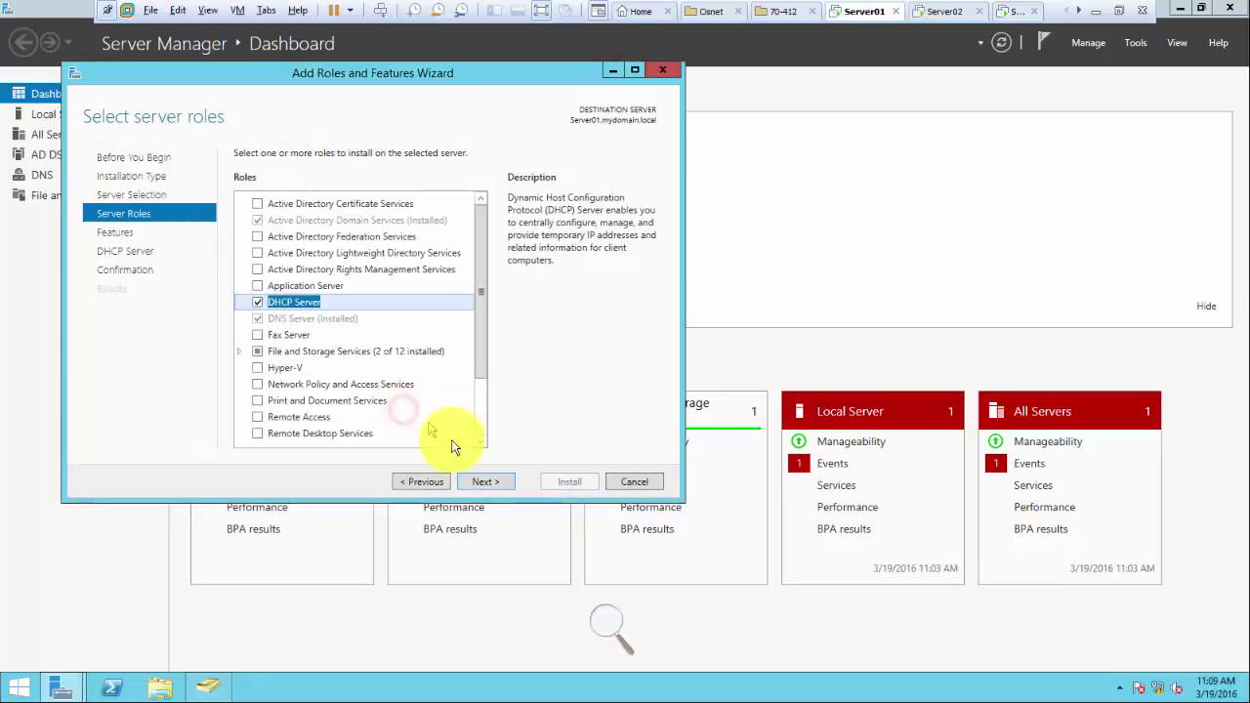
Step: Allow automatic restart and begin installing DHCP Server with its management tools
left_click(485, 481)
left_click(484, 483)
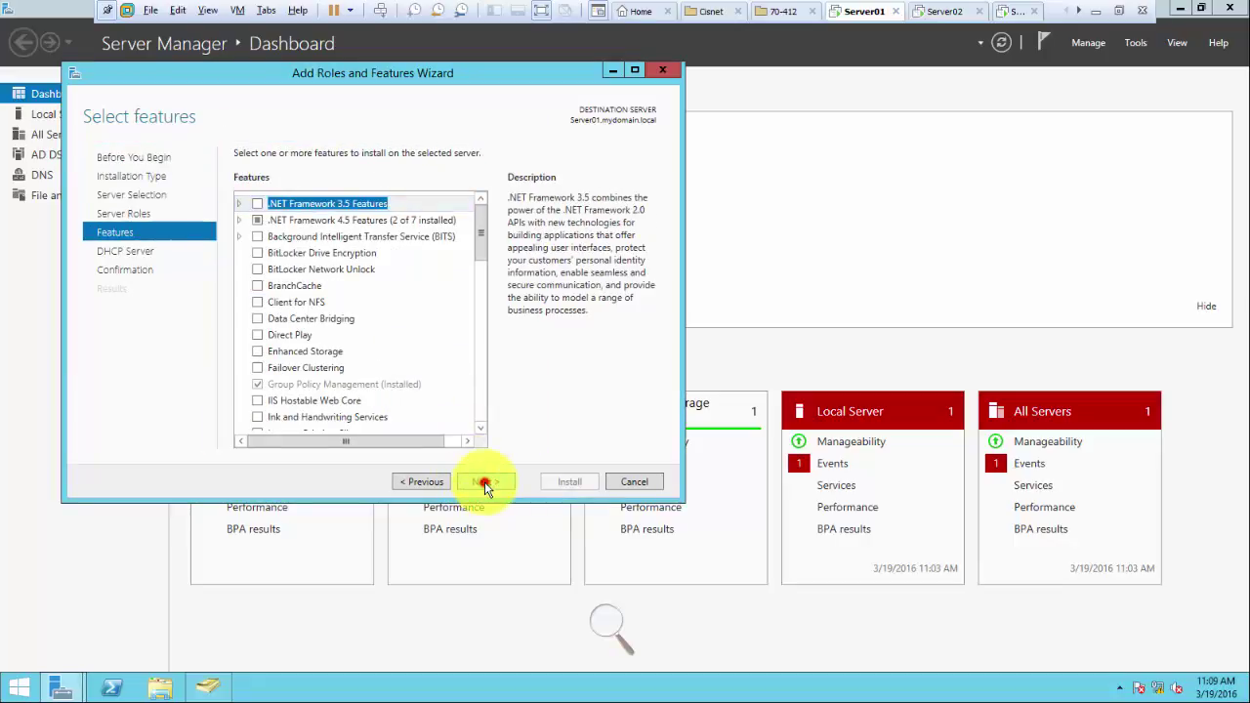
left_click(484, 481)
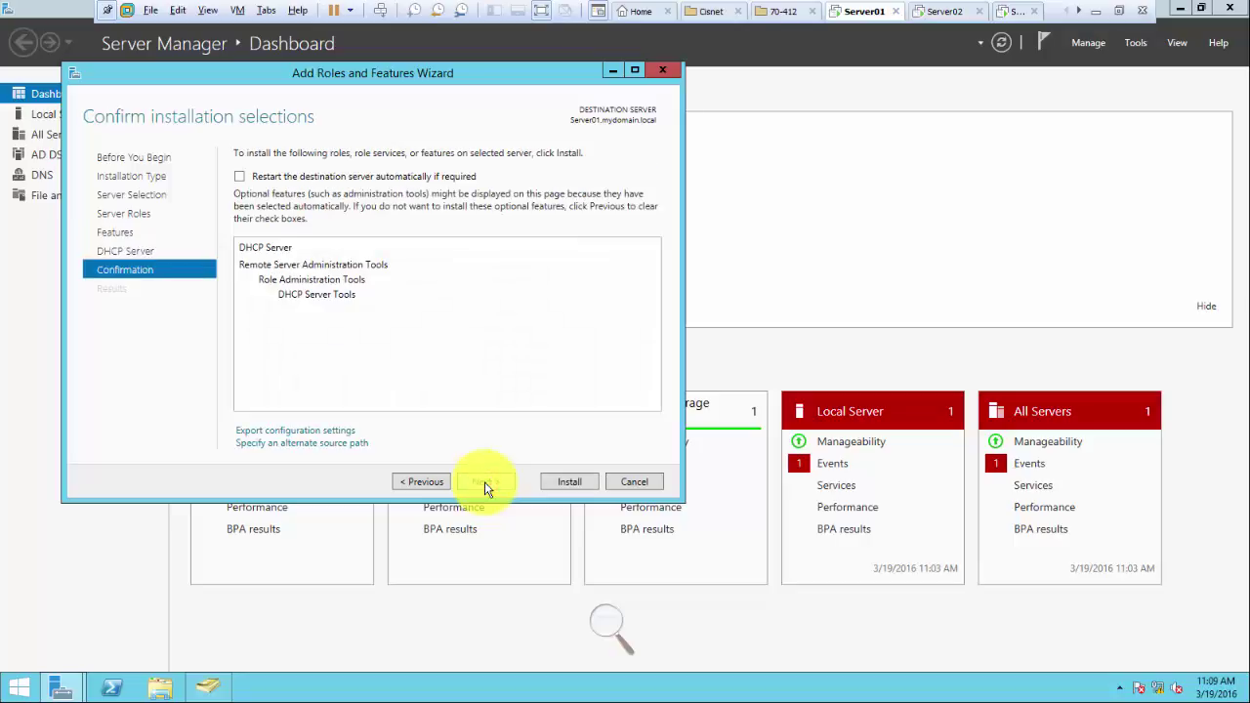
left_click(239, 176)
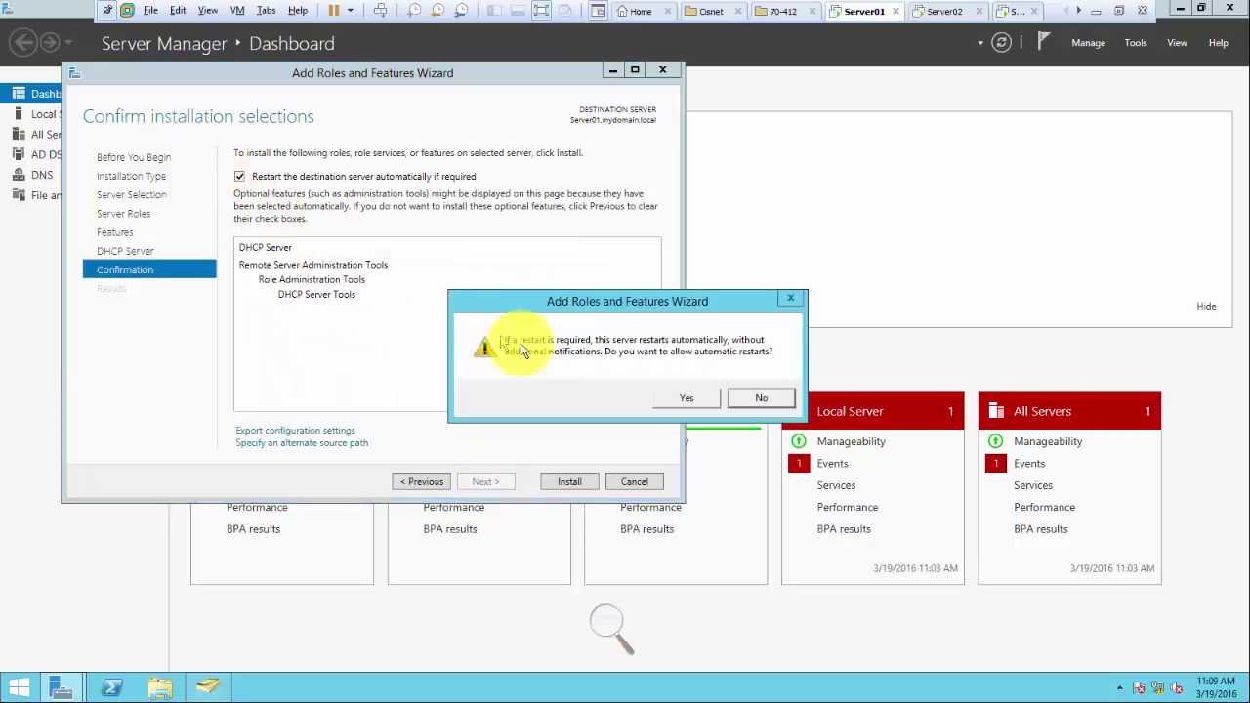
left_click(684, 398)
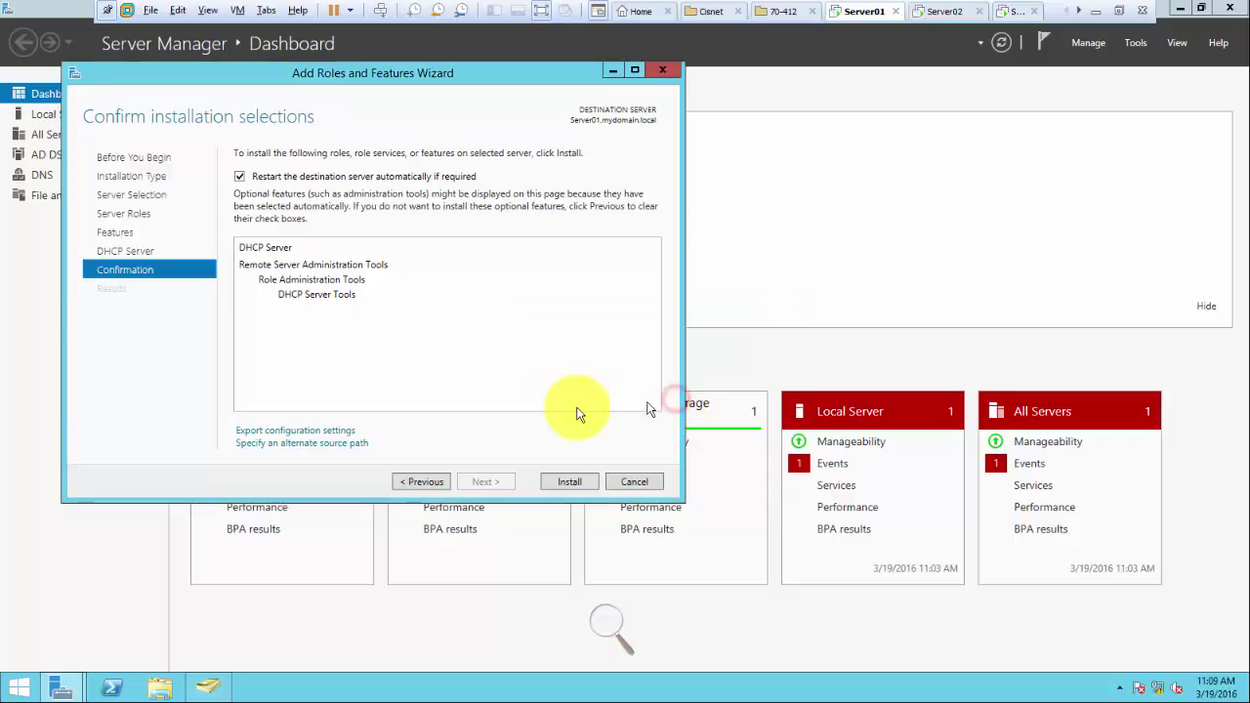
left_click(567, 483)
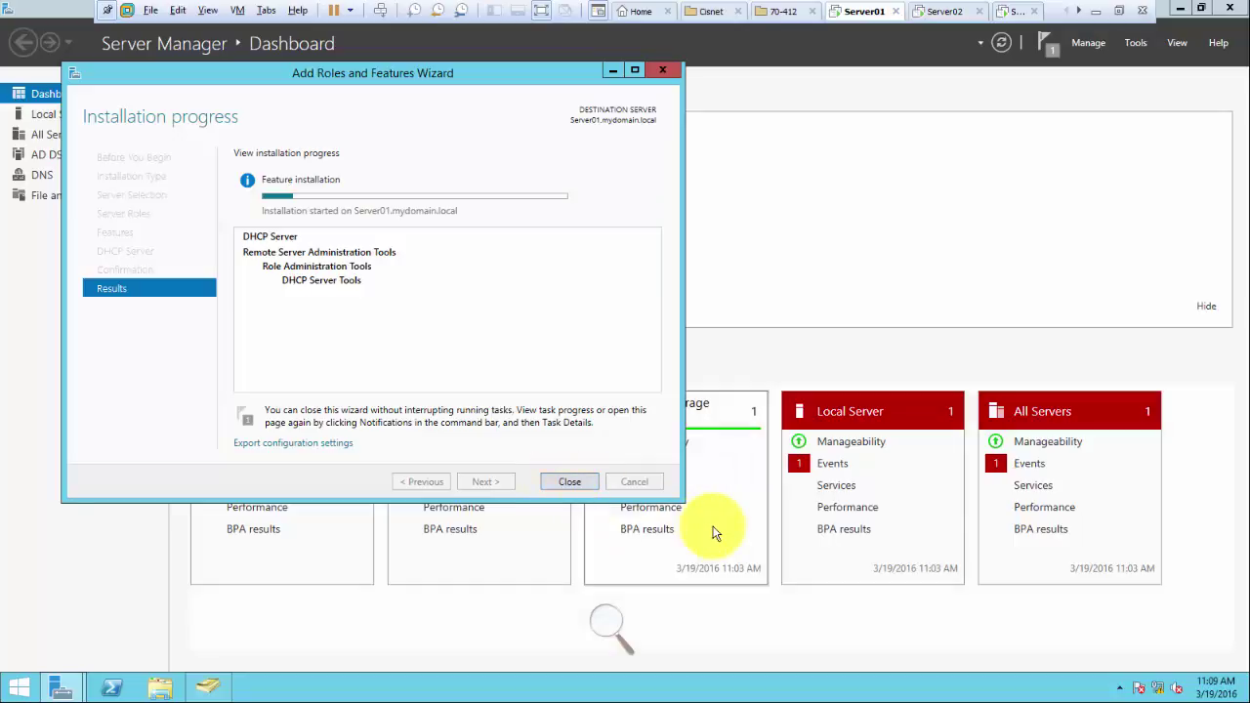
left_click(1122, 13)
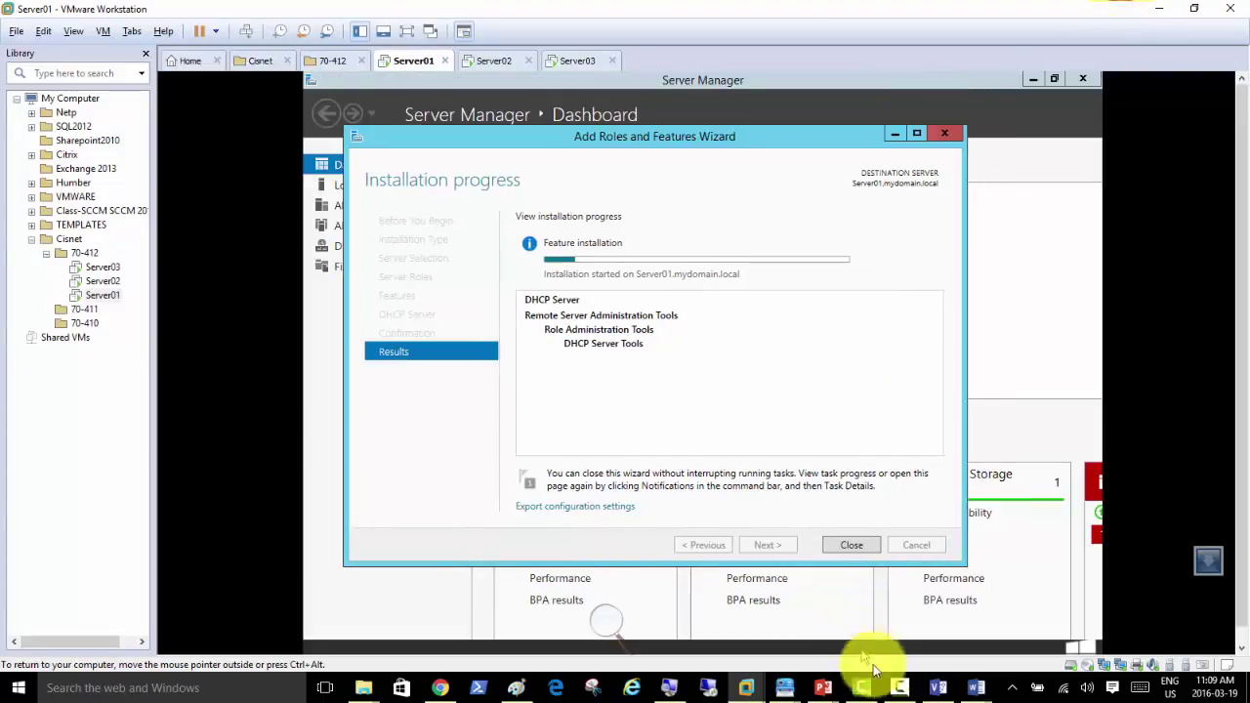
Step: Add 'Make Sure DHCP is Working' as item 3 in Document1, then minimize Word
mouse_move(975, 687)
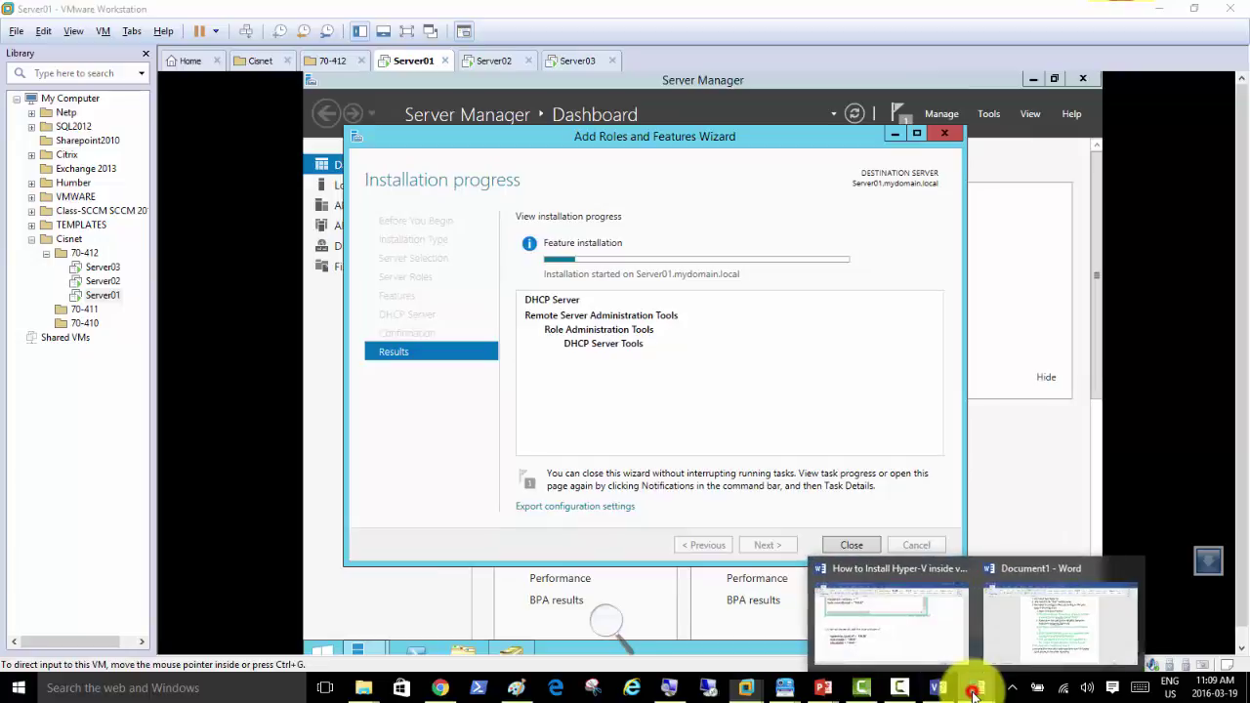
left_click(1028, 655)
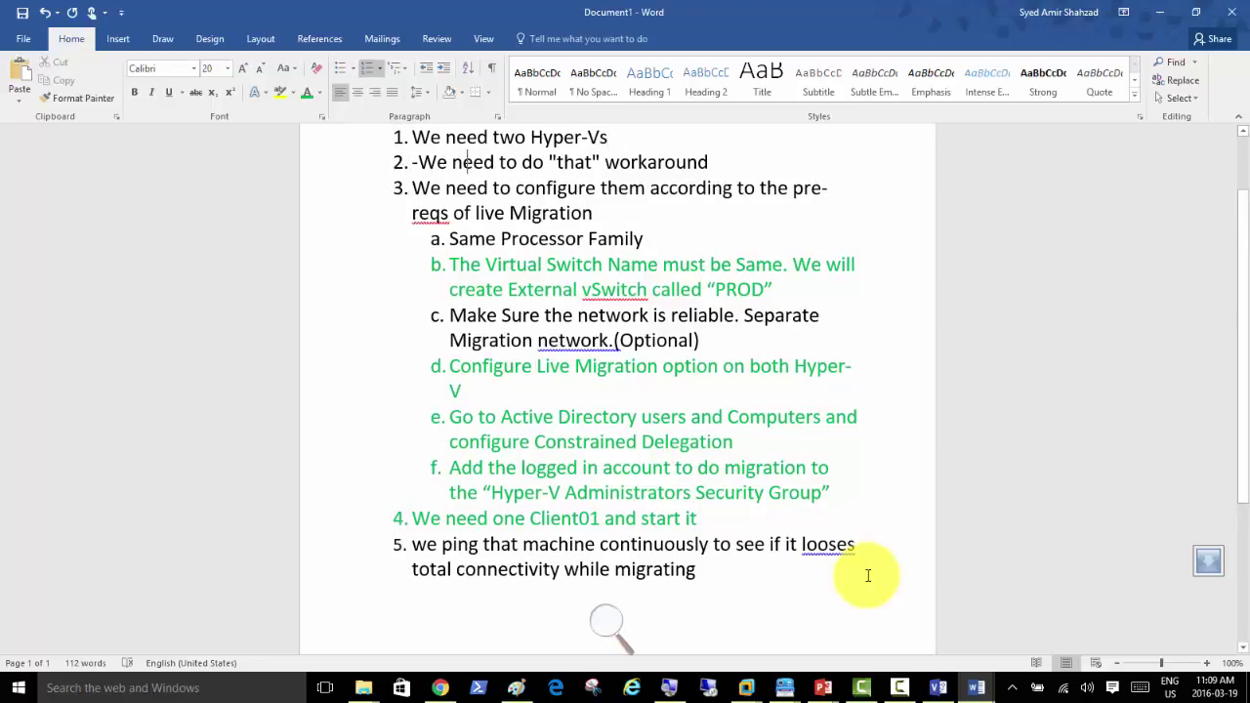
key("Return")
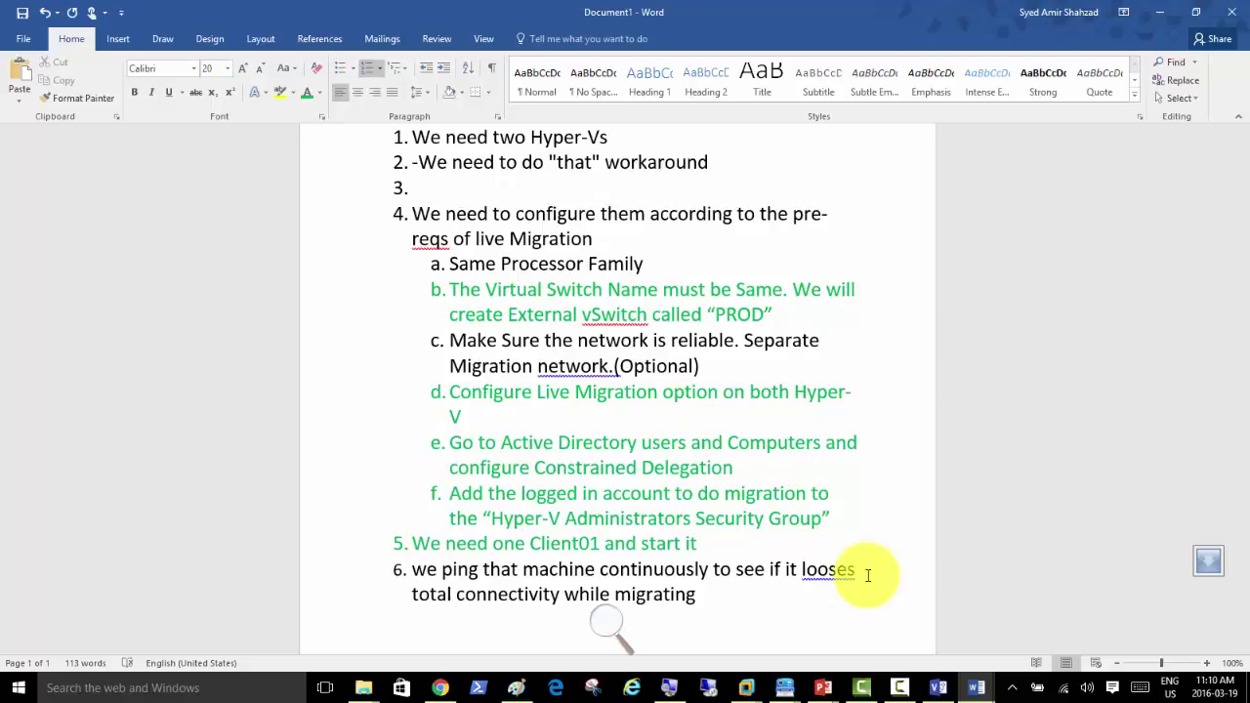
type("Make Sure DHC")
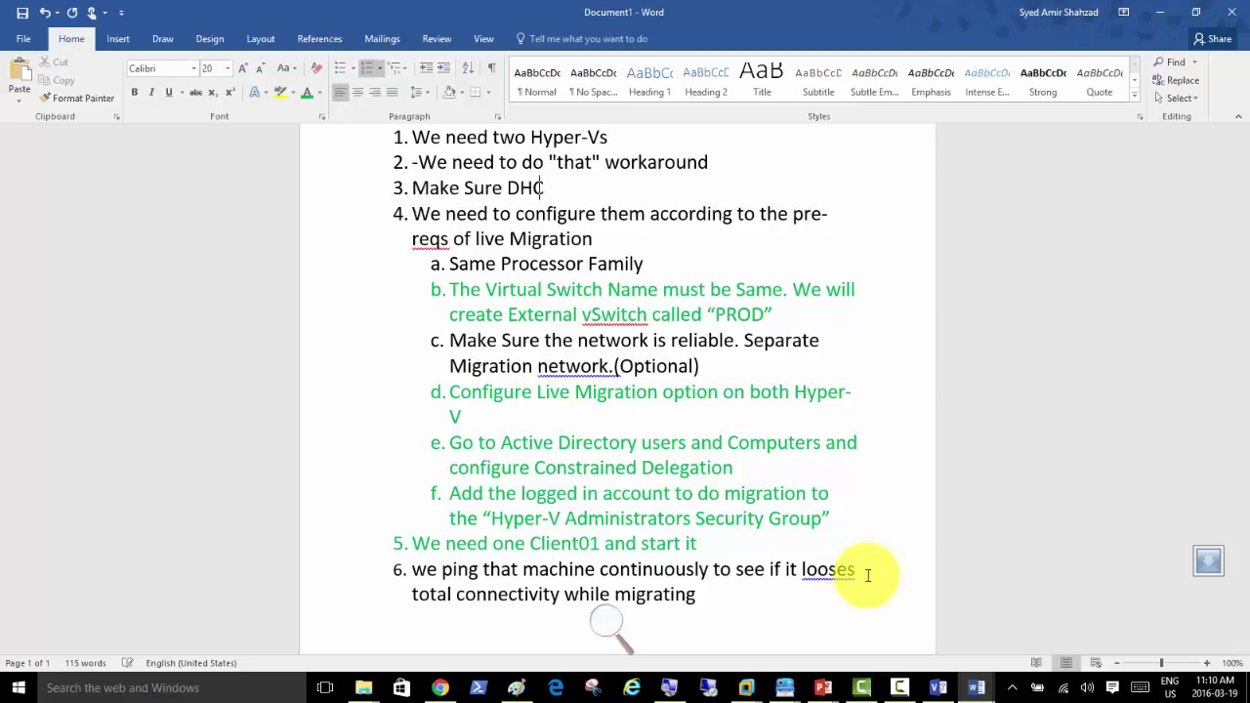
type("P is Working")
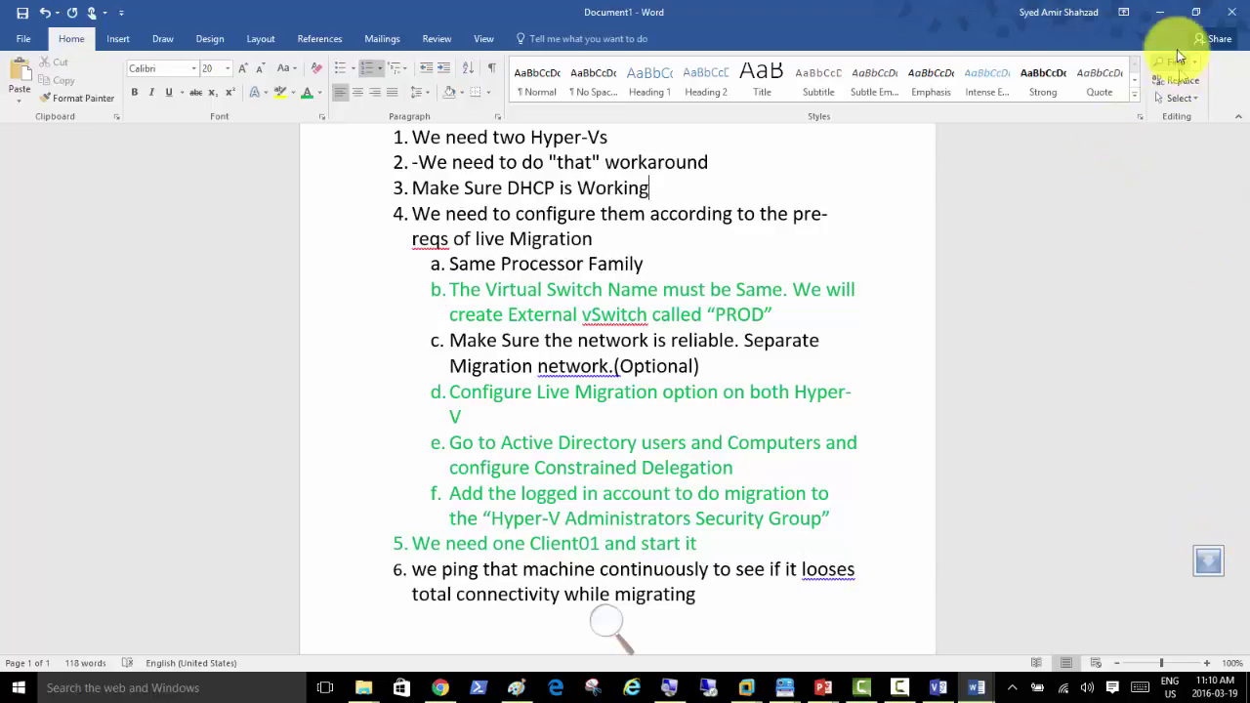
left_click(1159, 12)
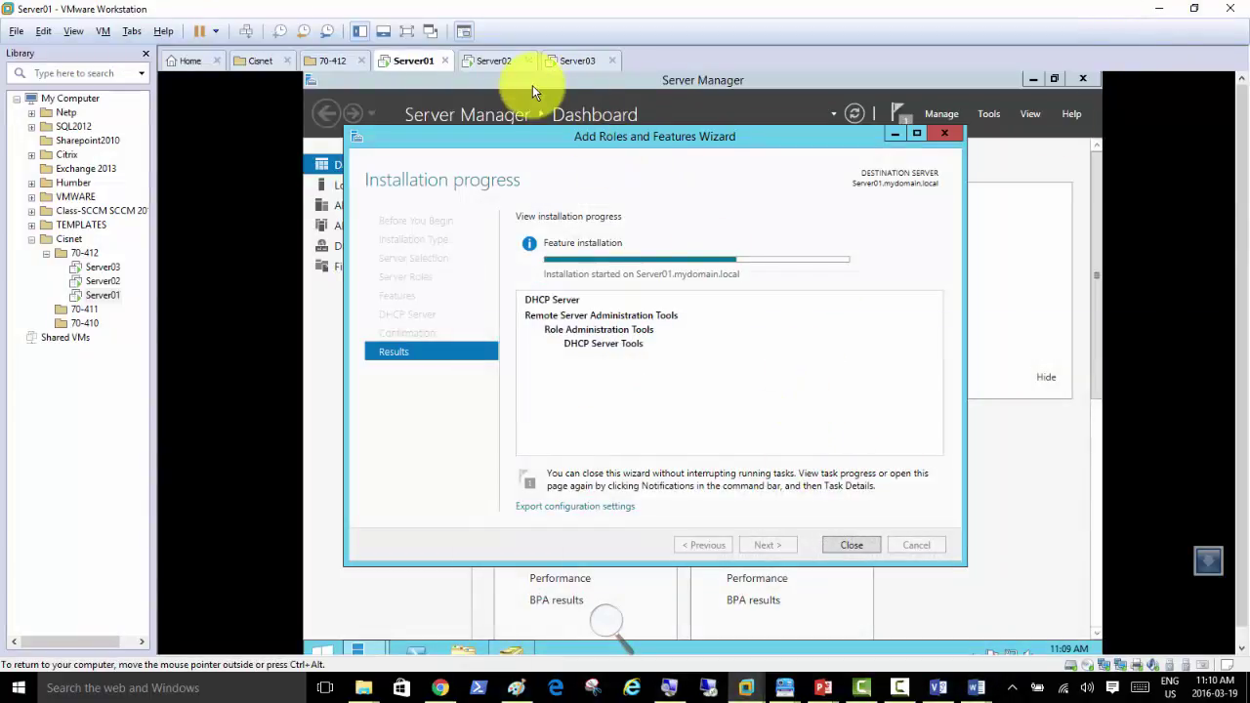
Step: Finish Server01's DHCP post-install configuration, creating security groups and authorizing the server
left_click(865, 549)
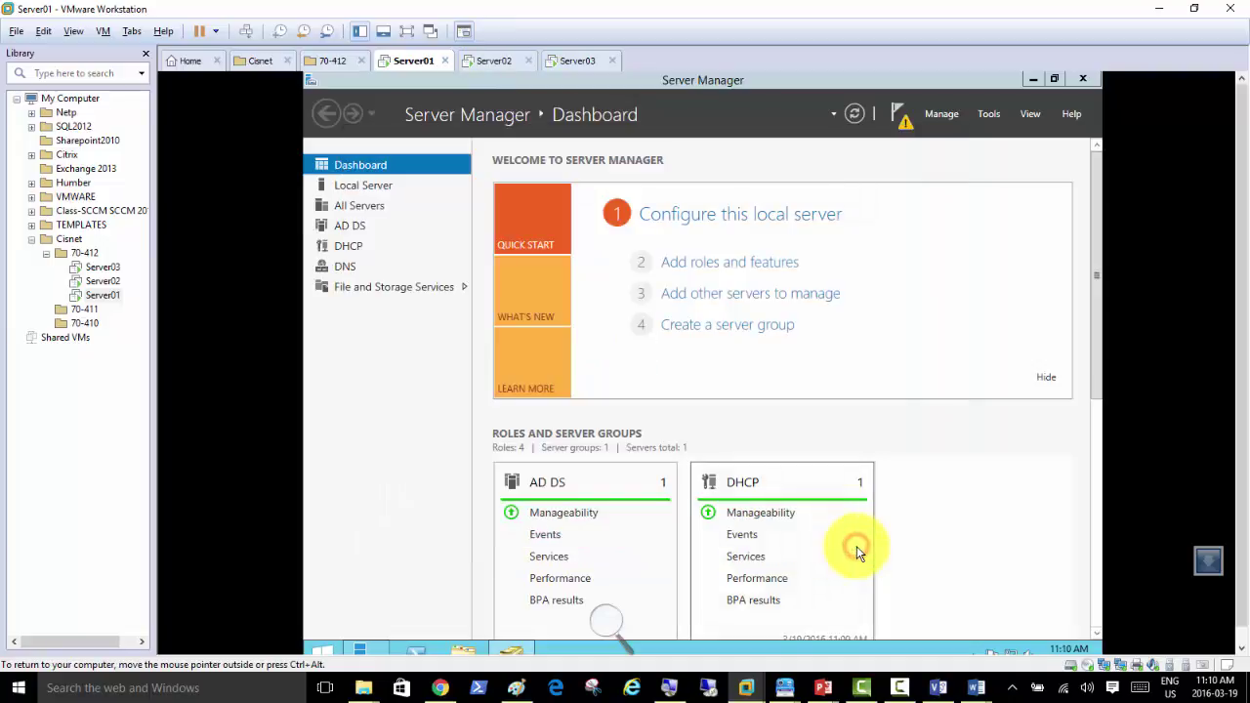
left_click(901, 125)
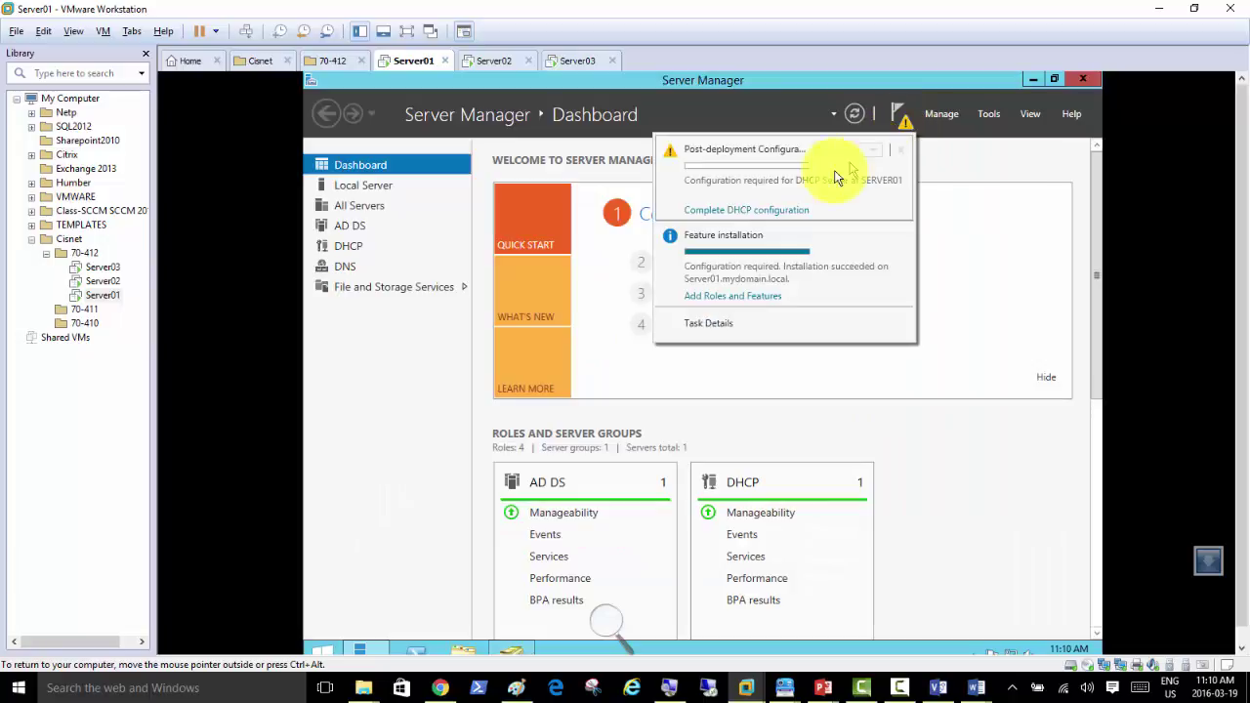
left_click(772, 212)
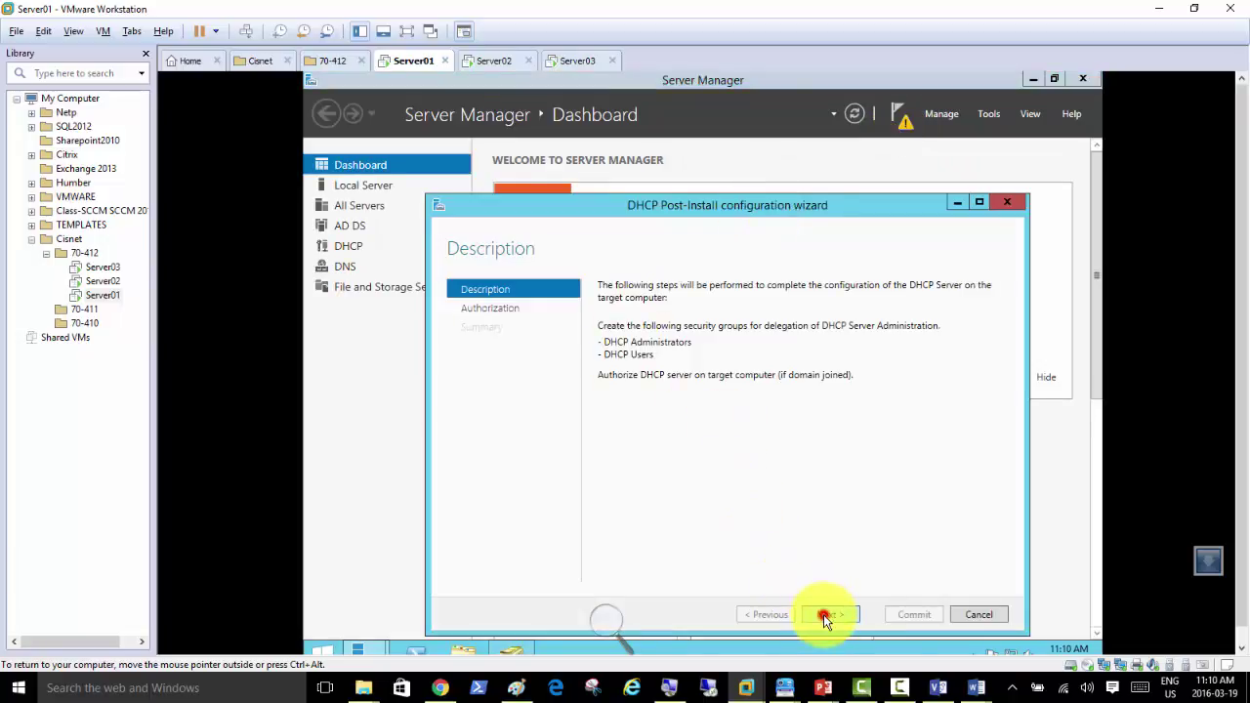
left_click(823, 615)
left_click(898, 614)
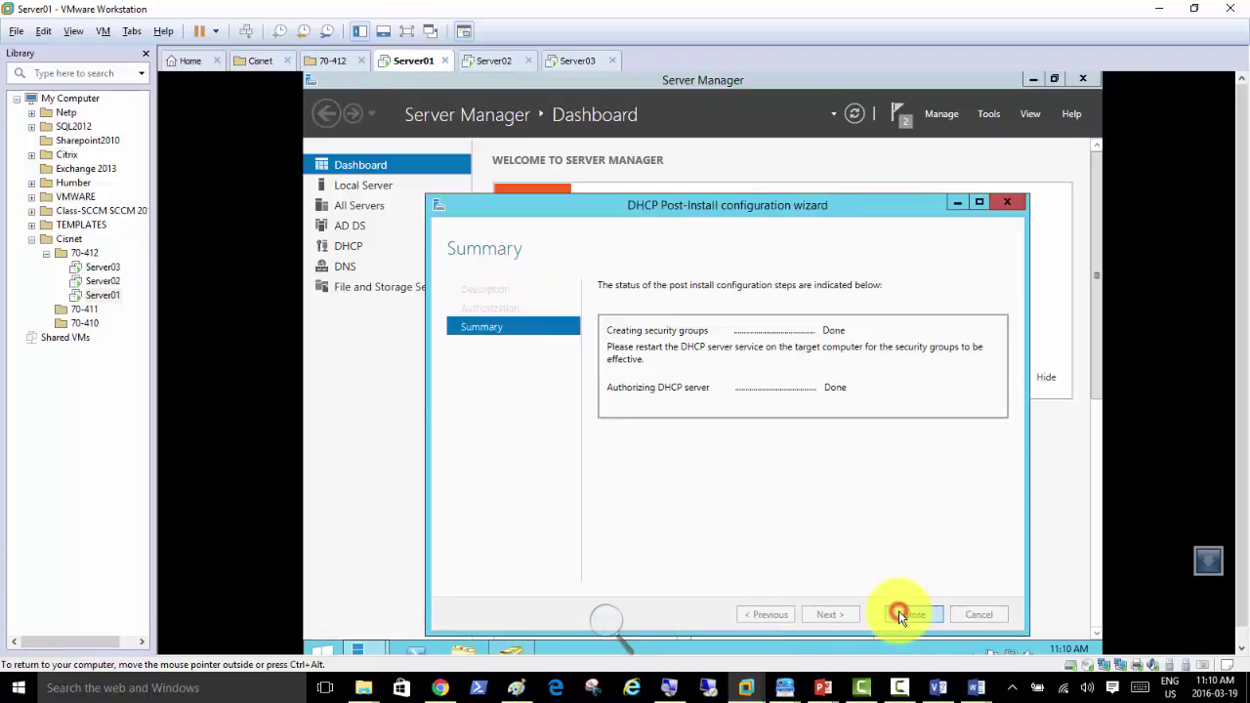
left_click(898, 614)
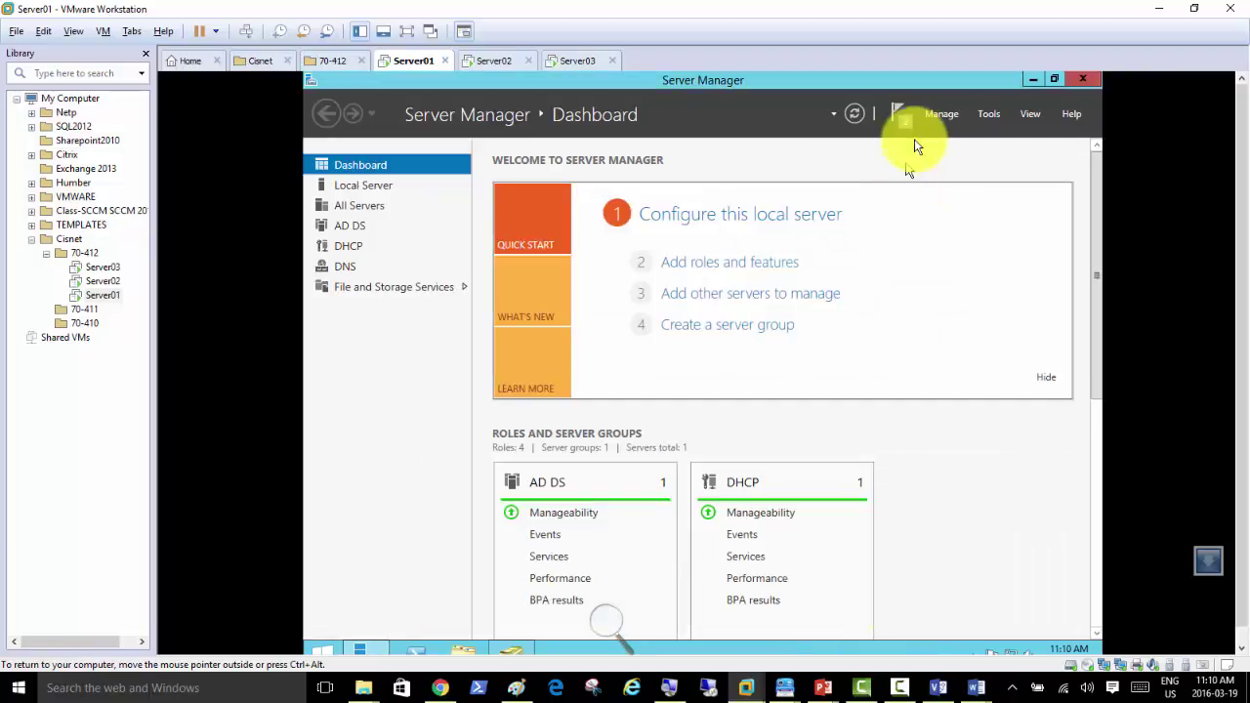
left_click(348, 246)
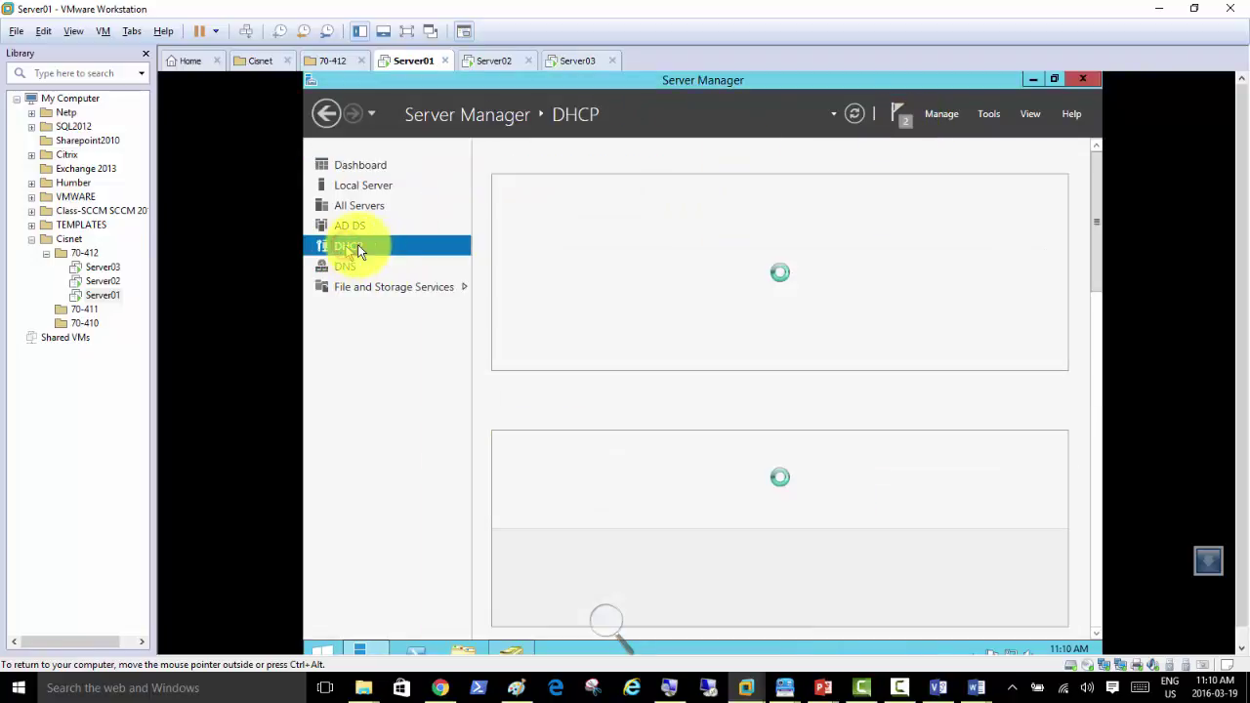
Step: Open DHCP Manager maximized, expand server01 > IPv4, and launch New Scope
right_click(605, 257)
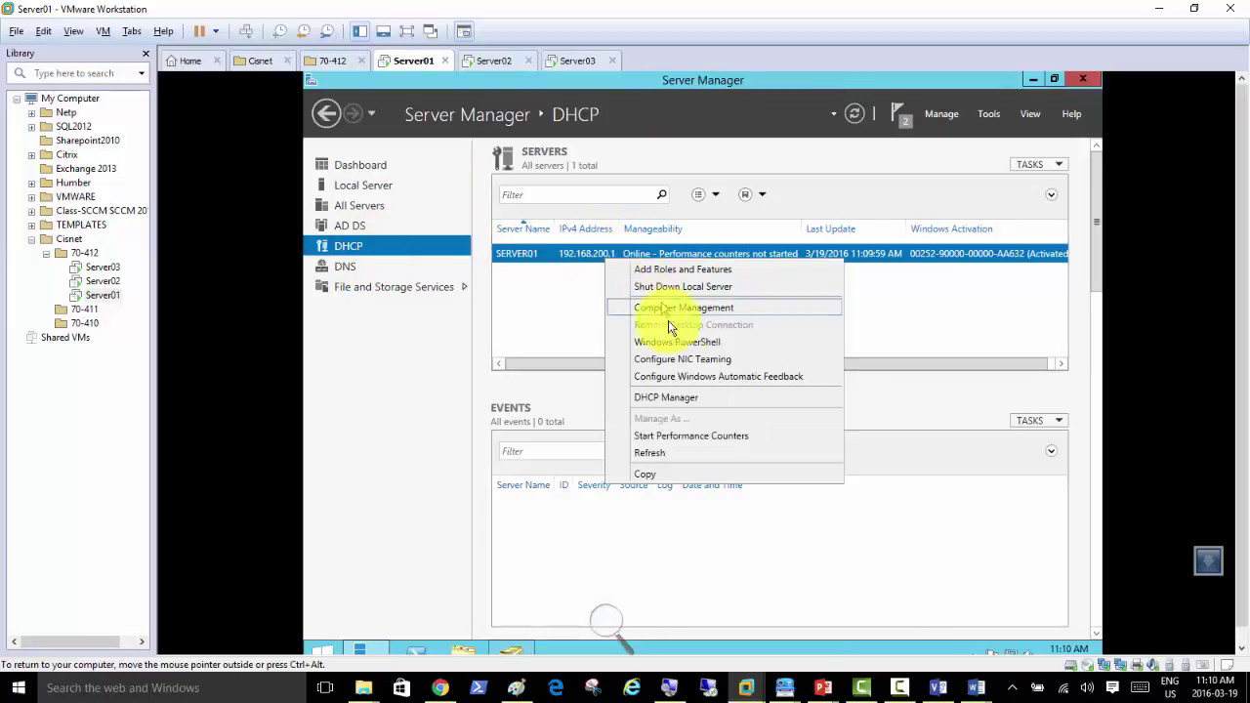
left_click(674, 399)
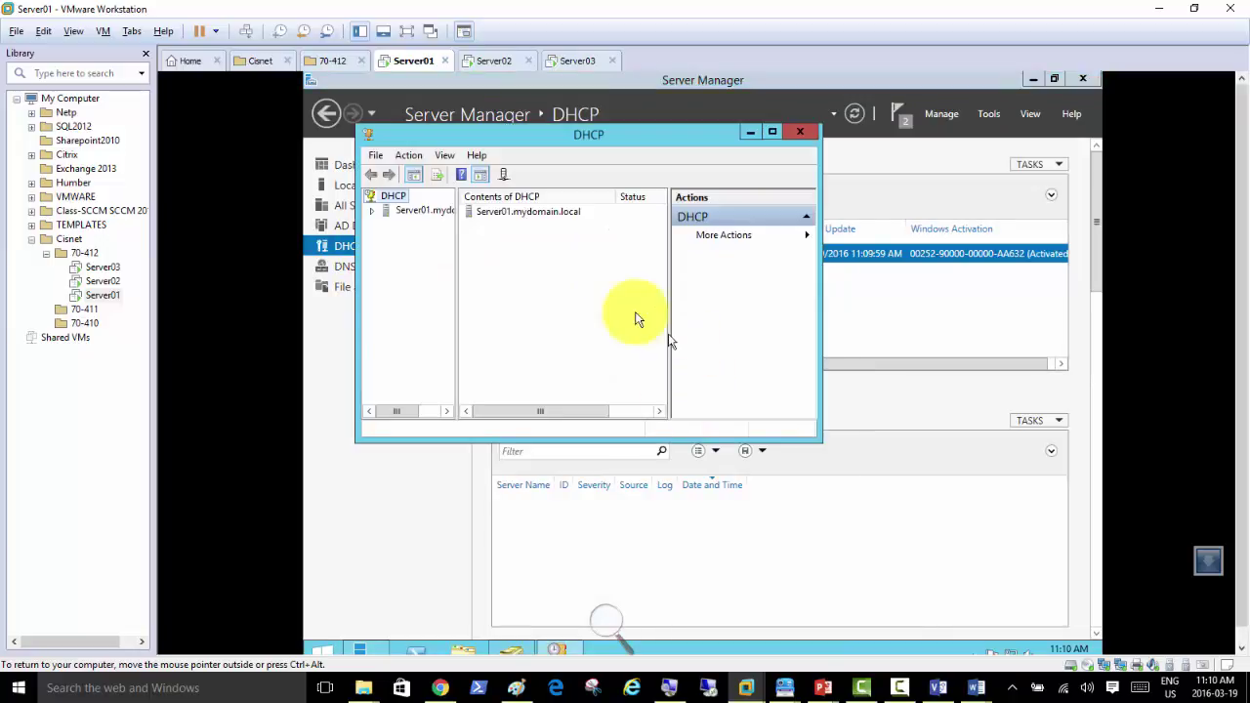
left_click(772, 131)
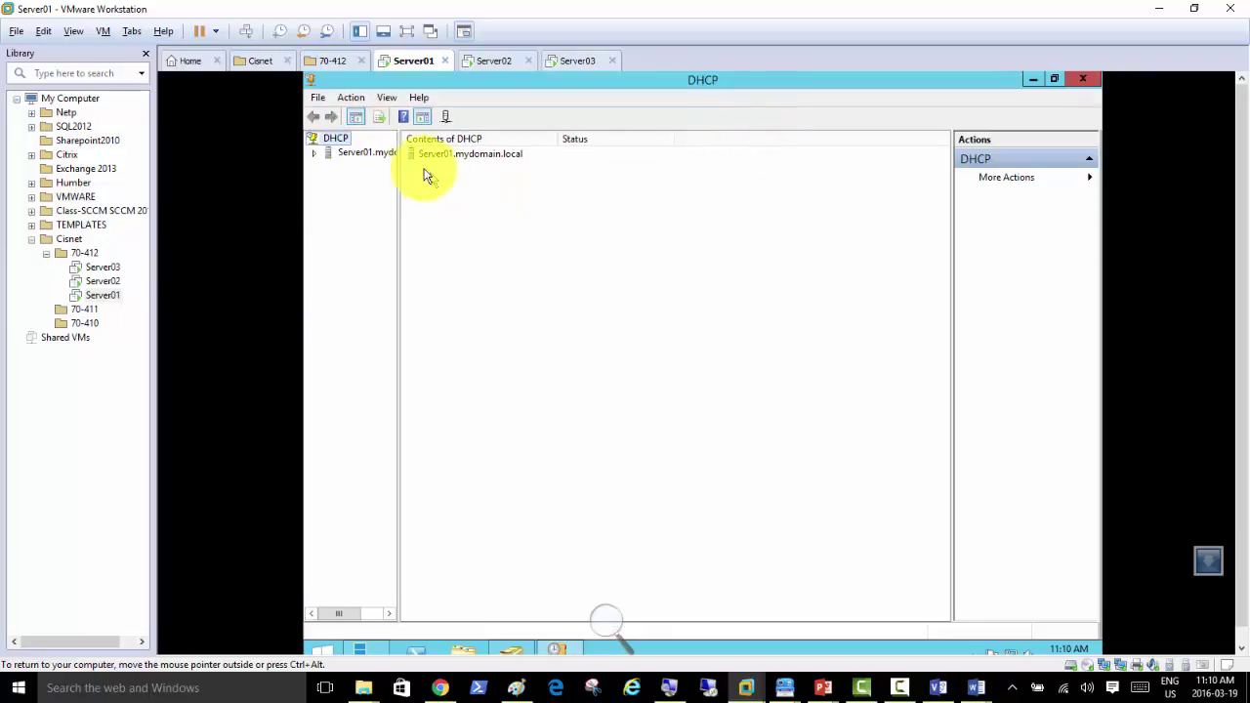
double_click(361, 156)
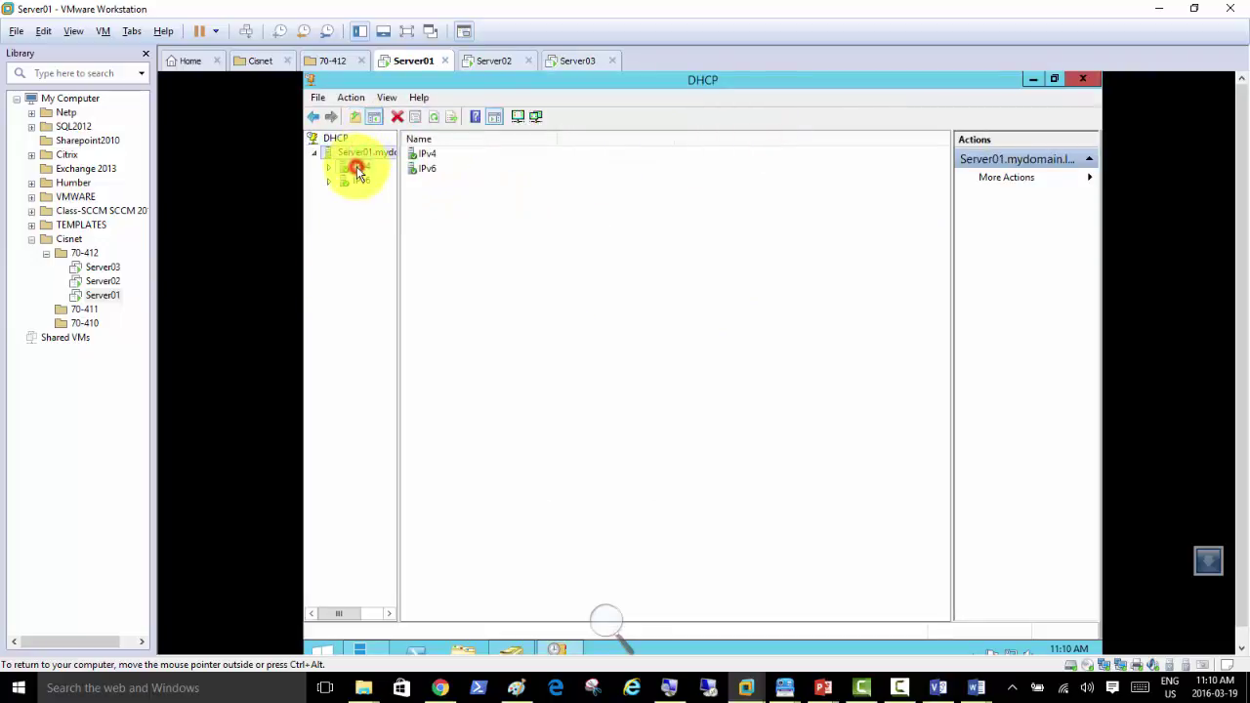
double_click(357, 167)
right_click(356, 169)
left_click(409, 199)
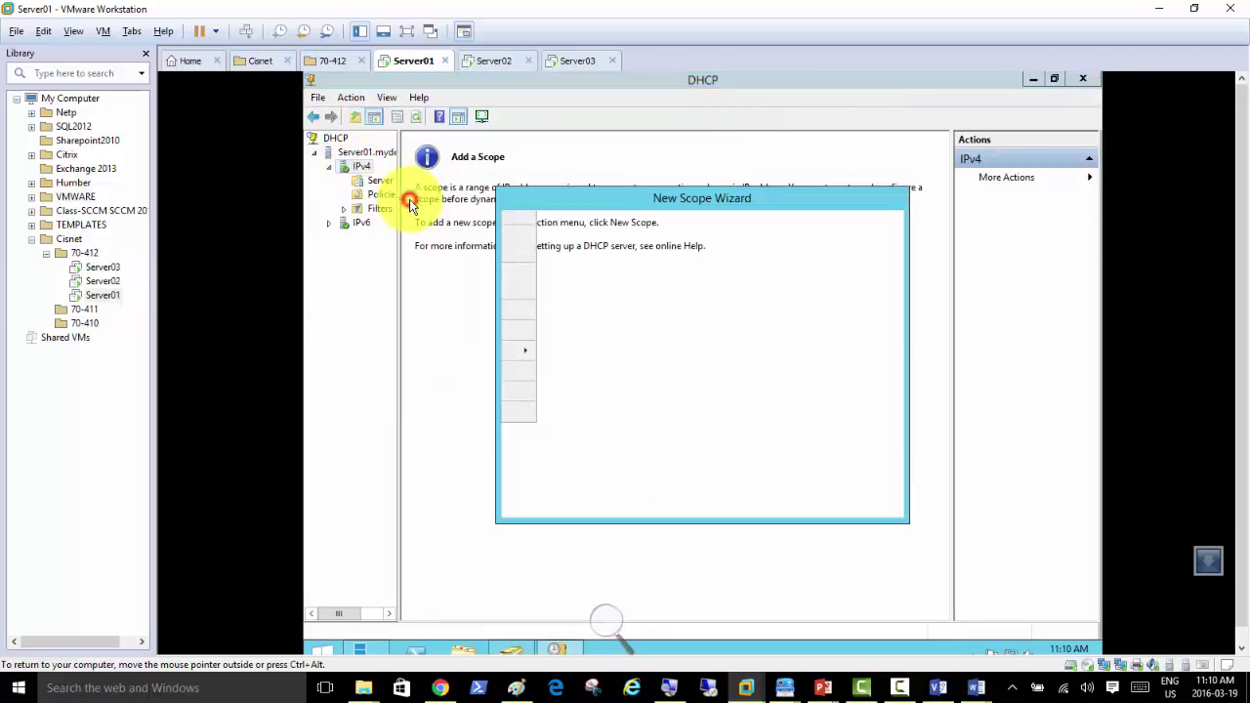
Step: Name the scope Test with address range 192.168.200.51–192.168.200.61
left_click(796, 506)
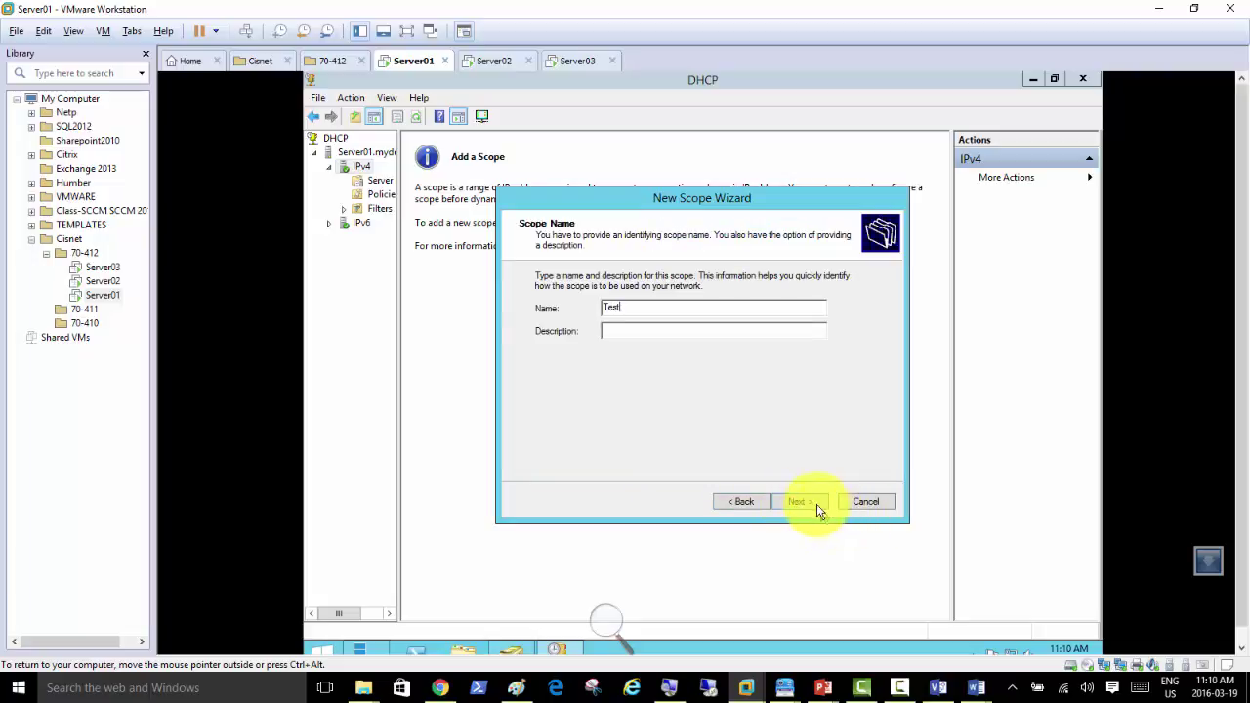
left_click(813, 505)
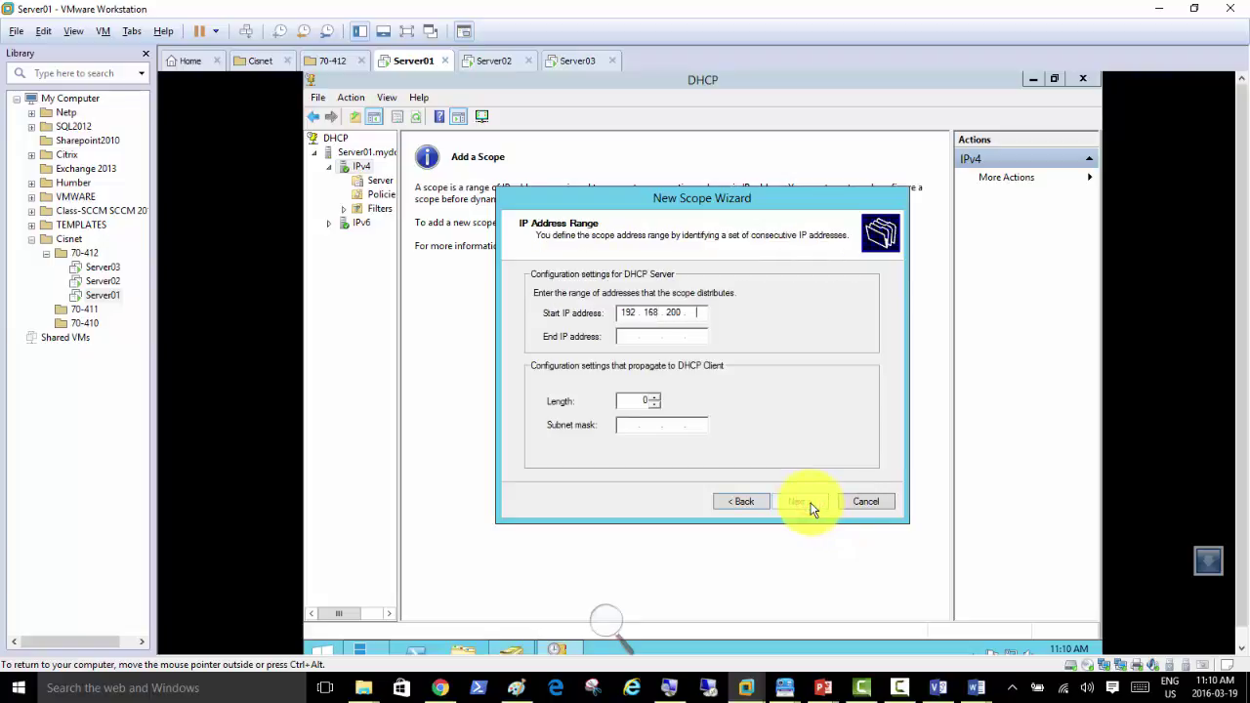
type("192.168.200.51")
key("Tab")
type("192")
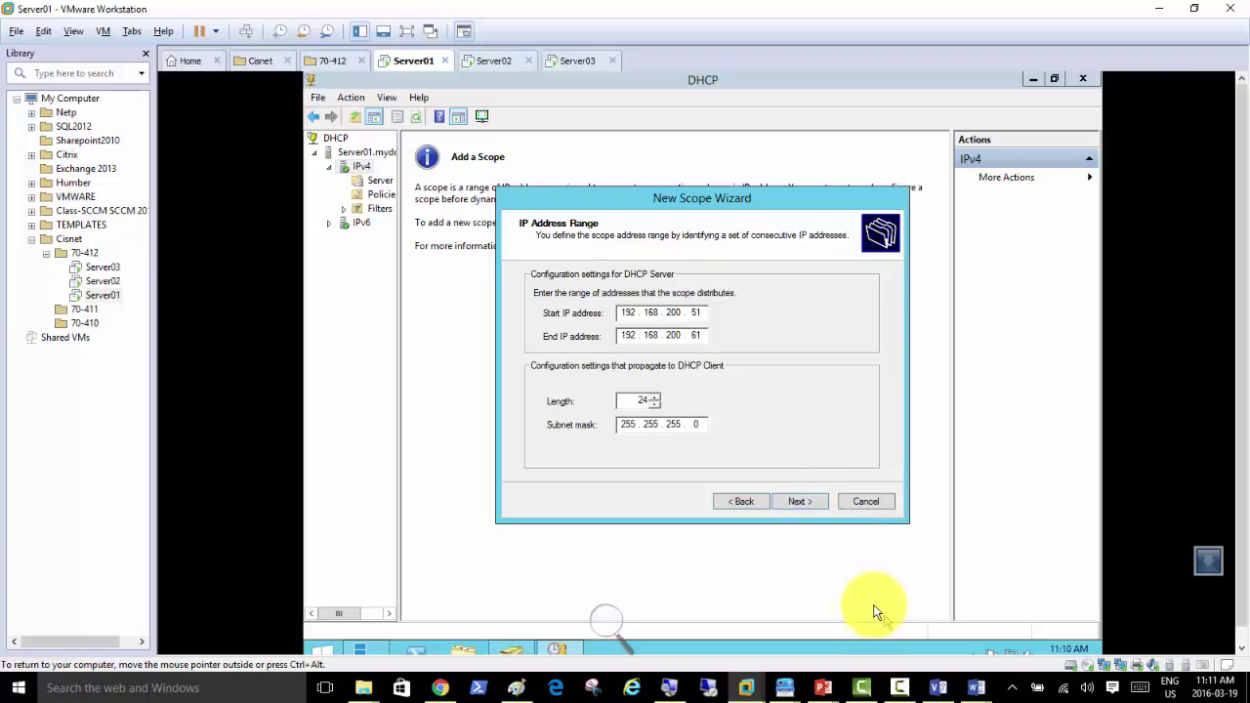
left_click(801, 502)
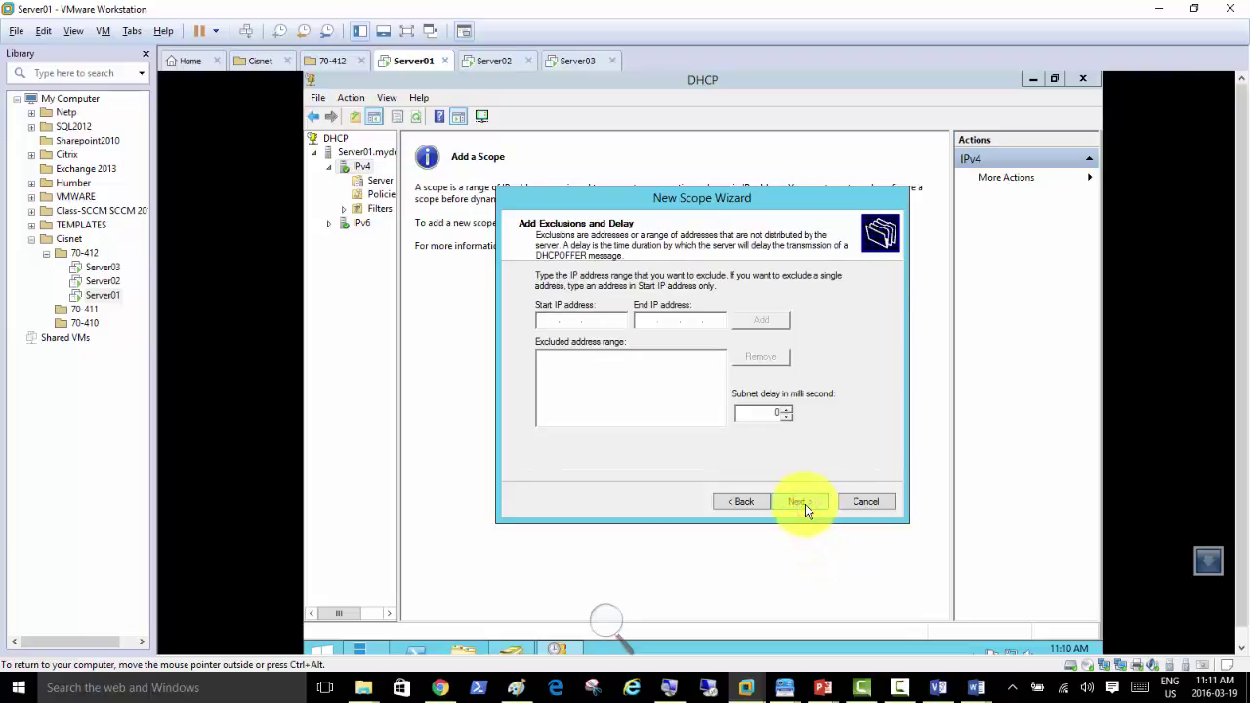
Step: Add gateway 192.168.200.50, keep default lease, exclusions and DNS, and activate the scope
left_click(805, 503)
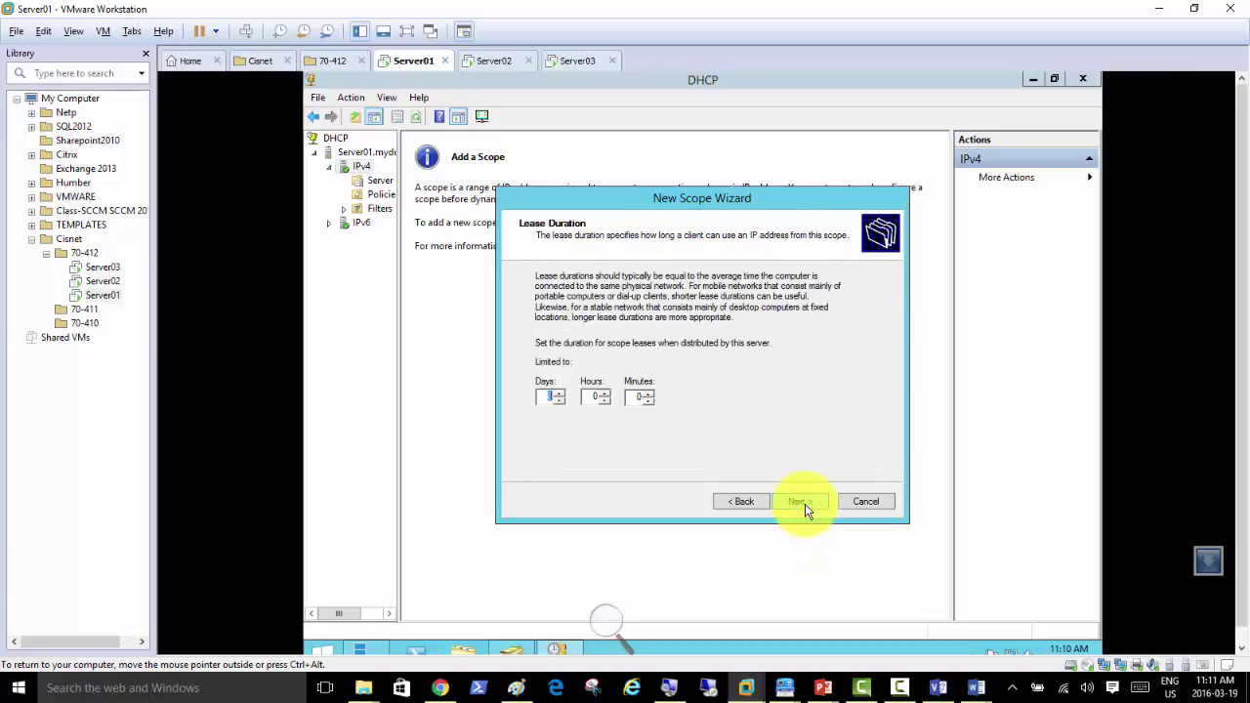
left_click(805, 504)
left_click(804, 504)
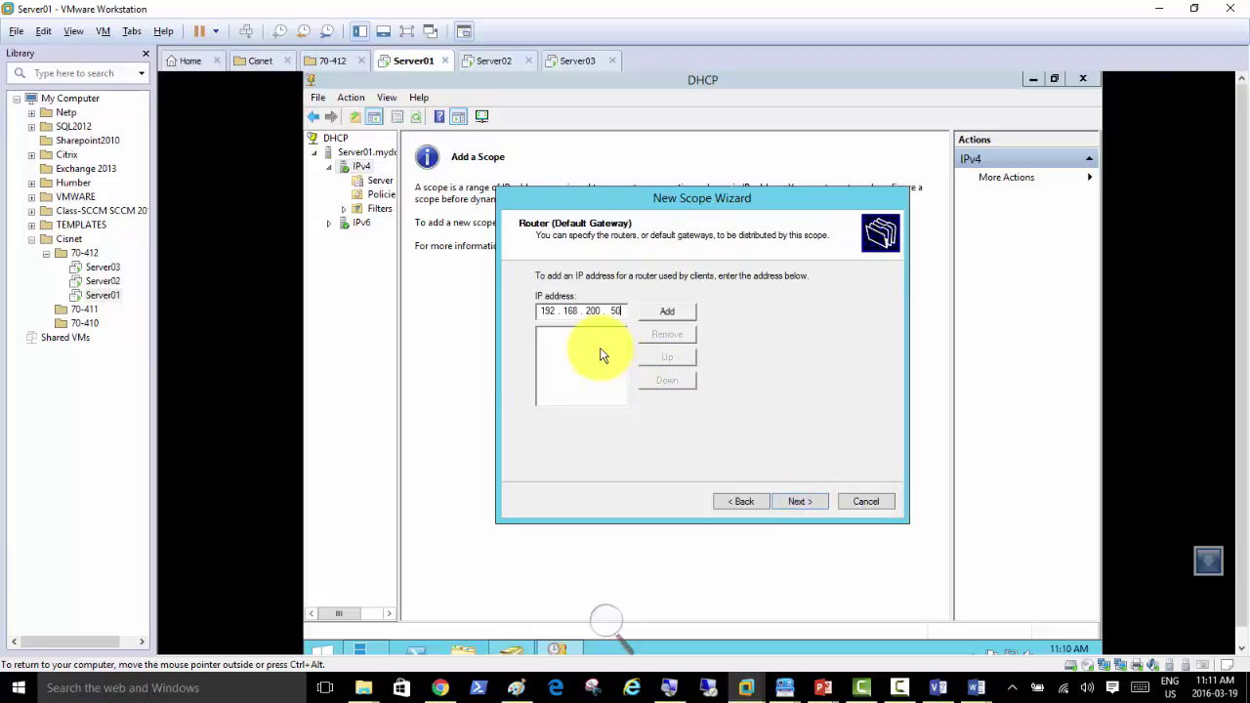
left_click(686, 313)
left_click(801, 501)
left_click(802, 502)
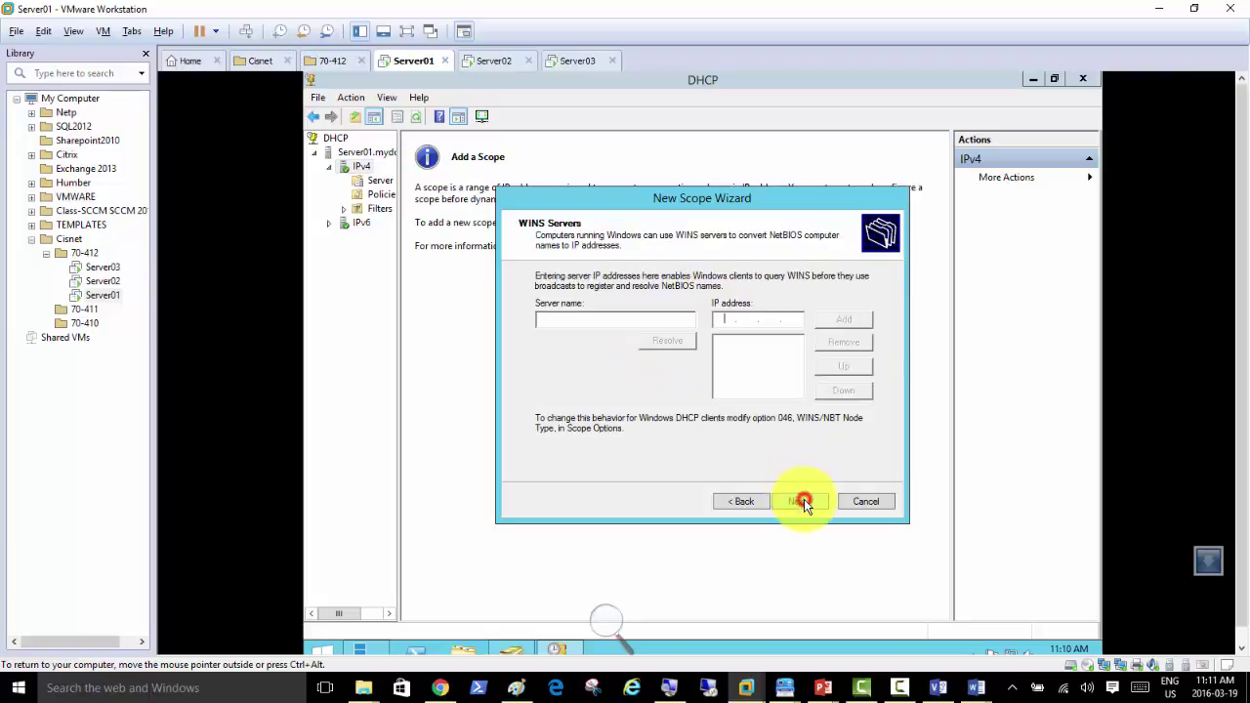
left_click(803, 502)
left_click(803, 502)
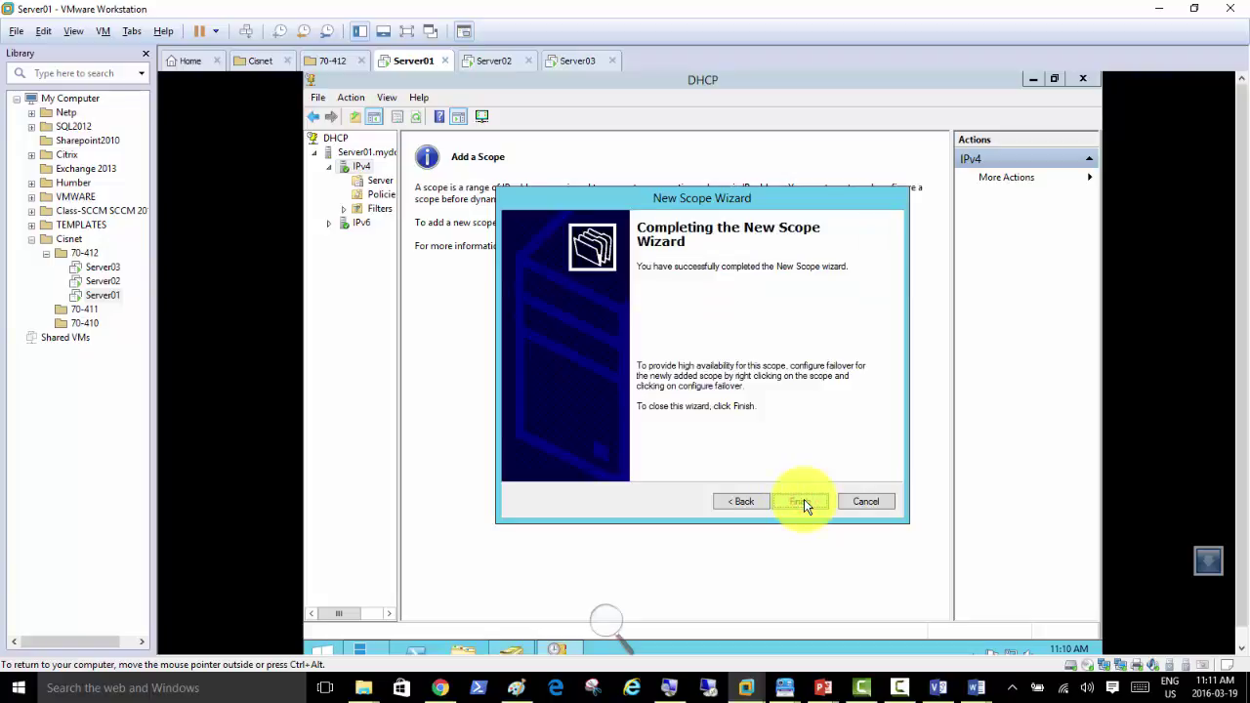
left_click(804, 500)
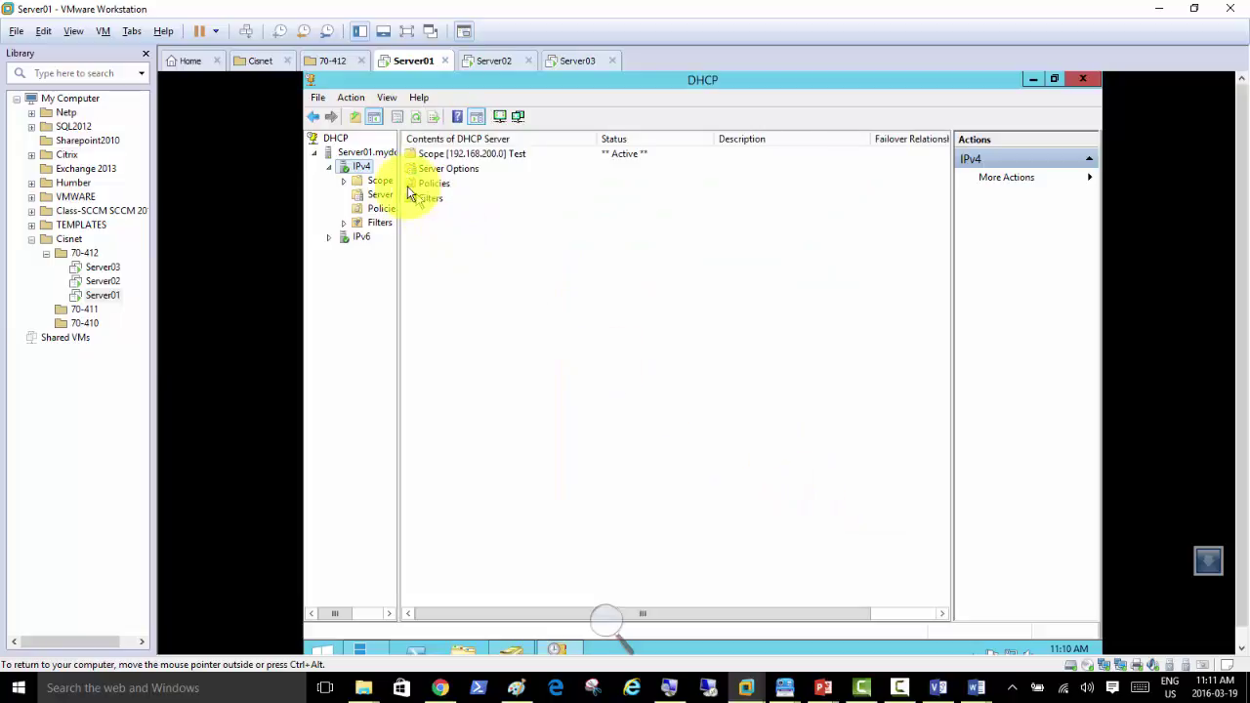
left_click(415, 116)
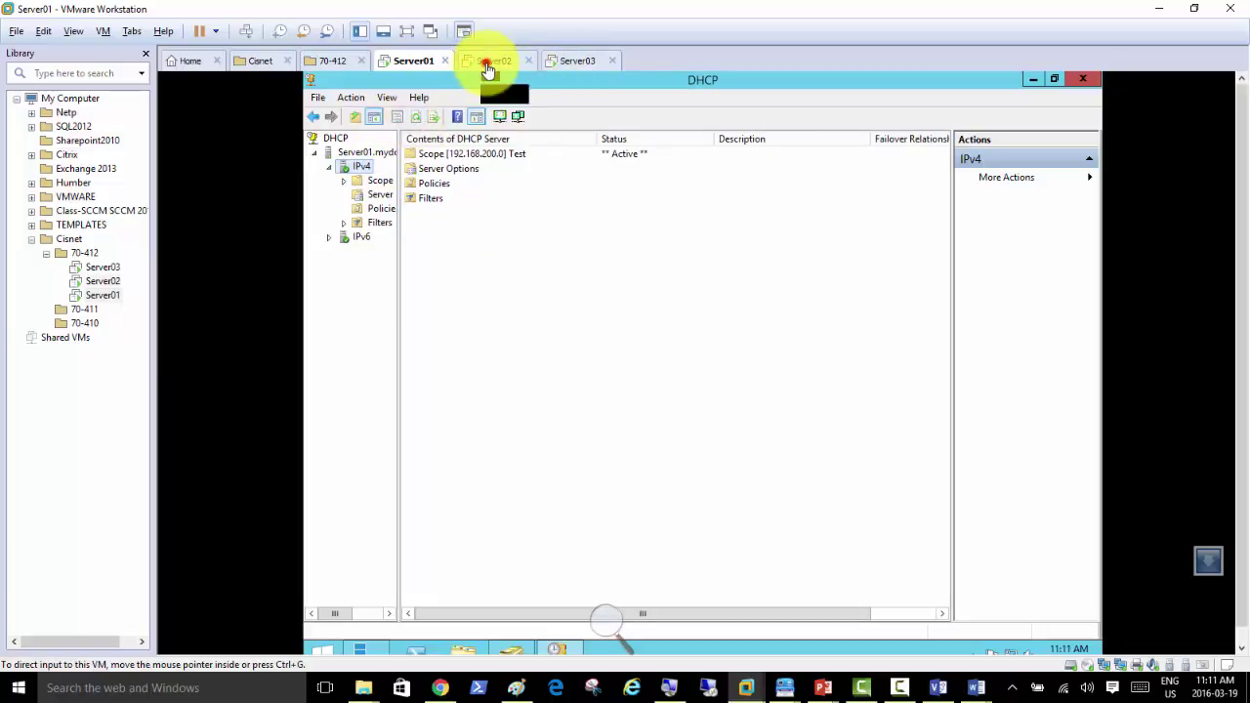
left_click(489, 68)
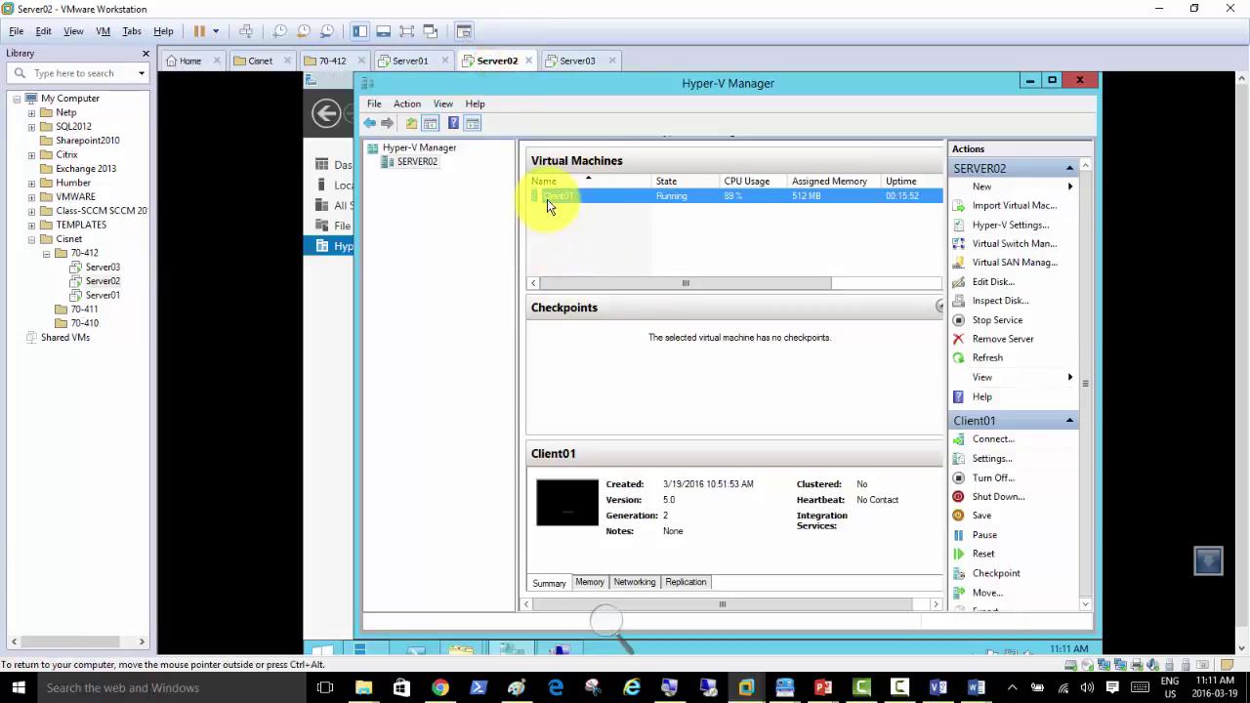
Step: Connect to Client01's console on Server02; shutting down and sending logon keys both fail
right_click(547, 199)
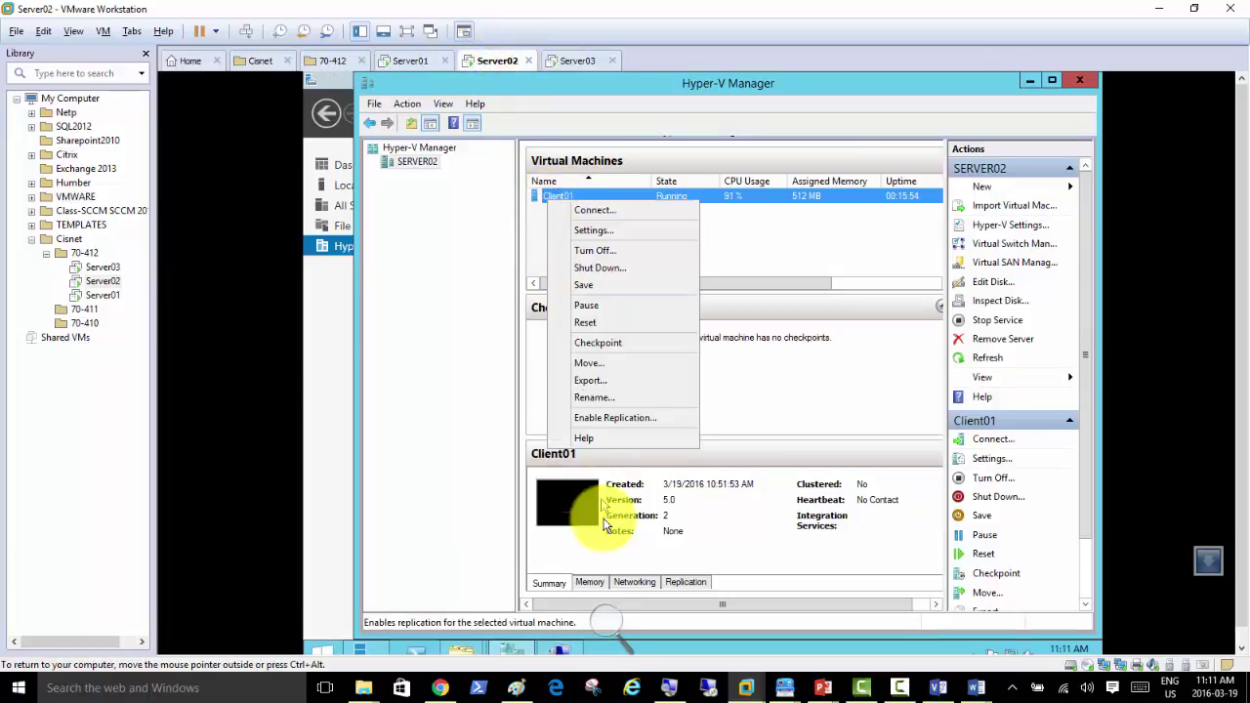
left_click(564, 653)
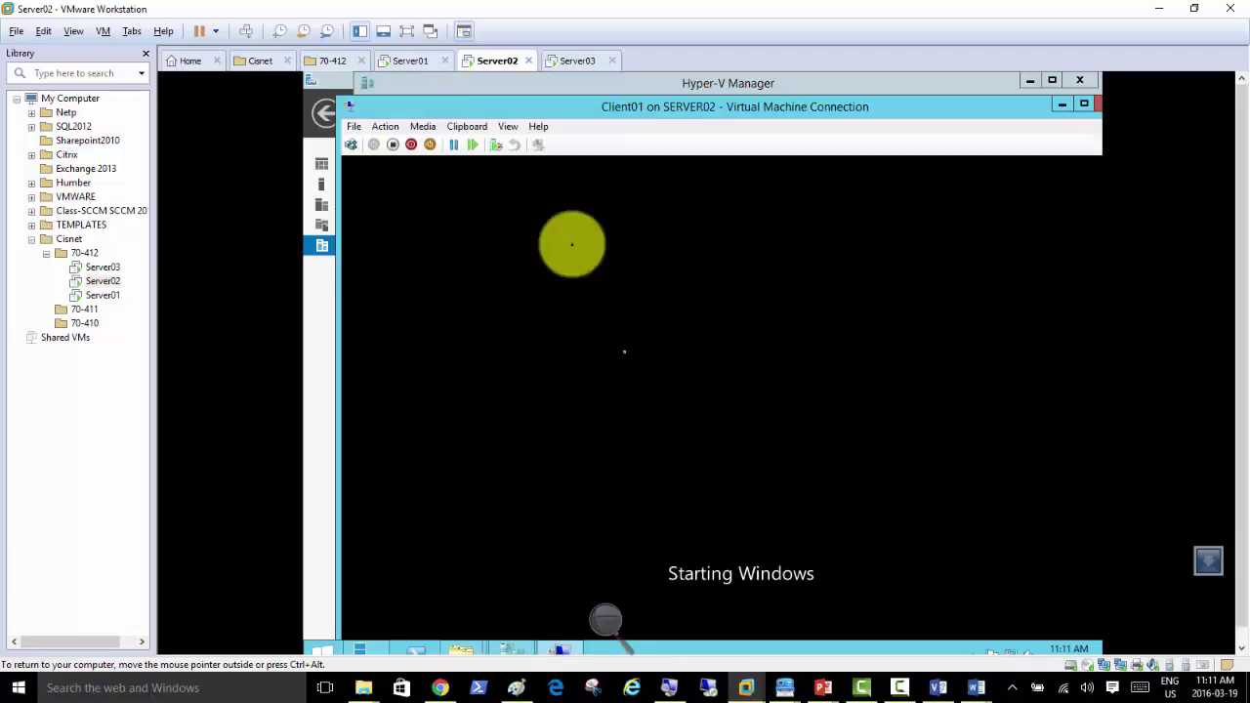
left_click(410, 145)
left_click(756, 416)
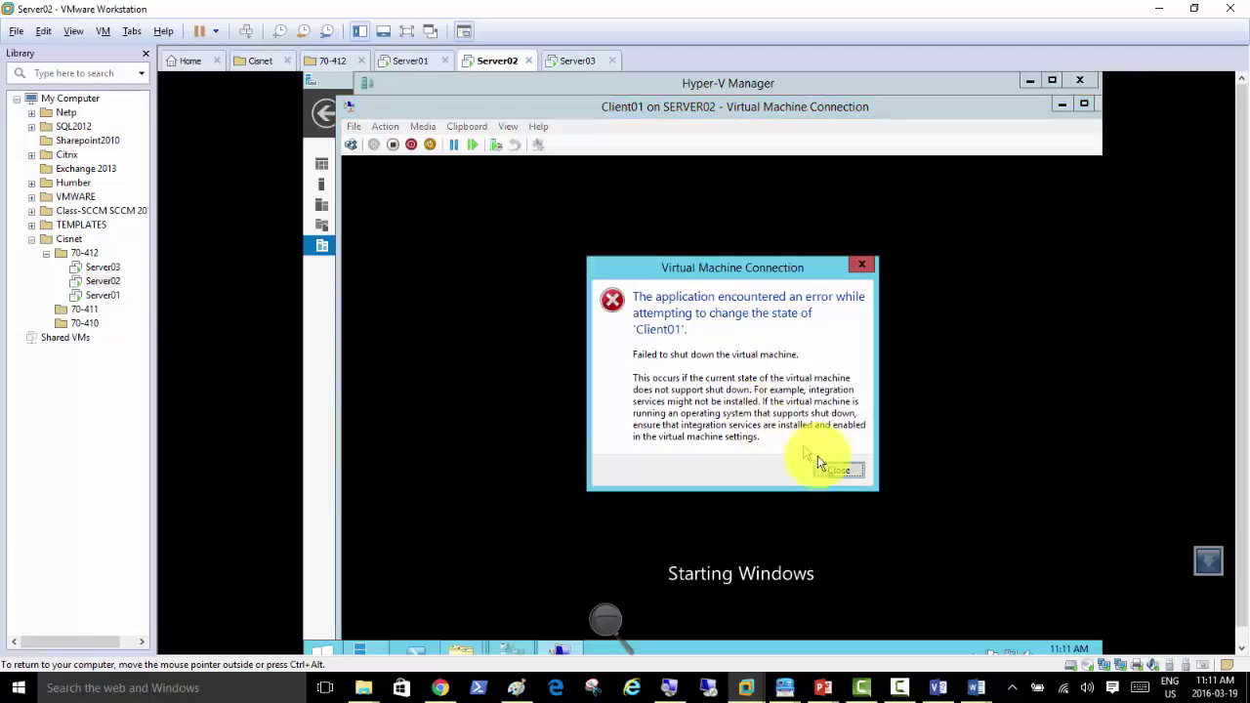
left_click(837, 470)
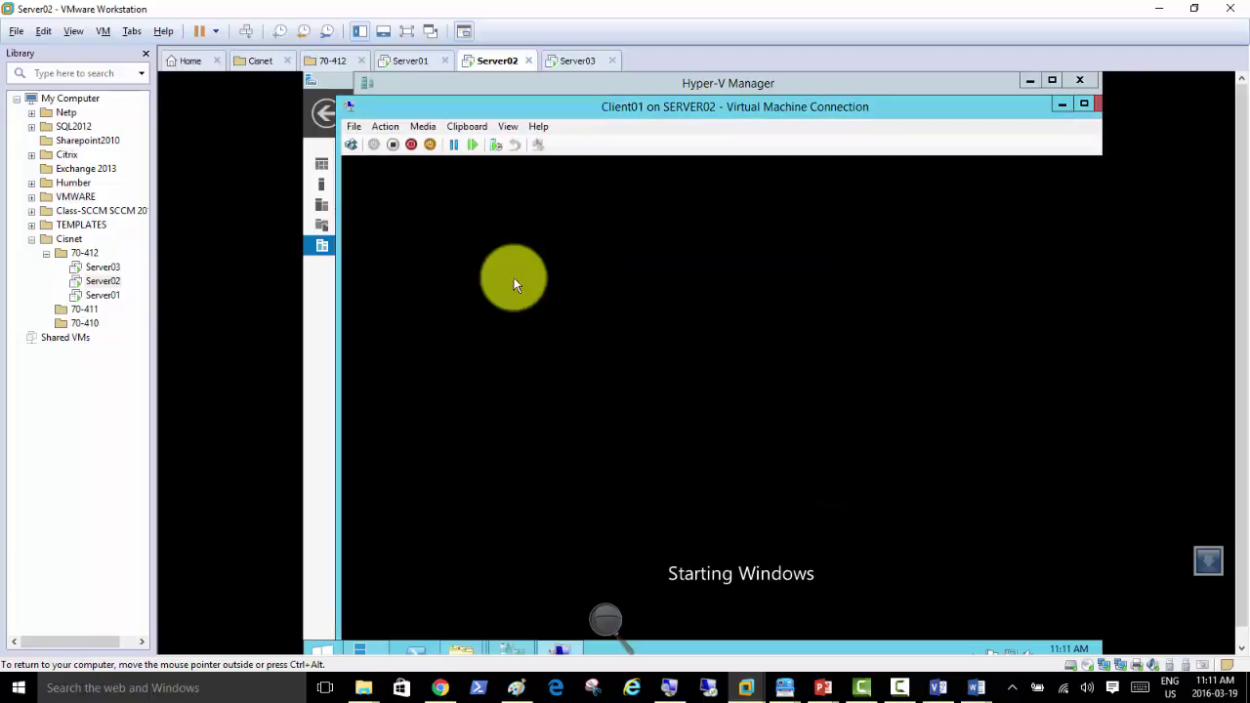
left_click(353, 146)
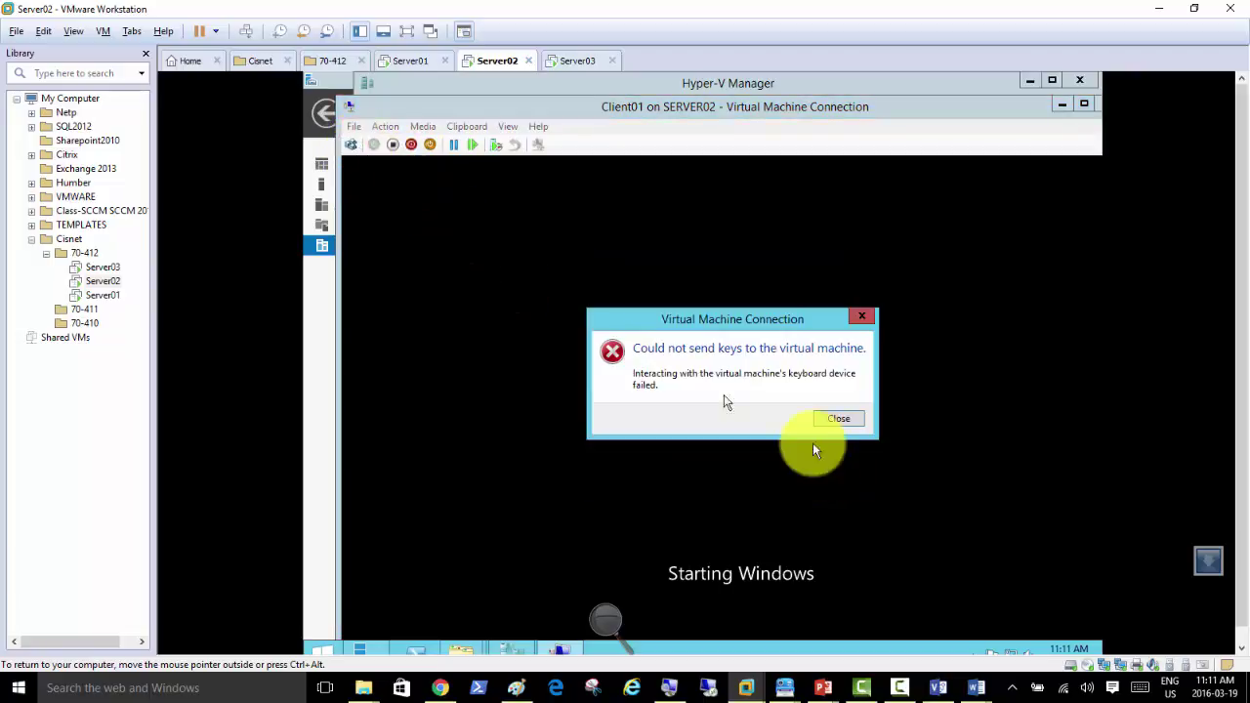
left_click(827, 419)
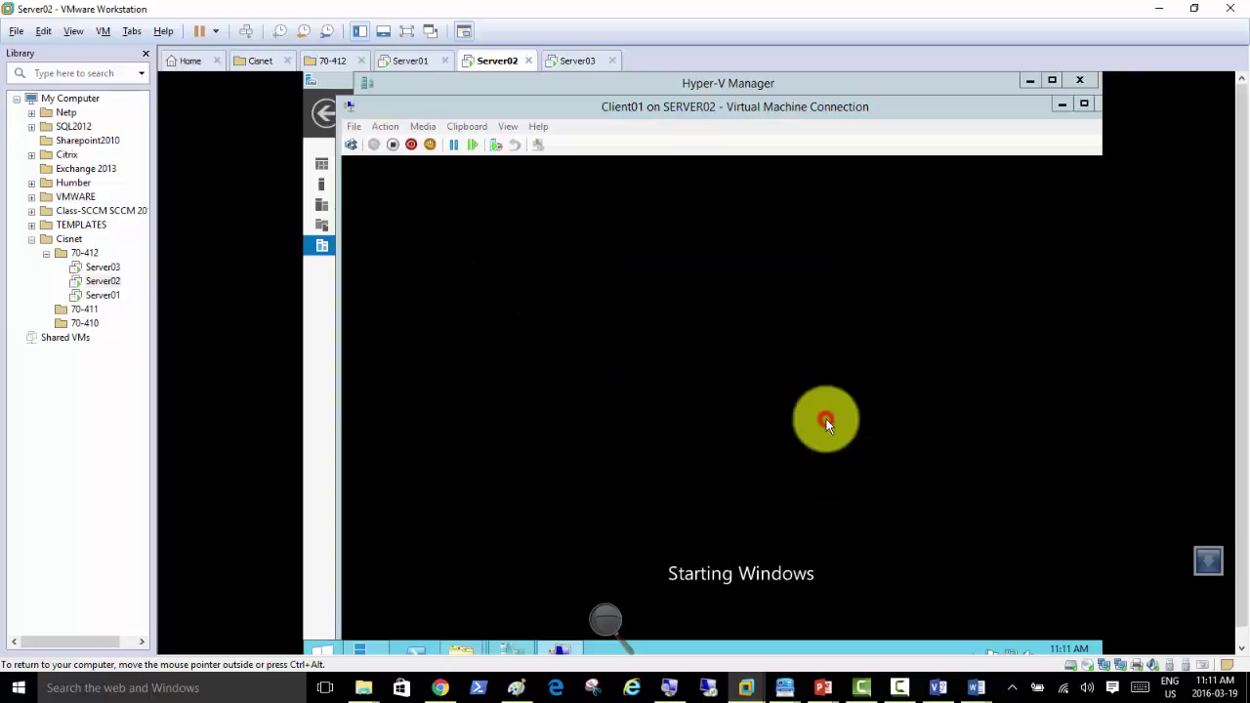
Step: Reset Client01 and boot it from the CD or DVD
left_click(470, 148)
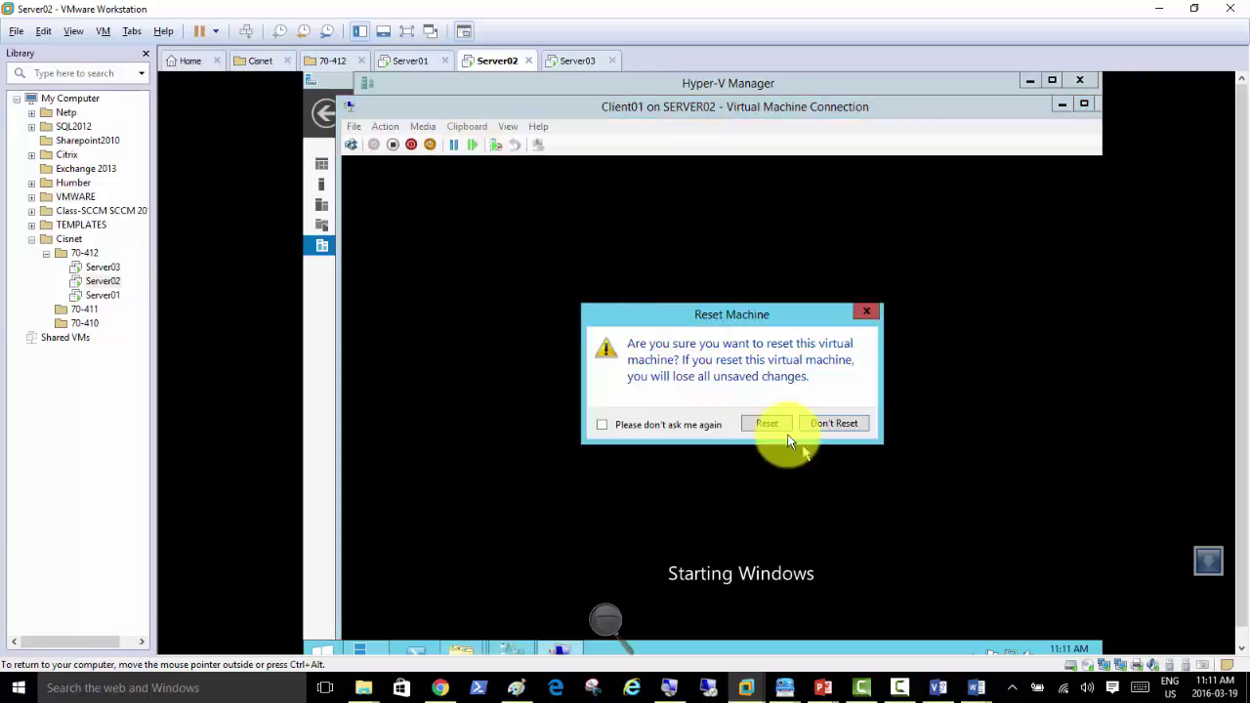
left_click(769, 425)
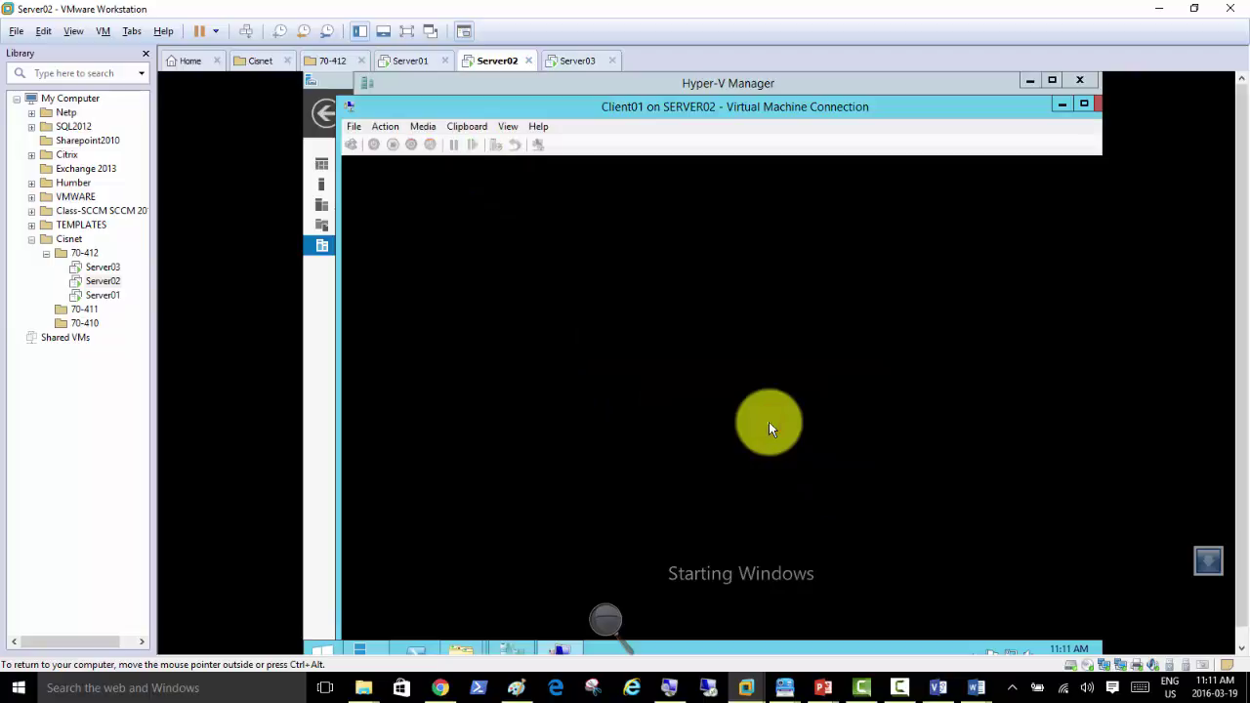
left_click(692, 328)
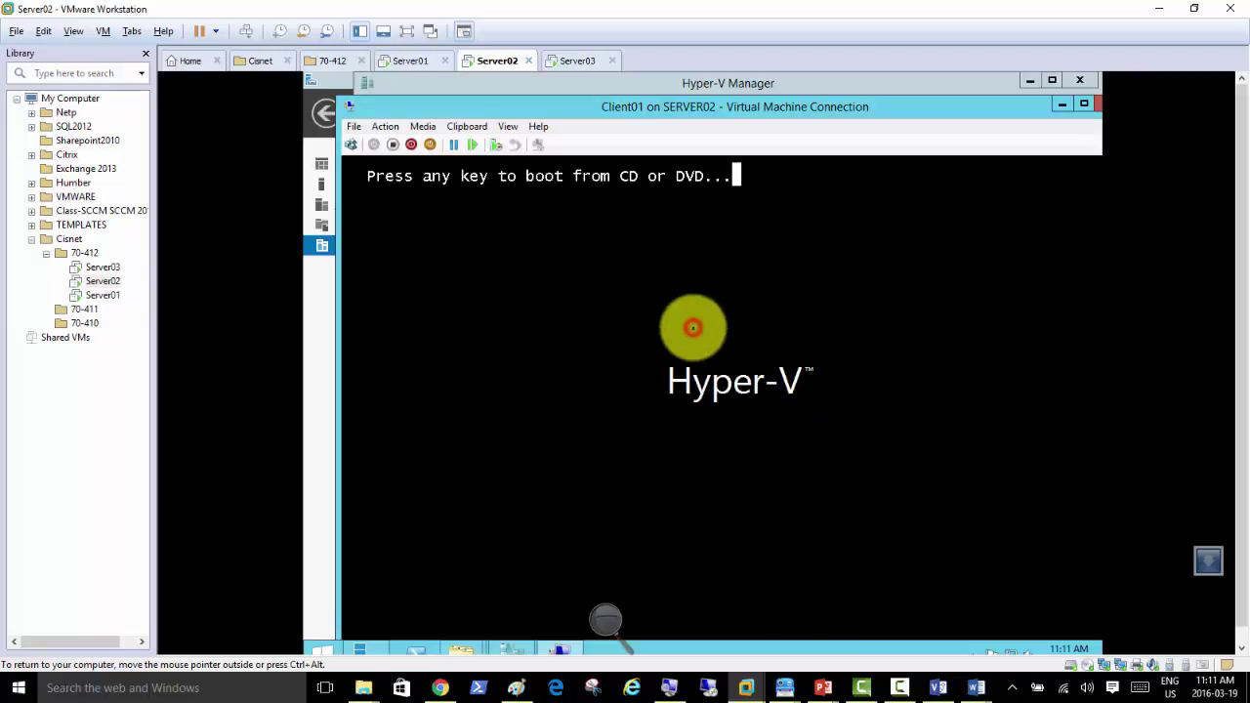
key("Return")
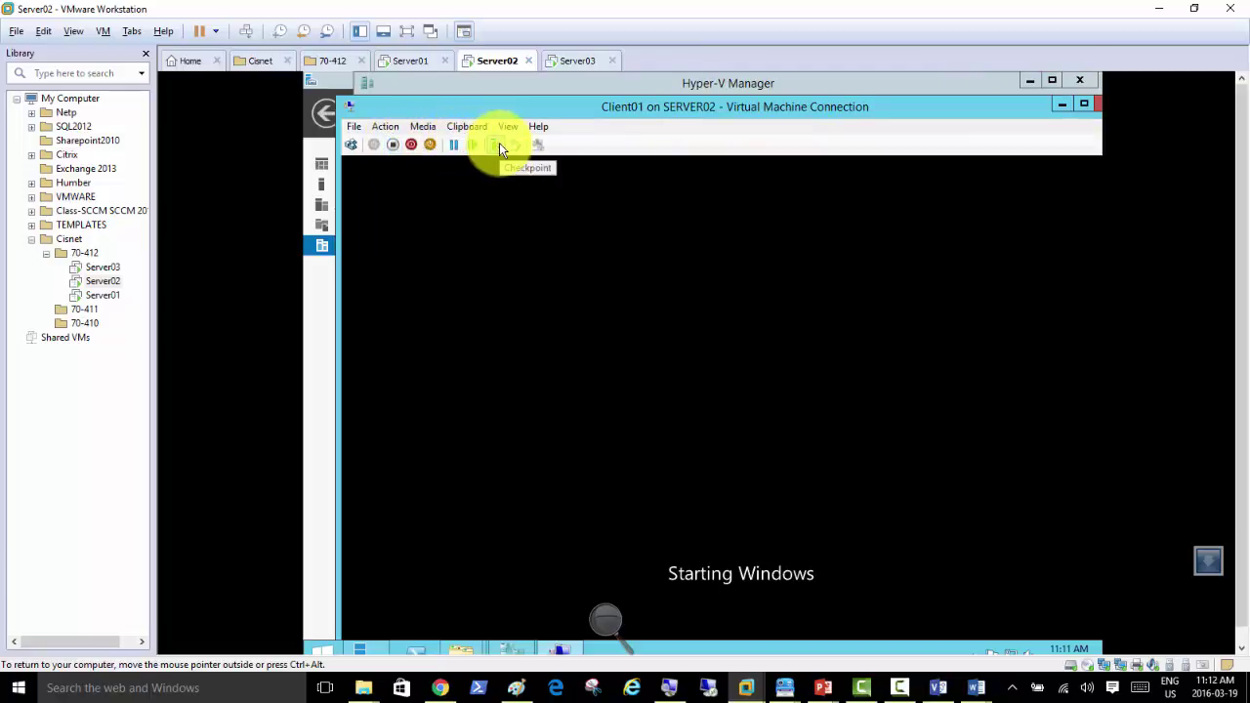
Step: Attempt a clean shutdown of Client01 and dismiss the resulting failure message
left_click(411, 145)
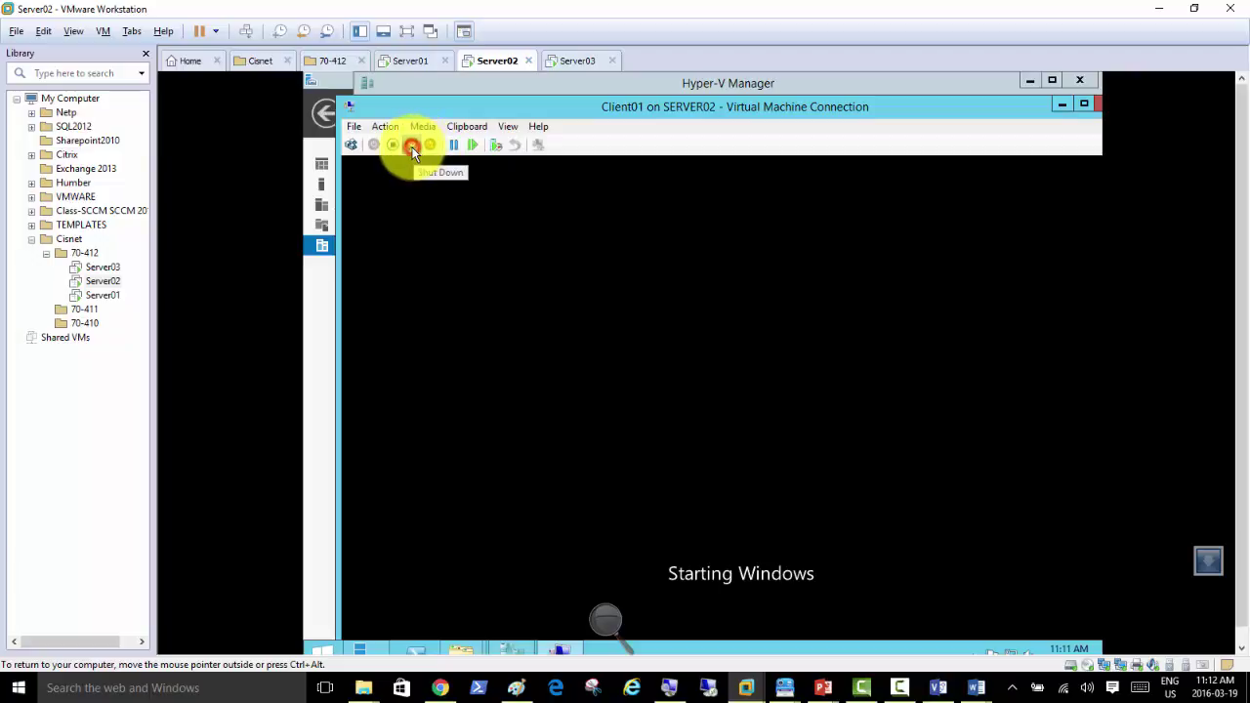
left_click(741, 415)
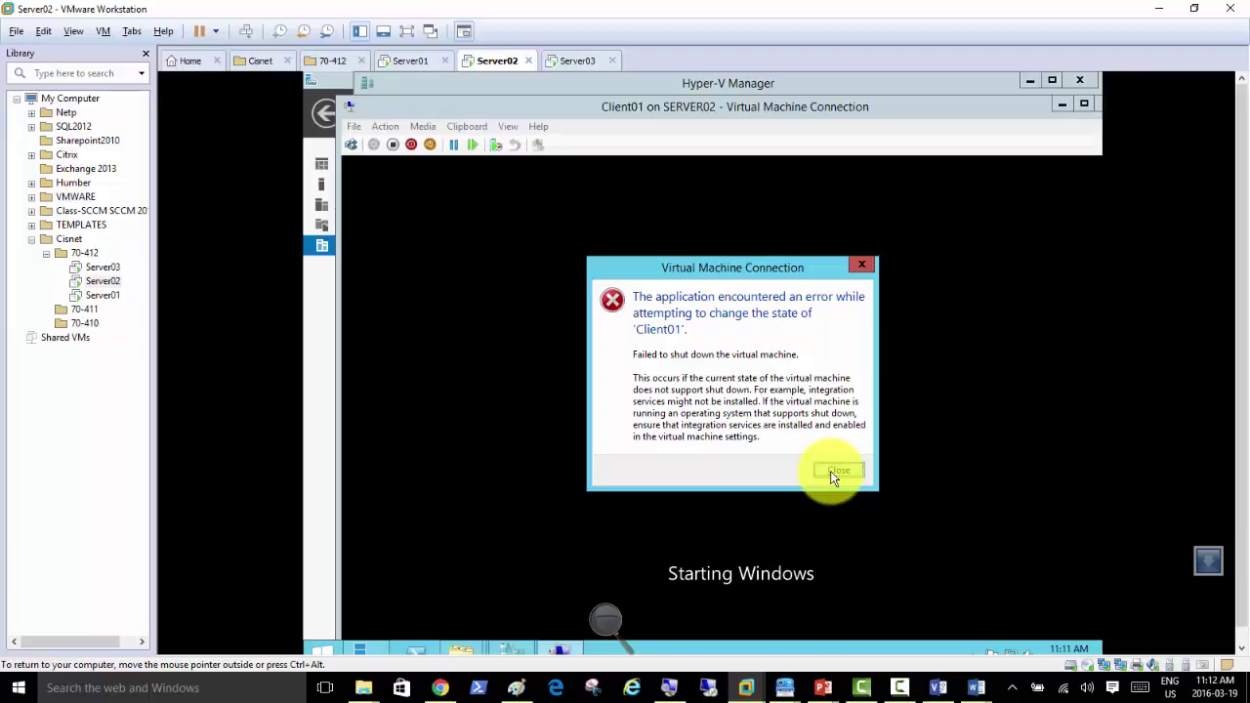
left_click(830, 471)
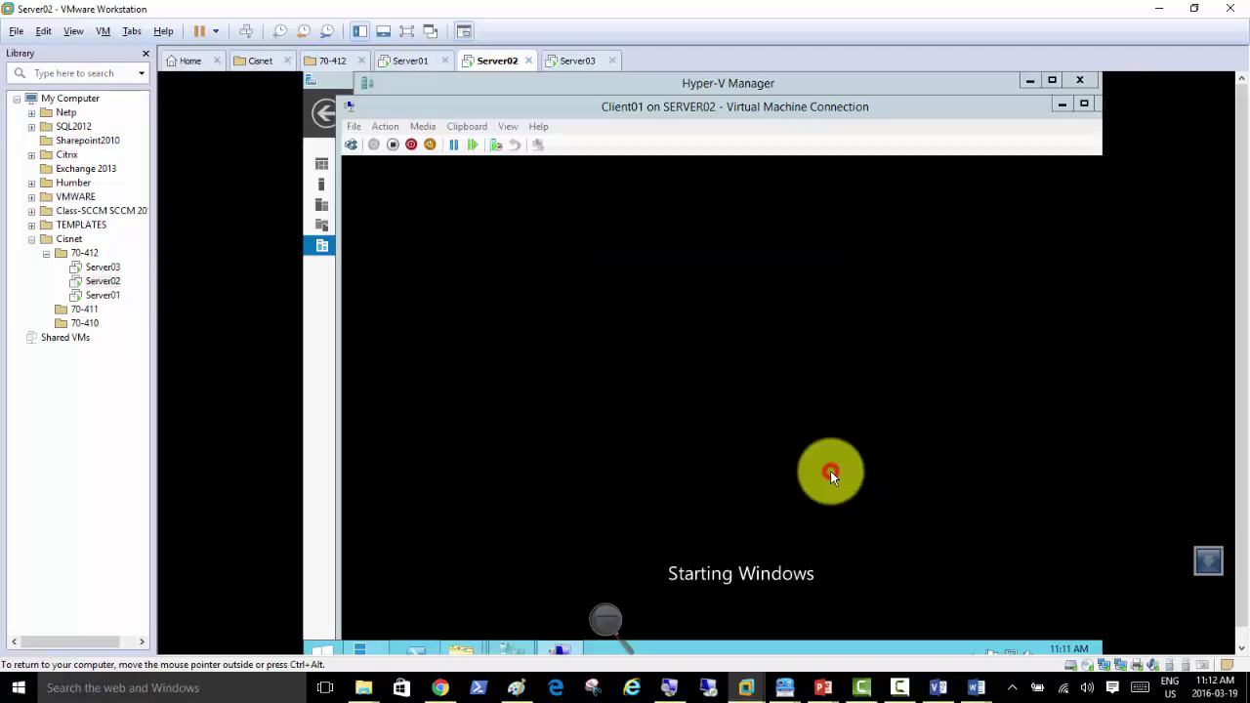
Step: Insert the Integration Services setup disk into Client01
left_click(467, 128)
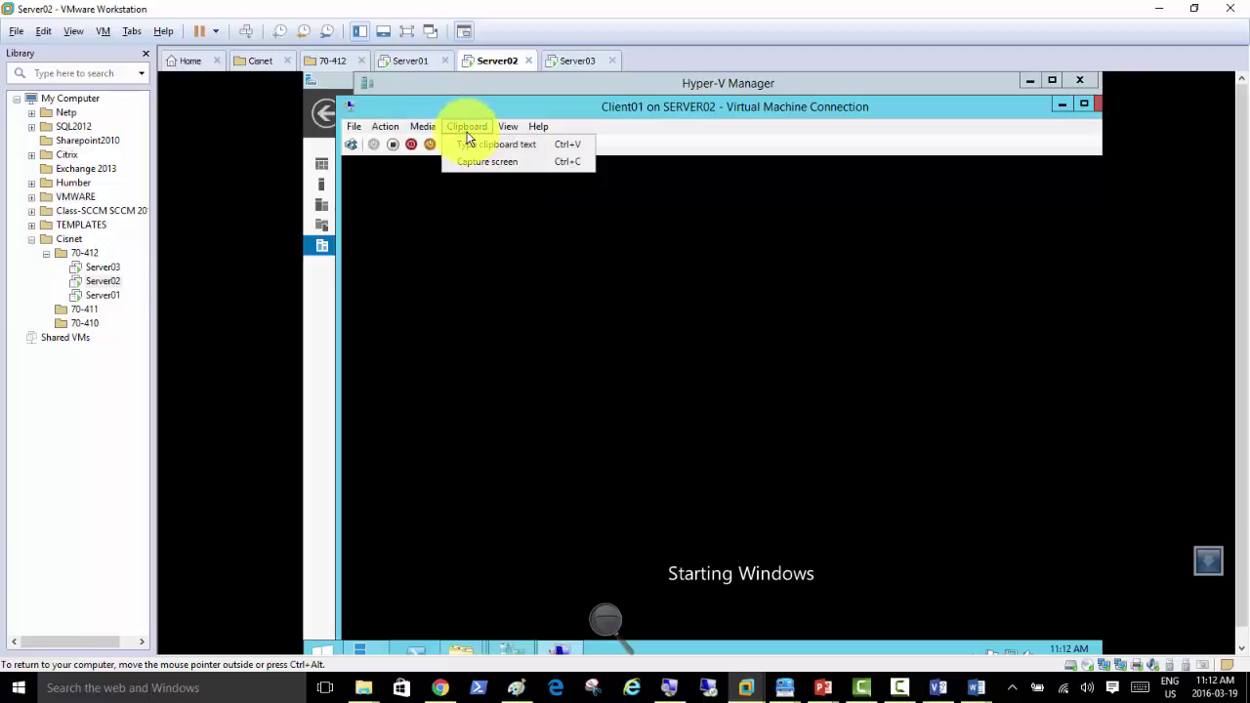
mouse_move(504, 131)
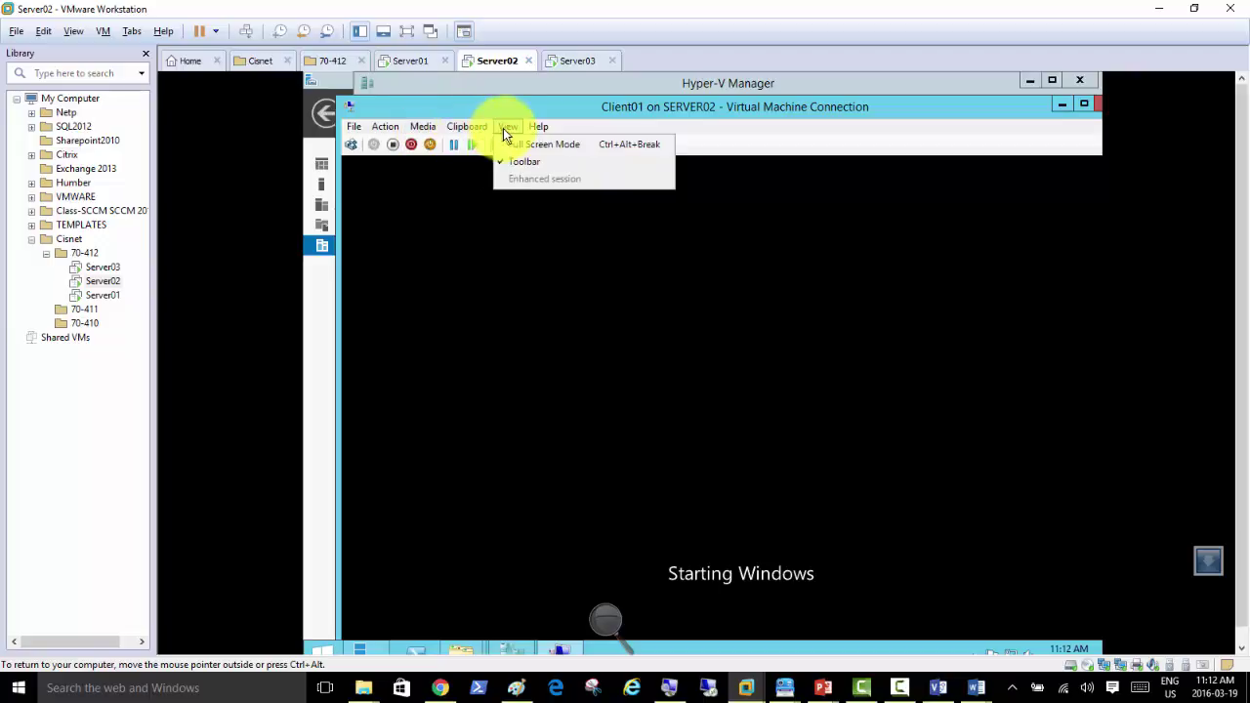
left_click(391, 129)
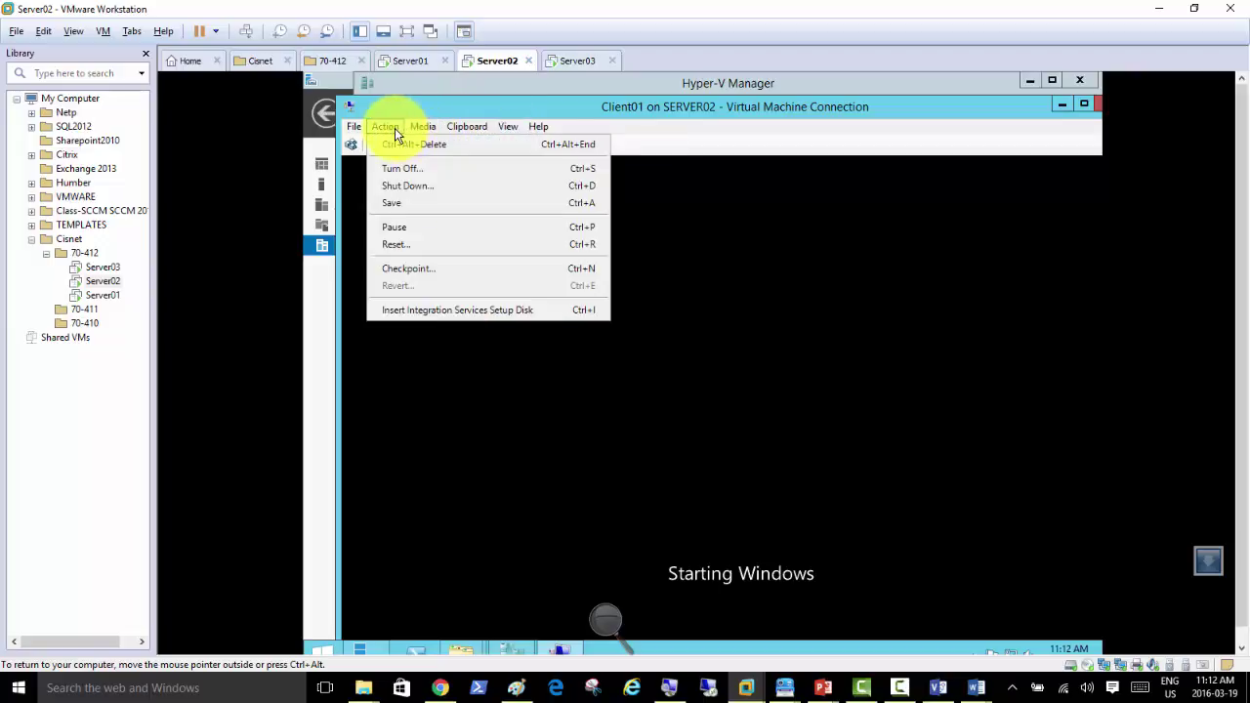
left_click(452, 311)
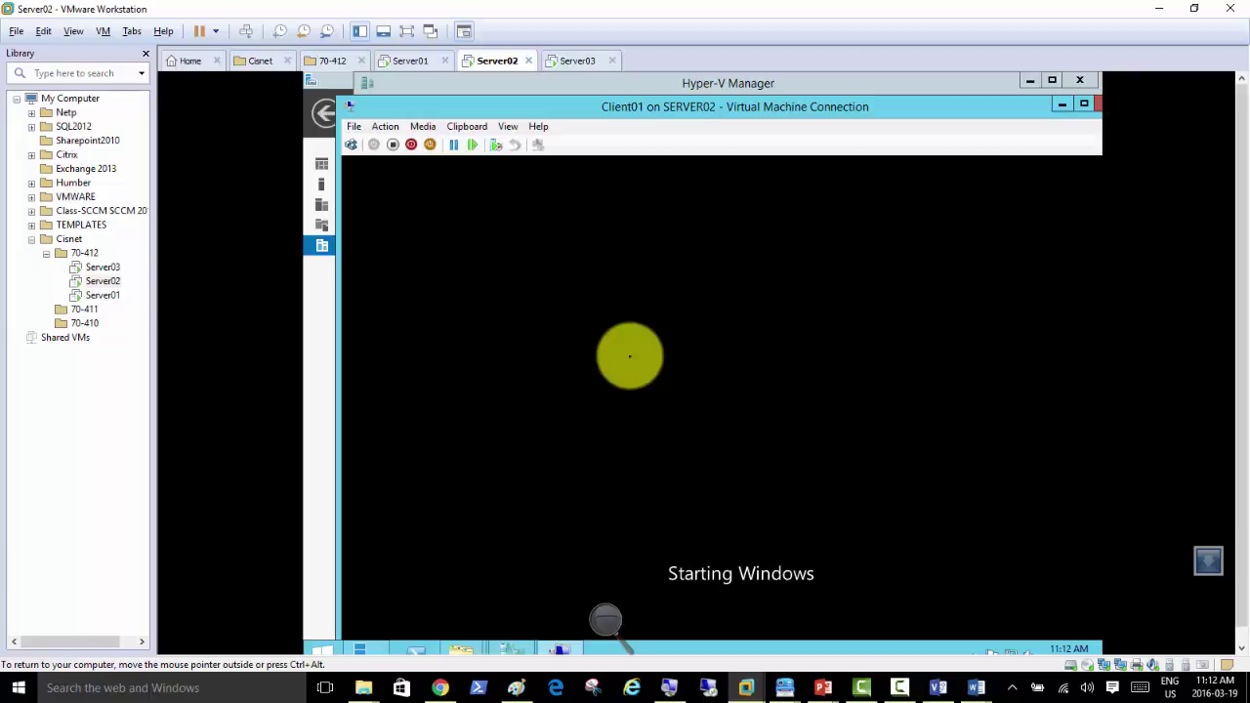
Step: Save Client01's running state
left_click(387, 127)
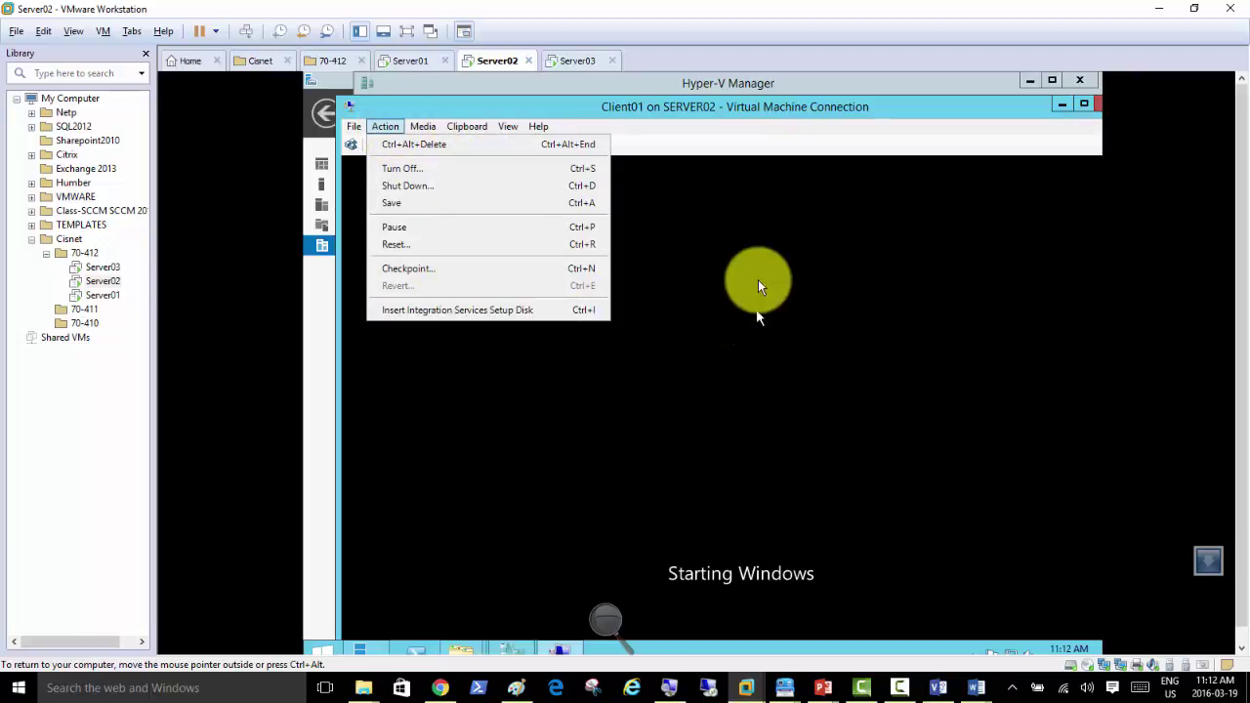
left_click(685, 133)
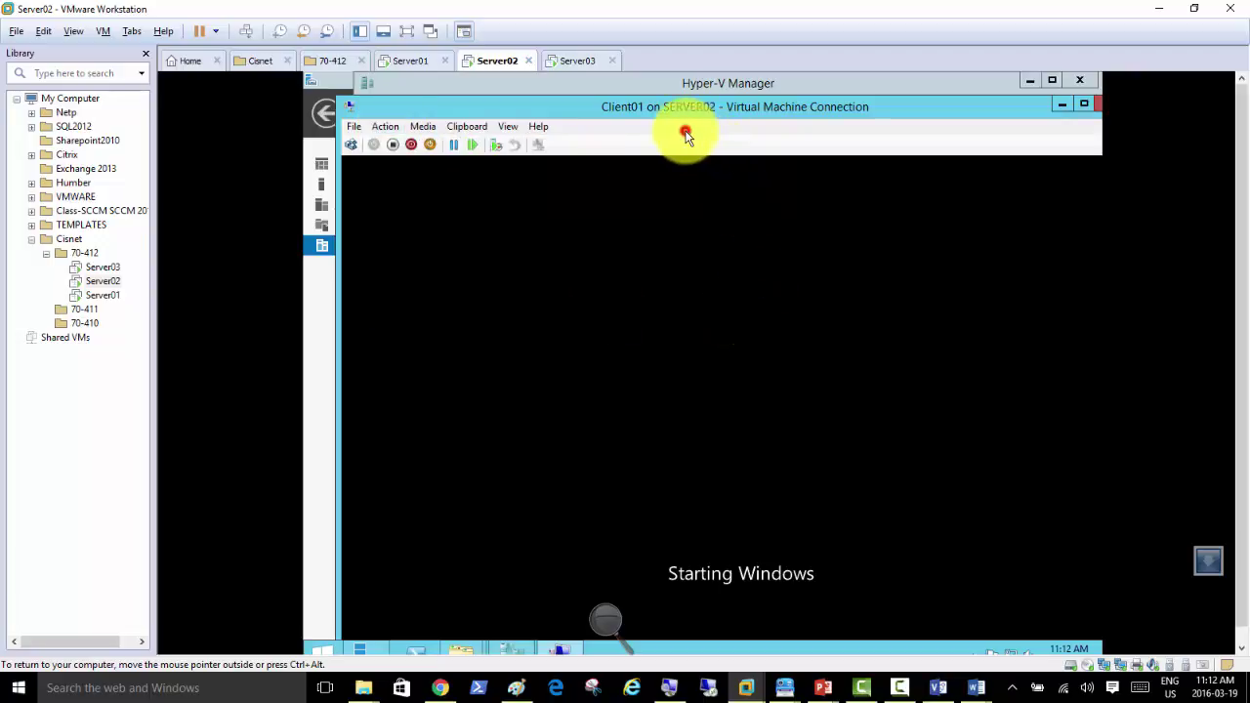
left_click(430, 144)
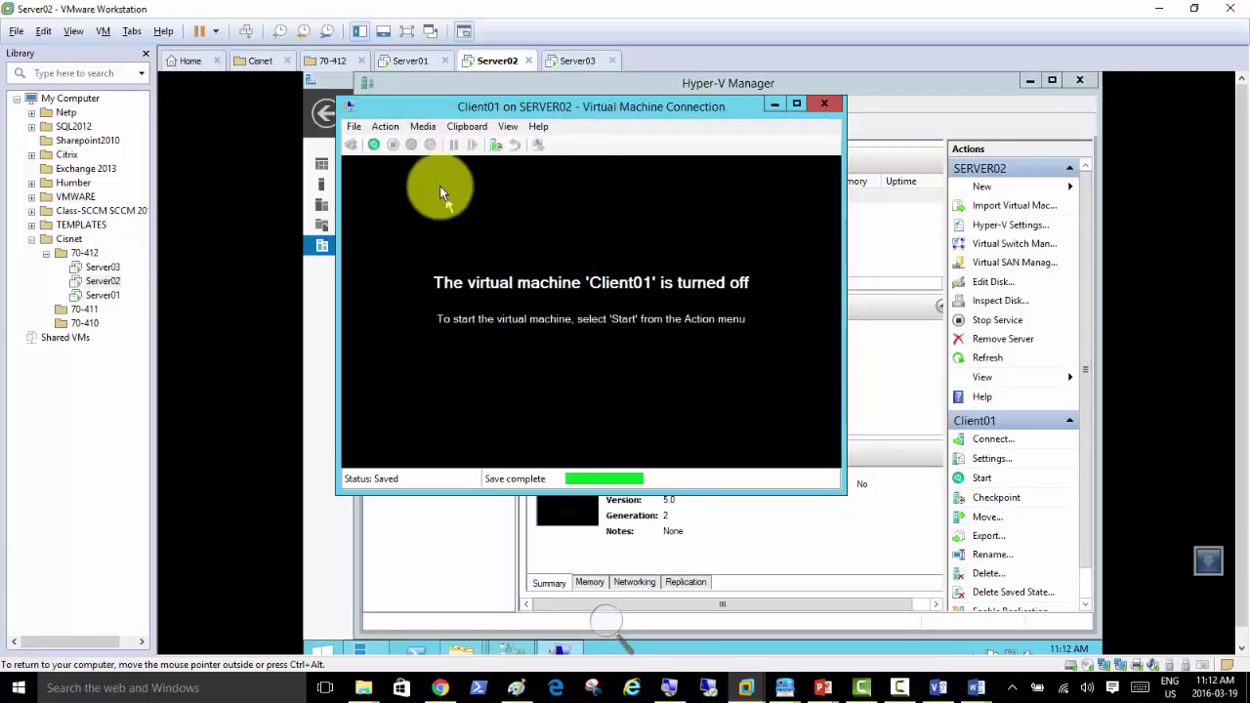
Step: Start Client01 from its saved state and retry a shutdown, which fails again
left_click(383, 127)
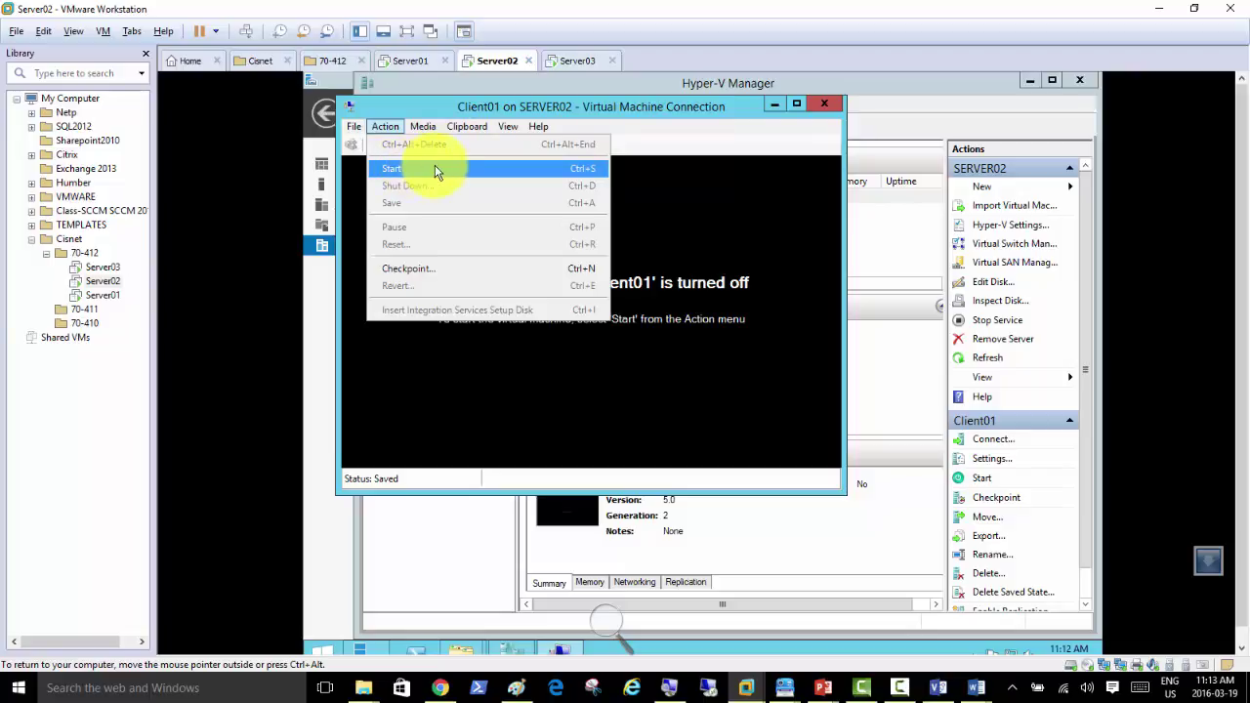
left_click(434, 170)
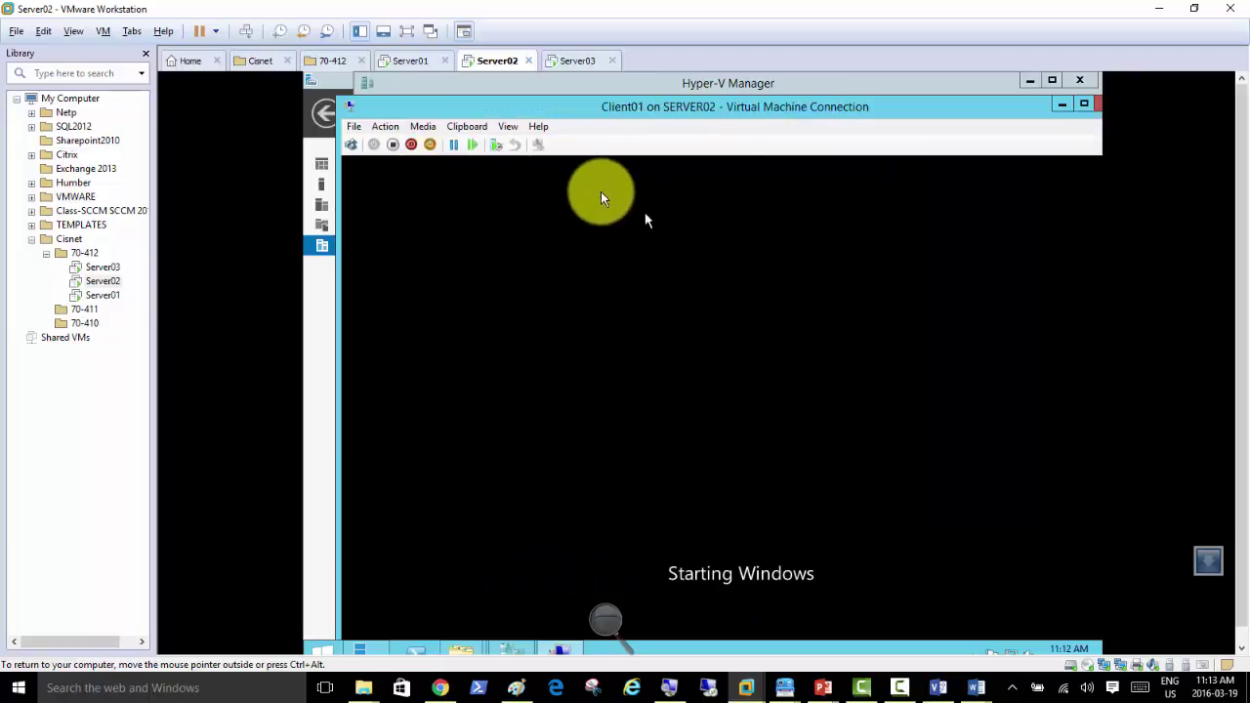
left_click(406, 145)
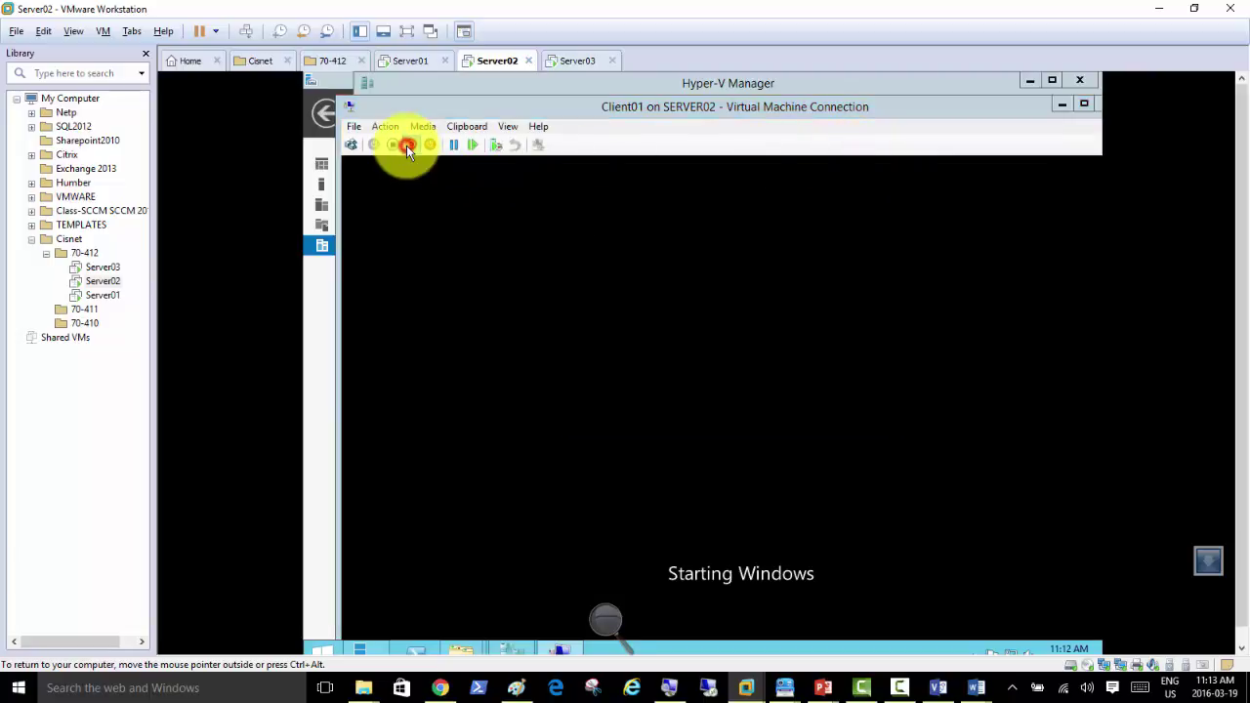
left_click(740, 414)
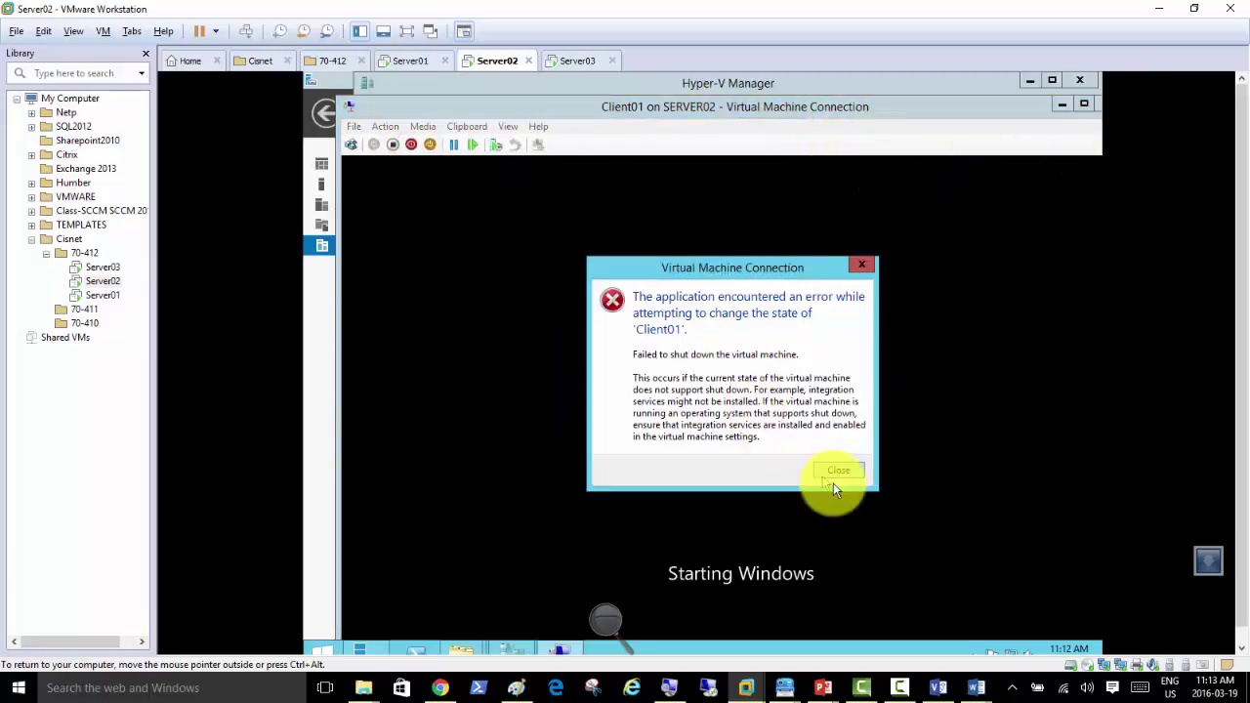
left_click(837, 471)
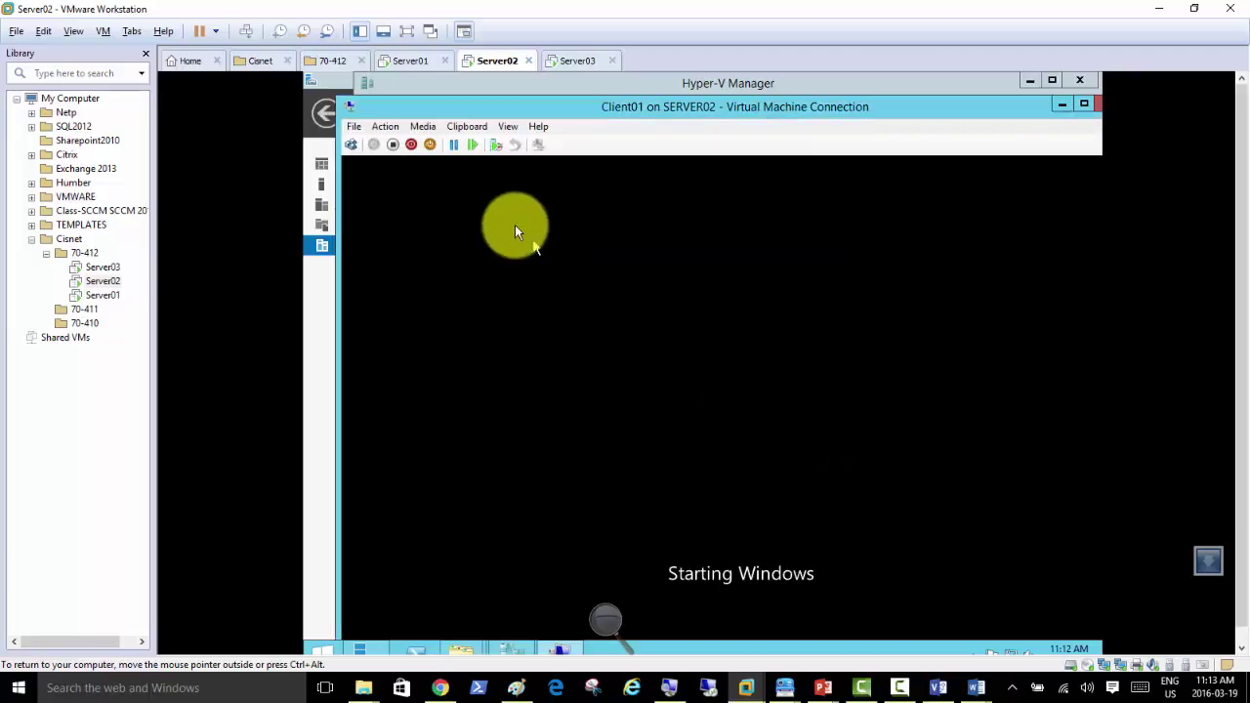
Step: Force Client01 to turn off and hide its connection window to reach Hyper-V Manager
left_click(411, 146)
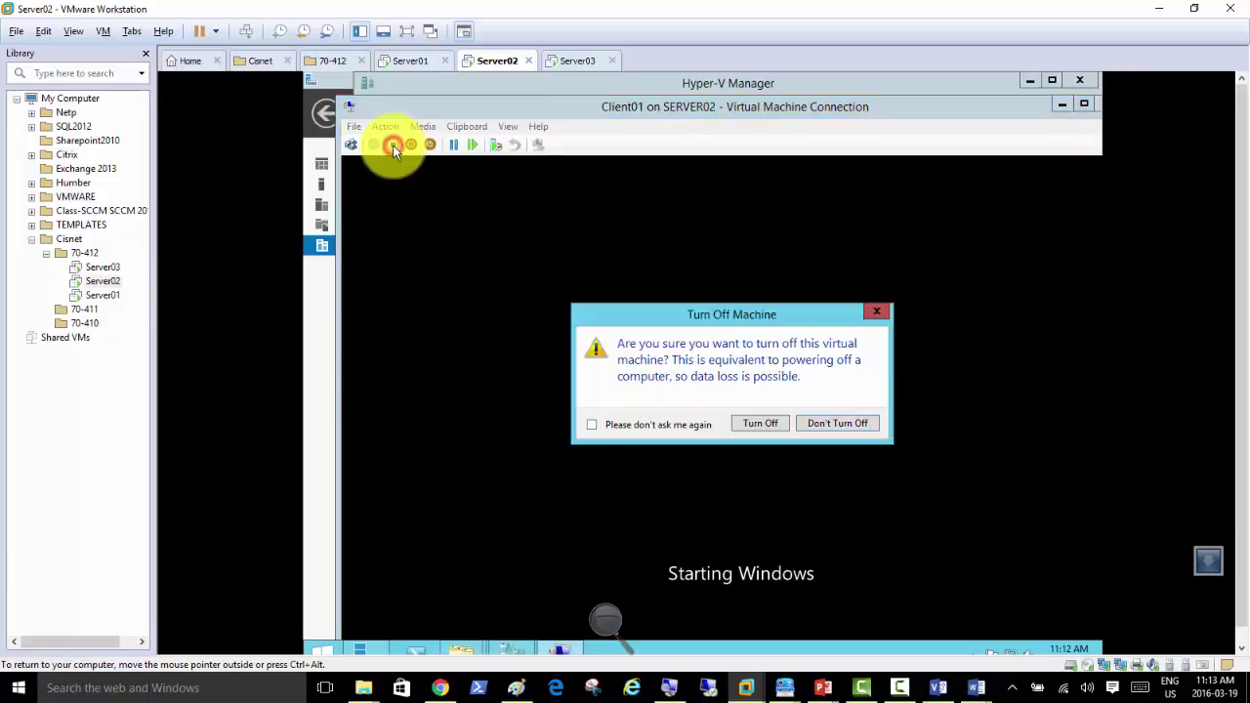
left_click(753, 421)
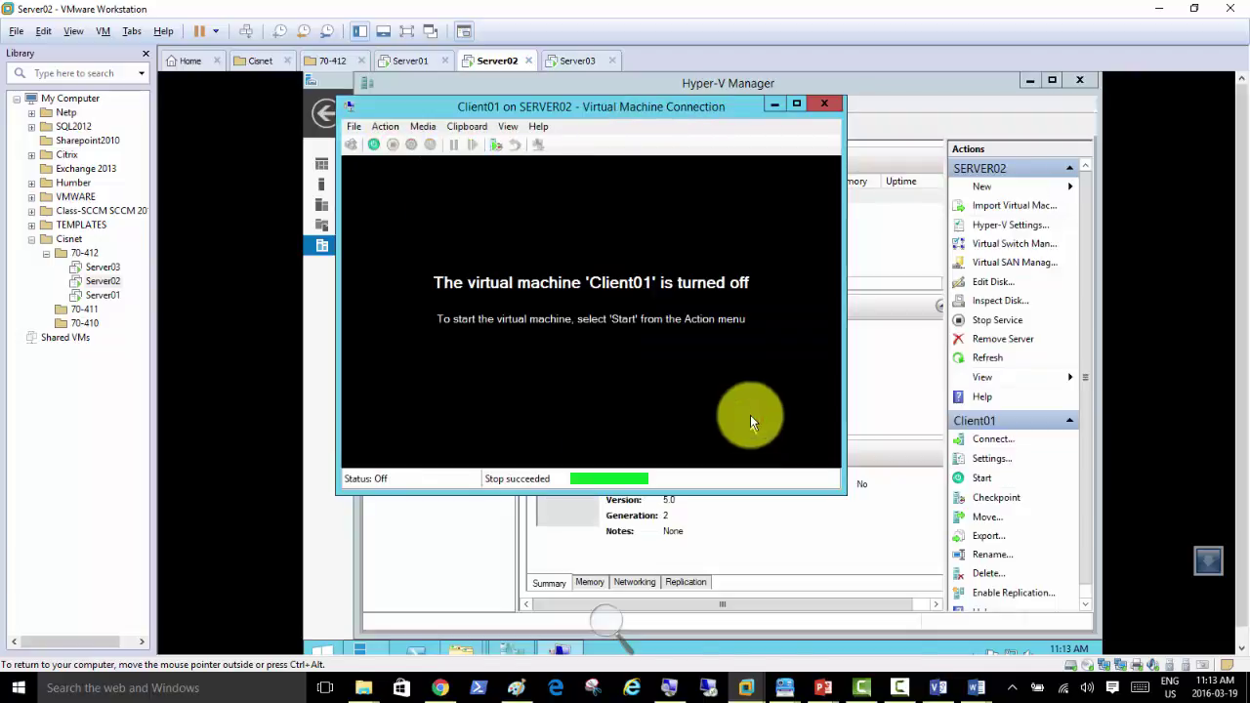
left_click(769, 106)
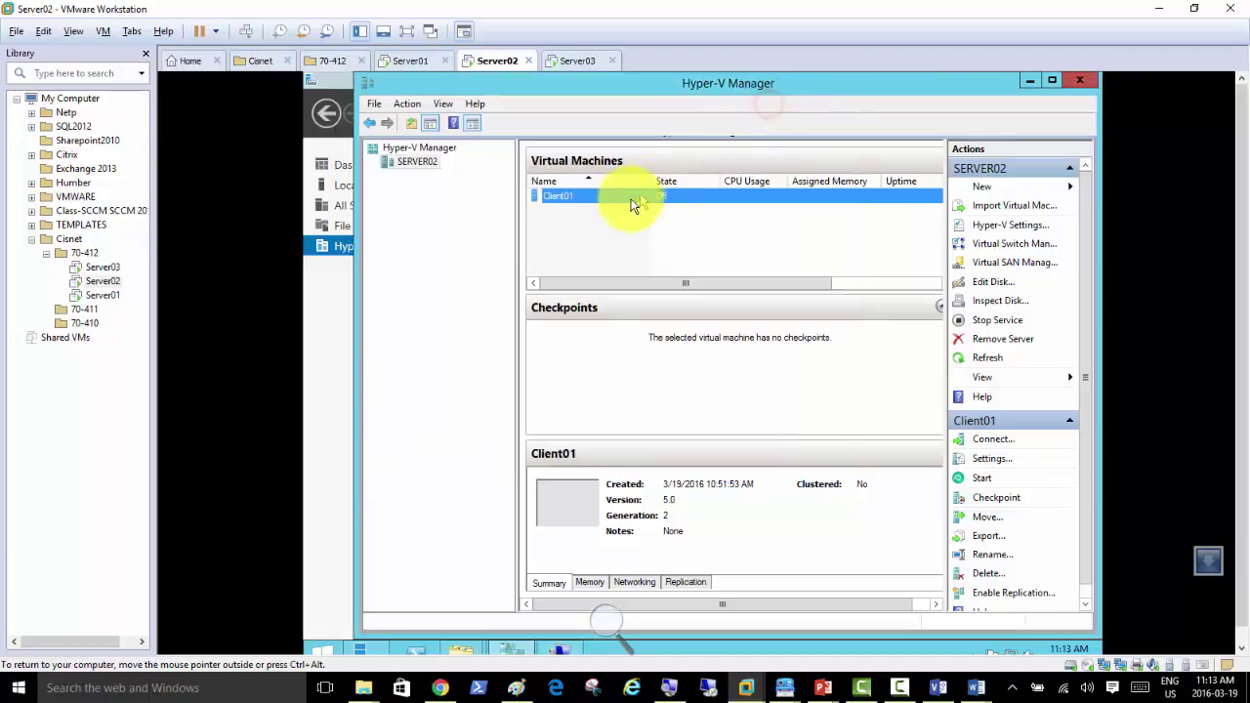
Step: Set Client01's Startup RAM to 1024 MB in its Memory settings
right_click(561, 197)
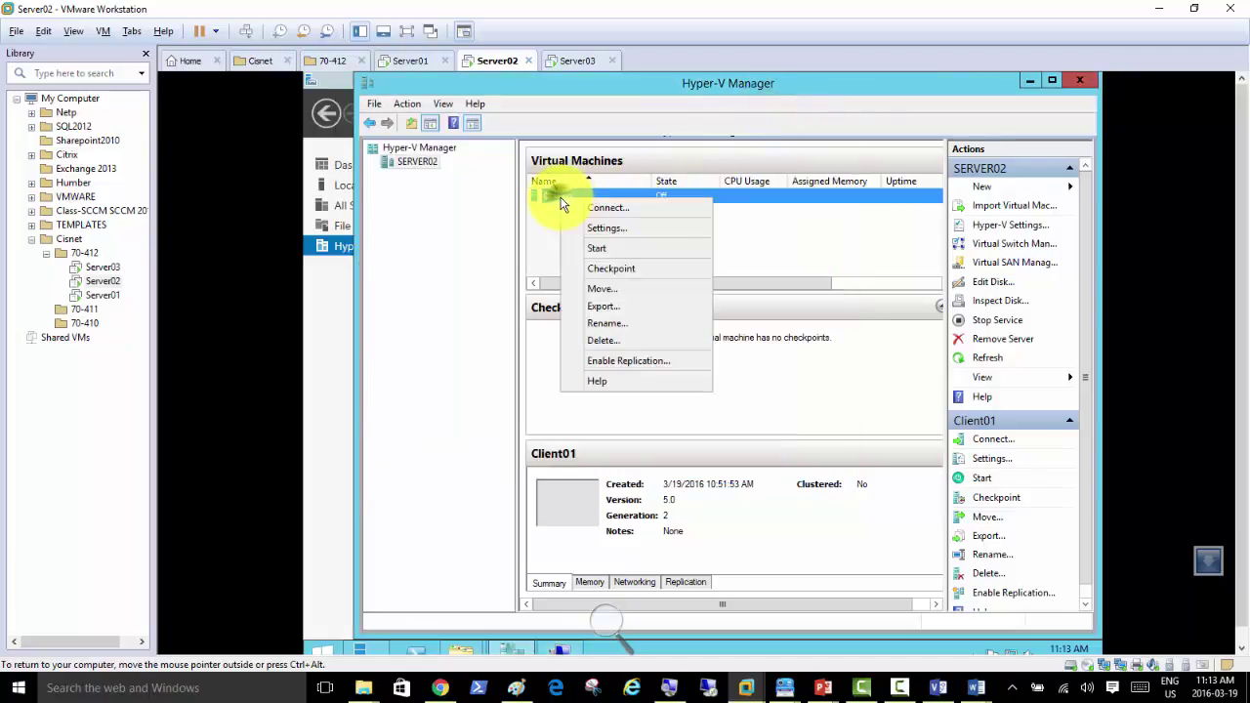
left_click(630, 228)
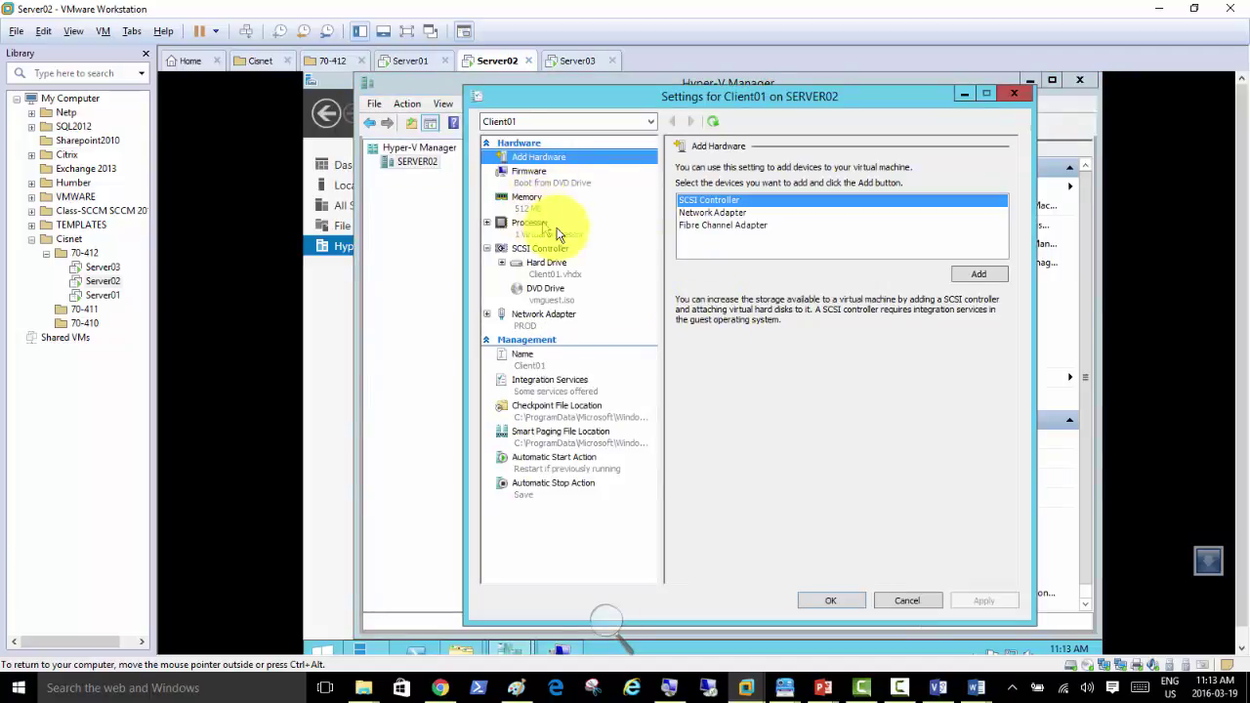
left_click(531, 205)
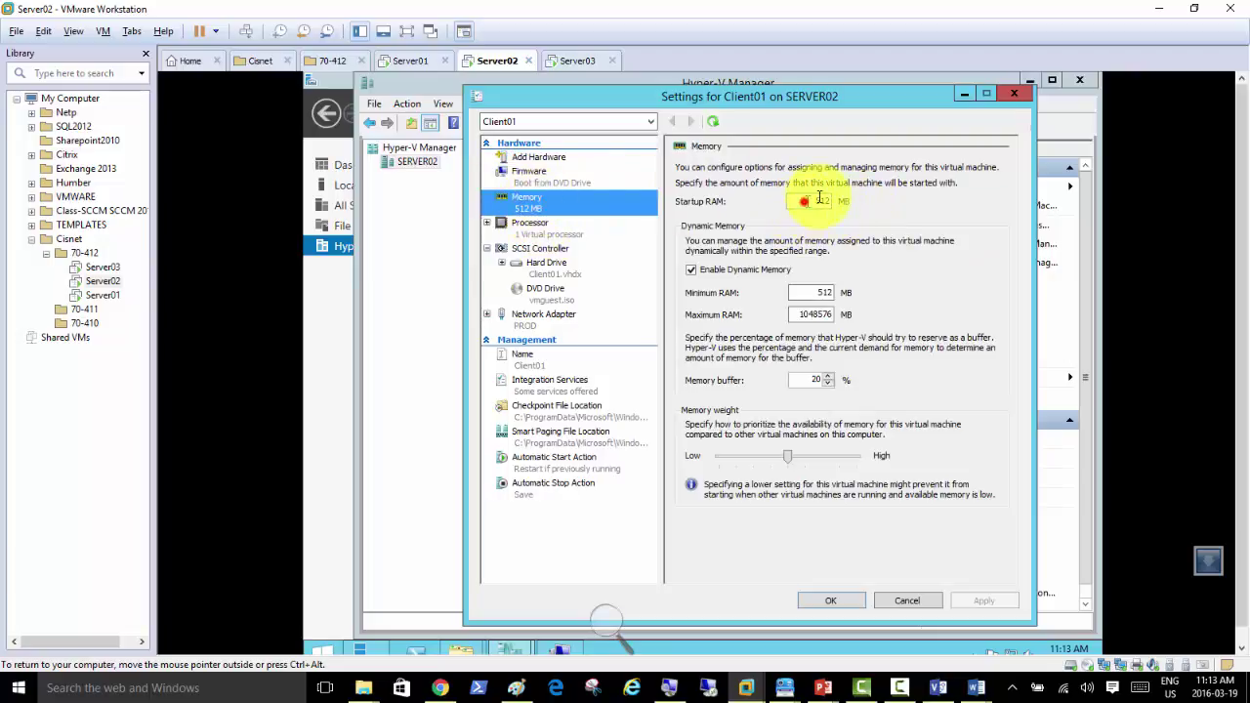
double_click(806, 202)
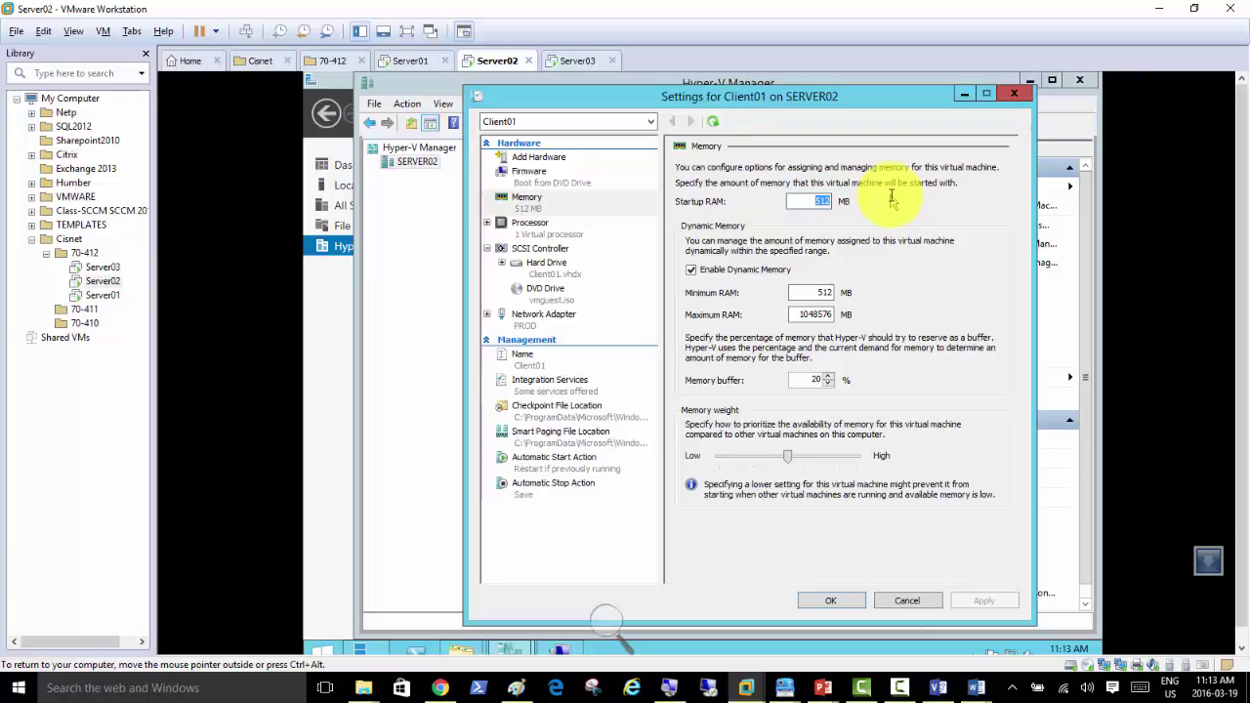
type("1024")
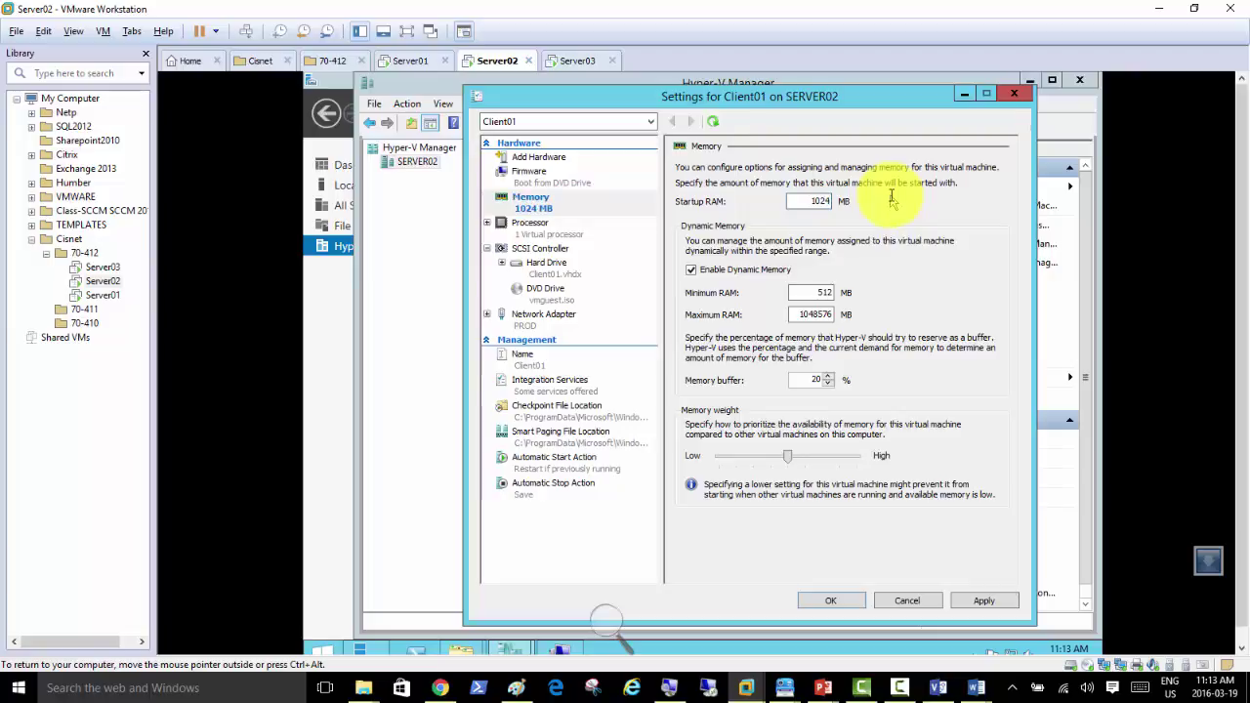
left_click(832, 603)
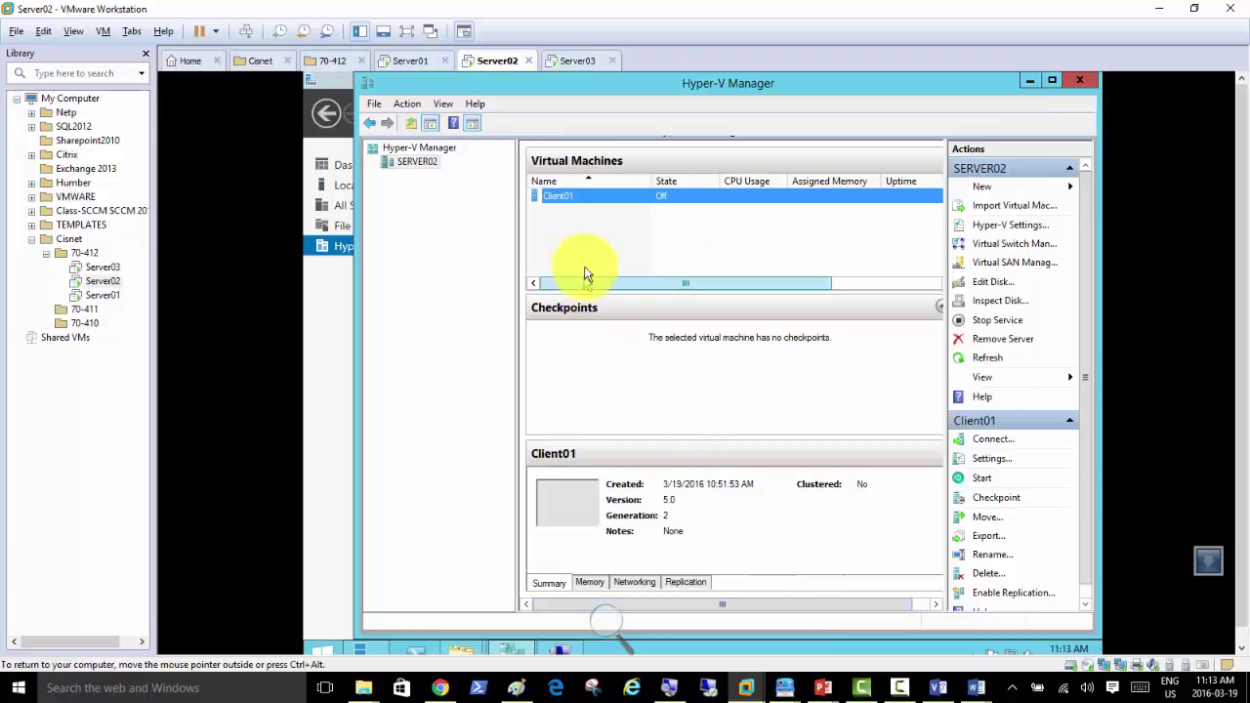
Step: Reopen Client01's settings to verify the 1024 MB memory, then close them
right_click(559, 196)
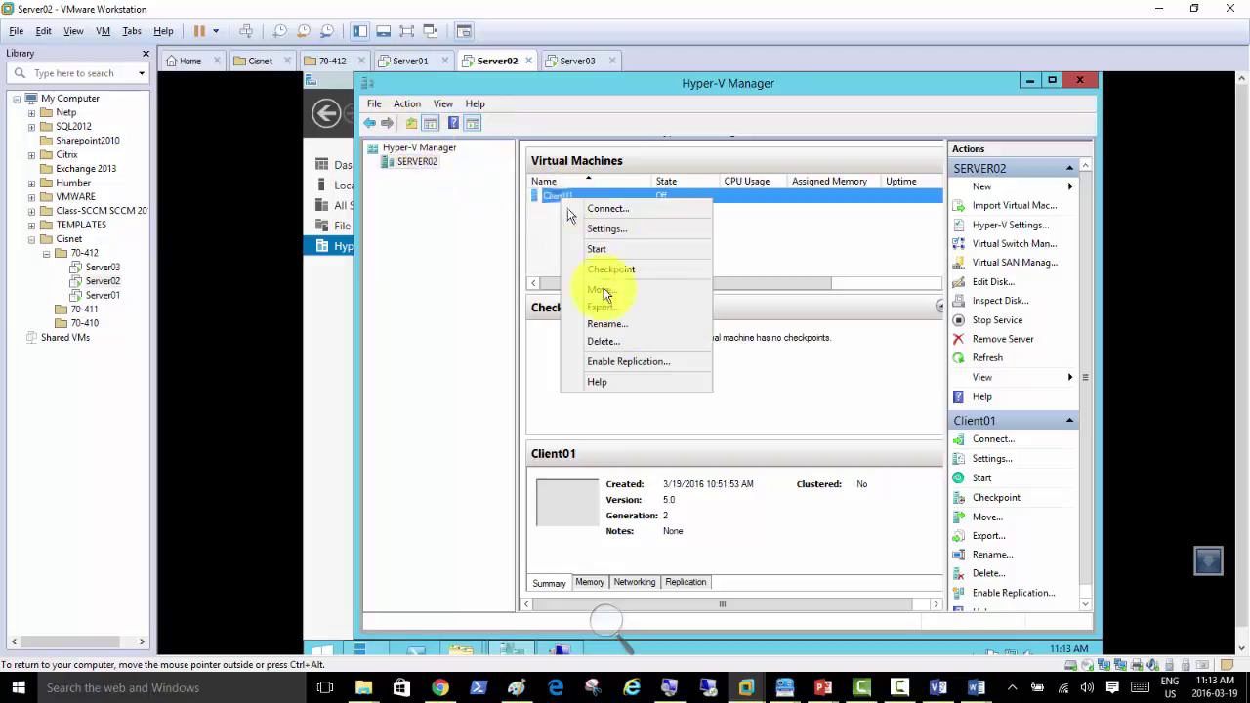
left_click(611, 231)
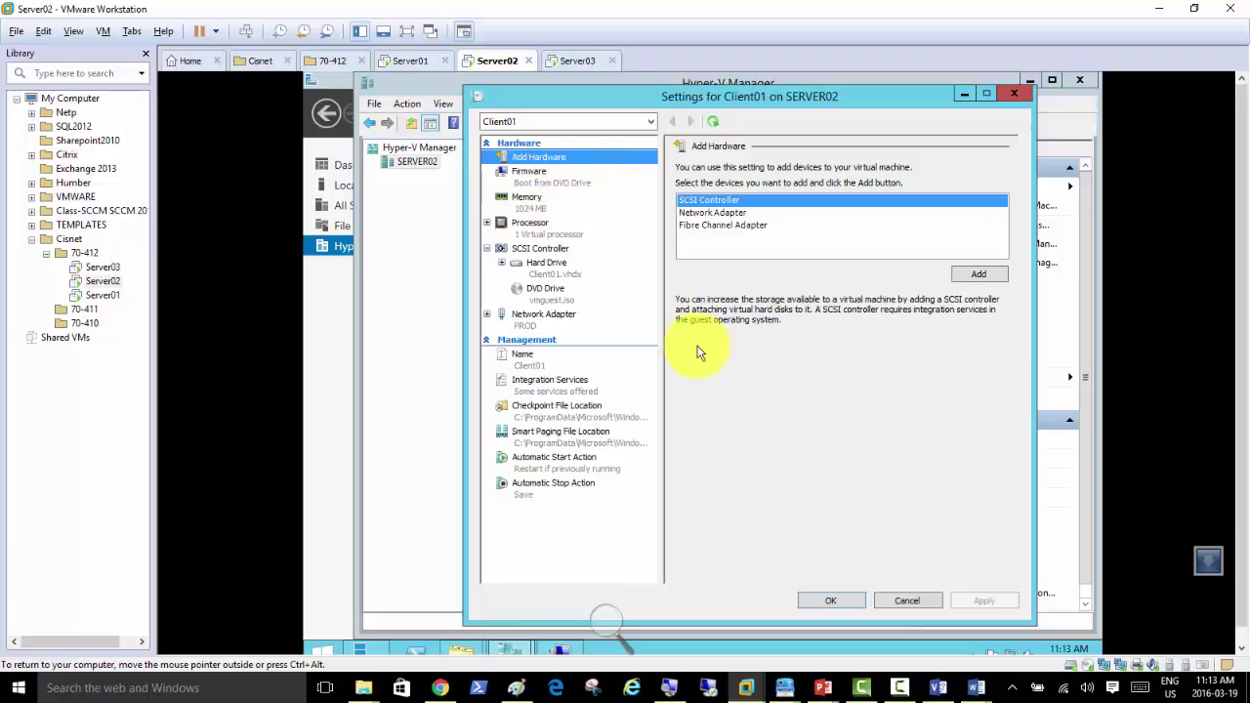
left_click(838, 604)
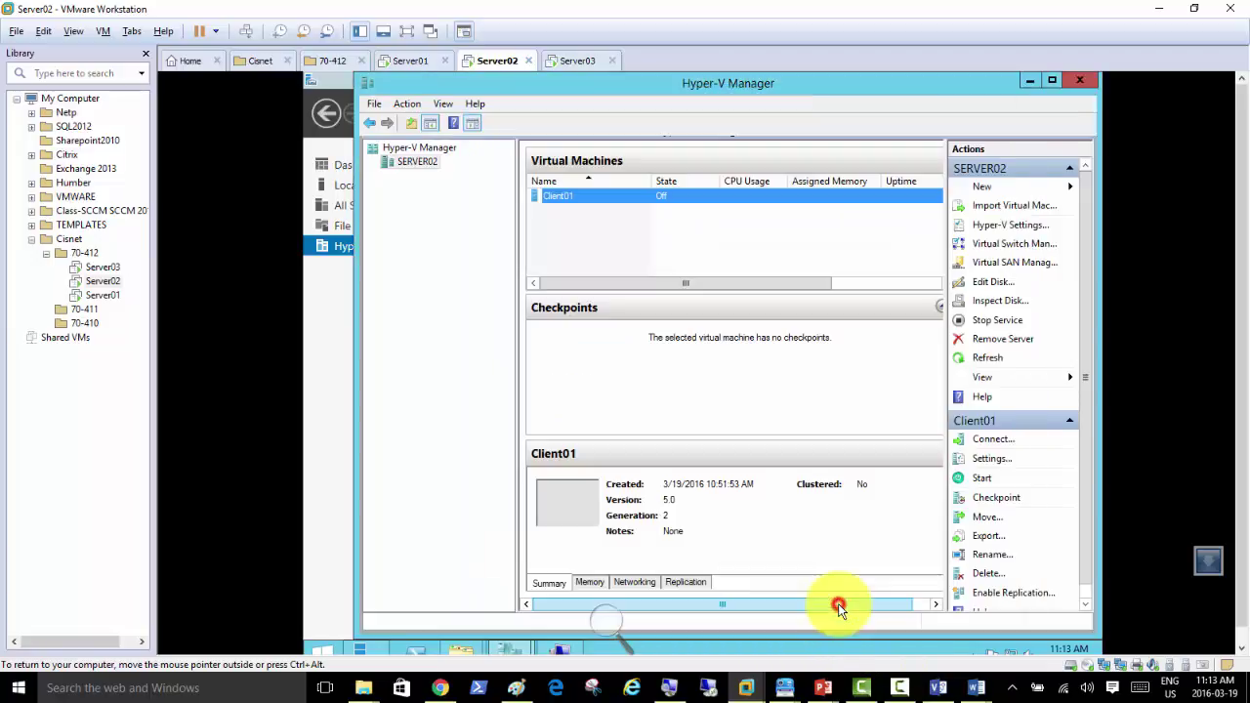
Step: Power on Client01 from its connection window so it falls through to PXE boot over IPv4
mouse_move(559, 648)
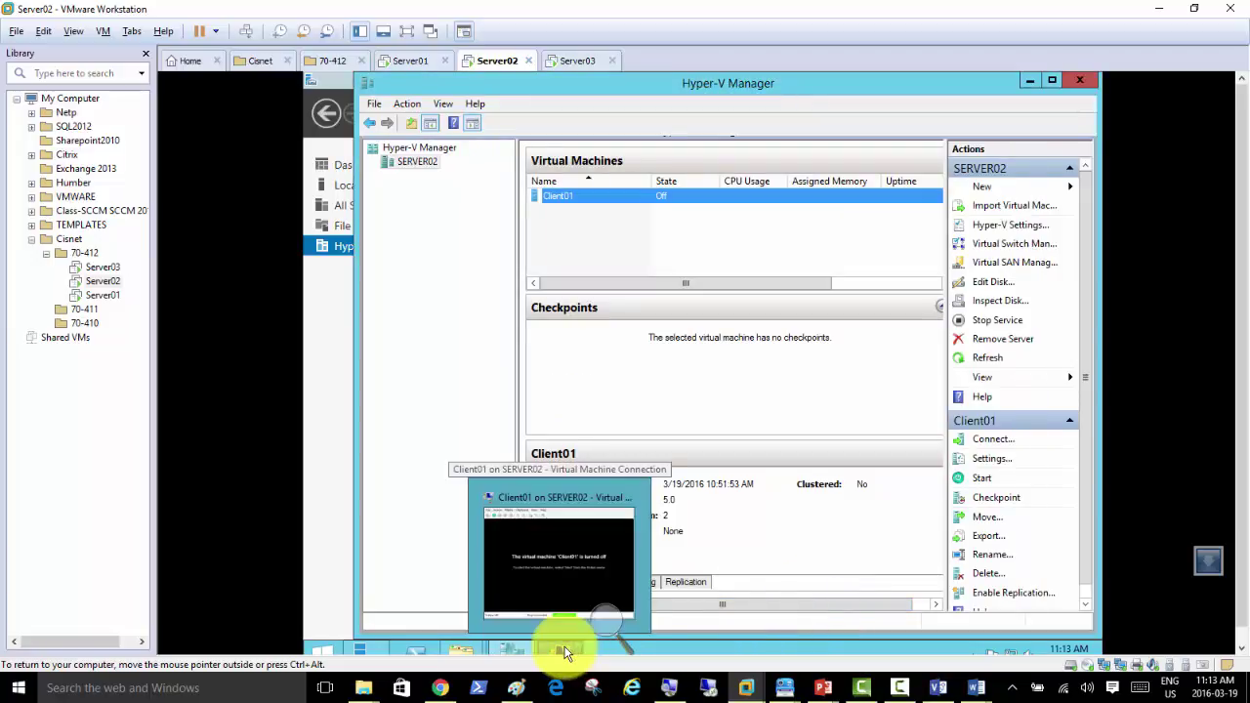
left_click(566, 558)
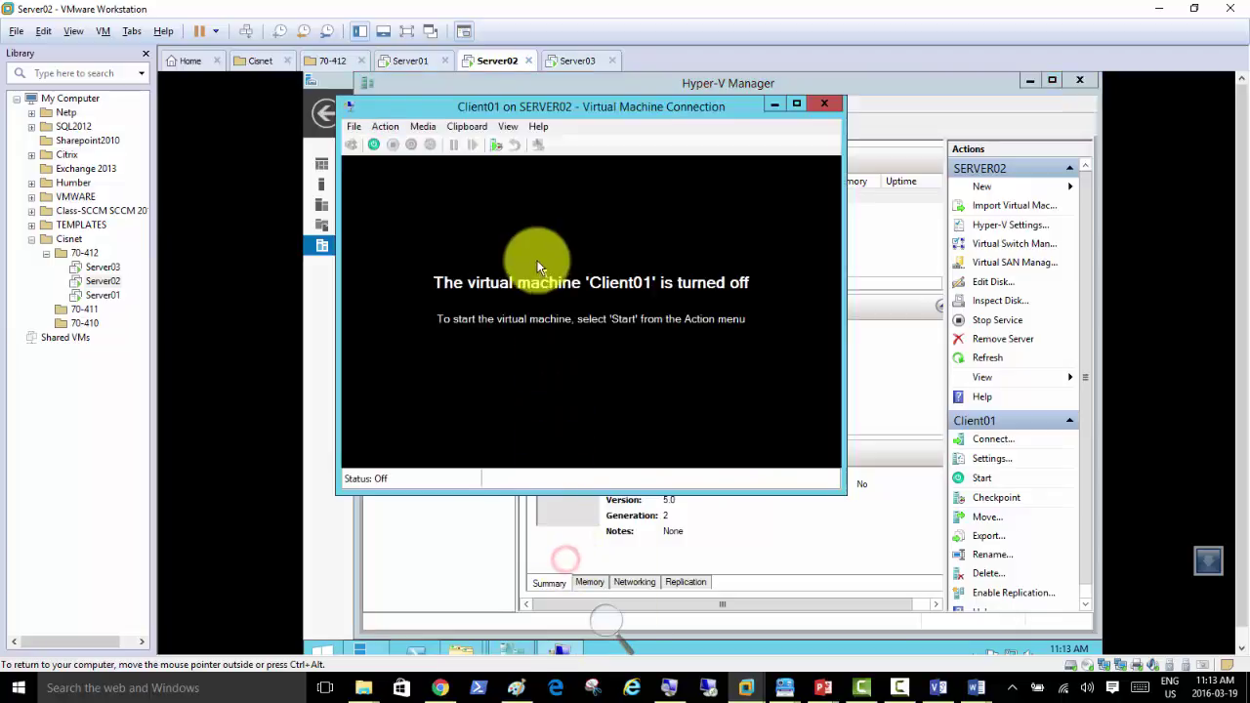
left_click(384, 126)
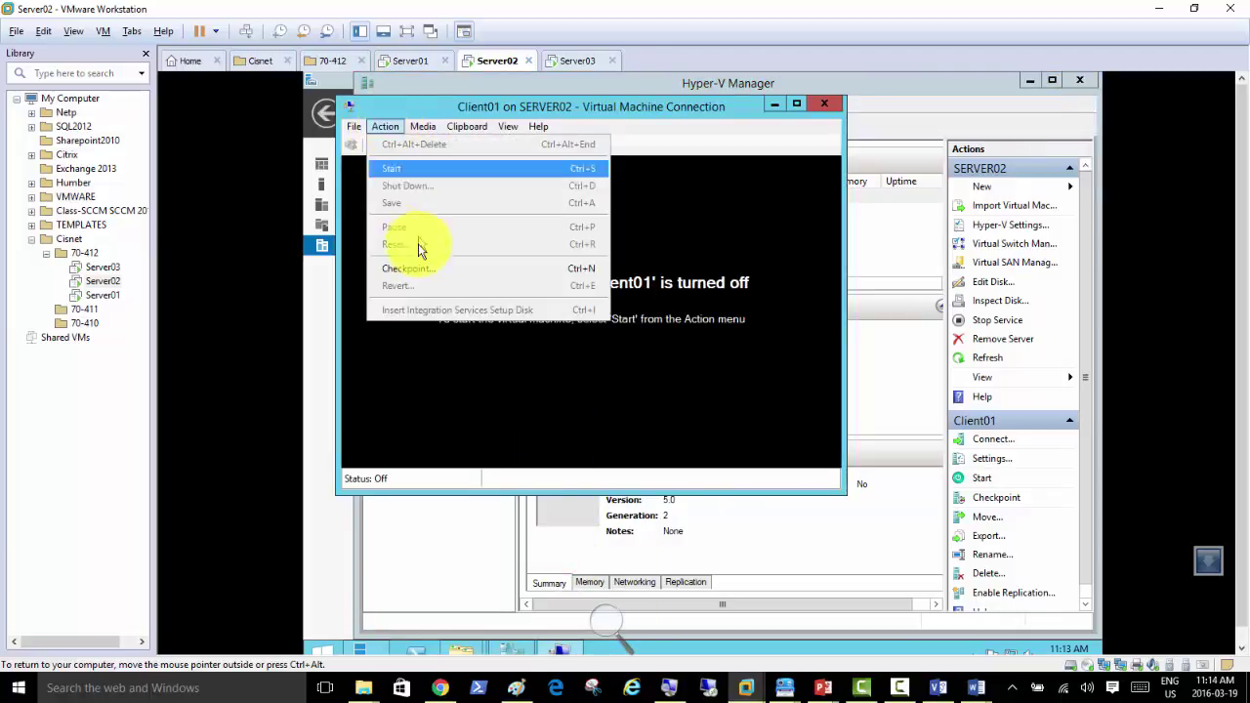
left_click(390, 169)
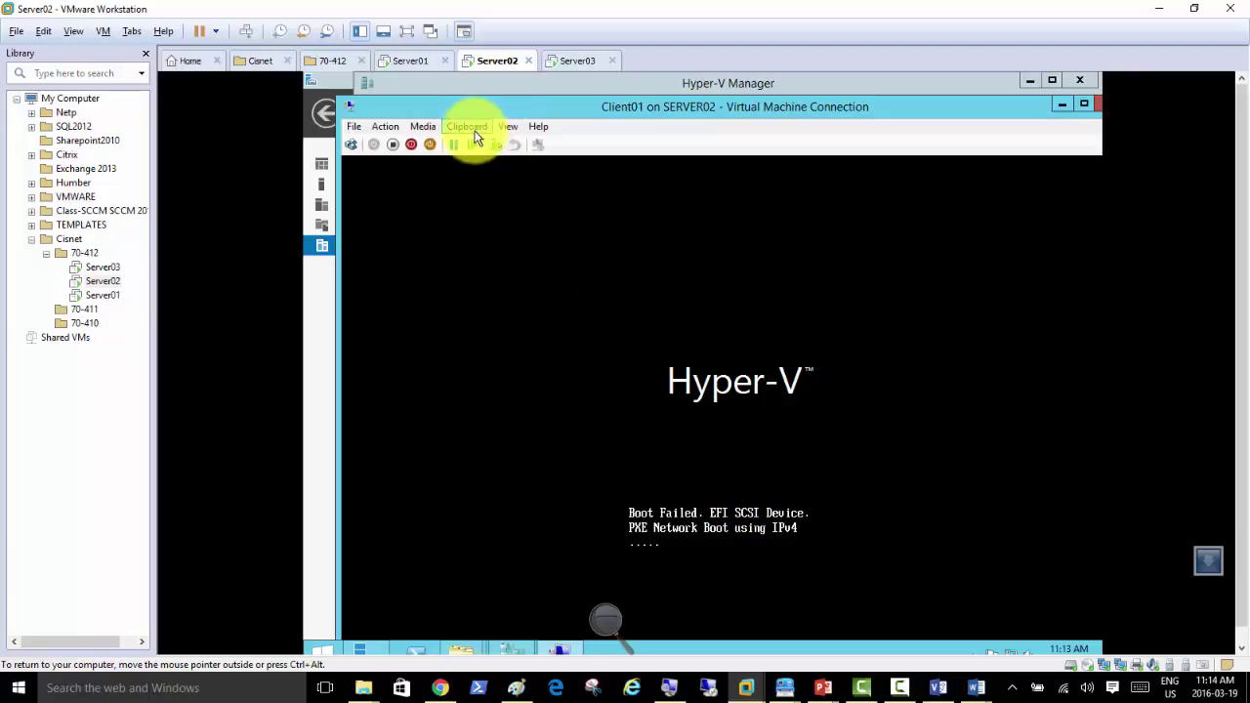
left_click(386, 128)
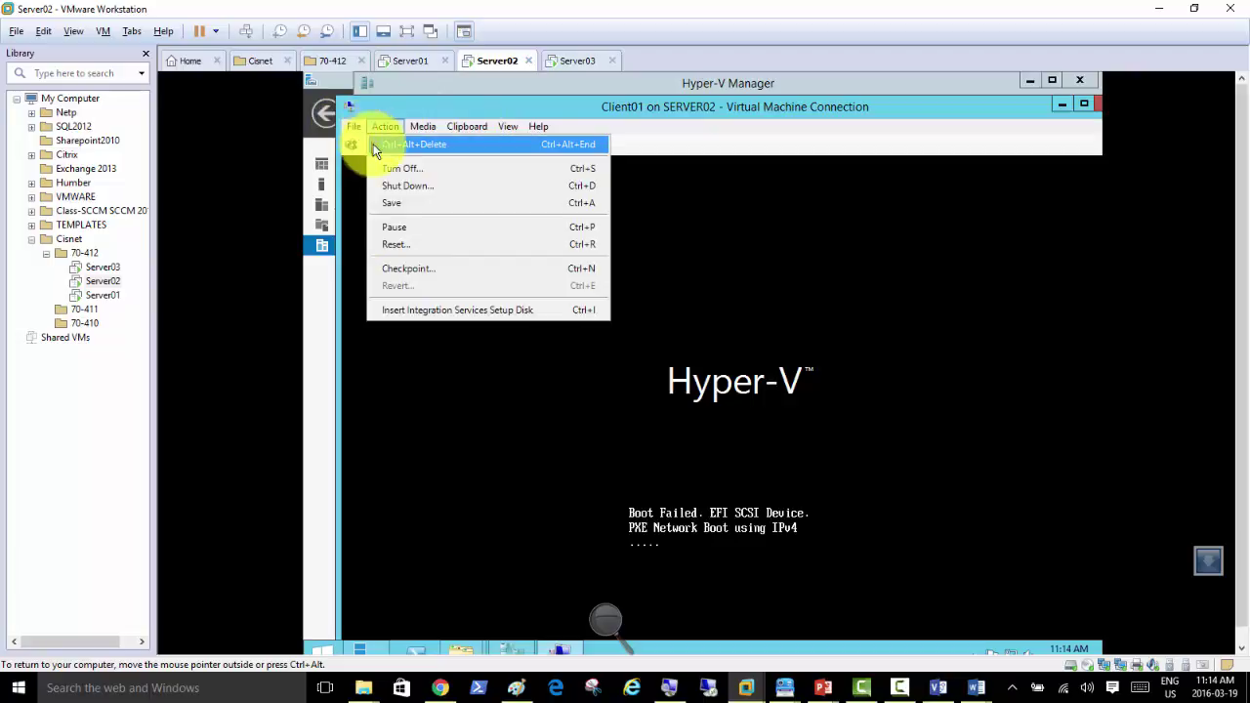
Step: Move Network Adapter to the top of Client01's firmware boot order and save
mouse_move(354, 127)
left_click(376, 145)
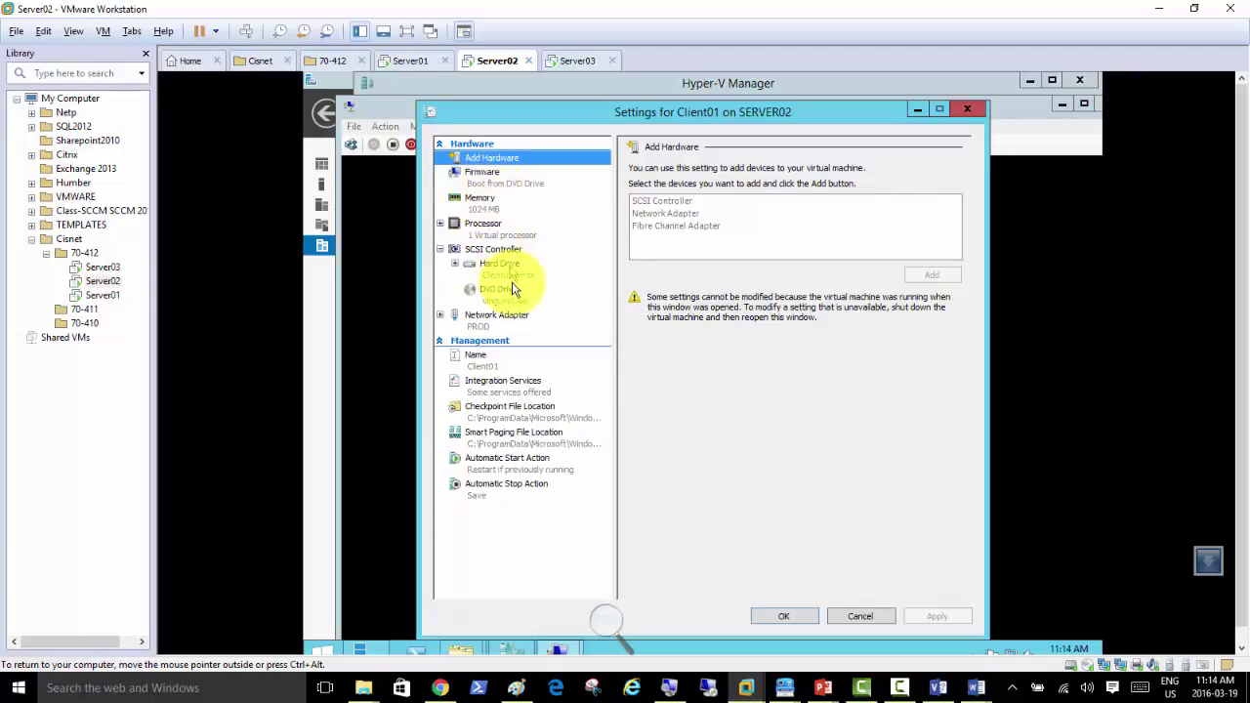
left_click(500, 319)
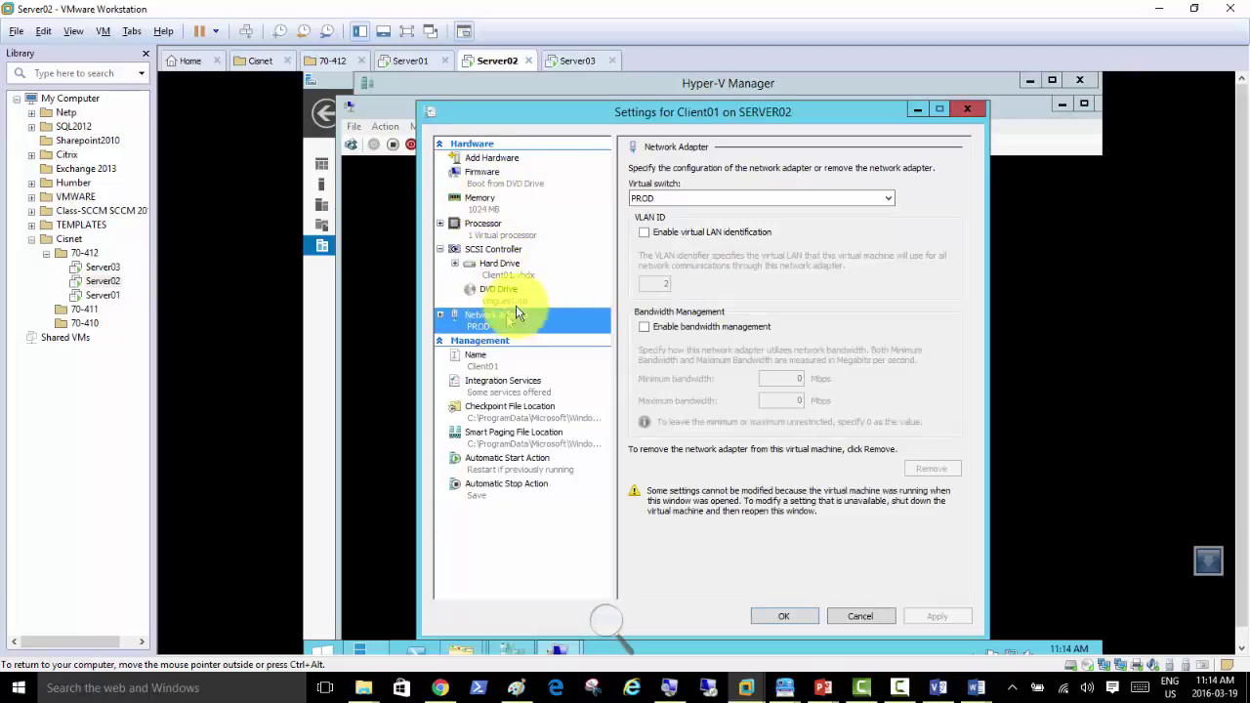
left_click(480, 206)
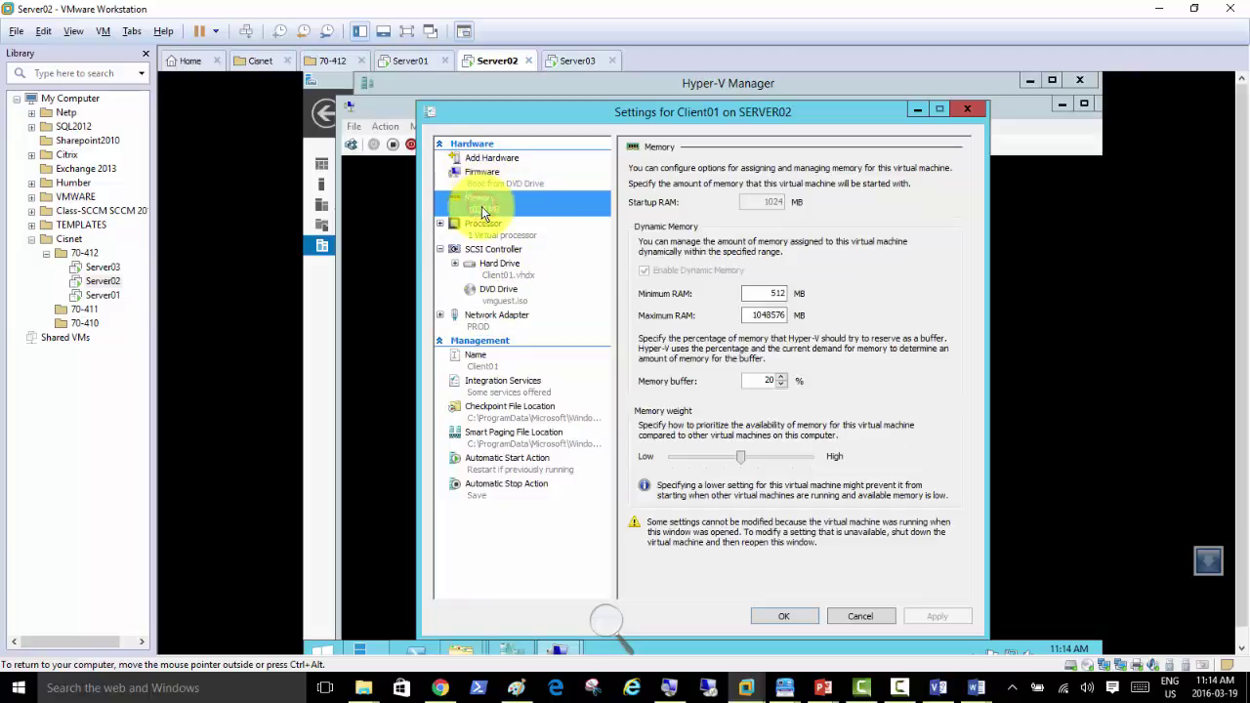
left_click(479, 174)
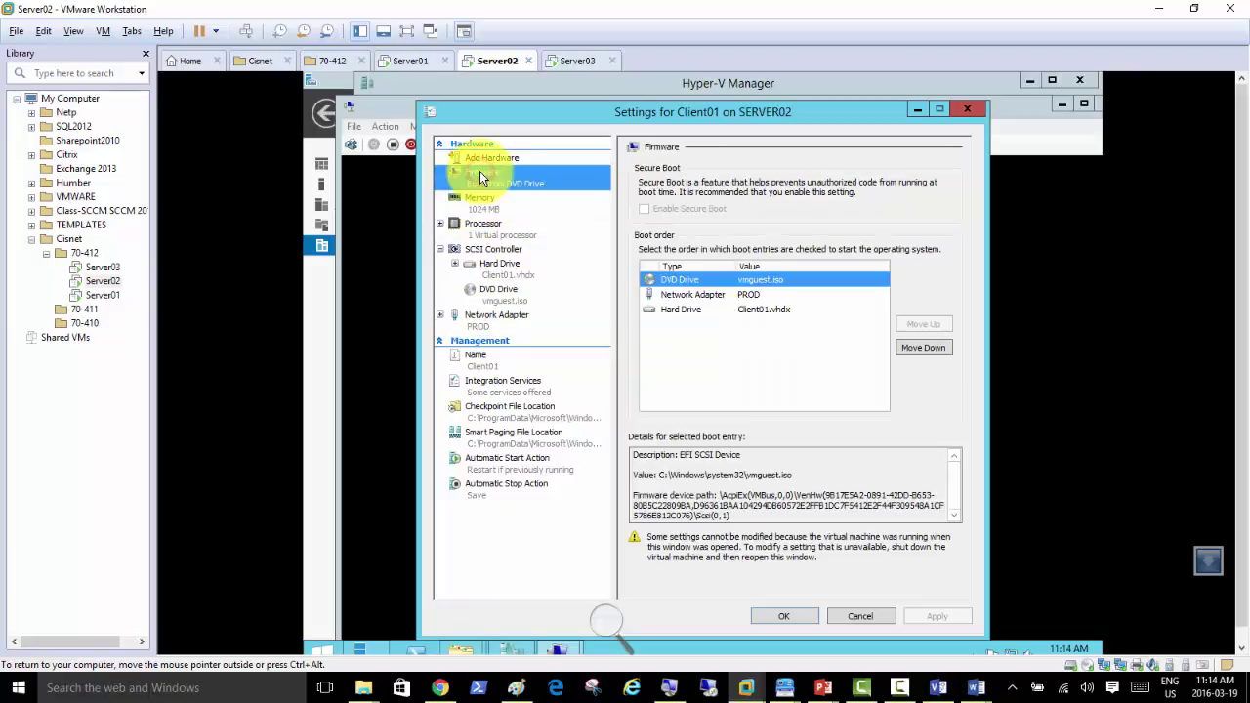
left_click(704, 295)
left_click(910, 323)
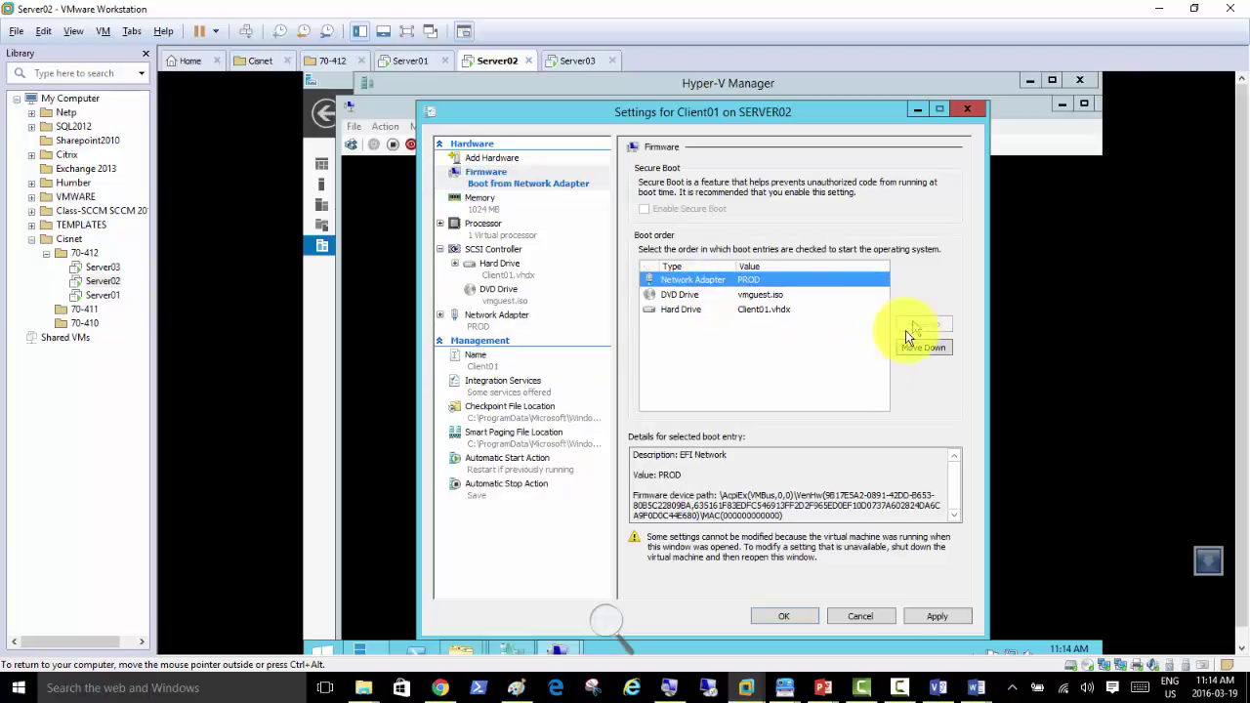
left_click(780, 616)
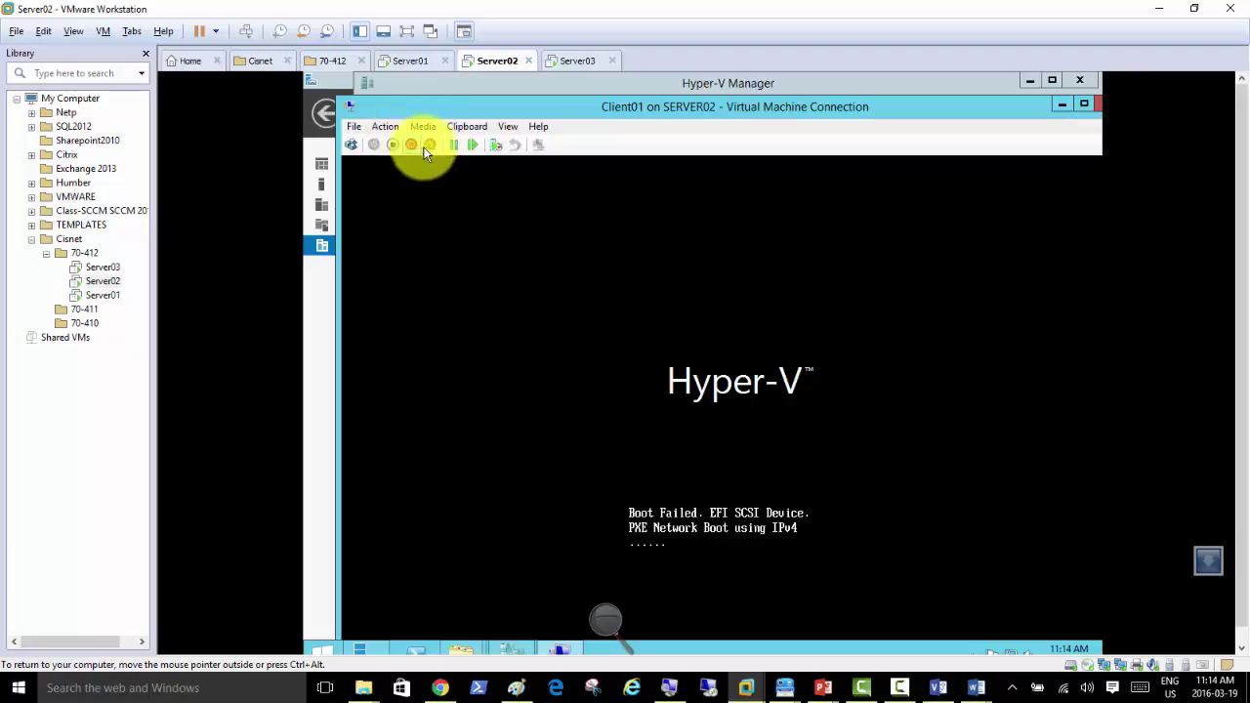
Step: Reset Client01 to retry PXE boot, then nudge its window aside and bring Server Manager forward
left_click(353, 145)
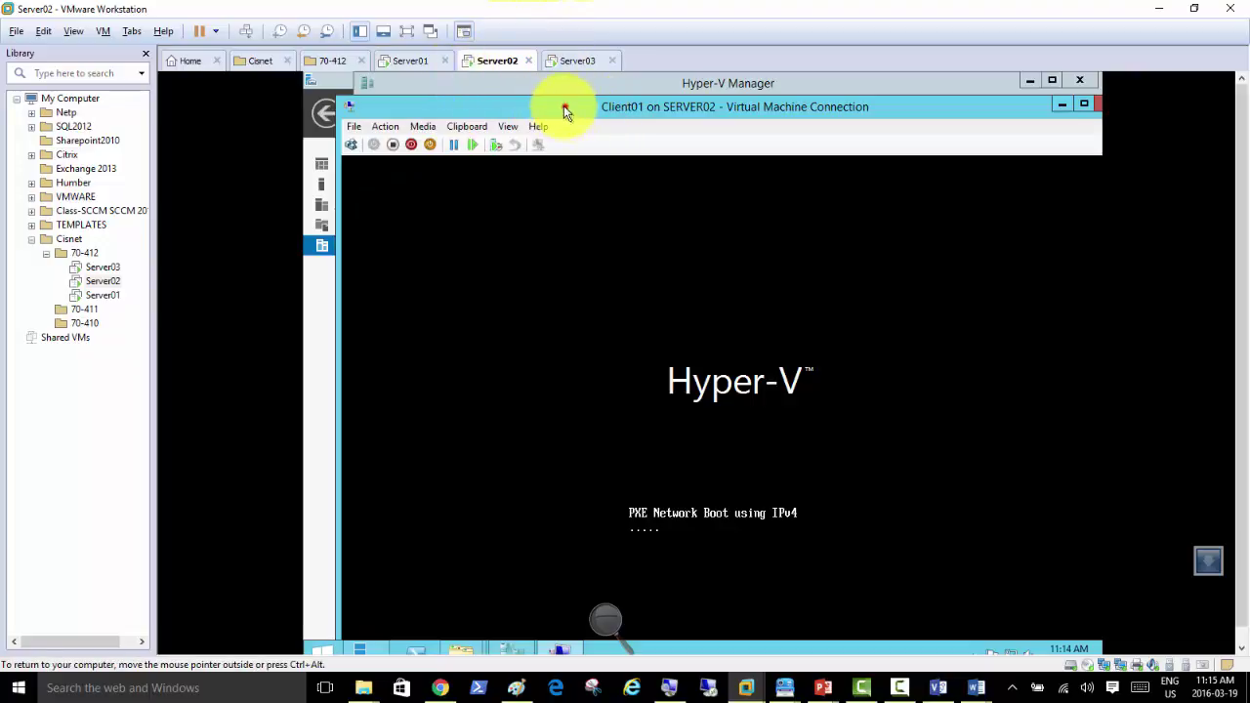
left_click_drag(564, 106, 547, 101)
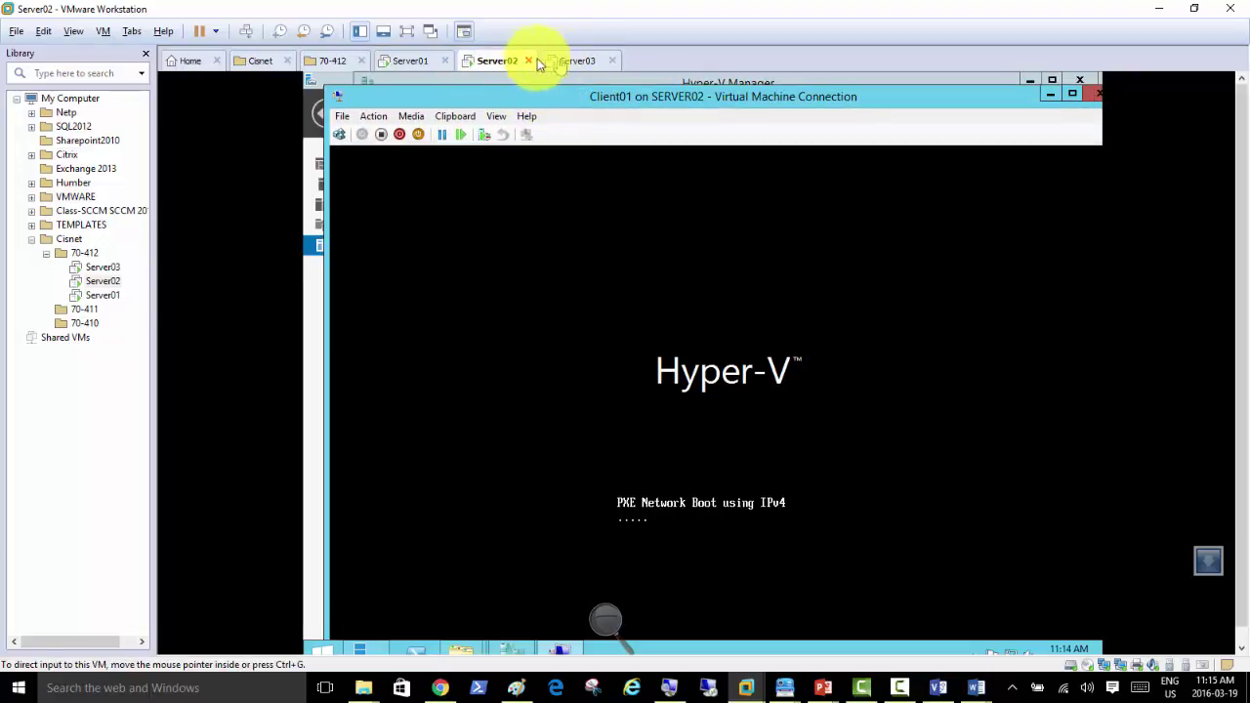
right_click(496, 65)
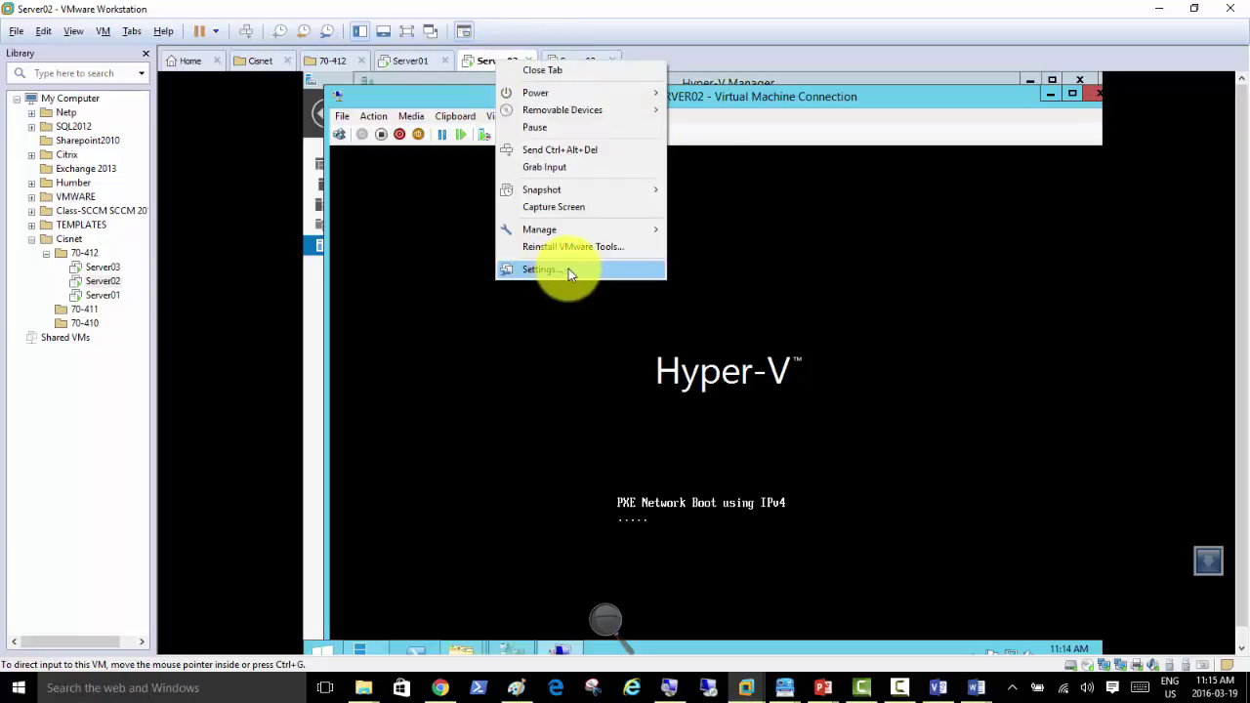
left_click(312, 293)
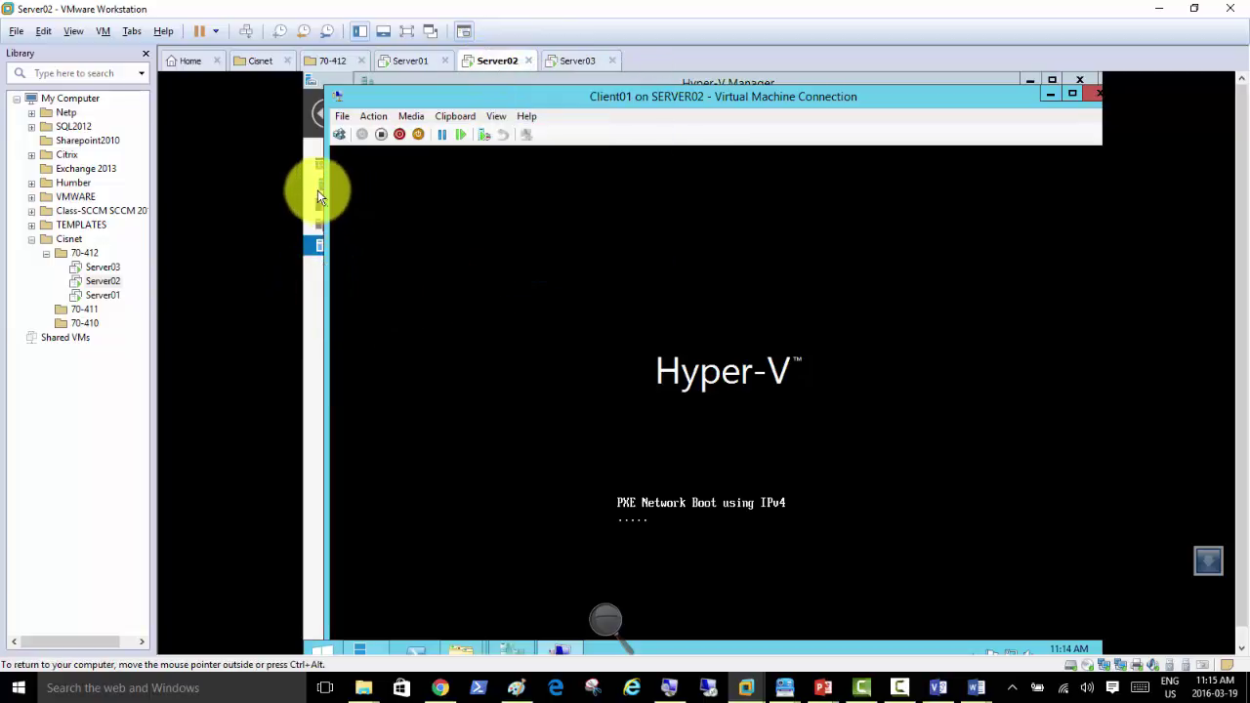
Step: Turn off Windows Firewall for domain networks on Server02
left_click(318, 190)
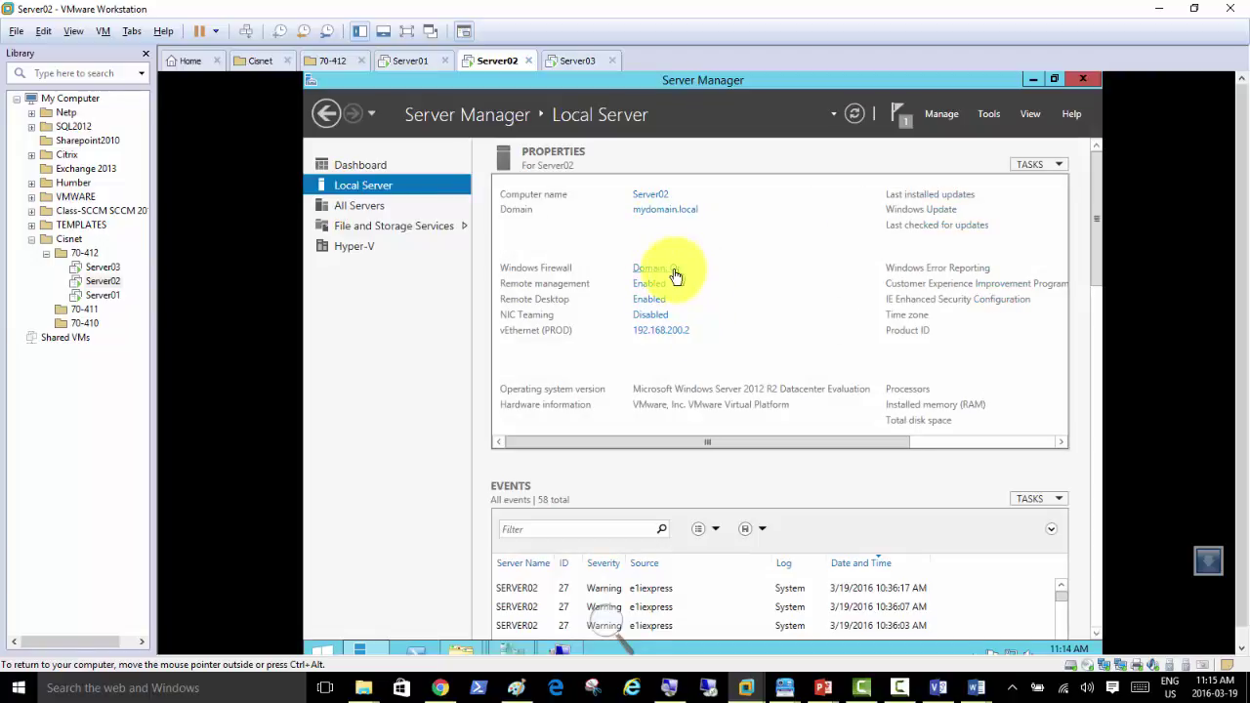
left_click(674, 273)
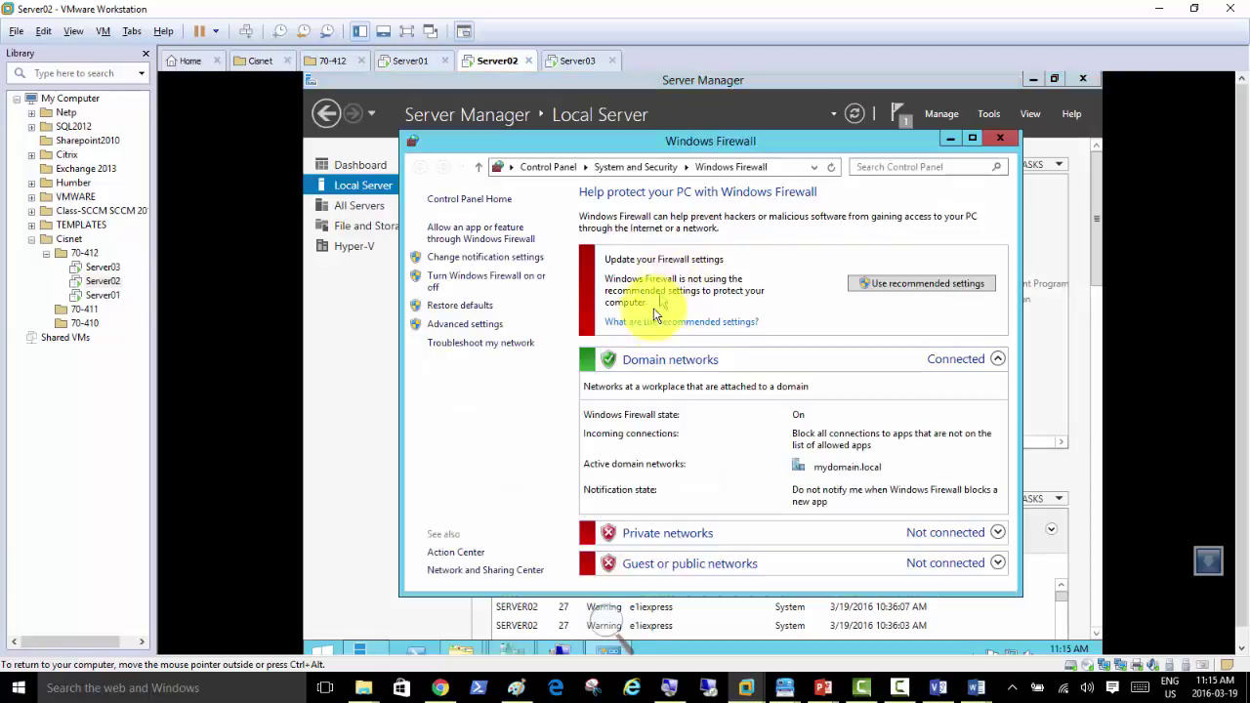
left_click(502, 282)
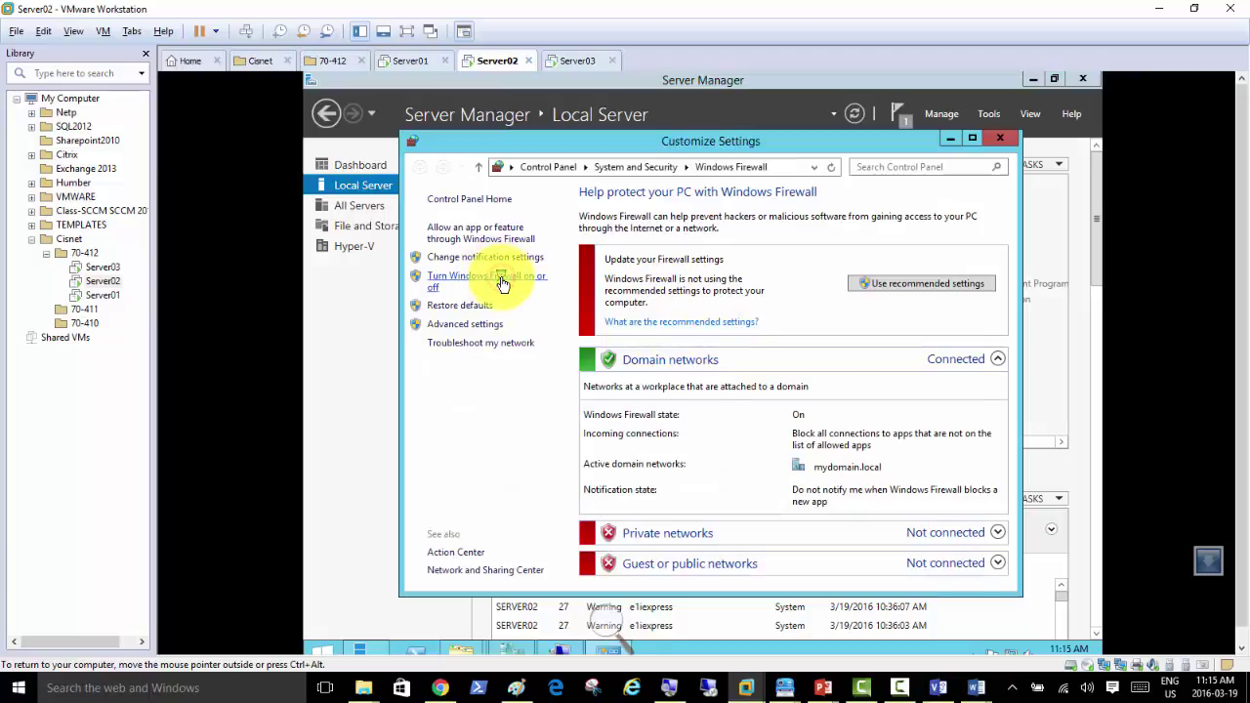
left_click(531, 312)
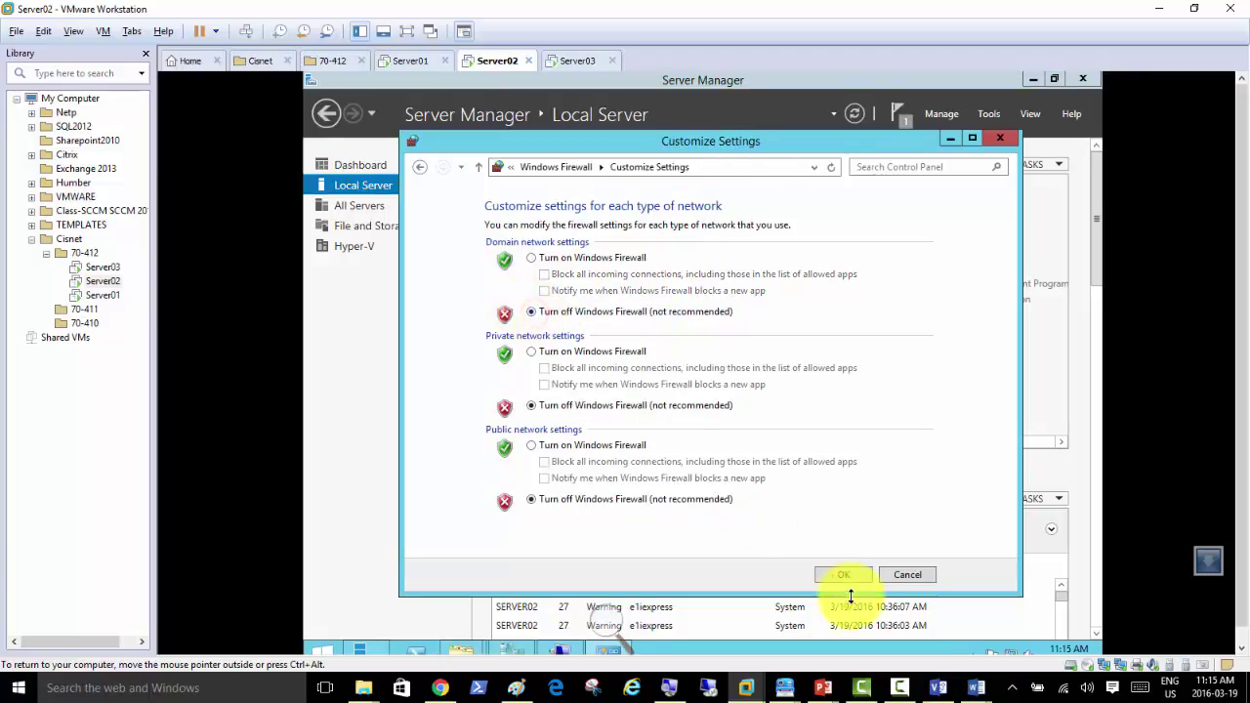
left_click(838, 576)
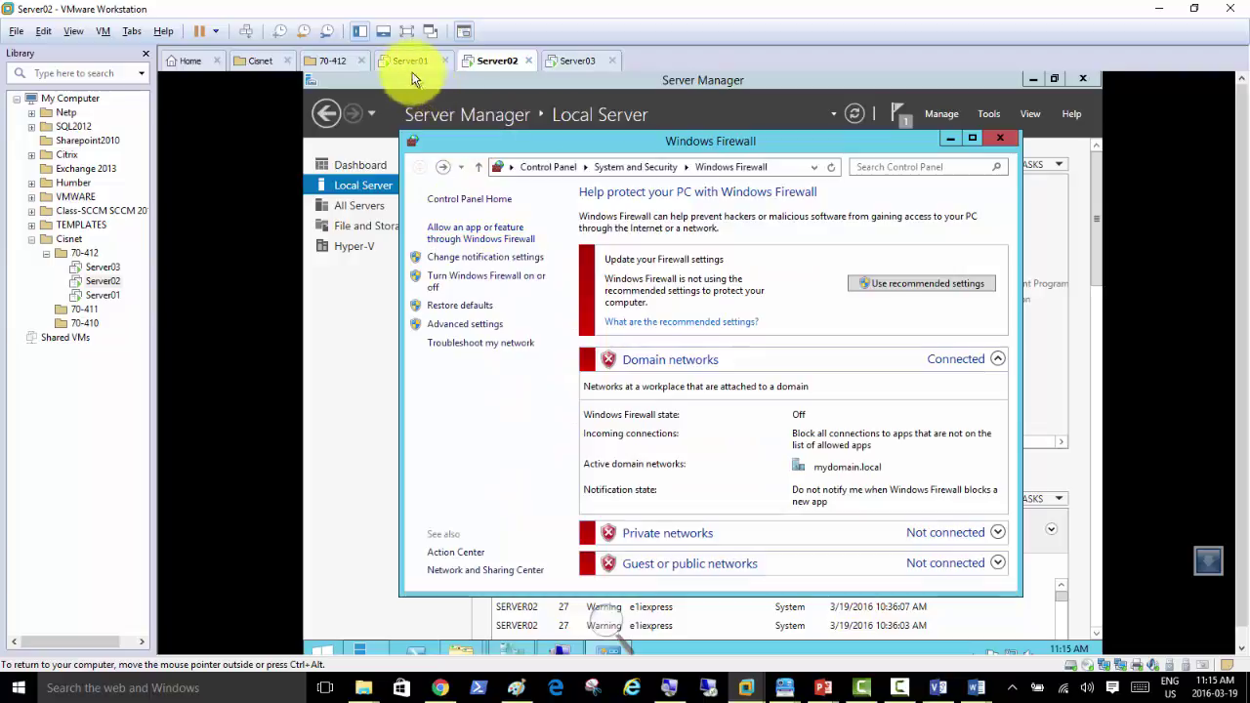
Step: On Server01, turn off Windows Firewall for domain networks
left_click(408, 60)
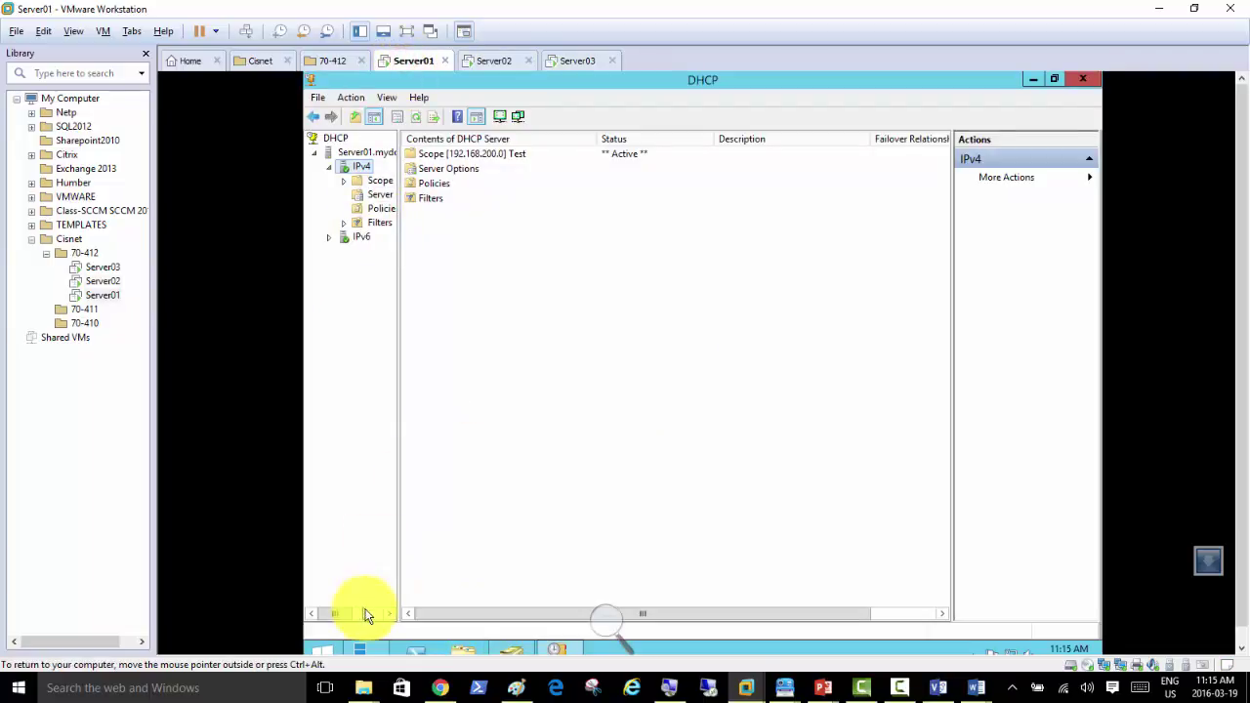
left_click(360, 652)
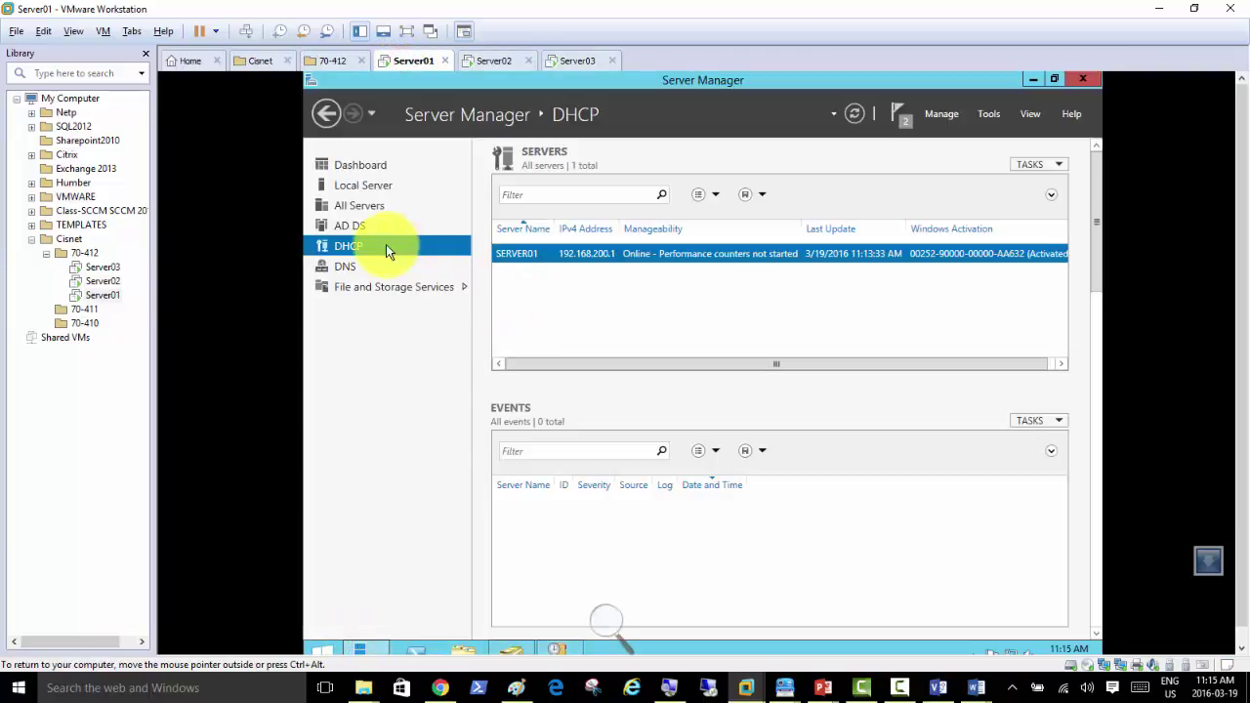
left_click(376, 187)
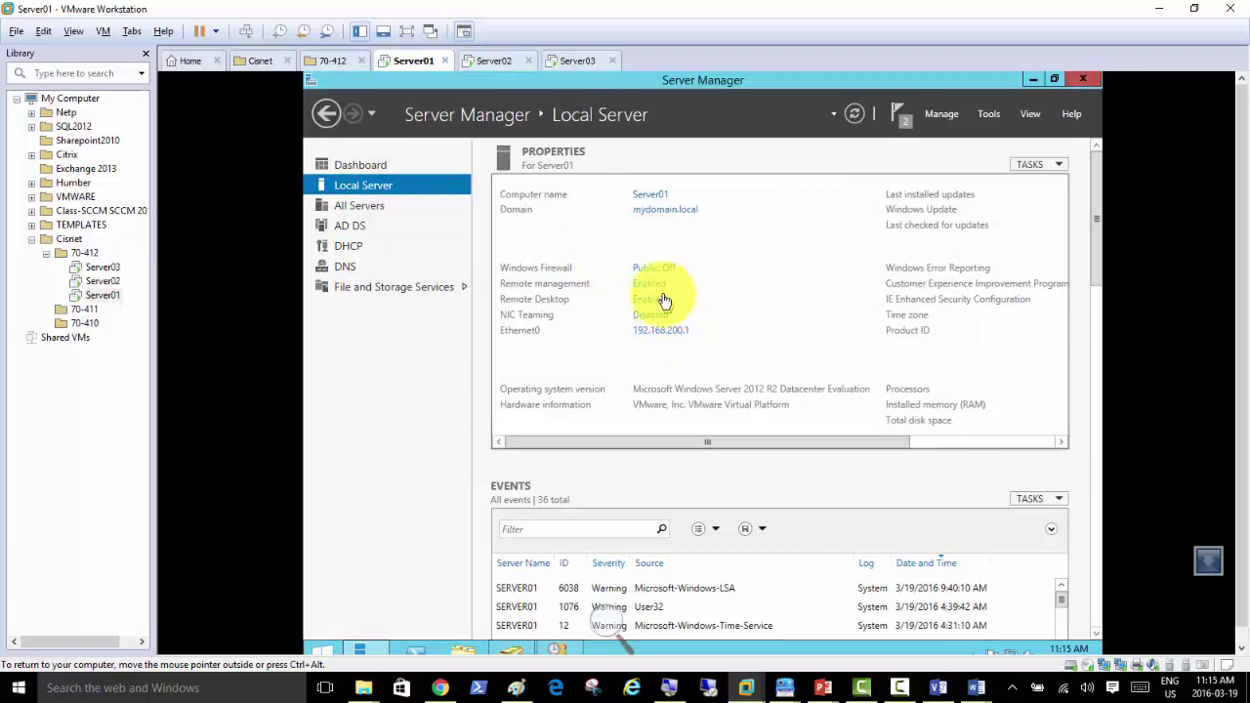
left_click(655, 269)
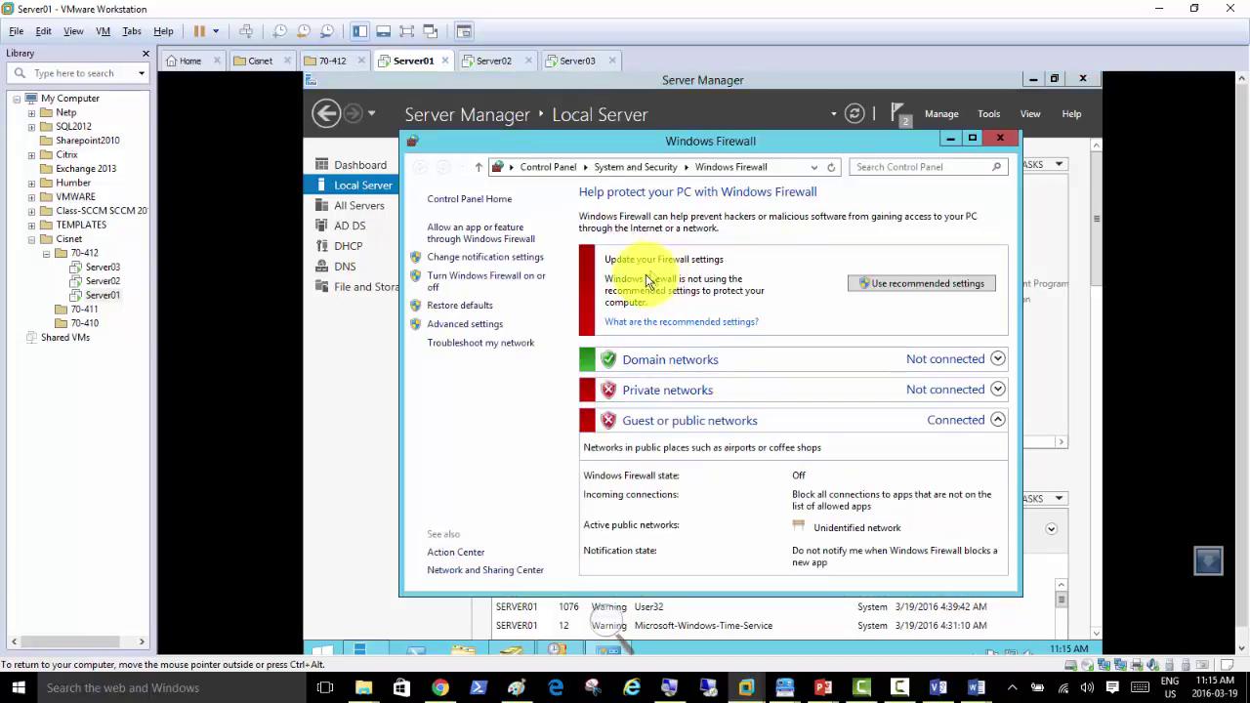
left_click(508, 280)
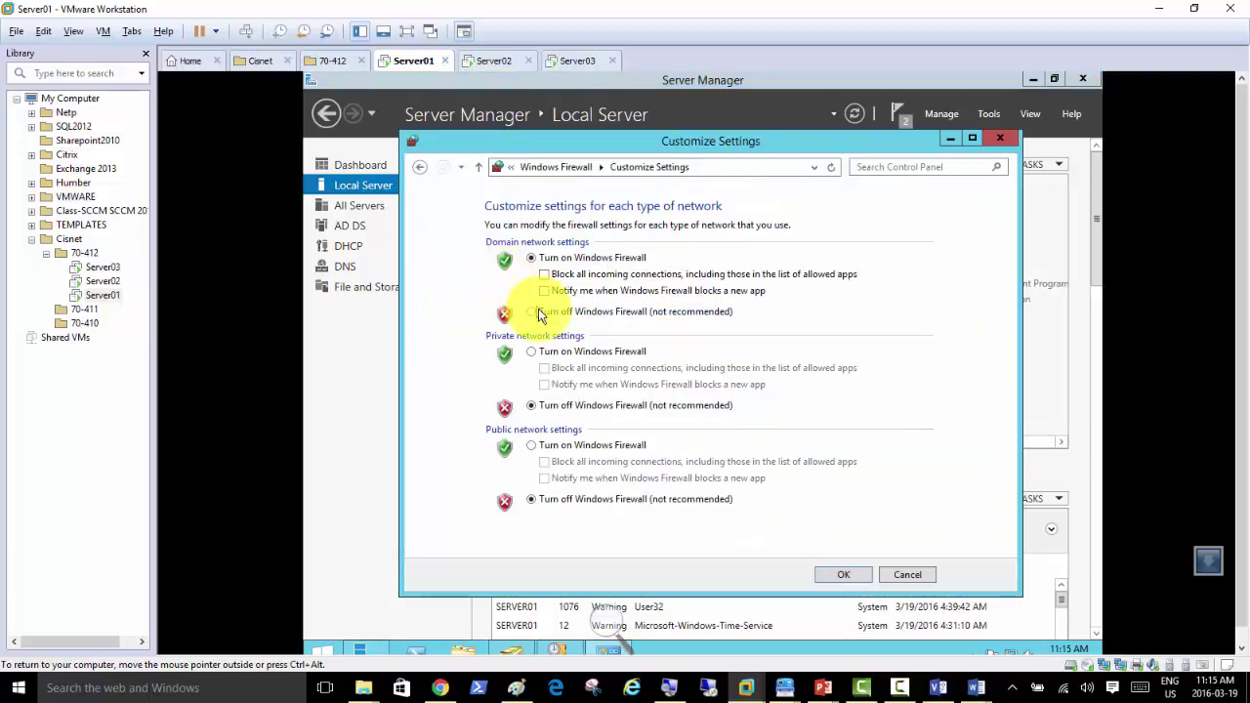
left_click(531, 312)
left_click(832, 573)
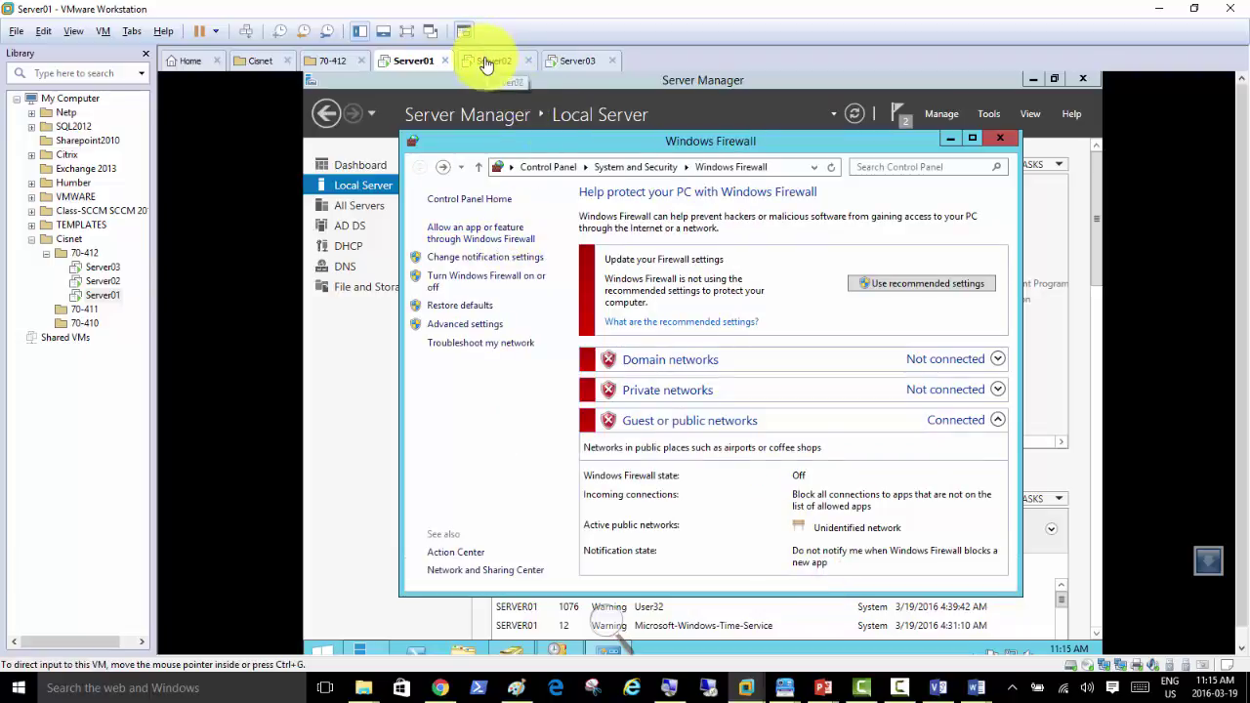
Step: Turn off Server03's domain firewall, then return to Server02 and close its firewall window
left_click(491, 58)
left_click(574, 62)
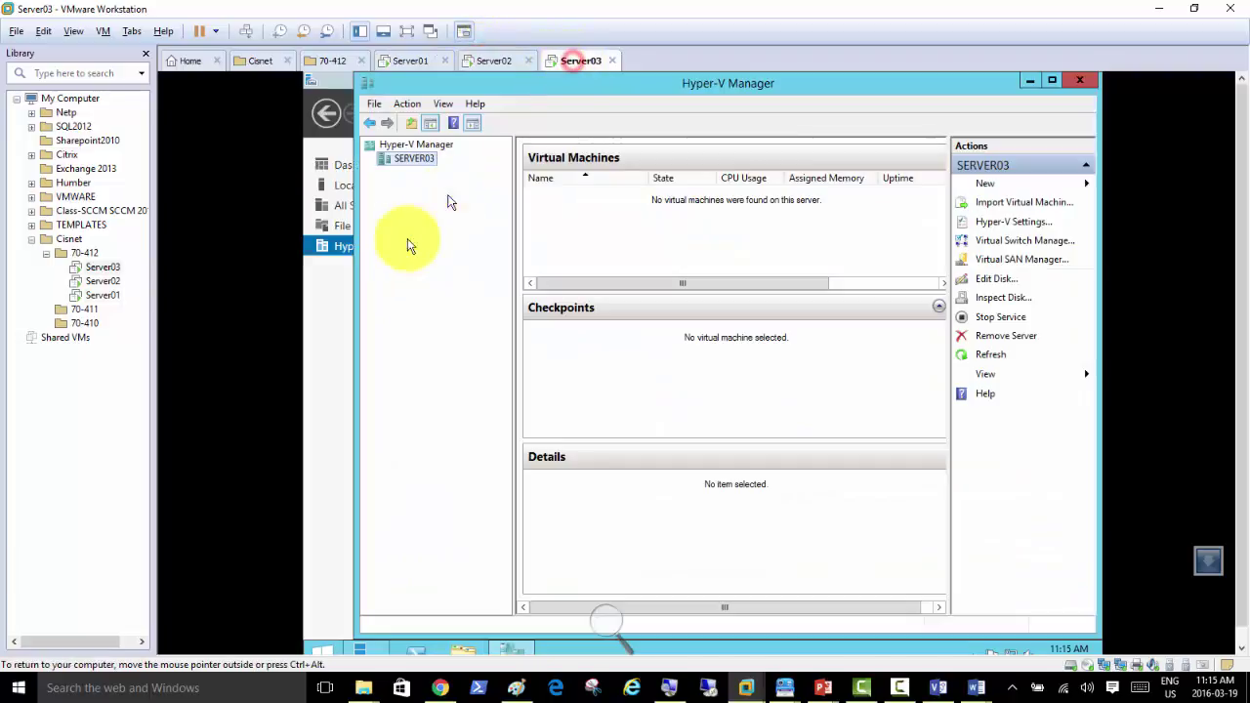
left_click(337, 186)
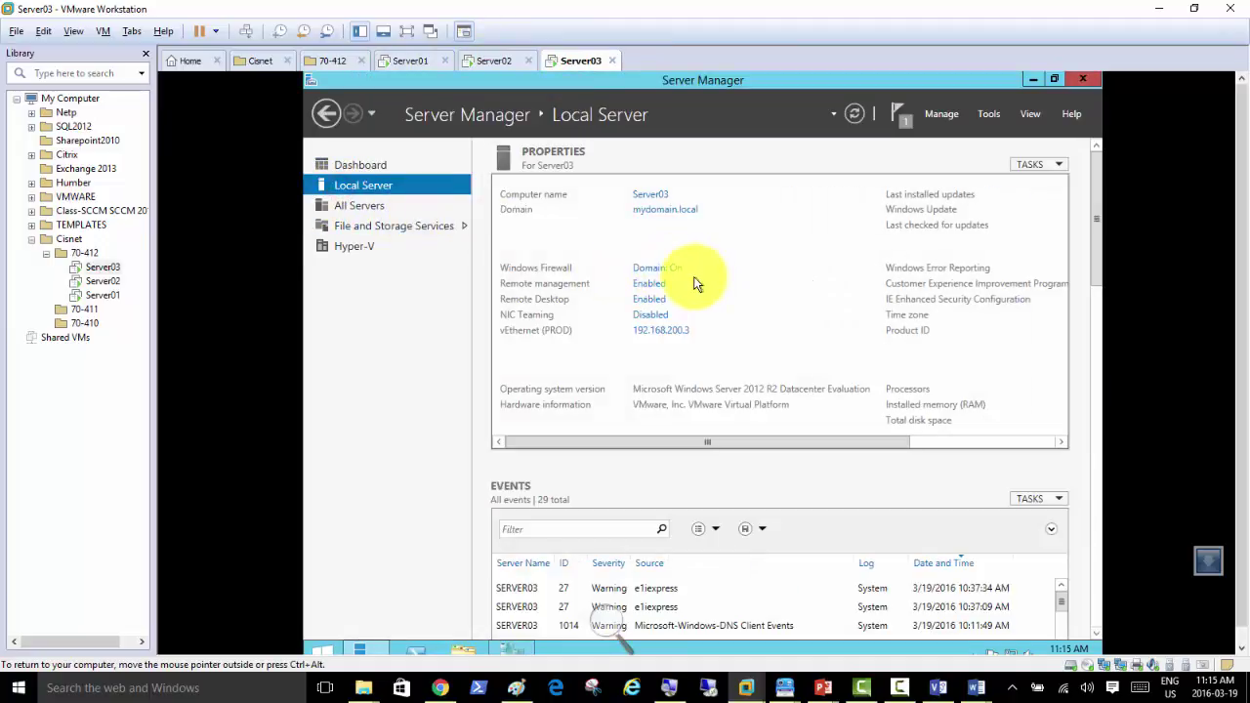
left_click(656, 271)
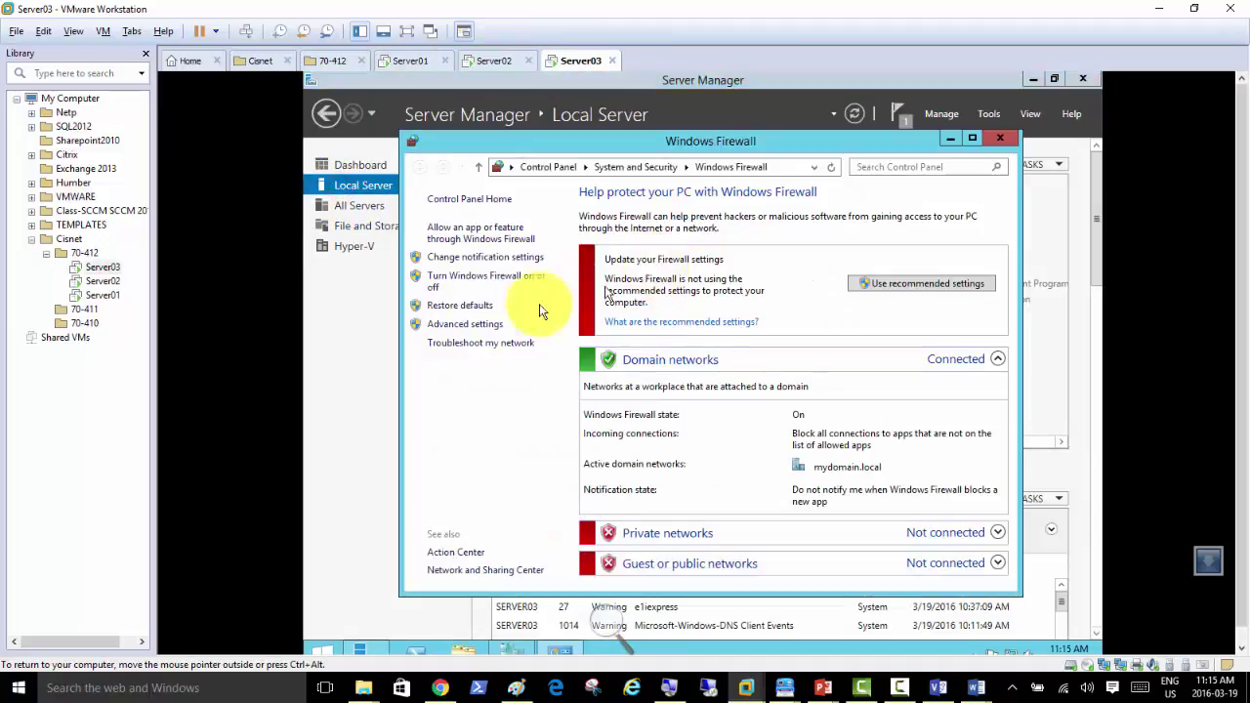
left_click(506, 279)
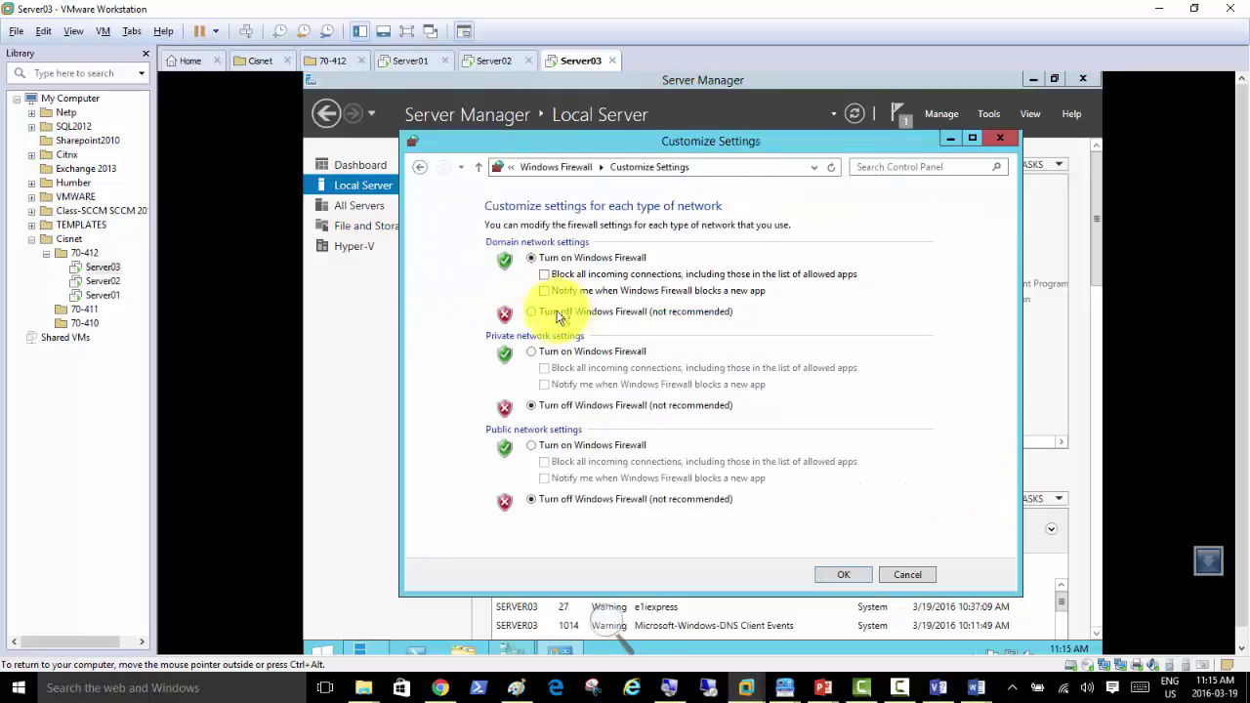
left_click(531, 313)
left_click(846, 578)
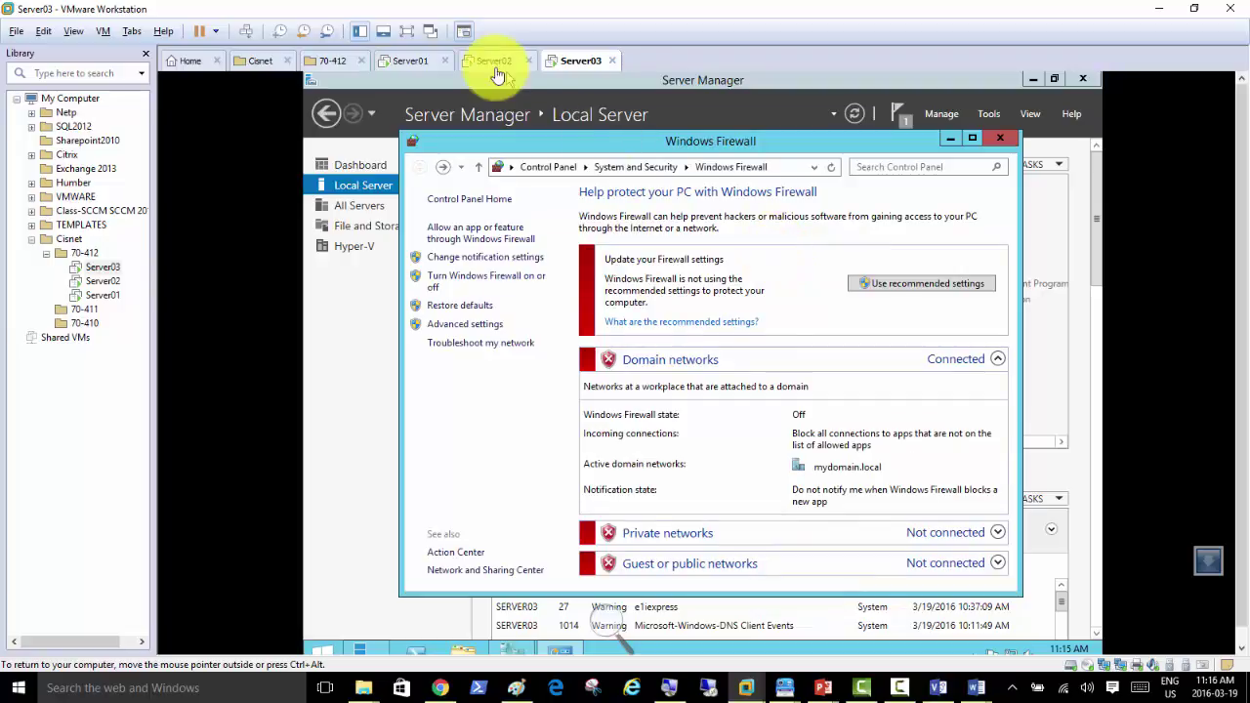
left_click(493, 62)
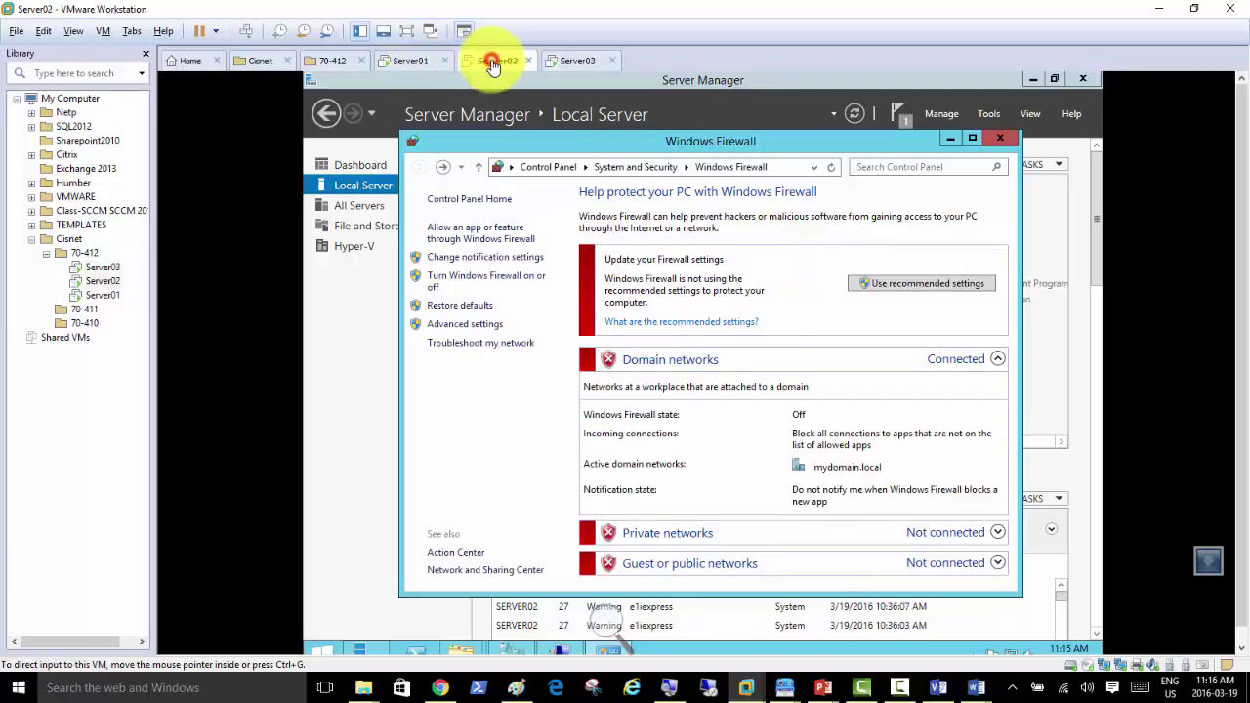
left_click(1003, 139)
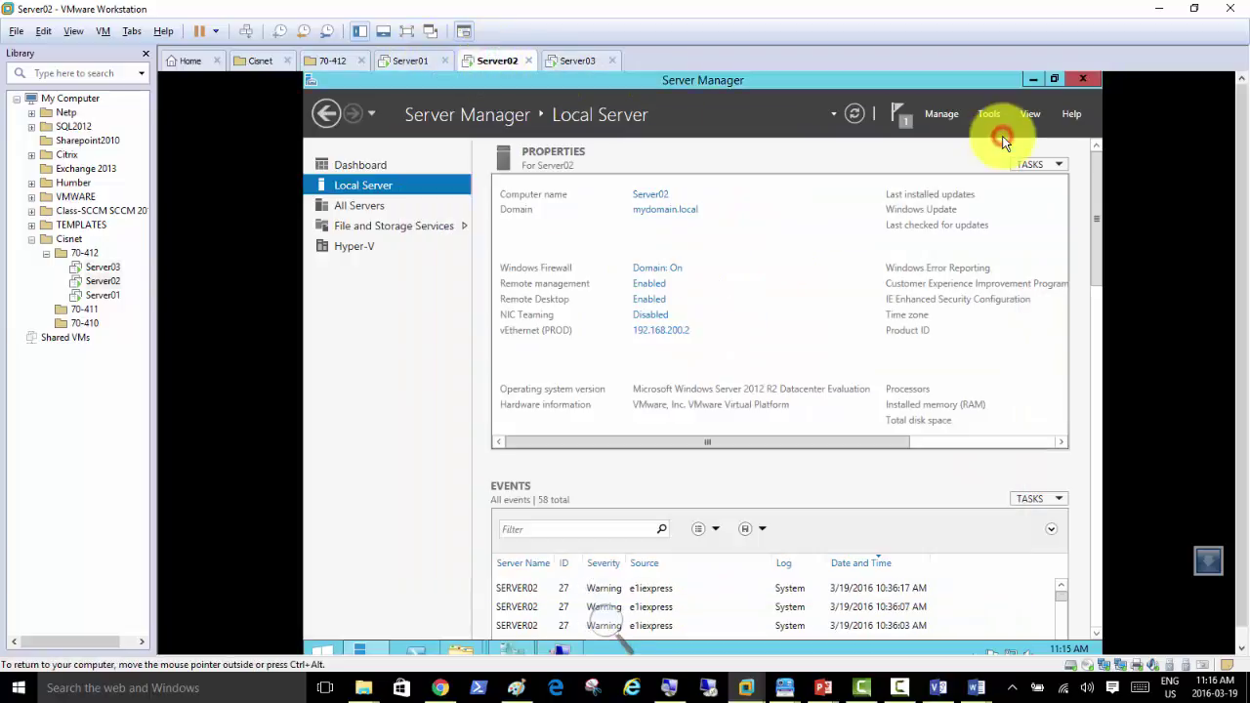
Step: Bring up Client01's console from Server02's Hyper-V Manager and reset it to retry PXE boot
left_click(506, 652)
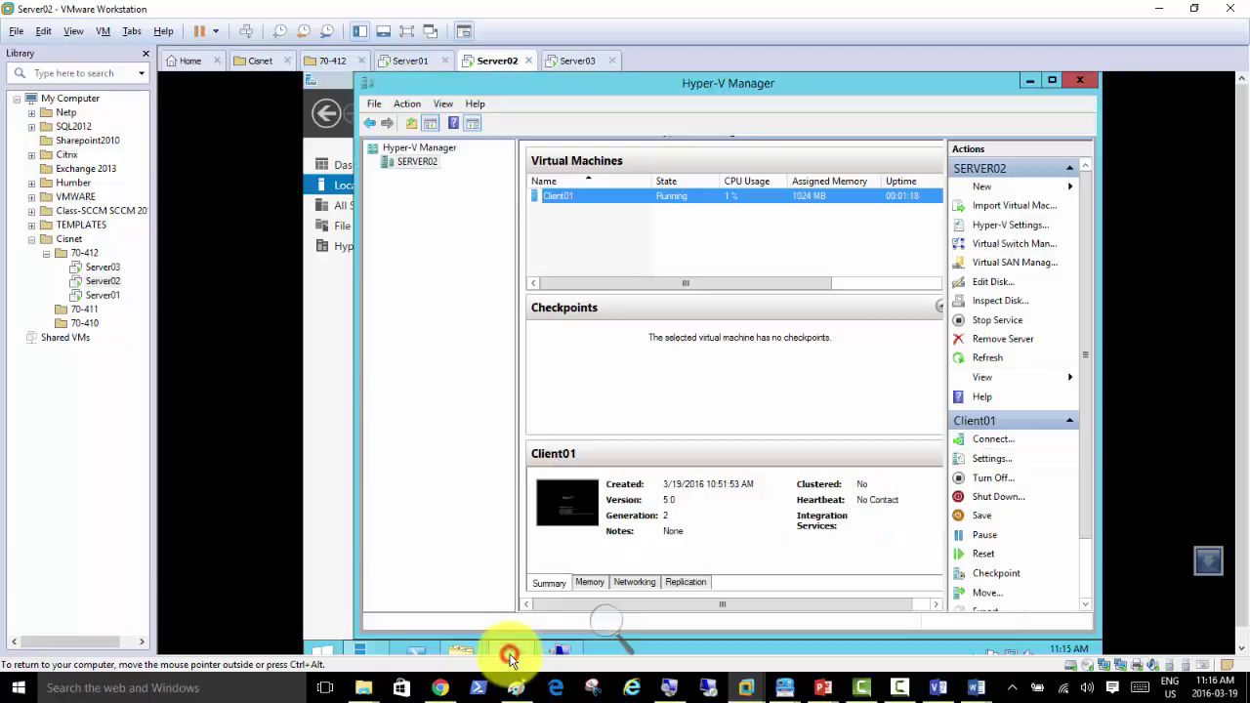
left_click(563, 648)
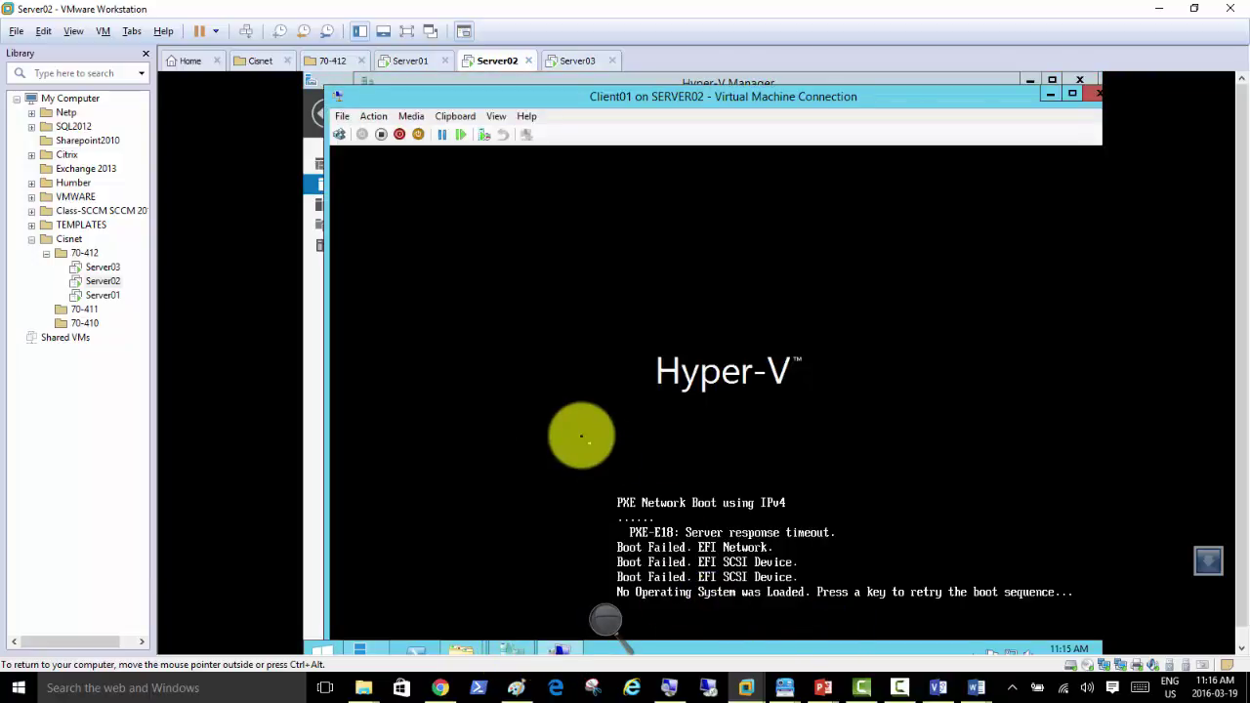
left_click(339, 134)
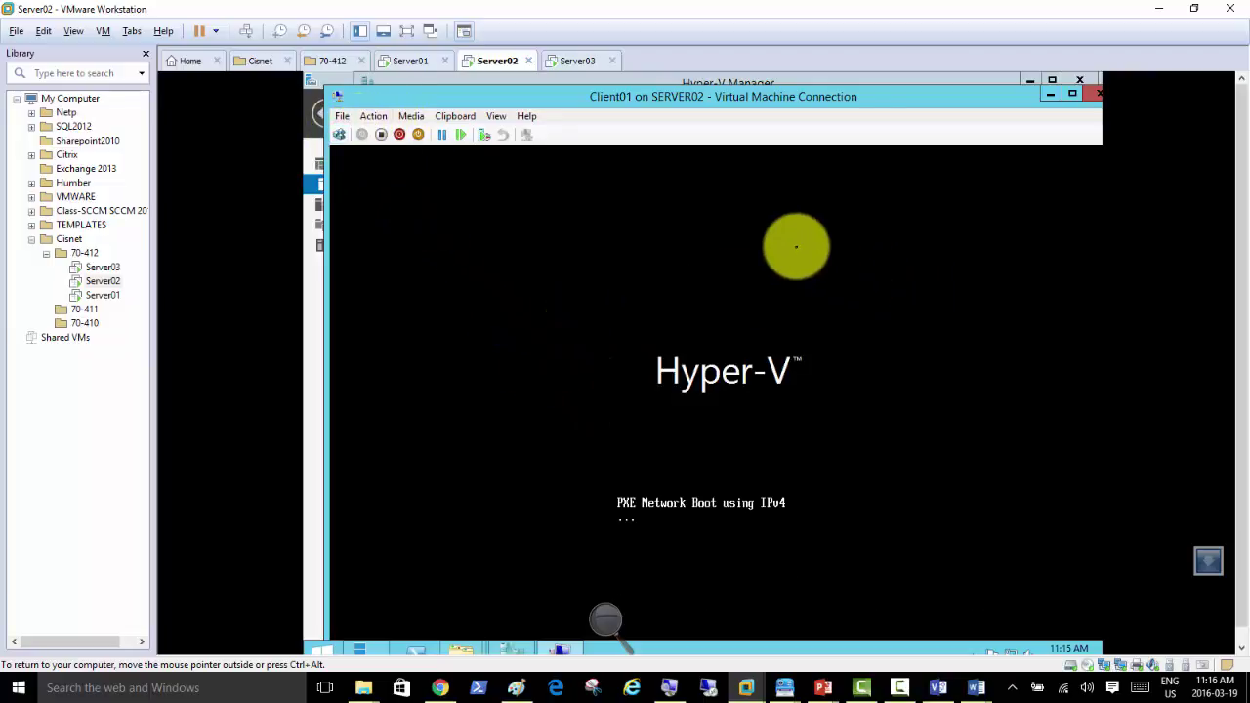
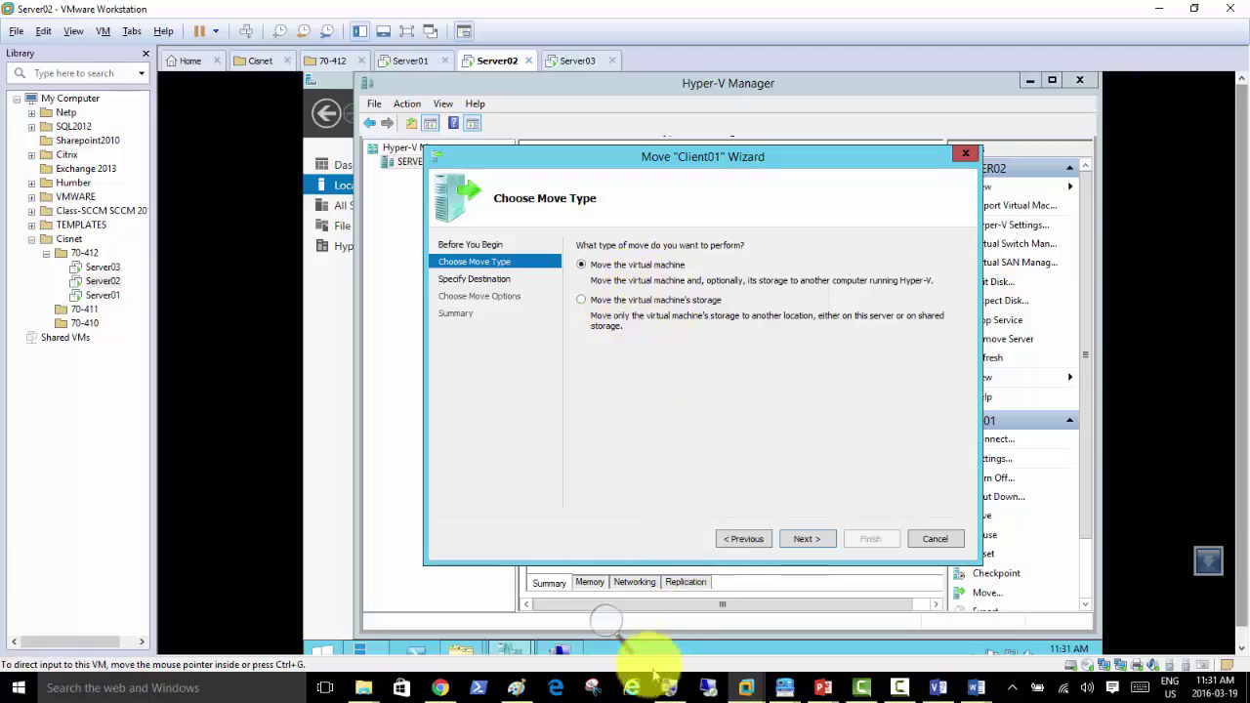
left_click(603, 621)
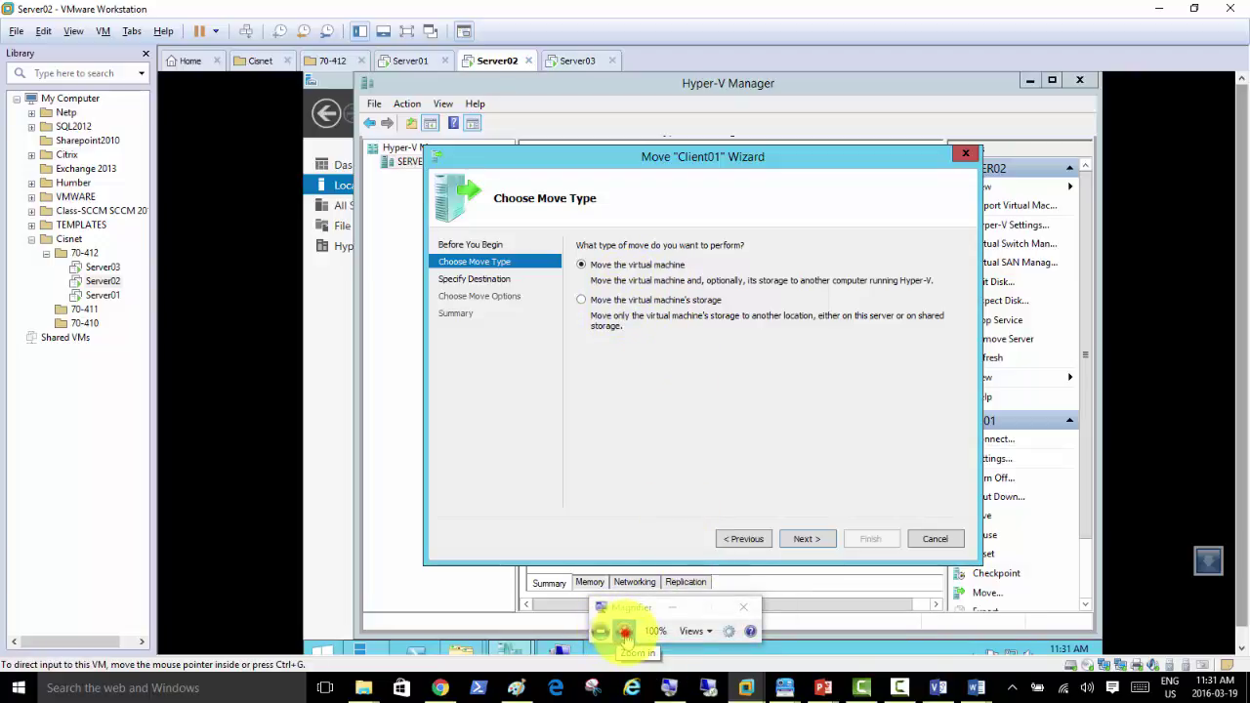
left_click(621, 633)
left_click(735, 584)
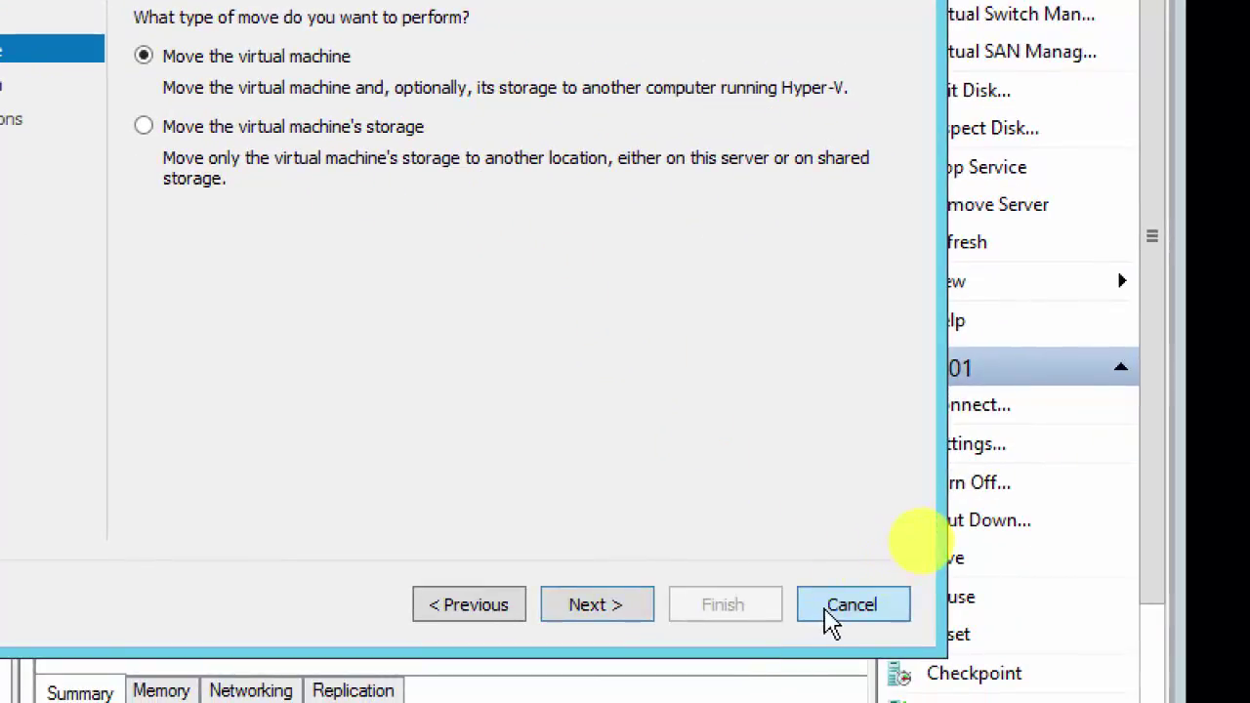
Step: Cancel the Client01 move wizard and bring up Client01's context menu in Hyper-V Manager
left_click(830, 608)
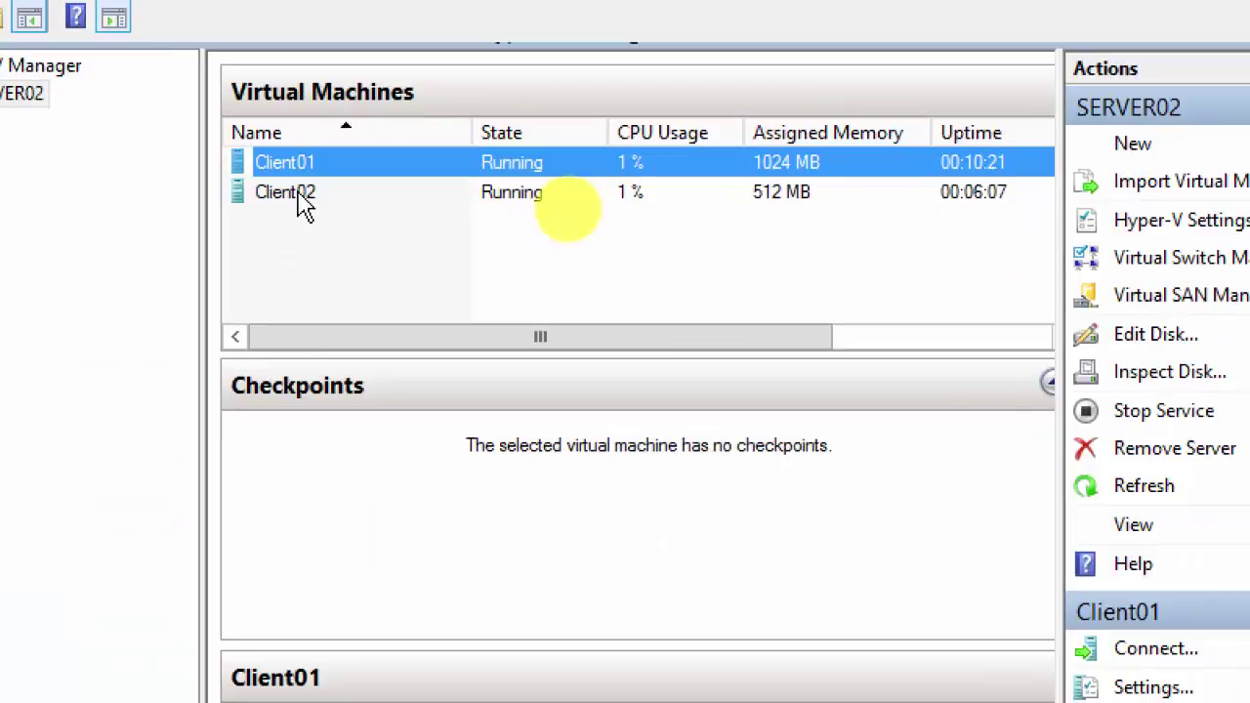
right_click(293, 176)
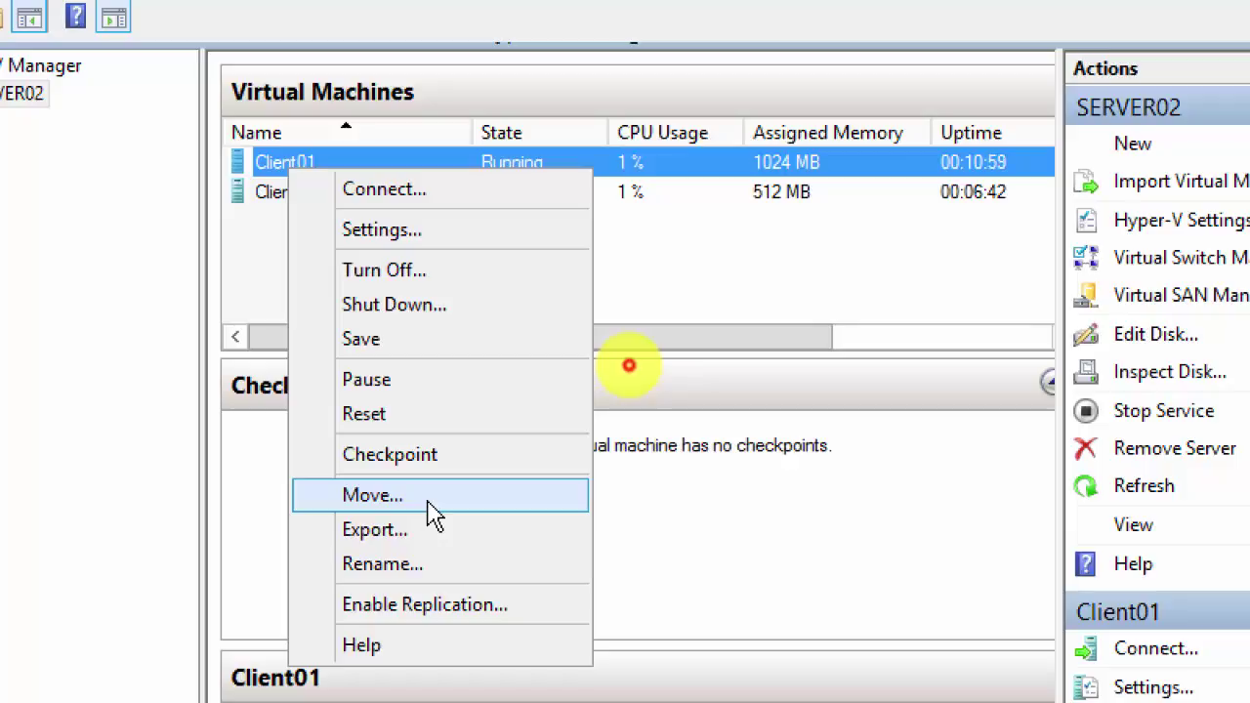
Step: Restart the Client01 move with 'Move the virtual machine' kept, reaching Specify Destination Computer
left_click(432, 515)
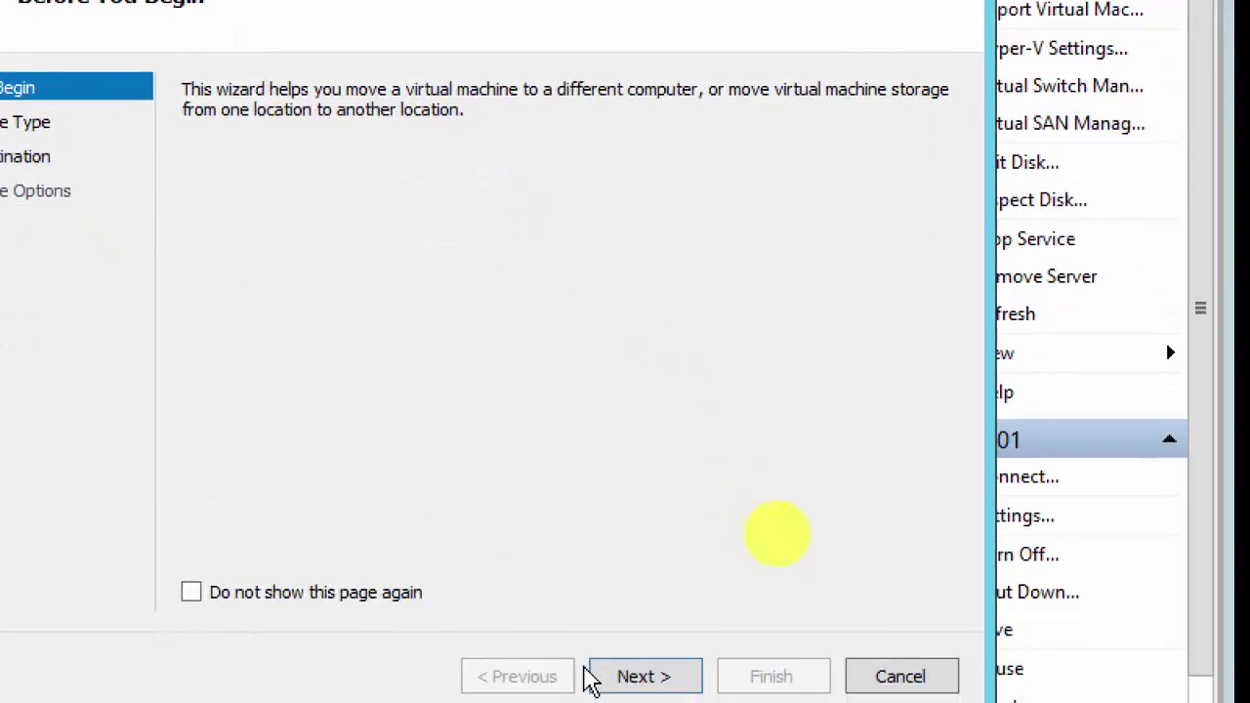
left_click(637, 653)
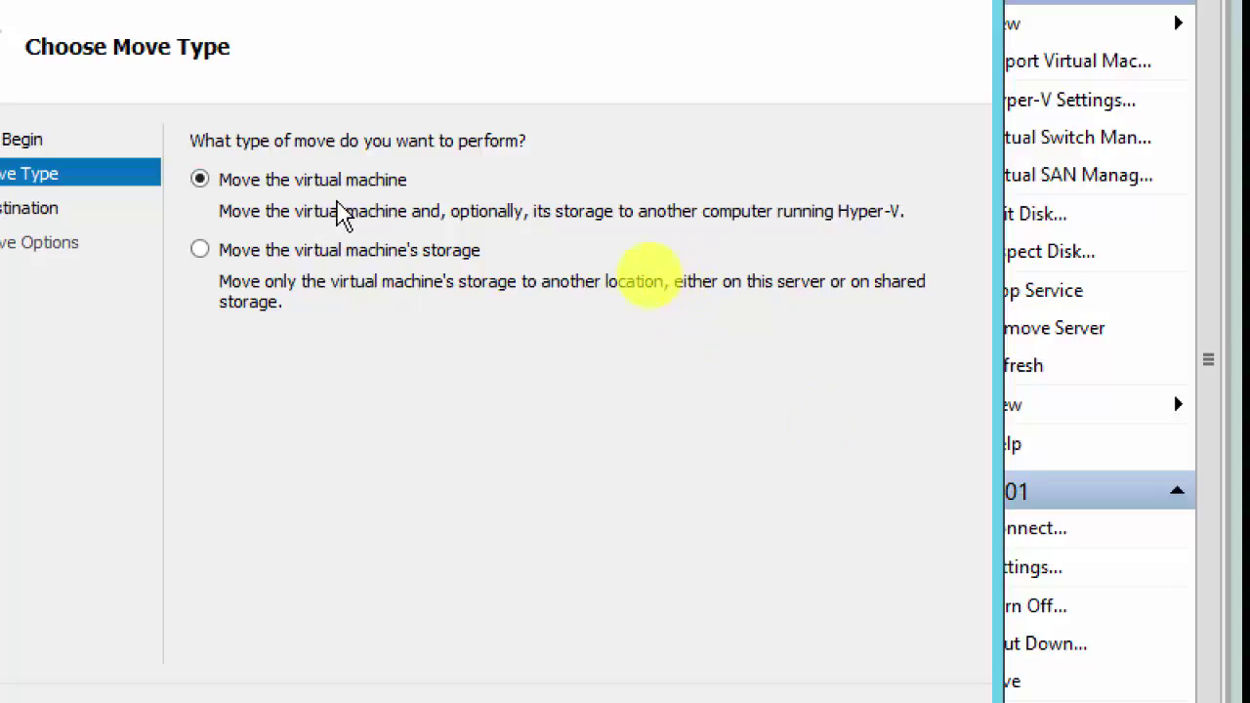
left_click(647, 650)
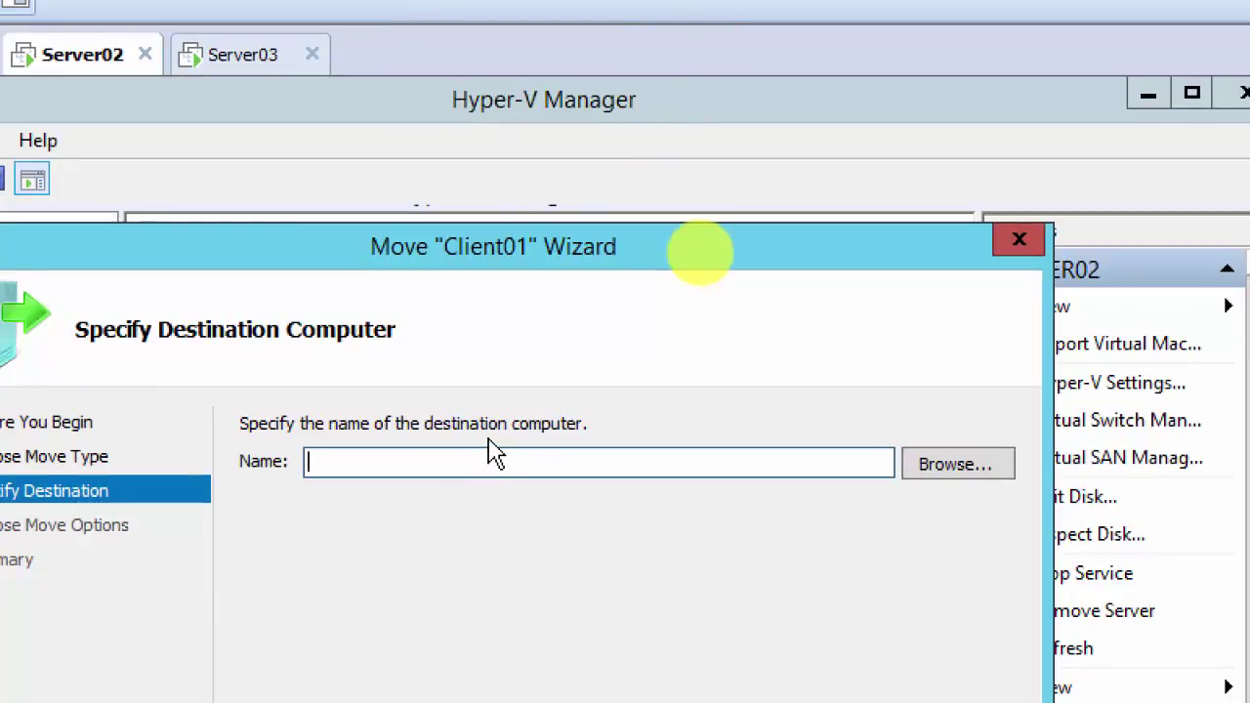
Step: Enter server03 as Client01's destination computer and continue to the move options
type("server")
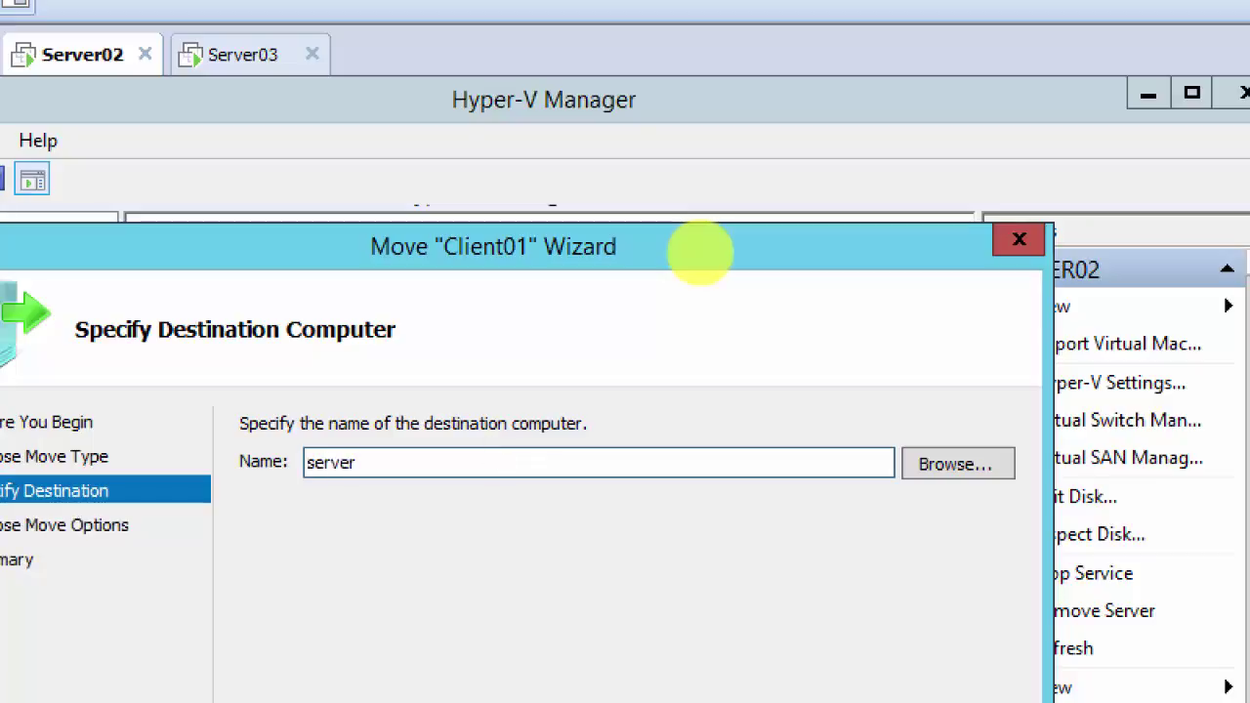
type("03")
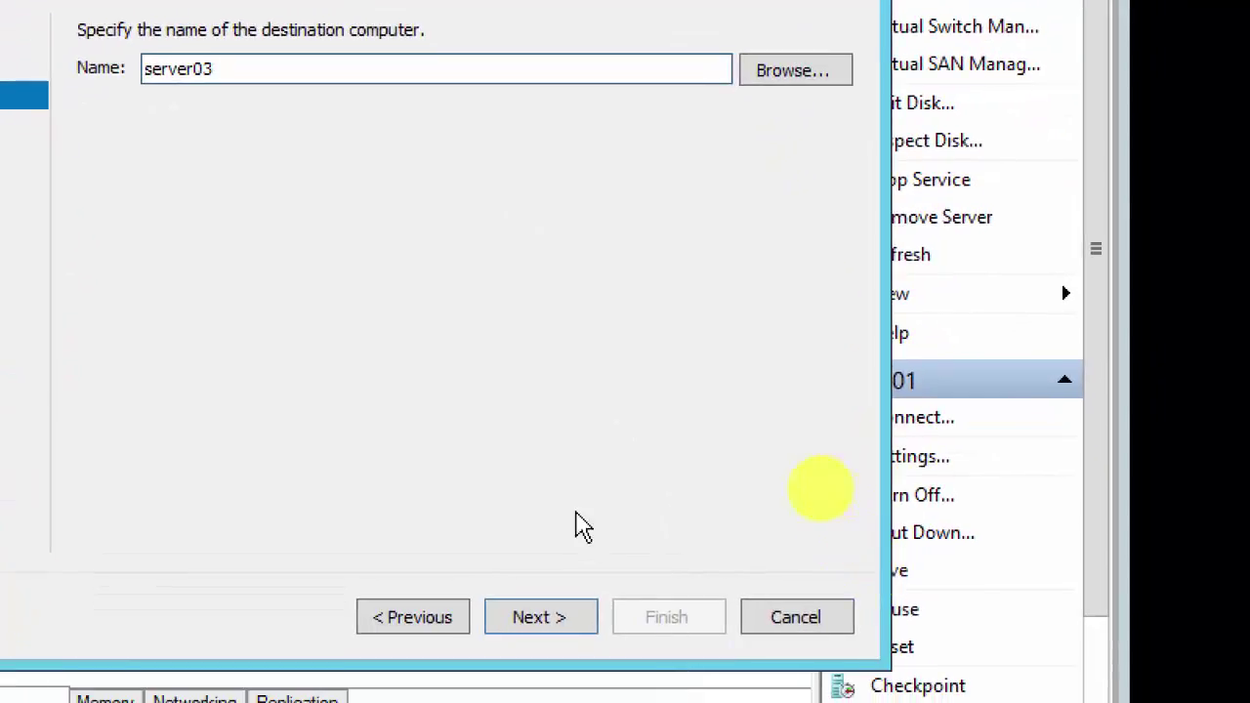
left_click(537, 618)
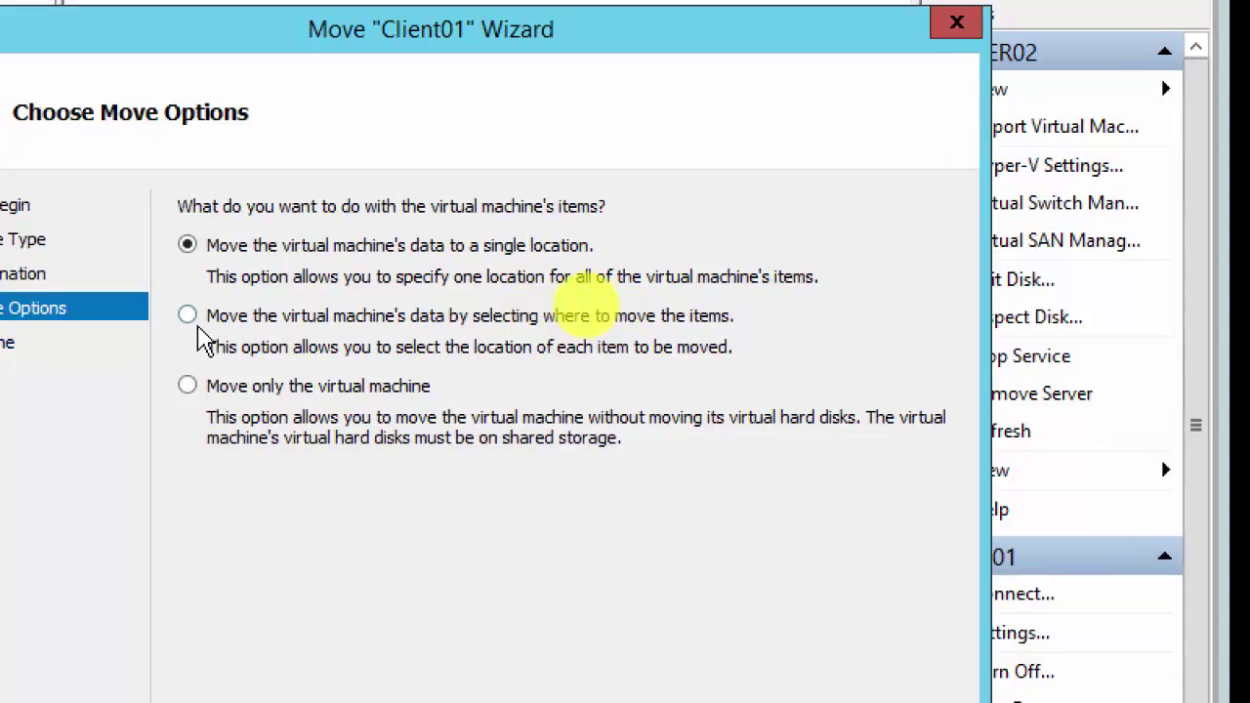
Step: After previewing the per-item option, choose to move Client01's data to a single location
left_click(186, 318)
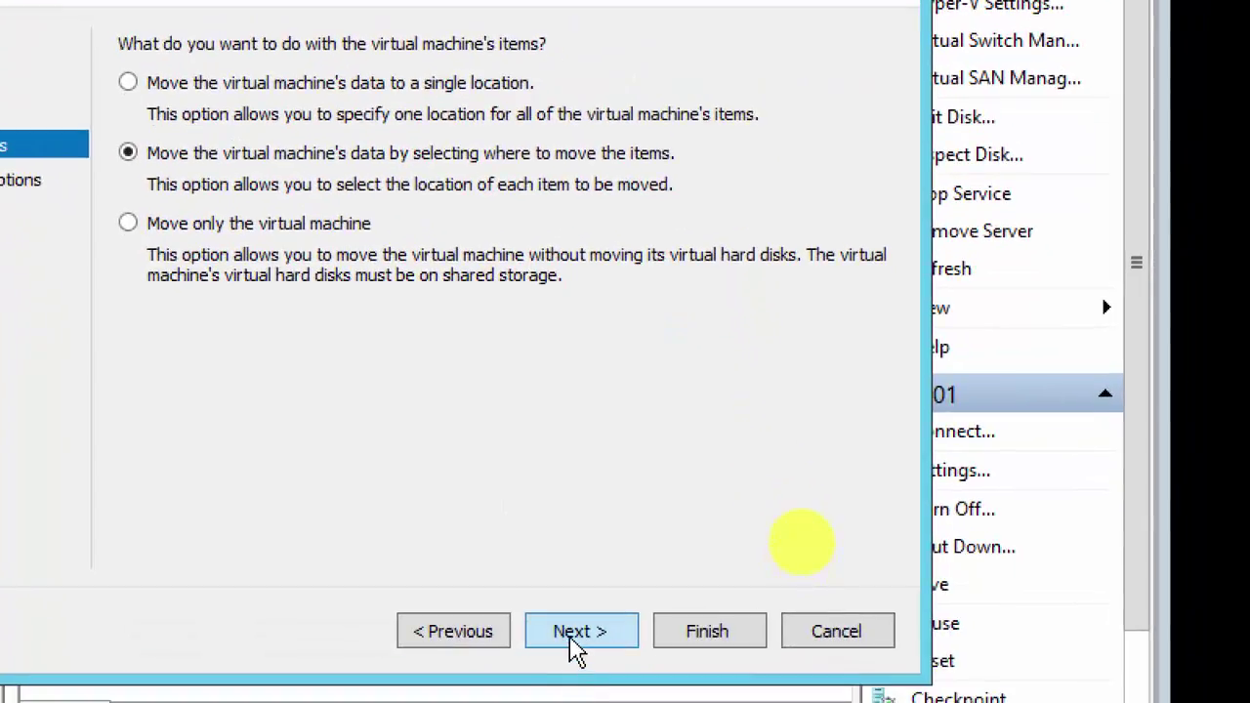
left_click(578, 630)
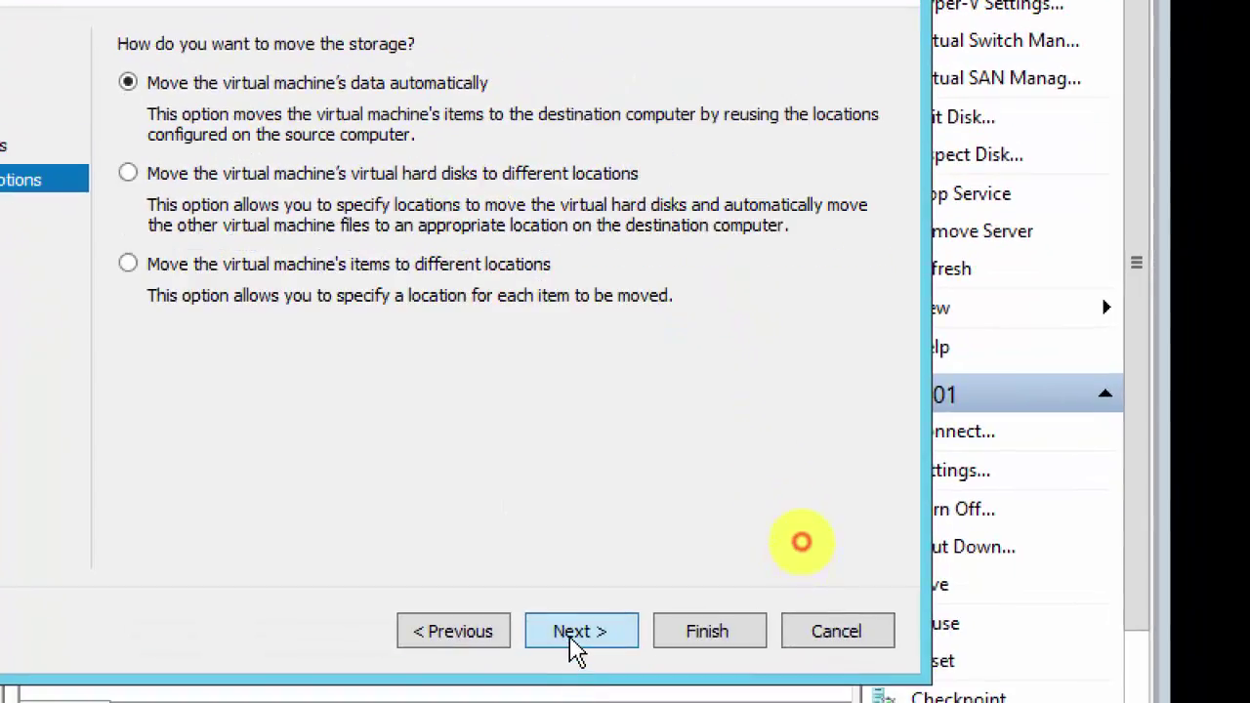
left_click(456, 630)
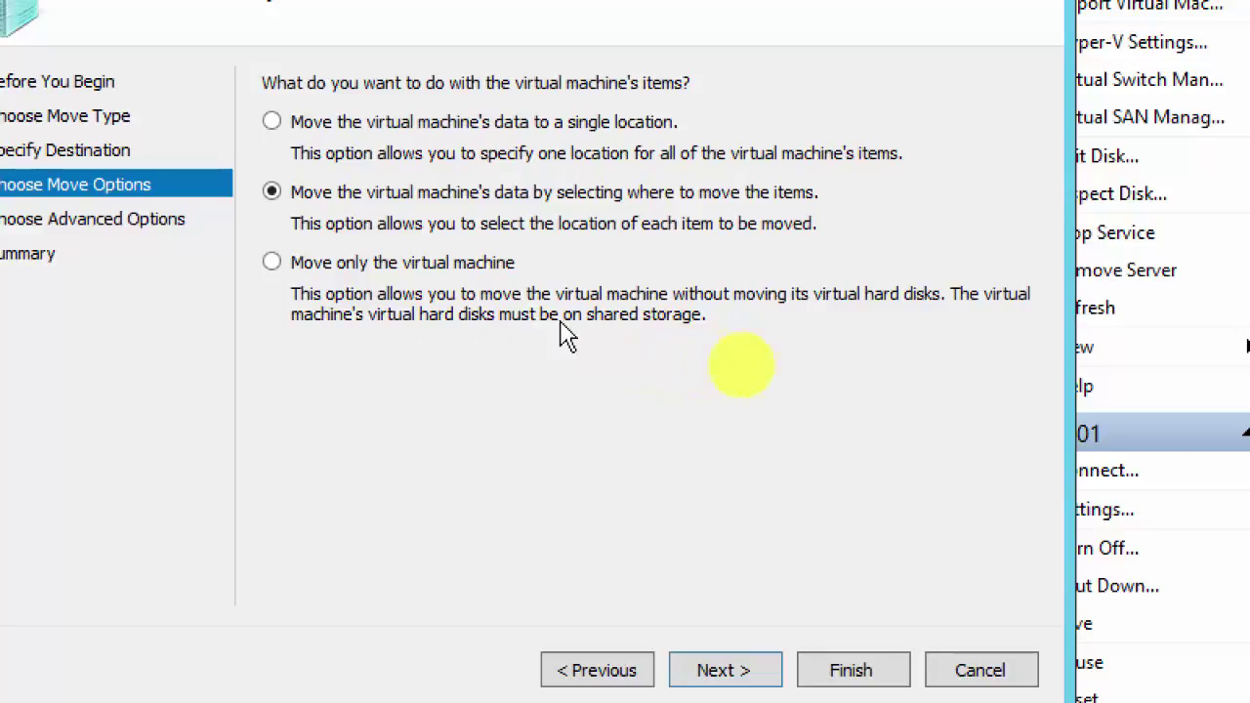
left_click(273, 122)
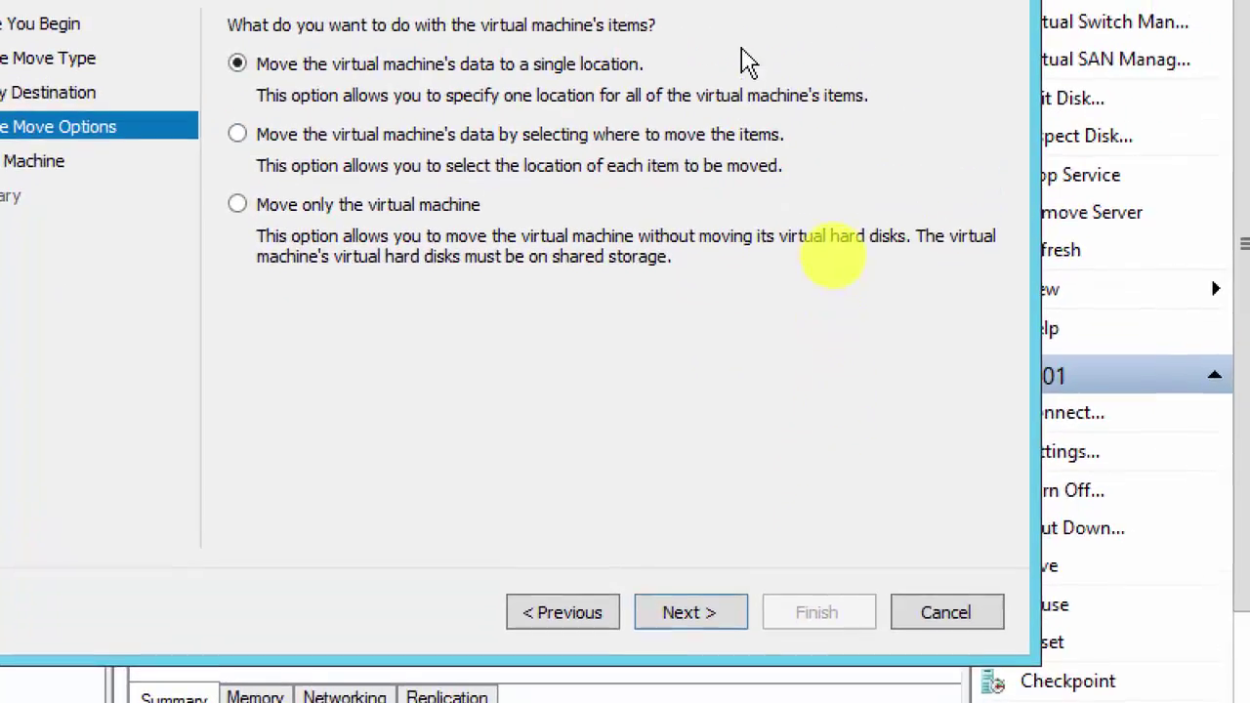
left_click(690, 619)
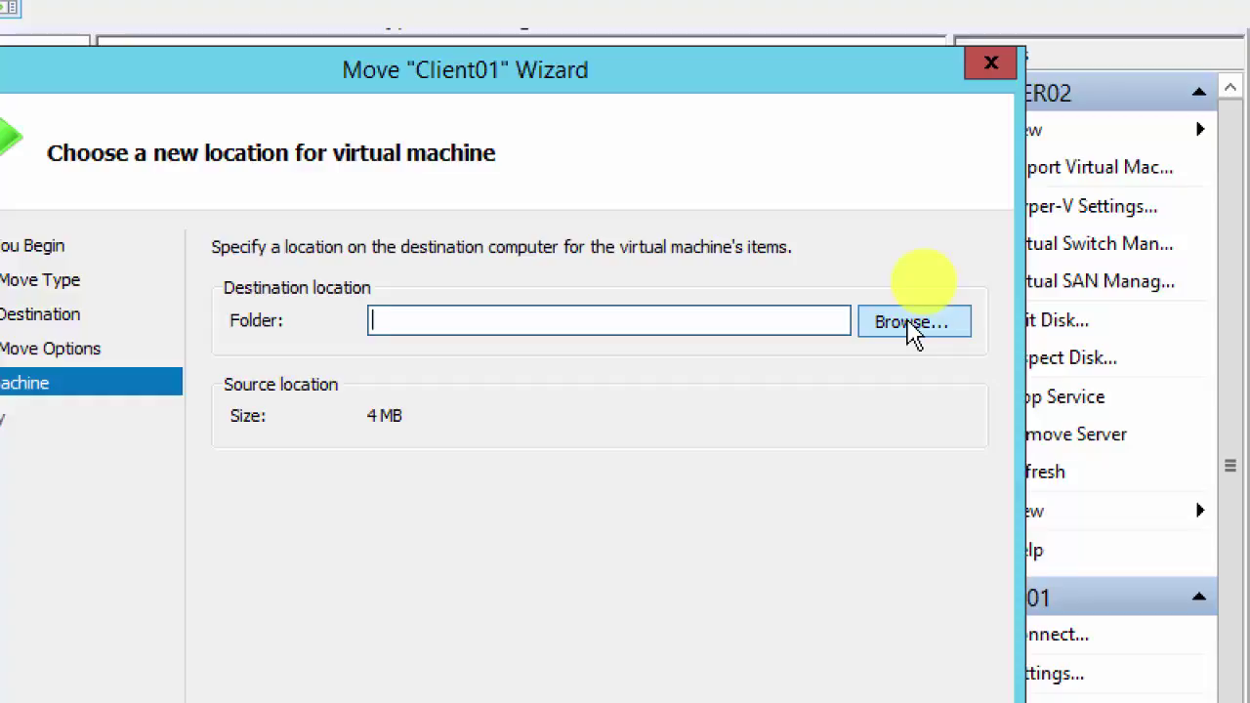
Step: Browse server03's Local Disk (C:) for a destination folder, then switch to the Server03 VM
left_click(908, 327)
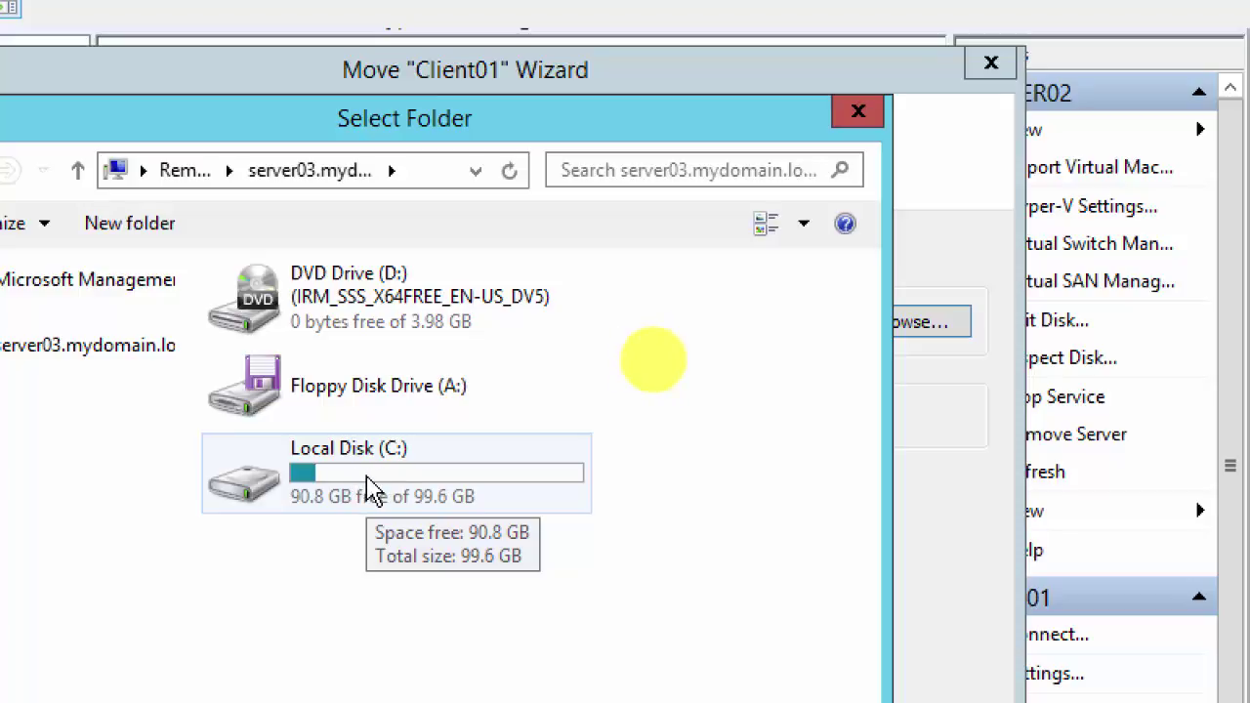
double_click(372, 487)
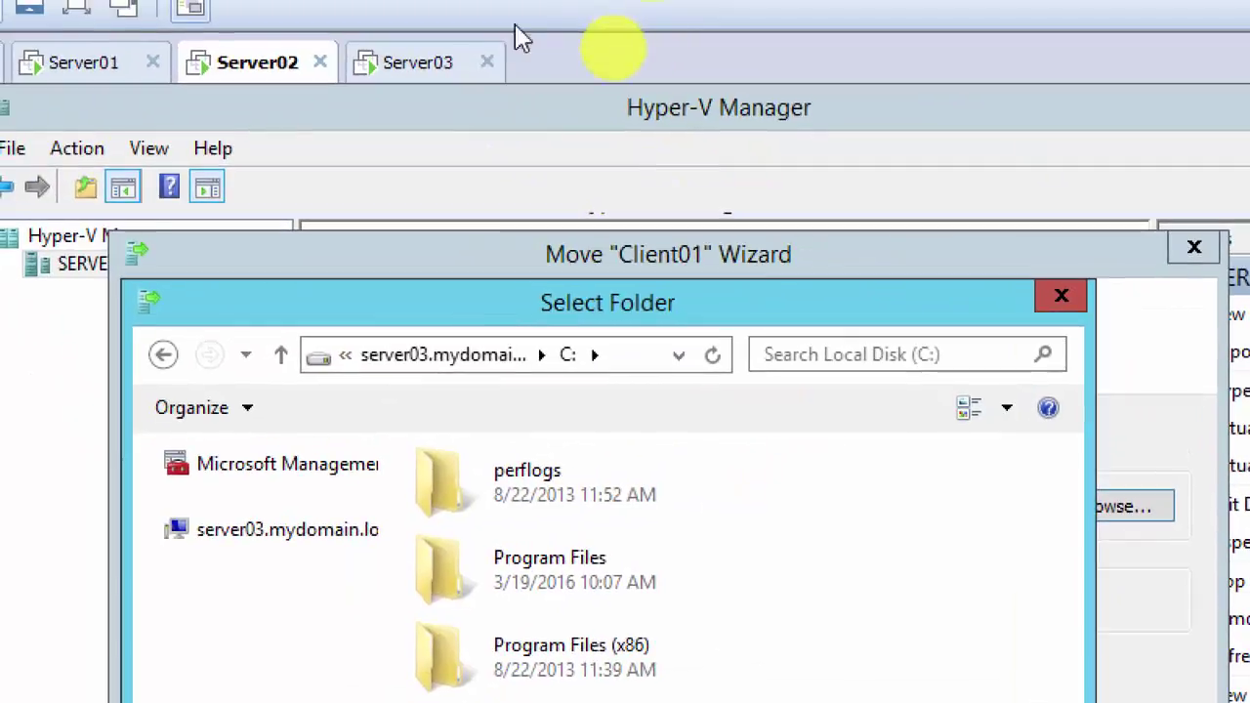
left_click(421, 74)
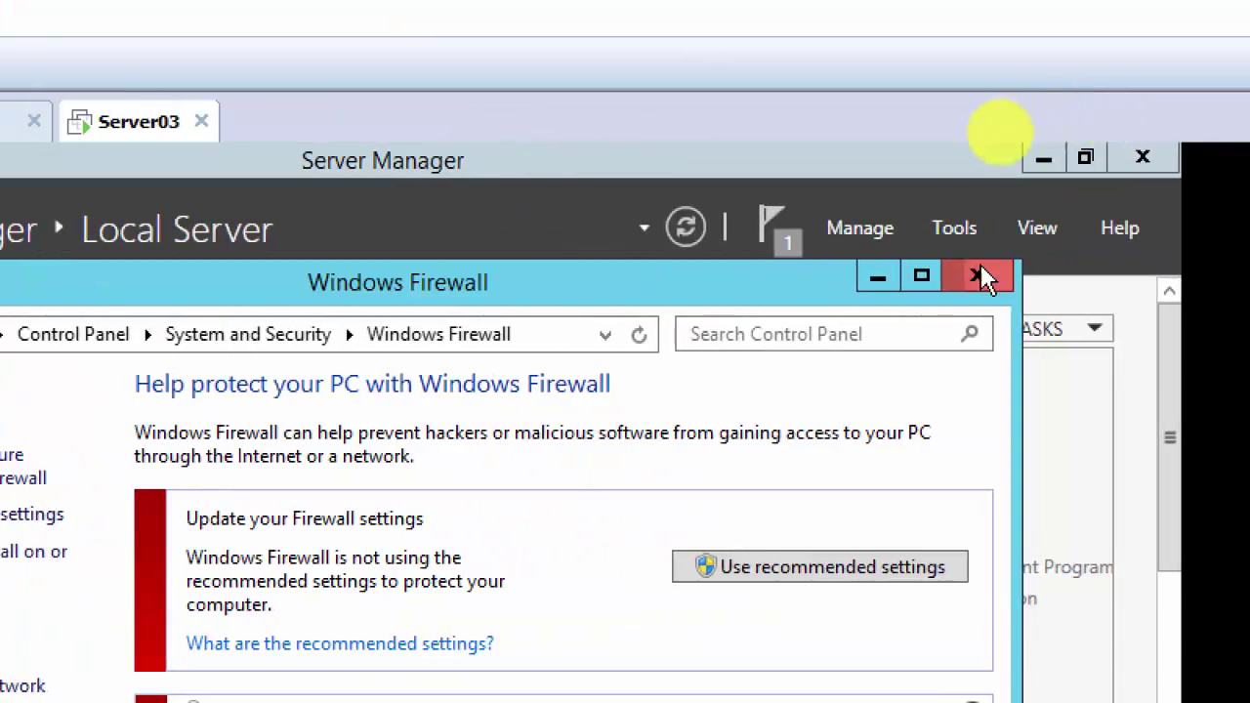
Step: Close Server03's firewall window and create a LiveMigration folder on its C: drive
left_click(1243, 217)
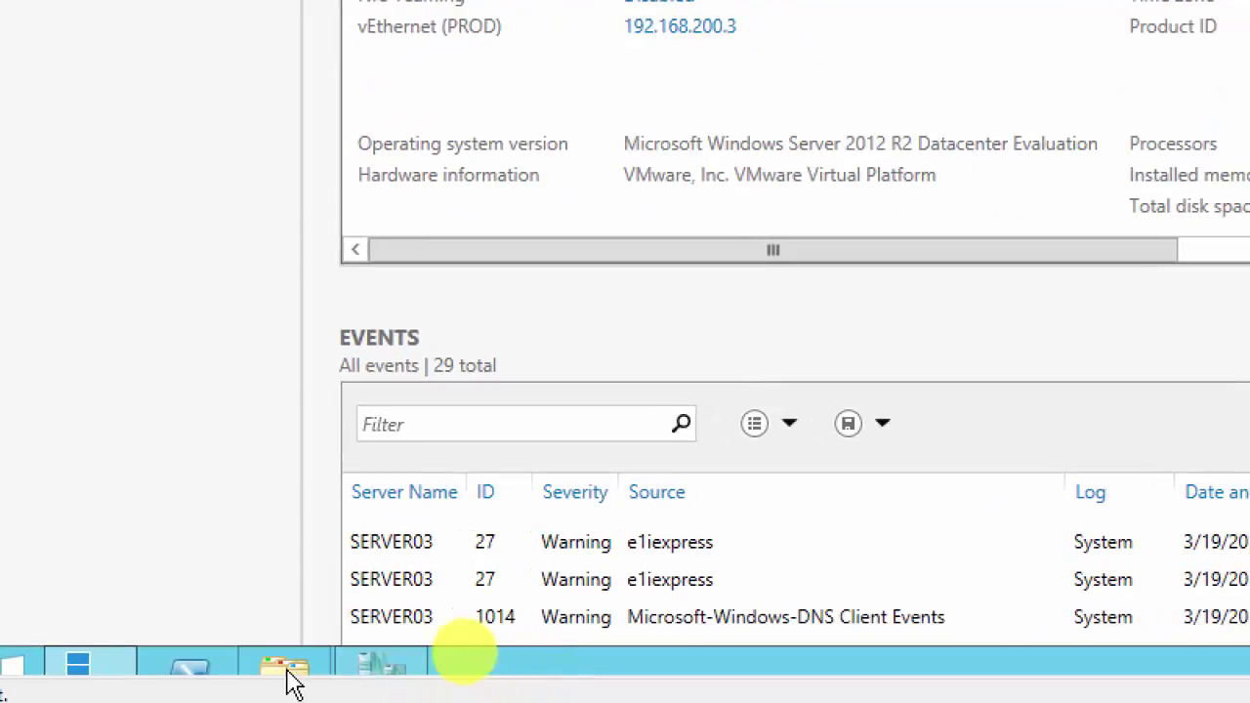
left_click(281, 676)
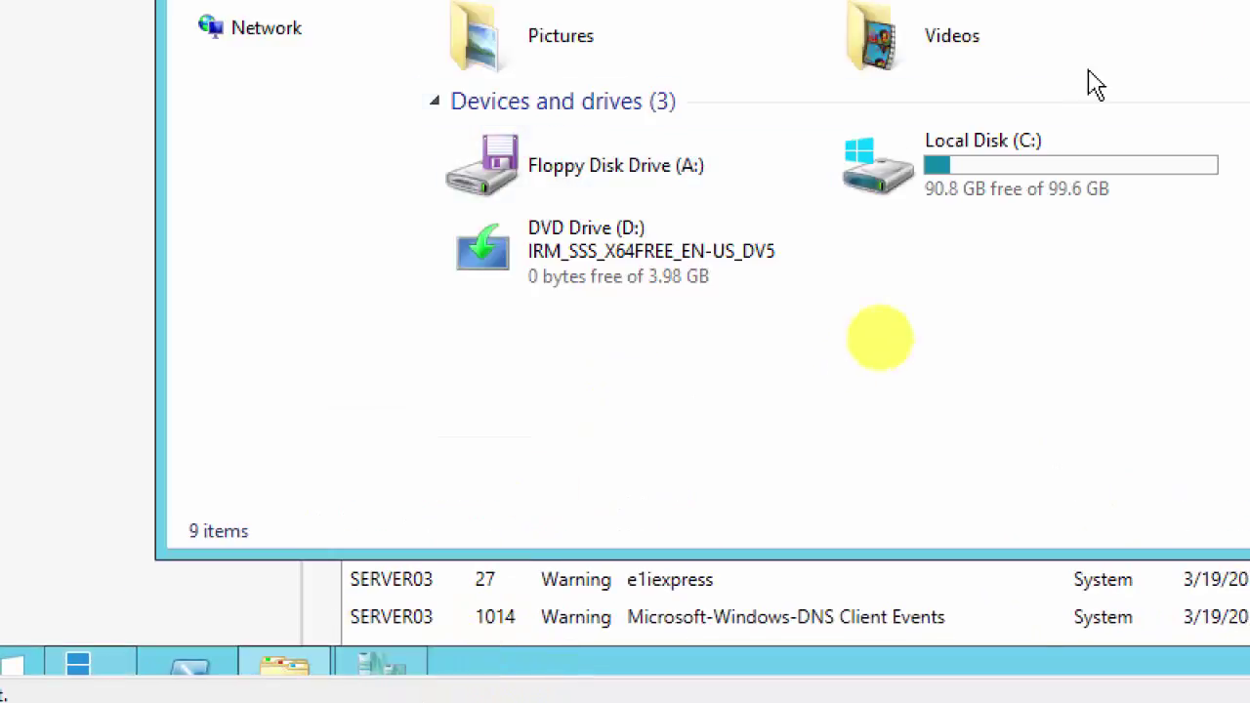
double_click(927, 377)
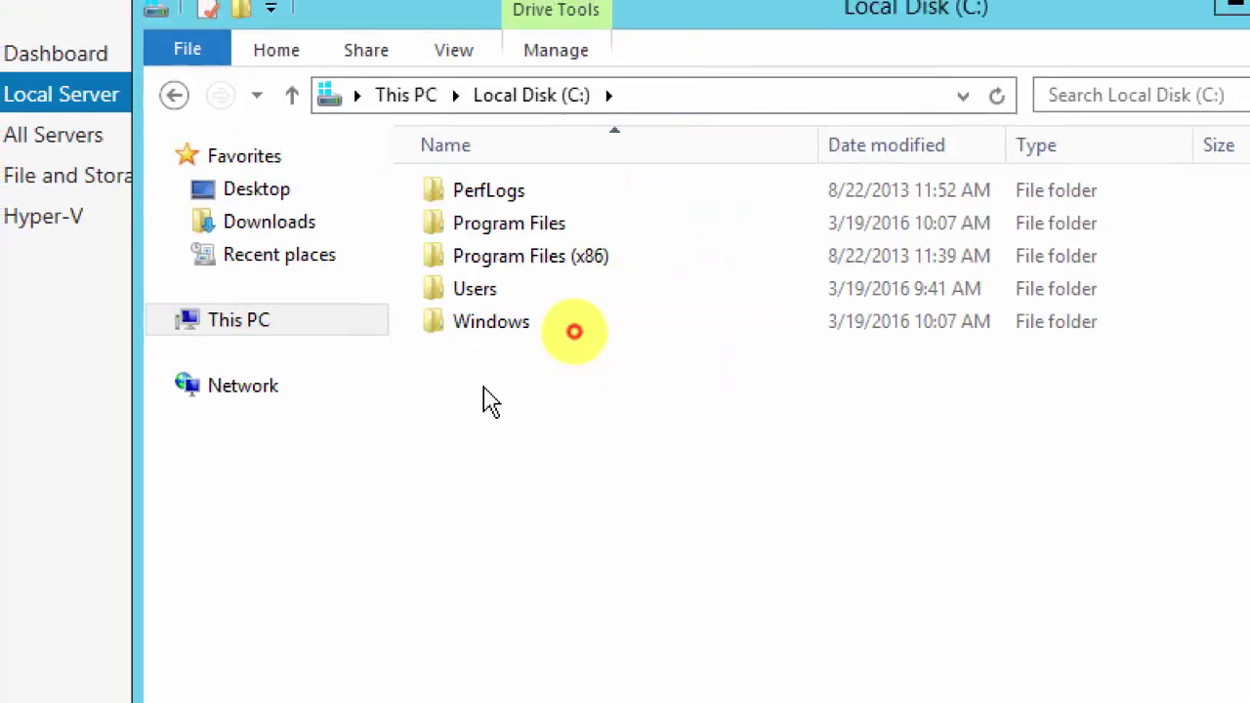
right_click(484, 387)
mouse_move(691, 674)
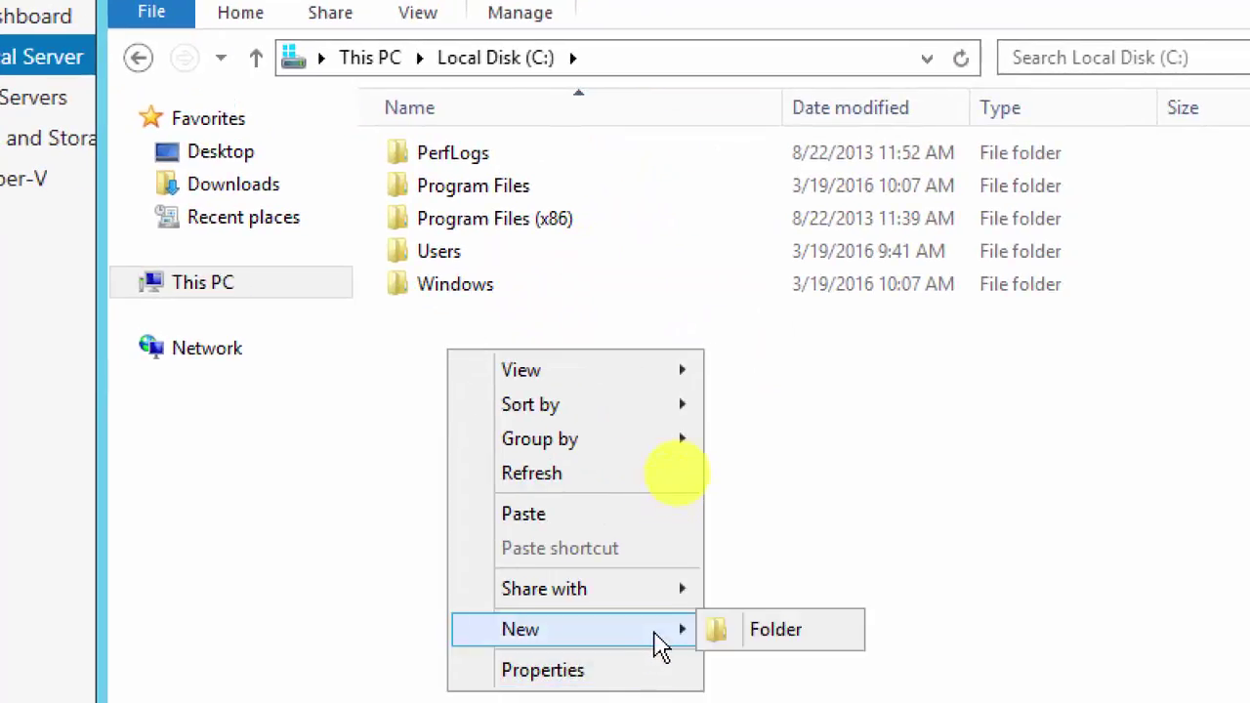
left_click(787, 635)
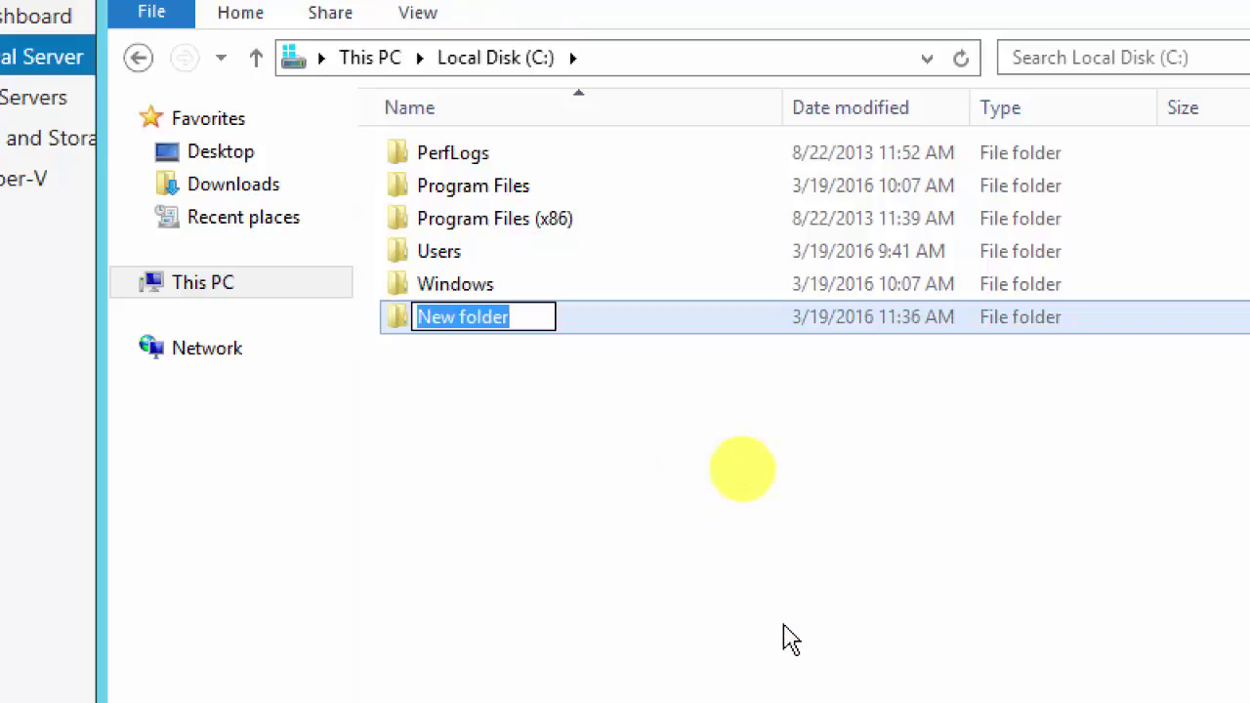
type("Live")
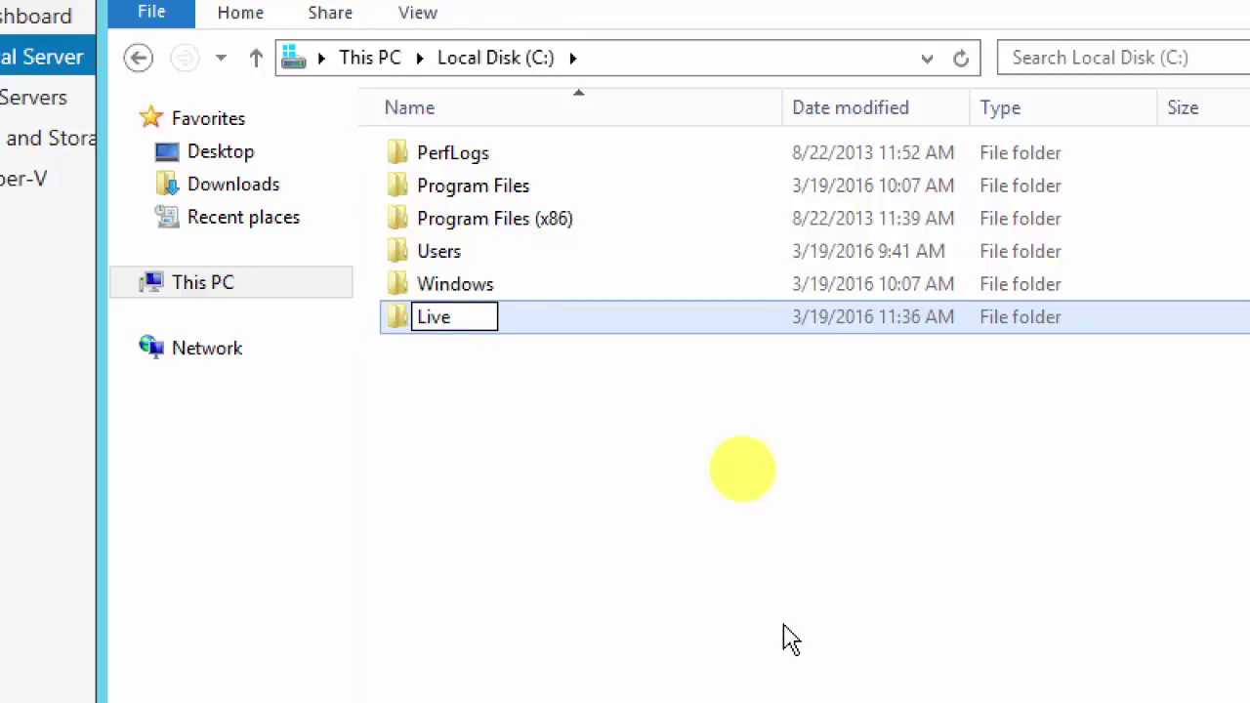
type("Migration")
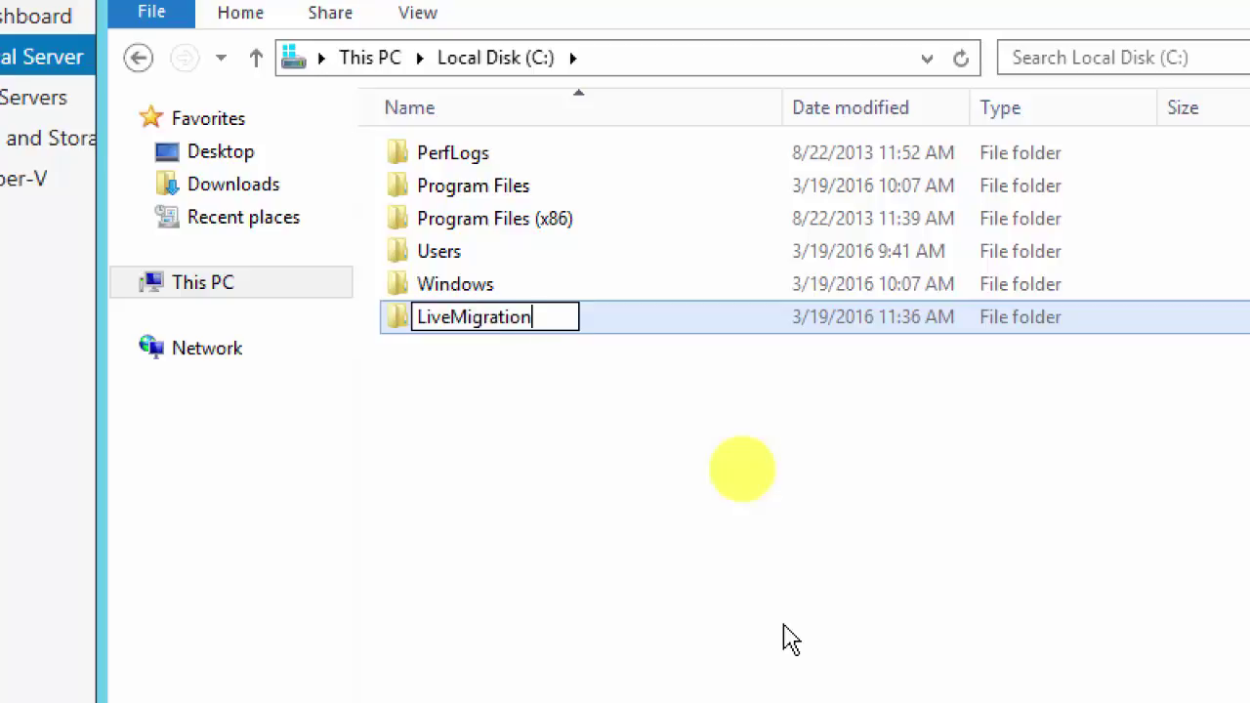
left_click(547, 491)
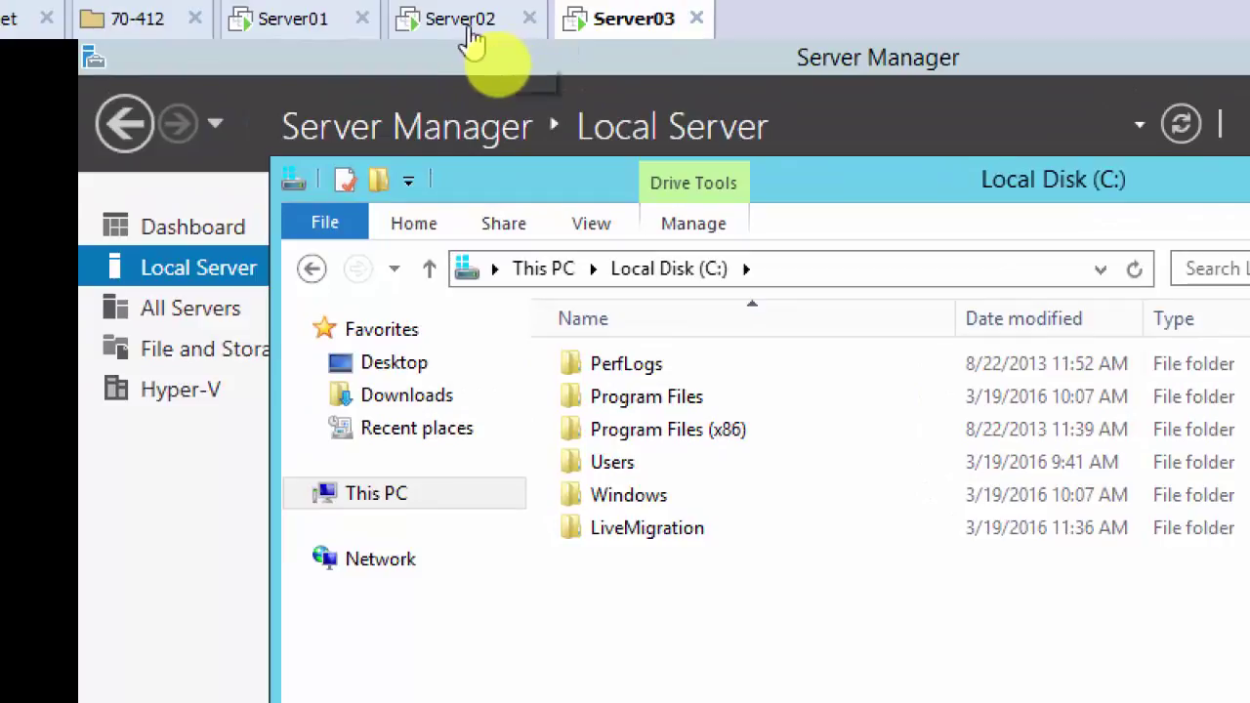
Step: Back on Server02, set server03's C:\LiveMigration as Client01's destination folder
left_click(468, 40)
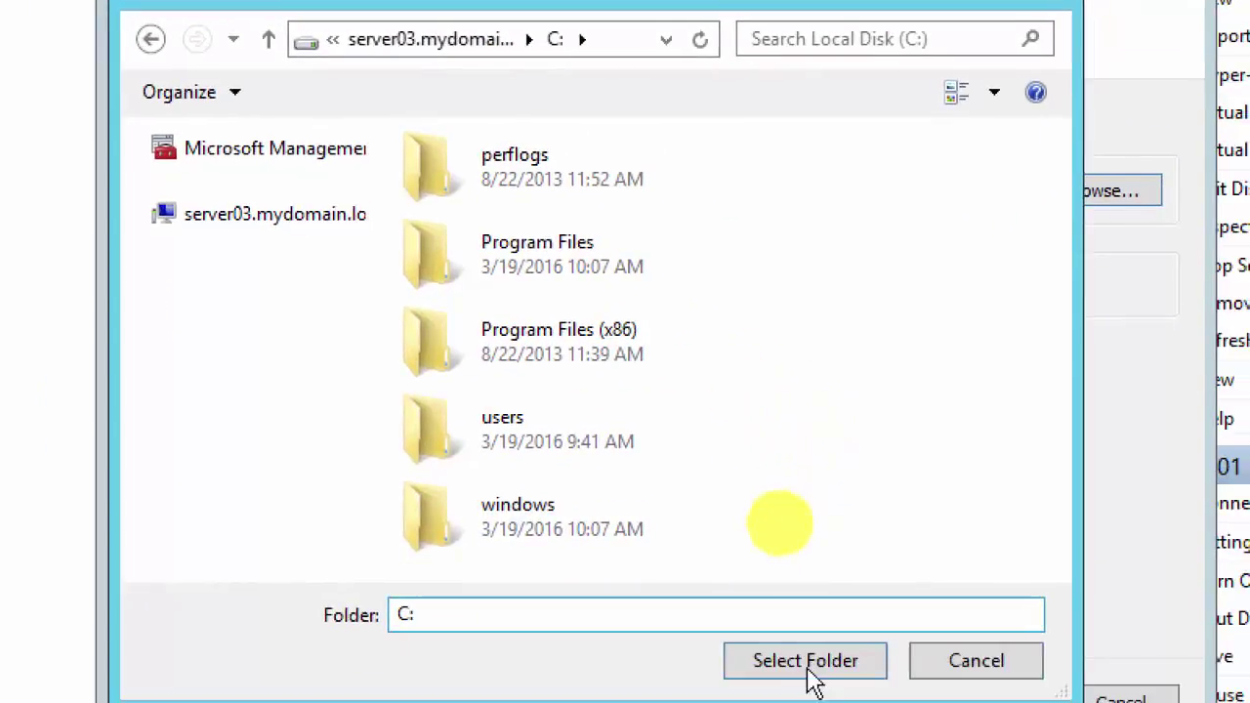
left_click(933, 649)
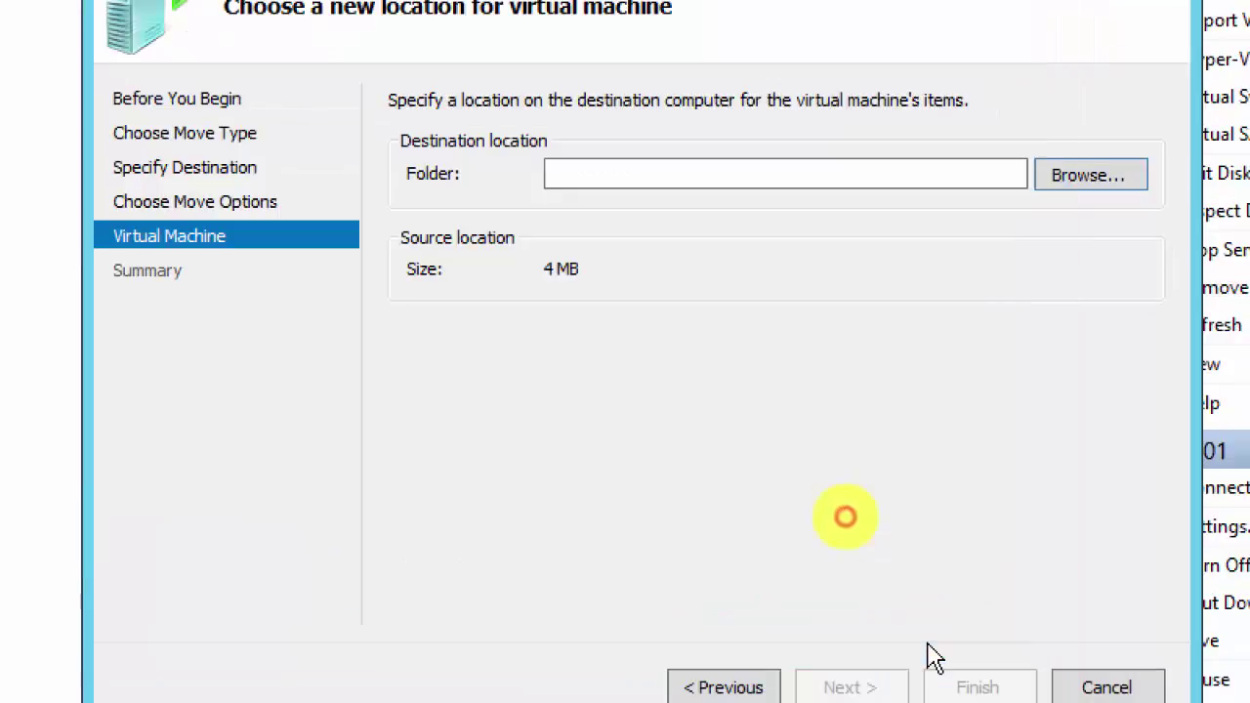
left_click(1099, 179)
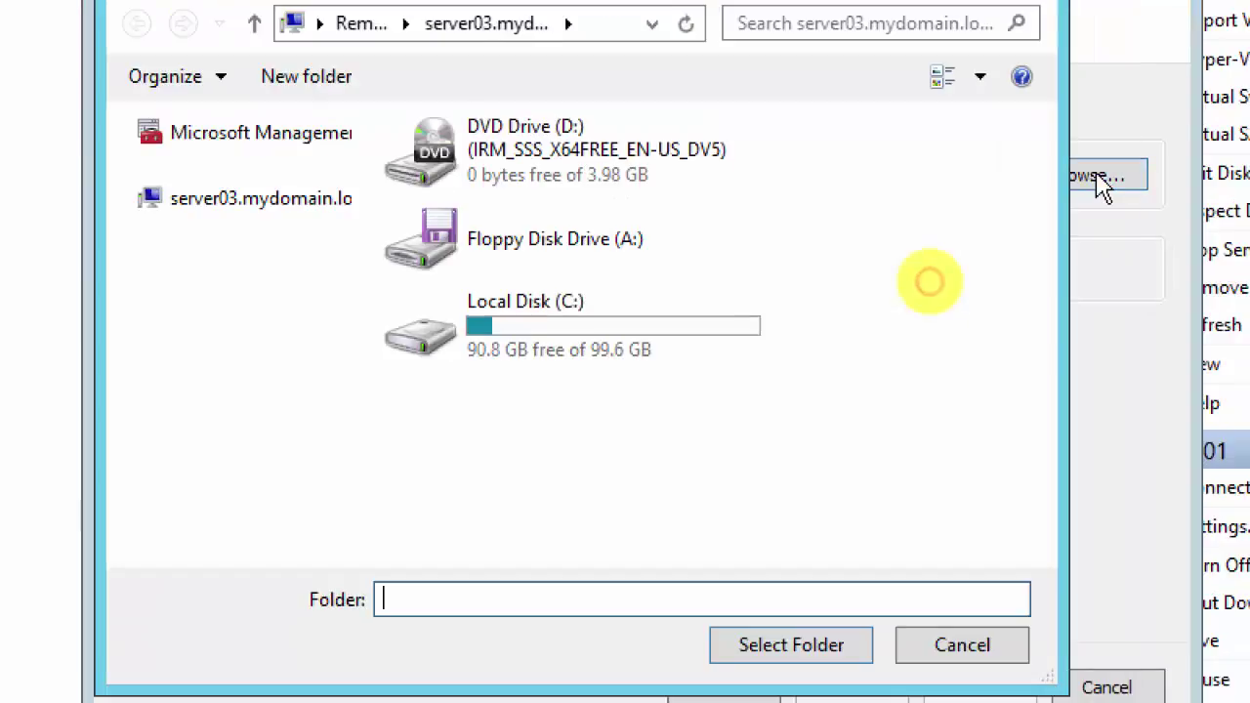
double_click(510, 336)
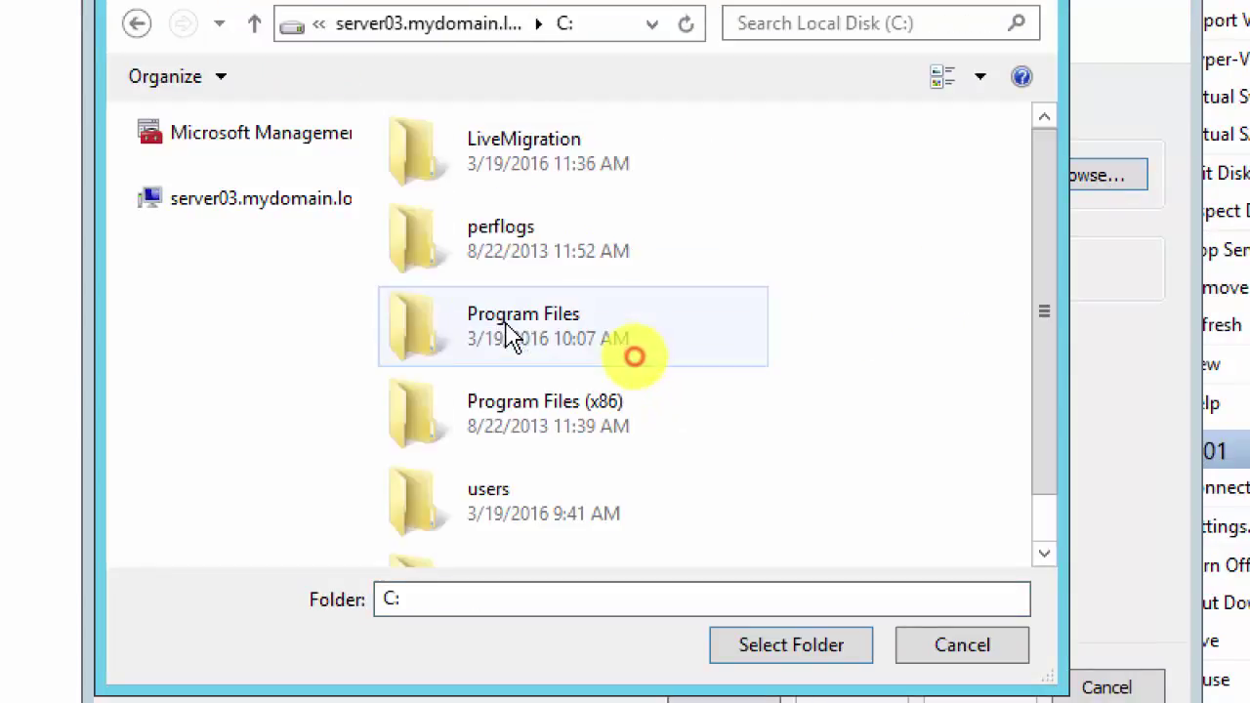
left_click(520, 173)
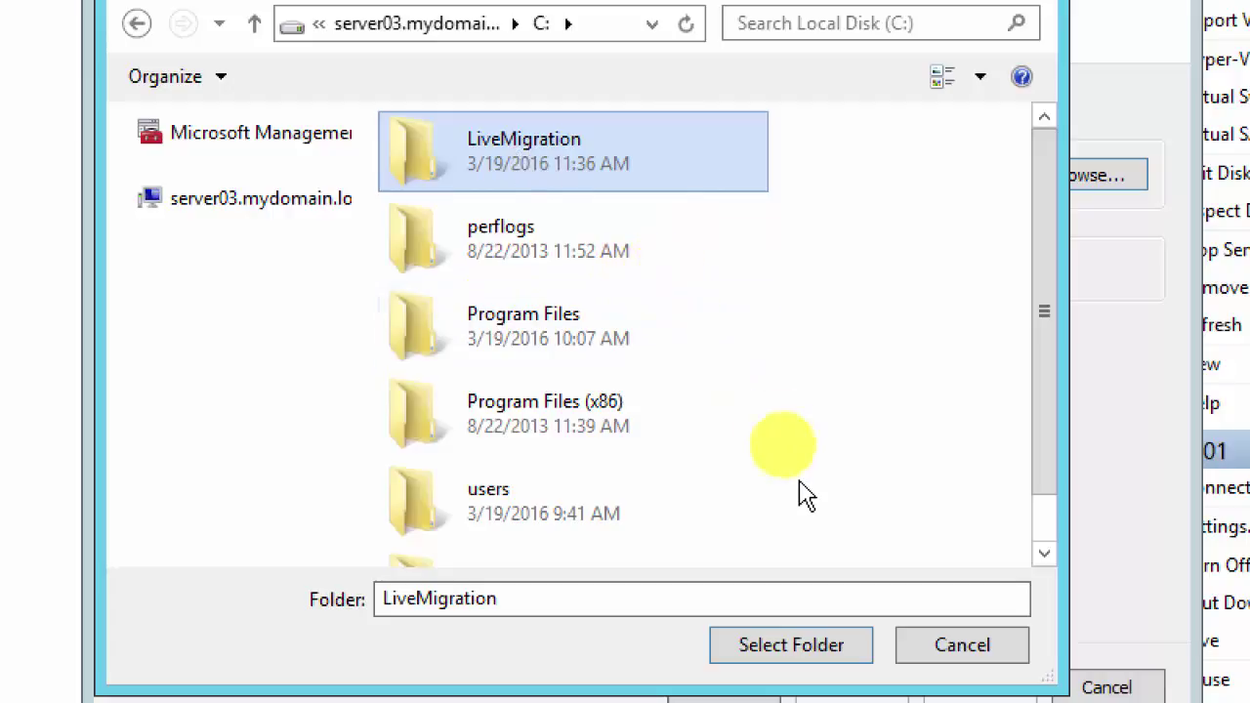
left_click(794, 654)
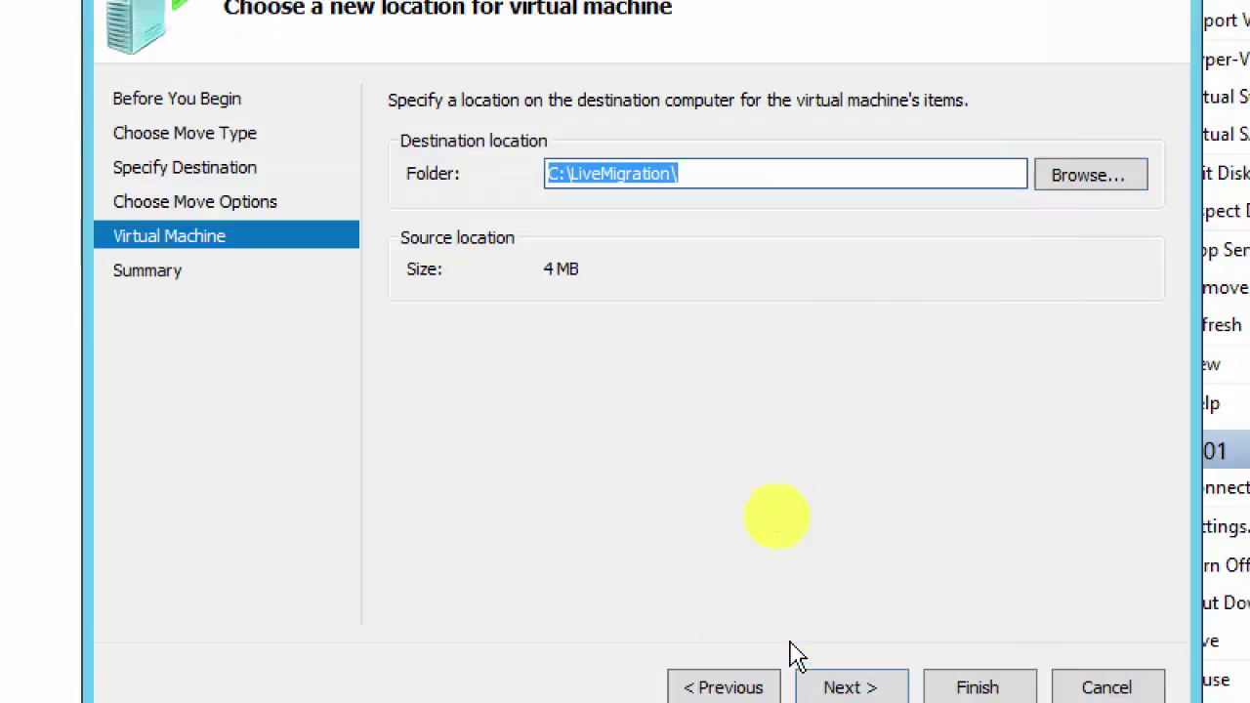
Step: Finish the wizard to move Client01 to server03's C:\LiveMigration folder
left_click(849, 688)
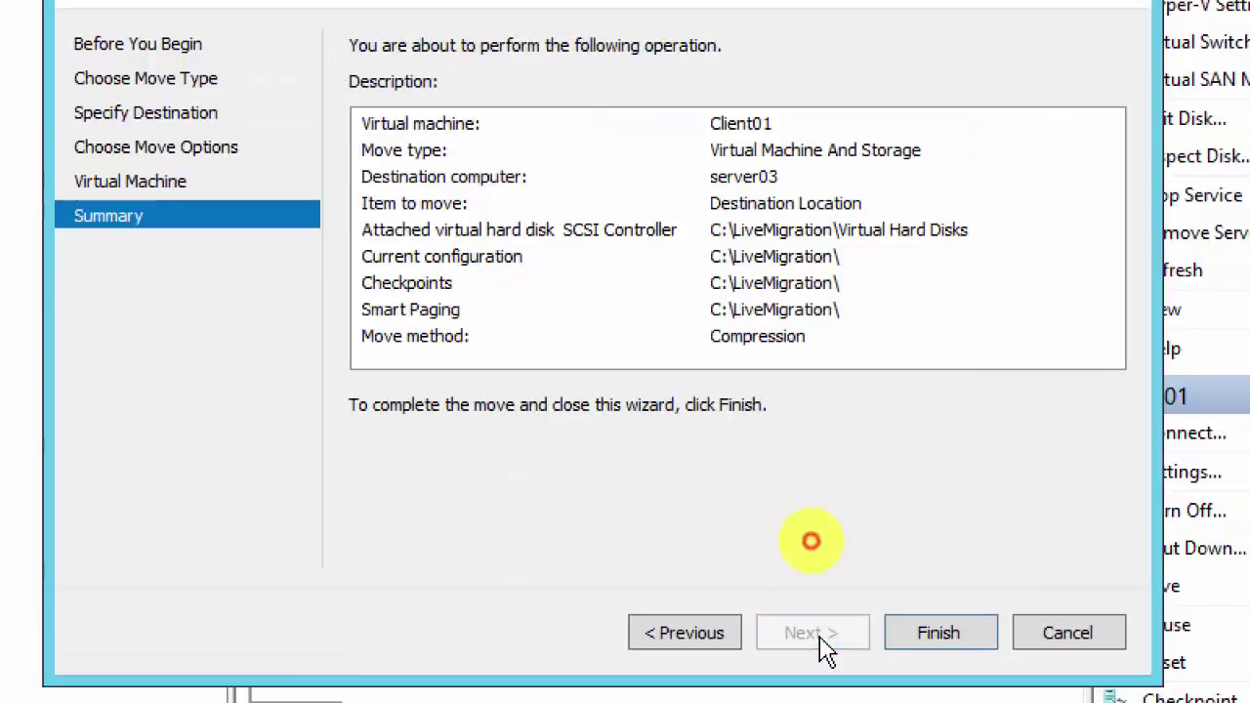
left_click(935, 633)
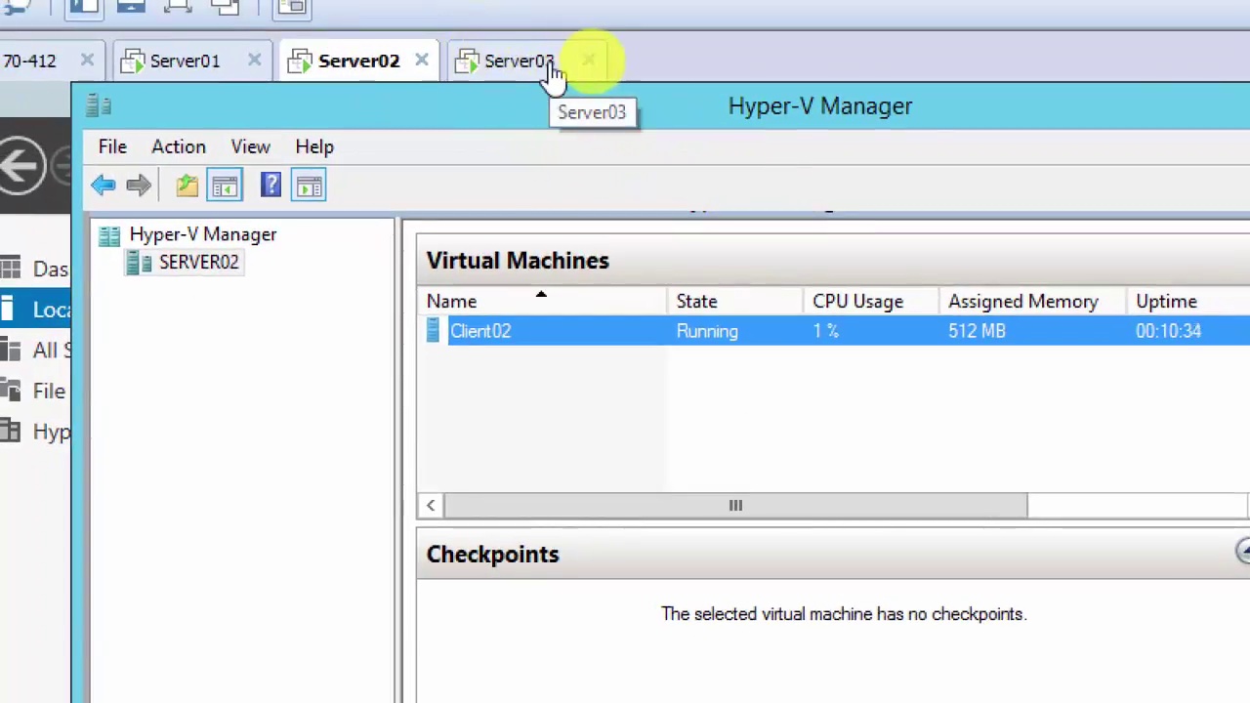
Step: Check Server03's Hyper-V Manager for Client01, then return to the Server02 VM
left_click(551, 70)
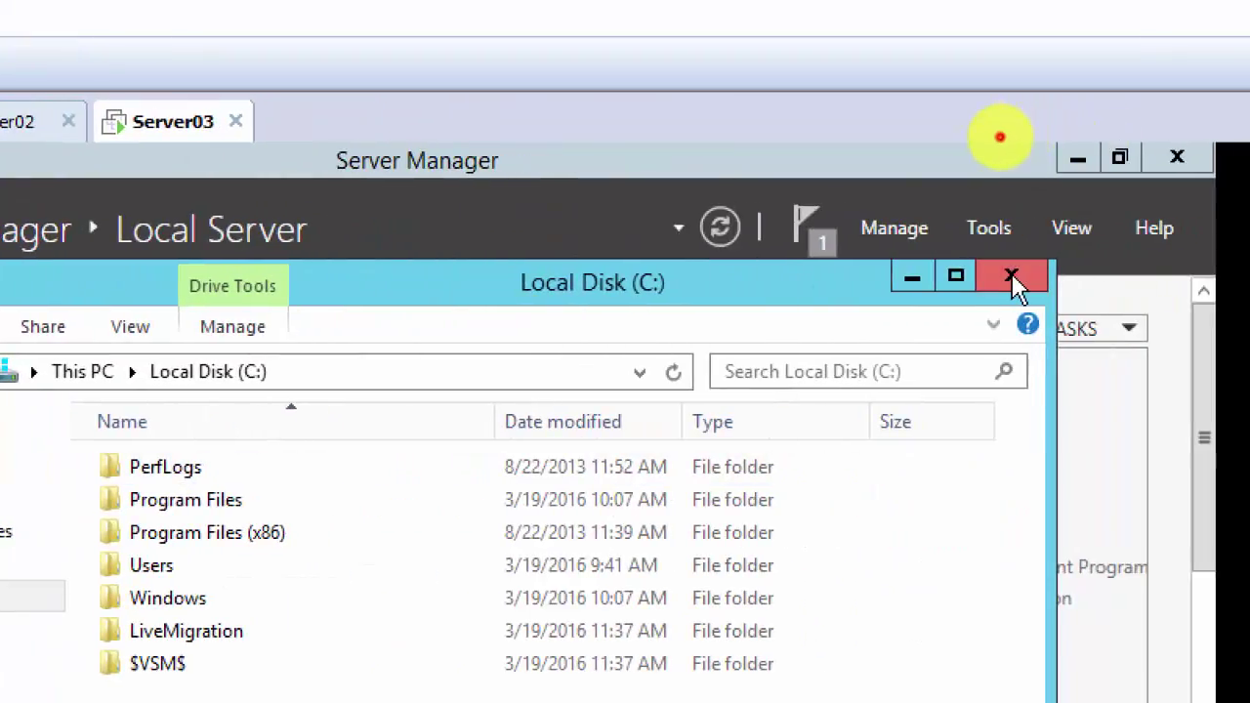
left_click(1014, 276)
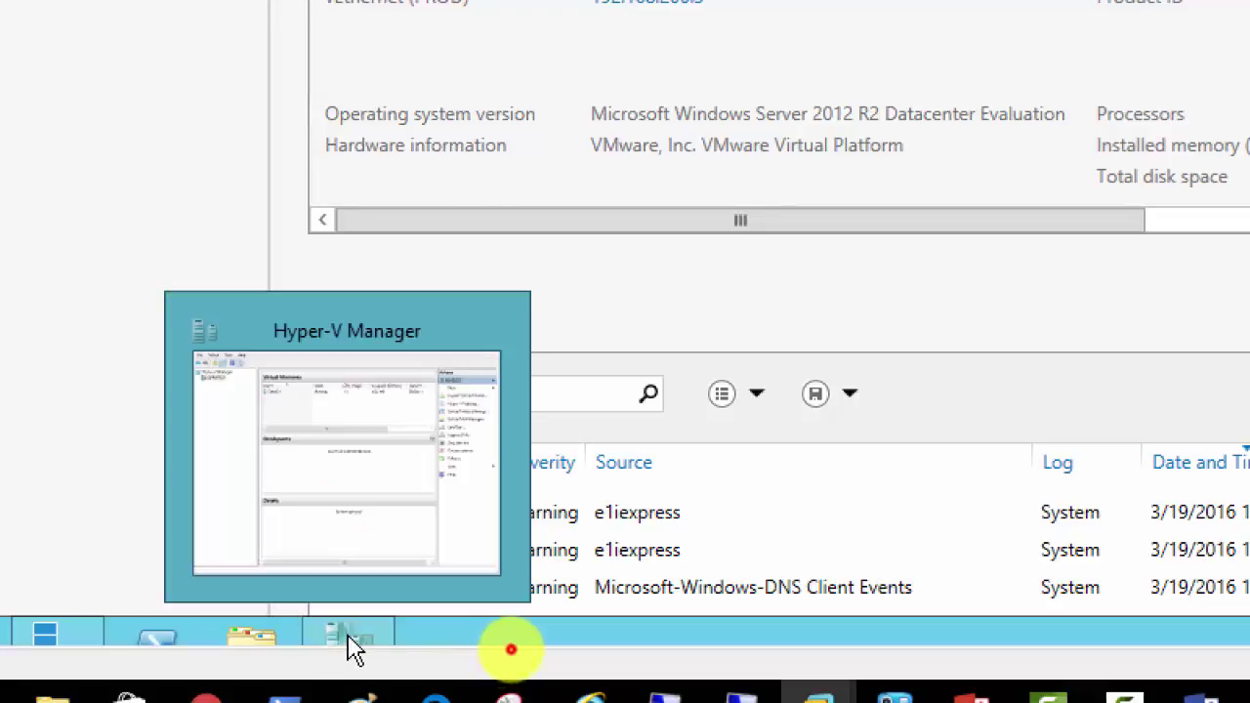
left_click(348, 644)
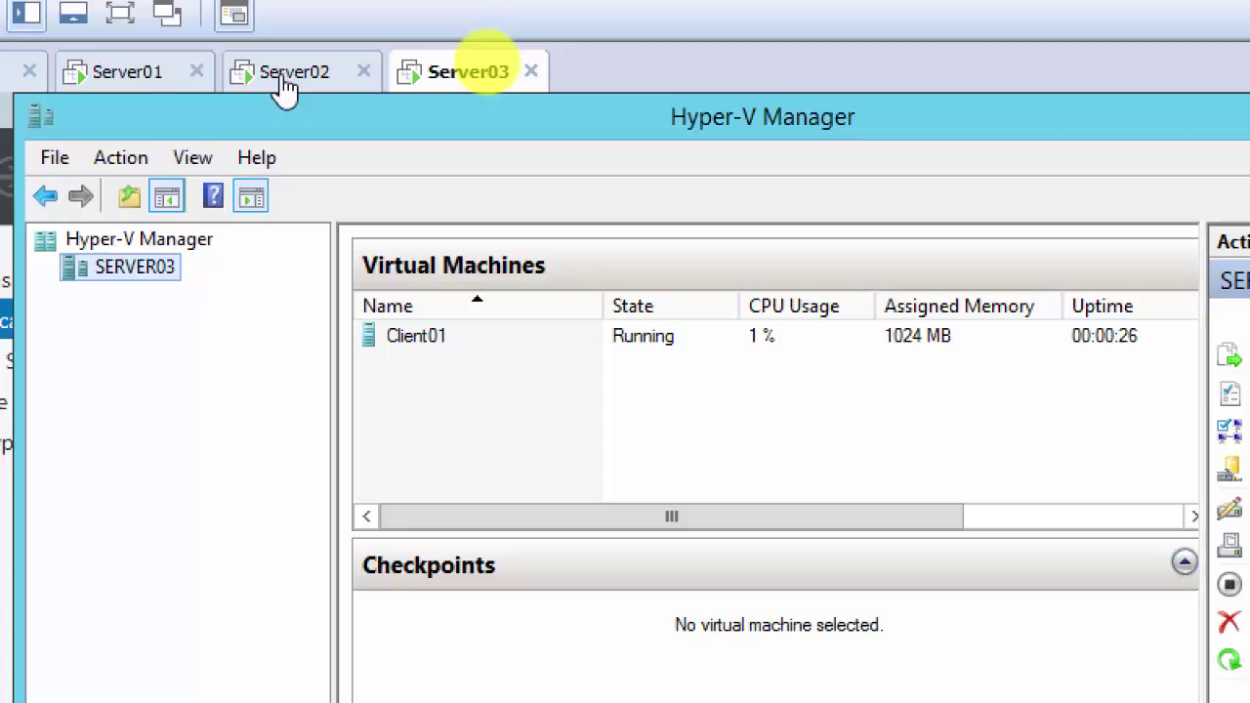
left_click(283, 83)
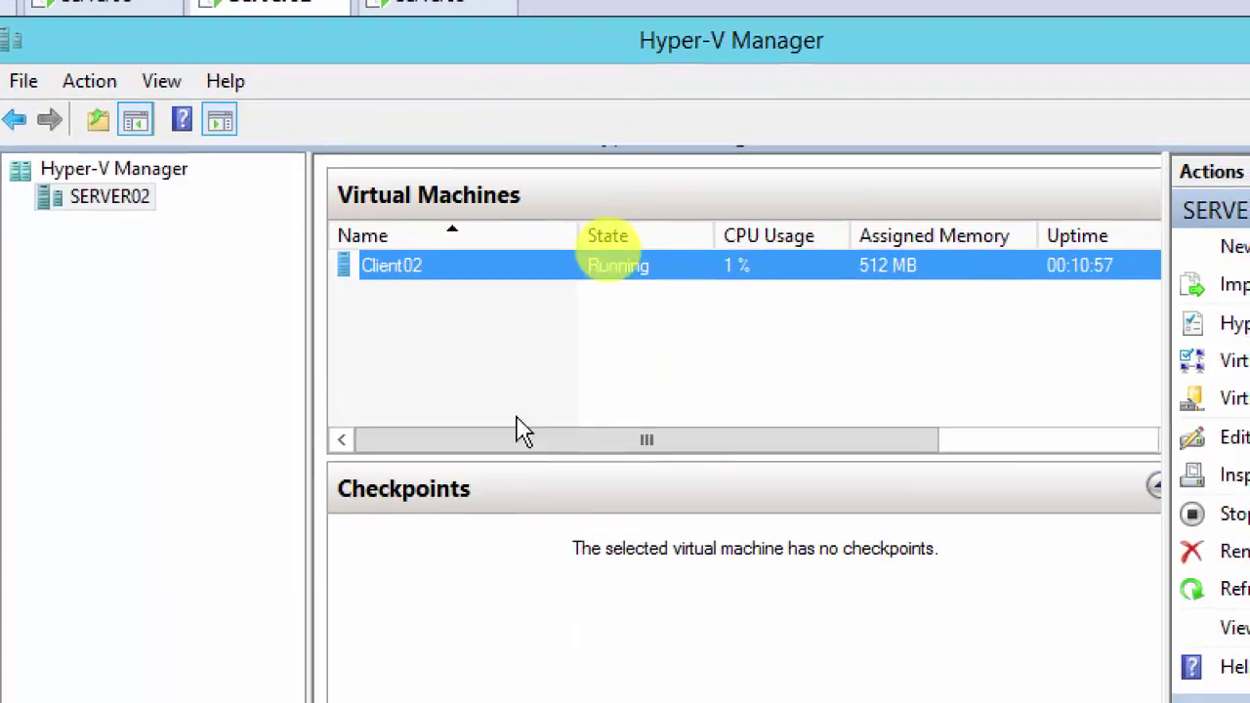
Step: Start moving the whole Client02 VM to SERVER03, advancing to Choose Move Options
right_click(389, 269)
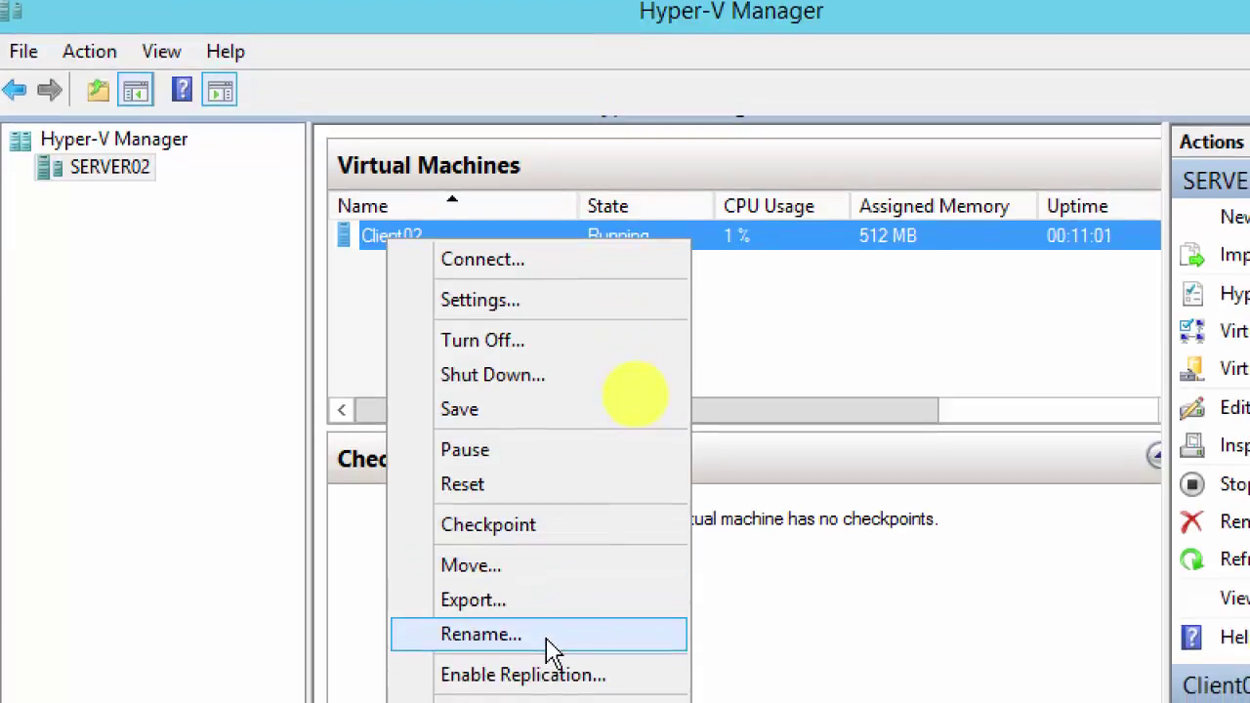
left_click(543, 575)
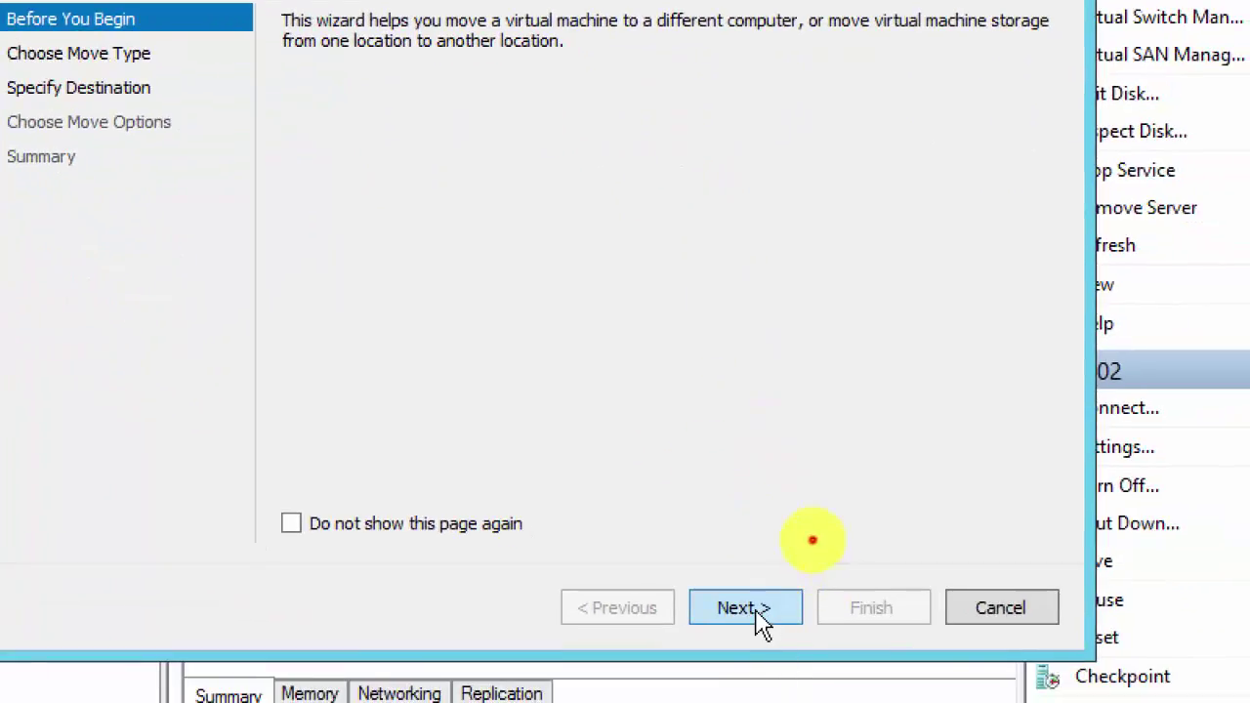
left_click(760, 617)
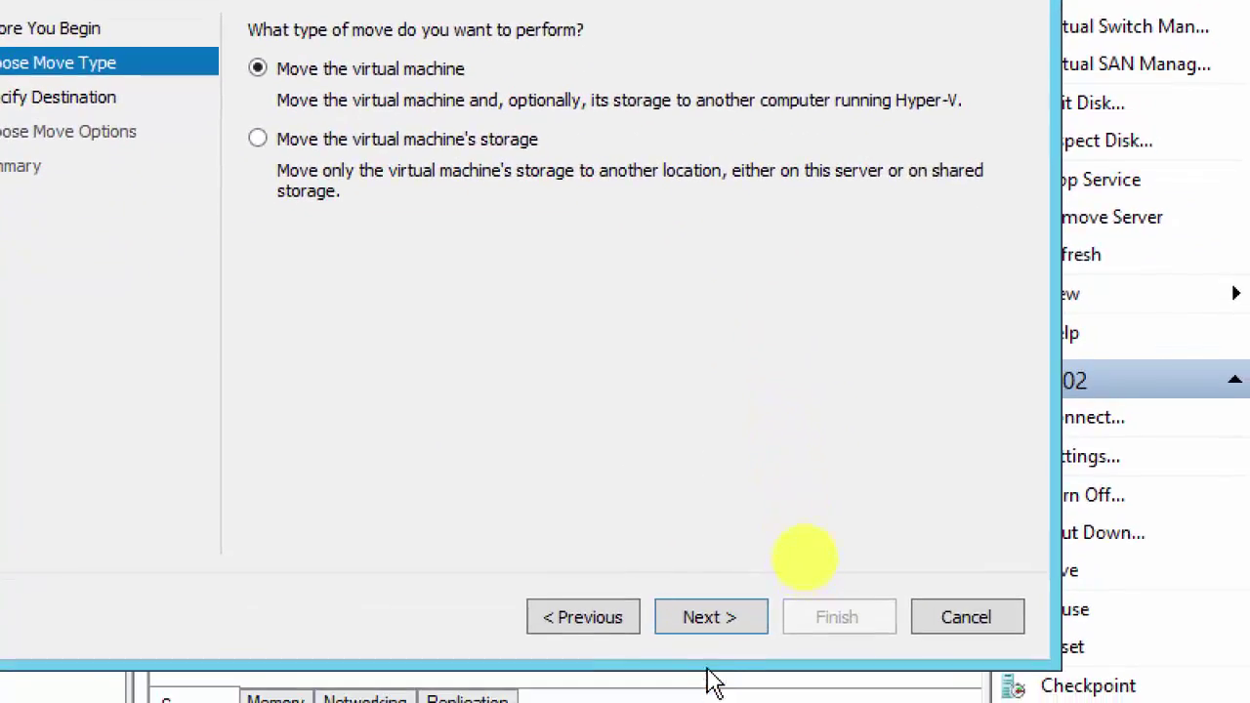
left_click(709, 617)
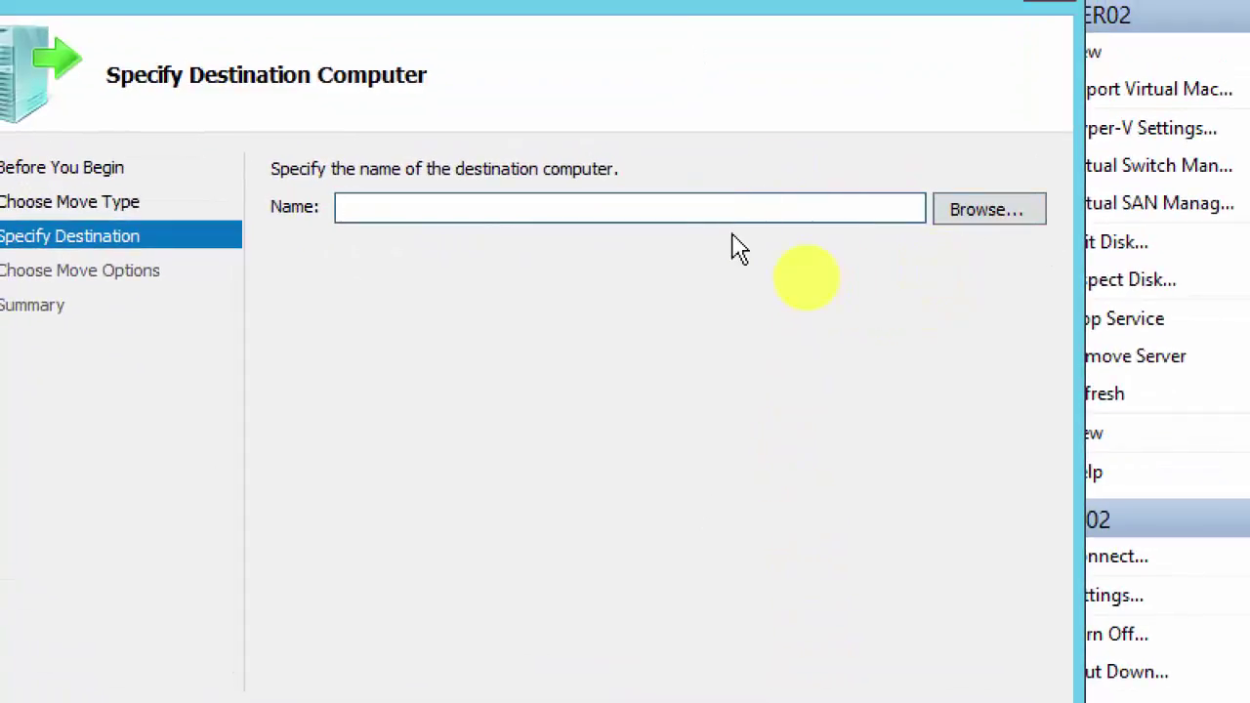
type("serVER03")
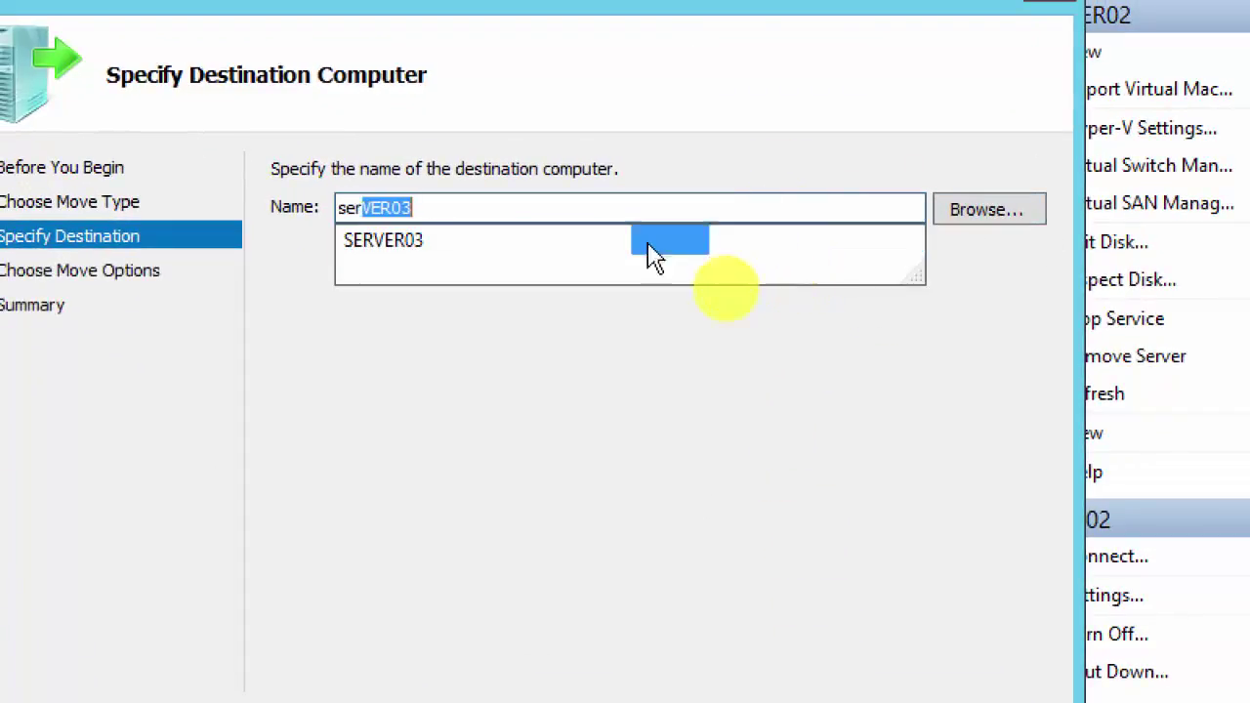
left_click(416, 244)
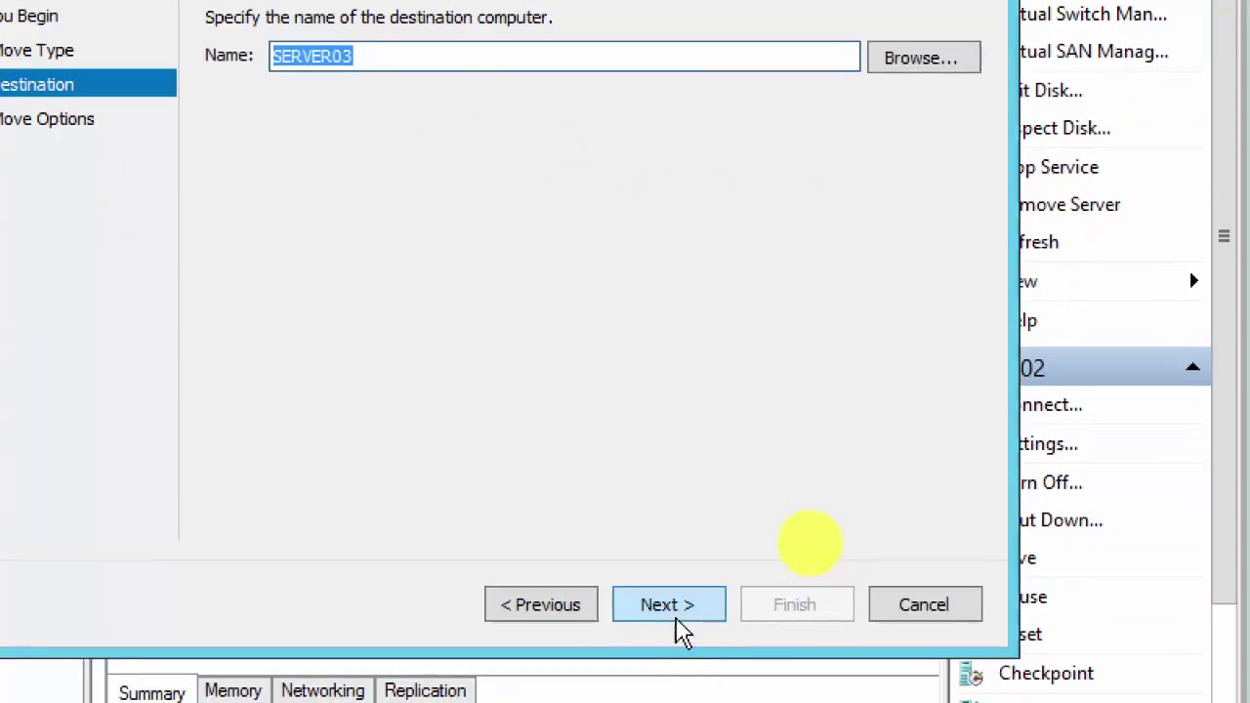
left_click(672, 606)
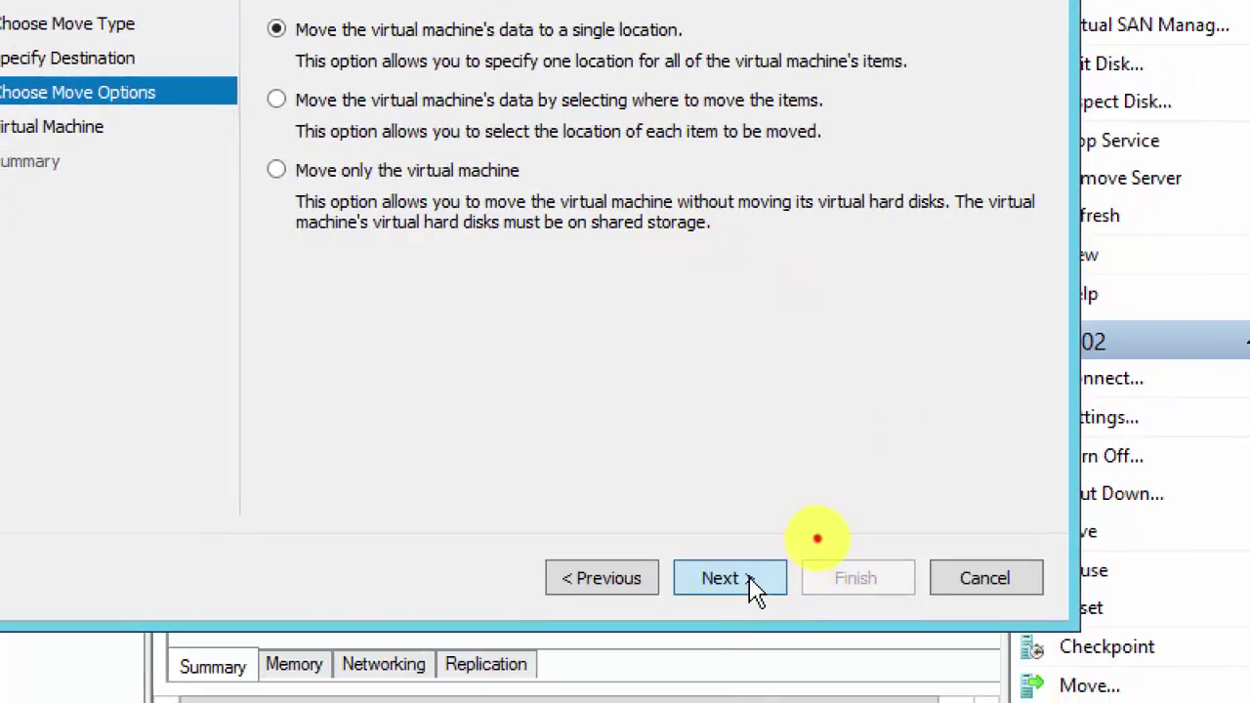
left_click(752, 581)
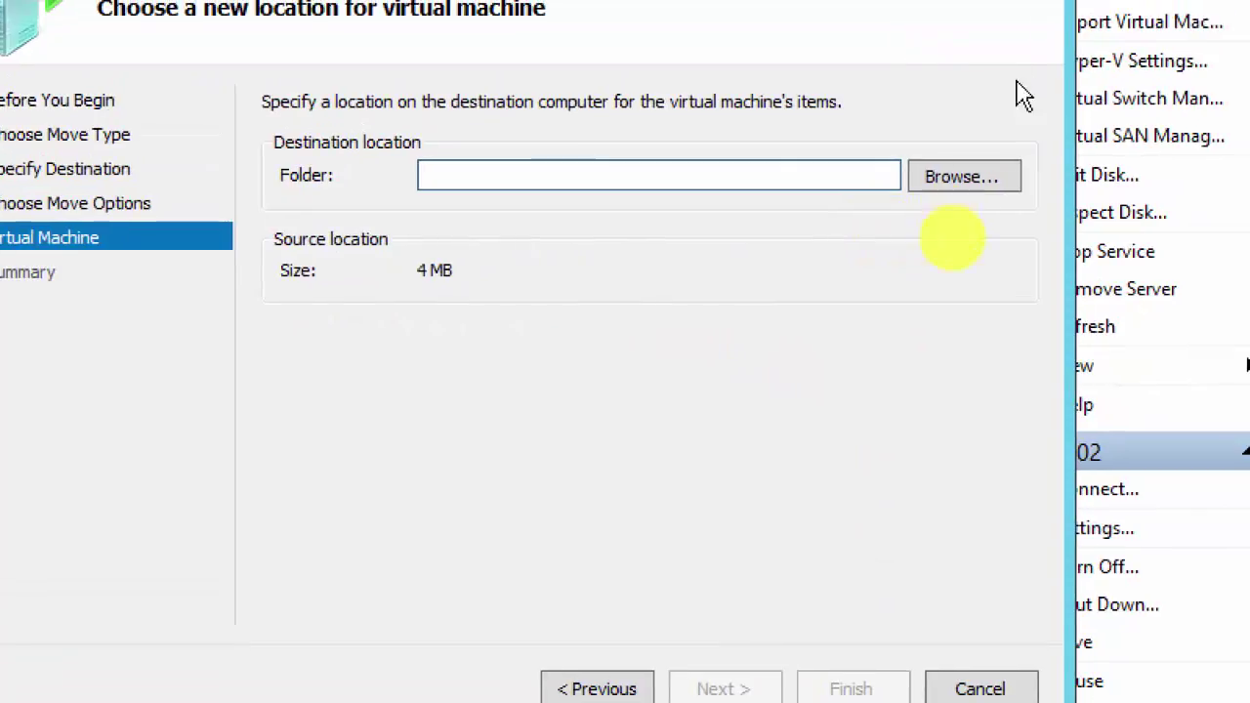
left_click(962, 176)
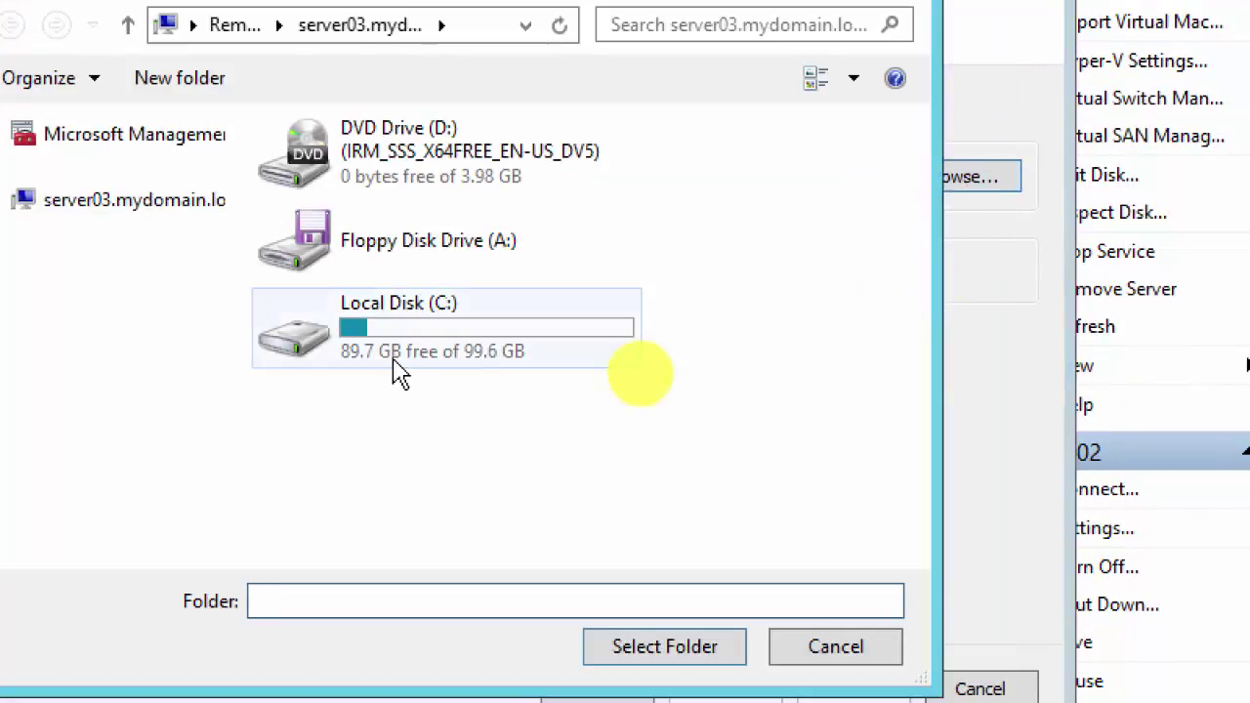
double_click(399, 361)
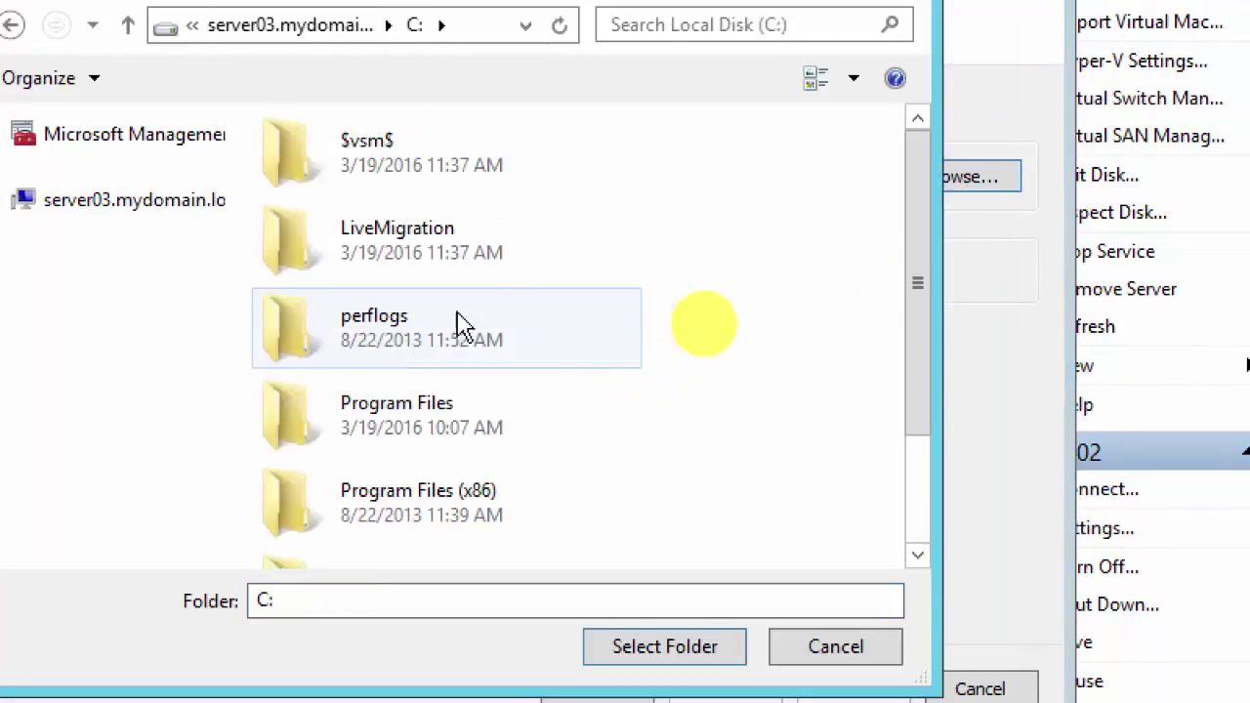
left_click(428, 239)
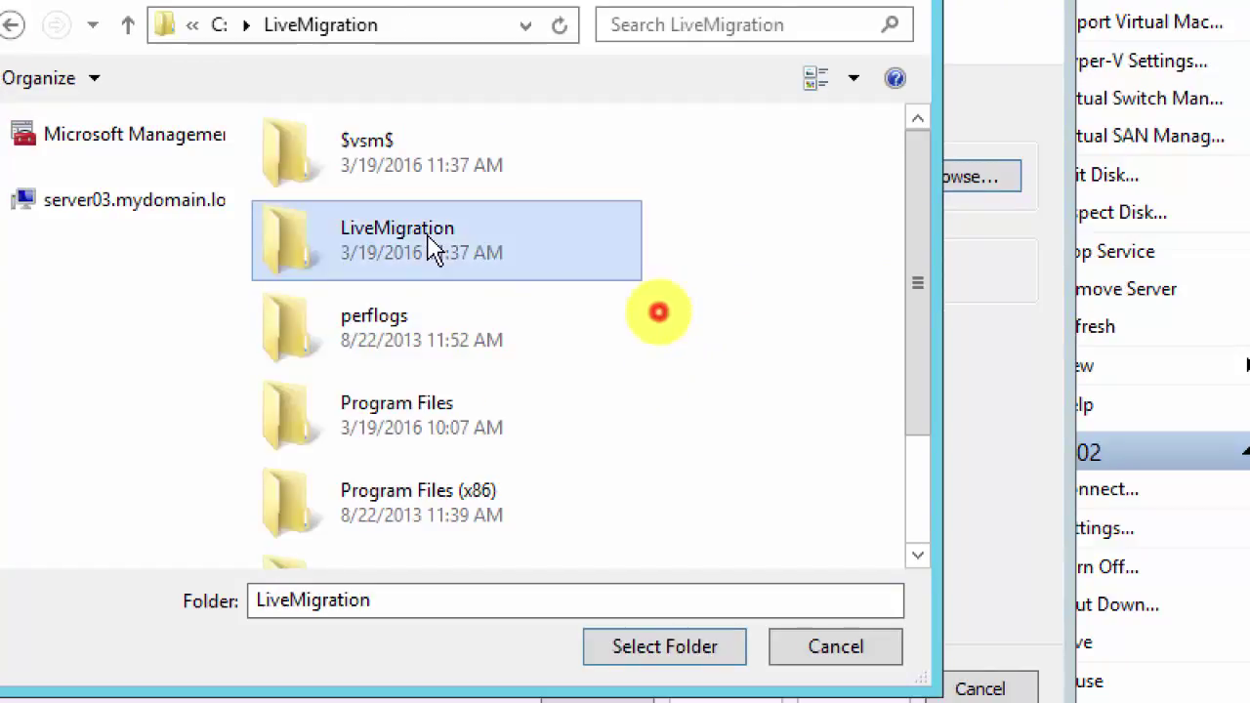
double_click(429, 246)
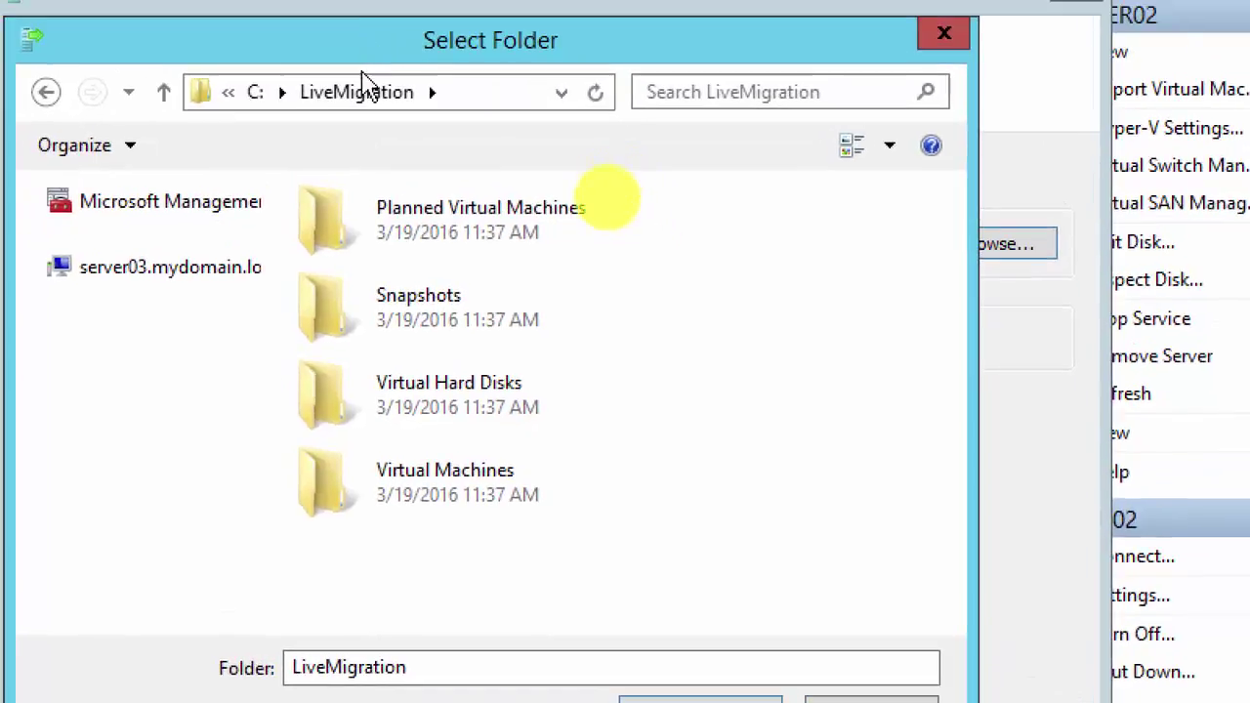
left_click(362, 98)
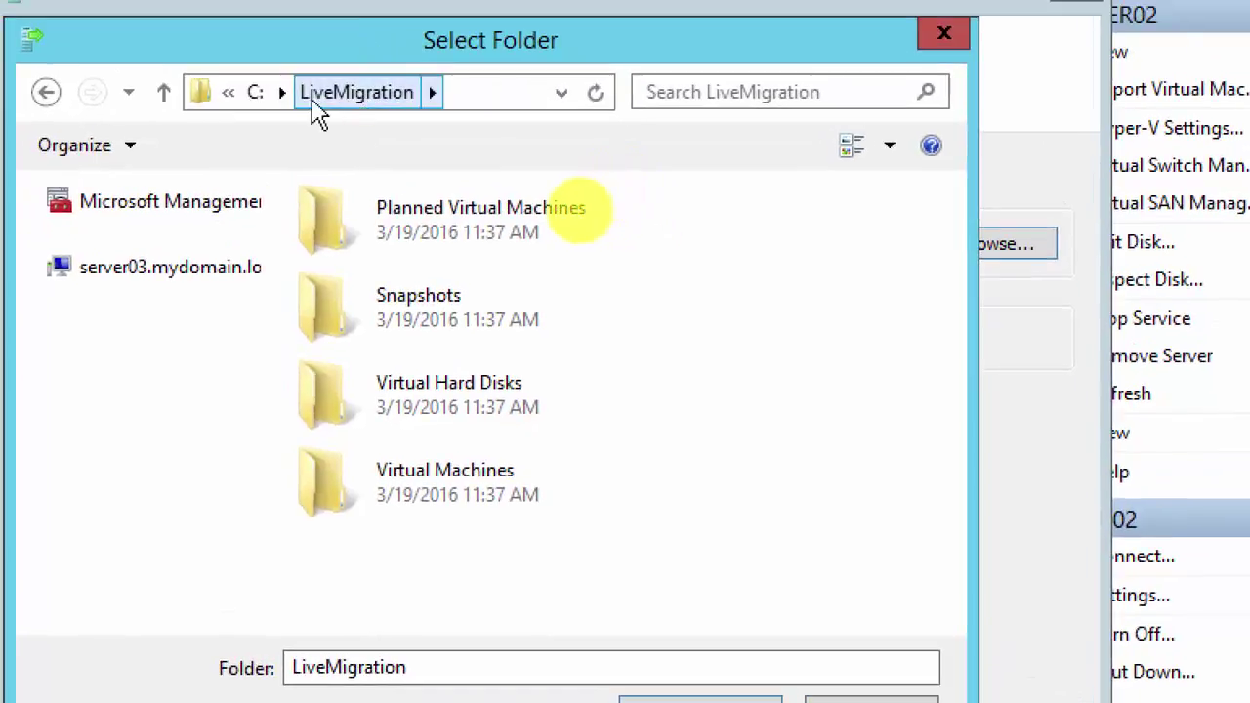
left_click(255, 97)
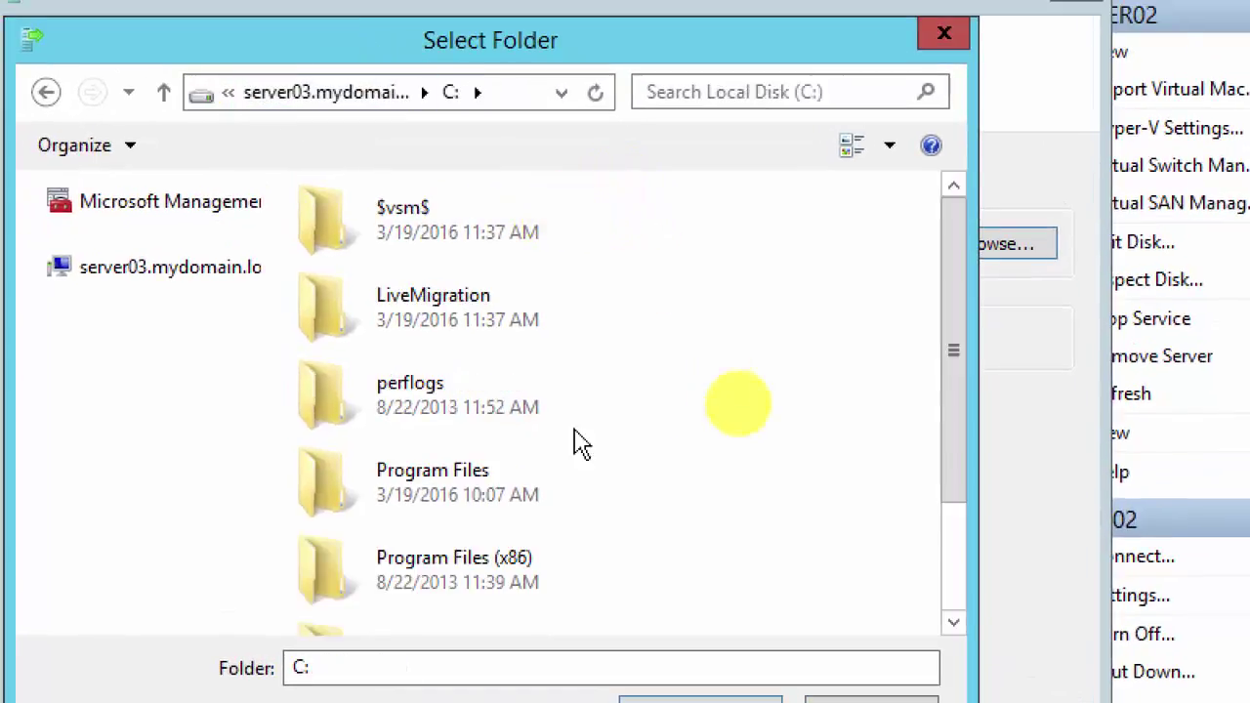
right_click(830, 355)
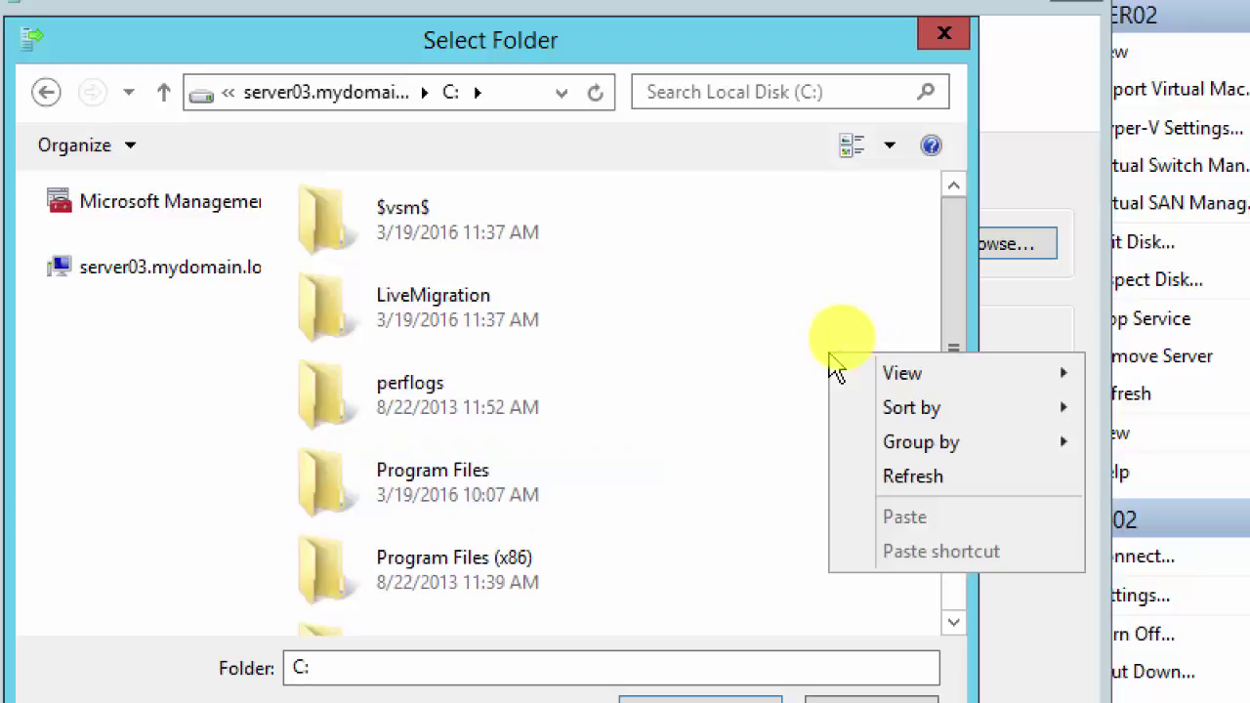
left_click(759, 340)
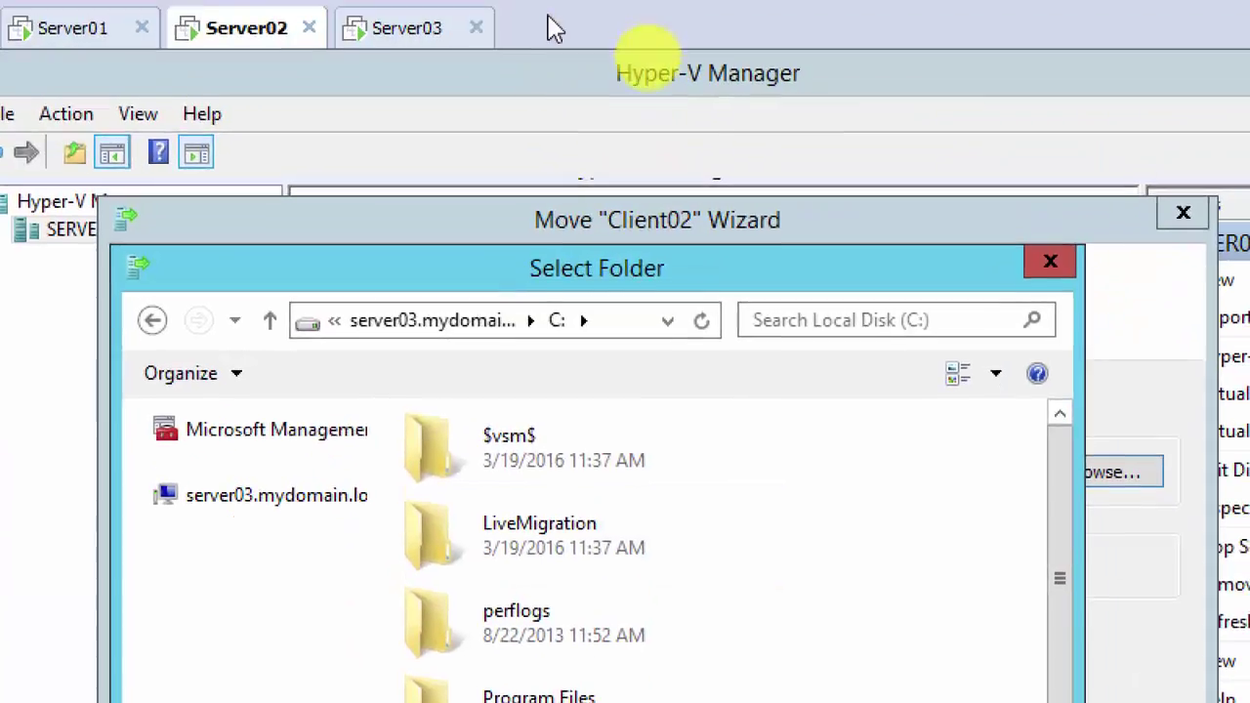
Step: On Server03, create a LiveMigration02 folder on Local Disk (C:), then minimize File Explorer
left_click(397, 36)
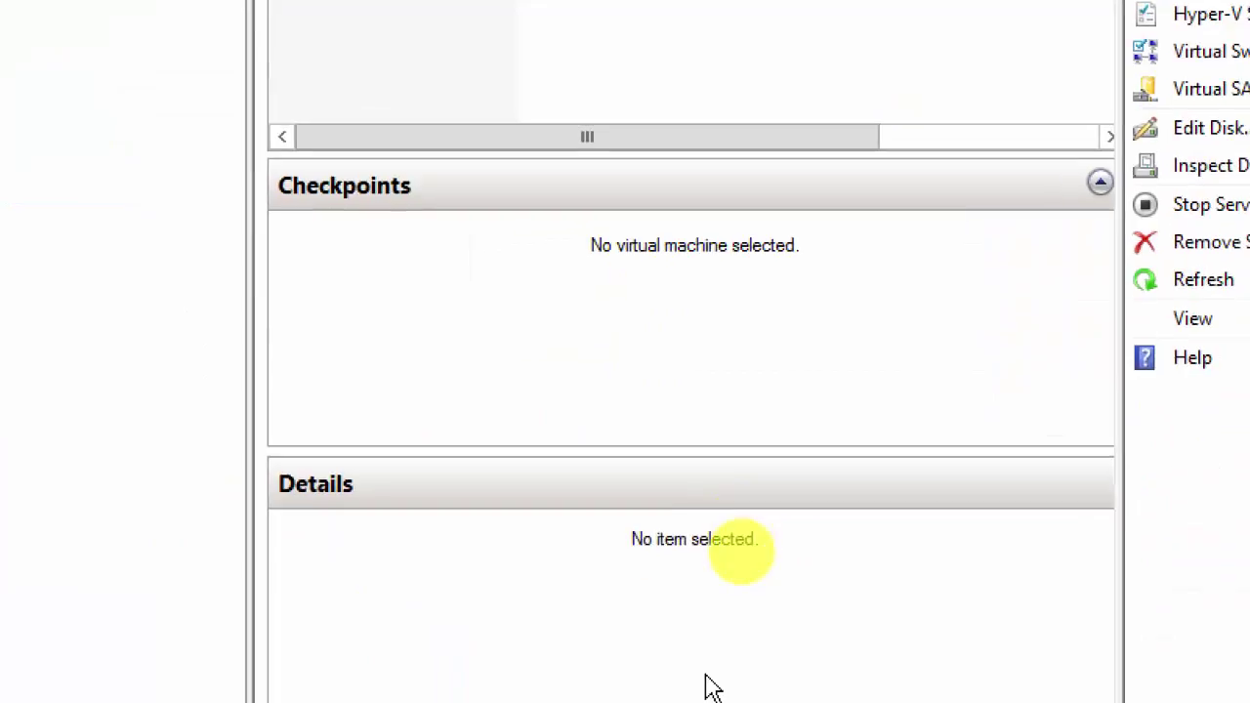
left_click(562, 667)
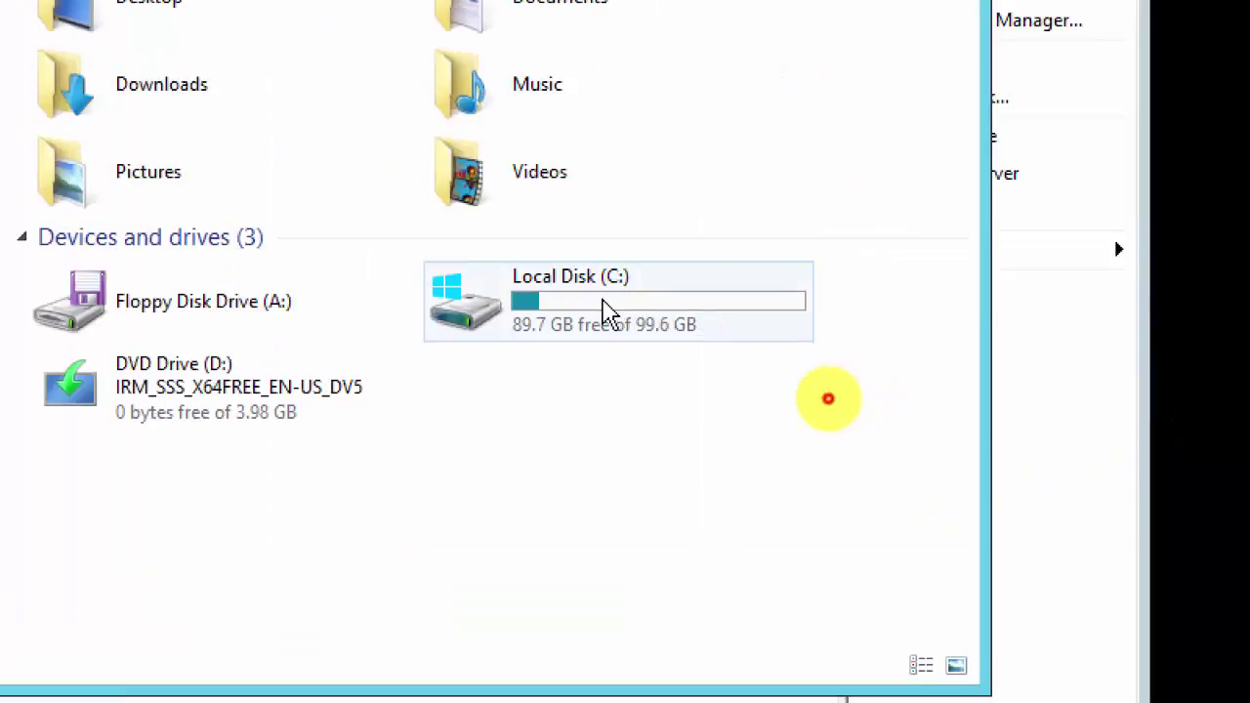
double_click(605, 311)
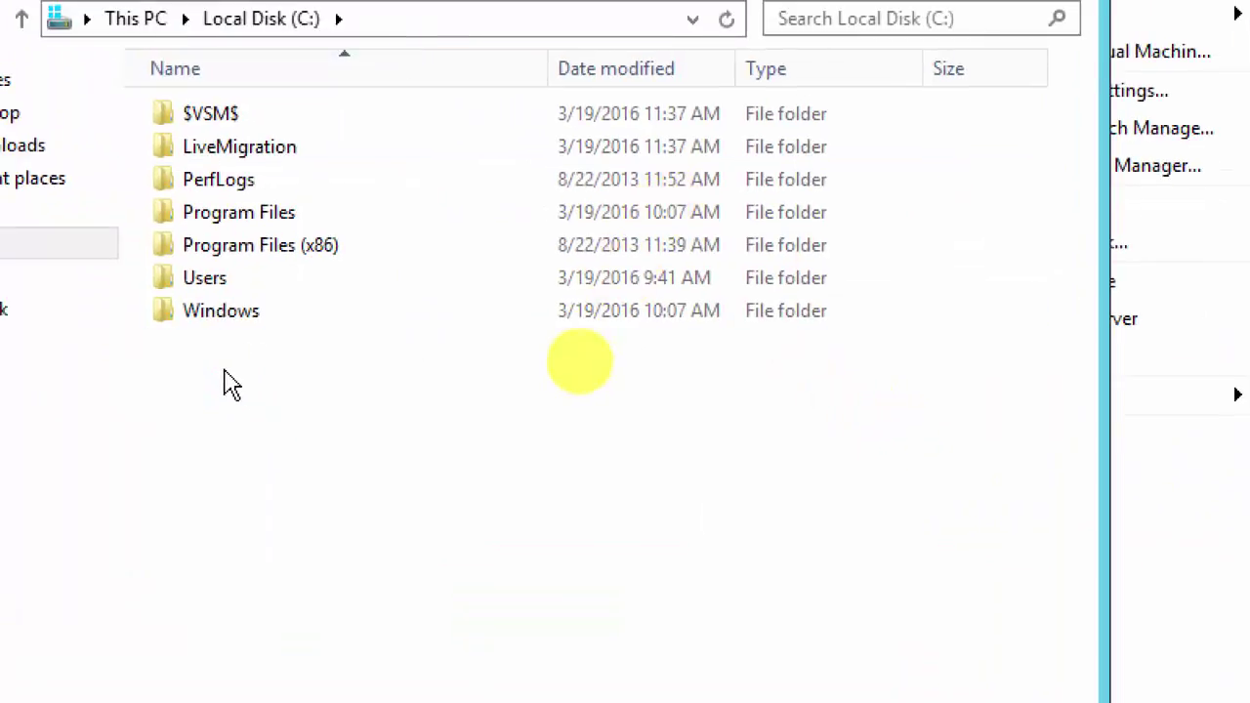
right_click(229, 384)
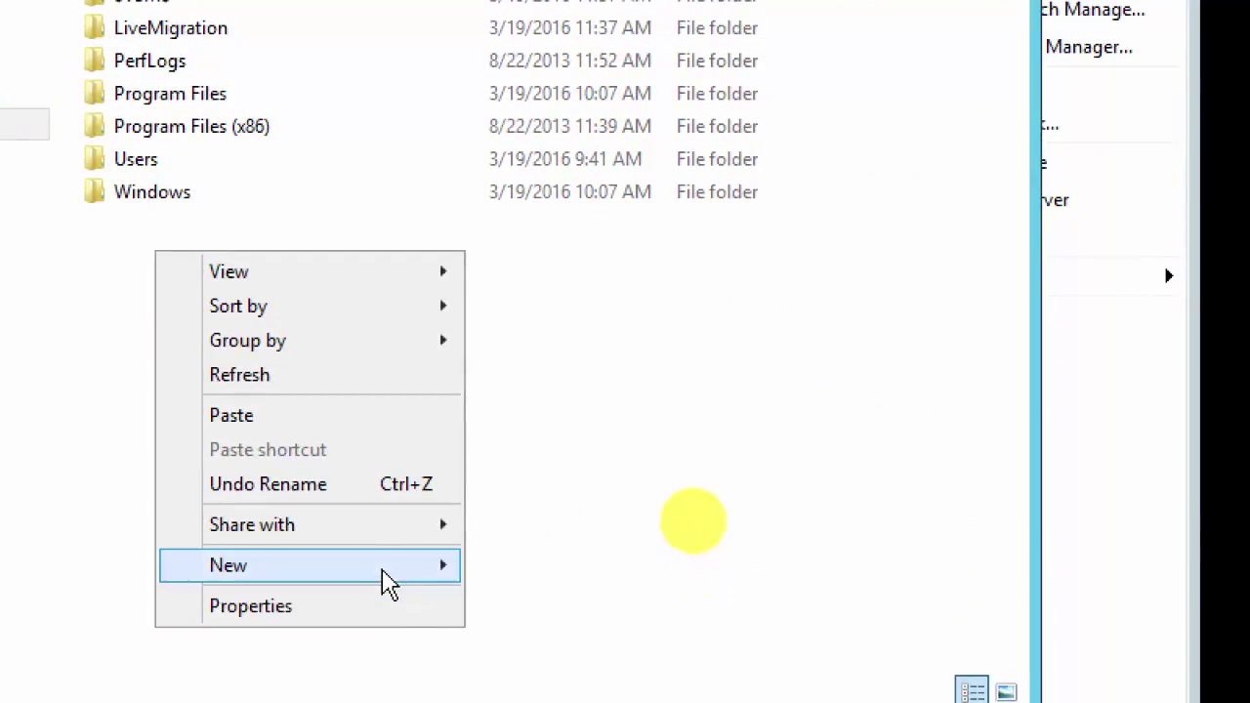
mouse_move(385, 583)
left_click(523, 582)
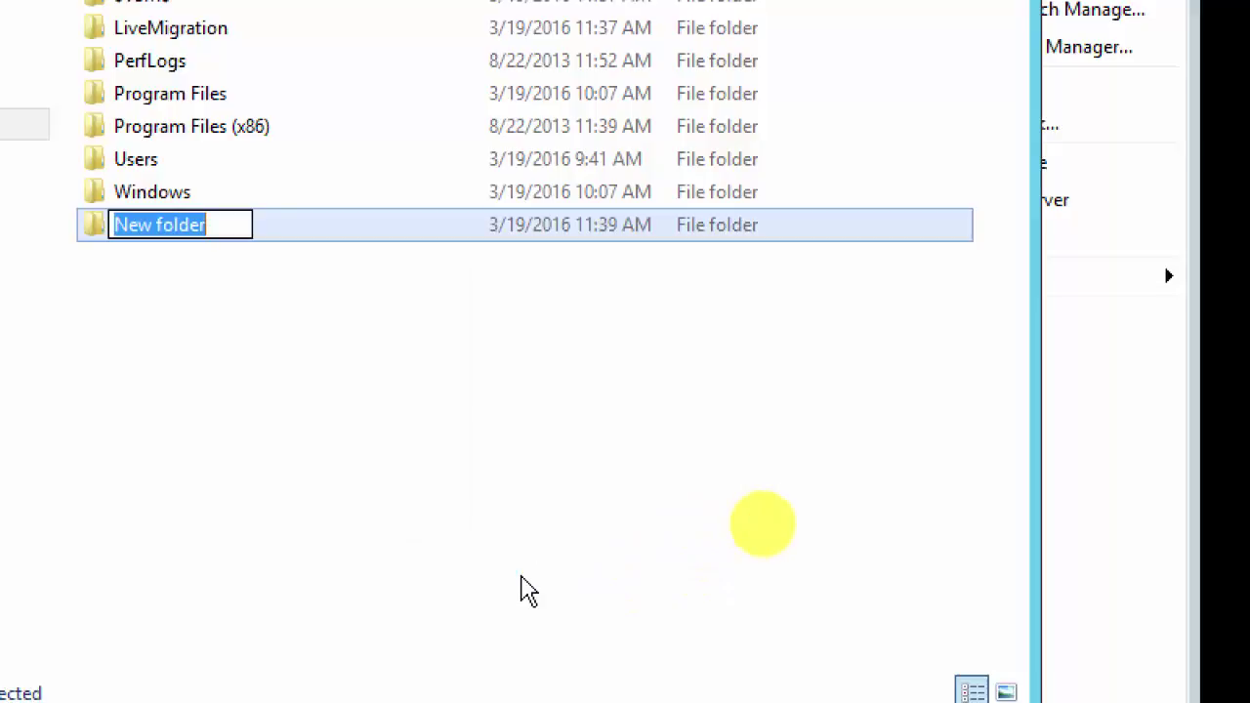
type("LiveMi")
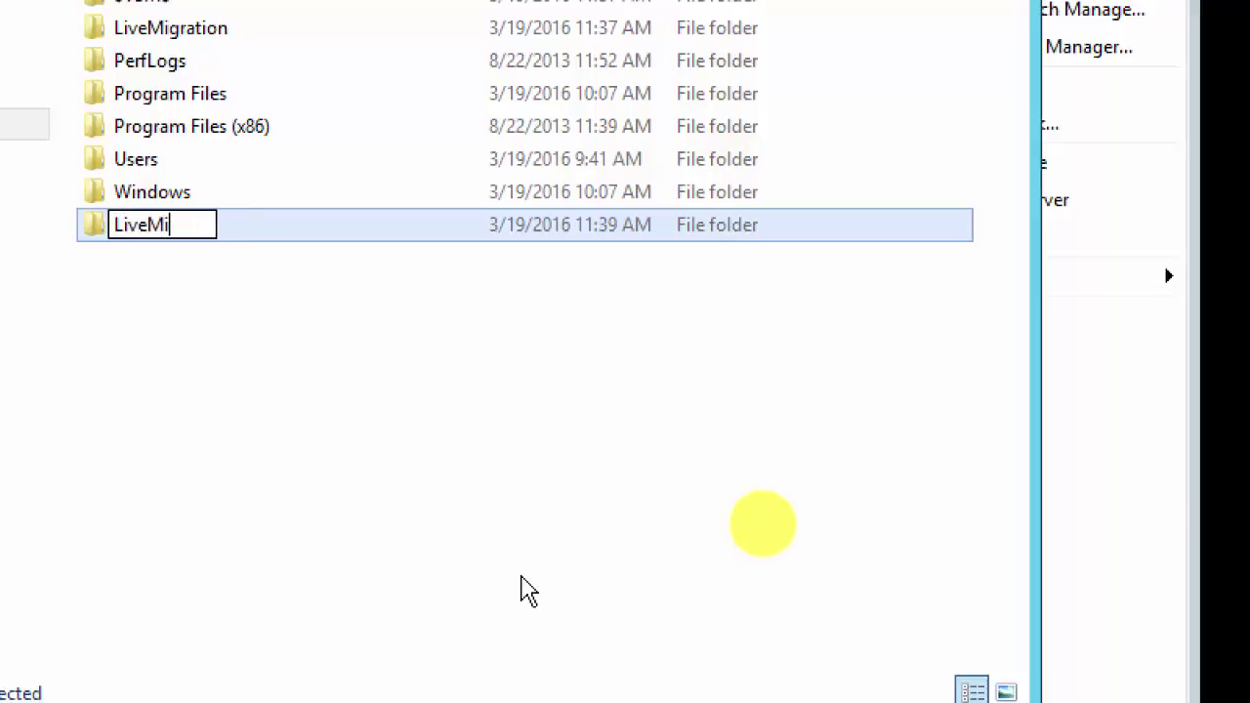
type("gration01")
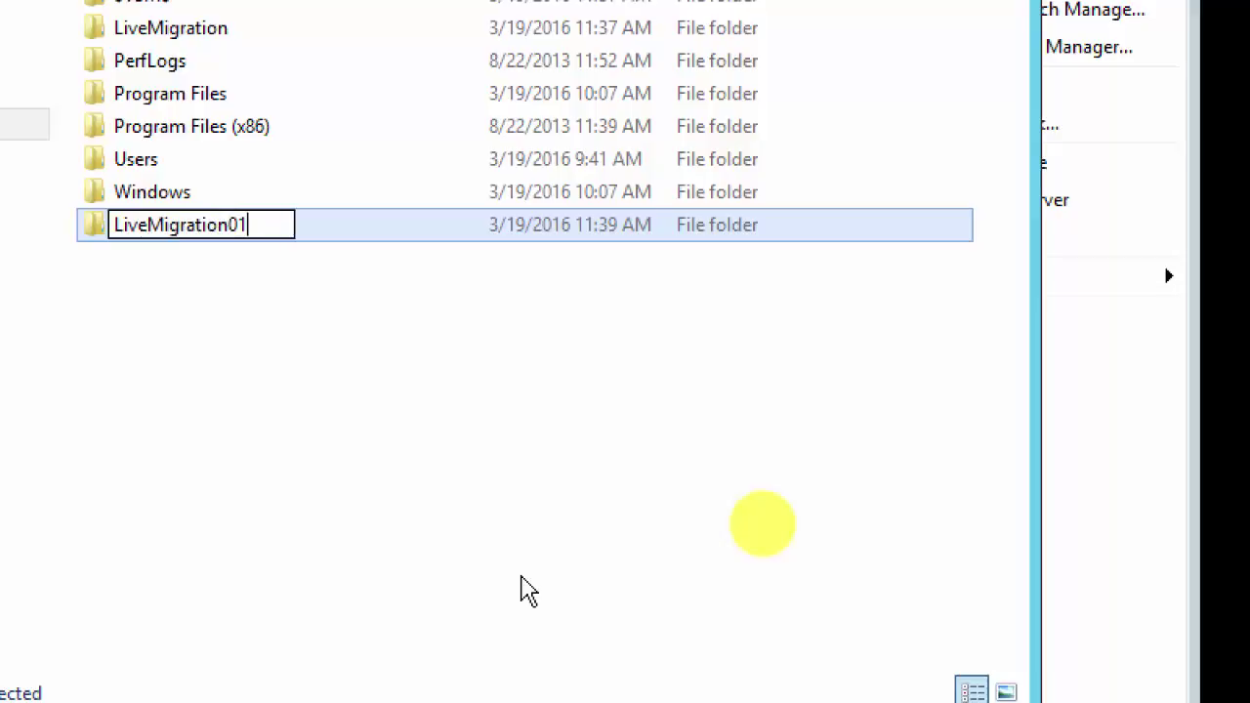
key("BackSpace")
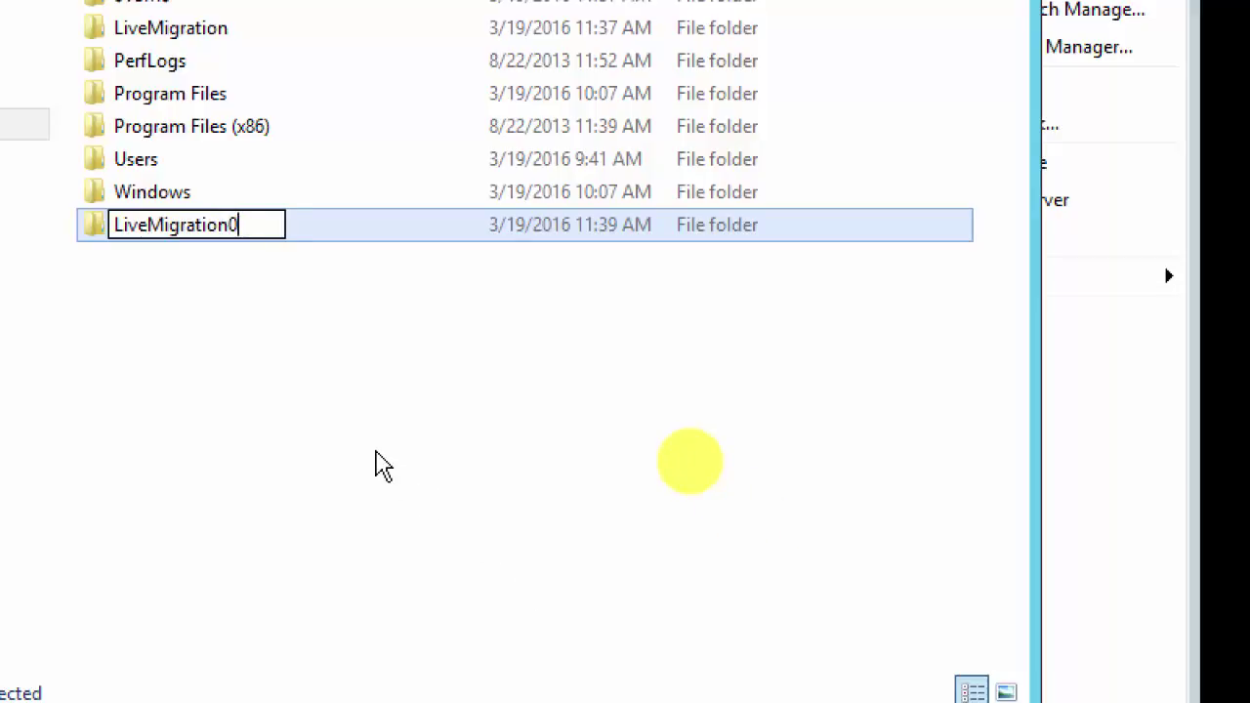
left_click(326, 405)
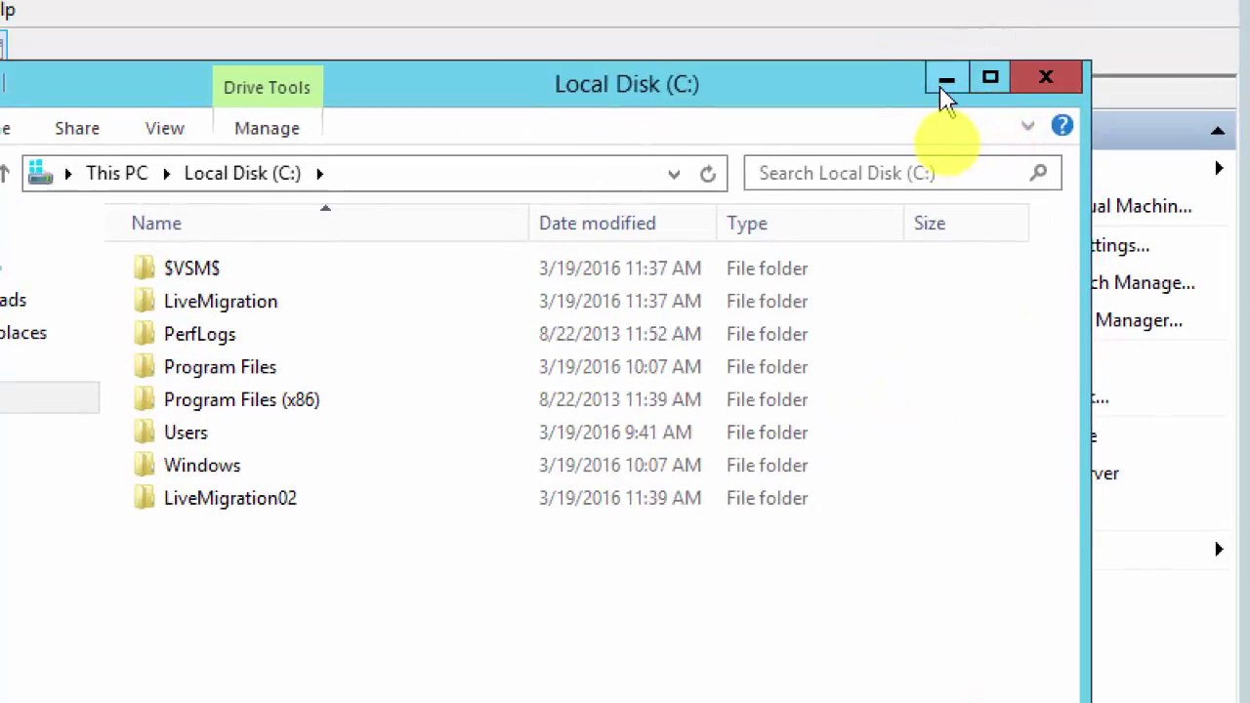
left_click(943, 80)
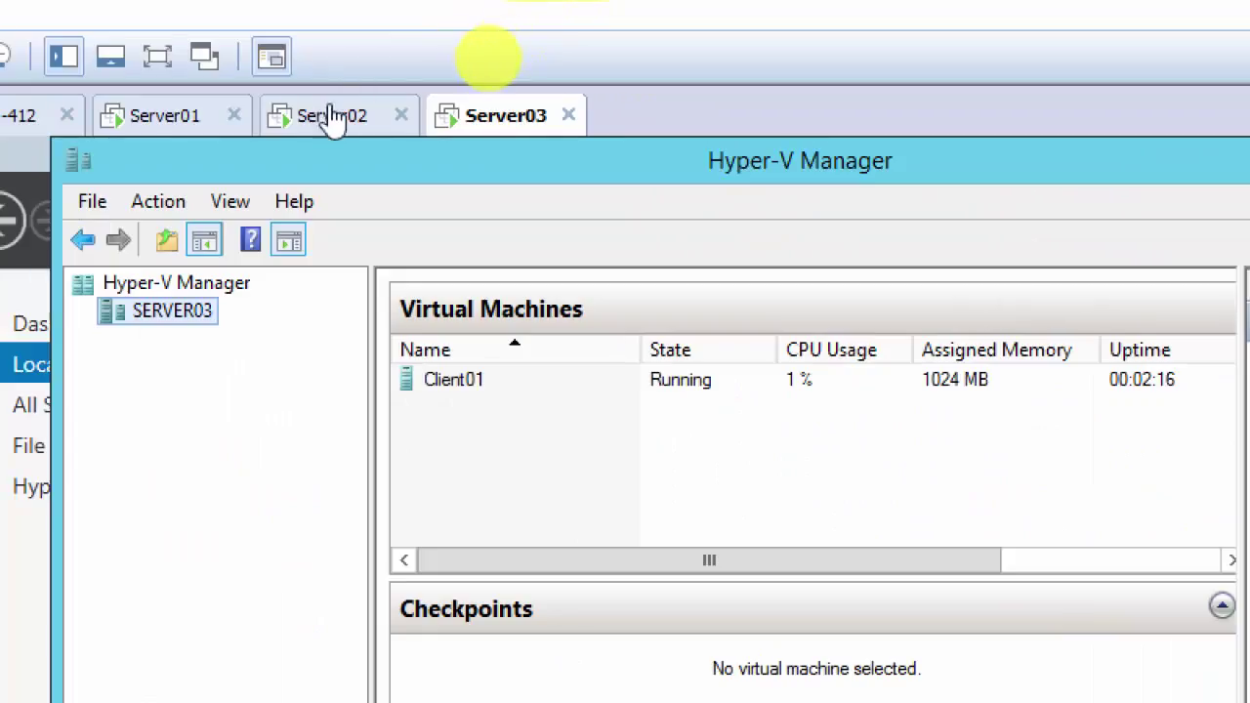
Step: Choose C:\LiveMigration02 as Client02's destination on Server03 and finish the Move wizard
left_click(318, 118)
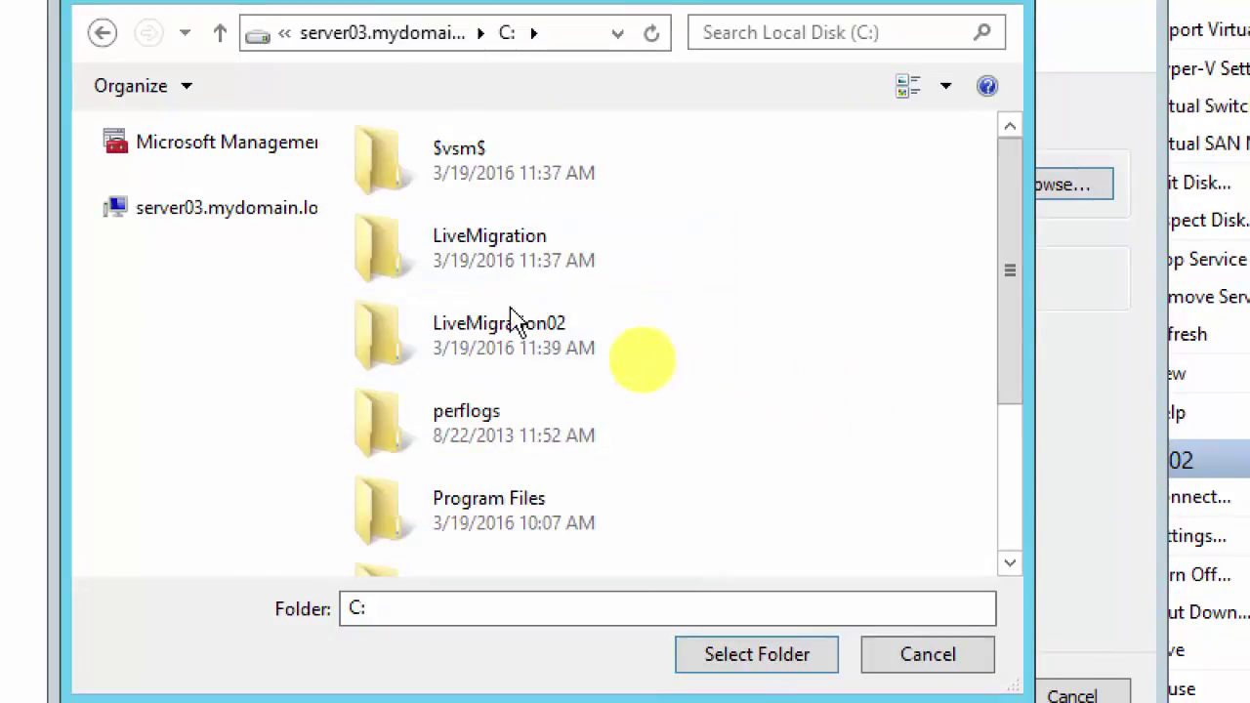
double_click(477, 348)
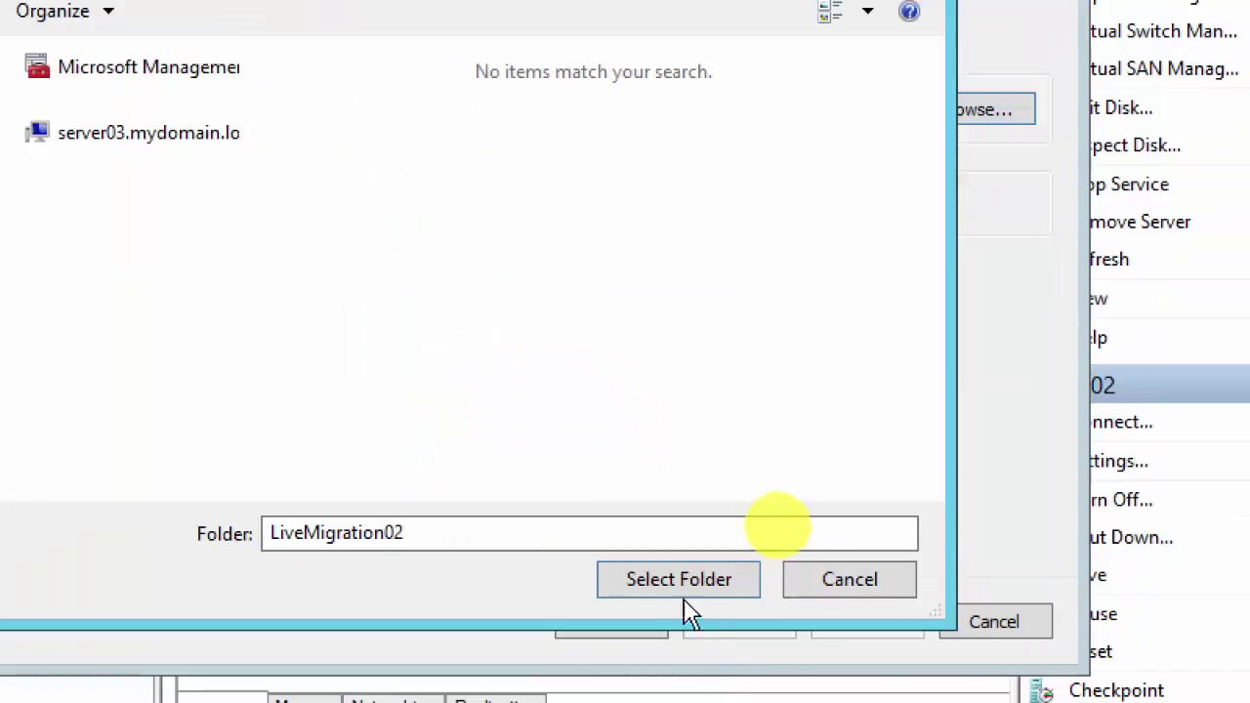
left_click(757, 654)
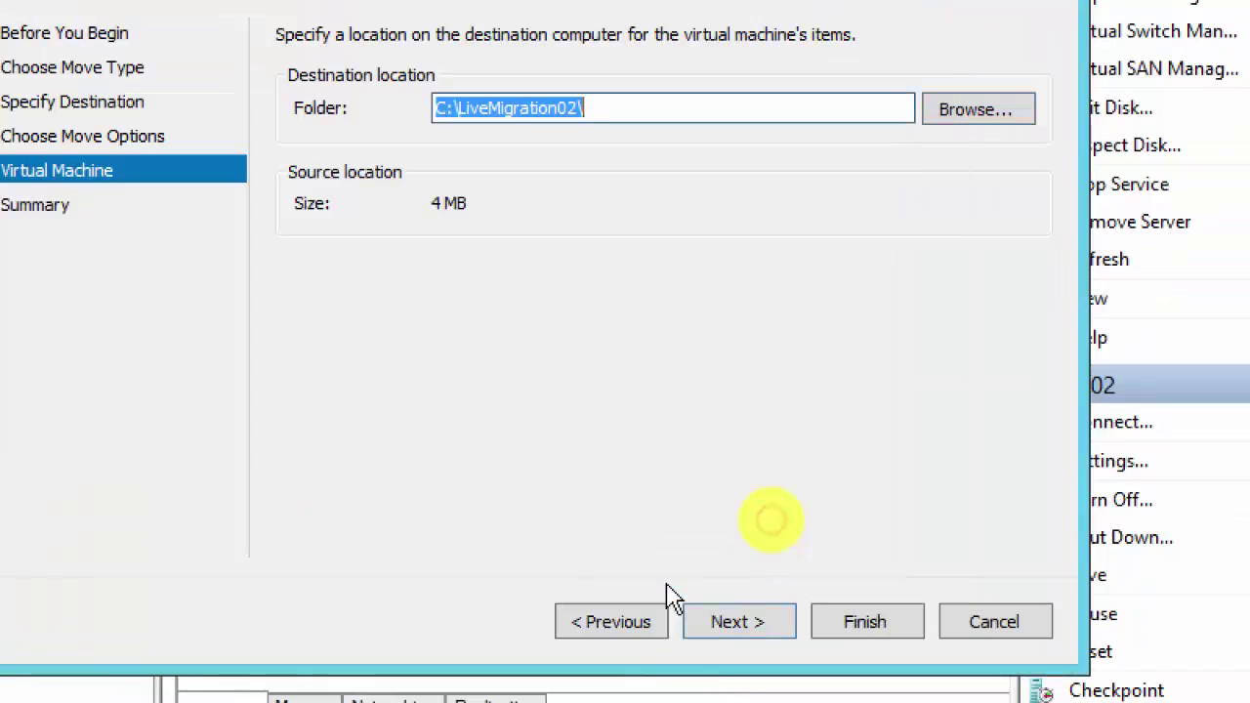
left_click(726, 636)
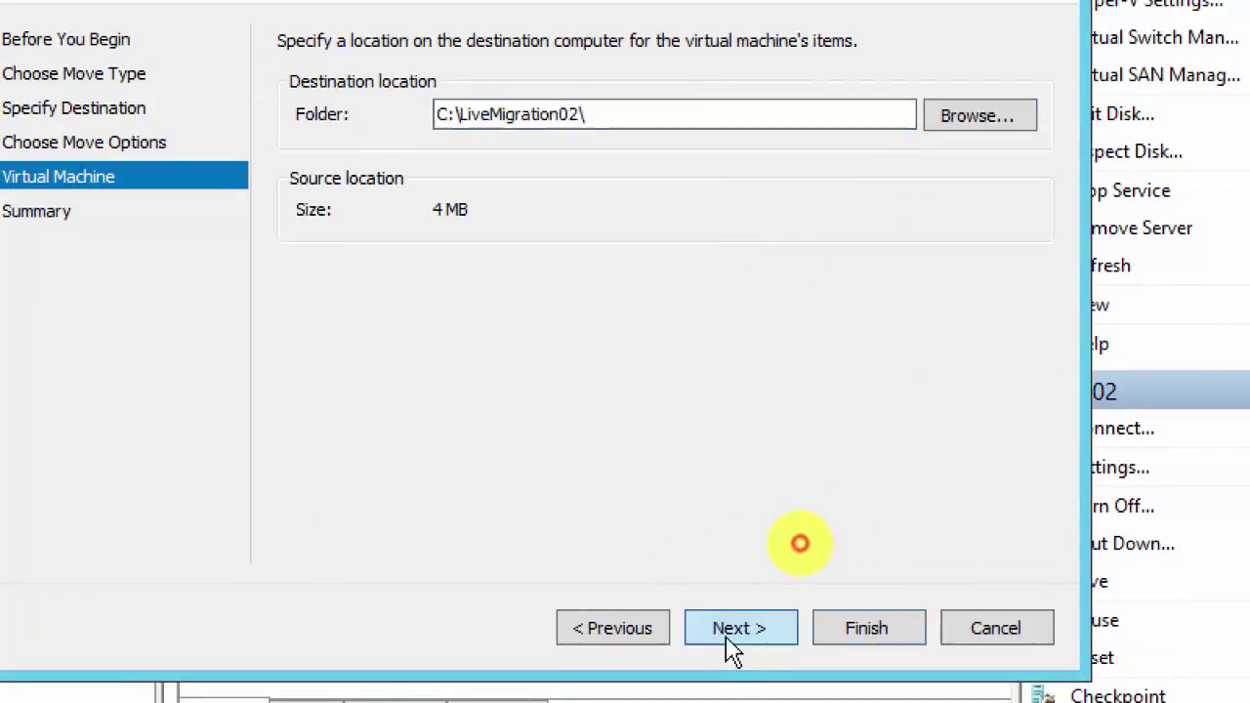
left_click(866, 628)
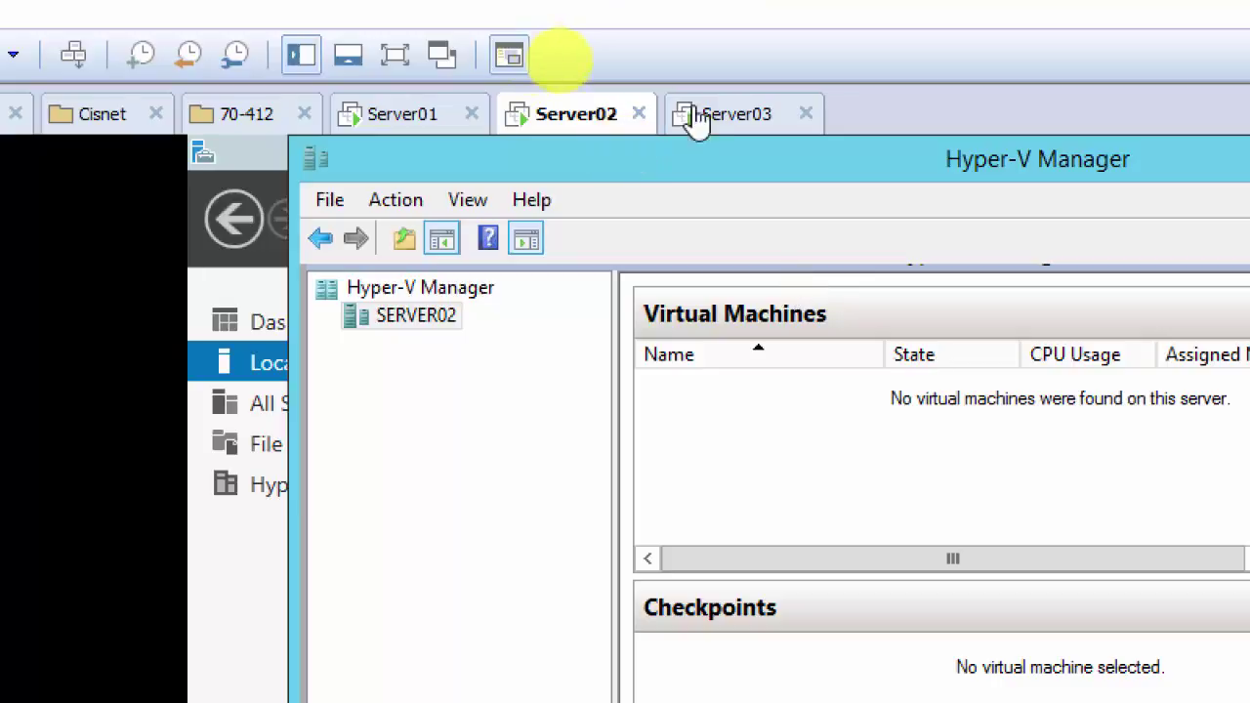
left_click(701, 117)
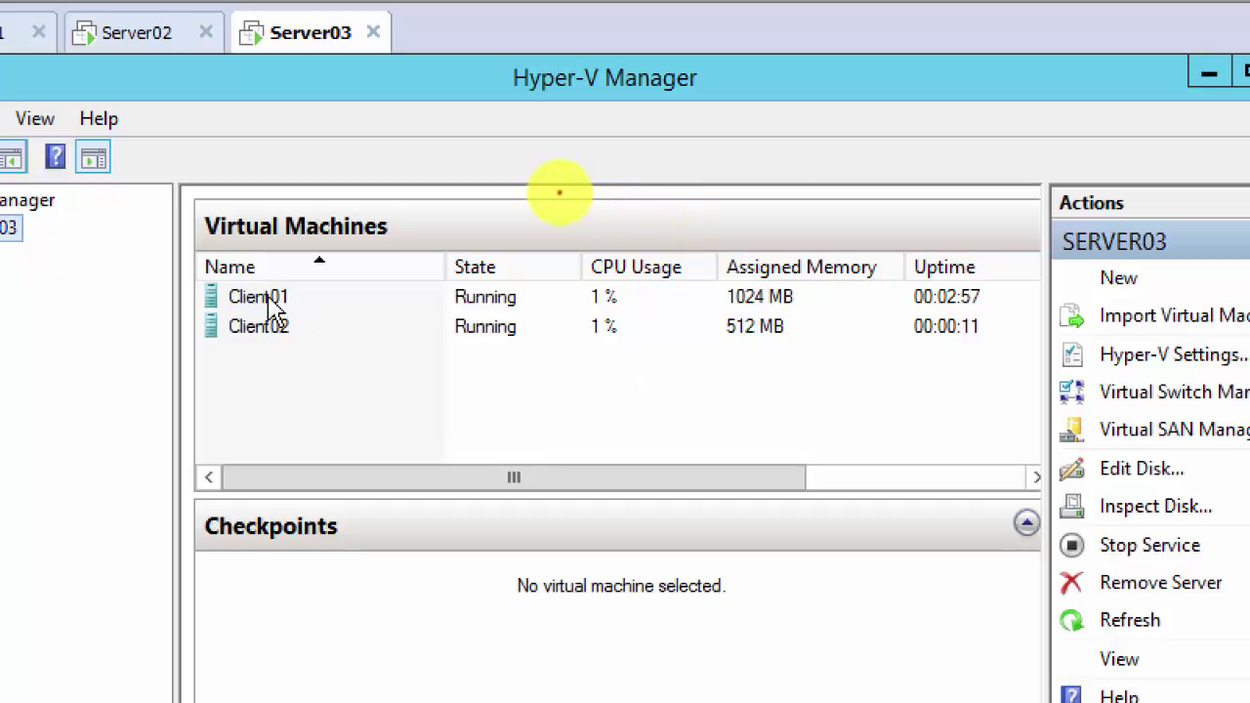
left_click(600, 356)
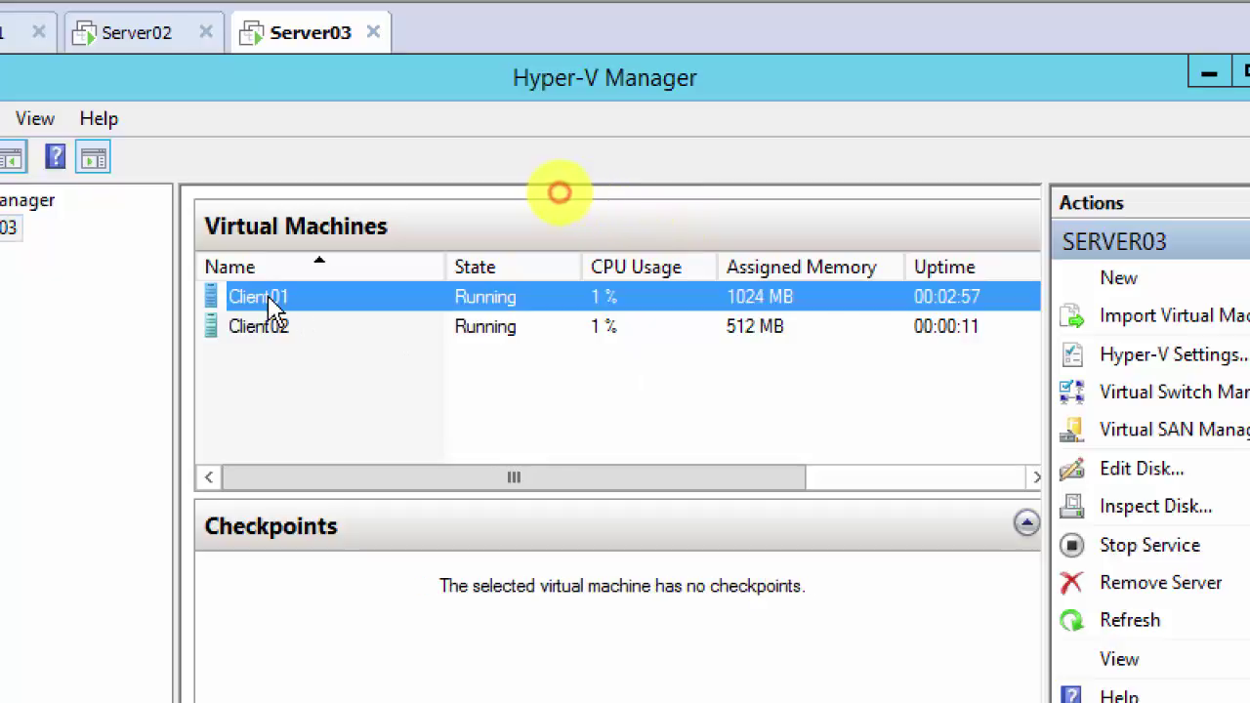
right_click(277, 312)
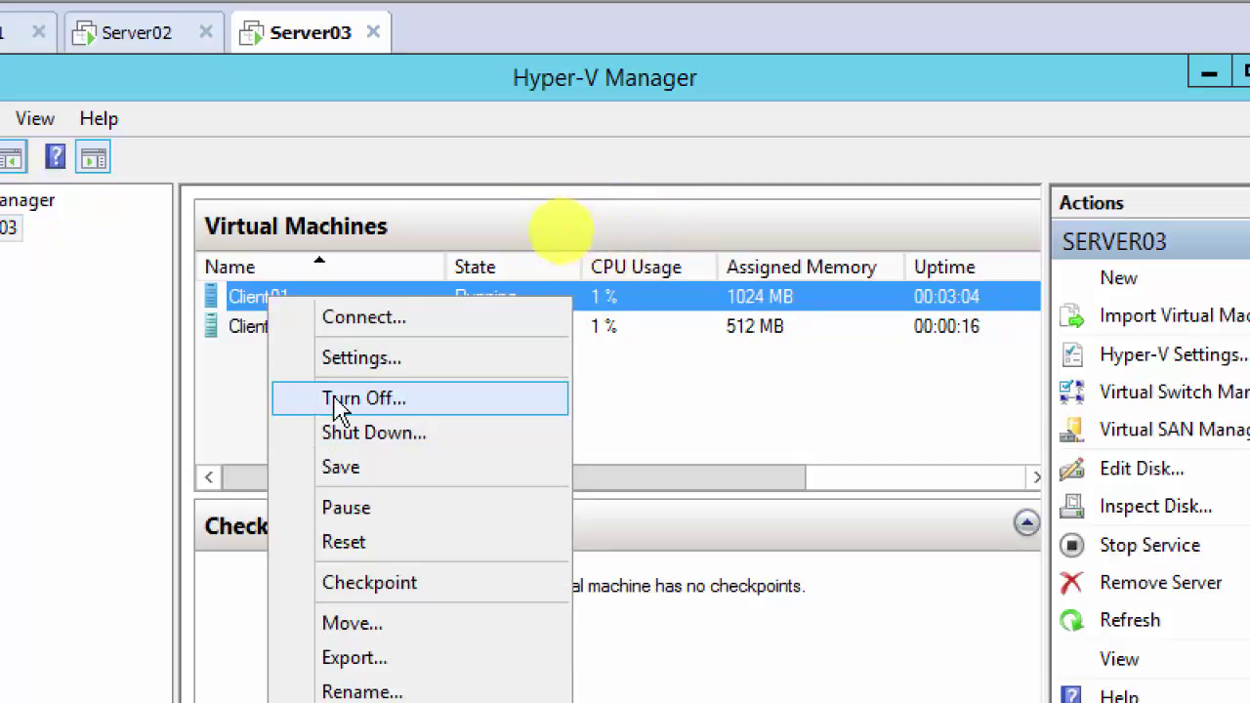
right_click(246, 332)
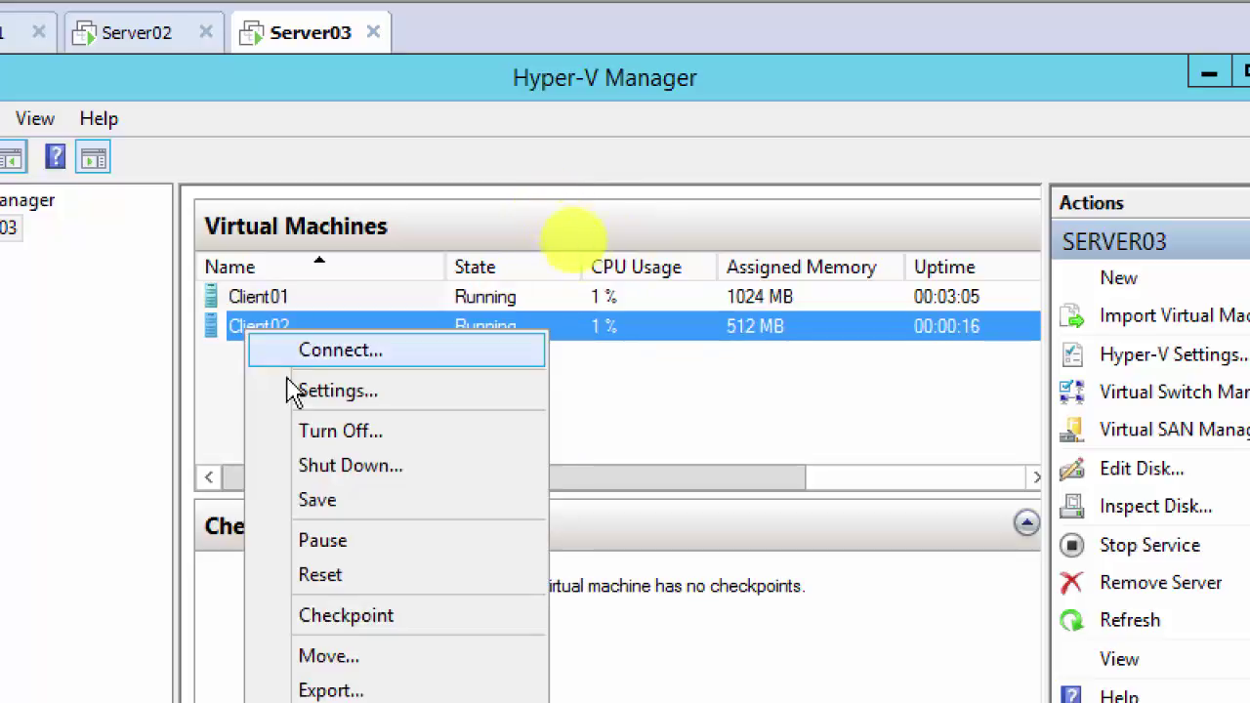
left_click(228, 388)
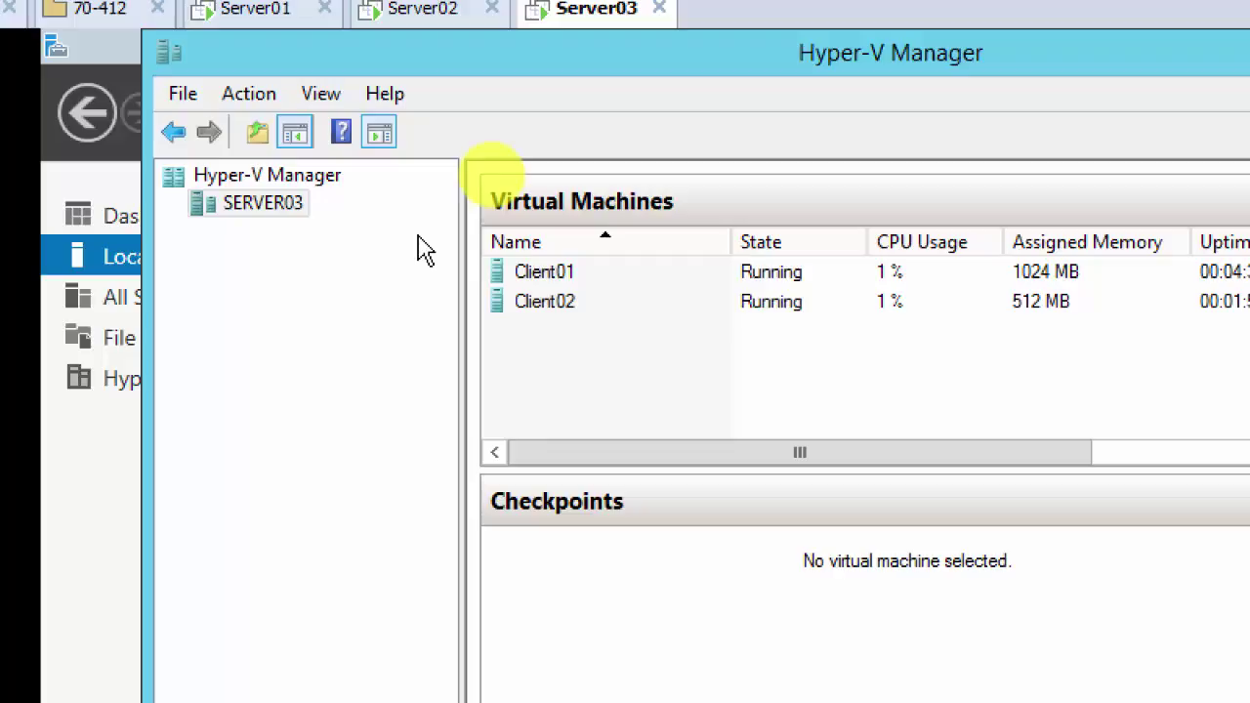
Step: Show SERVER03's Live Migrations settings: enabled, 2 simultaneous, incoming limited to 192.168.200.3/32
right_click(270, 216)
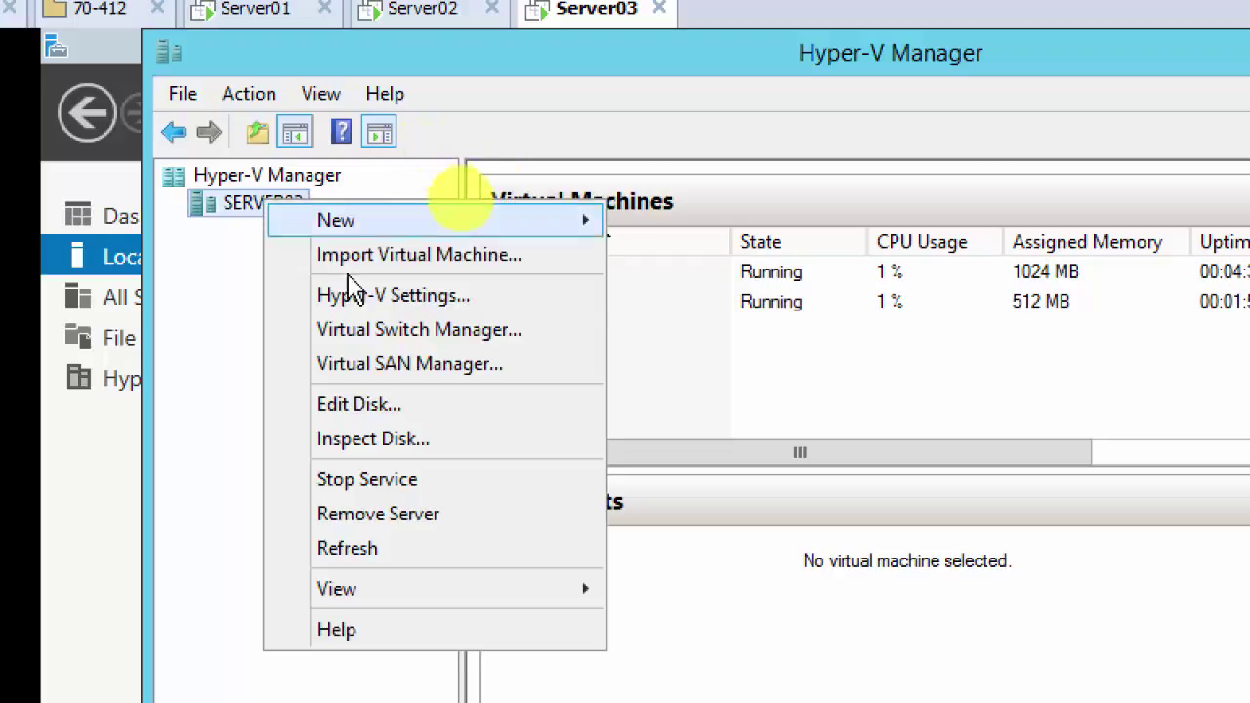
left_click(444, 303)
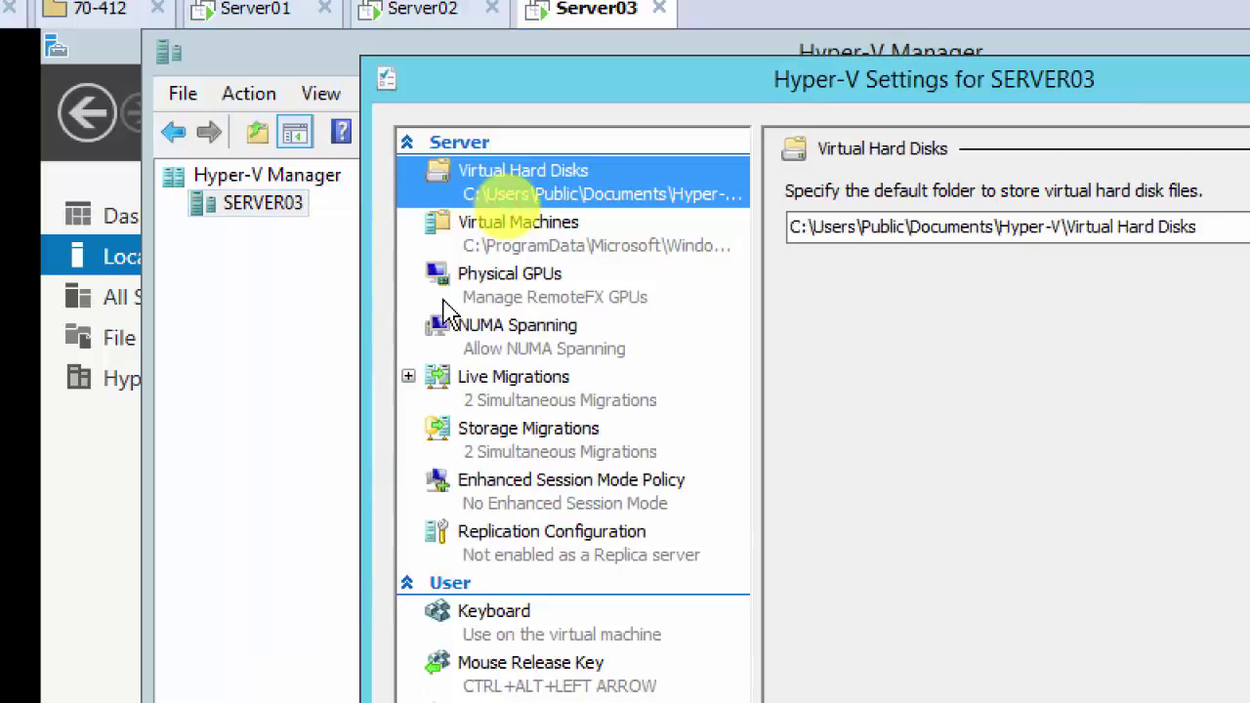
left_click(409, 381)
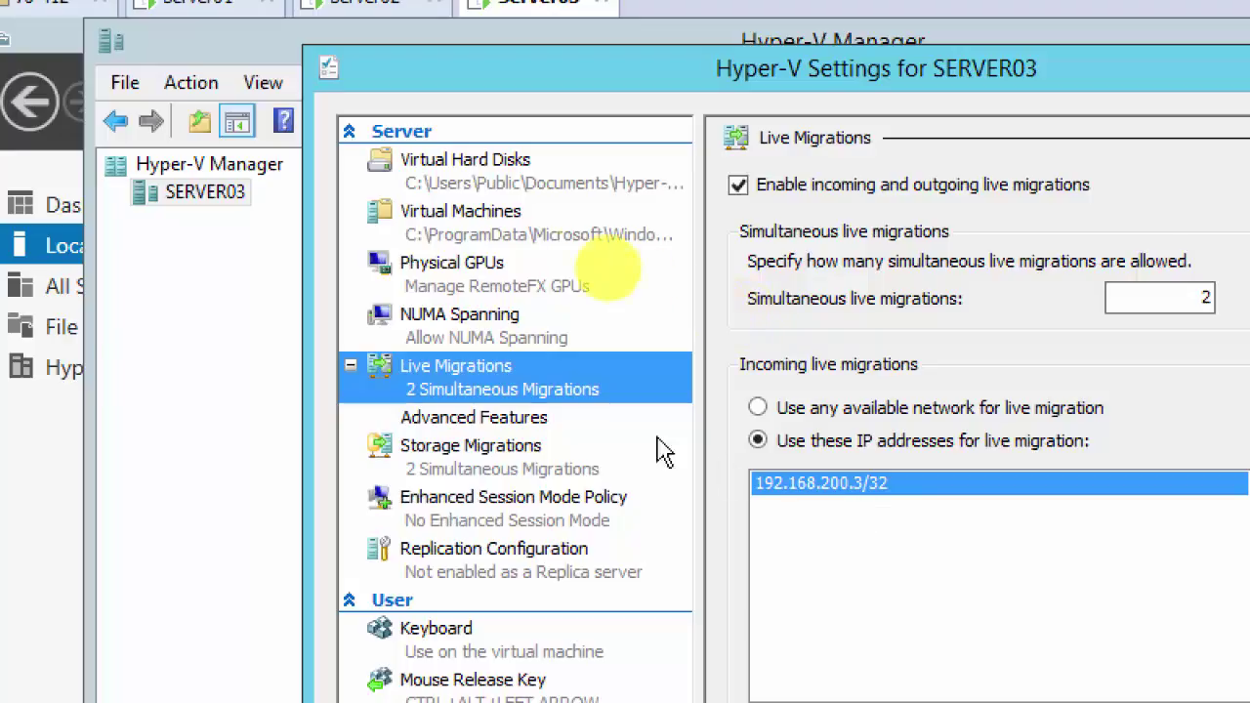
Step: Check the advanced live migration options, then the Storage Migrations page allowing 2 simultaneous migrations
left_click(494, 426)
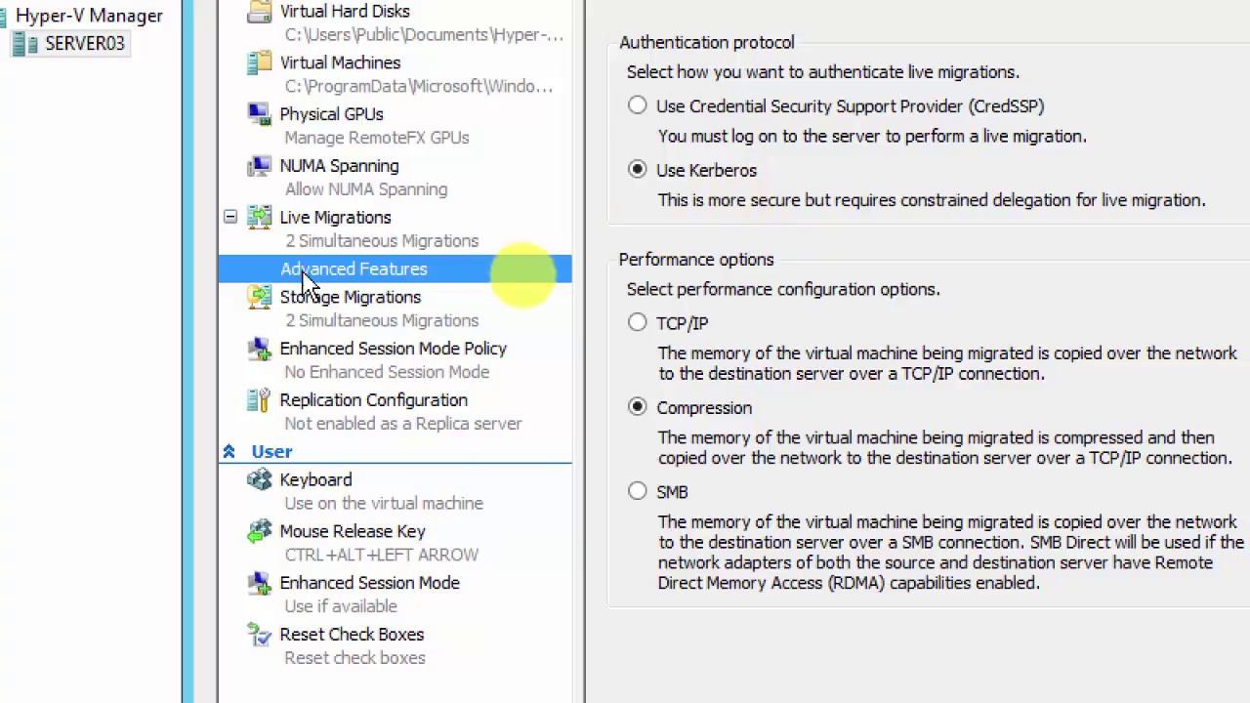
left_click(336, 305)
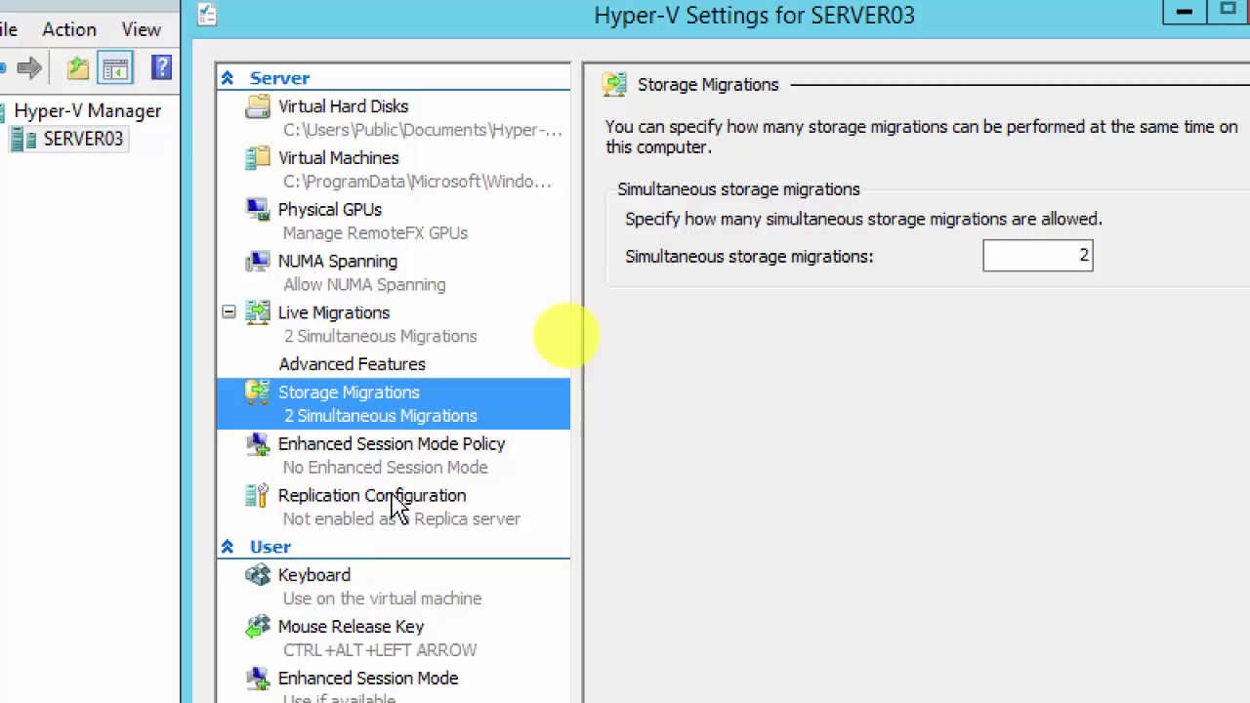
Step: Show the Replication Configuration page, where SERVER03 is not enabled as a Replica server
left_click(364, 501)
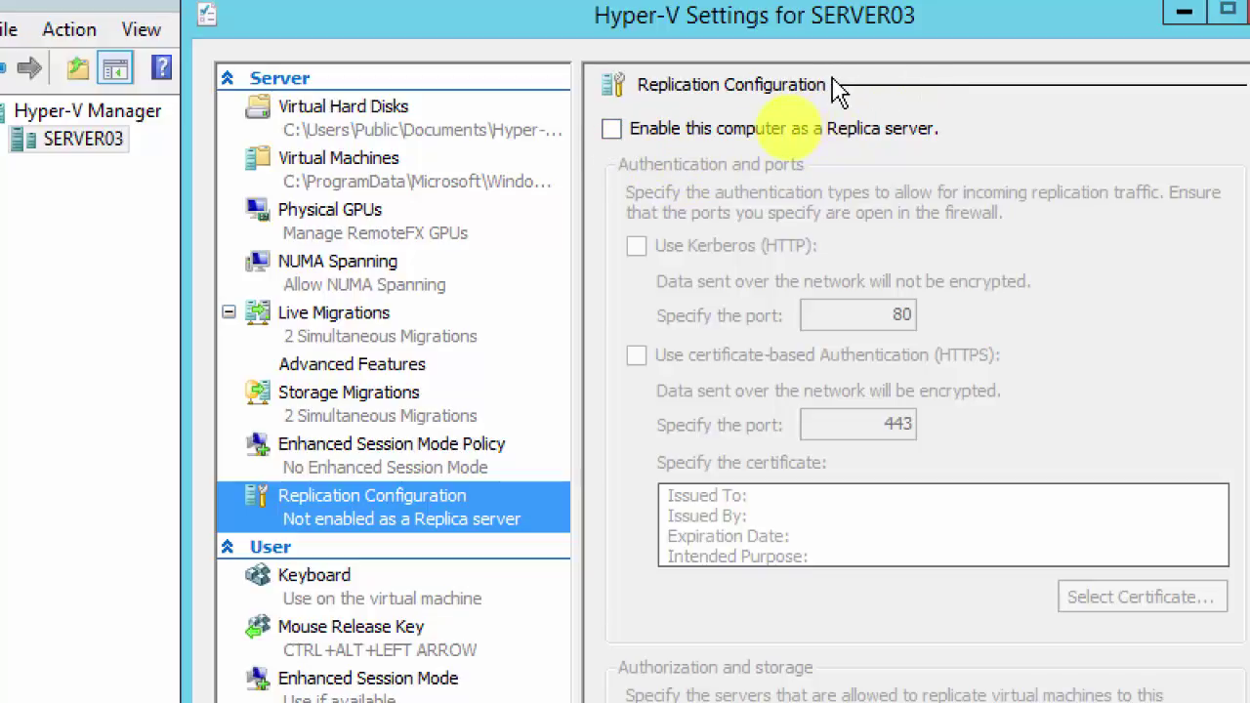
Step: Drag the Hyper-V Settings window left to view the replication ports, 80 Kerberos and 443 HTTPS
left_click(759, 34)
left_click_drag(754, 23, 629, 32)
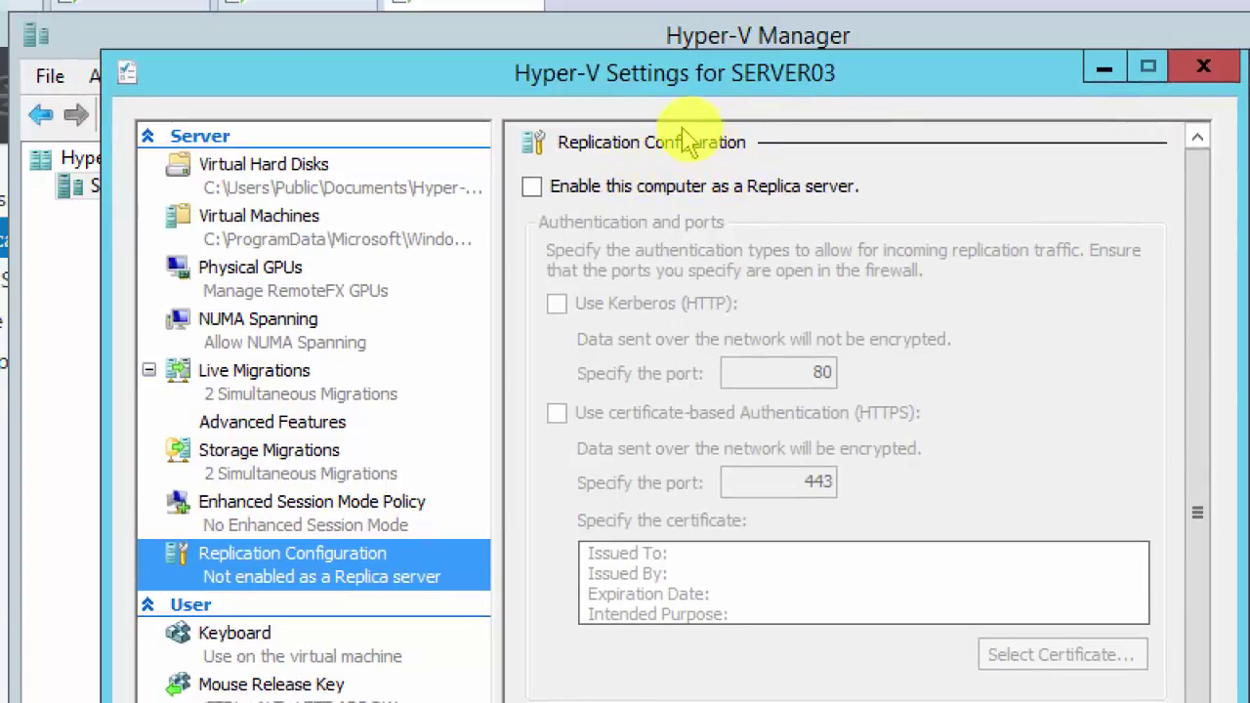
Step: Reposition the Hyper-V Settings window and set Magnifier back to 100%
left_click_drag(706, 83, 646, 37)
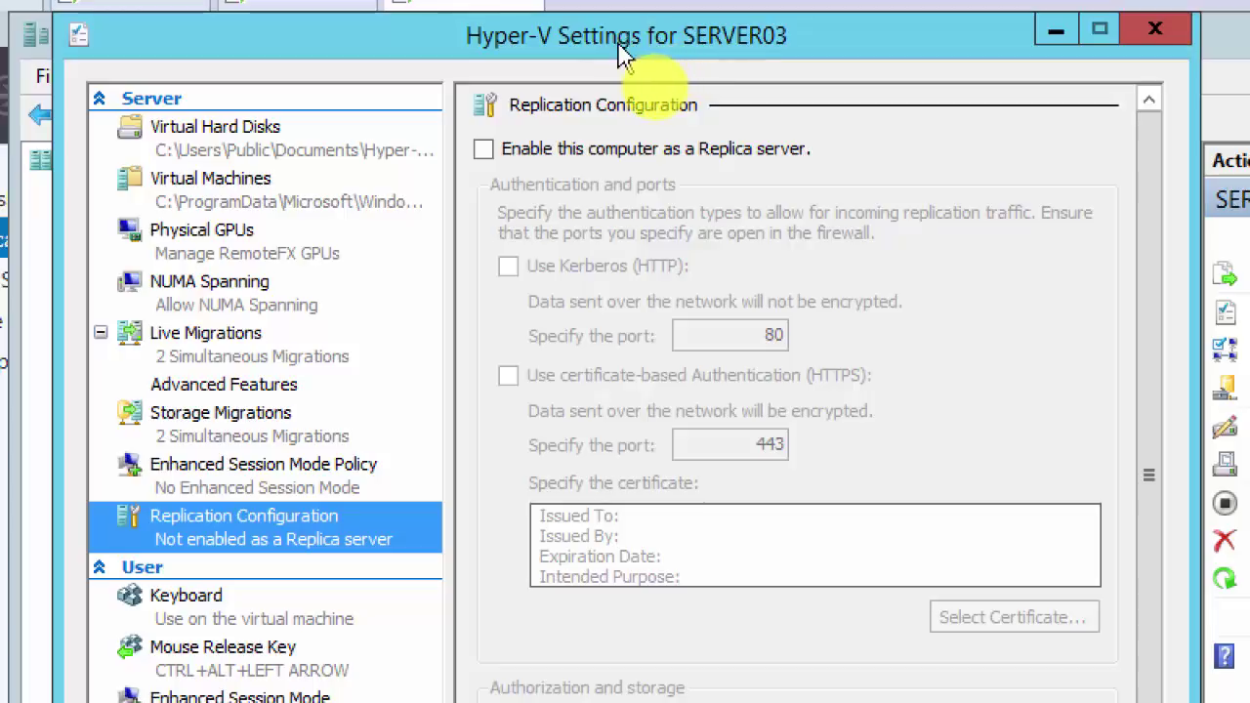
left_click_drag(620, 39, 605, 37)
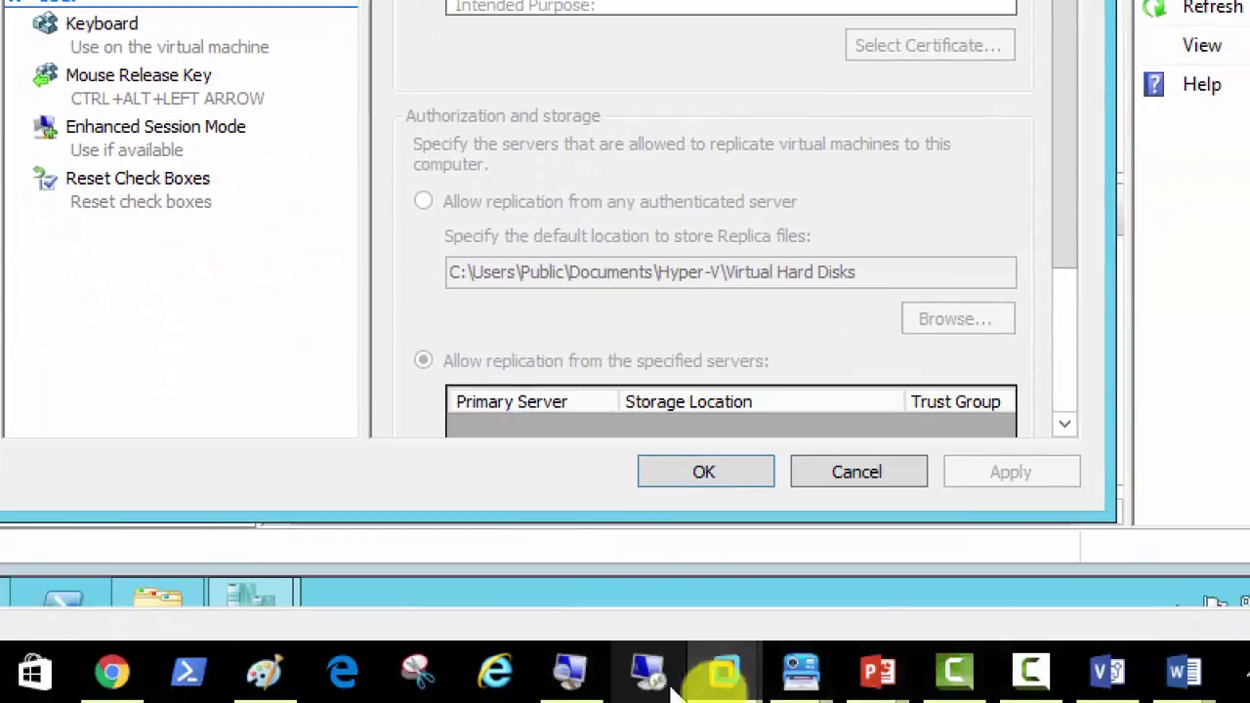
left_click(574, 674)
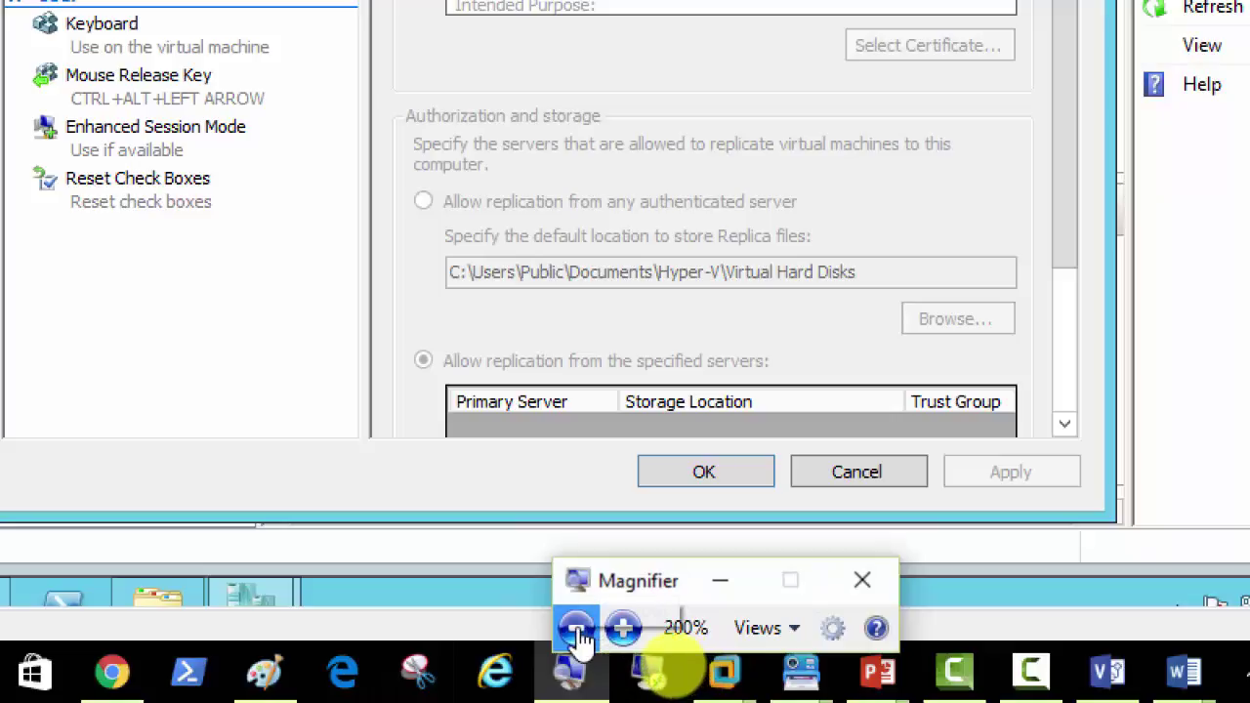
left_click(574, 627)
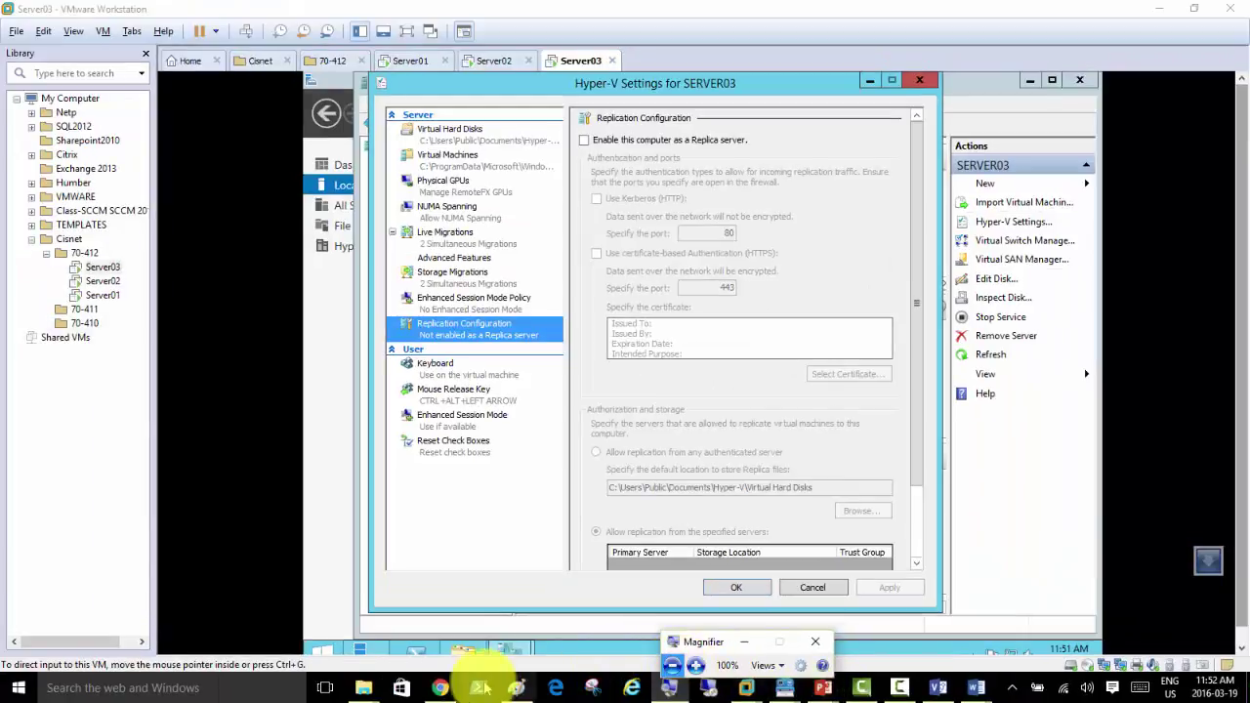
Step: Glance at the Paint migration sketch, then bring up Visio's Page-23 Shared Nothing Live Migration diagram
left_click(514, 688)
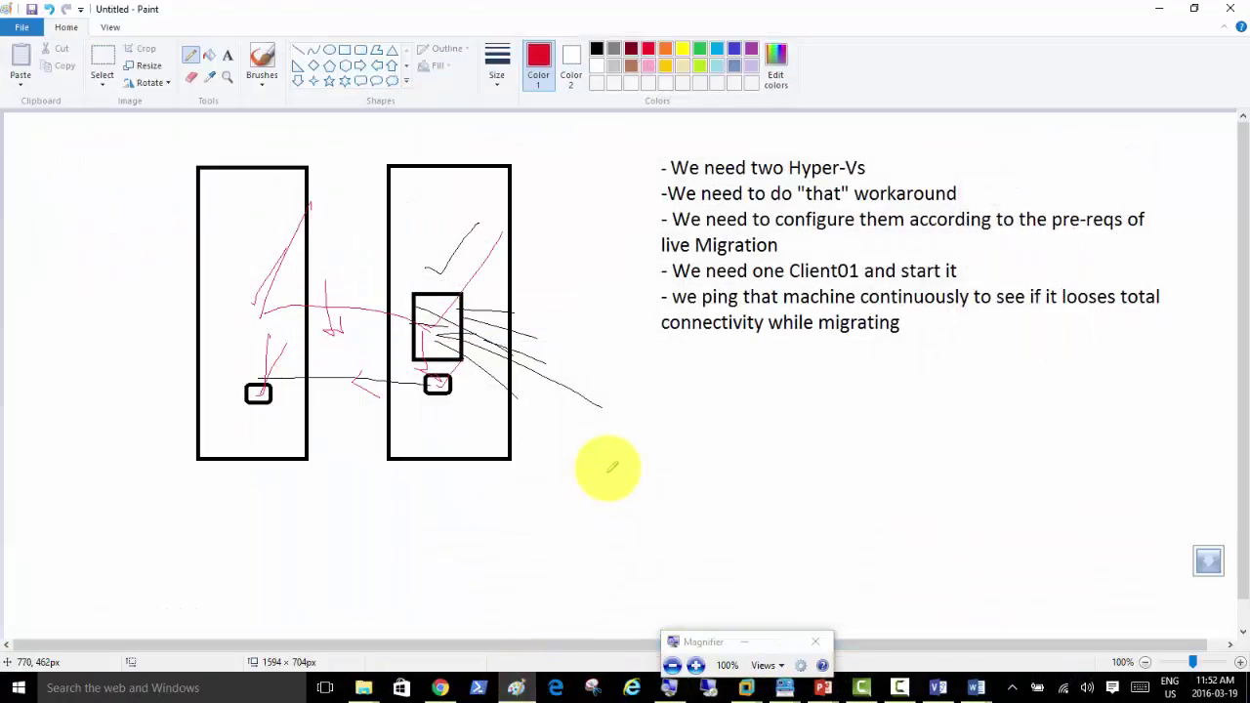
left_click(937, 688)
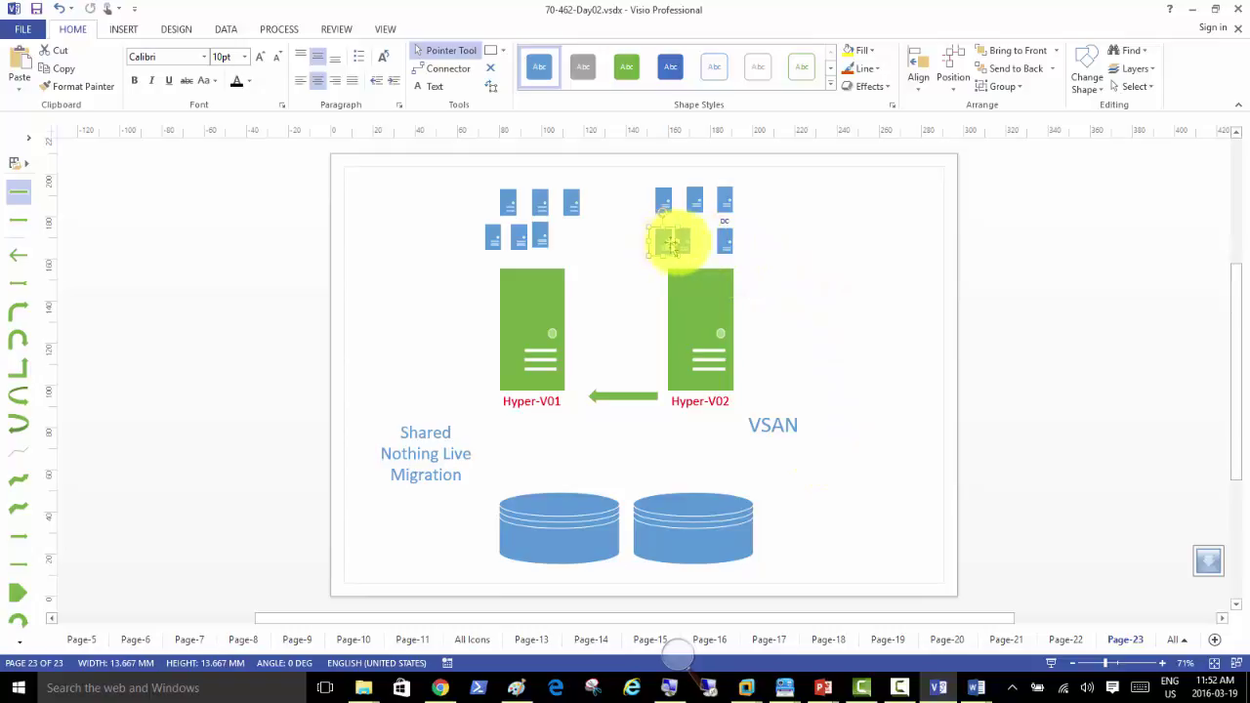
Step: Delete the six VM icons above Hyper-V01
left_click(588, 246)
left_click_drag(588, 246, 465, 185)
key("Delete")
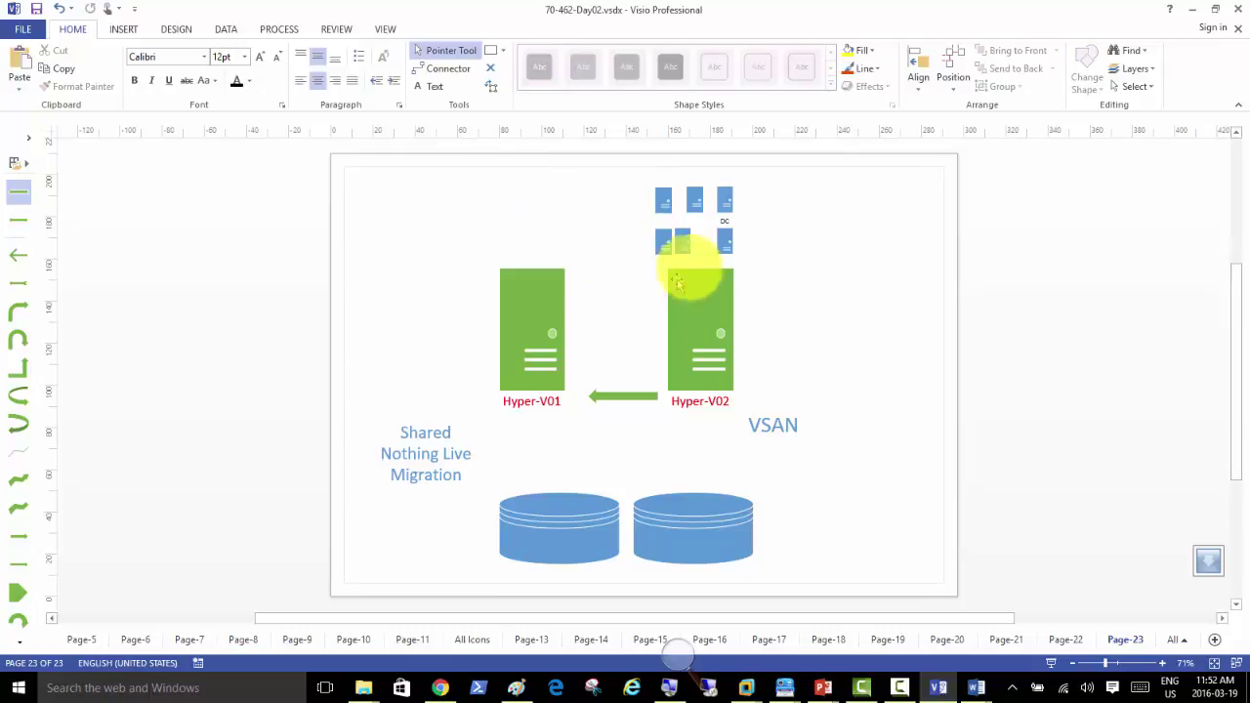
Step: Nudge the first VM icon above Hyper-V02 toward its neighbour, then deselect it
left_click(665, 199)
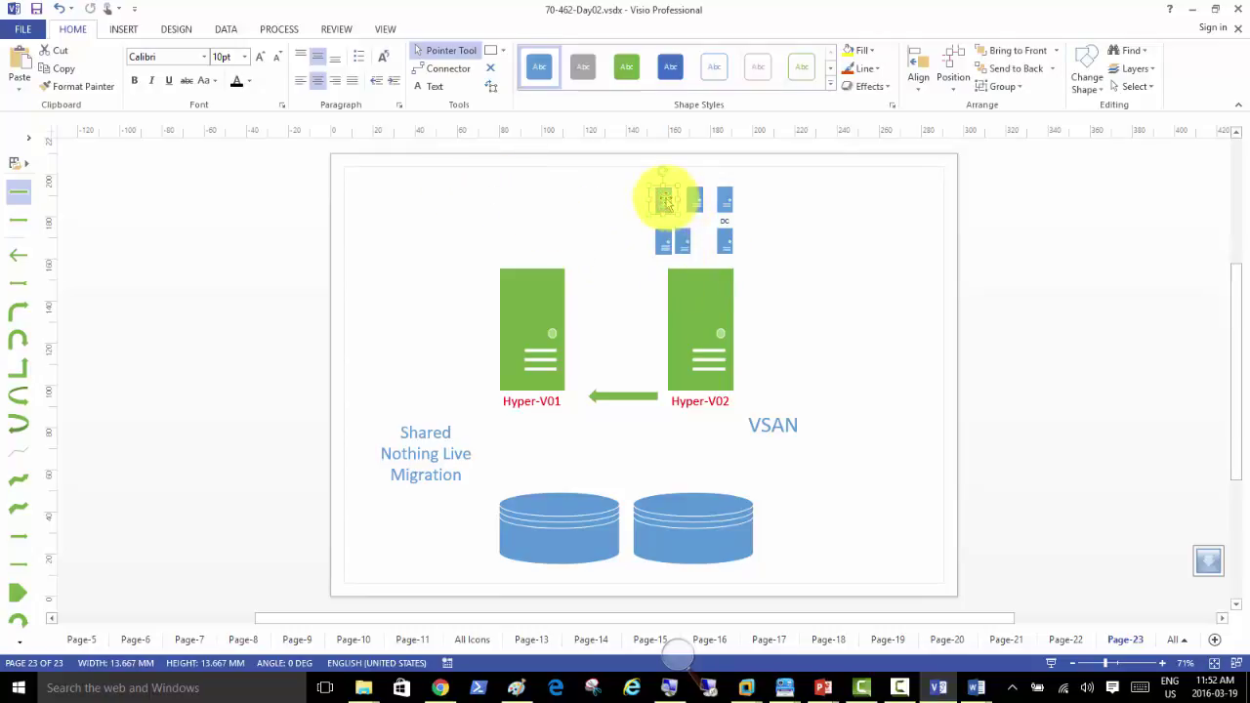
left_click_drag(665, 200, 692, 199)
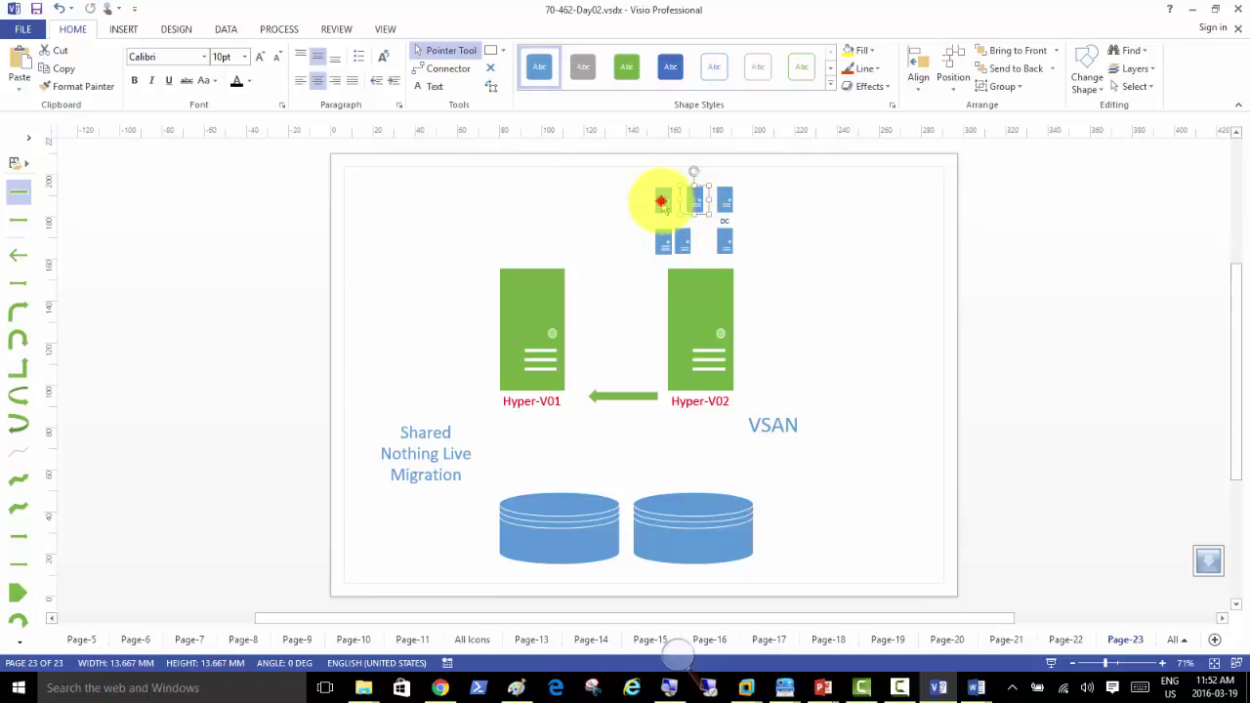
left_click(661, 203)
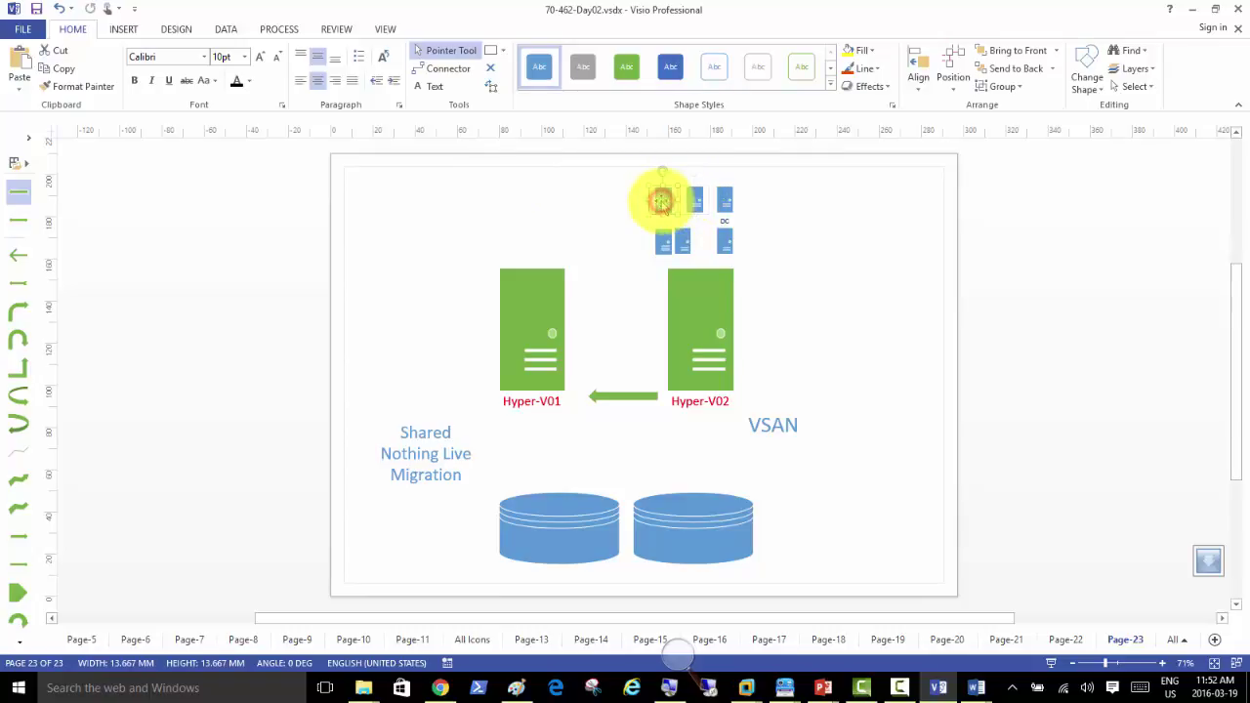
left_click(534, 200)
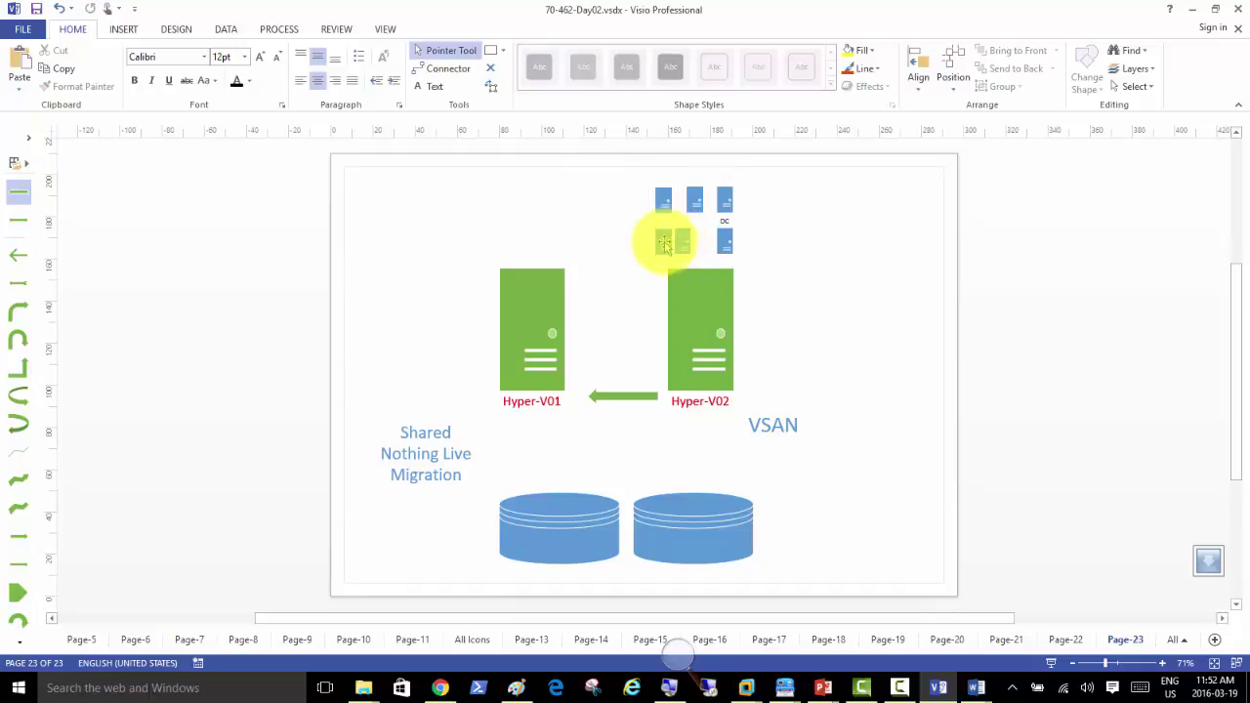
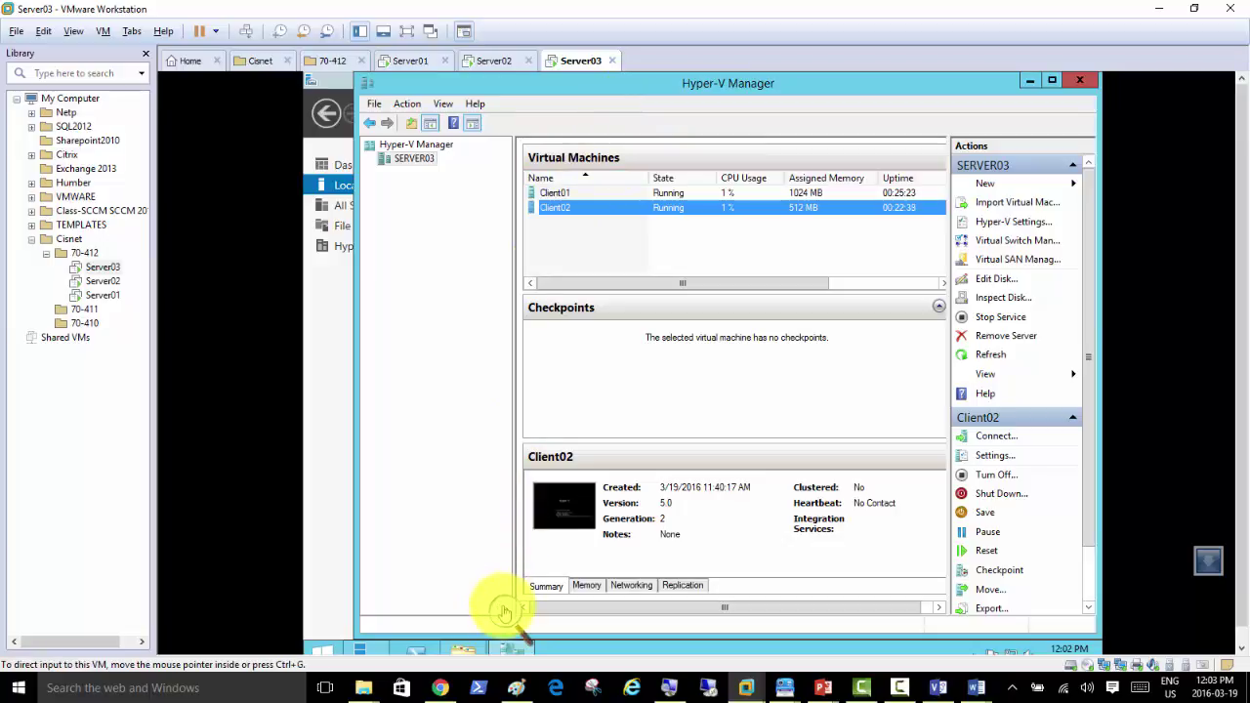
key("super+plus")
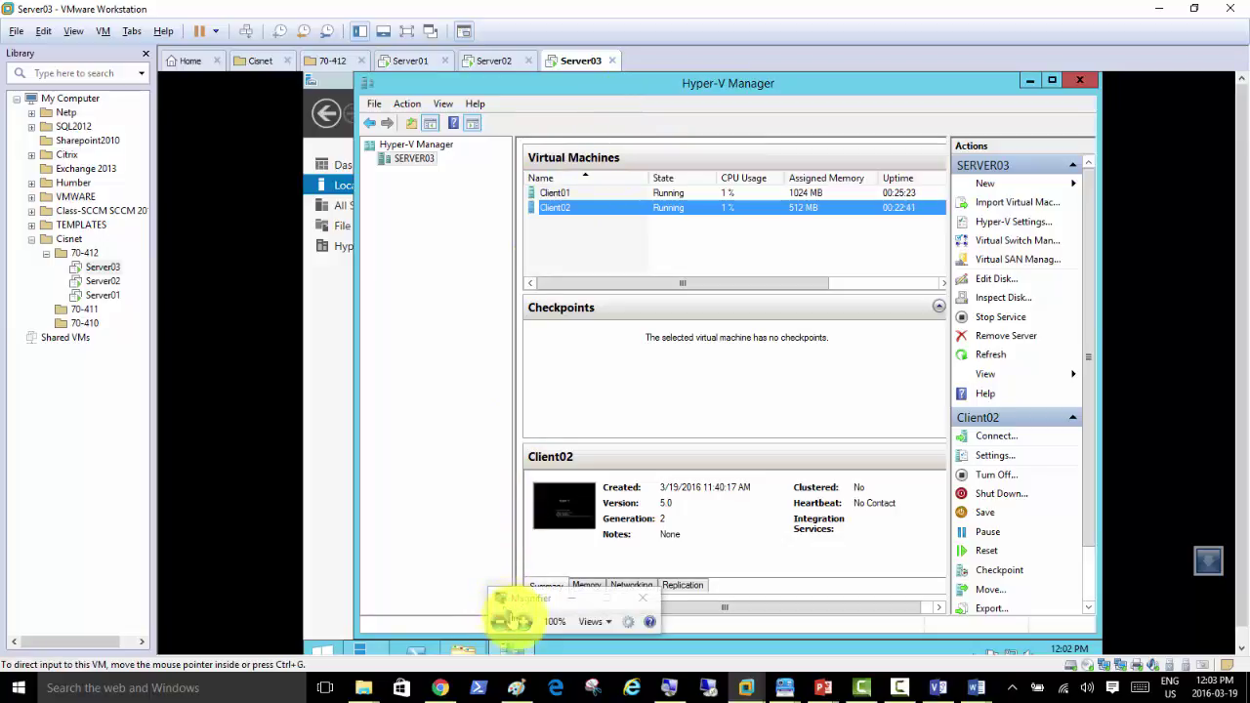
left_click(517, 620)
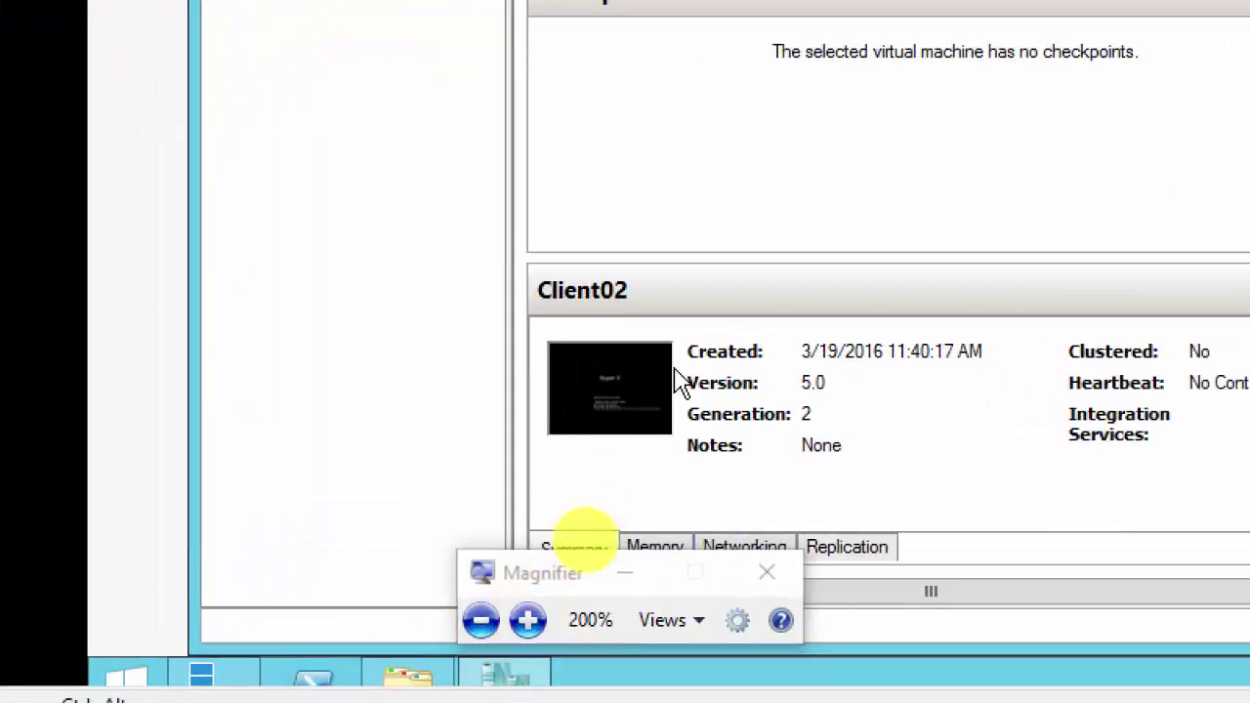
left_click(630, 576)
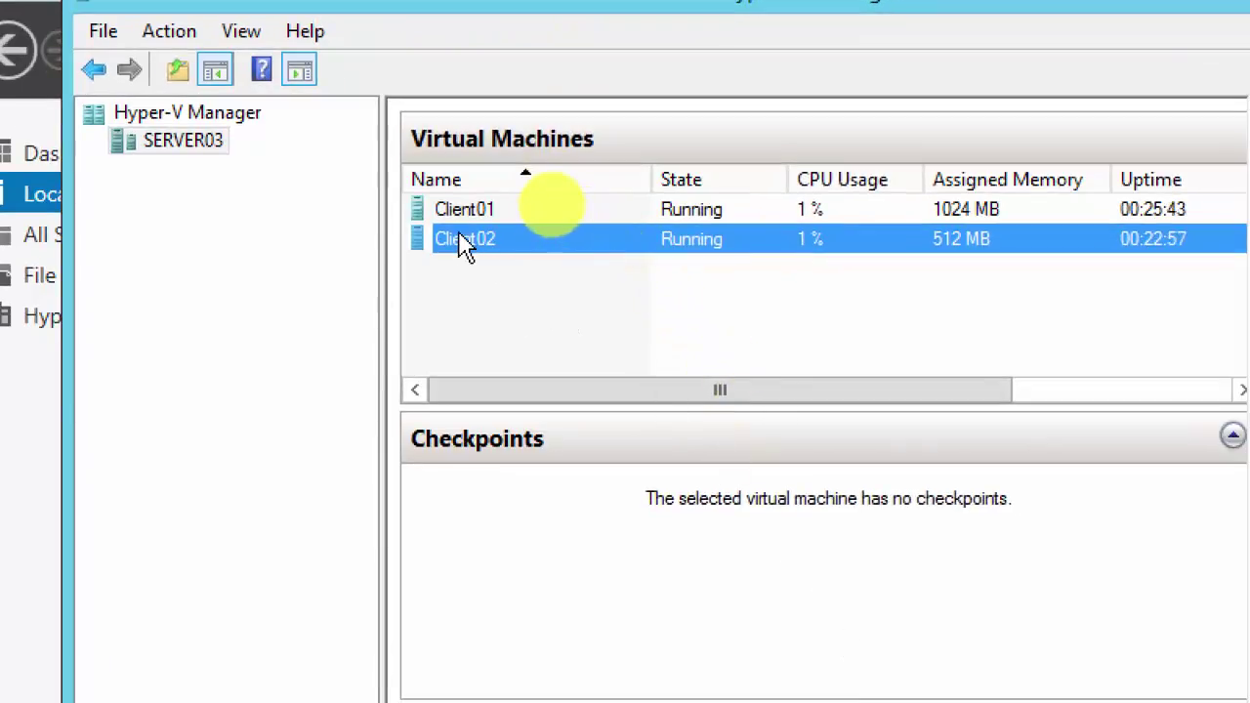
right_click(464, 246)
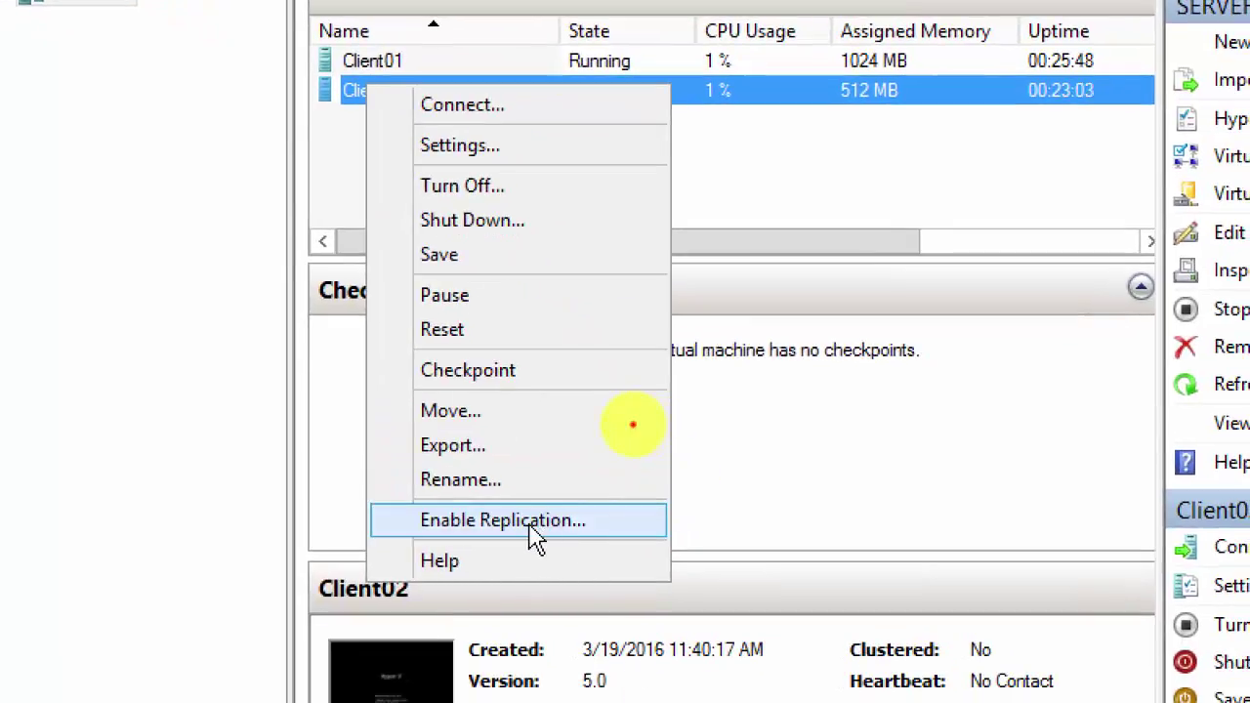
left_click(535, 538)
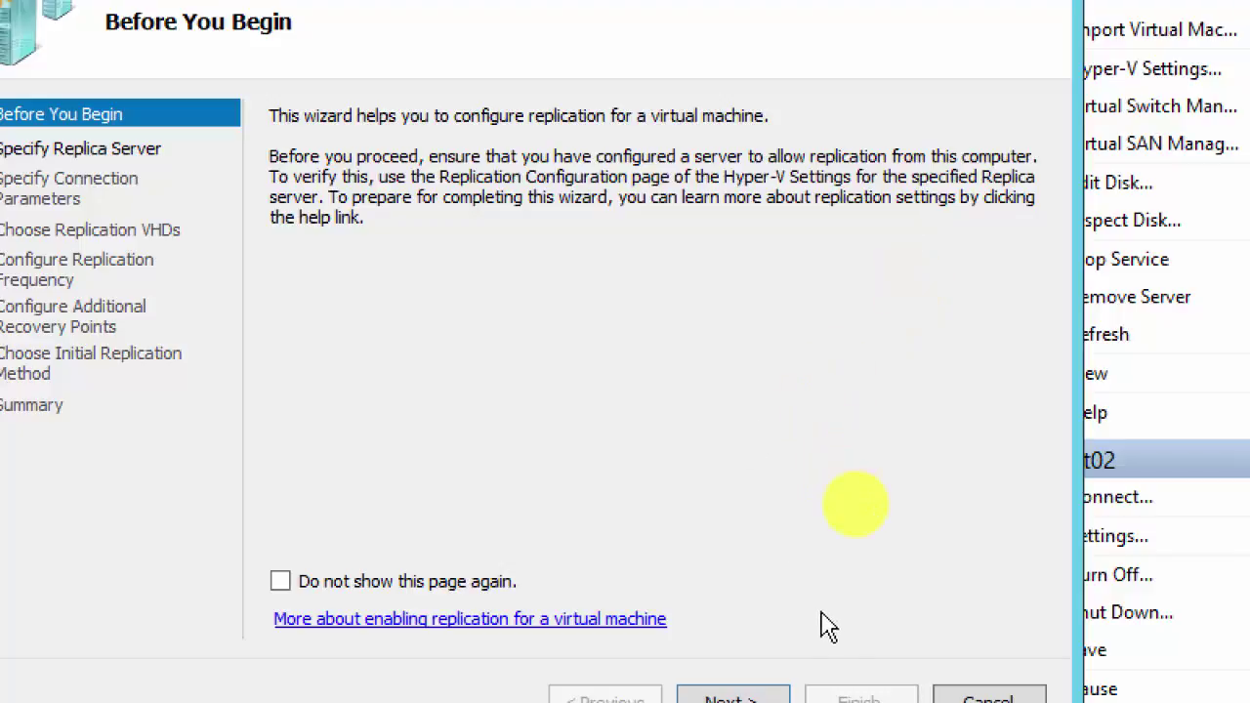
left_click(988, 697)
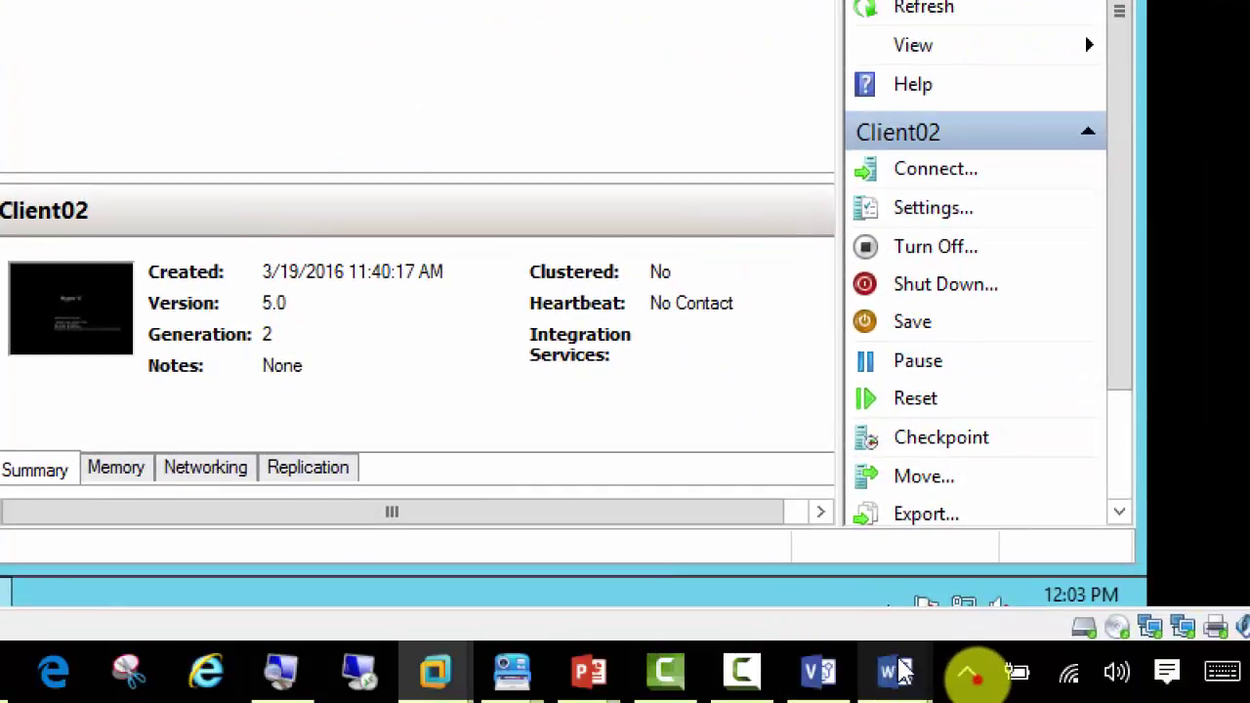
Step: Add the heading 'Replication in Hyper-V' below the existing list in the Word notes
mouse_move(894, 672)
left_click(1120, 566)
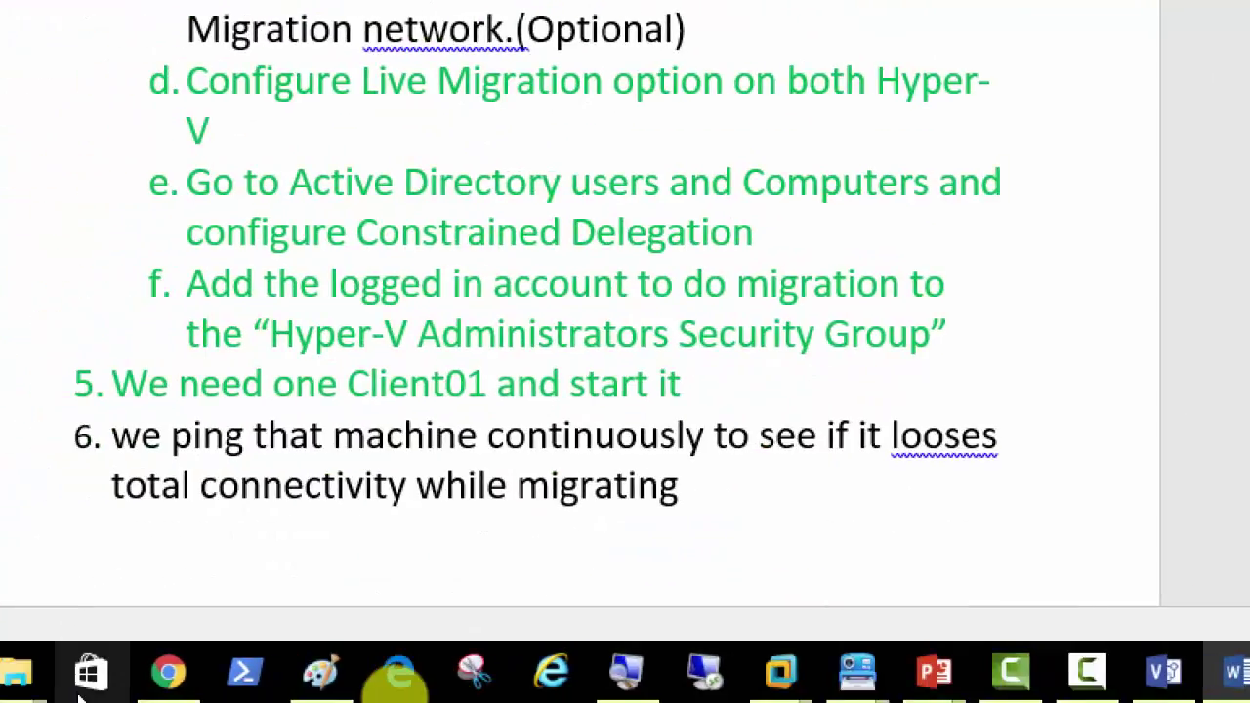
left_click(734, 498)
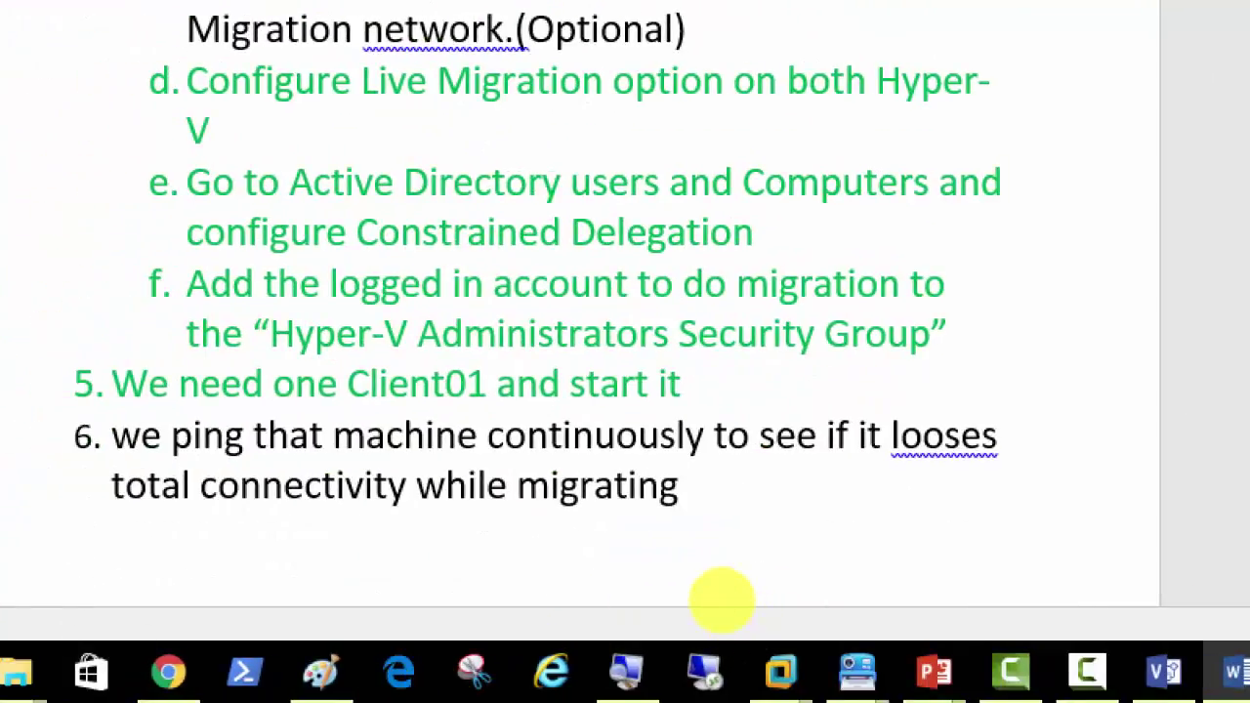
key("Return")
type("Re")
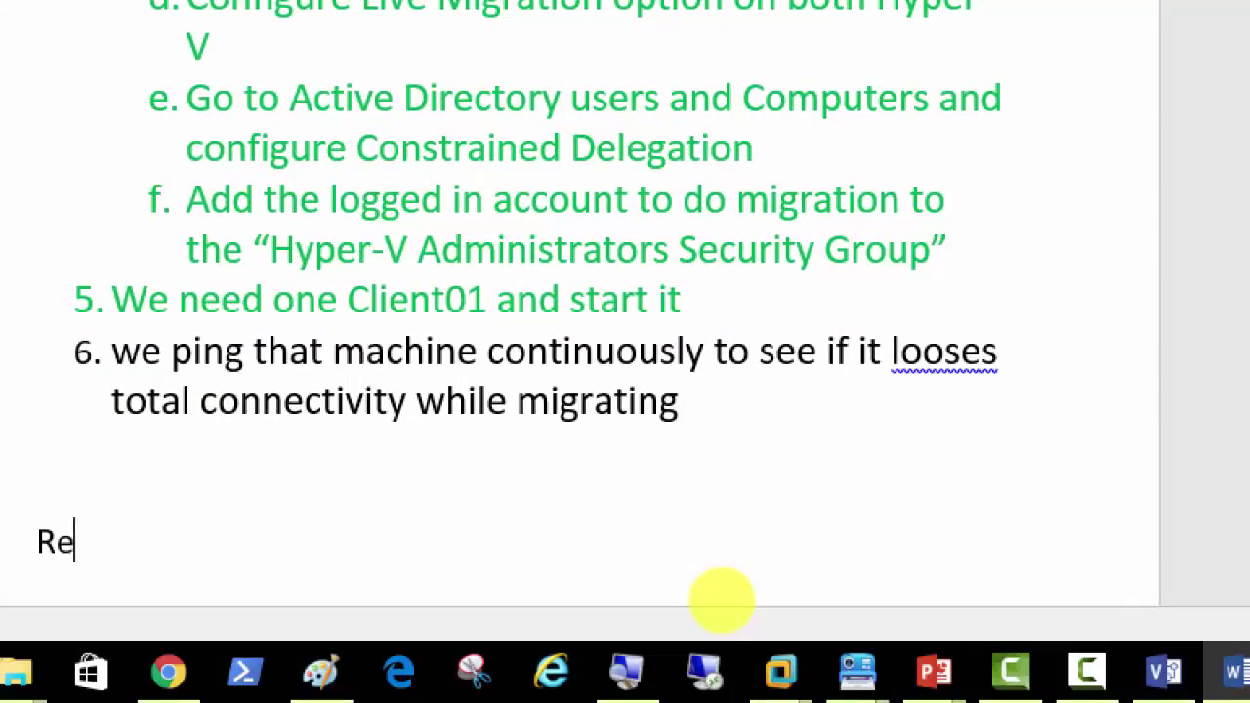
type("plication")
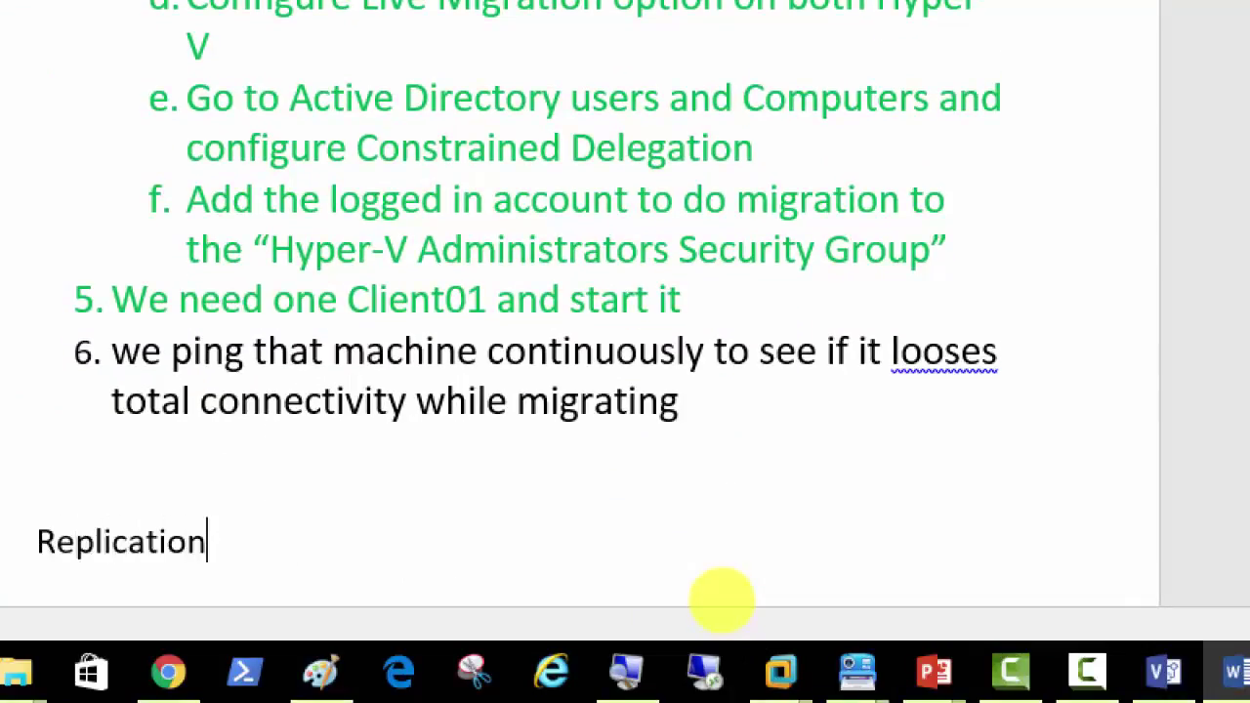
type(" in Hyper-V")
key("Return")
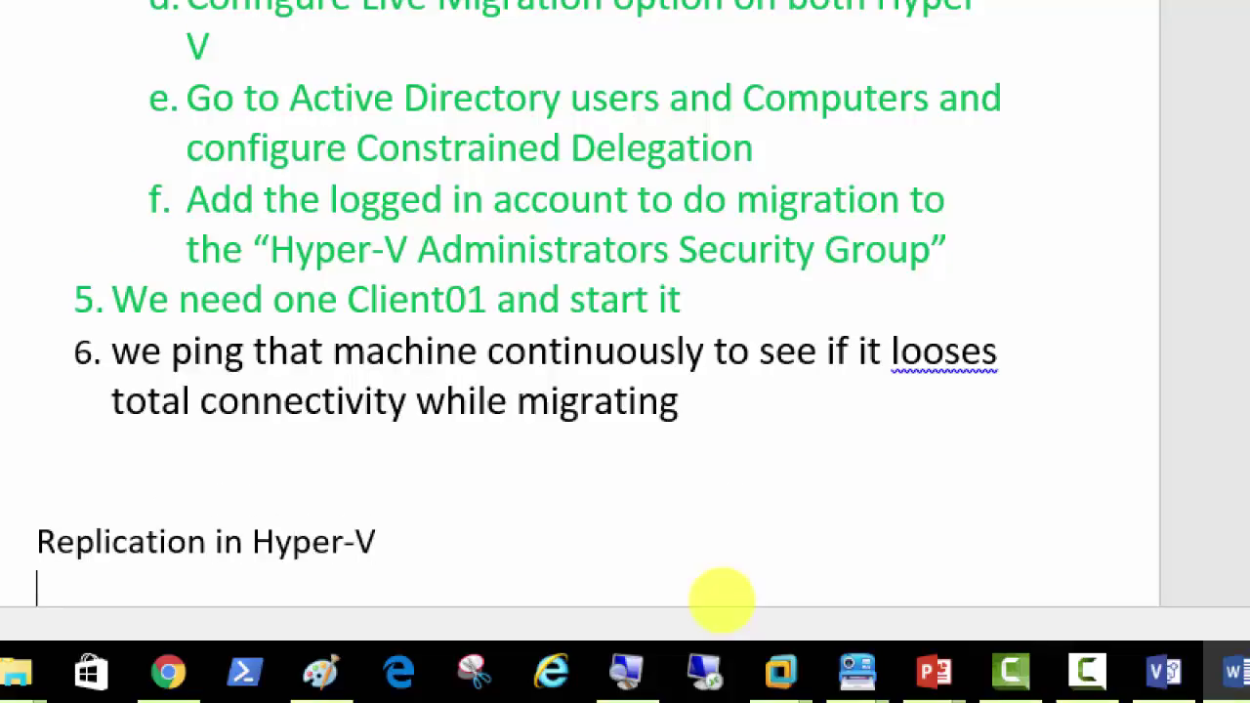
key("Return")
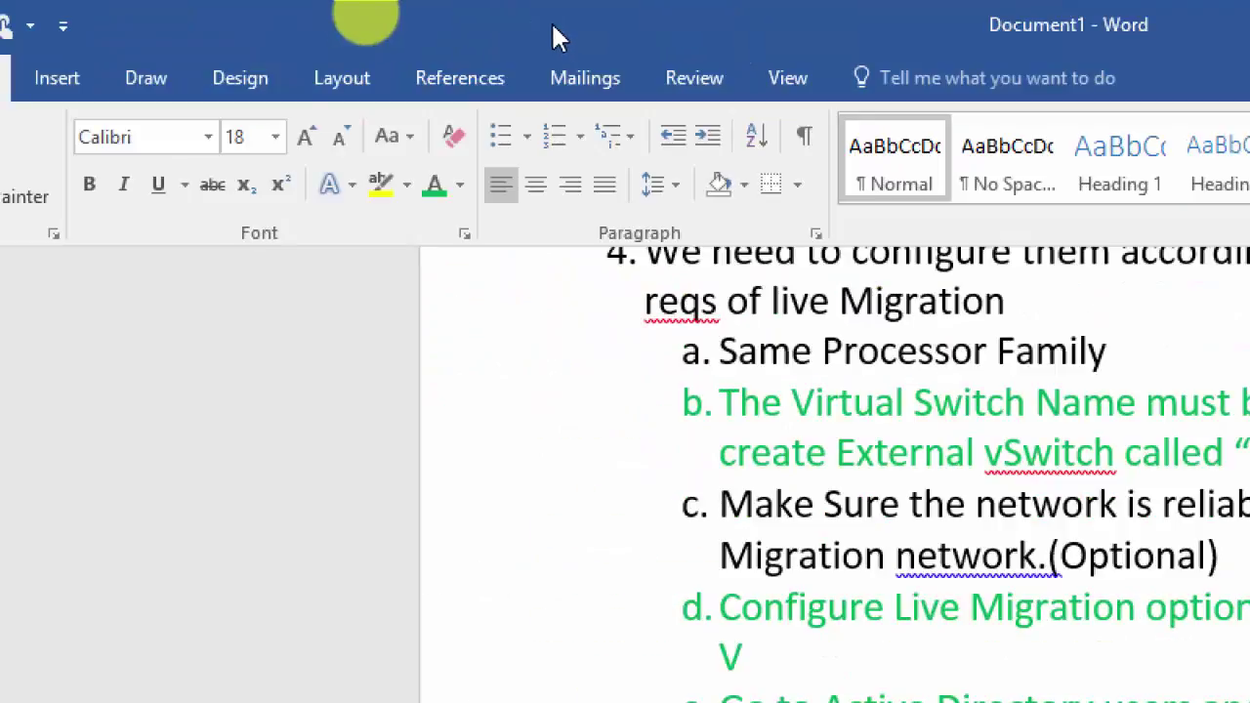
Step: List numbered steps 'Enable on both hyper-V the replication options' and 'Configure Replication for 1 Client VM'
left_click(555, 139)
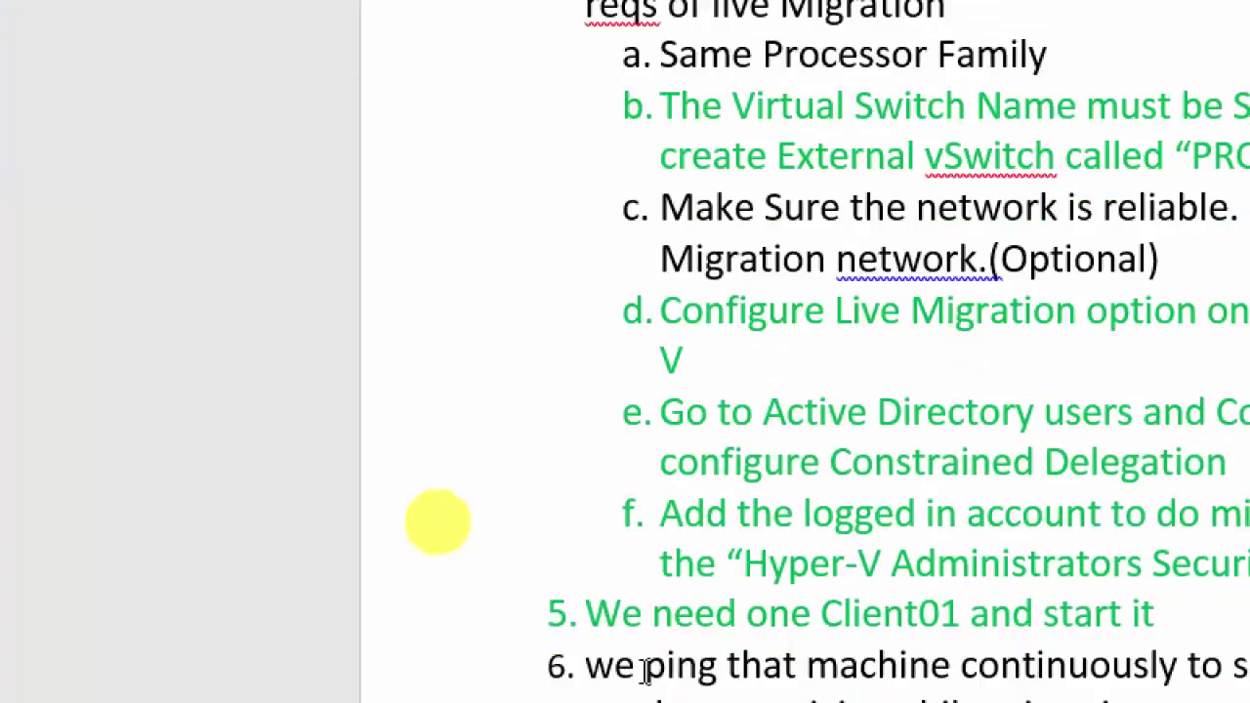
type("Ena")
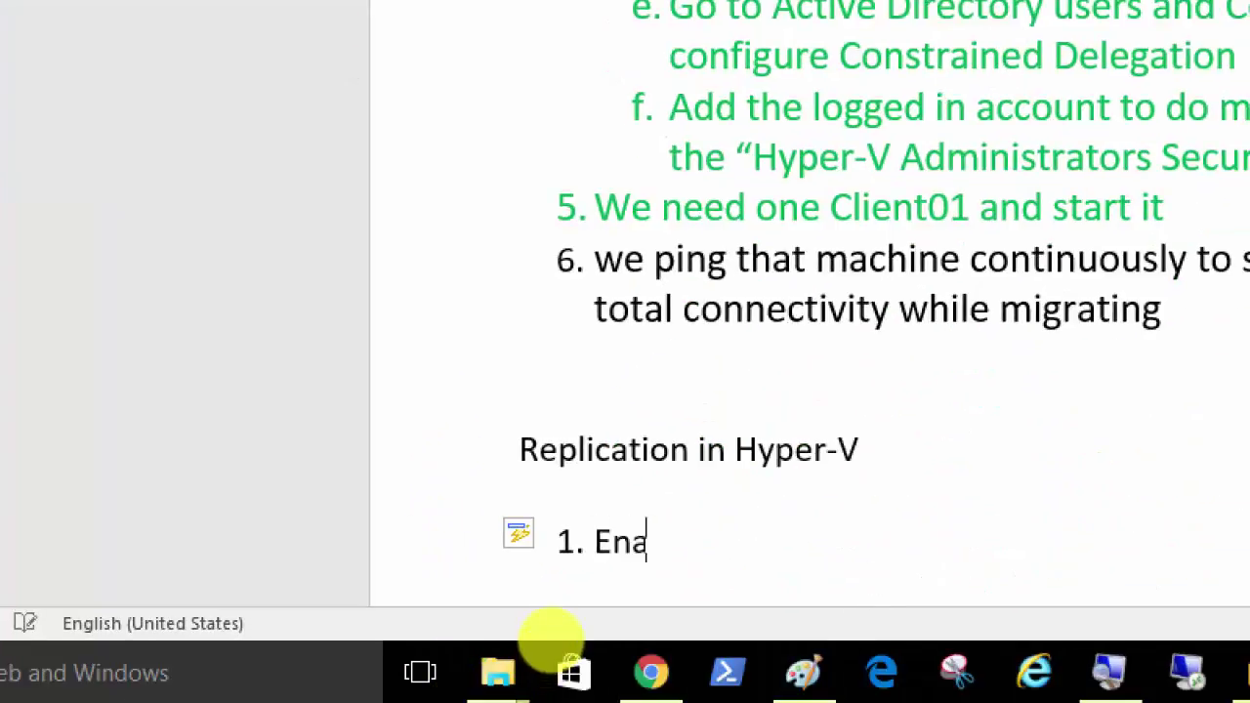
type("ble on H")
key("BackSpace")
key("BackSpace")
type("both")
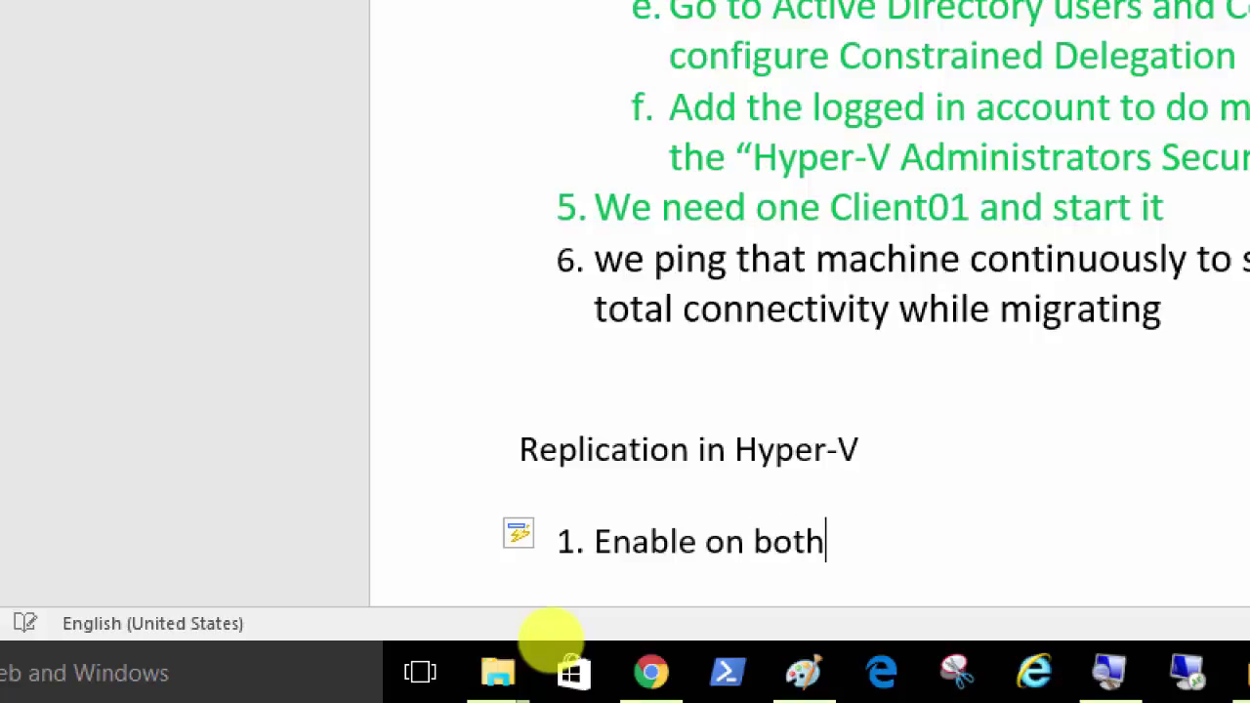
type(" hyper-V")
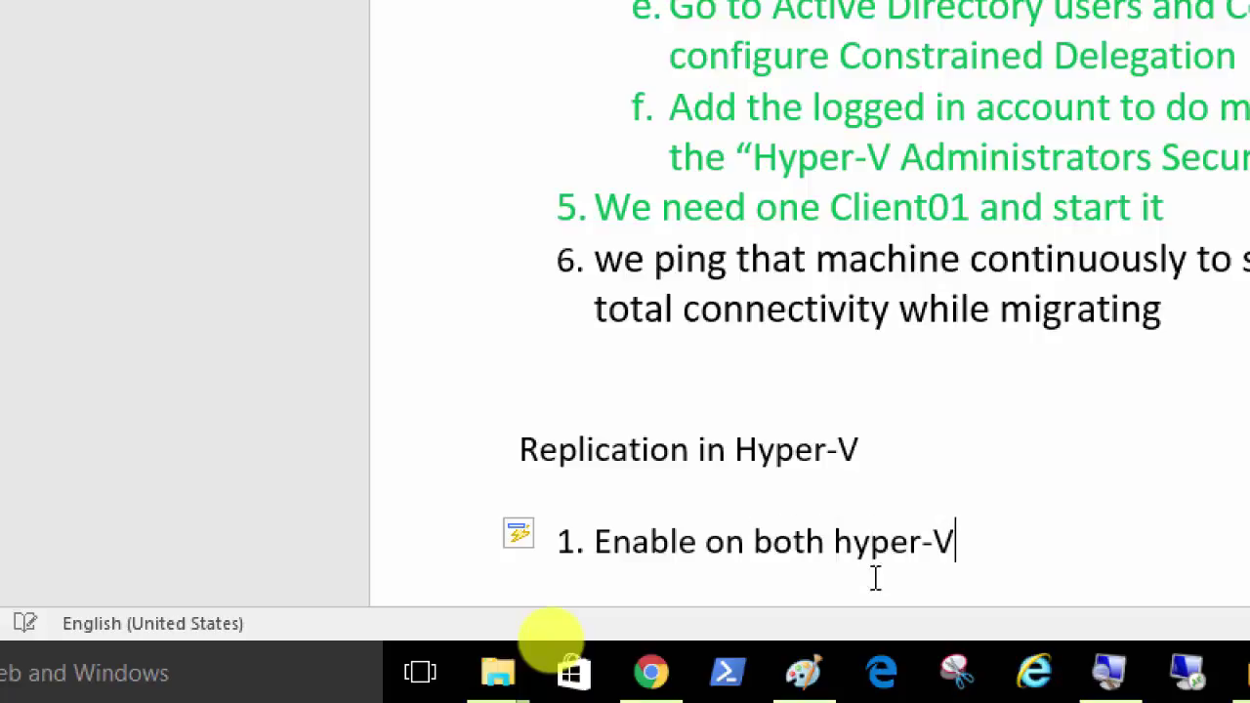
type(" the replication")
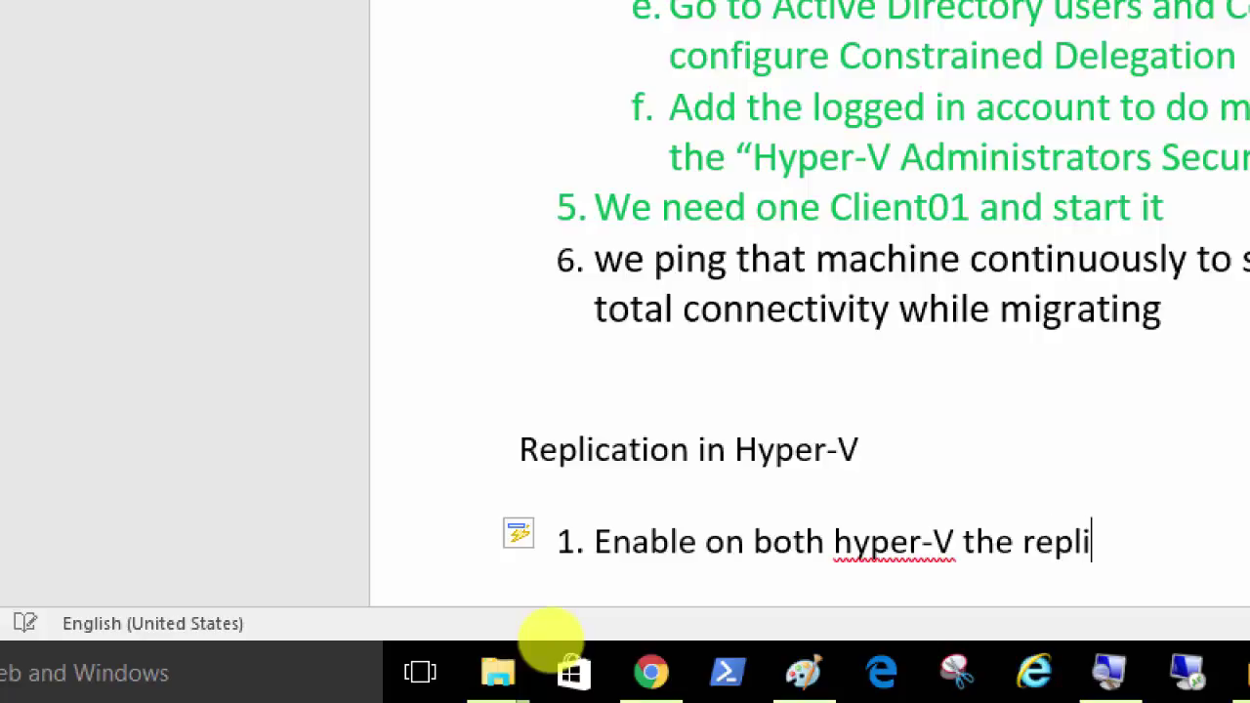
type(" options")
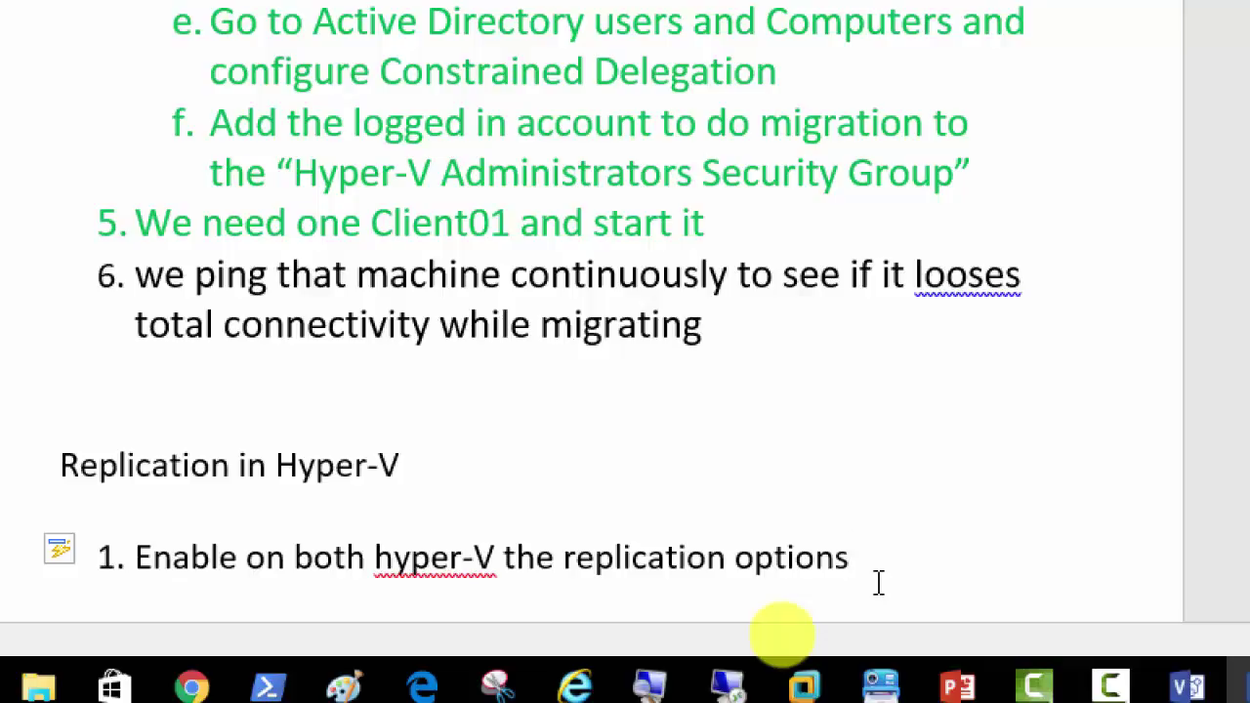
key("Return")
type("Co")
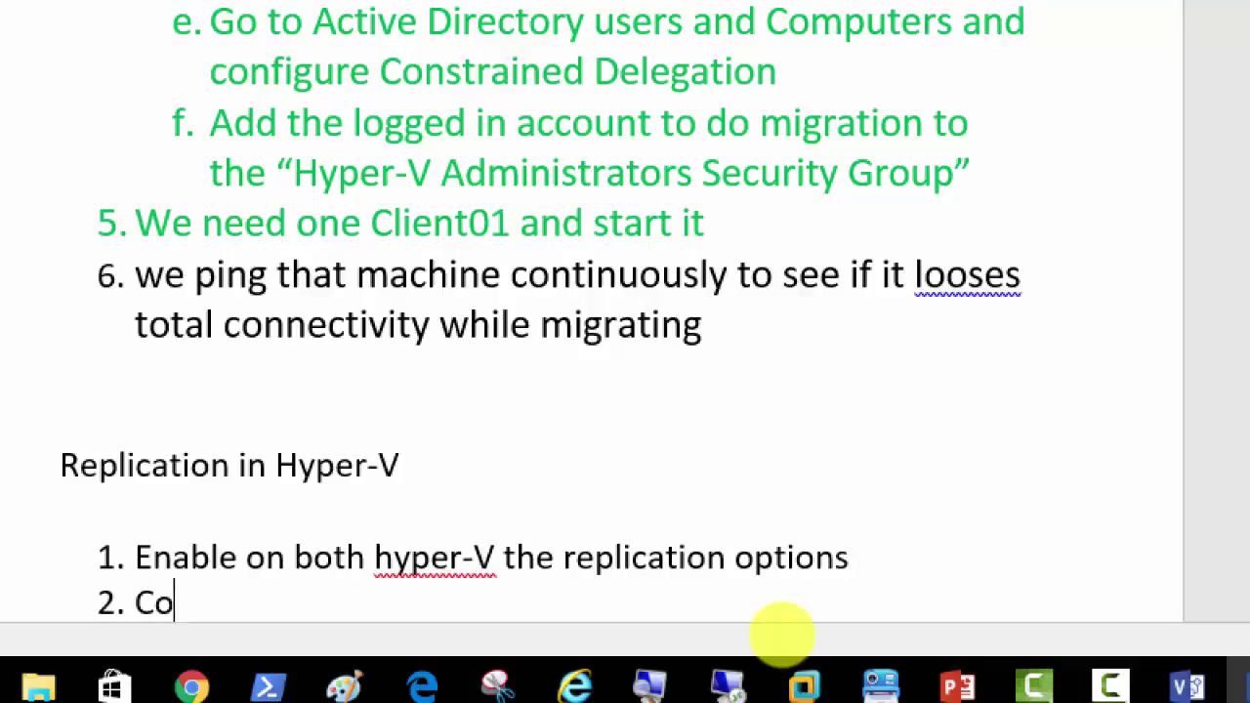
type("nfigure Repli")
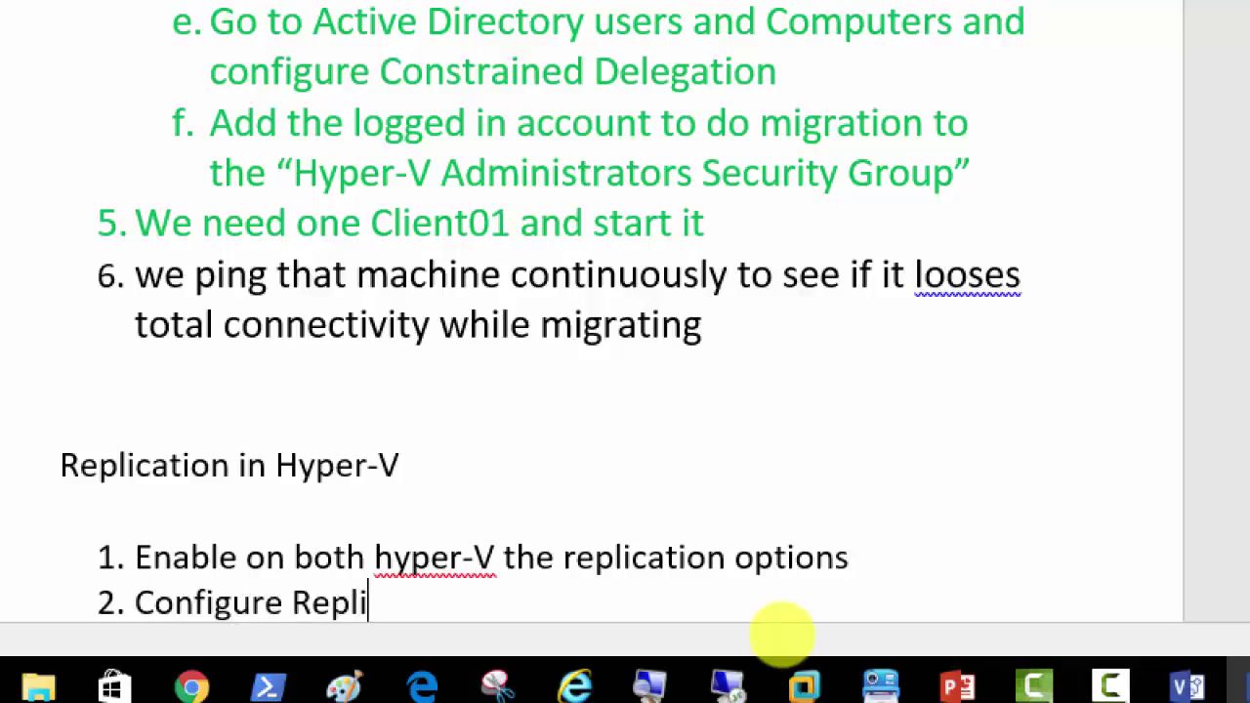
type("cation for")
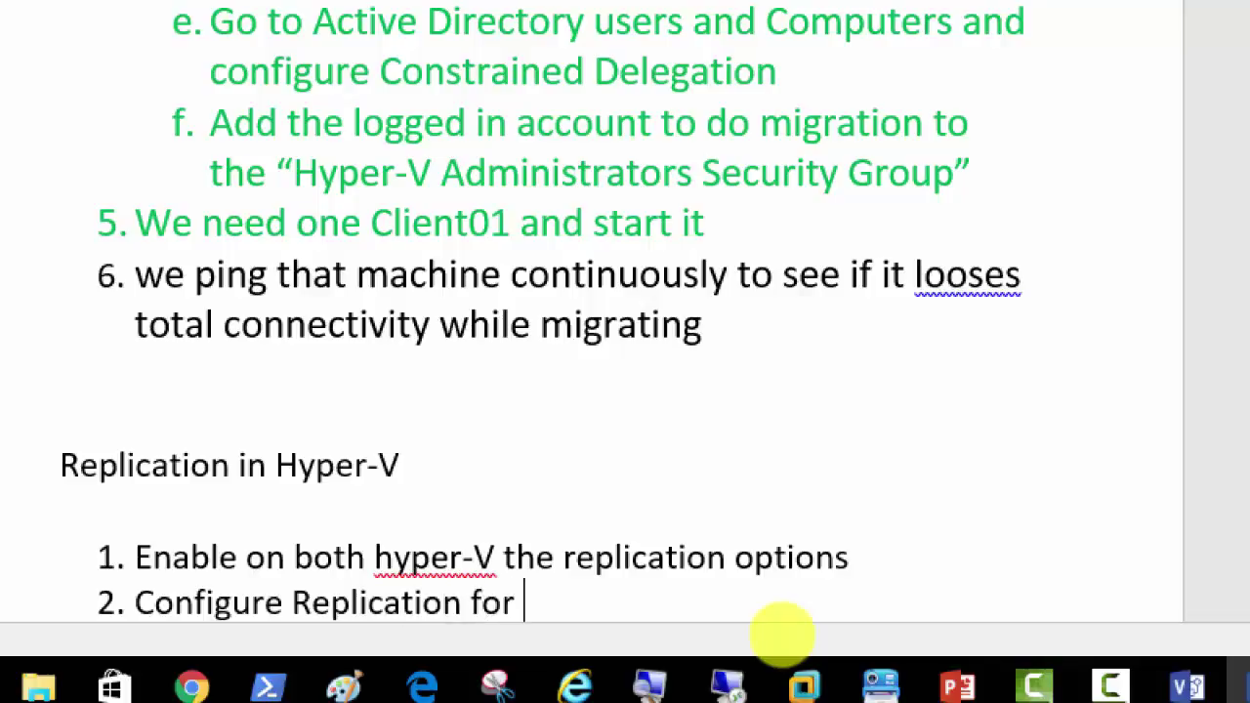
type(" 1 Client VM")
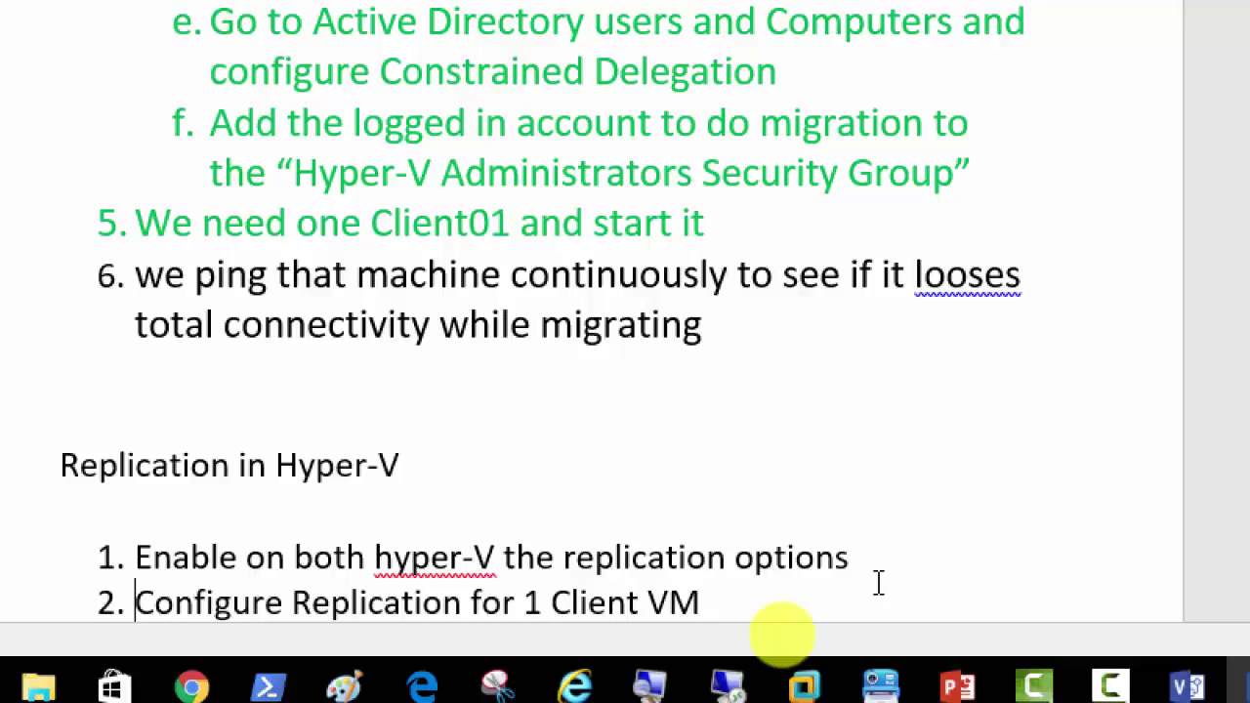
key("Return")
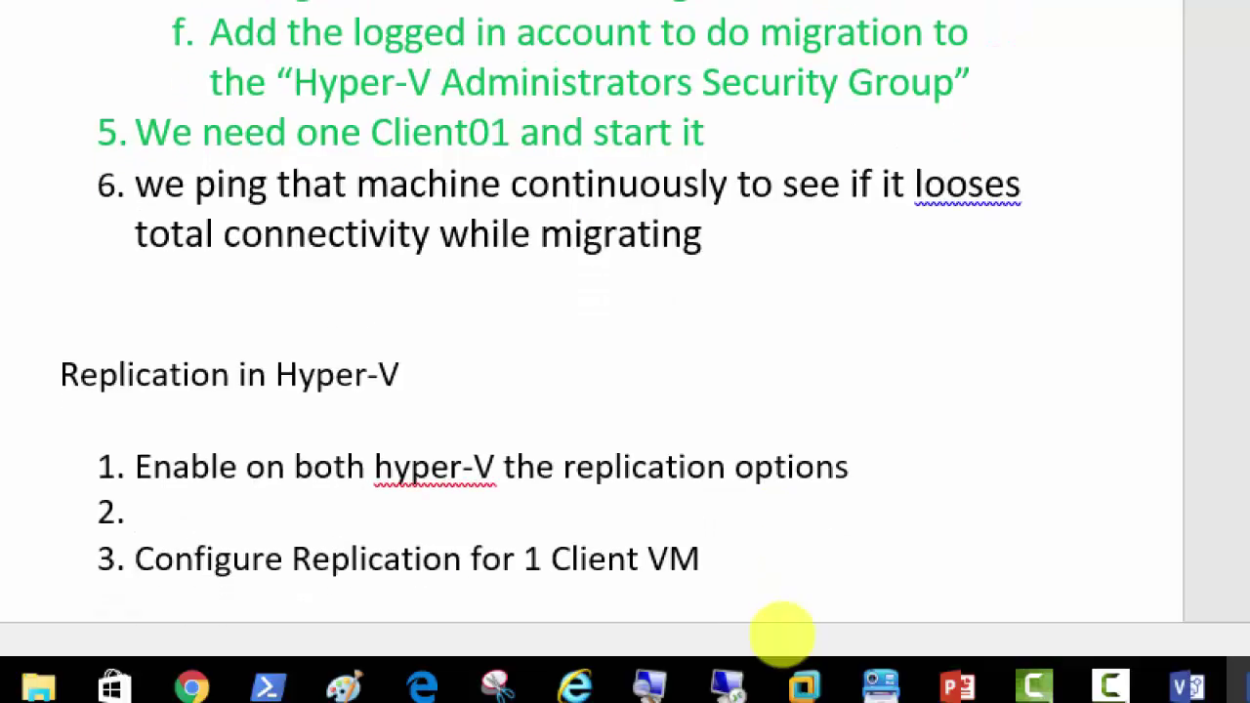
key("Delete")
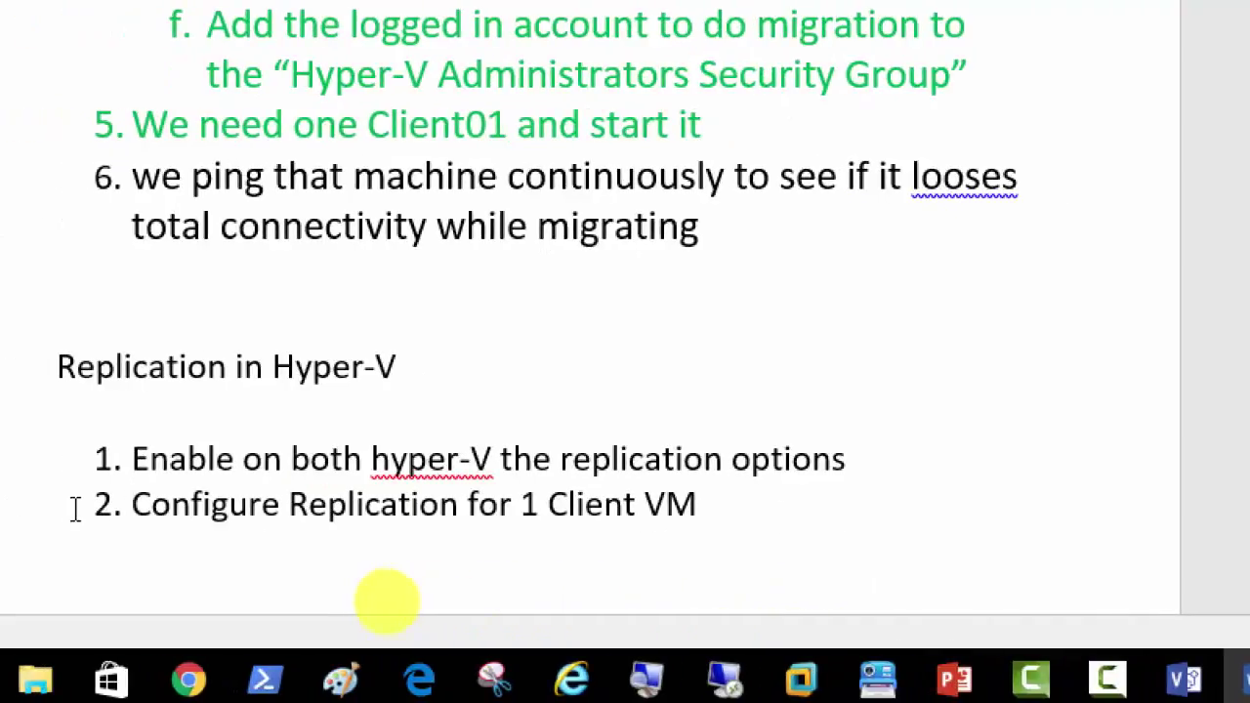
Step: Close the firewall settings on the Server01 virtual machine
mouse_move(796, 687)
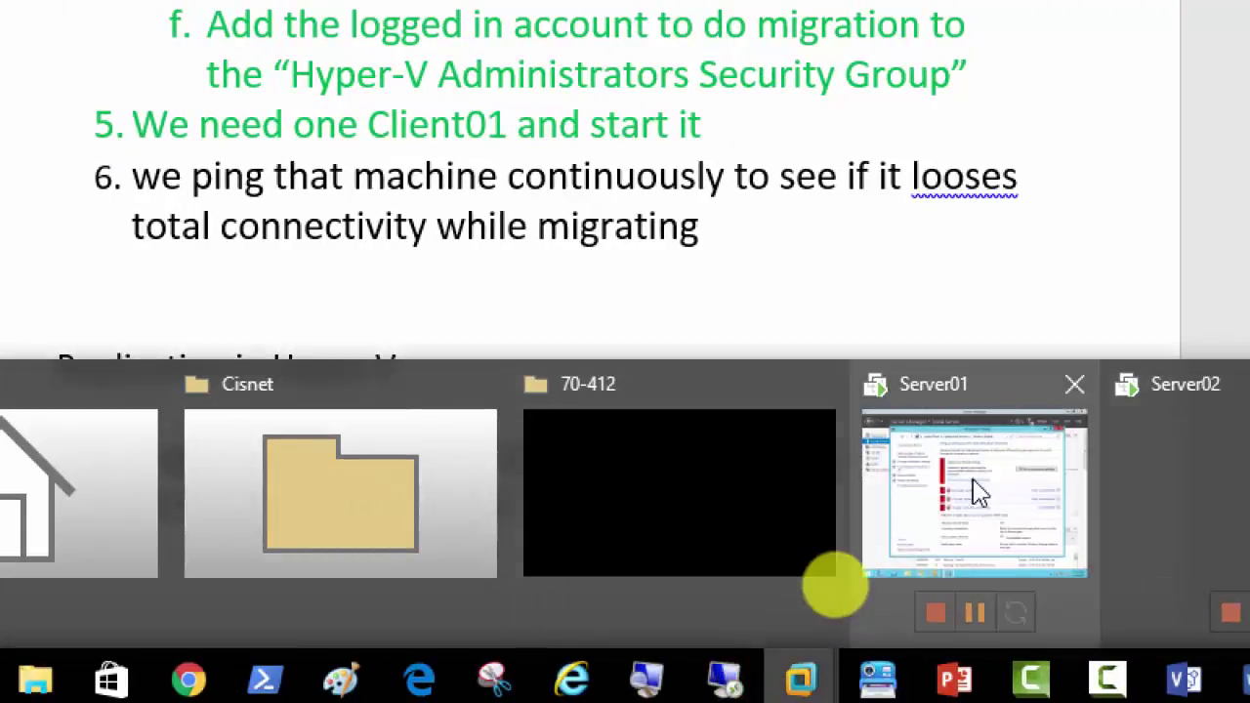
left_click(860, 571)
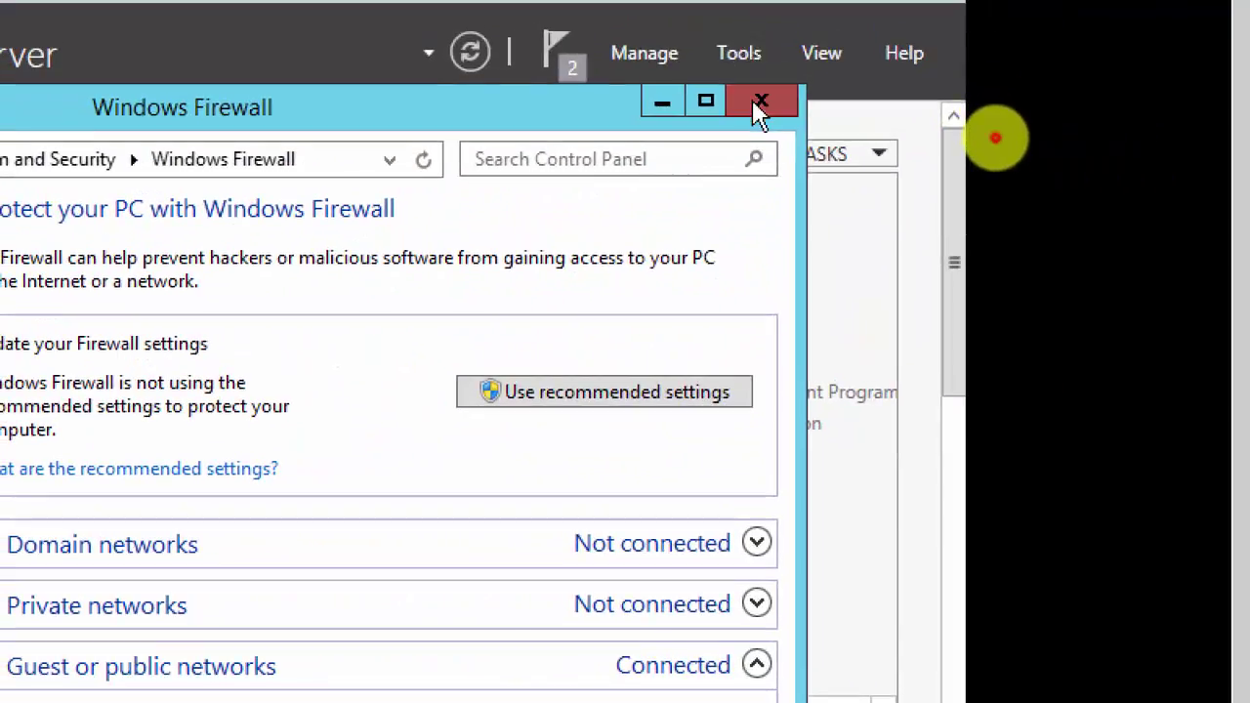
left_click(754, 102)
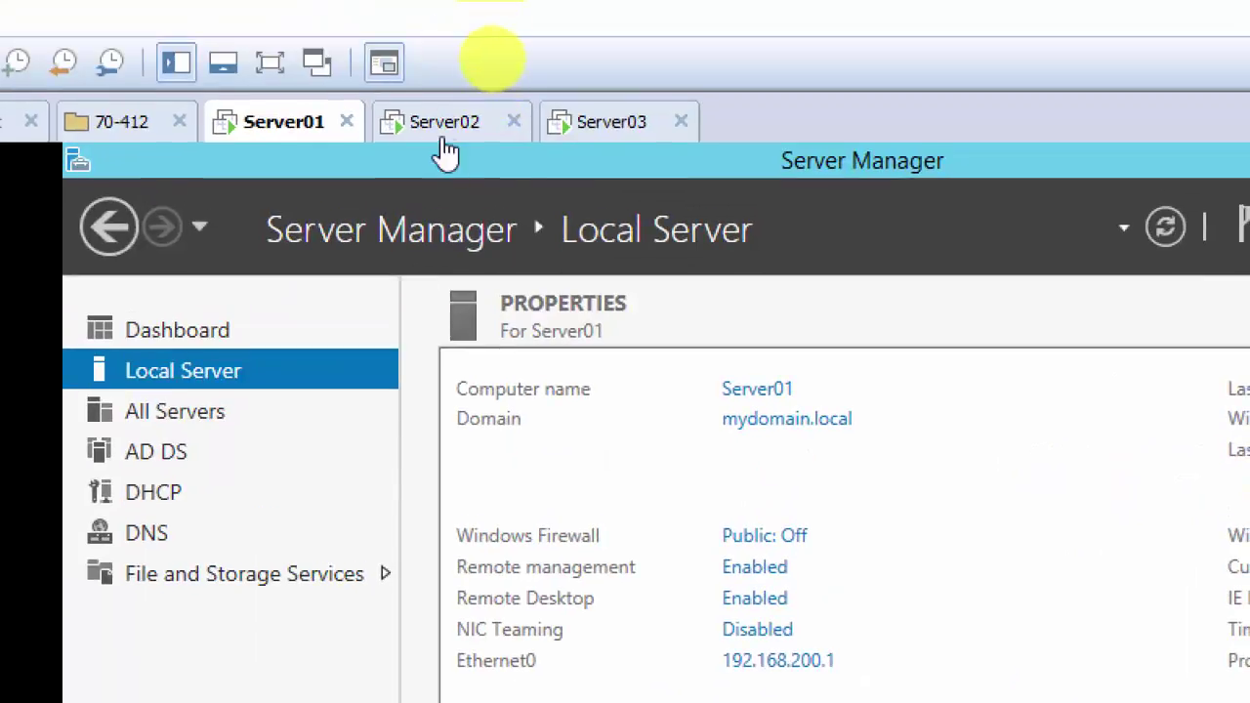
Step: Open SERVER02's Hyper-V Settings and show its Replication Configuration page
left_click(441, 122)
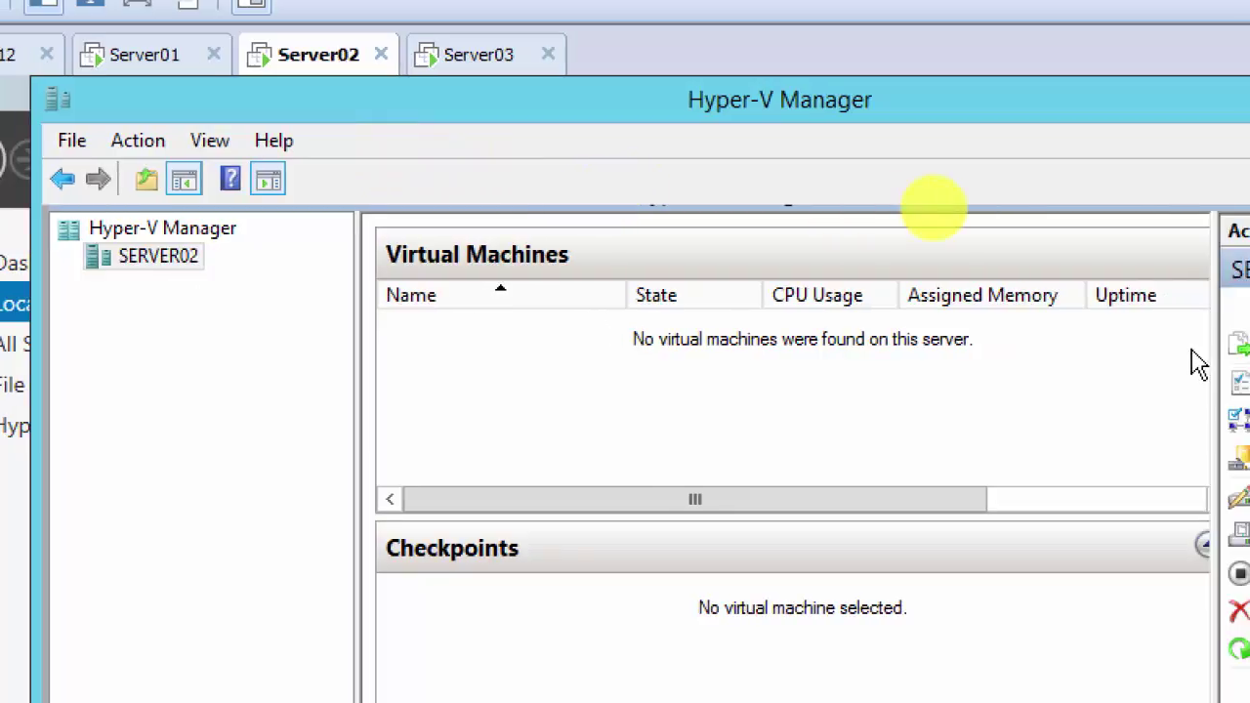
right_click(159, 257)
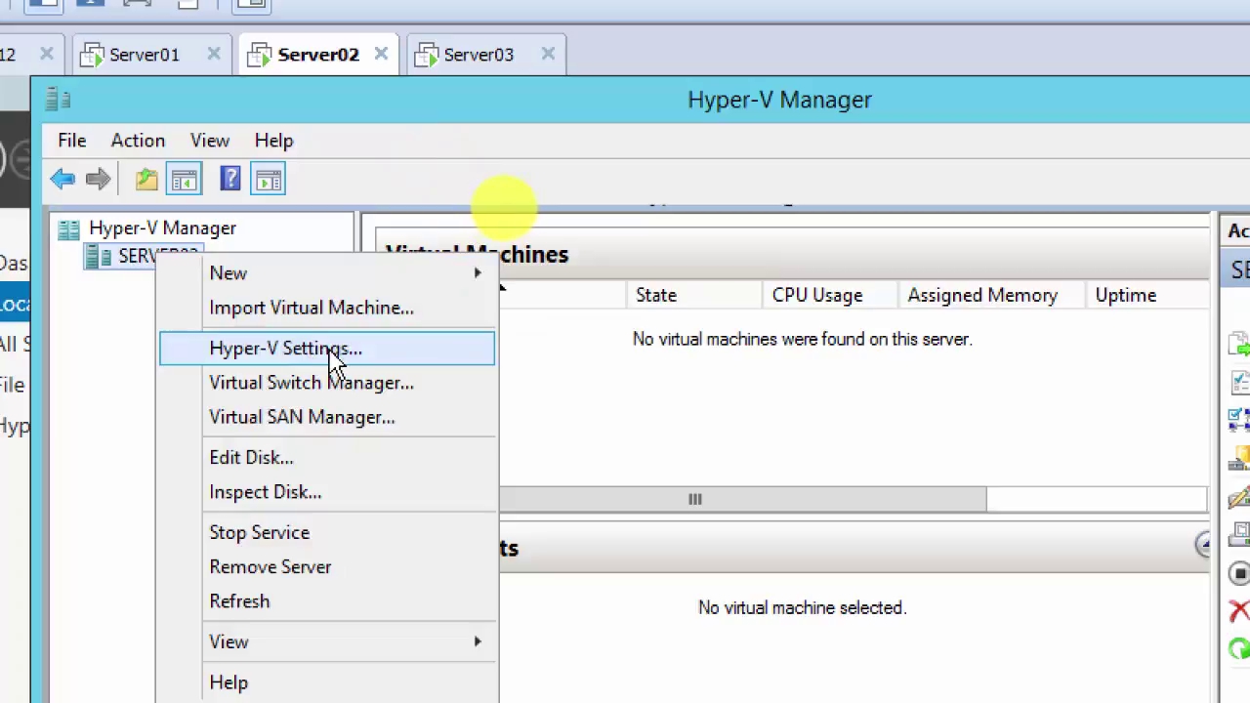
left_click(337, 361)
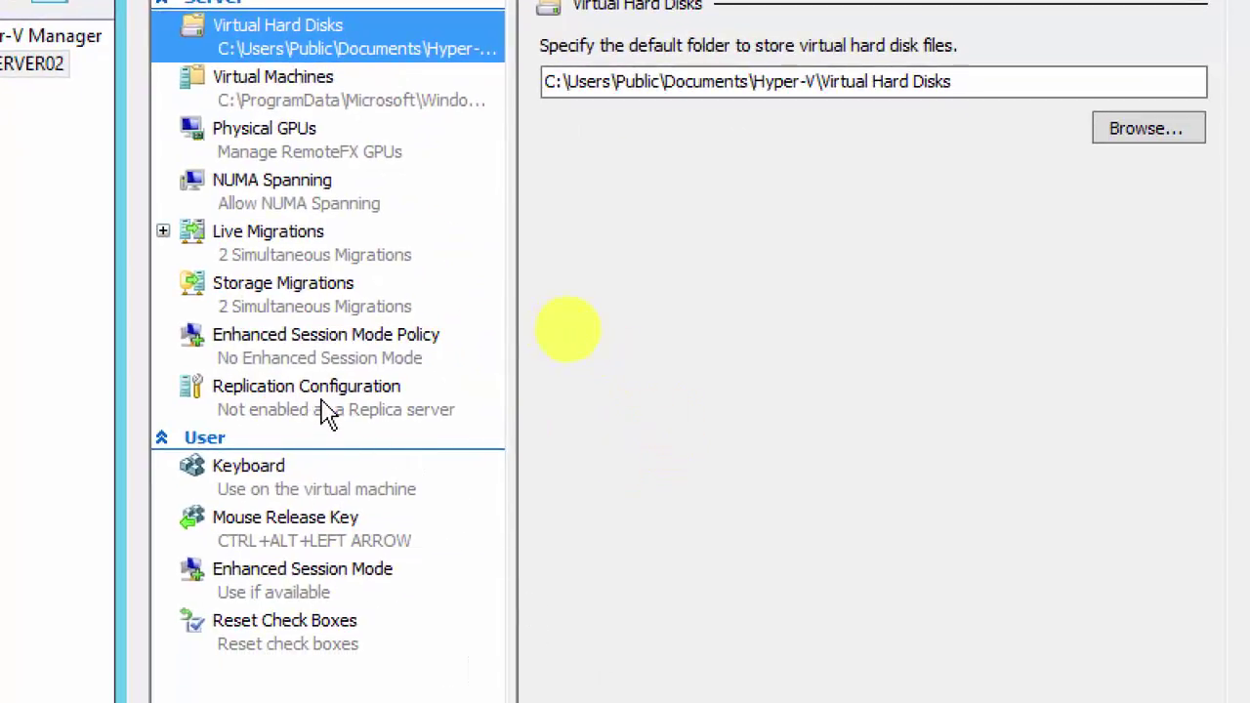
left_click(272, 244)
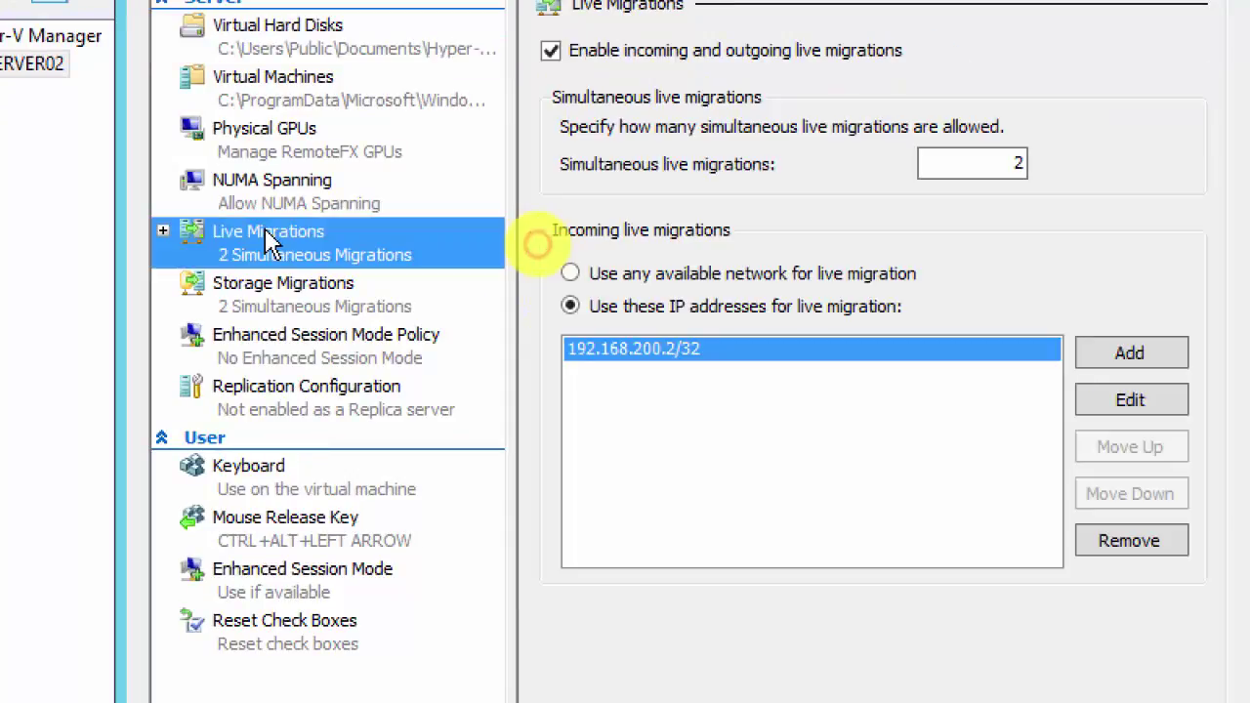
left_click(293, 412)
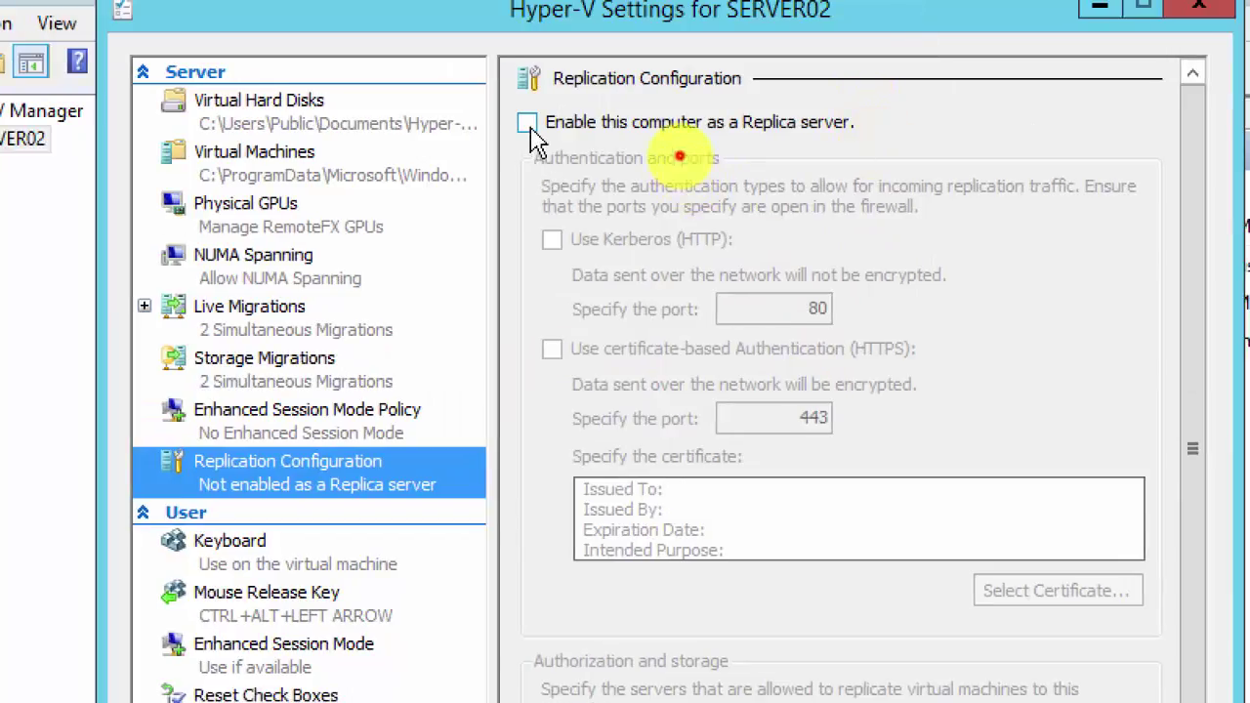
Step: Enable SERVER02 as a Replica server with Kerberos (HTTP), allowing any authenticated server
left_click(528, 125)
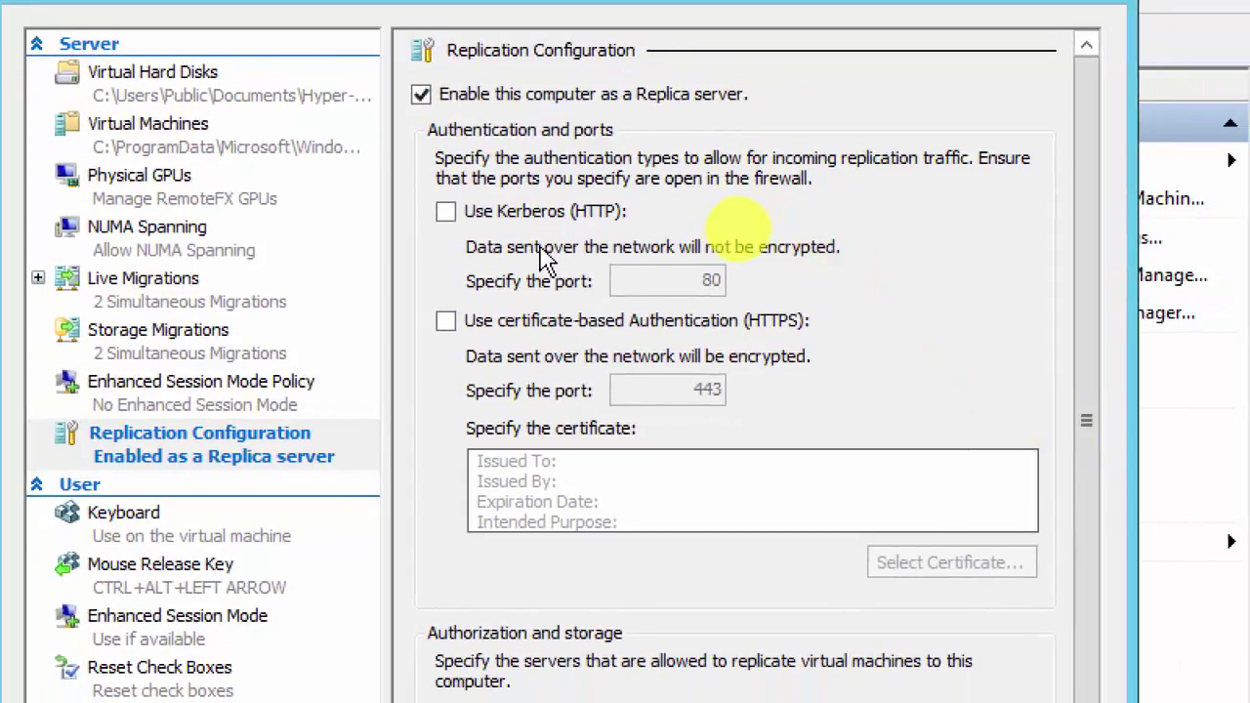
left_click(446, 212)
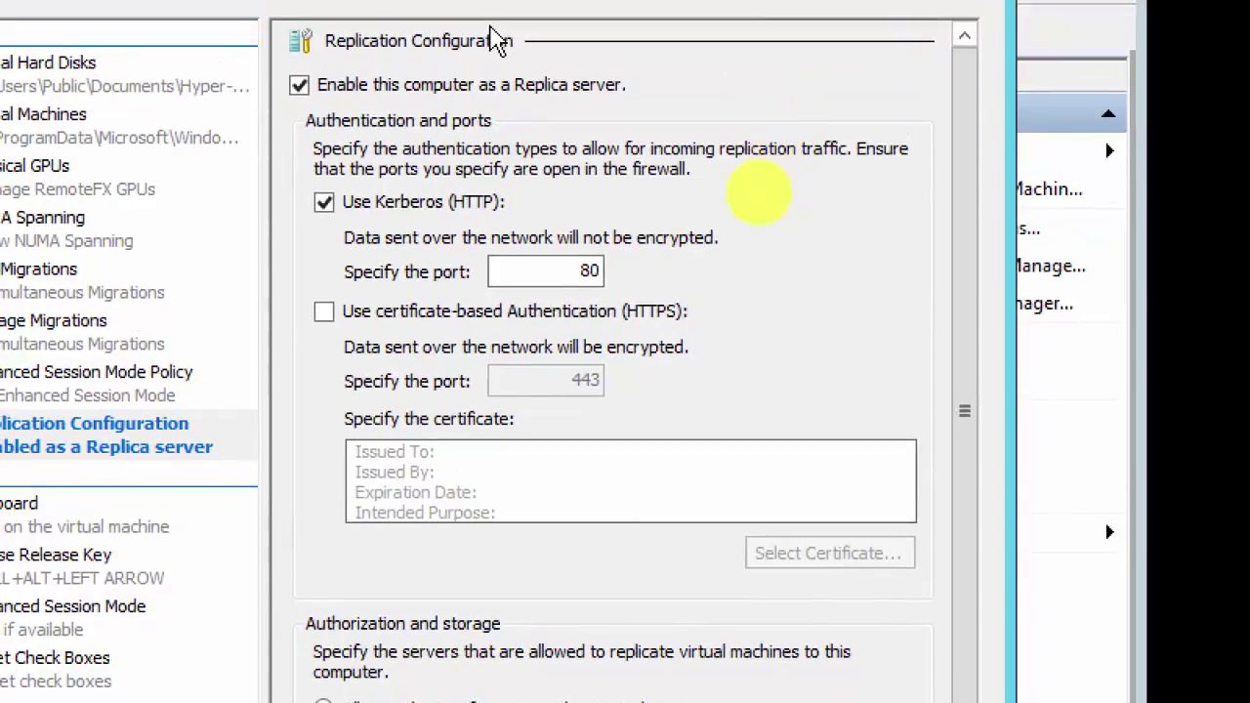
left_click(368, 320)
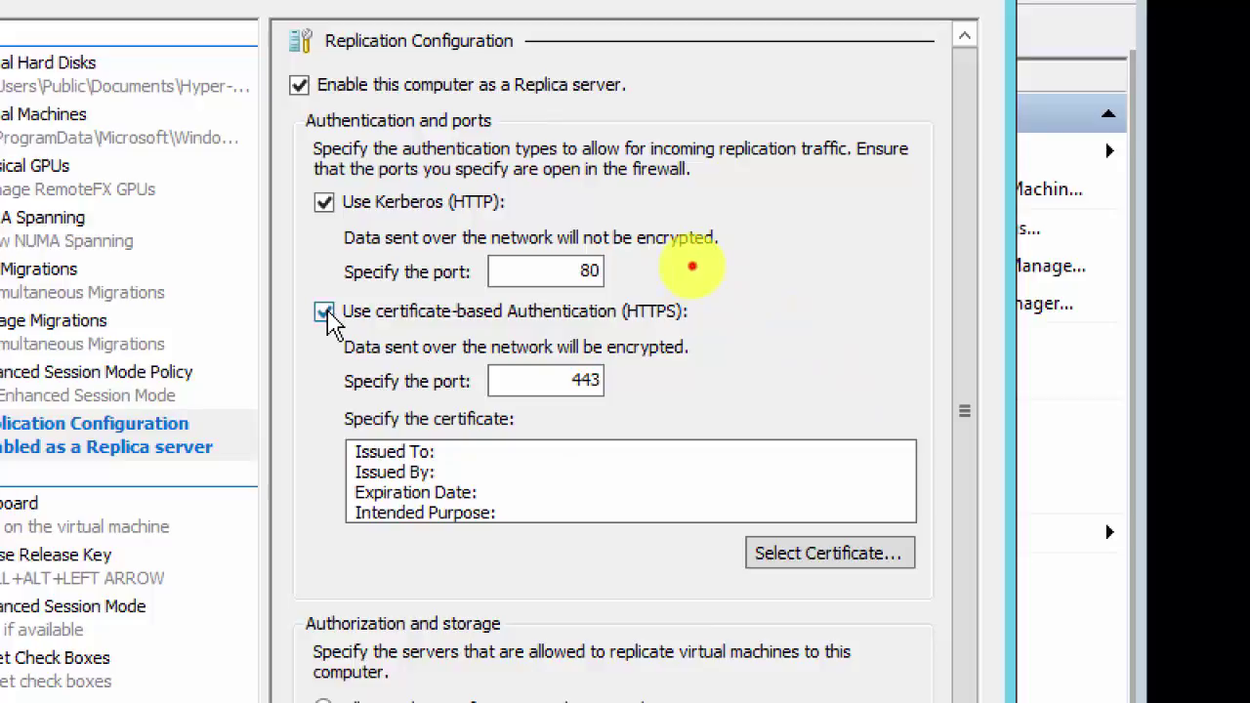
left_click(324, 312)
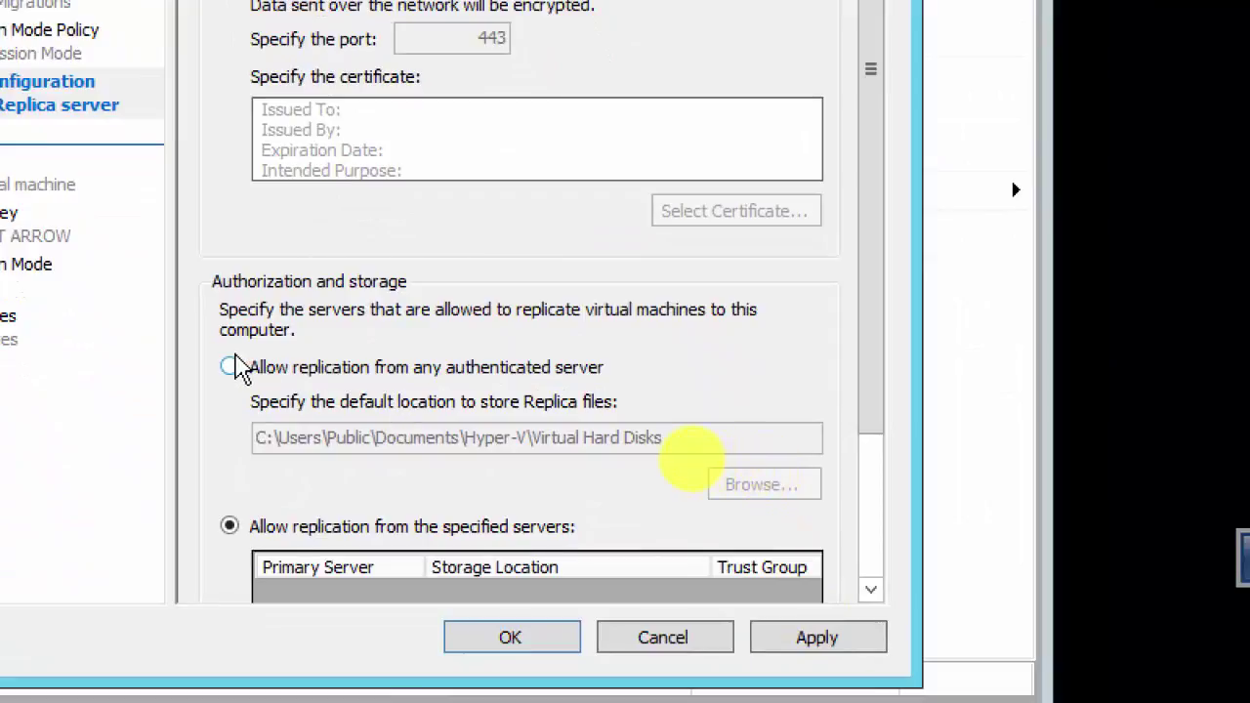
left_click(231, 368)
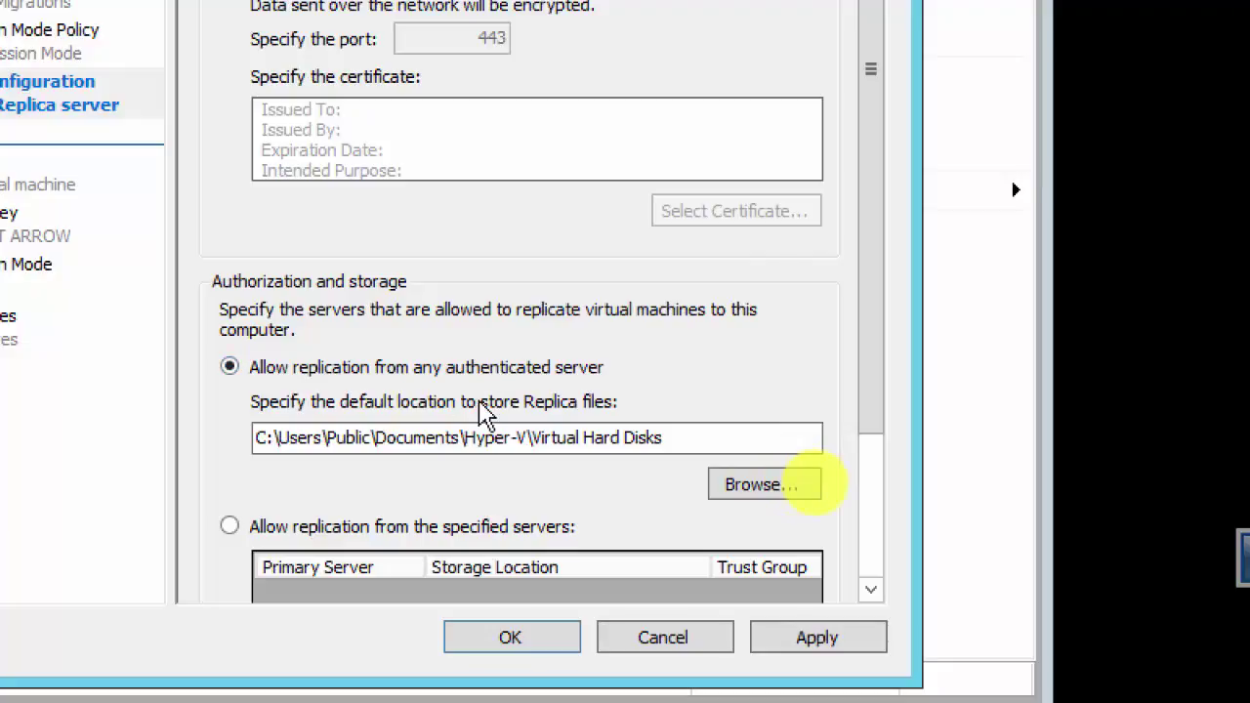
left_click(463, 444)
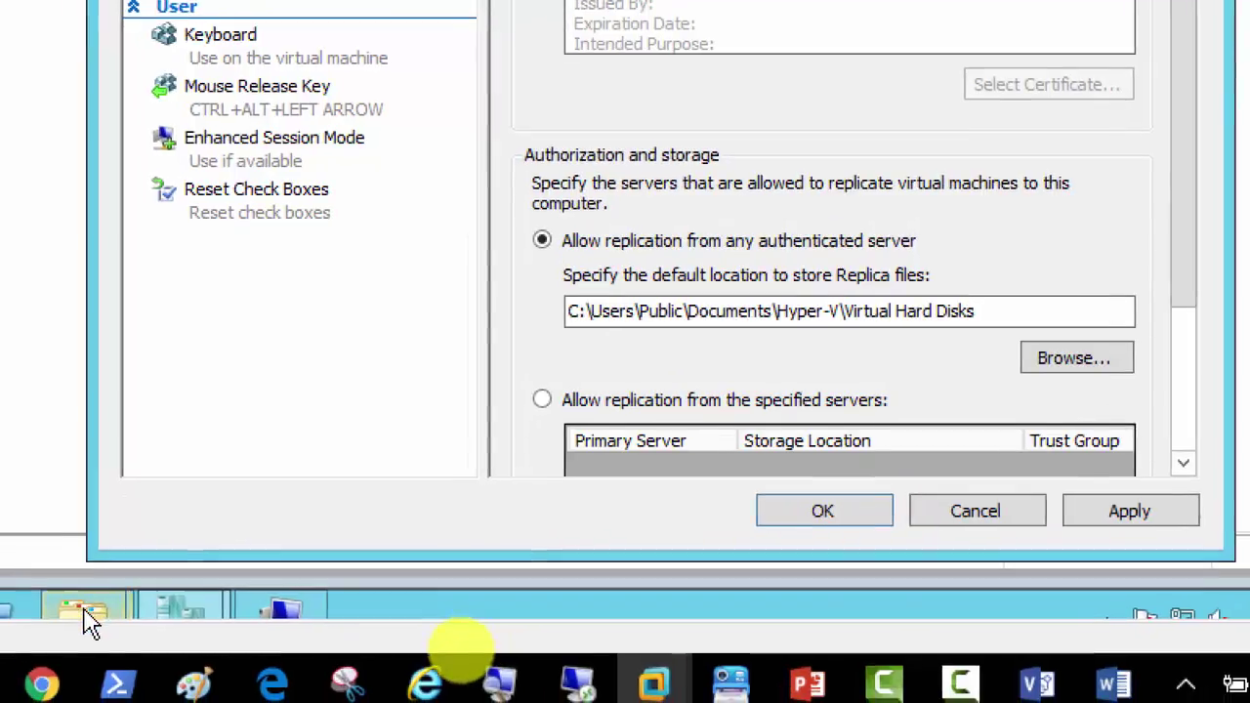
Step: Create a Hyper-V-Replica folder on Server02's C: drive and minimize the Explorer window
mouse_move(76, 623)
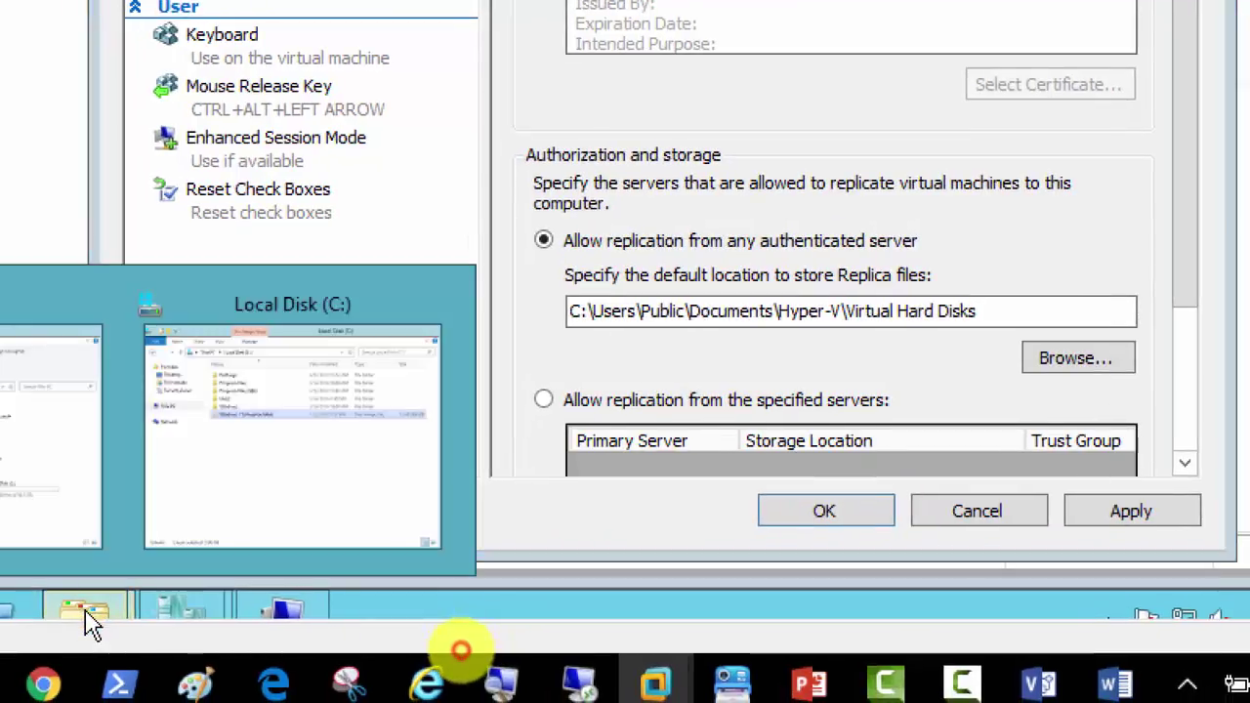
left_click(270, 476)
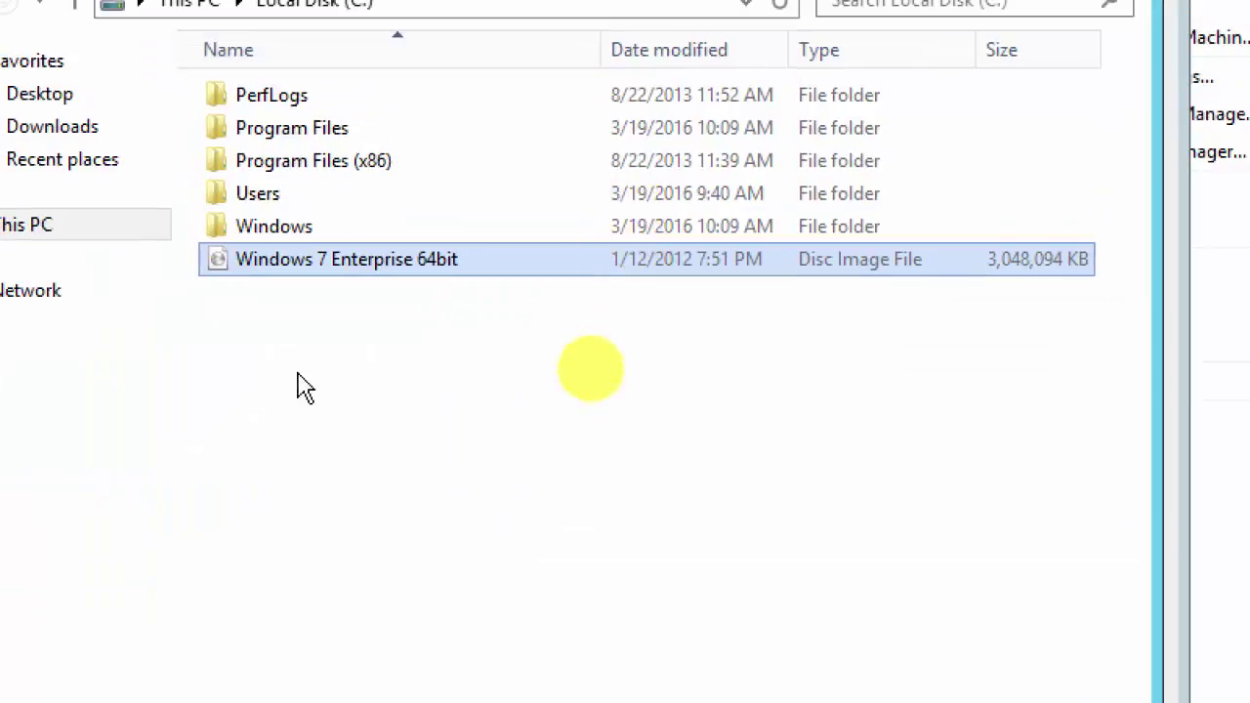
right_click(283, 324)
mouse_move(502, 613)
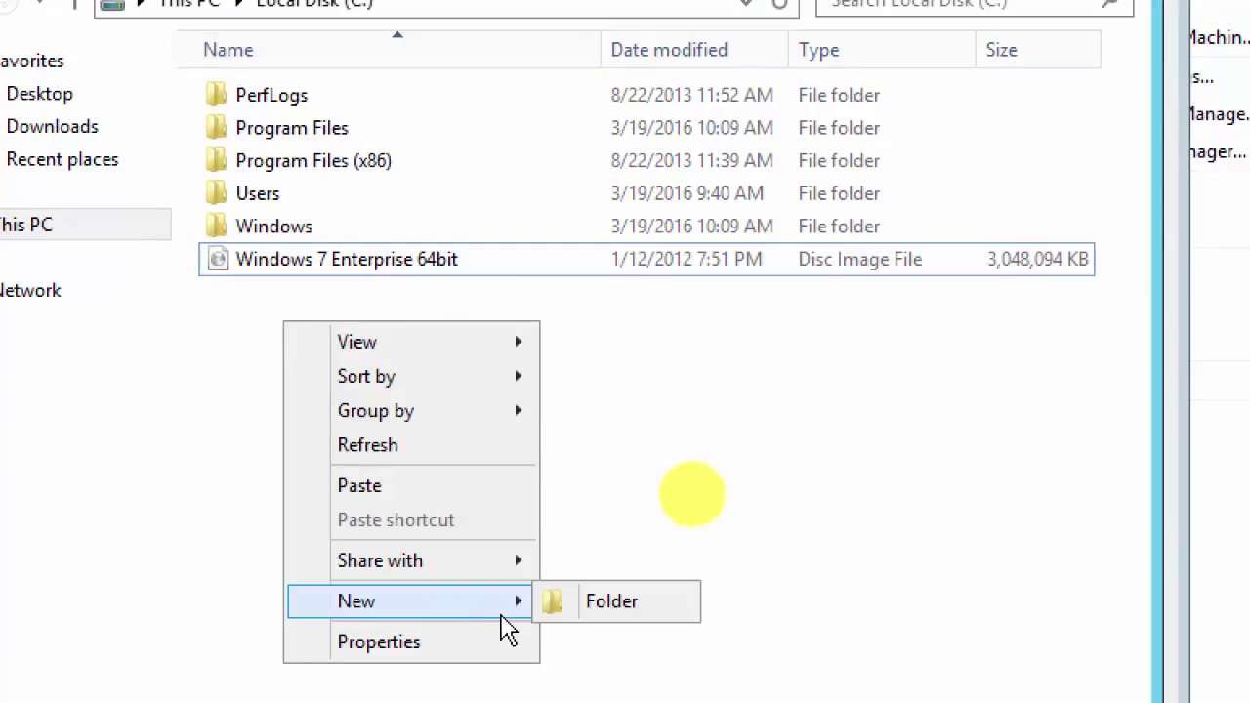
left_click(619, 608)
type("Hyper-V-Replic")
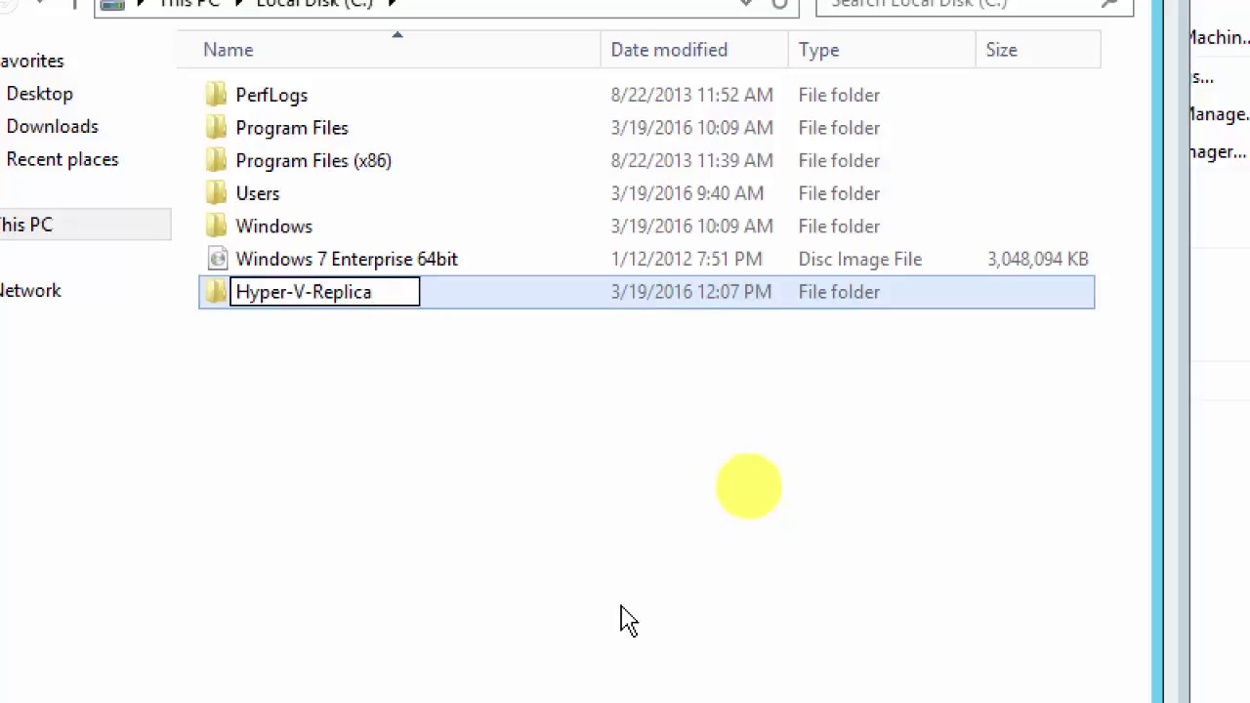
type("a")
left_click(391, 431)
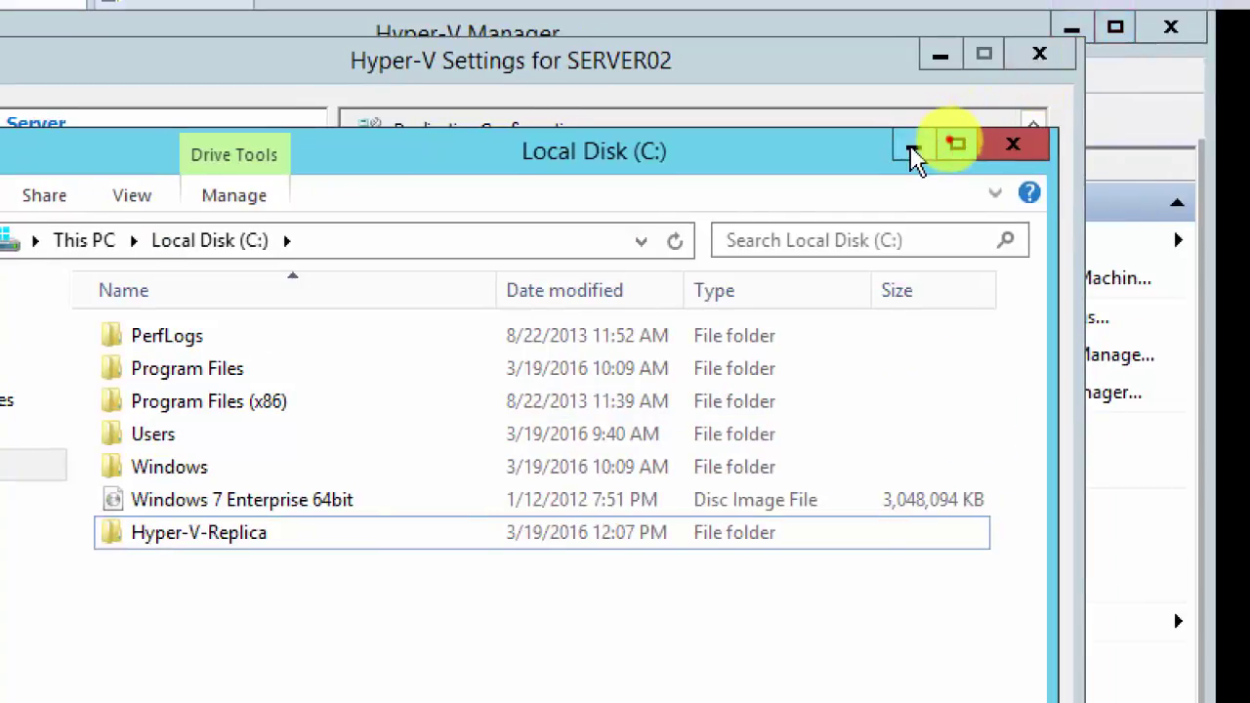
left_click(914, 145)
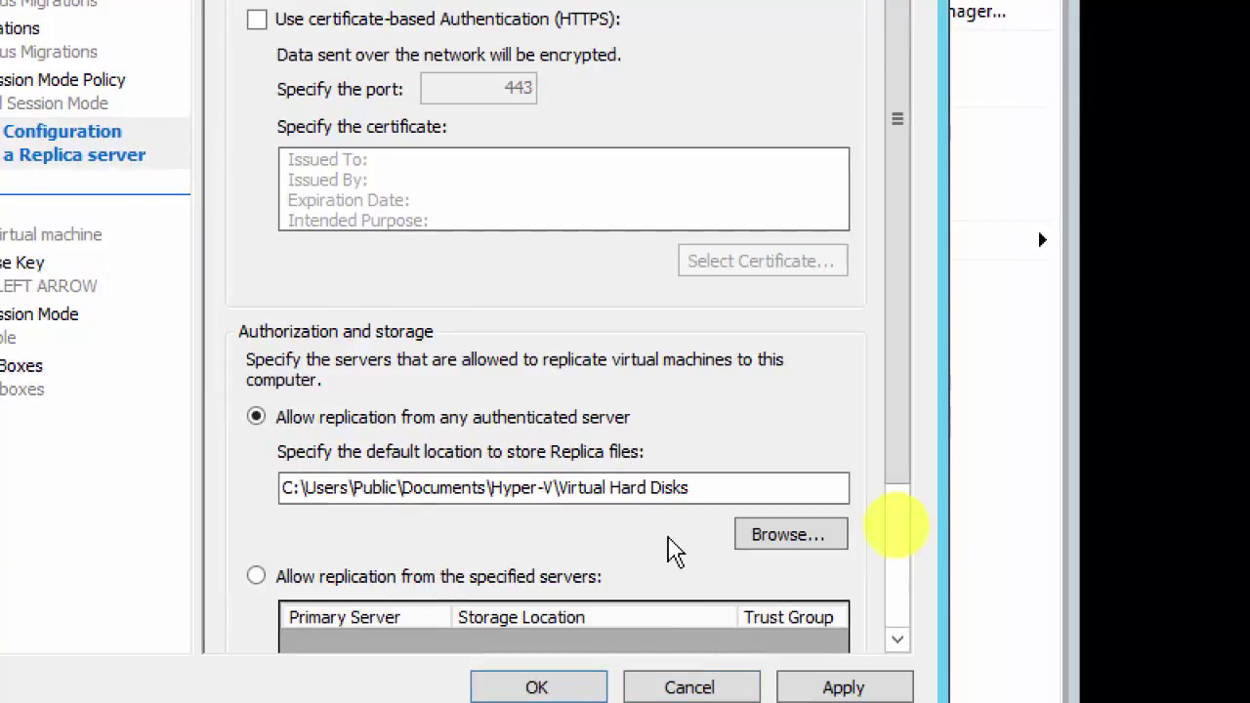
Step: Set C:\Hyper-V-Replica\ as SERVER02's Replica storage location, save, and dismiss the port 80 firewall notice
left_click(779, 540)
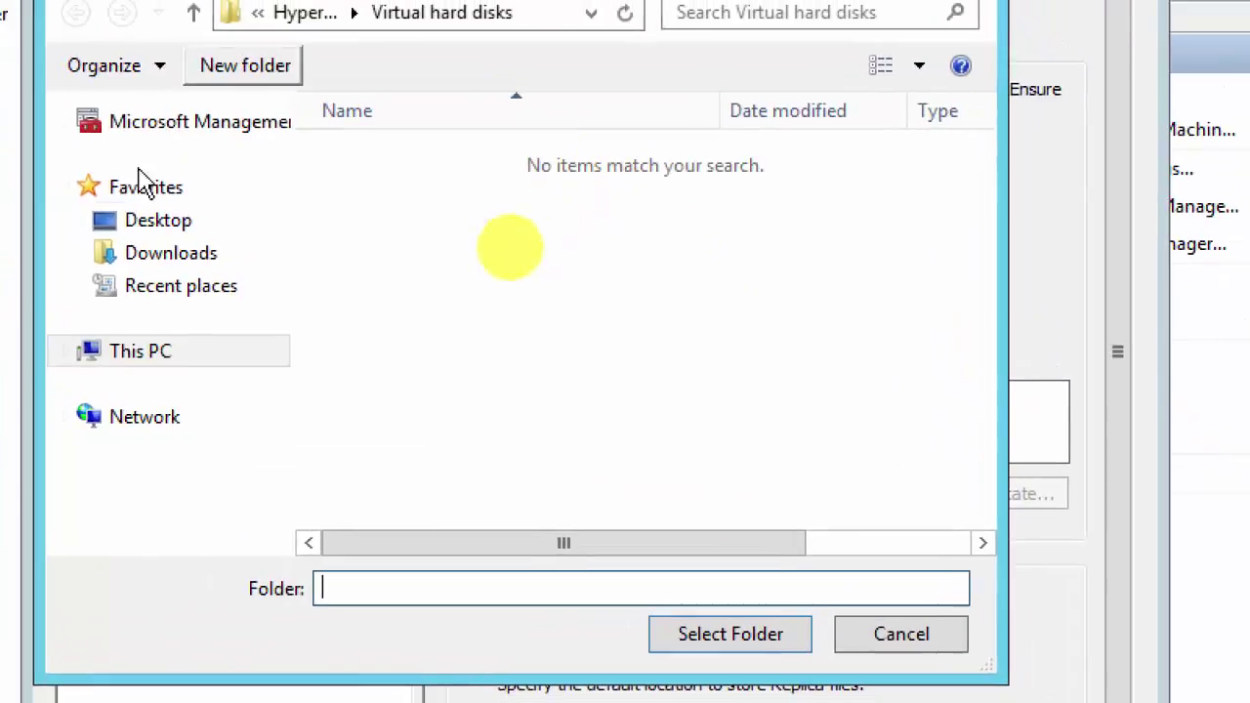
left_click(152, 347)
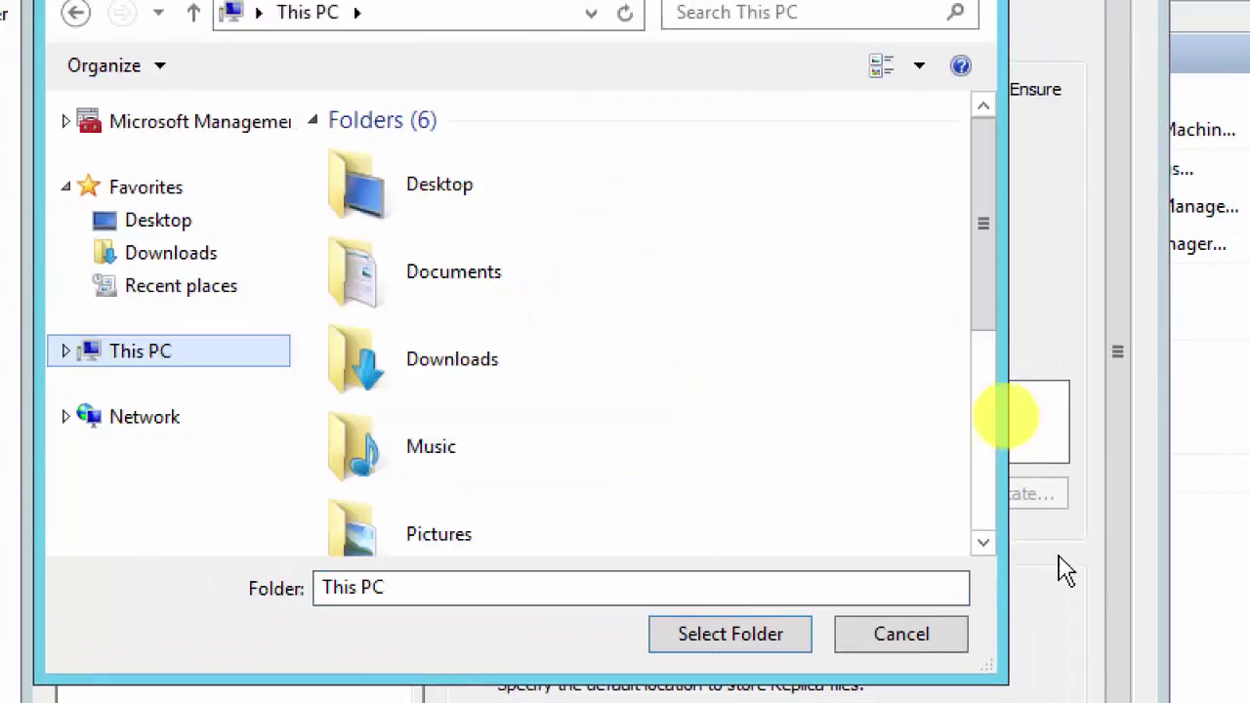
scroll(996, 520, "down", 3)
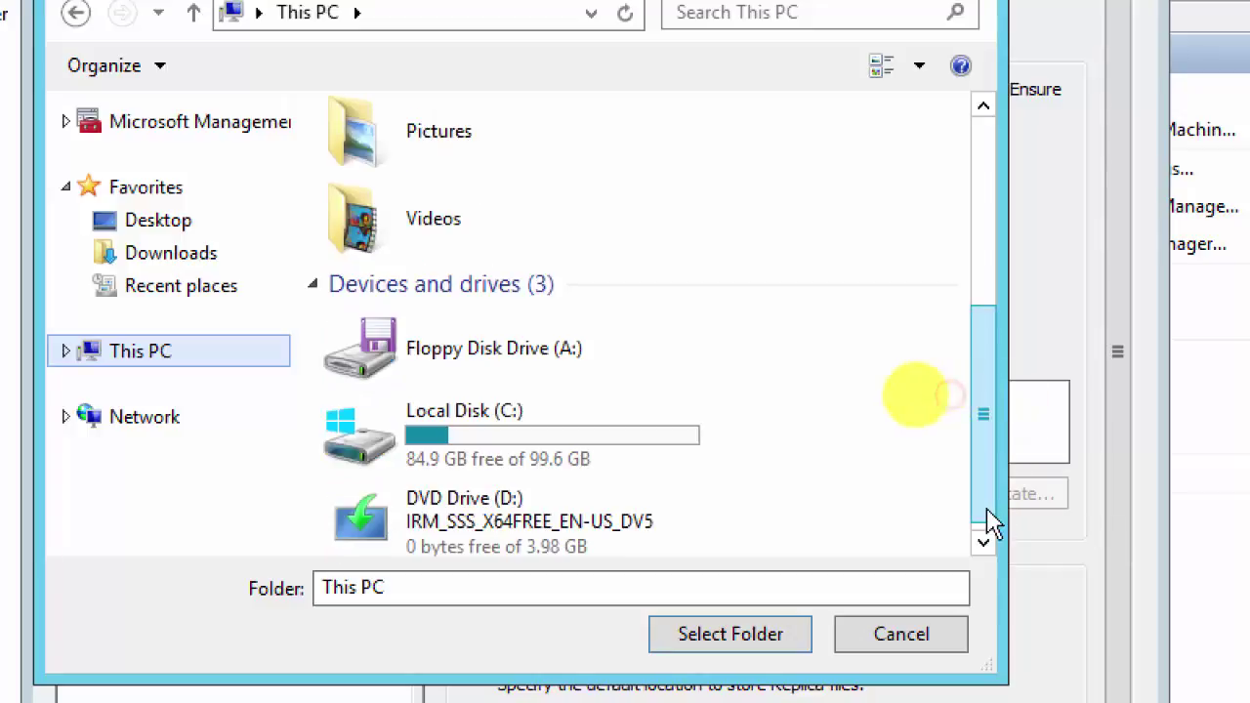
left_click(476, 436)
double_click(475, 437)
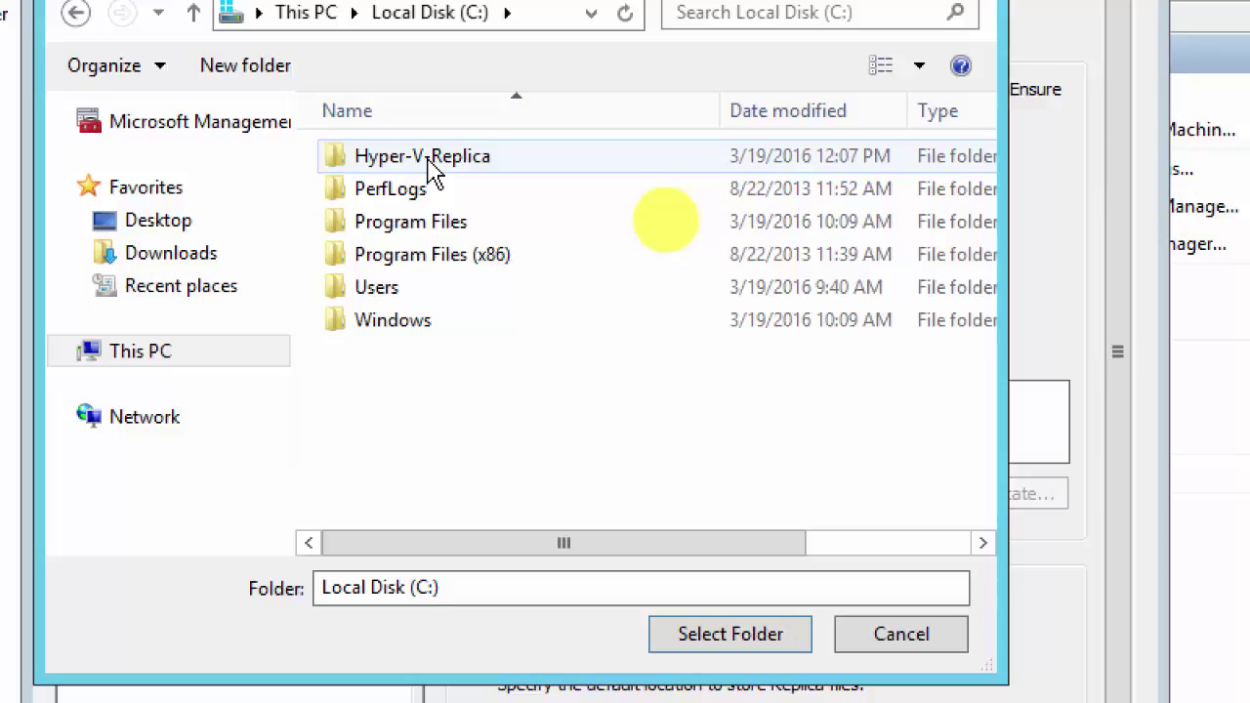
double_click(427, 162)
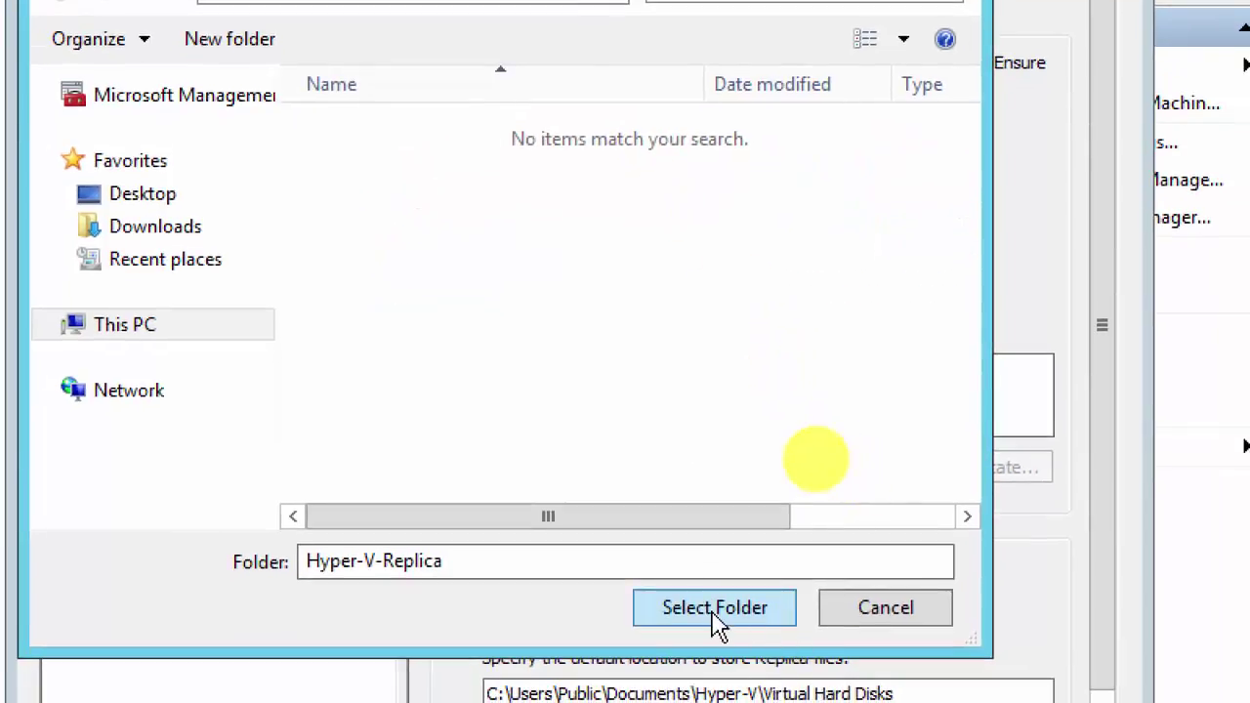
left_click(713, 610)
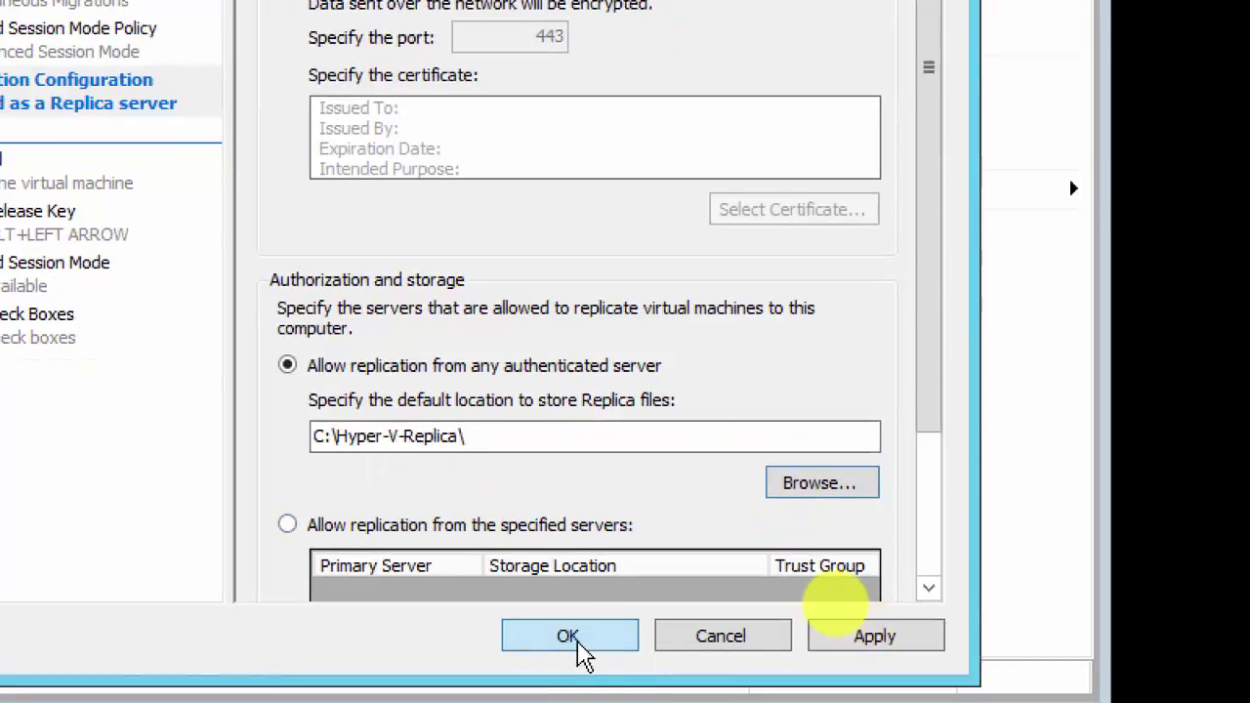
left_click(935, 567)
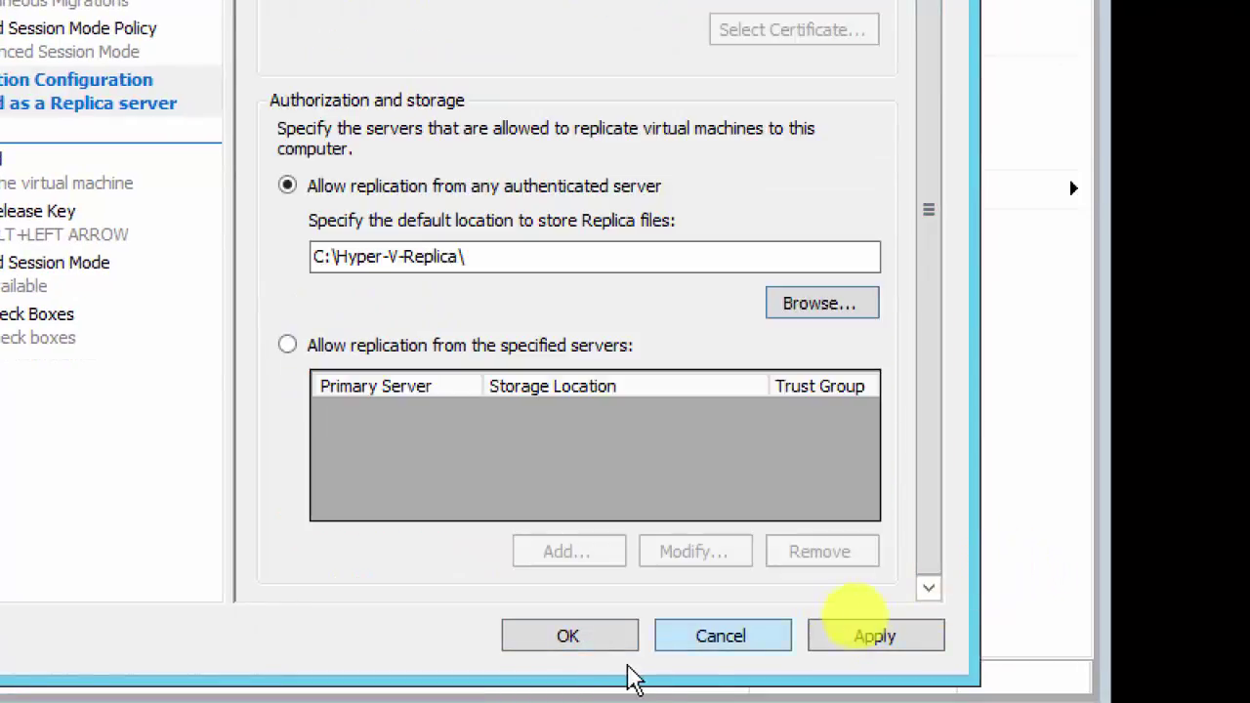
left_click(564, 640)
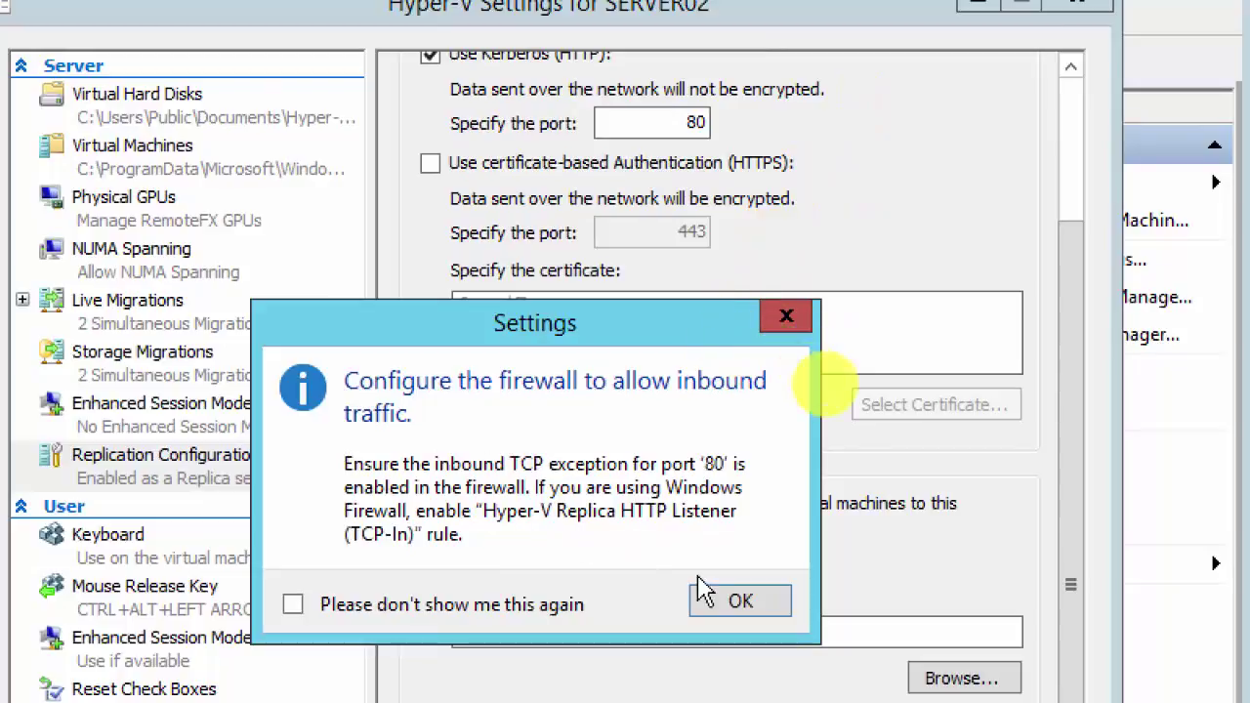
left_click(750, 605)
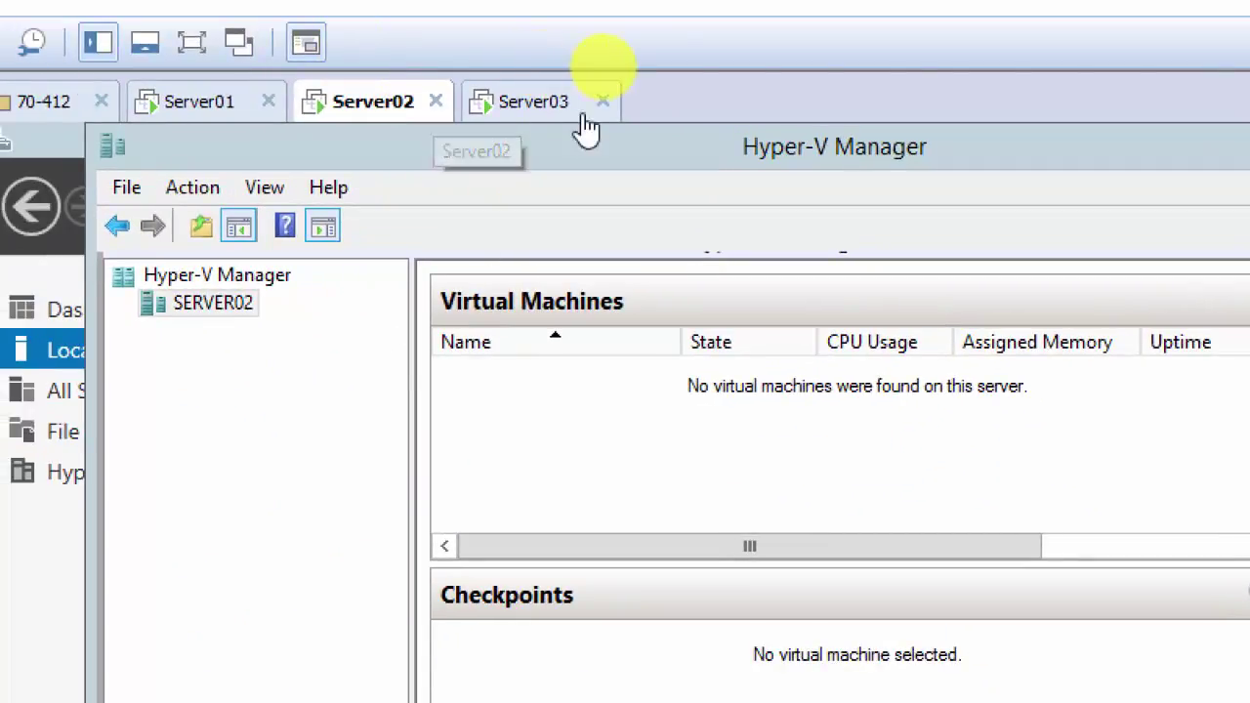
Step: On Server03, enable the Replica server with Kerberos (HTTP), accepting any authenticated server
left_click(533, 117)
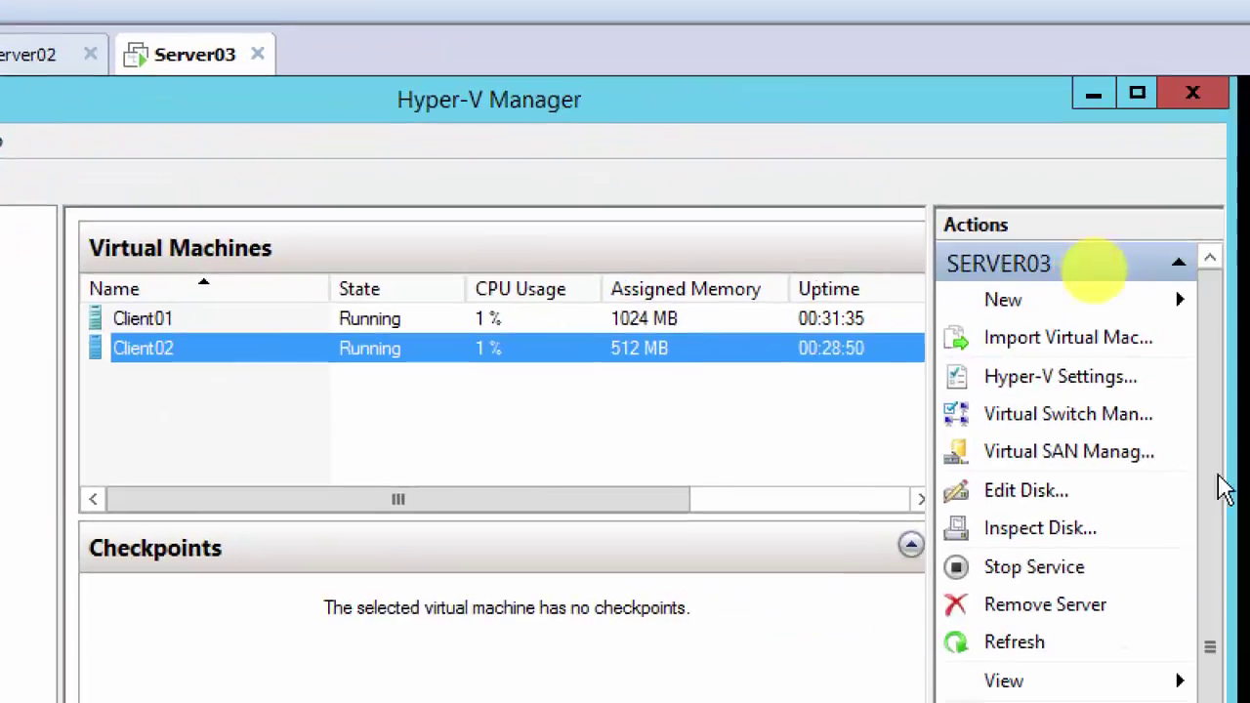
left_click(1053, 379)
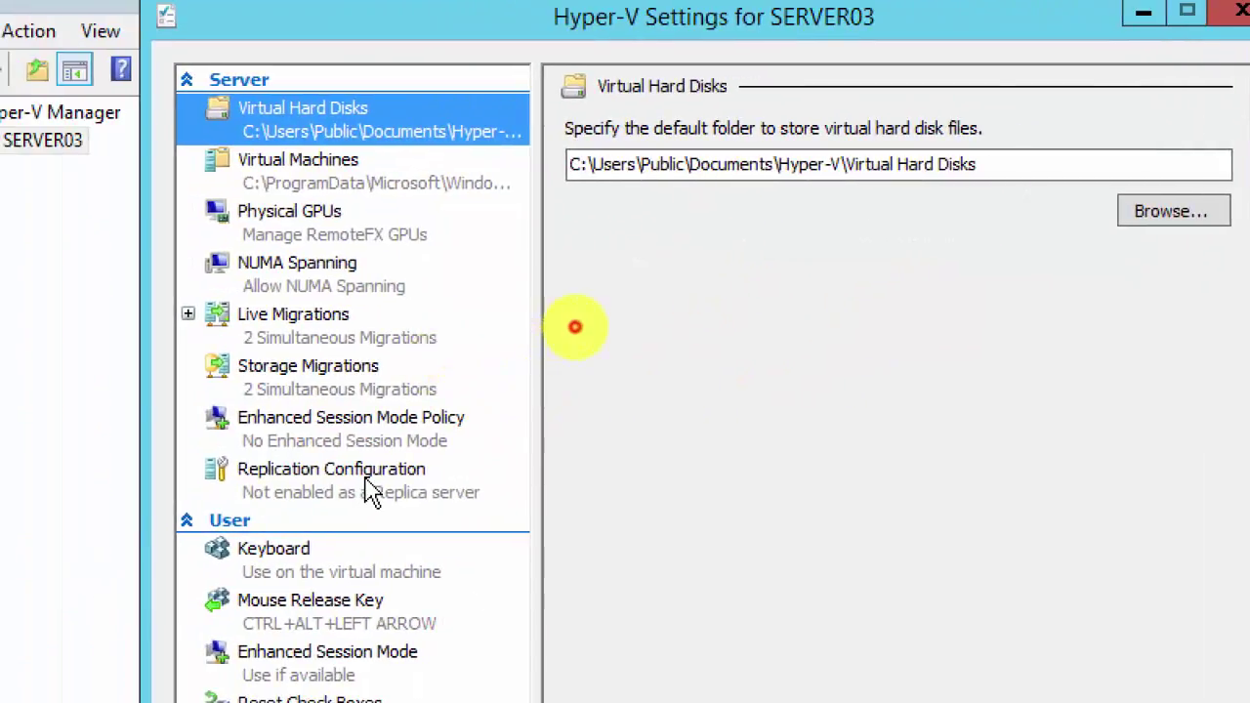
left_click(372, 491)
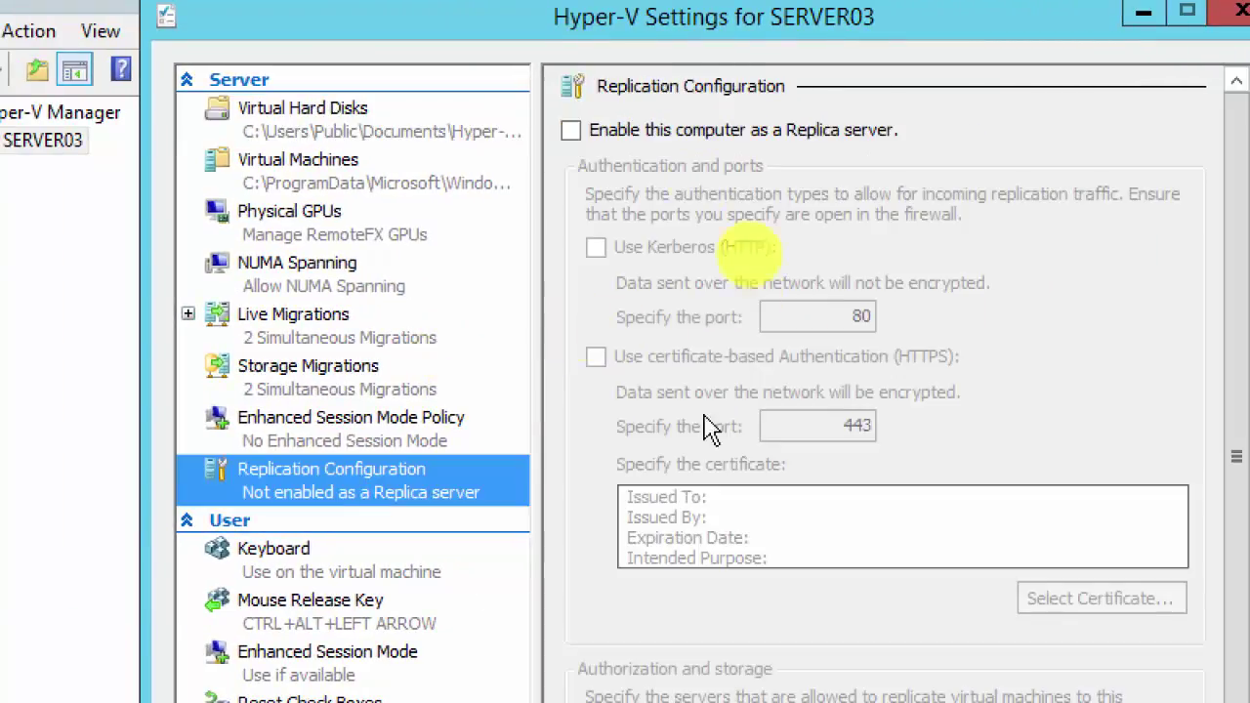
left_click(571, 131)
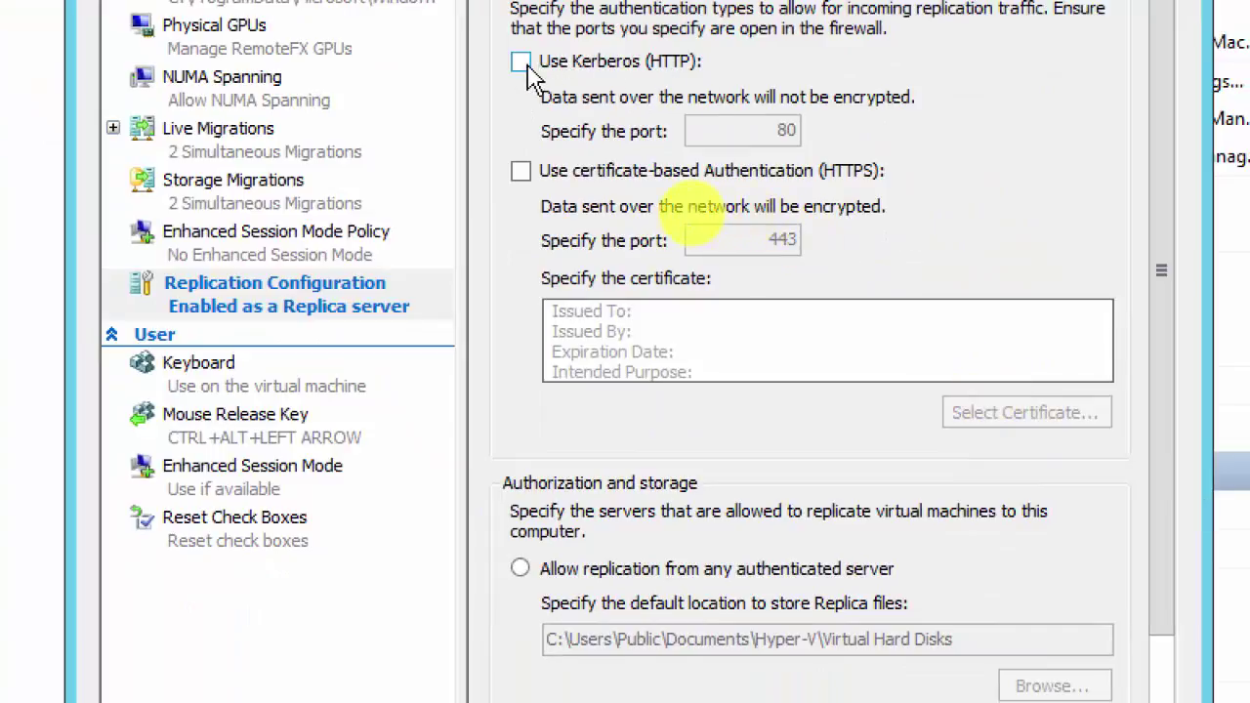
left_click(521, 63)
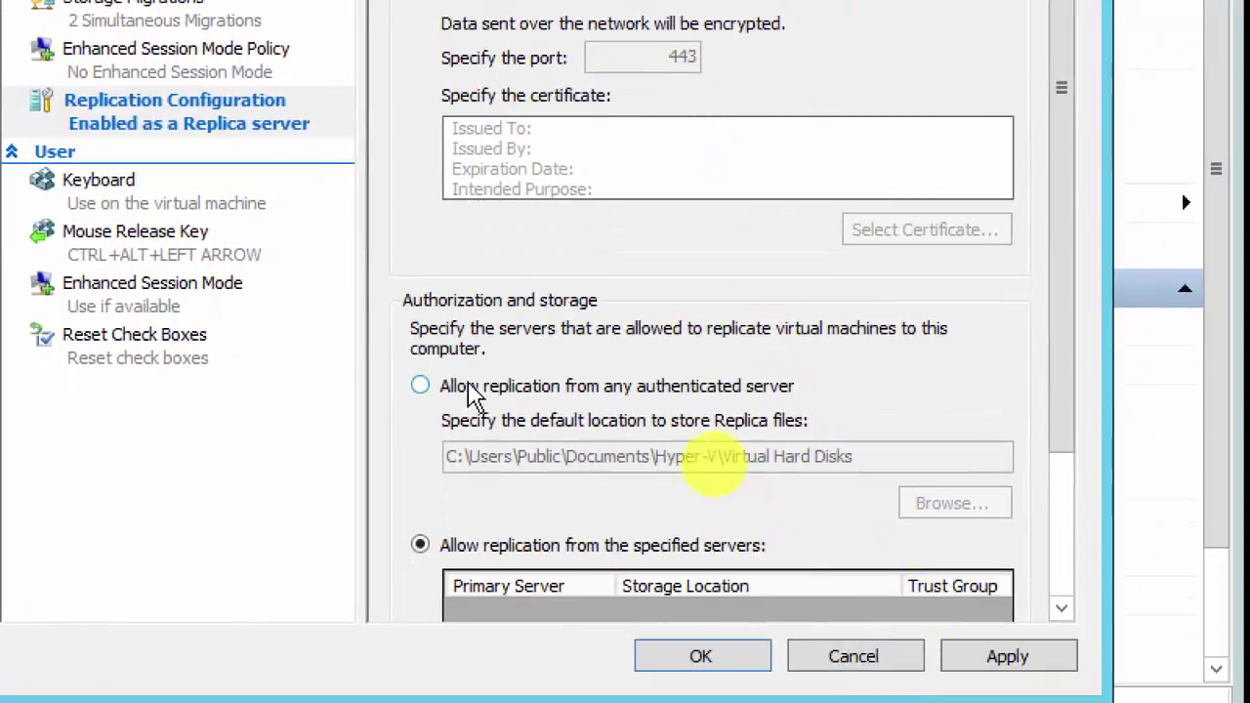
left_click(472, 391)
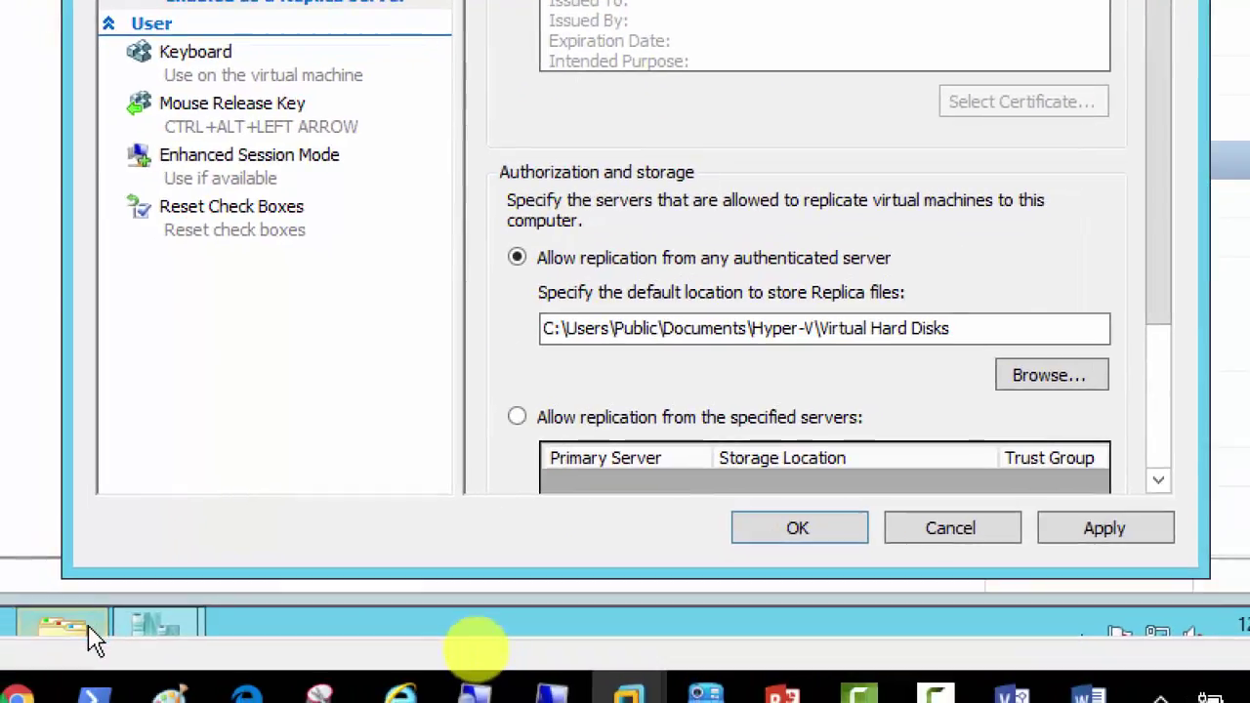
Step: Create a Hyper-V-Replica folder beside LiveMigration02 on Server03's C: drive
left_click(93, 637)
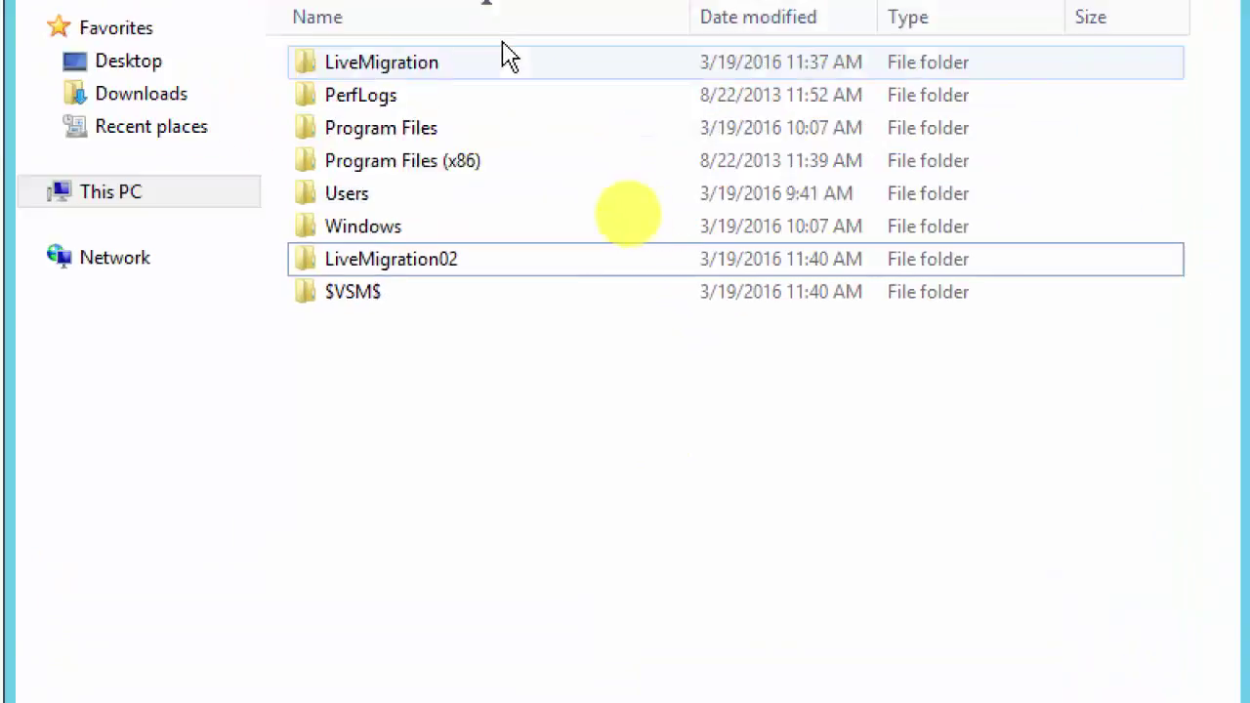
right_click(396, 362)
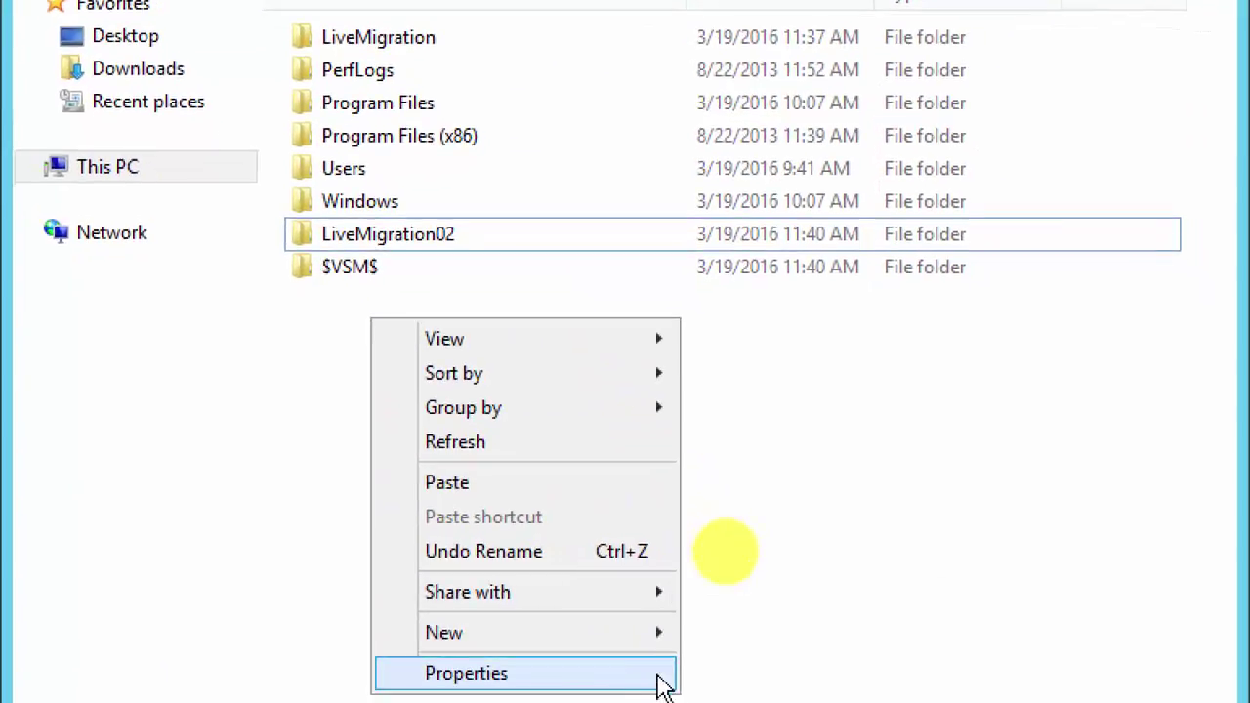
mouse_move(630, 633)
left_click(768, 635)
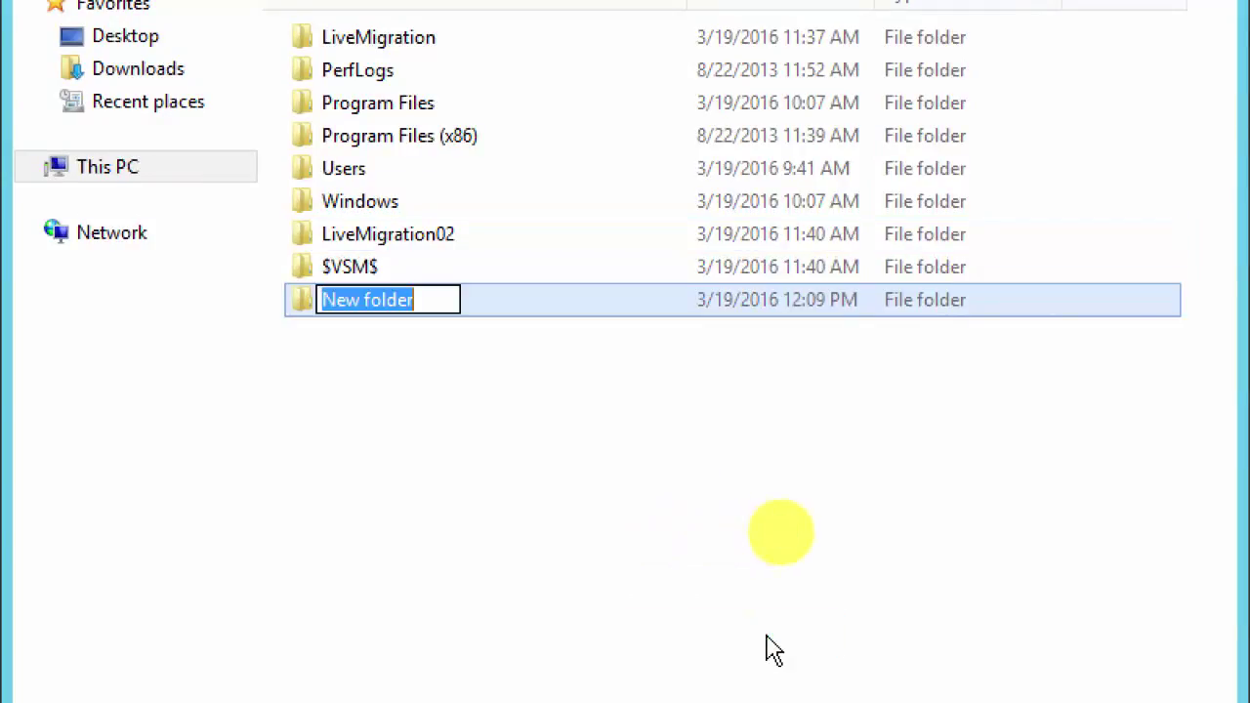
type("Hyper-")
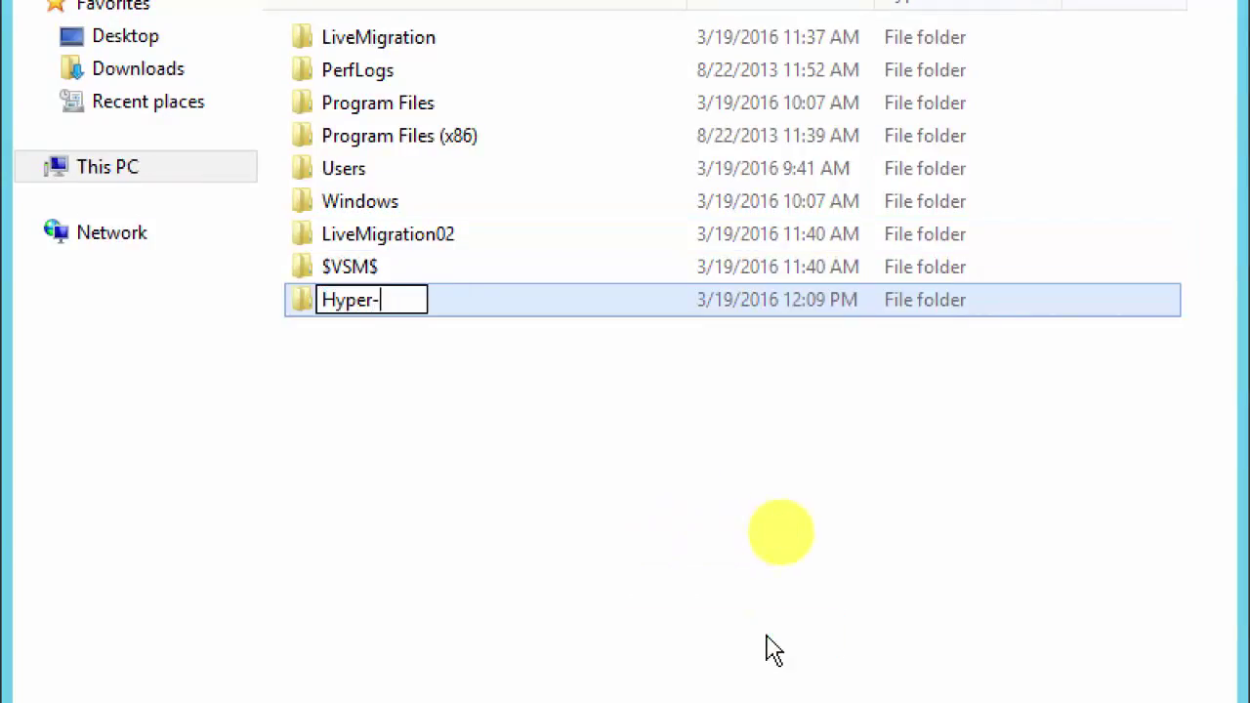
type("V-R")
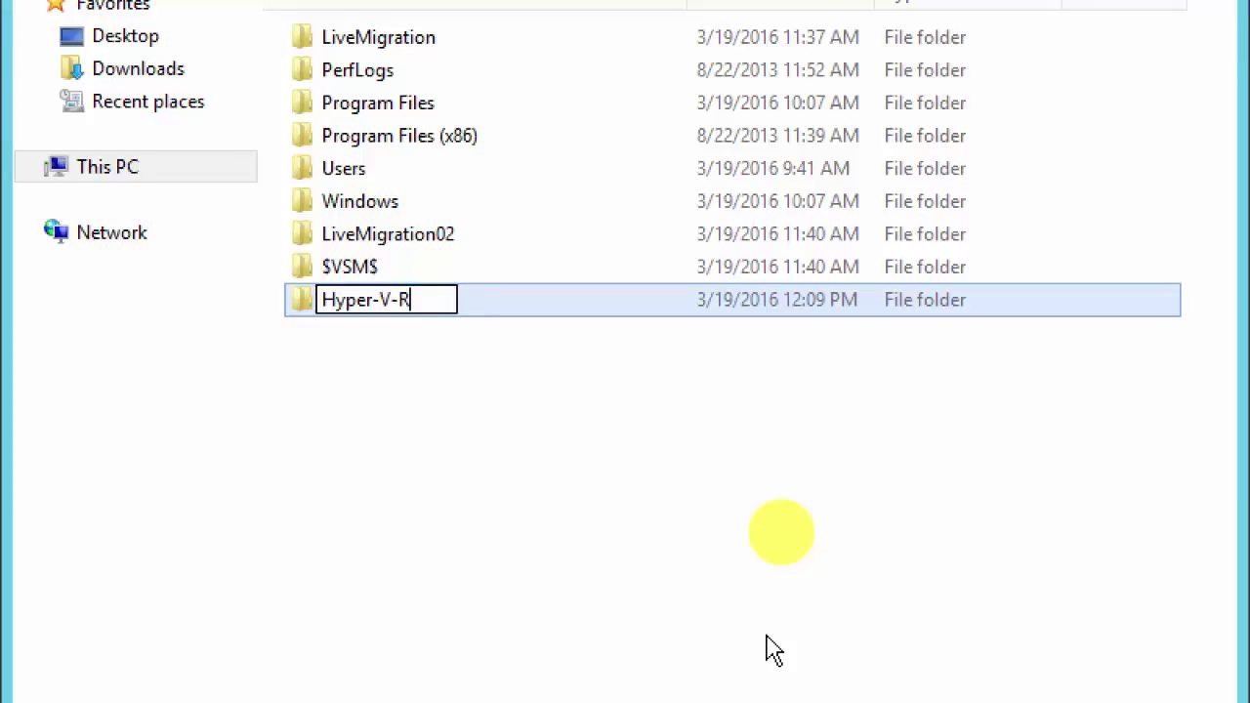
type("eplica")
left_click(531, 502)
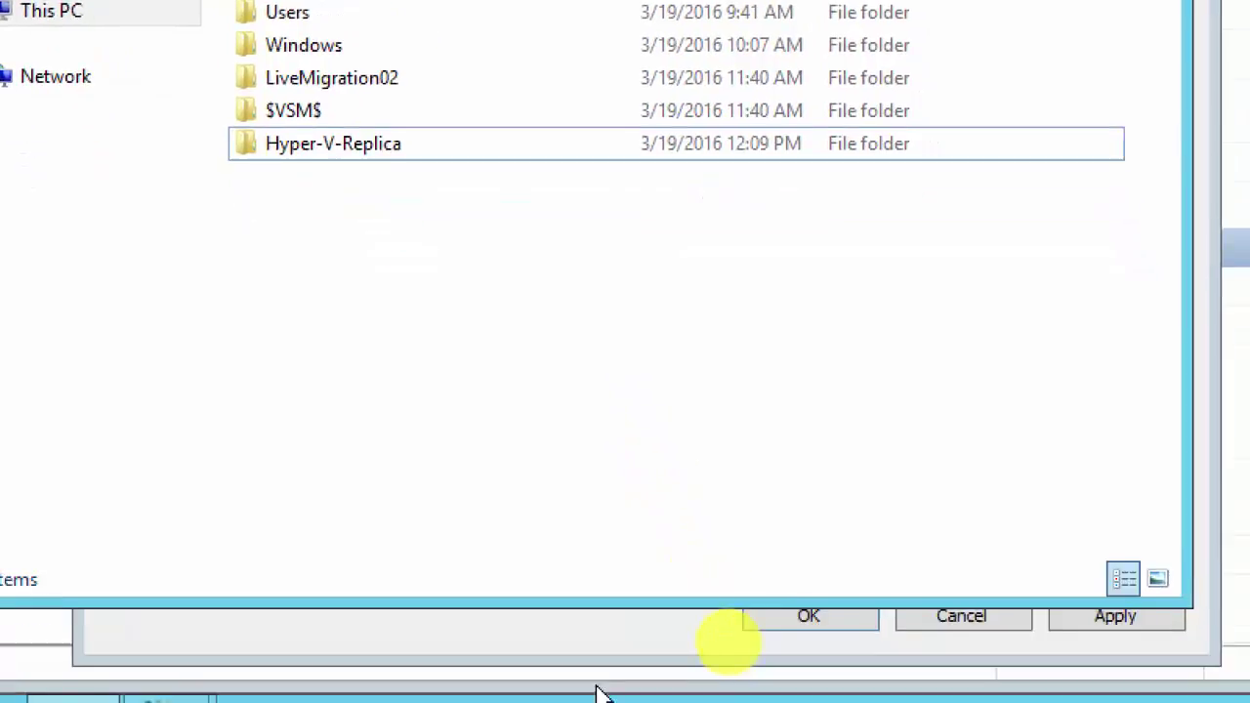
left_click(663, 651)
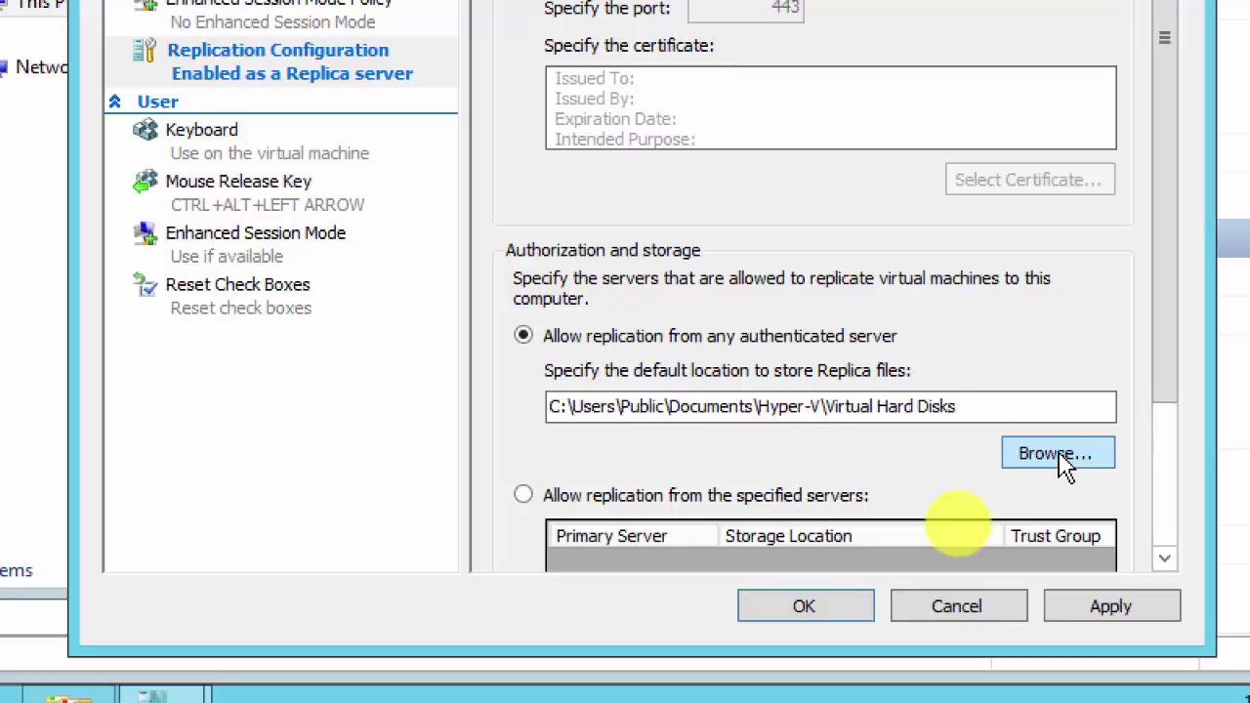
Step: Point Server03's Replica storage to C:\Hyper-V-Replica\ and save the settings with OK
left_click(1060, 455)
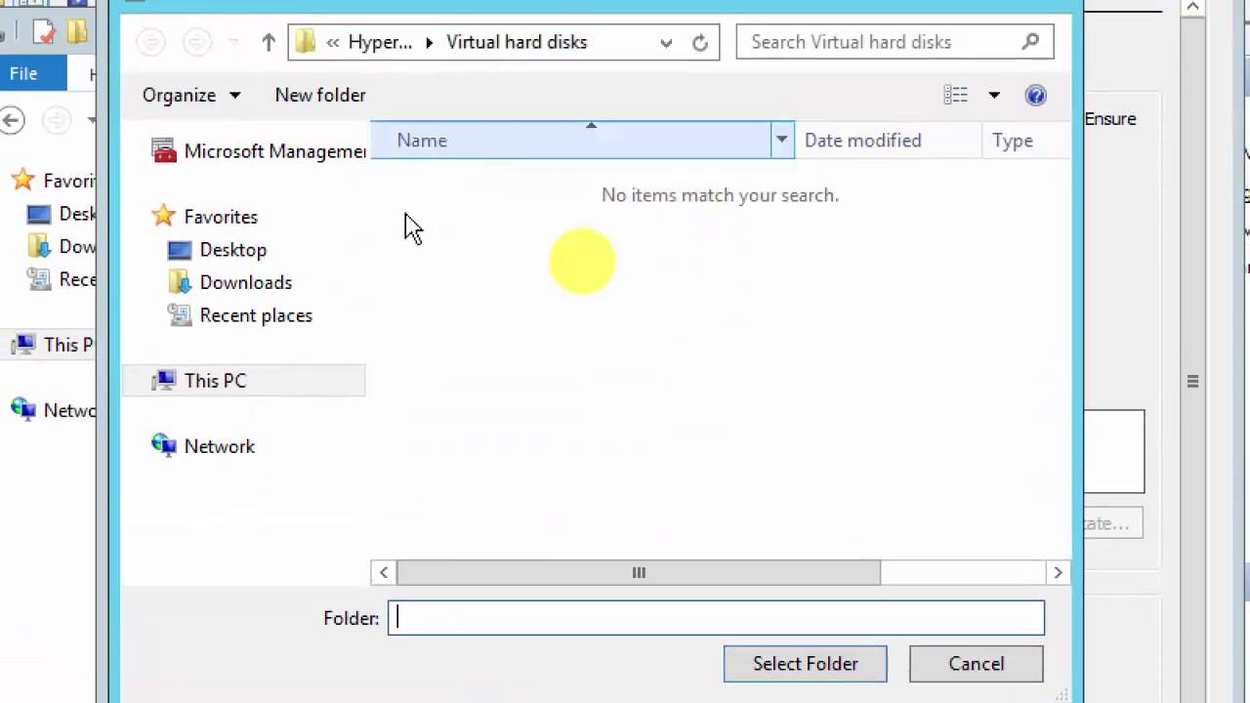
left_click(228, 389)
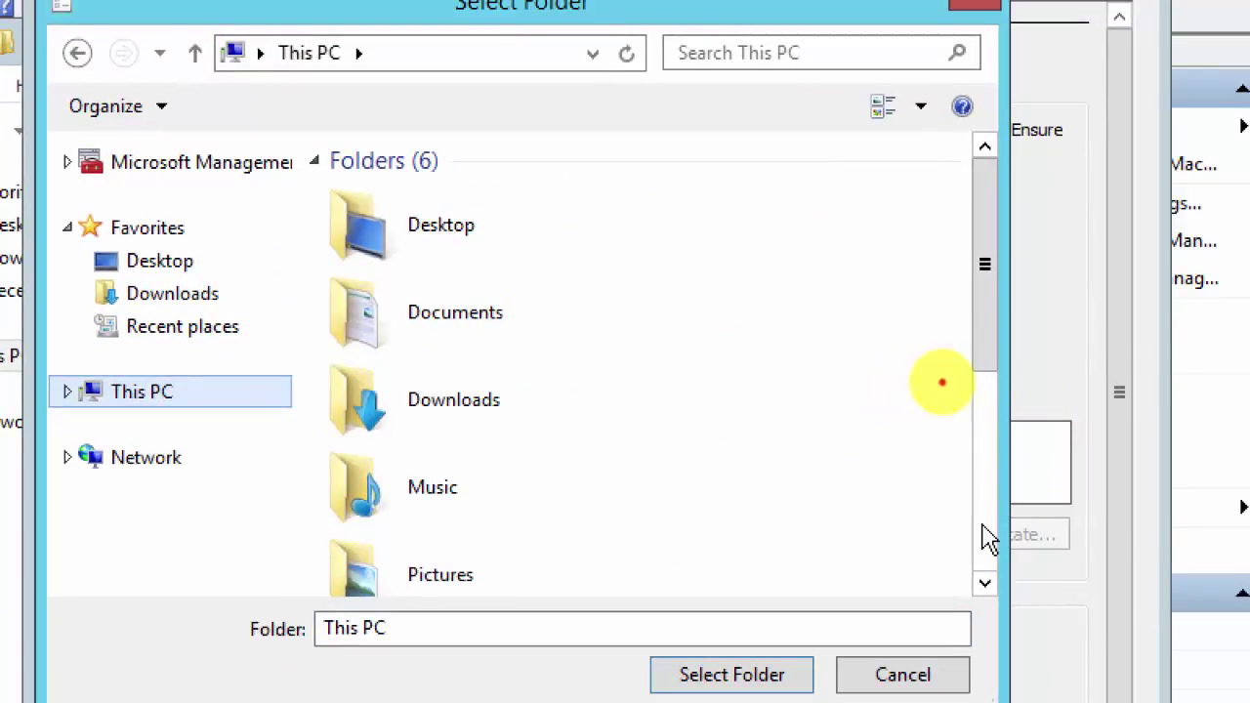
left_click(983, 536)
double_click(488, 476)
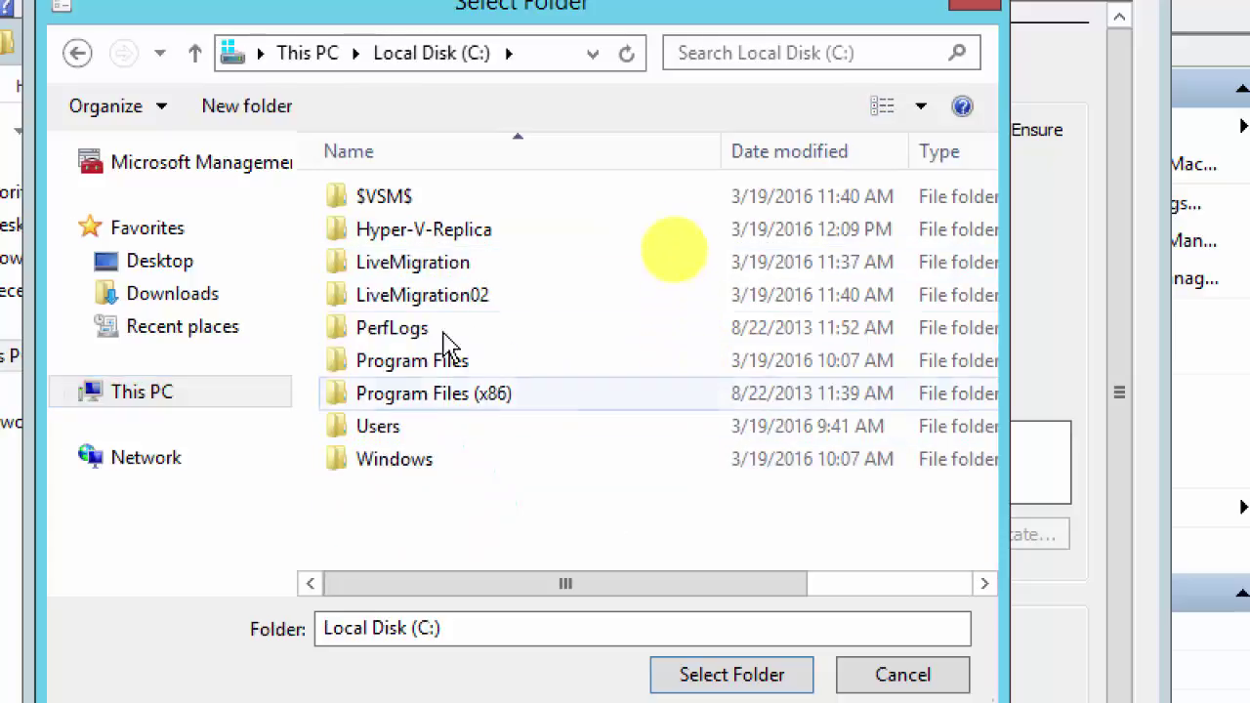
double_click(447, 235)
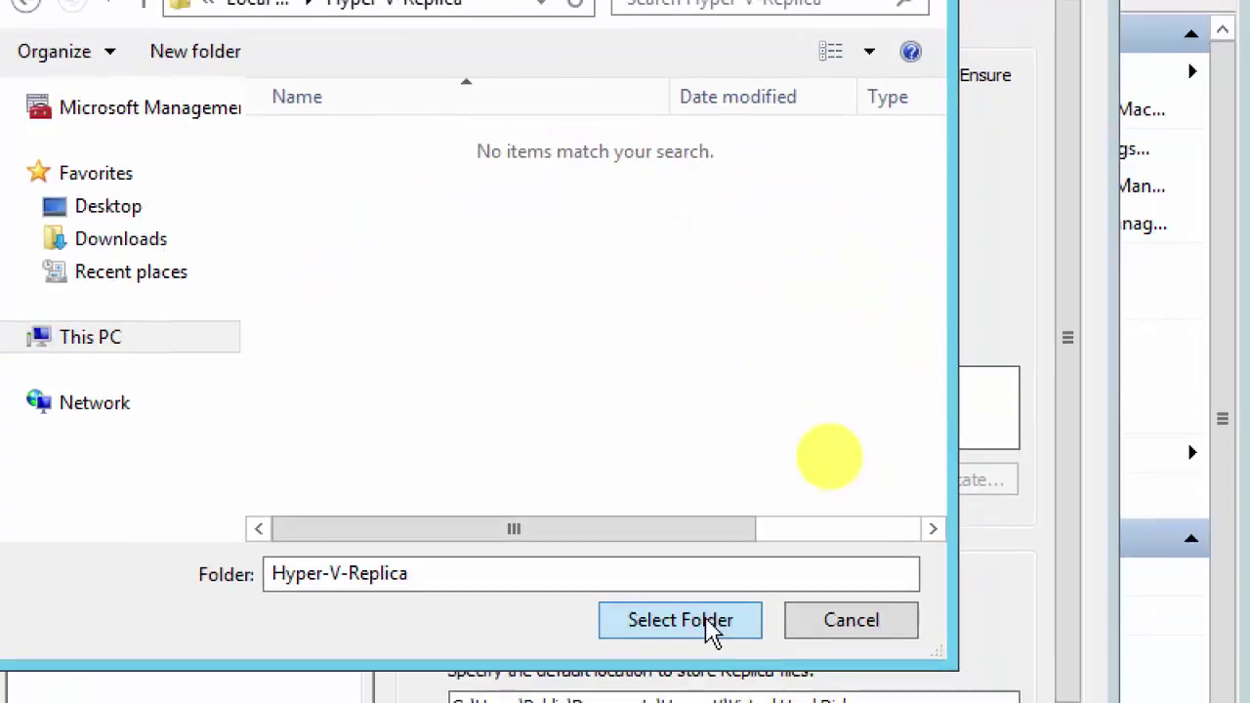
left_click(747, 684)
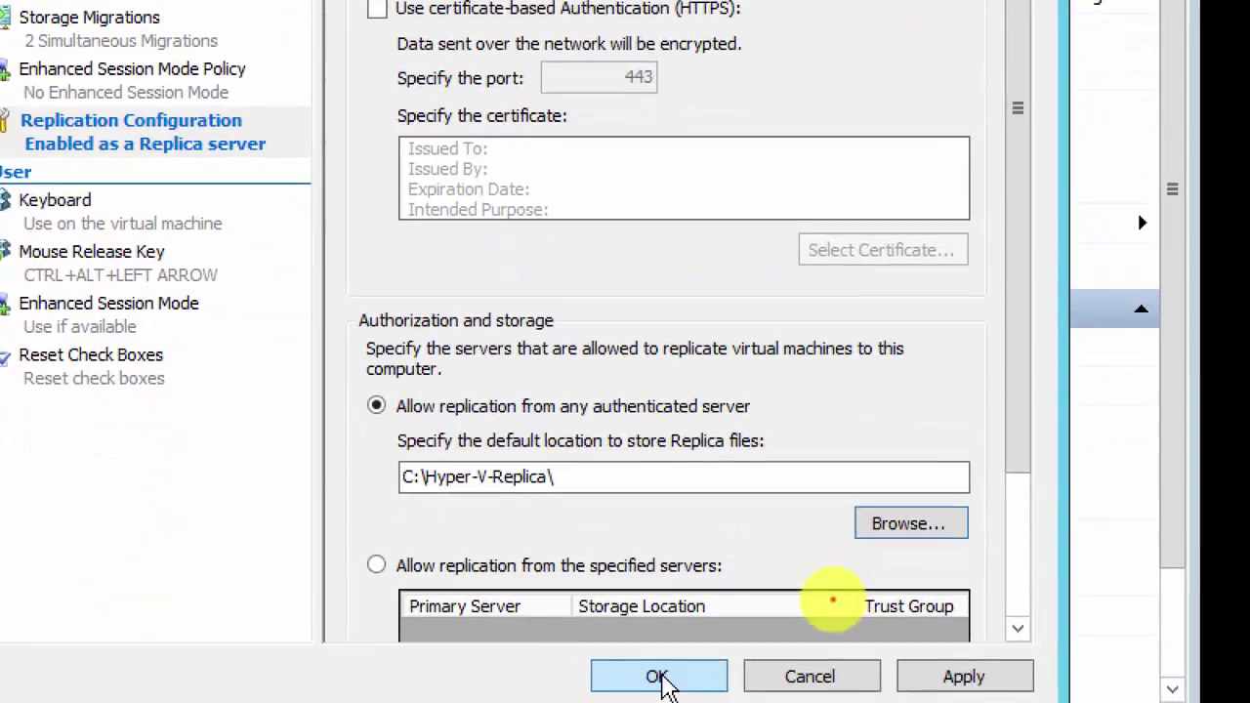
left_click(667, 686)
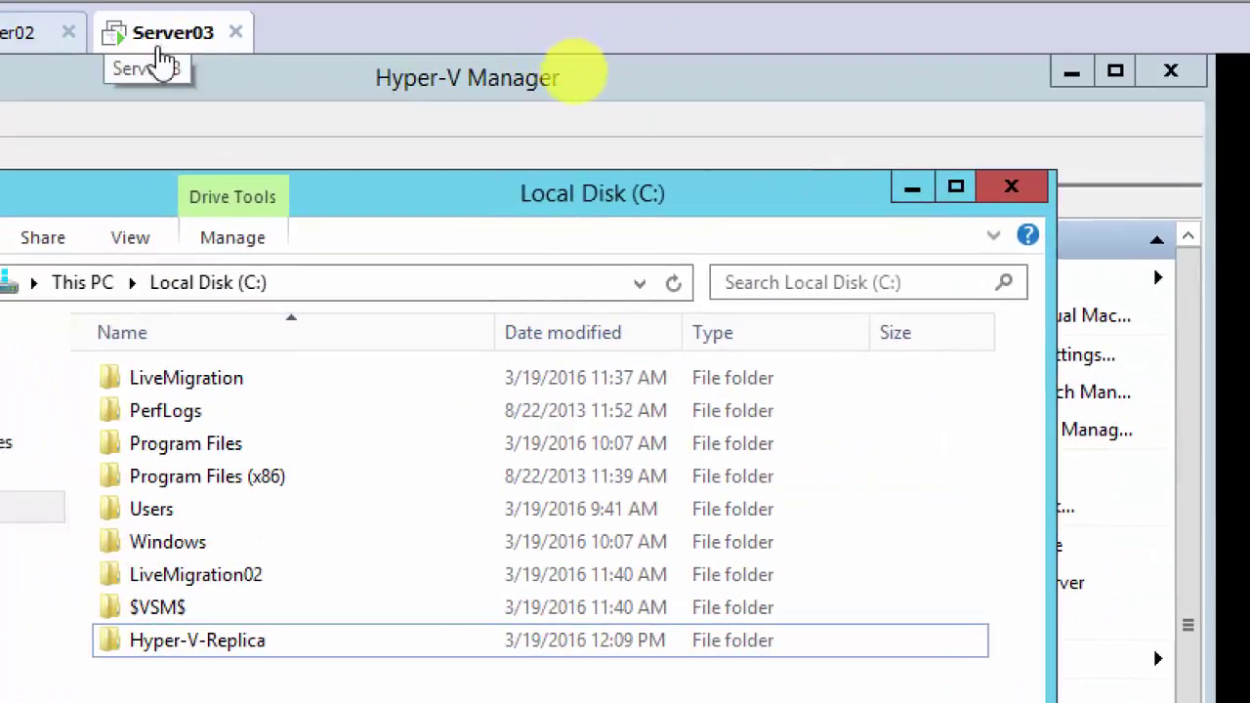
Step: Close the Local Disk (C:) window and launch Enable Replication from Client02's context menu
left_click(1011, 186)
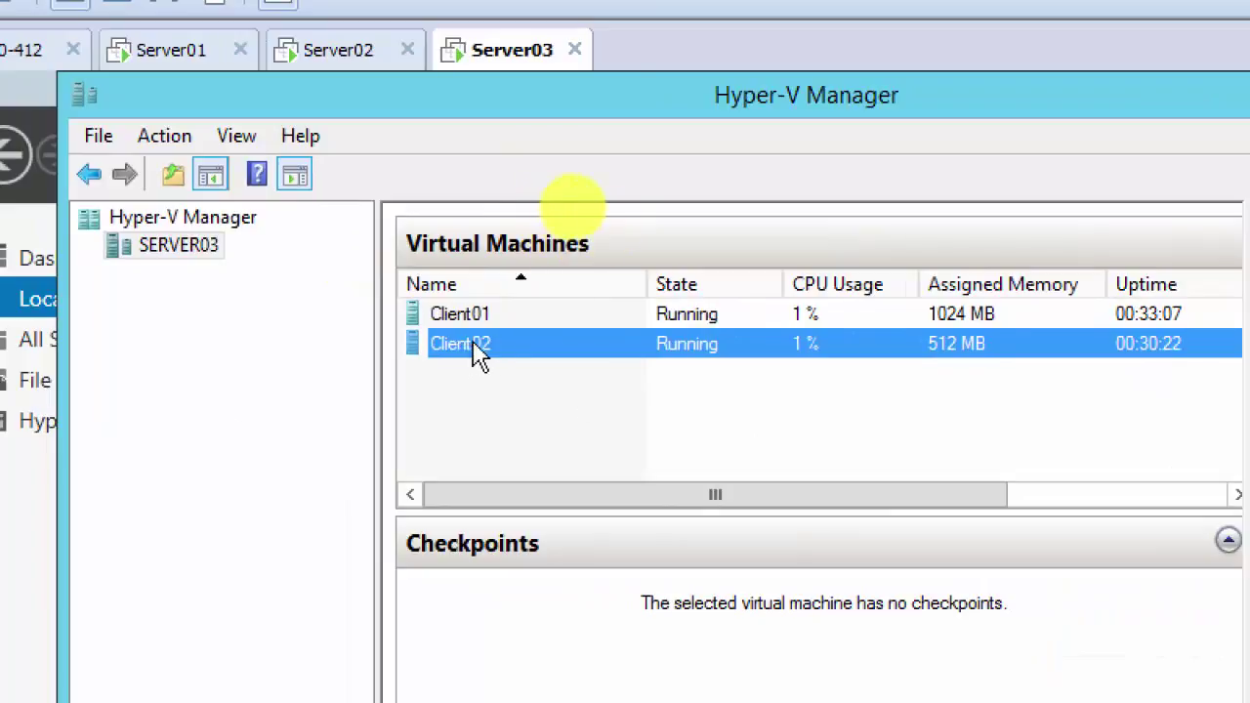
right_click(479, 354)
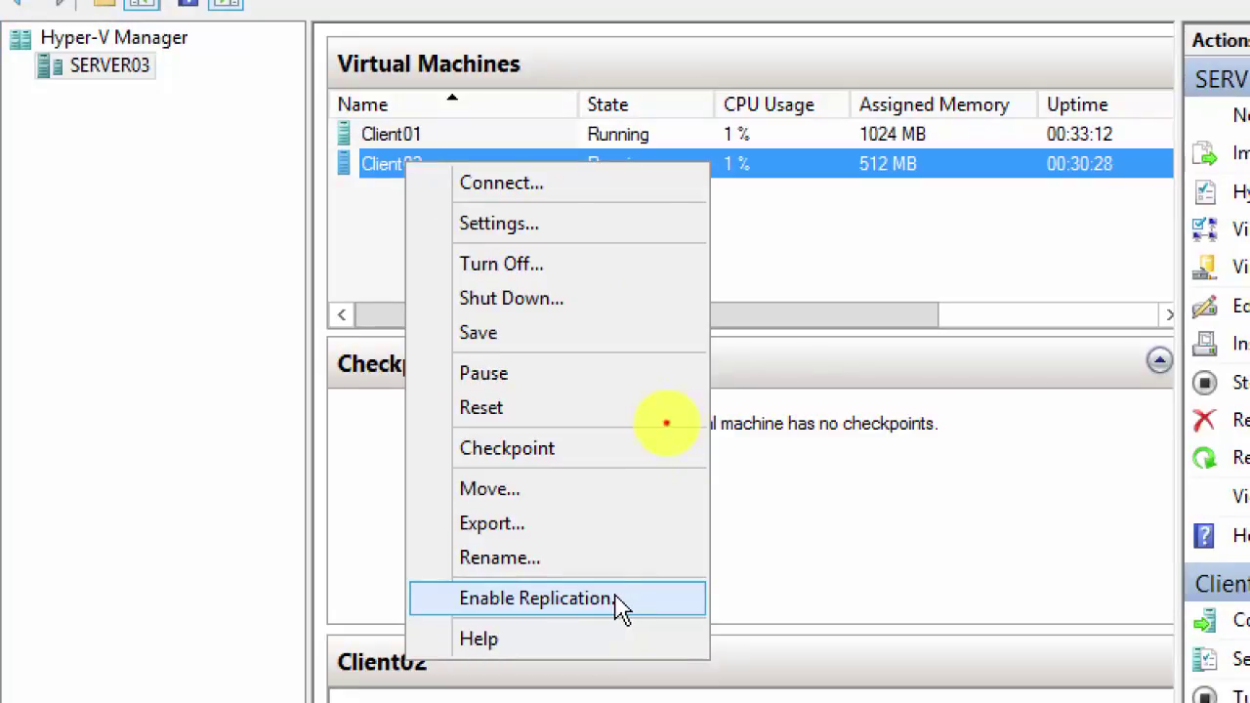
left_click(618, 599)
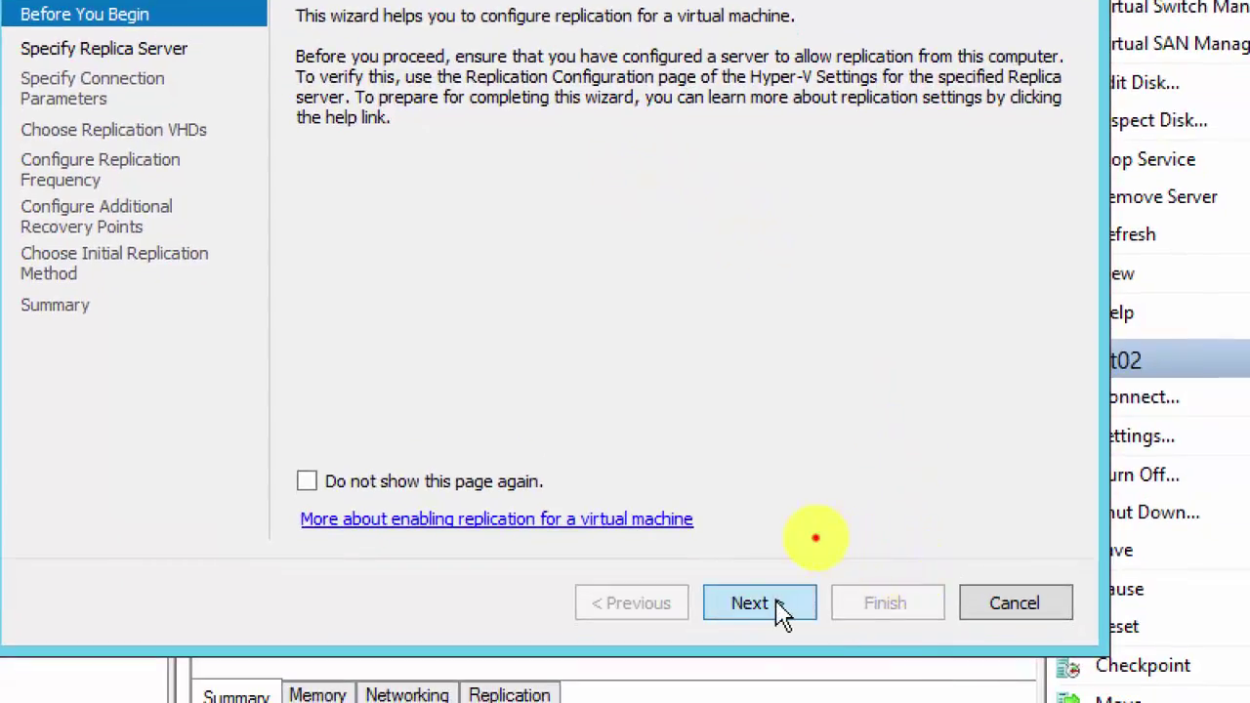
Step: Target Server02 as Client02's replica server, keeping Kerberos (HTTP) port 80 with compression
left_click(772, 603)
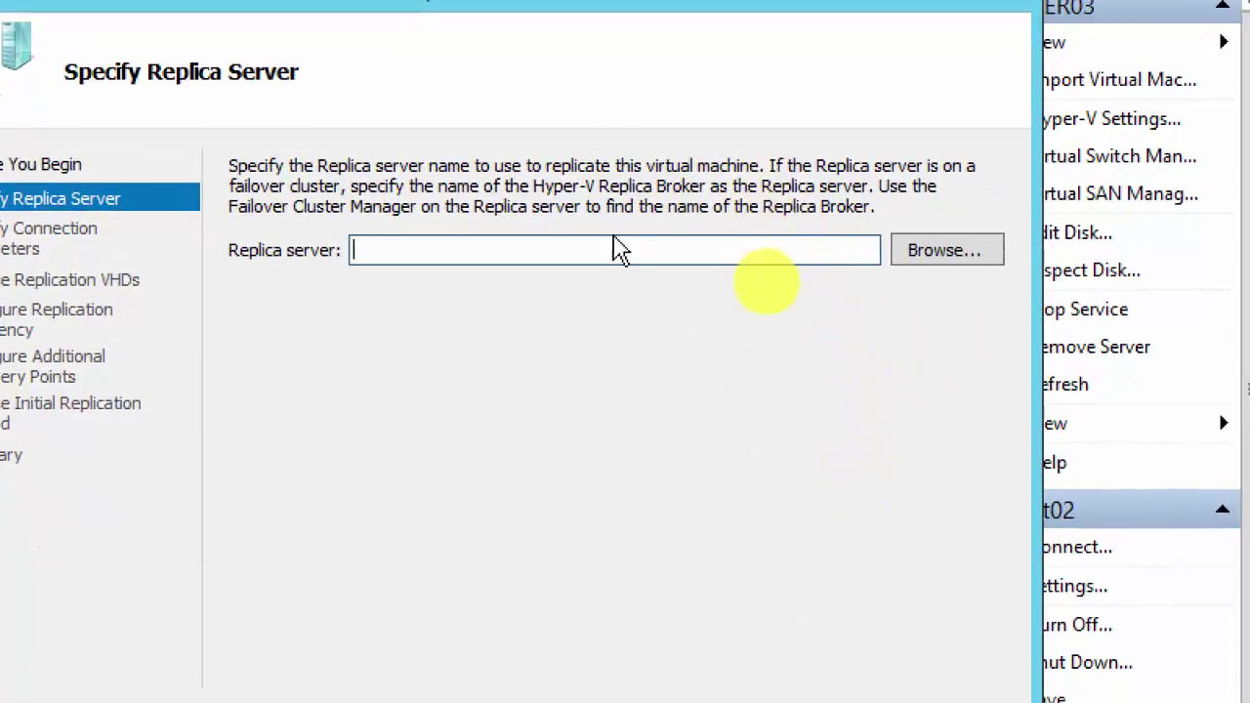
left_click(611, 243)
type("server02")
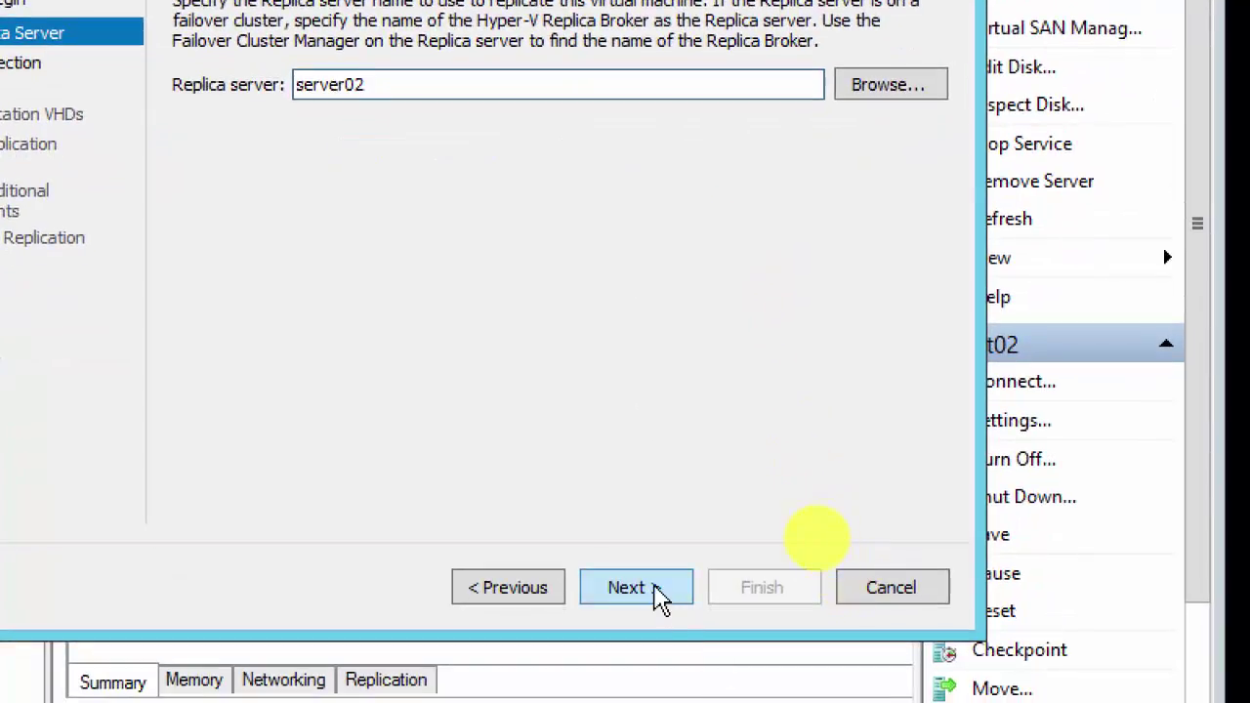
left_click(718, 702)
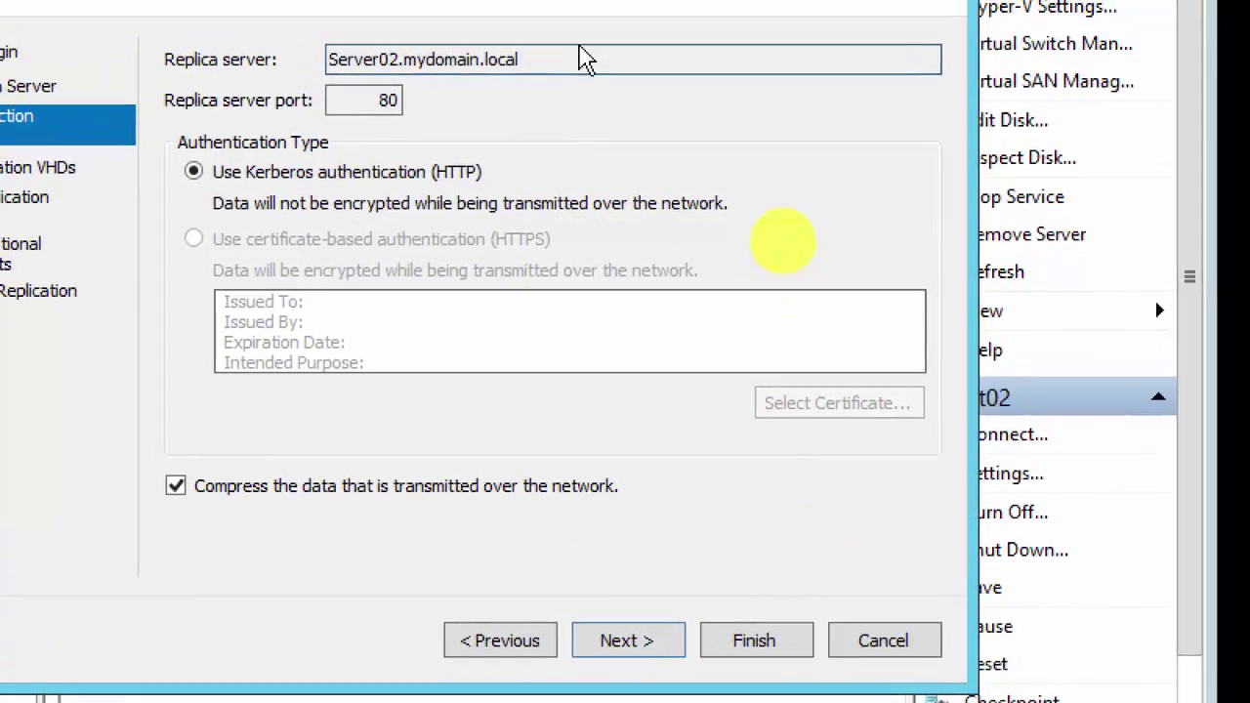
left_click(647, 645)
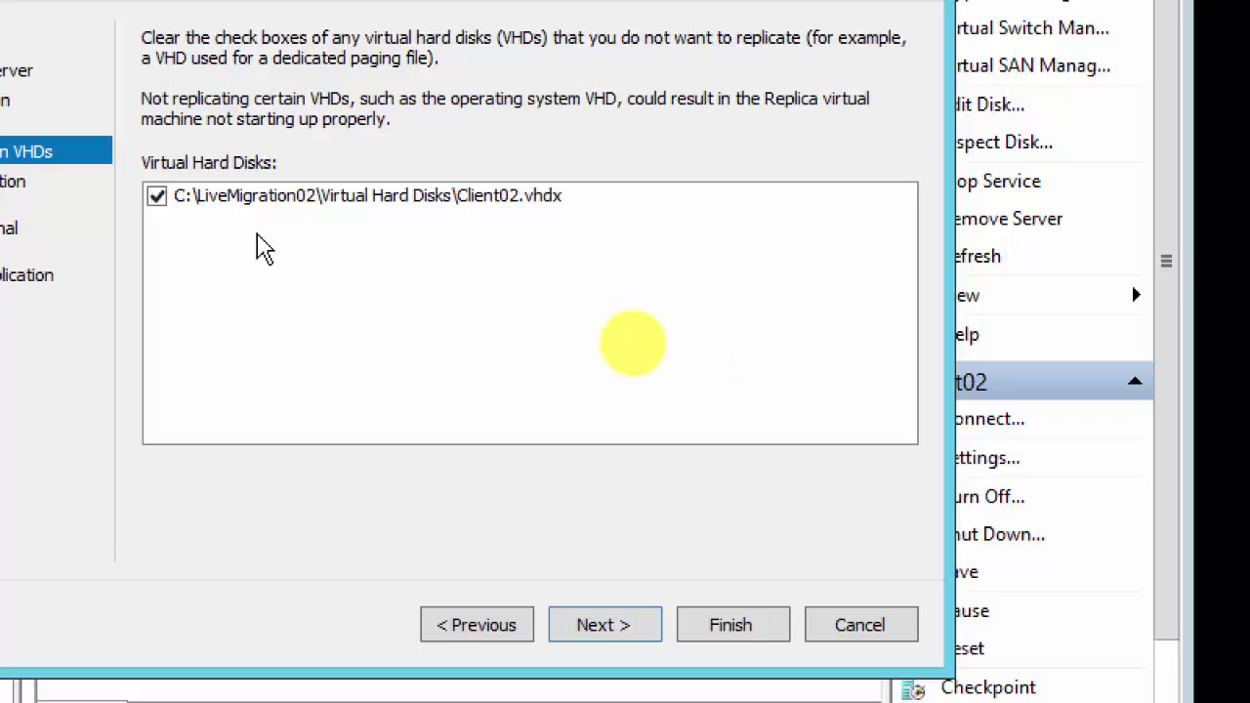
Step: Keep Client02.vhdx for replication and set the replication frequency to 30 seconds
left_click(623, 633)
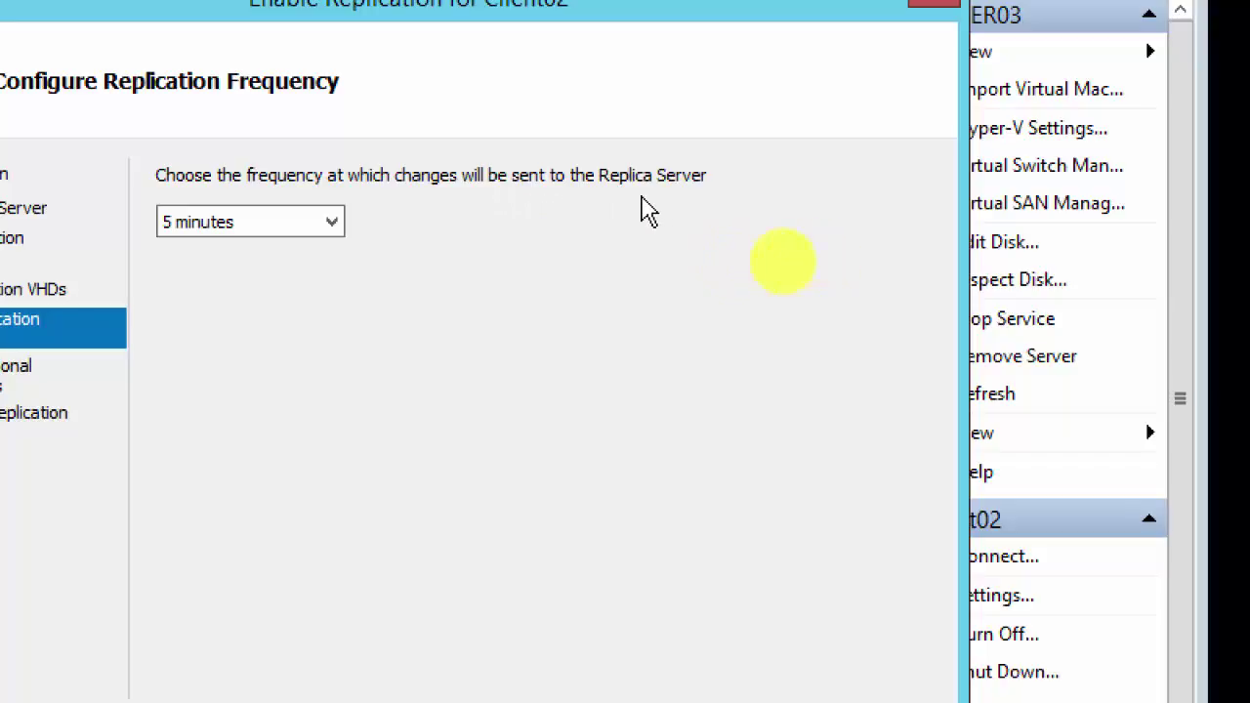
left_click(333, 223)
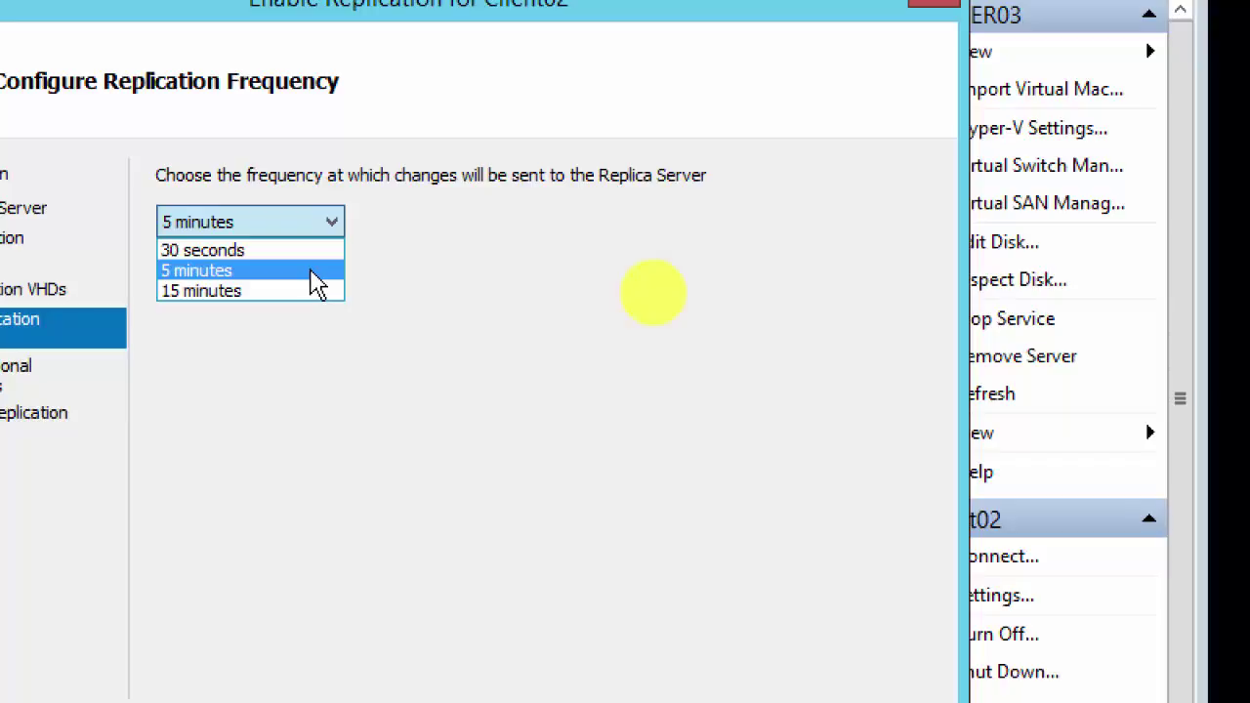
left_click(321, 250)
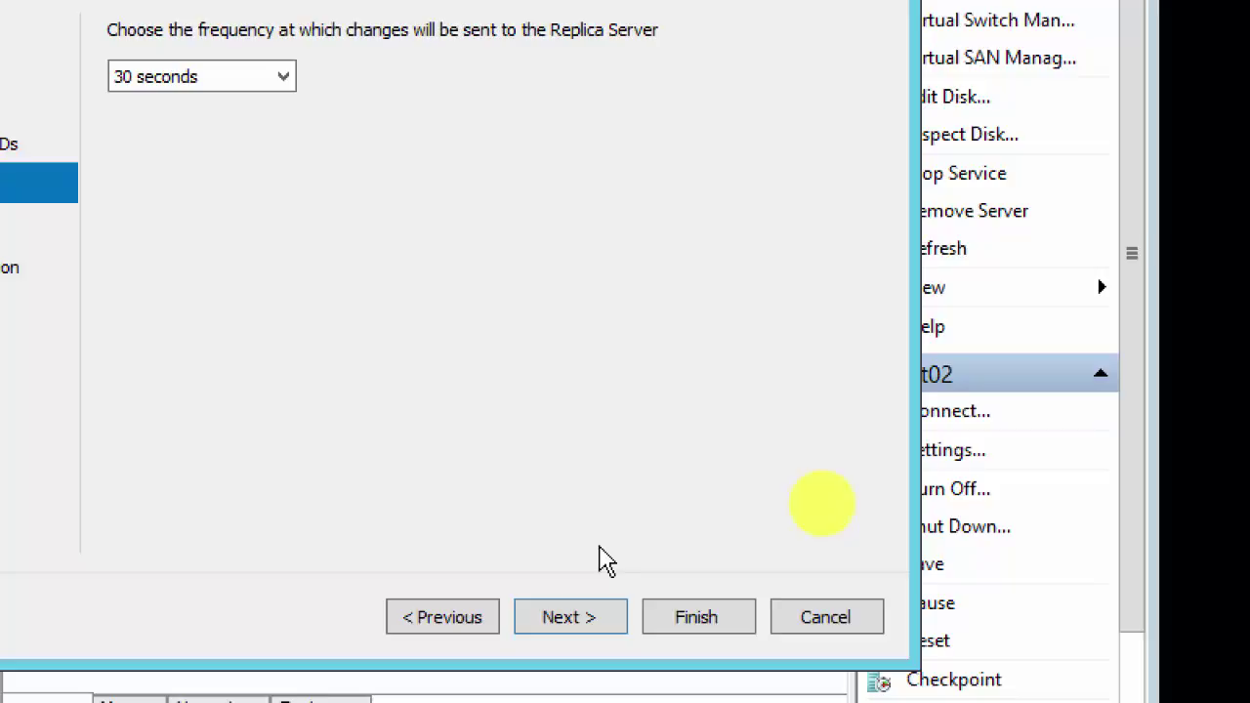
left_click(583, 637)
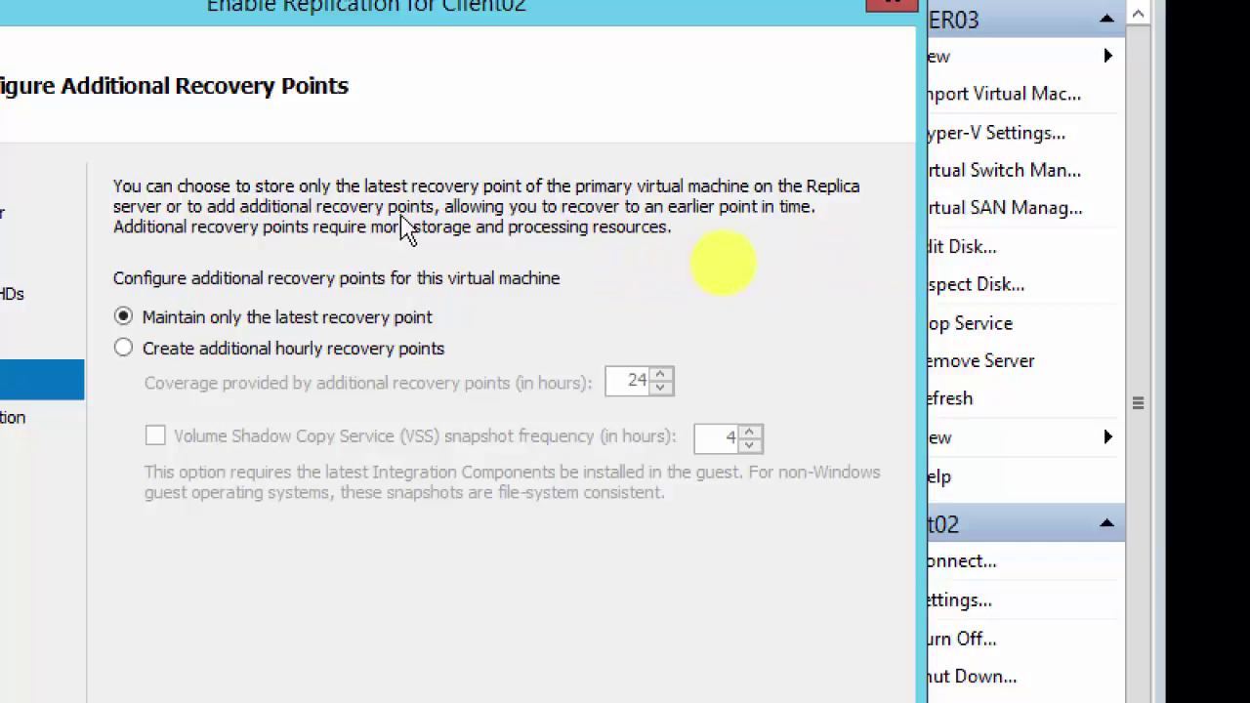
Step: Keep 24 hours of additional hourly recovery points, with VSS snapshots every 4 hours
left_click(128, 349)
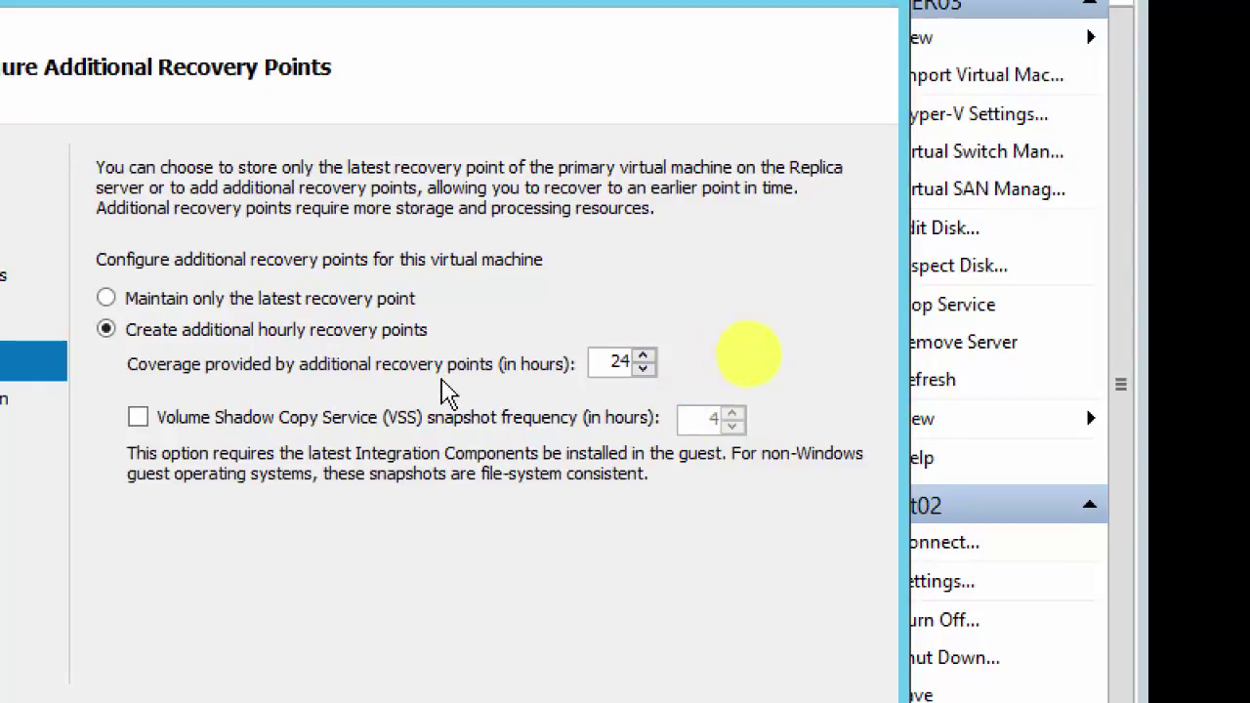
left_click(593, 375)
left_click(135, 426)
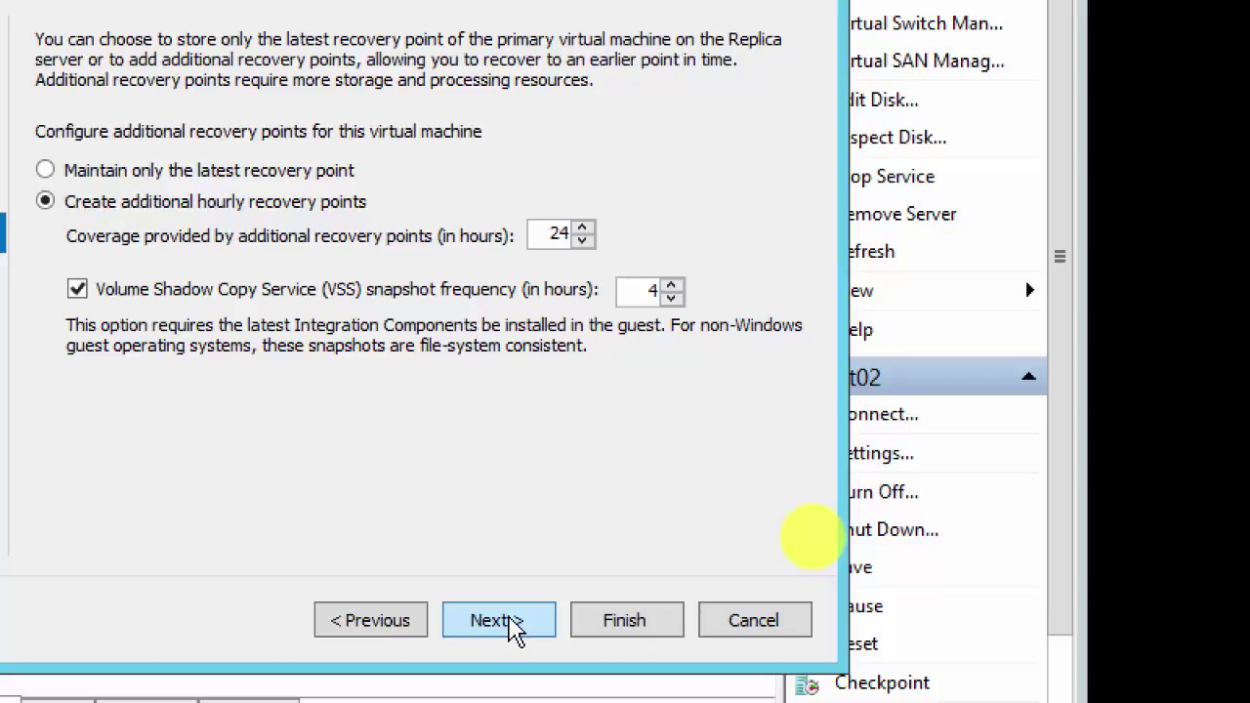
left_click(510, 621)
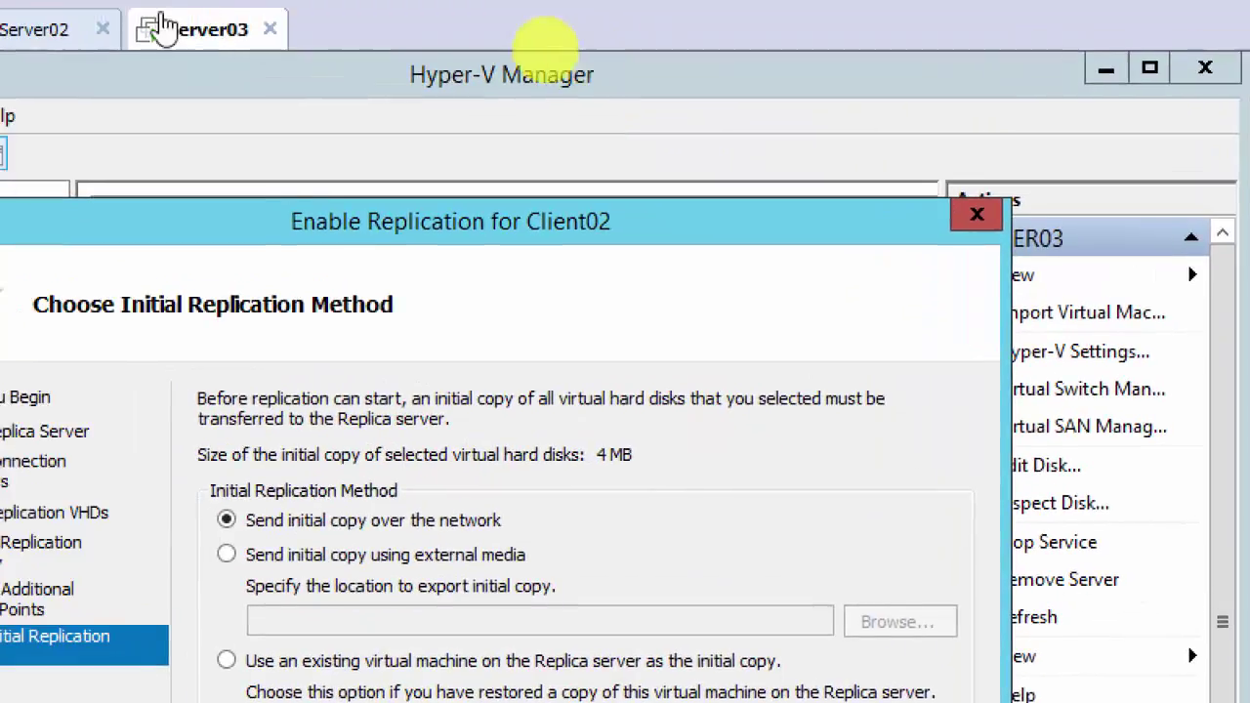
Step: Send the initial copy over the network immediately and finish enabling Client02's replication to Server02
left_click(92, 30)
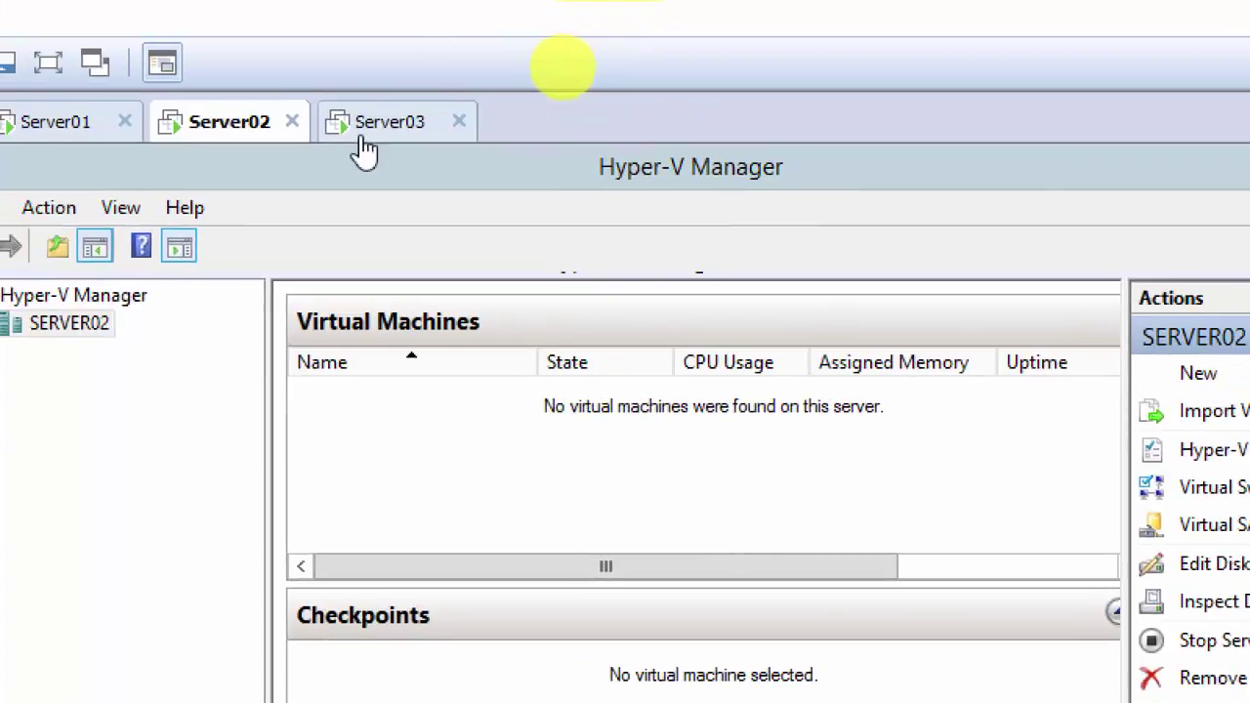
left_click(388, 119)
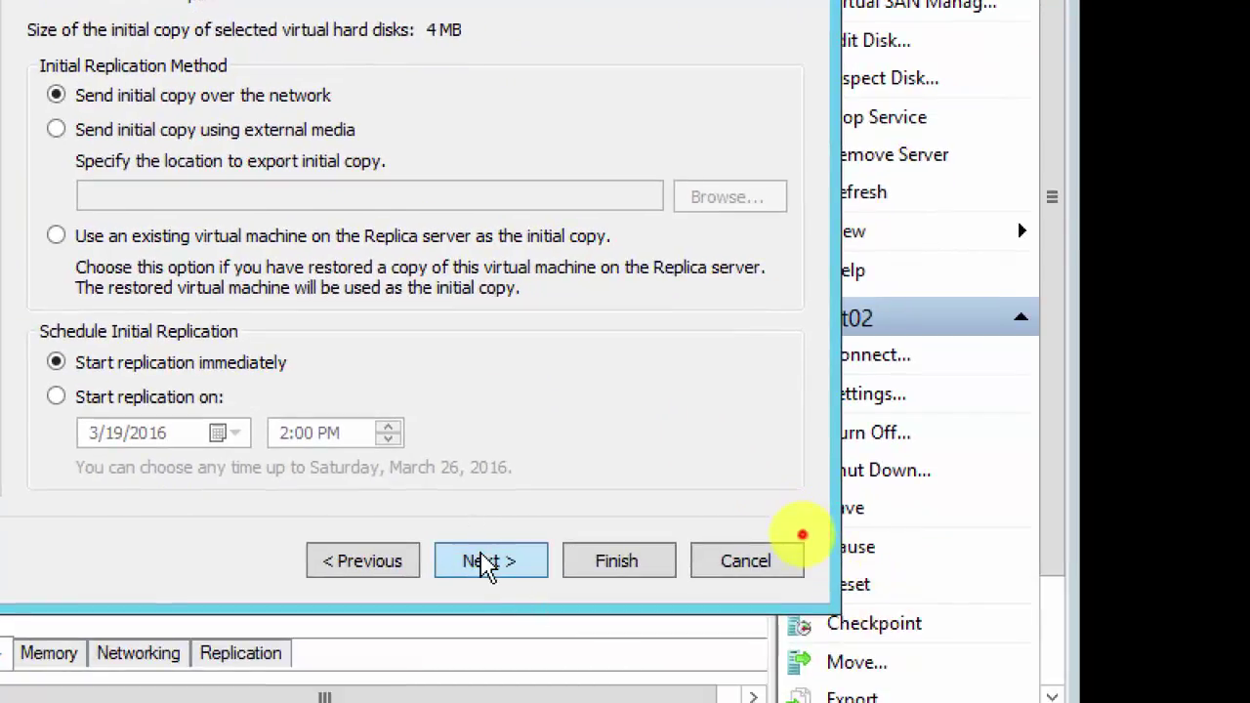
left_click(485, 563)
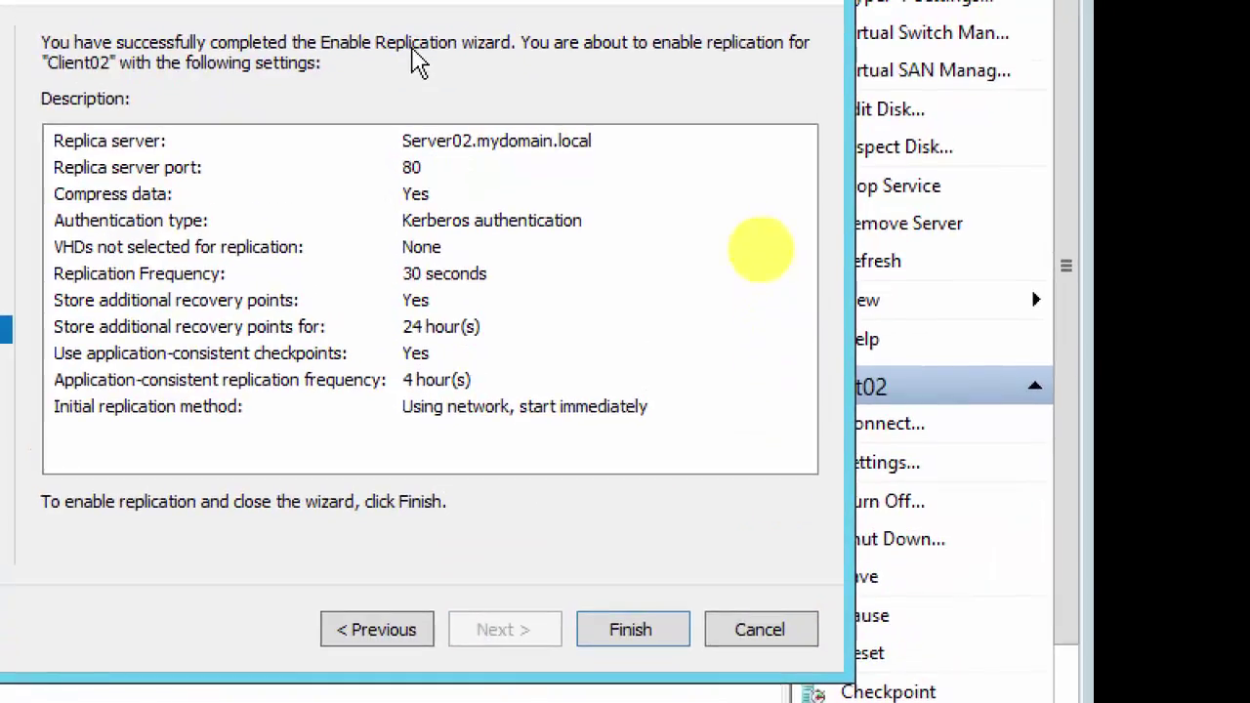
left_click(630, 633)
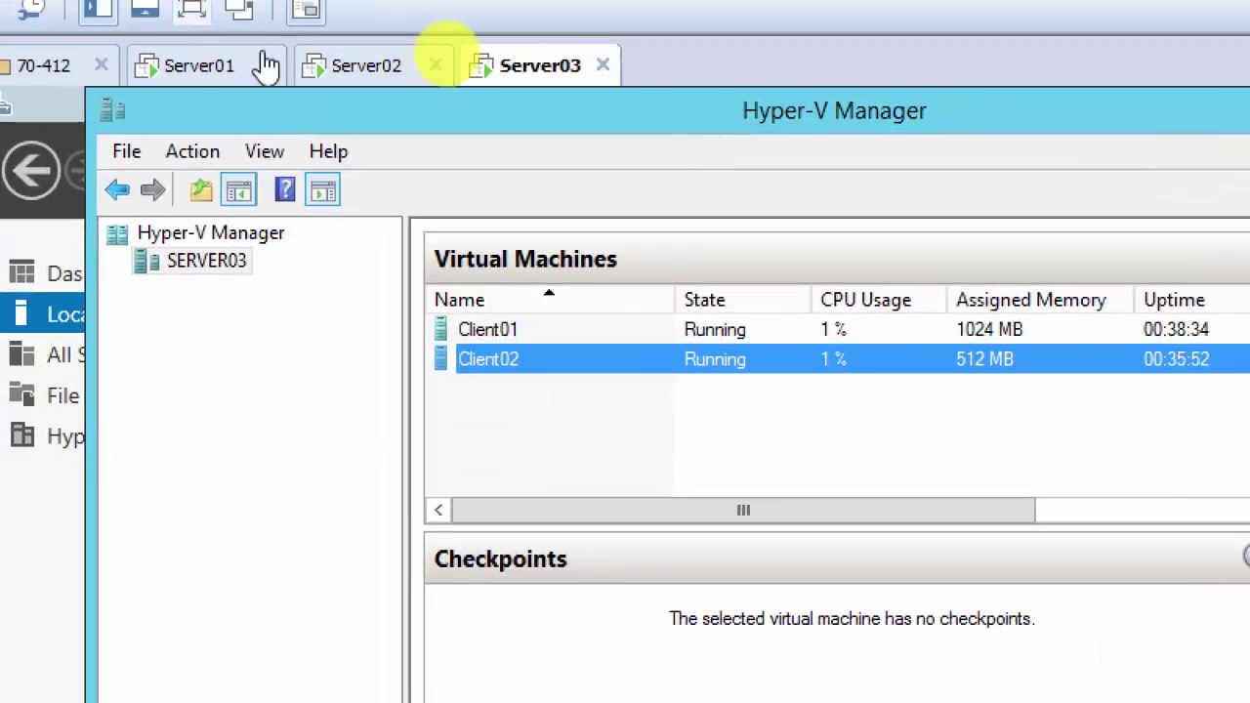
Step: Check the Client02 replica's replication details on Server02, then return to Server03's Hyper-V Manager
left_click(363, 16)
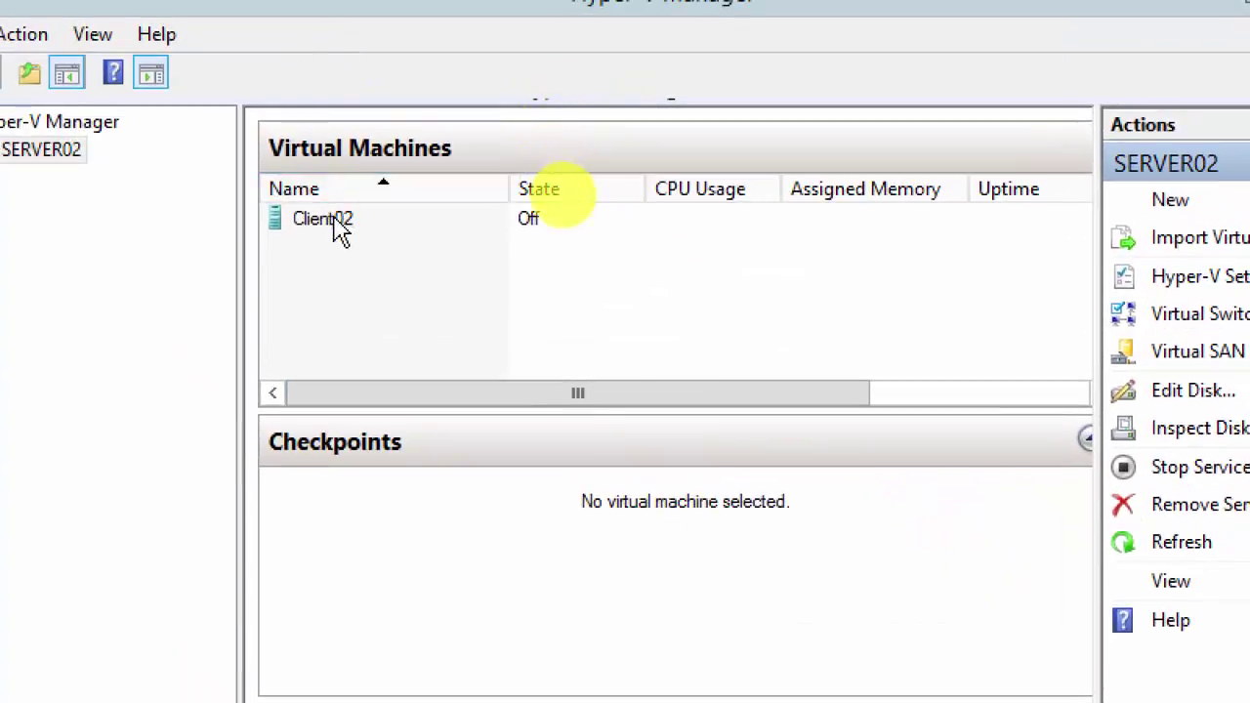
left_click(337, 223)
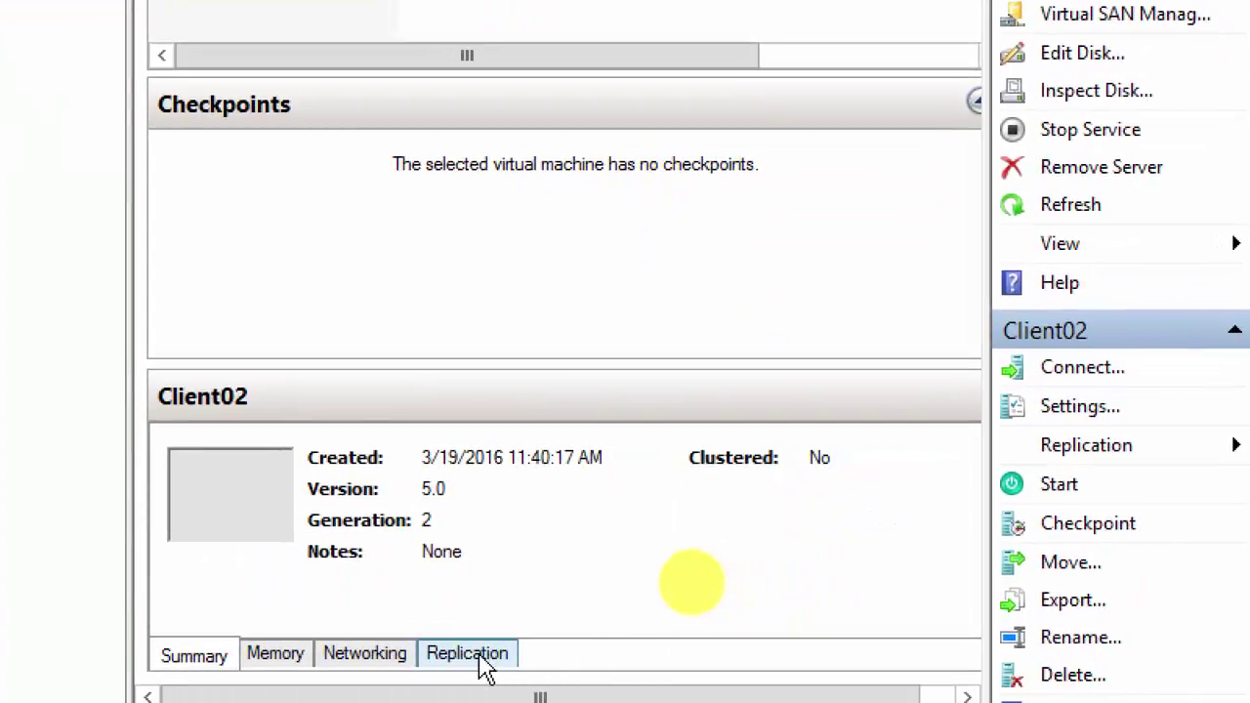
left_click(486, 664)
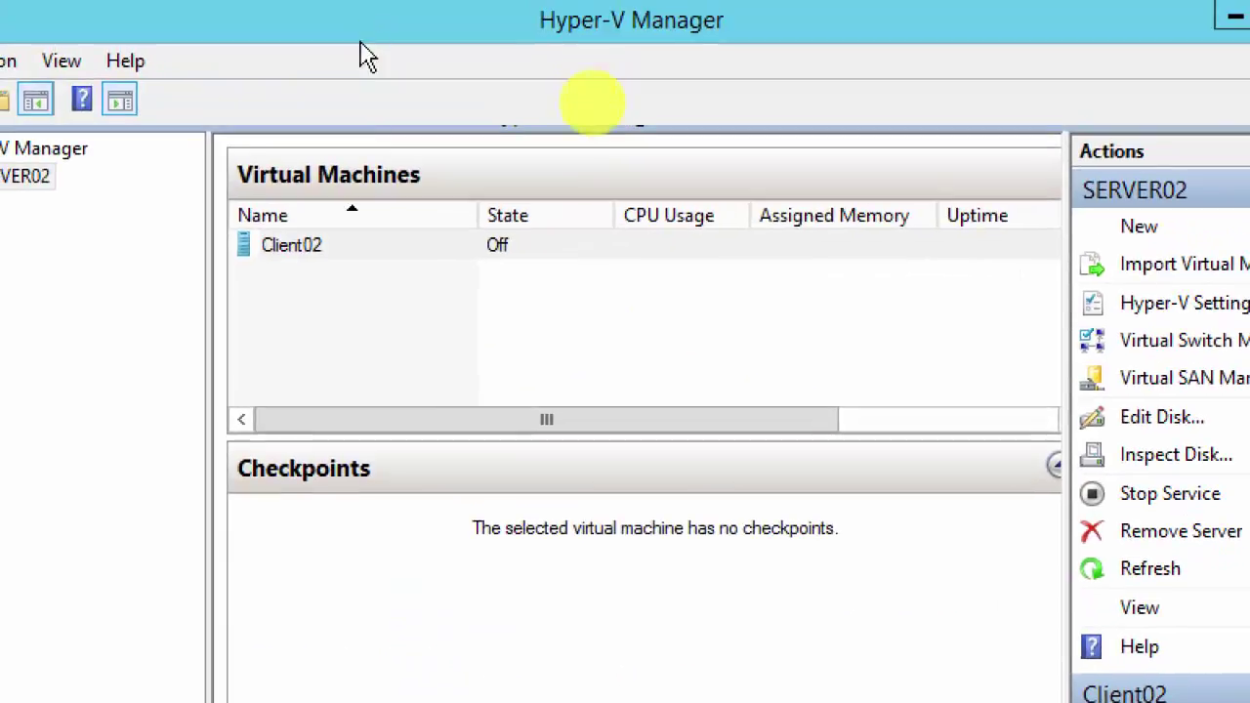
left_click(366, 211)
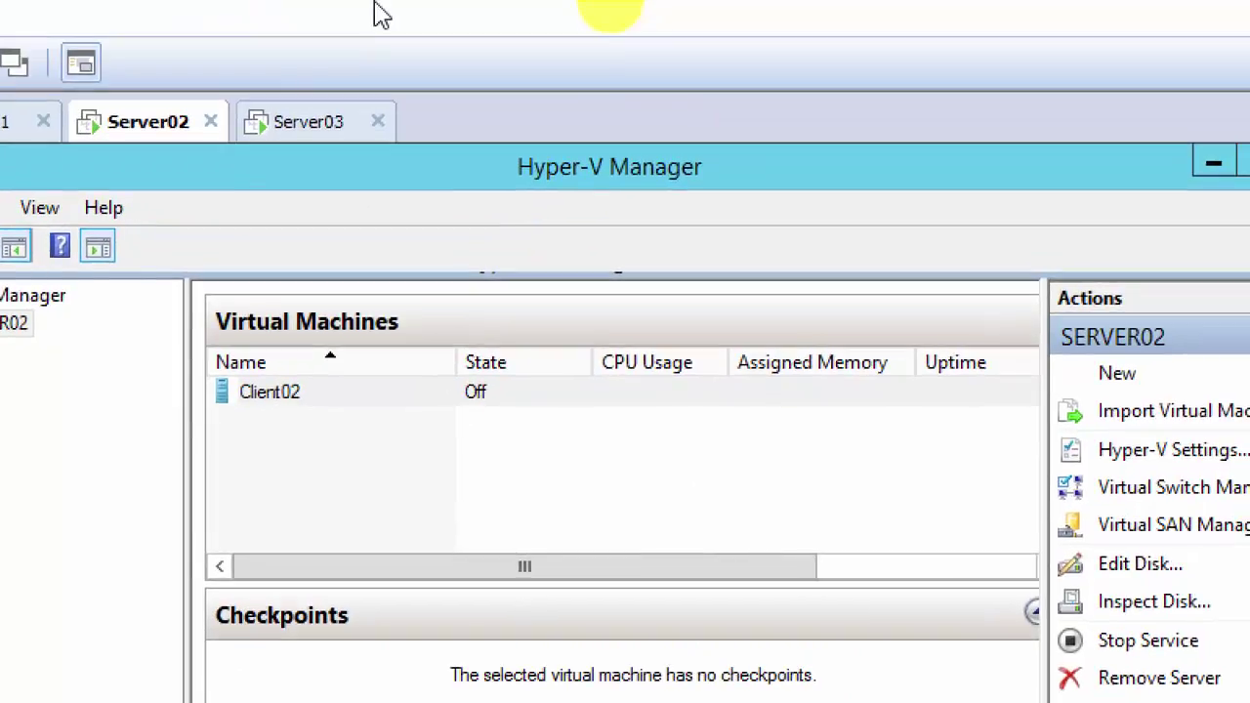
left_click(307, 134)
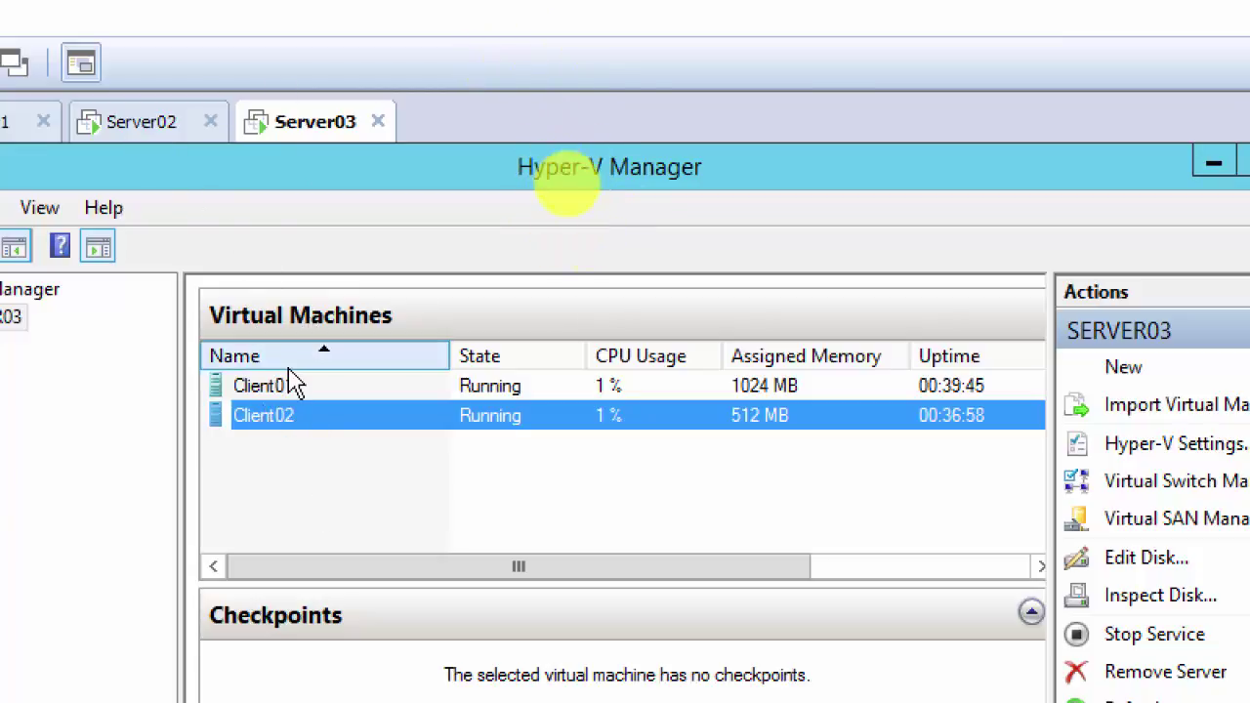
Step: Go back to Server02's Hyper-V Manager, where the Client02 replica is Off
left_click(122, 125)
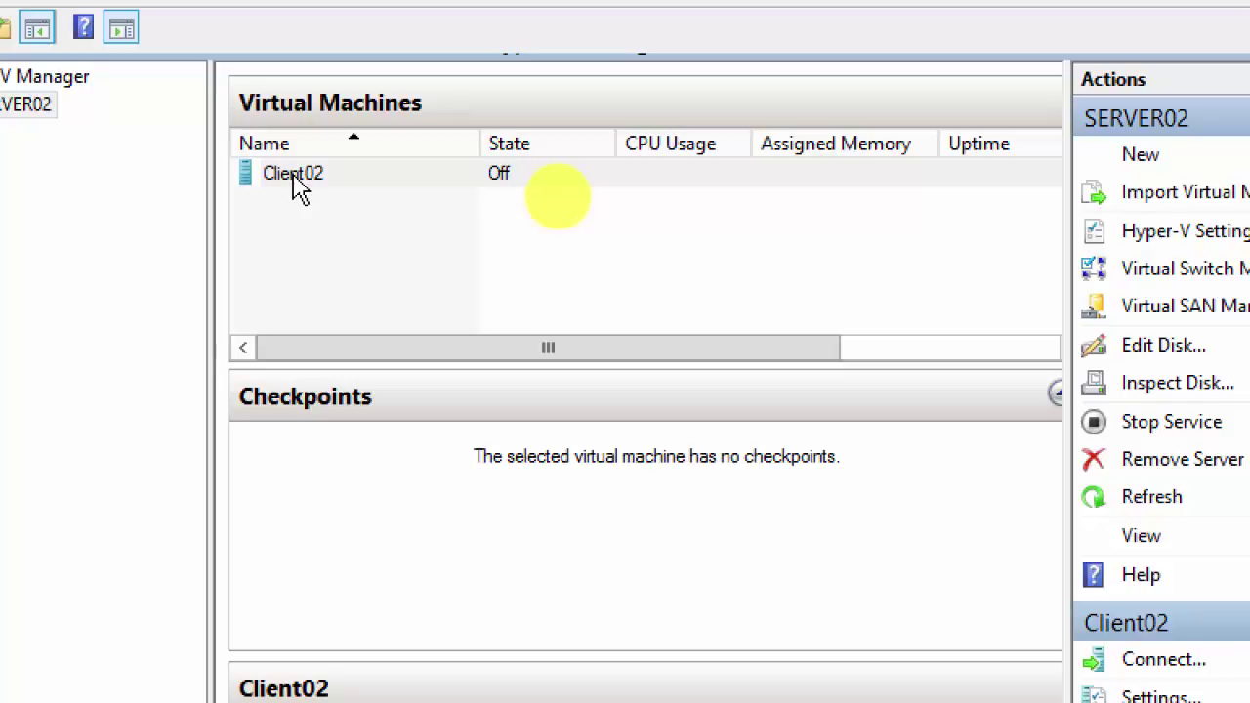
Step: Run a Client02 test failover on Server02 using the Latest Recovery Point
right_click(293, 177)
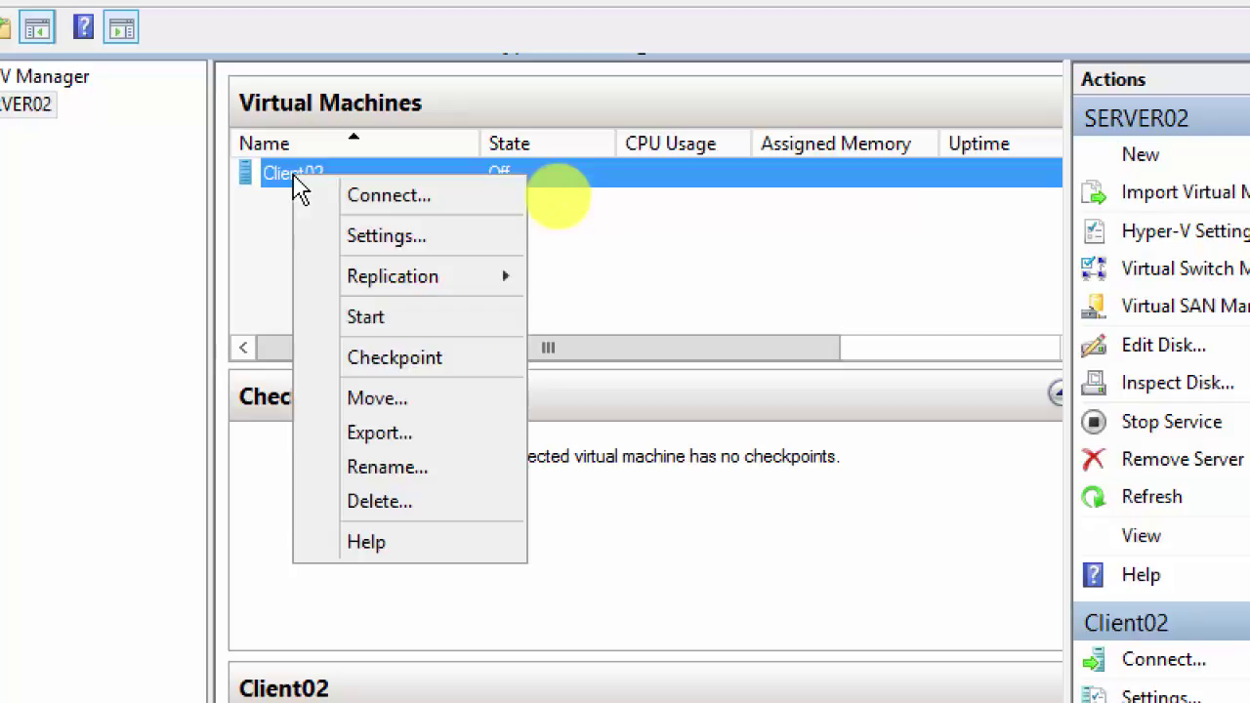
mouse_move(432, 282)
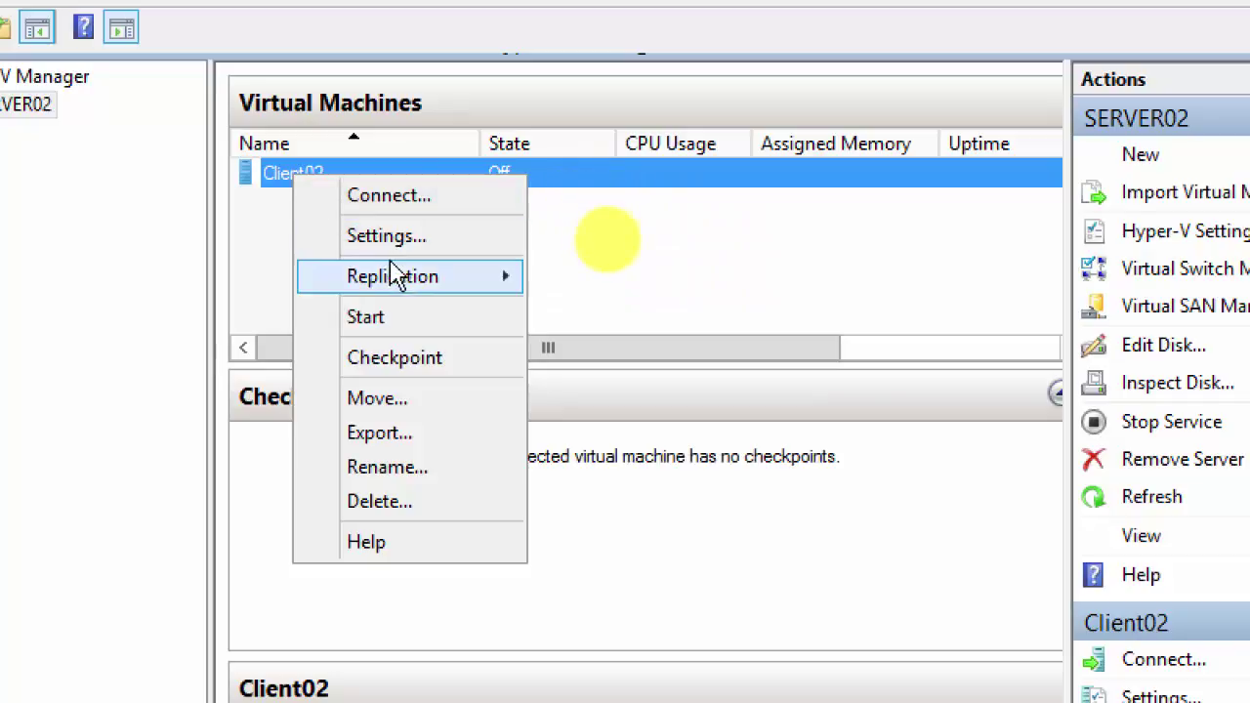
mouse_move(436, 279)
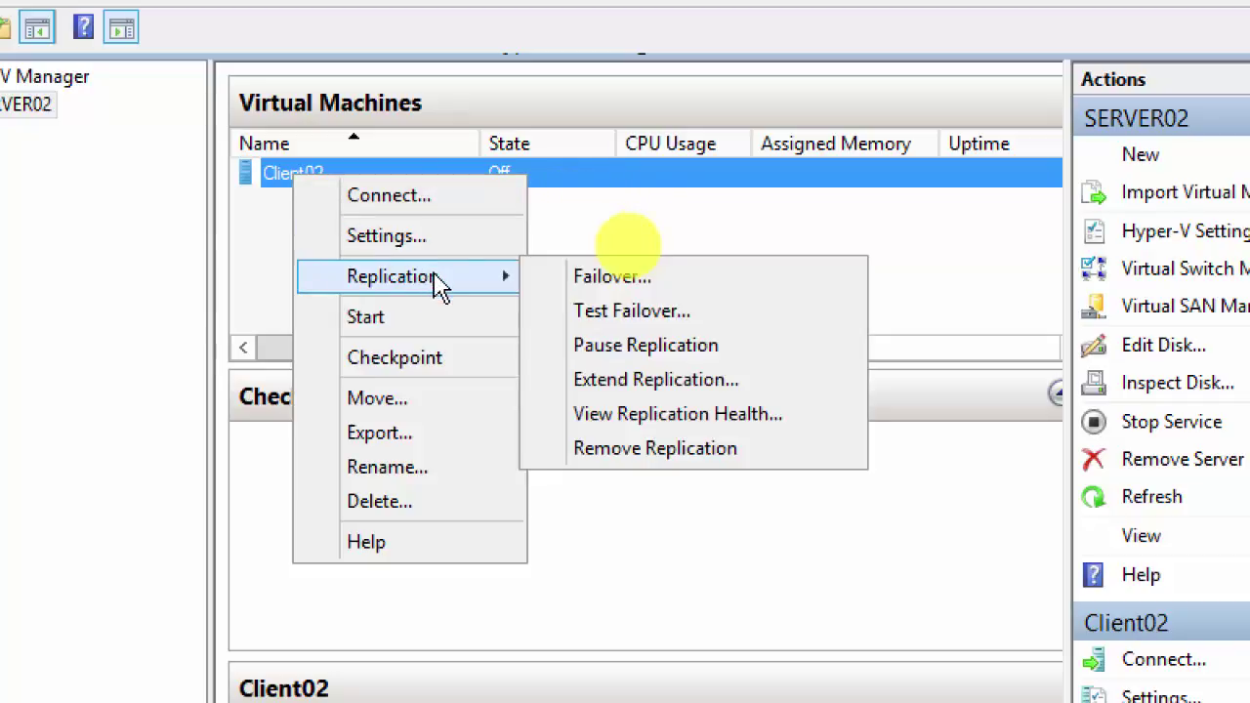
left_click(643, 315)
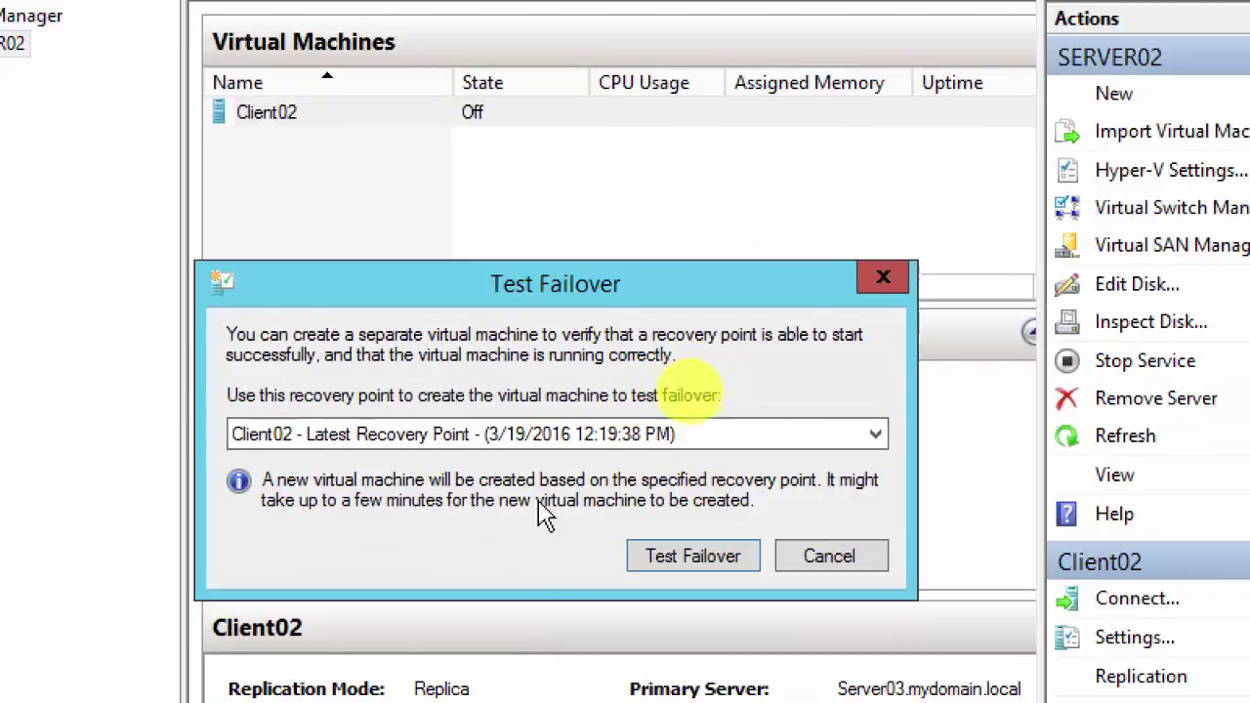
left_click(576, 435)
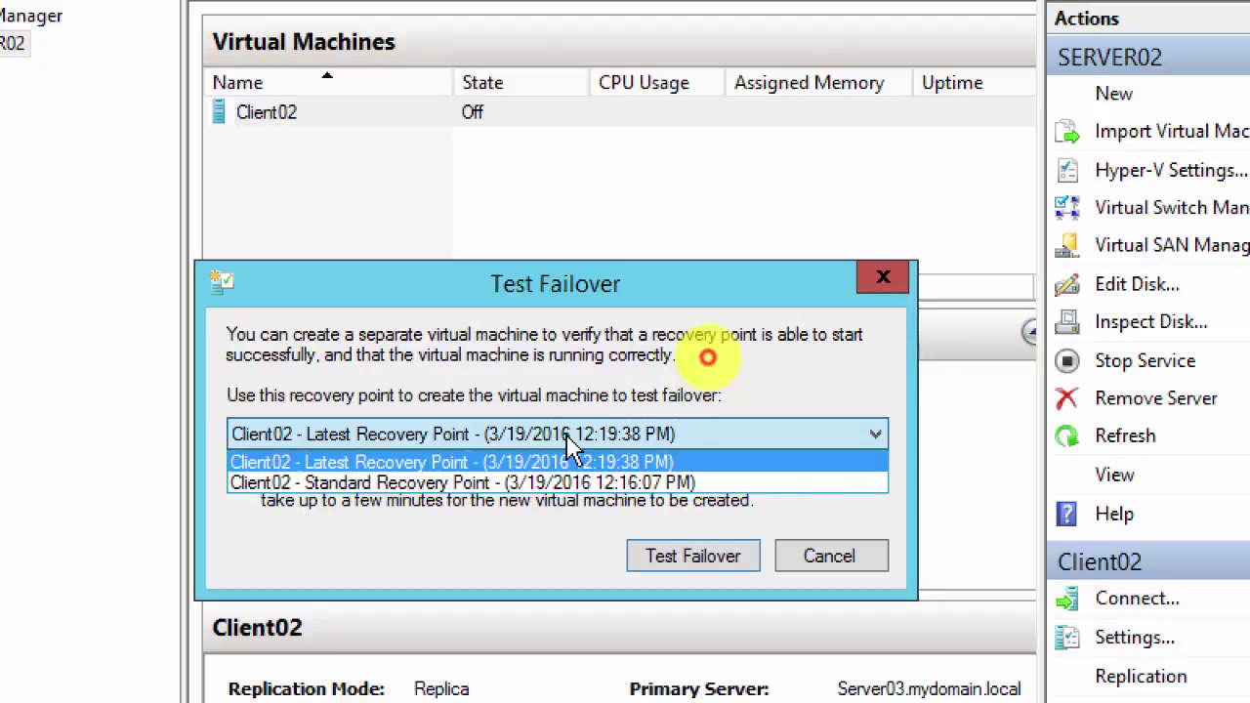
left_click(567, 437)
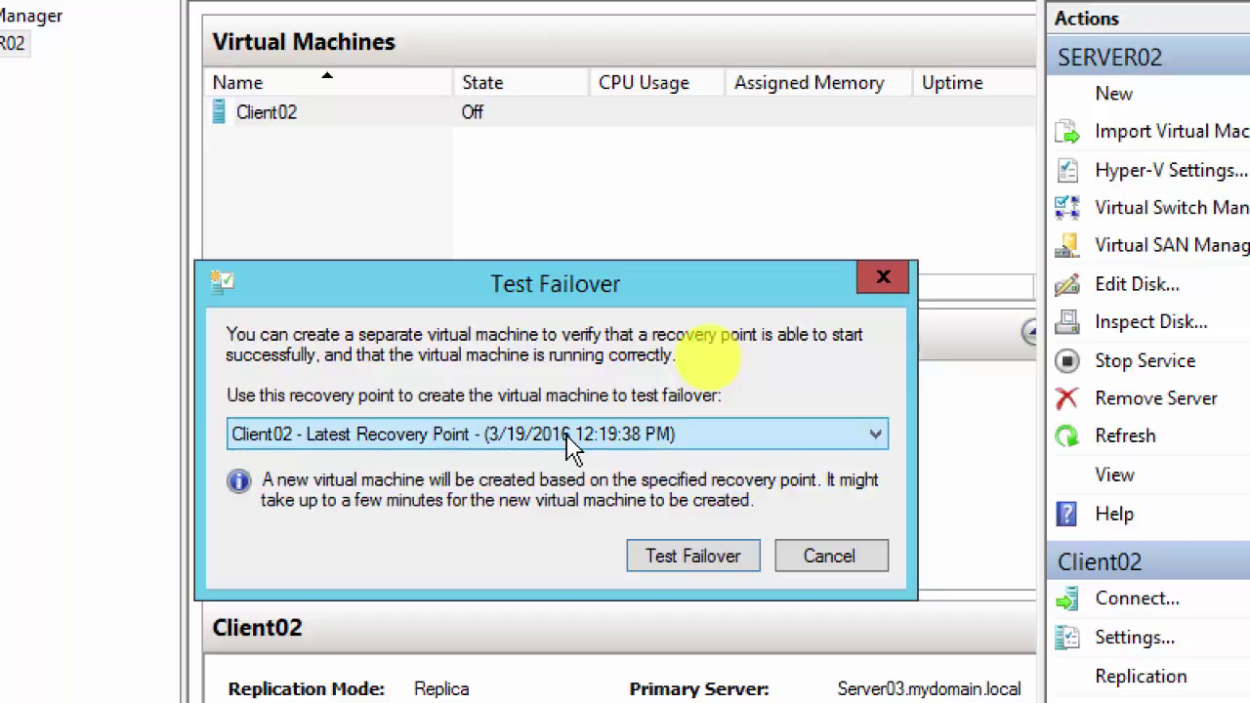
left_click(672, 564)
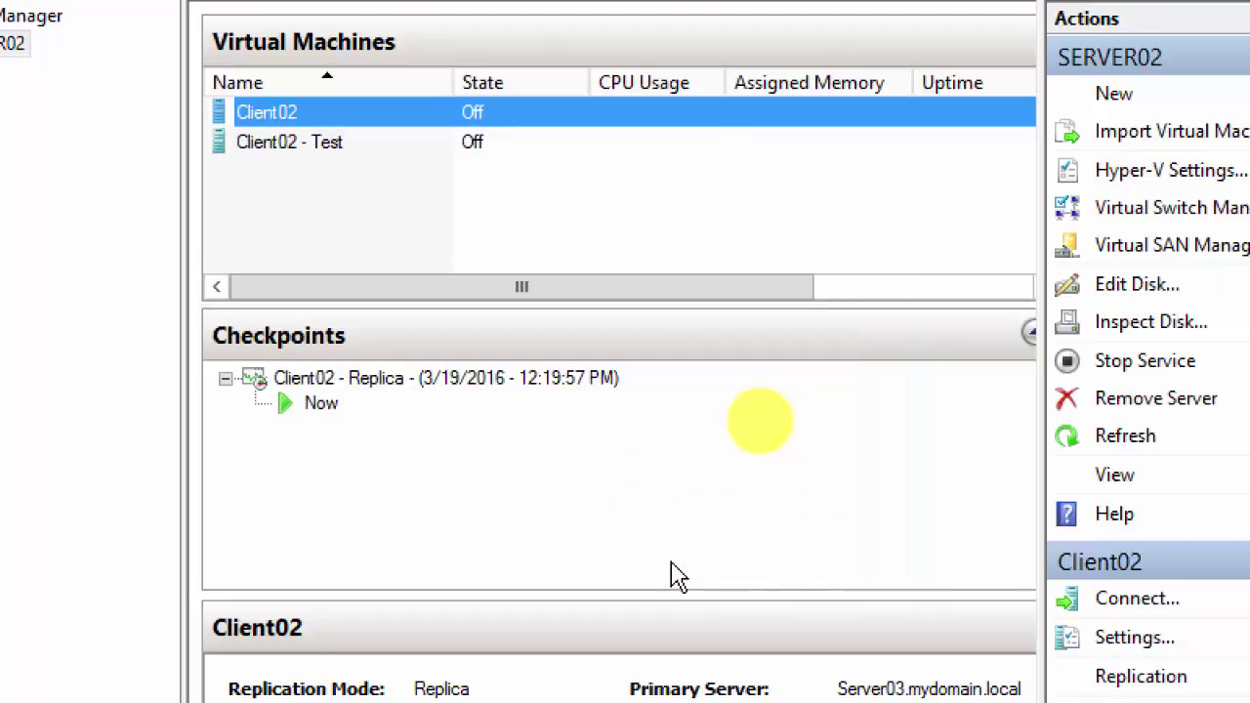
Step: Check that the Client02 - Test machine's network adapter is not connected, without saving changes
left_click(278, 154)
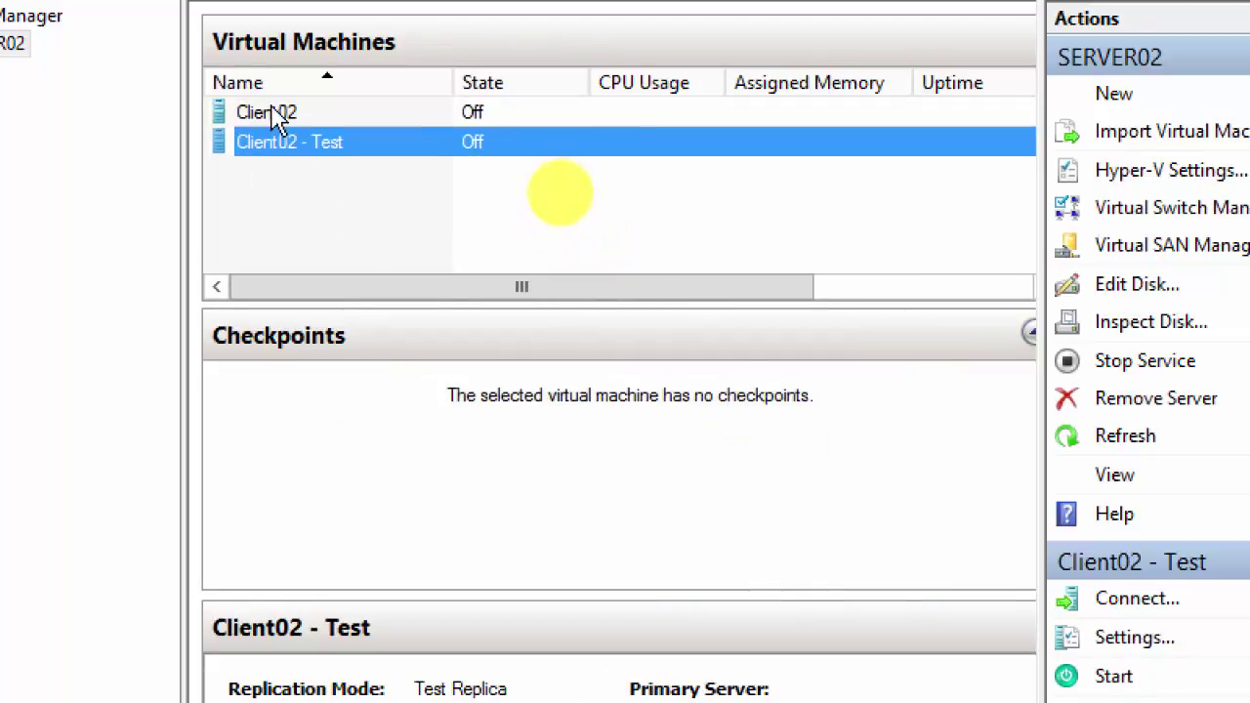
left_click(274, 118)
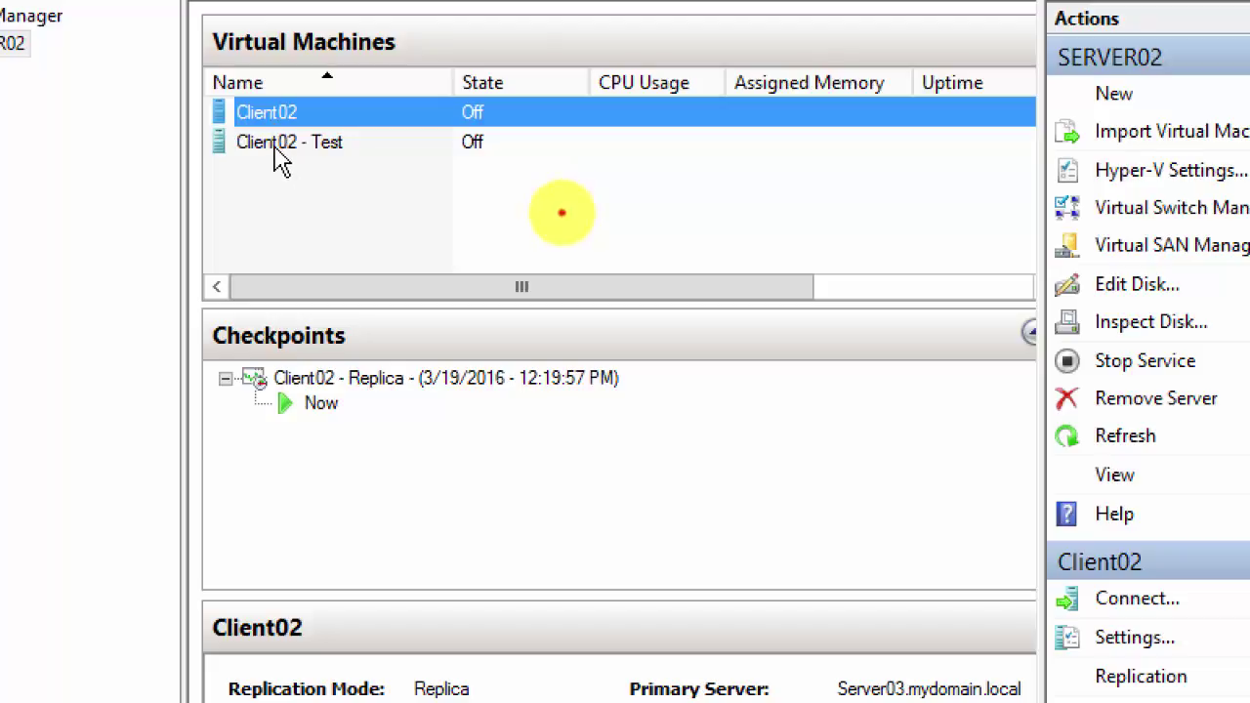
right_click(277, 152)
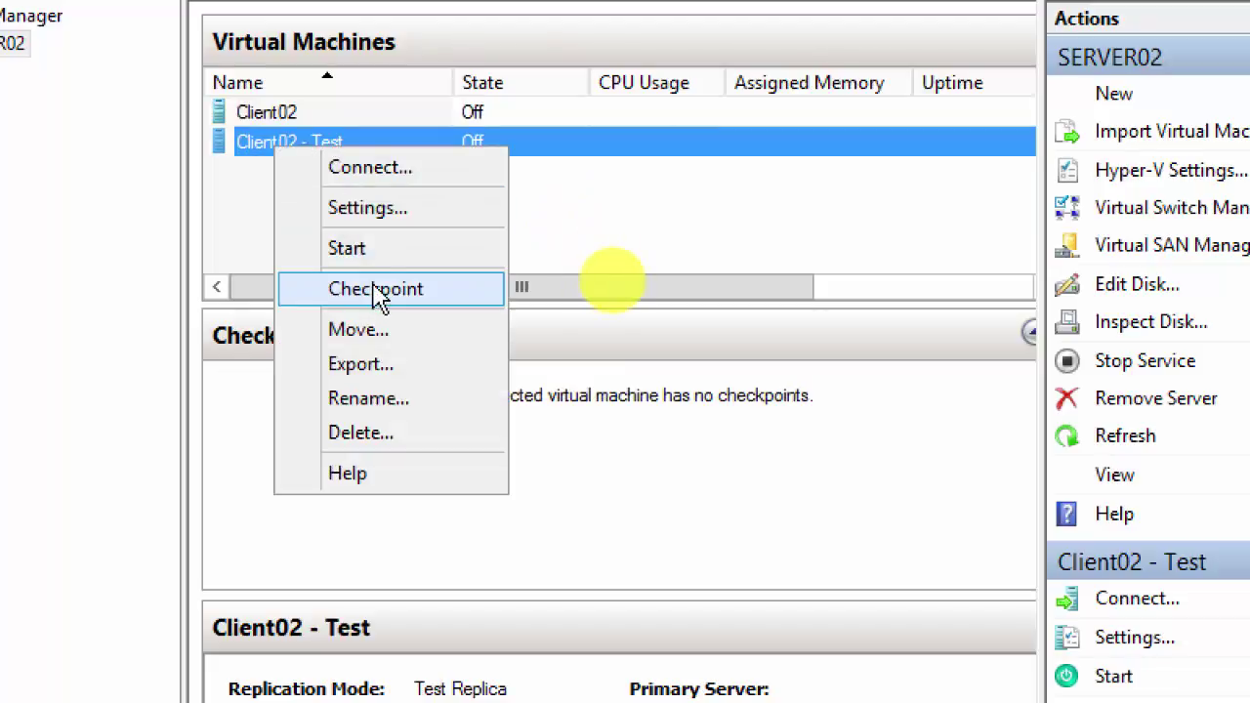
left_click(413, 224)
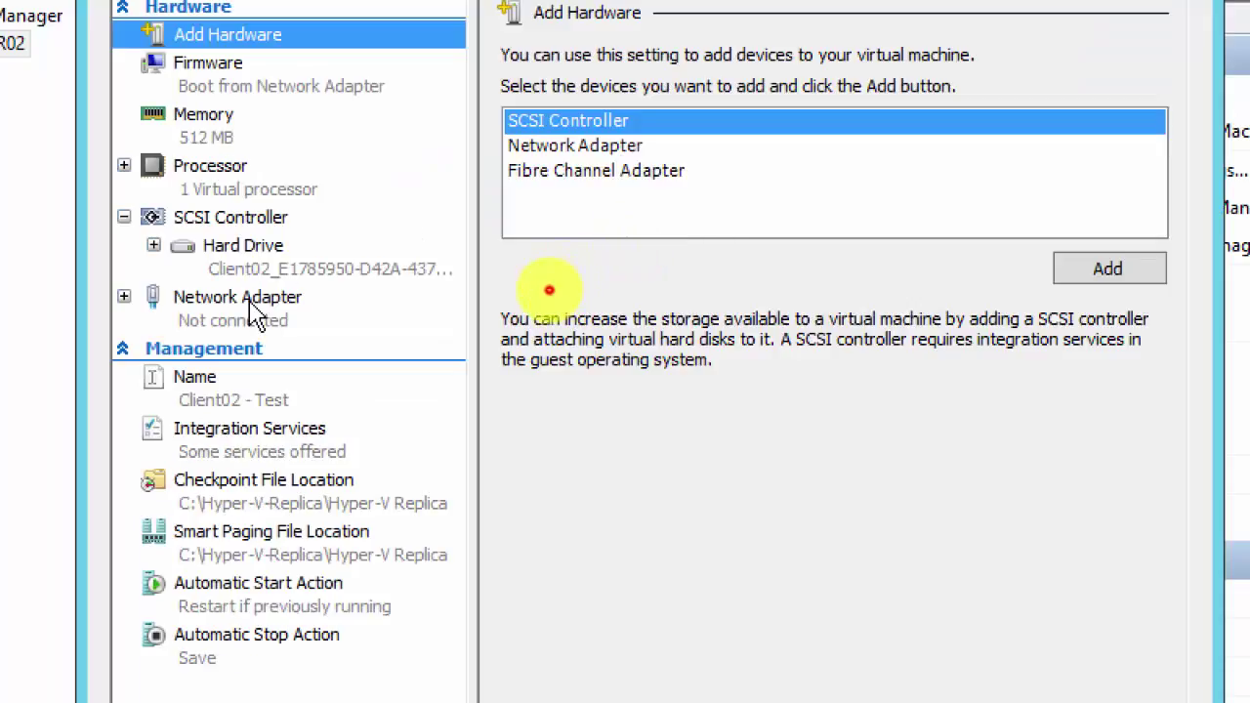
left_click(249, 303)
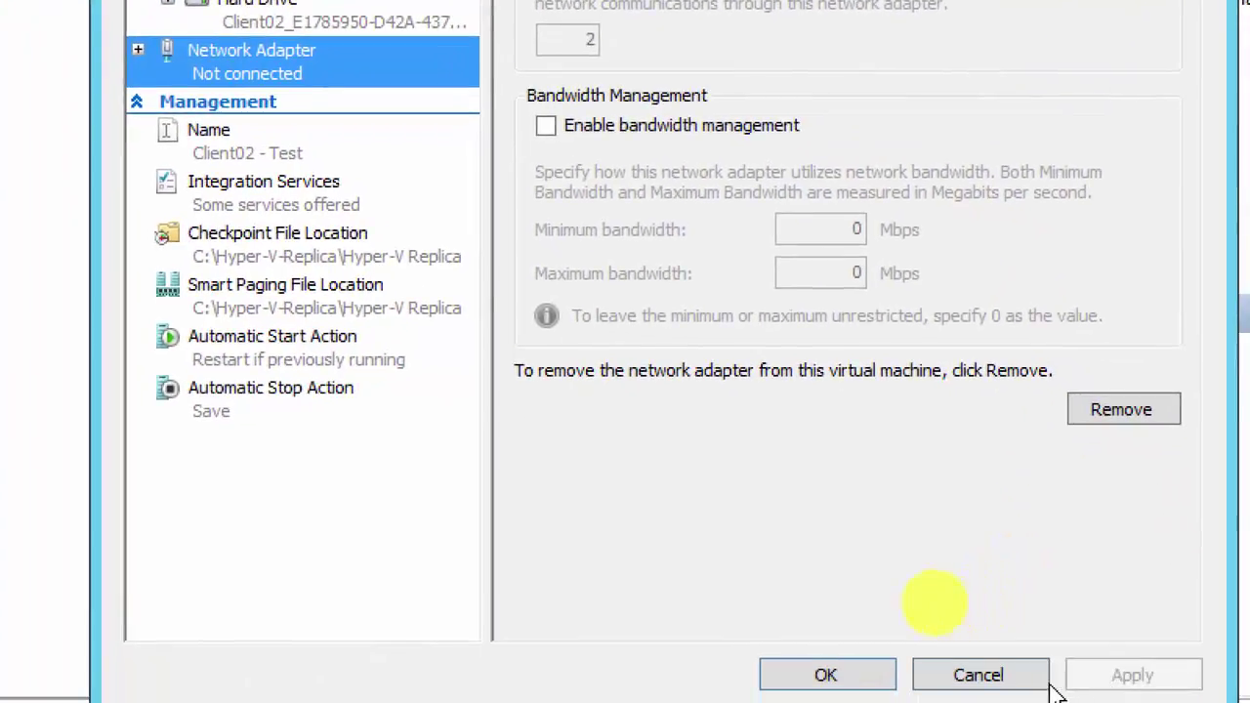
left_click(976, 702)
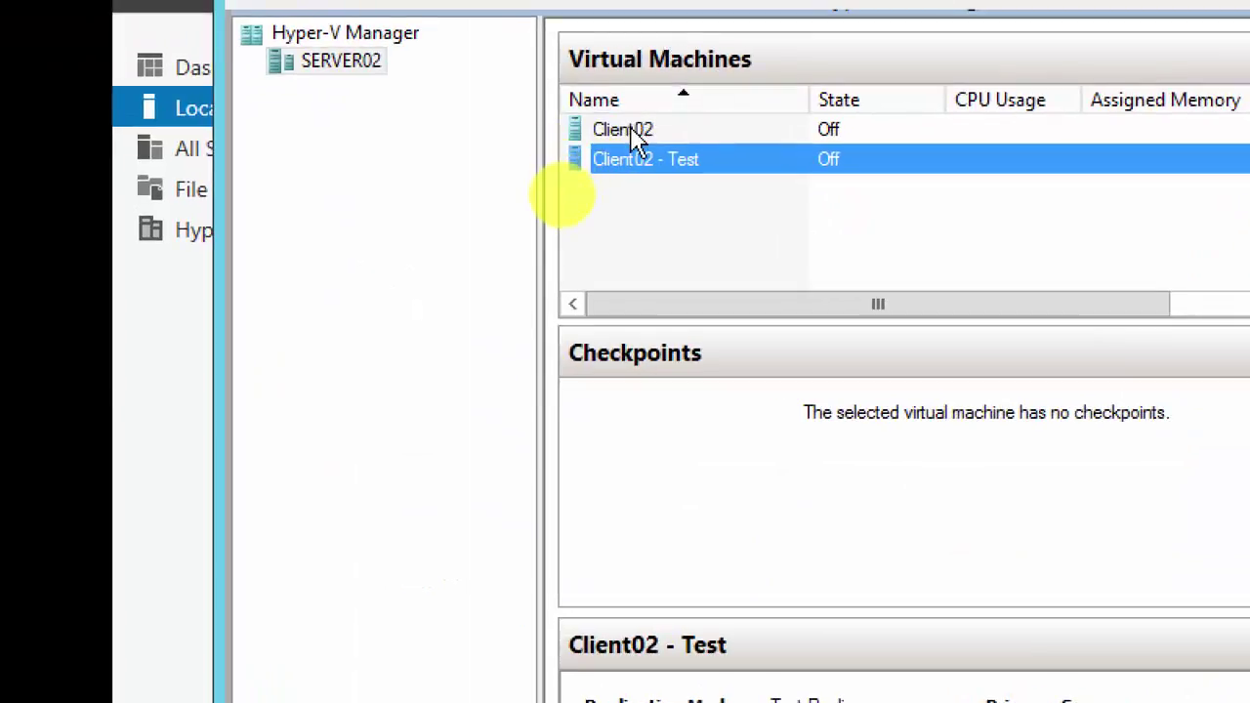
Step: Check that Client02's network adapter uses the PROD switch
right_click(633, 135)
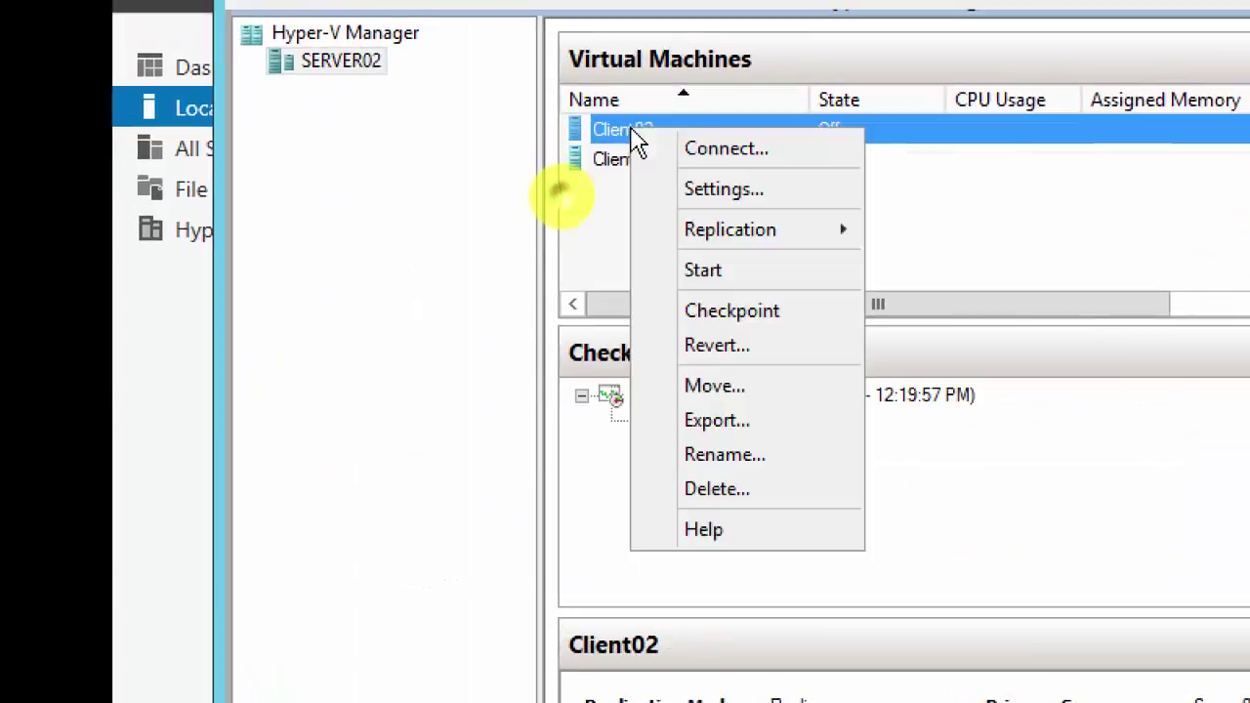
left_click(734, 196)
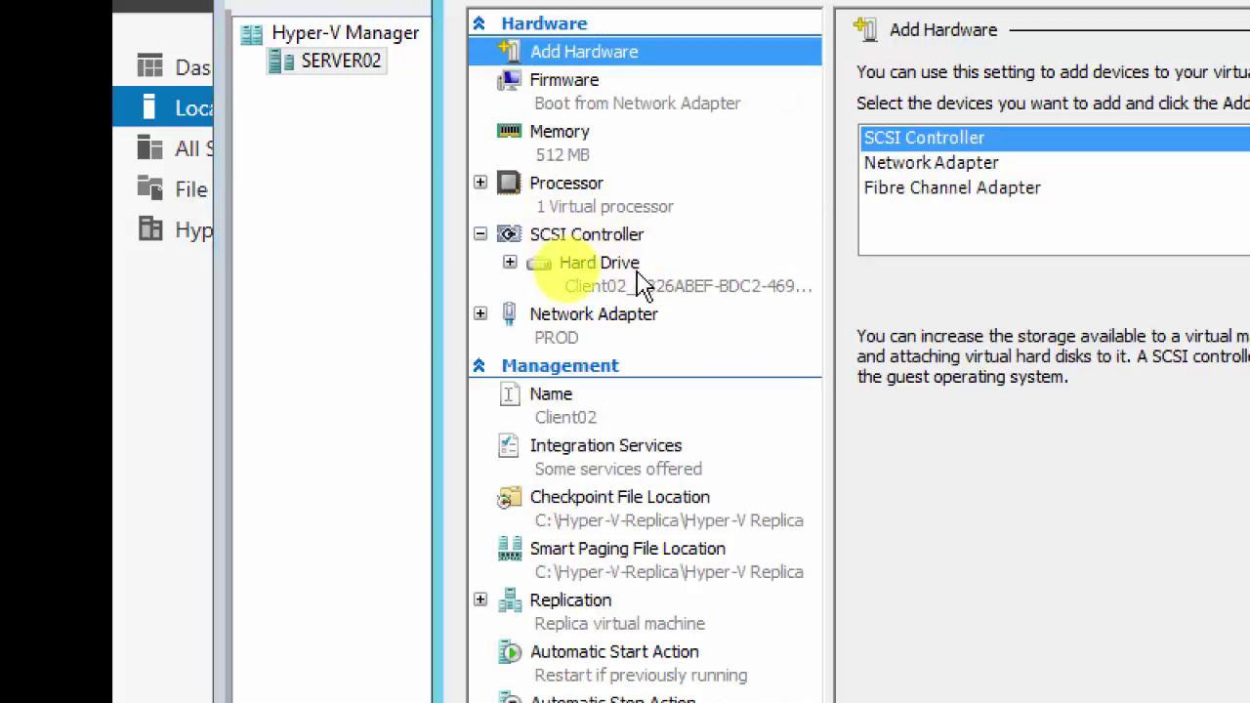
left_click(551, 322)
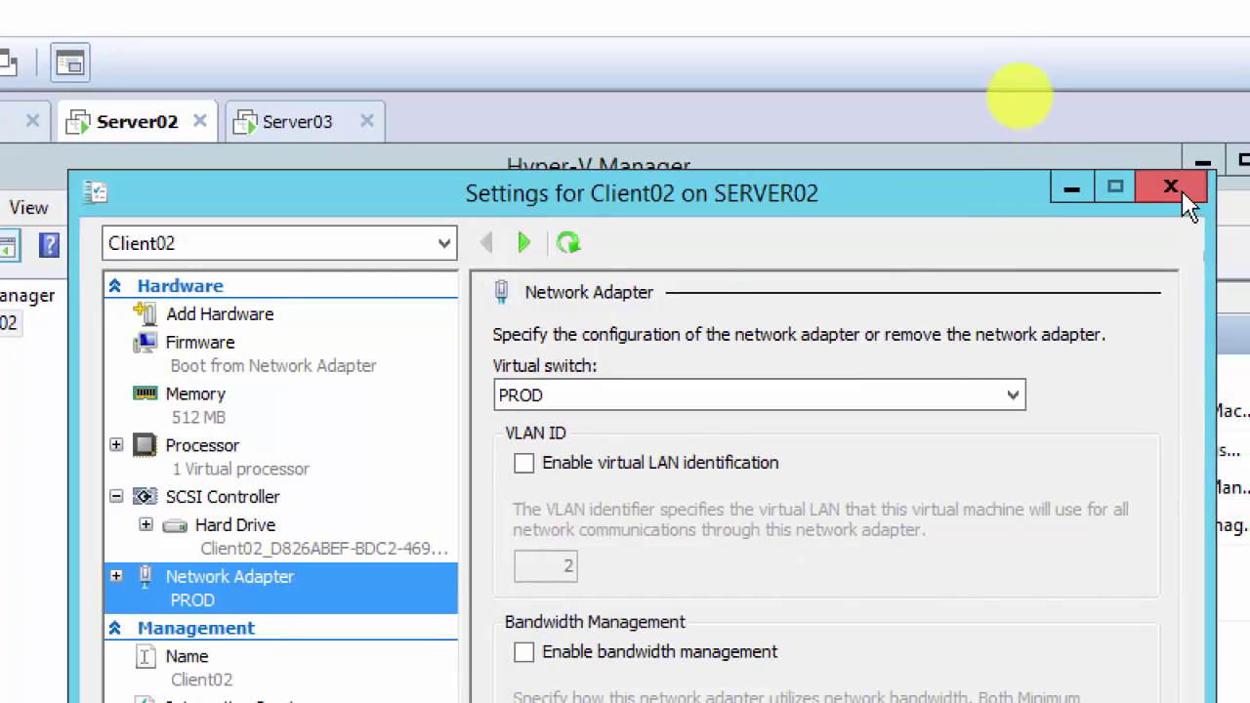
left_click(1182, 190)
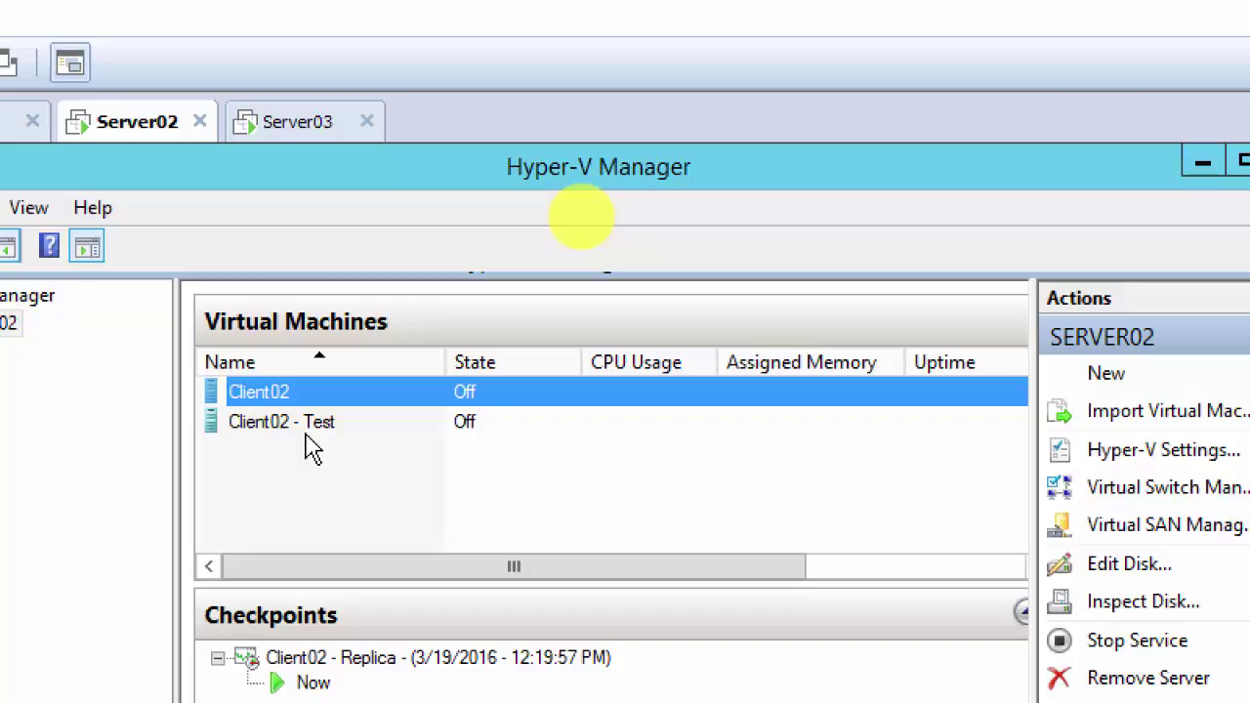
Step: Start the Client02 - Test machine so it runs with 512 MB
left_click(291, 434)
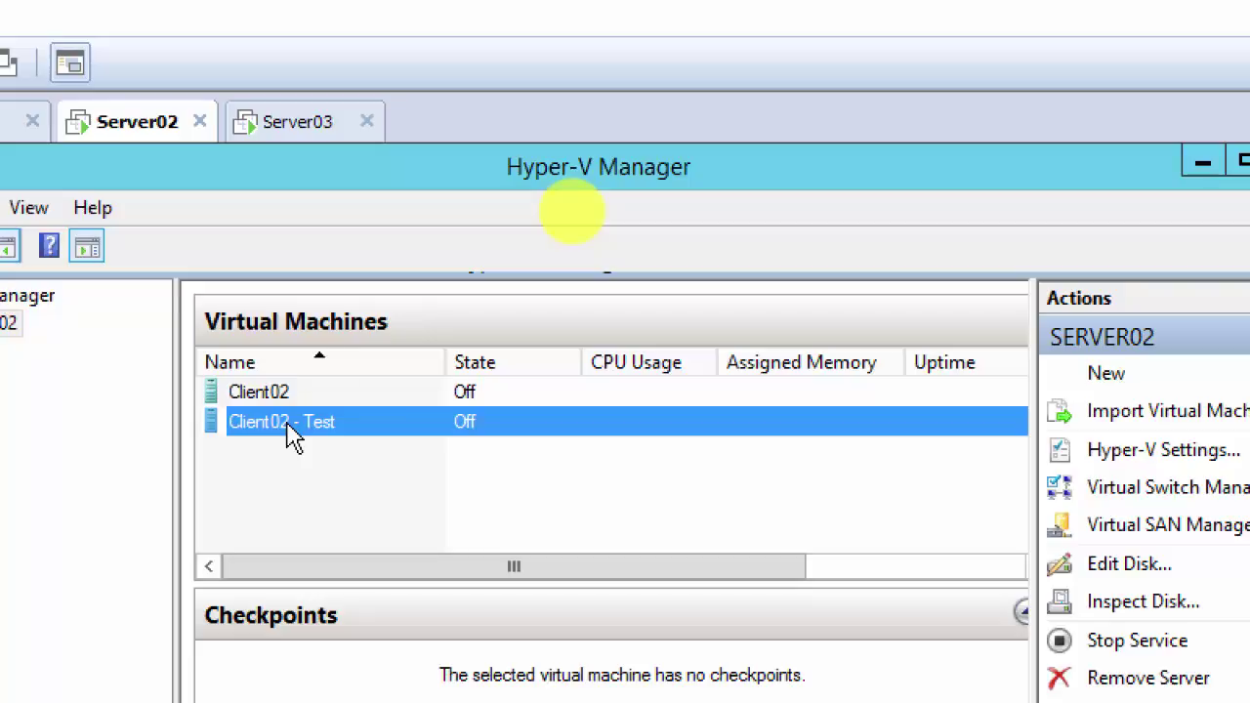
right_click(294, 422)
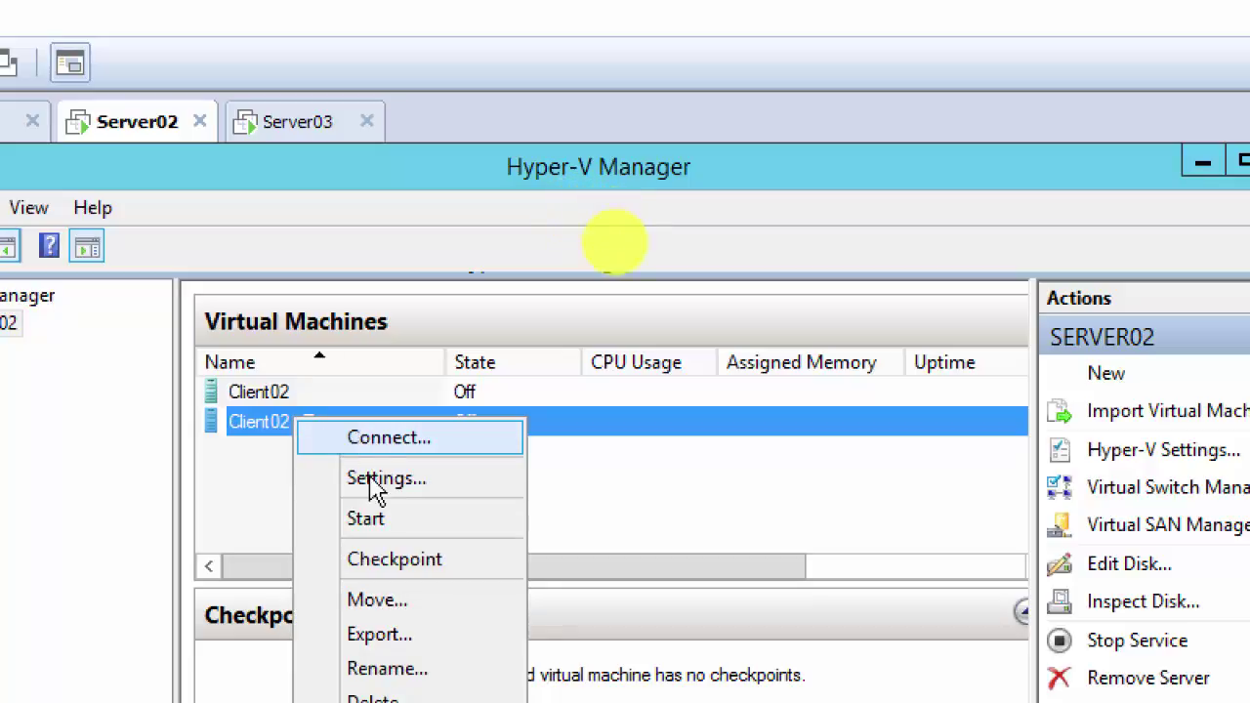
left_click(366, 518)
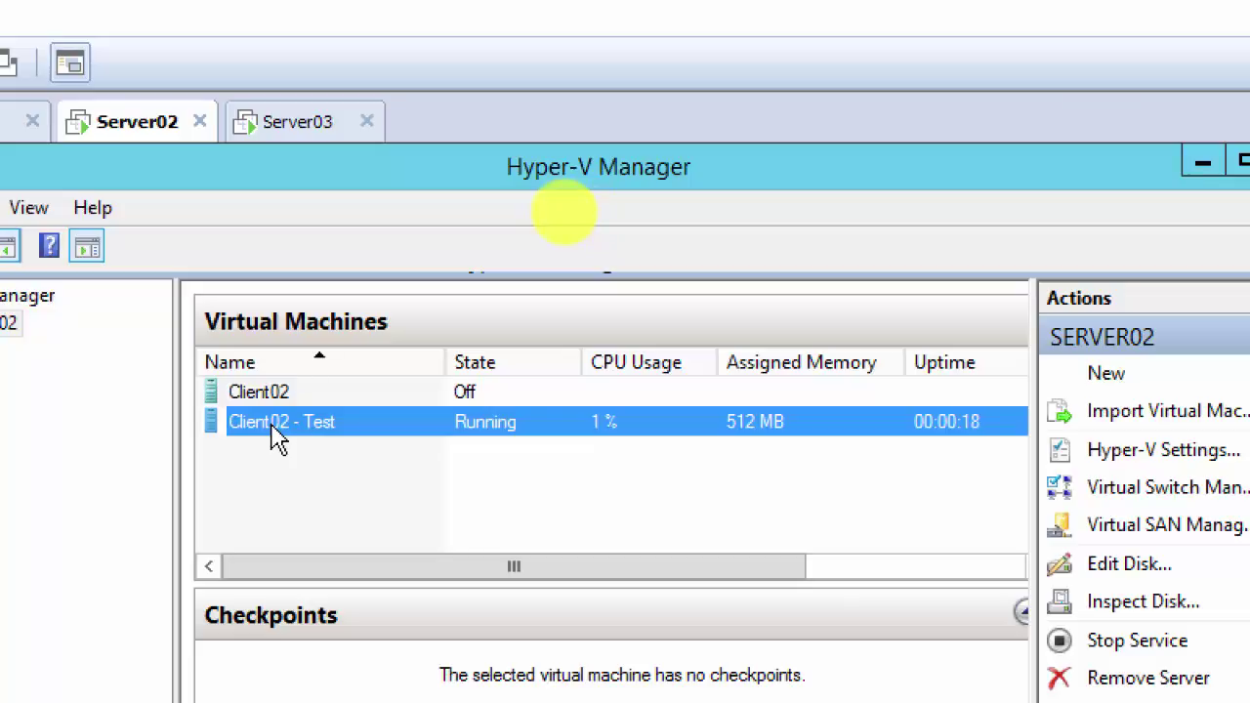
right_click(276, 439)
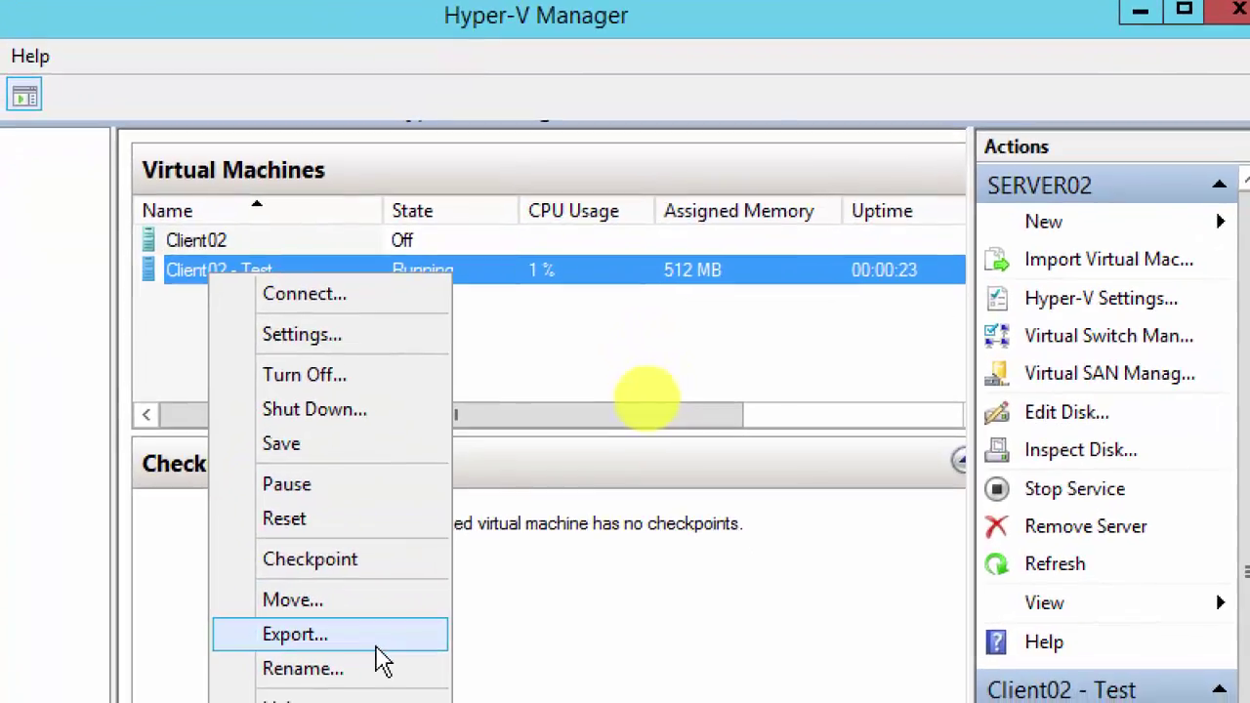
Step: Turn off the Client02 - Test machine and confirm
left_click(330, 379)
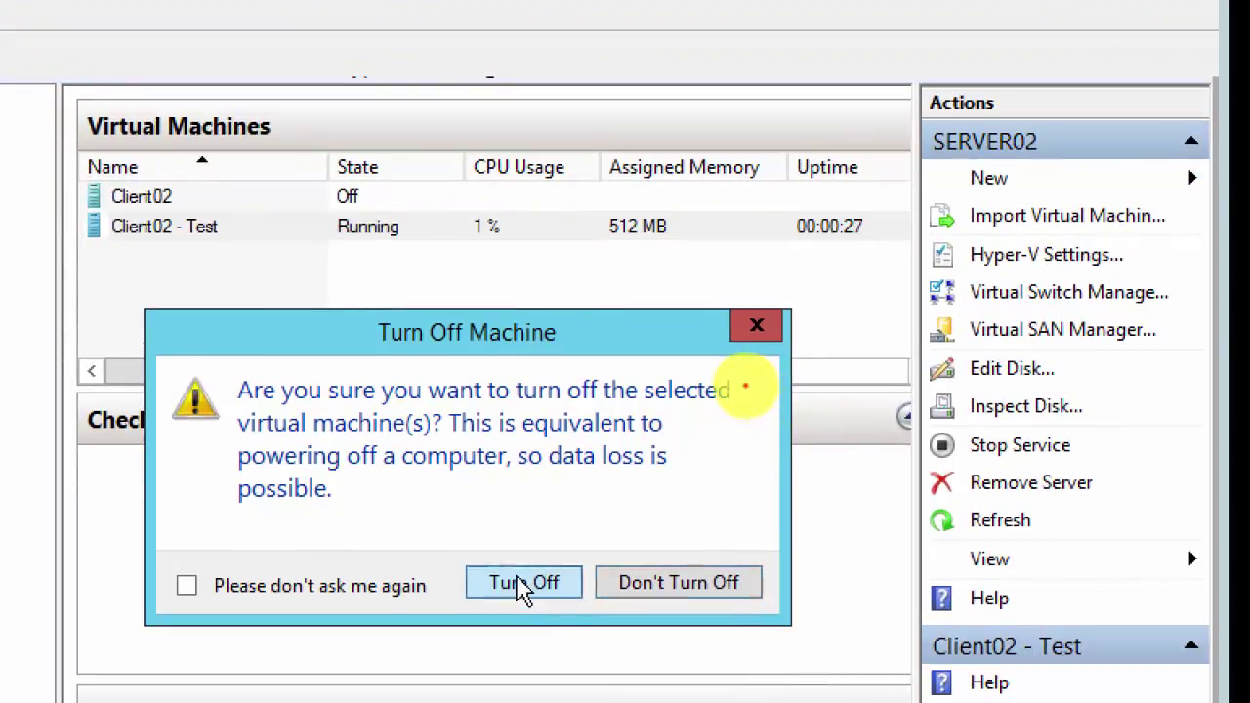
left_click(523, 584)
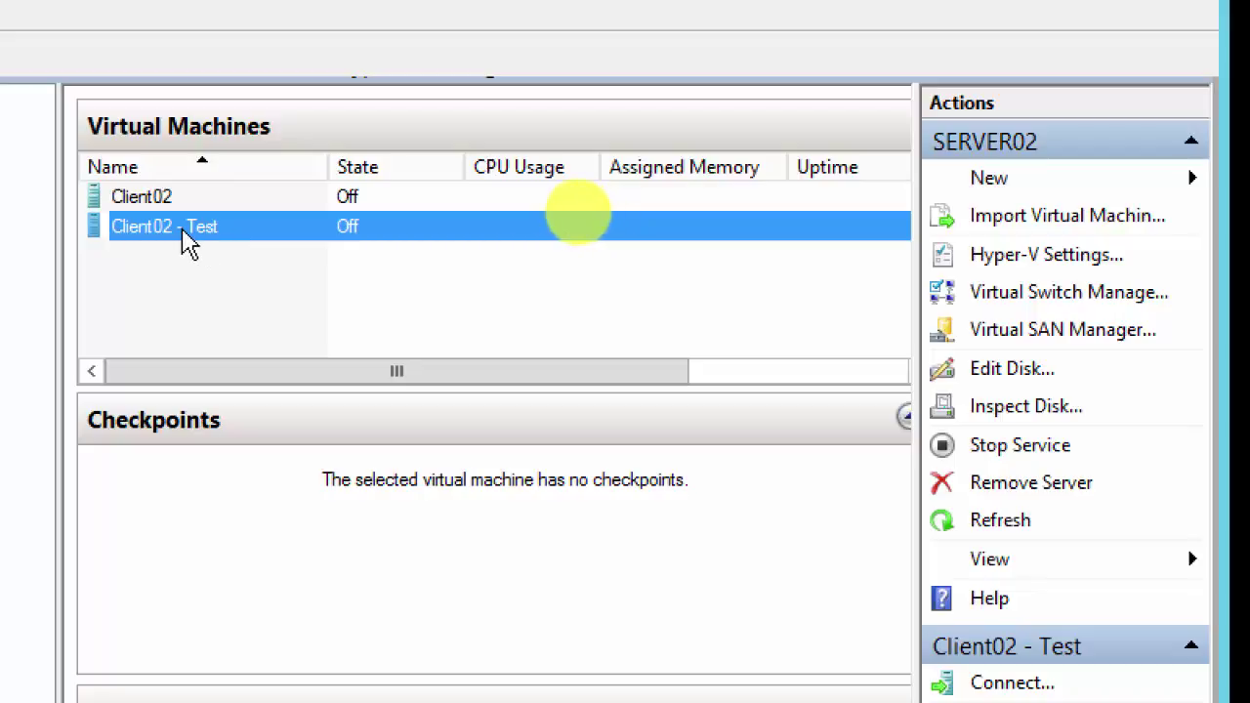
right_click(196, 244)
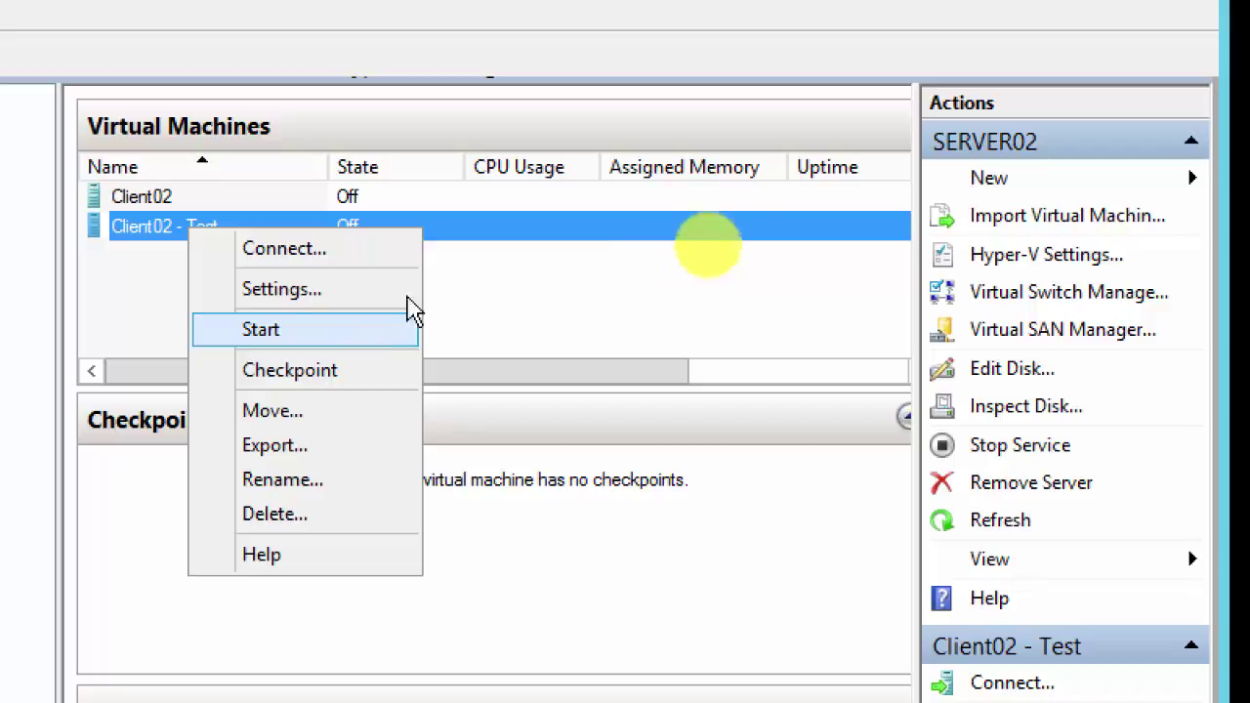
left_click(520, 304)
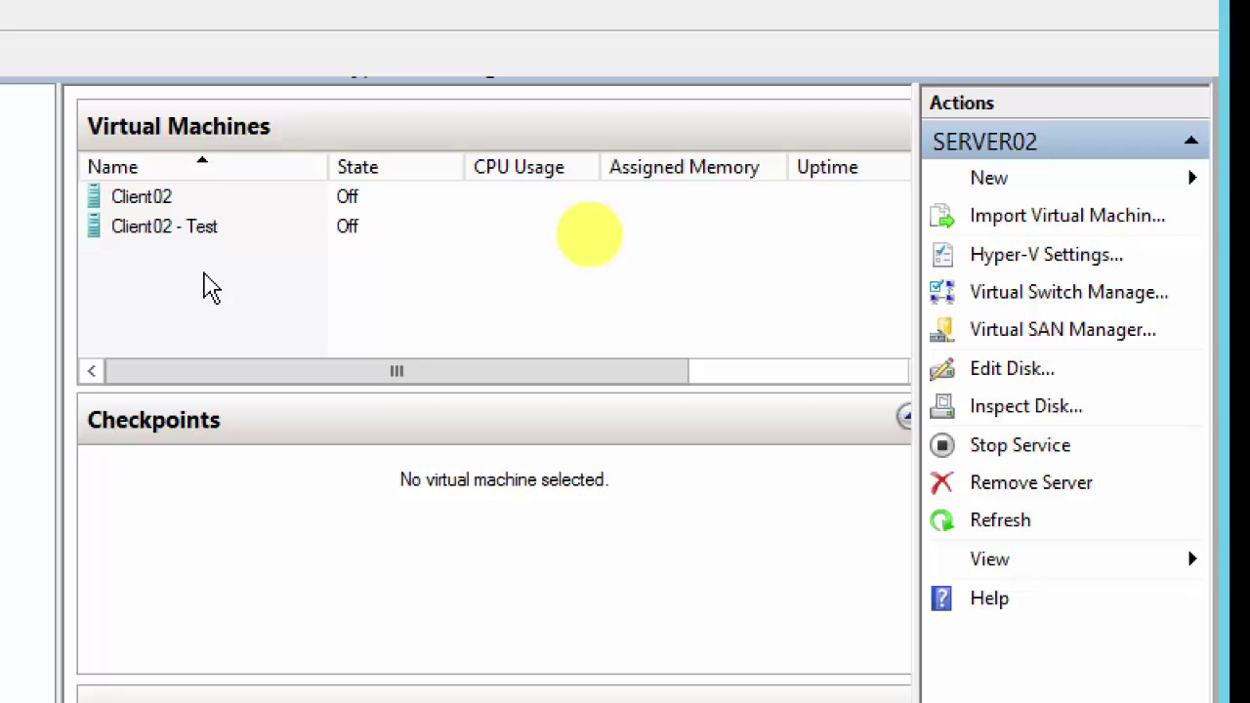
right_click(169, 235)
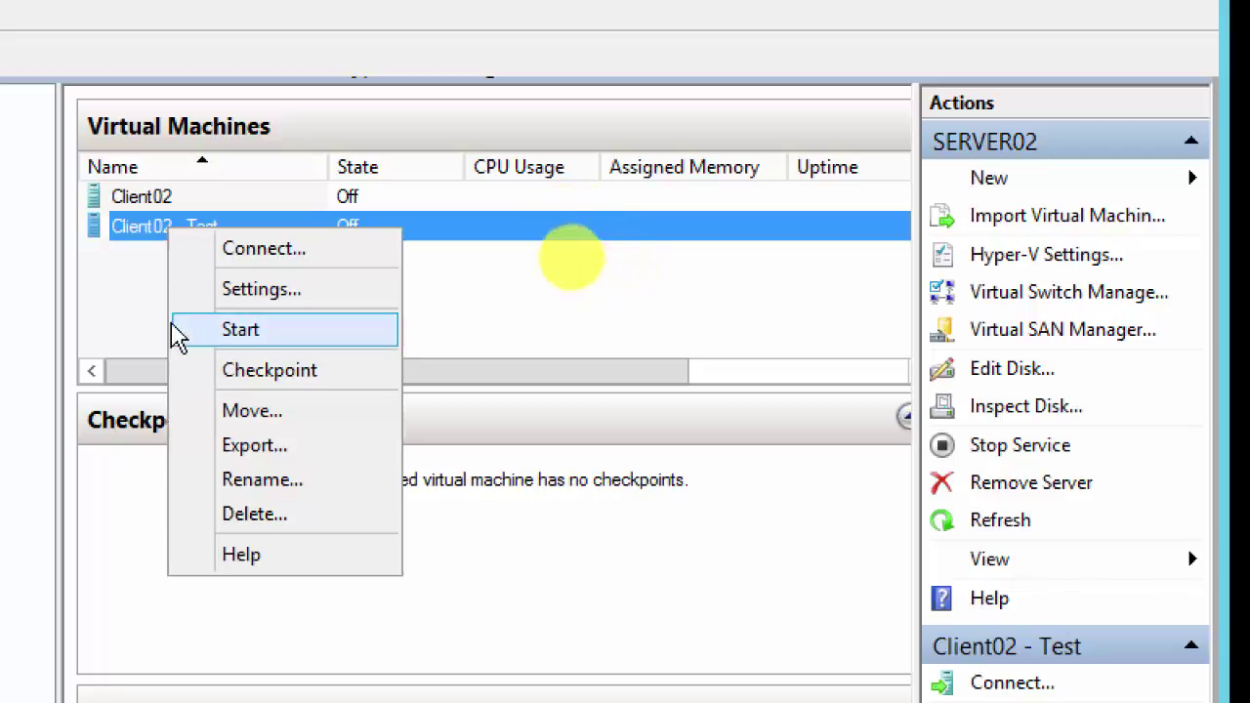
left_click(136, 313)
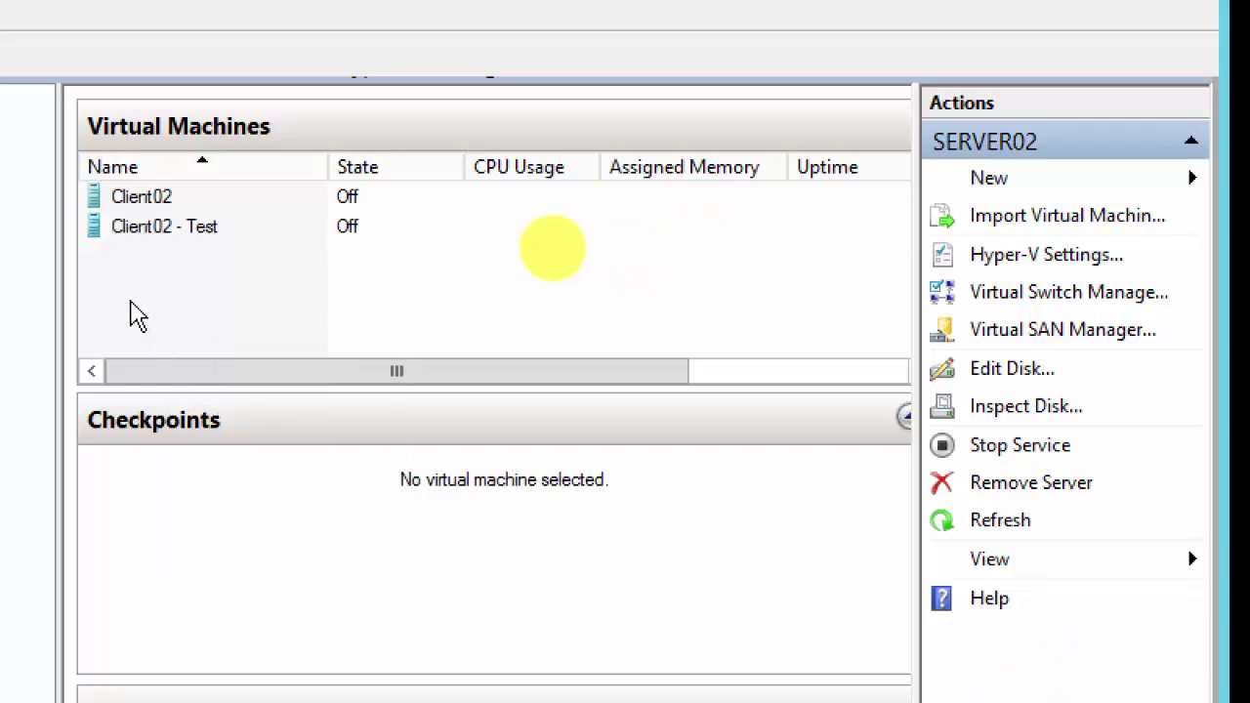
left_click(160, 236)
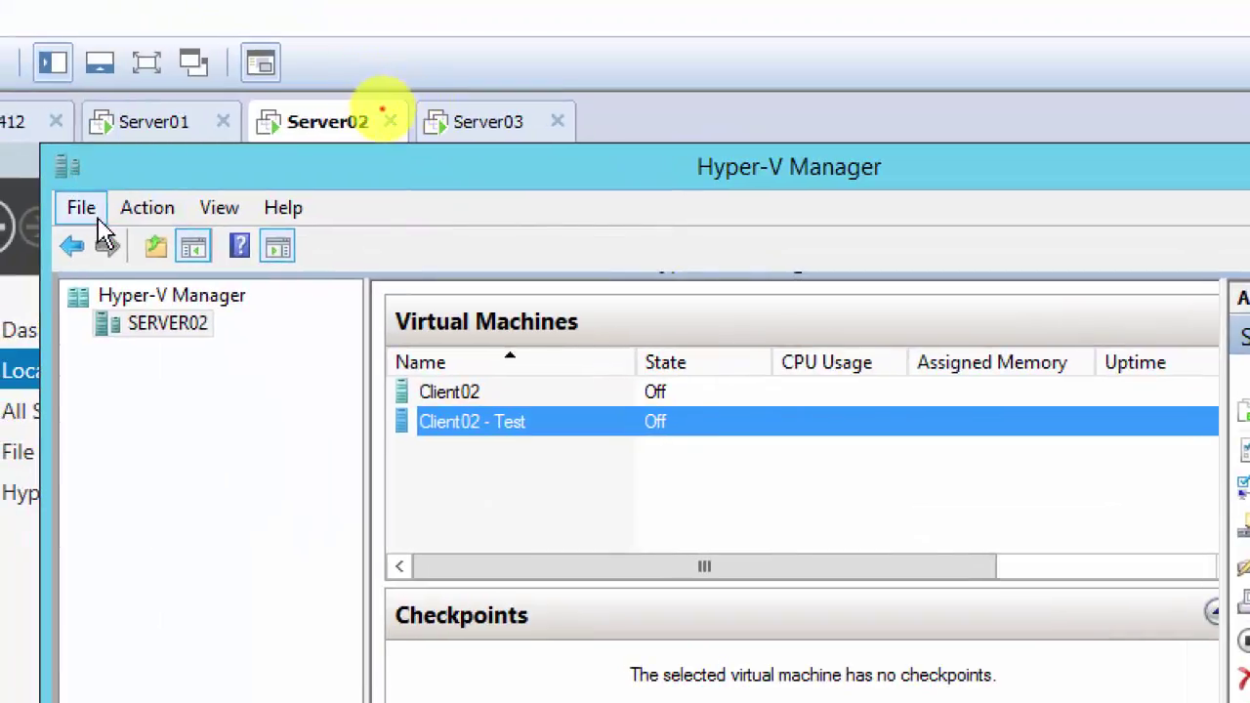
Step: Delete the Client02 - Test machine from Server02 and confirm the deletion
left_click(98, 221)
left_click(450, 154)
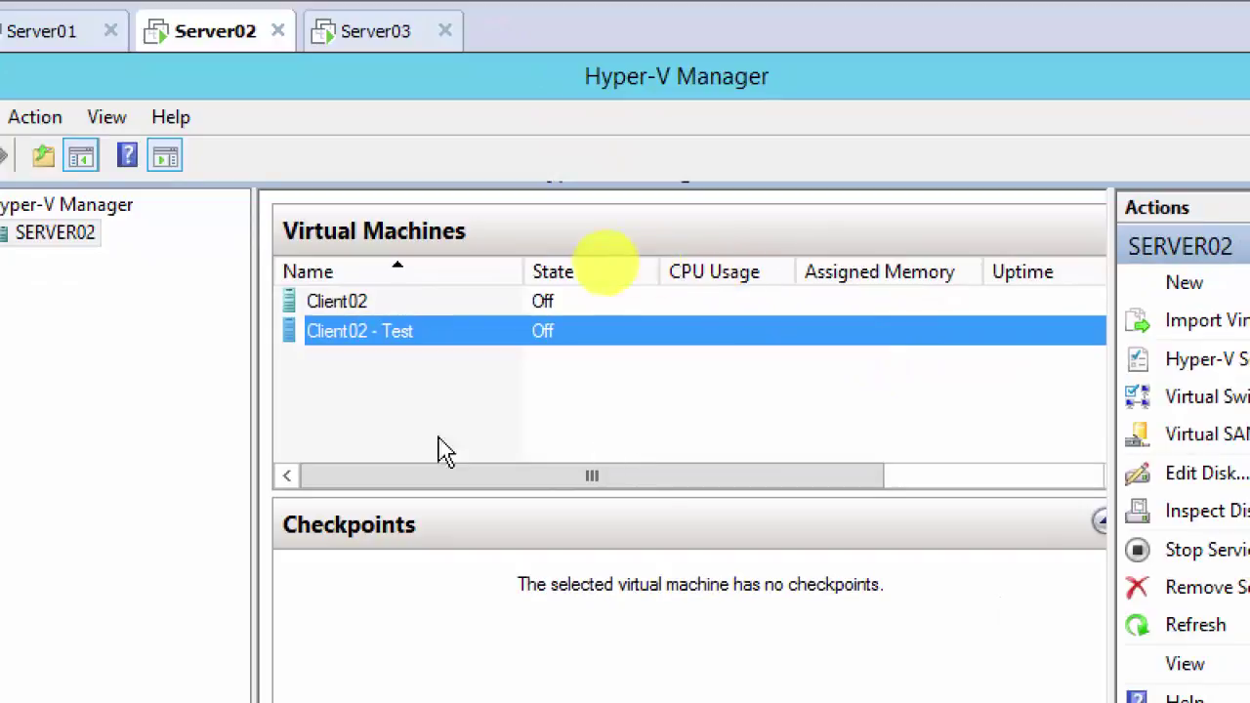
right_click(344, 347)
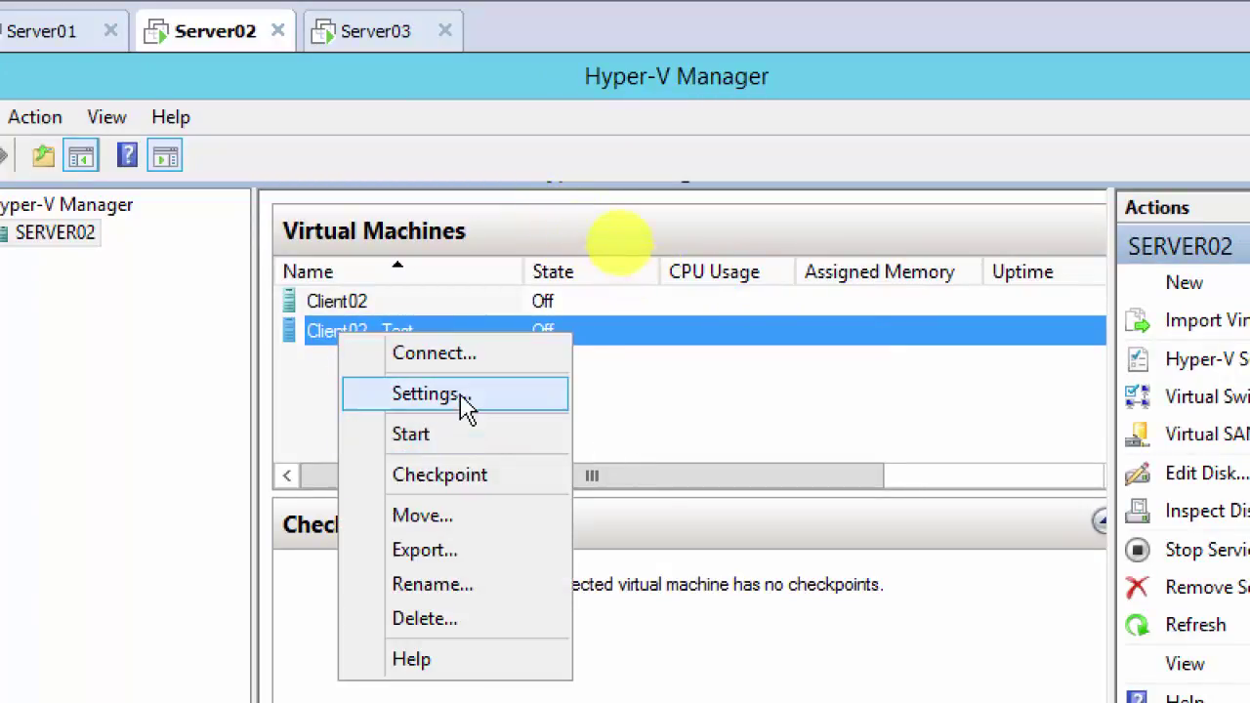
left_click(711, 430)
right_click(380, 345)
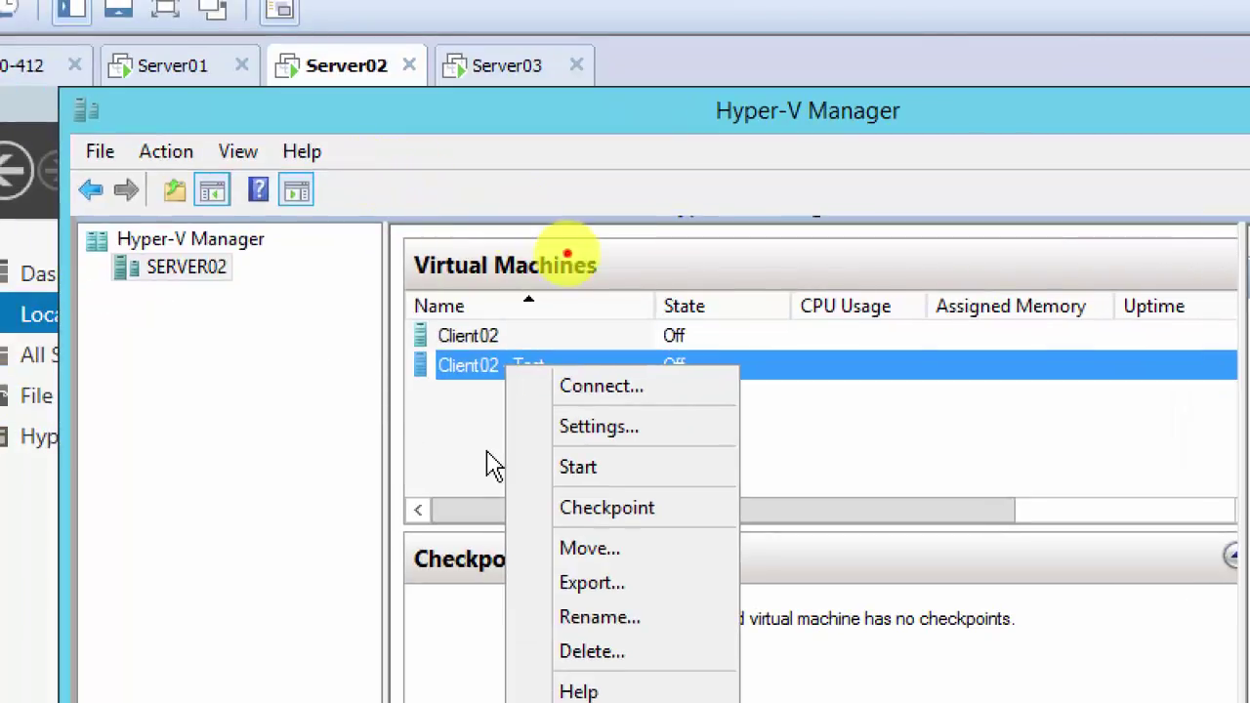
left_click(495, 464)
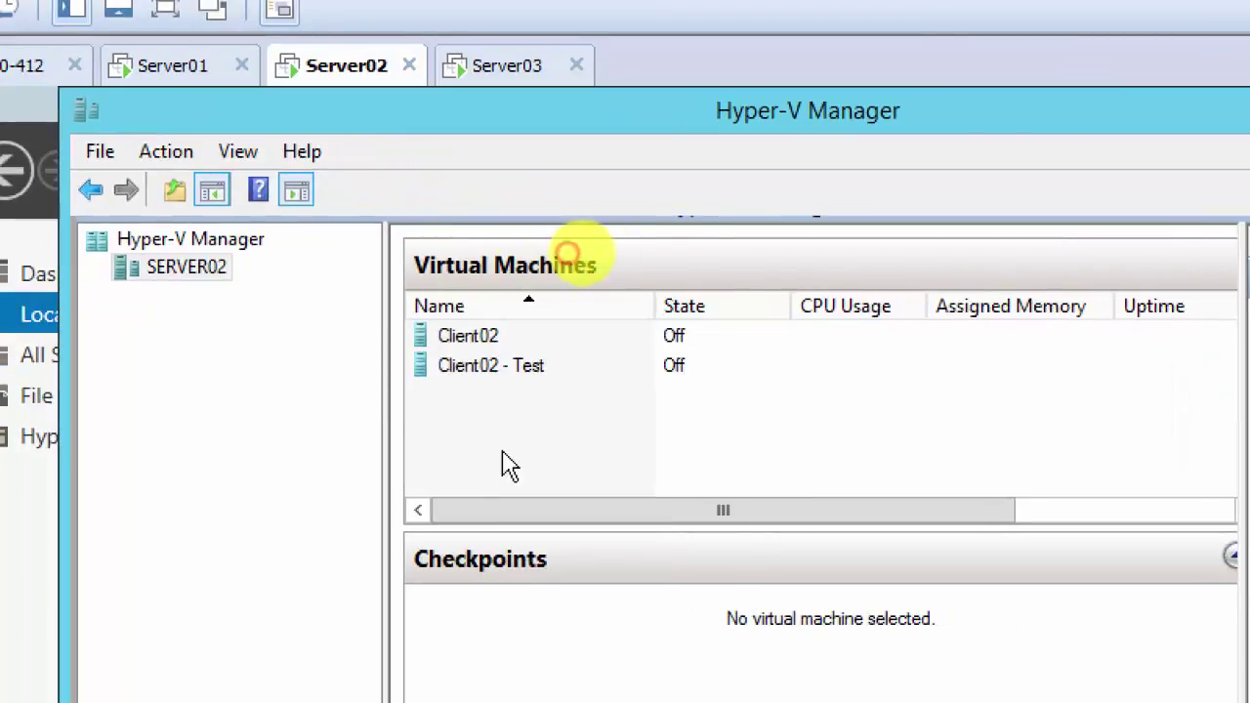
left_click(510, 371)
right_click(513, 371)
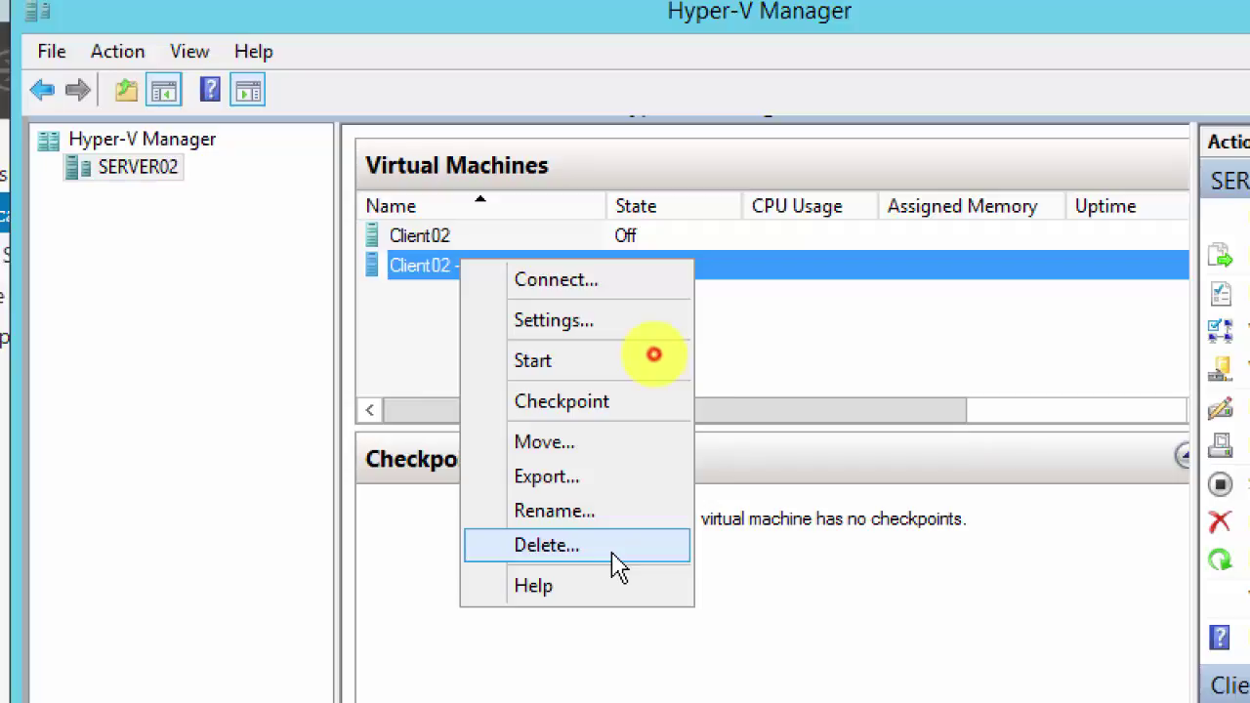
left_click(618, 566)
left_click(812, 592)
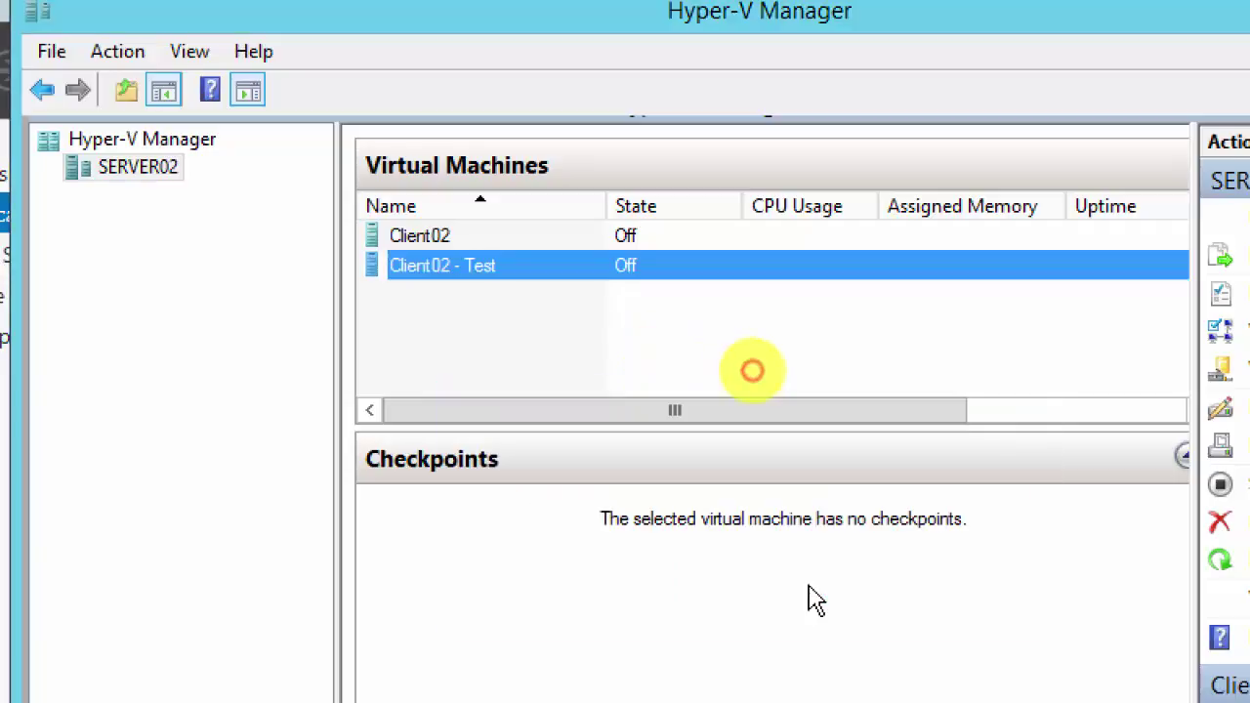
Step: Bring up Client02's actions on Server02, then dismiss them without choosing anything
right_click(439, 251)
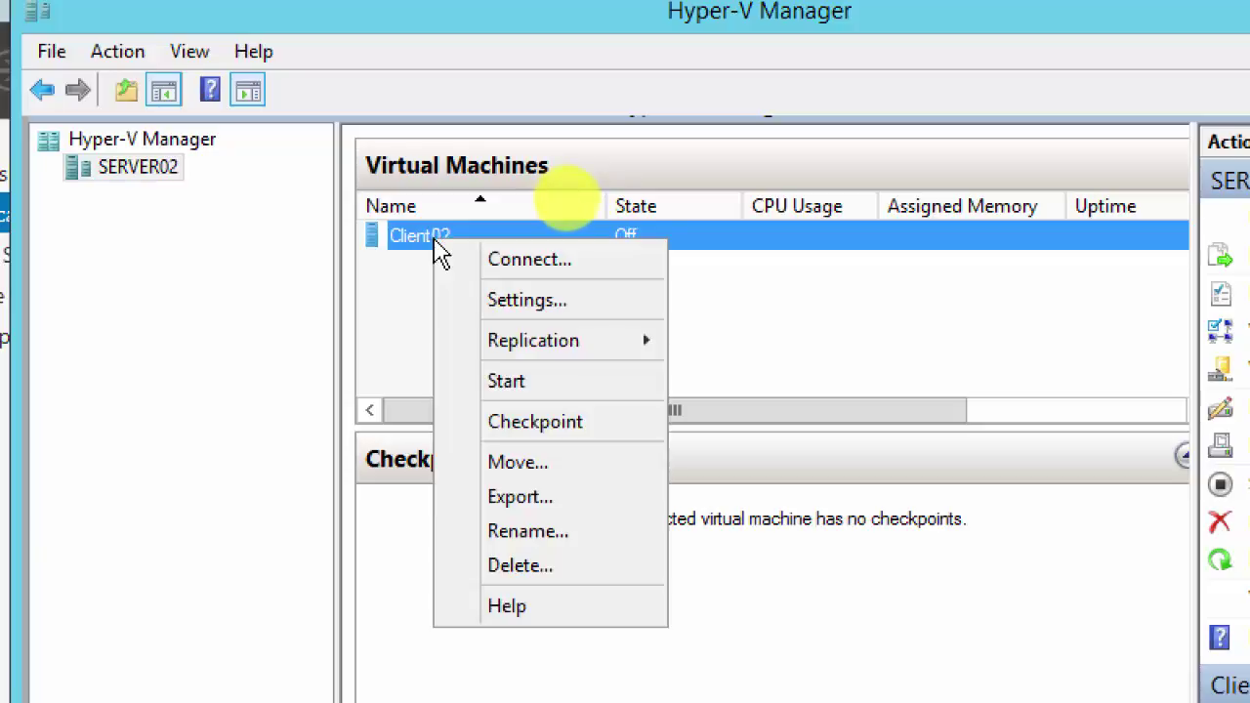
mouse_move(576, 343)
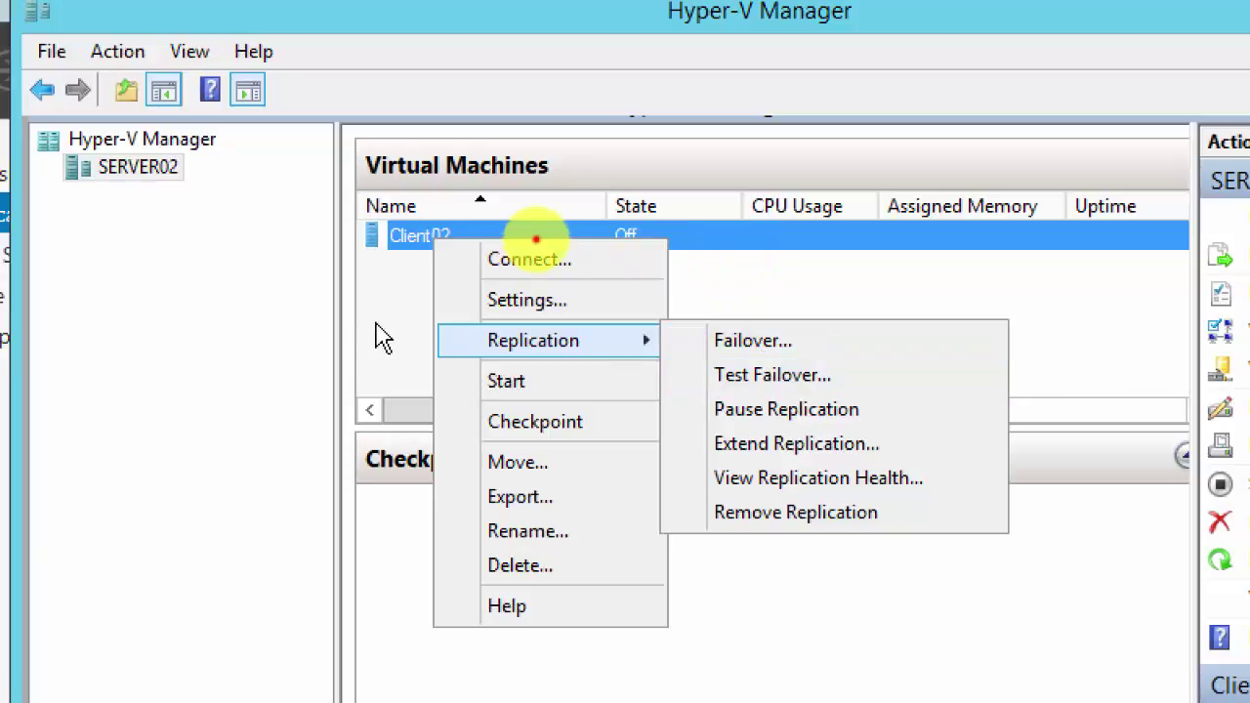
left_click(386, 332)
Step: On Server03, show the Replication actions for the running Client02, including Planned Failover
left_click(442, 111)
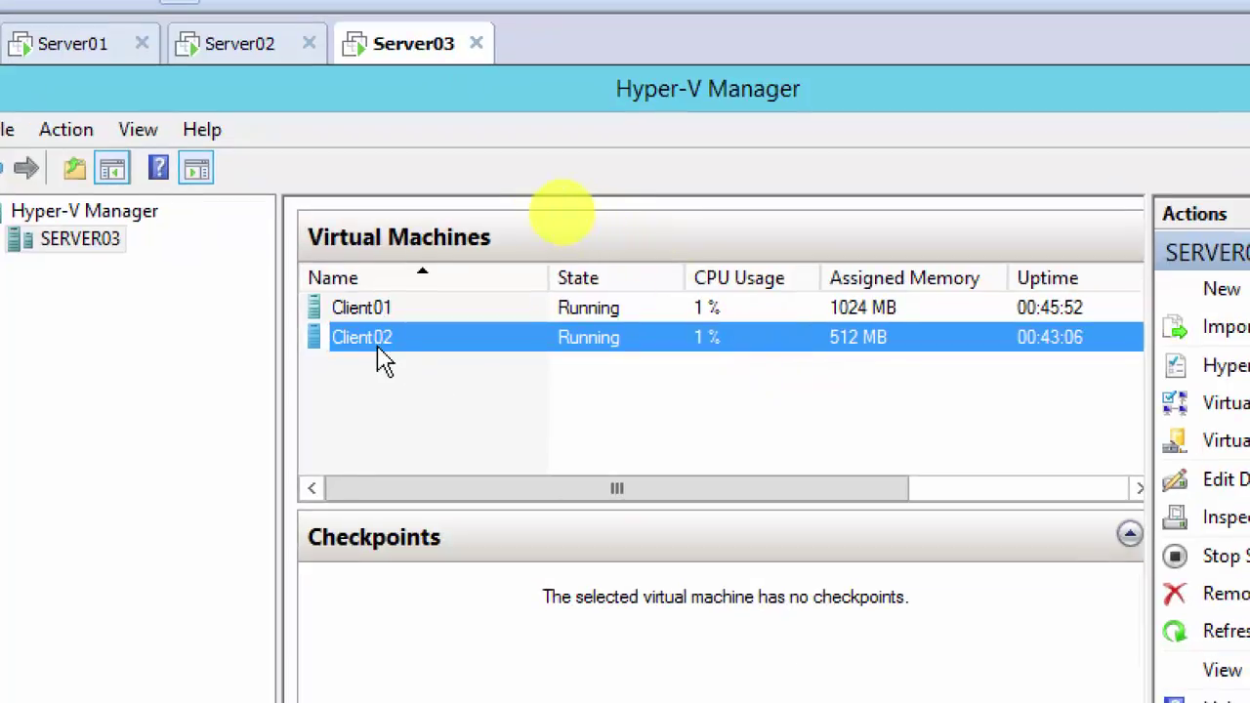
right_click(379, 354)
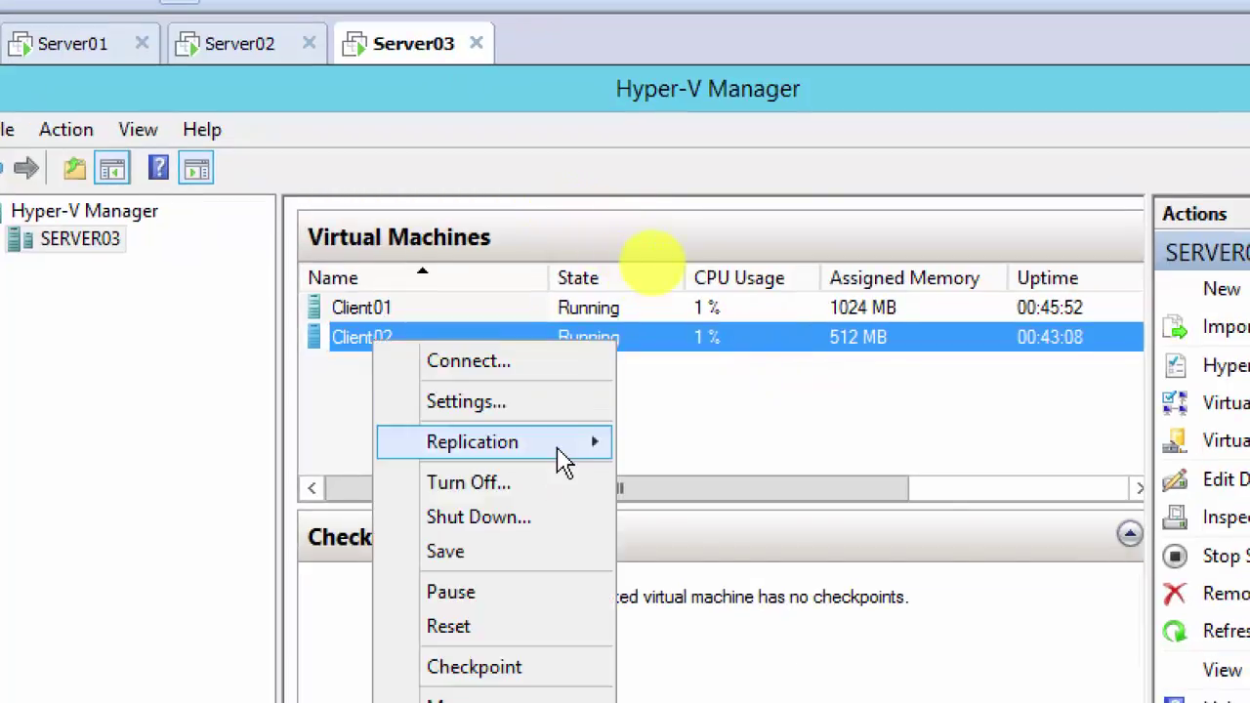
mouse_move(566, 463)
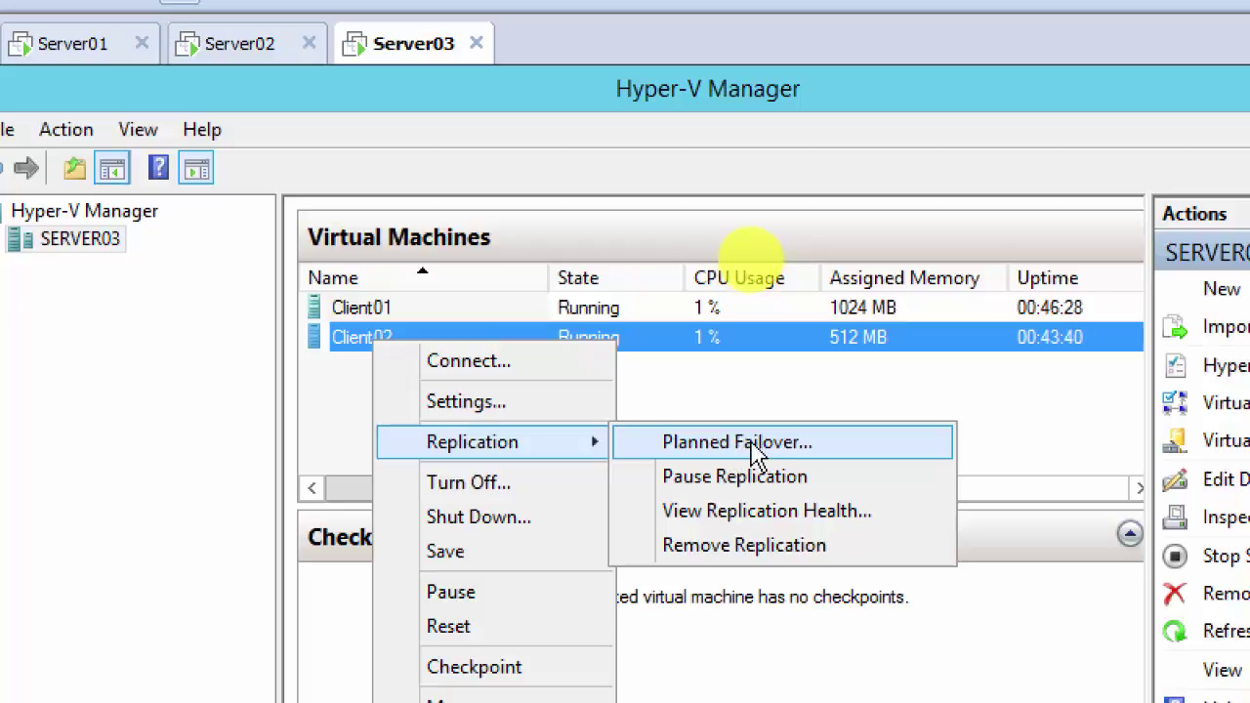
Step: Try a planned failover of running Client02 with Reverse replication left off, dismiss the refusal, and cancel
left_click(766, 448)
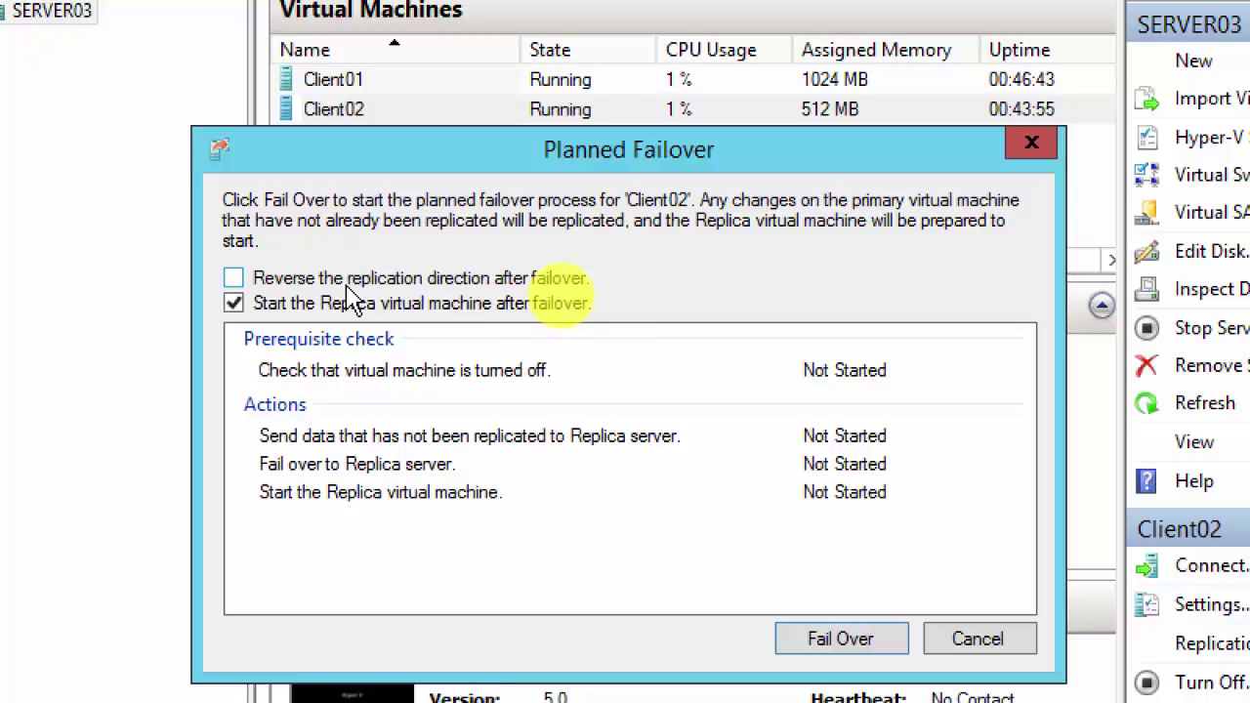
left_click(233, 279)
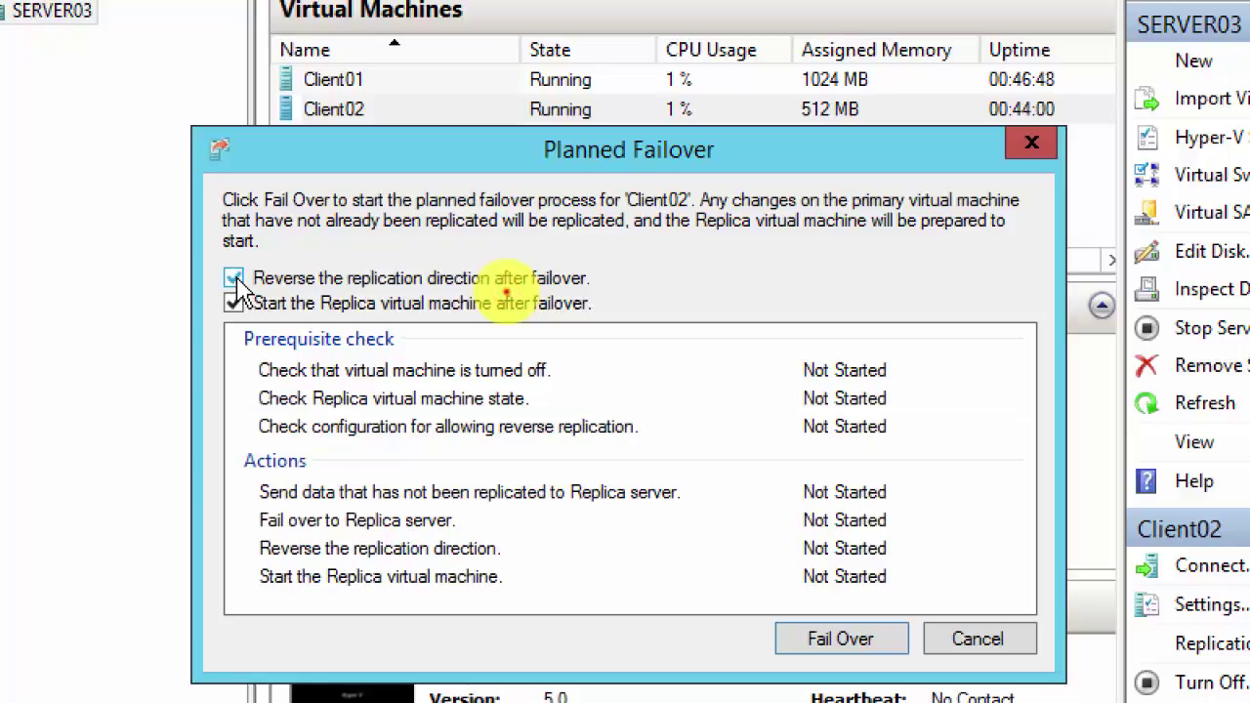
left_click(233, 278)
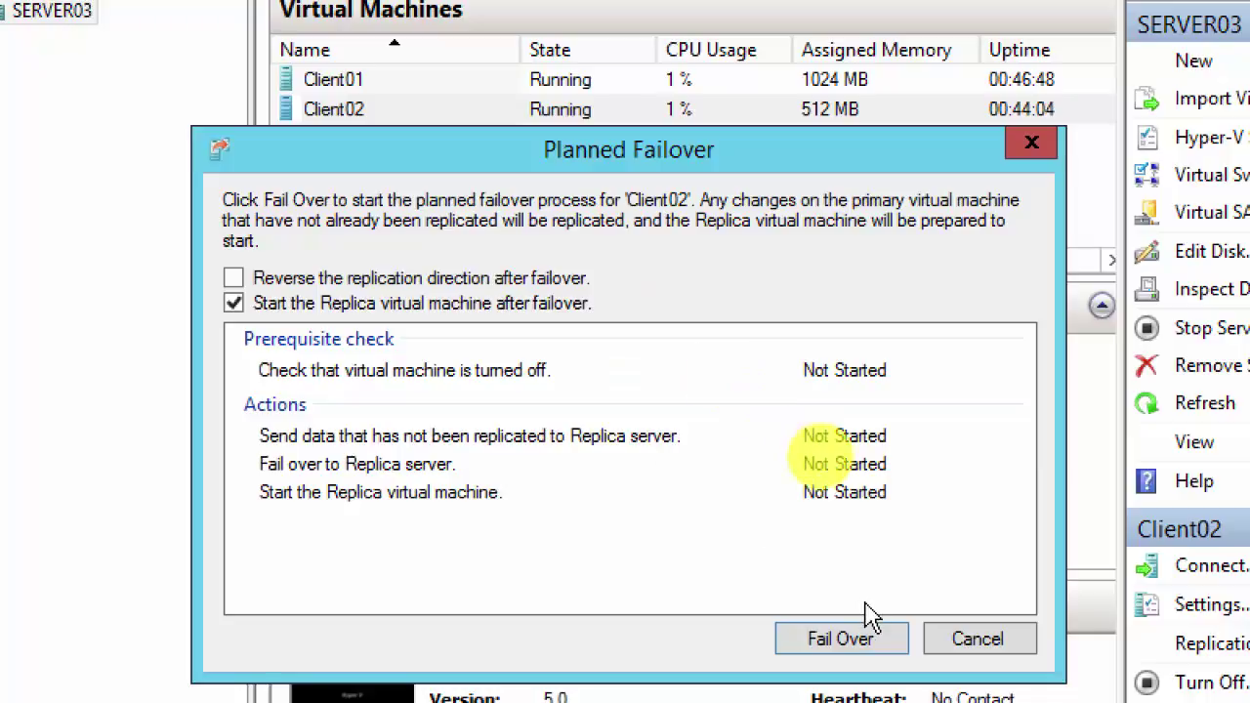
left_click(835, 644)
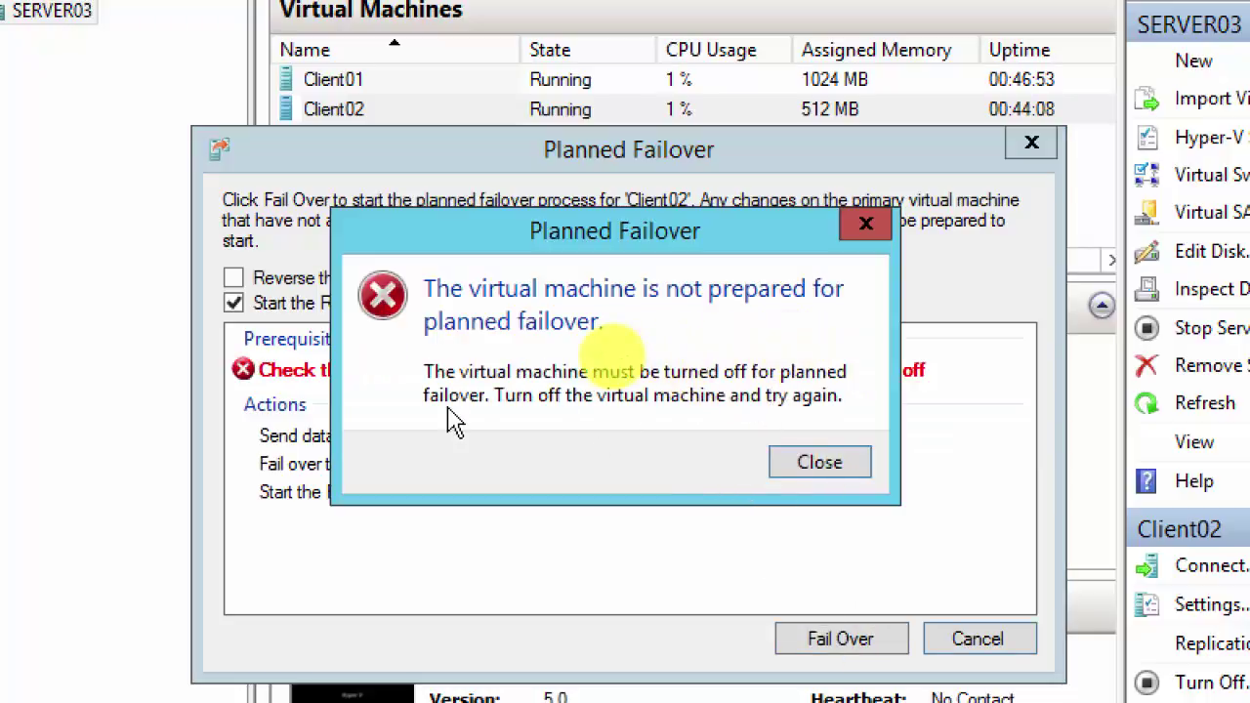
left_click(820, 463)
left_click(970, 638)
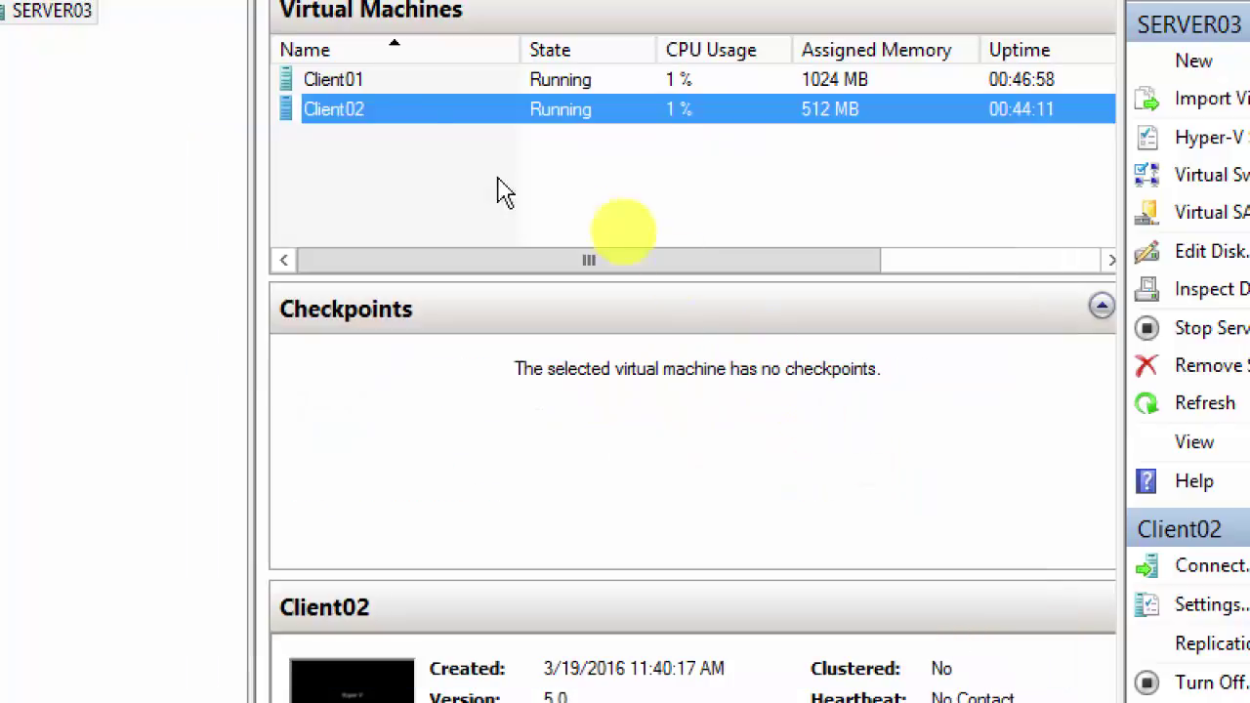
Step: Turn off Client02 on Server03, confirm it, and clear the selection
right_click(344, 112)
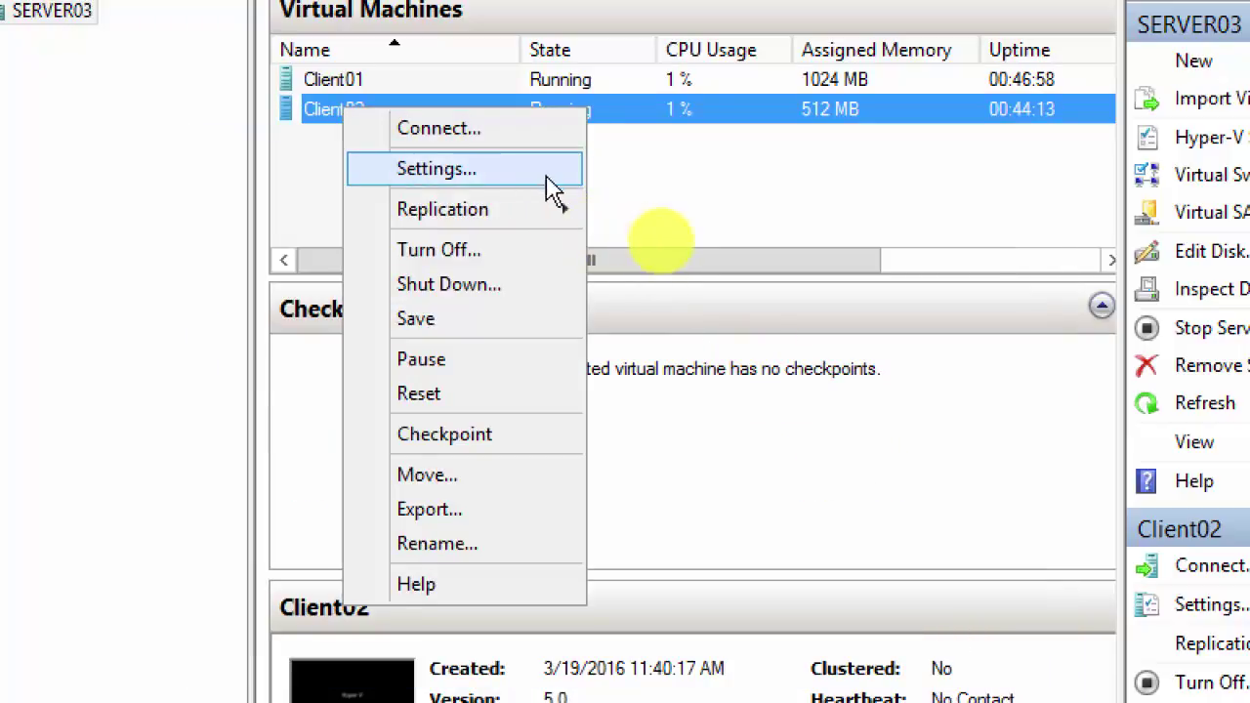
left_click(447, 252)
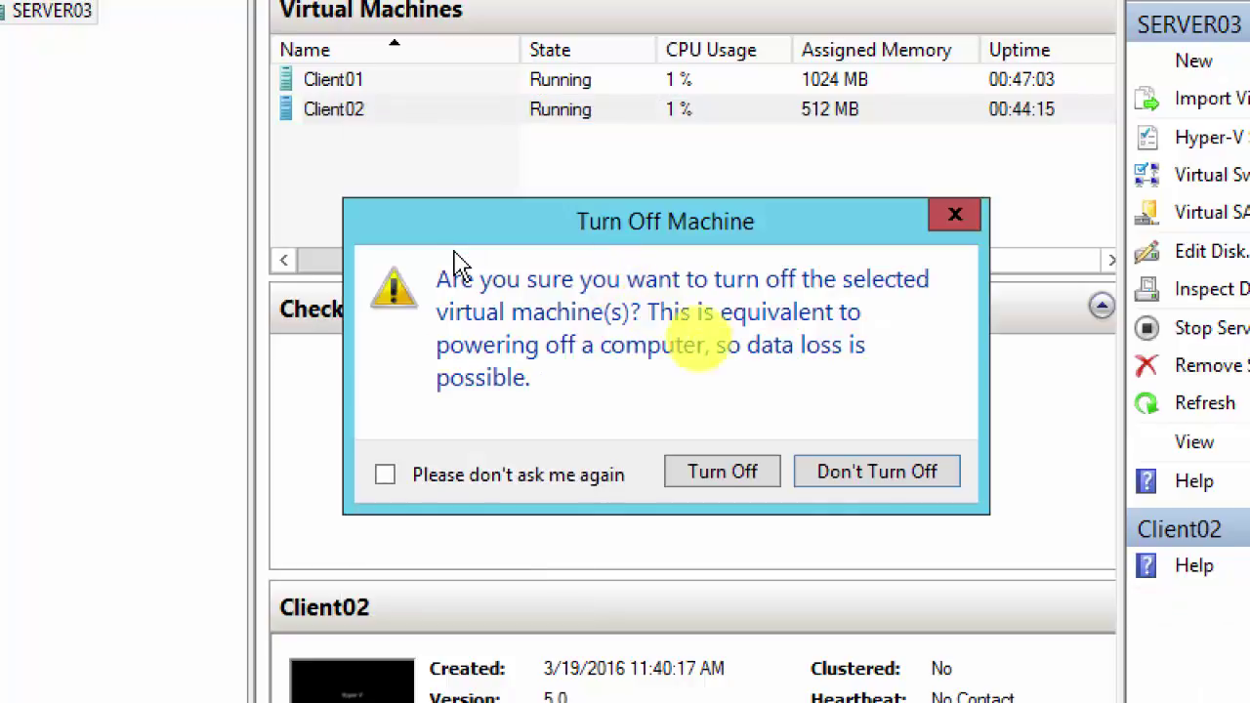
left_click(719, 474)
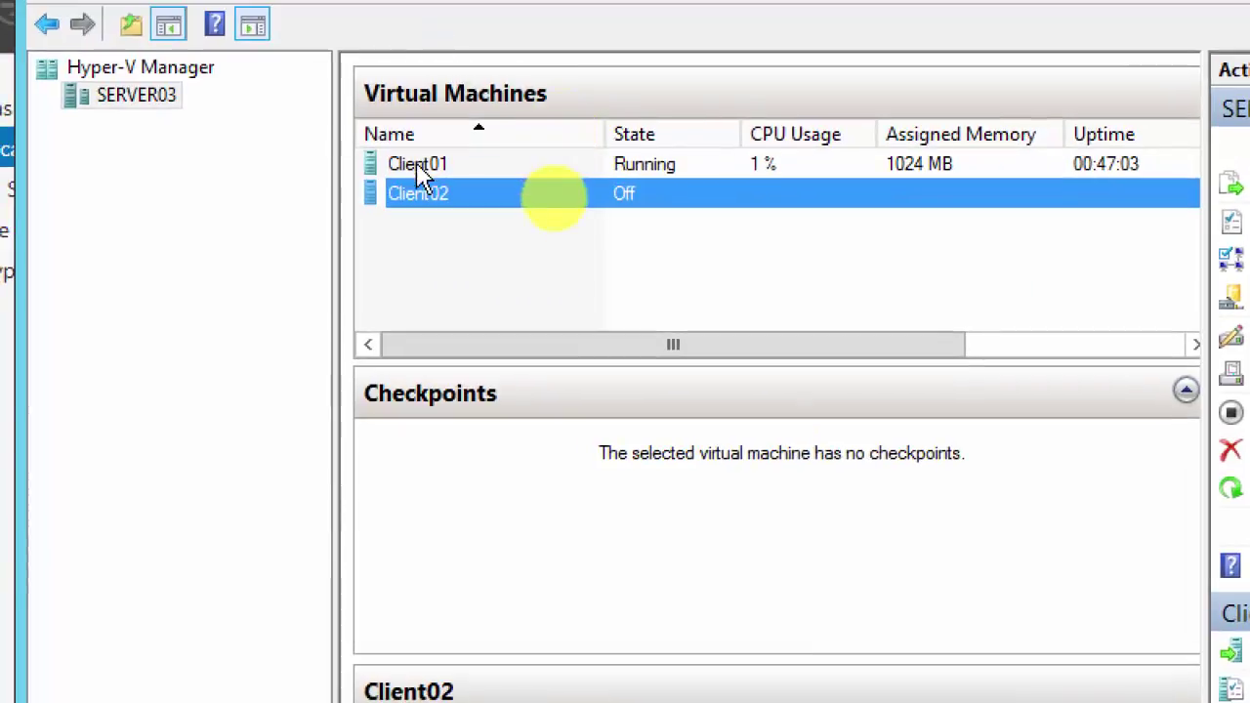
right_click(420, 200)
left_click(752, 247)
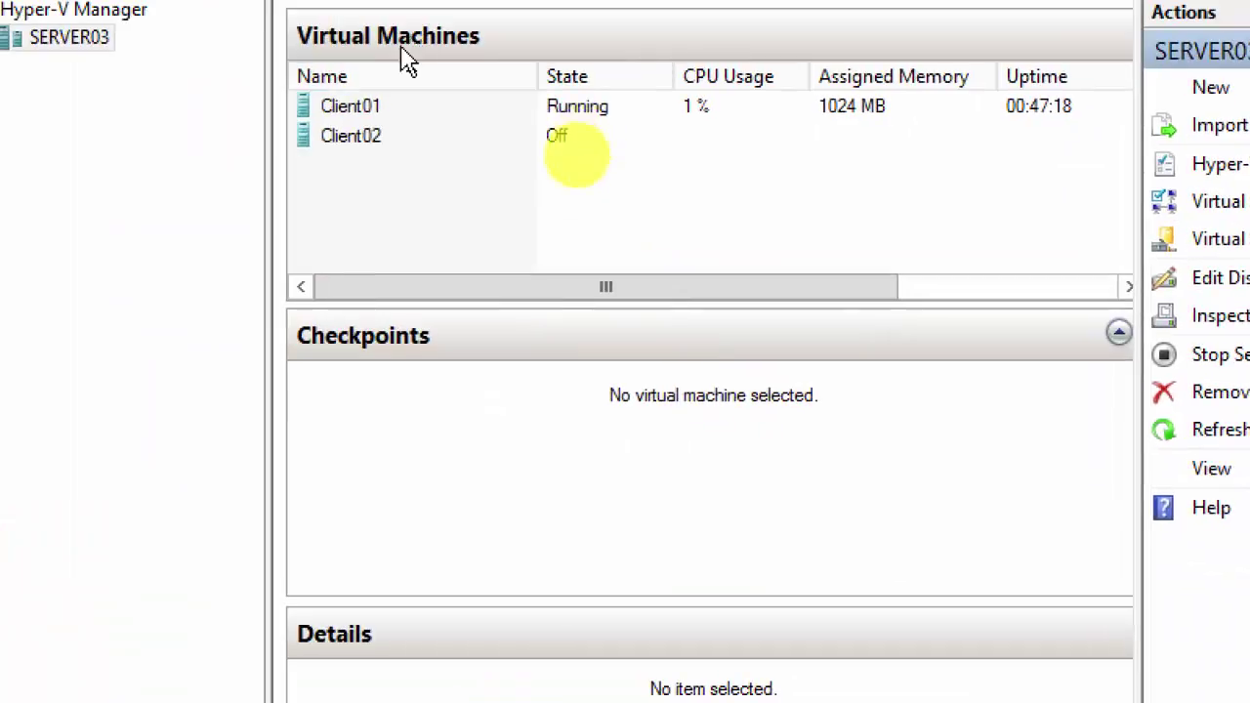
Step: Check Client02's Replication details, then run its planned failover to the Server02 replica
left_click(323, 20)
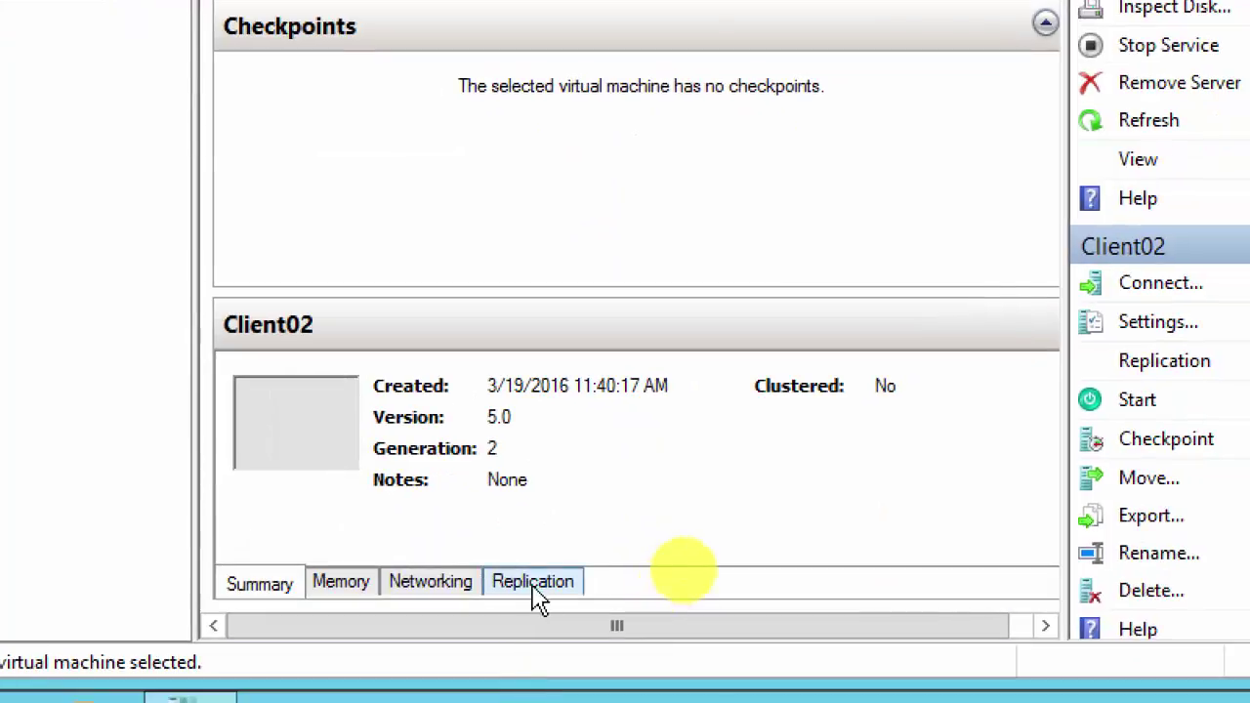
left_click(533, 586)
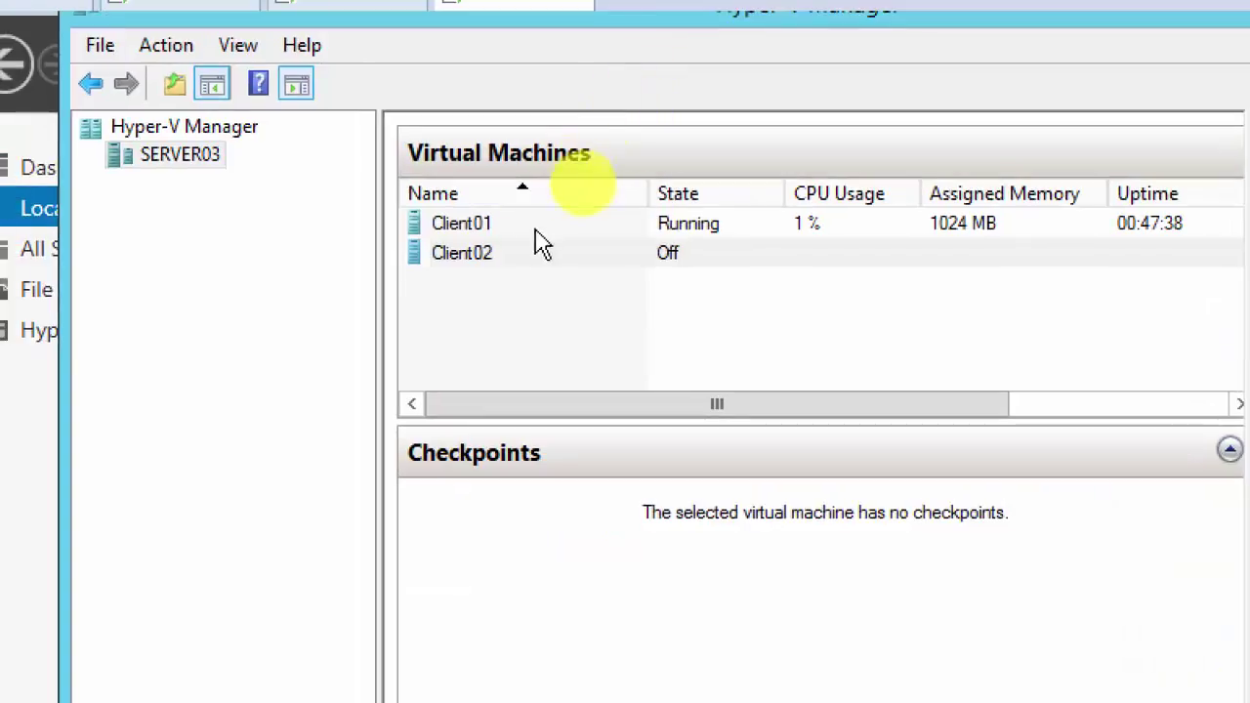
right_click(467, 258)
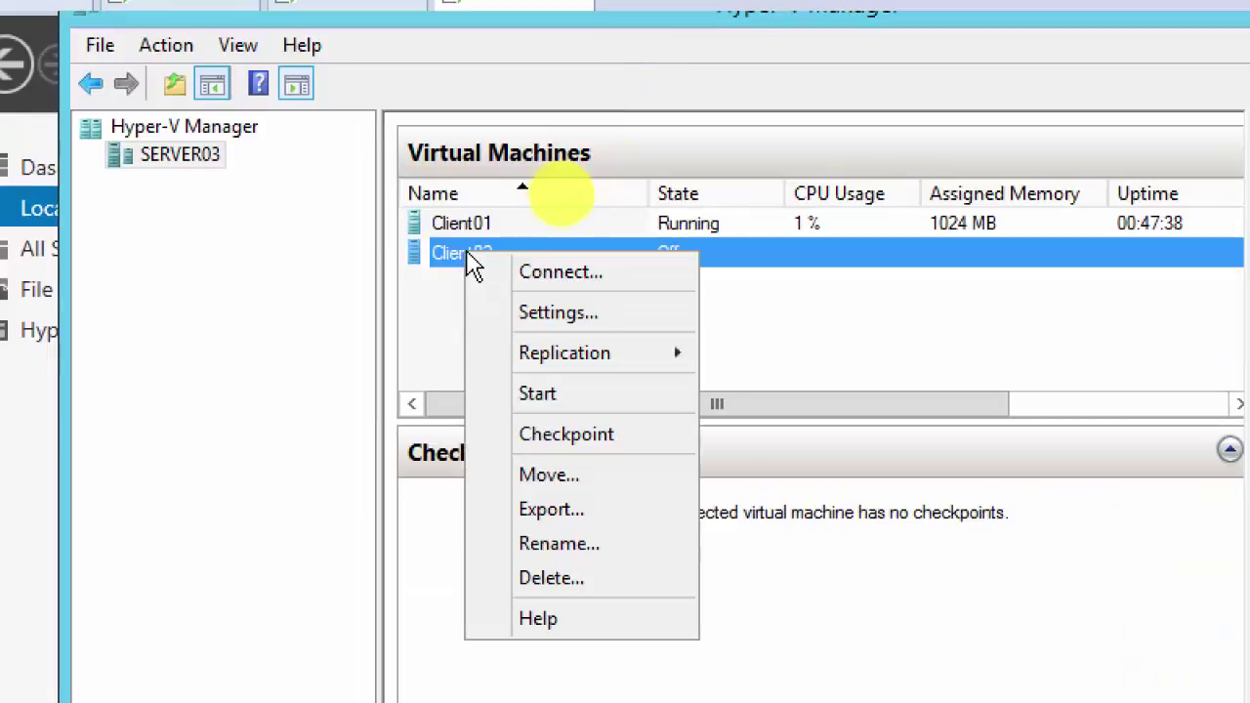
mouse_move(586, 366)
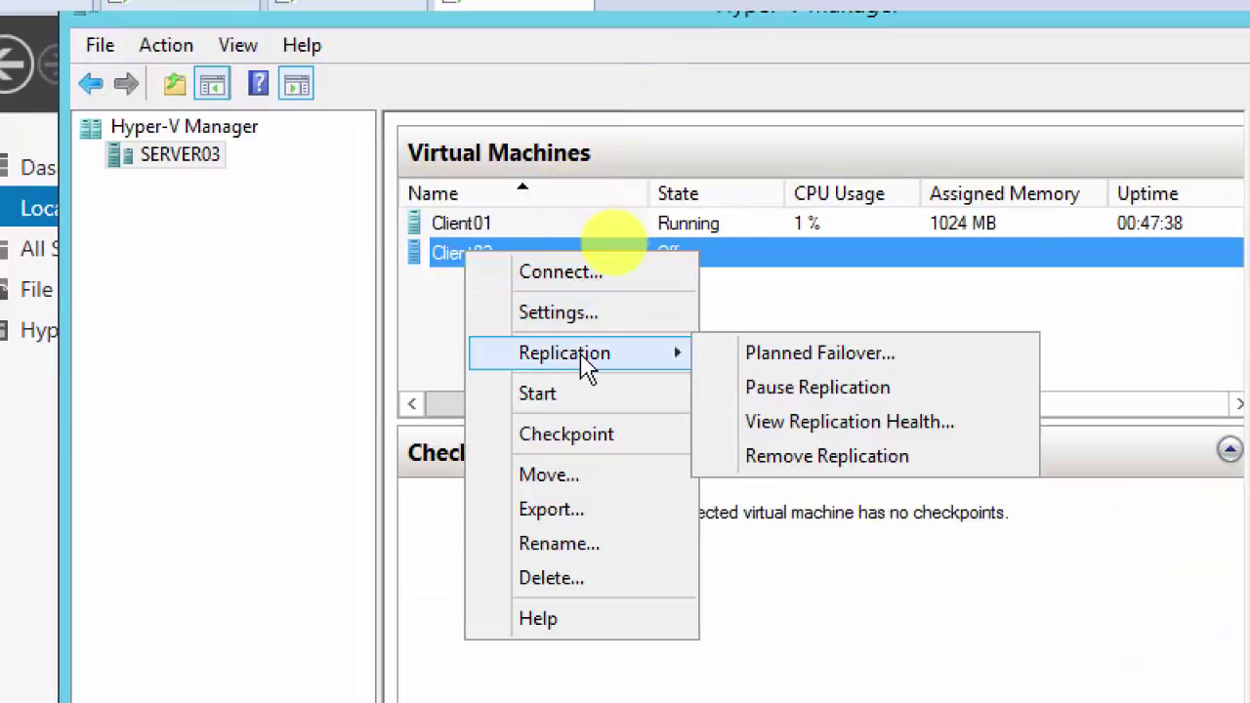
left_click(811, 364)
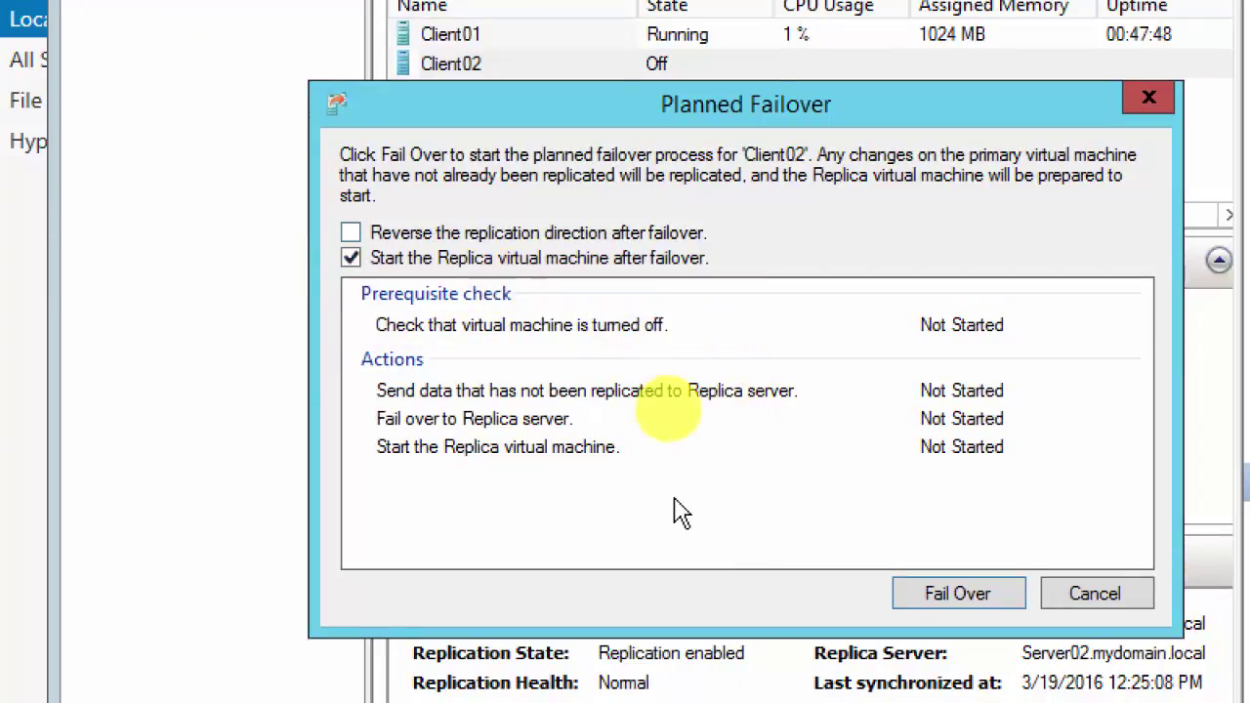
left_click(956, 594)
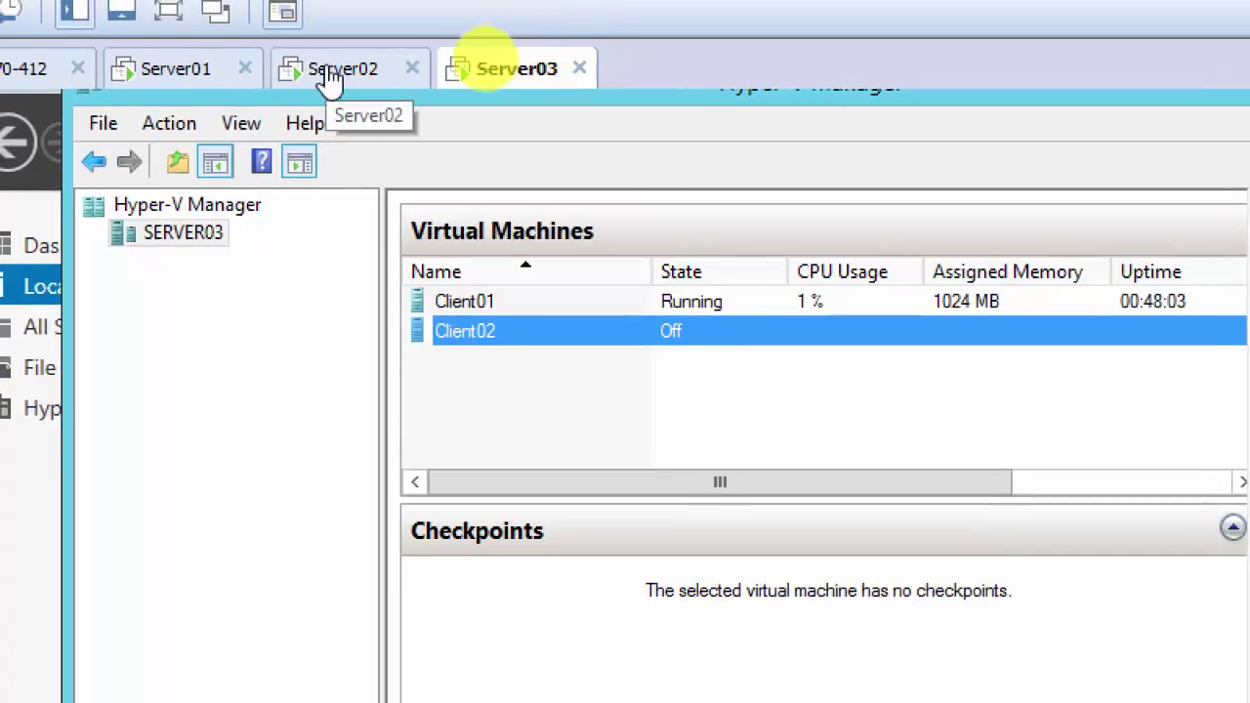
left_click(332, 74)
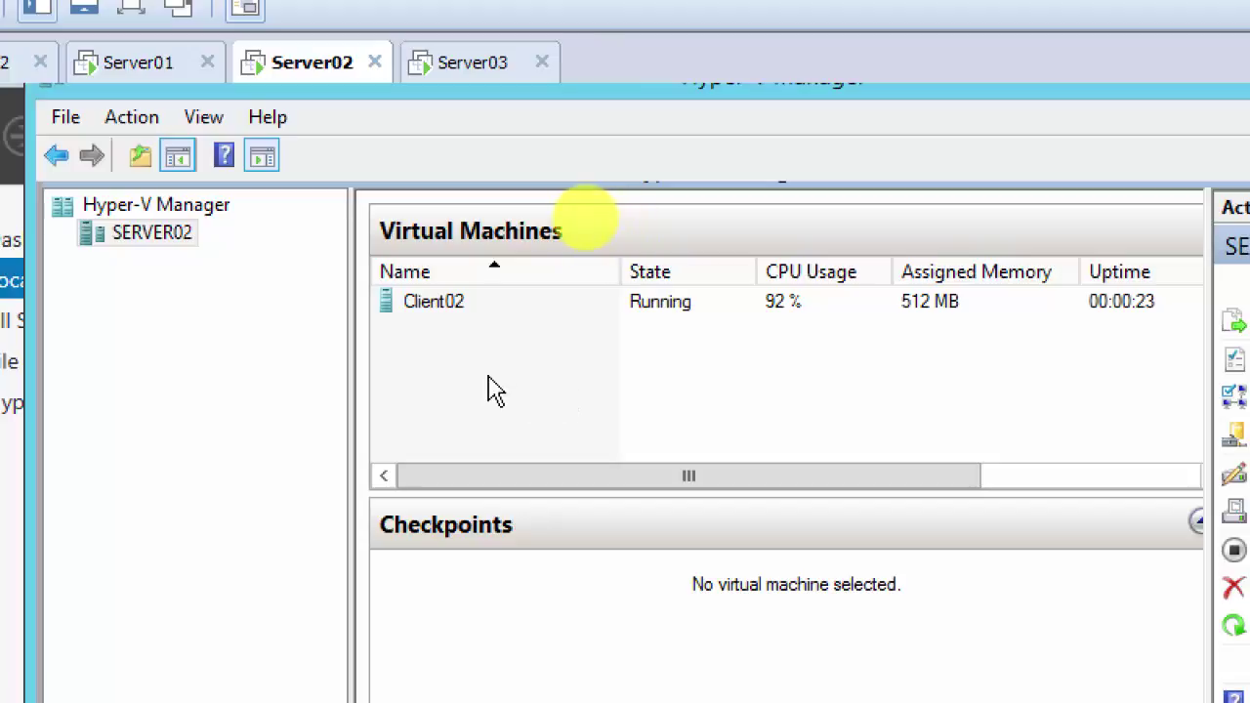
left_click(430, 308)
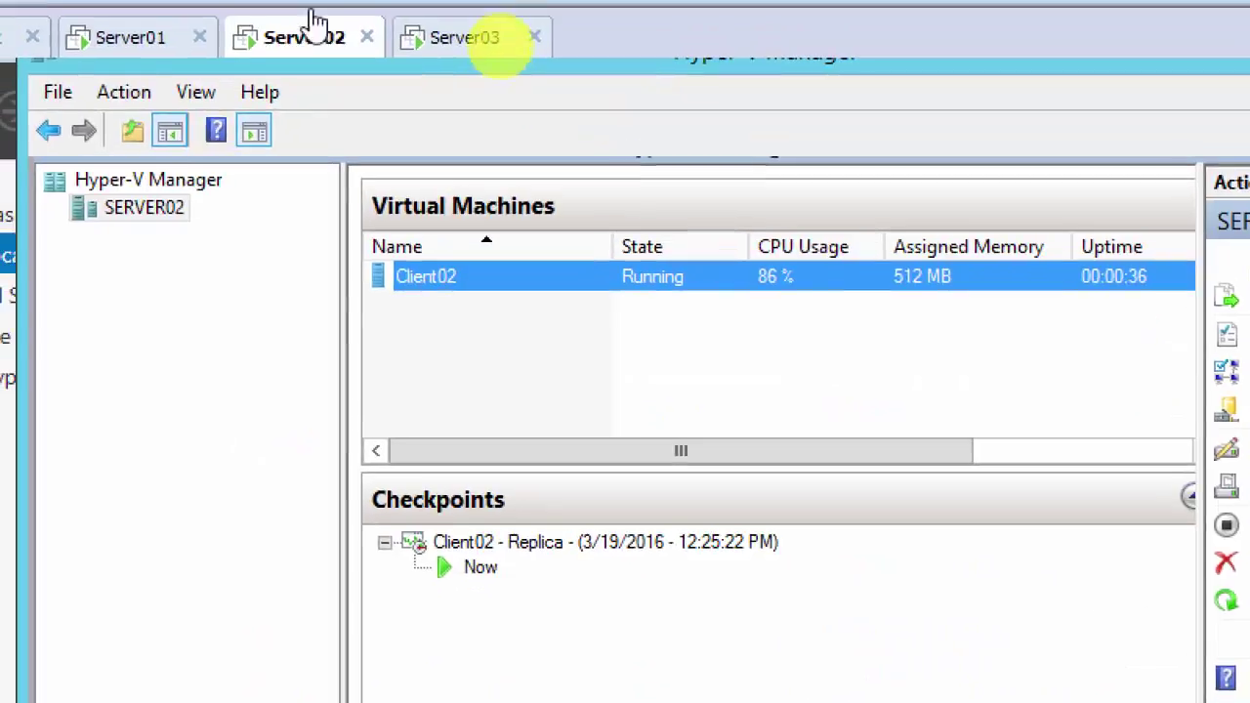
left_click(468, 59)
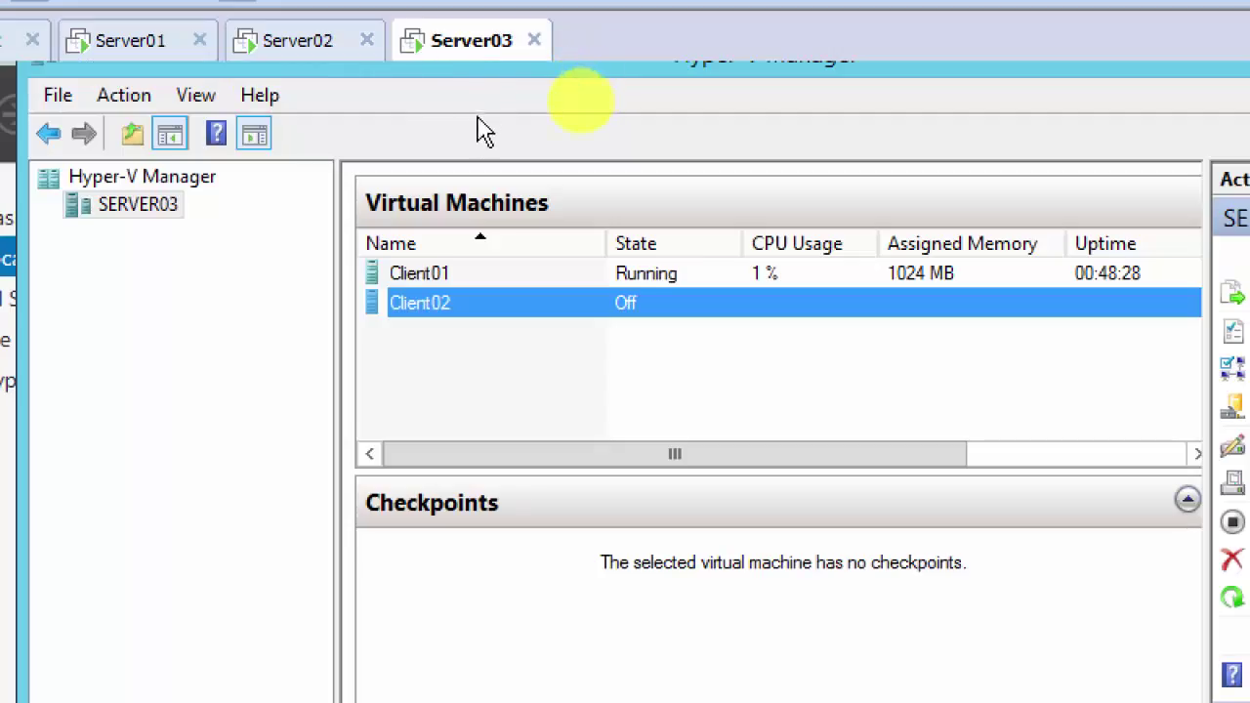
left_click(329, 55)
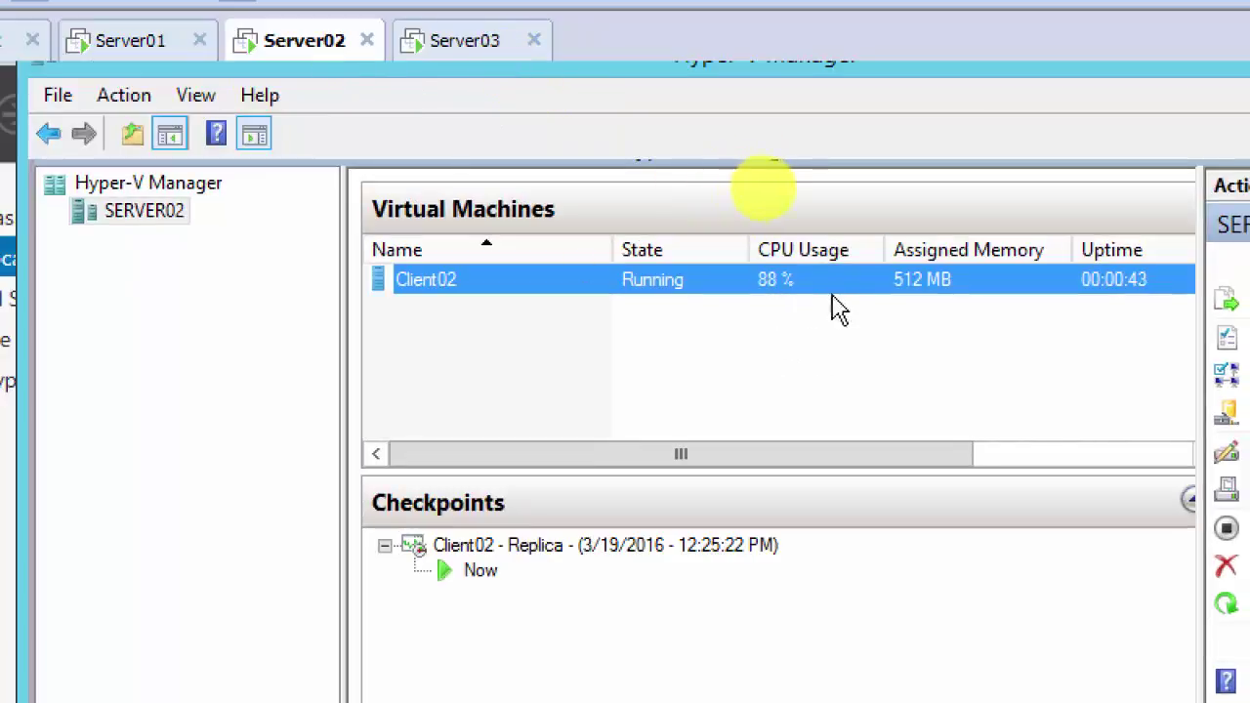
left_click(448, 43)
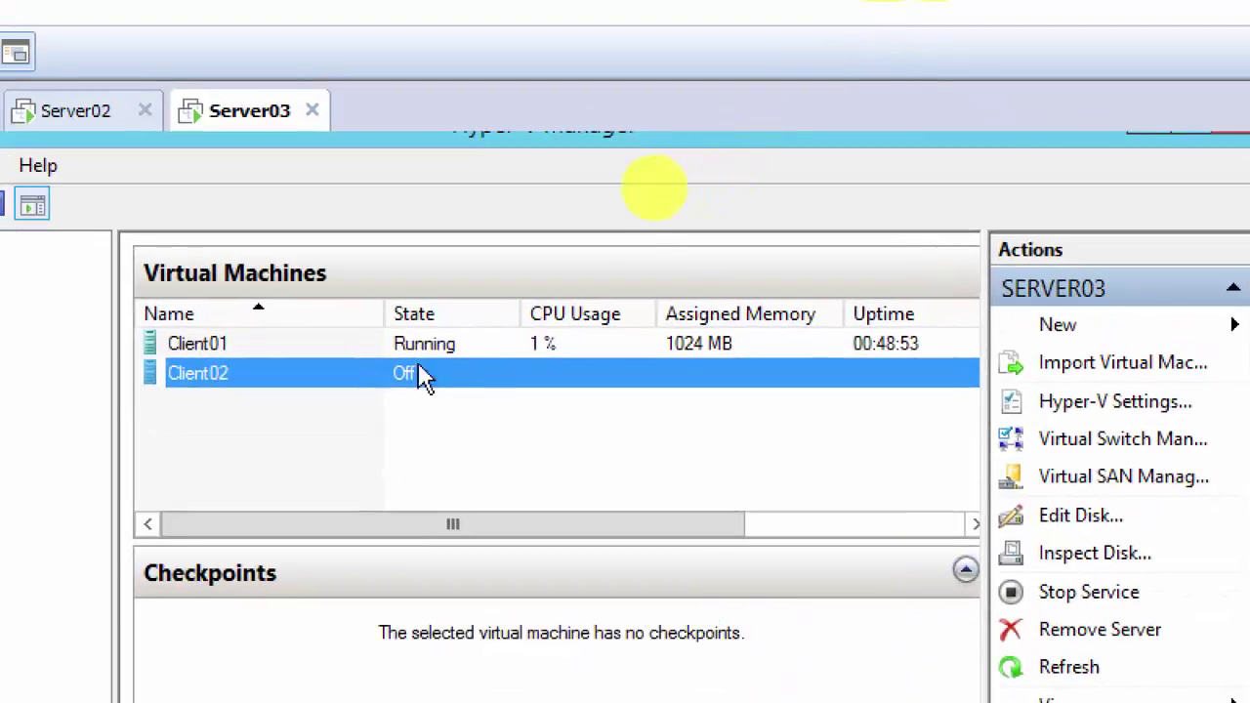
left_click(246, 342)
left_click(232, 371)
left_click(240, 381)
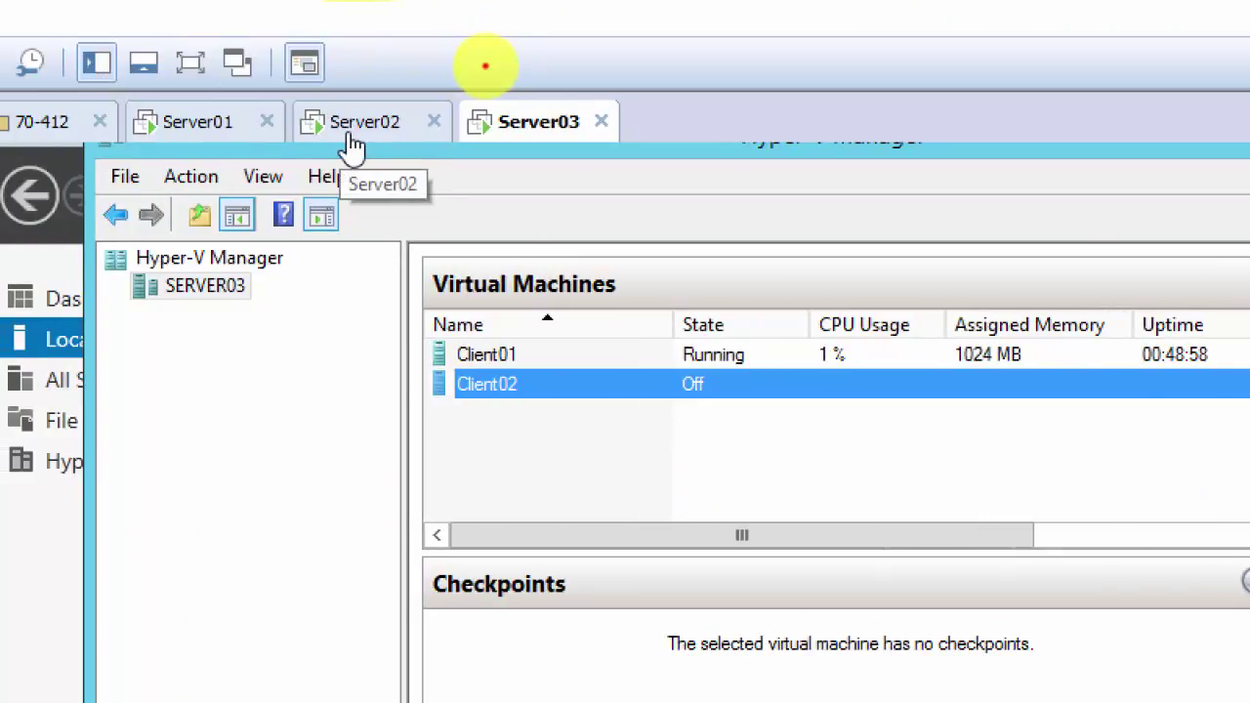
left_click(351, 135)
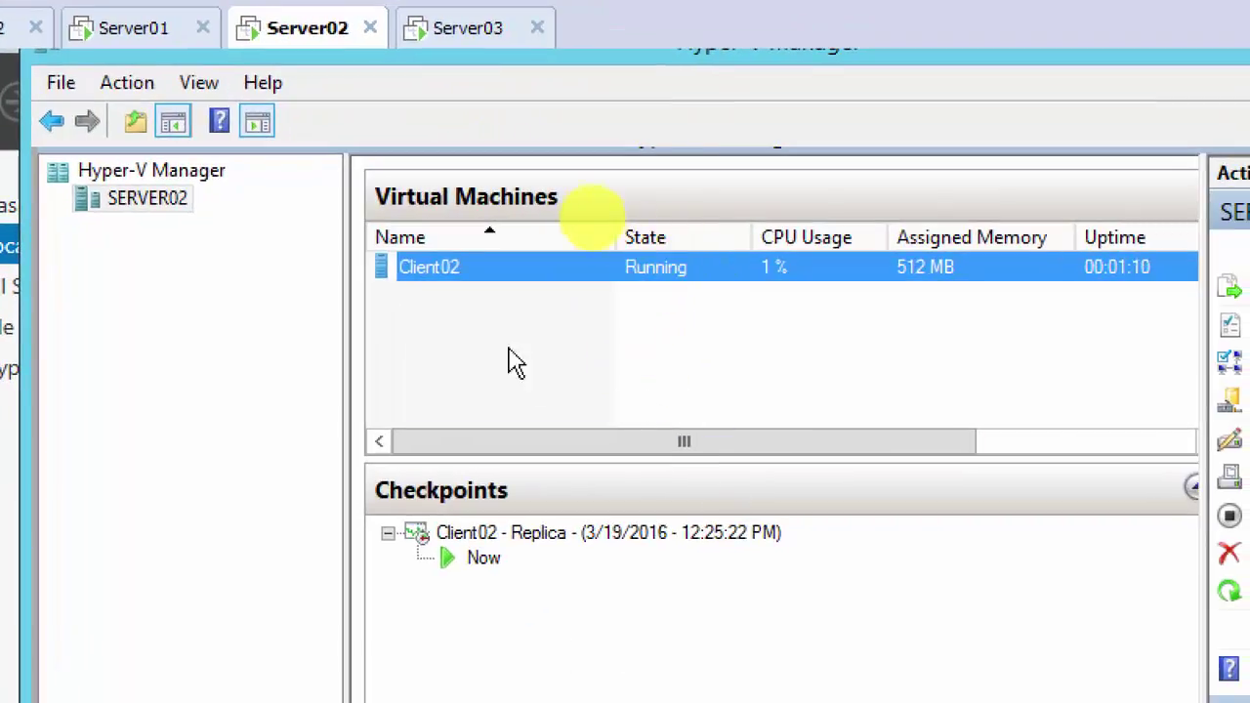
left_click(505, 356)
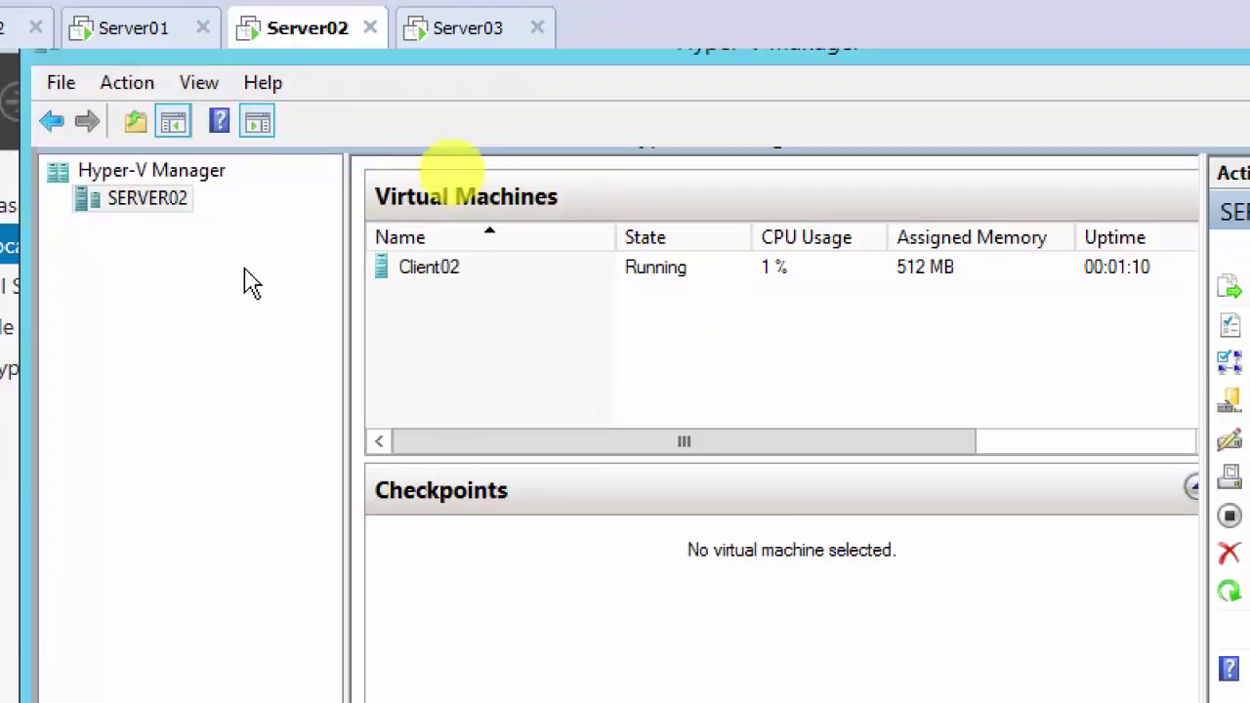
right_click(149, 200)
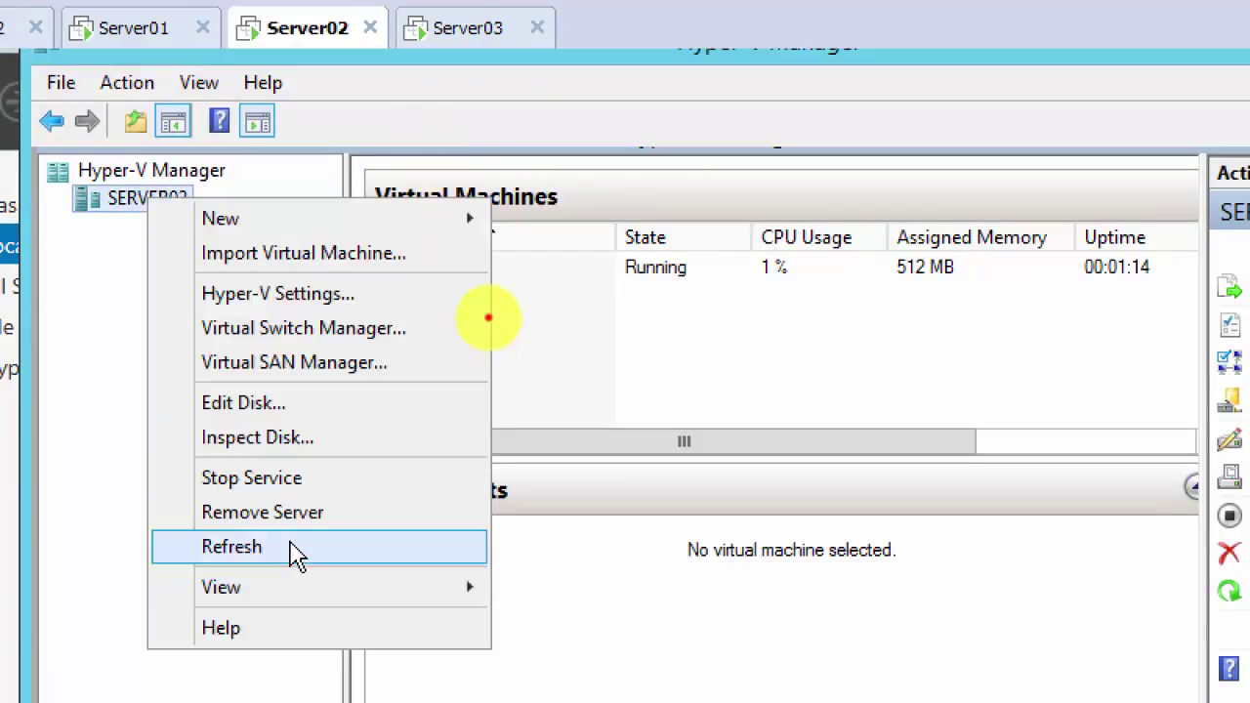
left_click(290, 545)
left_click(435, 271)
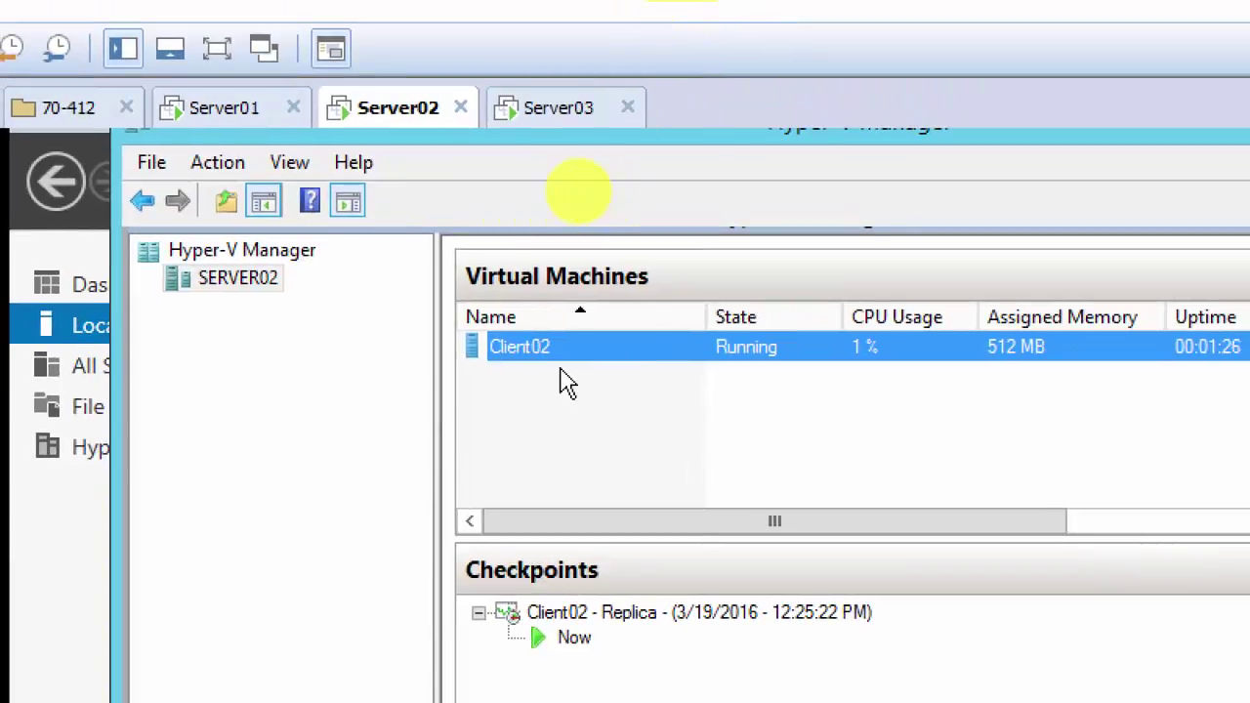
left_click(559, 113)
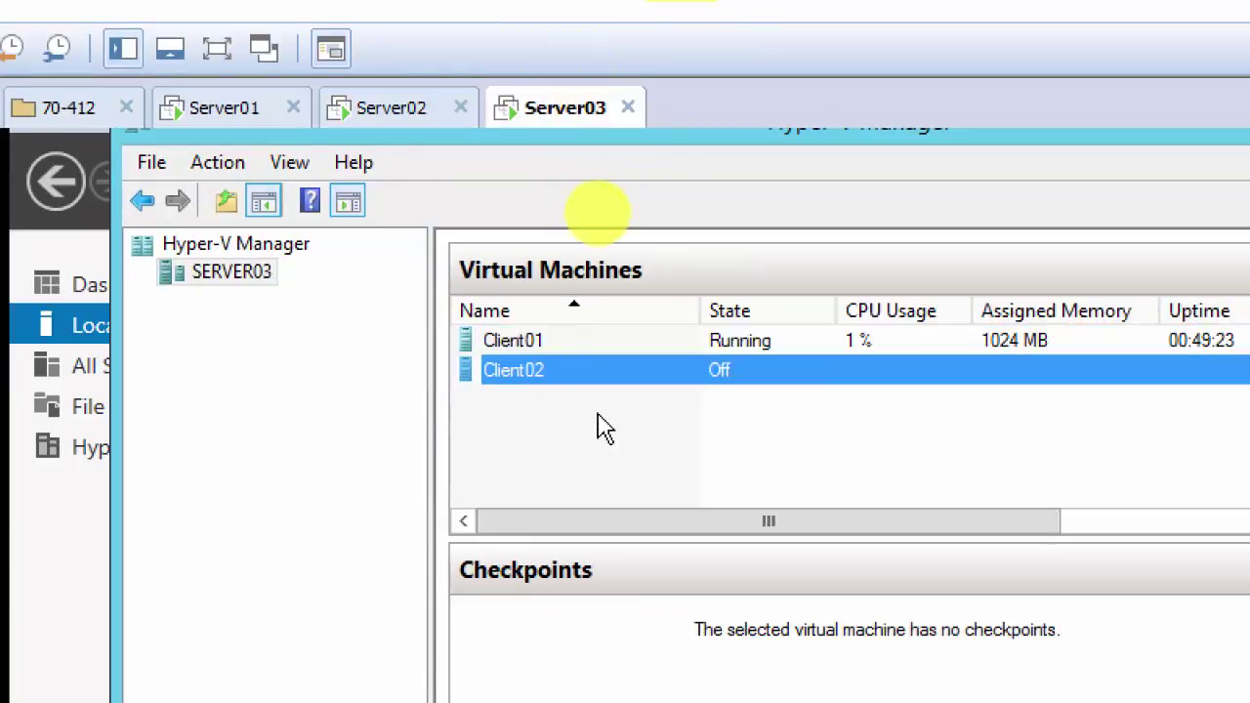
right_click(536, 390)
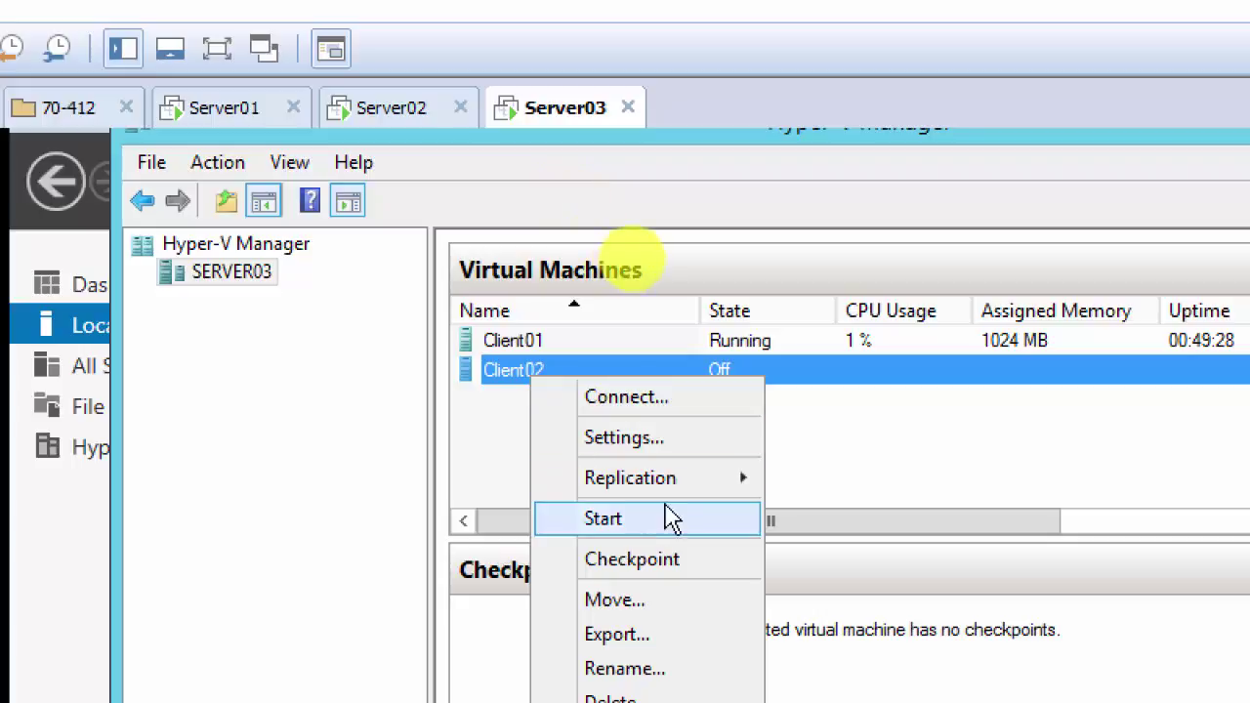
mouse_move(691, 493)
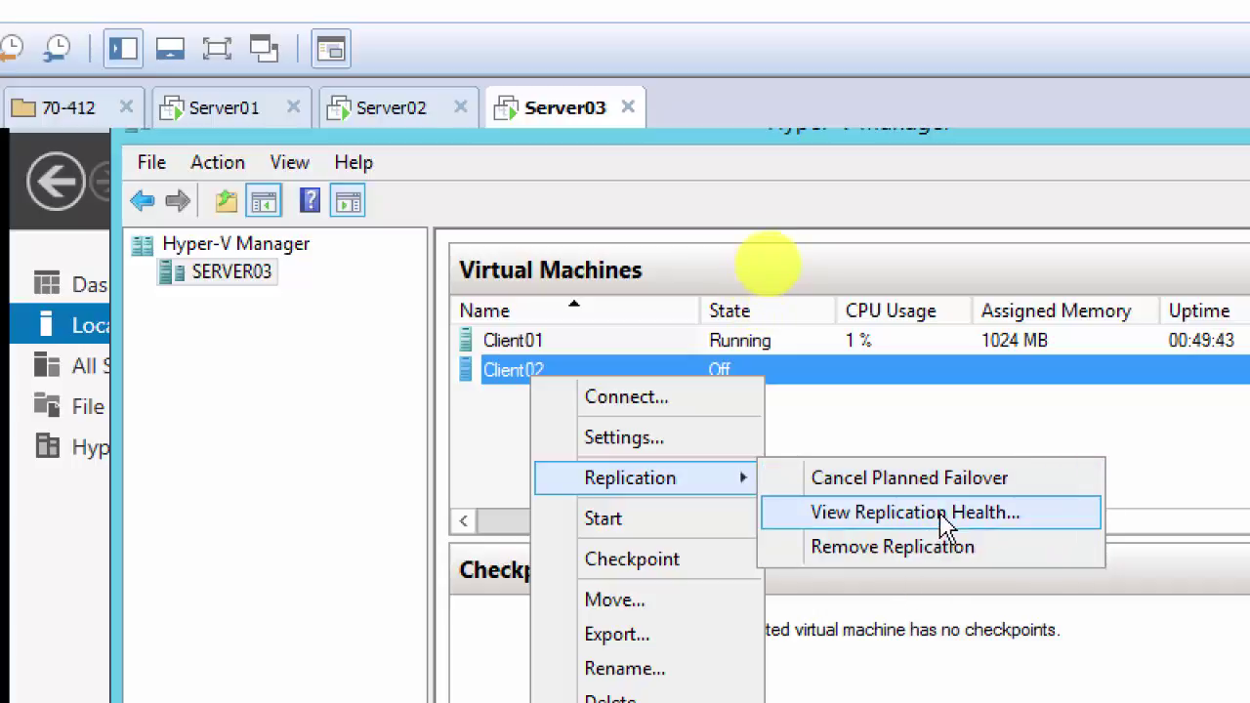
left_click(952, 525)
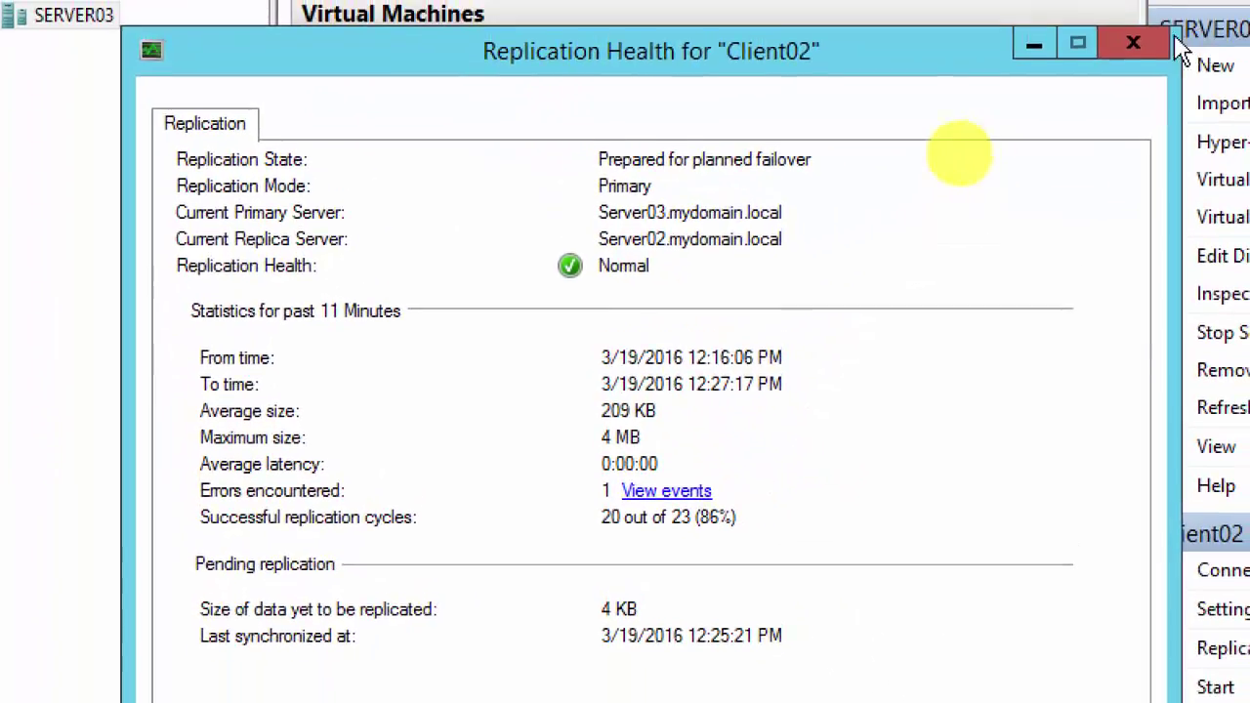
left_click(1133, 43)
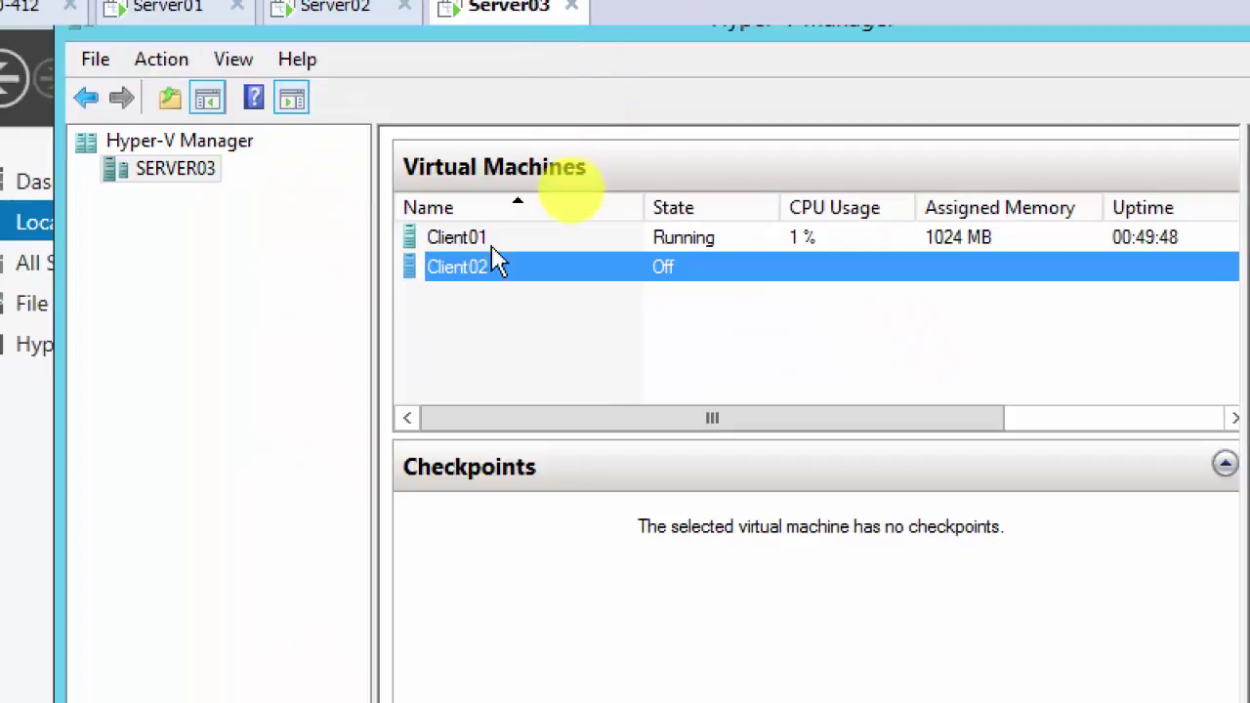
Step: Cancel Client02's planned failover on Server03 and confirm with Yes
right_click(473, 270)
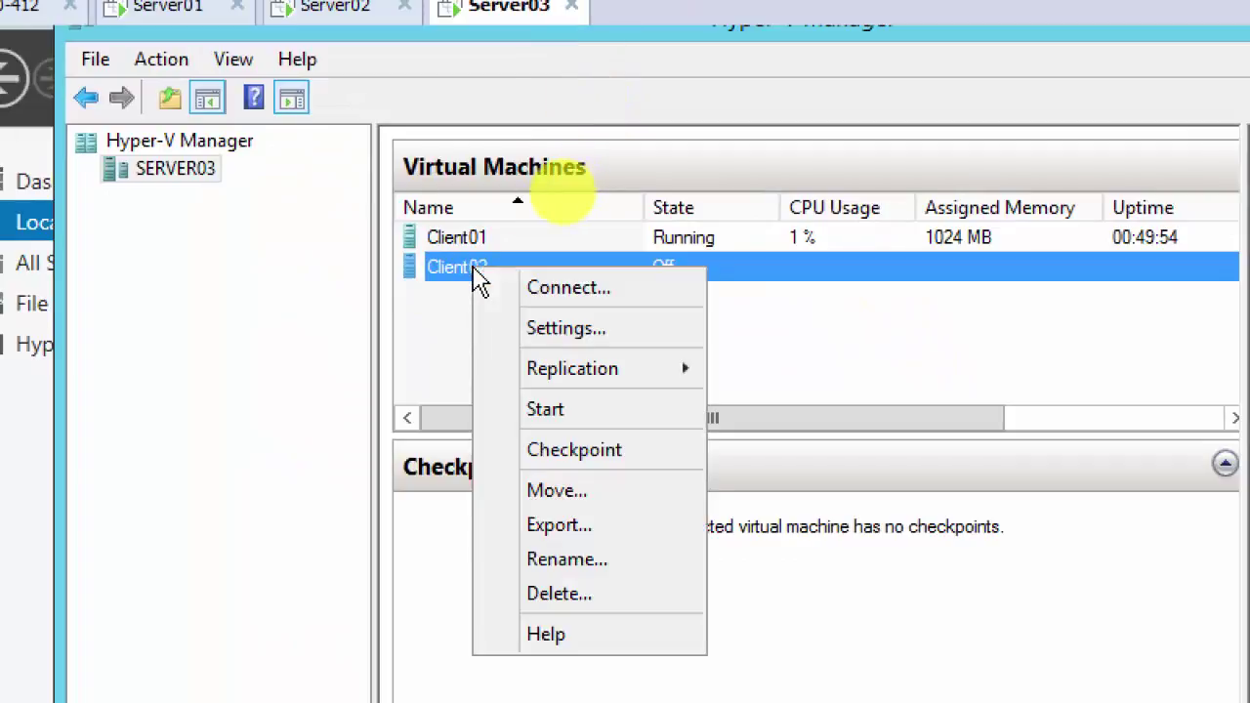
mouse_move(593, 380)
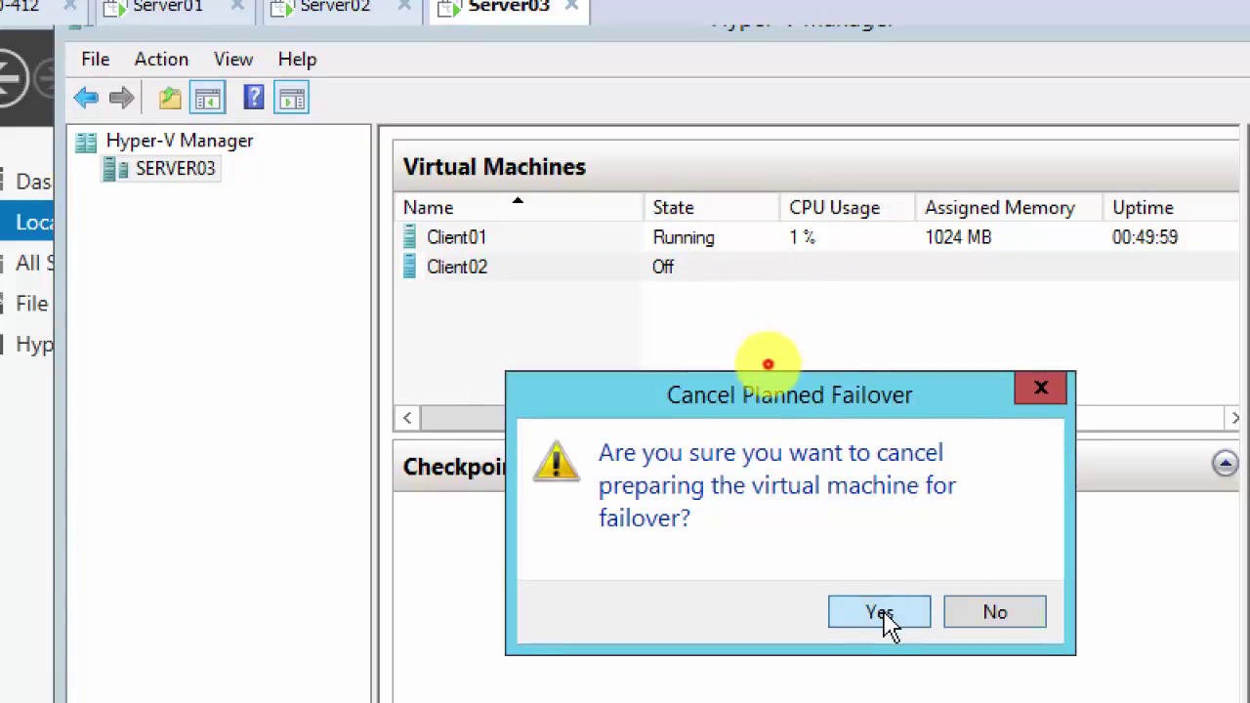
left_click(879, 613)
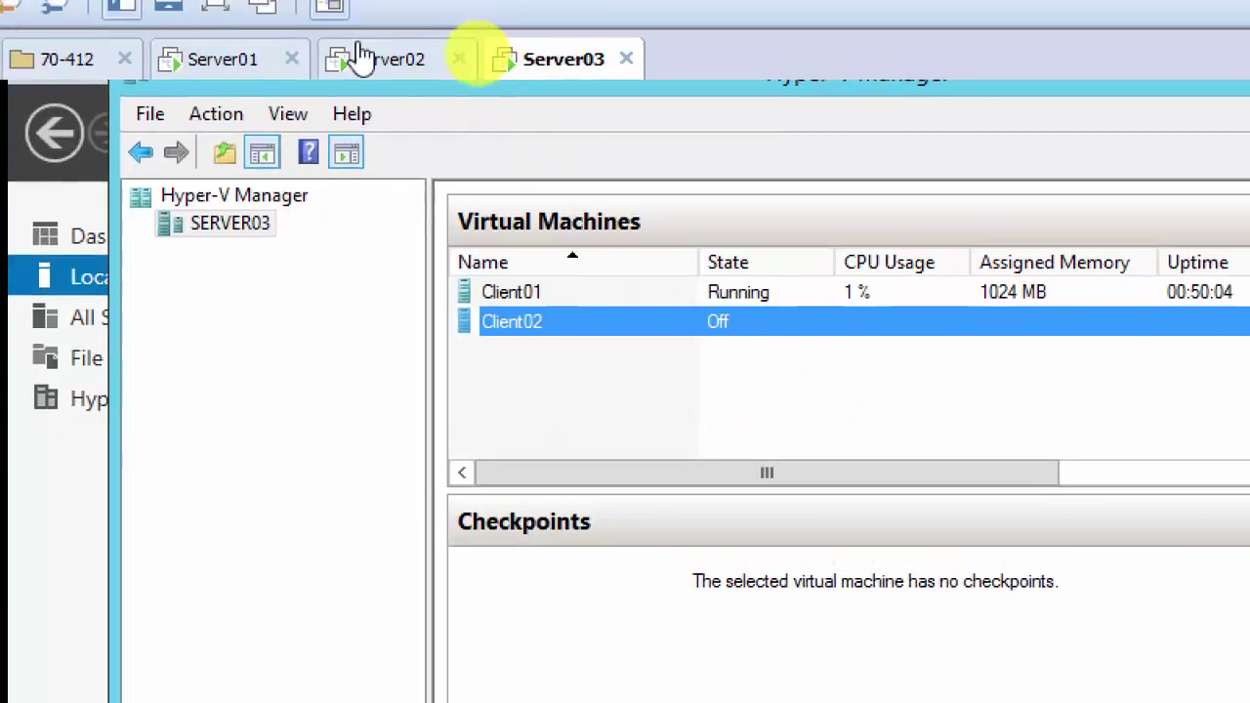
Step: Refresh the SERVER02 host's virtual machine list
left_click(304, 14)
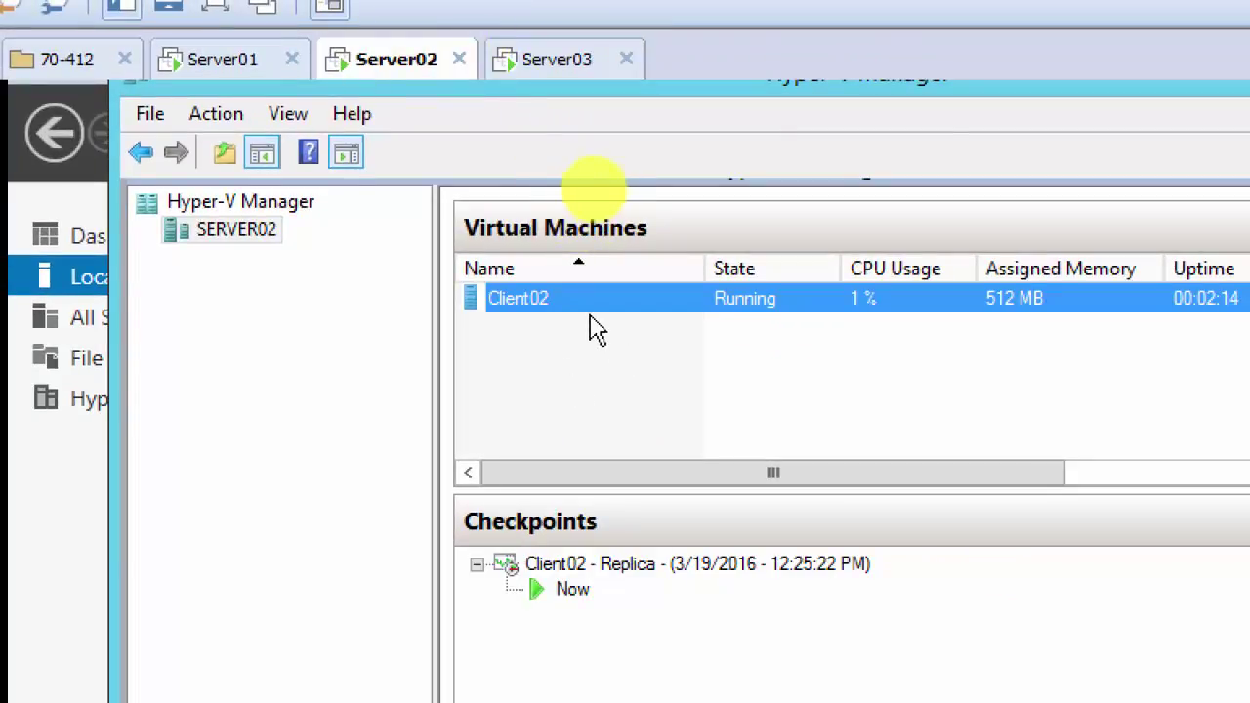
right_click(249, 235)
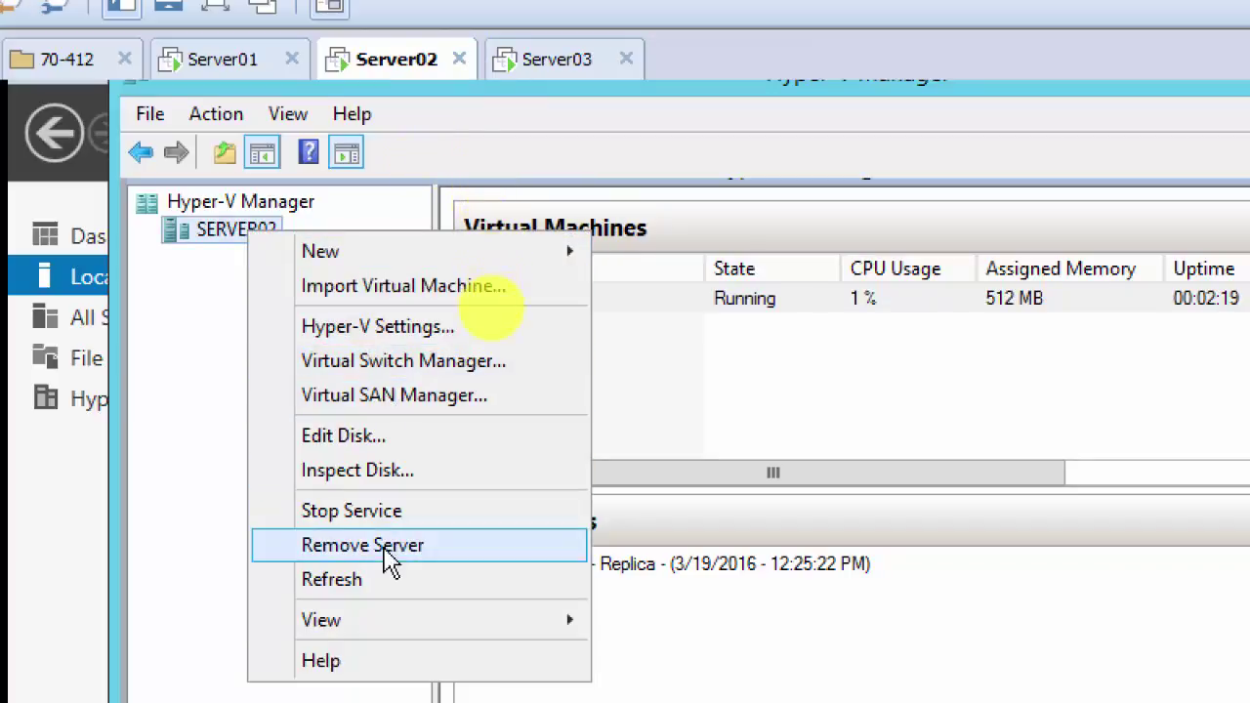
left_click(396, 586)
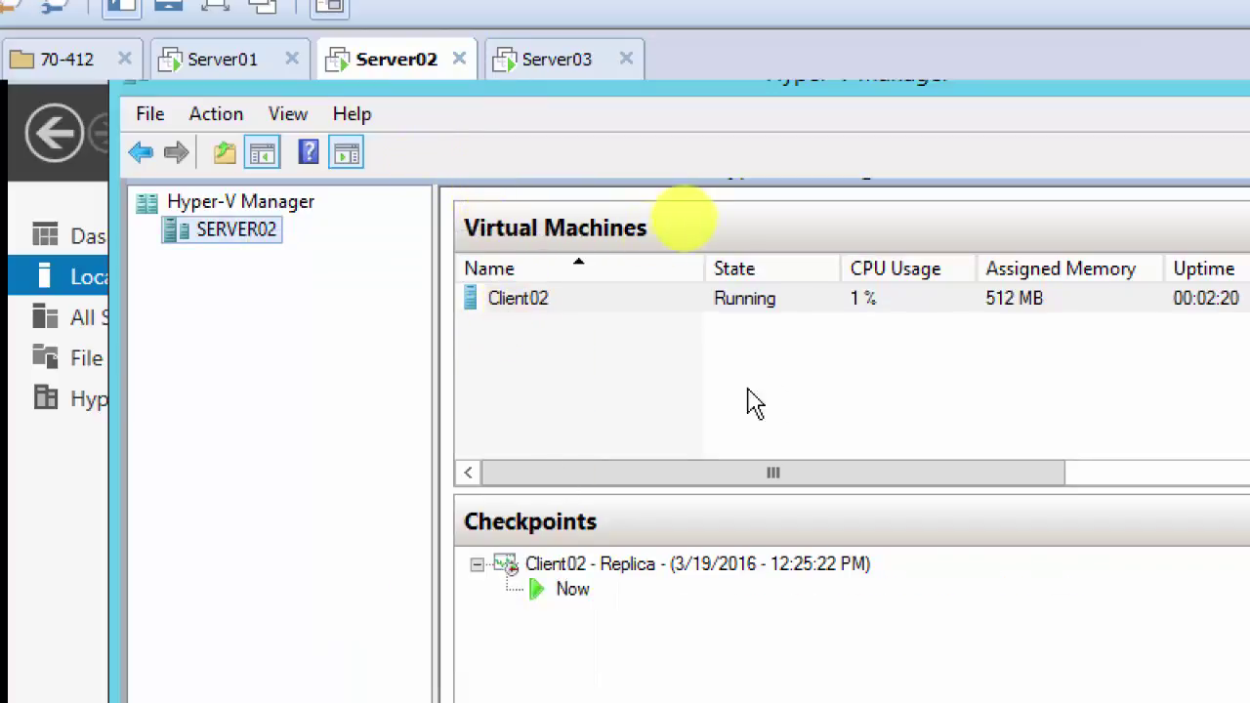
Step: Start Client02 again on Server03
left_click(548, 65)
right_click(511, 329)
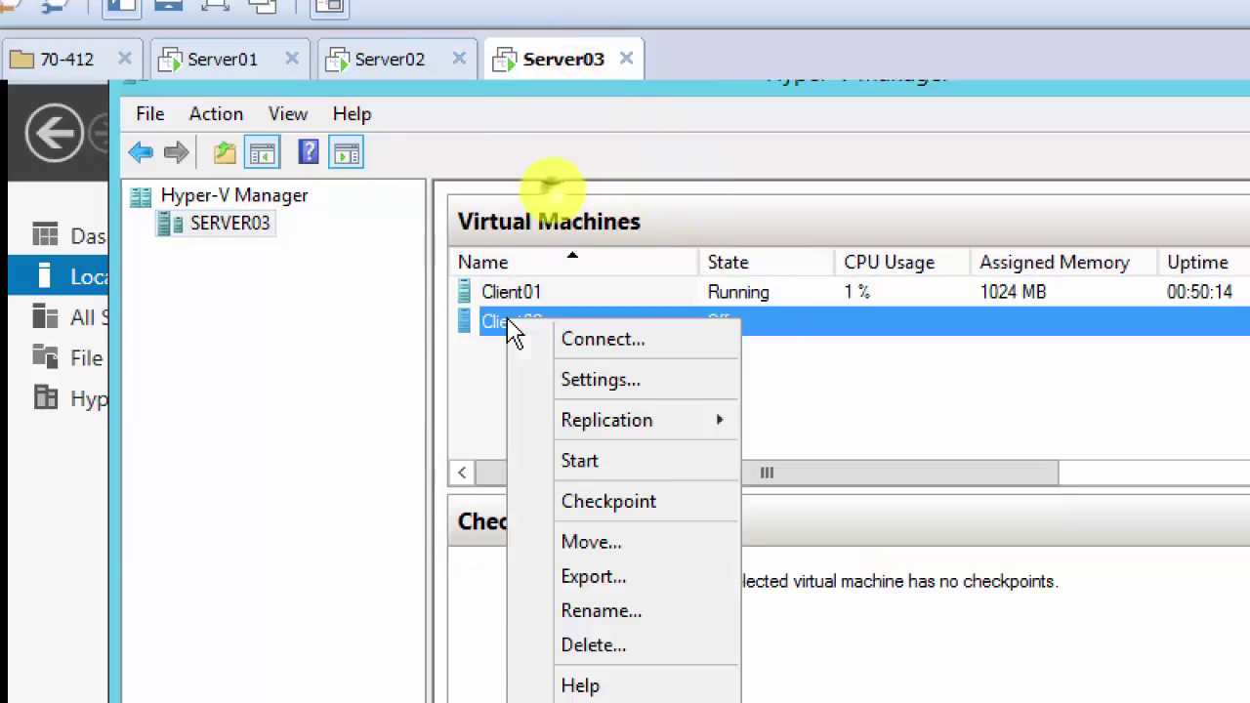
left_click(616, 467)
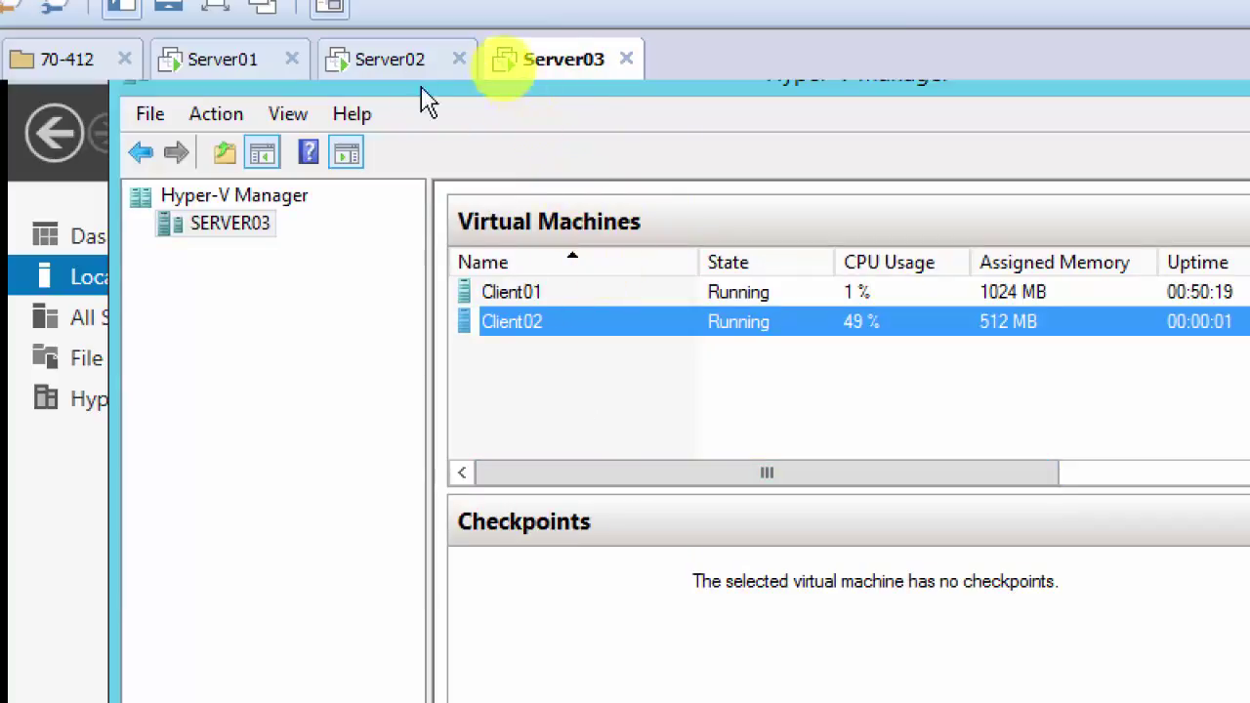
Step: Cancel the failover of the Client02 replica on Server02, confirm with Yes, and return to Server03
left_click(391, 64)
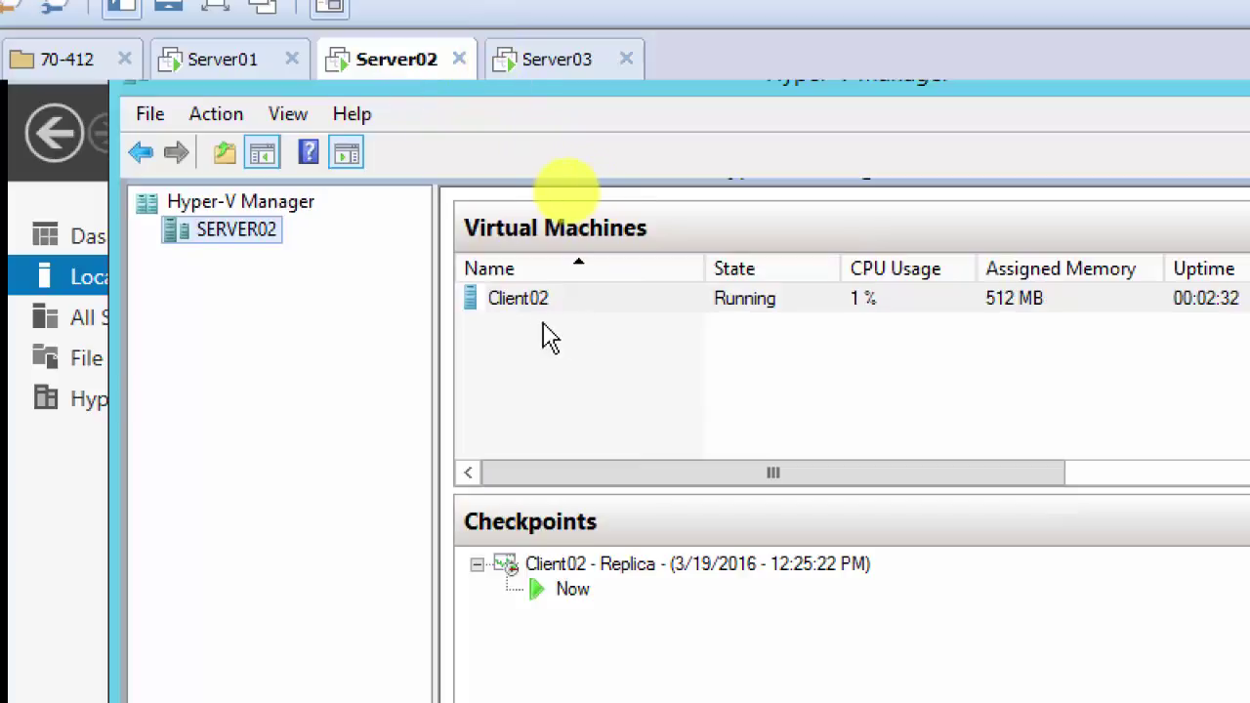
left_click(506, 300)
right_click(506, 299)
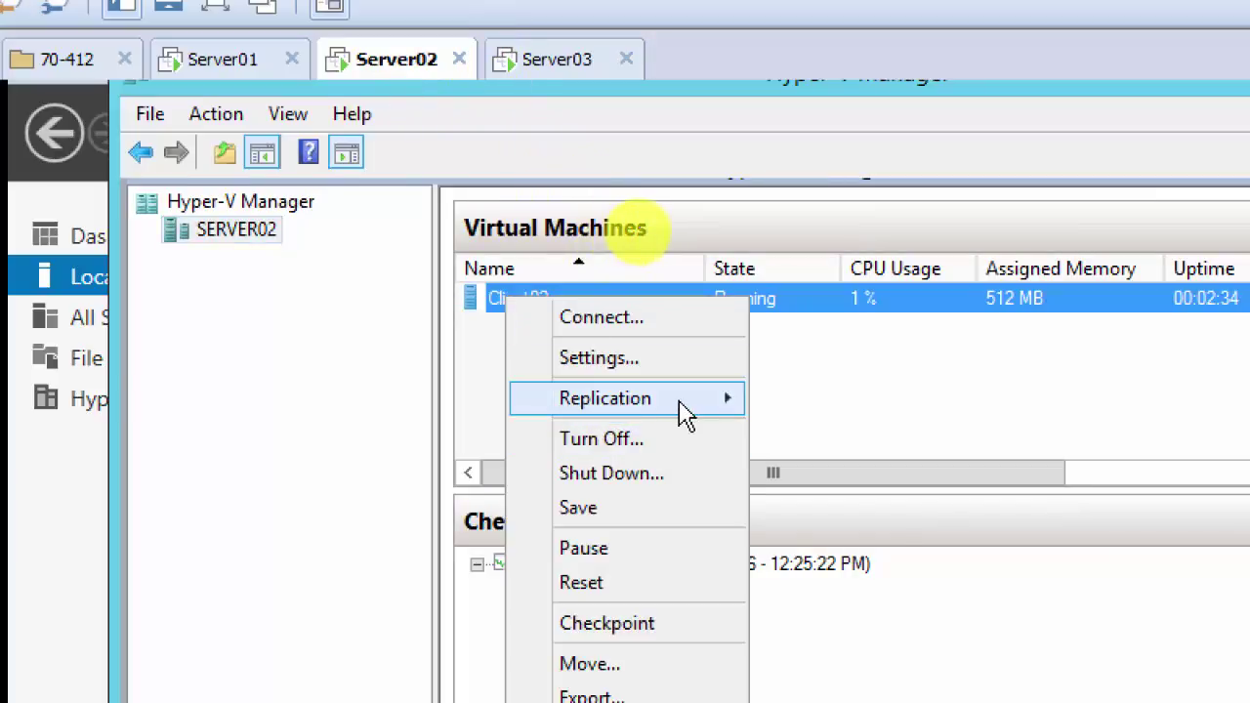
mouse_move(686, 414)
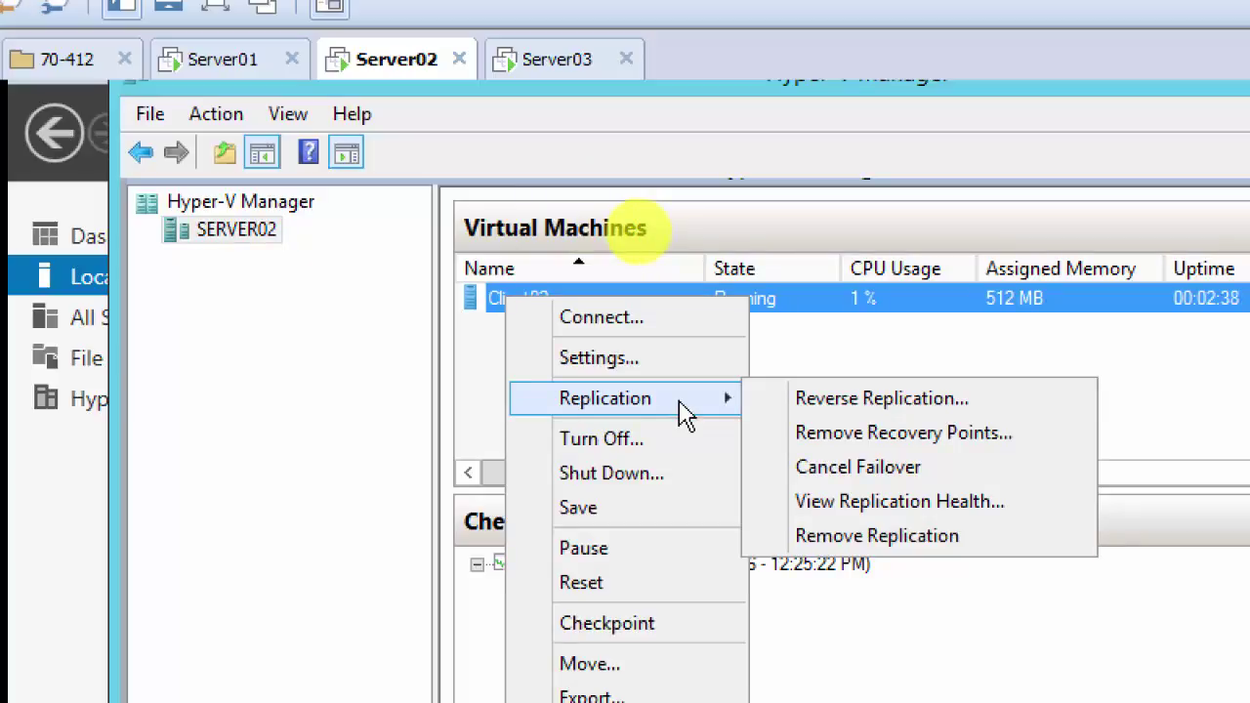
left_click(800, 473)
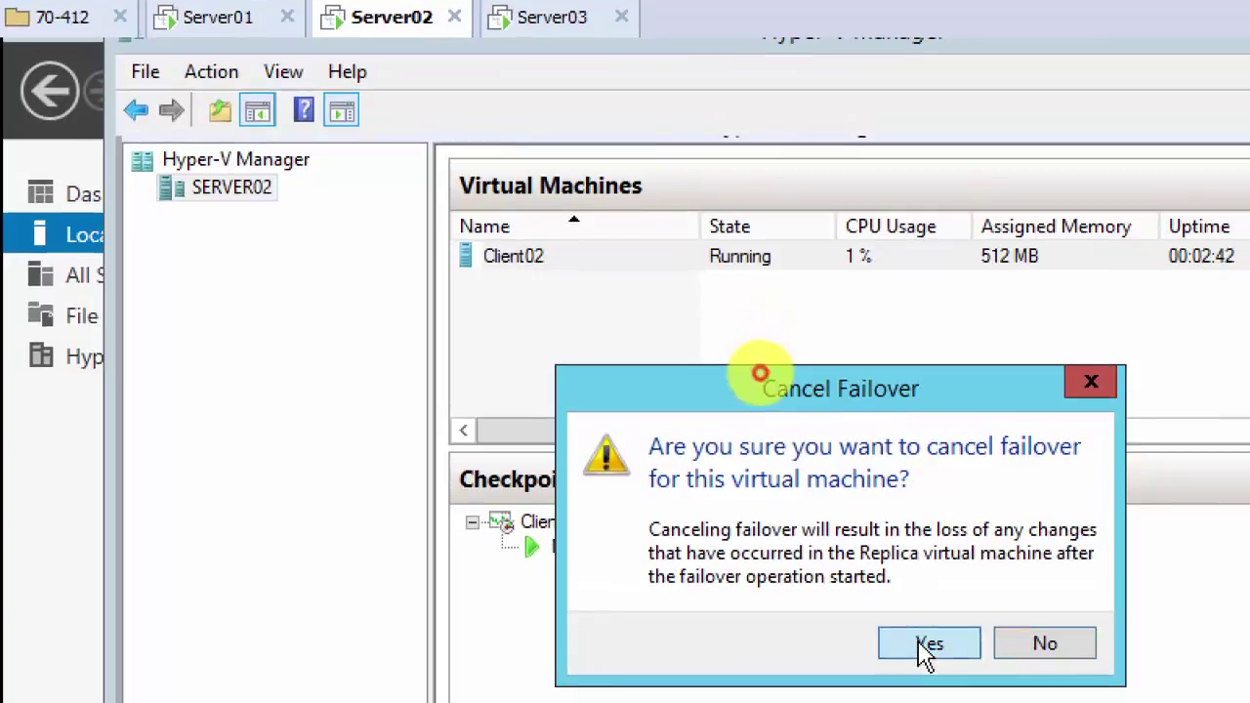
left_click(928, 684)
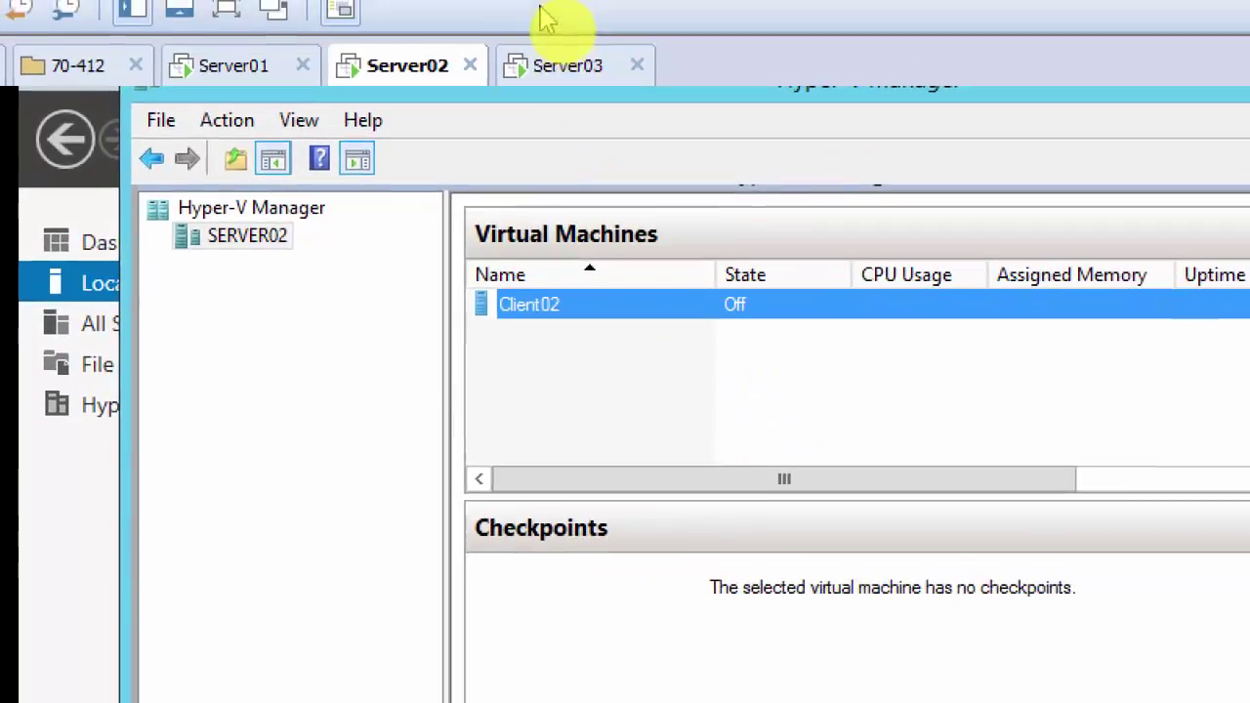
left_click(535, 77)
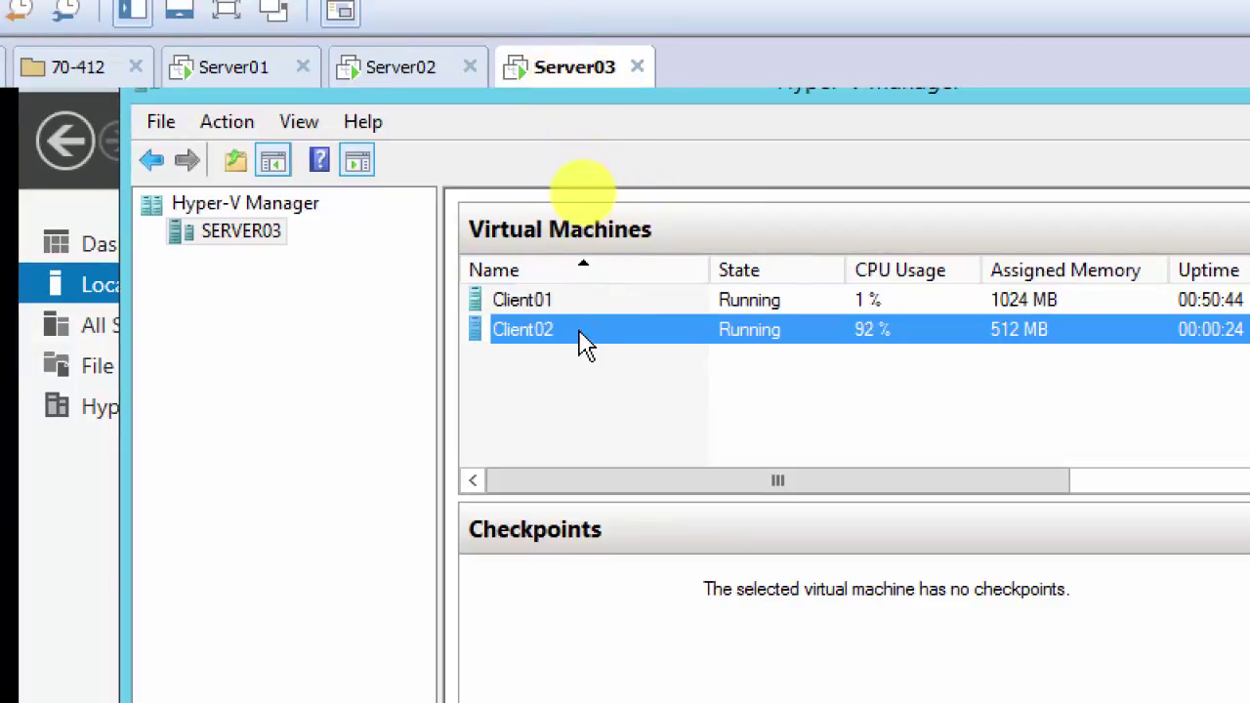
Step: Switch to Server02 and check the Client02 replica: replication enabled, Normal health, last synced 12:25:21 PM
left_click(401, 78)
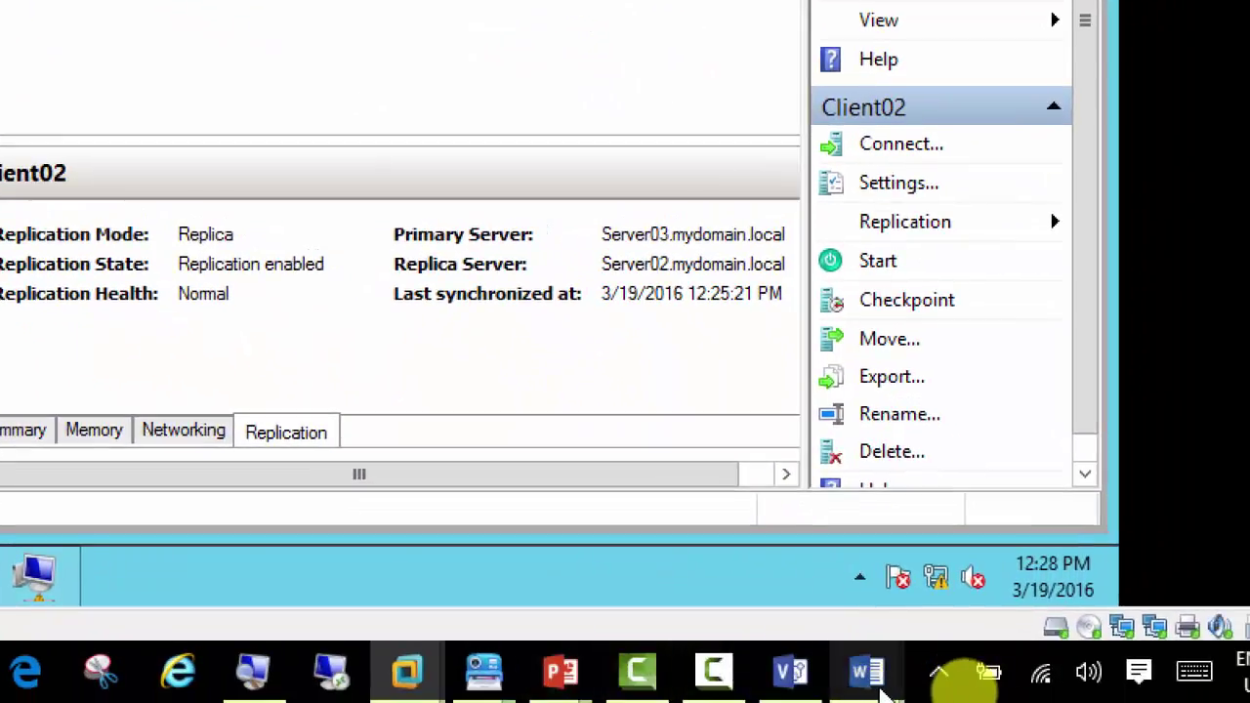
mouse_move(874, 688)
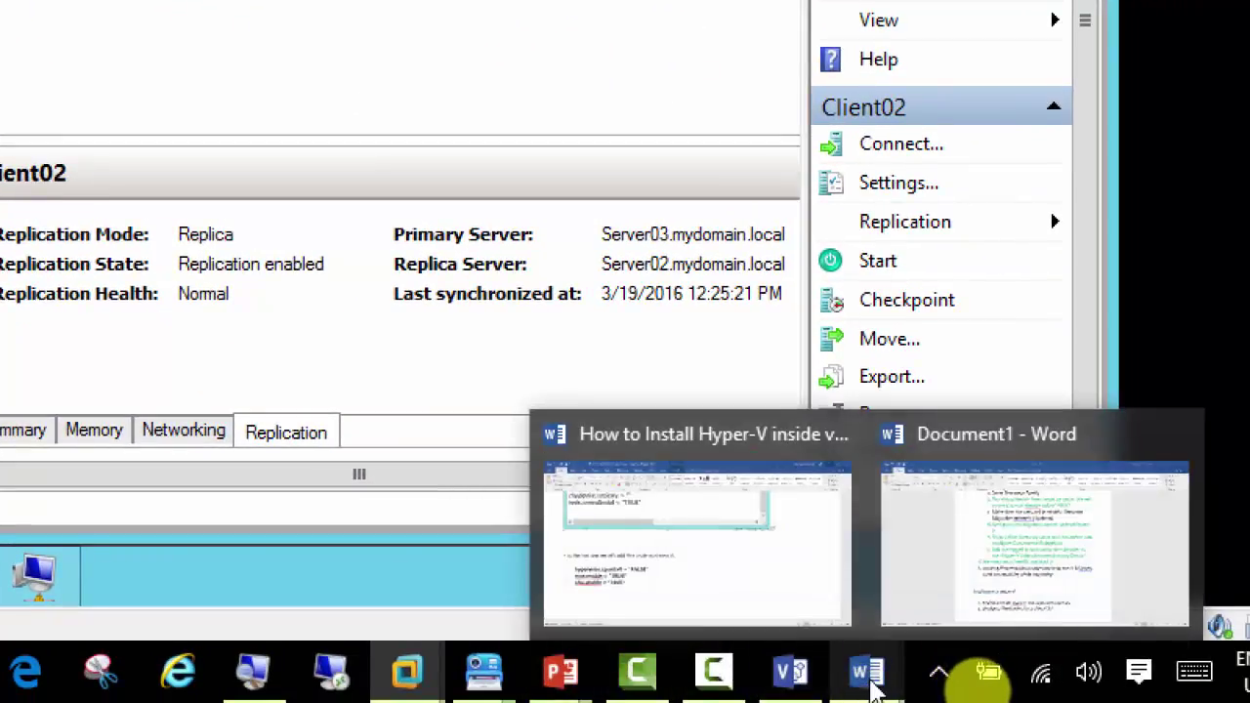
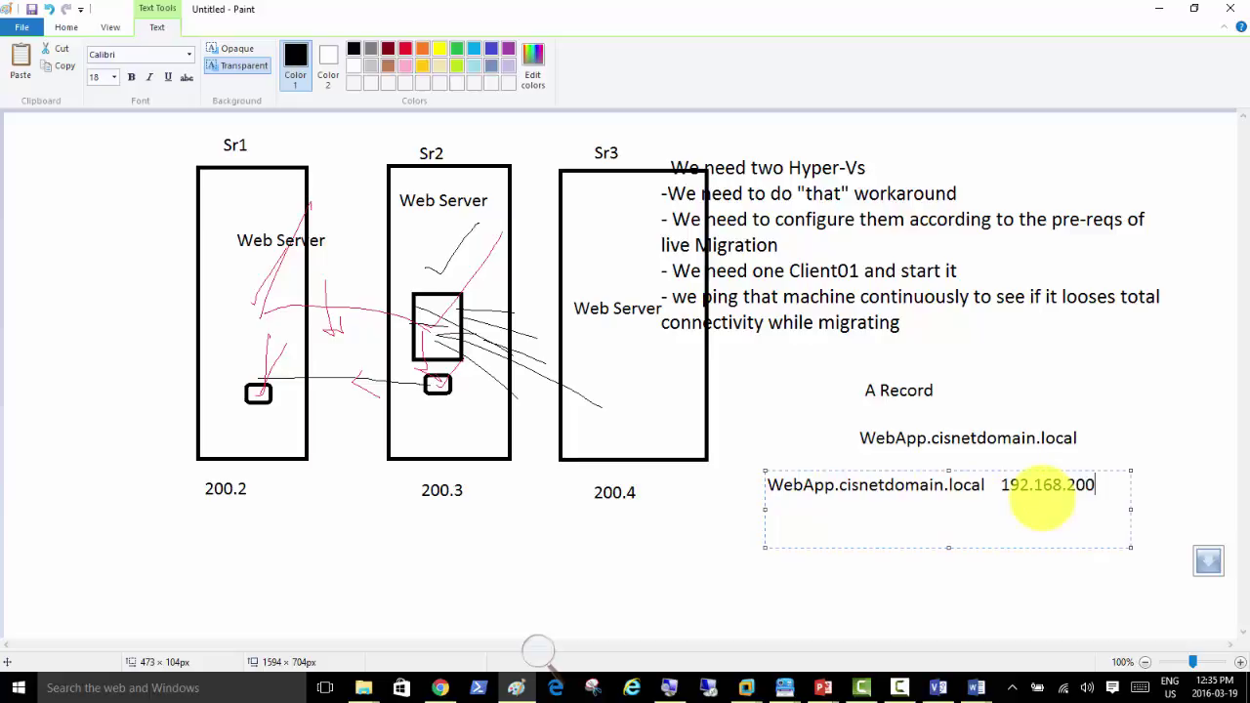
Step: Complete the 192.168.200.2 line and add WebApp.cisnetdomain.local lines for 192.168.200.3 and 192.168.200.4
type(".2")
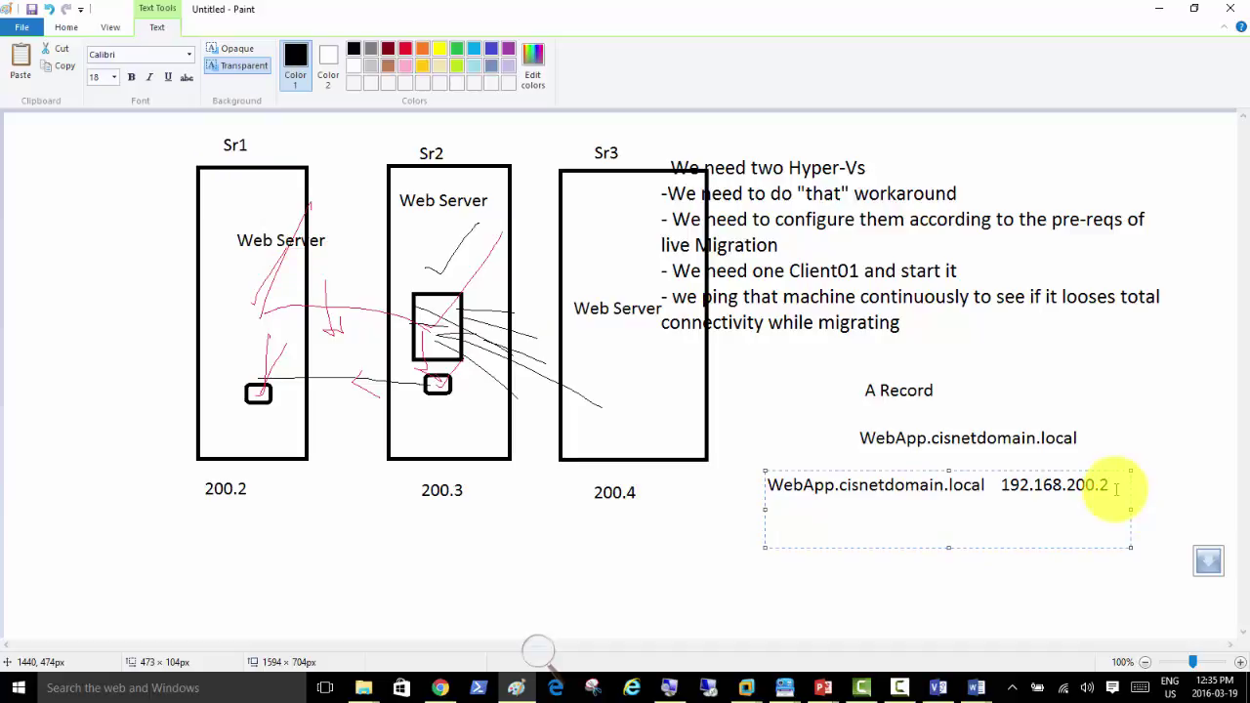
key("Return")
type("WebApp.cisnetdomain.local")
key("Return")
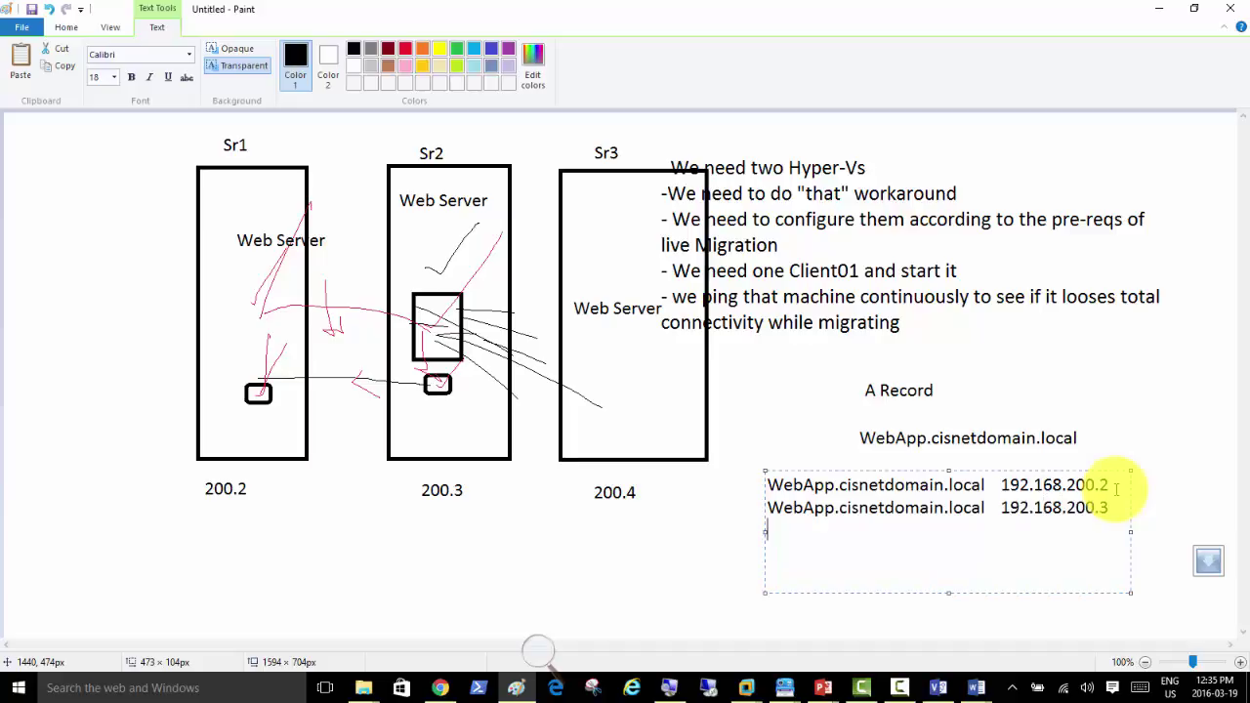
key("Return")
type("WebApp.cisnetdomain.local")
key("Return")
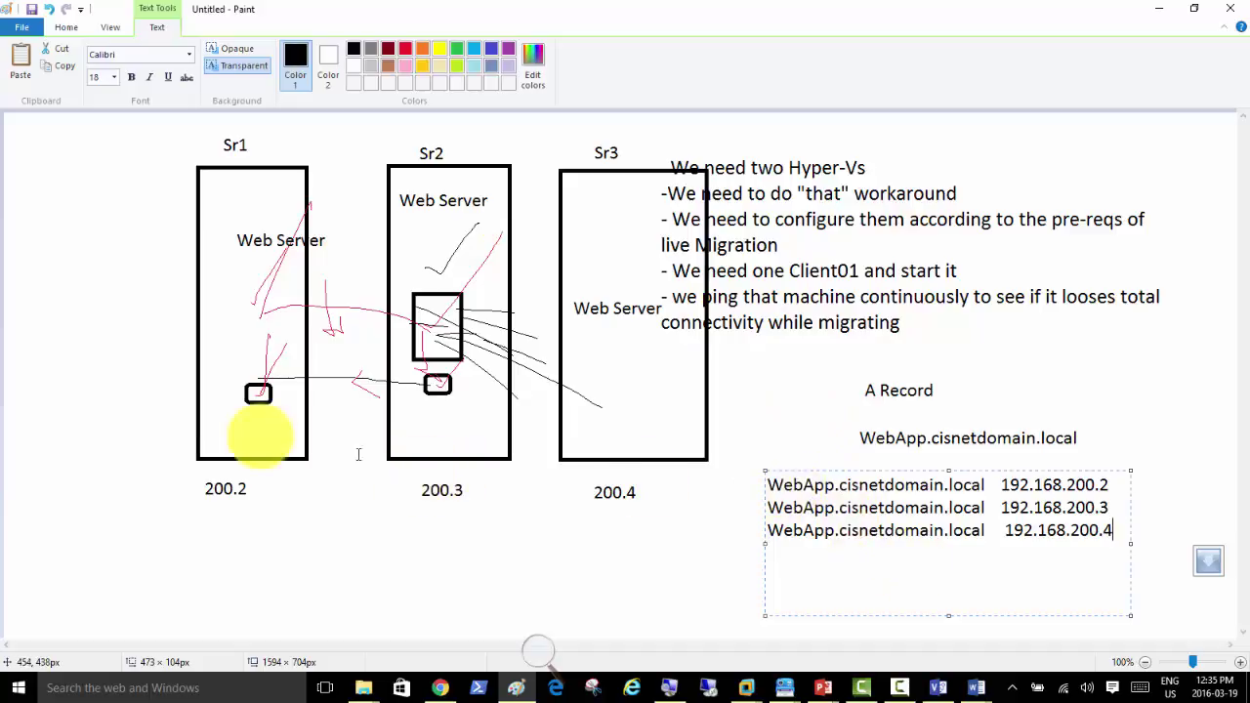
Step: Commit the record list text and begin a text box inside the Sr1 box
left_click(673, 572)
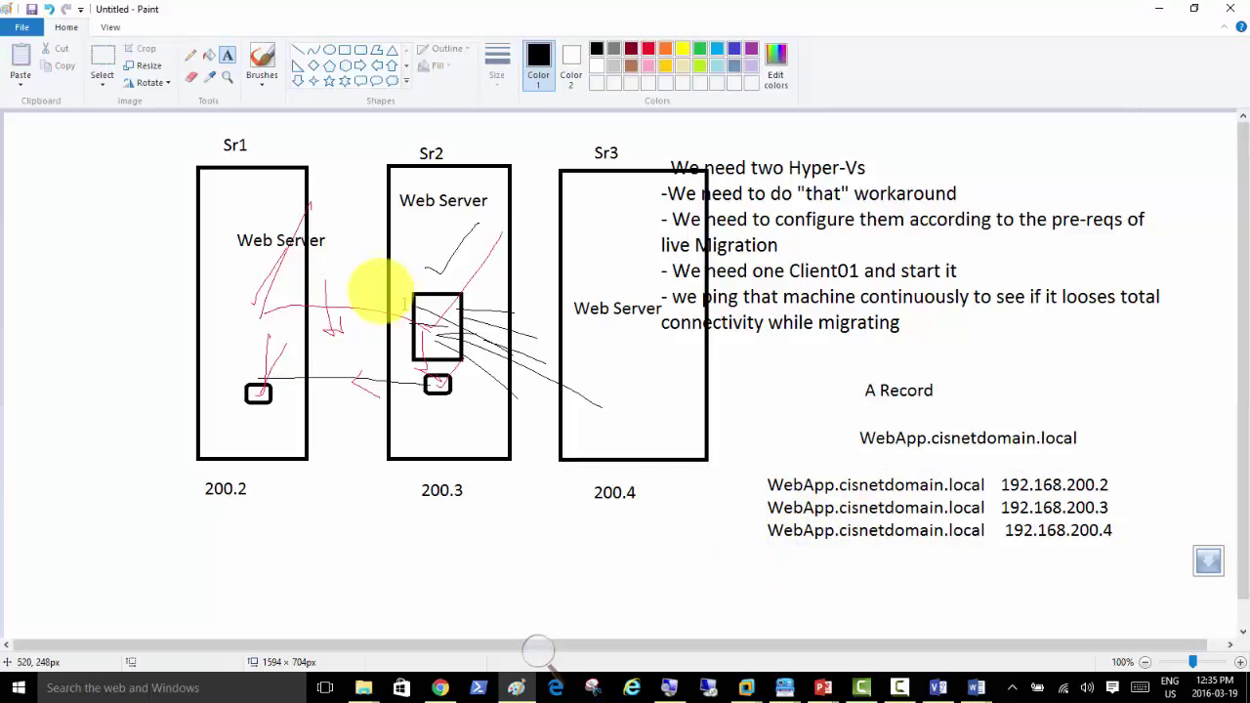
left_click(234, 239)
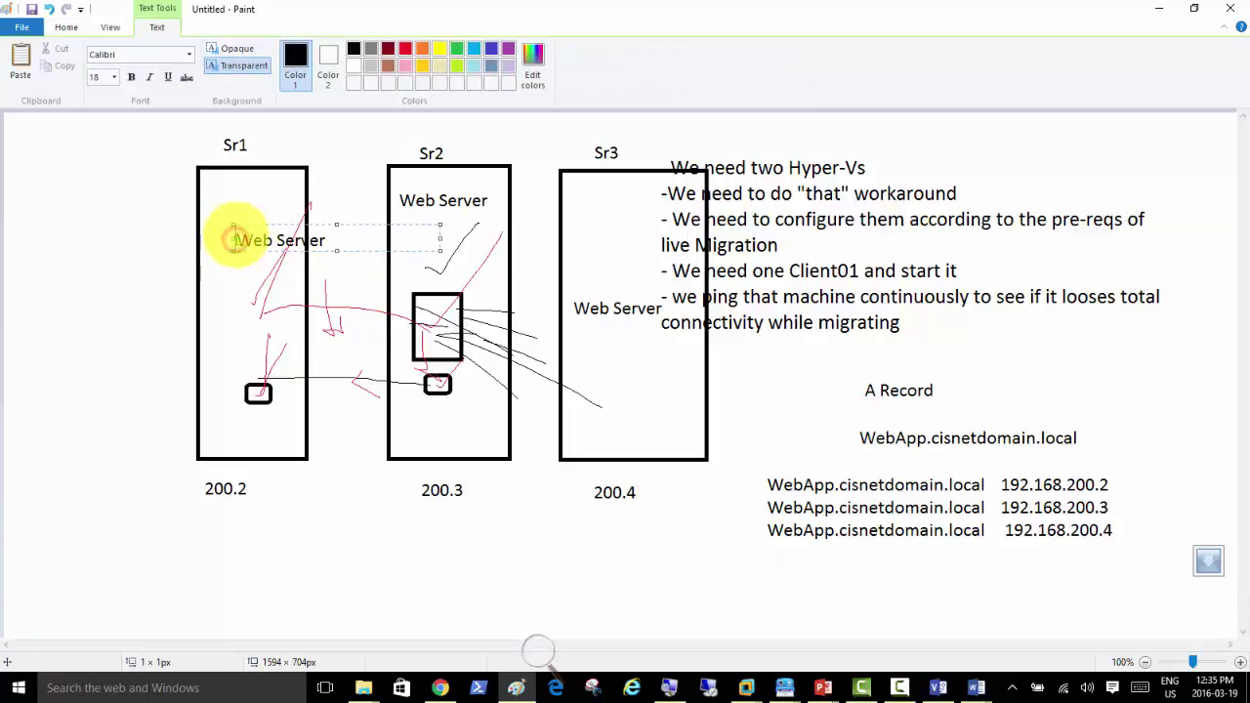
left_click(73, 32)
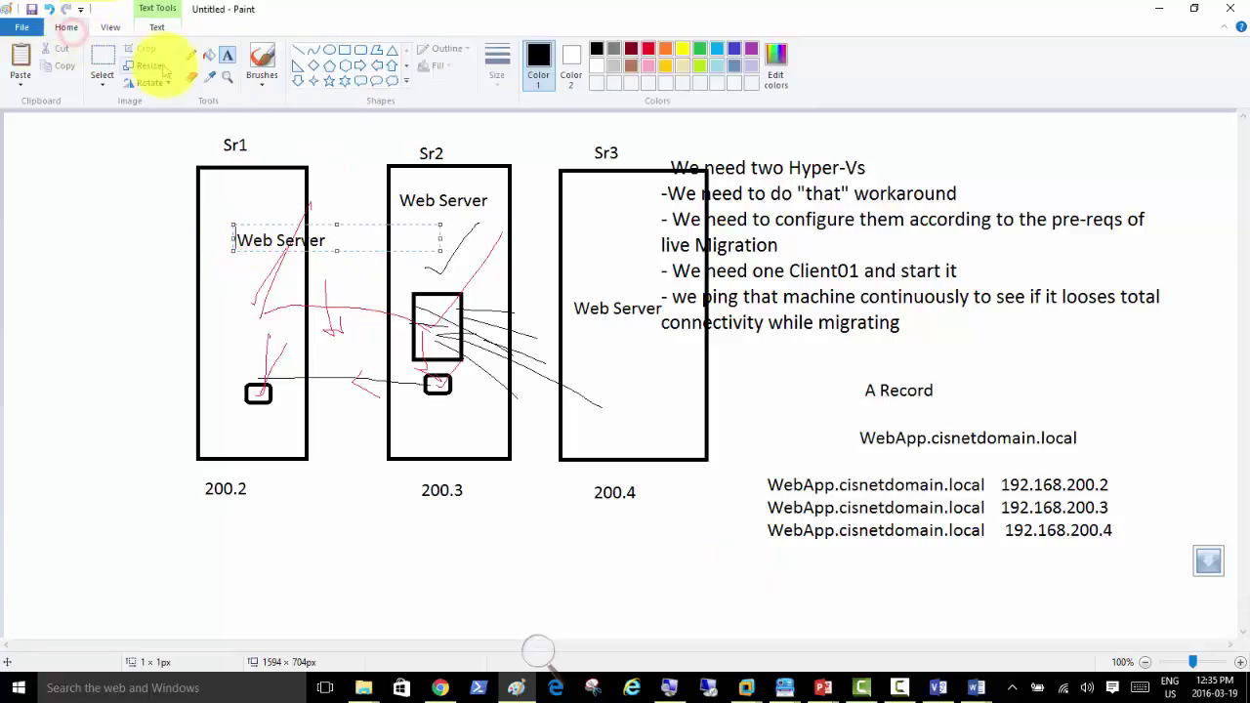
Step: Draw a blue pencil check mark beside the WebApp record list
left_click(191, 54)
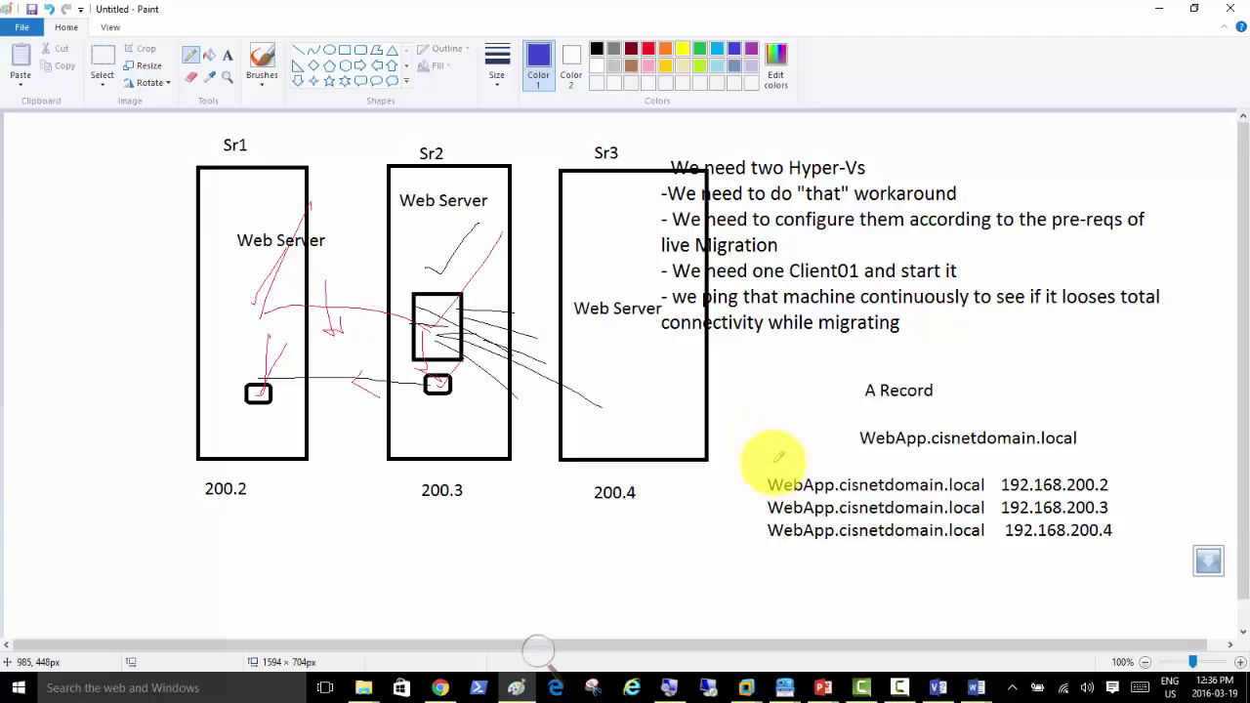
left_click_drag(771, 461, 811, 408)
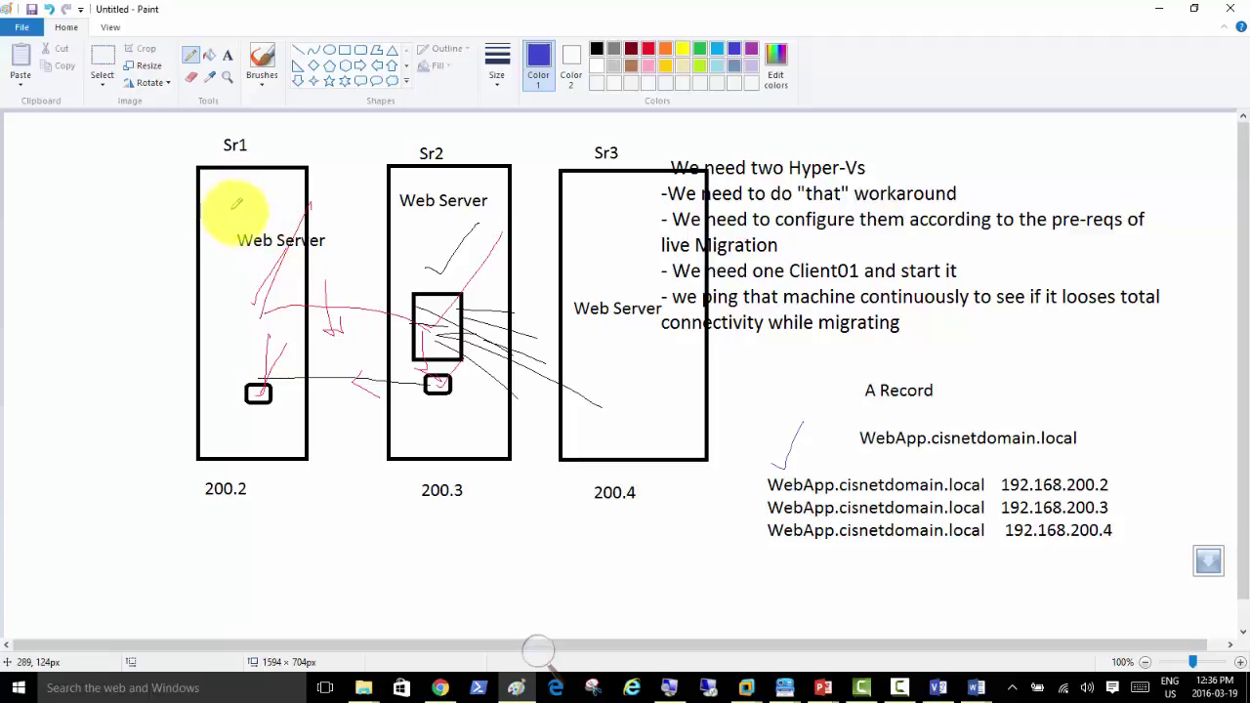
left_click(784, 468)
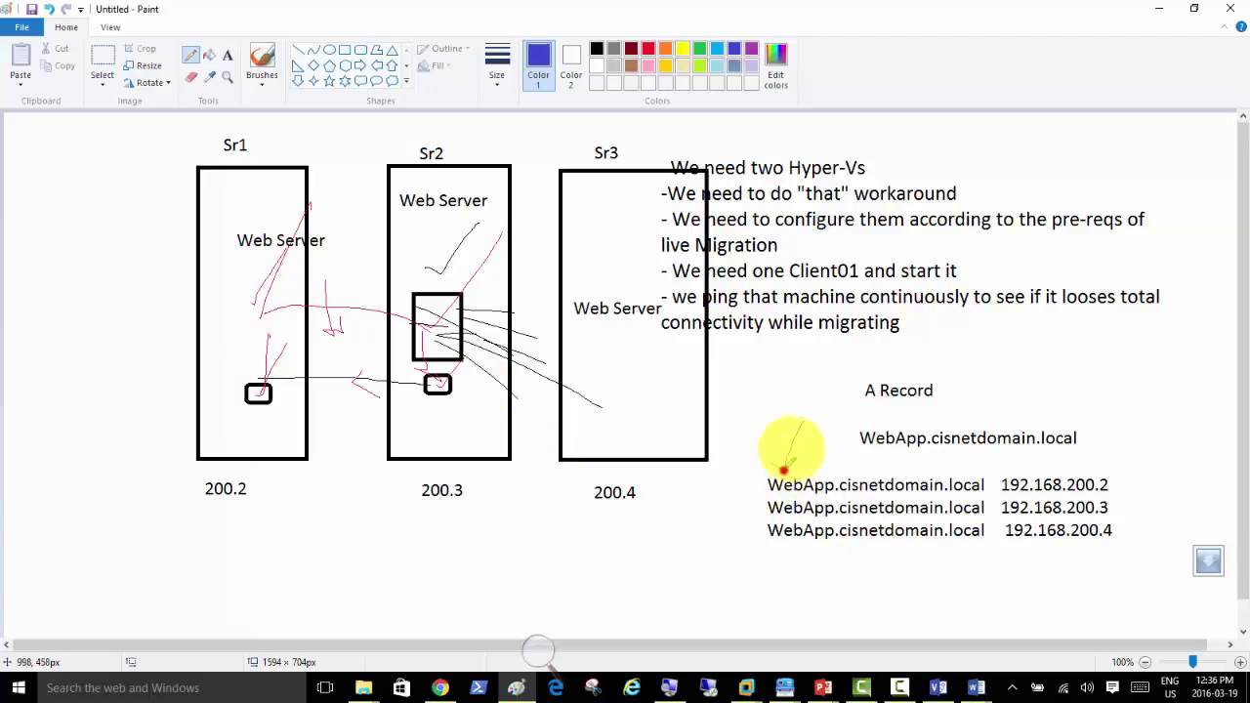
left_click_drag(784, 467, 772, 465)
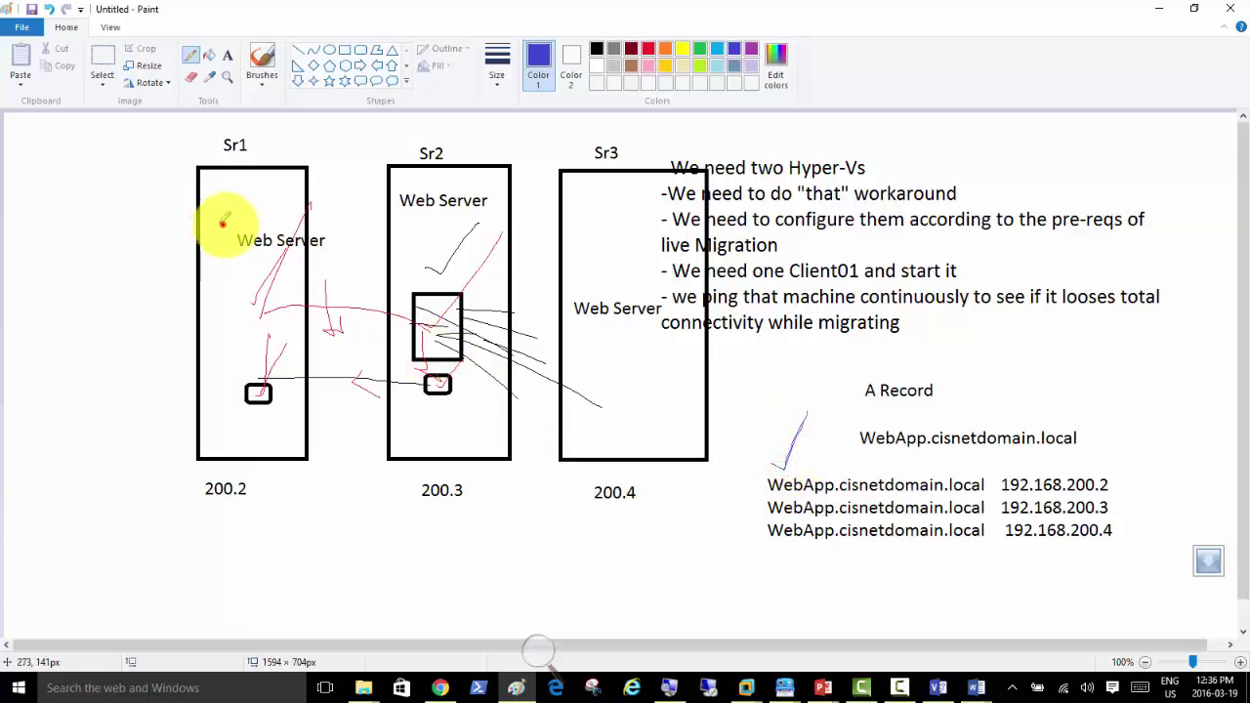
Step: Draw blue check marks inside the Sr1, Sr2 and Sr3 server boxes
left_click_drag(222, 222, 248, 174)
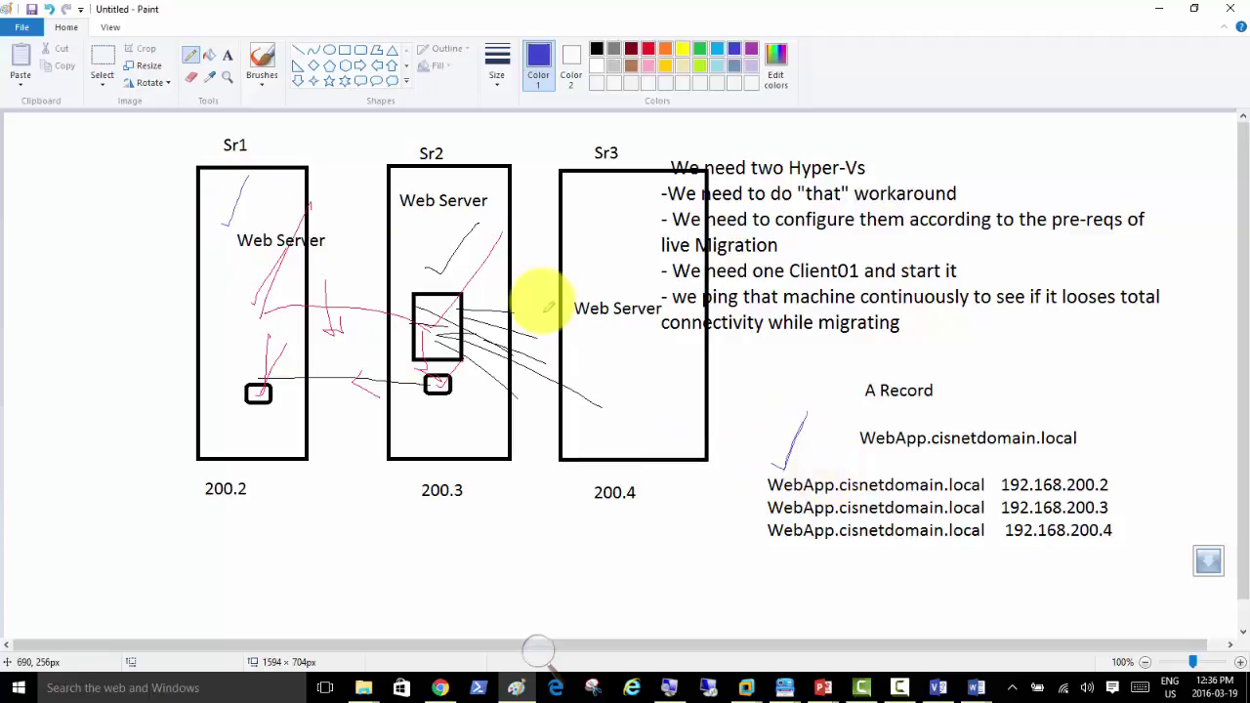
left_click_drag(428, 236, 455, 205)
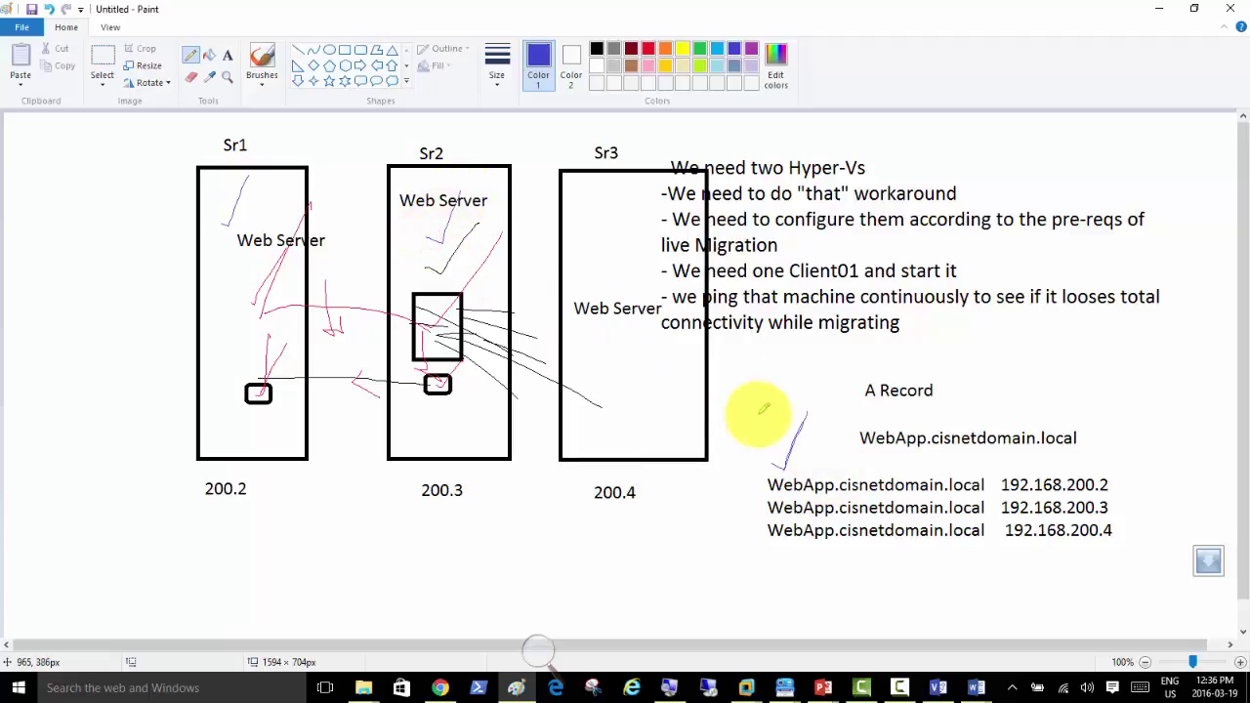
mouse_move(580, 215)
left_mouse_down()
mouse_move(591, 226)
mouse_move(633, 177)
left_mouse_up()
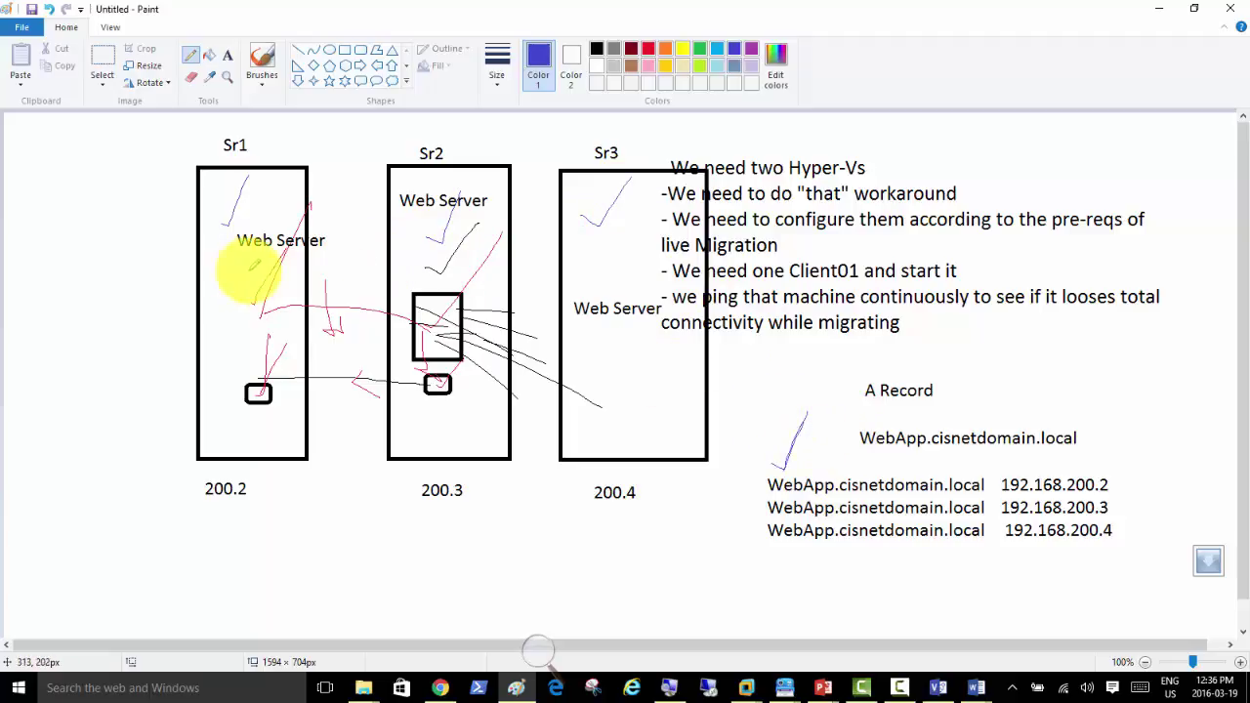
left_click_drag(236, 275, 274, 209)
left_click_drag(424, 276, 455, 201)
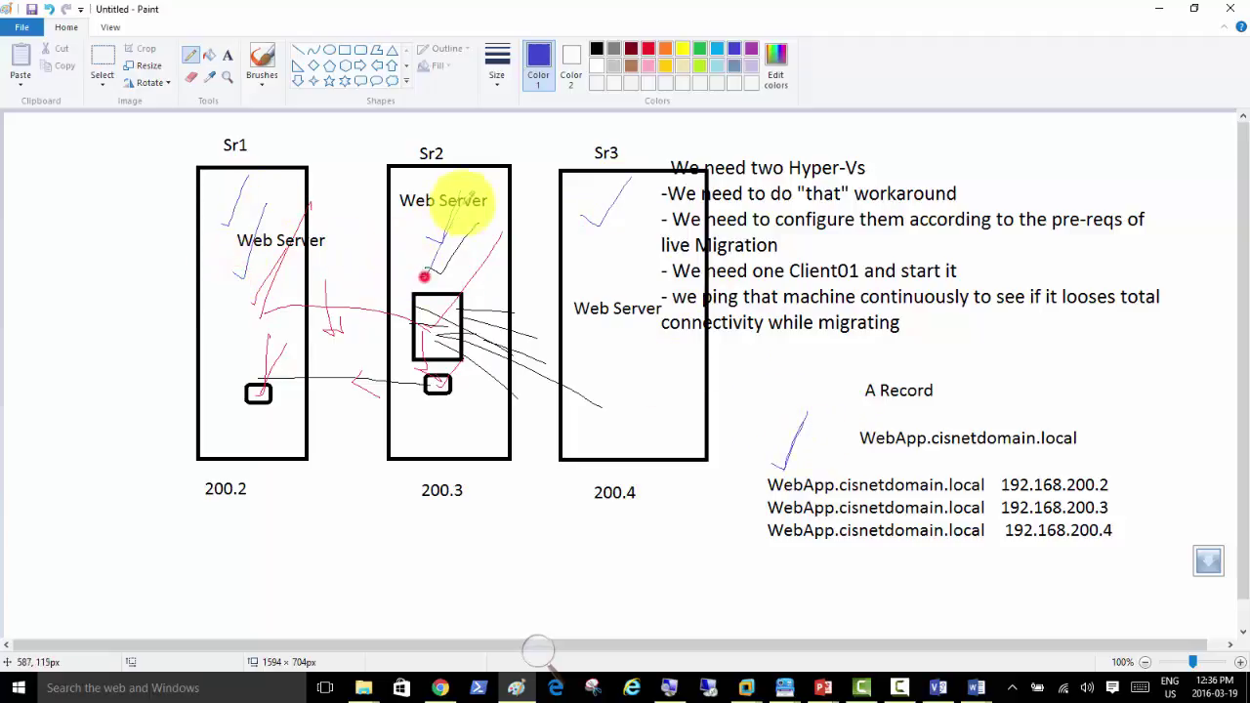
left_click_drag(571, 258, 608, 209)
left_click_drag(265, 258, 224, 322)
left_click_drag(410, 307, 410, 307)
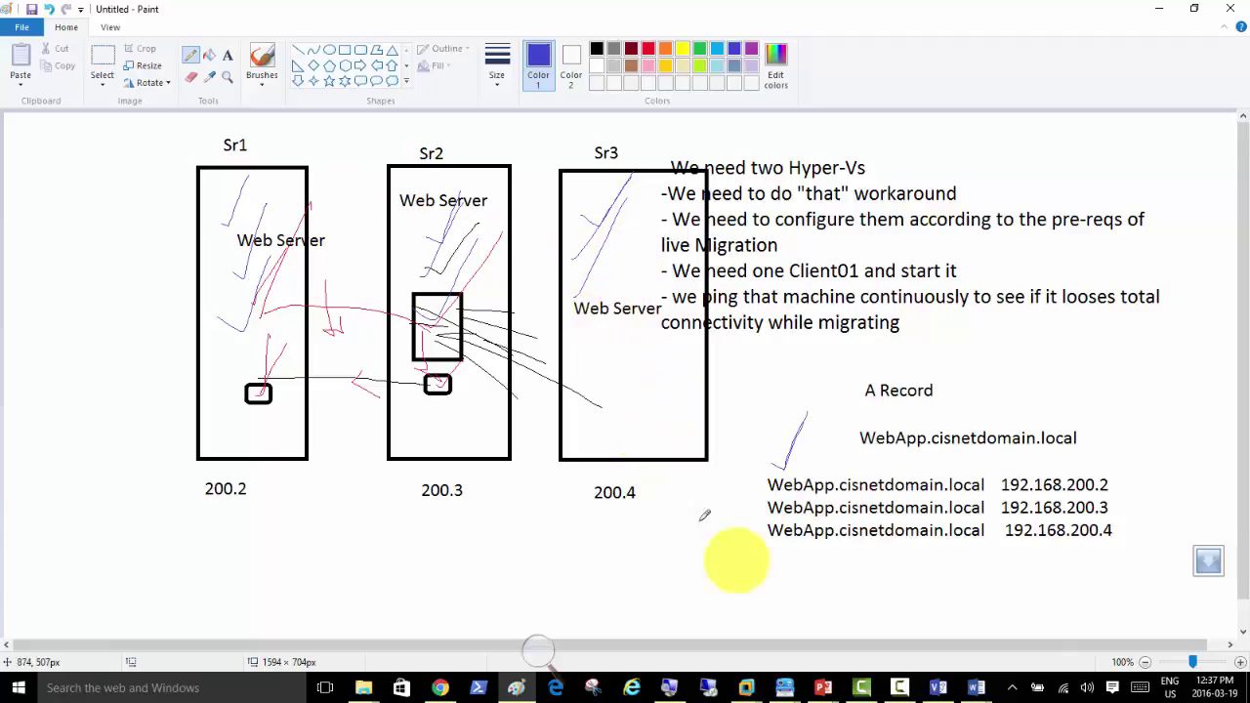
Step: Switch to the Server01 VM and launch DNS Manager from the Tools menu
mouse_move(748, 686)
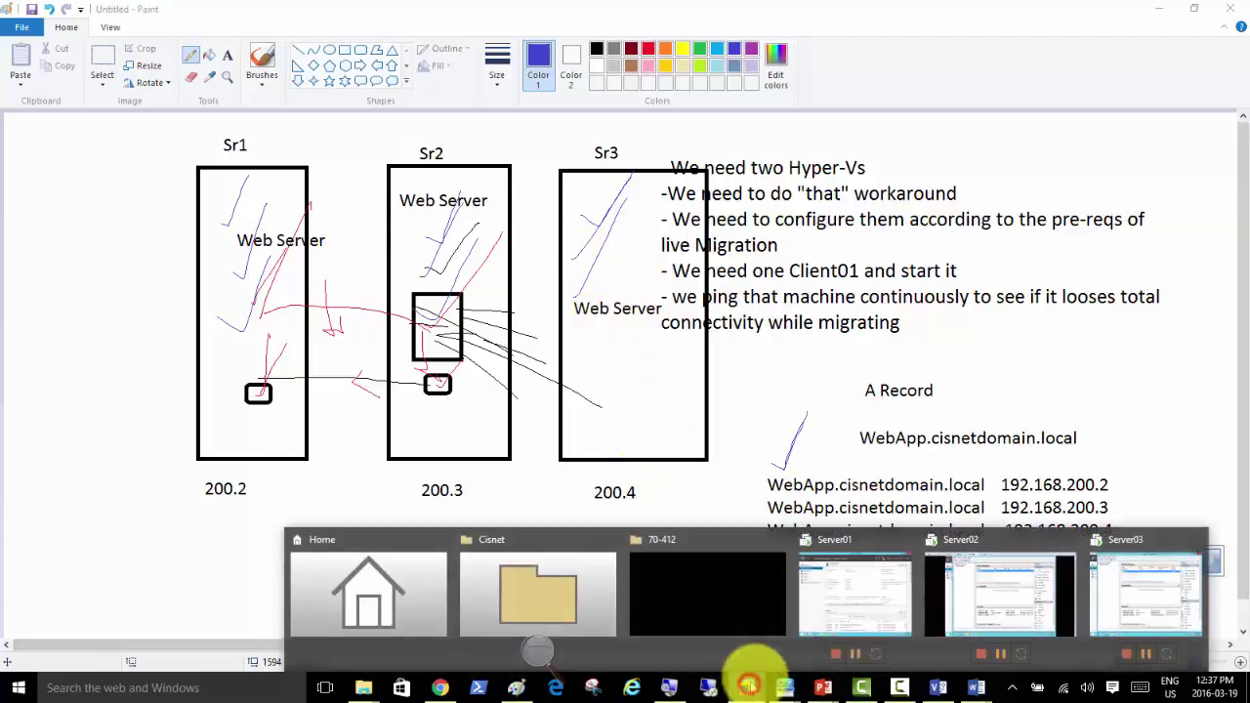
left_click(885, 586)
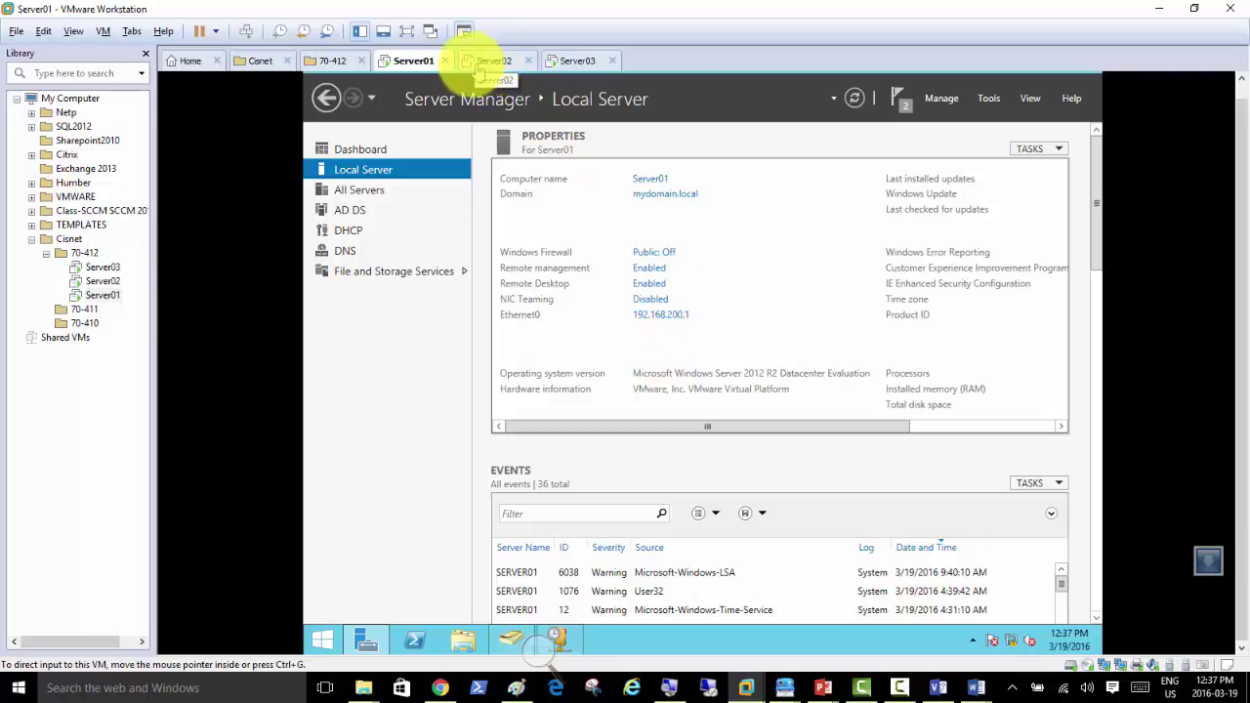
left_click(988, 98)
left_click(893, 285)
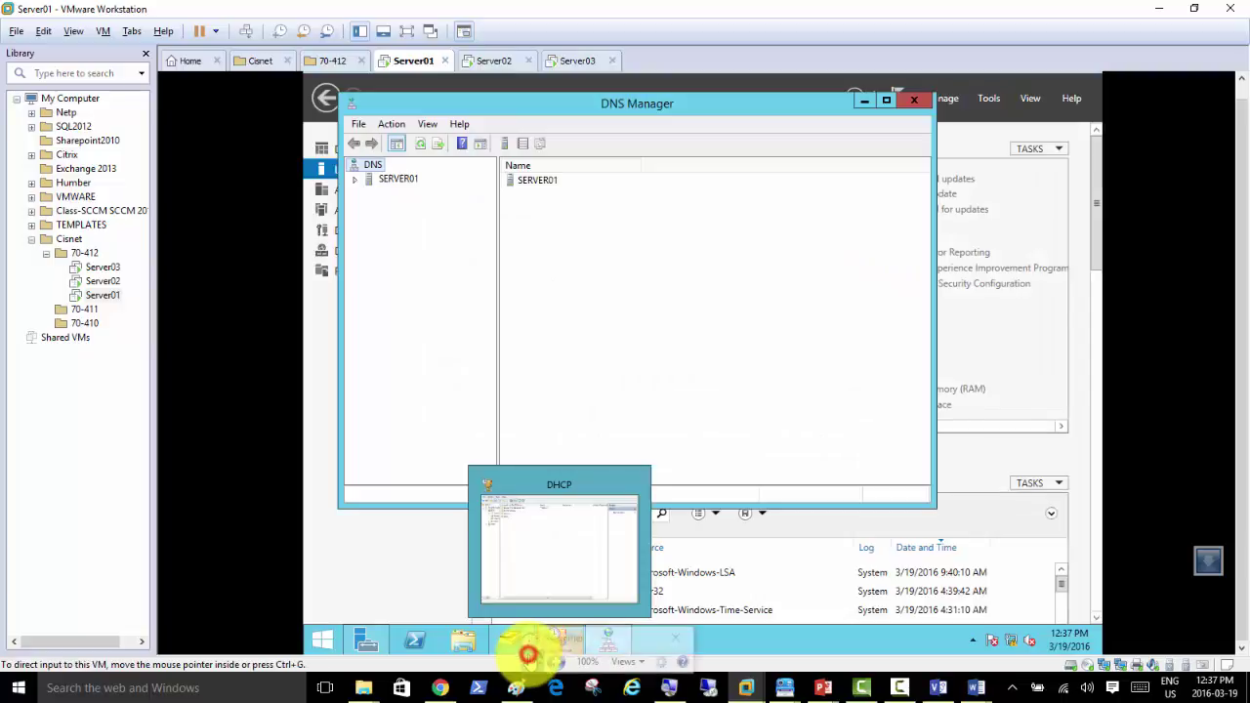
Step: Expand SERVER01 and its Forward Lookup Zones to list _msdcs.mydomain.local and mydomain.local
left_click(558, 662)
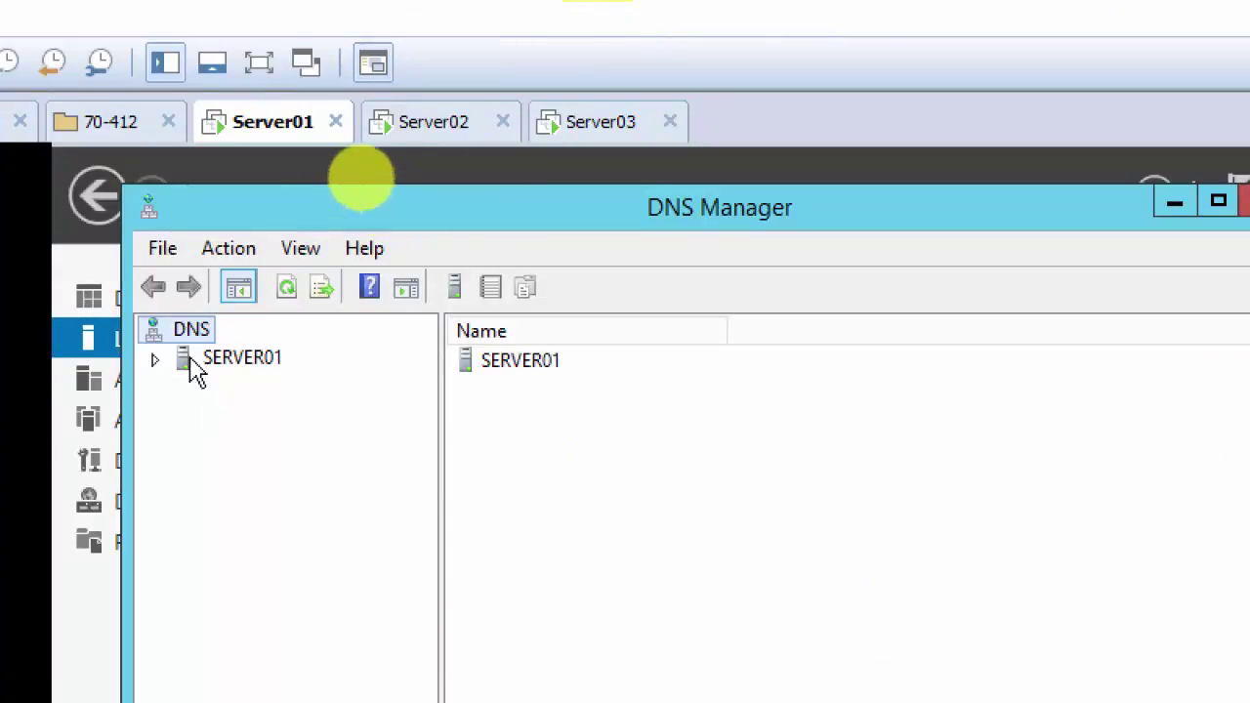
left_click(154, 368)
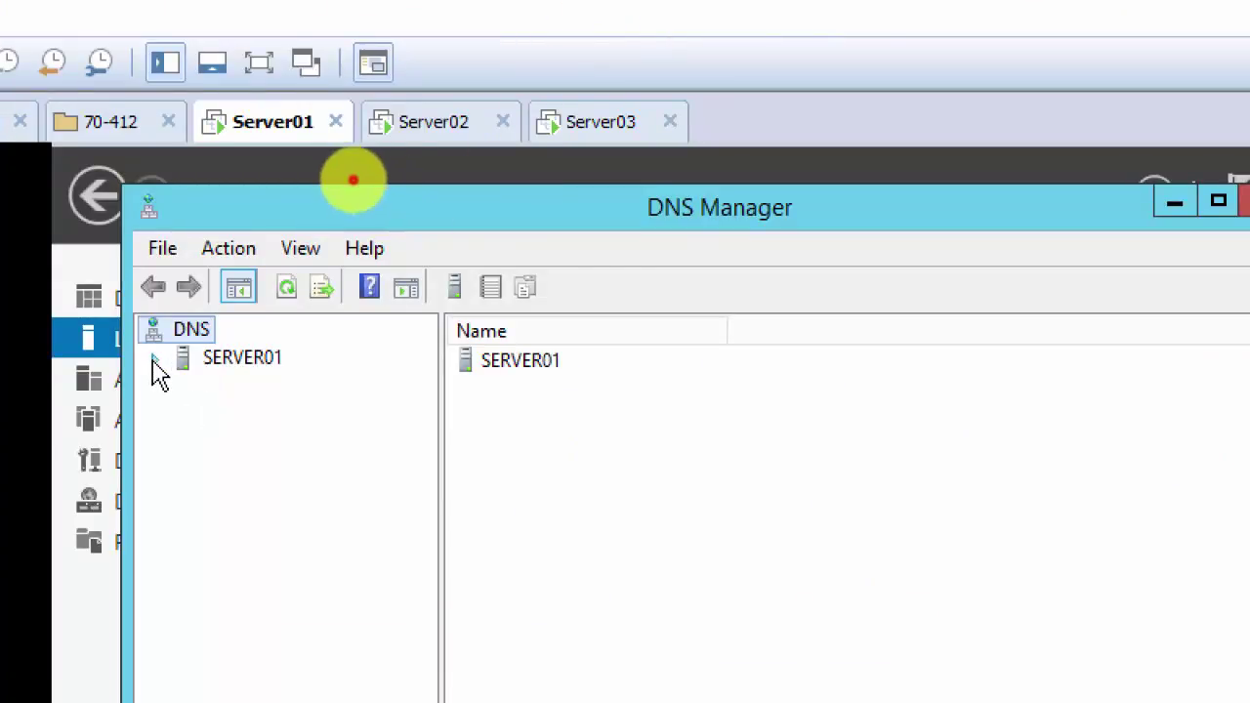
left_click(154, 368)
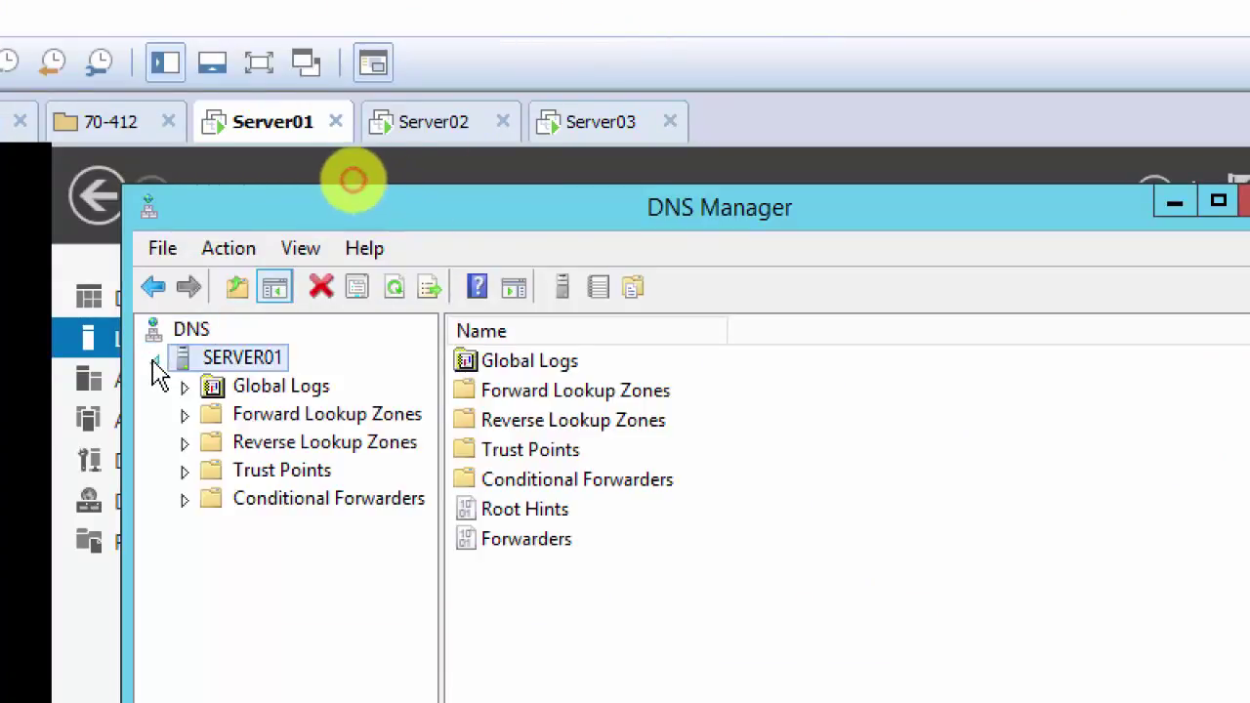
double_click(318, 418)
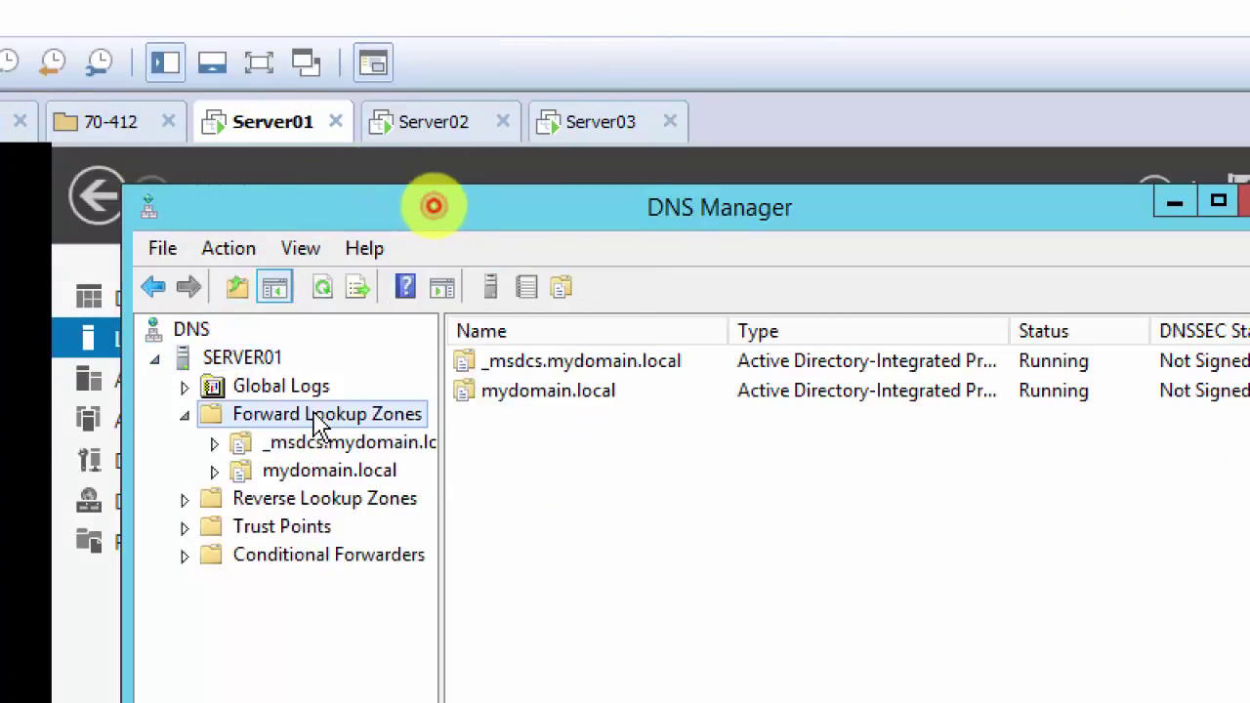
right_click(261, 369)
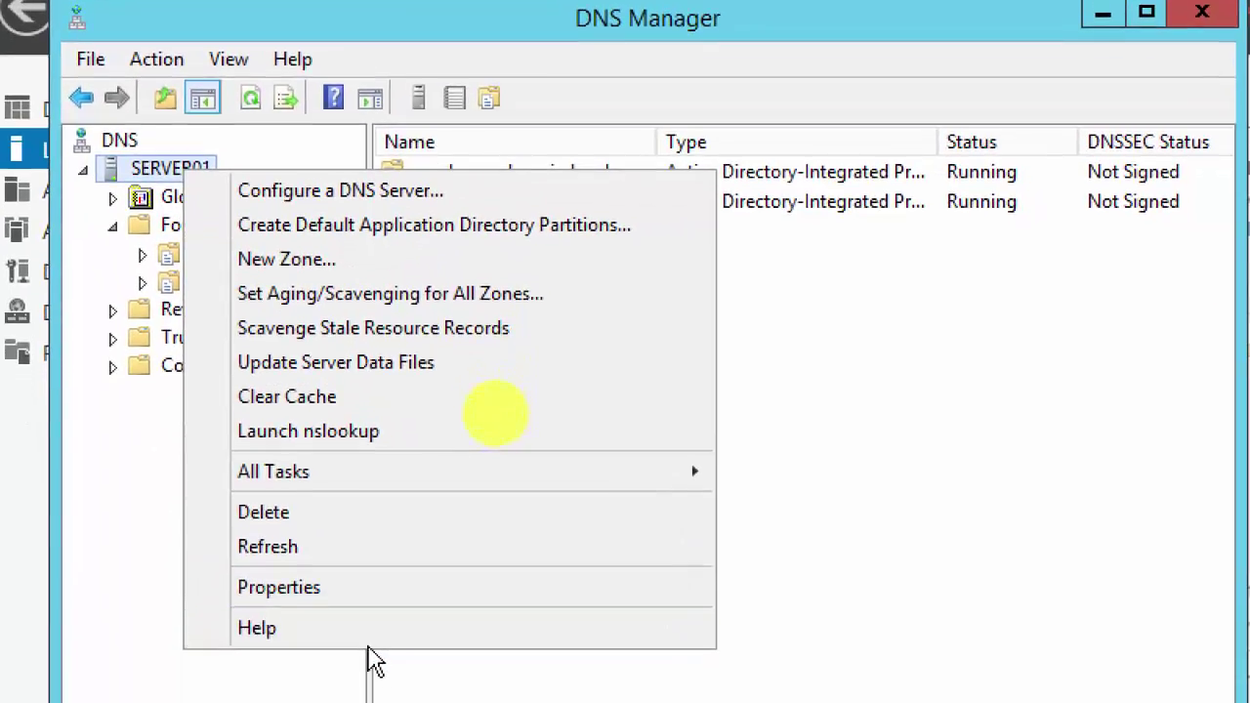
left_click(359, 594)
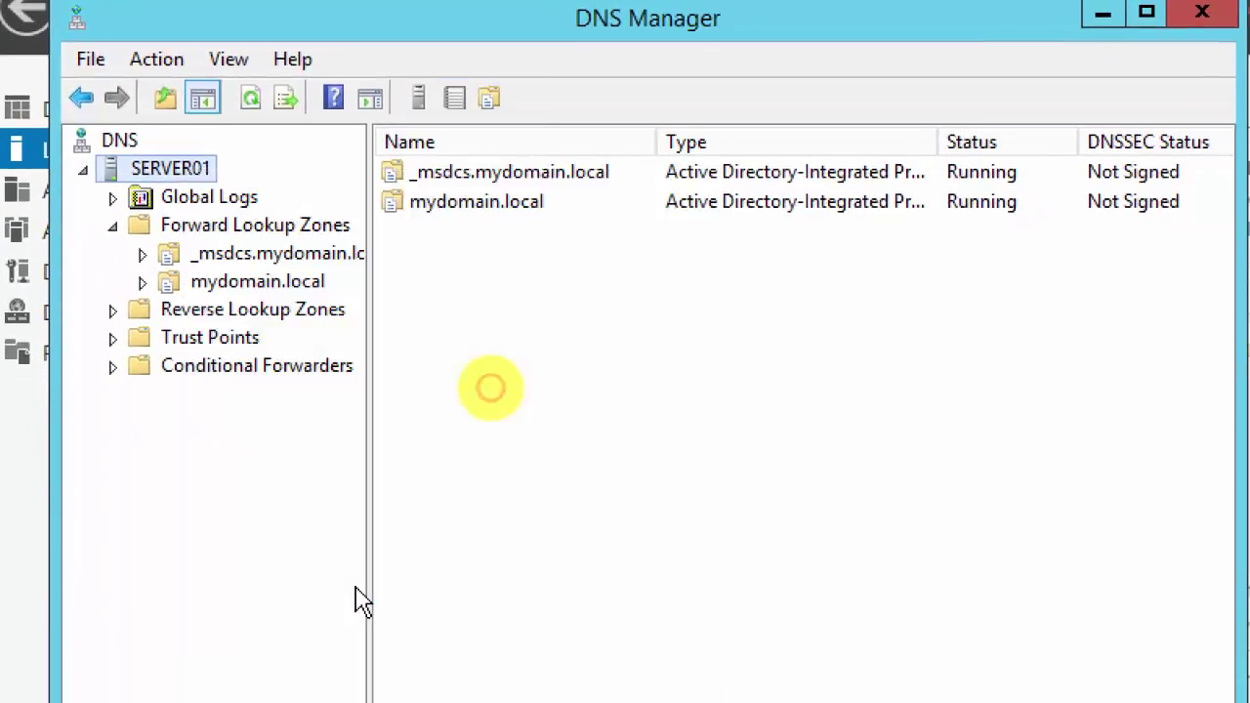
left_click(728, 149)
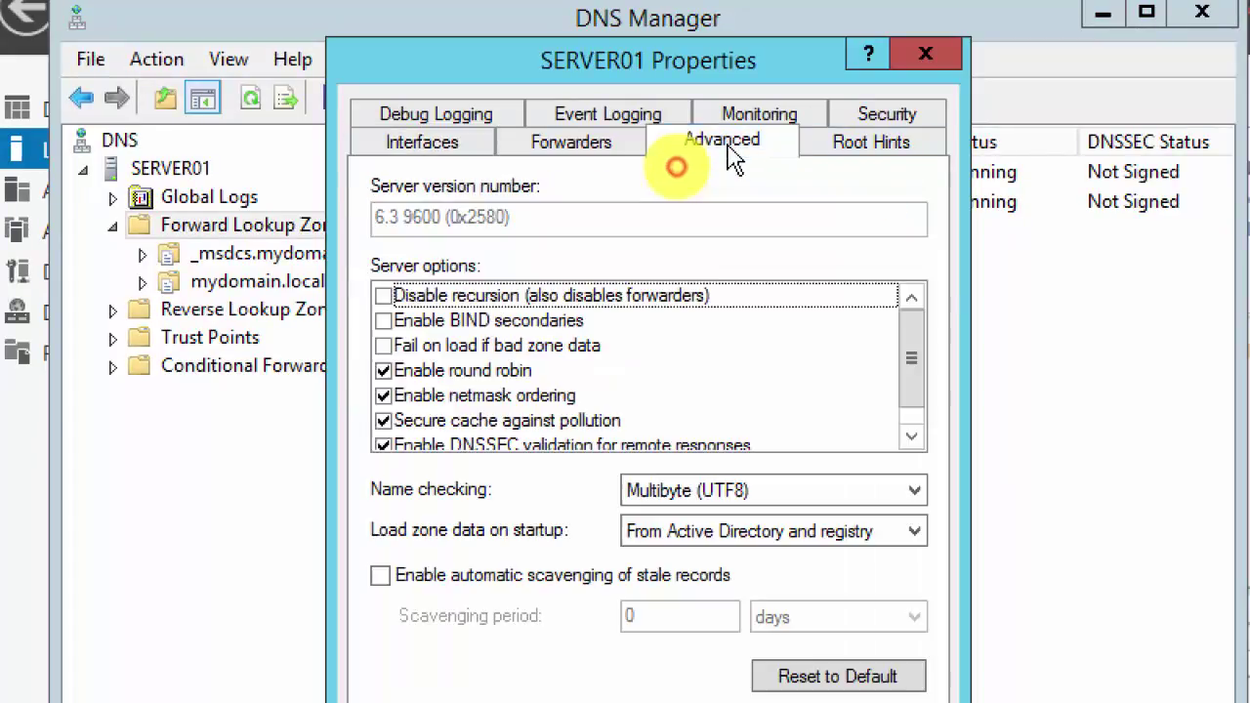
left_click(500, 371)
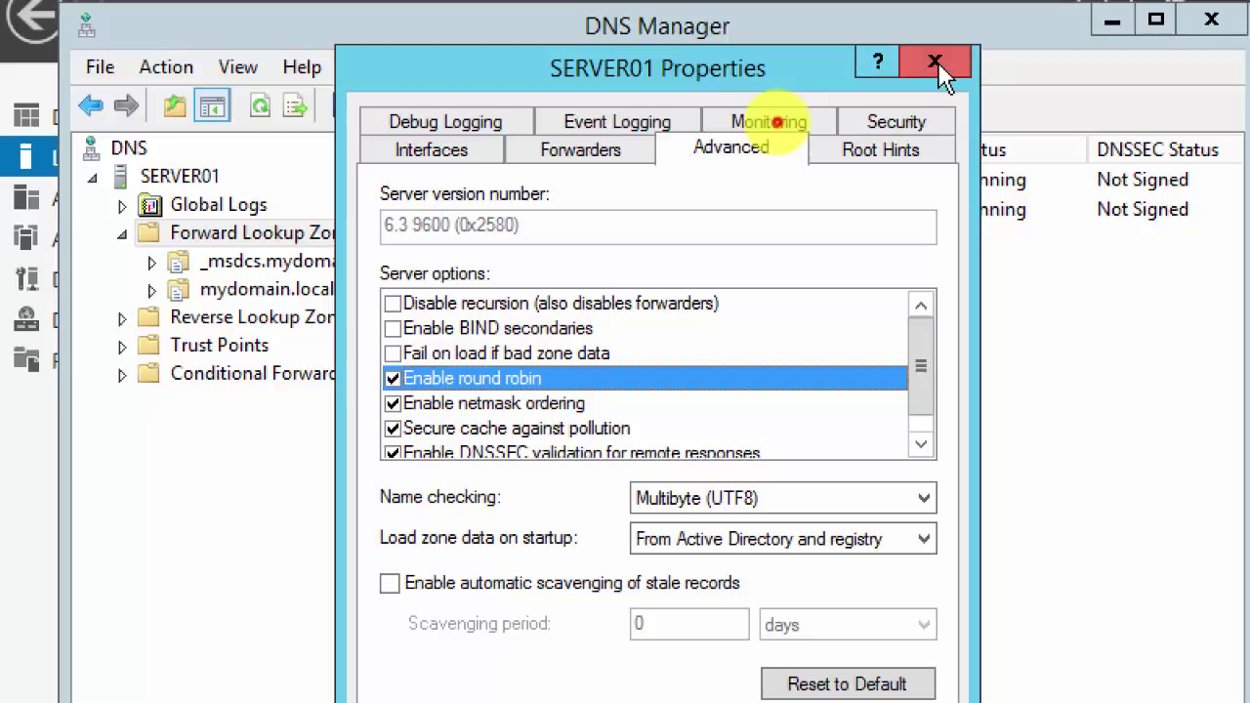
left_click(935, 65)
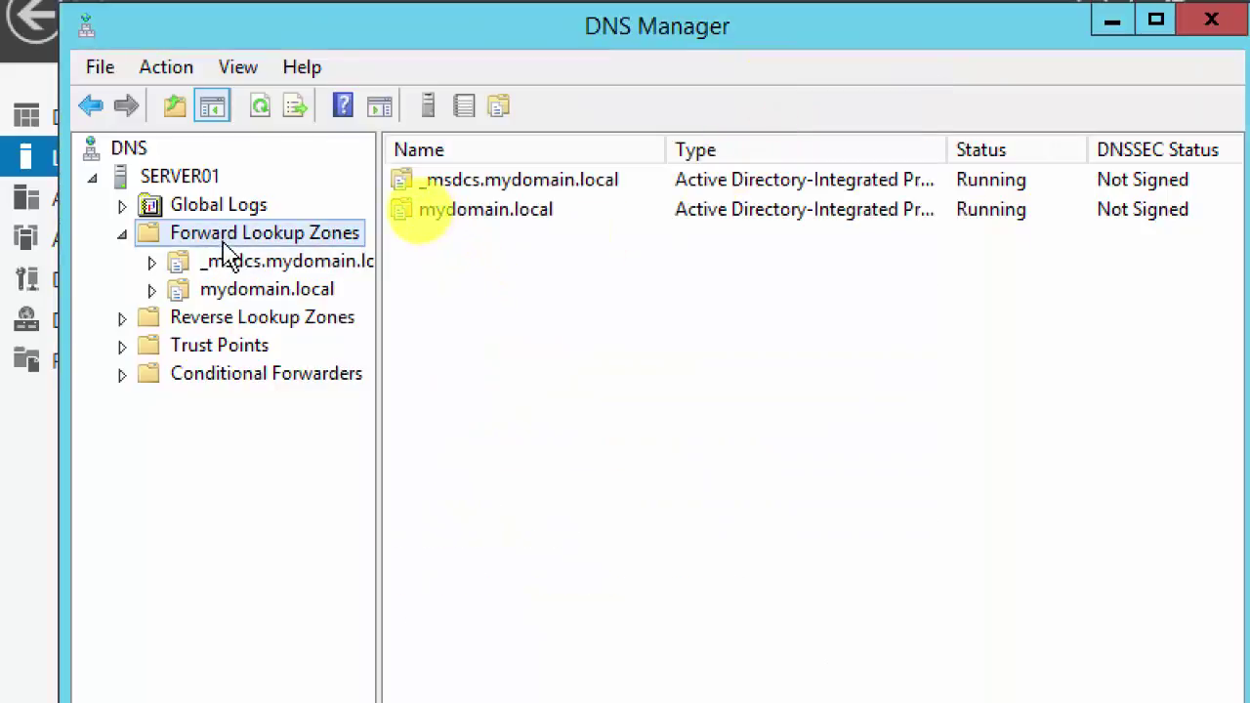
left_click(186, 177)
right_click(192, 188)
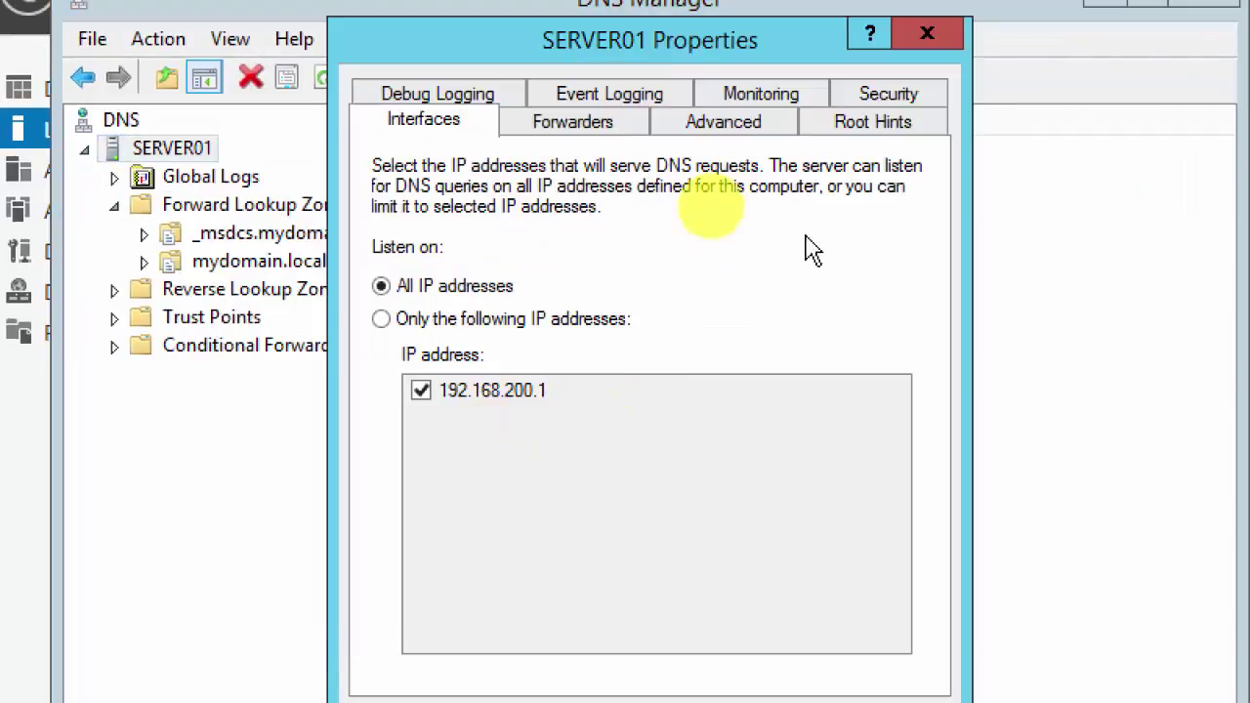
left_click(720, 125)
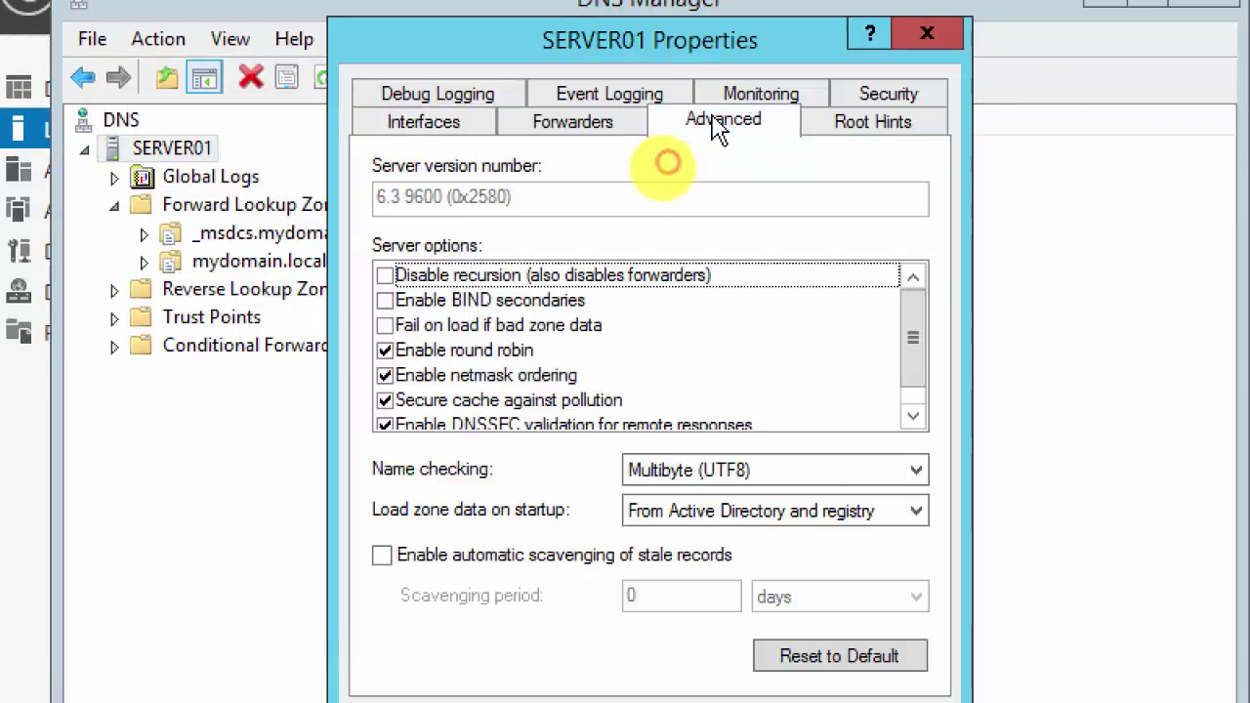
left_click(513, 352)
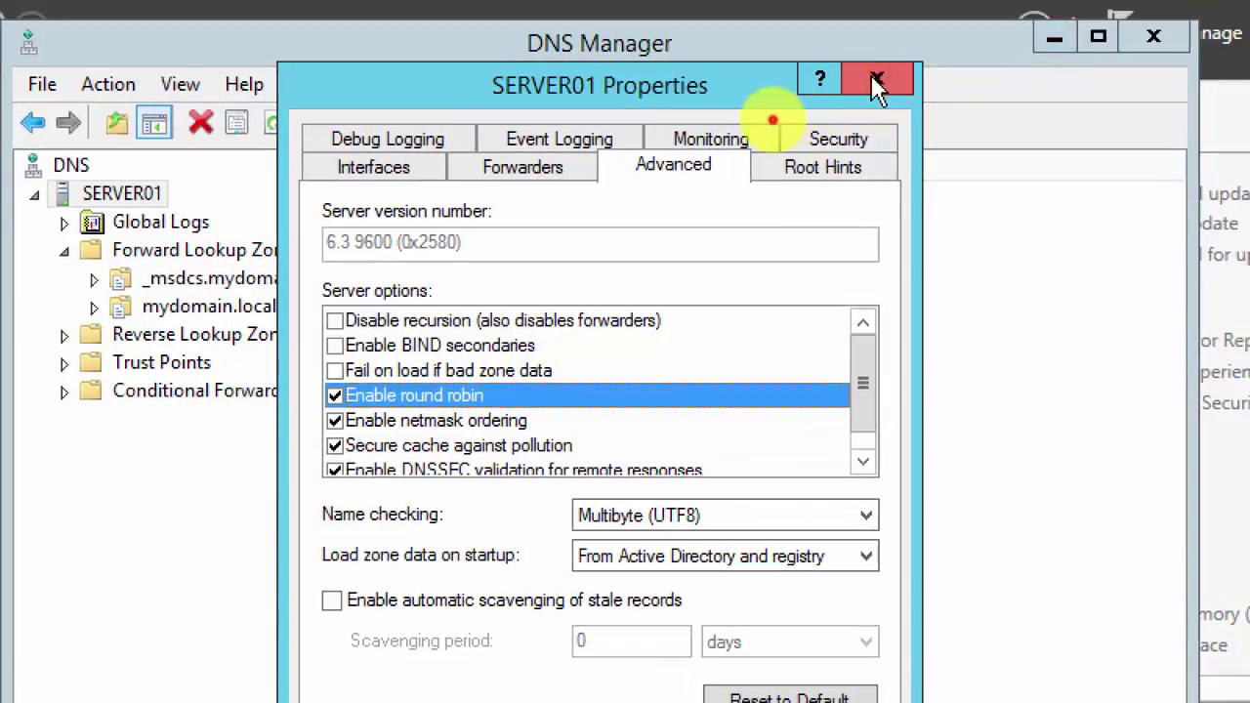
left_click(876, 83)
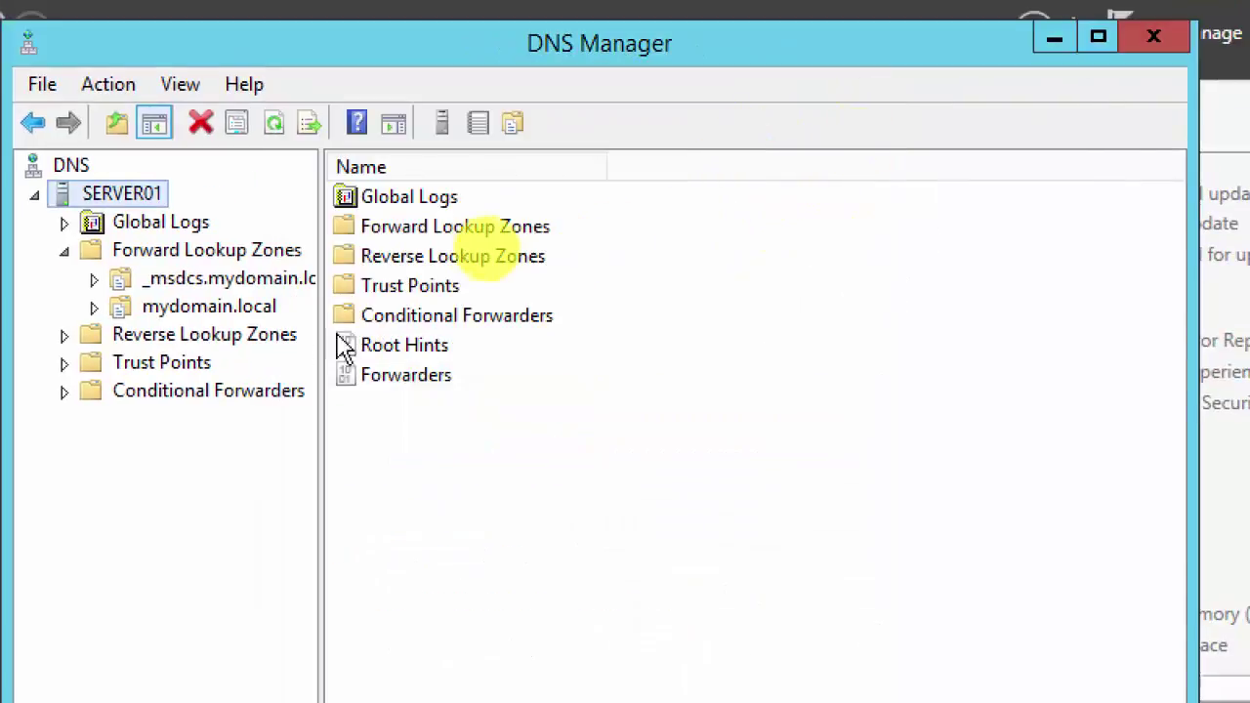
Step: Create a WebApp host record in mydomain.local pointing to 192.168.200.2
left_click(178, 254)
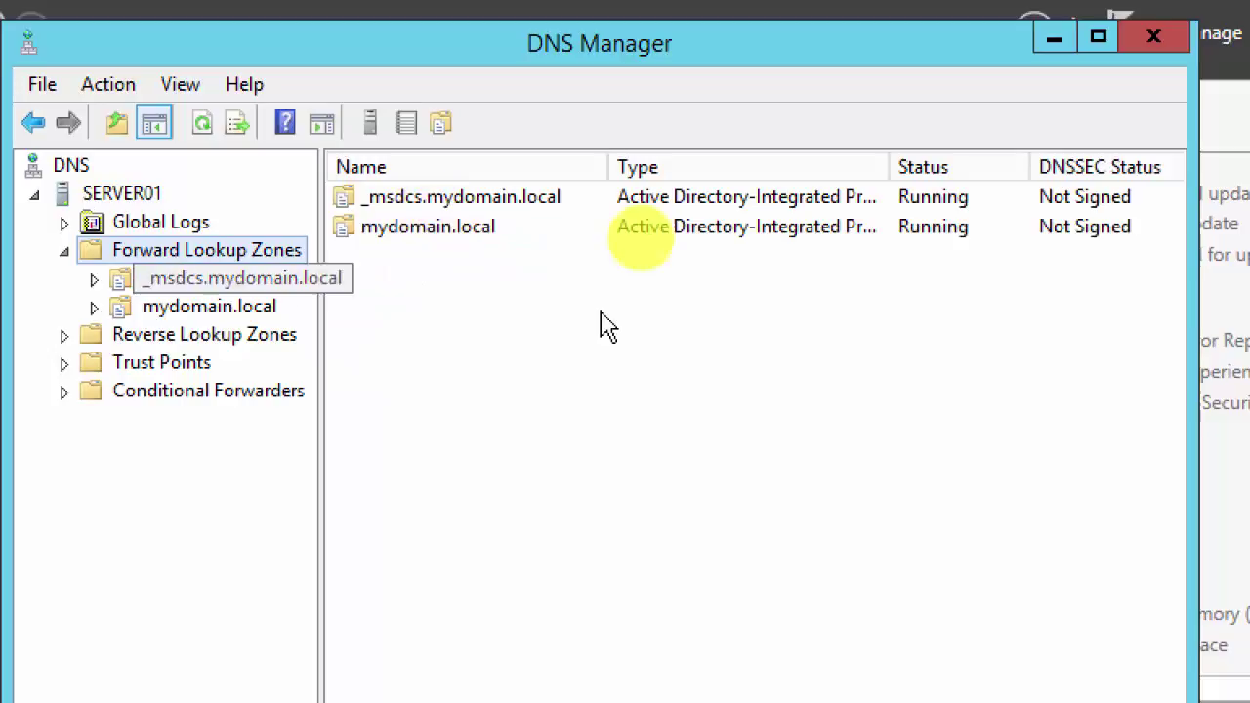
left_click(206, 312)
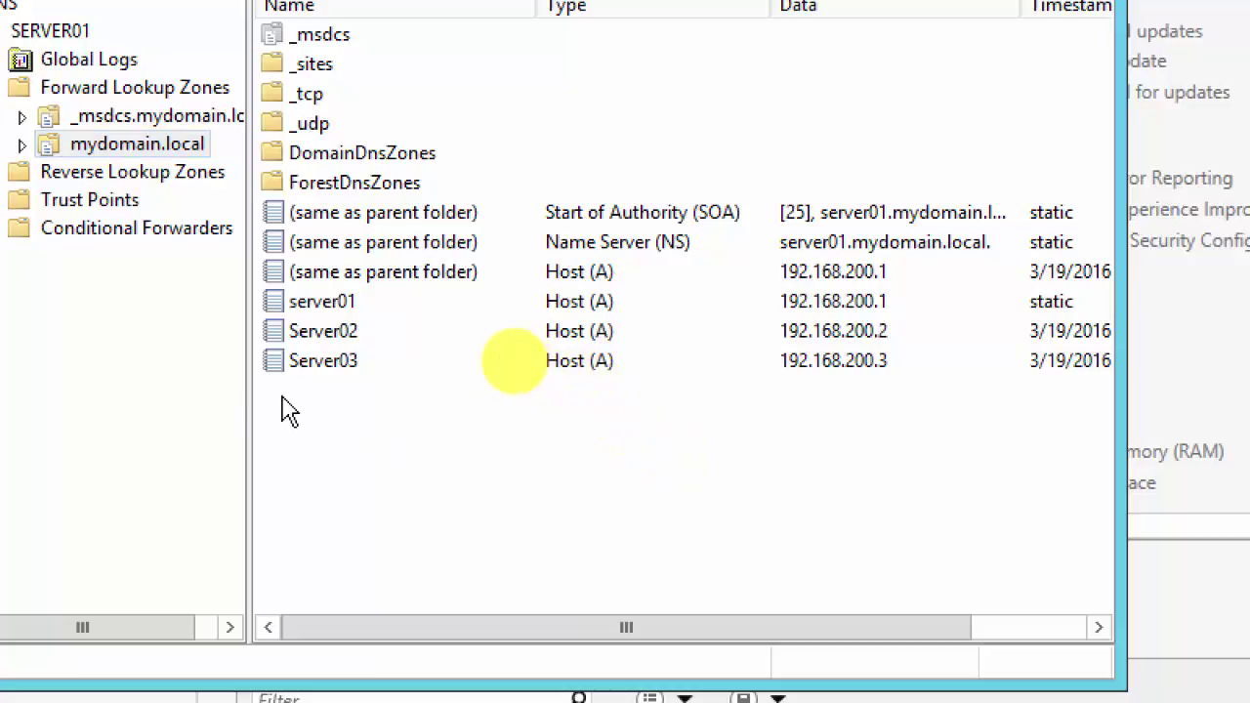
right_click(283, 410)
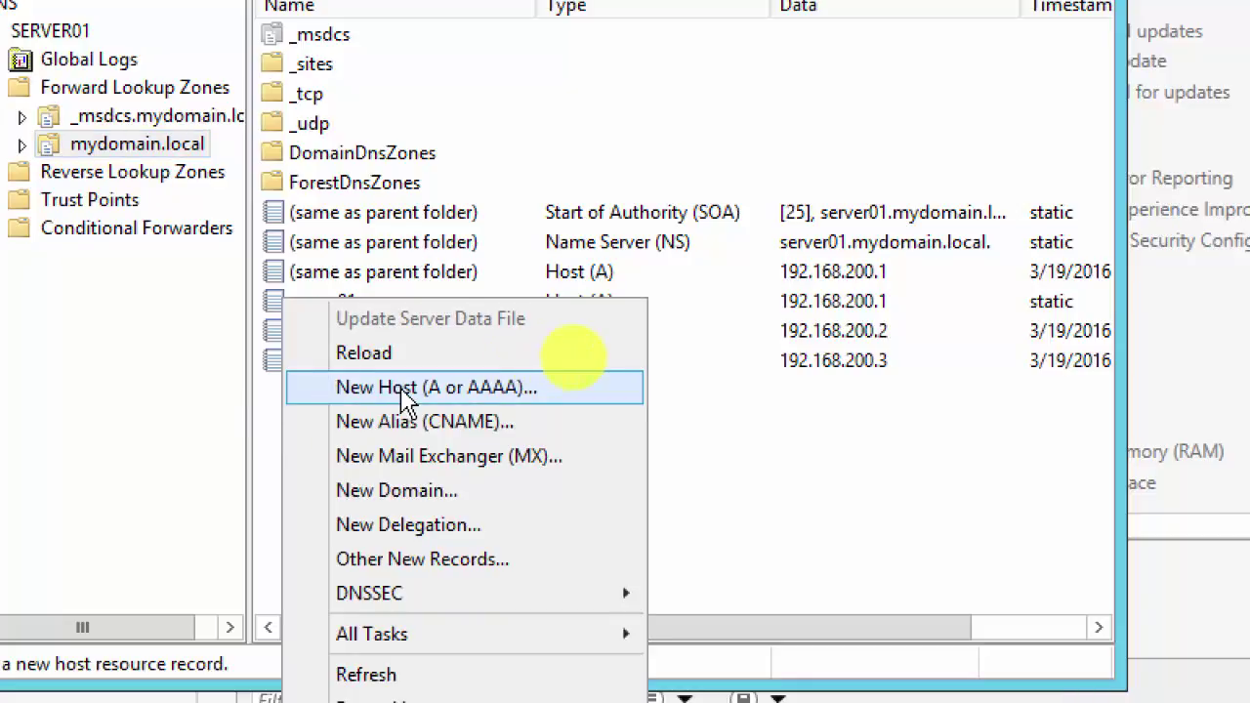
left_click(435, 395)
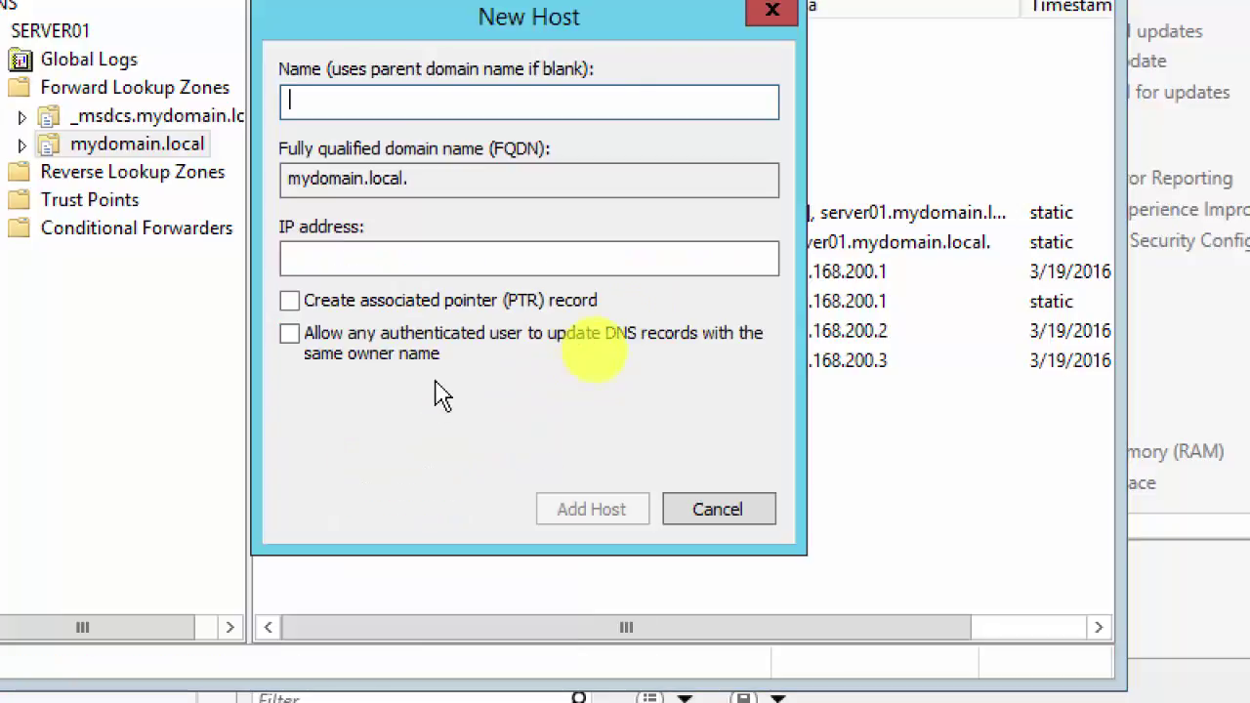
type("WebApp")
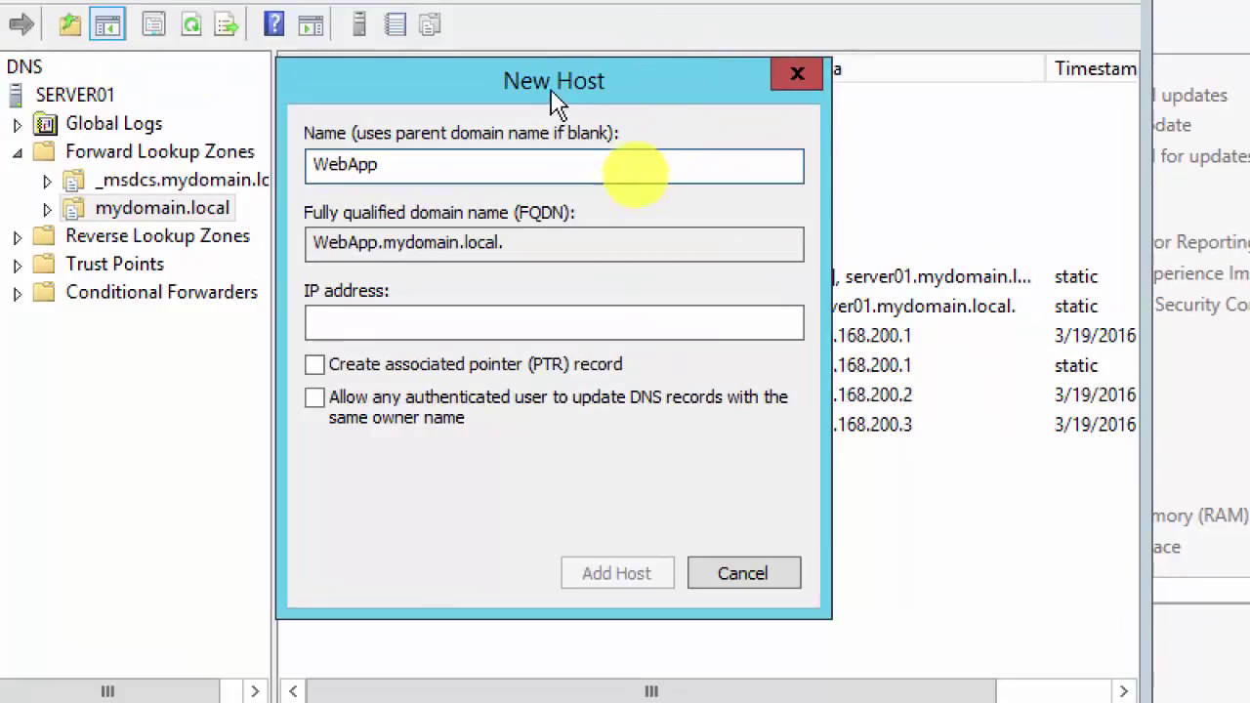
left_click_drag(711, 466, 688, 486)
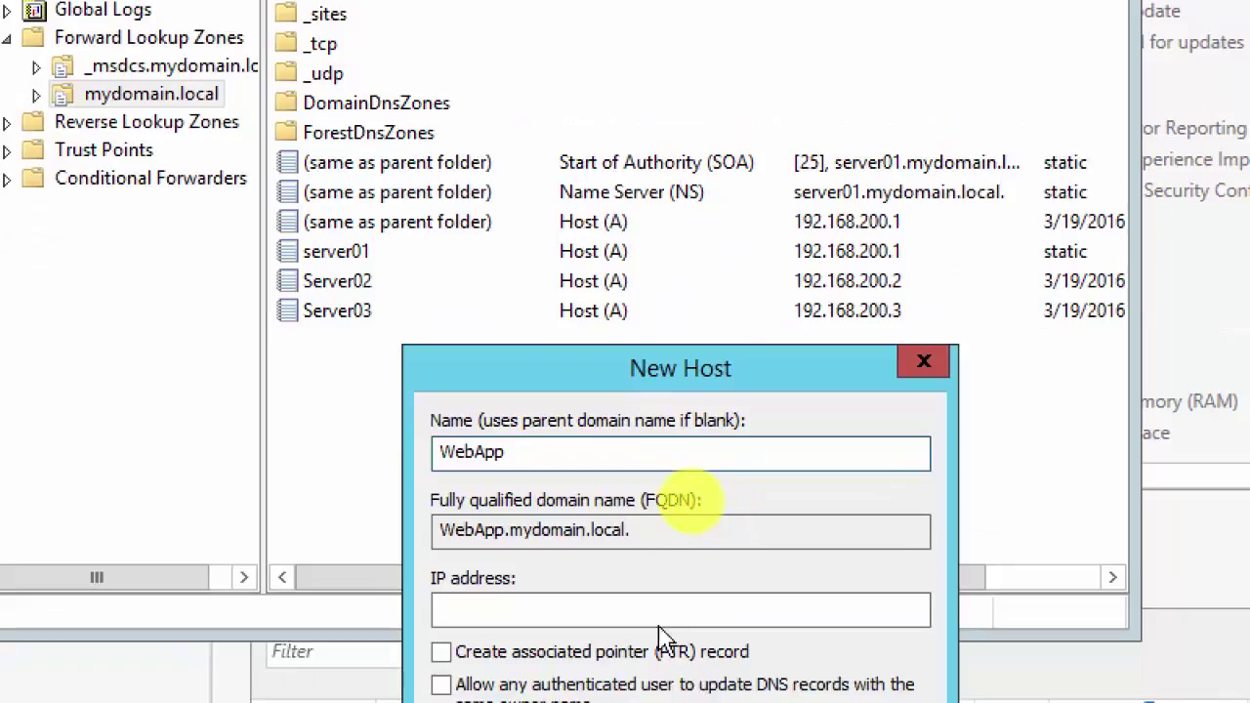
left_click(592, 608)
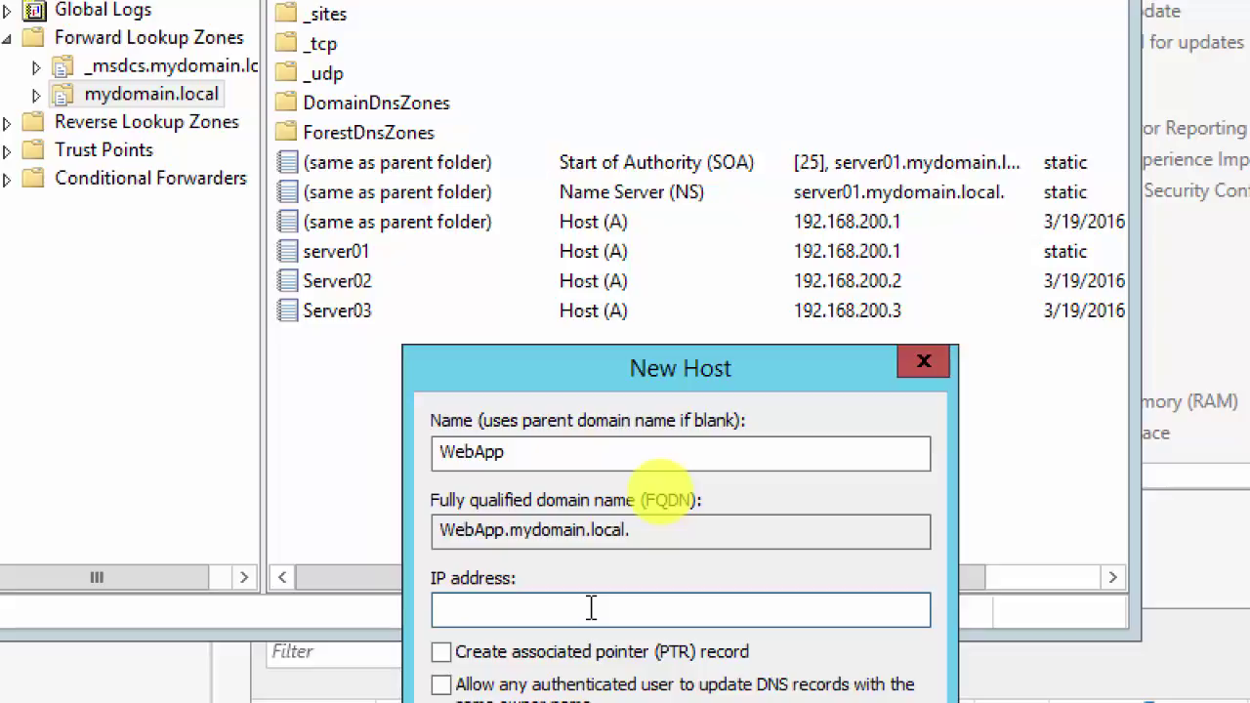
type("192.168.200")
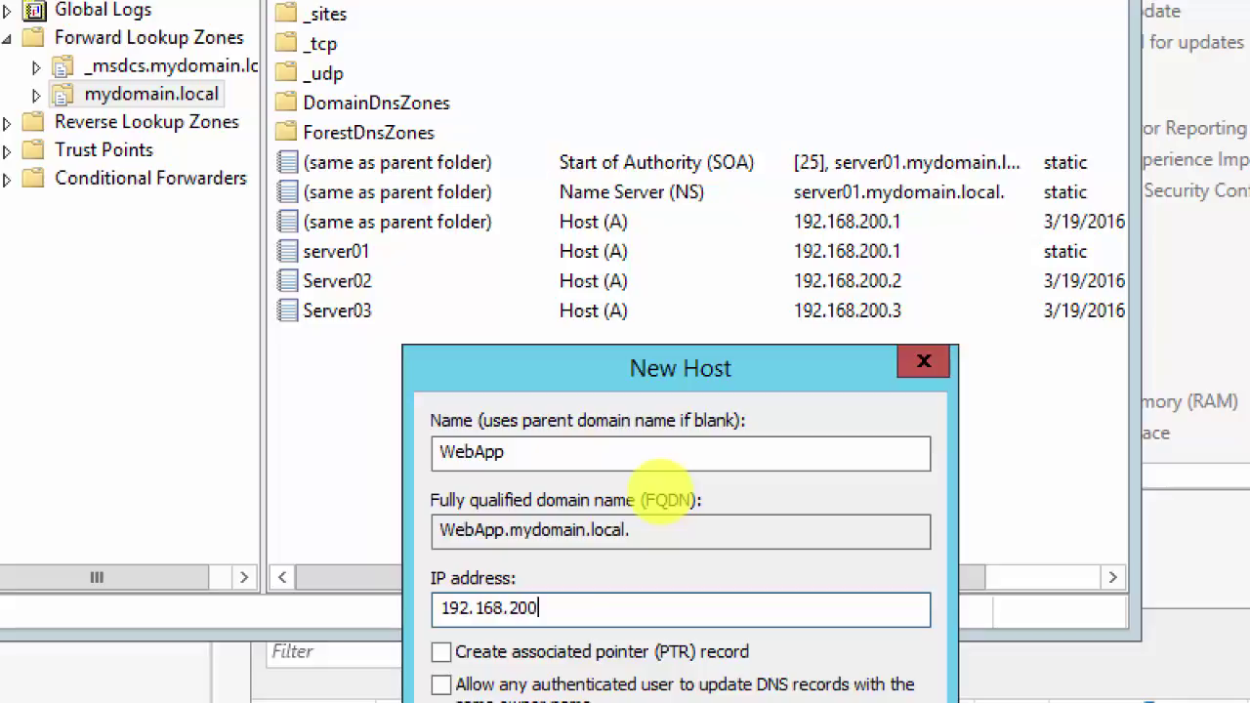
type(".2")
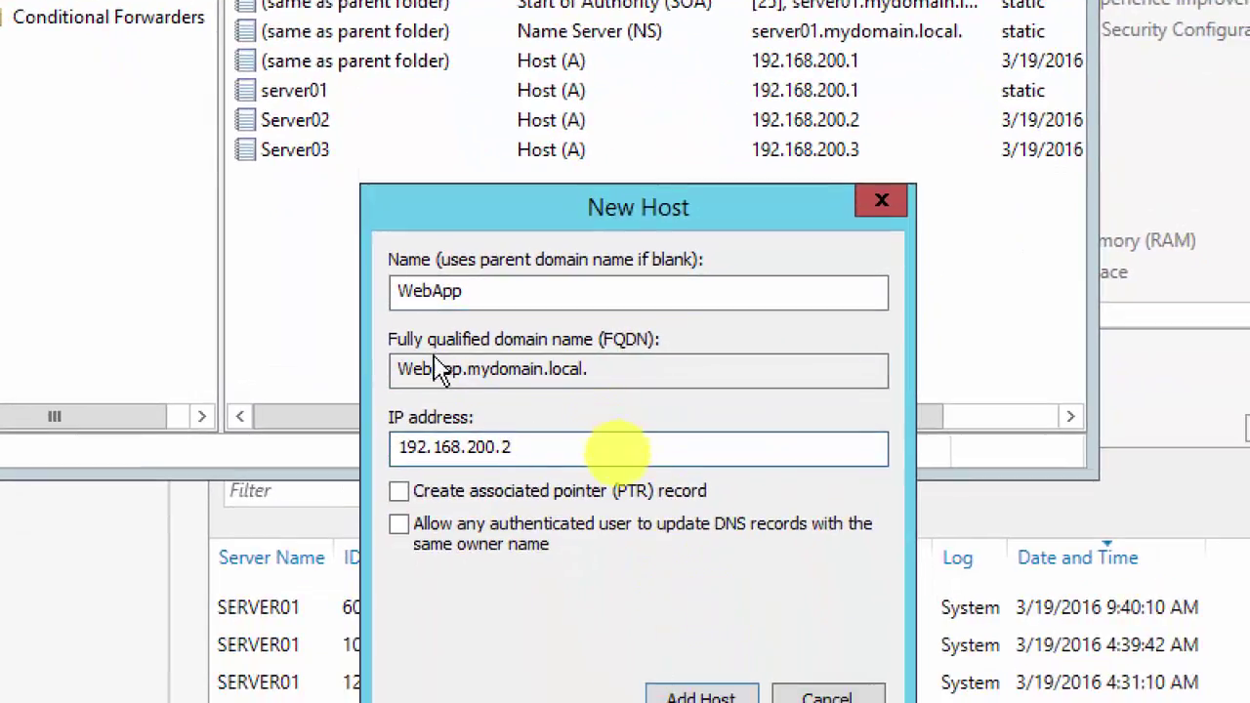
left_click_drag(595, 371, 260, 357)
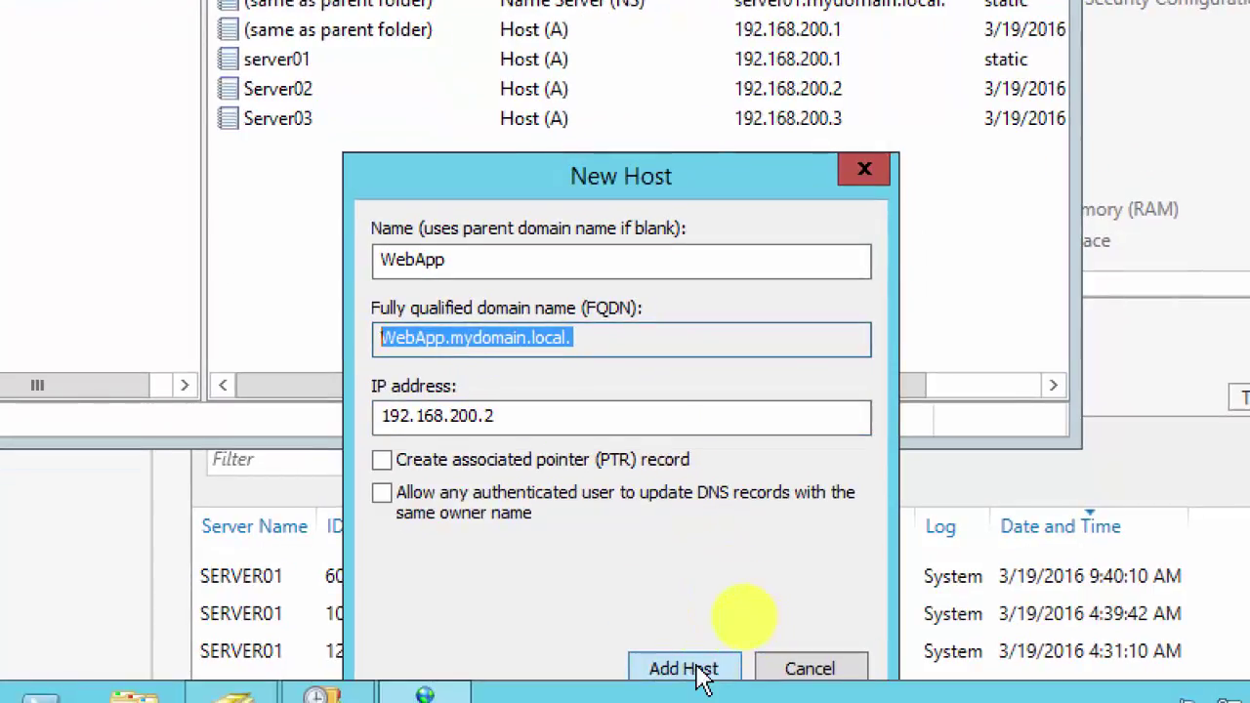
left_click(693, 669)
left_click(889, 245)
Step: Add a second WebApp host record at 192.168.200.3, then close the New Host form
left_click_drag(565, 176, 563, 217)
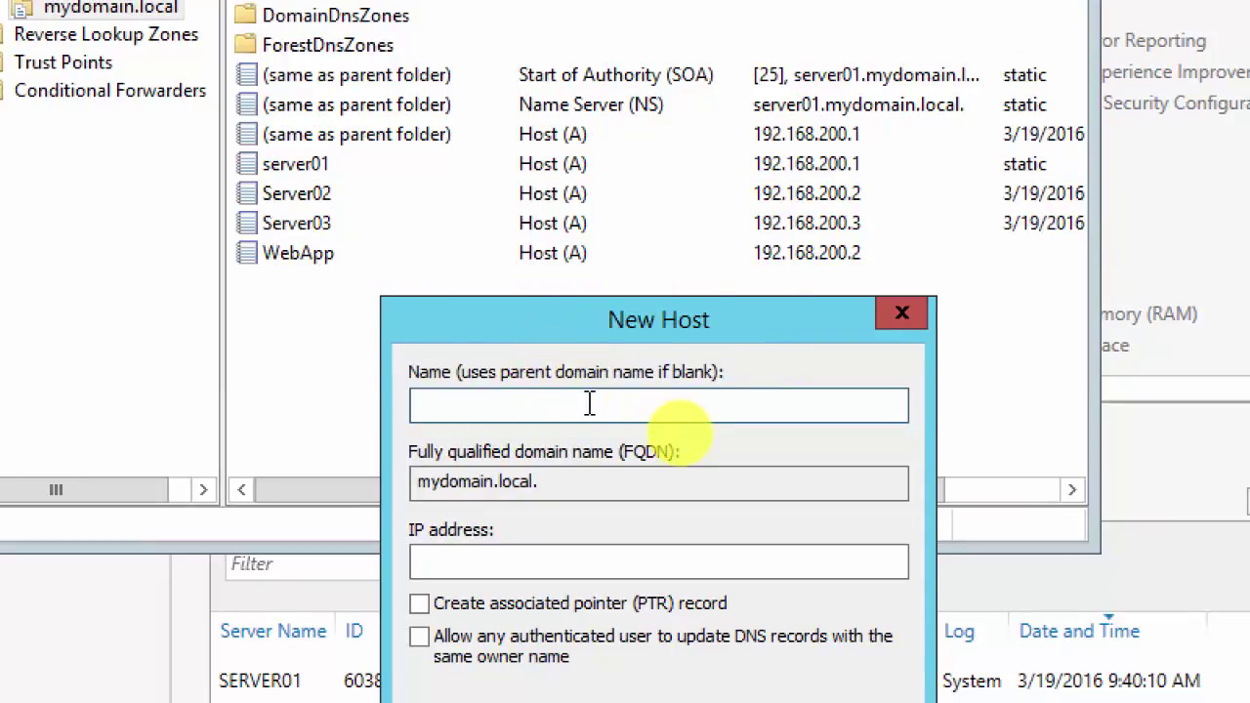
type("Web")
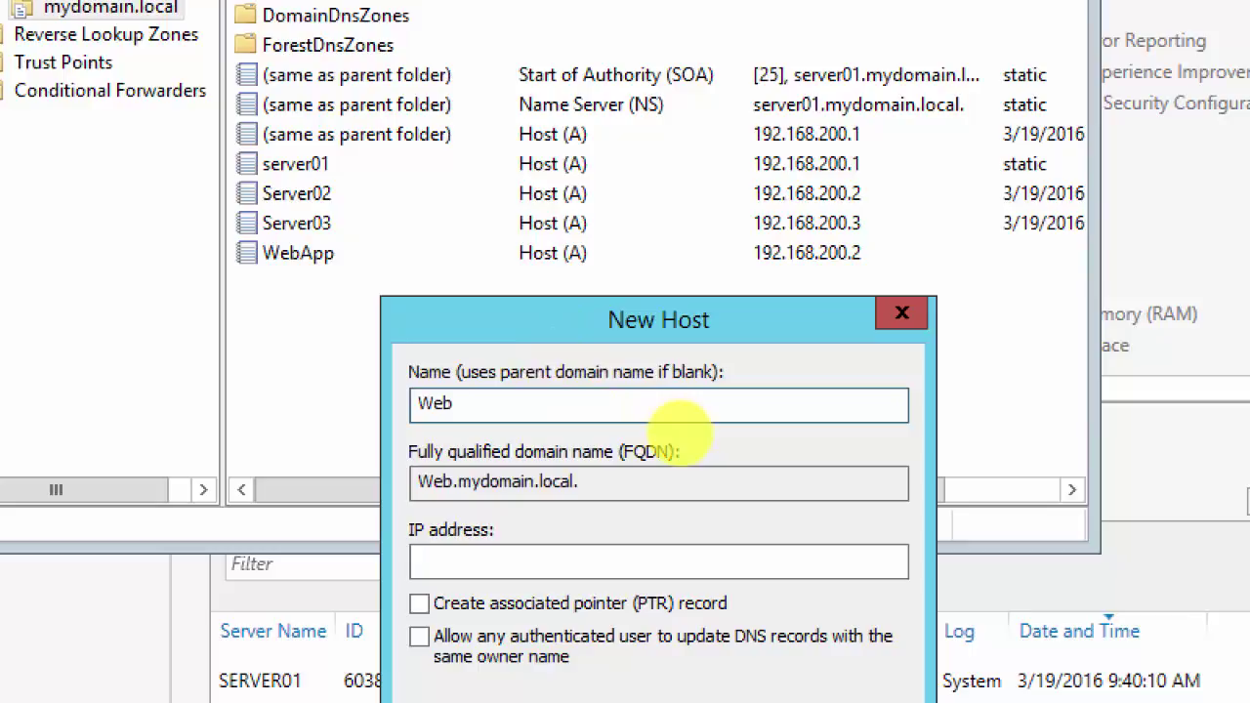
type("App")
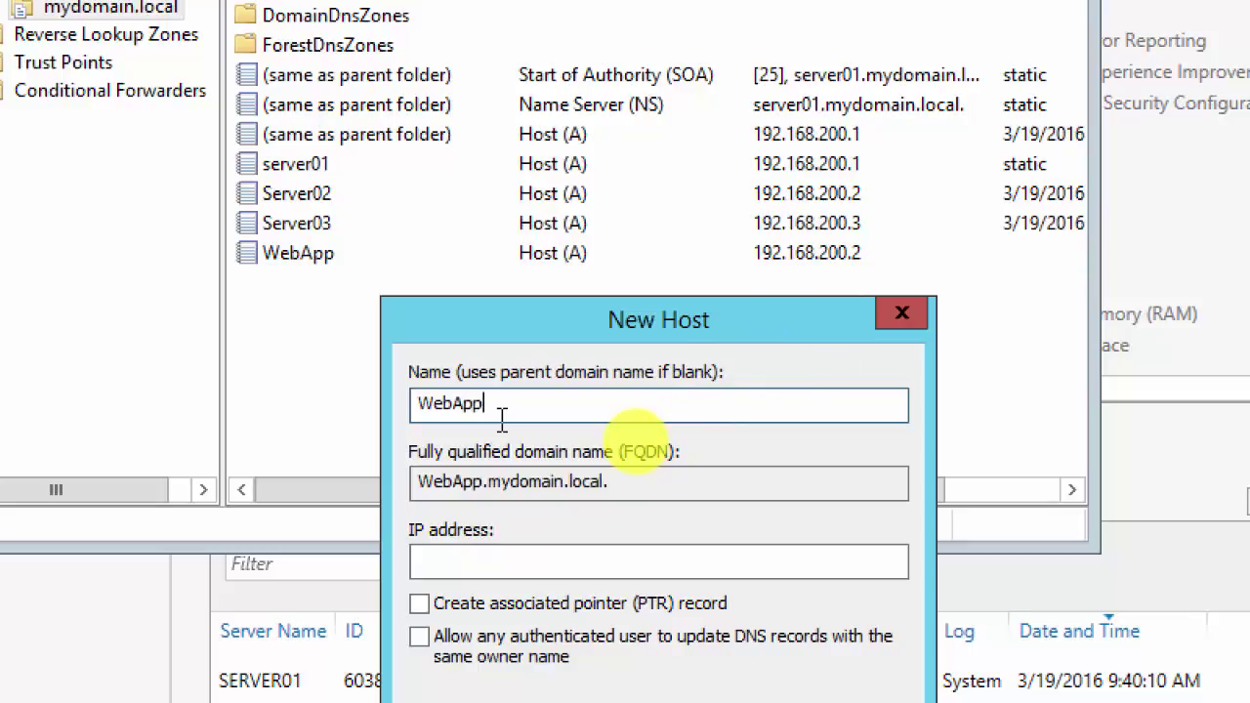
left_click(517, 564)
type("192.168.200.")
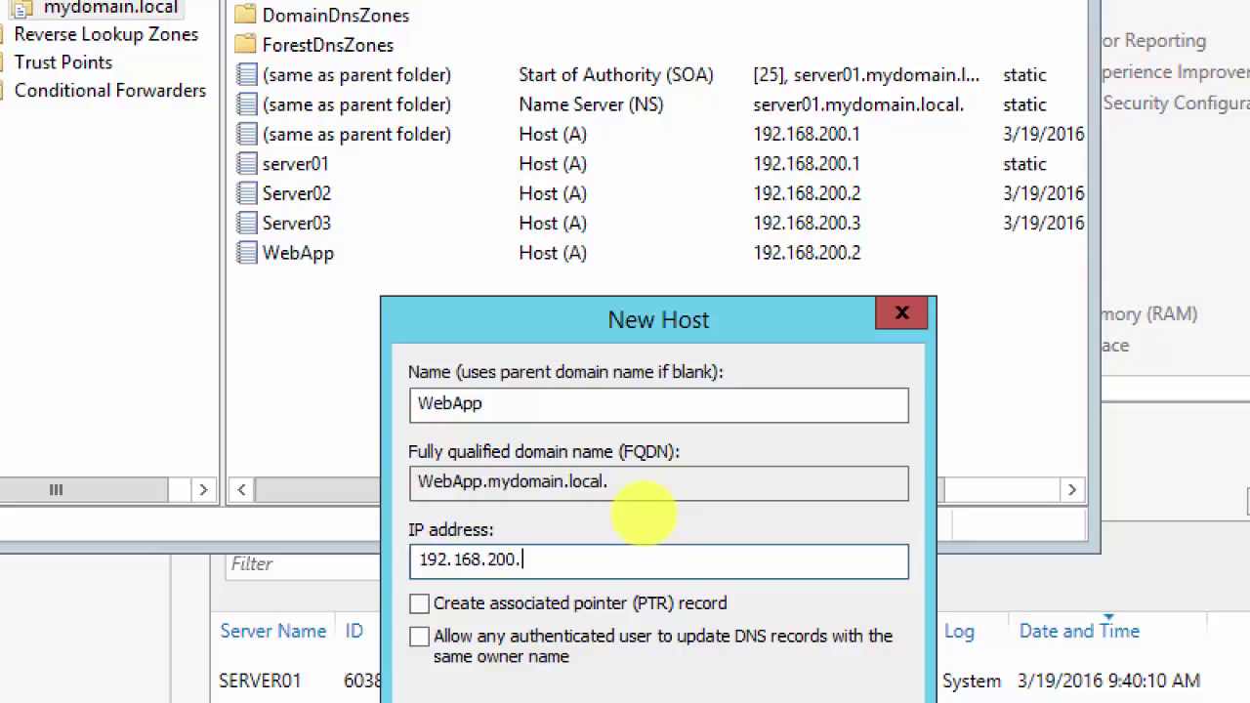
type("3")
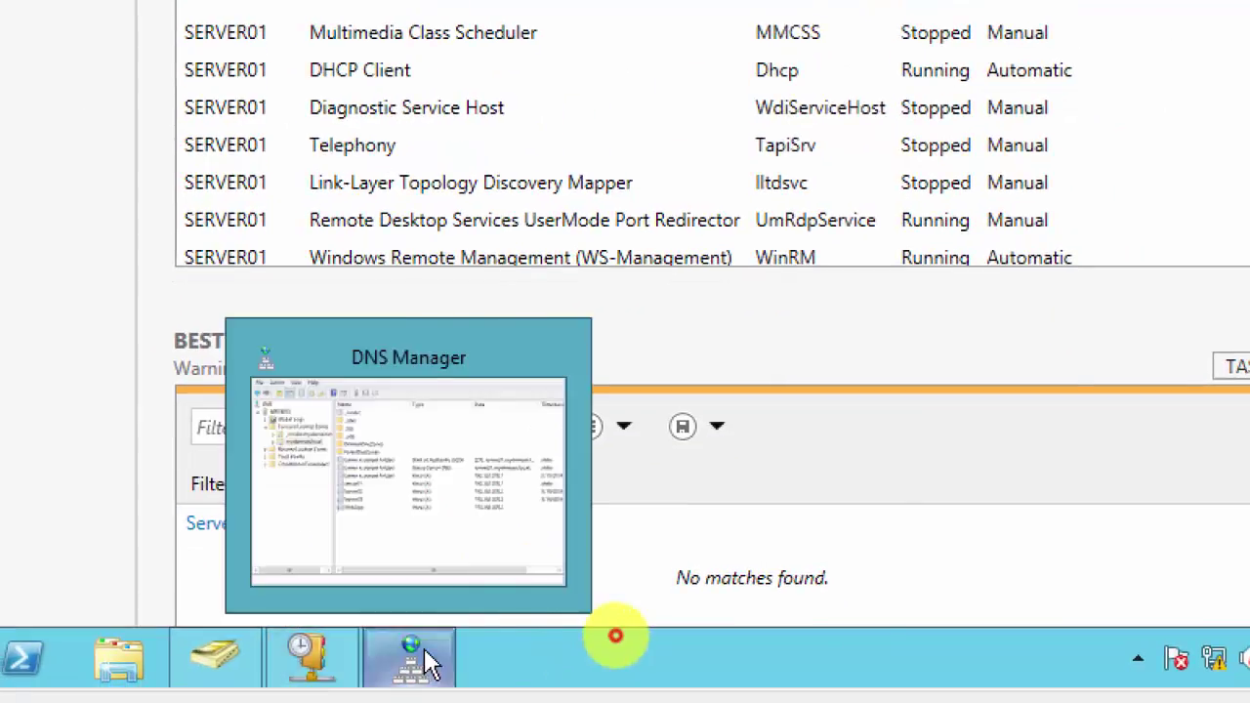
left_click(426, 672)
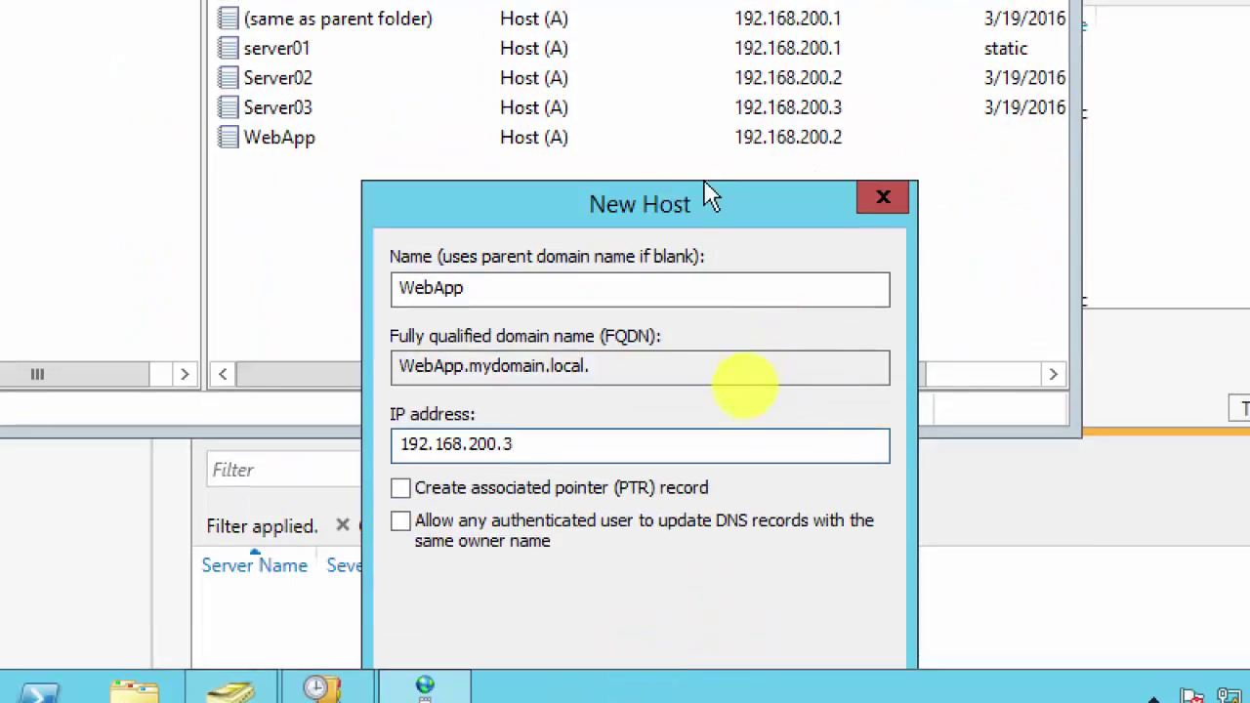
left_click_drag(668, 203, 658, 86)
left_click(692, 582)
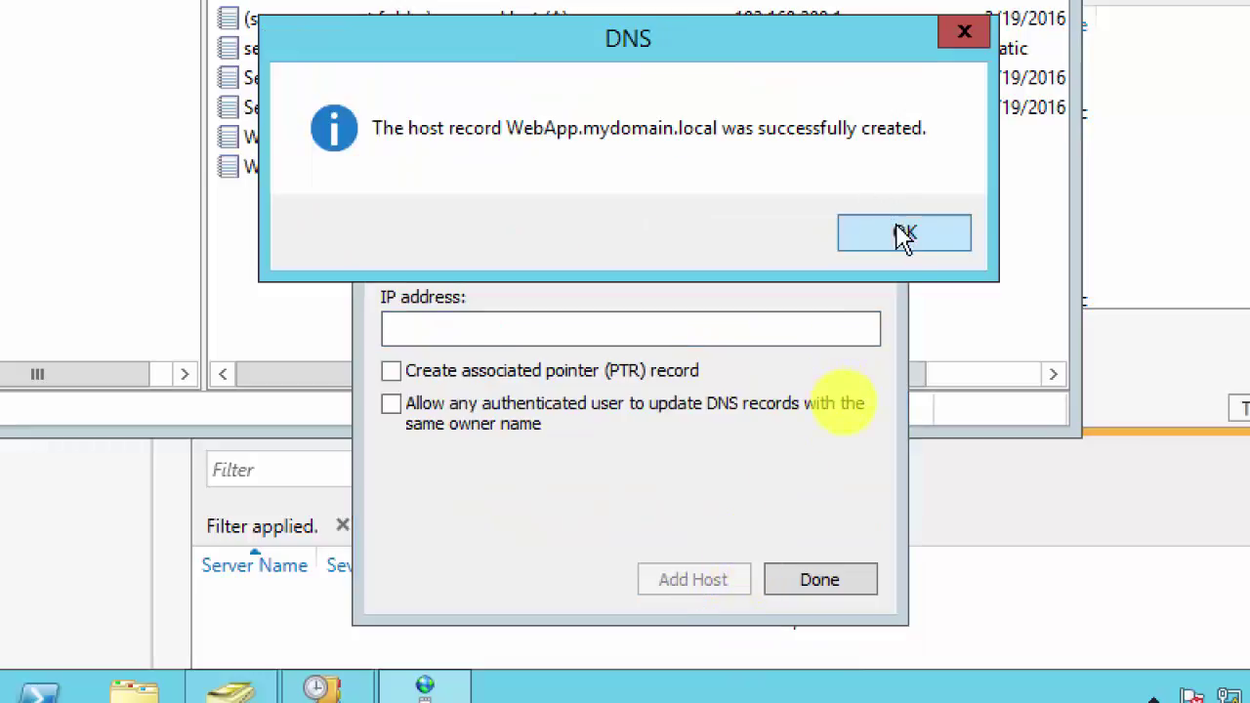
left_click(906, 235)
left_click(821, 579)
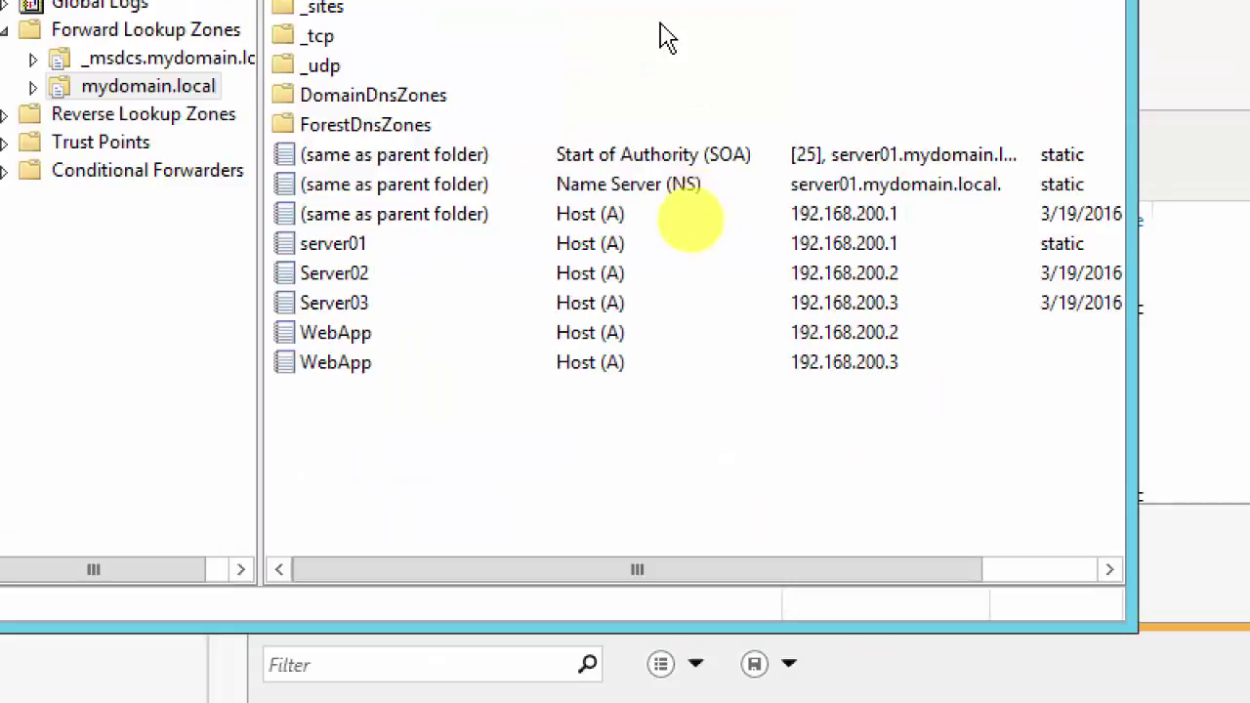
left_click(347, 338)
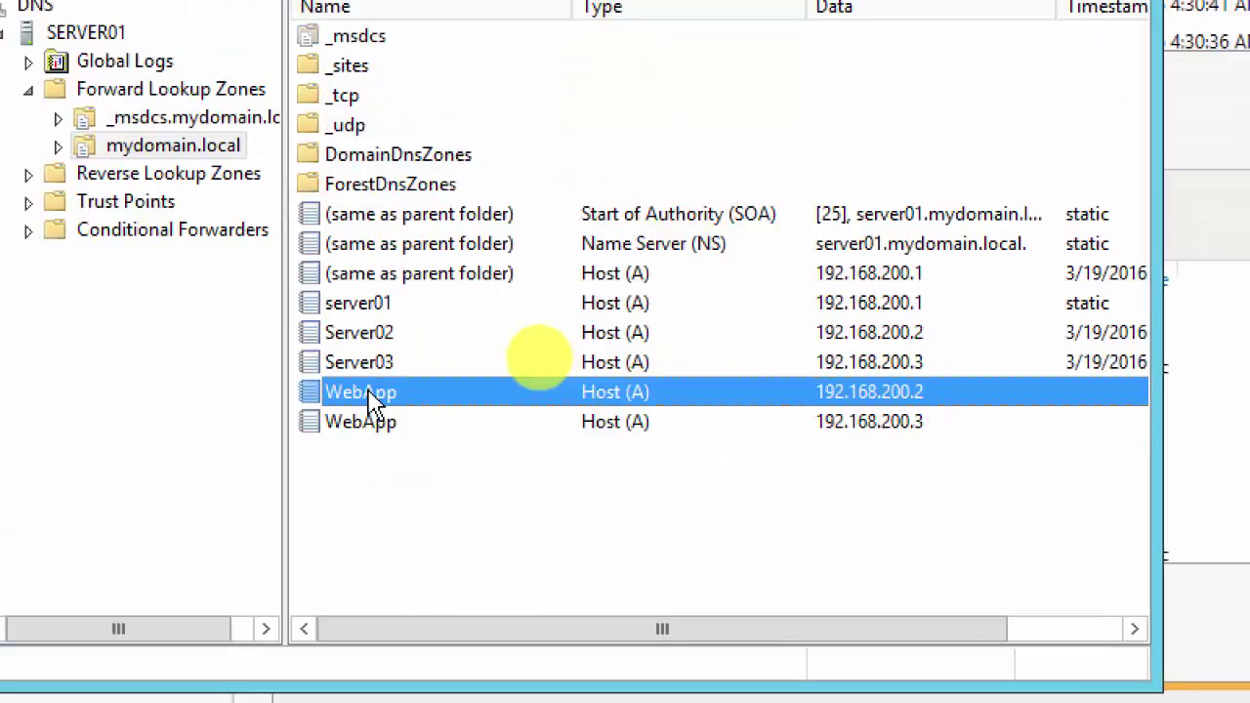
key("shift+Down")
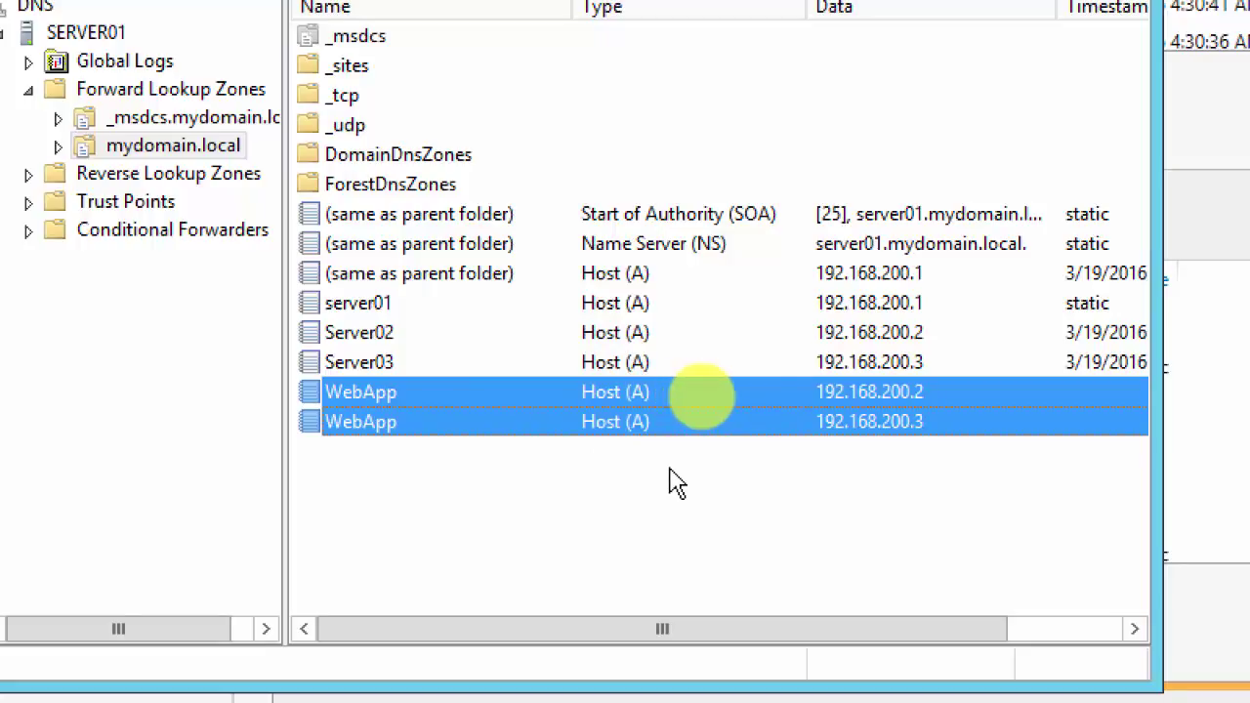
left_click(630, 540)
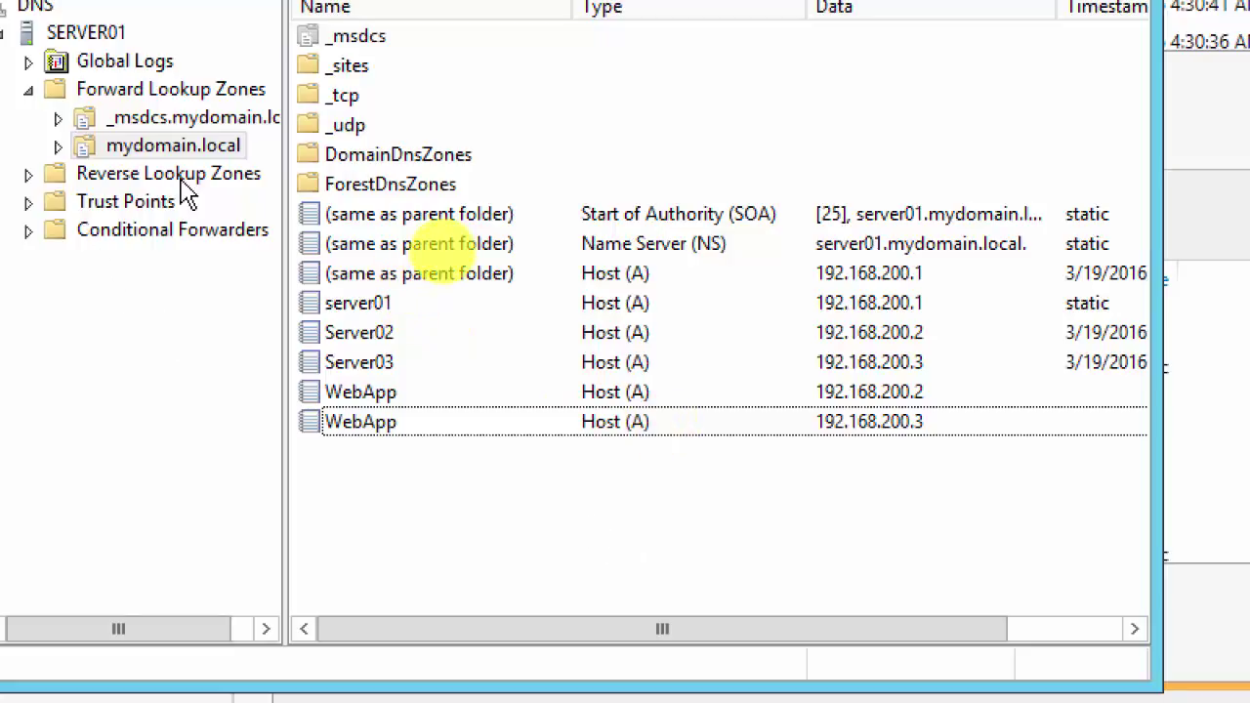
Step: Go from Reverse to Forward Lookup Zones and open mydomain.local to view both WebApp records
left_click(139, 178)
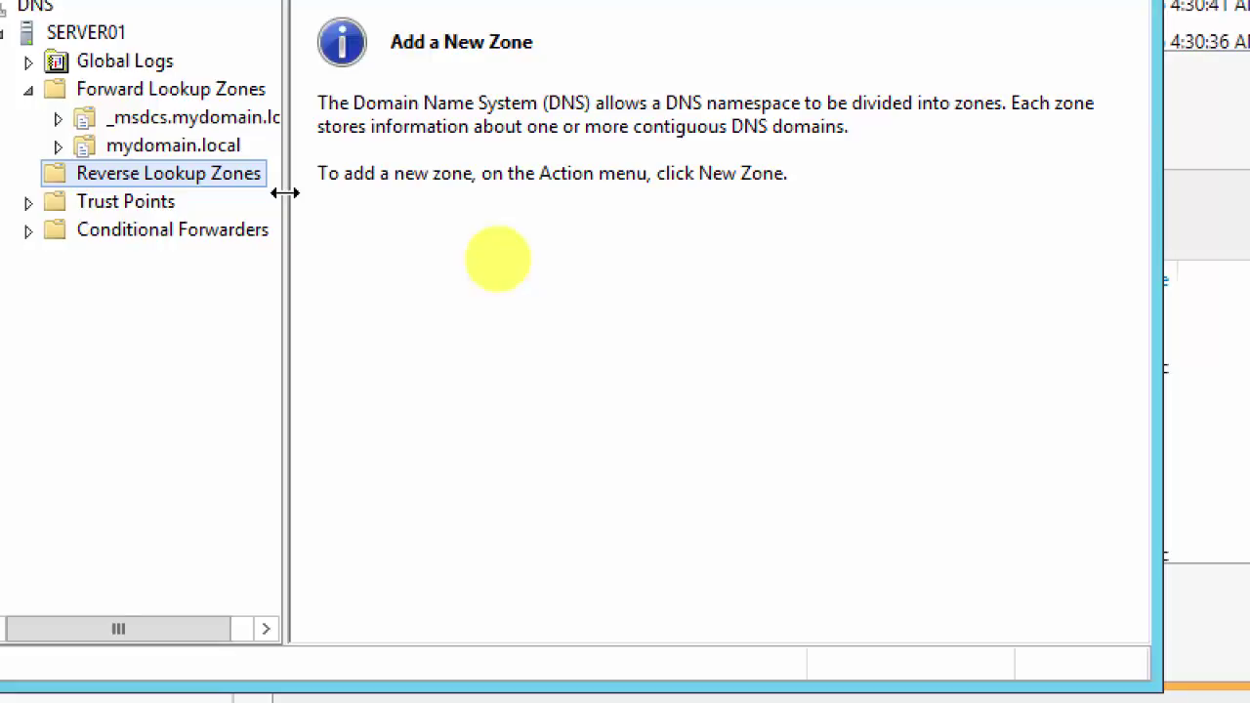
left_click(157, 91)
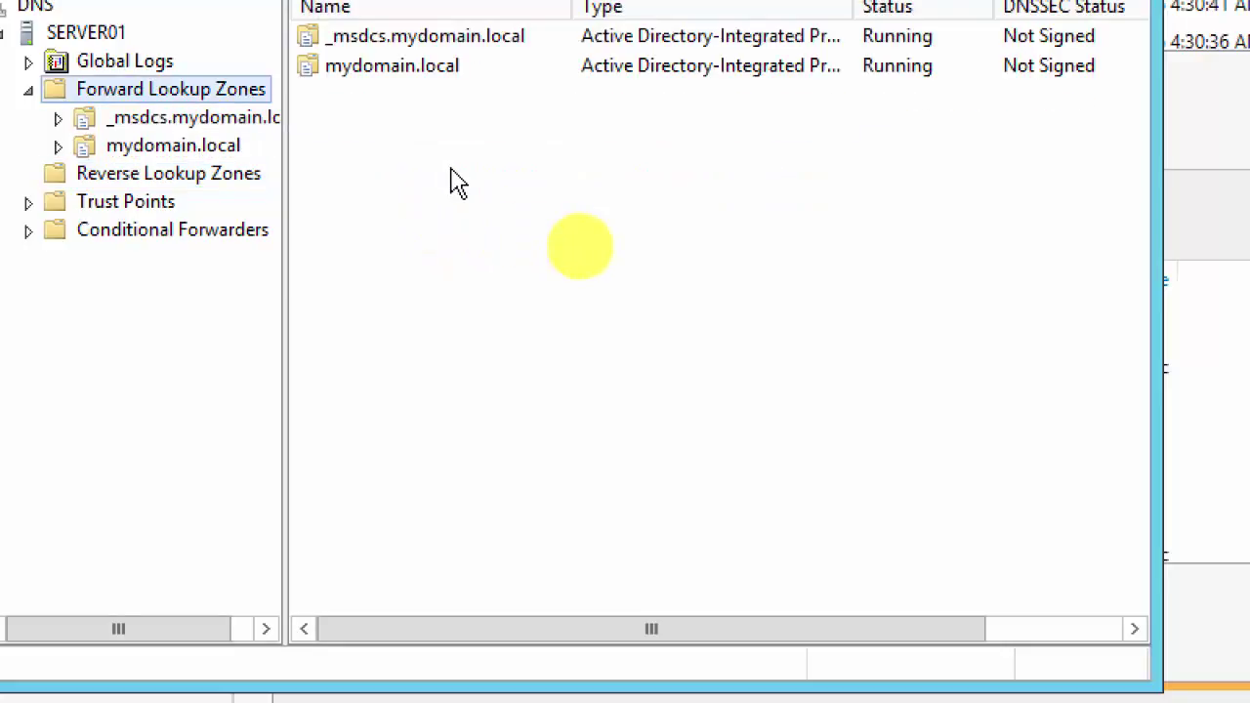
left_click(173, 148)
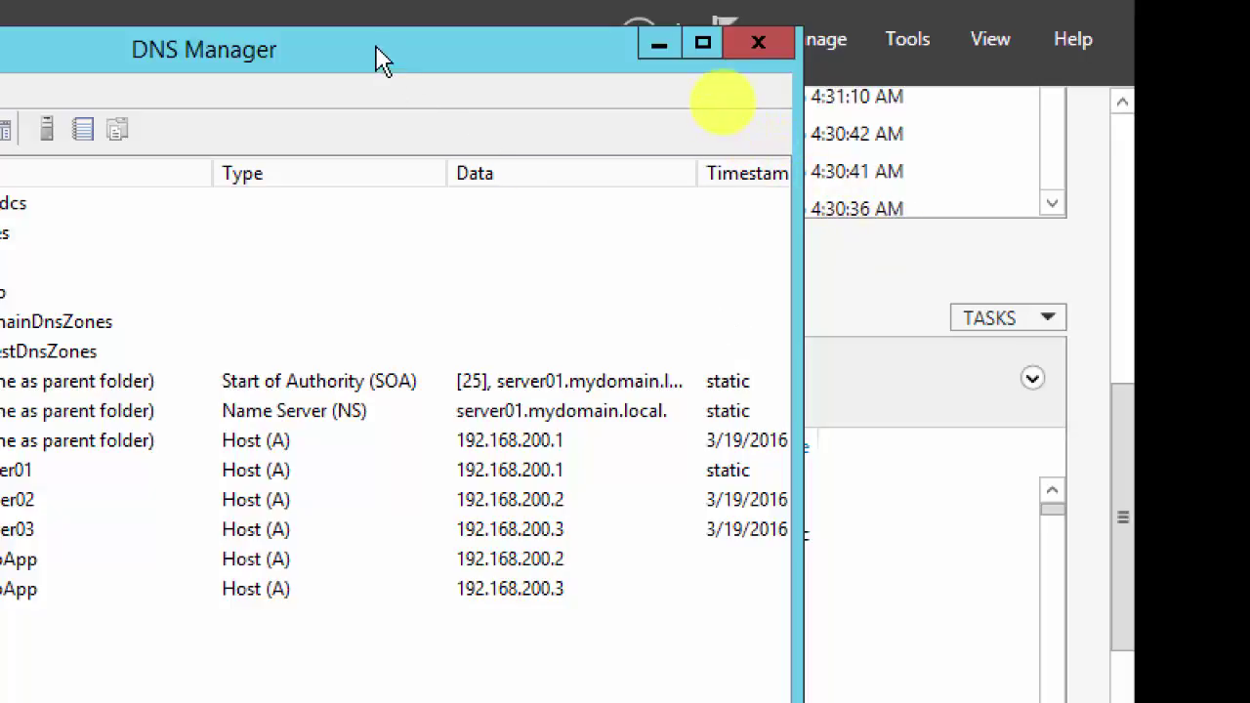
Step: Move the DNS Manager window up and right so the tree and both WebApp records show fully
left_click_drag(382, 60, 713, 43)
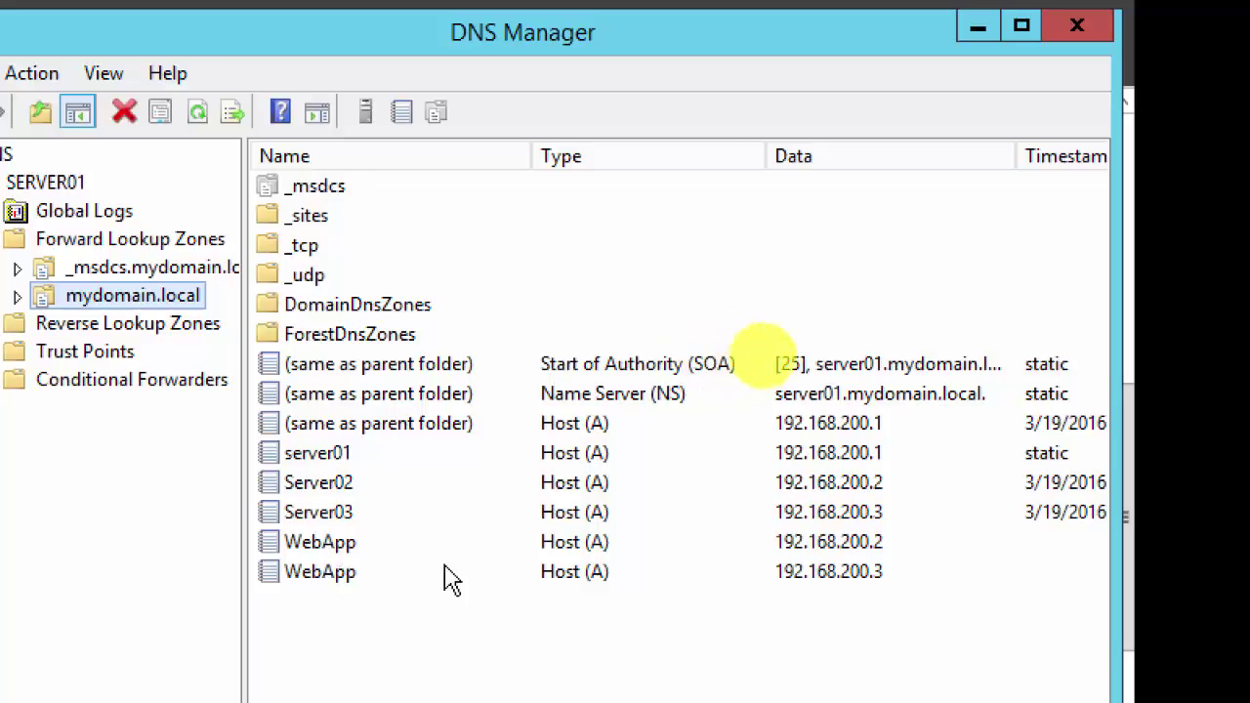
left_click_drag(742, 29, 814, 30)
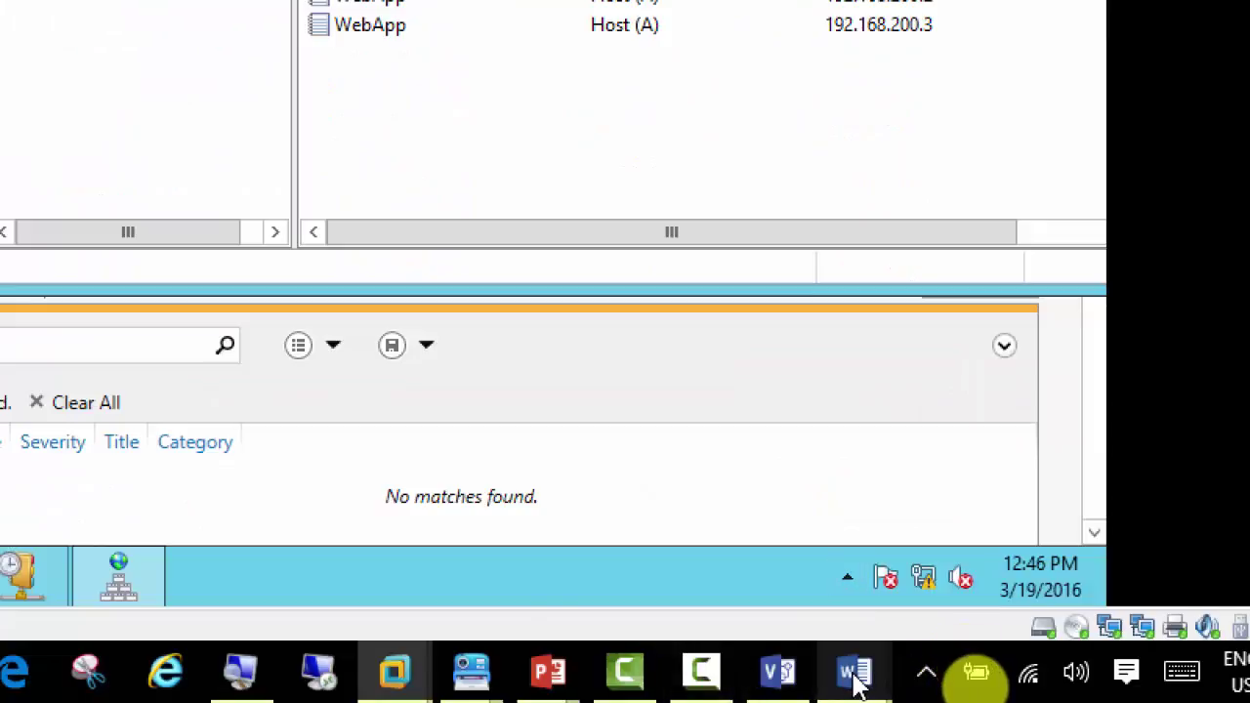
Step: Close 70-412-Live-Migration-Replication-WindowsServer2012R2.pptx from its PowerPoint taskbar preview
mouse_move(855, 677)
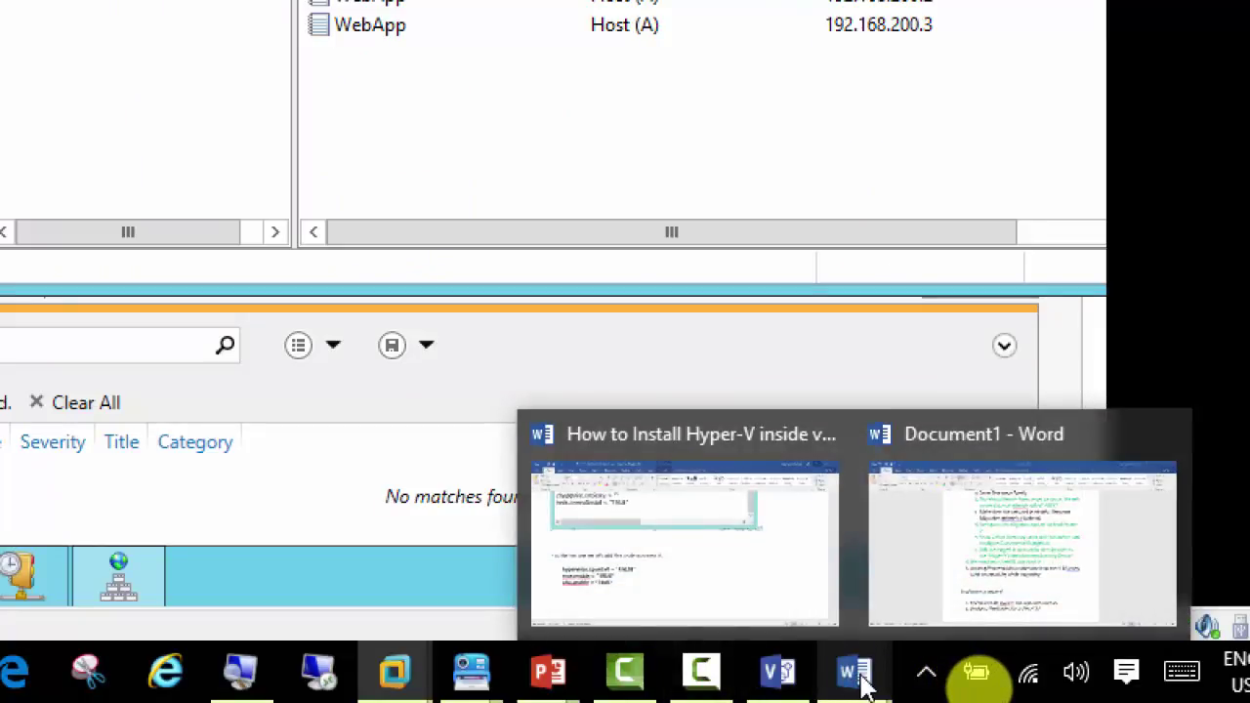
mouse_move(552, 674)
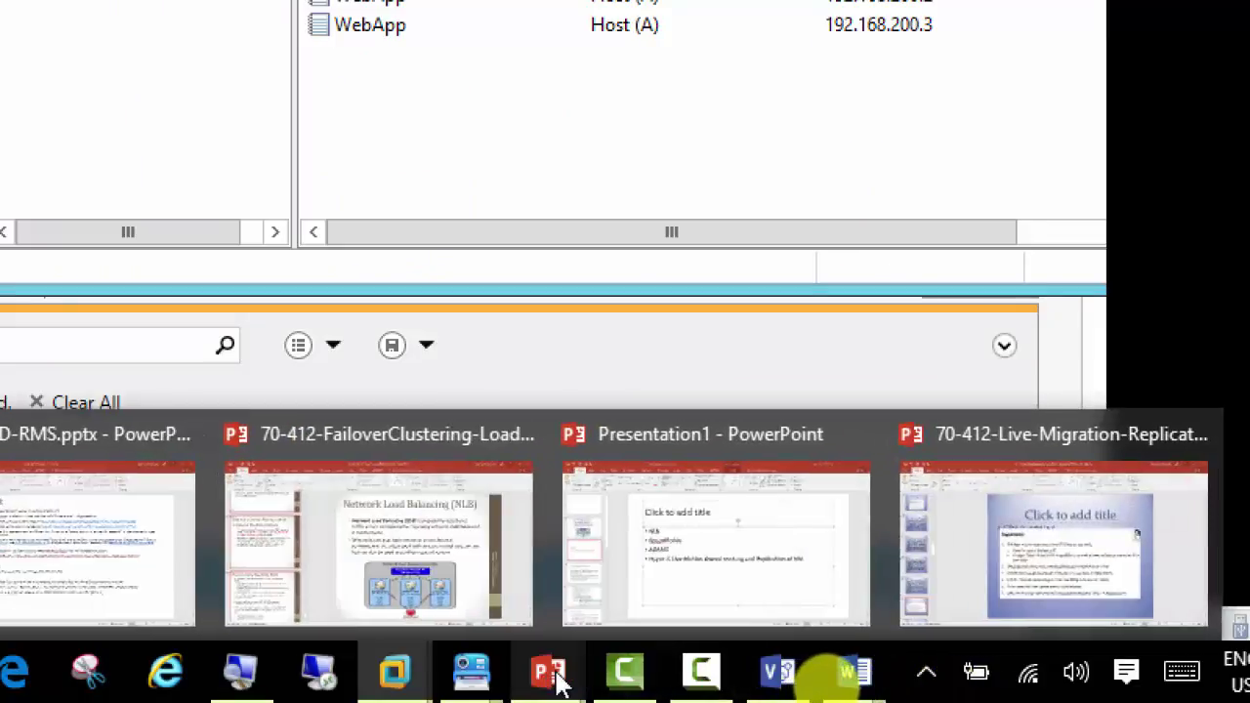
mouse_move(1200, 442)
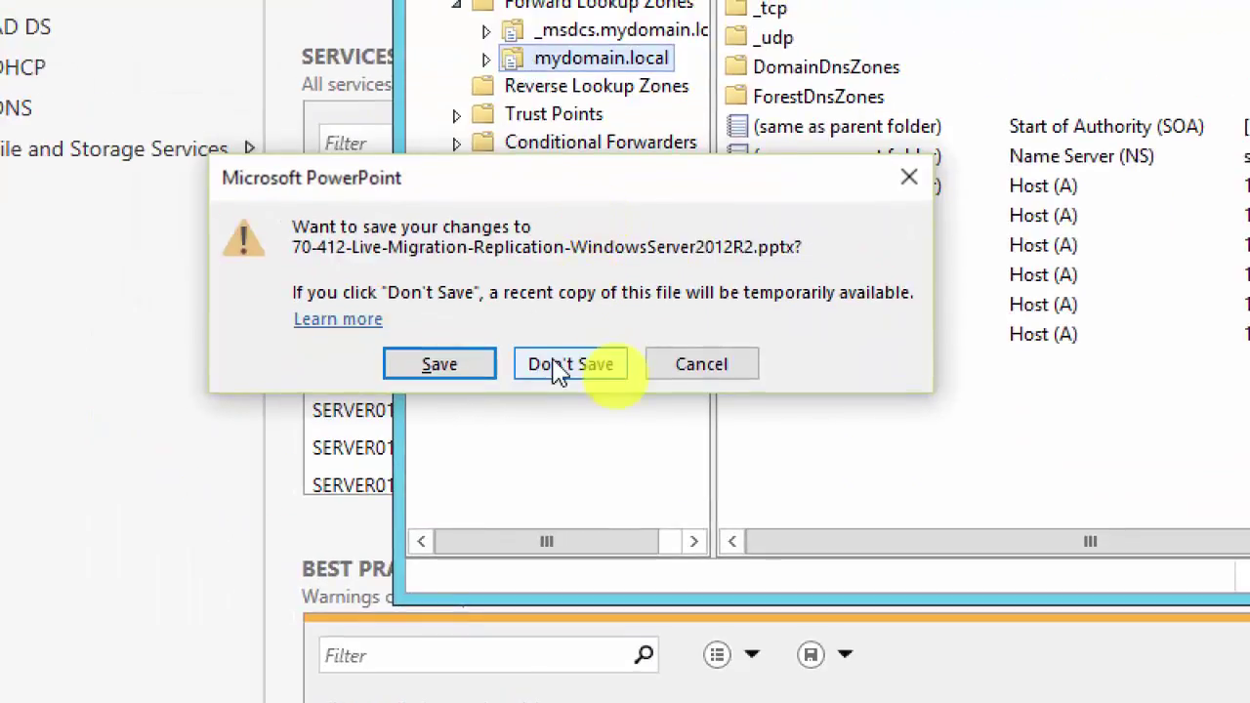
Step: Choose Don't Save to close the presentation without saving its changes
left_click(451, 376)
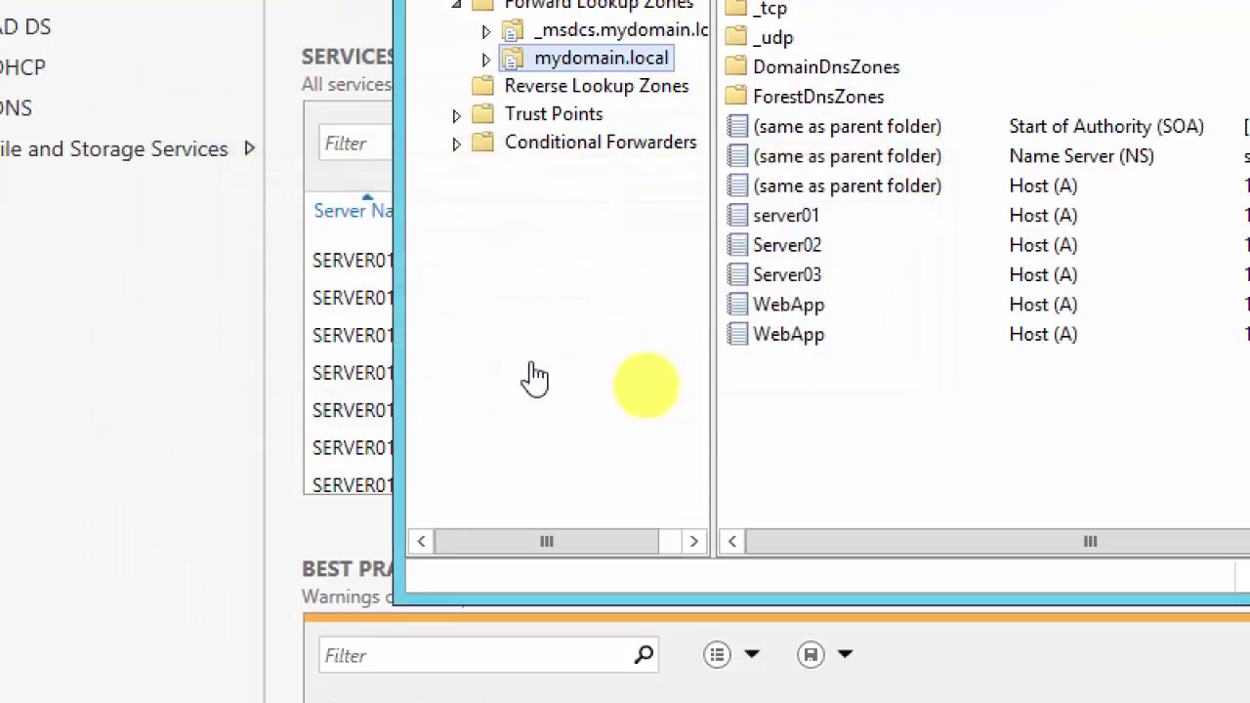
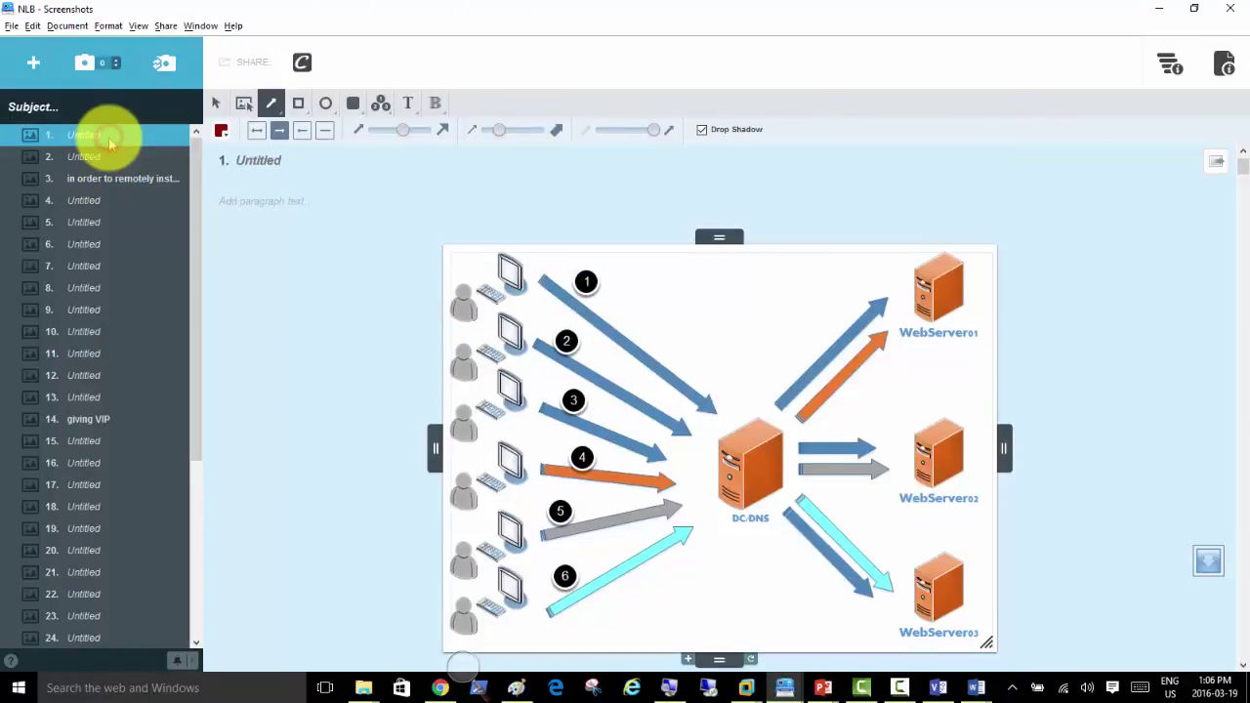
Step: Move down Clarify's step list to step 3, remotely installing NLB via PowerShell
key("Down")
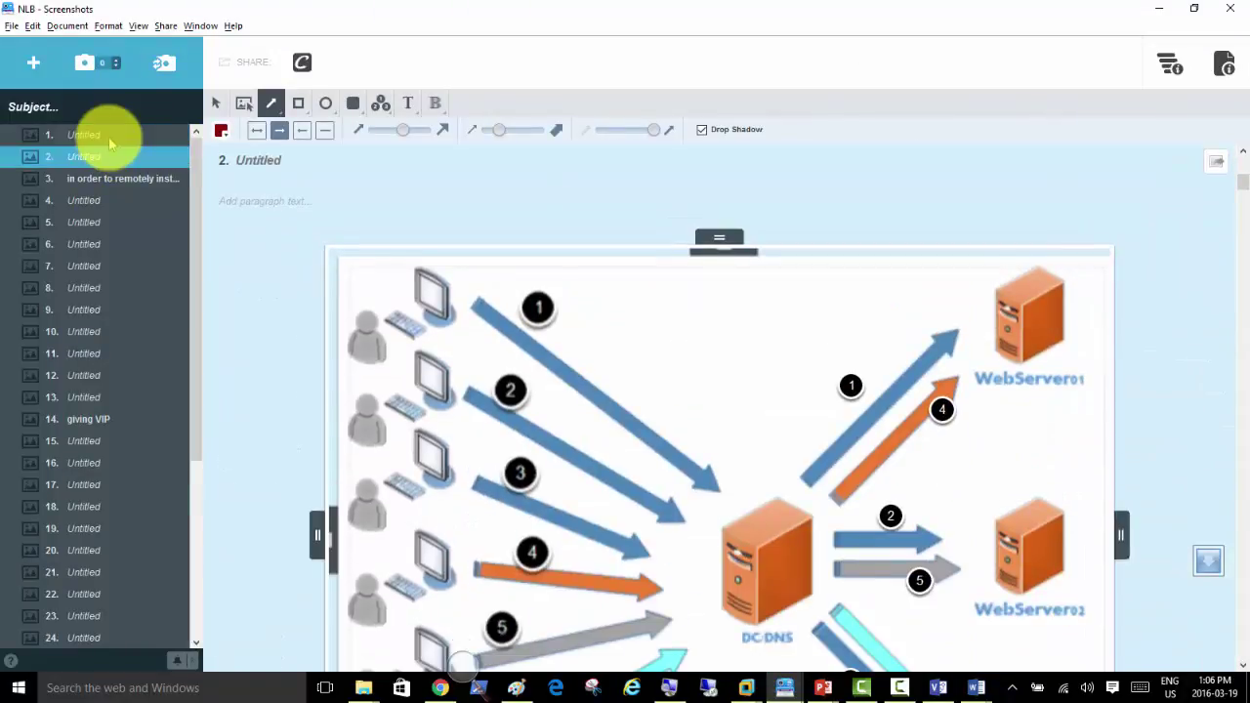
key("Down")
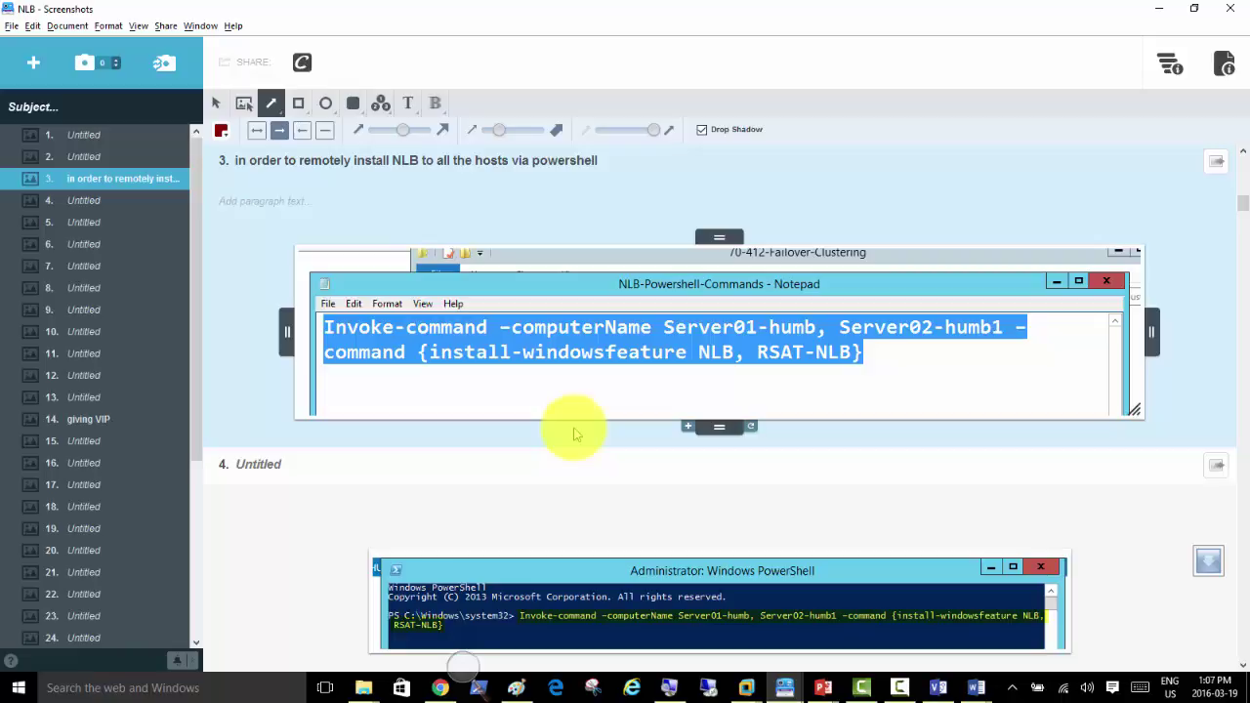
left_click(801, 17)
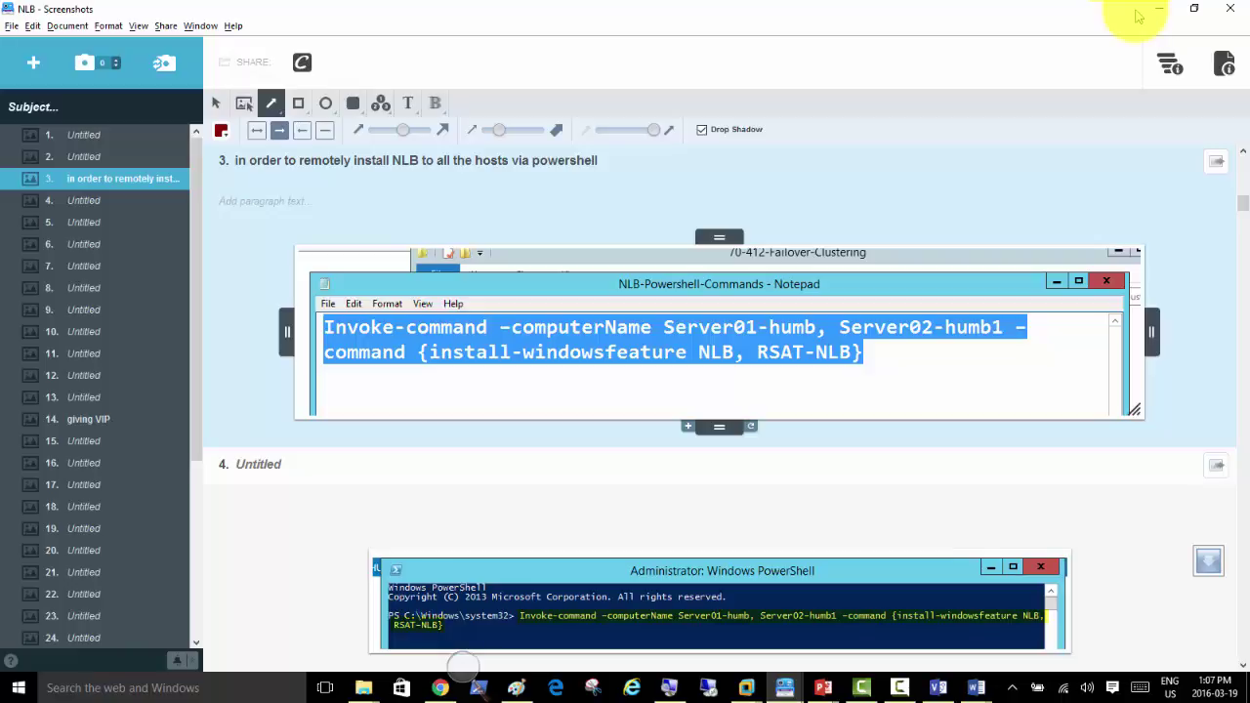
Step: Minimize Clarify, switch to the Server02 VM and start Add roles and features from Server Manager's Dashboard
left_click(1157, 12)
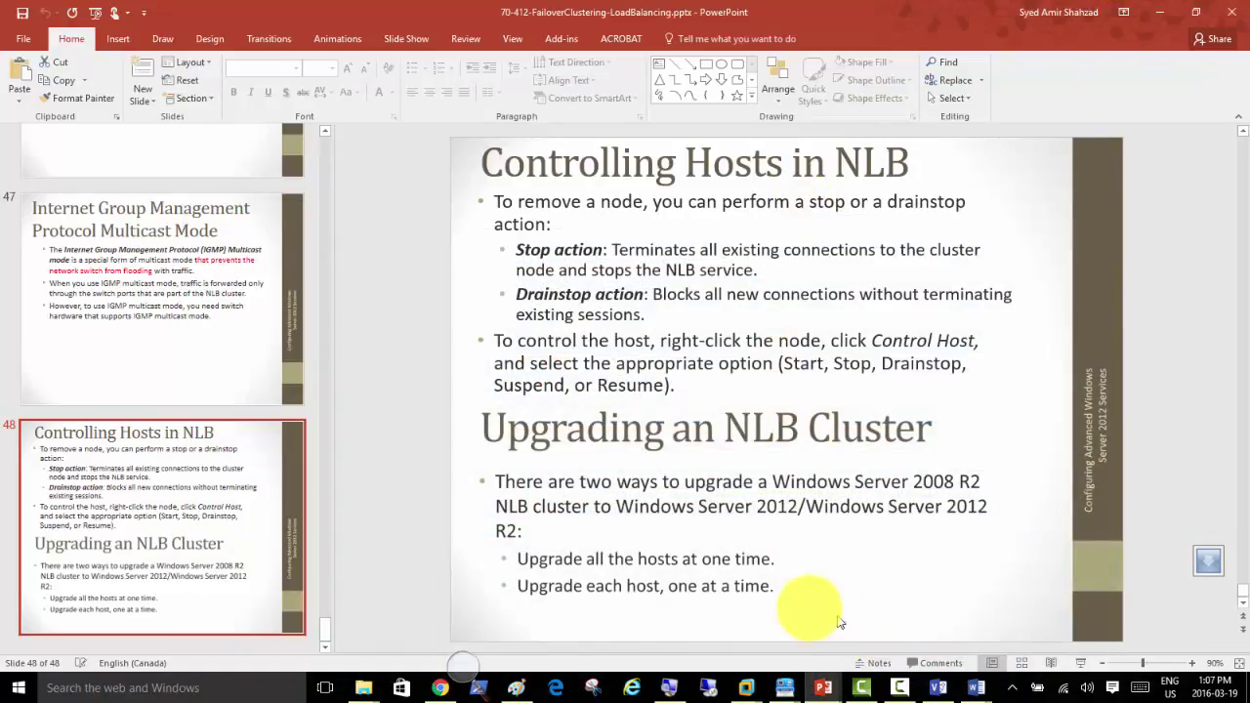
left_click(787, 687)
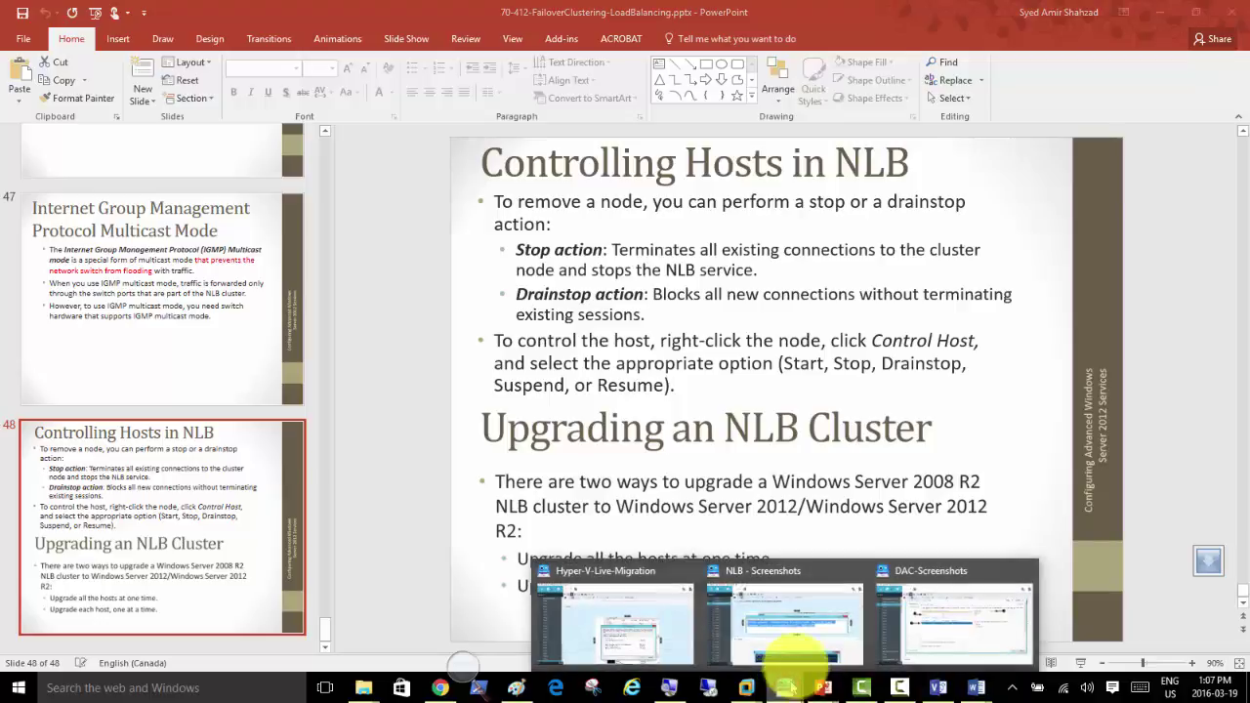
mouse_move(741, 685)
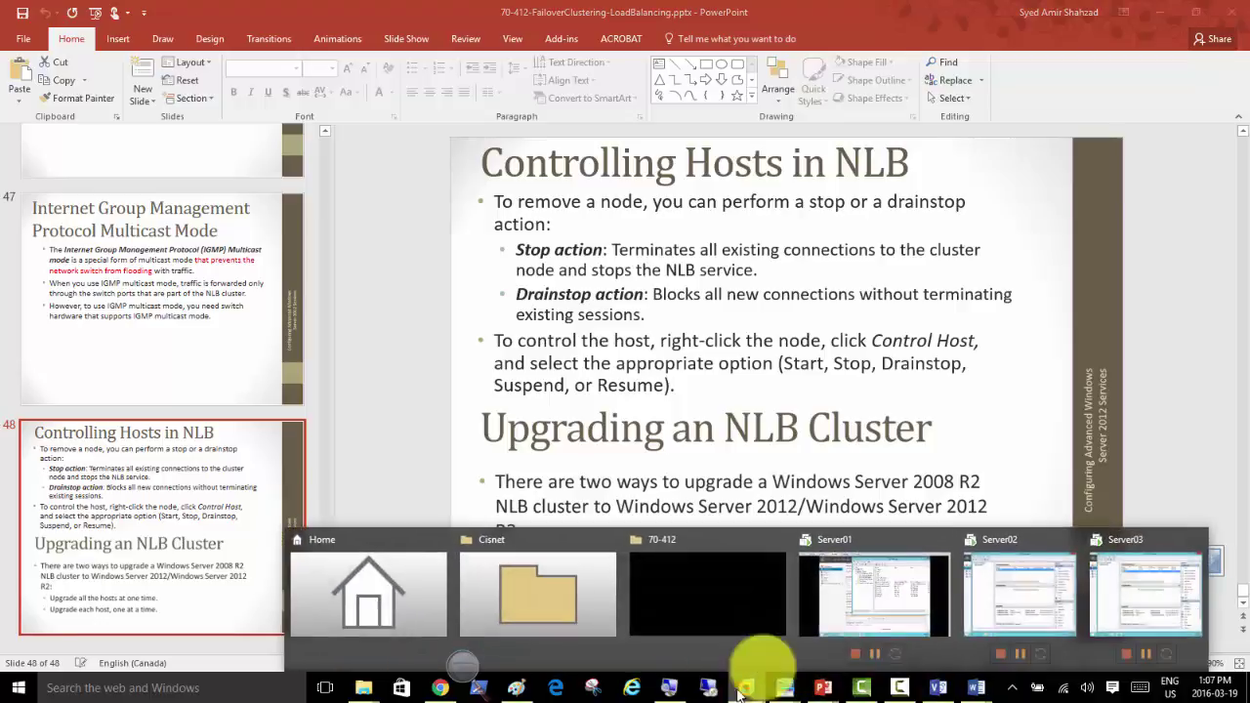
left_click(986, 613)
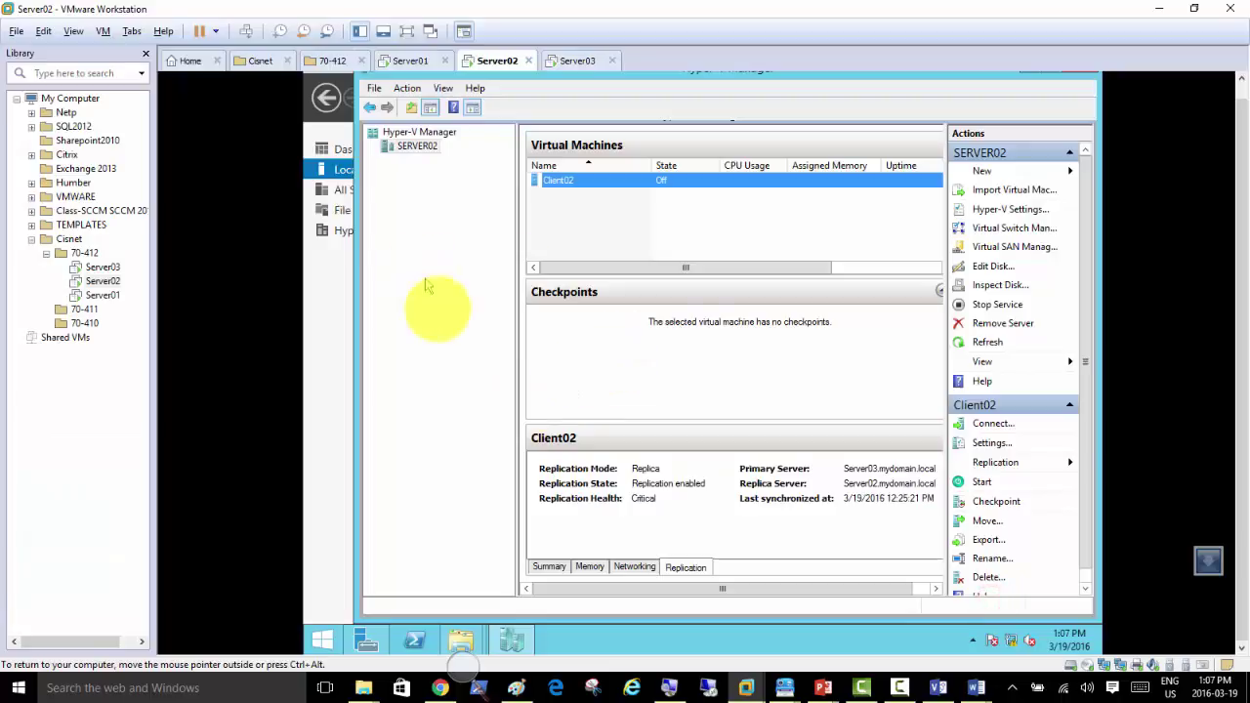
left_click(369, 642)
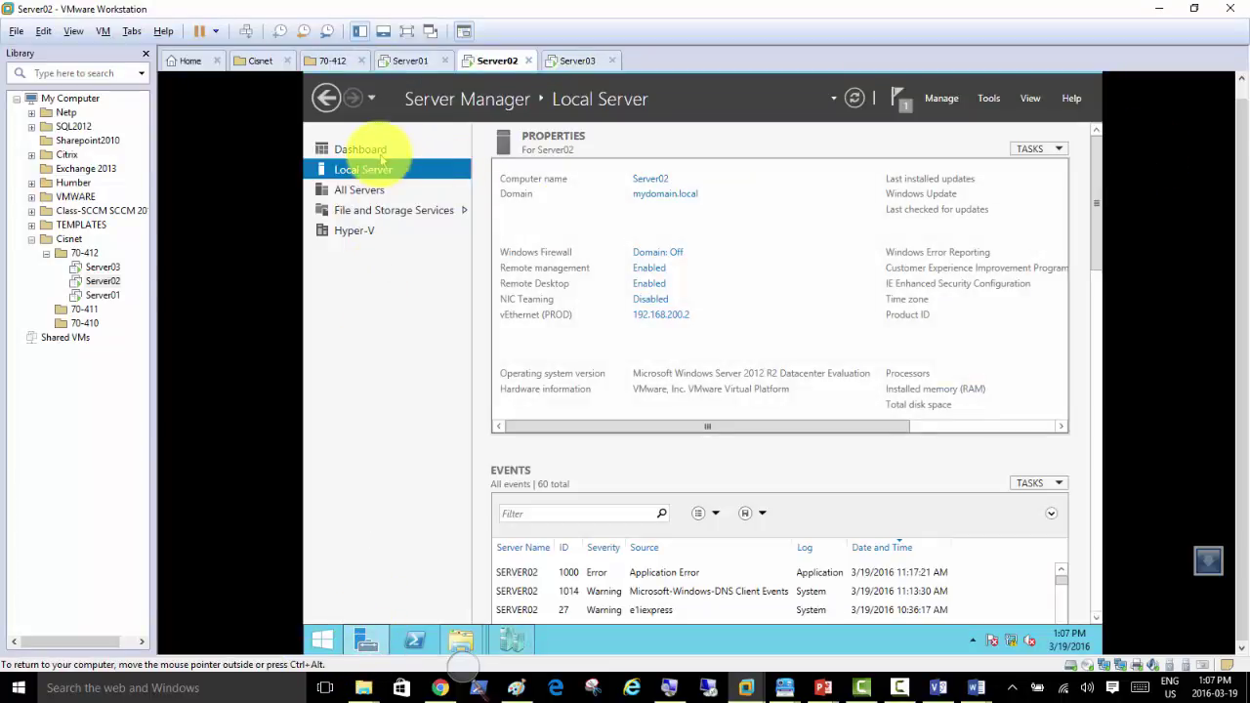
left_click(370, 154)
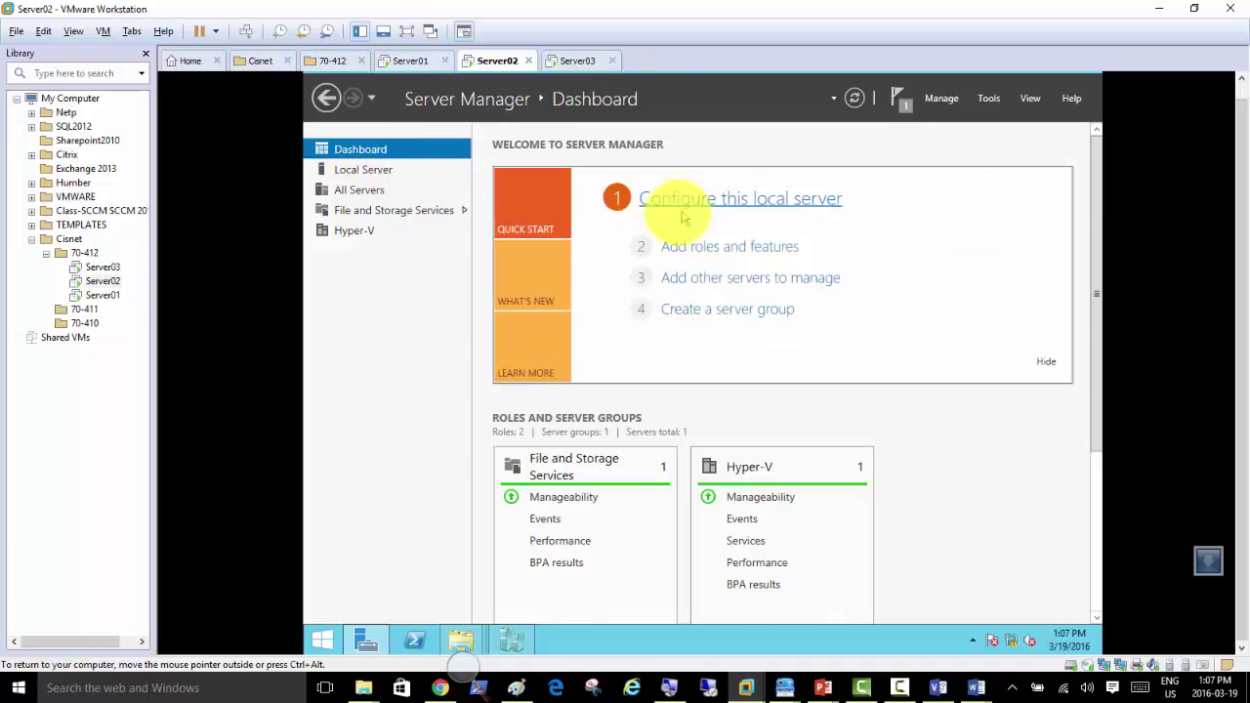
left_click(701, 255)
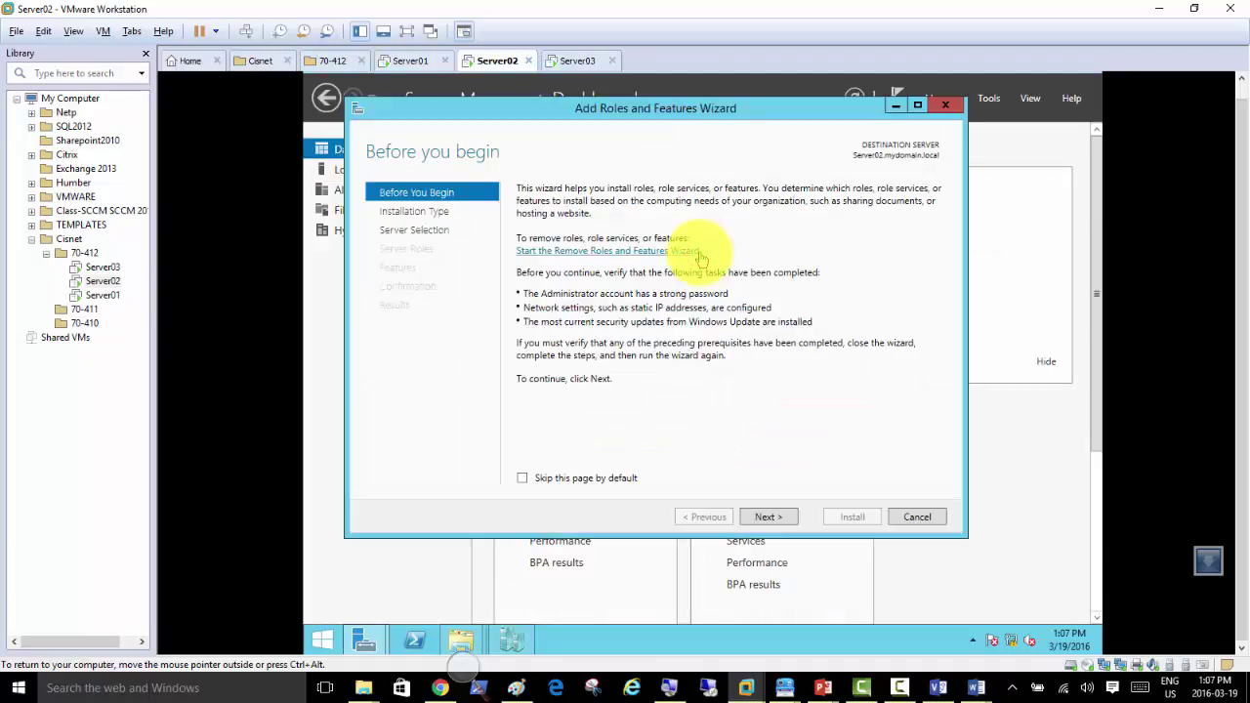
Step: Advance Server02's wizard with defaults and Server02 as destination to the features page
left_click(766, 513)
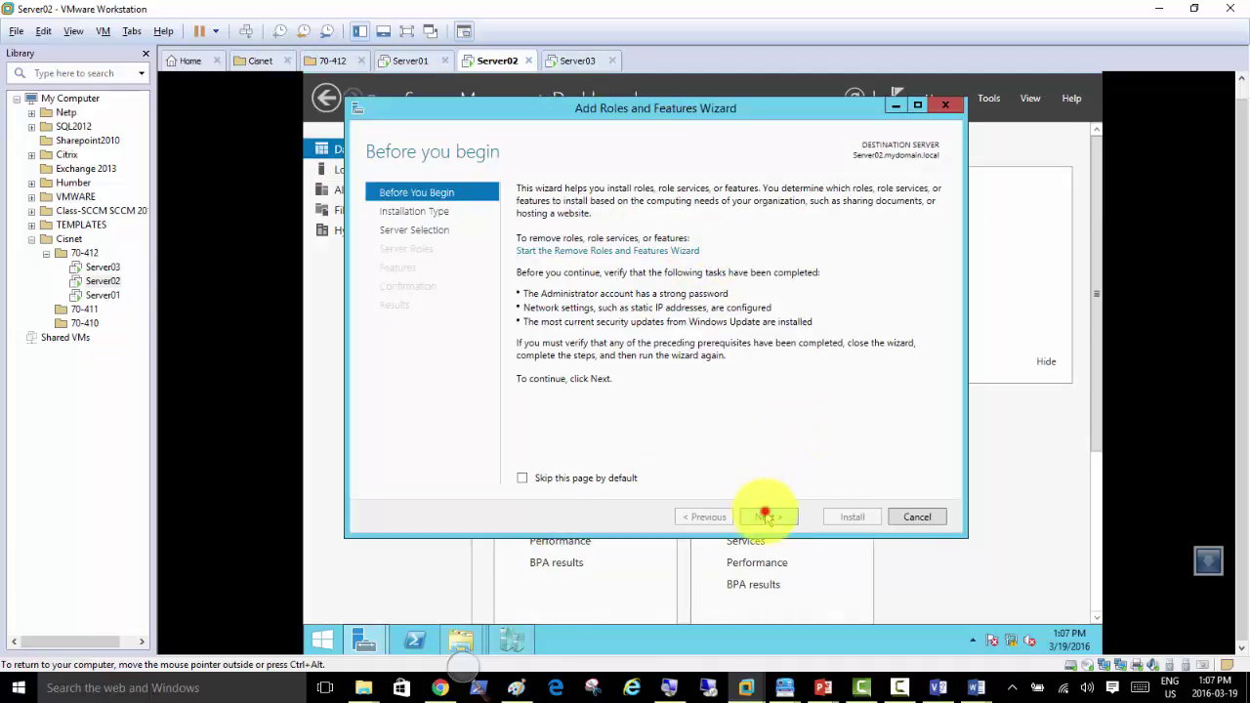
left_click(766, 517)
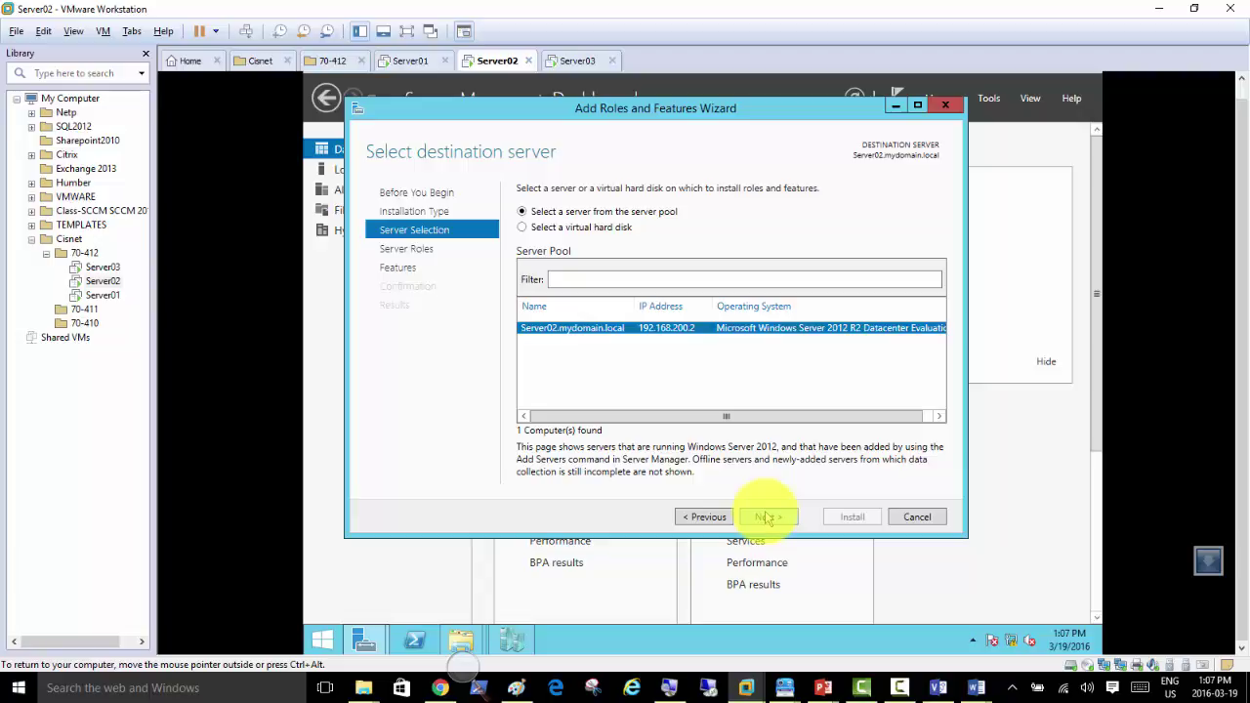
left_click(768, 517)
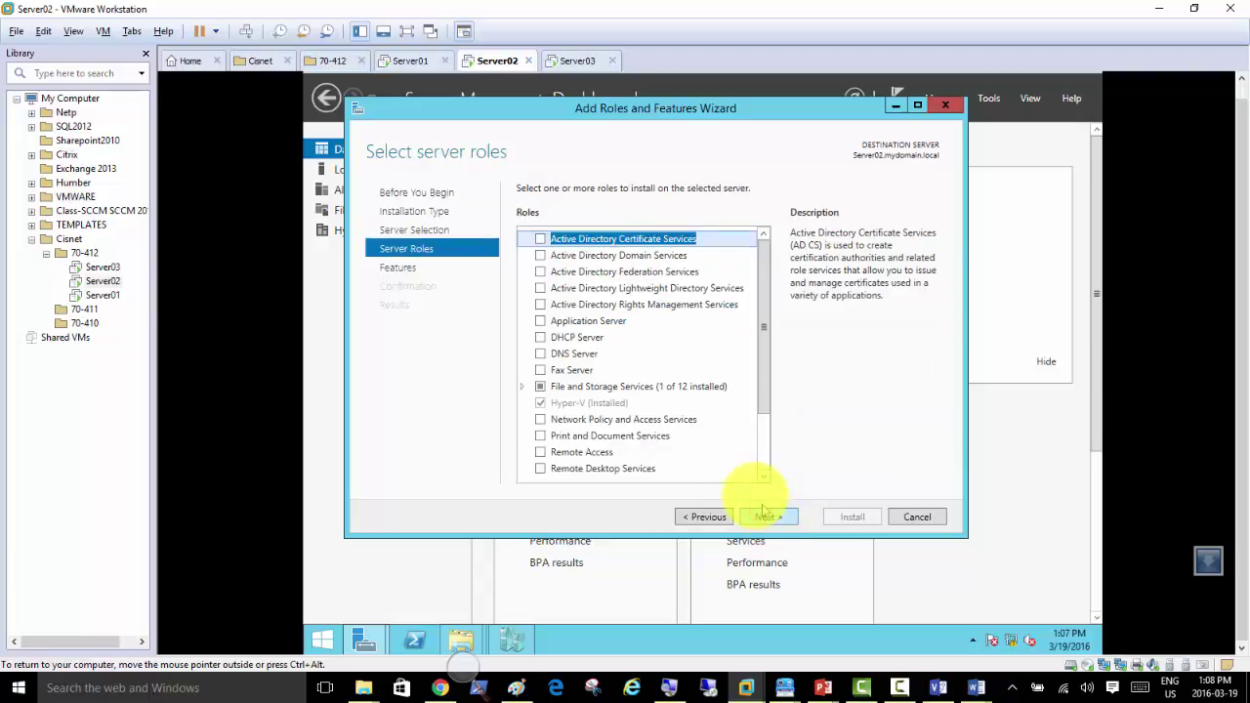
left_click(764, 513)
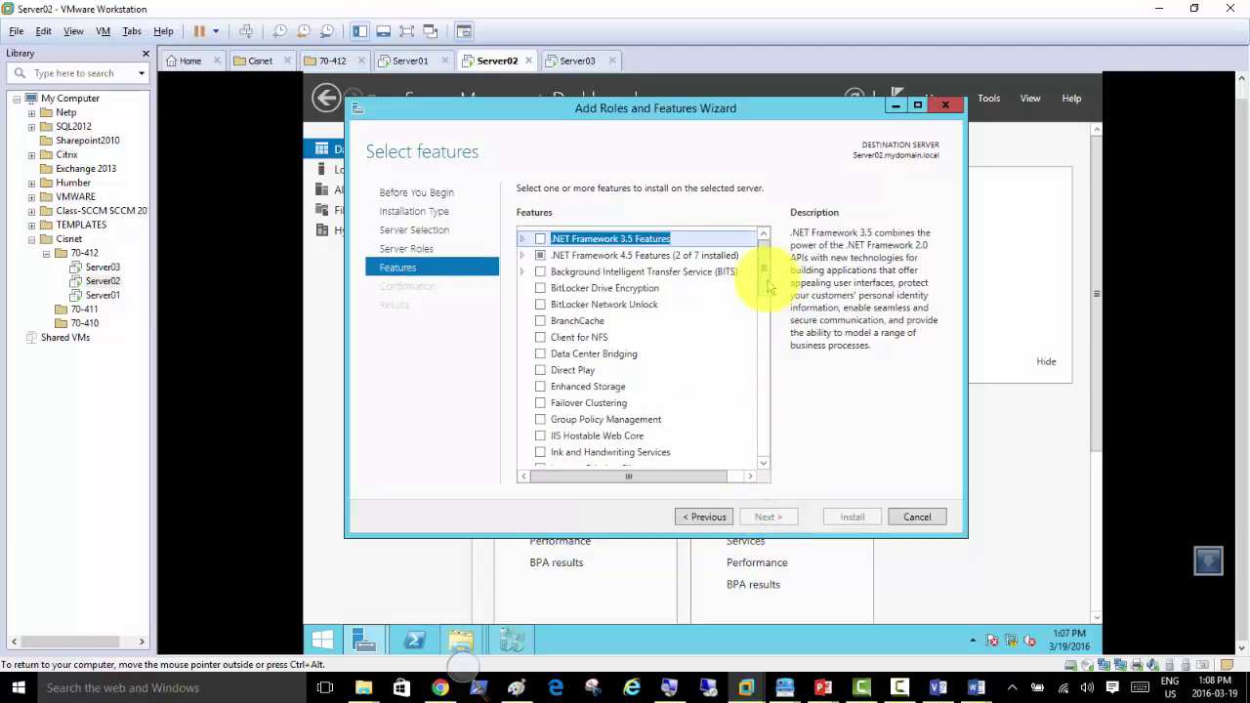
Step: Scroll the features list, read about Network Load Balancing and tick it
left_click(765, 280)
left_click_drag(766, 280, 765, 357)
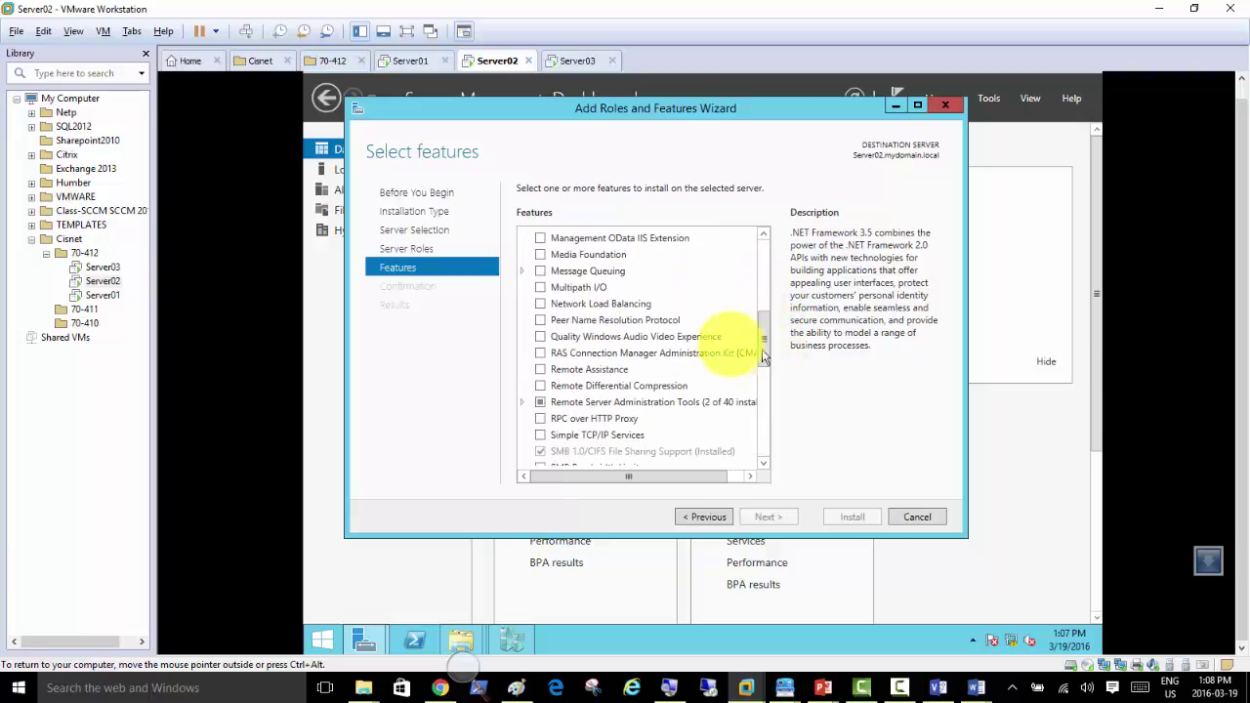
left_click(590, 309)
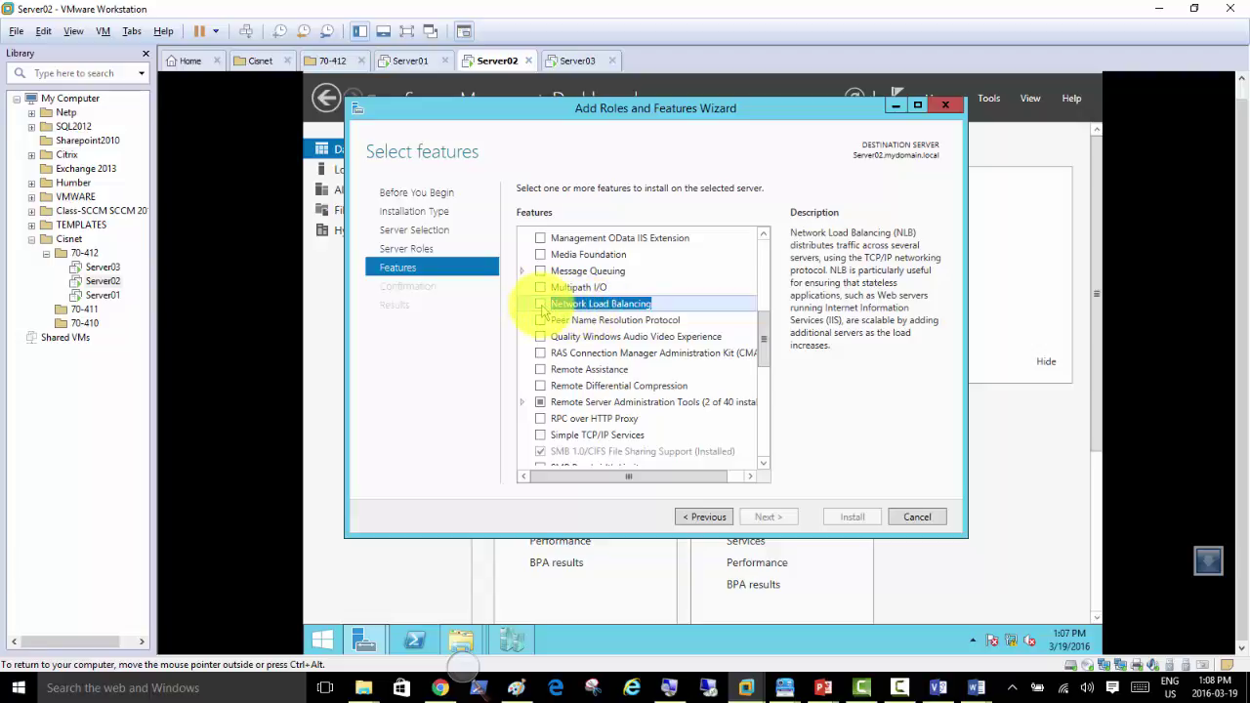
left_click(541, 305)
Step: Add the required Network Load Balancing Tools and continue, dismissing a mail notification
left_click(689, 451)
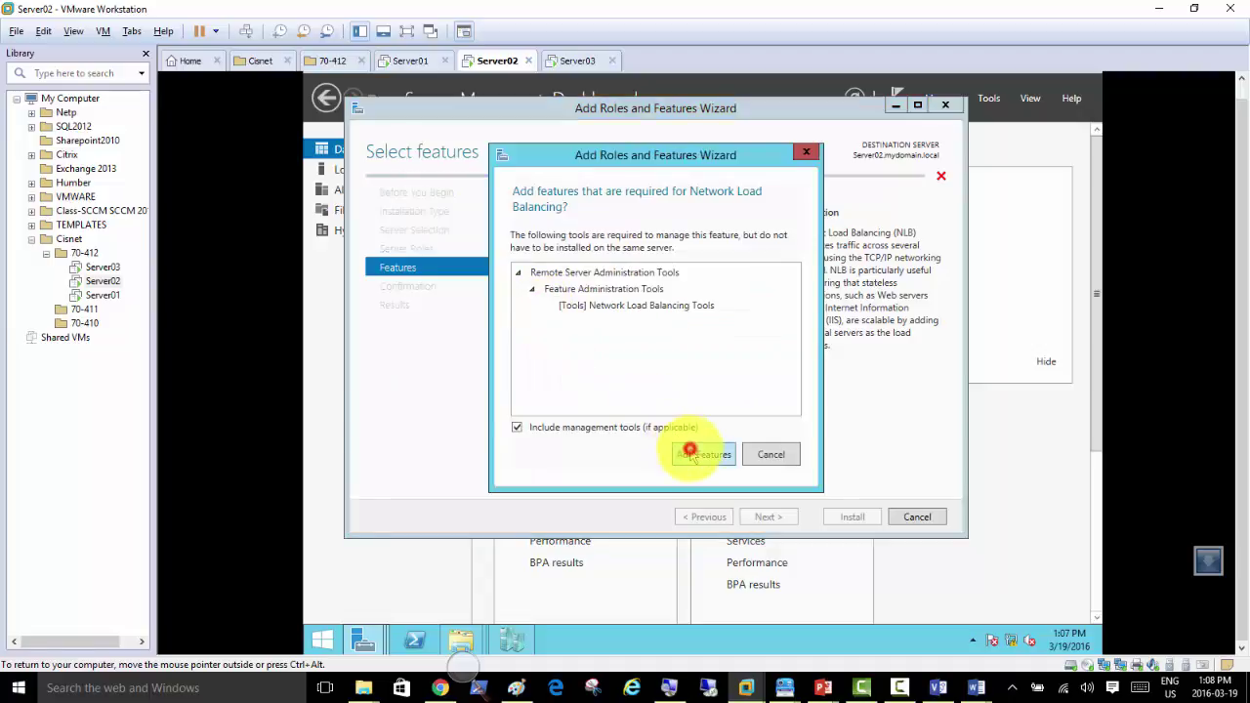
left_click(777, 517)
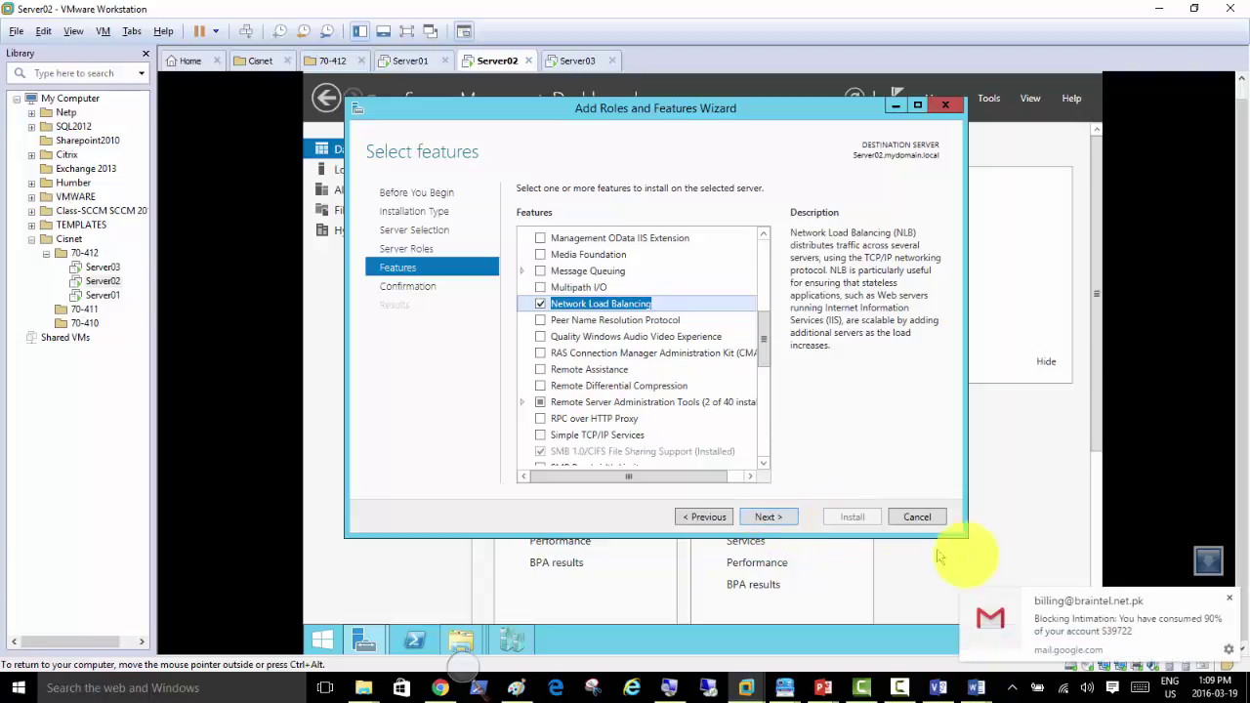
left_click(1232, 599)
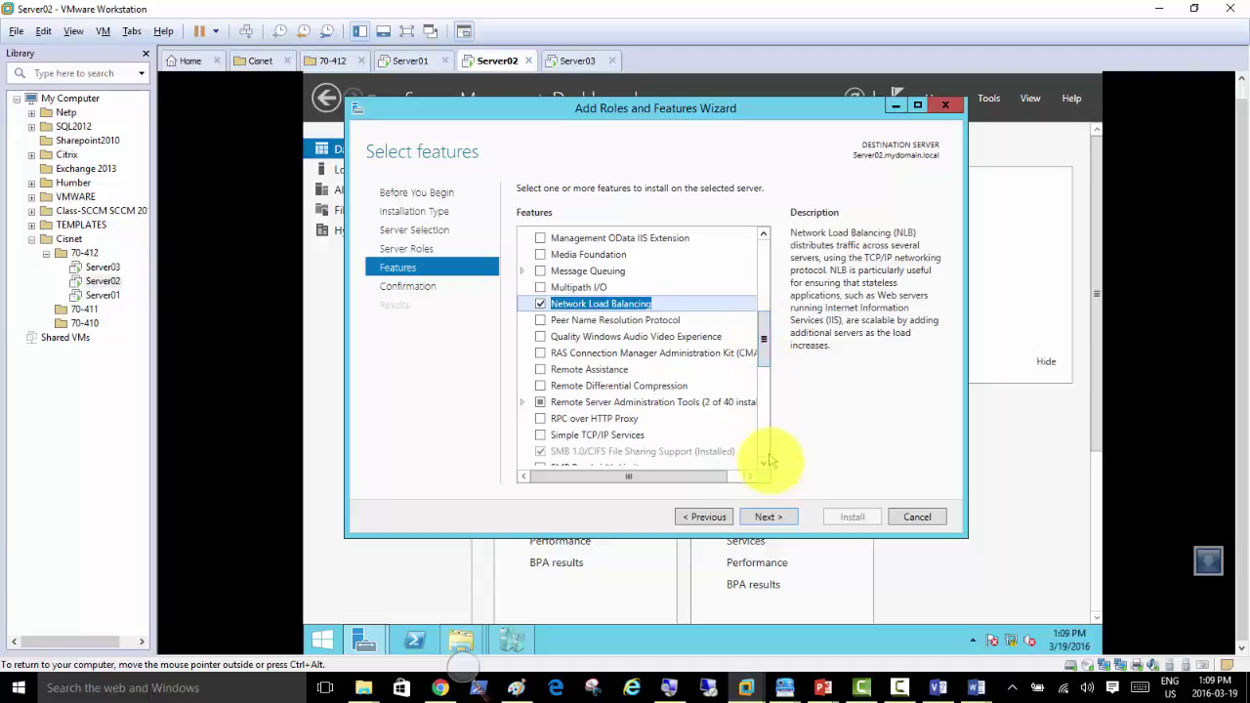
Step: At confirmation, toggle automatic restart, decline it with No, and cancel the wizard
left_click(767, 515)
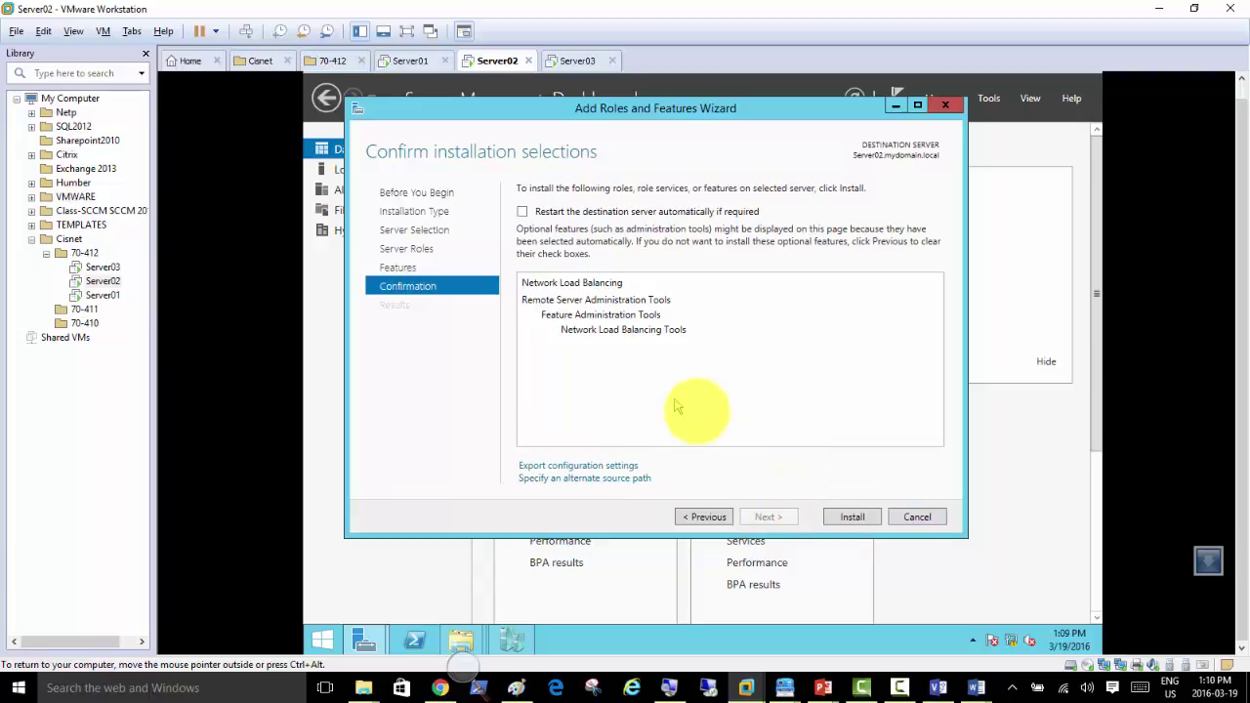
left_click(523, 212)
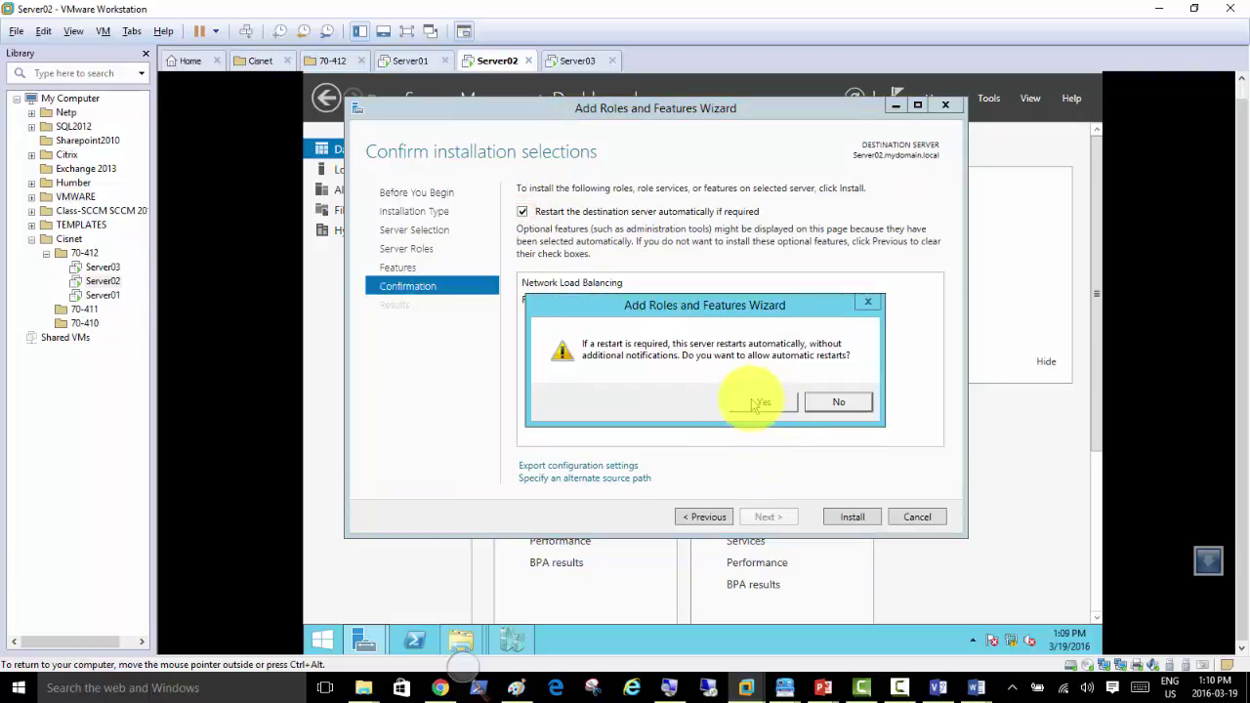
left_click(840, 402)
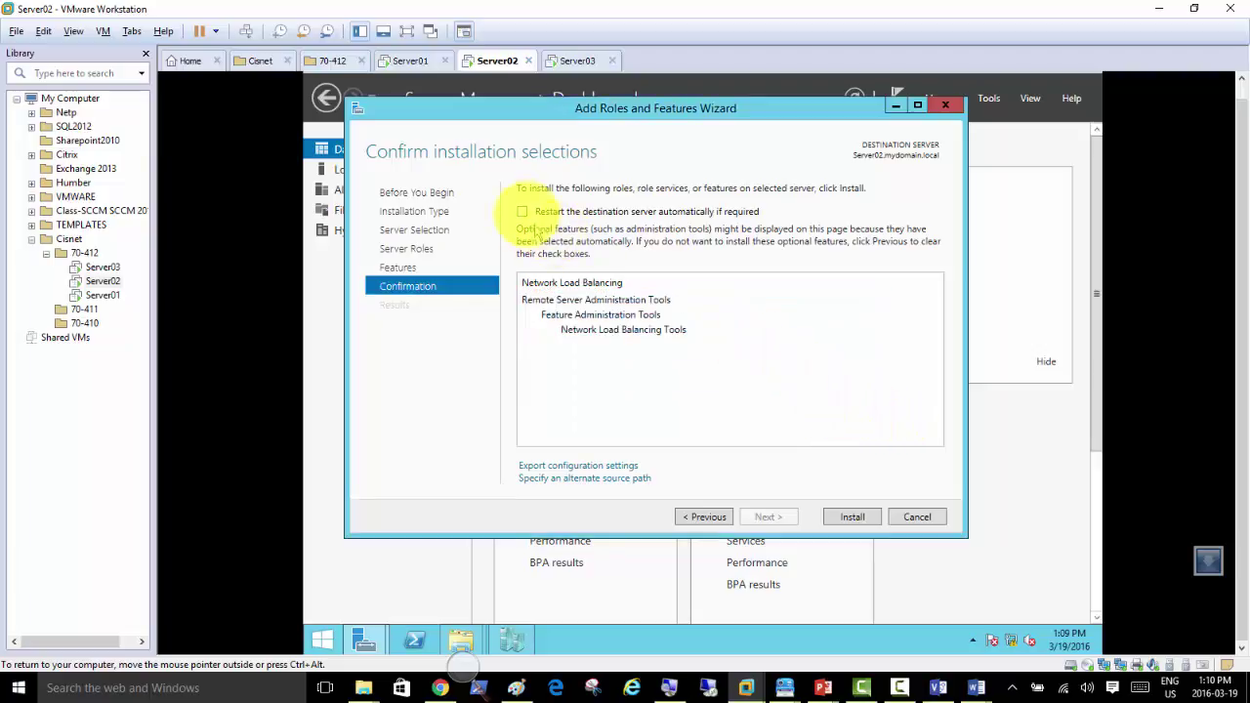
left_click(913, 515)
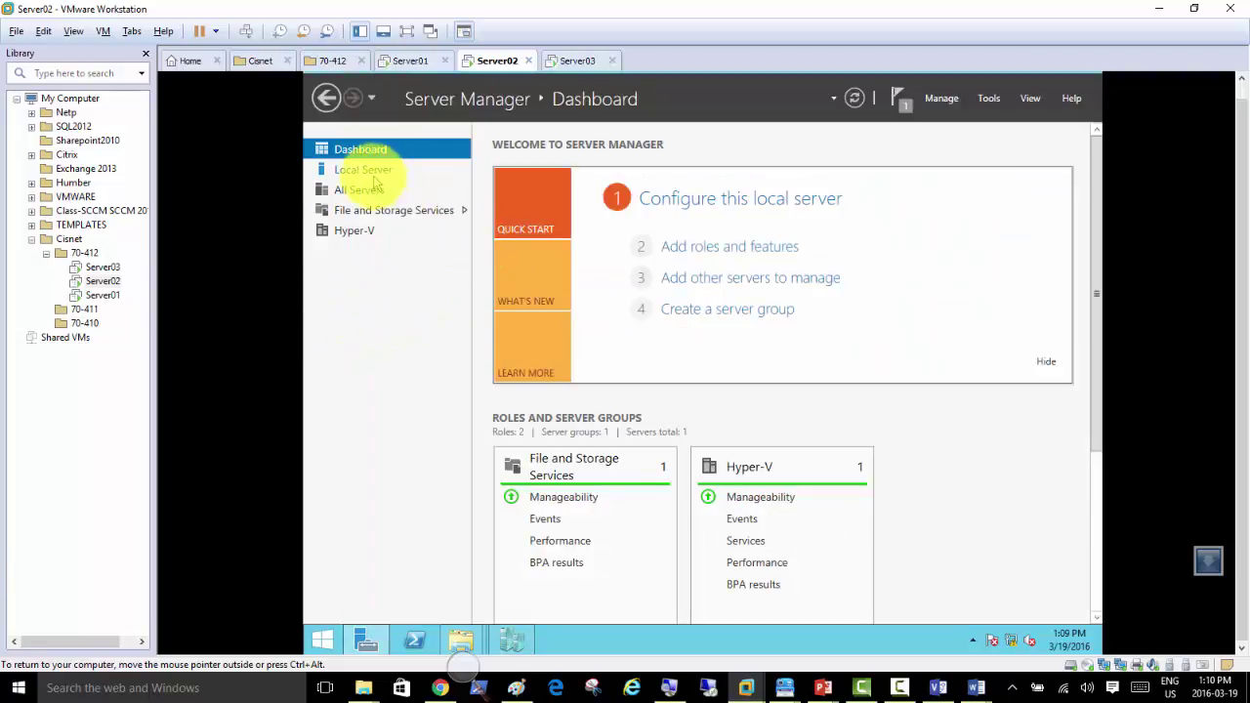
Step: Open Server02's Ethernet0 adapter properties from the Local Server network connections
left_click(373, 174)
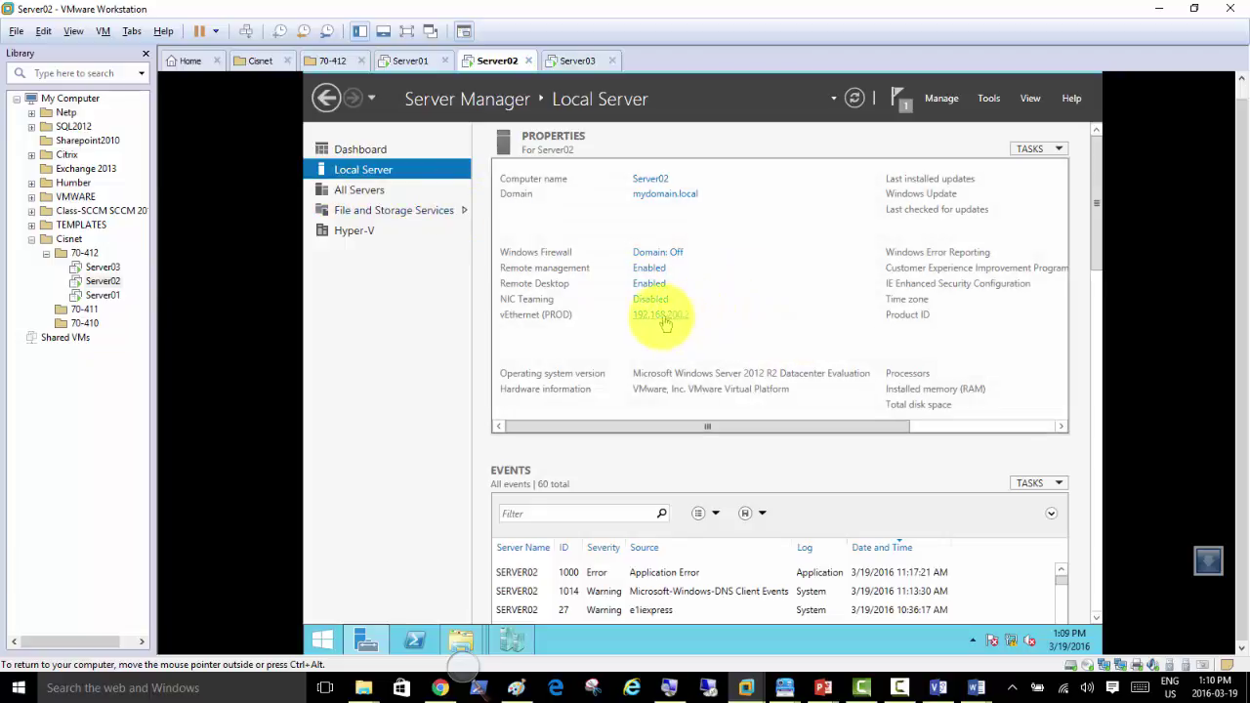
left_click(660, 320)
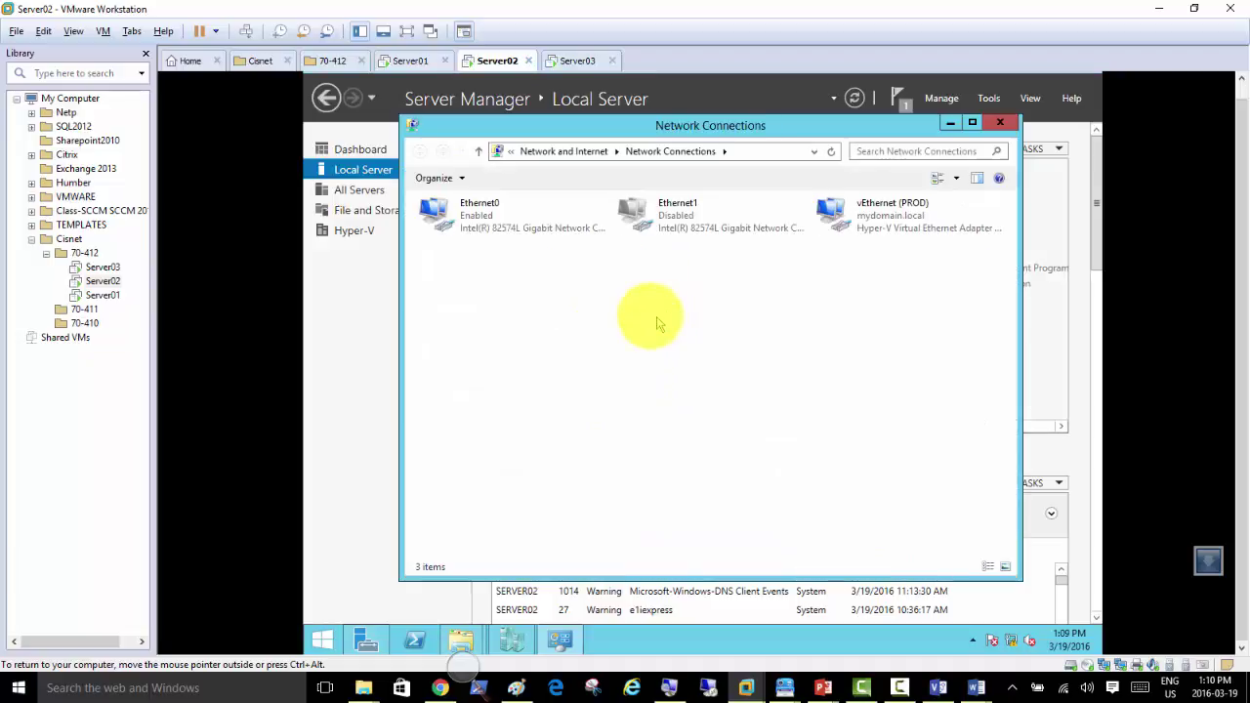
double_click(482, 225)
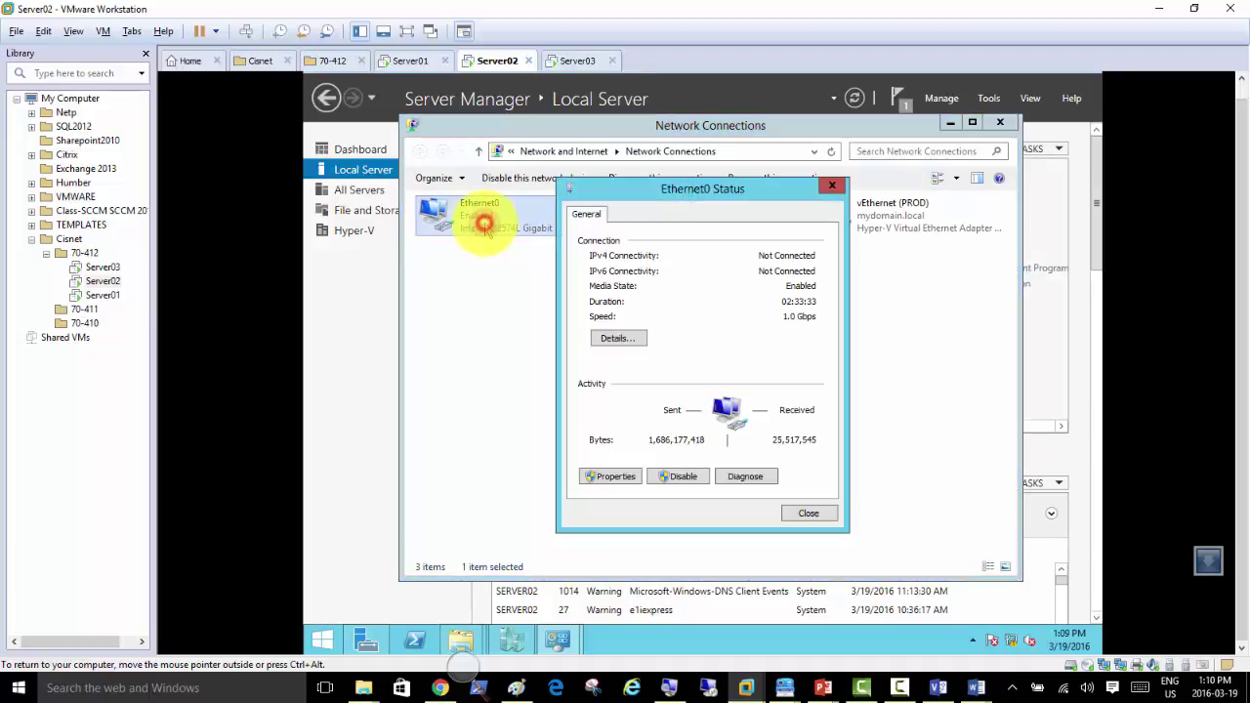
left_click(613, 478)
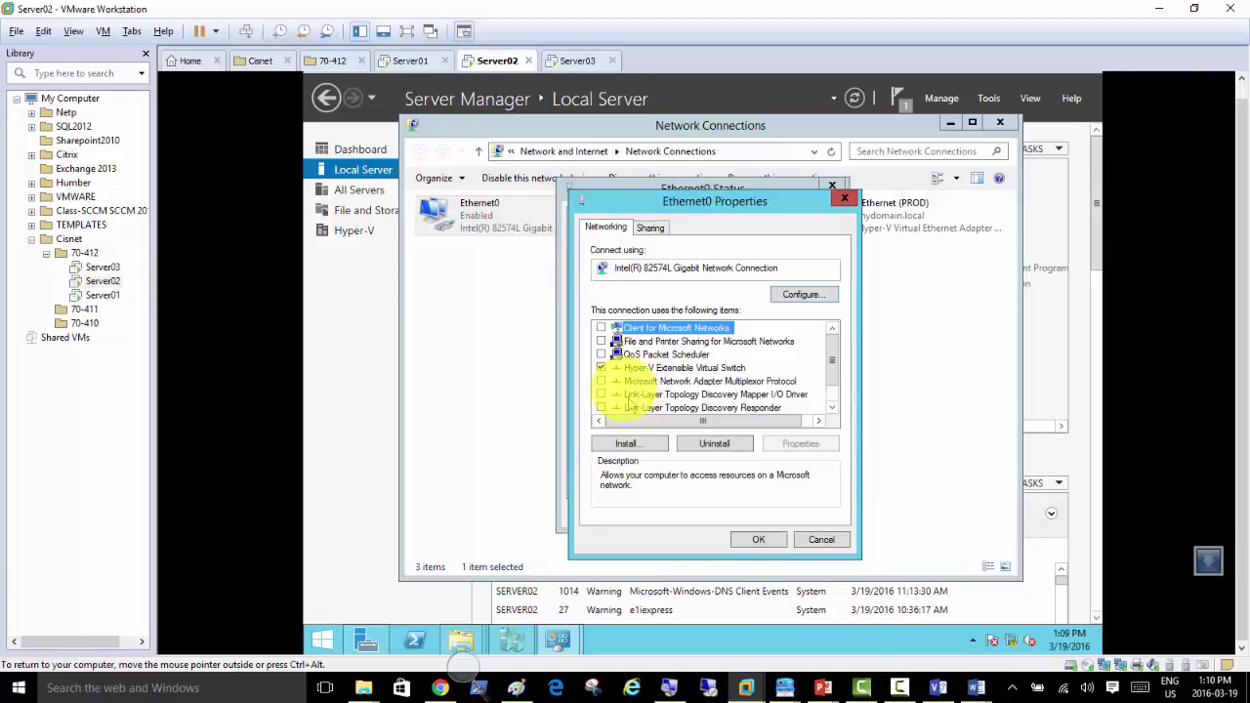
left_click(831, 364)
mouse_move(832, 363)
left_mouse_down()
mouse_move(835, 389)
mouse_move(837, 341)
mouse_move(837, 360)
left_mouse_up()
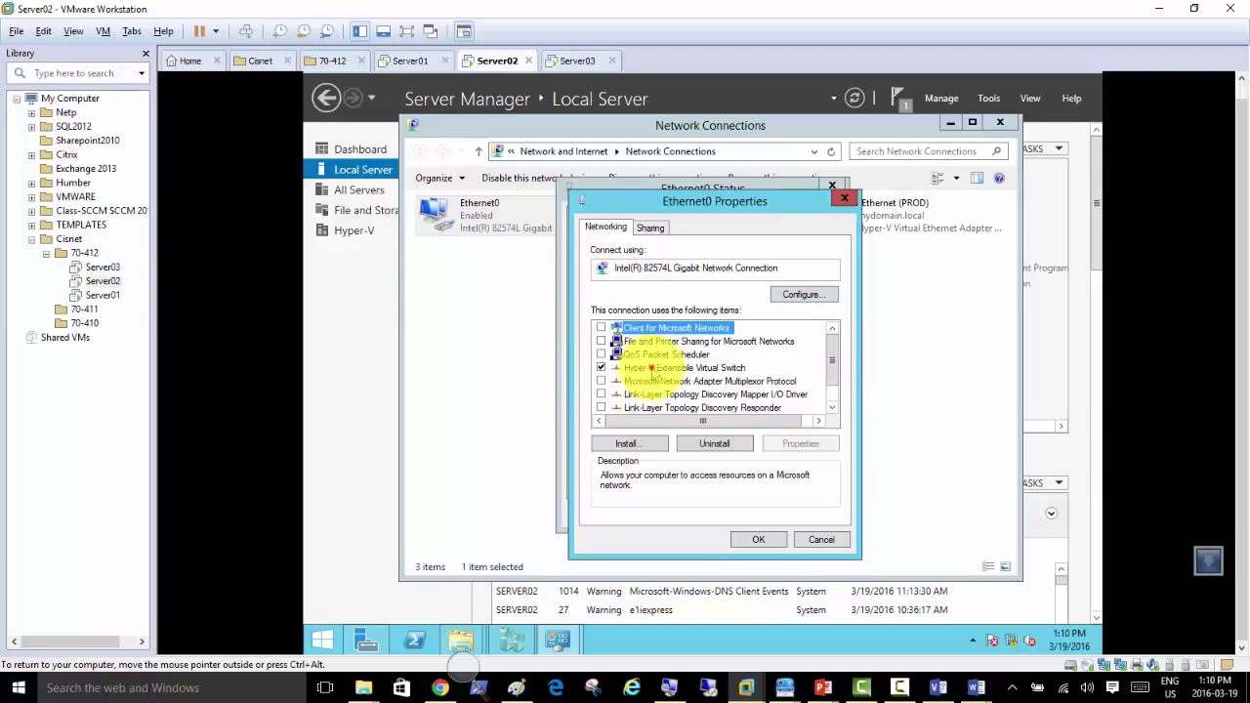
Step: Uninstall the Hyper-V Extensible Virtual Switch from Ethernet0, close both dialogs, then switch to Server03
left_click(653, 369)
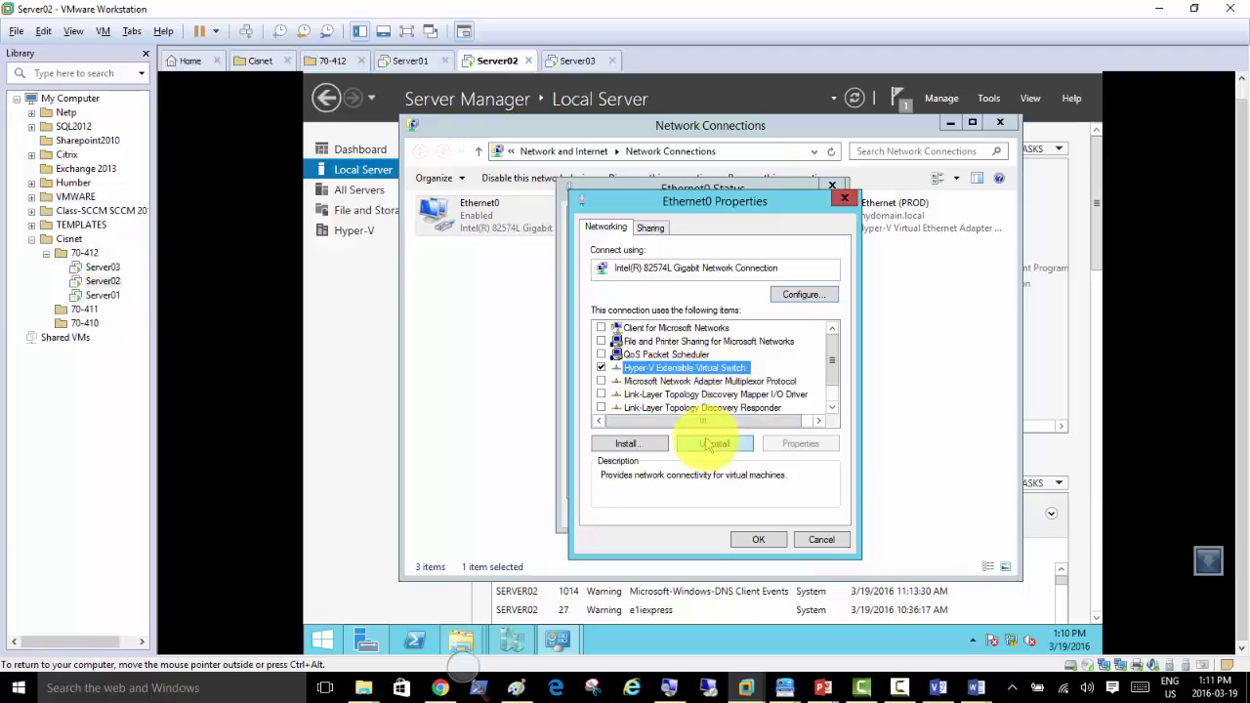
left_click(712, 444)
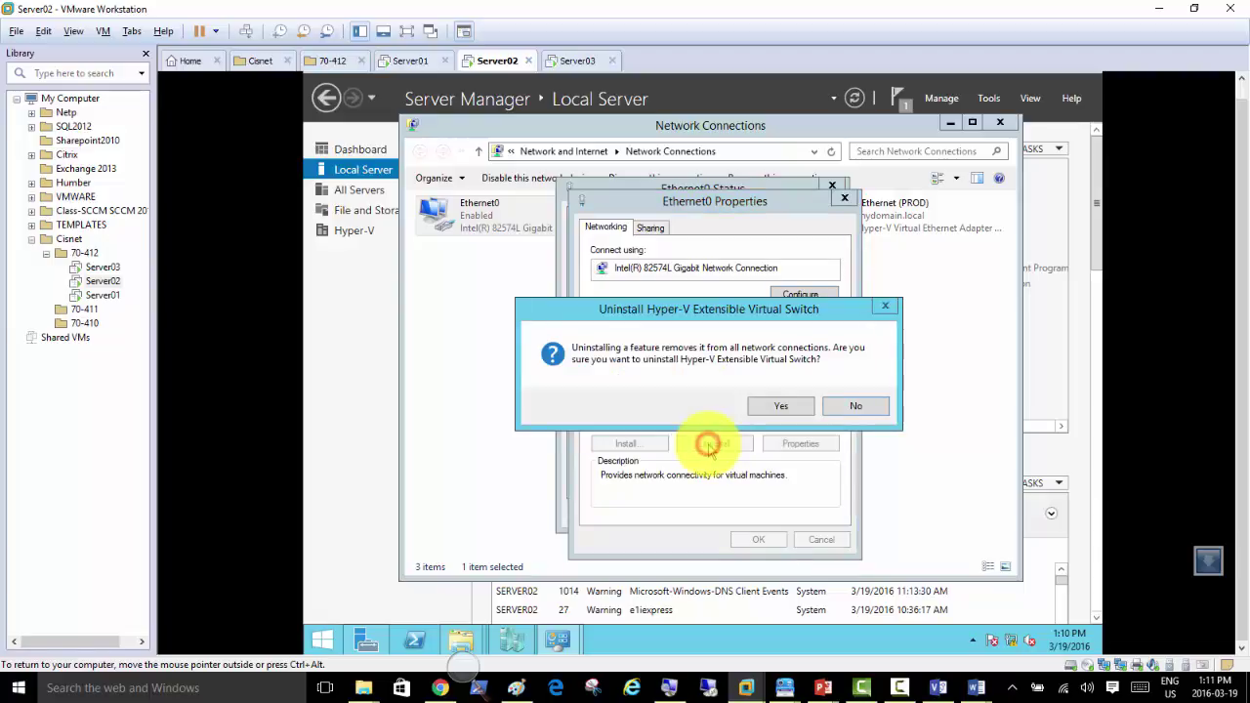
left_click(782, 408)
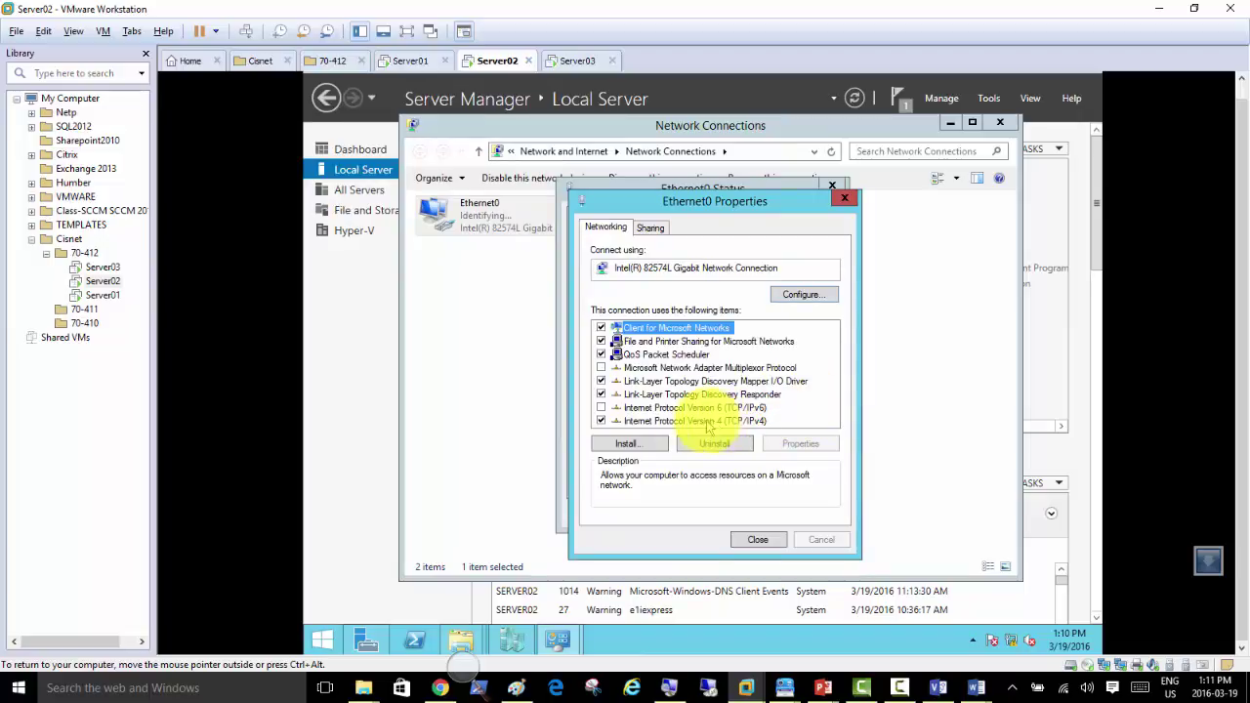
left_click(755, 543)
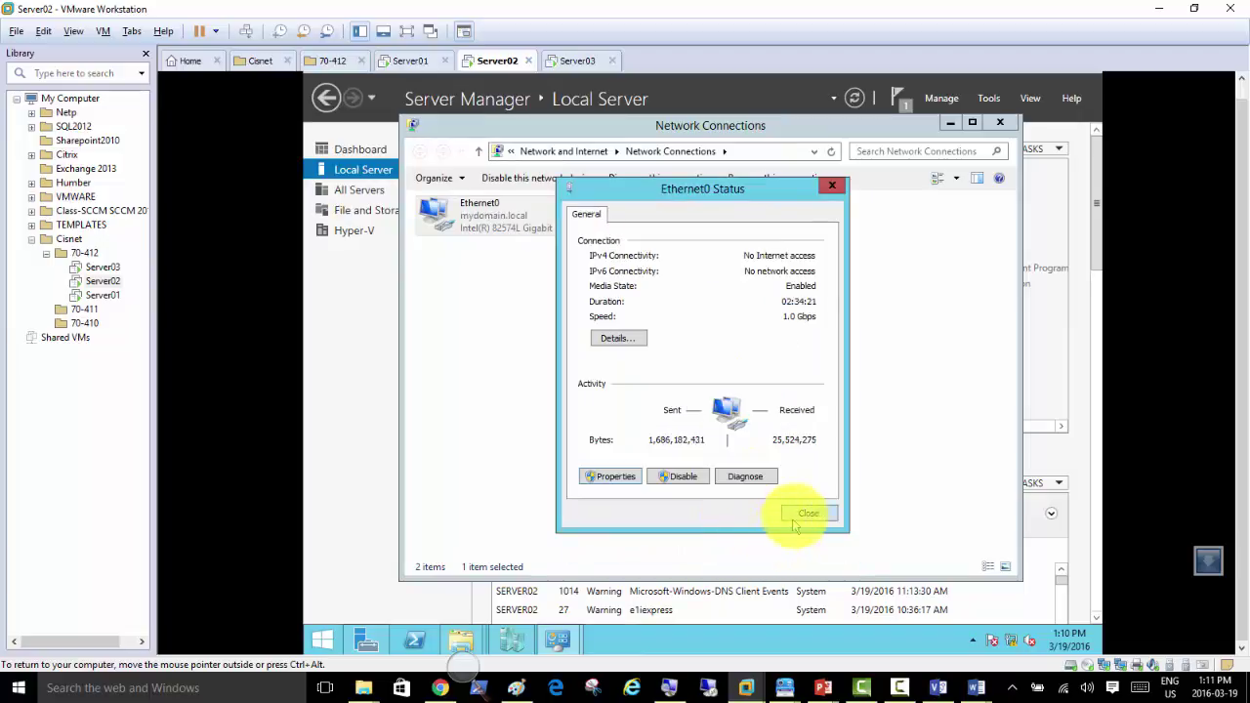
left_click(807, 514)
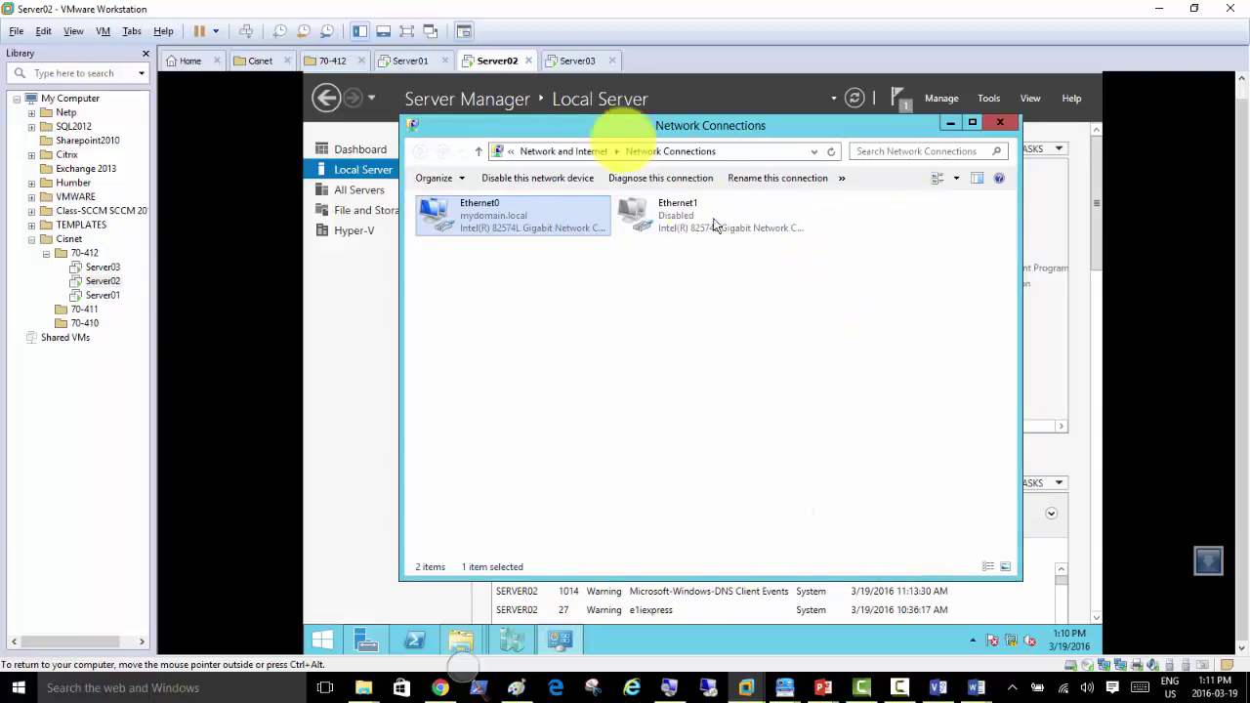
left_click(575, 60)
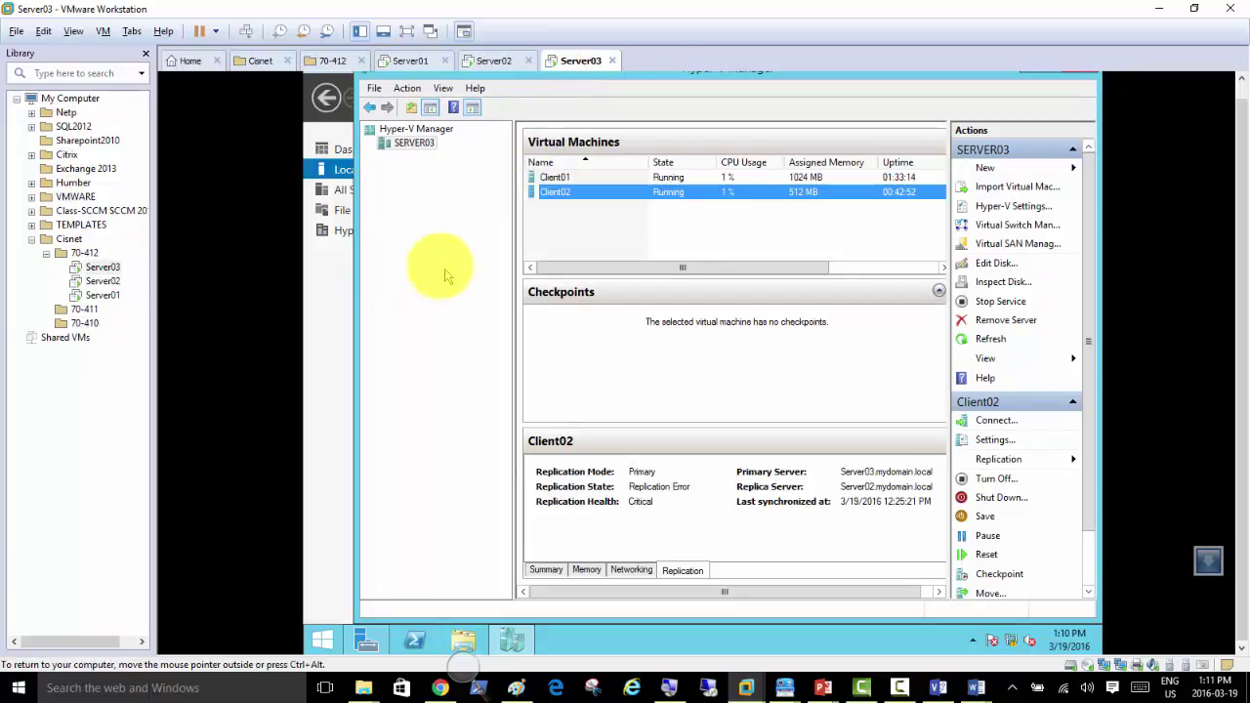
Step: Open Server03's Ethernet0 connection properties from Server Manager's network connections
left_click(314, 333)
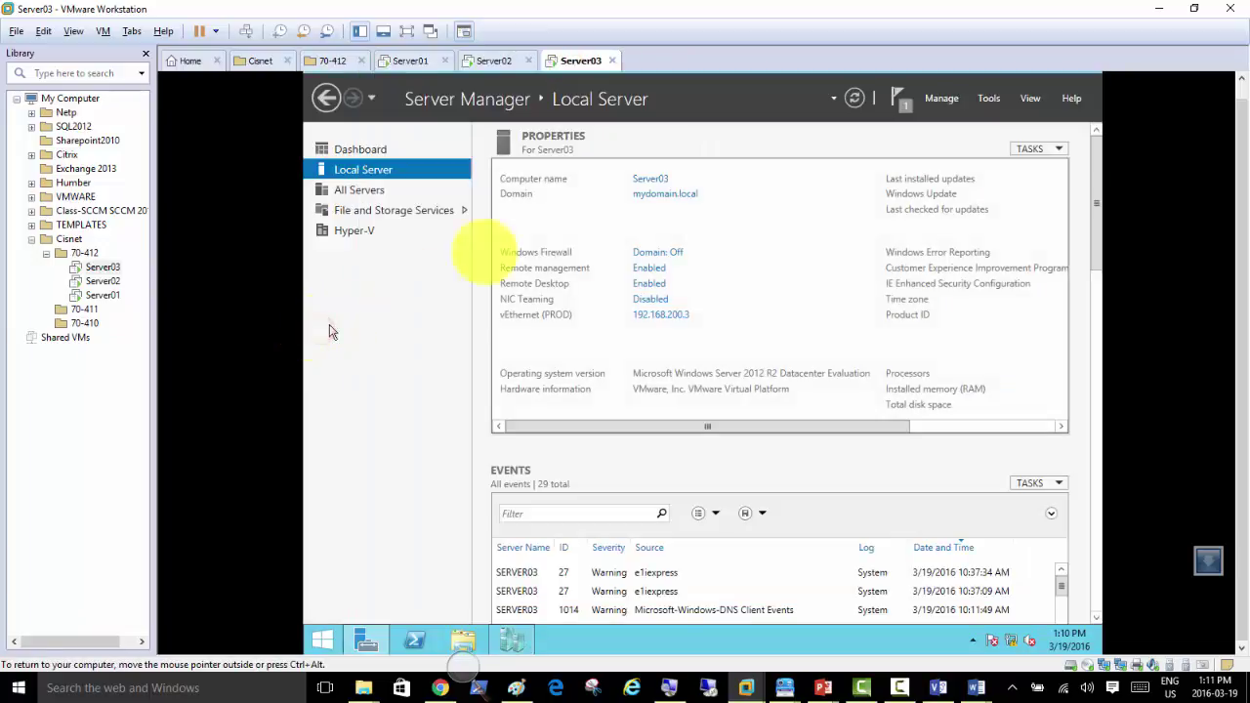
left_click(654, 314)
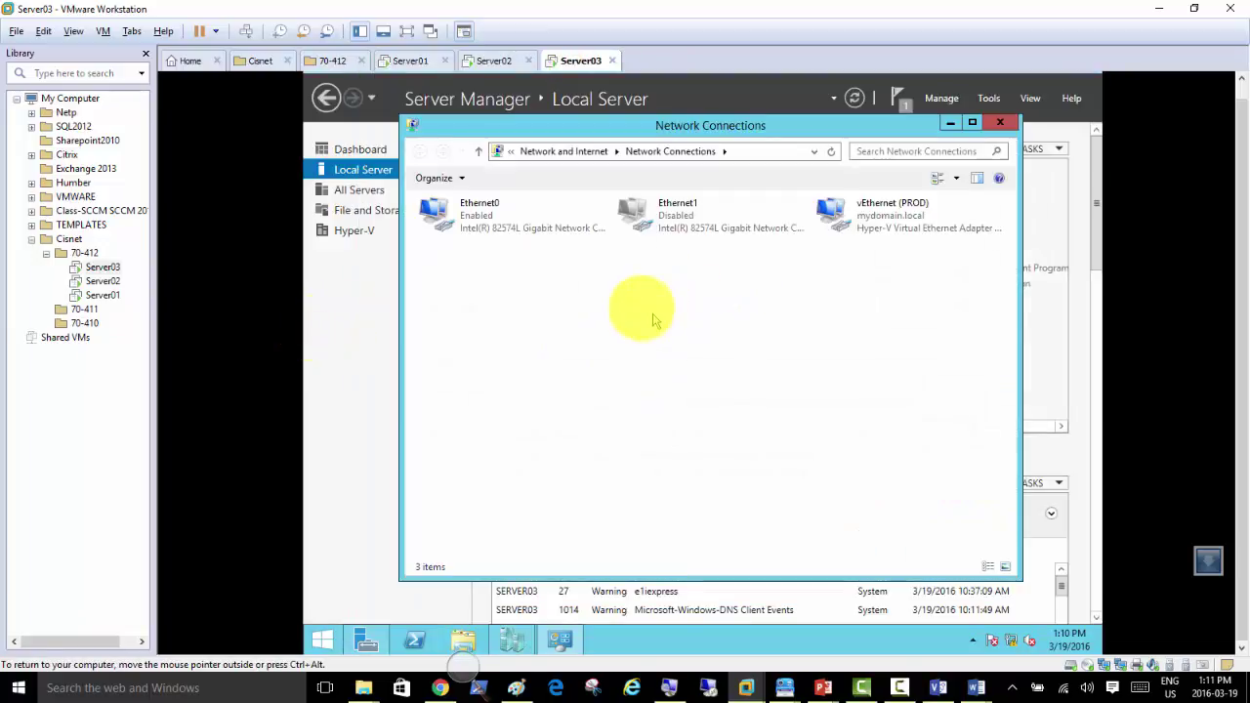
double_click(495, 226)
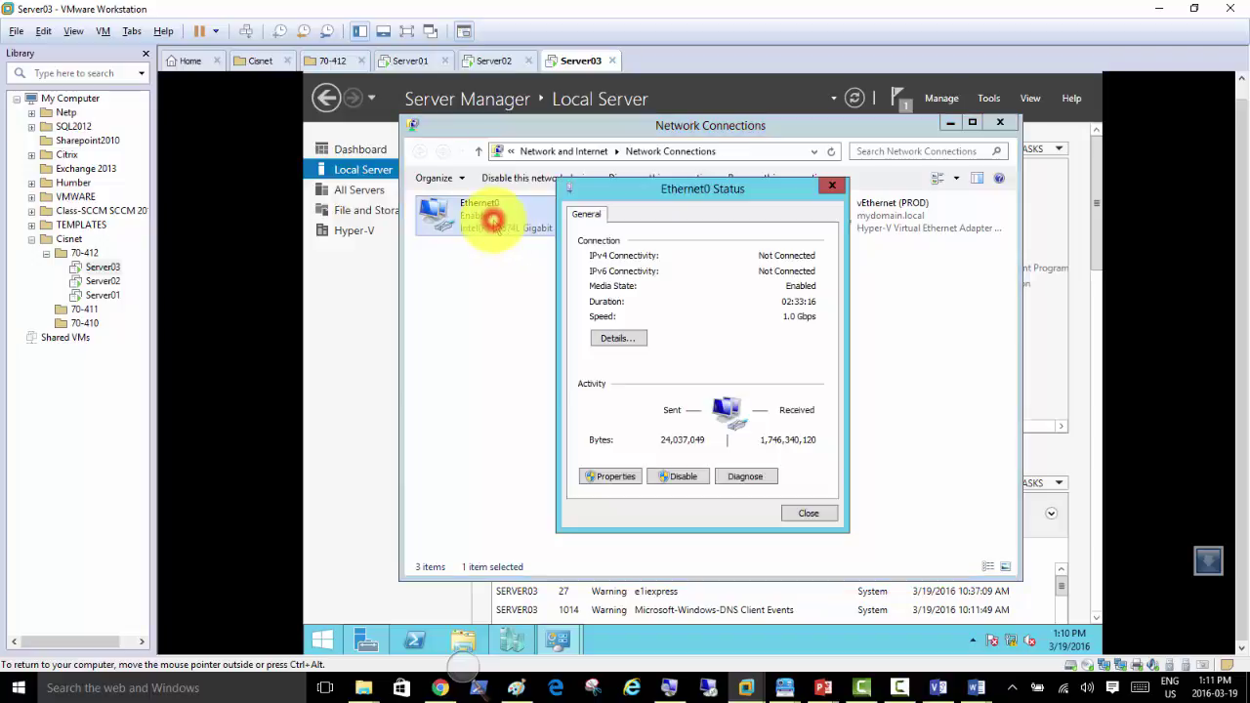
left_click(609, 477)
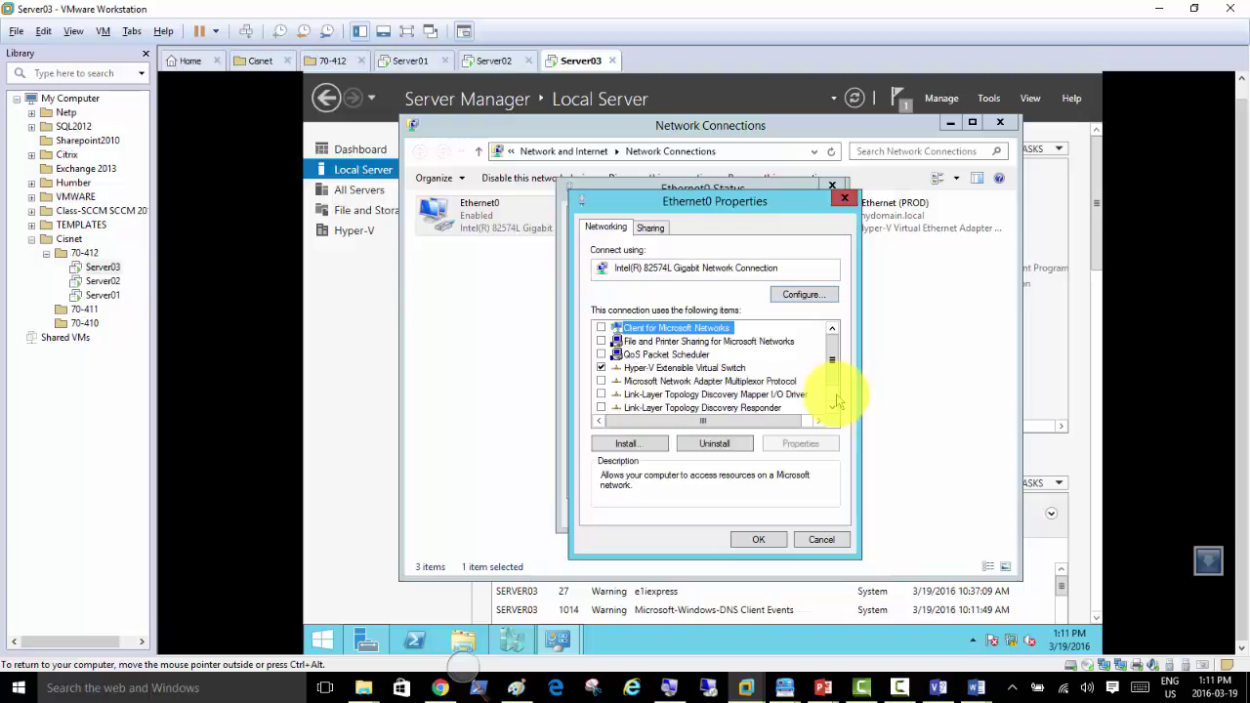
left_click(837, 399)
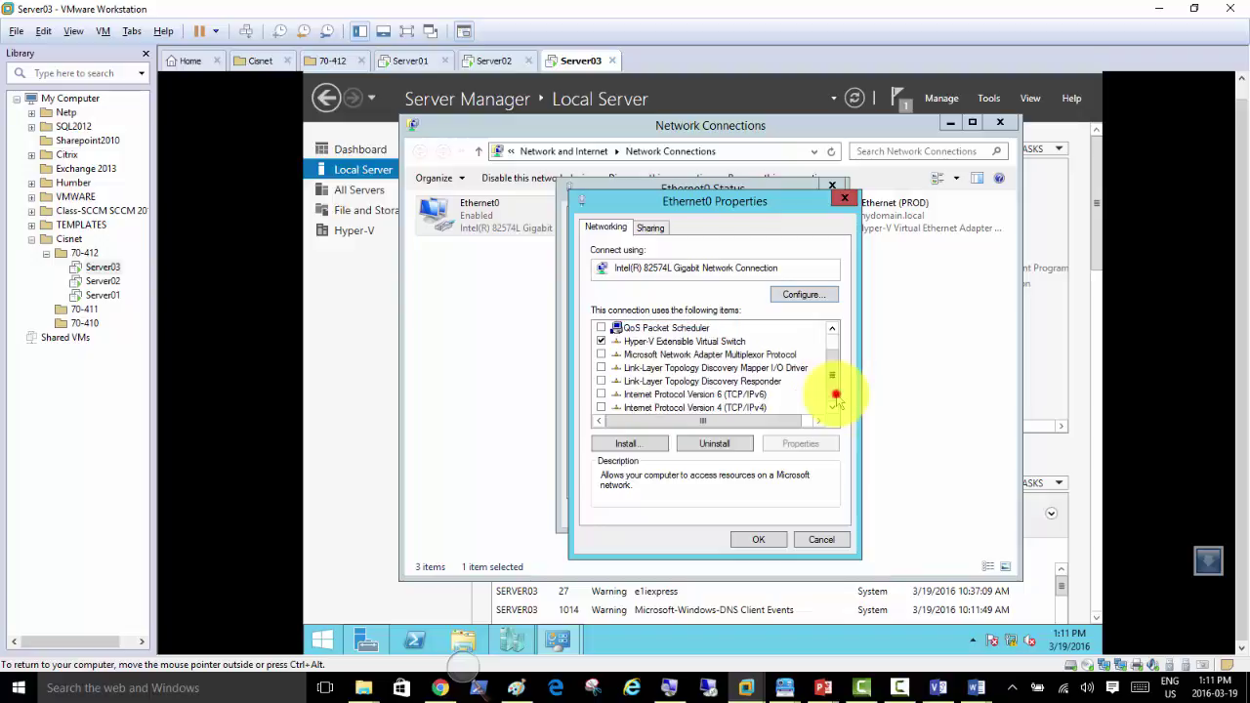
Step: Uninstall the Hyper-V Extensible Virtual Switch from Server03's Ethernet0 and close both dialogs
left_click(680, 341)
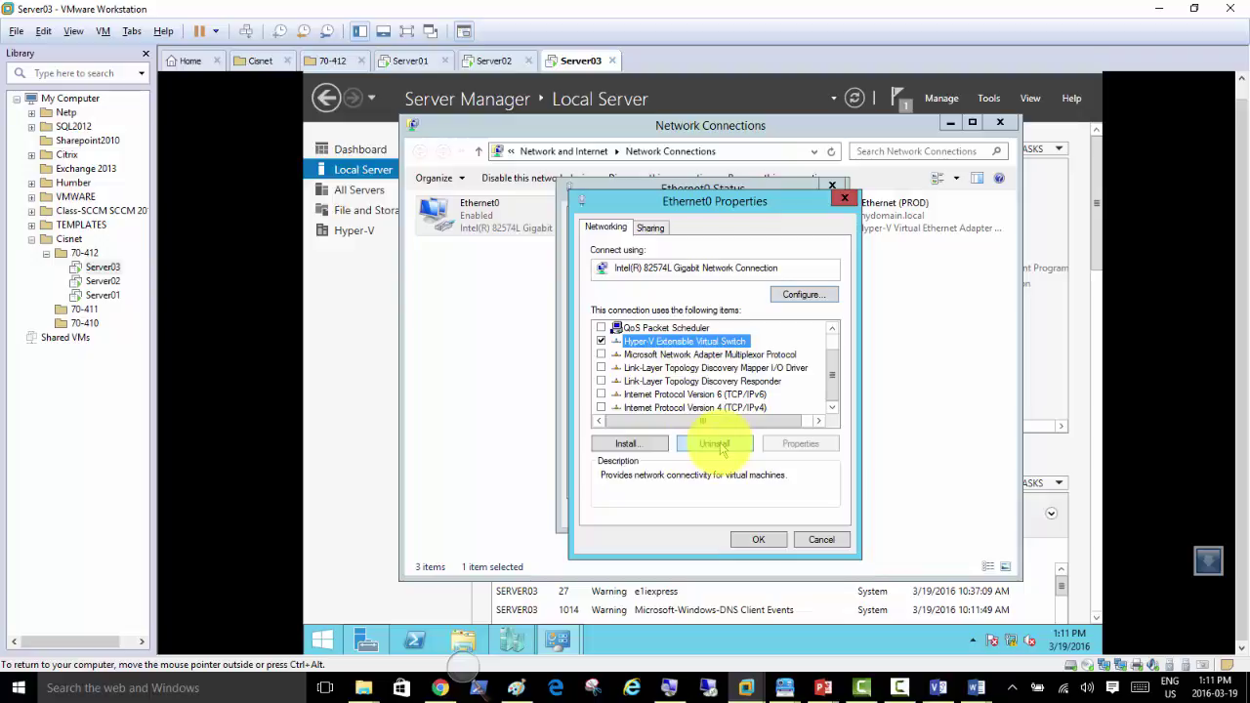
left_click(718, 444)
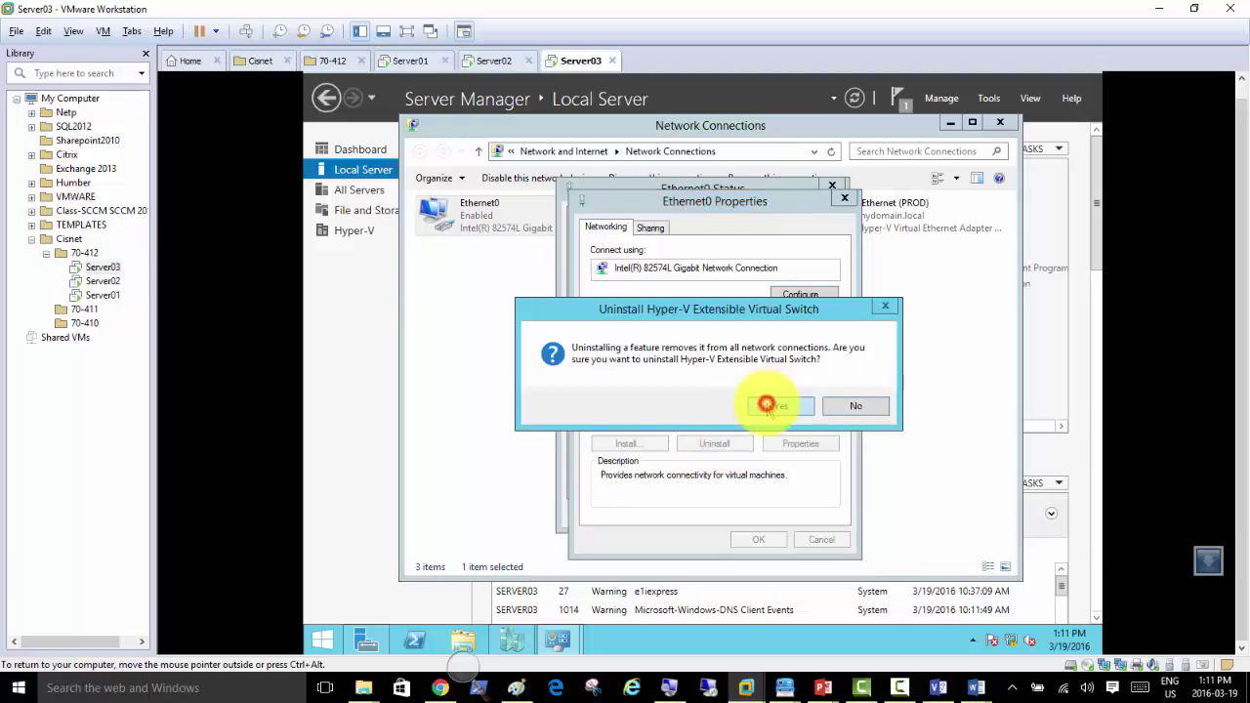
left_click(766, 404)
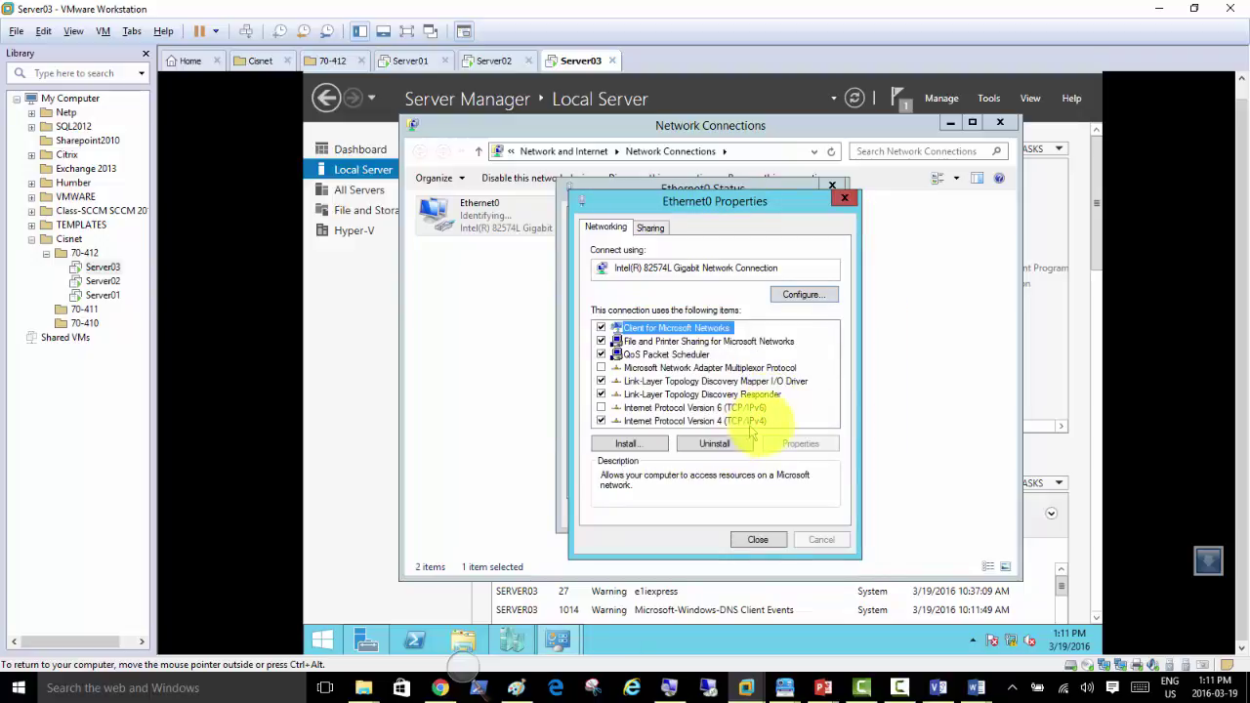
left_click(740, 420)
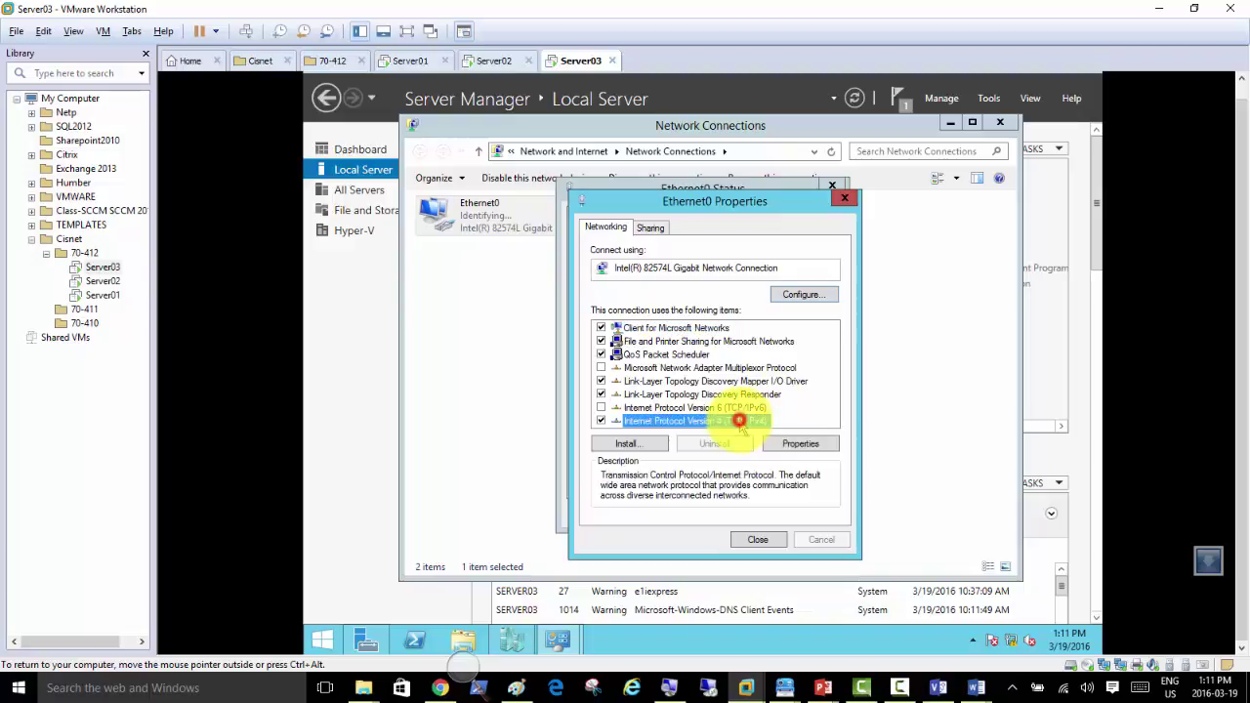
left_click(758, 539)
left_click(799, 515)
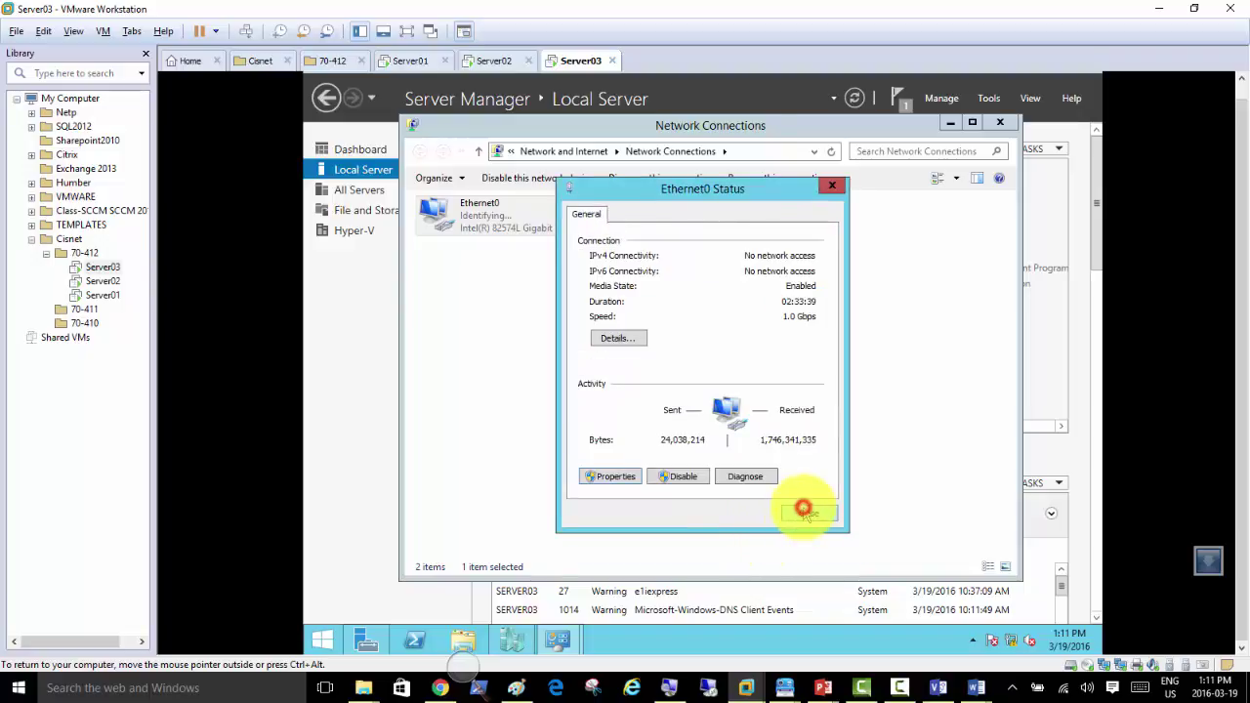
Step: Bring Server Manager forward on Server03, then return to the Server02 VM
left_click(356, 396)
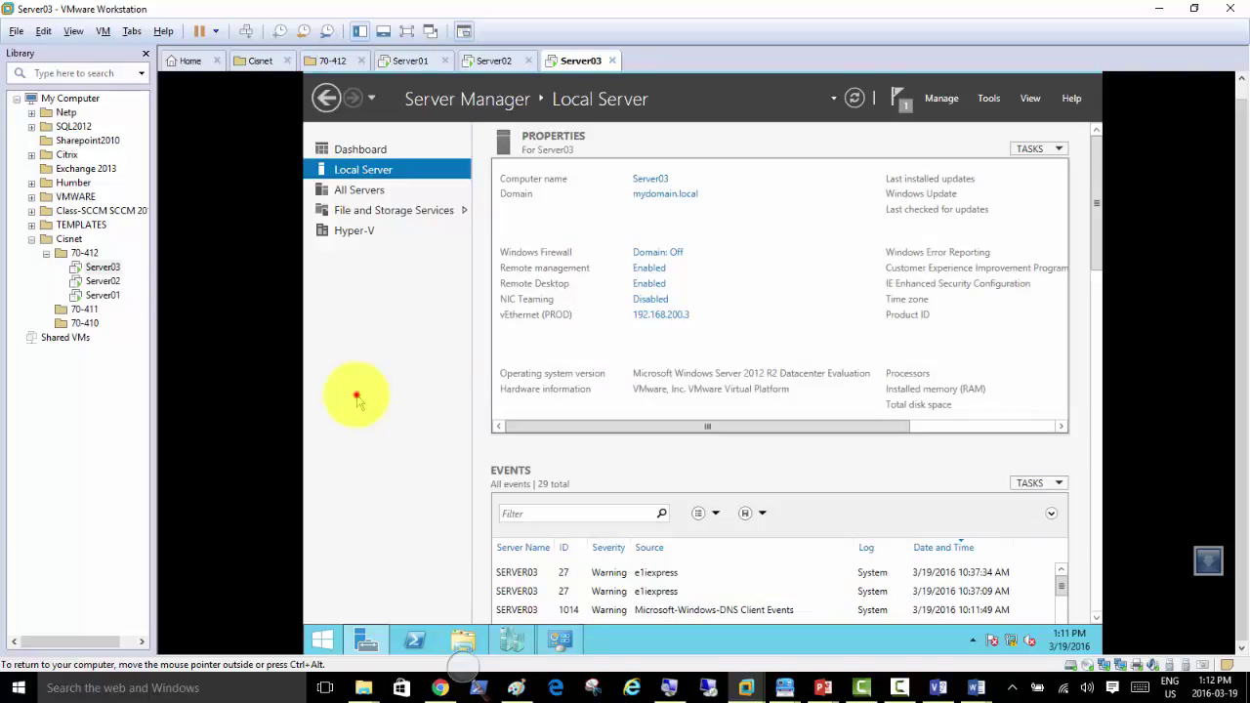
left_click(356, 395)
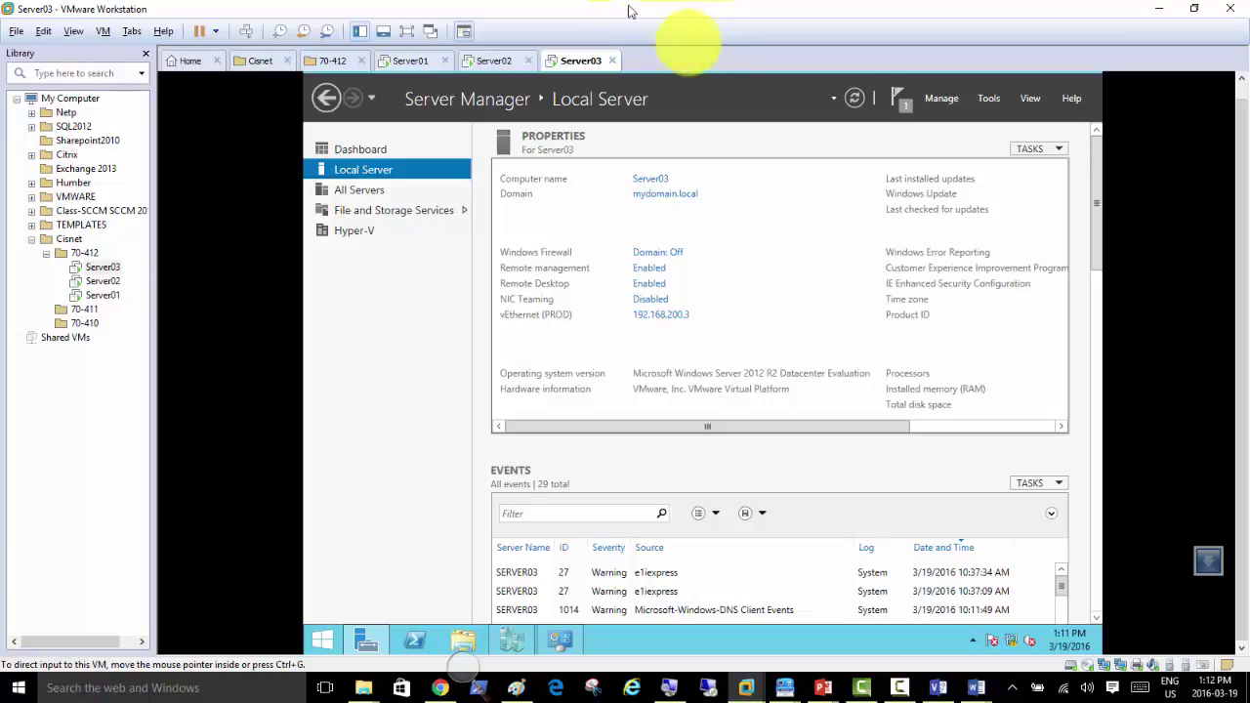
left_click(391, 322)
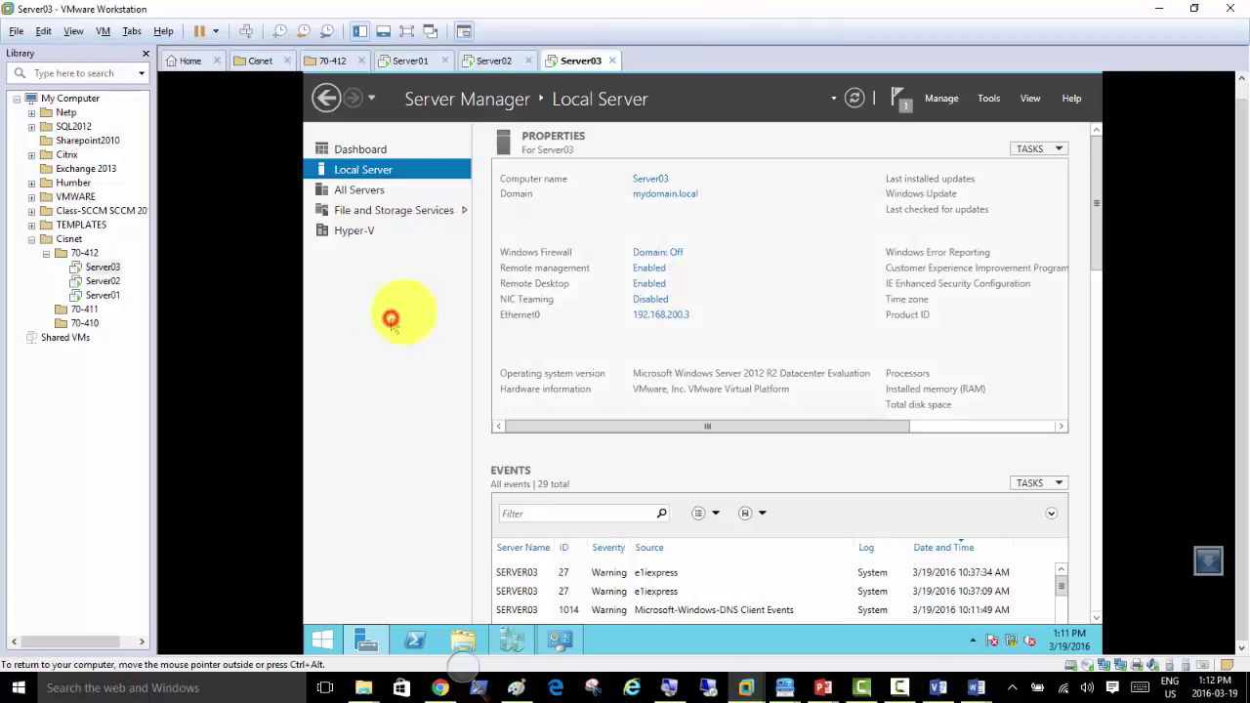
left_click(488, 63)
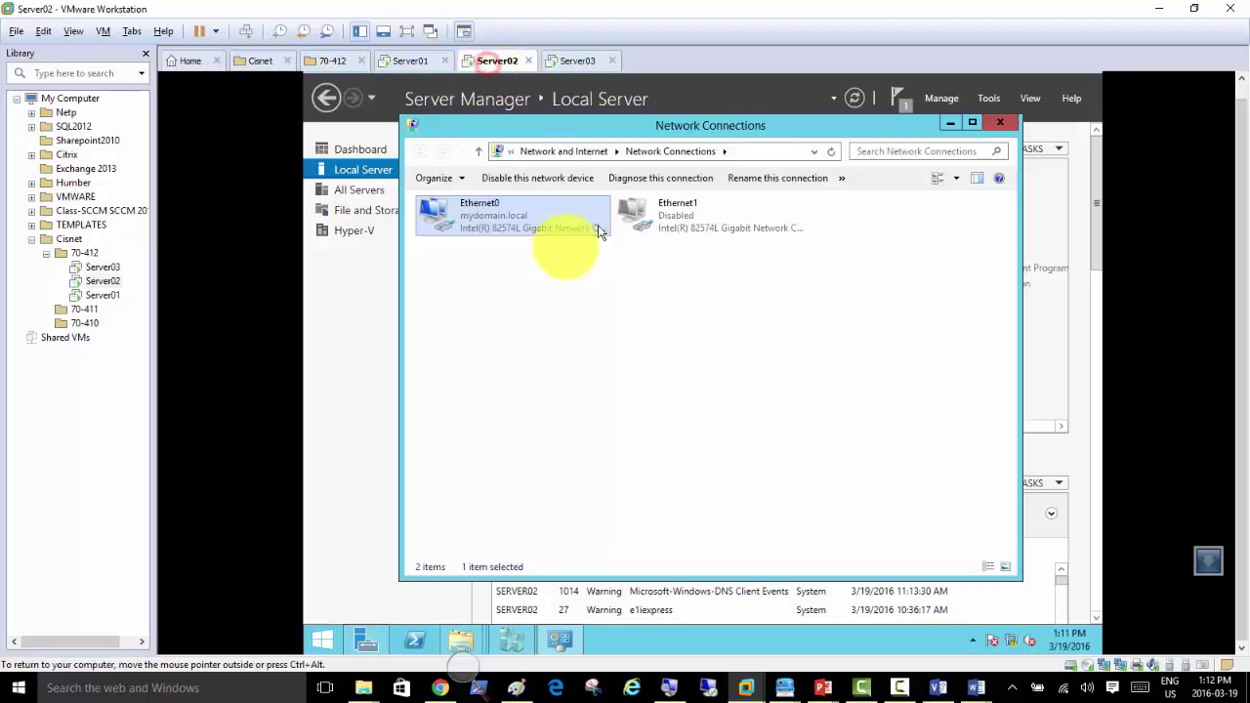
Step: Launch Add Roles and Features on Server02 and advance to the features list
left_click(559, 640)
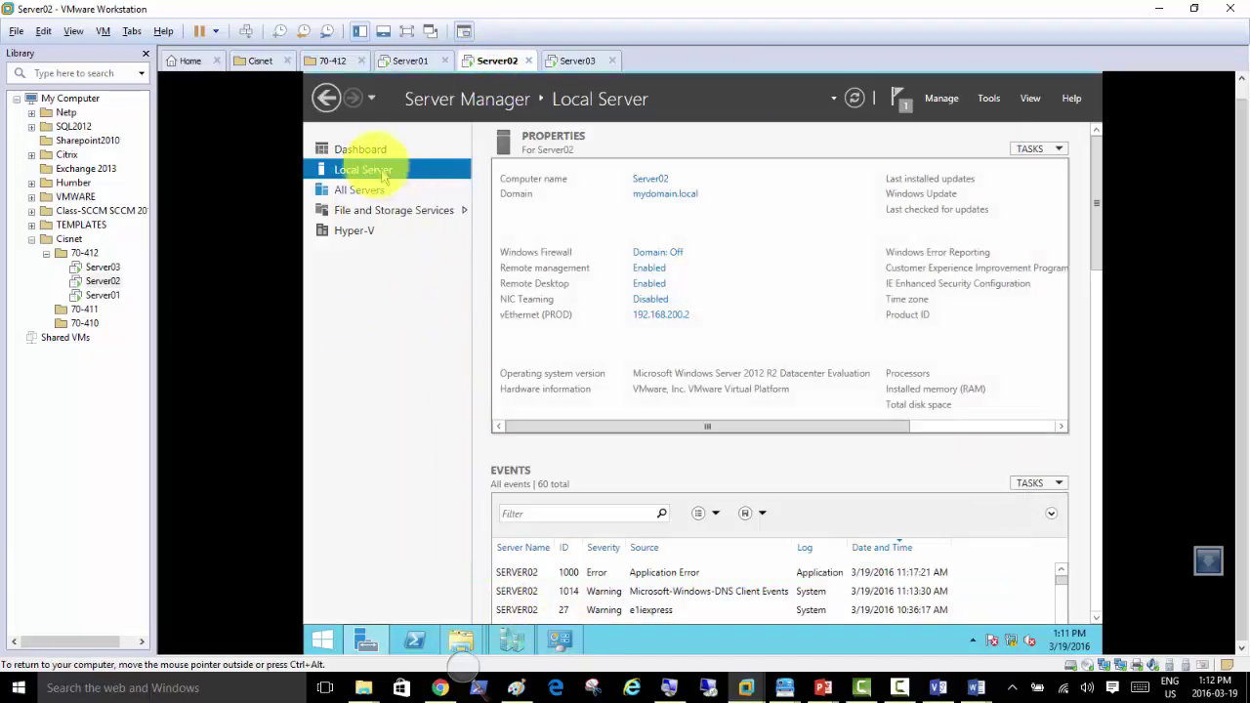
left_click(362, 150)
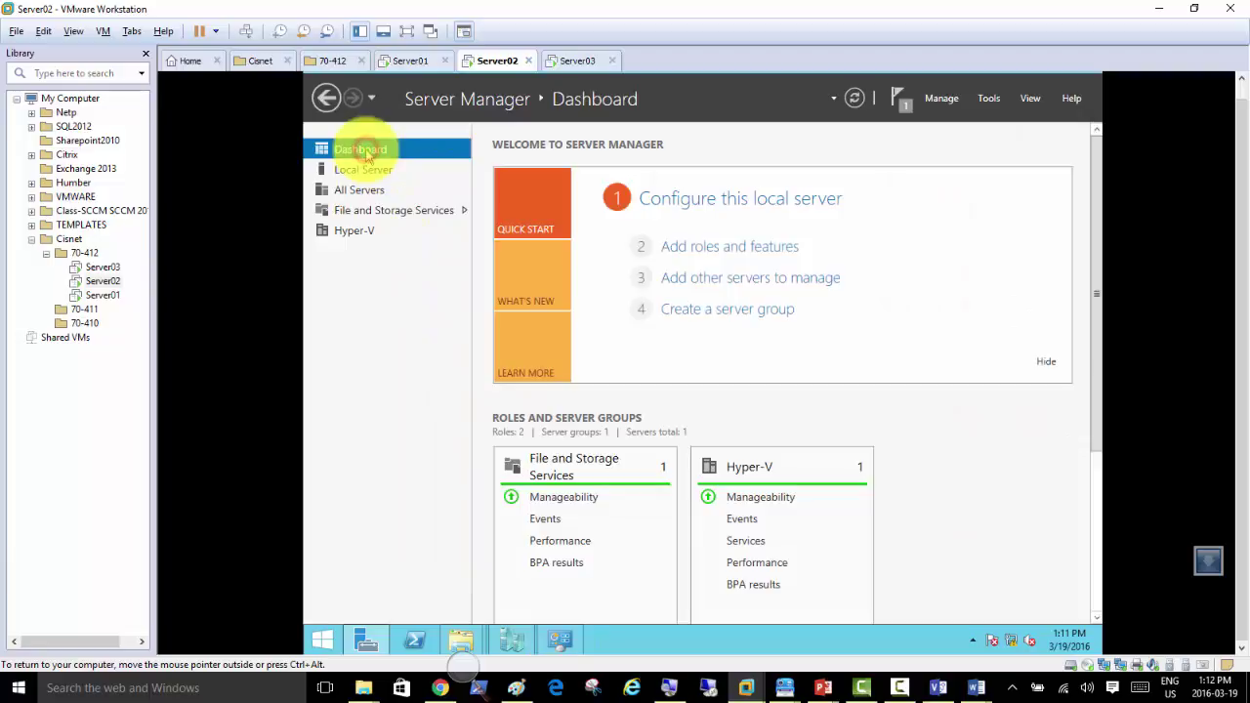
left_click(720, 256)
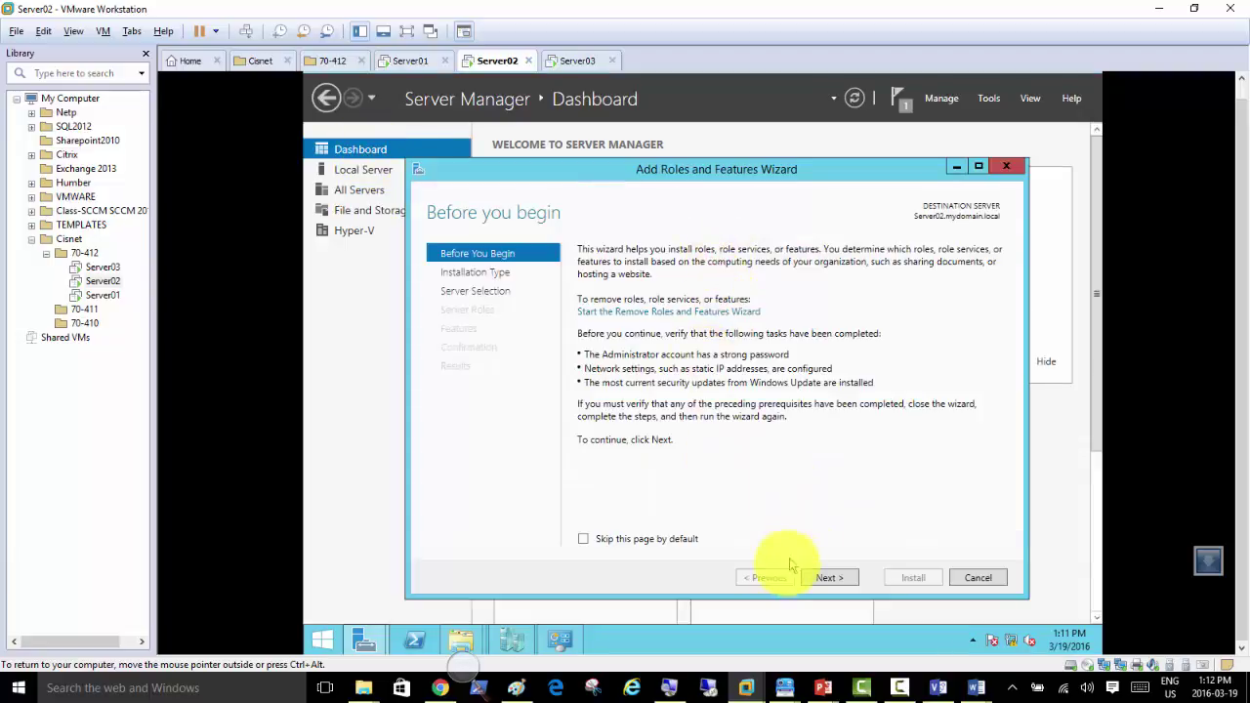
left_click(825, 578)
left_click(826, 578)
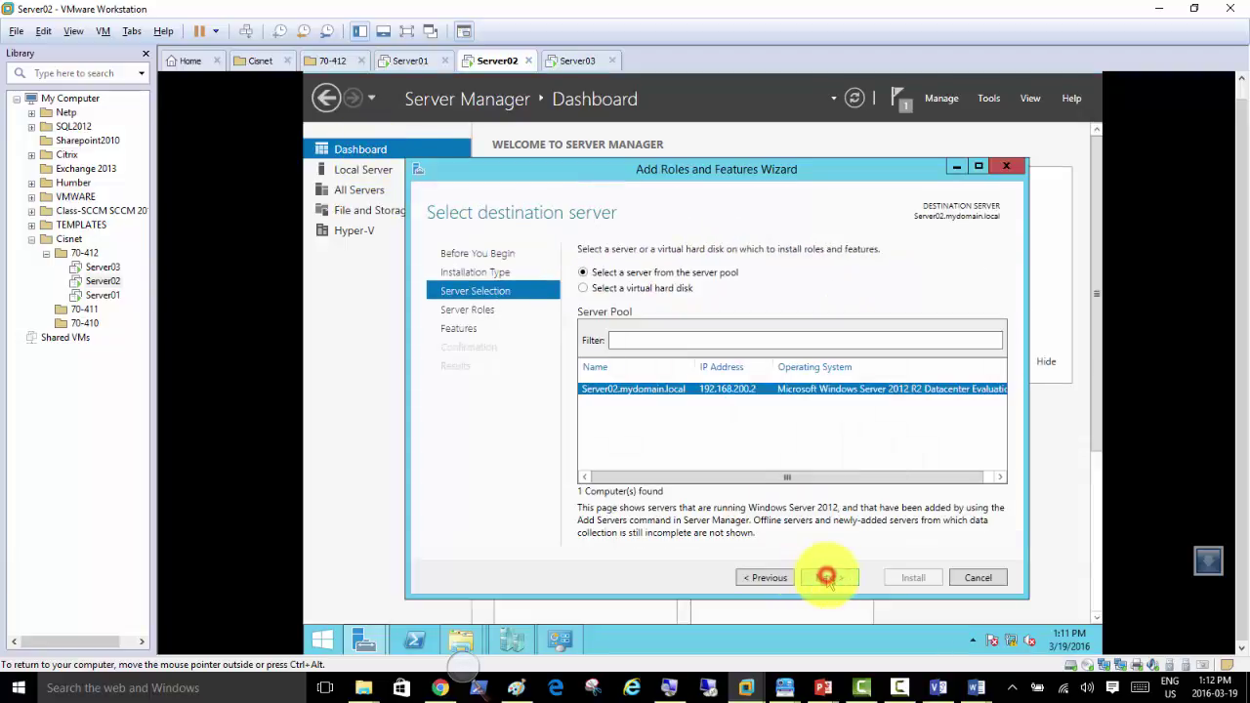
left_click(826, 577)
left_click(826, 577)
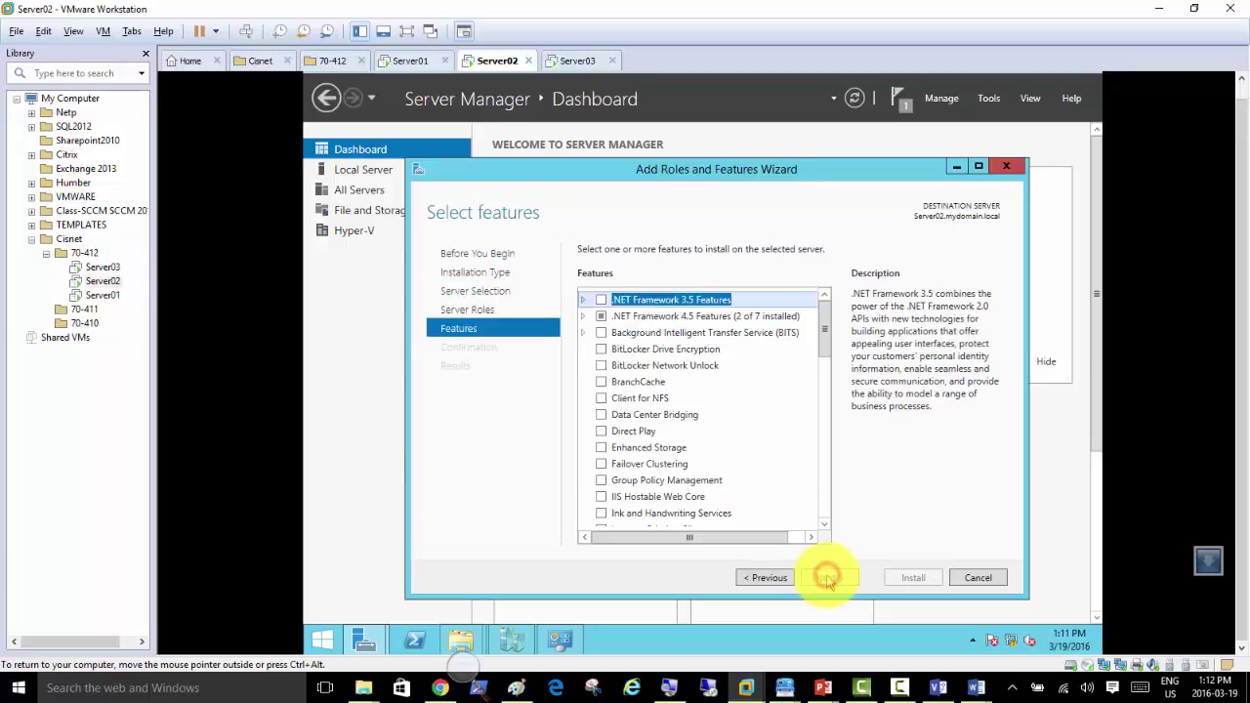
left_click(827, 508)
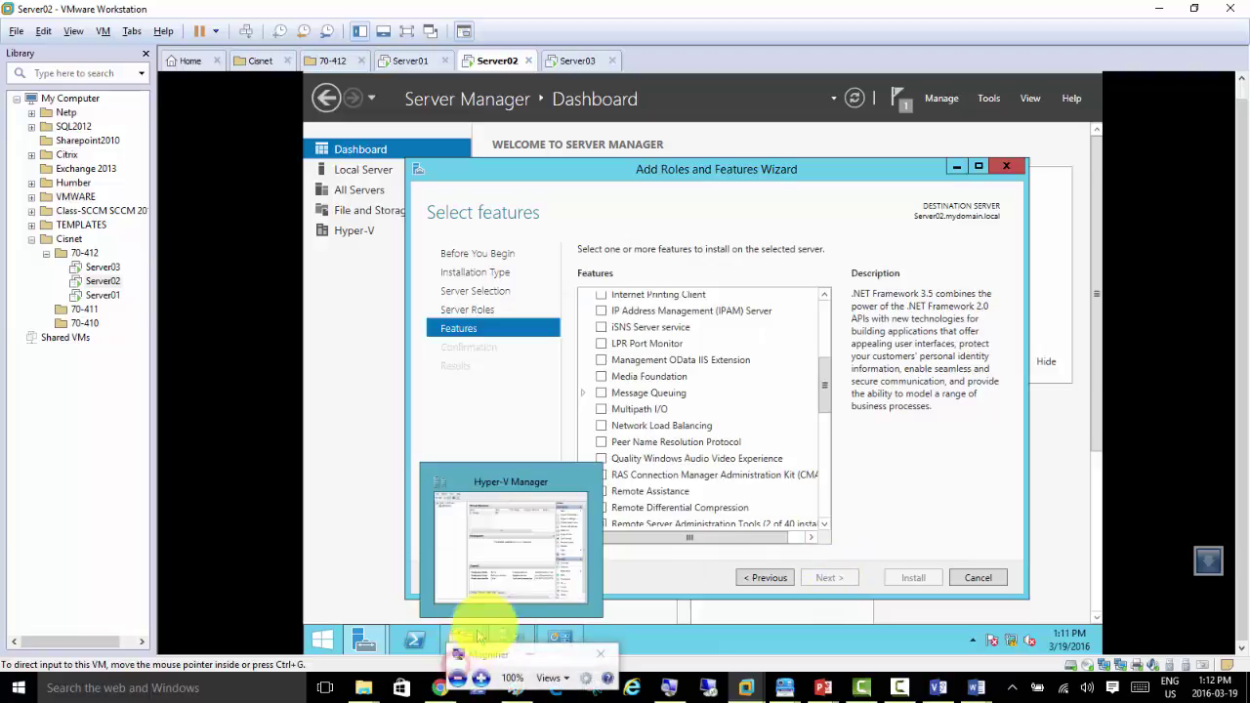
left_click(479, 678)
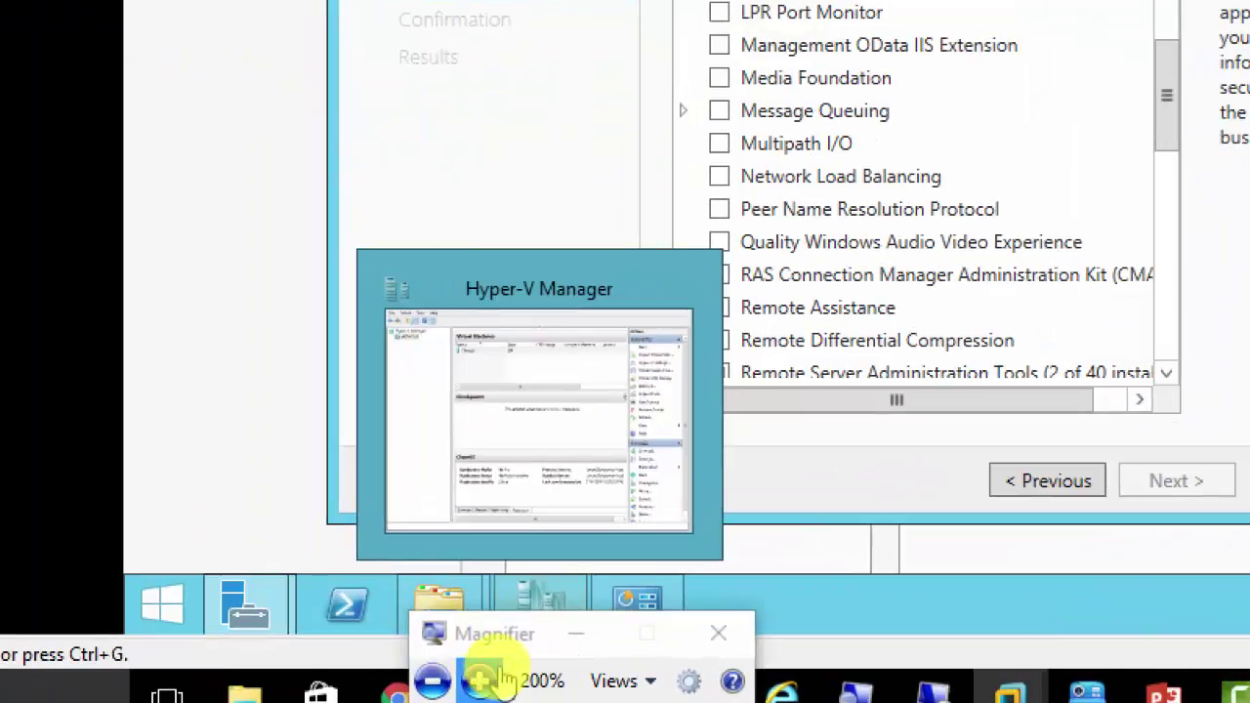
left_click(575, 635)
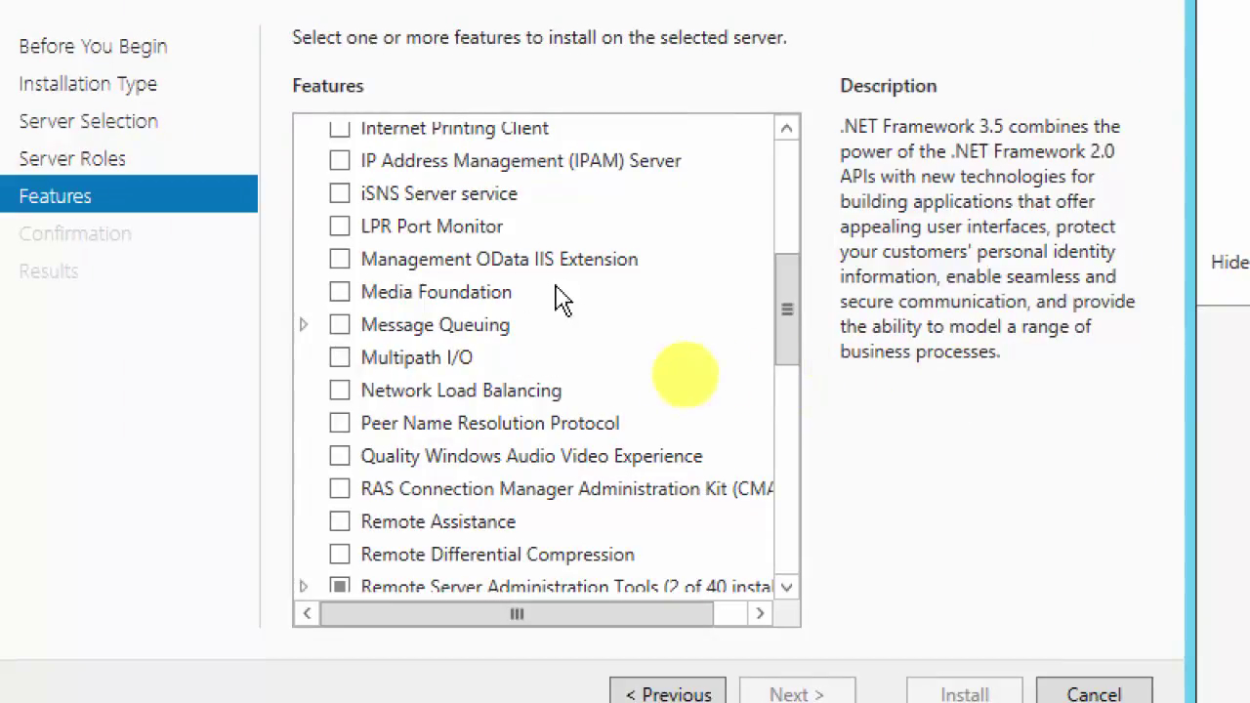
Step: Select Network Load Balancing with its management tools and start the installation
left_click(347, 393)
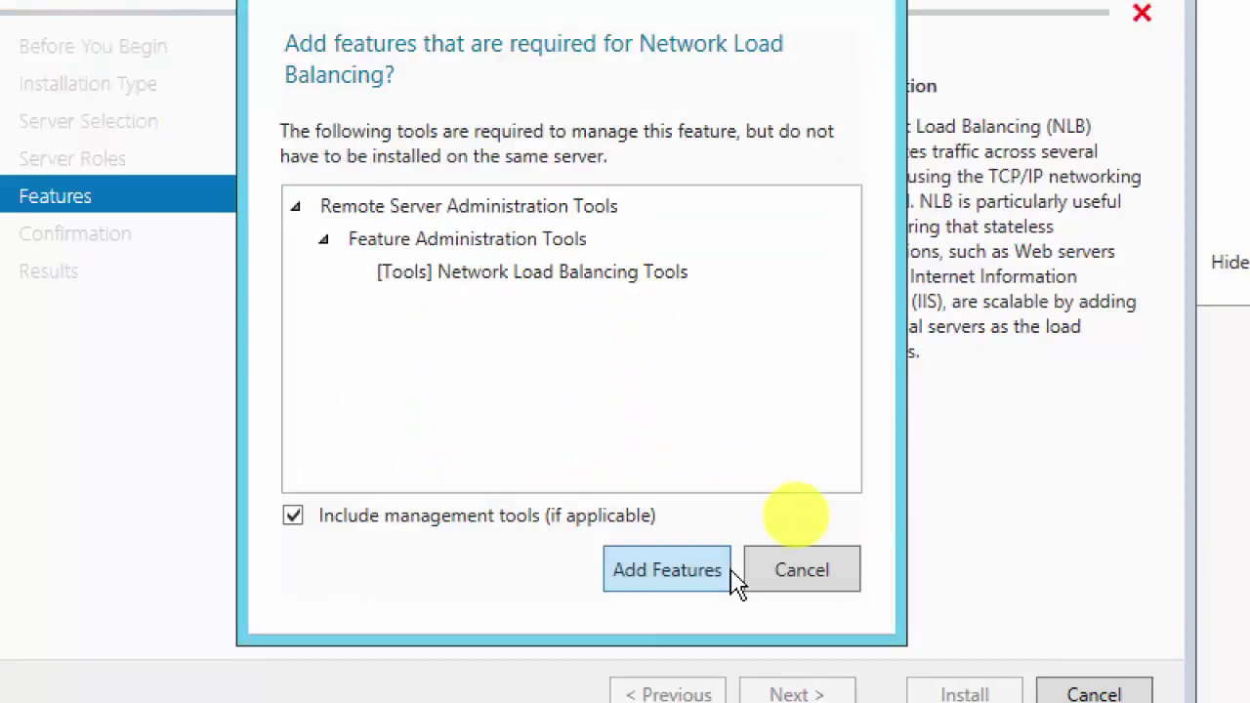
left_click(674, 576)
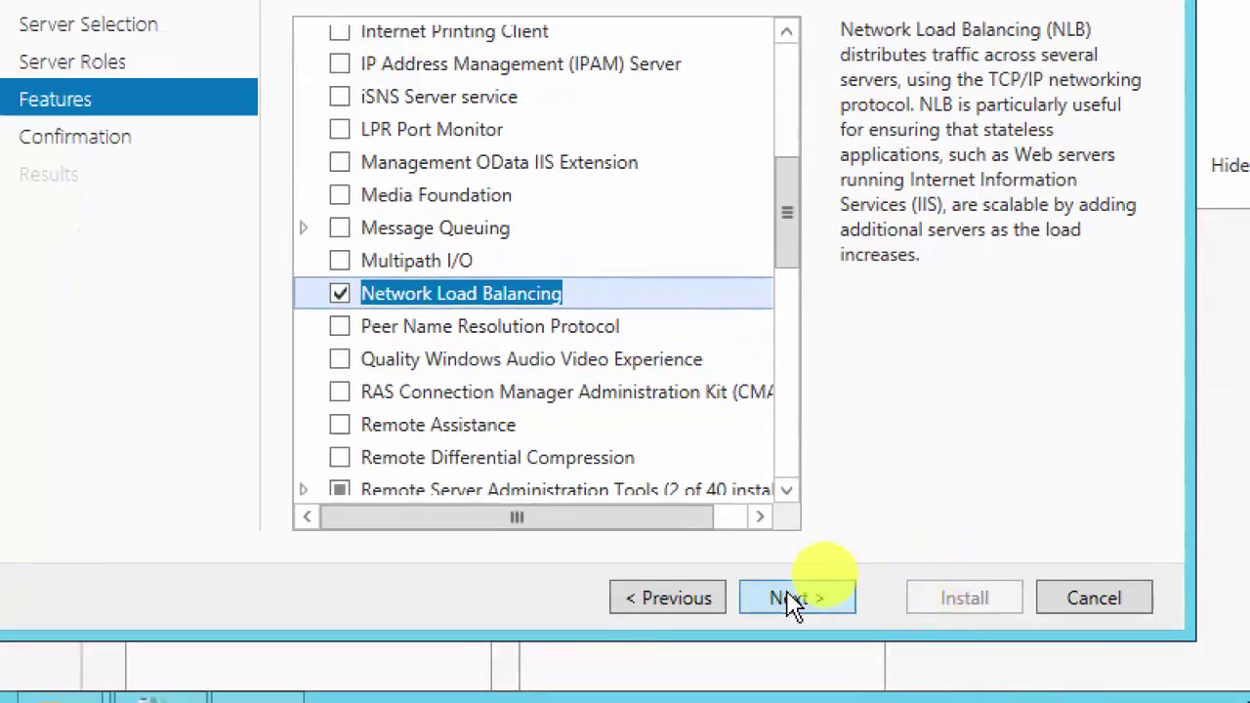
left_click(791, 600)
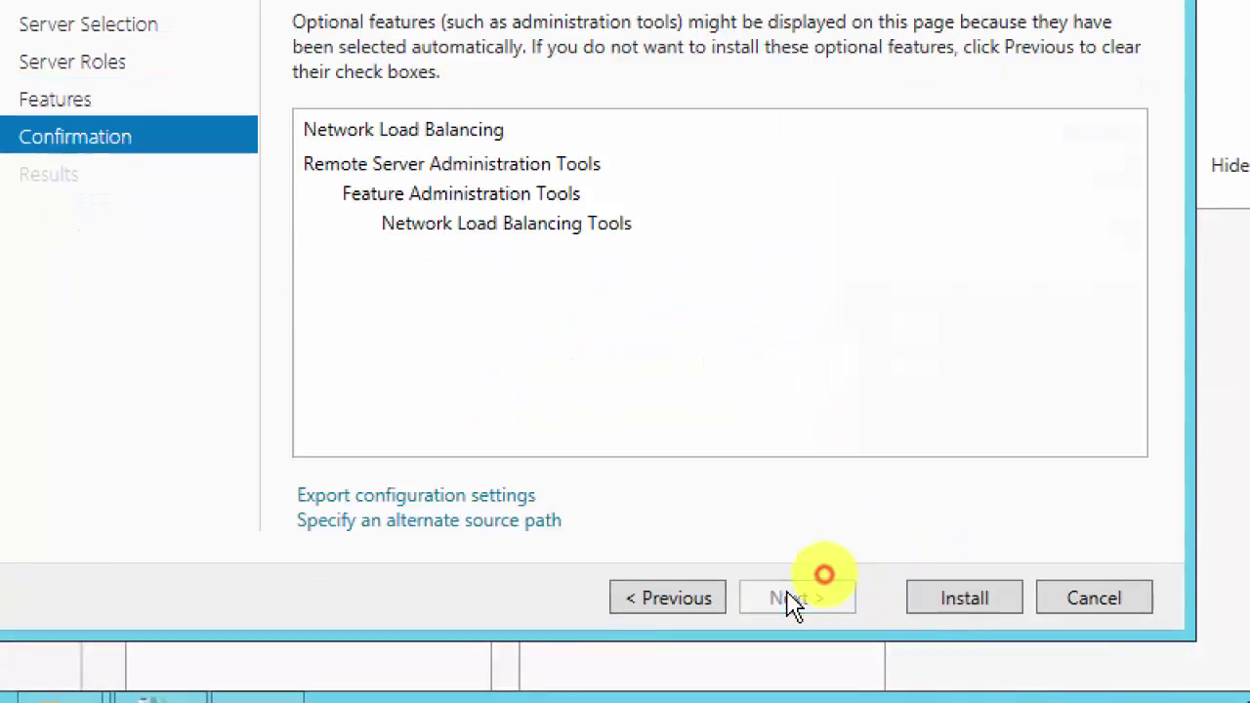
left_click(985, 601)
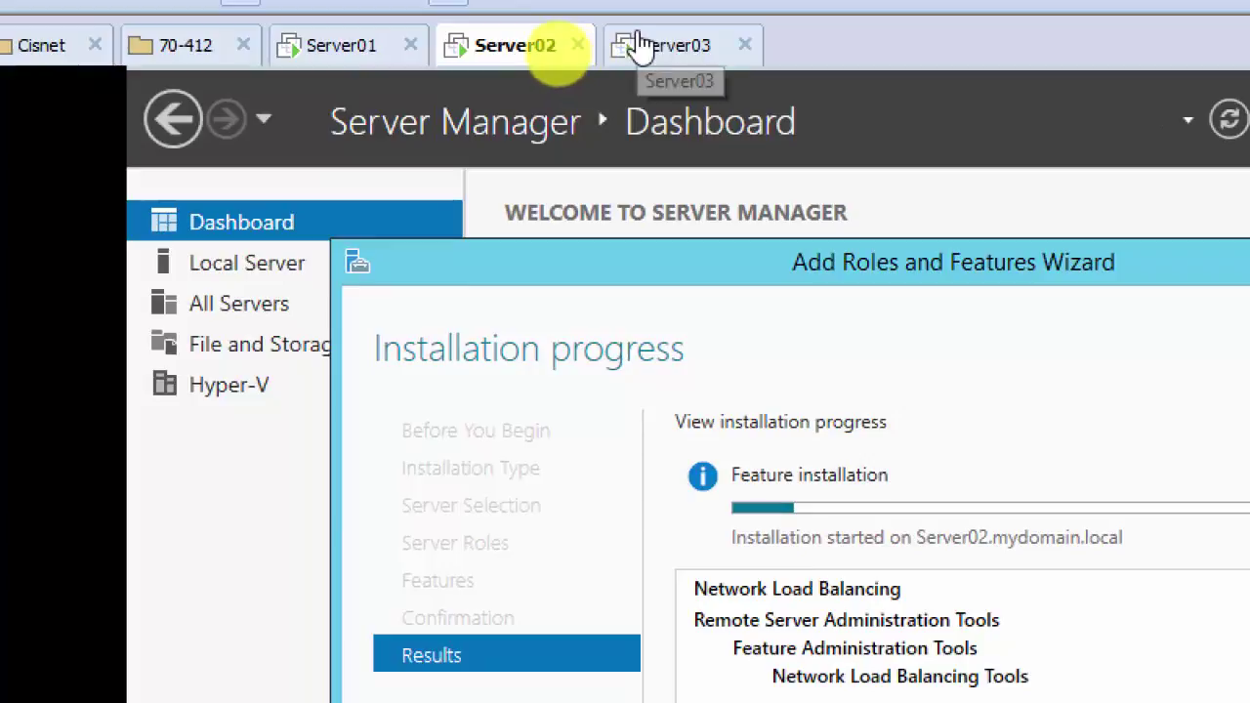
Step: On Server03, run Add Roles and Features with role-based install and Server03 as target to features
left_click(665, 59)
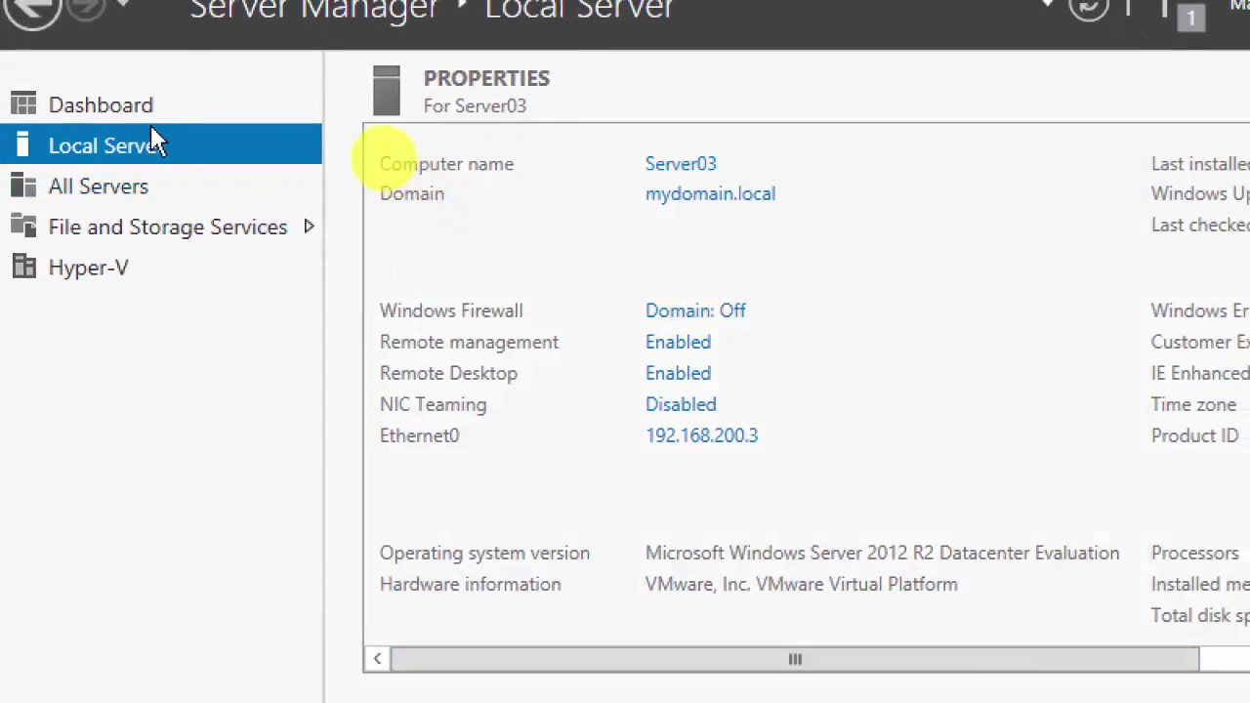
left_click(127, 105)
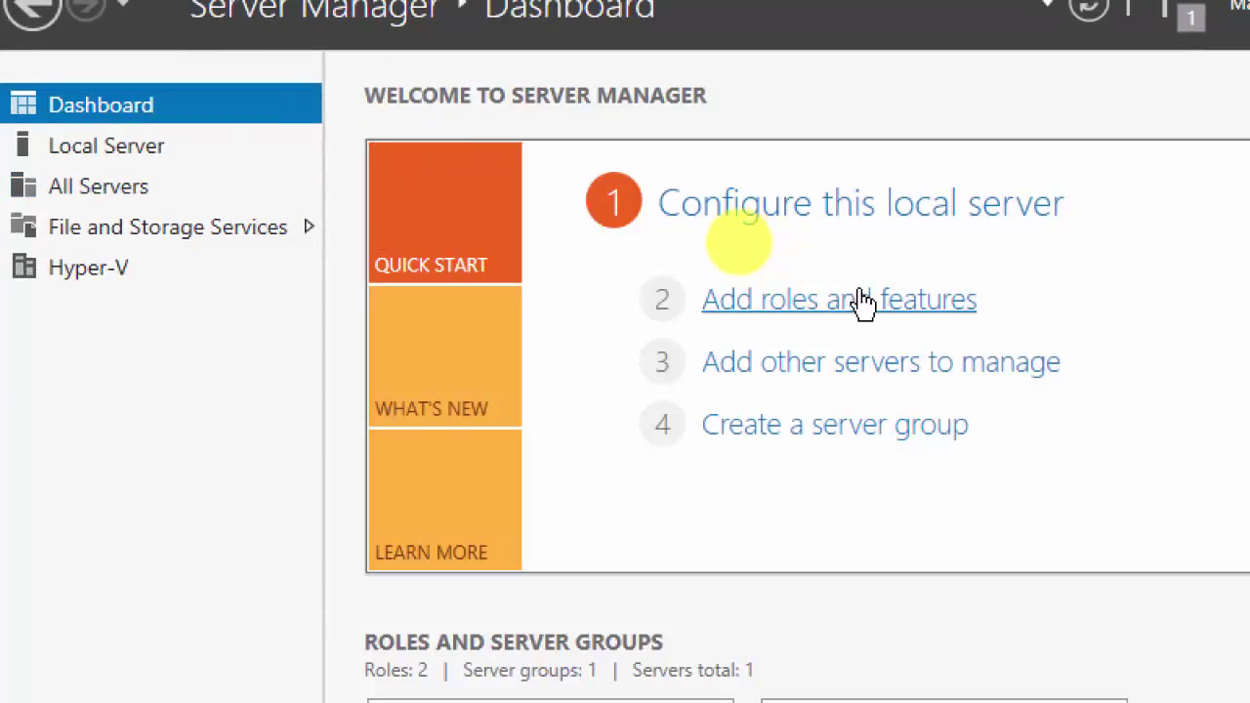
left_click(862, 301)
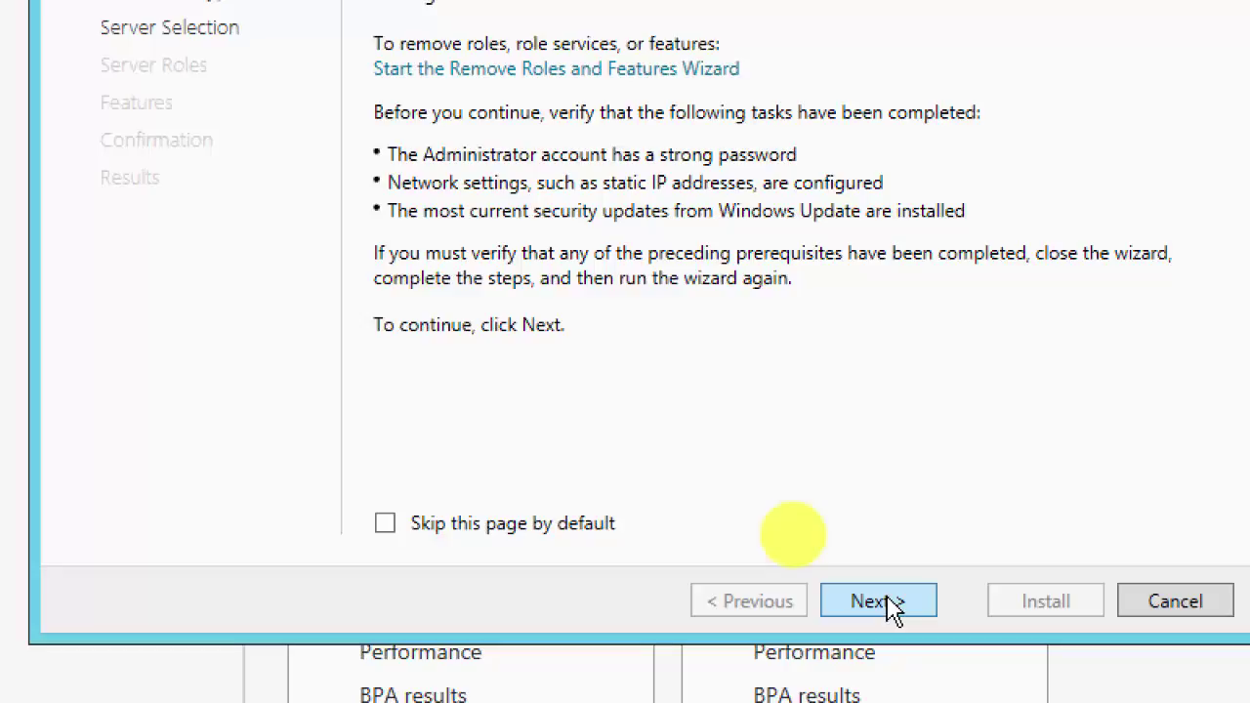
left_click(878, 601)
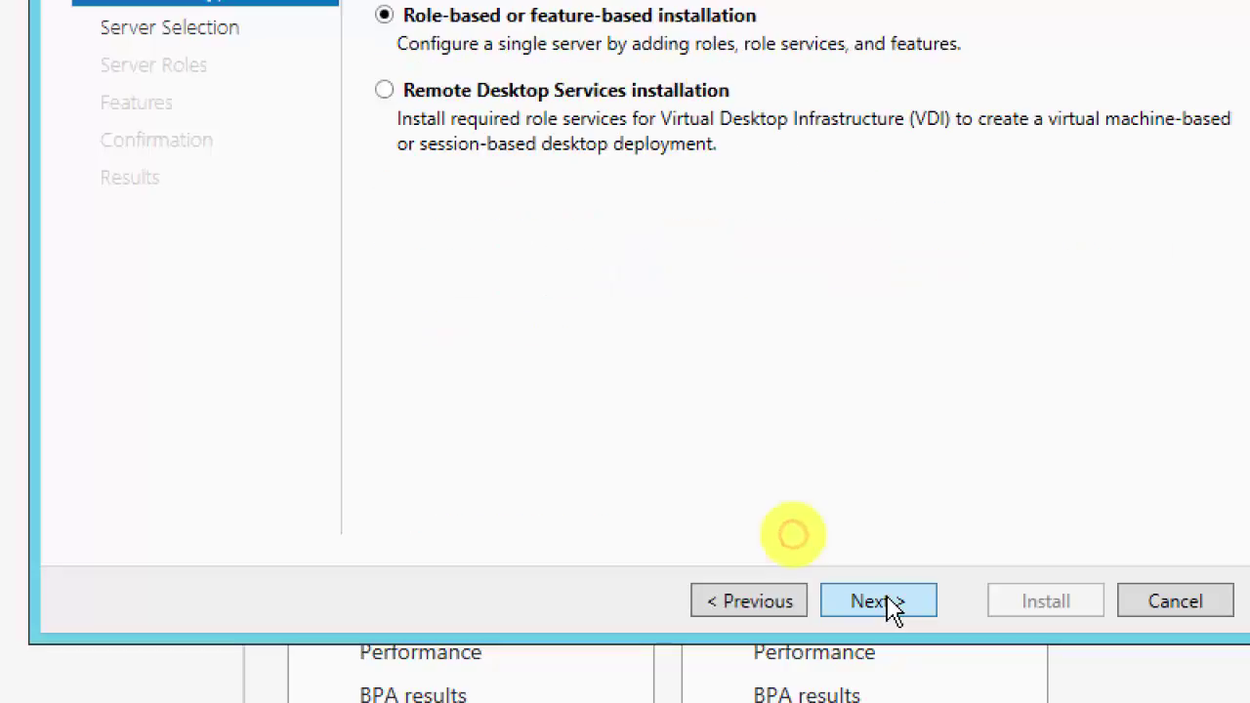
left_click(878, 601)
left_click(889, 601)
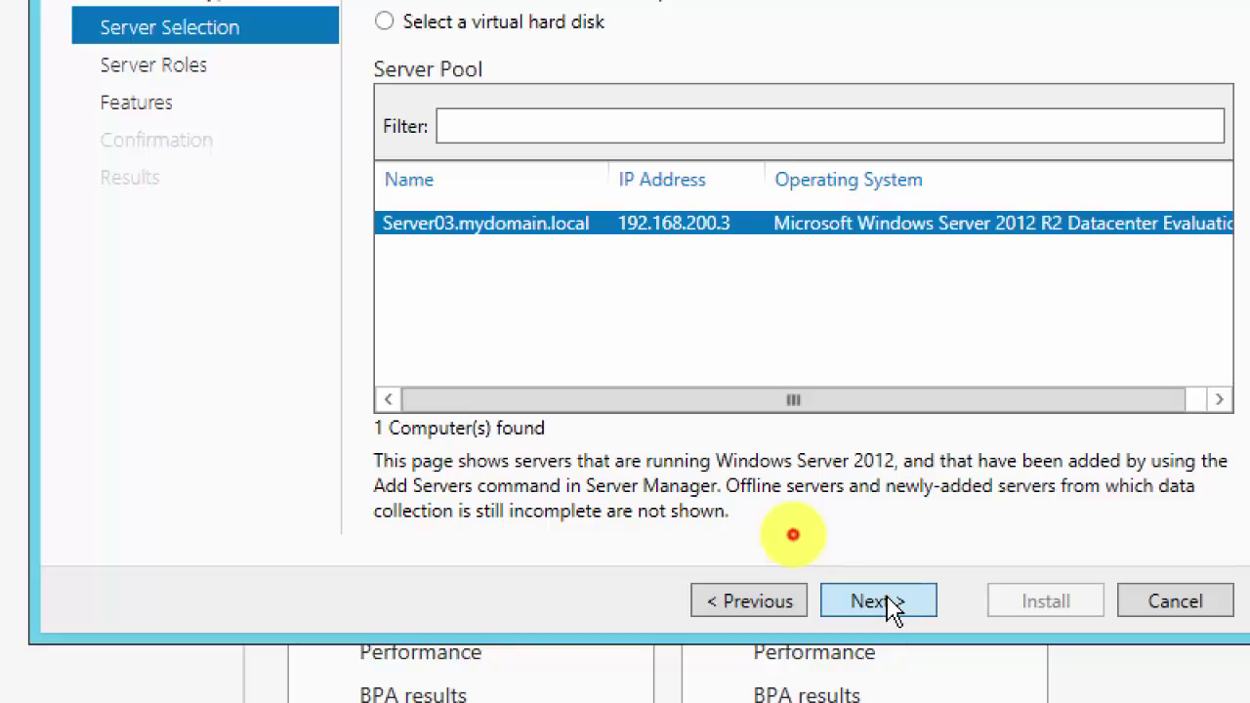
left_click(893, 604)
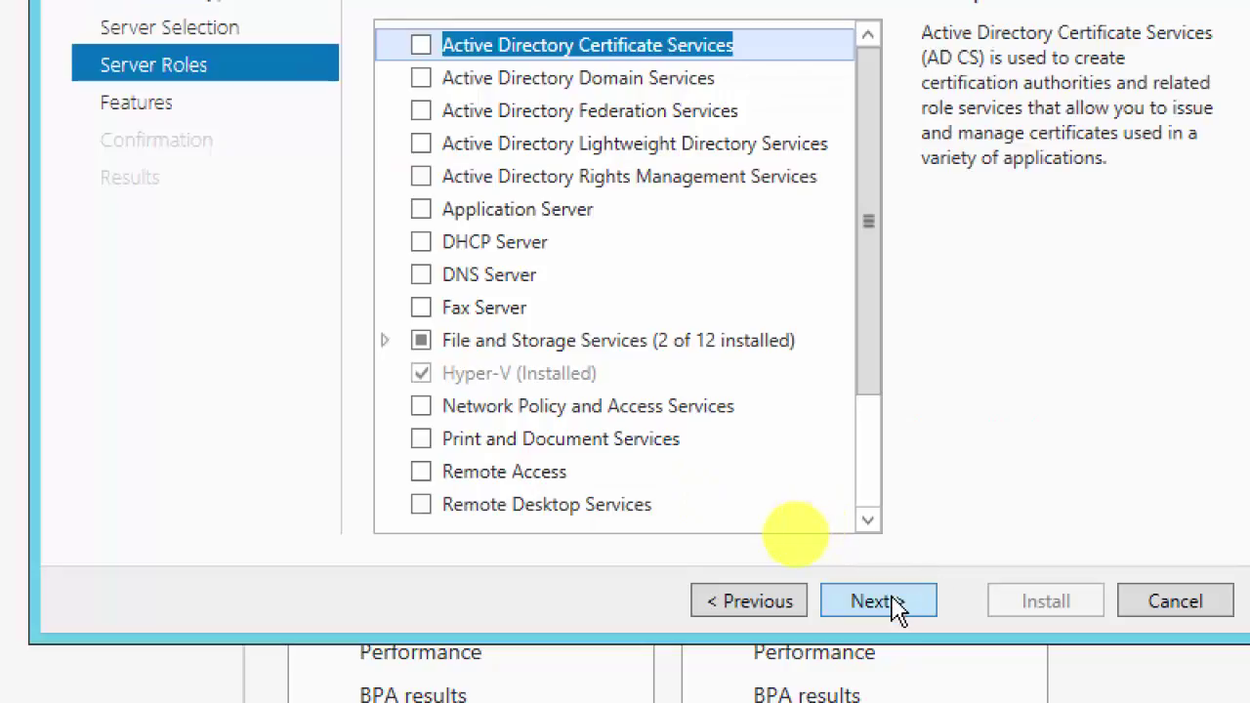
Step: Tick Network Load Balancing, accept its management tools, and continue to confirmation
left_click(868, 471)
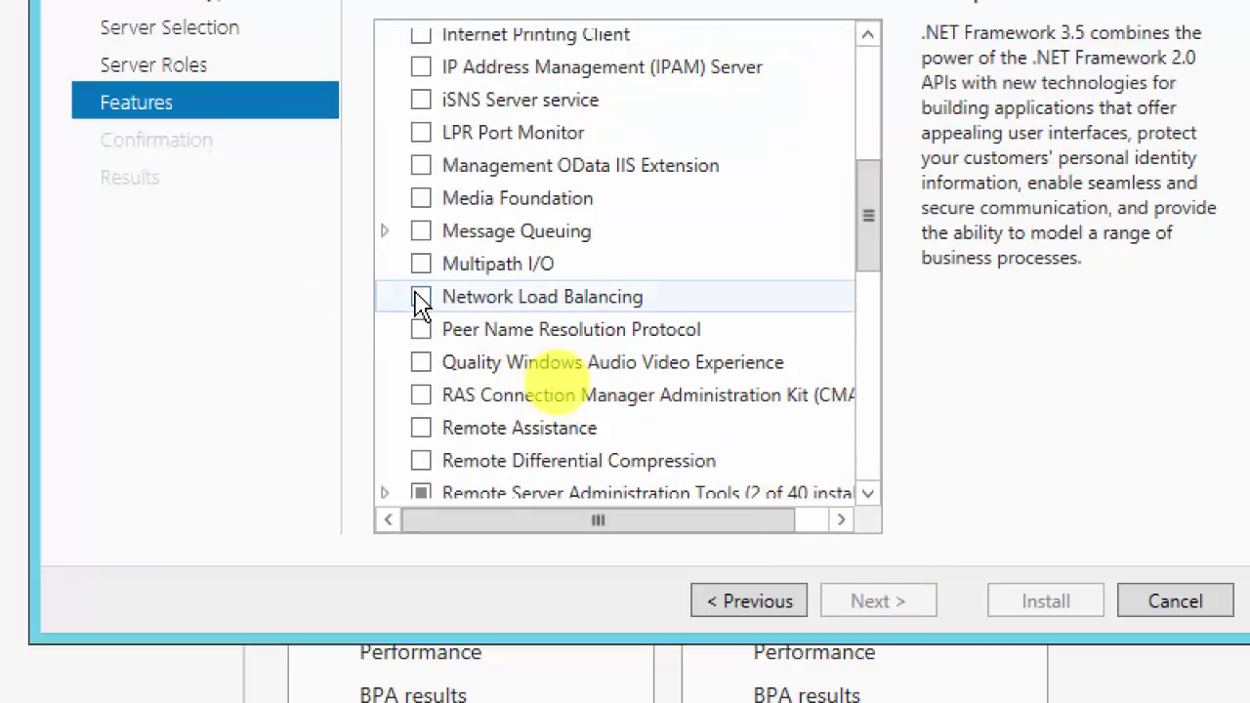
left_click(419, 296)
left_click(712, 476)
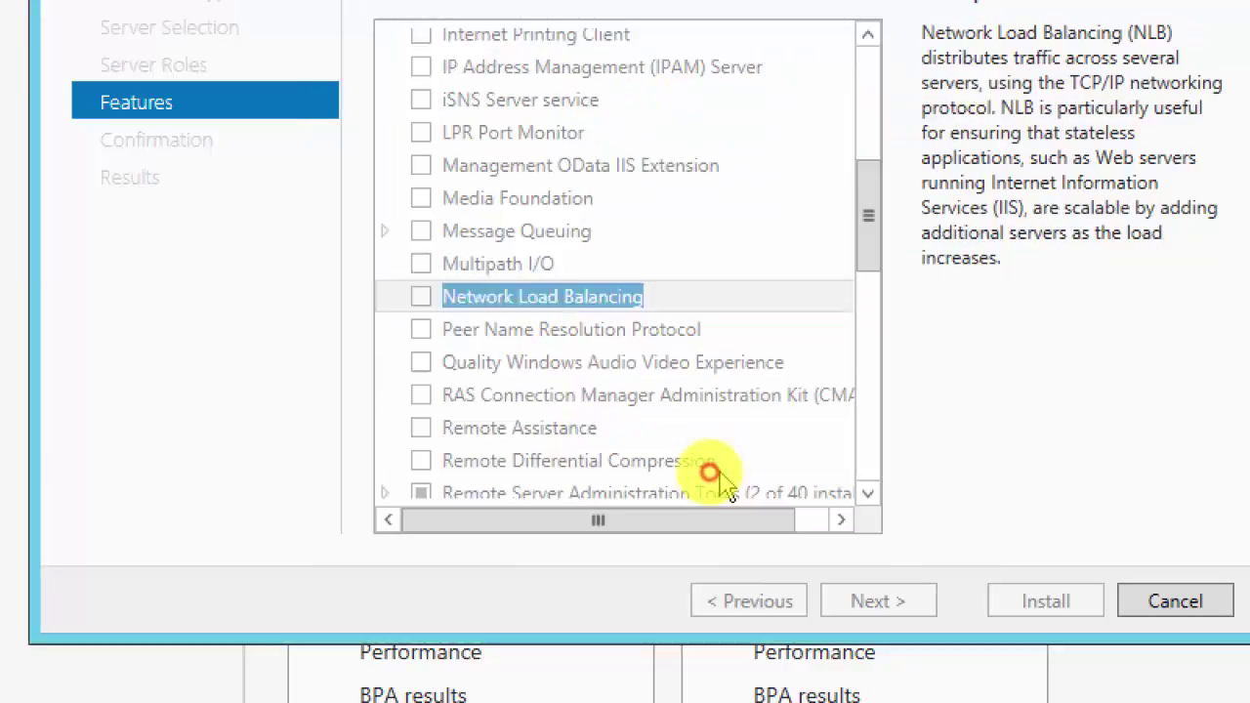
left_click(874, 608)
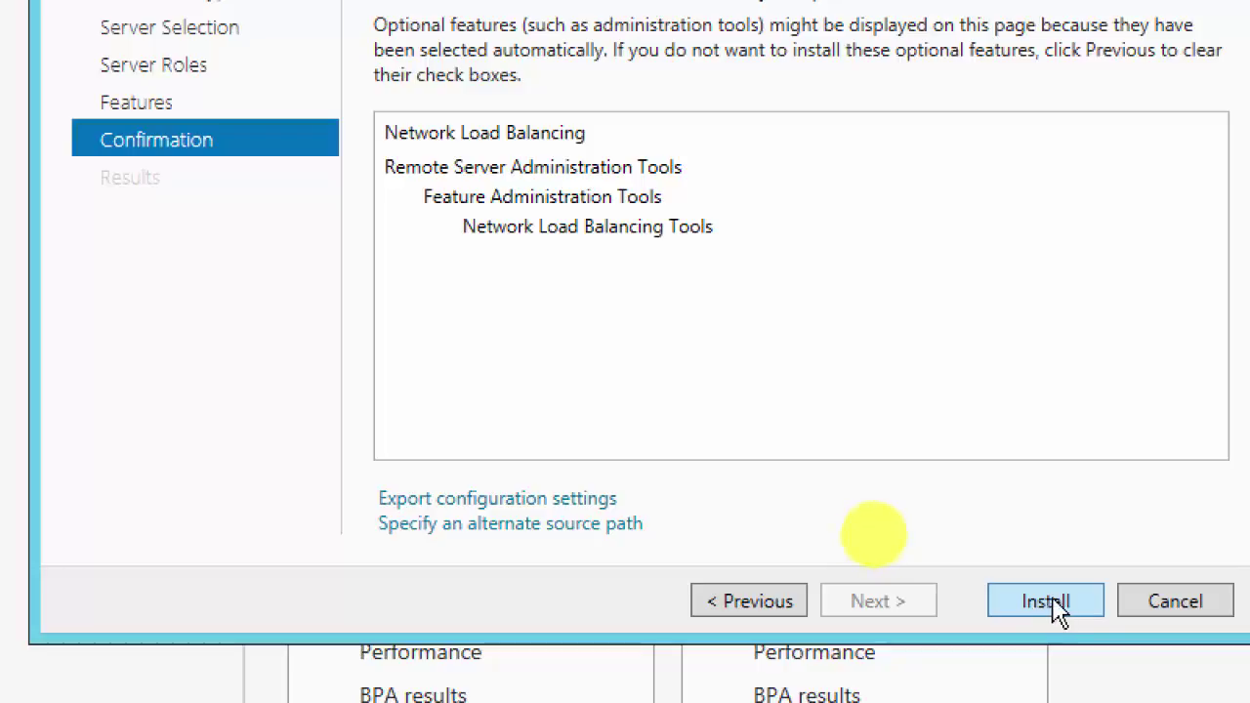
Step: Install Network Load Balancing on Server03 and close the wizard after it succeeds
left_click(1043, 602)
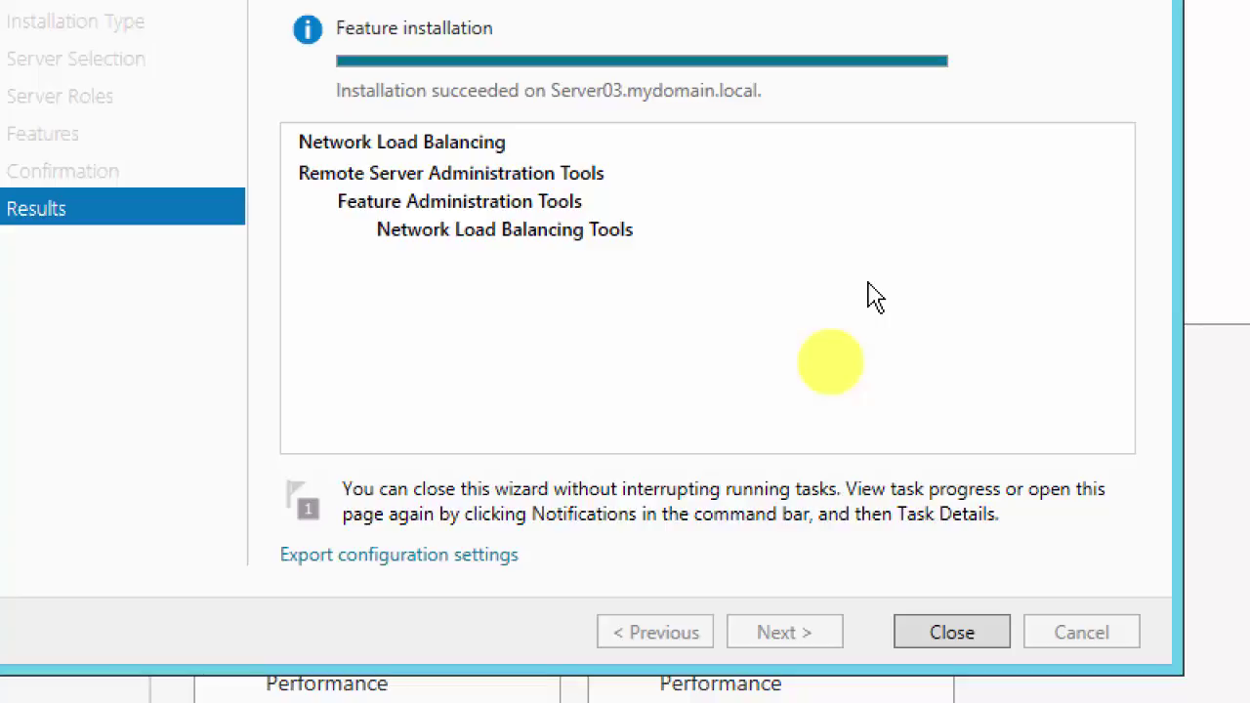
left_click(952, 633)
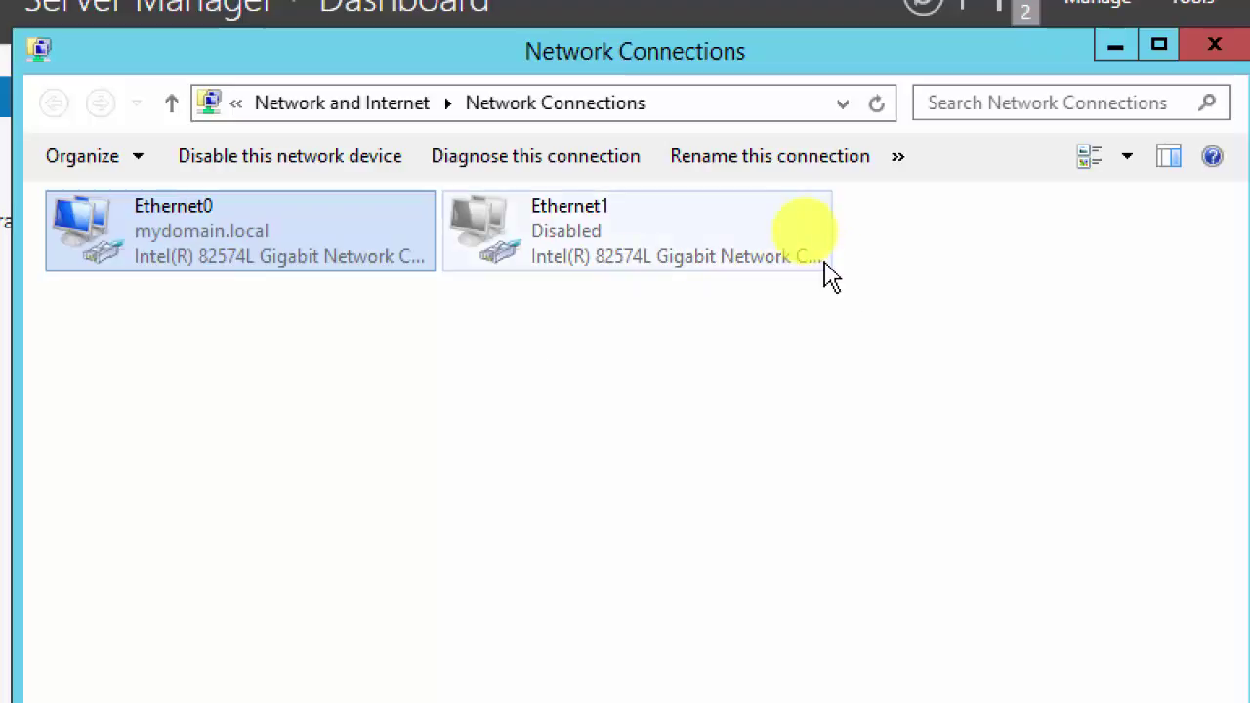
Step: Close the network connections window to reveal Server03's Server Manager dashboard
left_click(1031, 84)
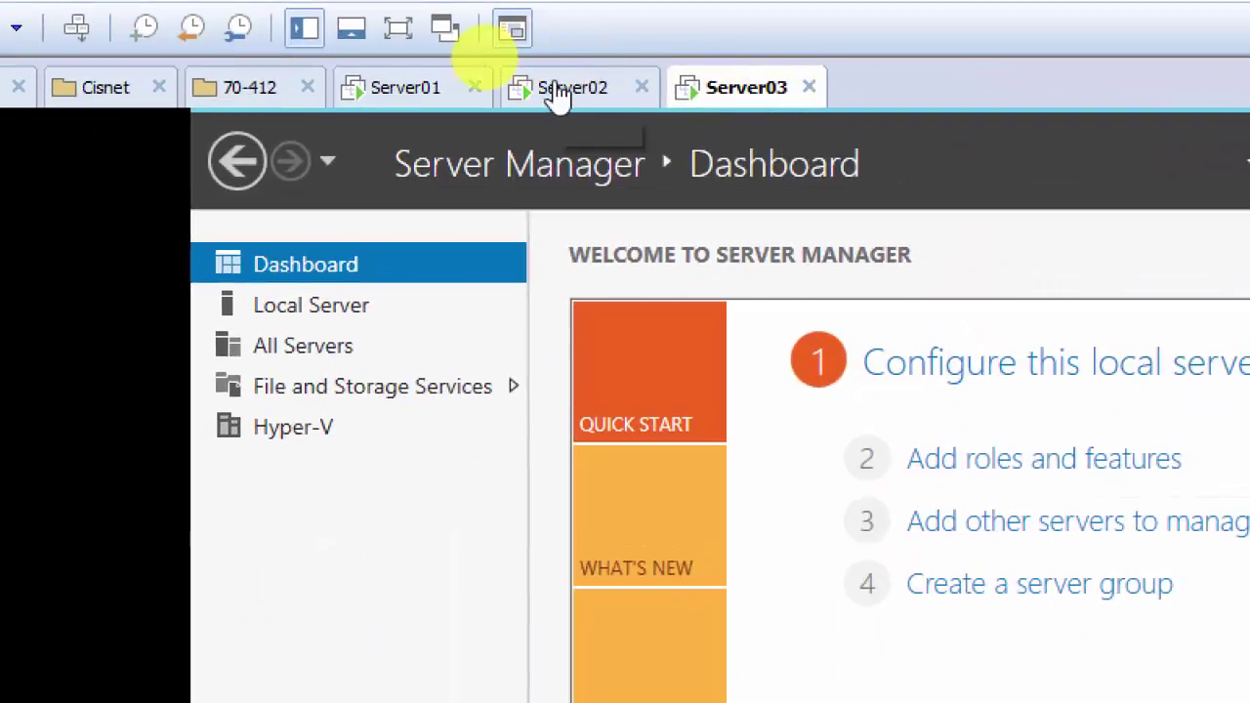
Step: Close Server02's finished feature install wizard, then close Server03's Hyper-V Manager
left_click(559, 89)
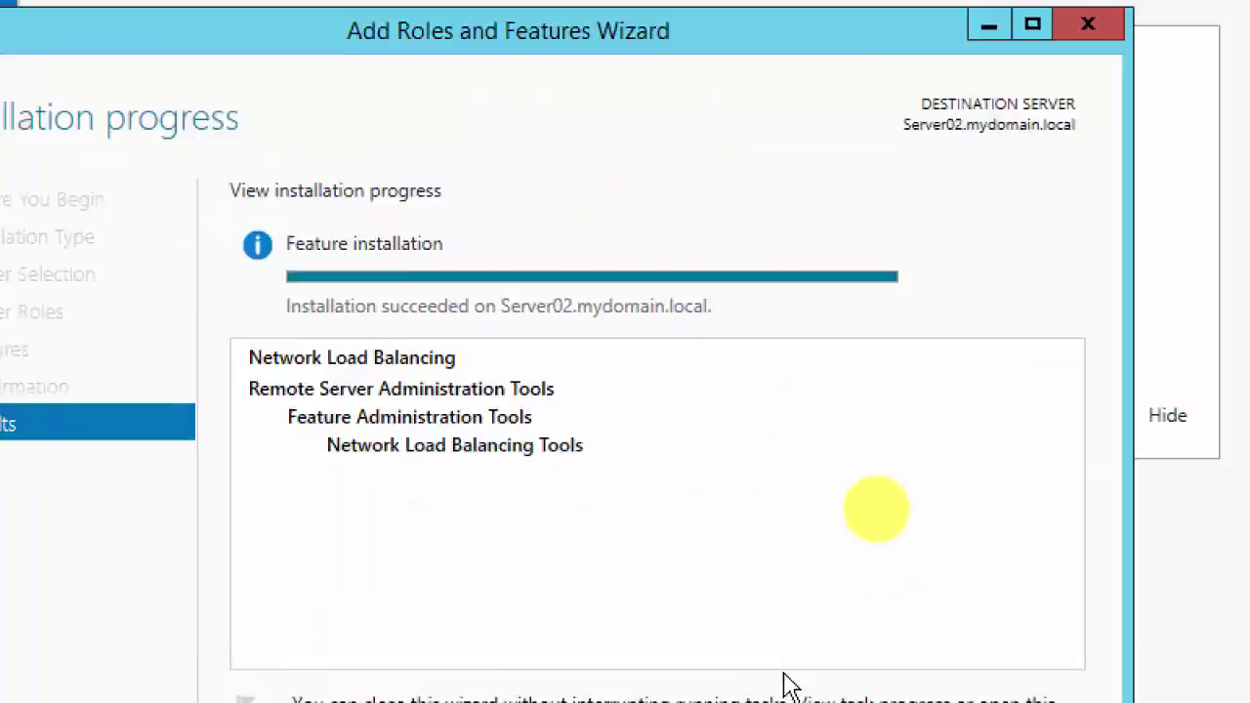
left_click(768, 683)
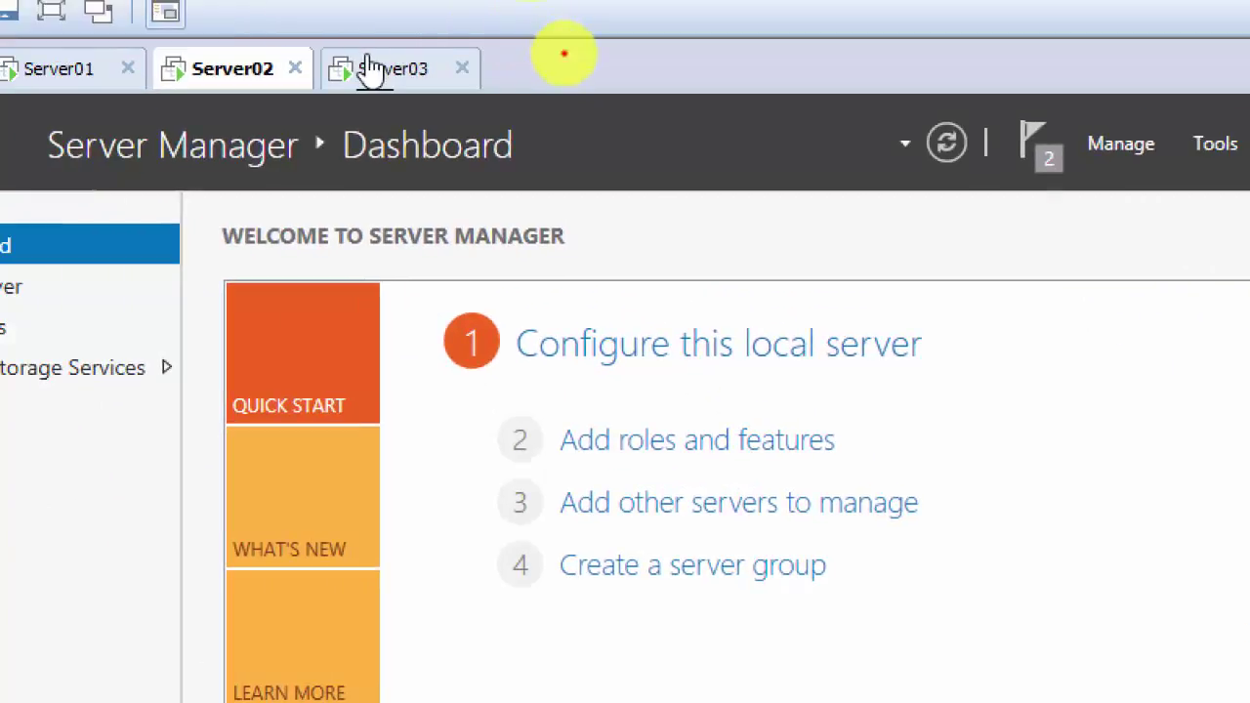
left_click(369, 70)
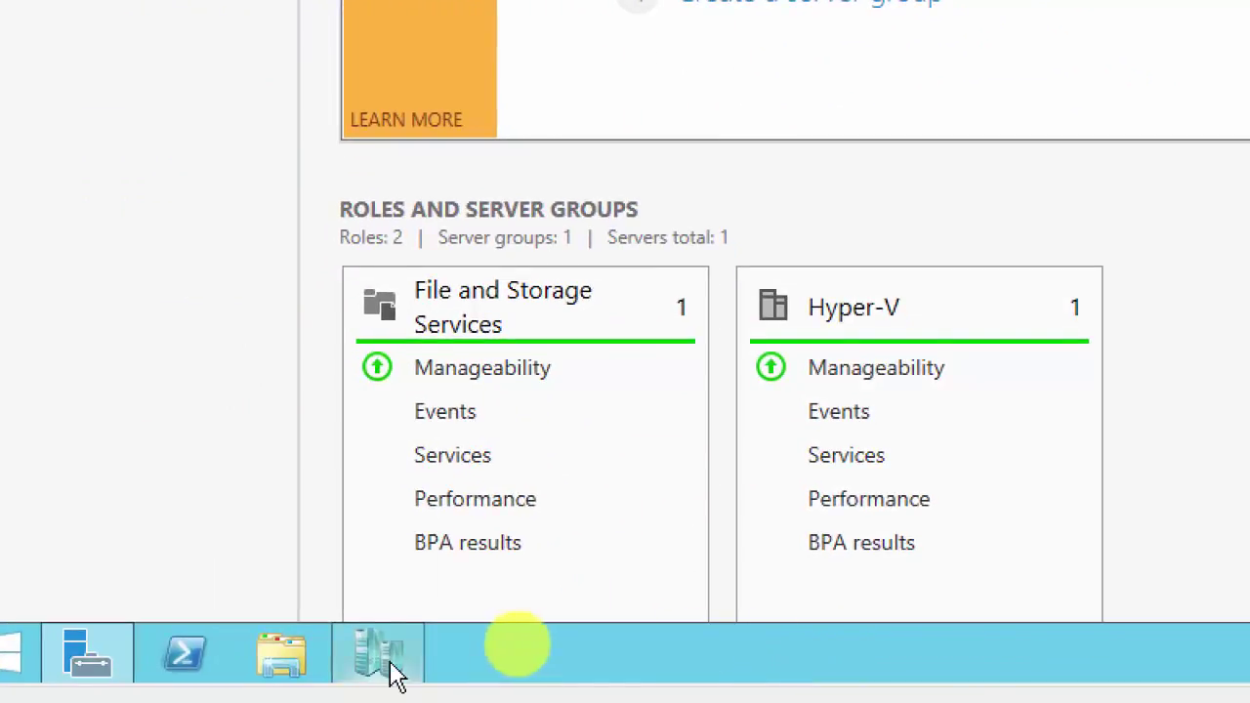
left_click(389, 664)
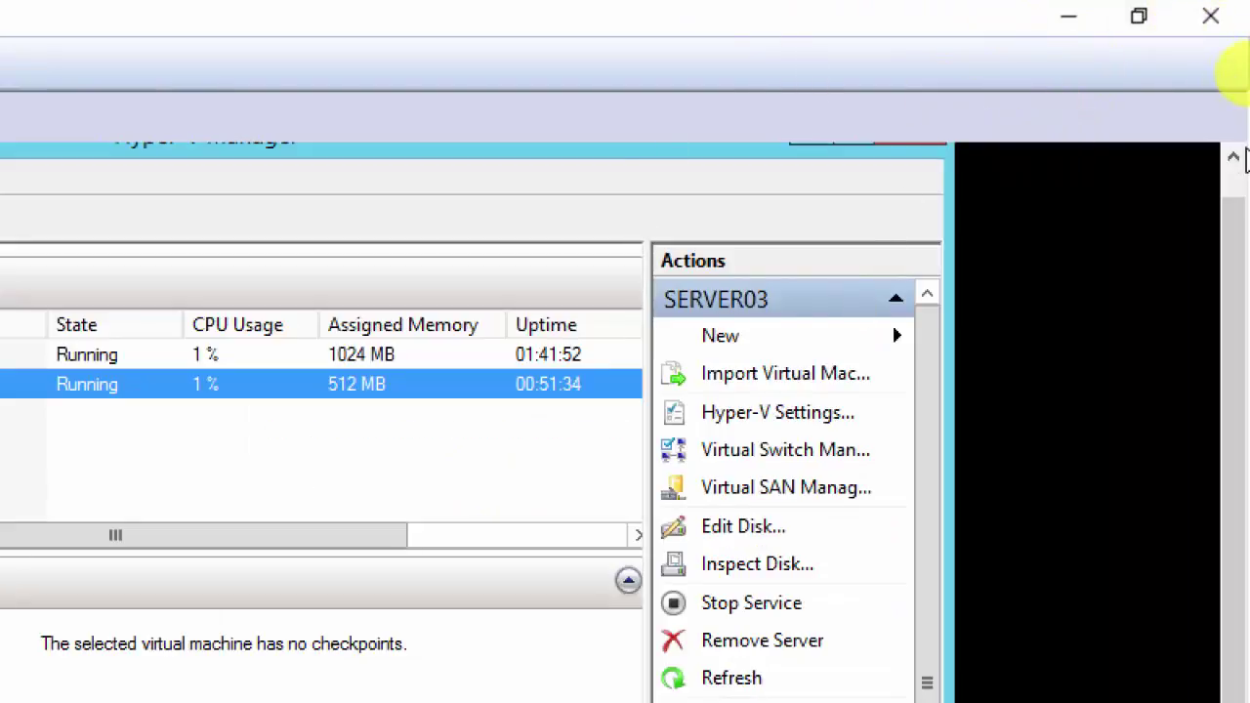
scroll(1230, 189, "up", 1)
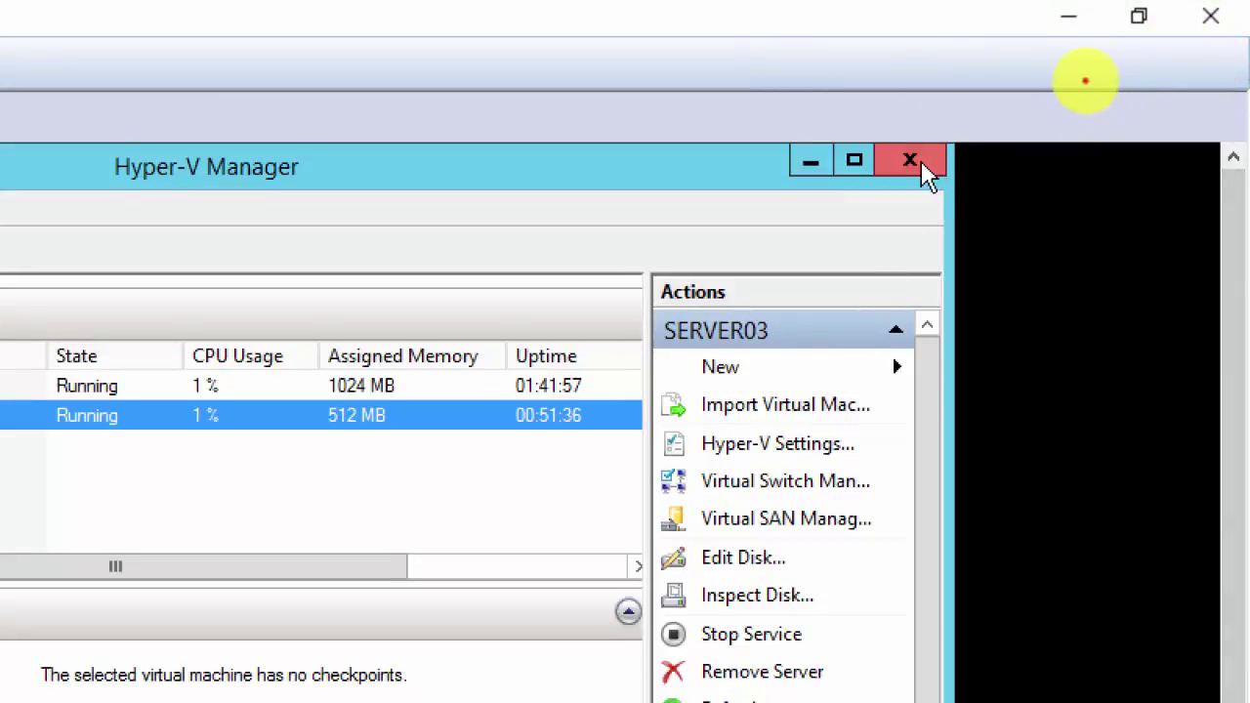
left_click(921, 161)
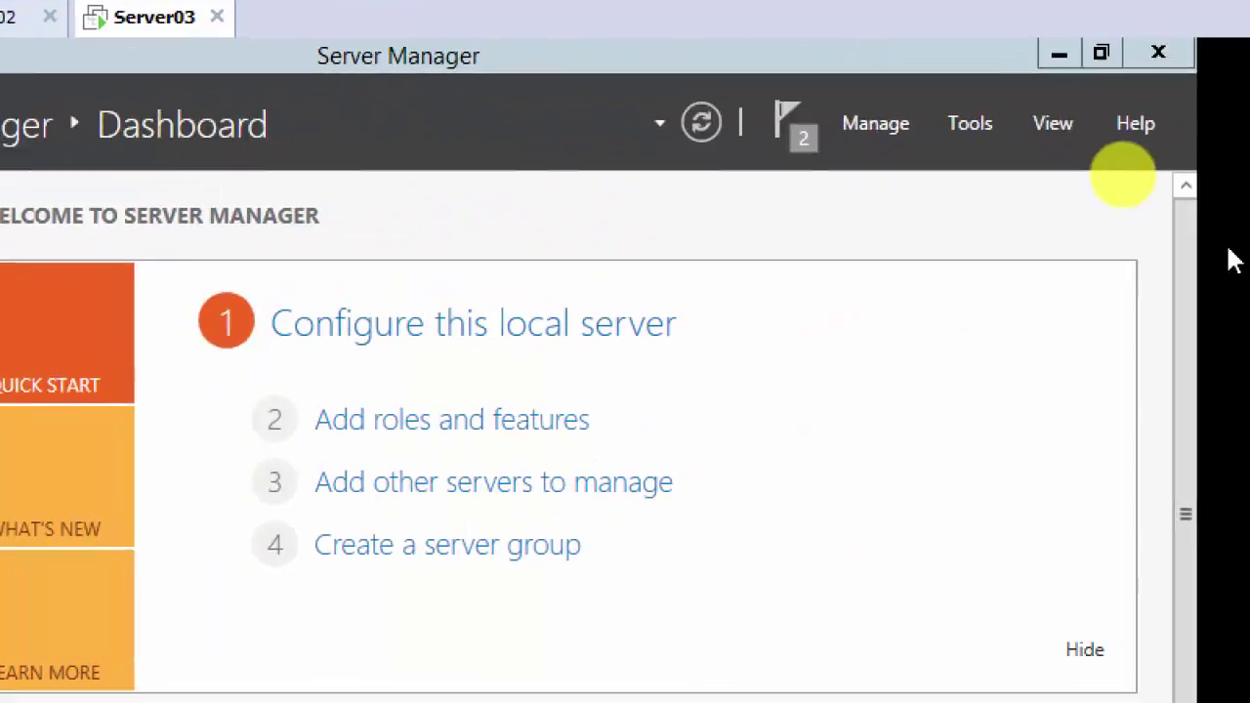
Step: Open the Tools menu in Server03's Server Manager for Network Load Balancing Manager
left_click(951, 124)
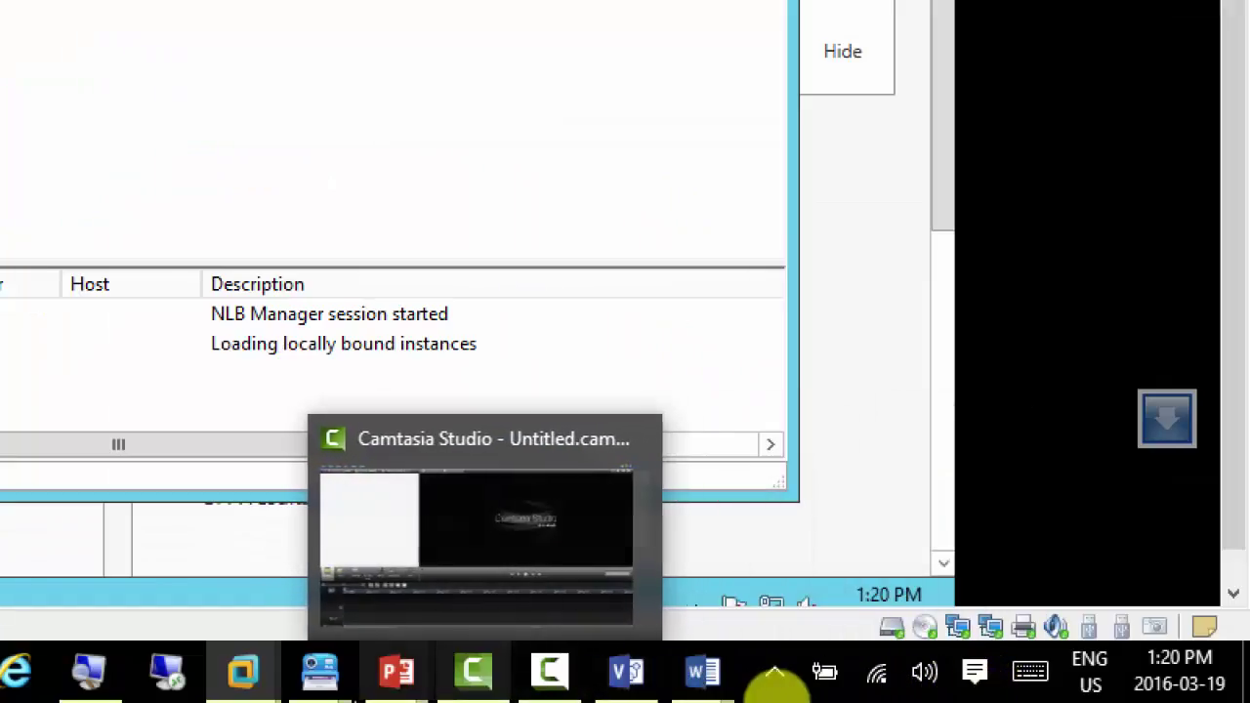
Step: Step through the NLB - Screenshots guide to section 11 (New Cluster), then minimize it
mouse_move(321, 676)
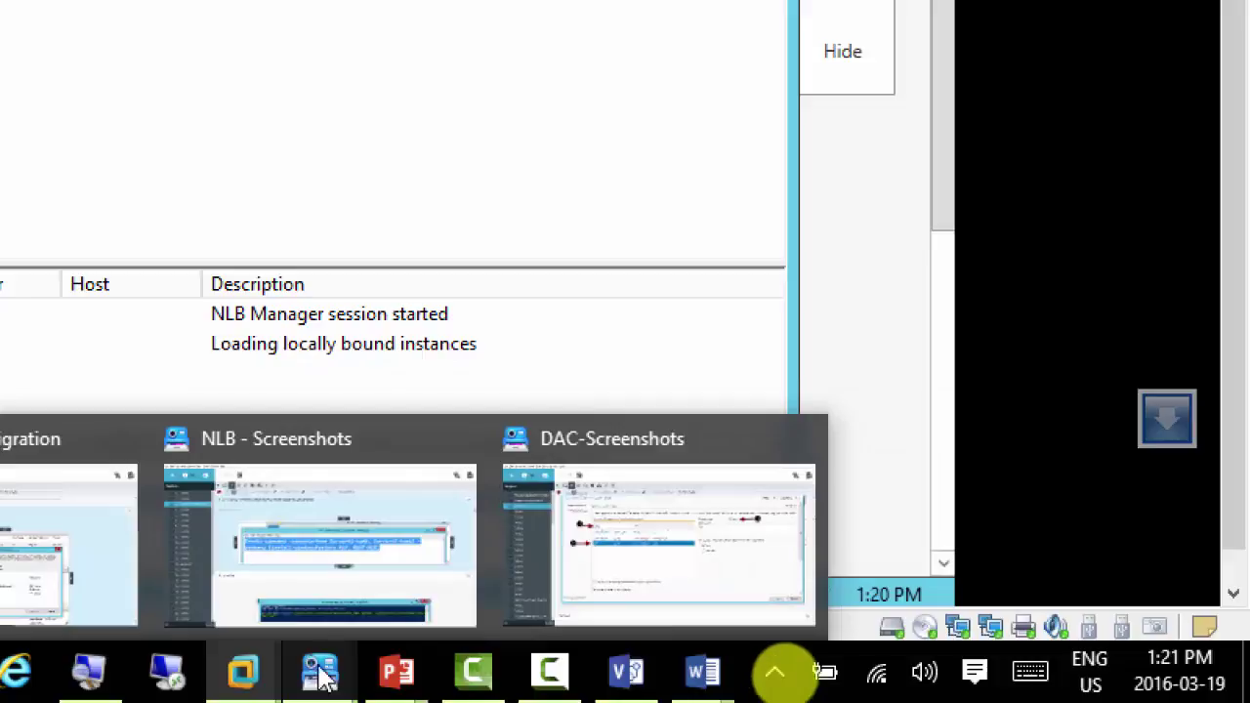
left_click(330, 535)
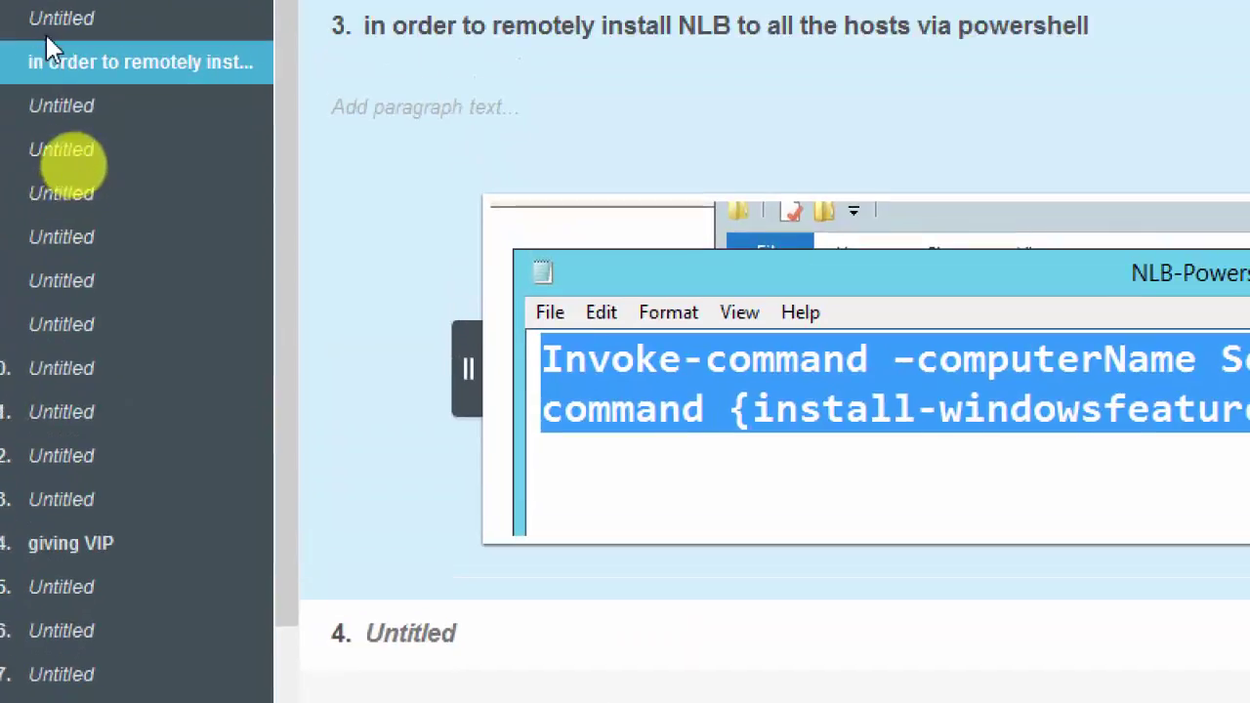
left_click(42, 111)
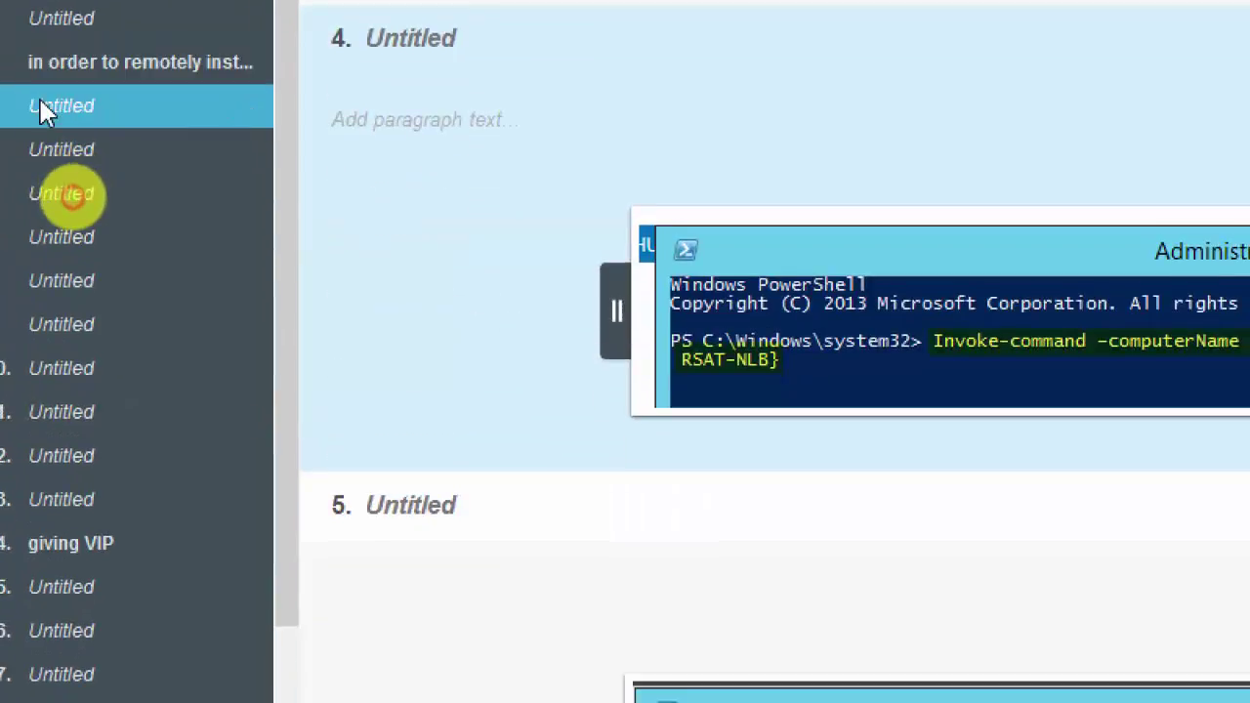
key("Down")
key("Down")
key("Down")
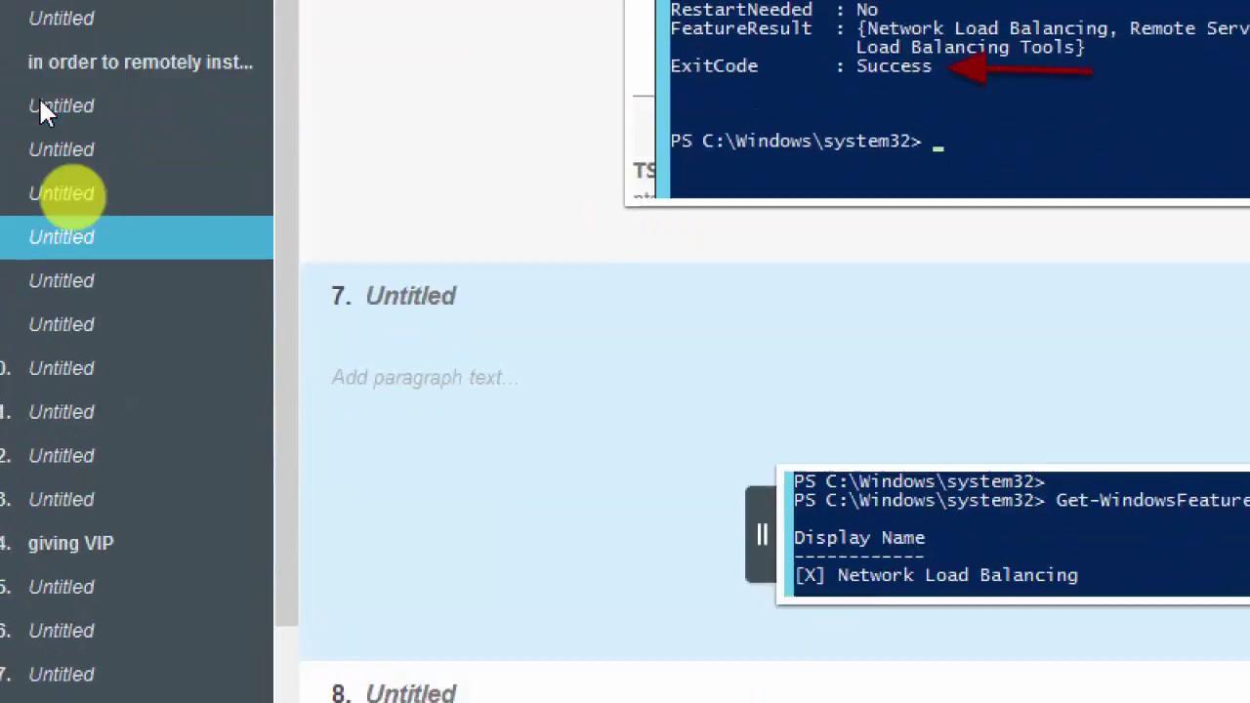
key("Down")
key("Down")
key("Down")
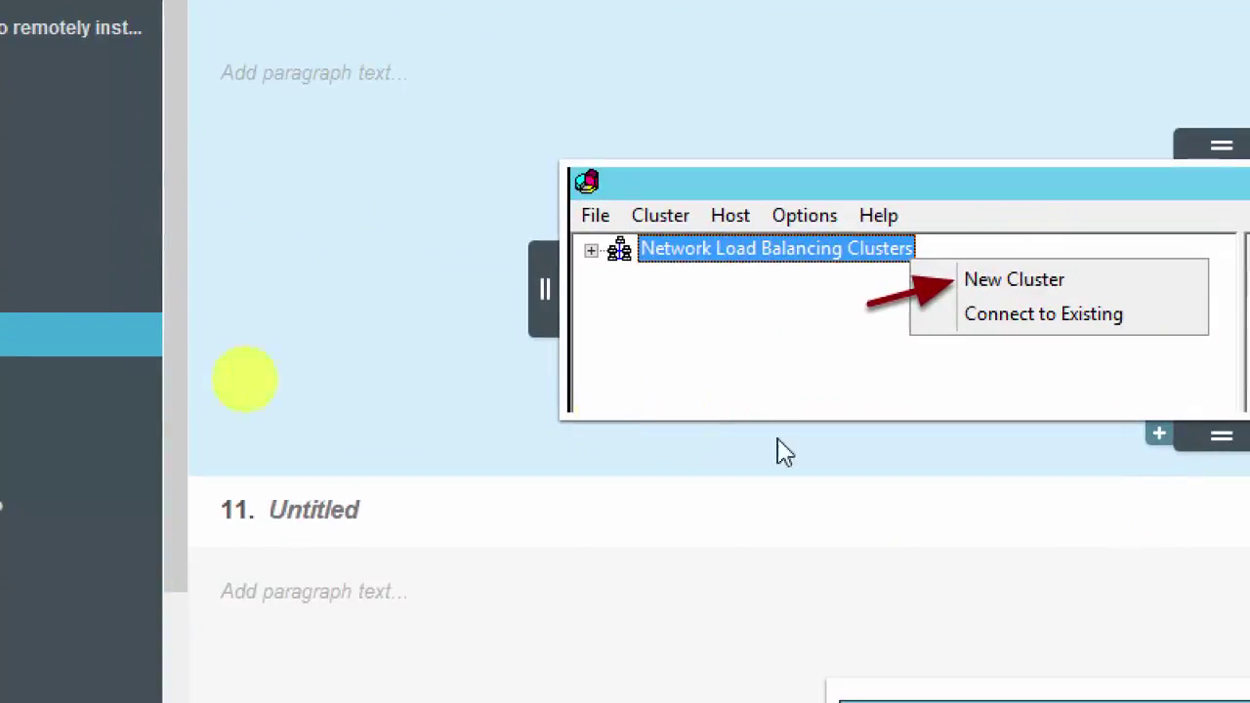
left_click(69, 371)
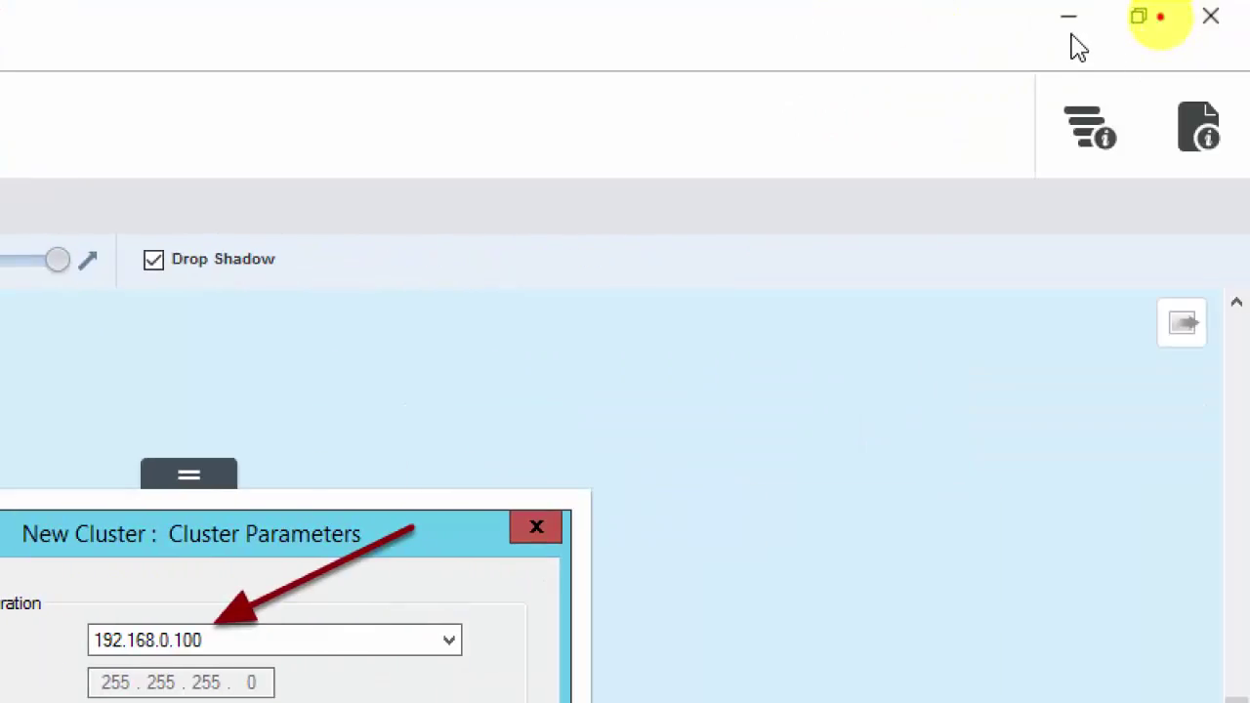
left_click(1071, 22)
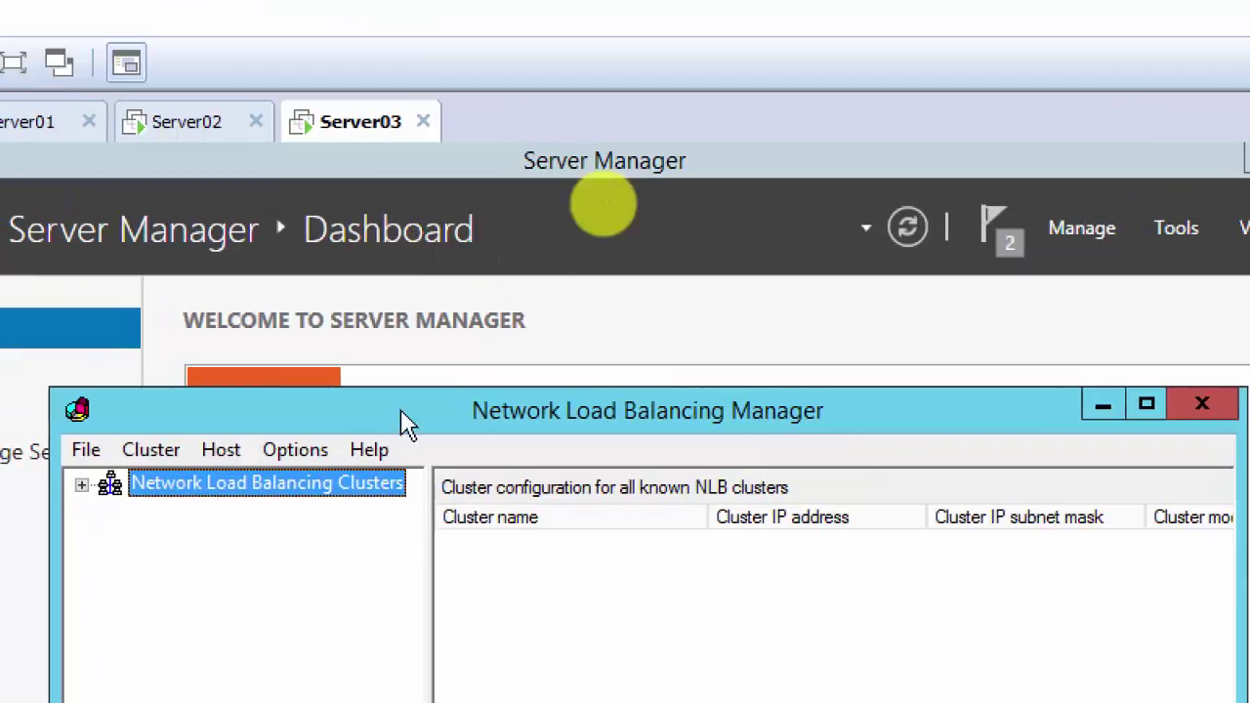
Step: Start a New Cluster and connect to host server03, listing Ethernet0 at 192.168.200.3
right_click(293, 499)
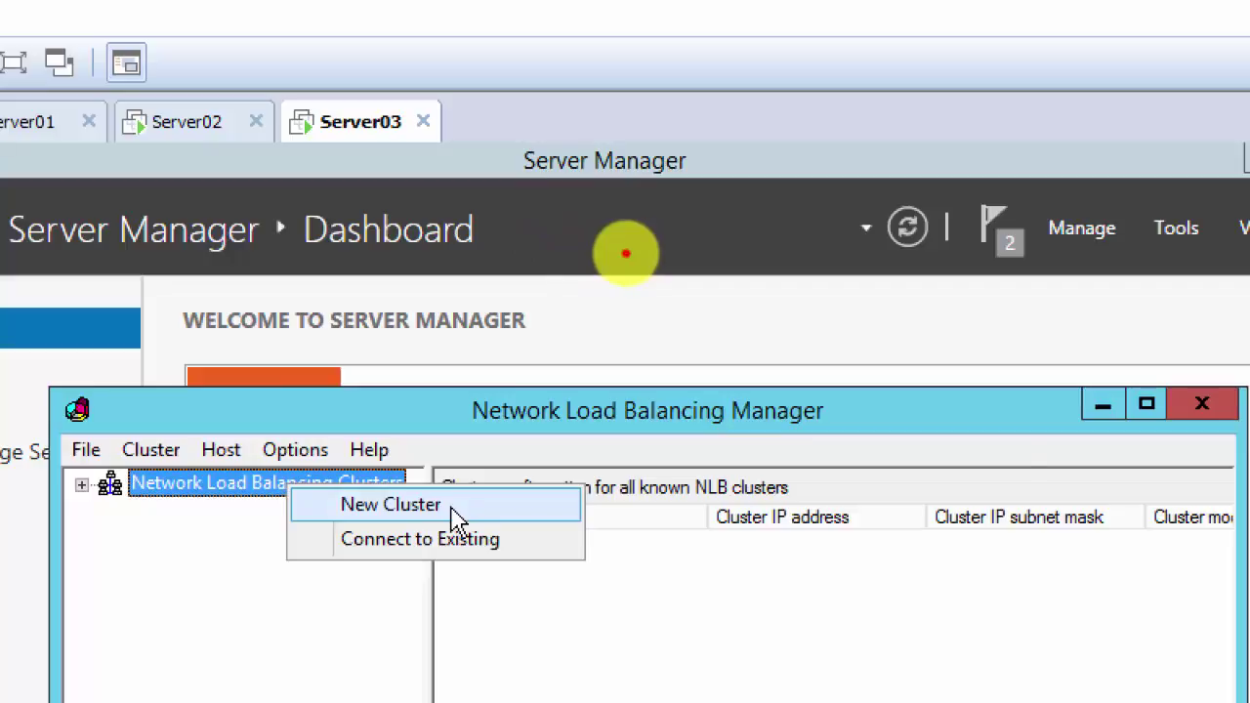
left_click(456, 518)
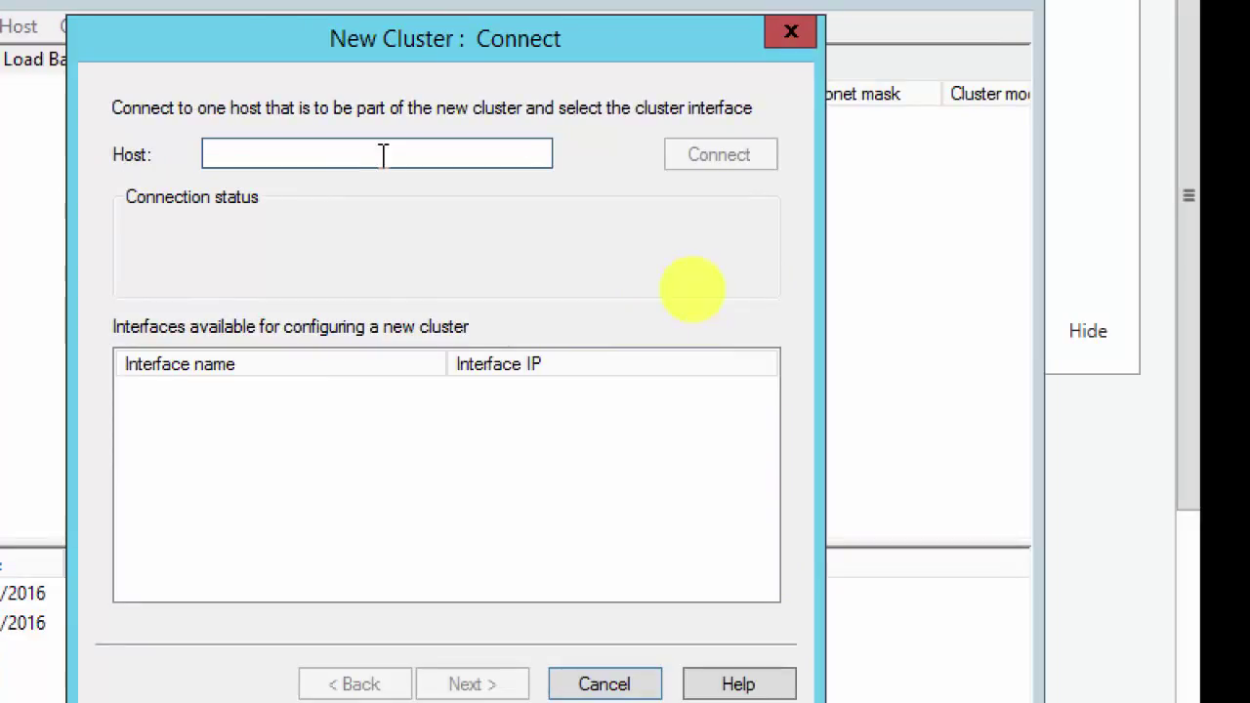
type("server03")
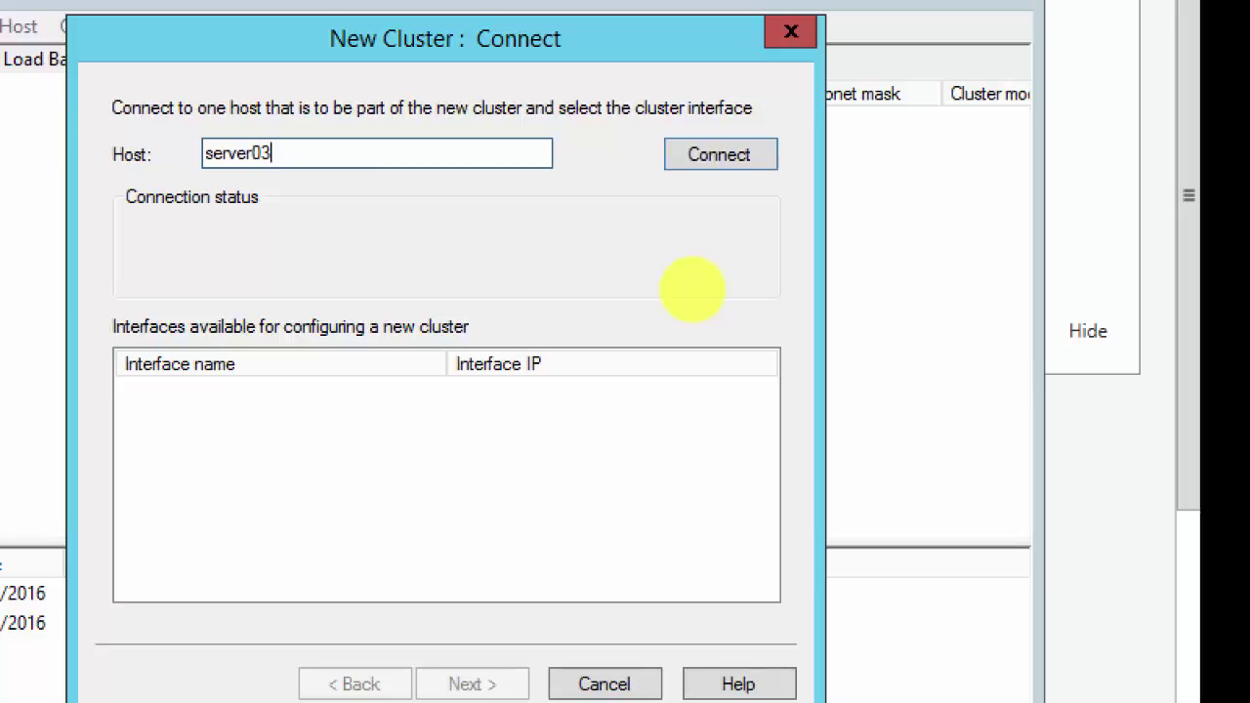
left_click(721, 162)
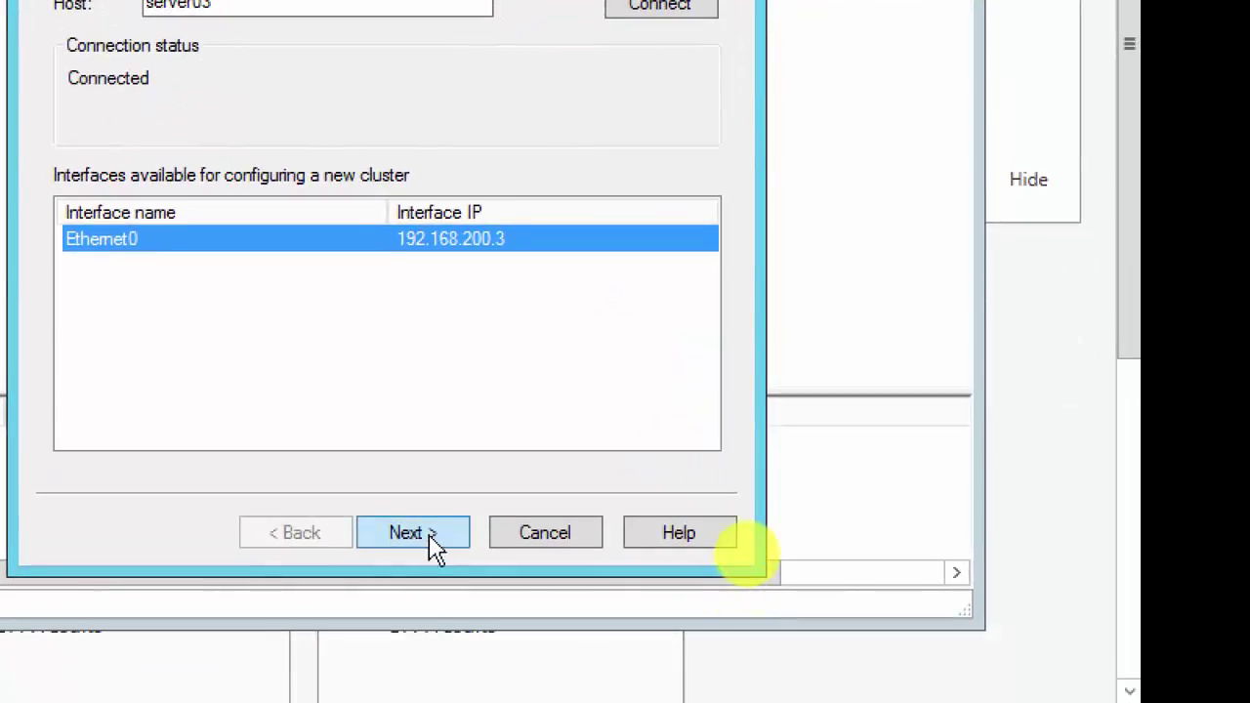
Step: Advance to Host Parameters, keeping priority 1 and default state Started
left_click(422, 535)
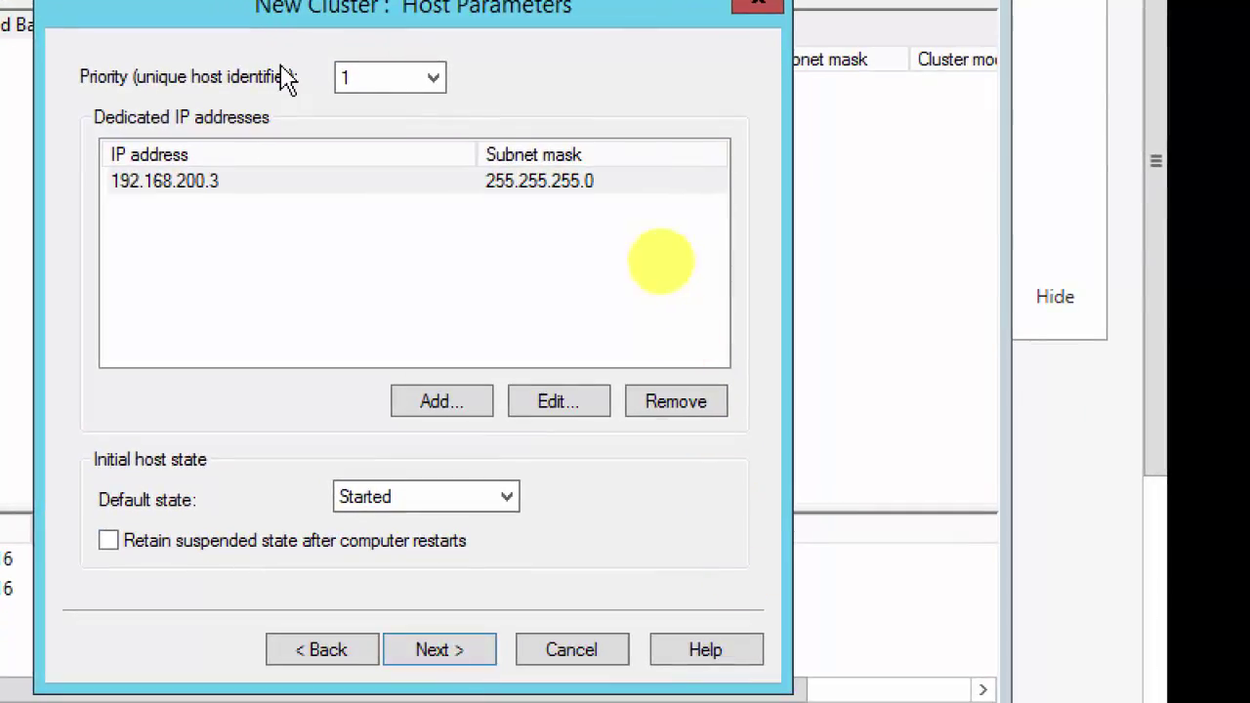
left_click(437, 82)
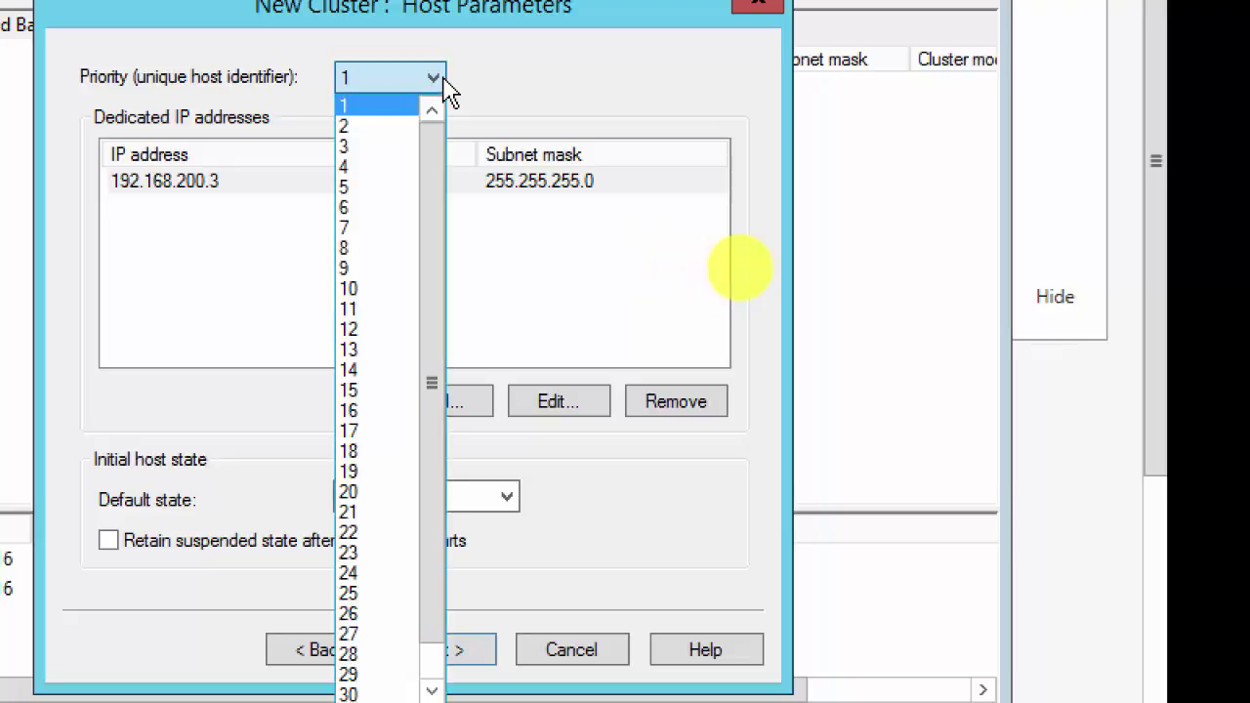
left_click(540, 104)
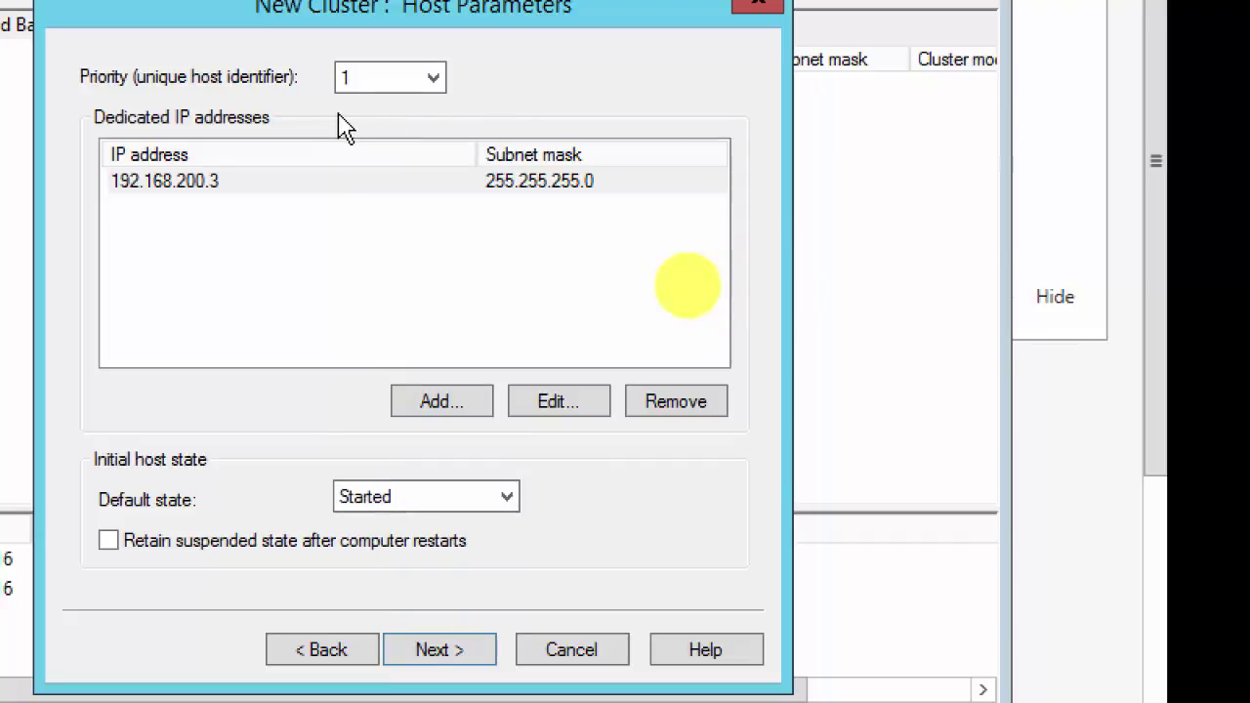
left_click(436, 80)
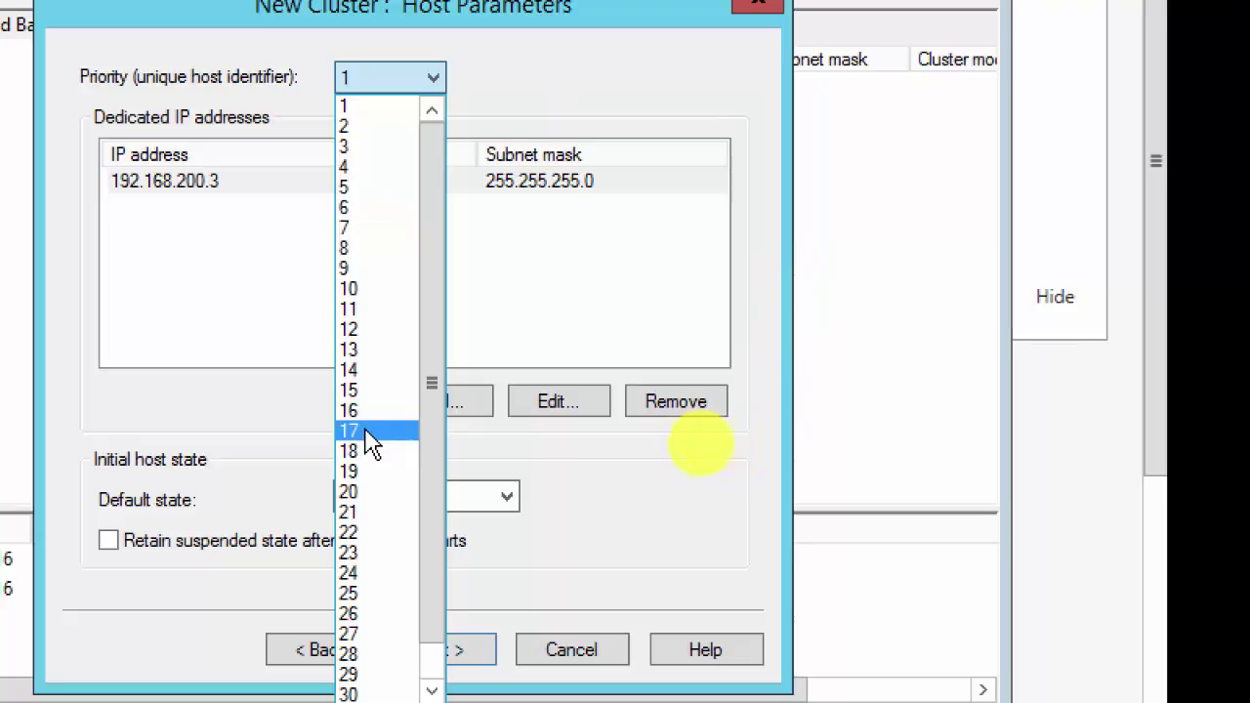
left_click(645, 195)
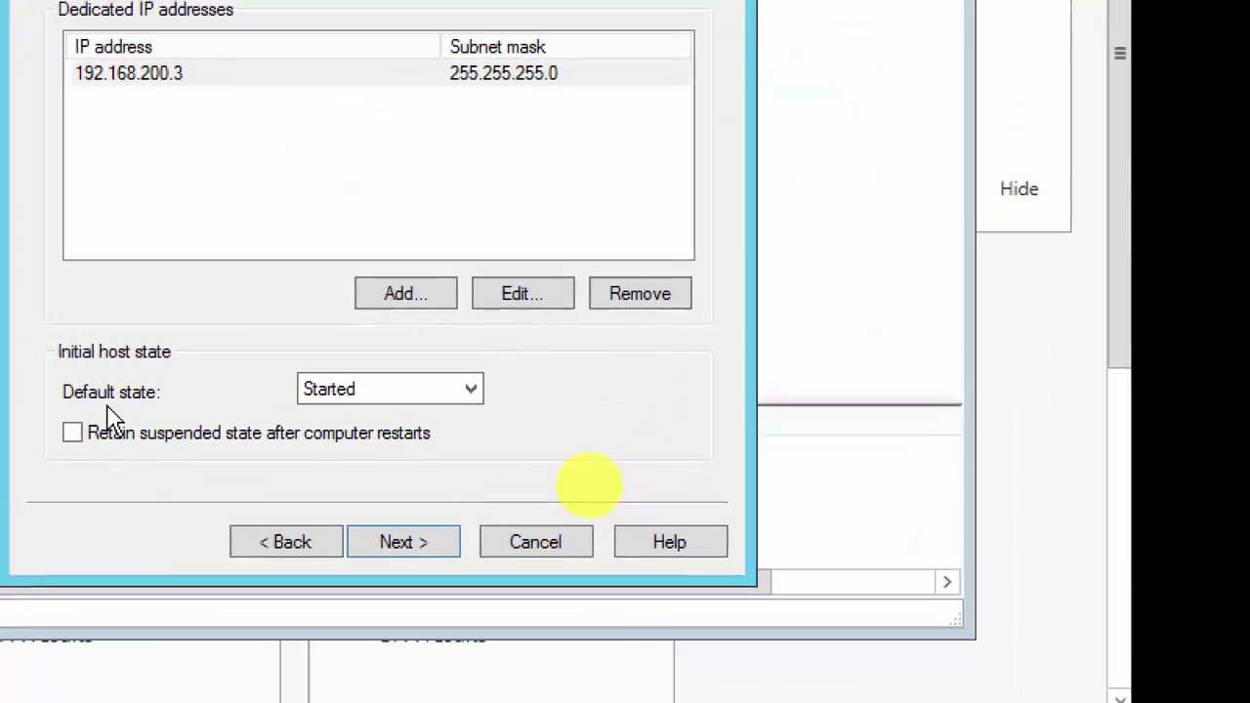
left_click(474, 401)
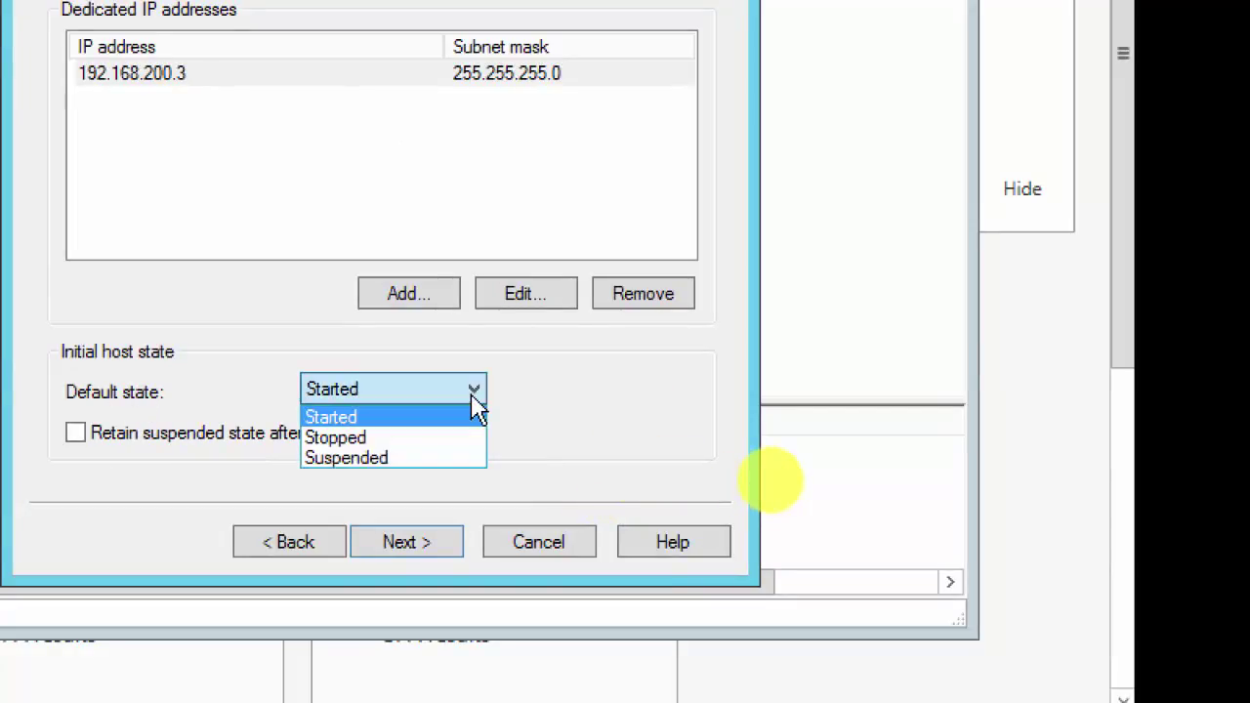
left_click(473, 403)
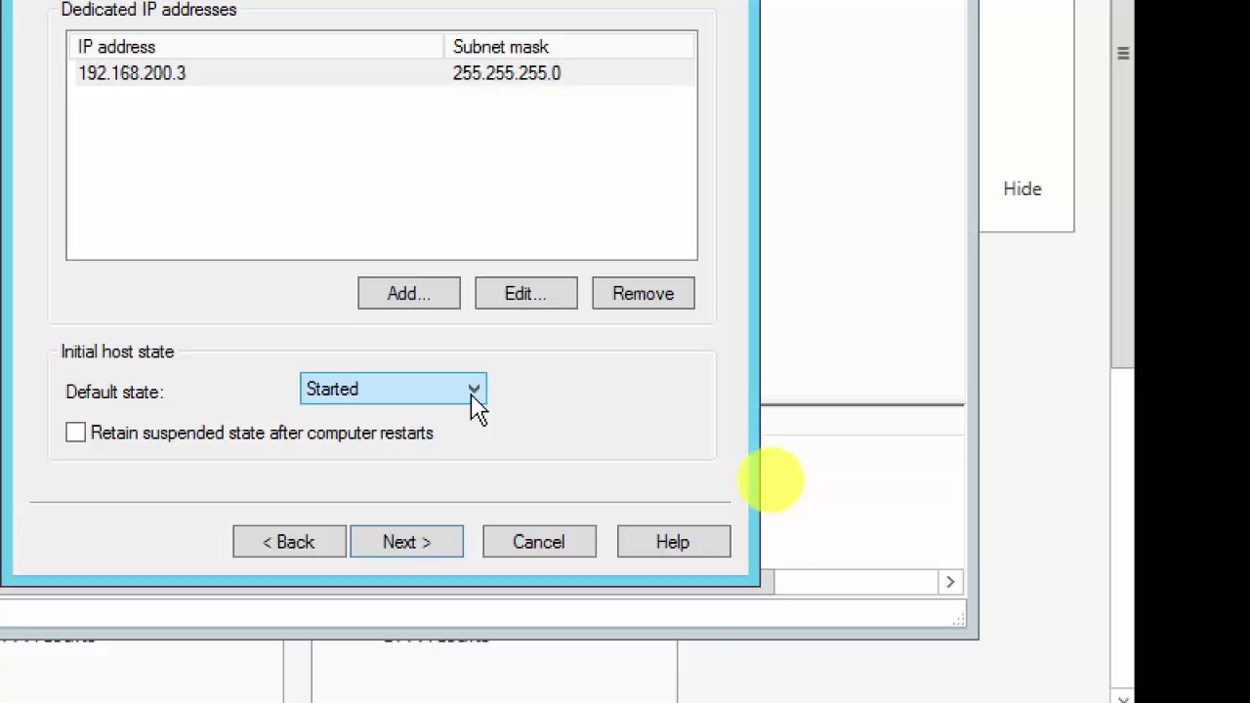
Step: Move past Host Parameters to the still-empty Cluster IP Addresses page
left_click(425, 547)
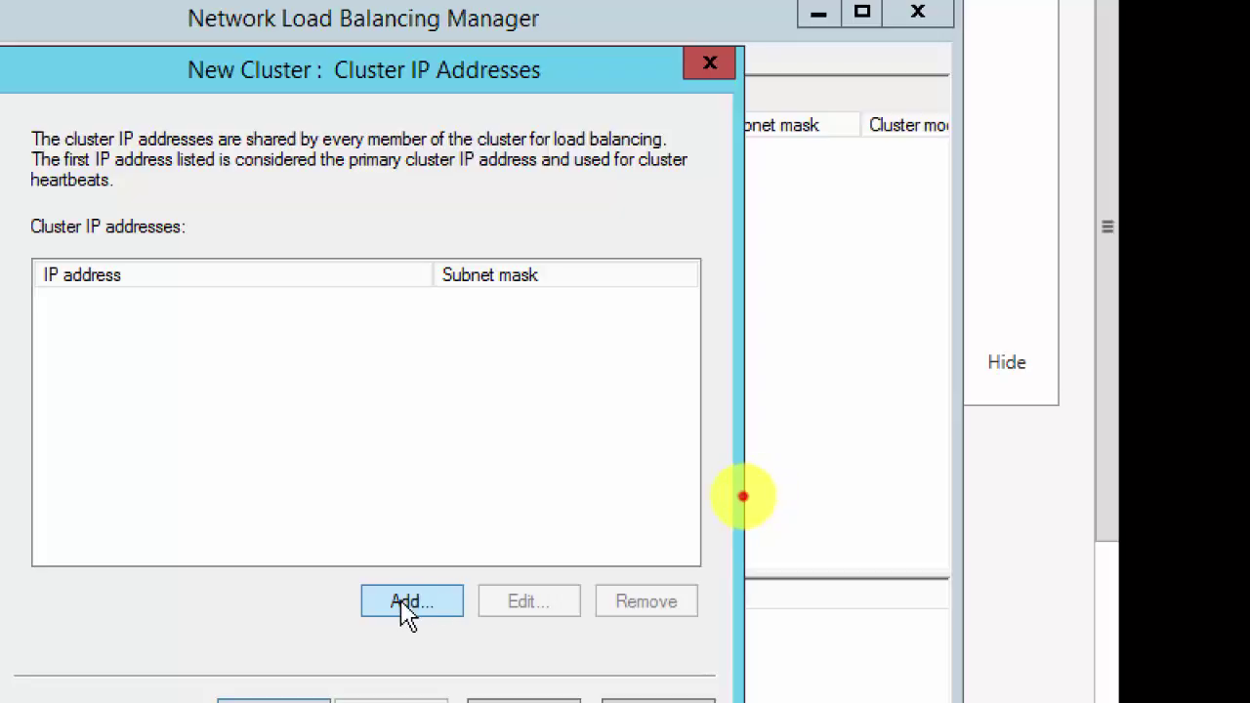
Step: Add cluster IP 192.168.200.10 with mask 255.255.255.0 and continue to Cluster Parameters
left_click(406, 609)
left_click(289, 277)
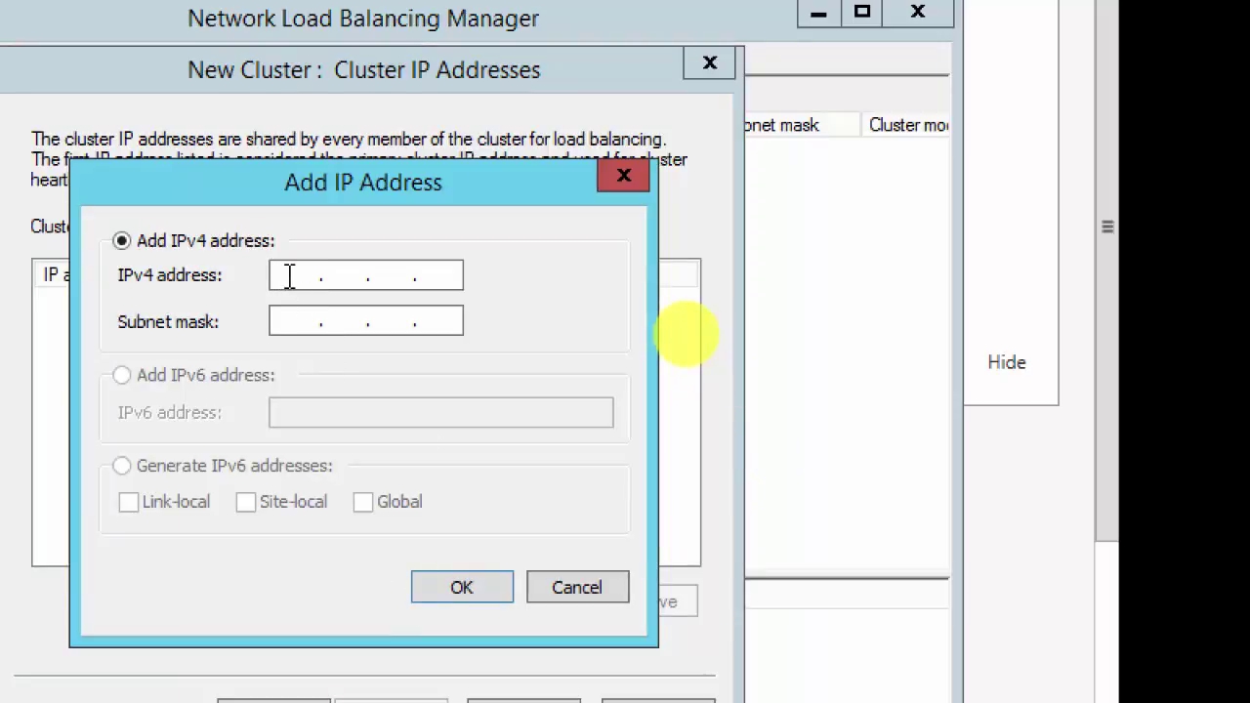
type("192 . 169 . 8 .")
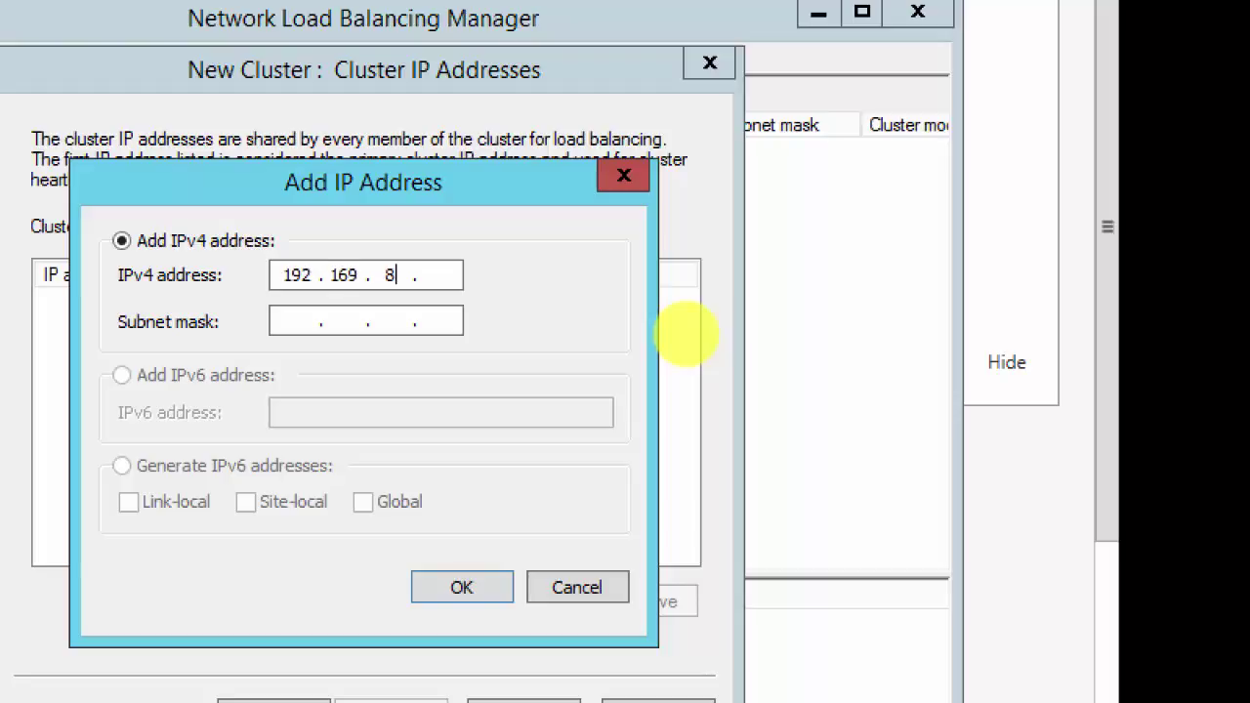
key("BackSpace")
key("BackSpace")
type("8 . ")
type("200 . ")
type("12")
key("Tab")
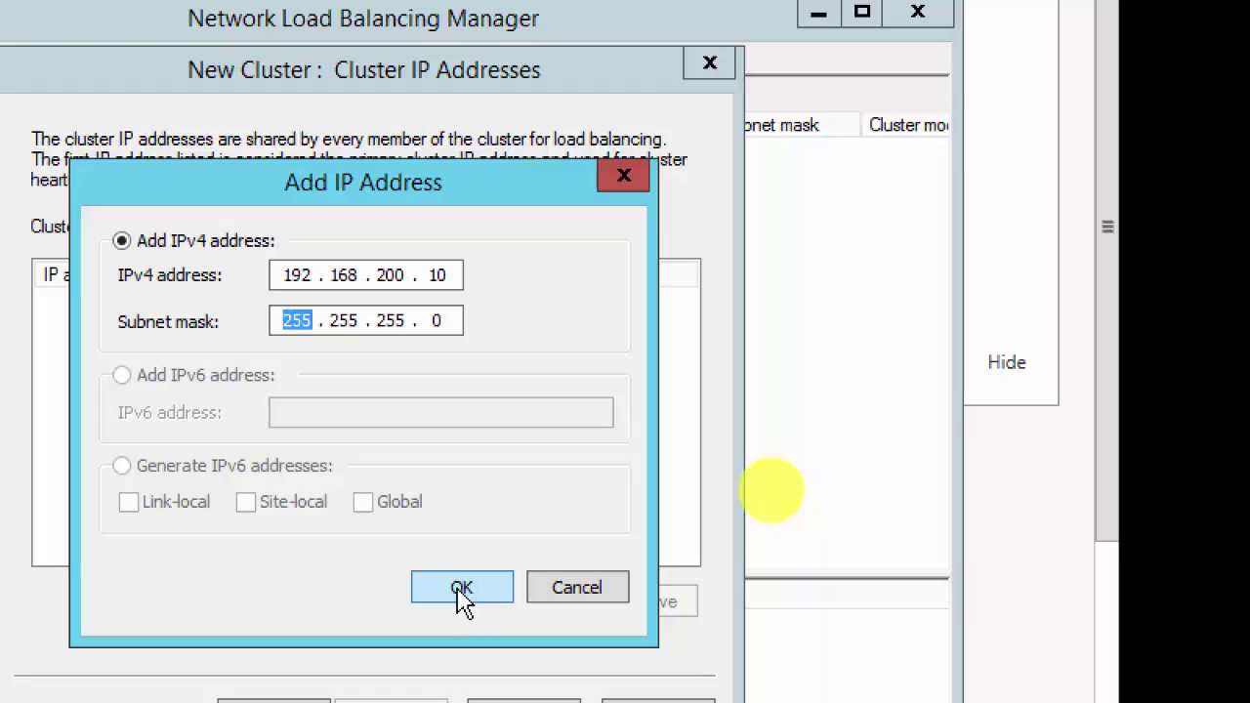
left_click(461, 591)
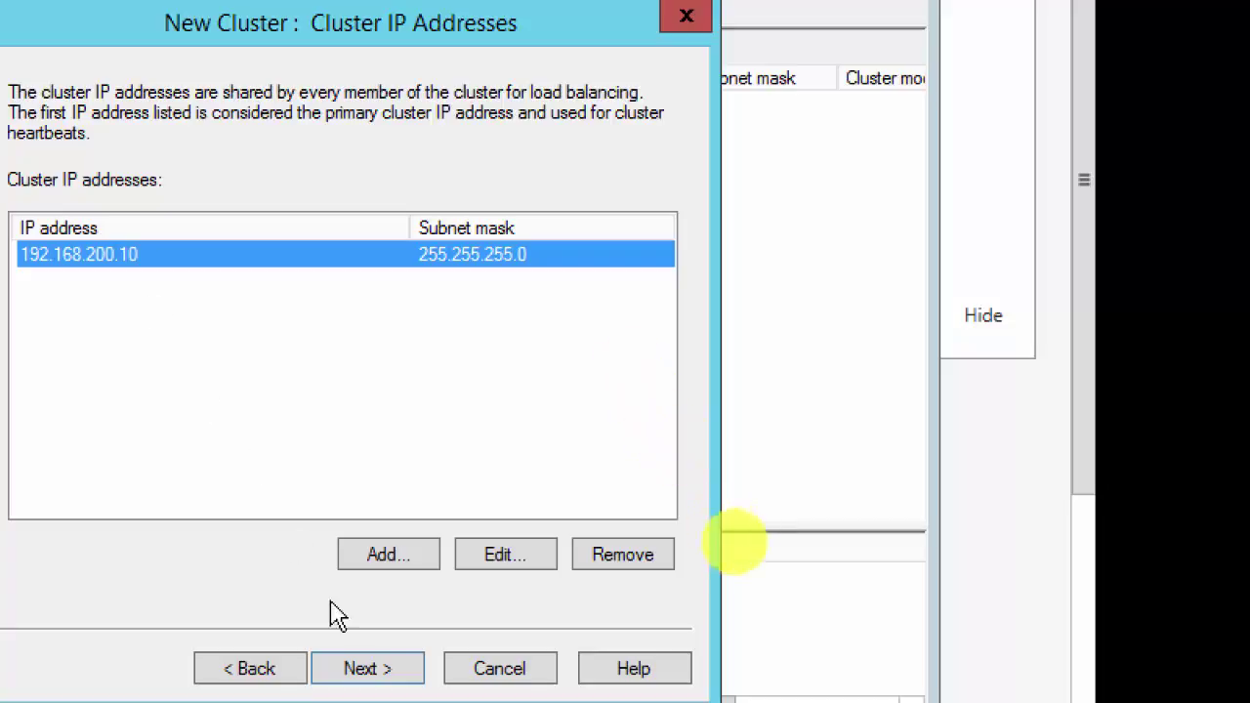
left_click(380, 674)
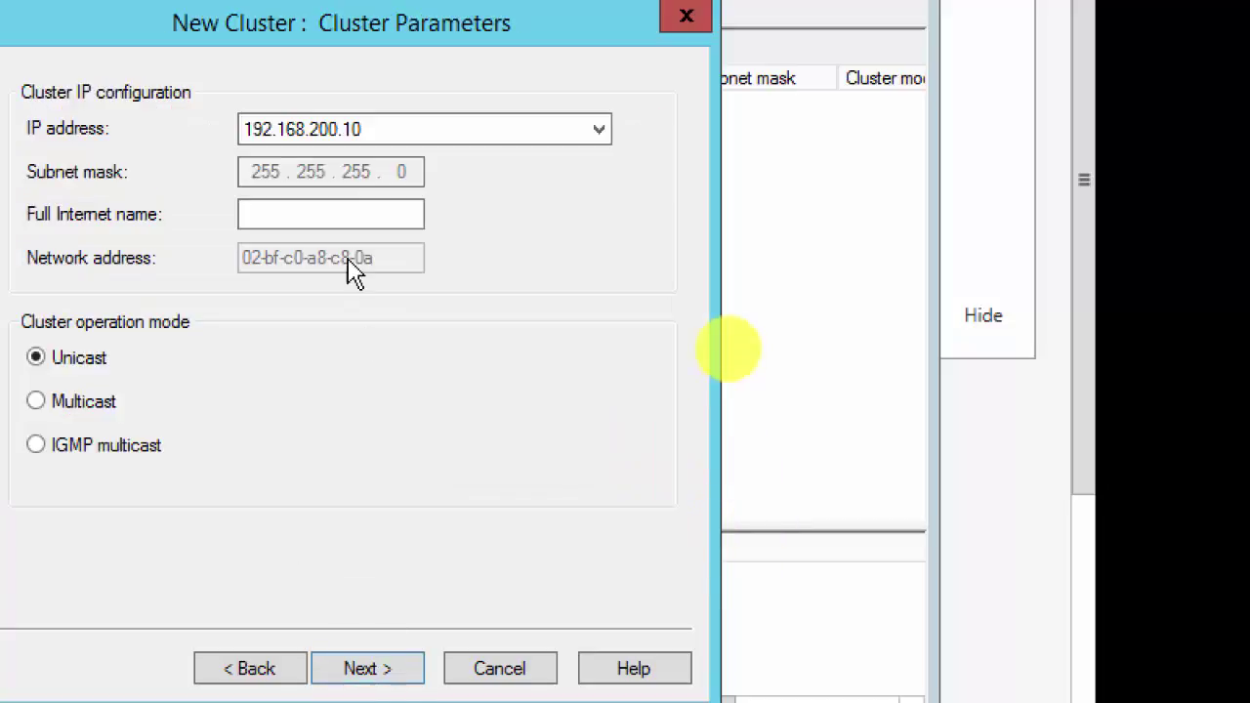
Step: Enter WebApp.mydomain.local as the cluster's Full Internet name
left_click(279, 215)
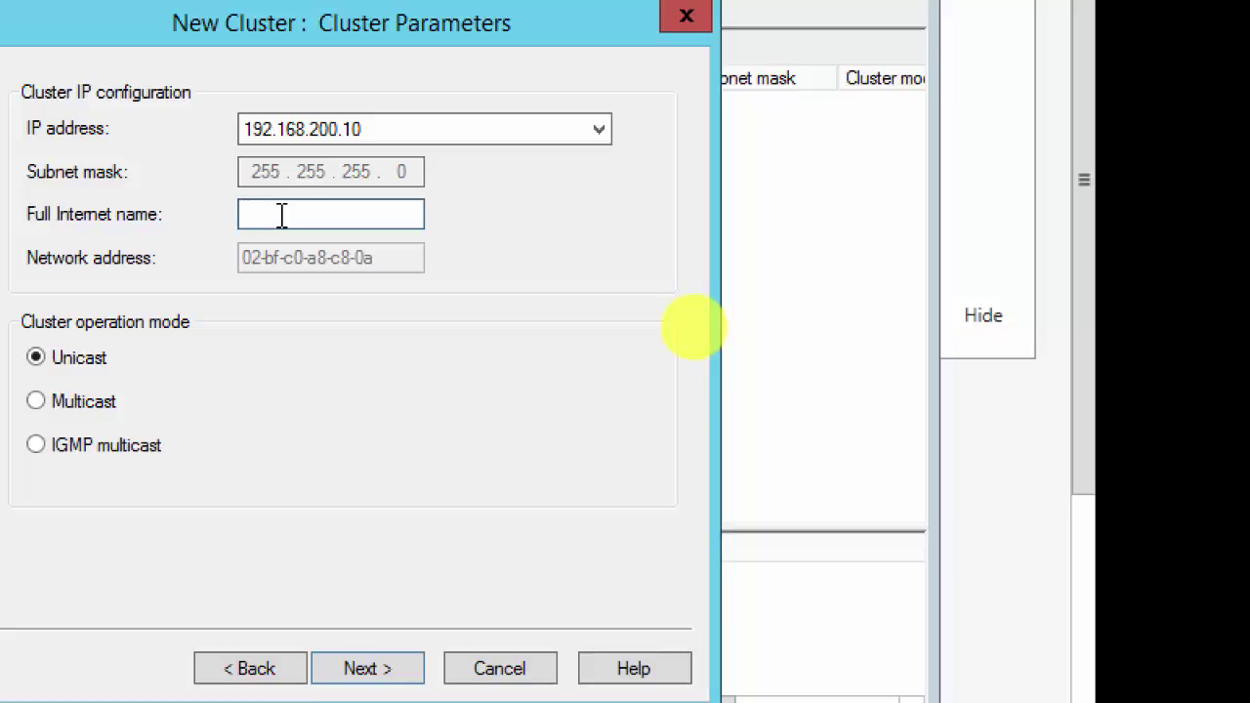
type("WebApp.mydomain.local")
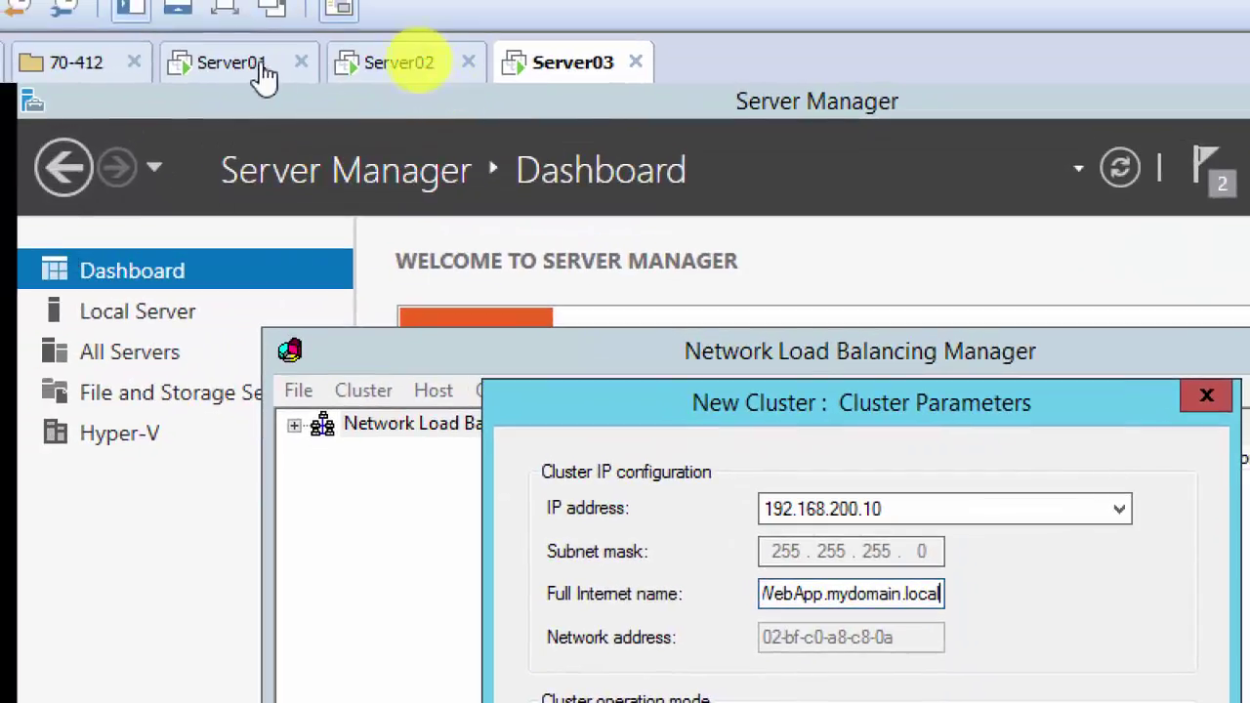
Step: On Server01, delete the two WebApp DNS records
left_click(145, 47)
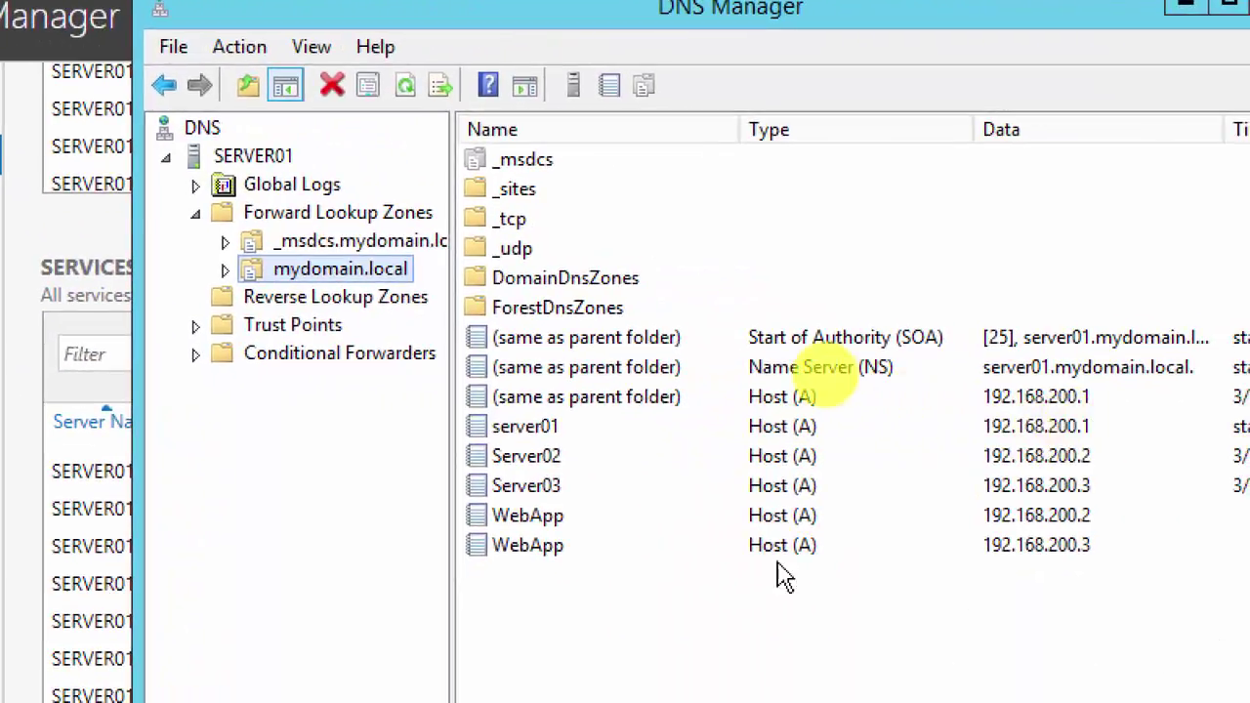
left_click(564, 517)
key("shift+Down")
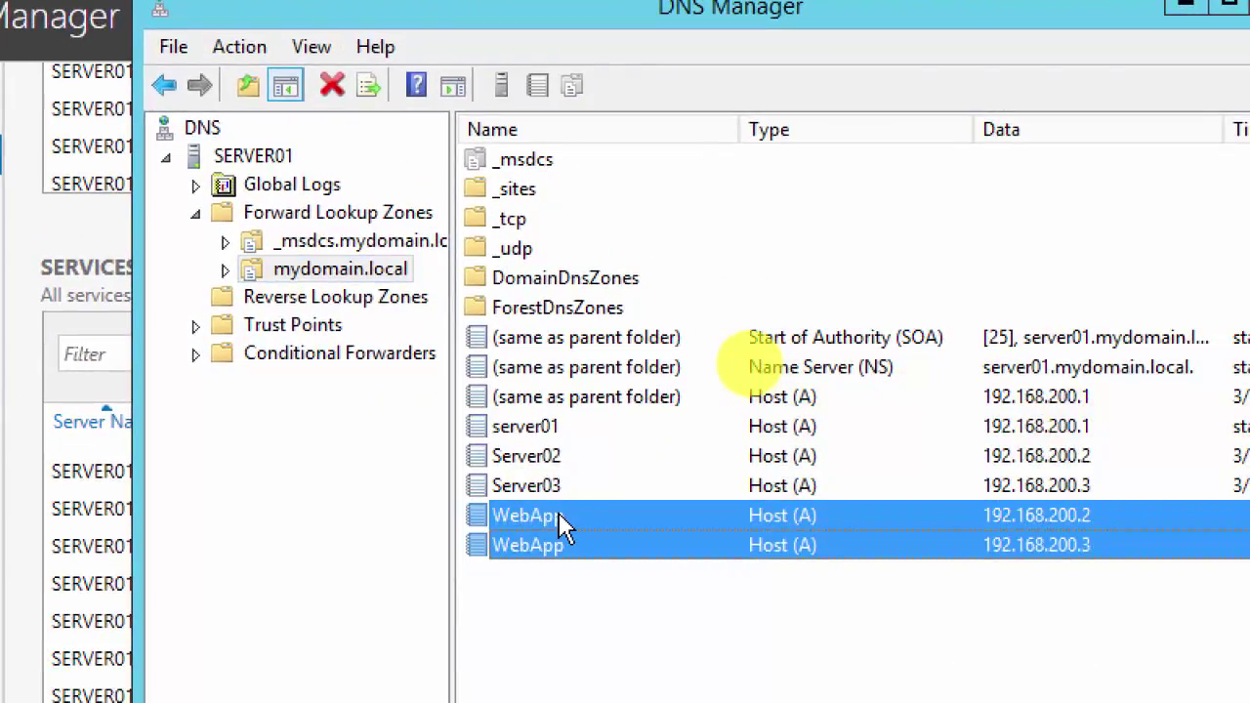
key("Delete")
left_click(568, 631)
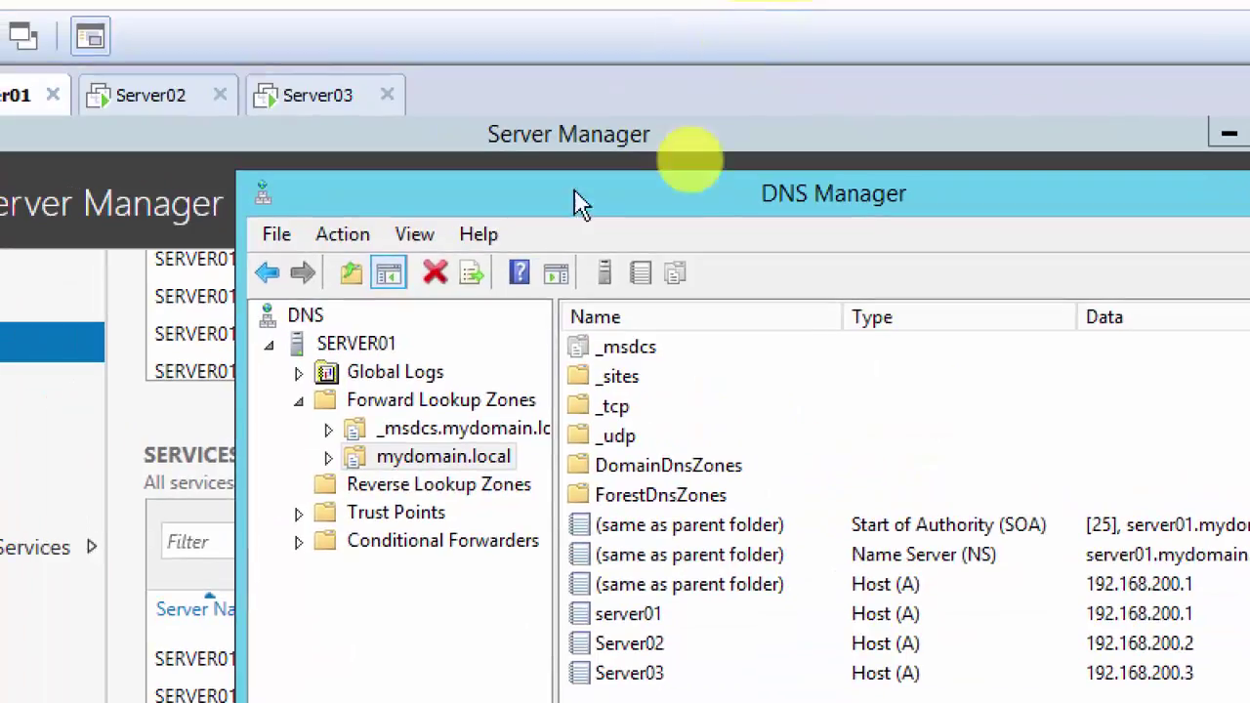
Step: Refresh the SERVER01 DNS server view, then return to Server03
right_click(381, 353)
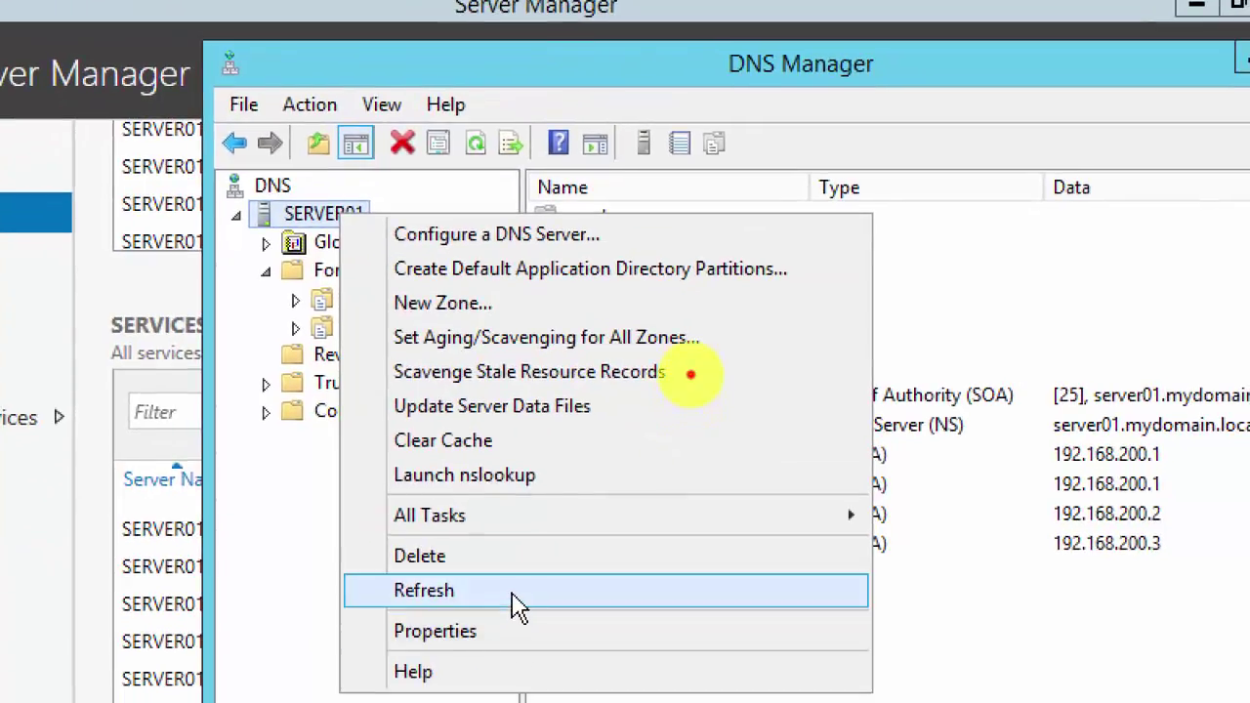
left_click(518, 606)
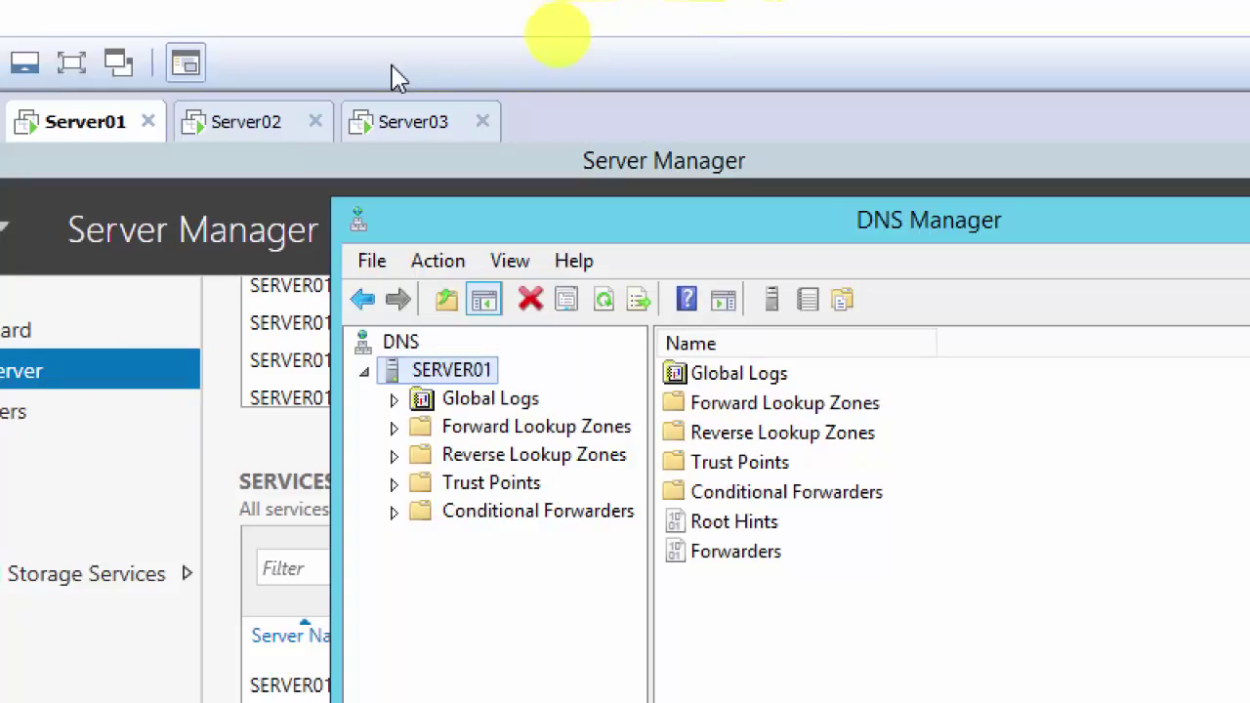
left_click(405, 123)
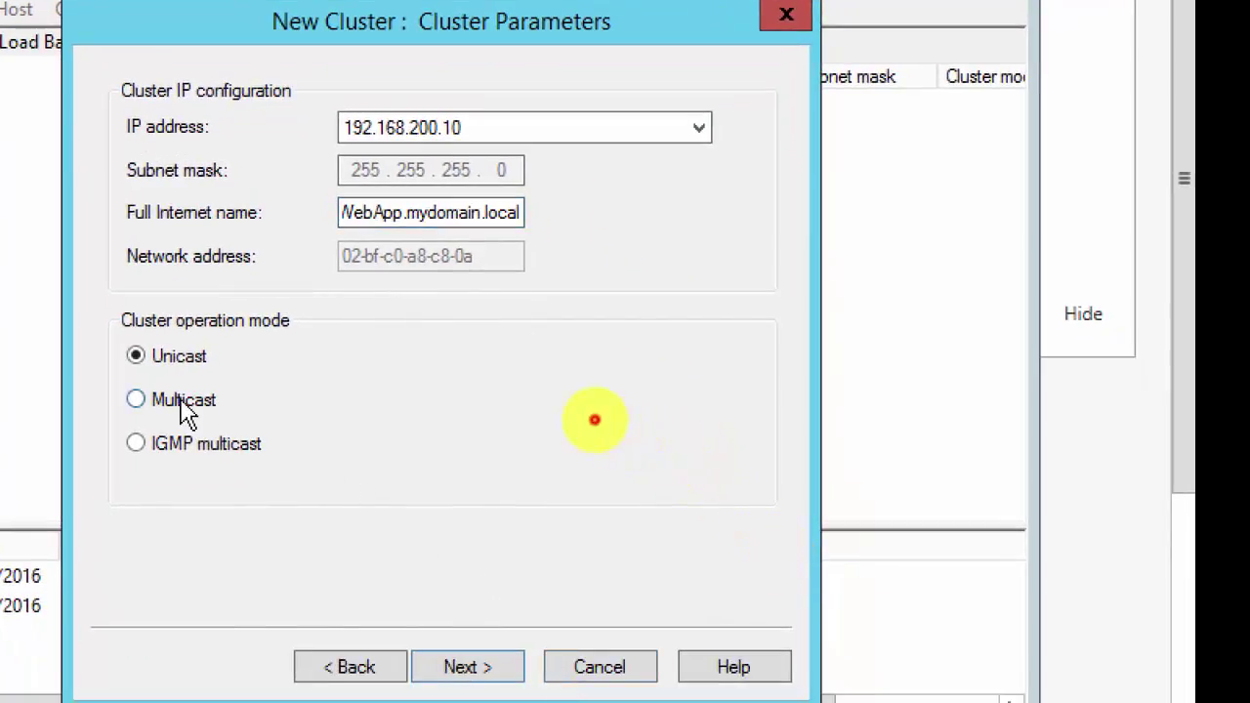
left_click(187, 413)
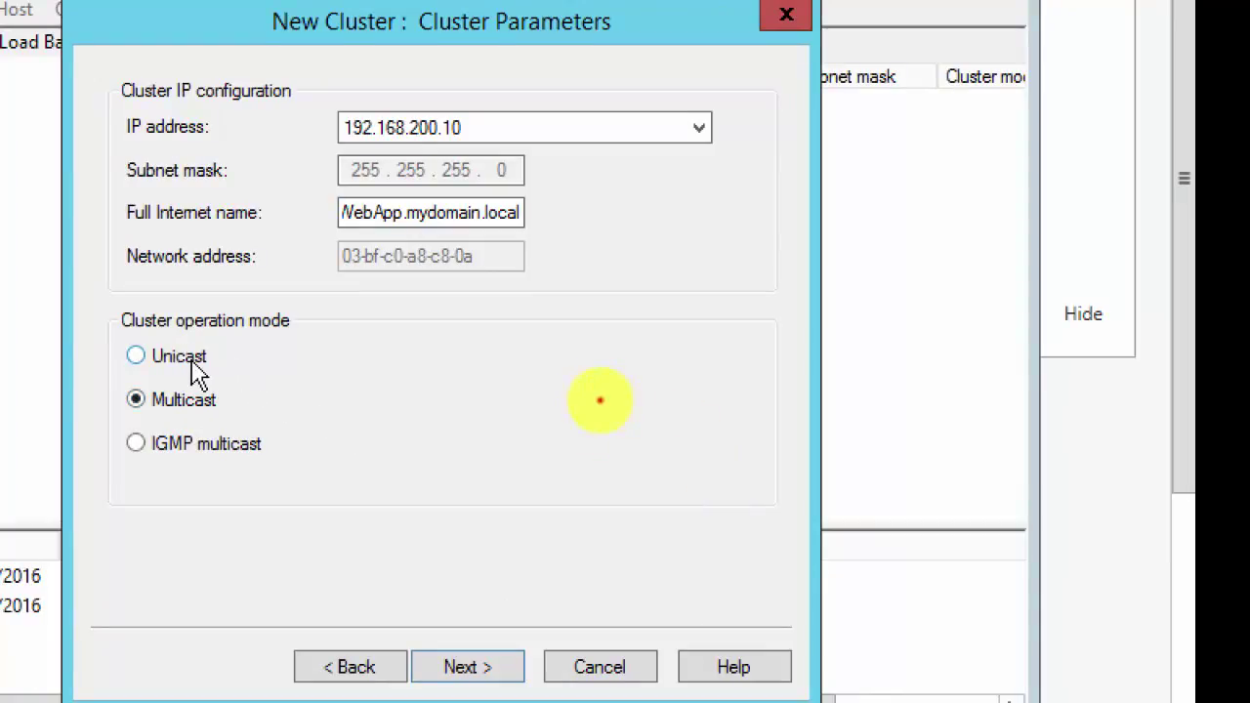
left_click(199, 374)
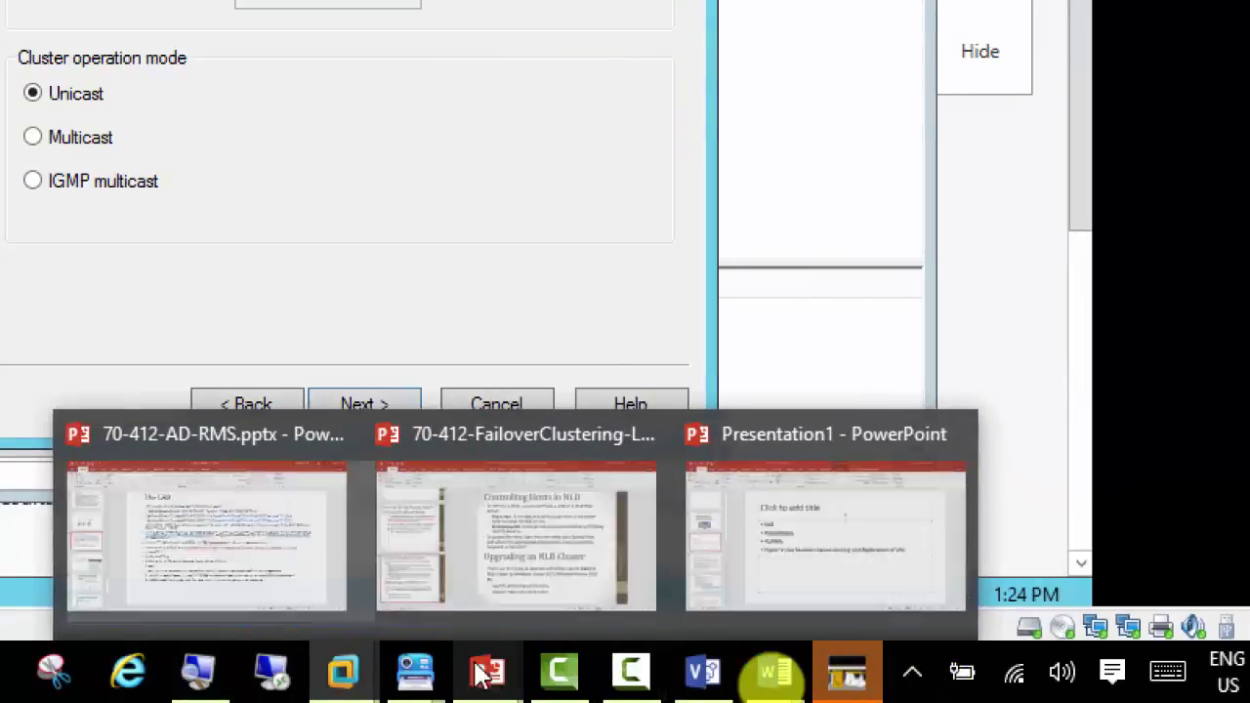
Step: Bring up the NLB - Screenshots document showing its Multicast Cluster Parameters step
mouse_move(418, 674)
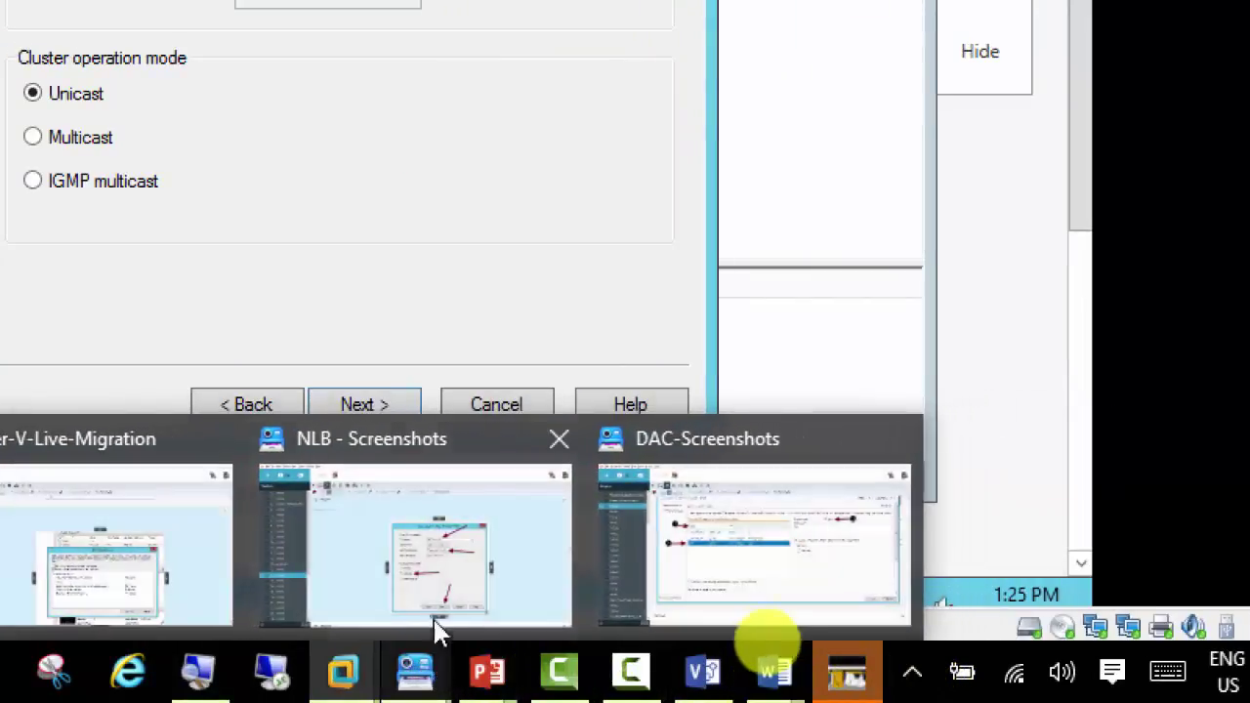
left_click(415, 581)
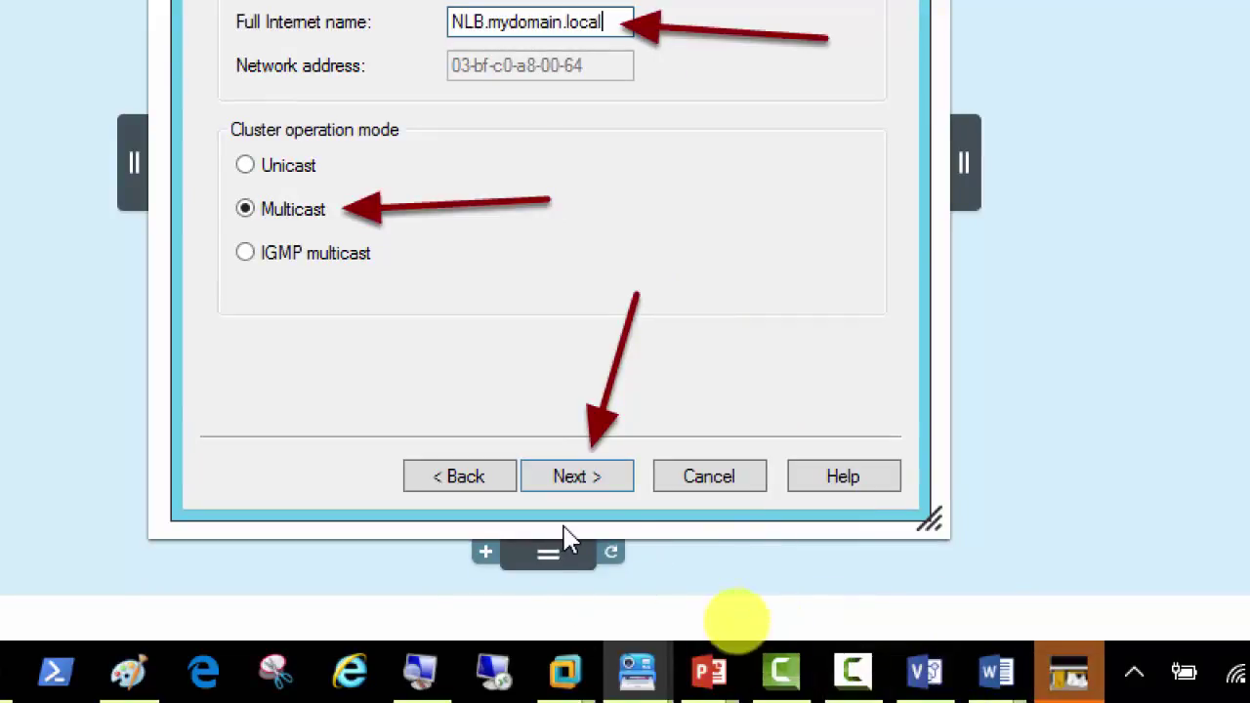
mouse_move(560, 668)
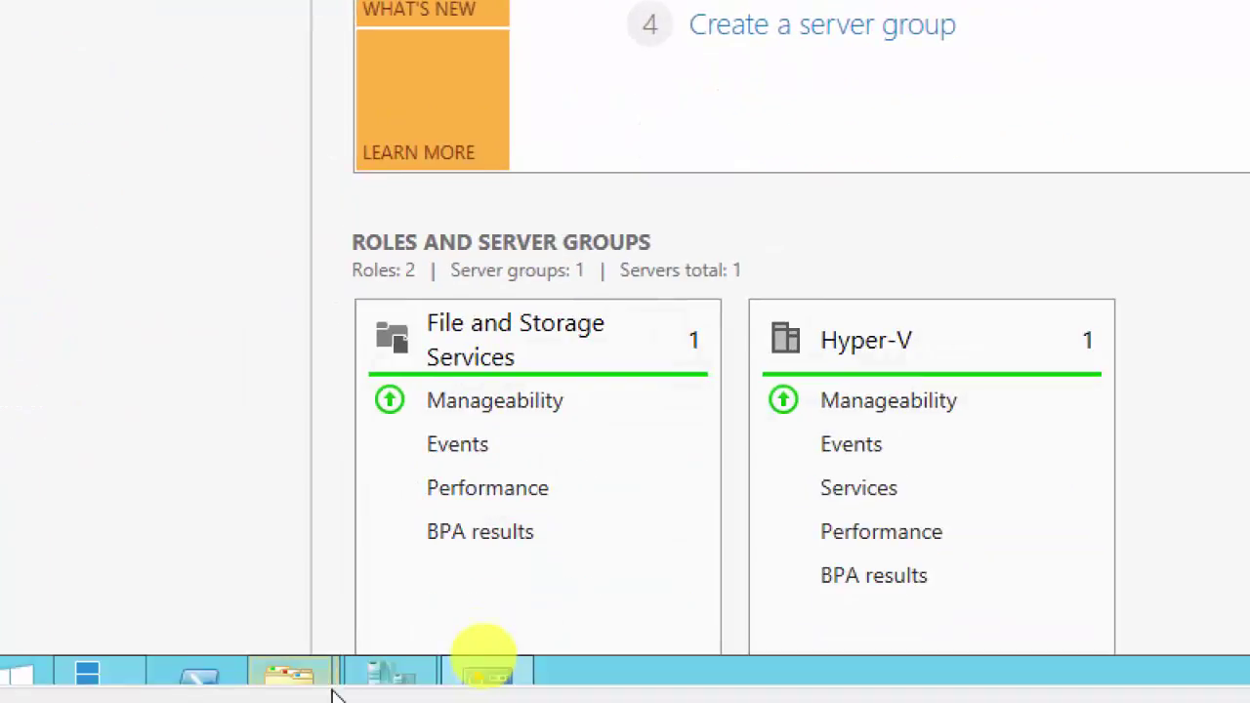
Step: Bring Server03's New Cluster wizard back into view at Cluster Parameters (192.168.200.10, WebApp.mydomain.local)
mouse_move(395, 679)
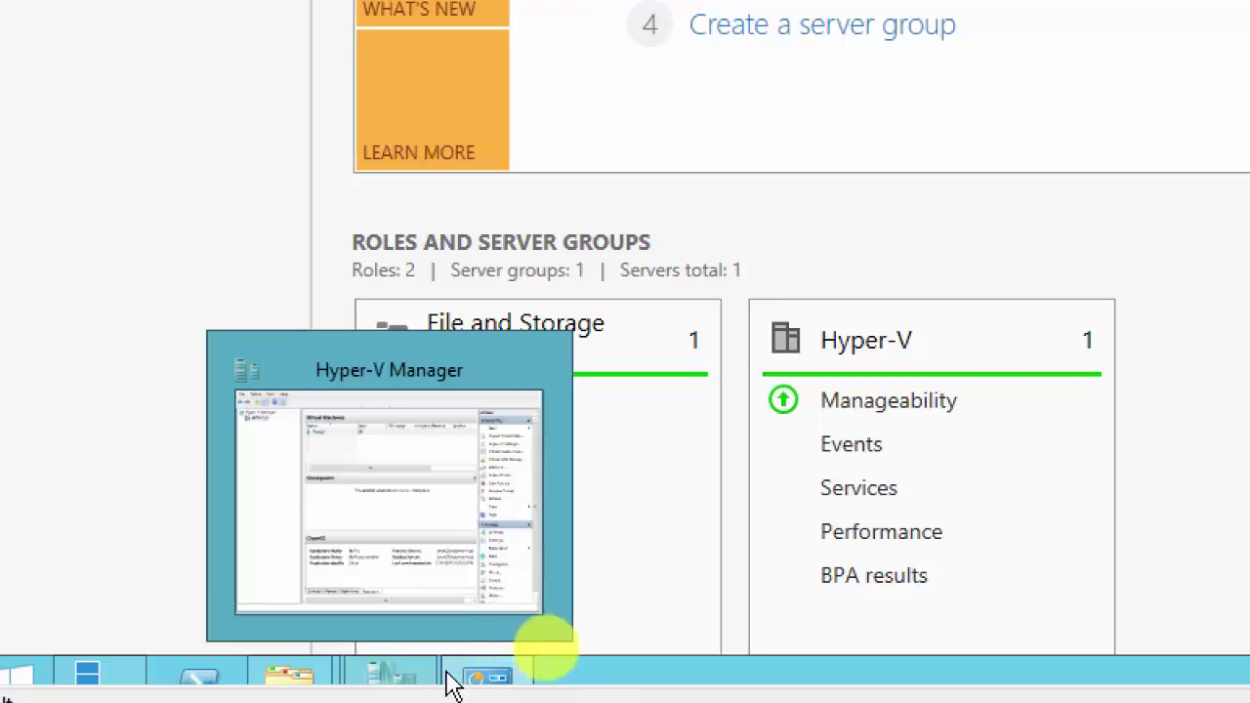
mouse_move(487, 684)
mouse_move(254, 683)
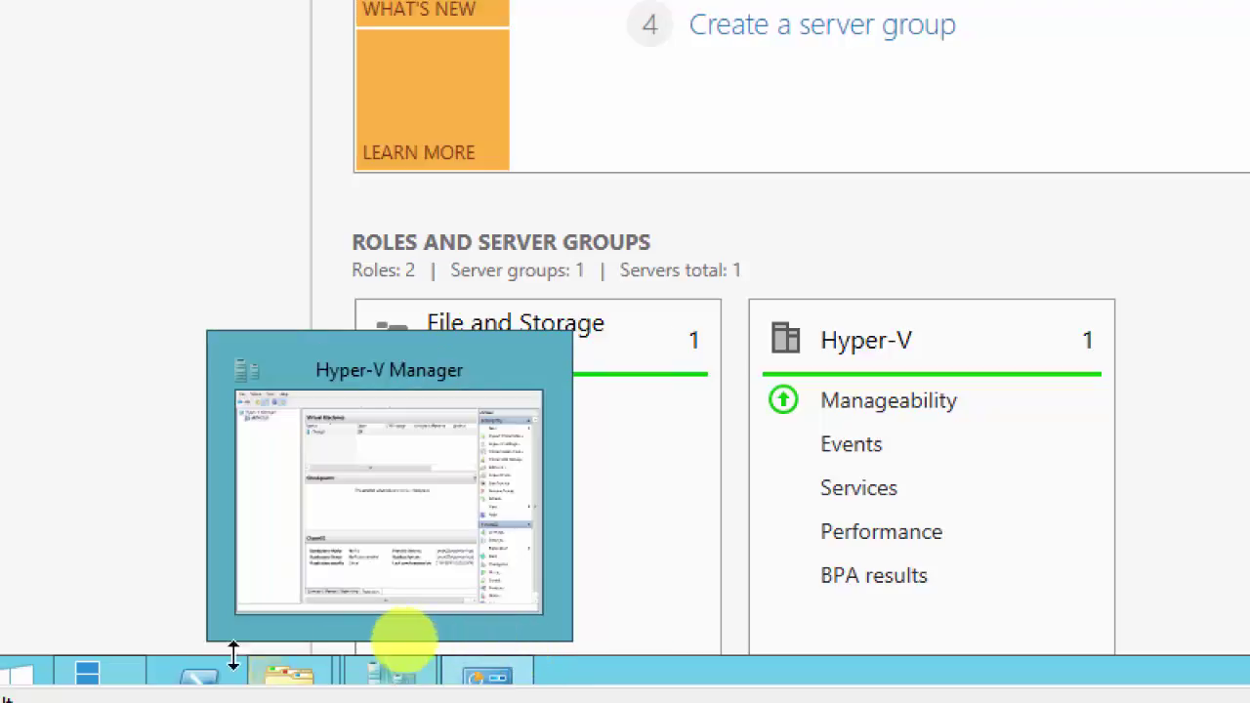
mouse_move(112, 687)
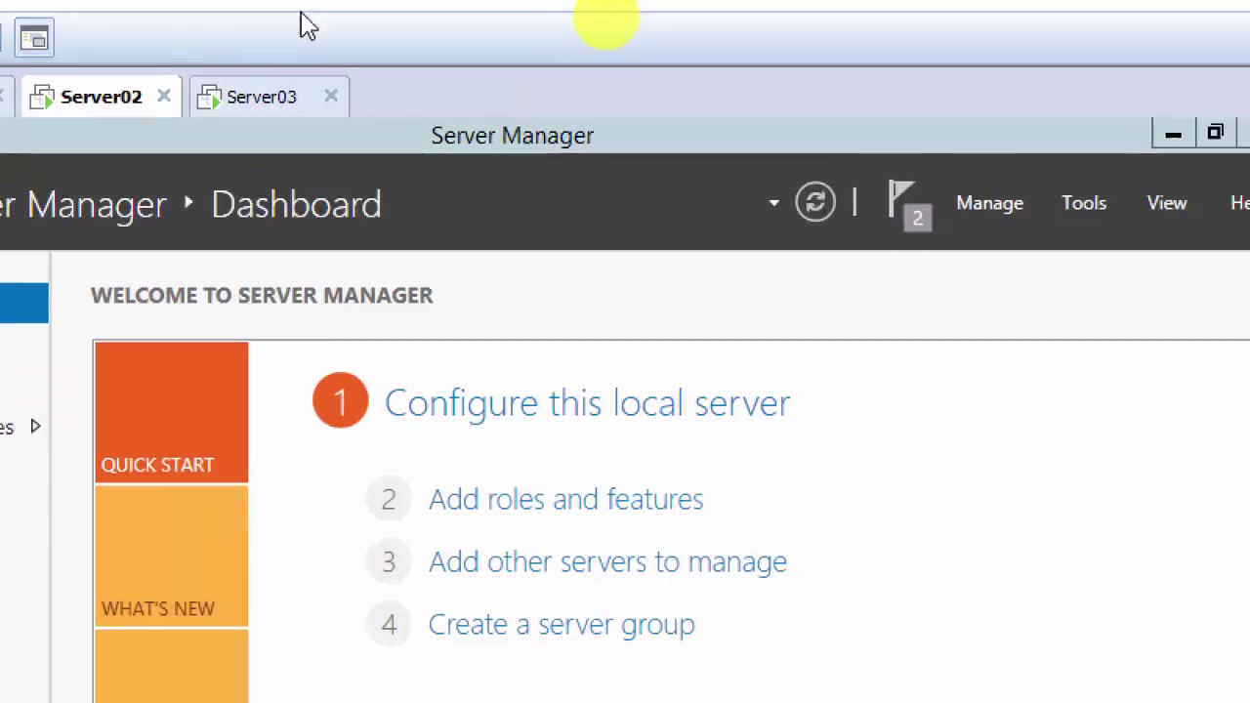
left_click(262, 98)
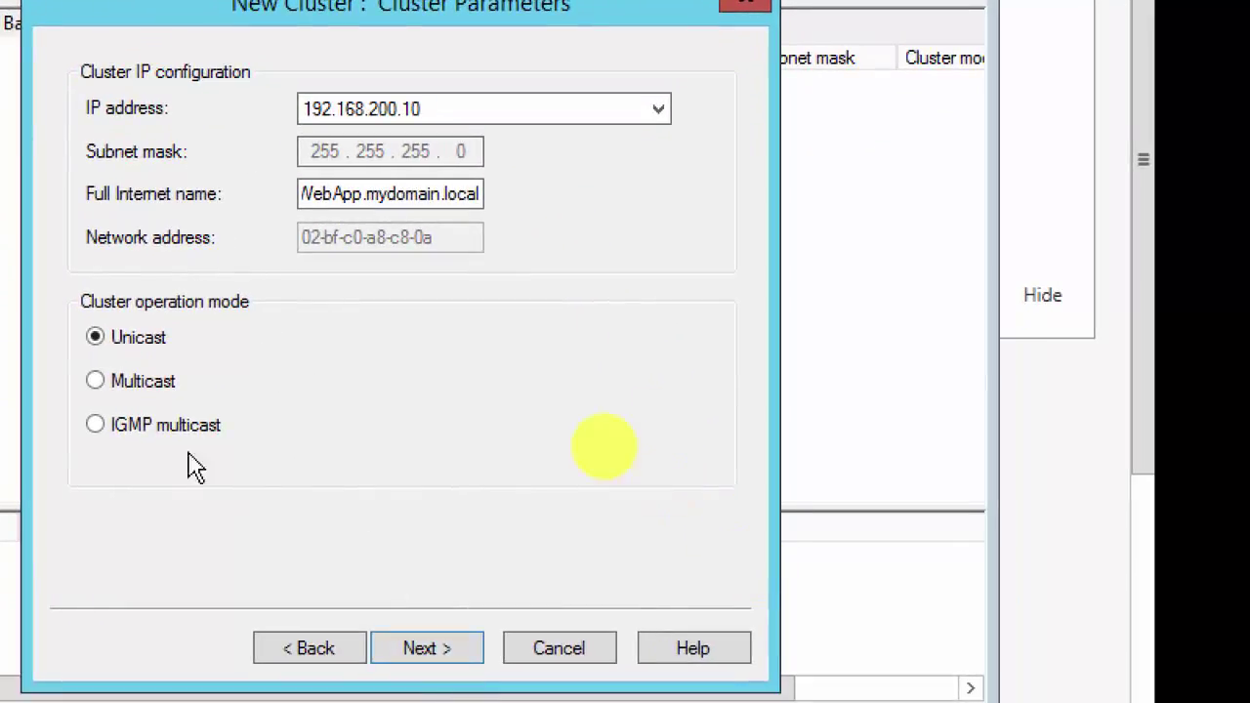
Step: Switch the cluster operation mode to Multicast and move on to the port rules page
left_click(119, 383)
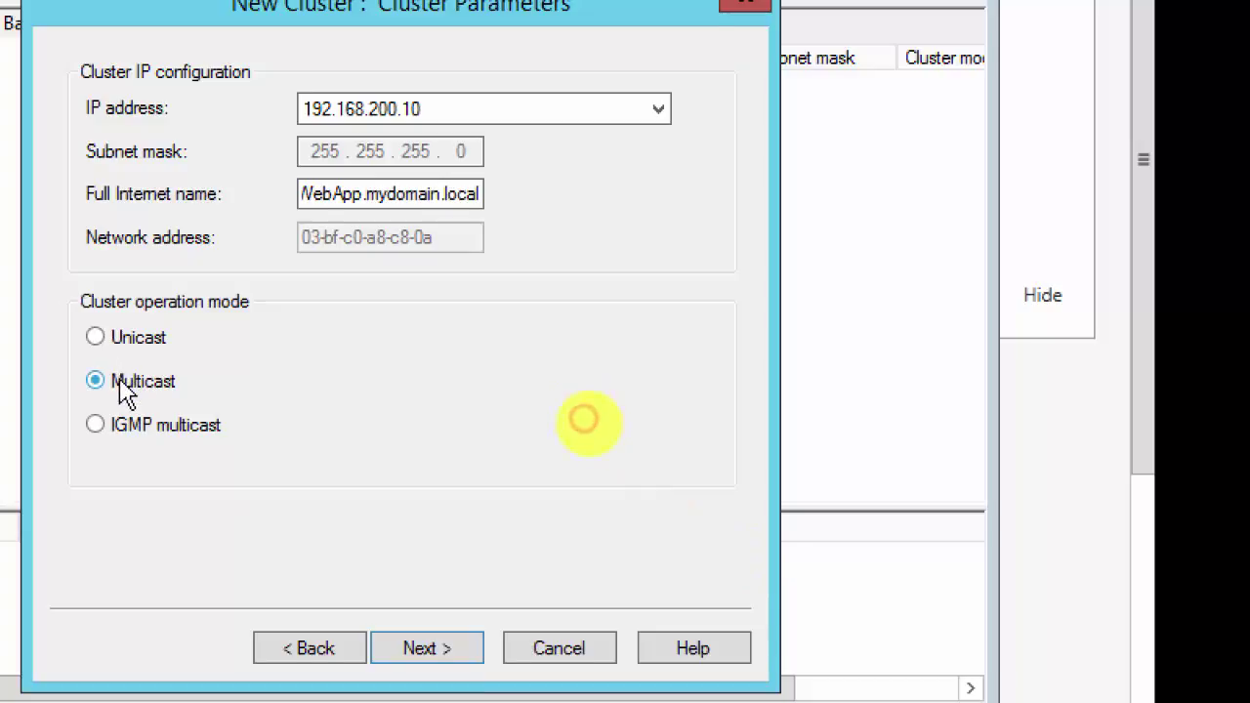
left_click(389, 612)
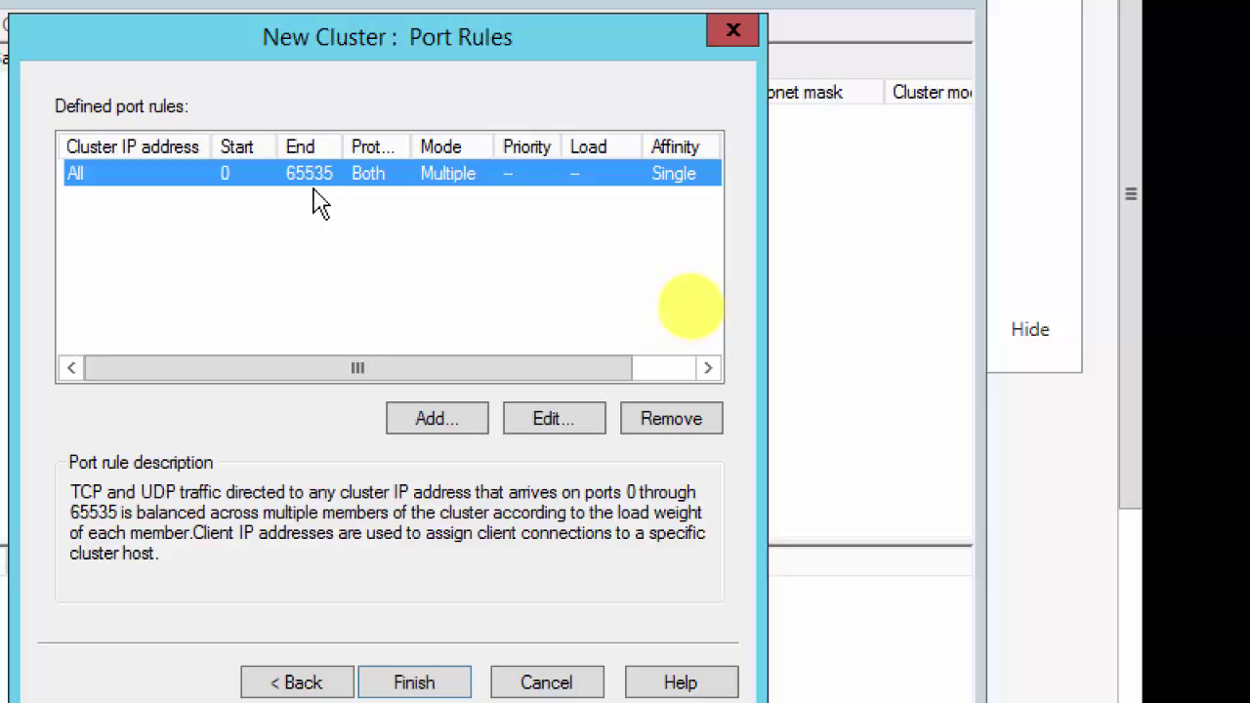
left_click(439, 426)
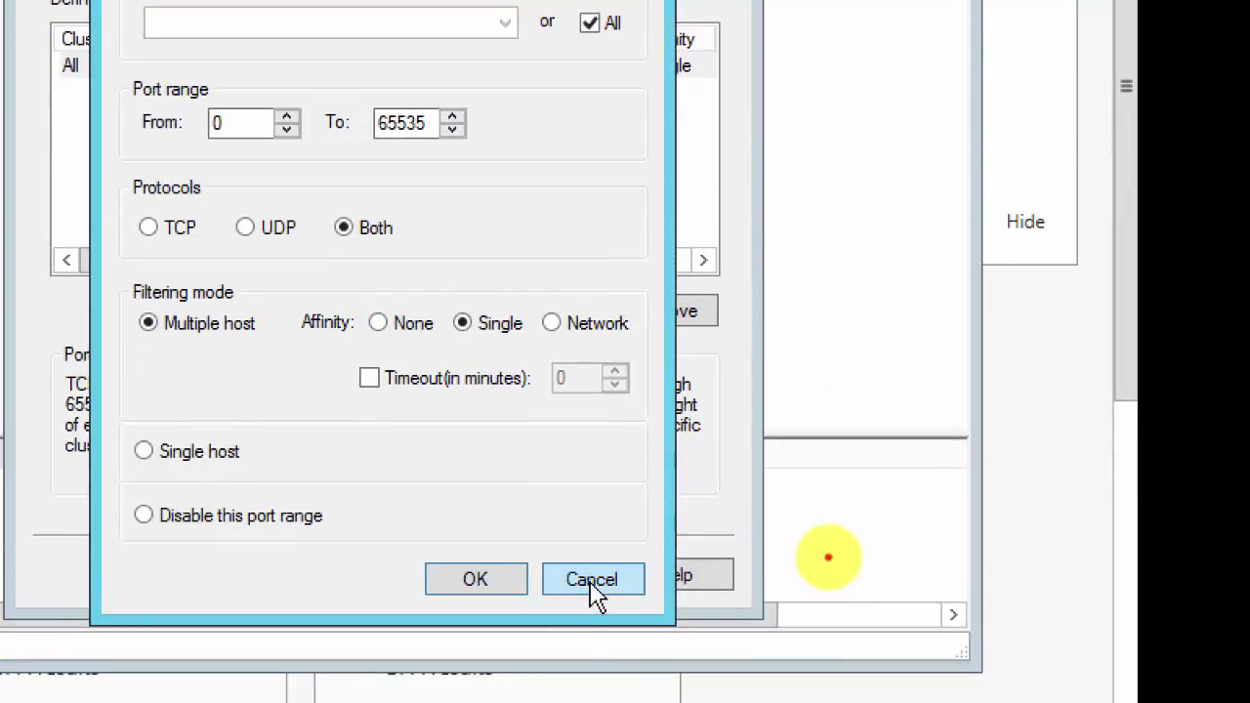
left_click(593, 586)
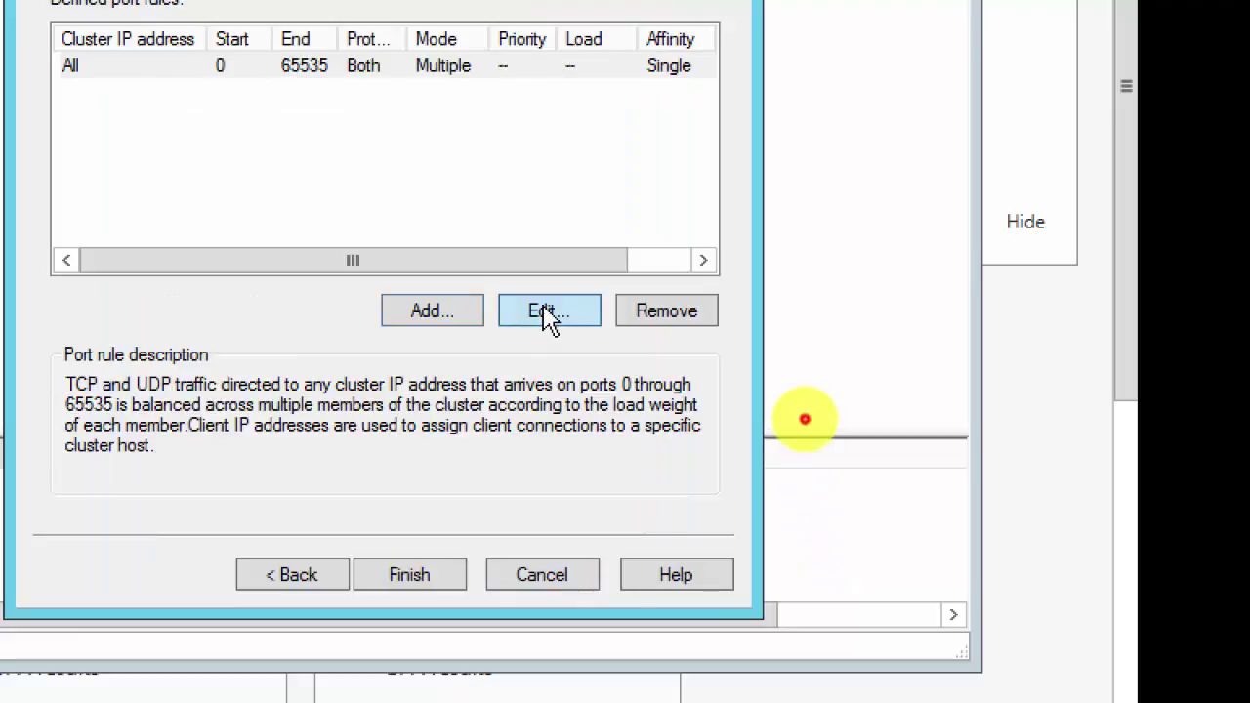
Step: Edit the default port rule to ports 25–25, Both protocols, for cluster IP 192.168.200.10
left_click(550, 314)
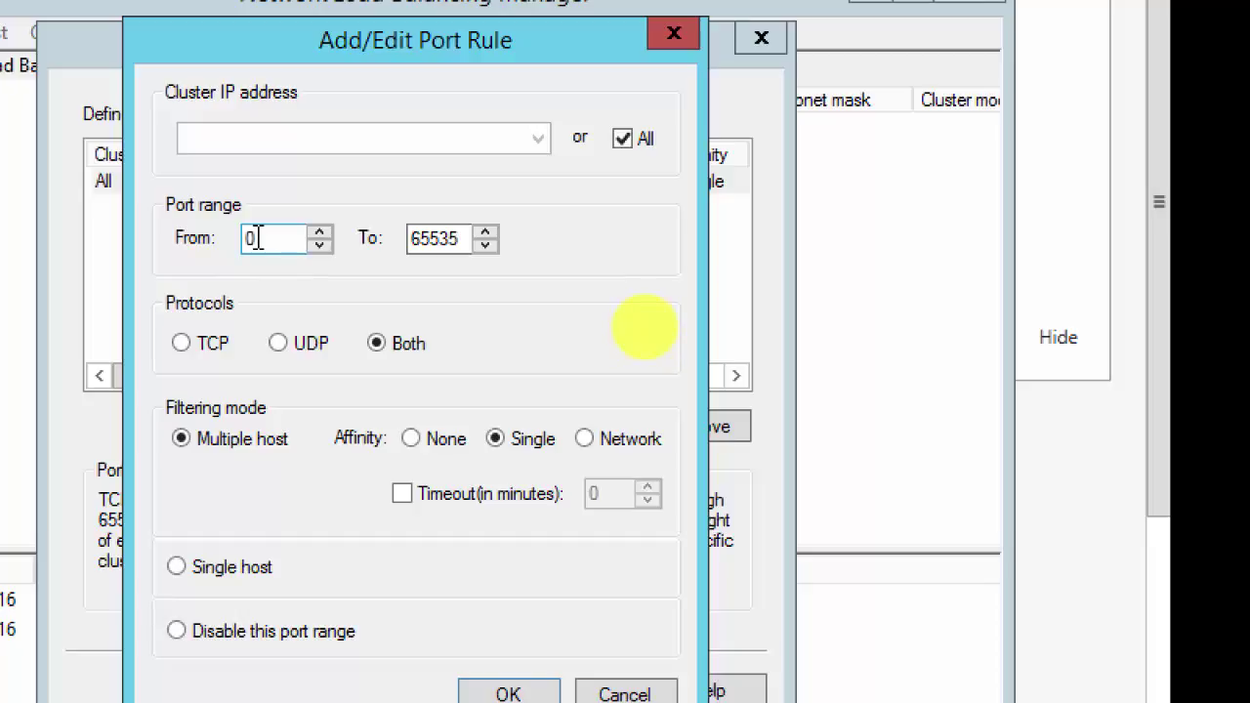
double_click(255, 239)
left_click(439, 238)
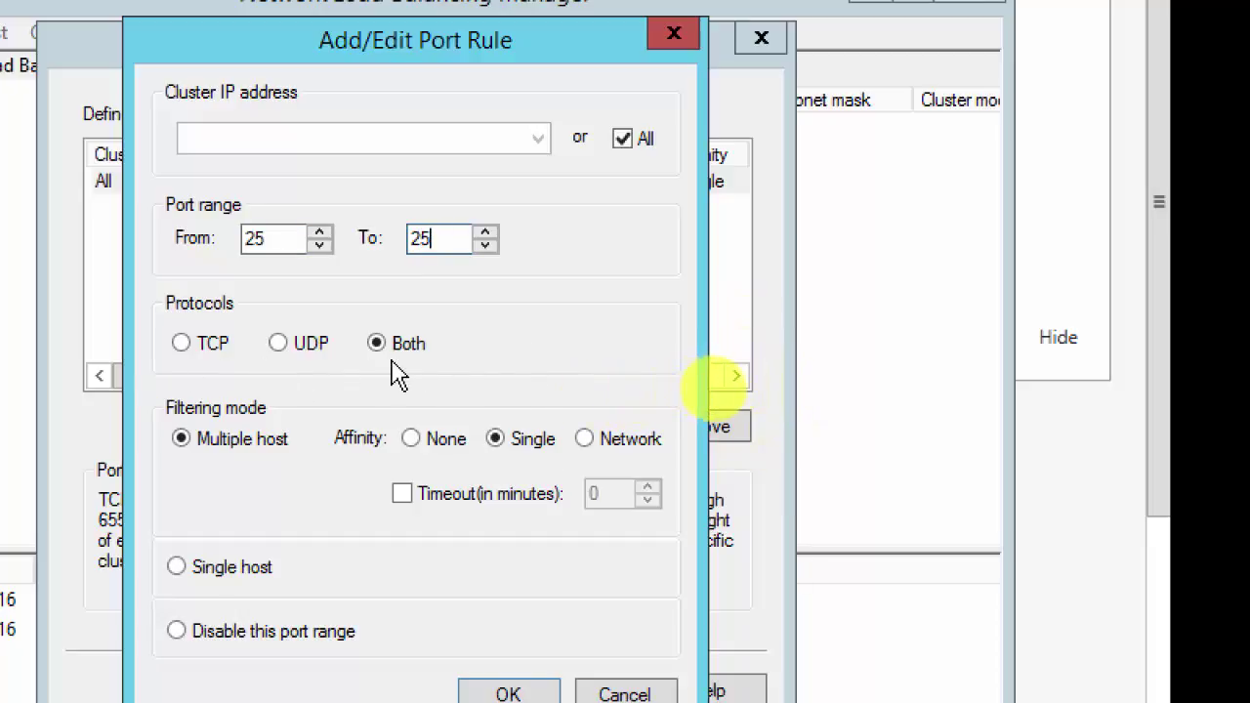
left_click(182, 344)
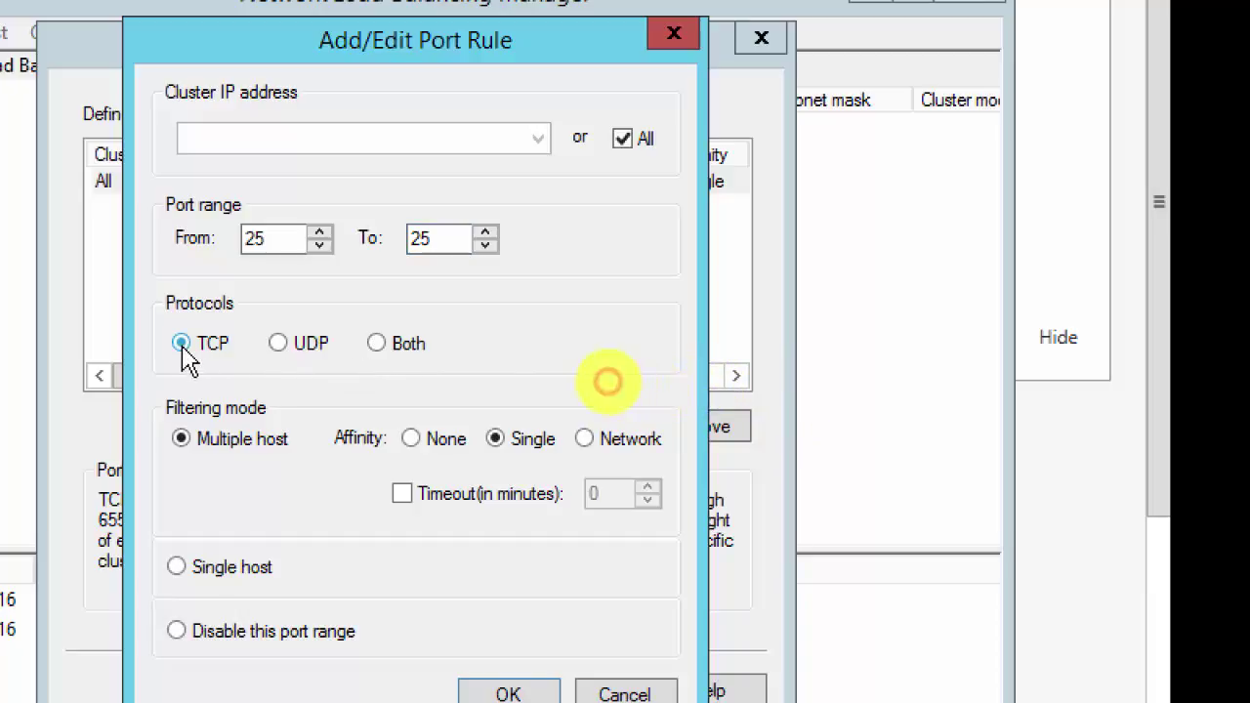
left_click(377, 343)
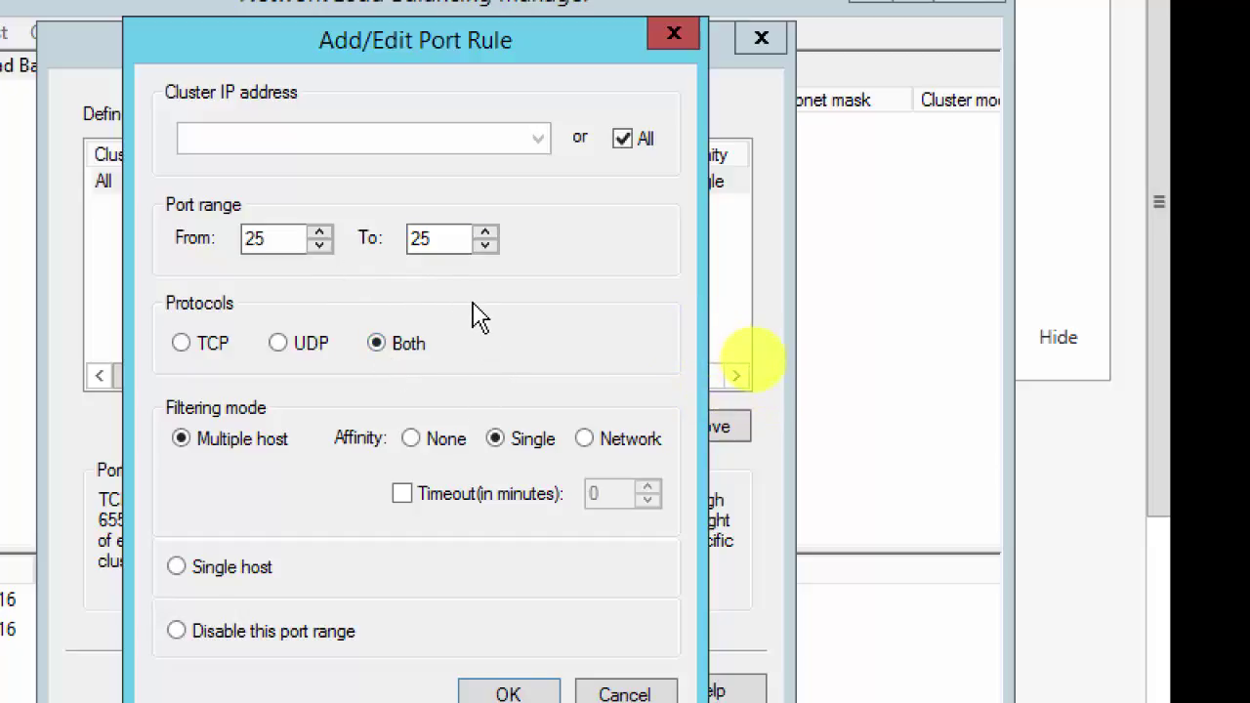
left_click(630, 142)
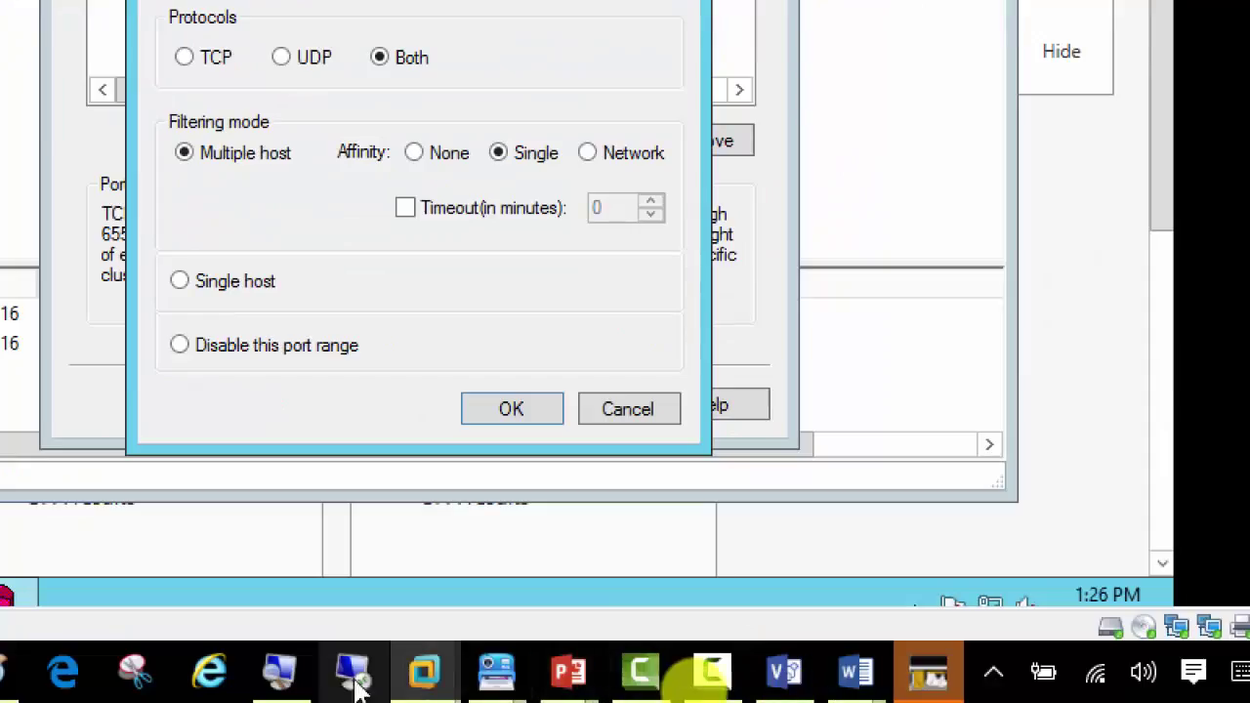
Step: Page through the step screenshots in the NLB - Screenshots document
mouse_move(493, 674)
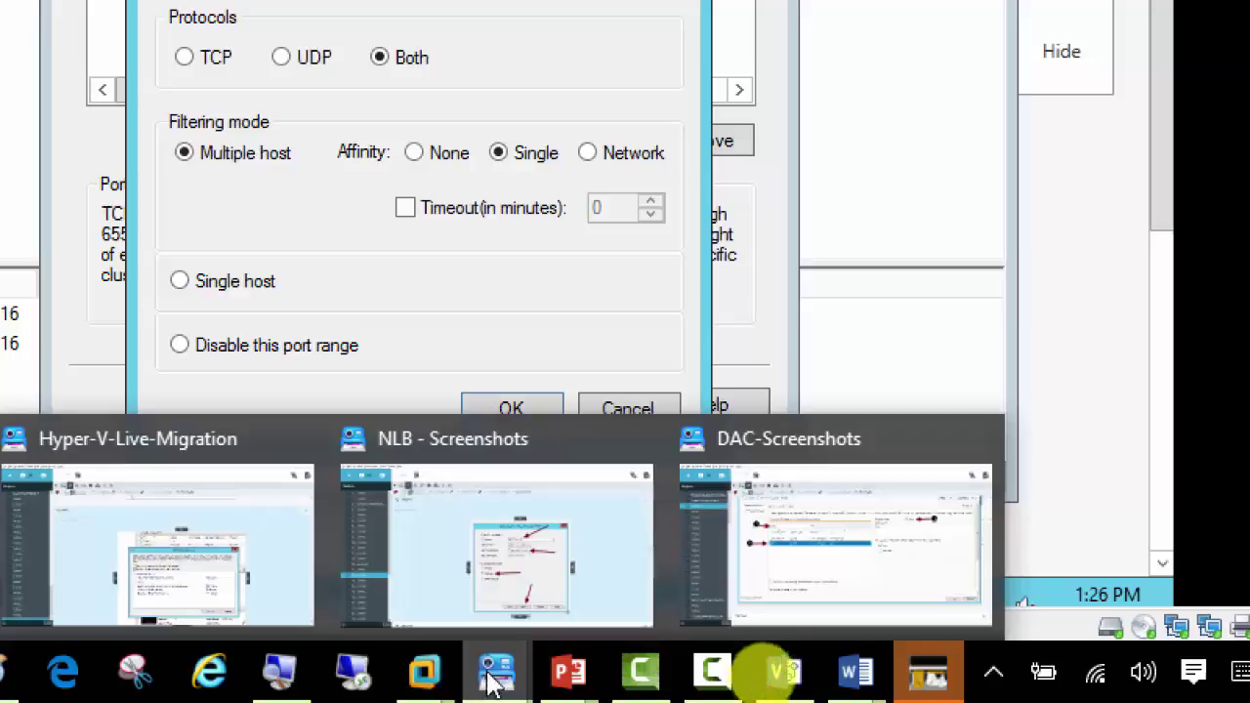
left_click(527, 549)
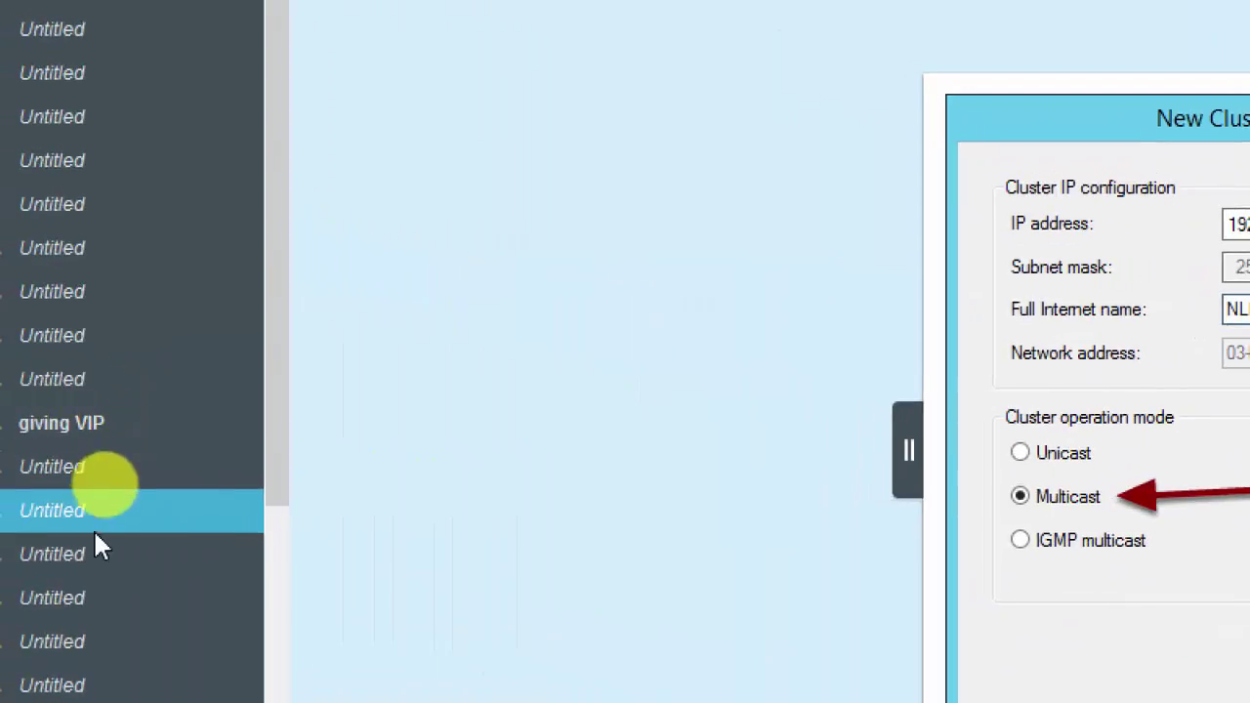
left_click(98, 515)
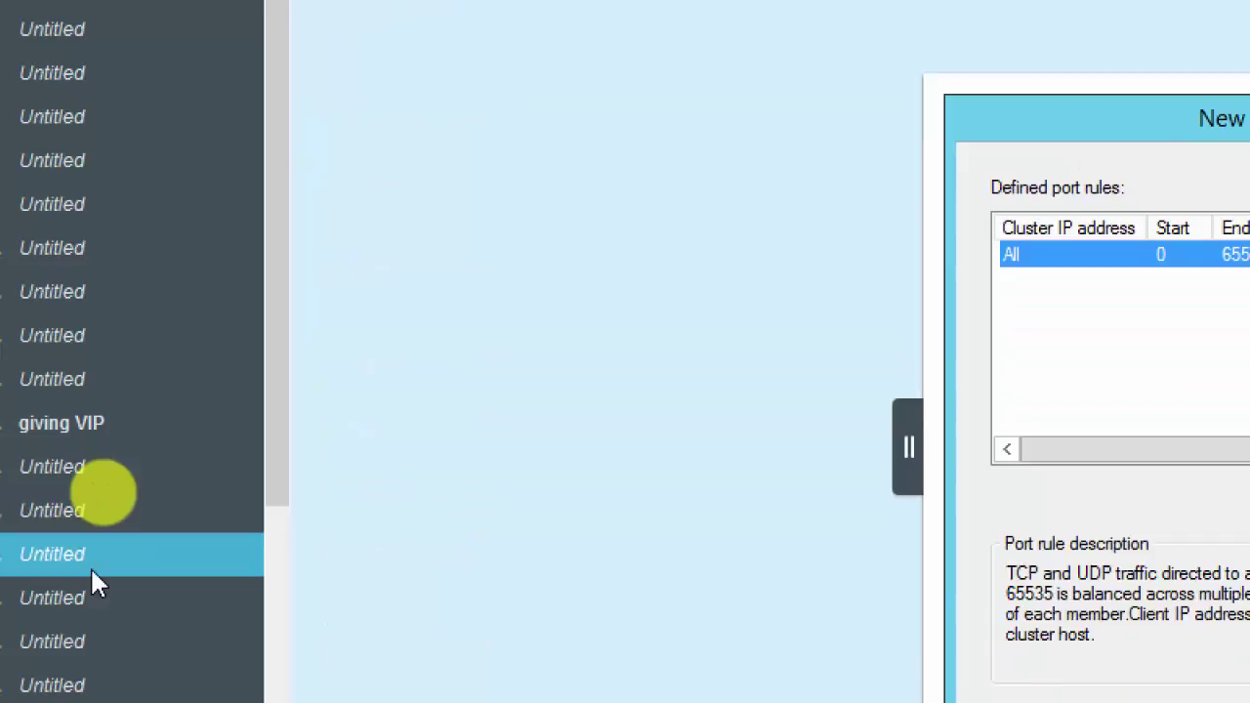
key("Down")
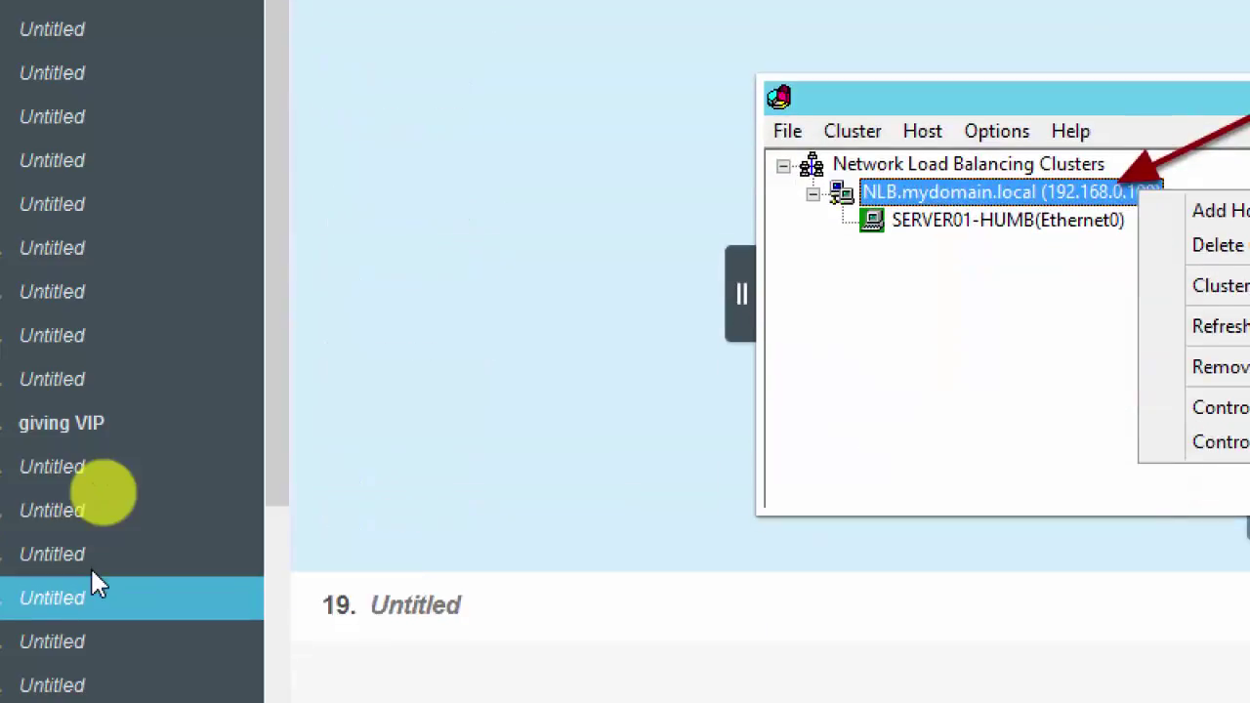
key("Up")
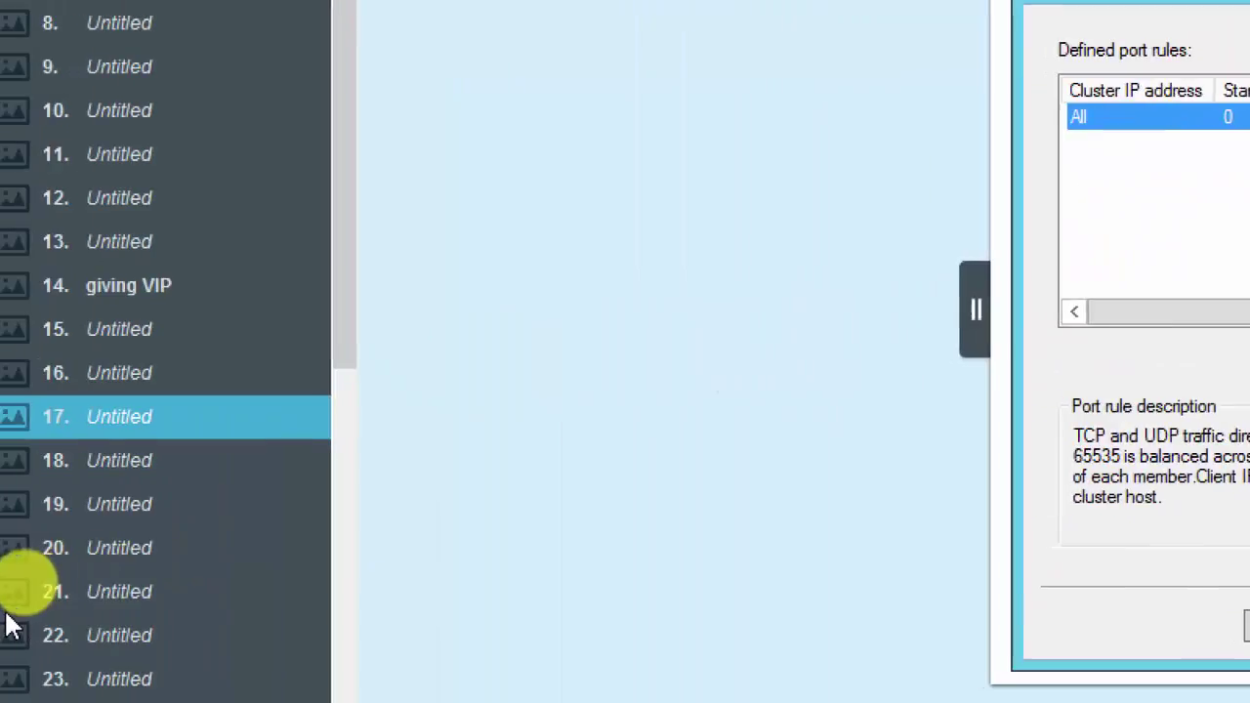
Step: Open the next cluster screenshot, then bring up Server02's Server Manager dashboard
left_click(146, 463)
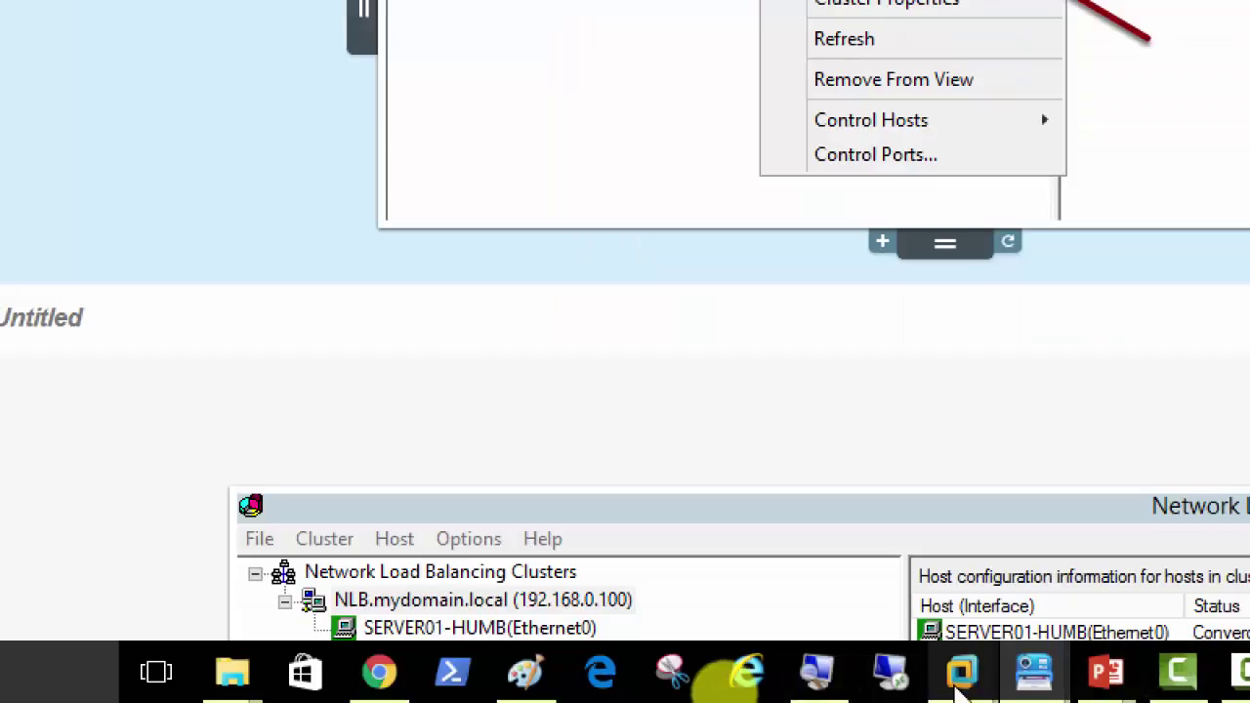
mouse_move(962, 674)
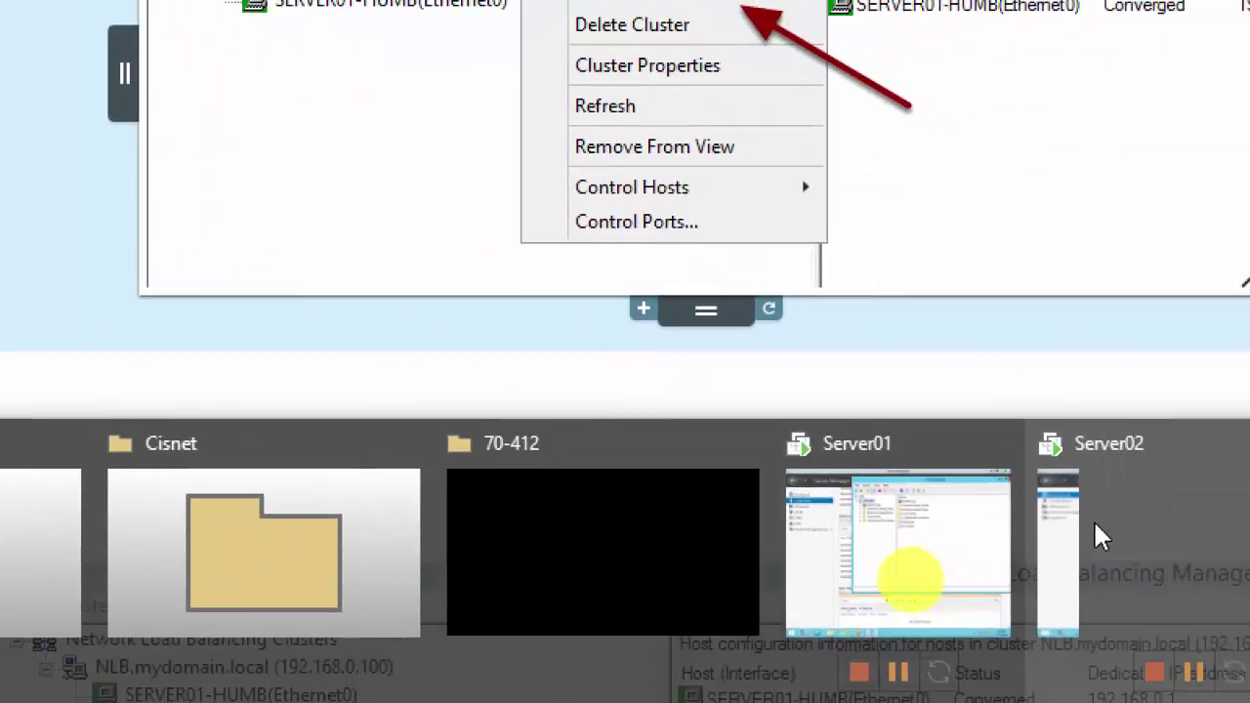
left_click(1046, 544)
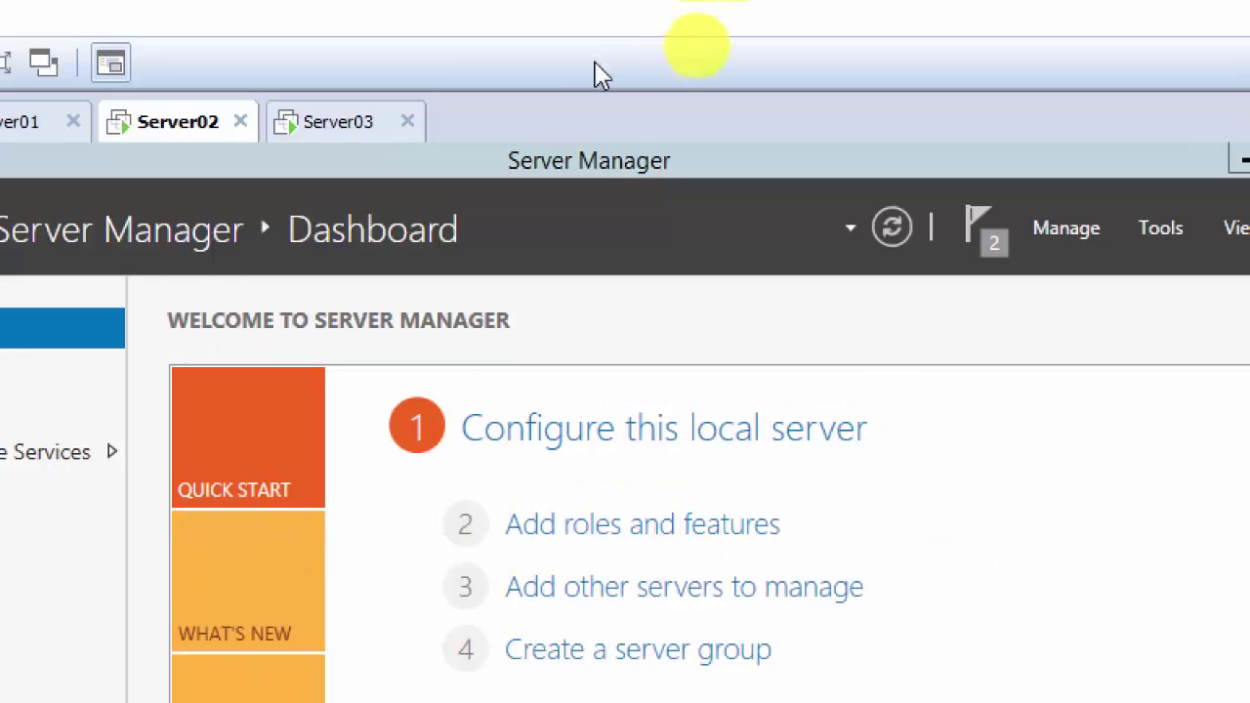
Step: Leave Server03's port rule at All addresses, ports 0–65535, Multiple host, Single affinity, and close the editor
left_click(332, 125)
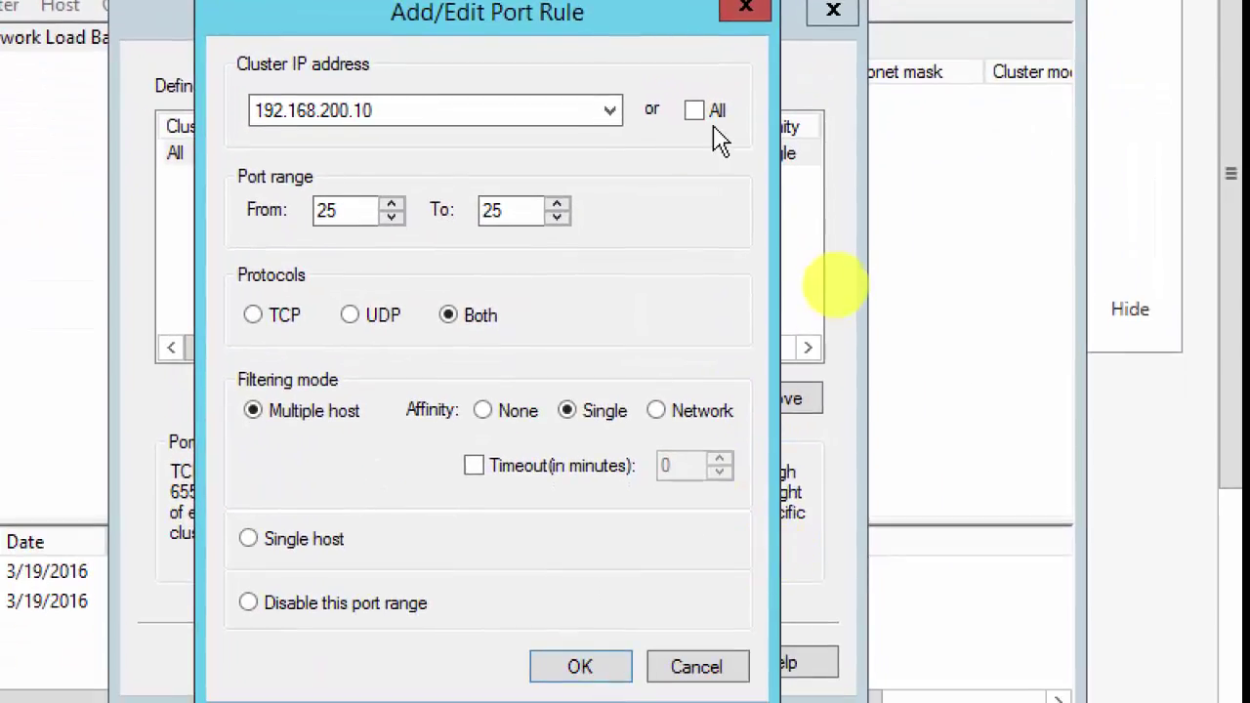
left_click(695, 111)
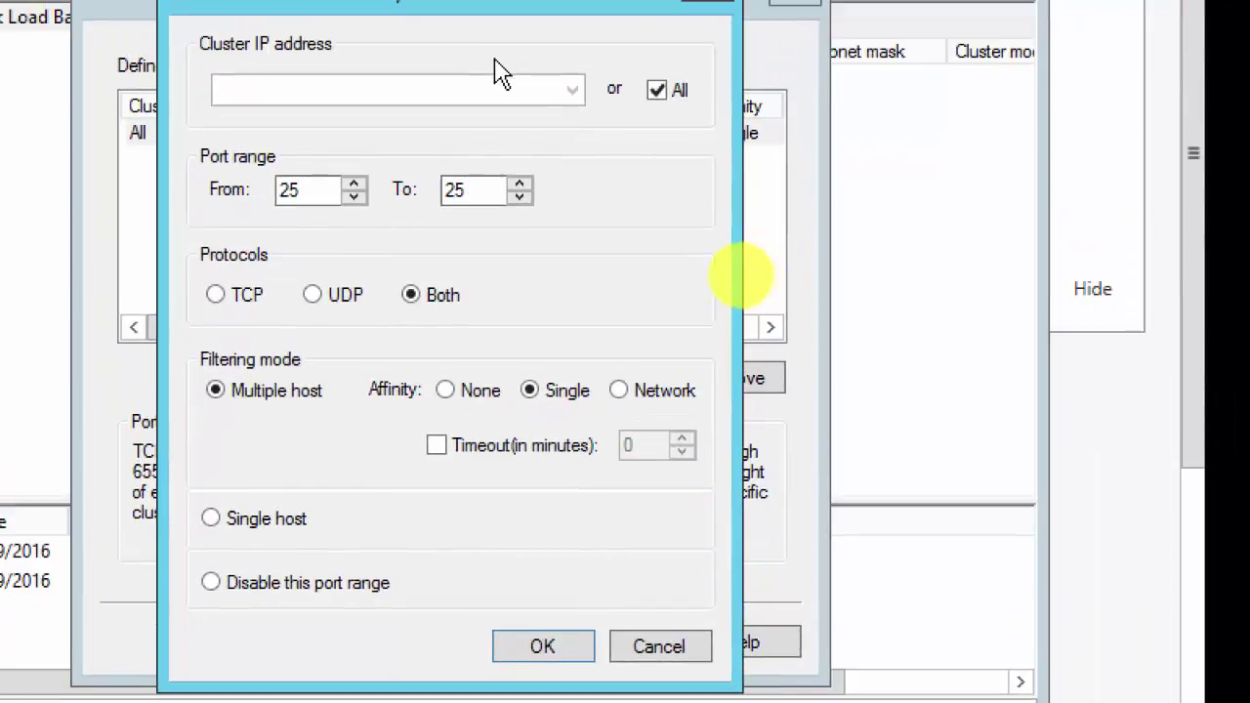
left_click(478, 195)
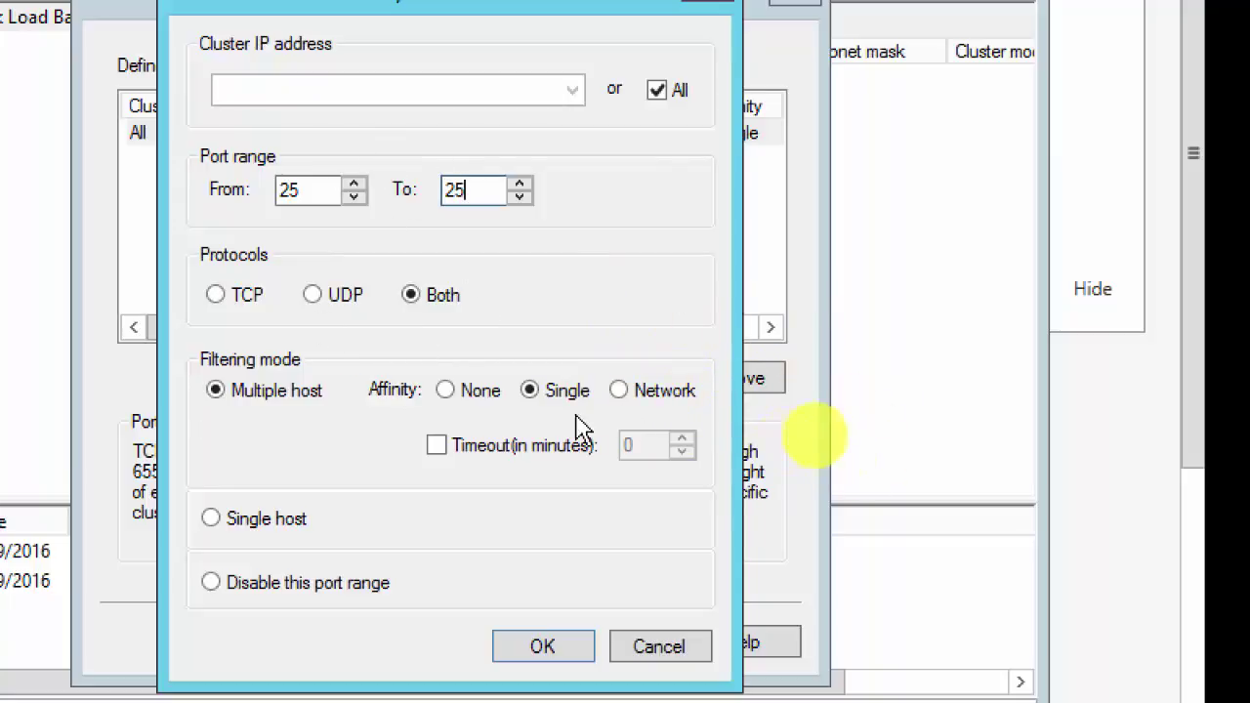
left_click(619, 391)
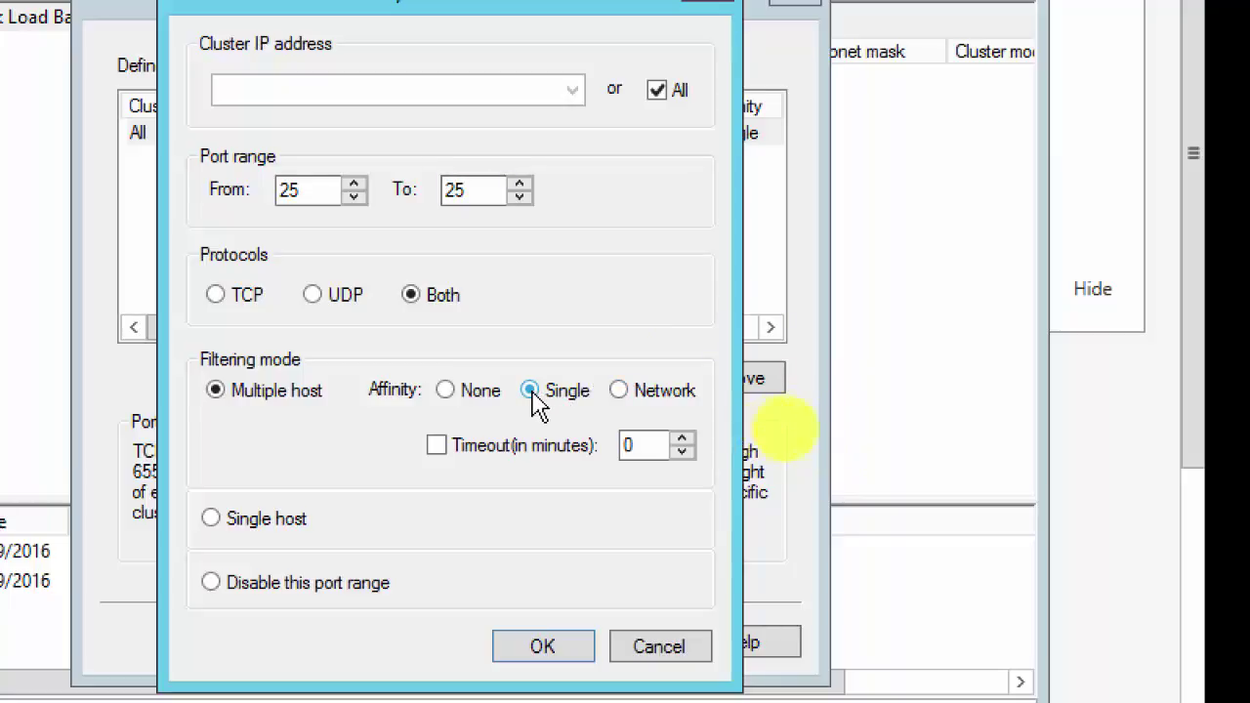
left_click(630, 387)
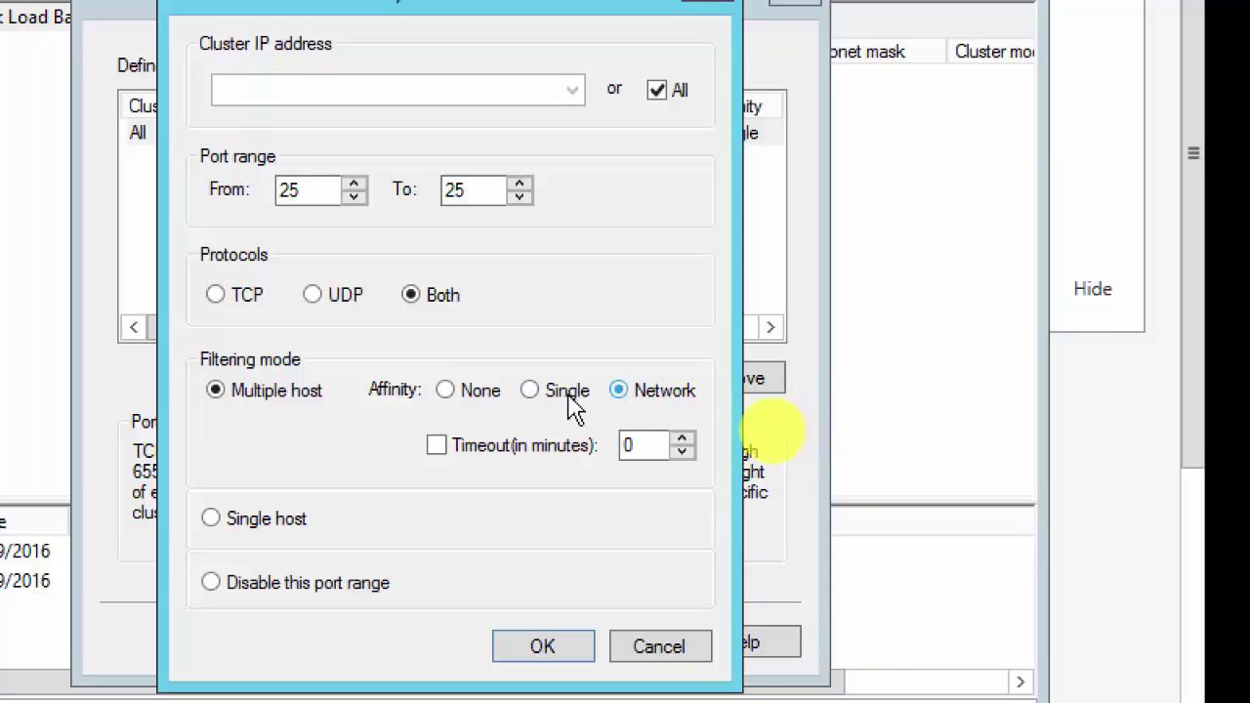
left_click(528, 392)
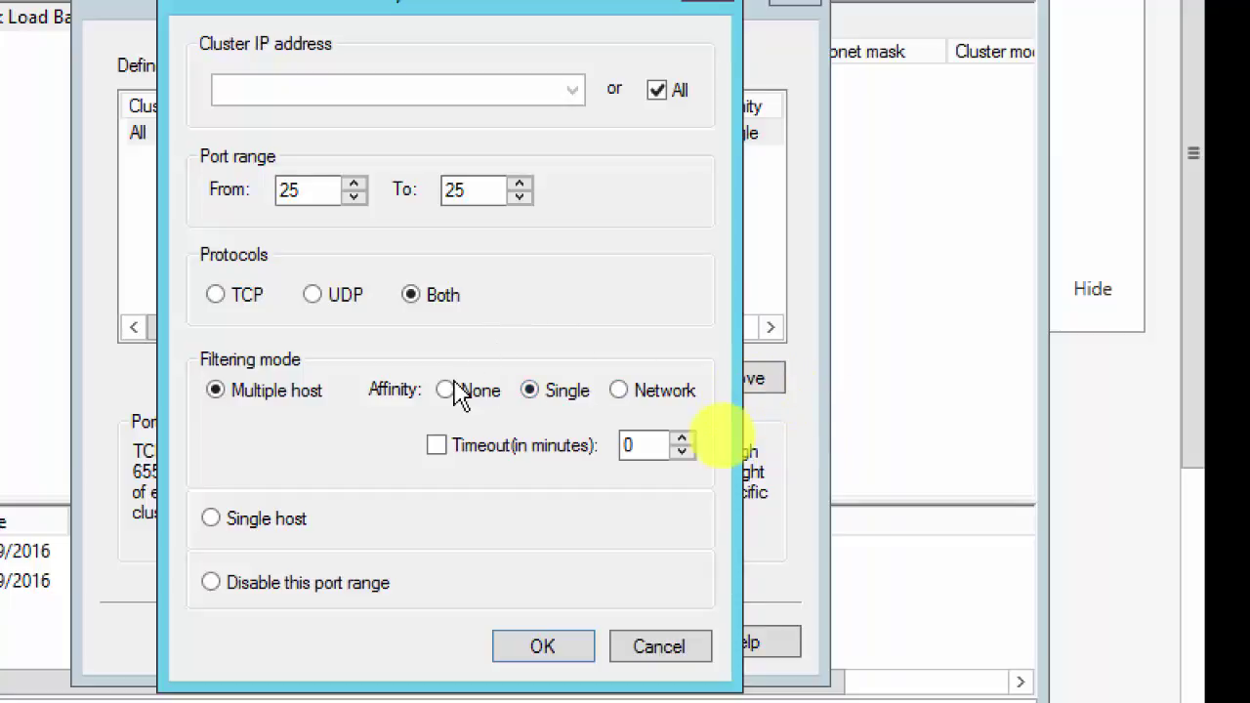
left_click(256, 533)
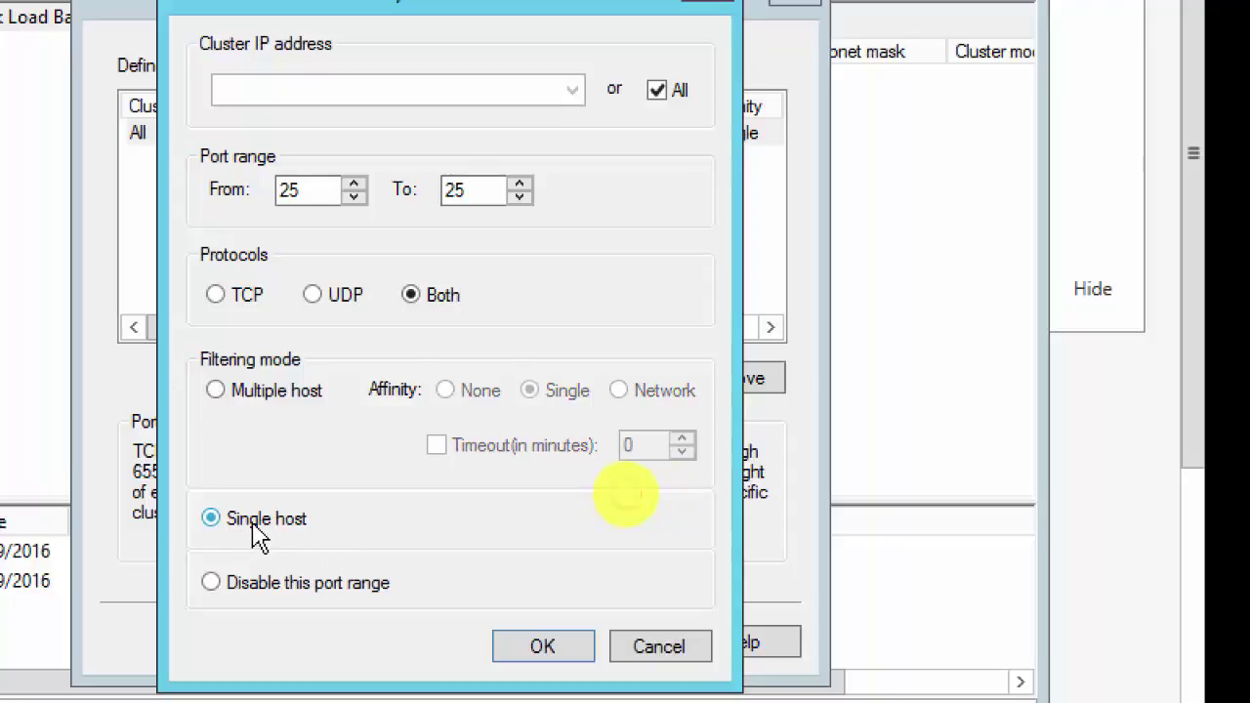
left_click(216, 392)
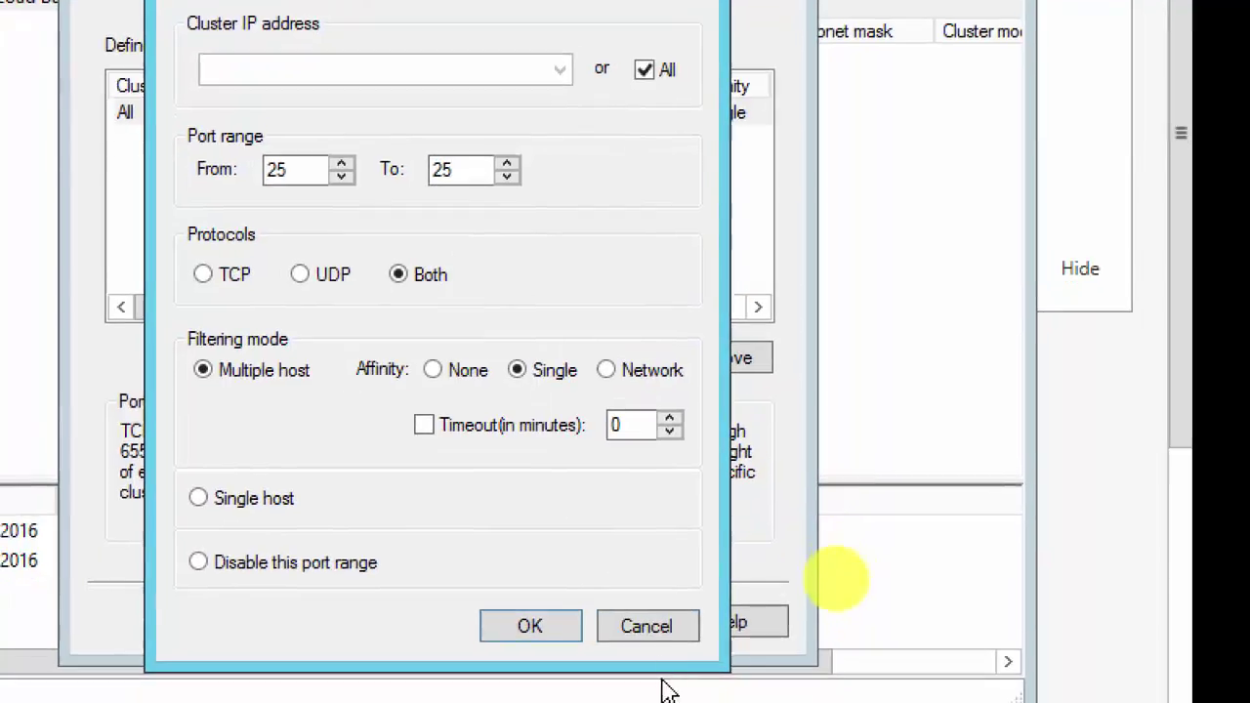
left_click(646, 627)
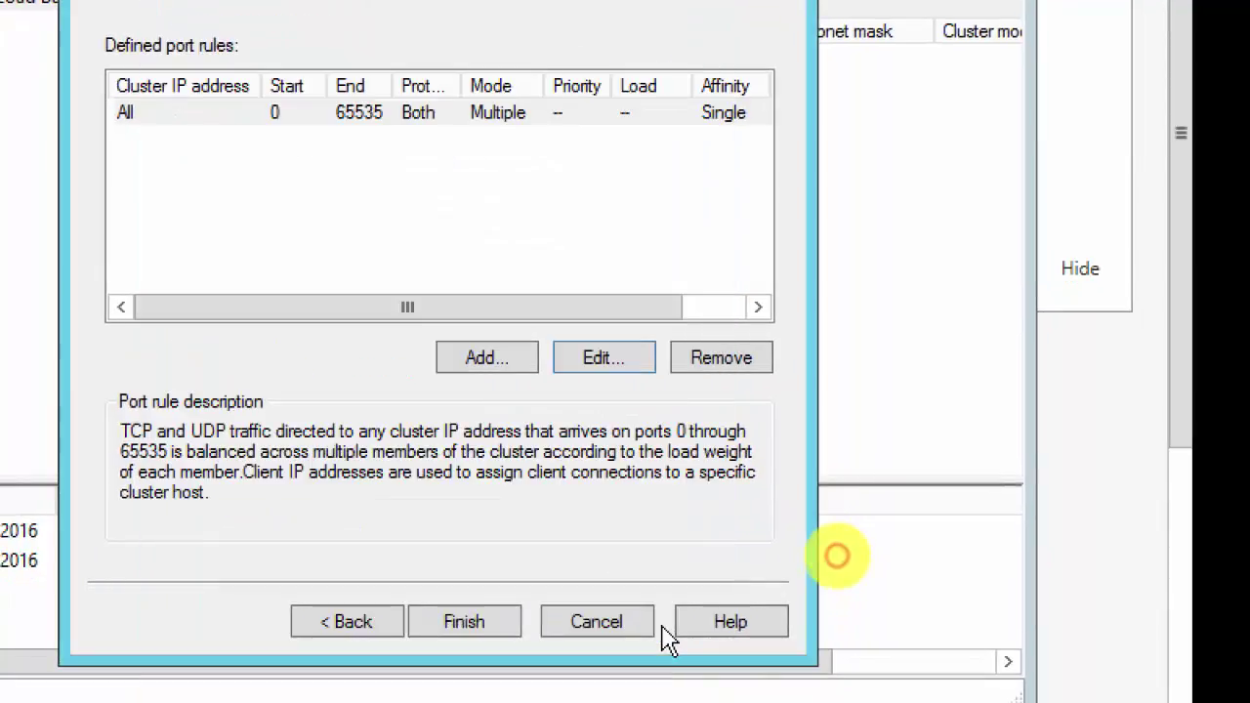
Step: Finish creating WebApp.mydomain.local (192.168.200.10) and view SERVER03 listed Converged at 192.168.200.3
left_click(464, 625)
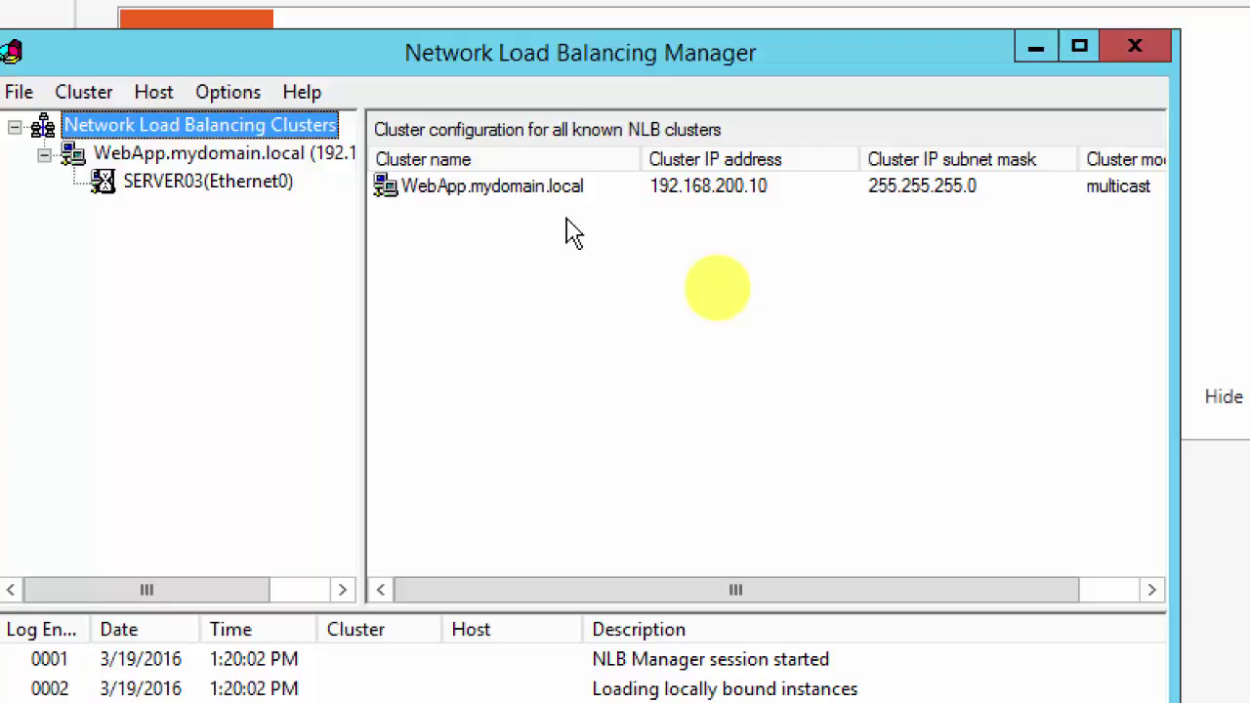
right_click(166, 156)
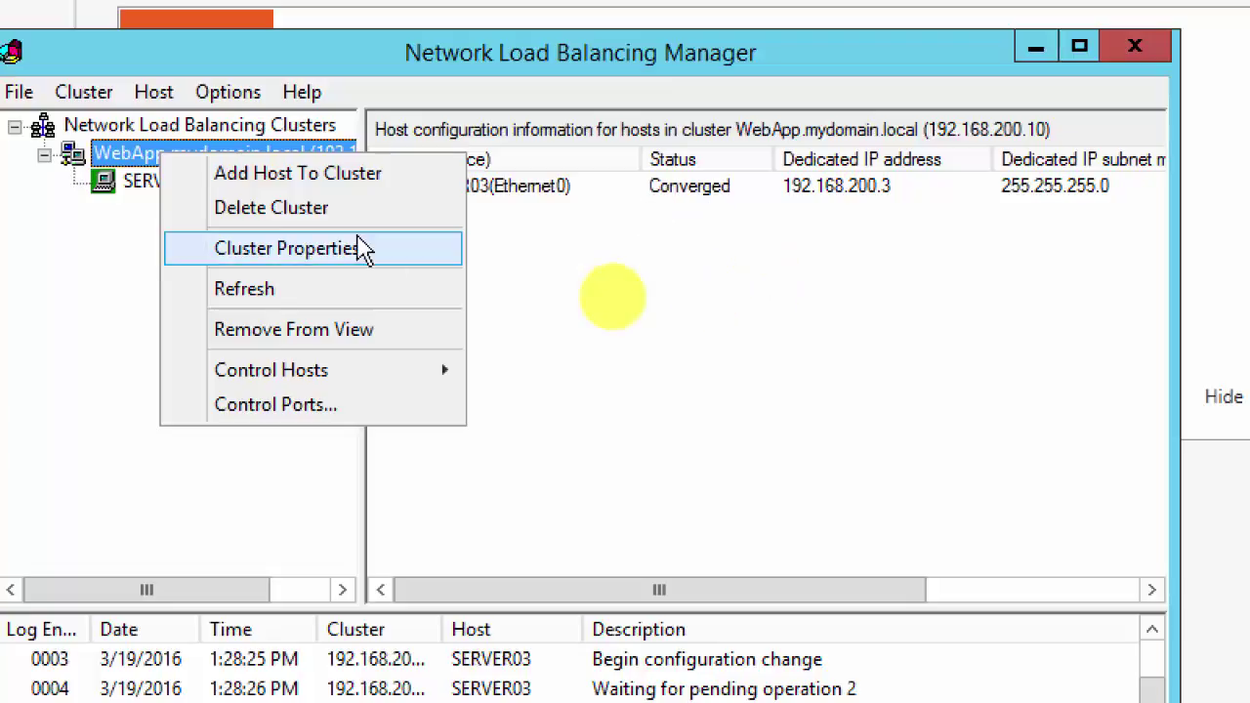
left_click(126, 232)
left_click(210, 196)
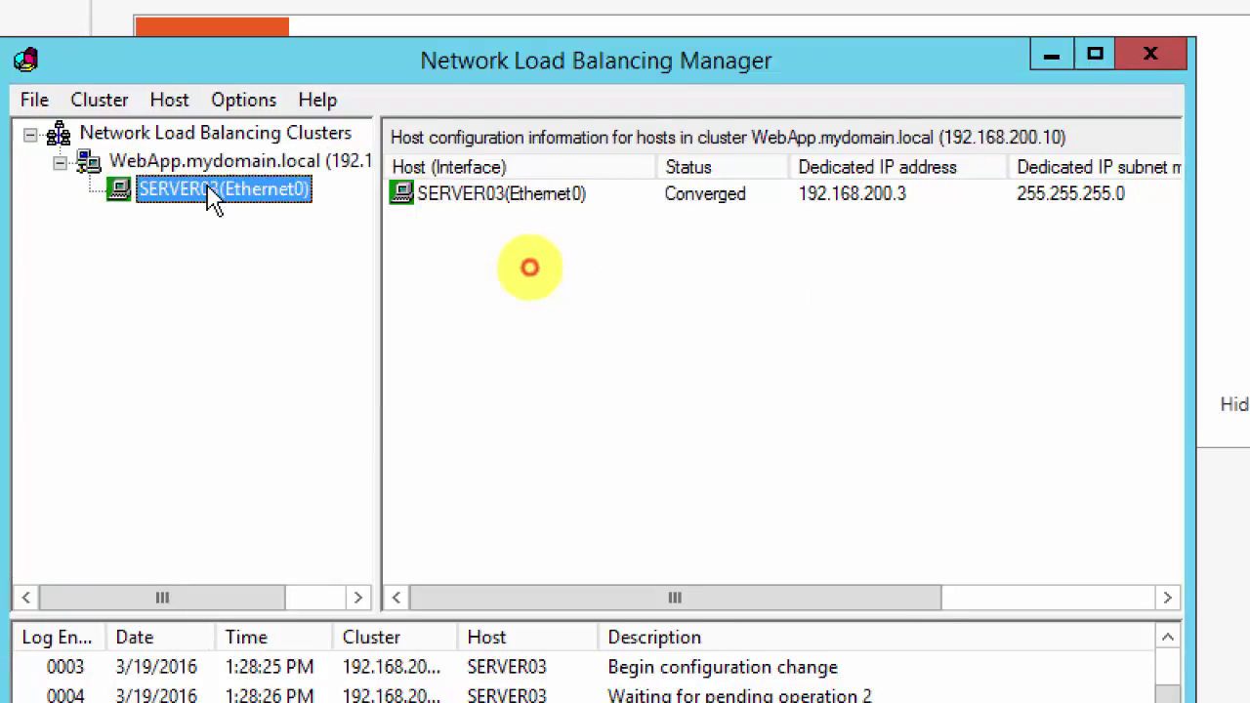
left_click(239, 163)
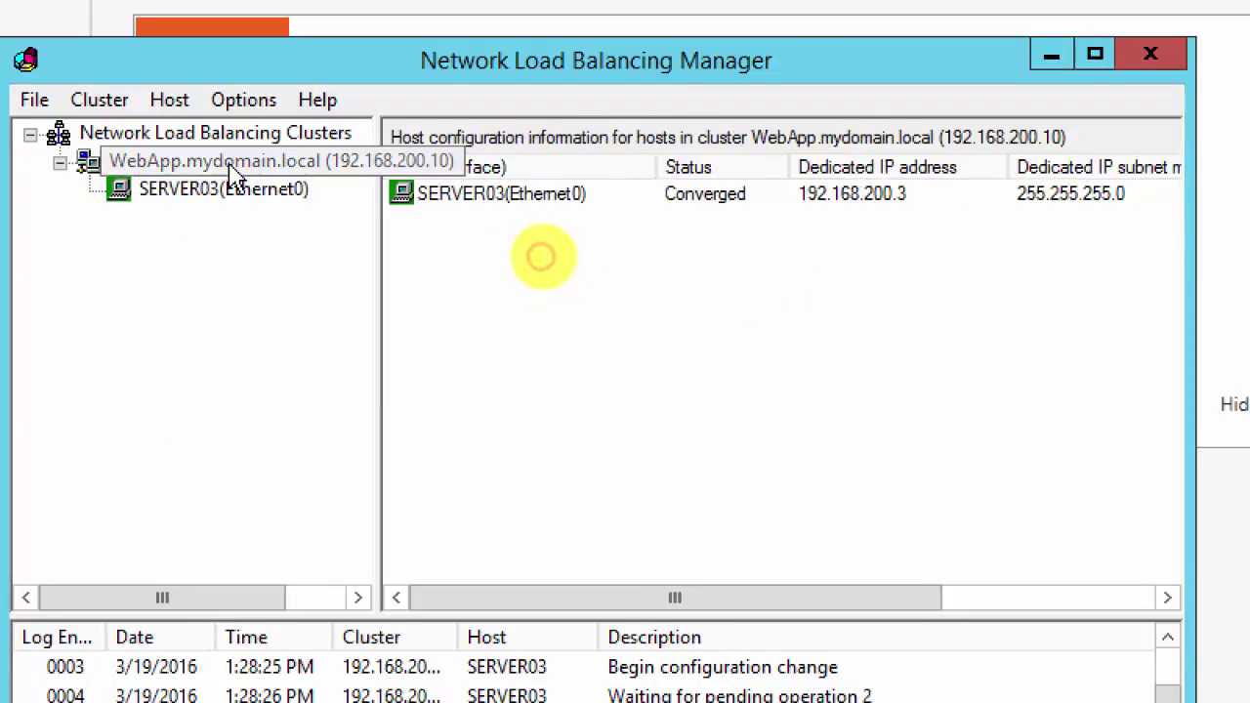
Step: Add server02 to WebApp.mydomain.local with host priority 2, then refresh to show it Pending
right_click(297, 167)
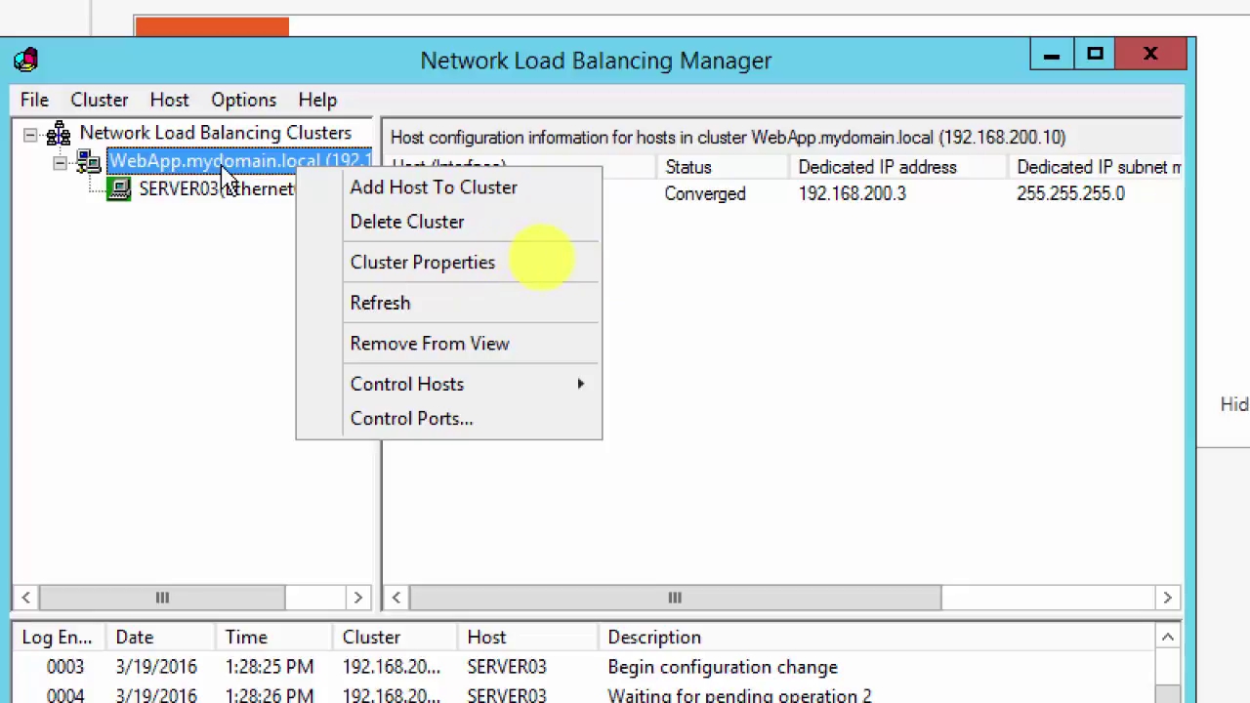
left_click(453, 200)
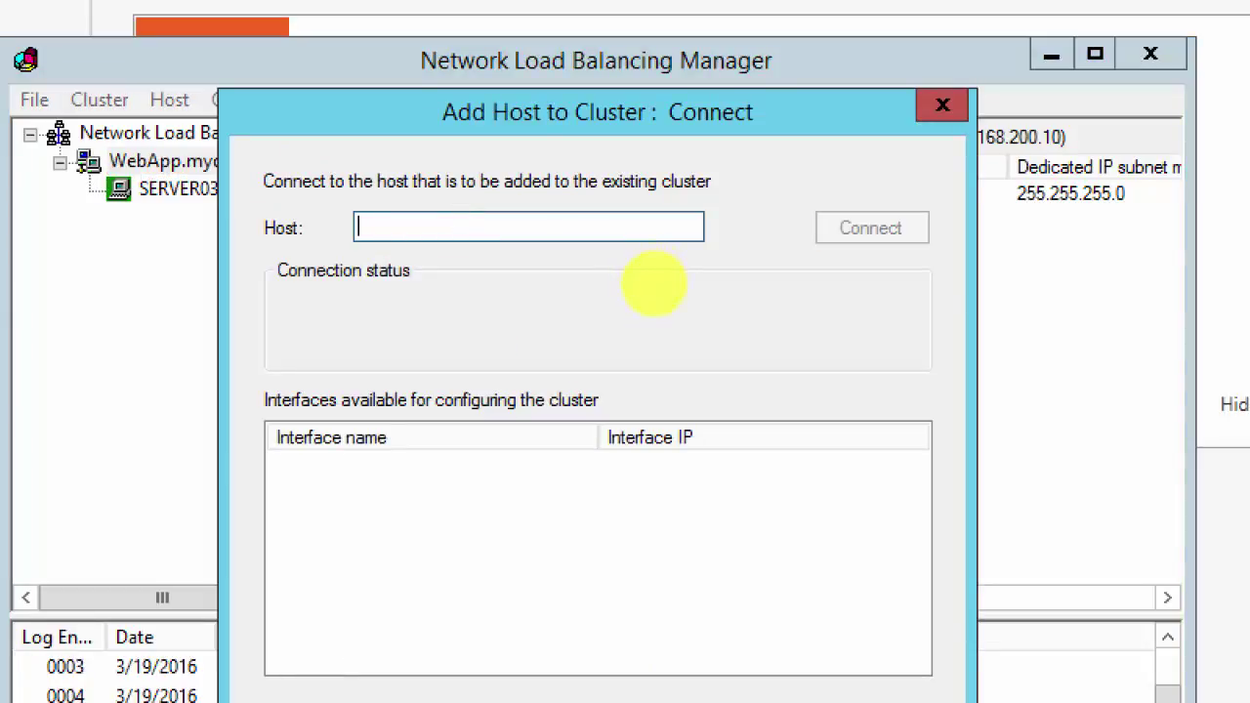
type("server02")
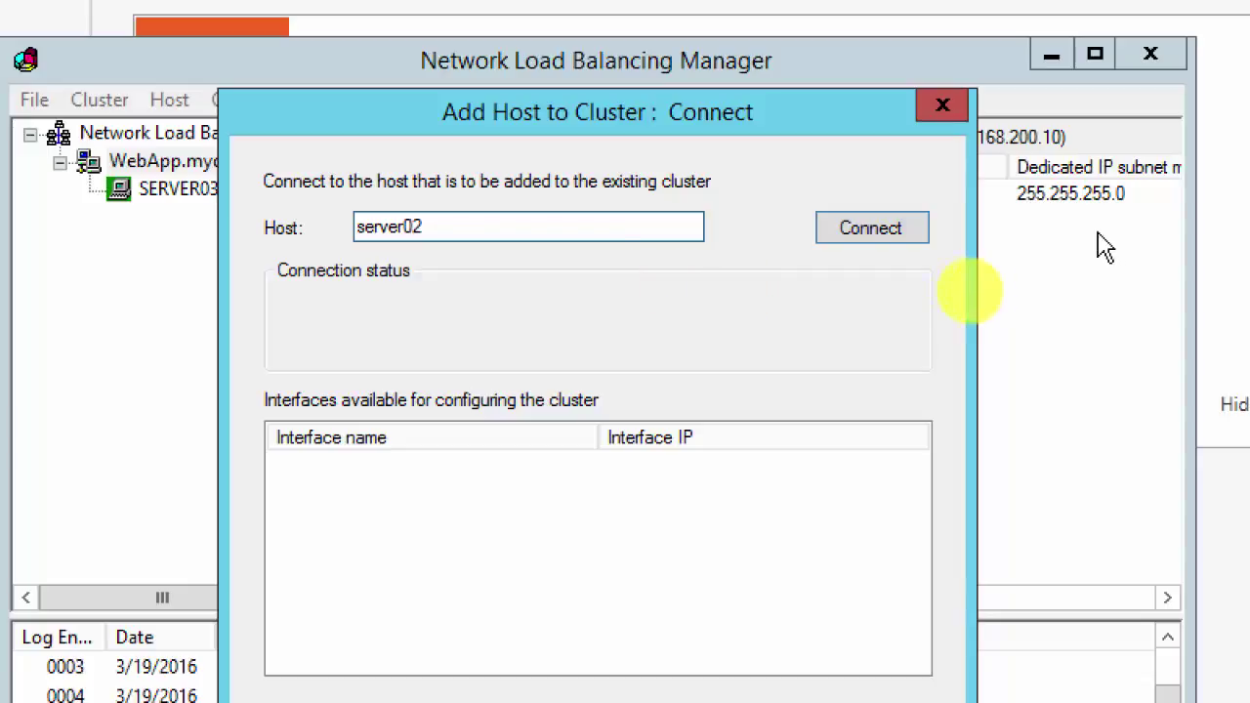
left_click(871, 228)
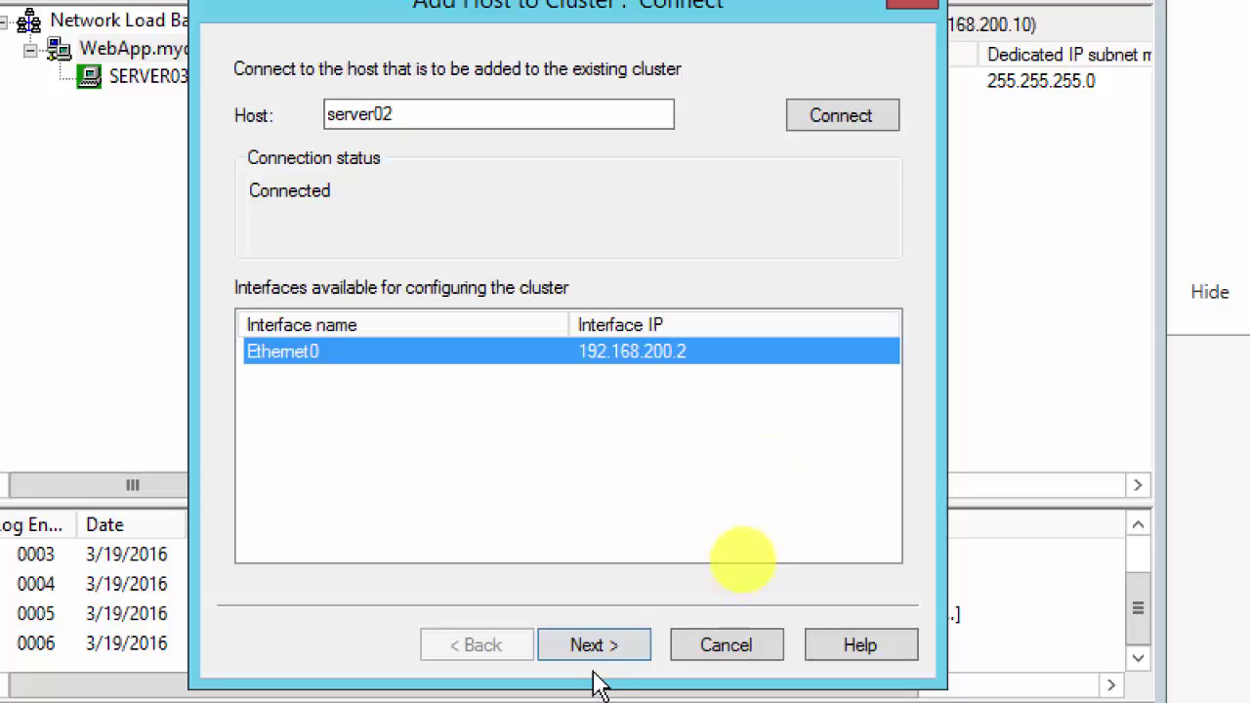
left_click(600, 650)
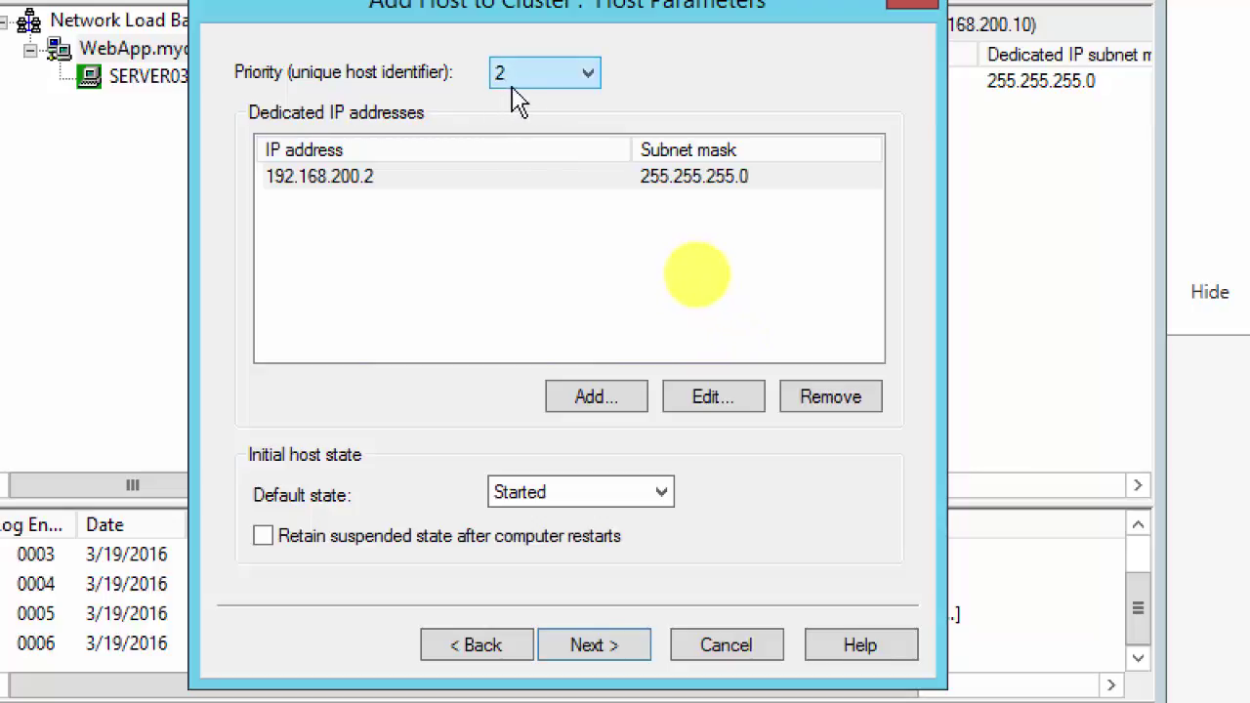
left_click(589, 74)
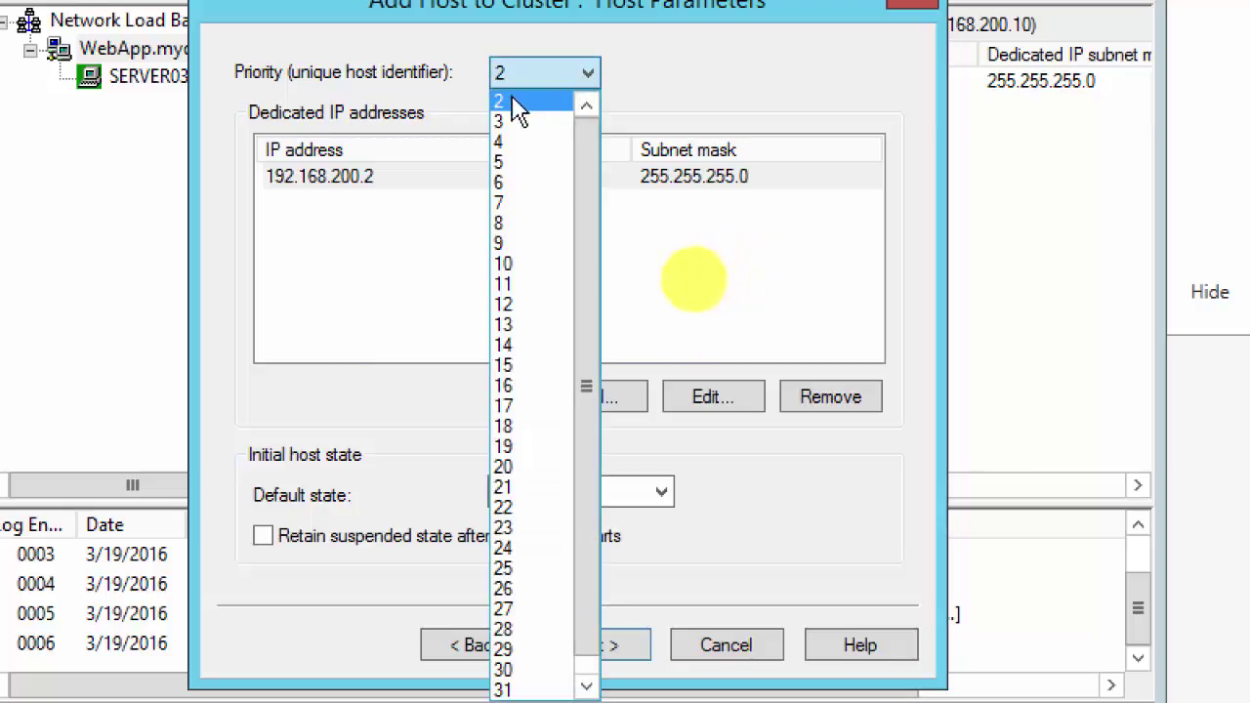
left_click(636, 78)
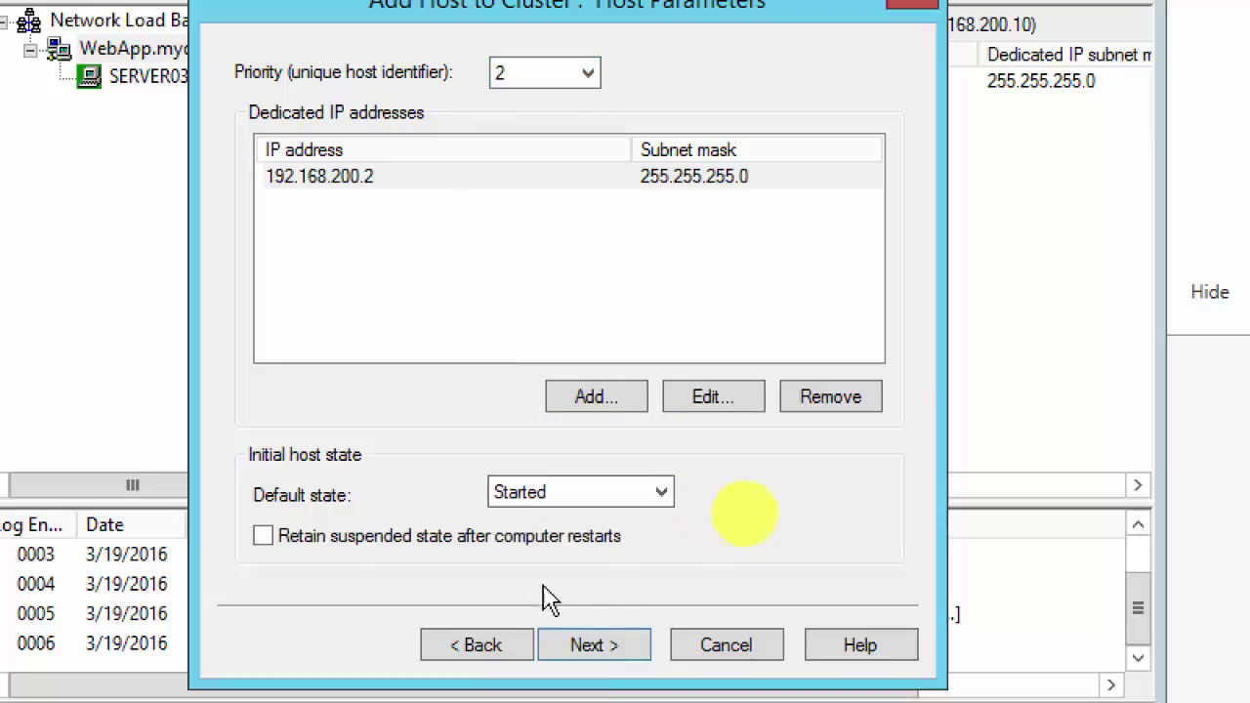
left_click(595, 646)
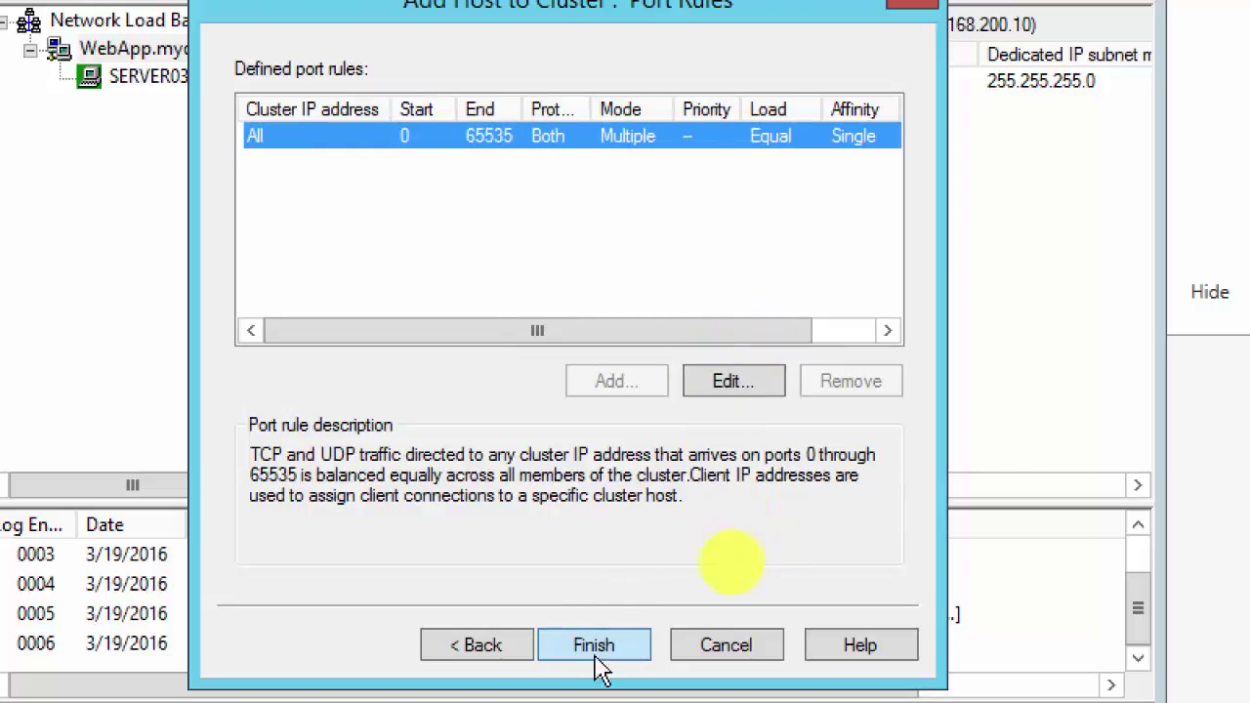
left_click(608, 644)
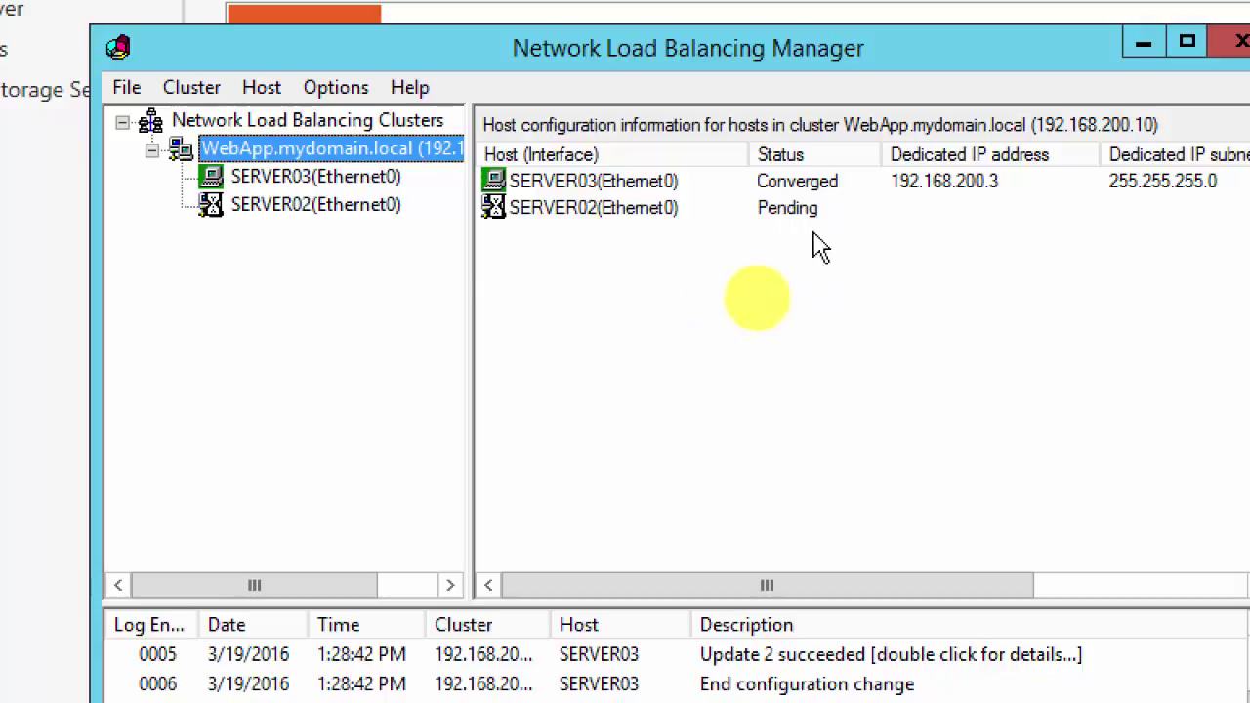
right_click(305, 158)
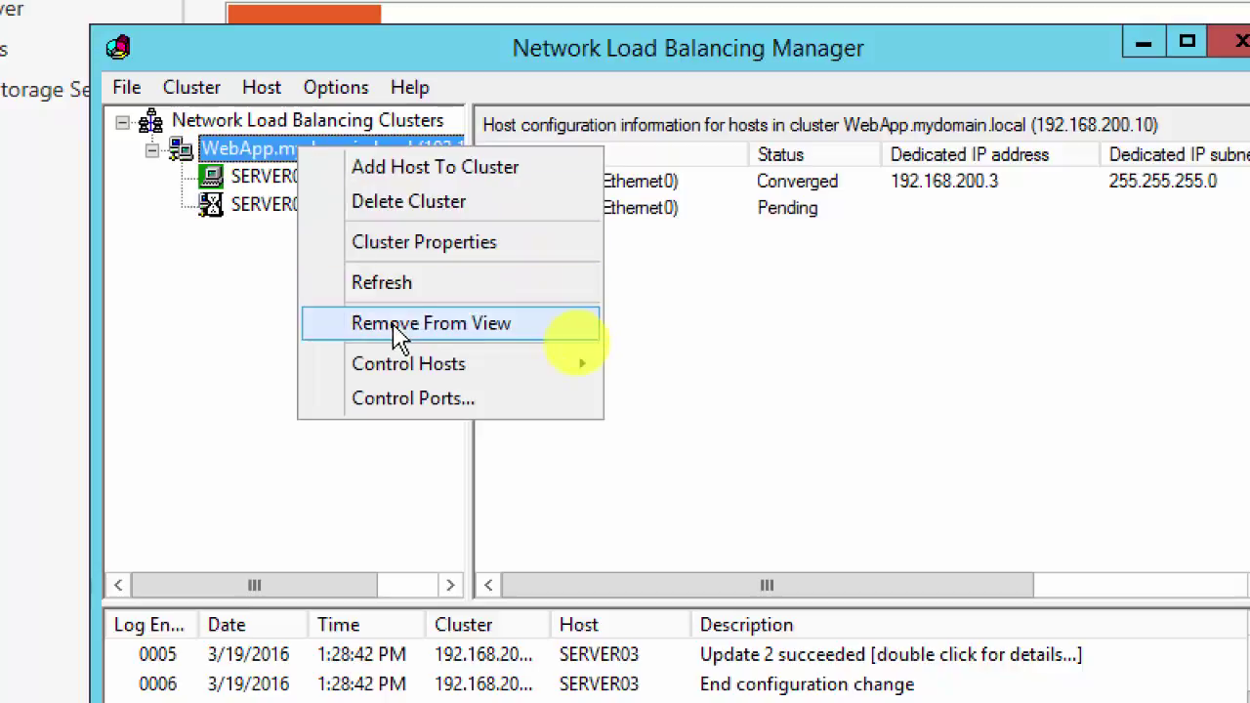
left_click(418, 286)
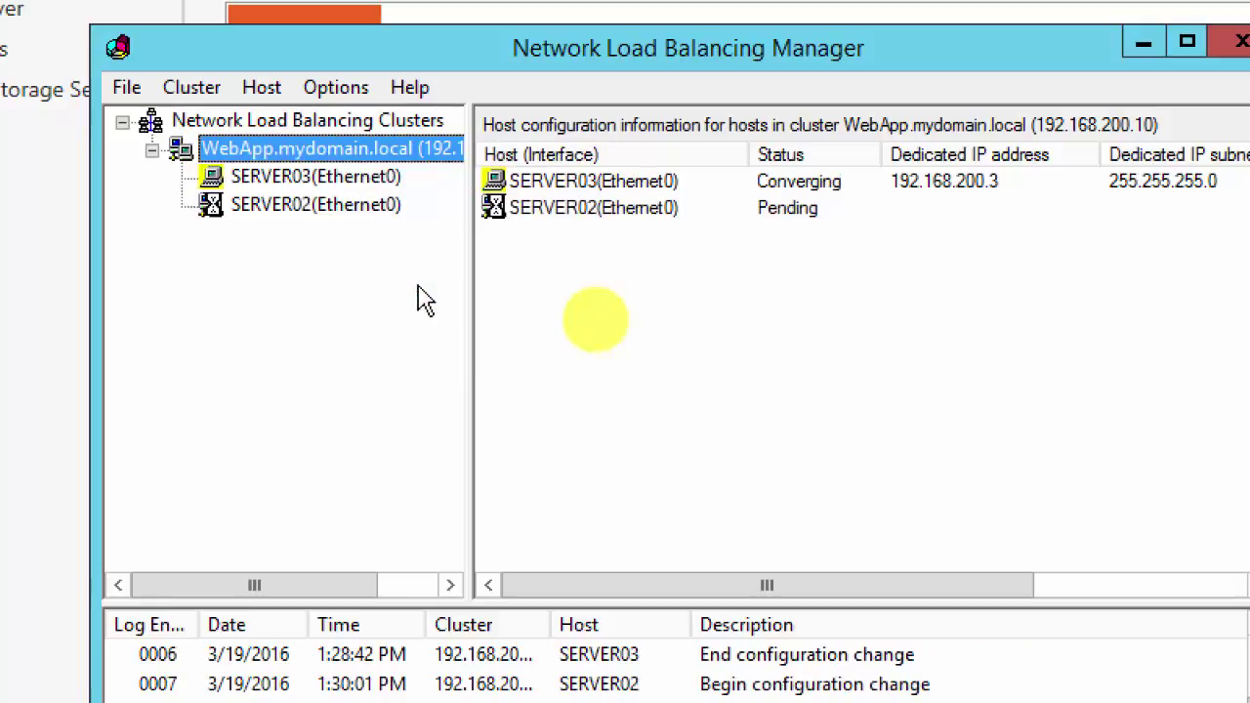
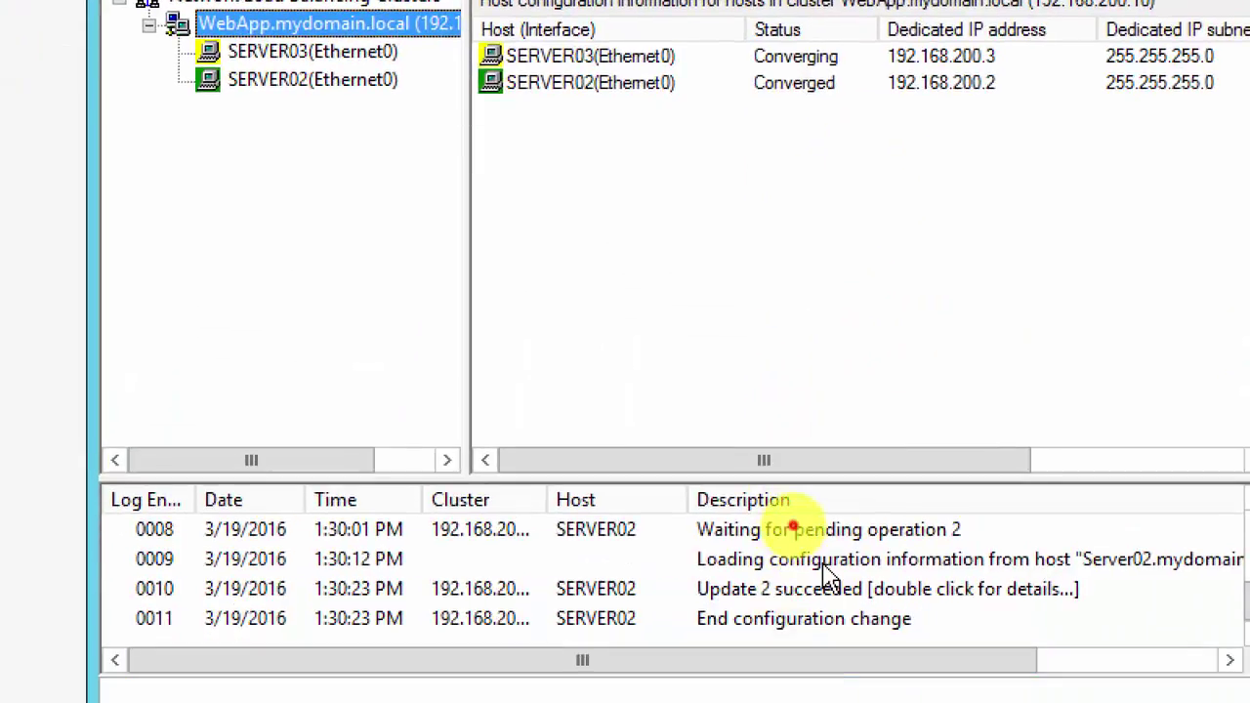
Step: Refresh the WebApp.mydomain.local cluster so SERVER03 and SERVER02 report Converged
left_click(824, 564)
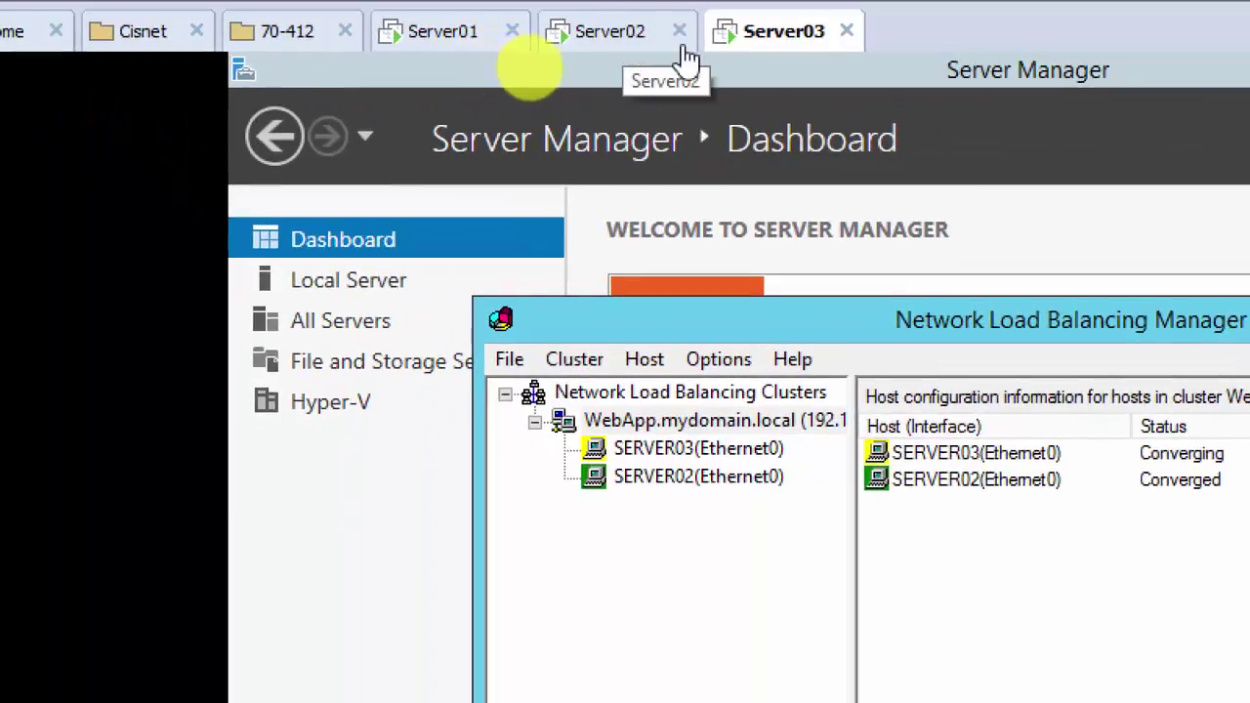
right_click(654, 433)
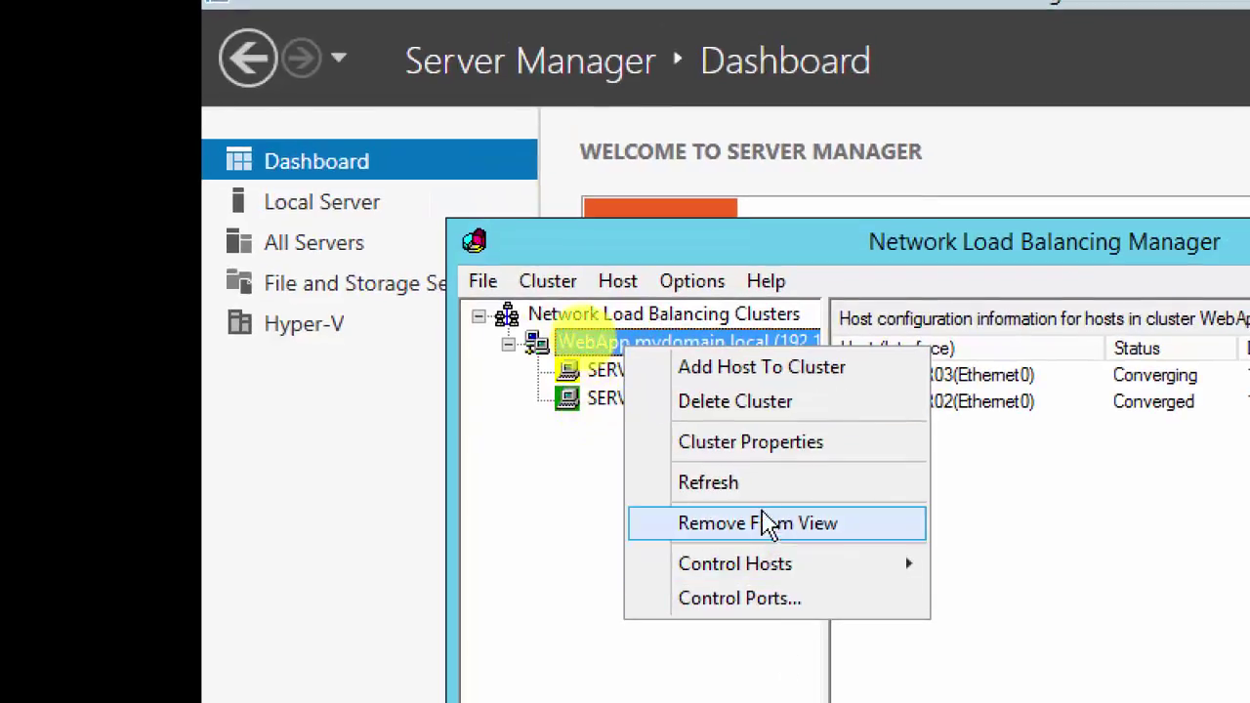
left_click(767, 485)
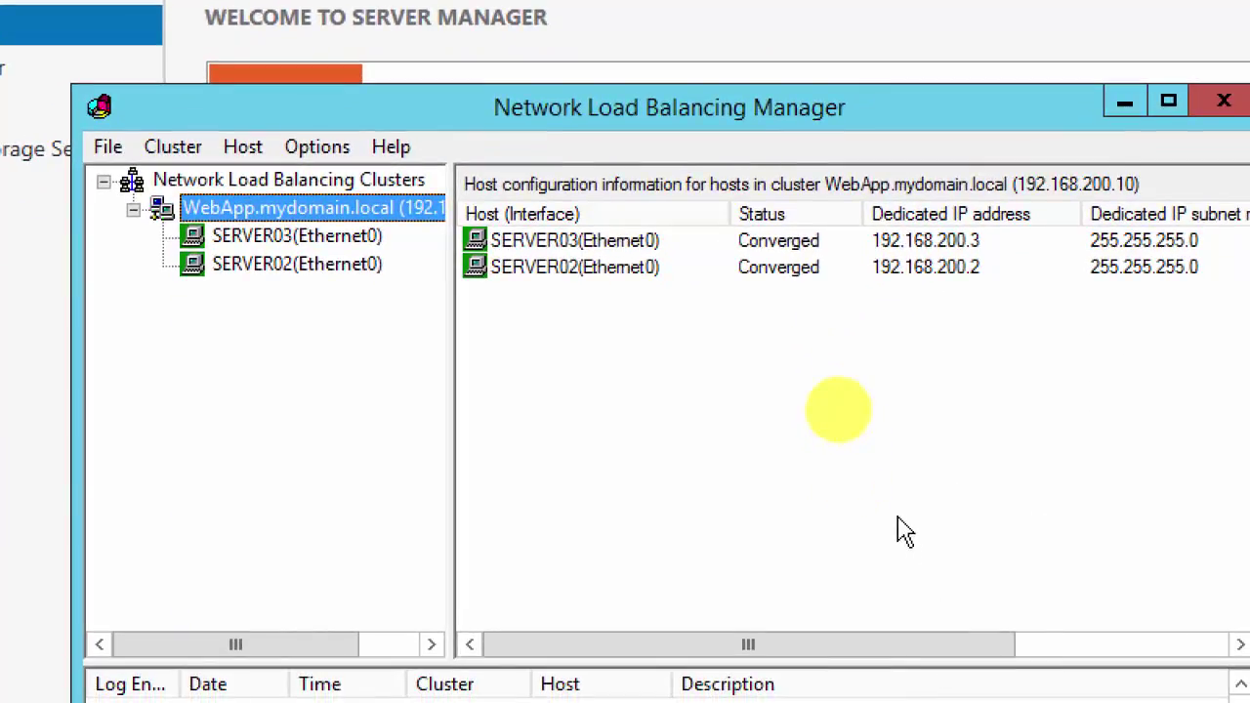
Step: Check the port rules configured on SERVER02 and SERVER03
right_click(335, 238)
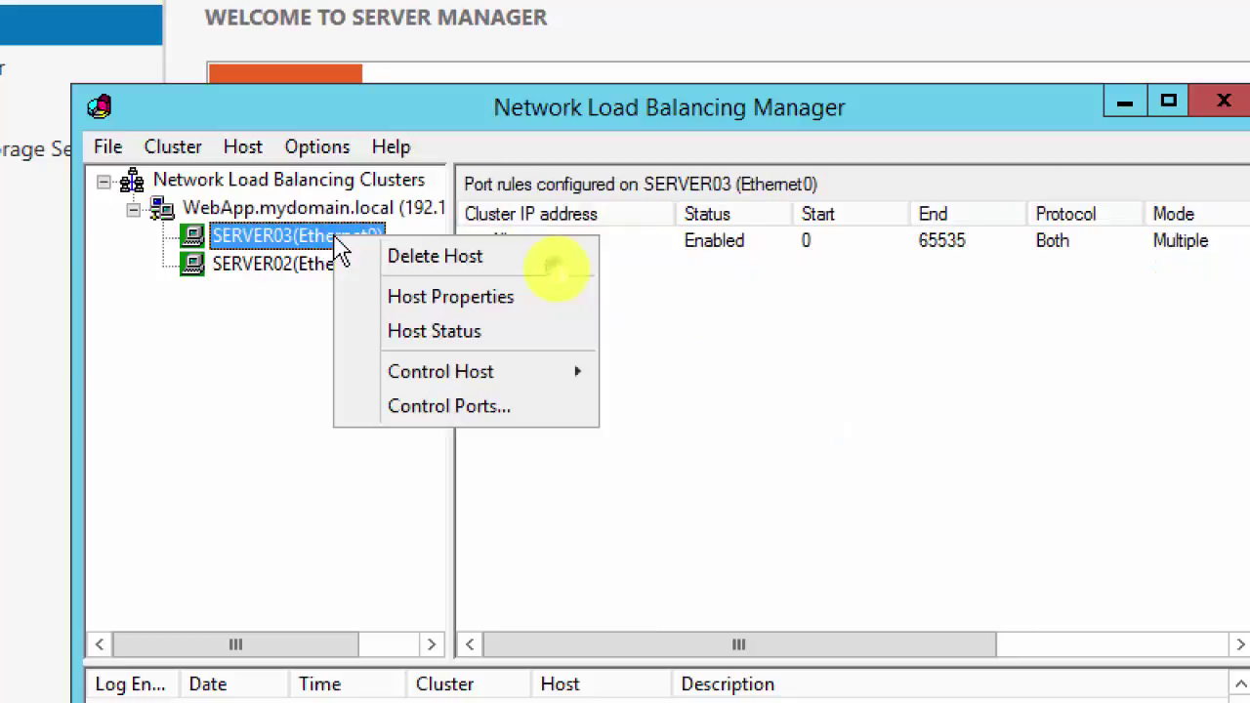
left_click(278, 265)
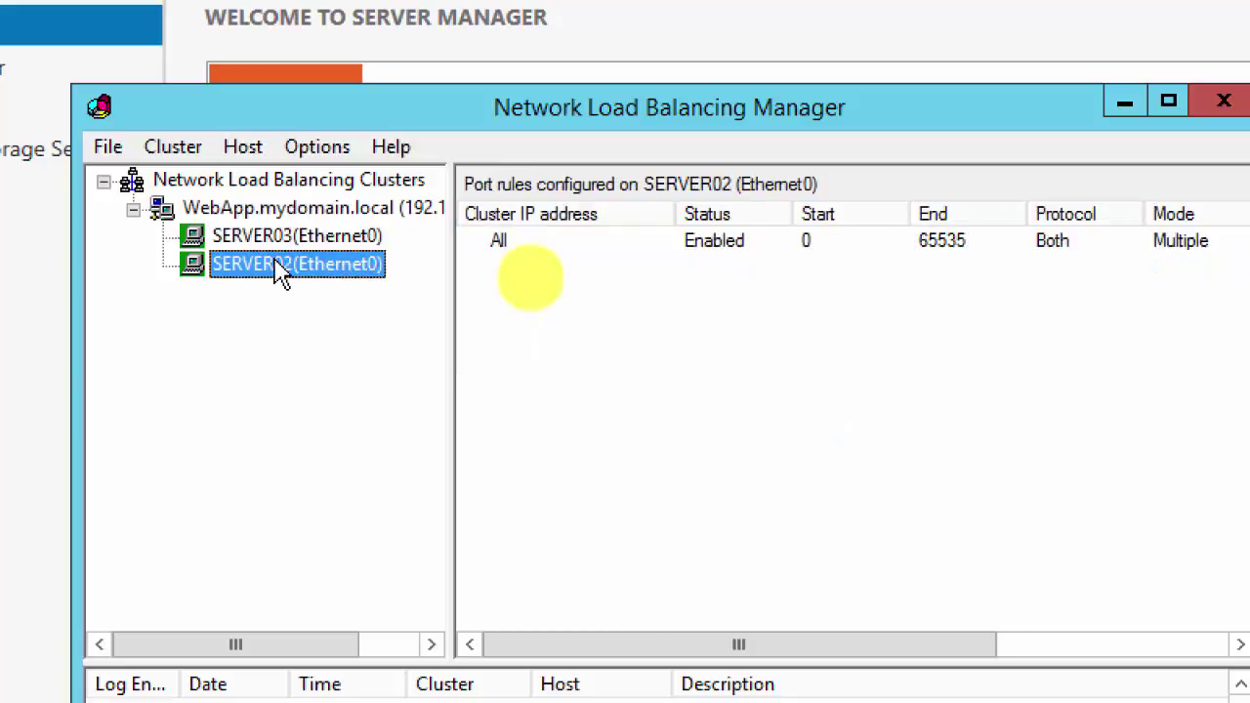
left_click(303, 246)
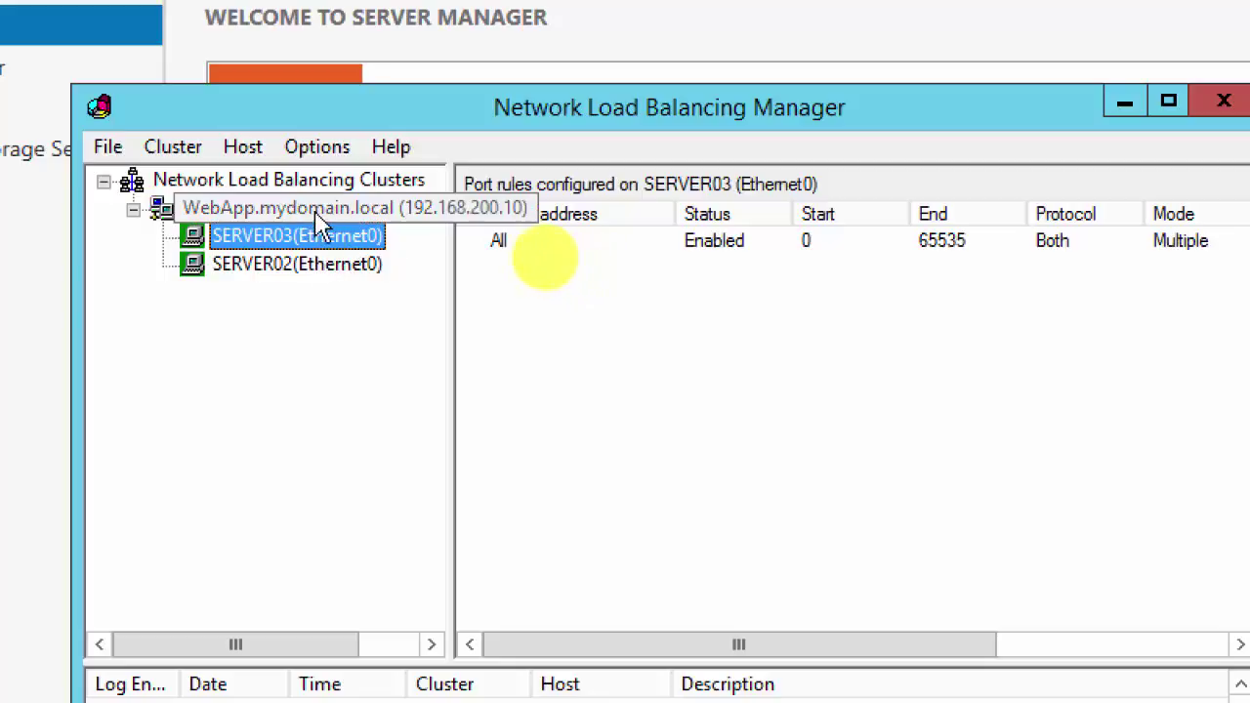
Step: Browse the cluster actions without choosing any, then list the WebApp cluster's hosts and status
right_click(321, 249)
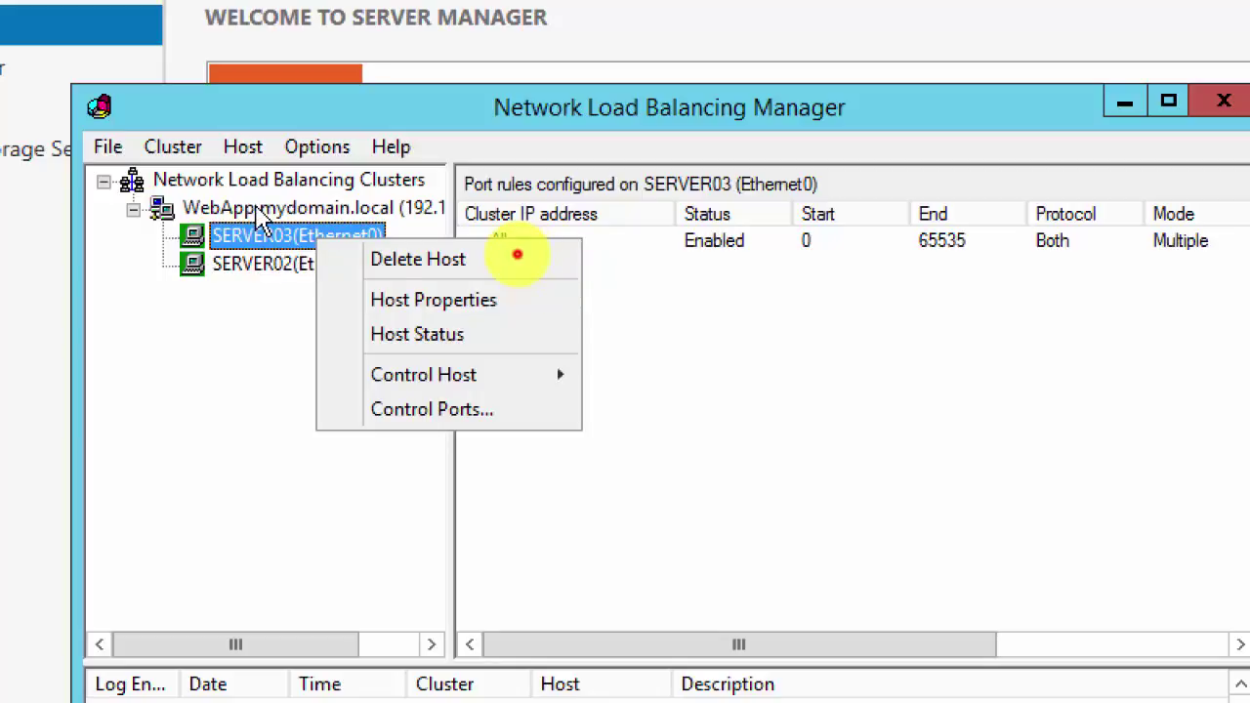
right_click(257, 209)
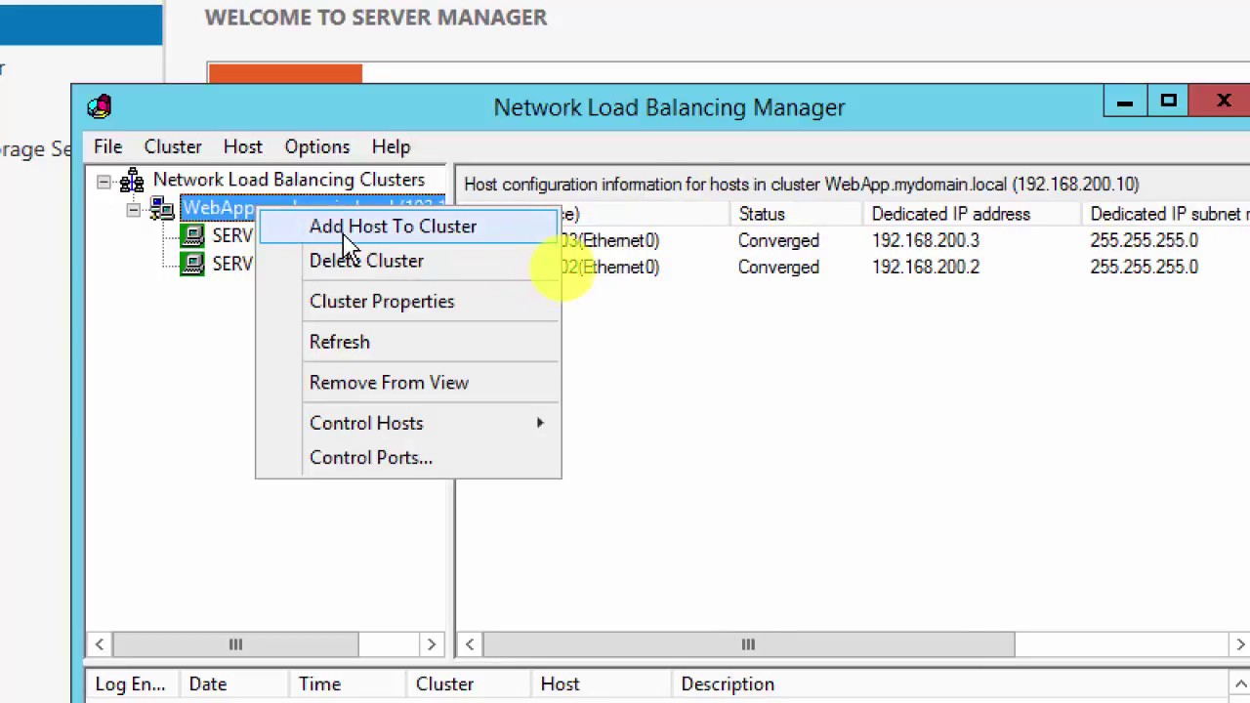
mouse_move(447, 425)
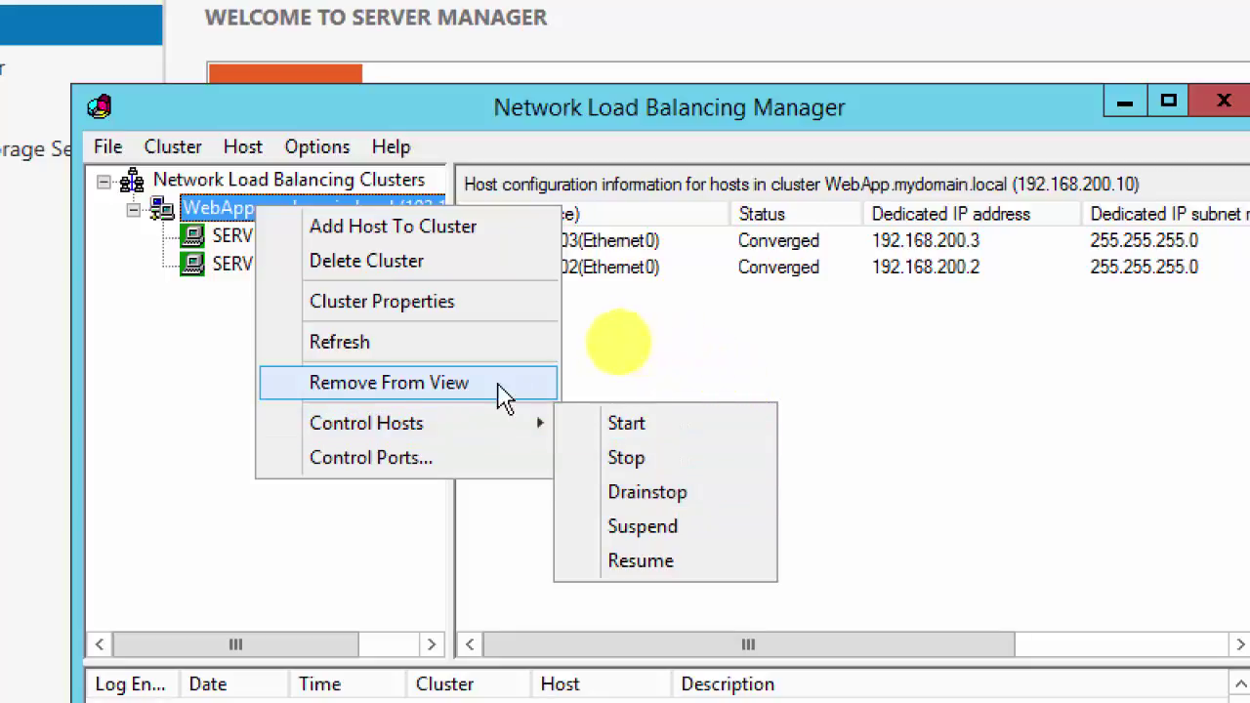
left_click(180, 390)
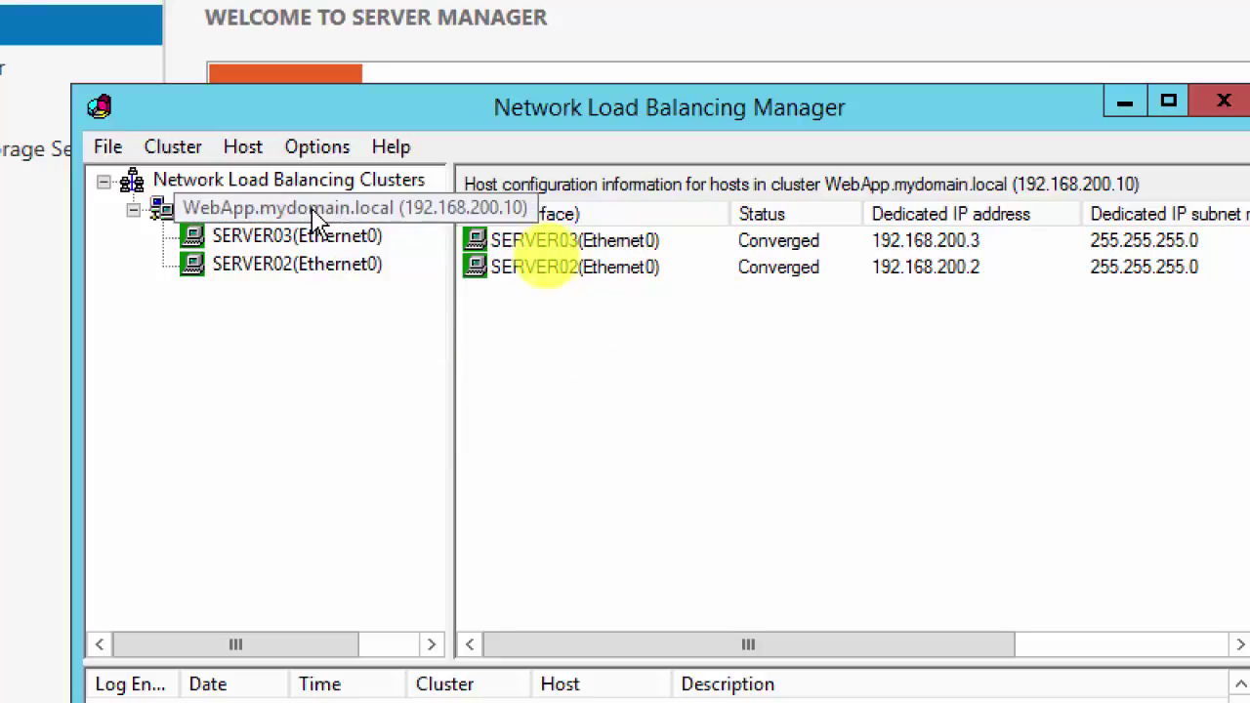
left_click(252, 181)
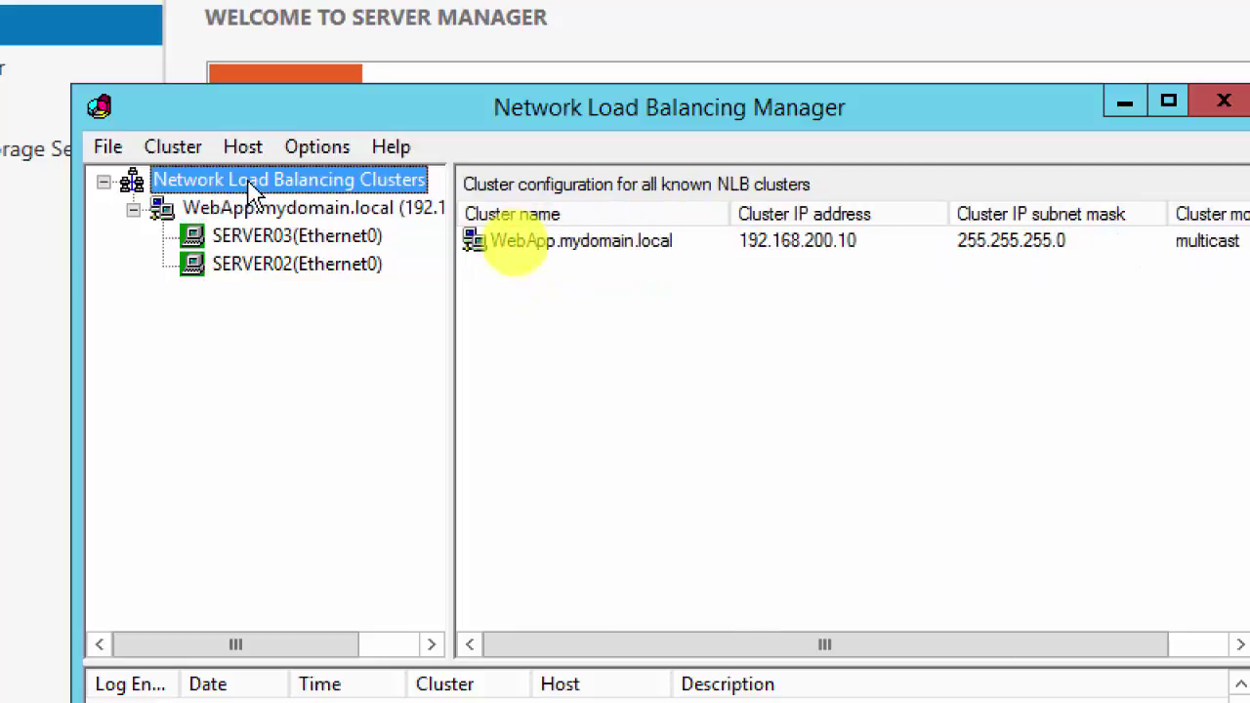
left_click(277, 213)
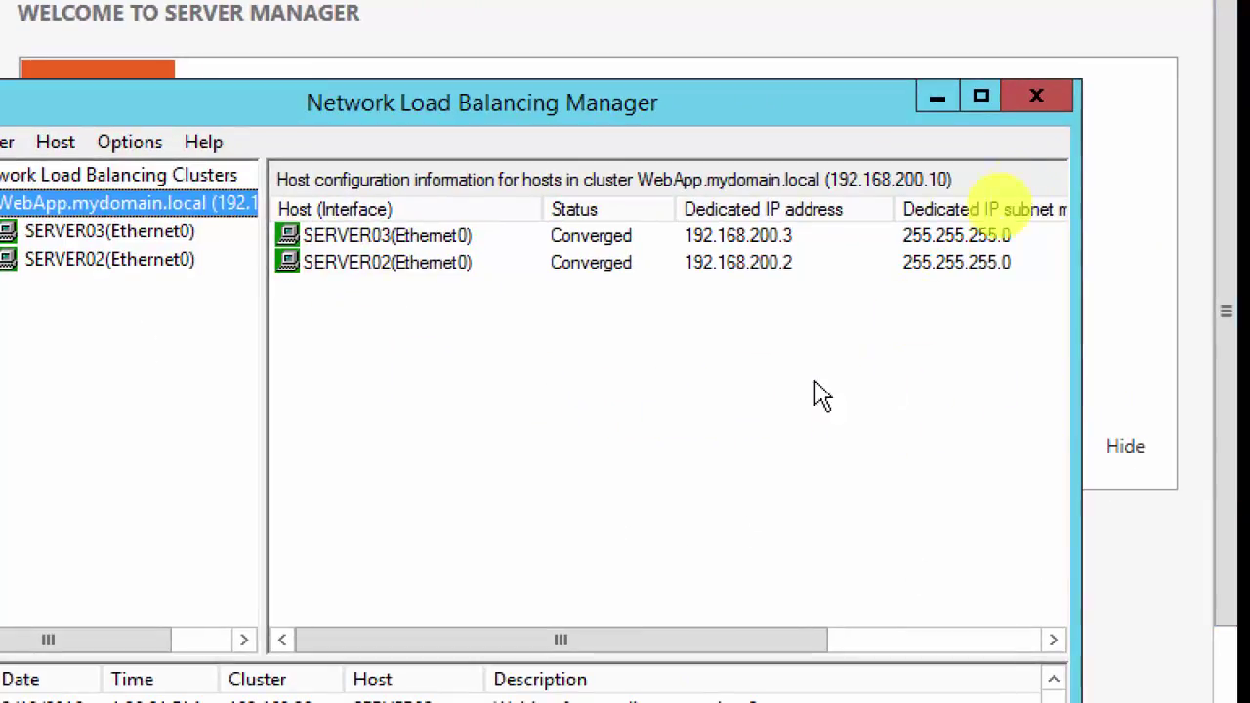
Step: Maximize Network Load Balancing Manager and view SERVER03's port rules
left_click(981, 100)
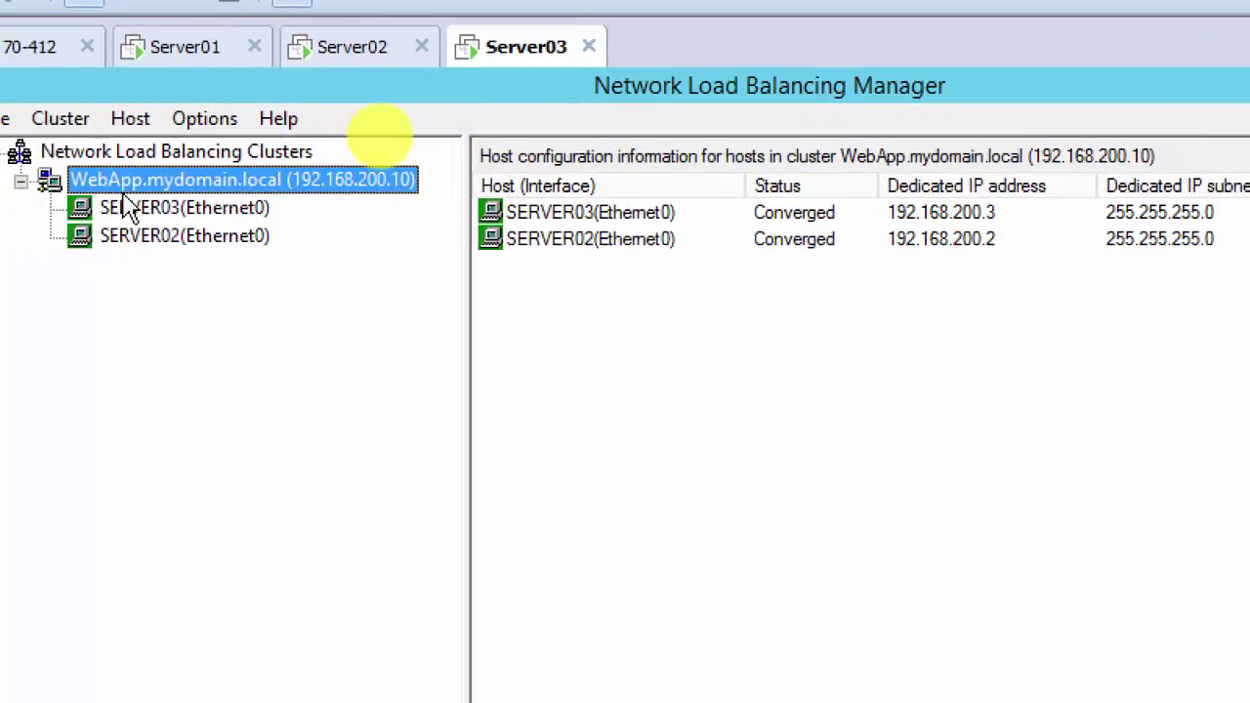
left_click(130, 210)
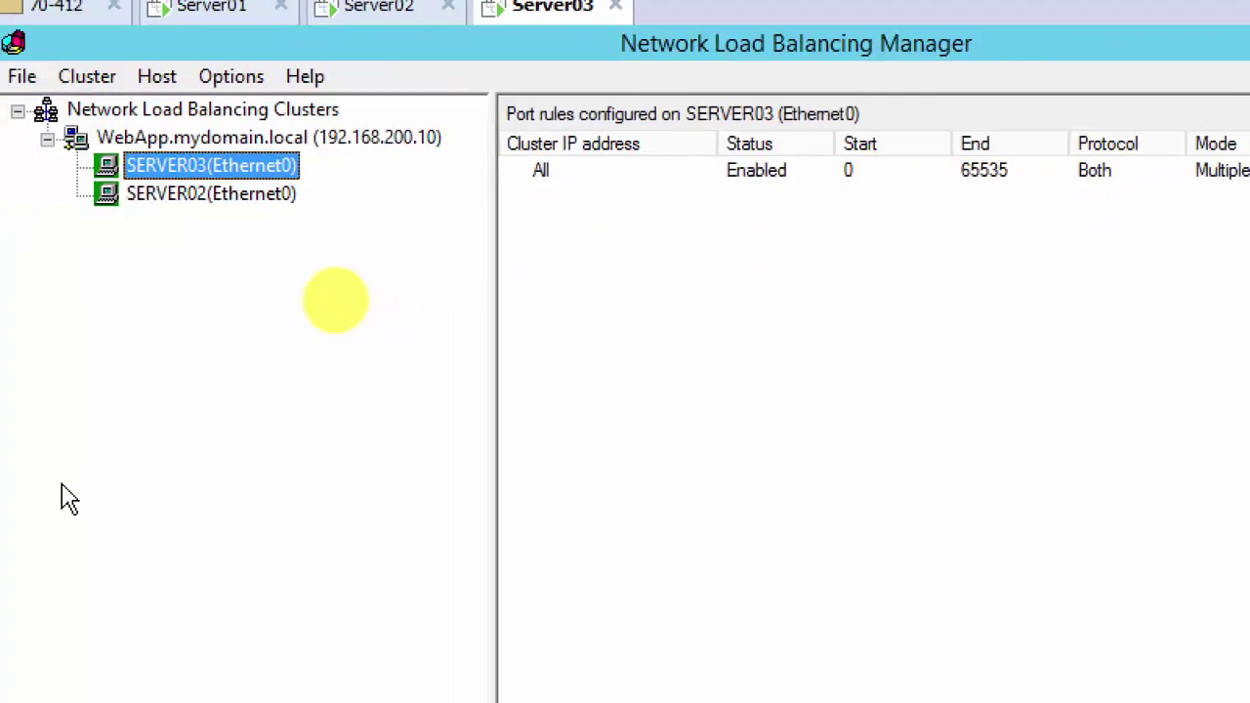
right_click(157, 146)
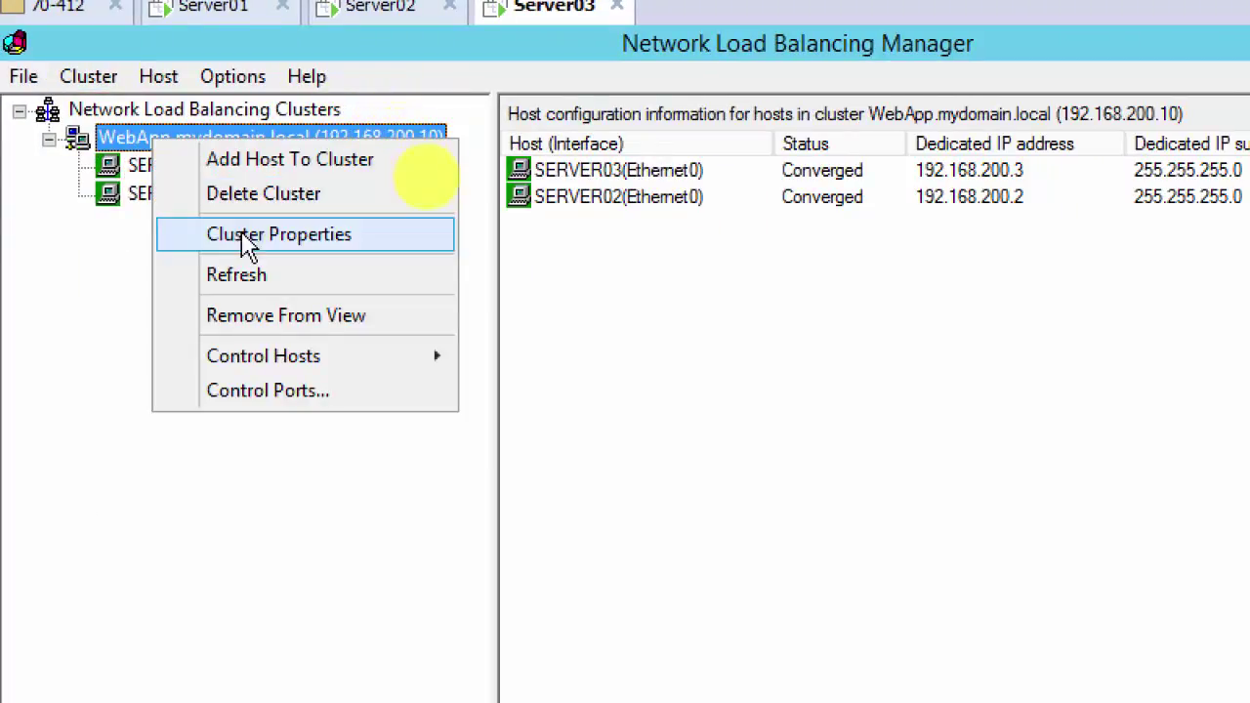
left_click(281, 244)
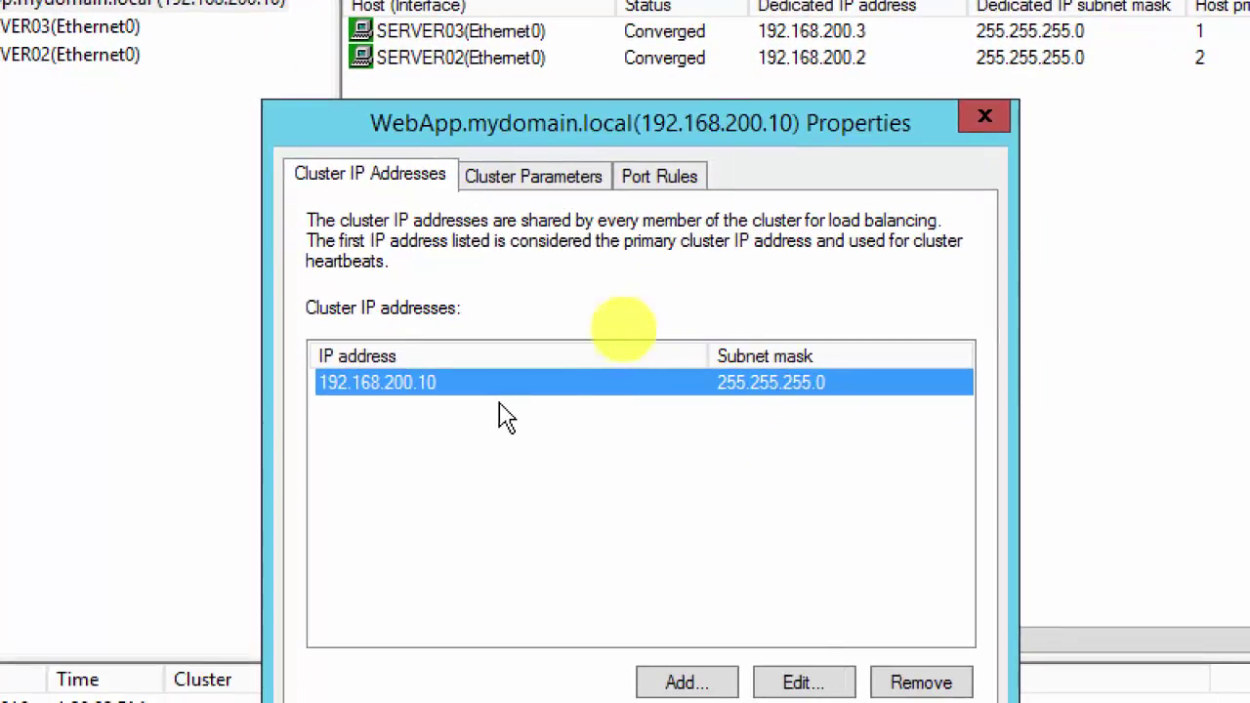
left_click(515, 186)
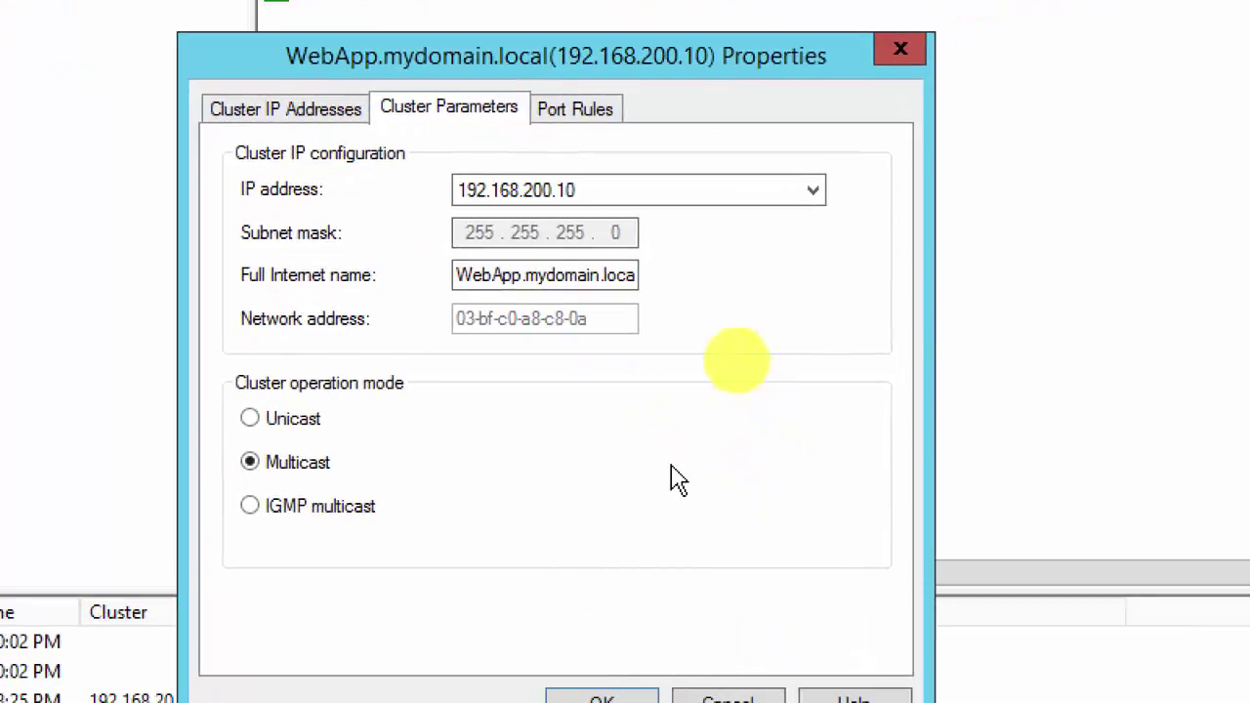
left_click(558, 110)
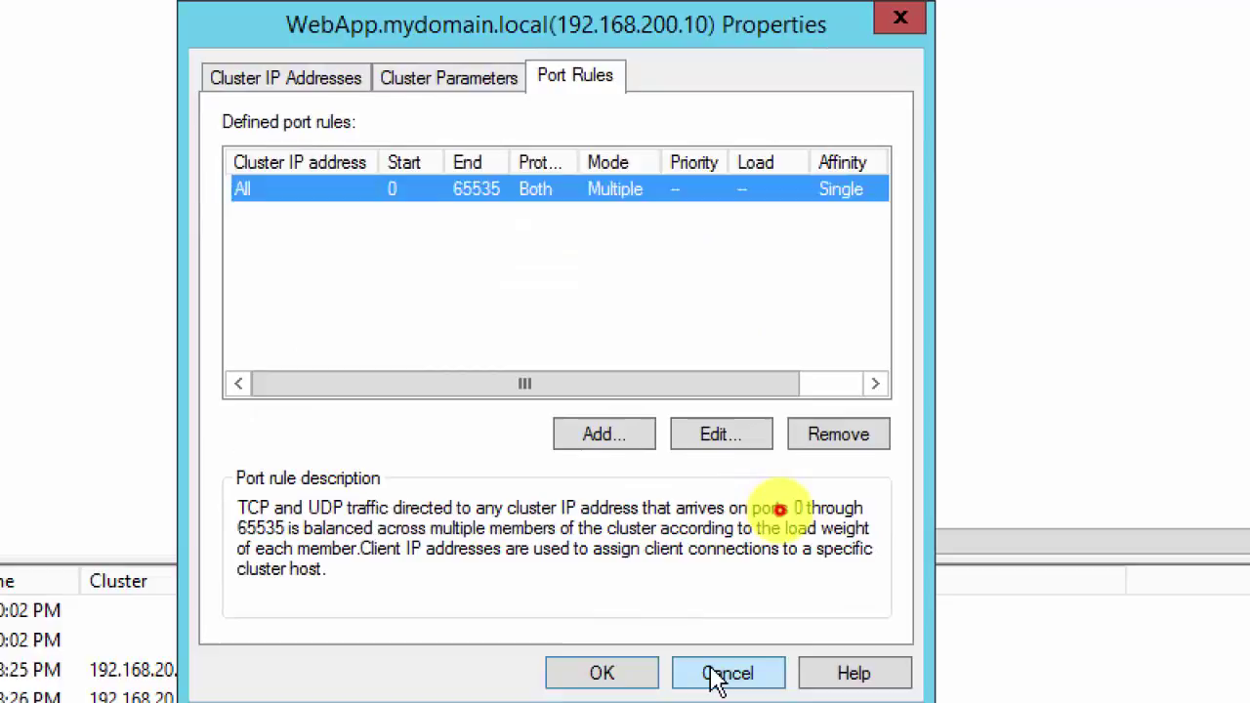
left_click(718, 676)
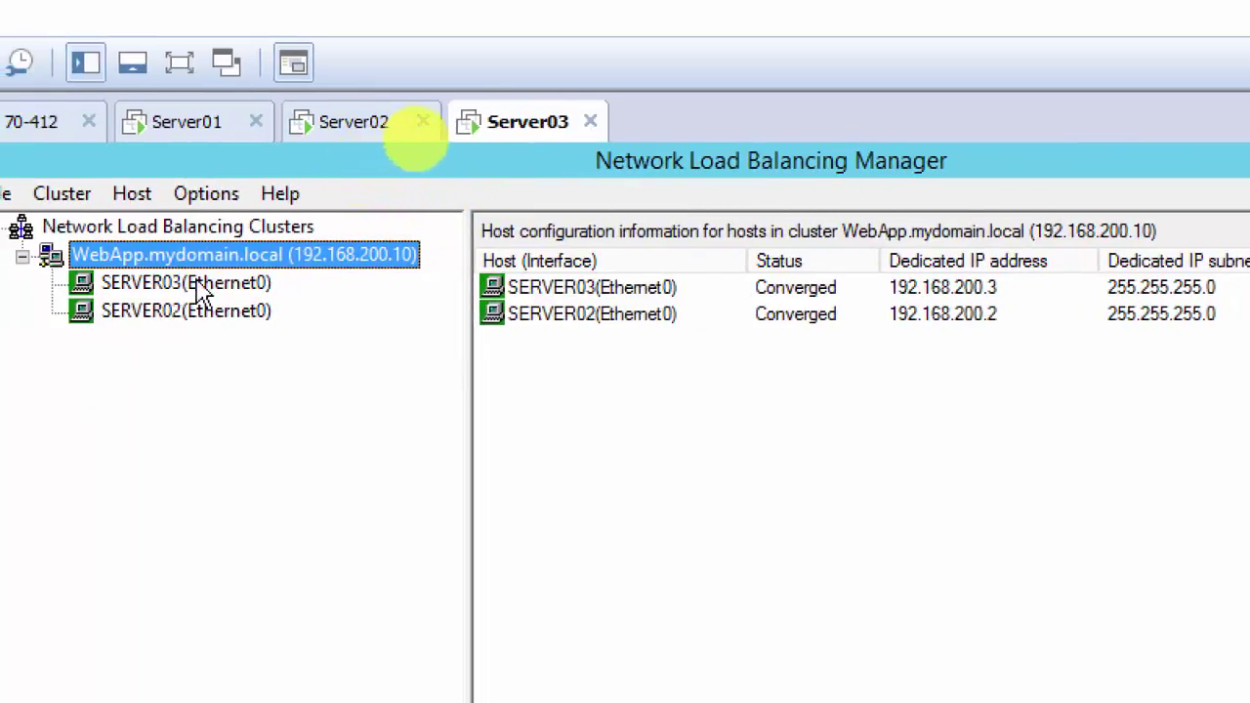
Step: Stop load balancing on SERVER03
right_click(203, 290)
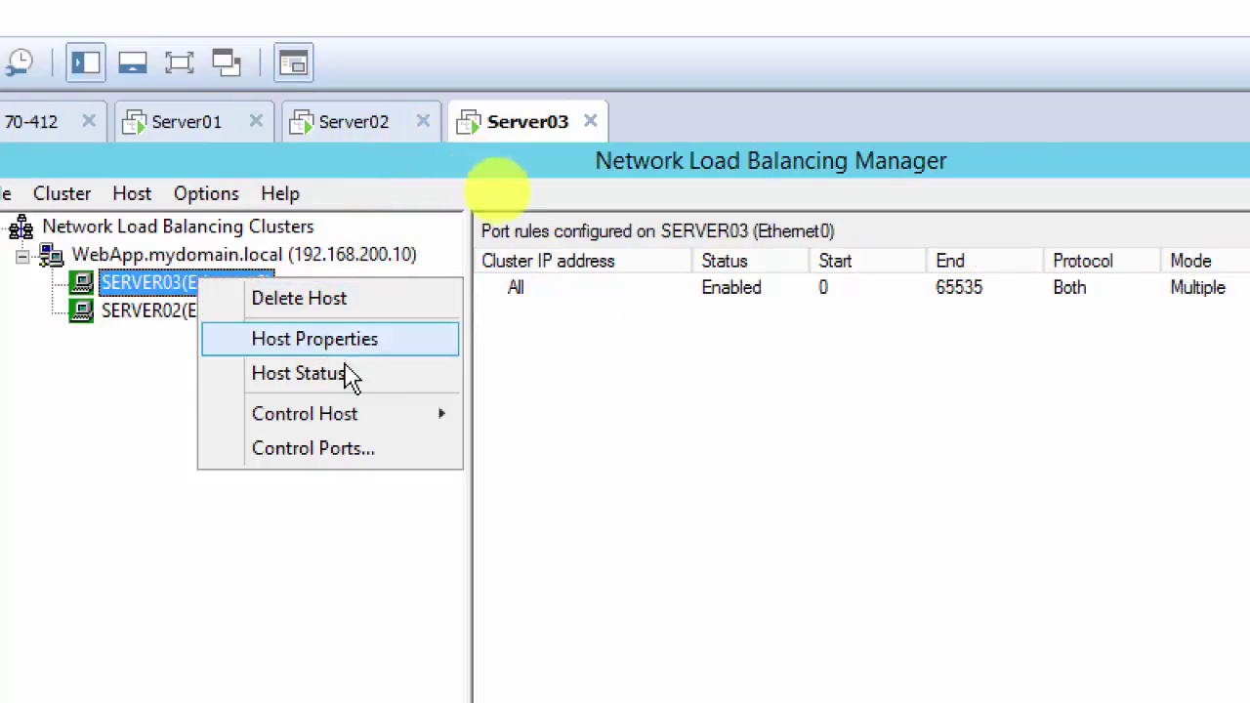
mouse_move(405, 422)
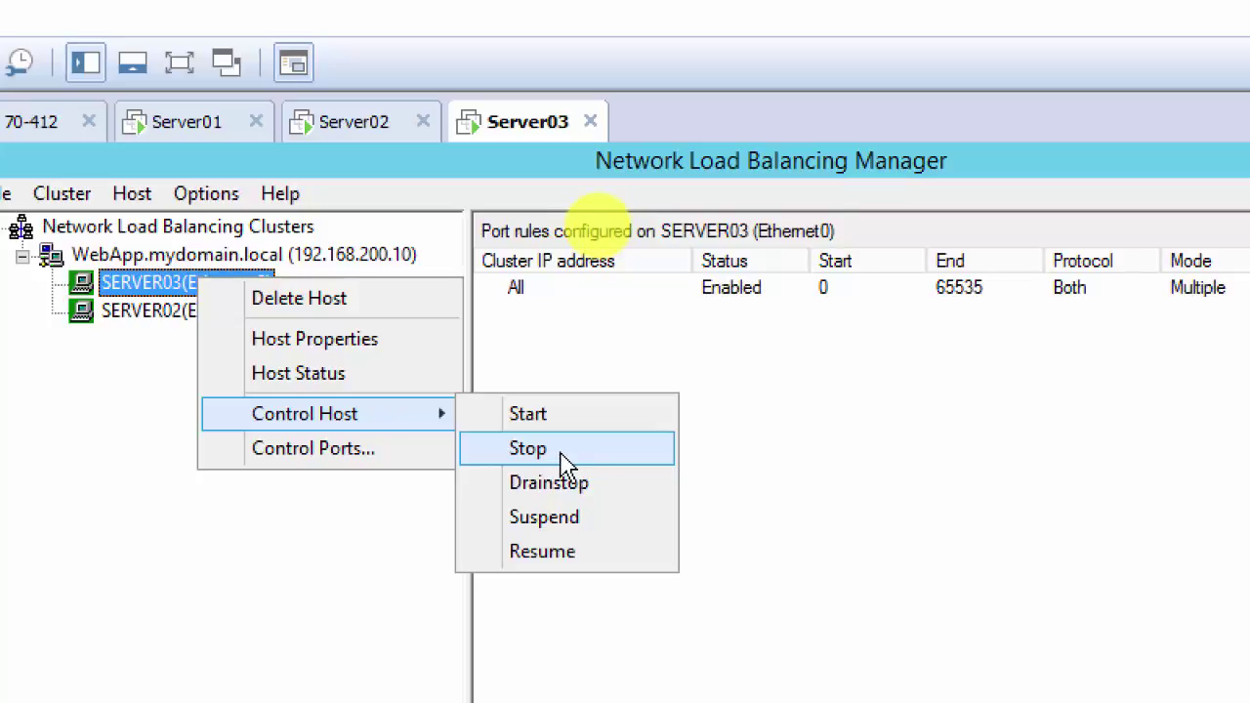
left_click(574, 466)
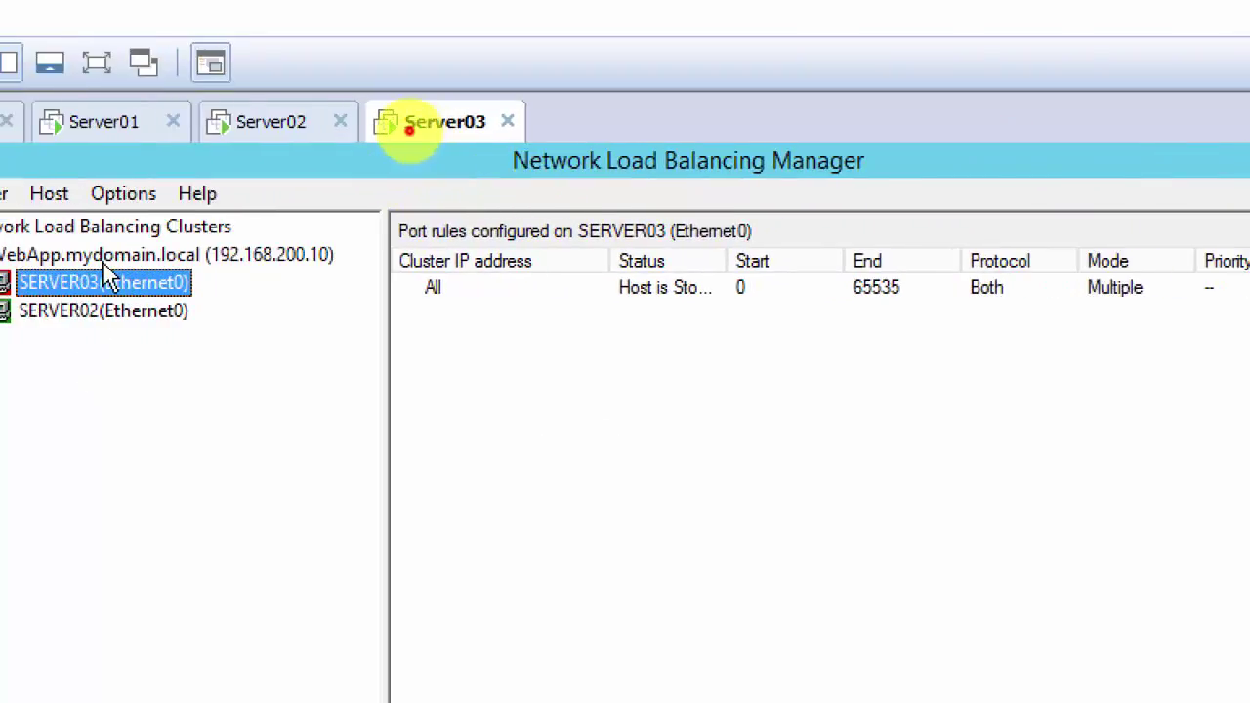
Step: Refresh the WebApp cluster twice, showing SERVER03 Stopped and SERVER02 Converged
key("Up")
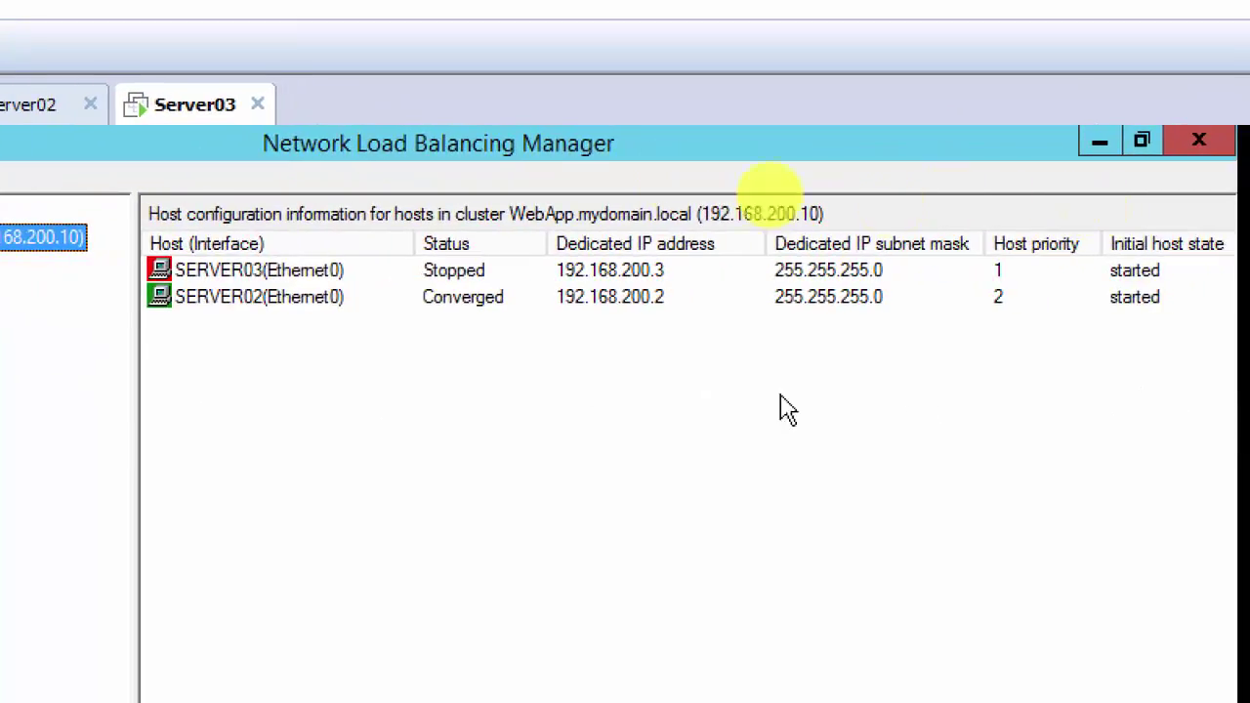
right_click(125, 257)
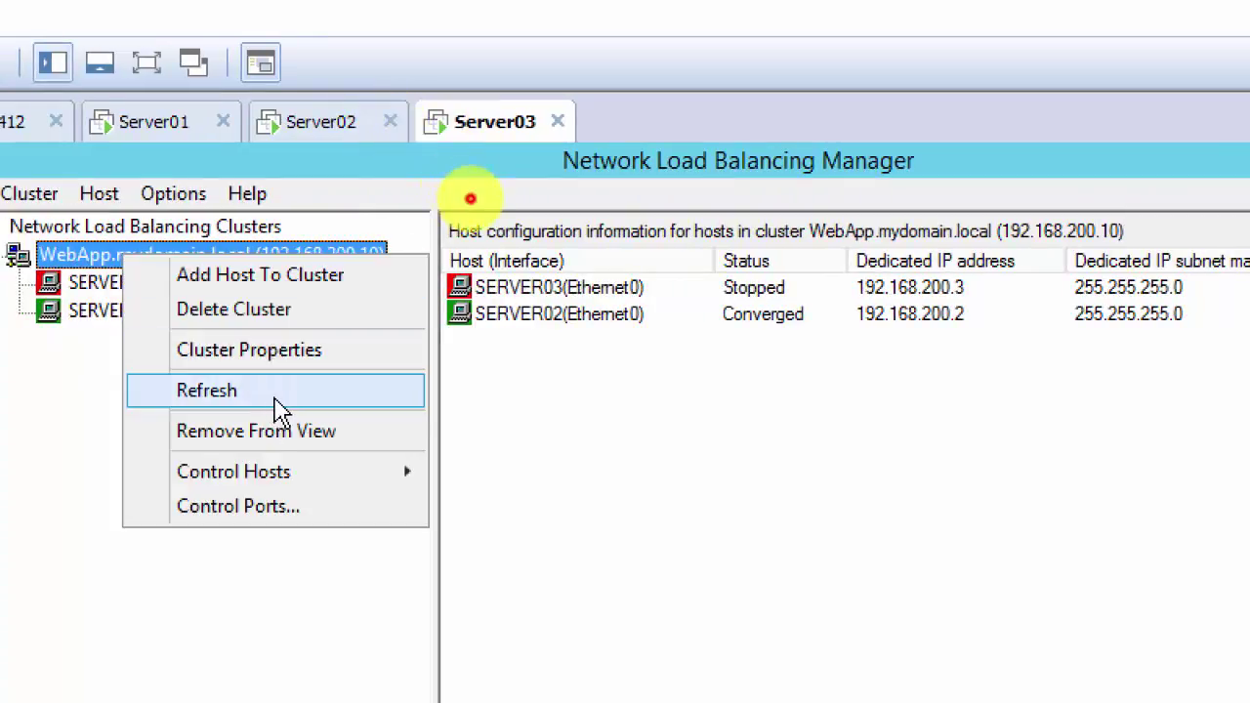
left_click(276, 399)
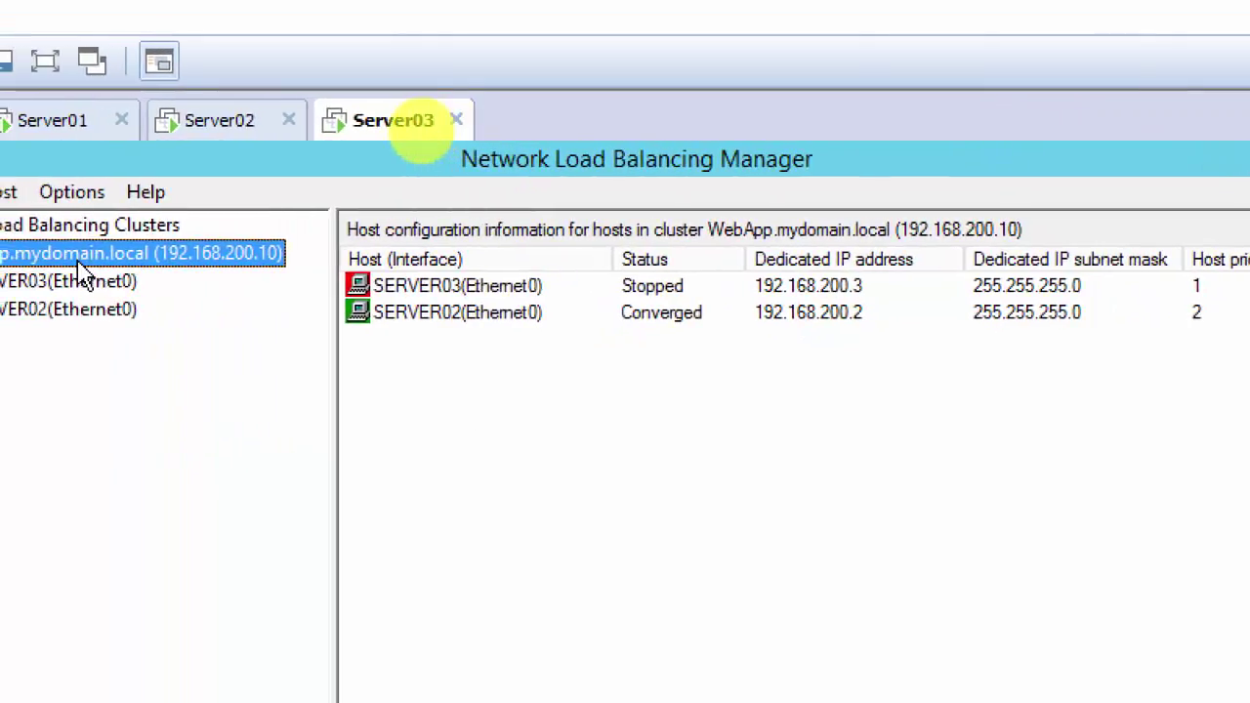
right_click(79, 261)
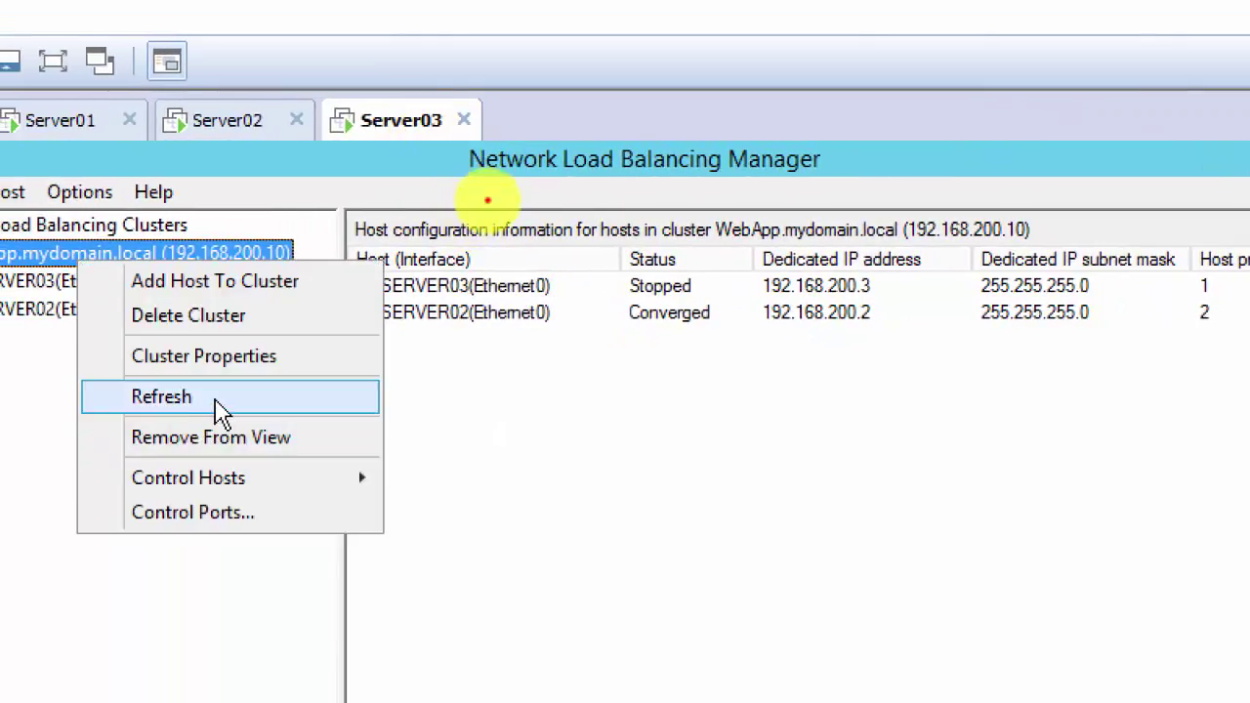
left_click(221, 396)
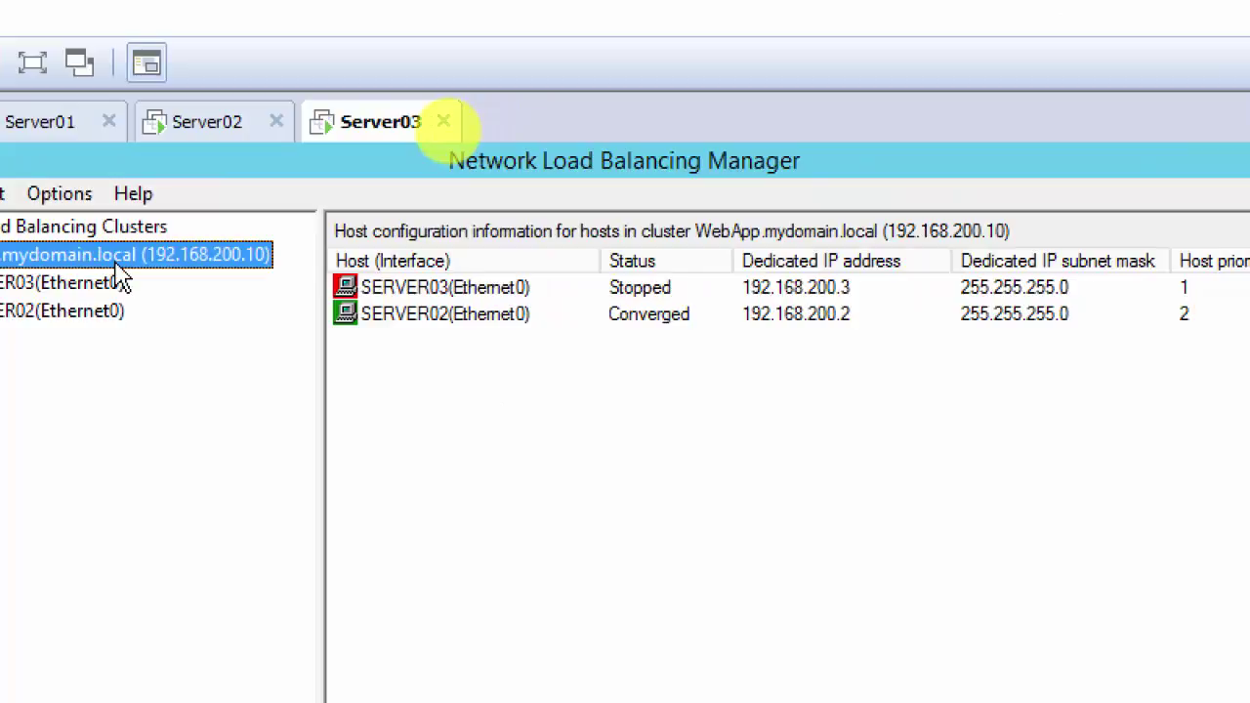
right_click(87, 295)
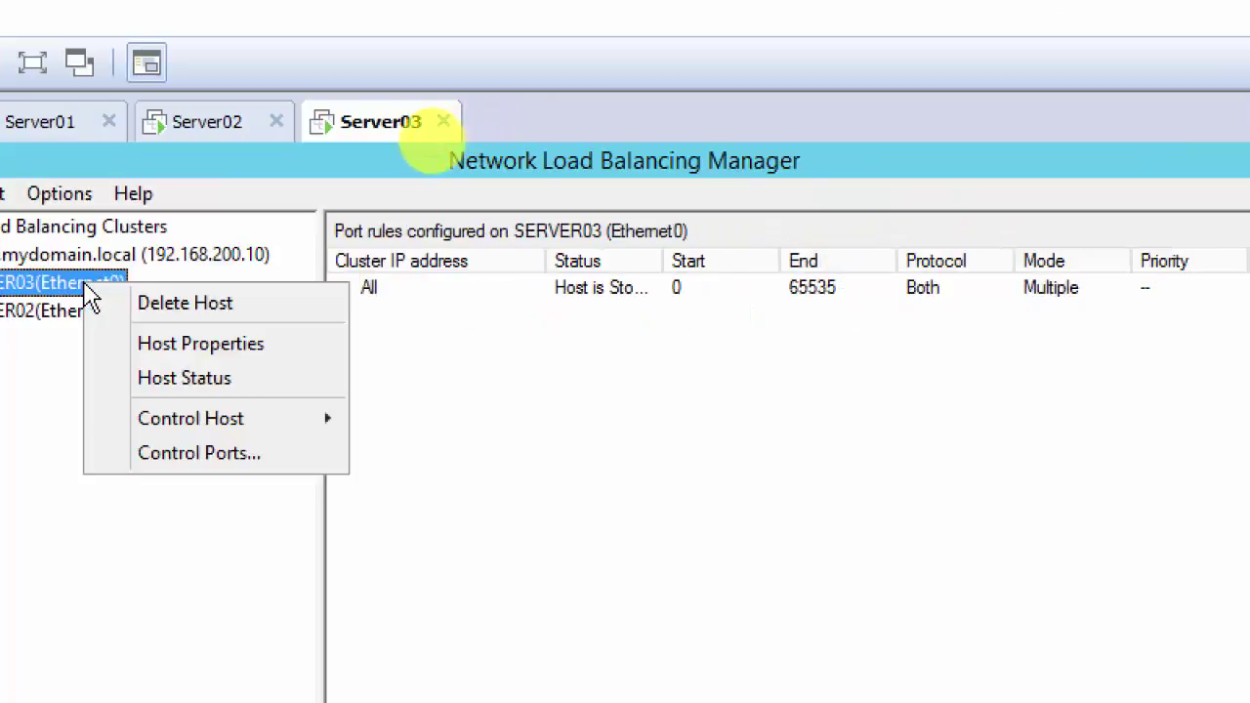
Step: On Server02, launch Network Load Balancing Manager from Server Manager Tools and dismiss its warning
left_click(200, 137)
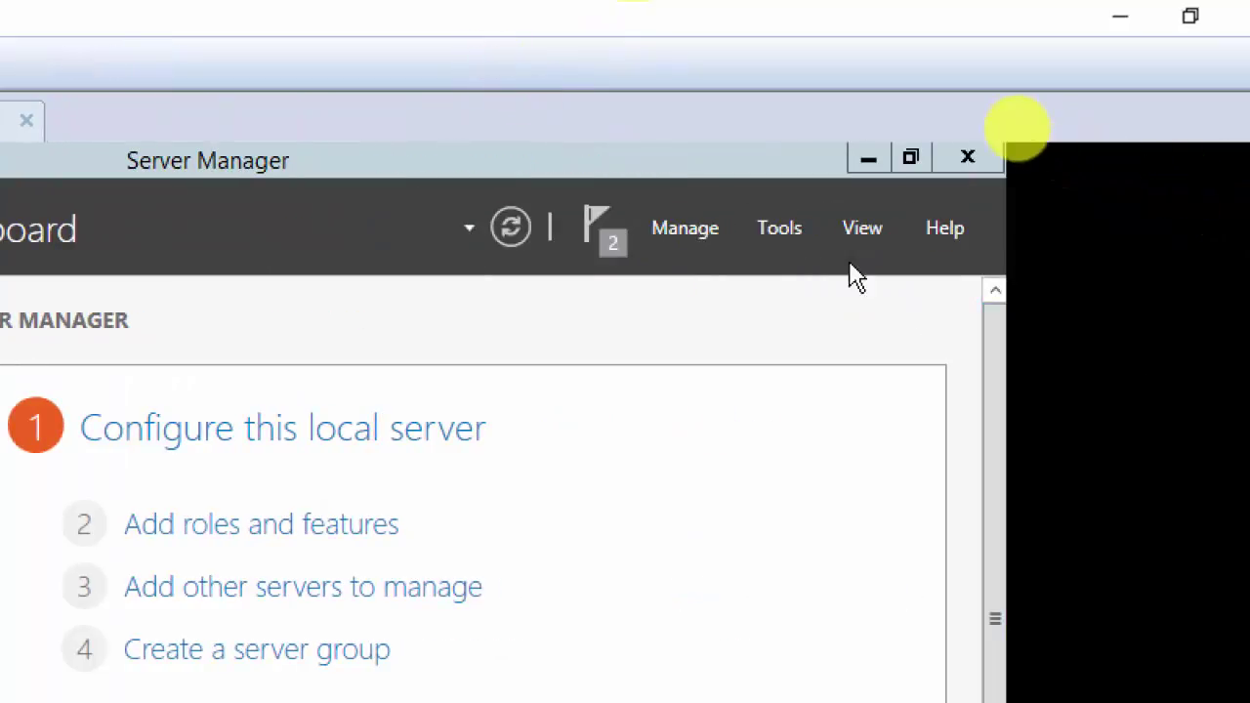
left_click(793, 228)
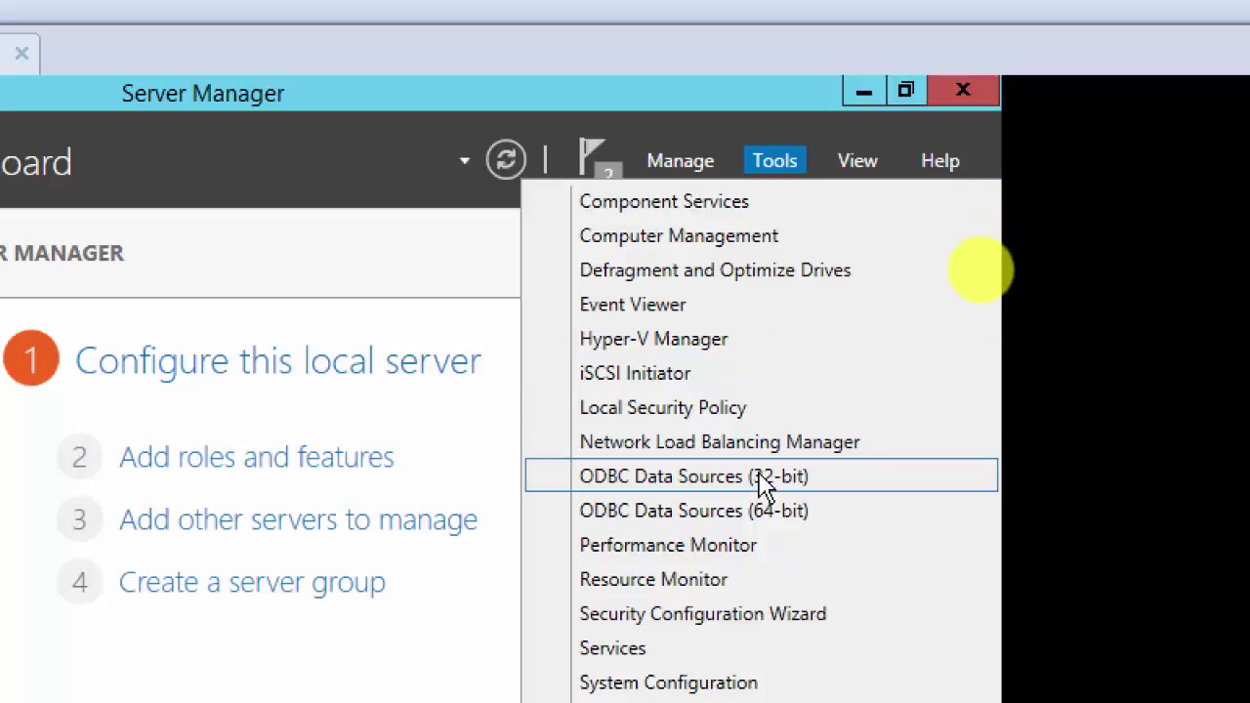
left_click(775, 446)
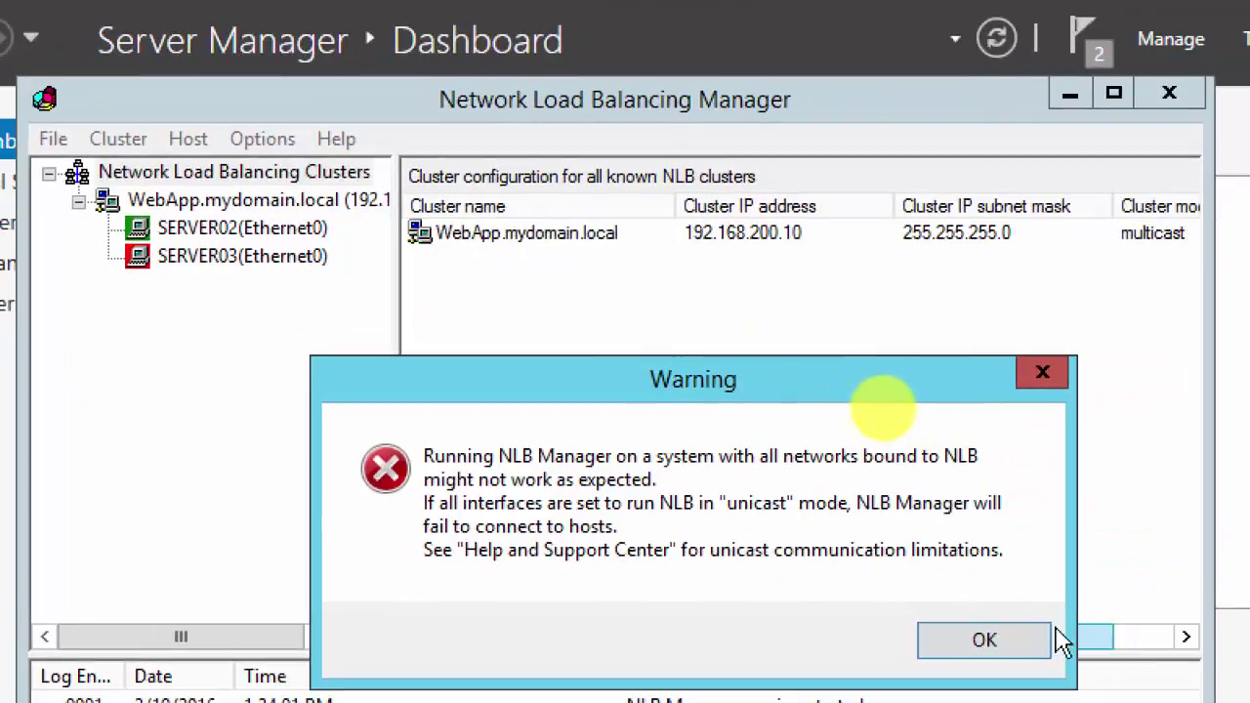
left_click(984, 640)
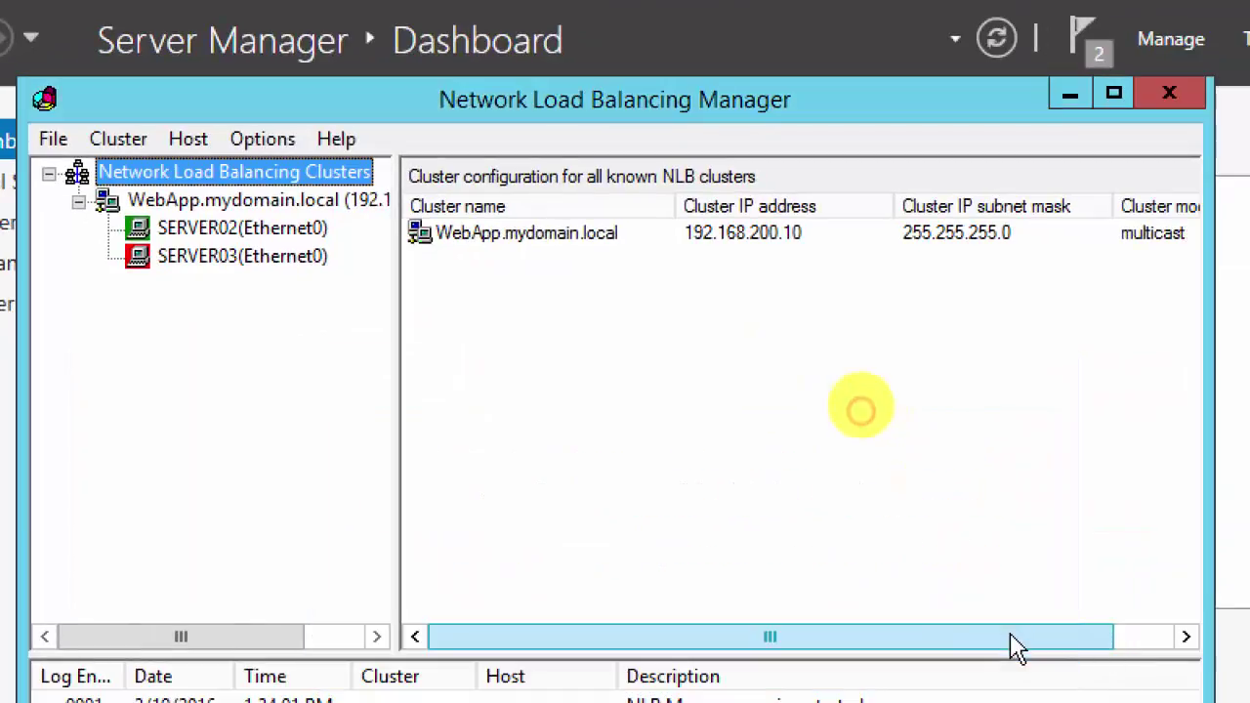
Step: Show WebApp.mydomain.local's hosts, 192.168.200.2 and 192.168.200.3, with priority and initial host state
left_click(226, 203)
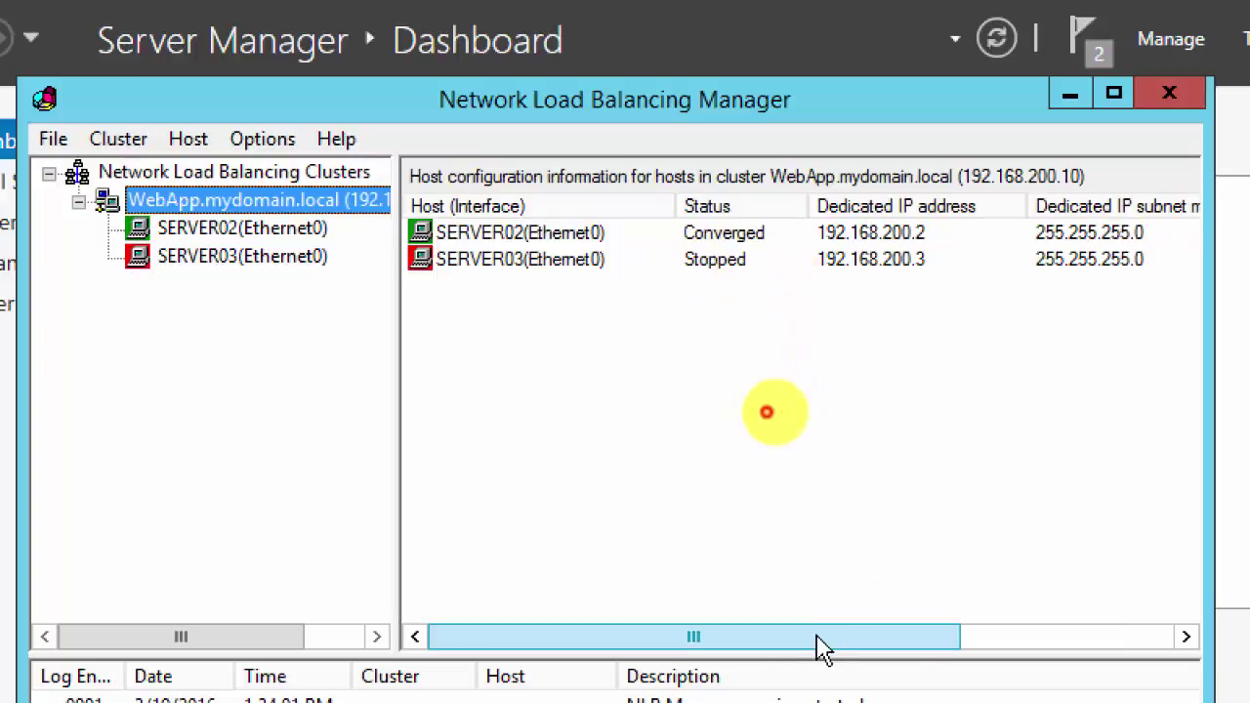
left_click_drag(814, 645, 1092, 650)
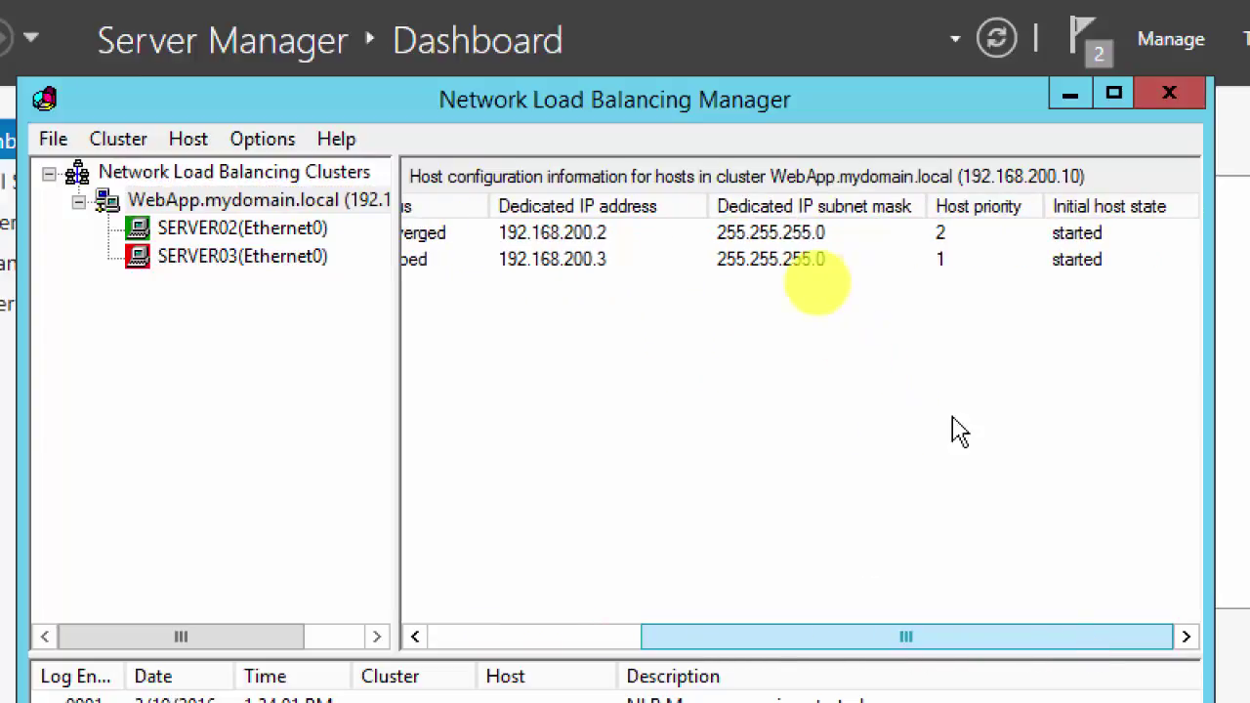
left_click(543, 237)
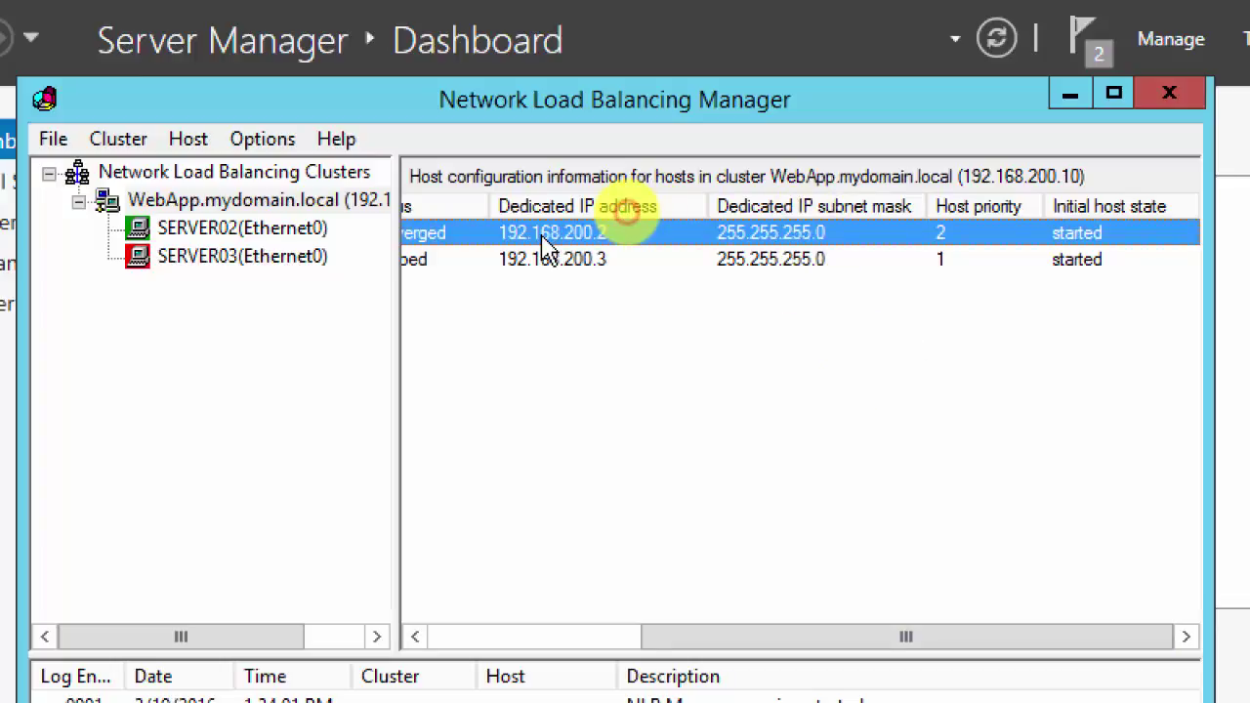
left_click(567, 260)
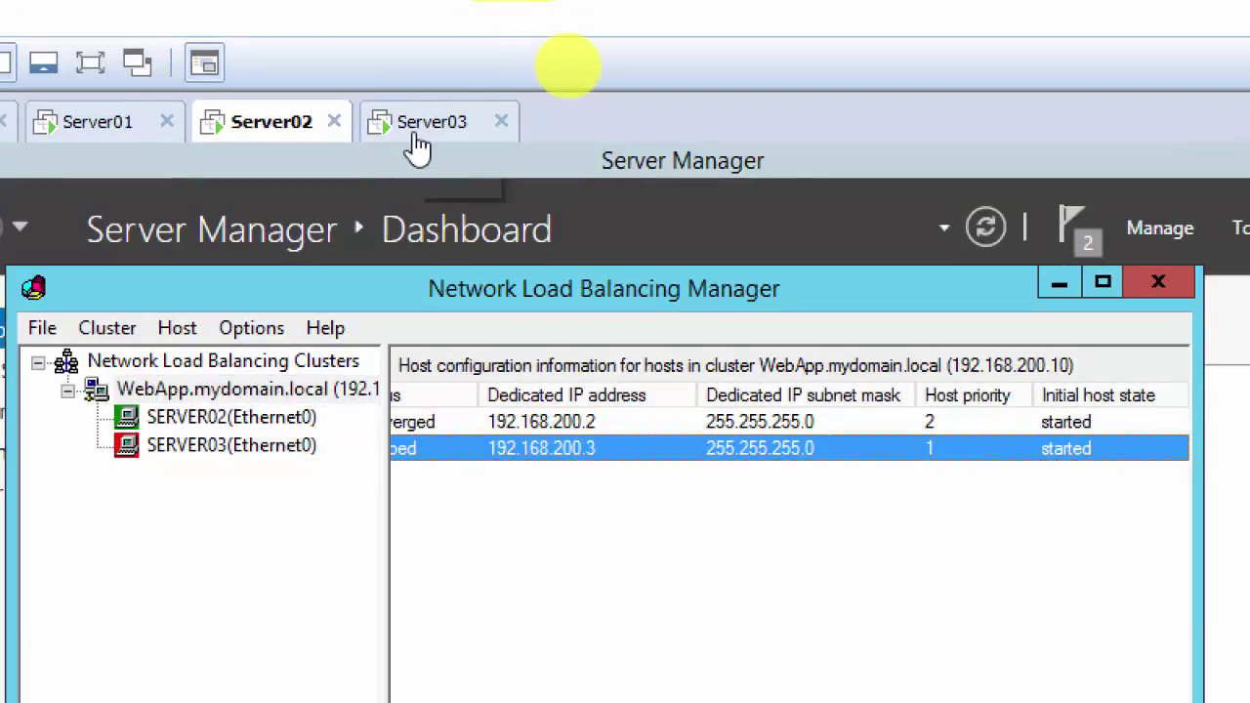
Step: Restart the Server03 guest with Power > Restart Guest, then go back to Server02
left_click(418, 129)
right_click(418, 144)
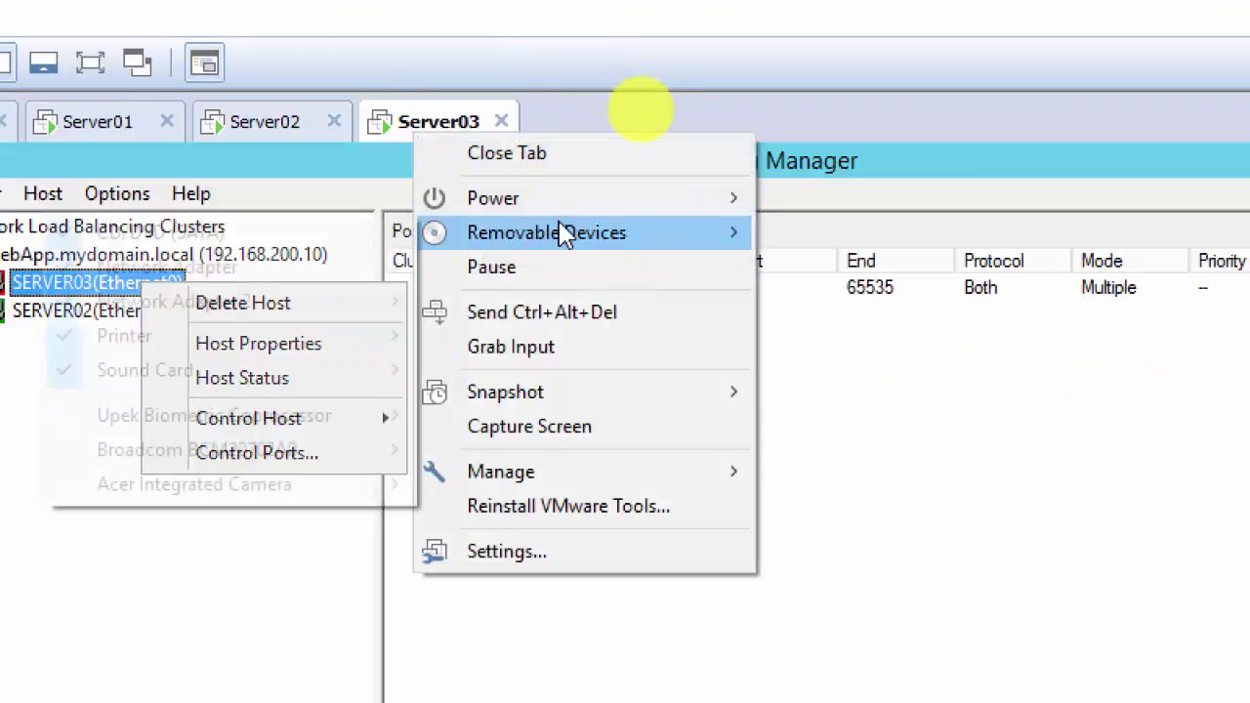
mouse_move(592, 205)
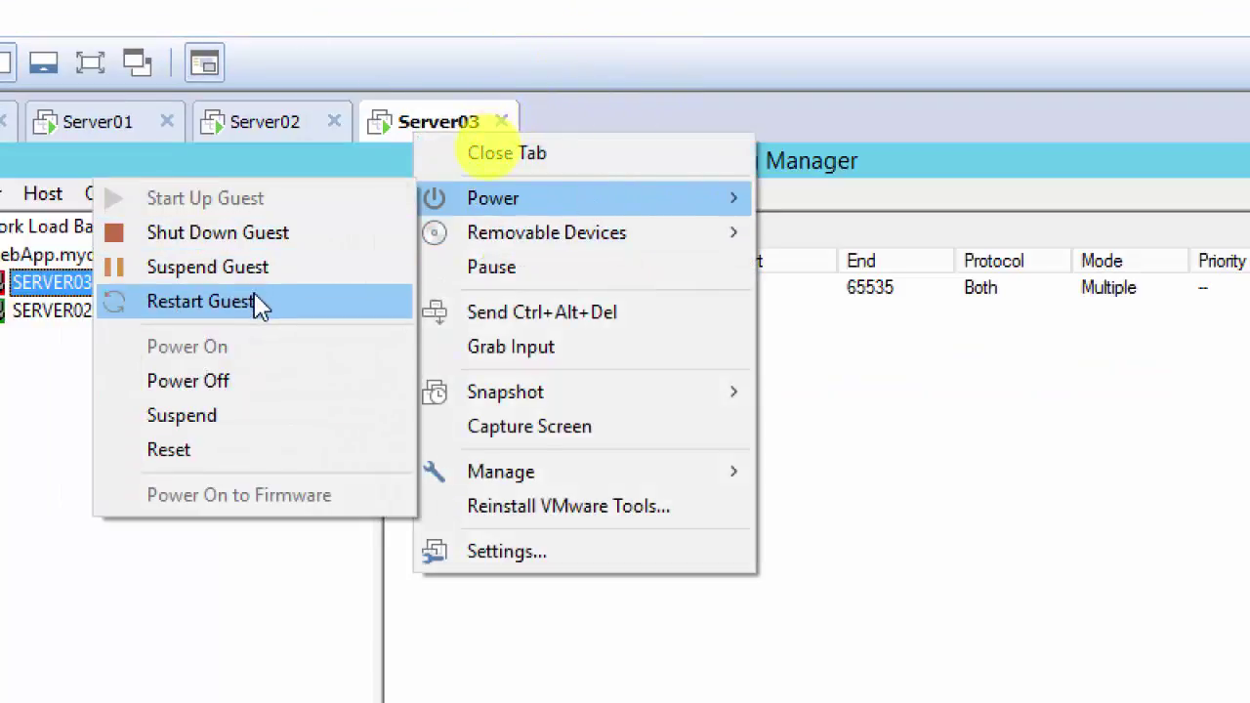
left_click(261, 303)
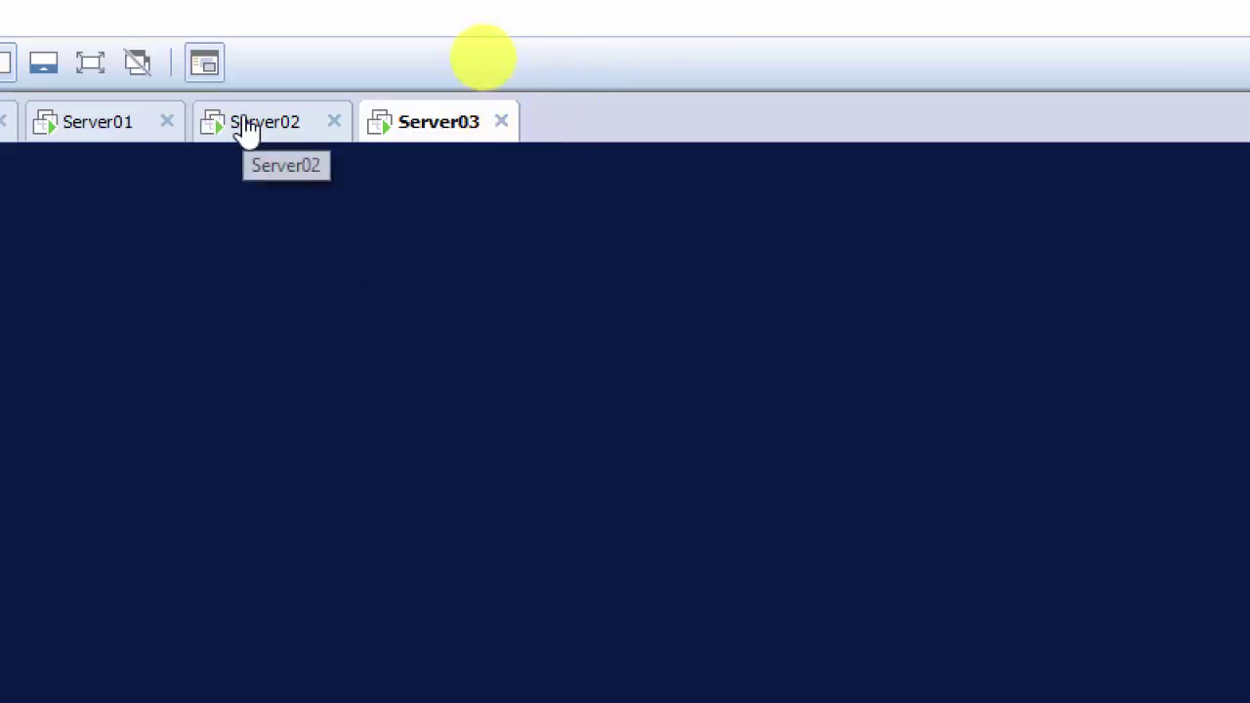
left_click(251, 127)
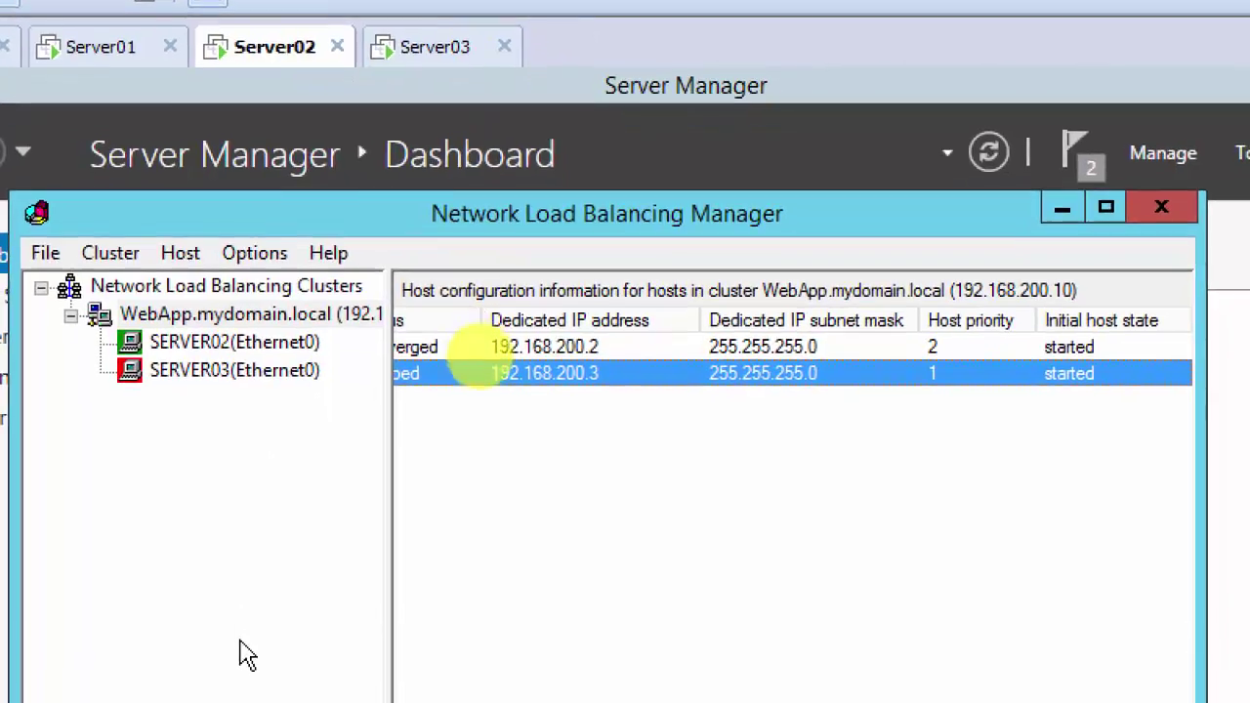
Step: Refresh the WebApp cluster twice and check the status columns, where SERVER03 is still Unreachable
right_click(205, 314)
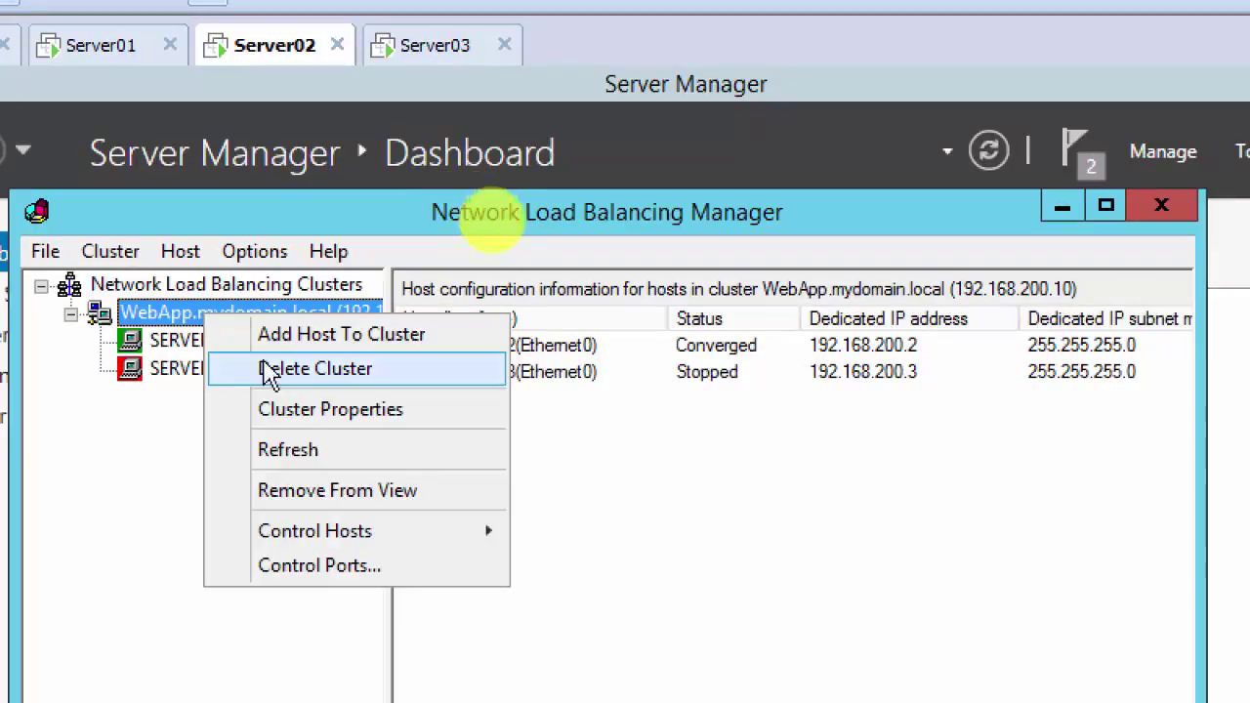
left_click(297, 452)
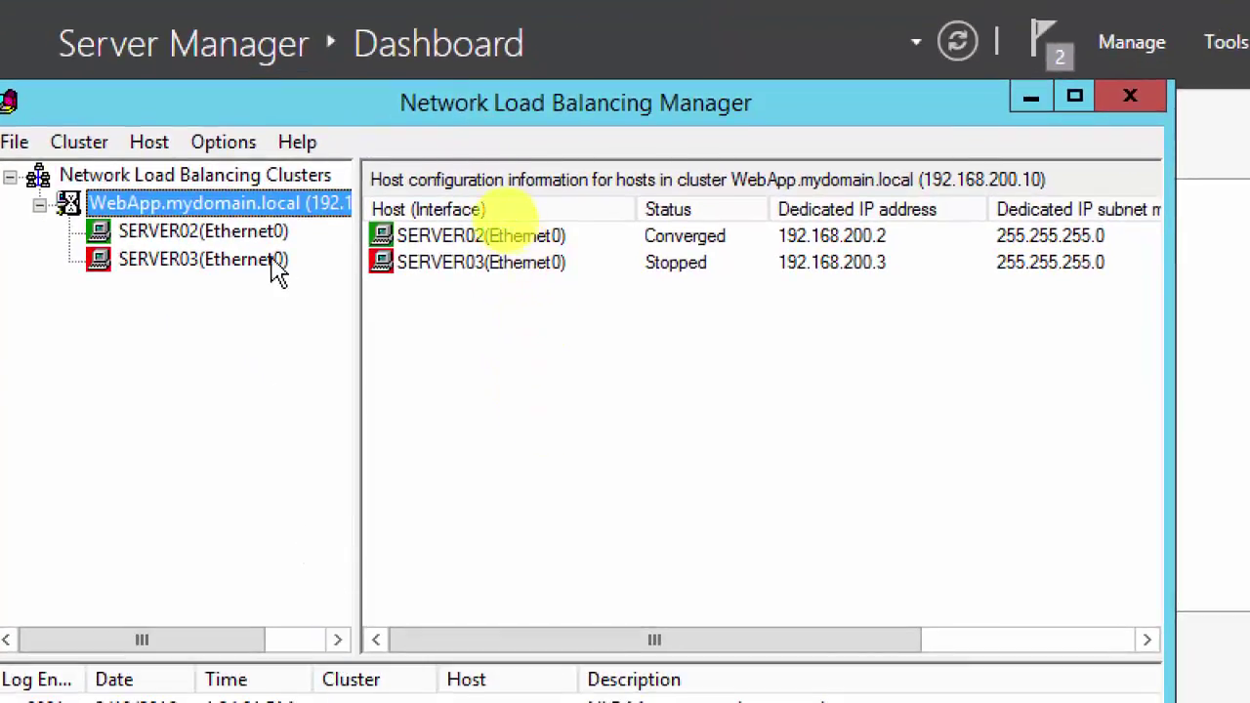
right_click(194, 208)
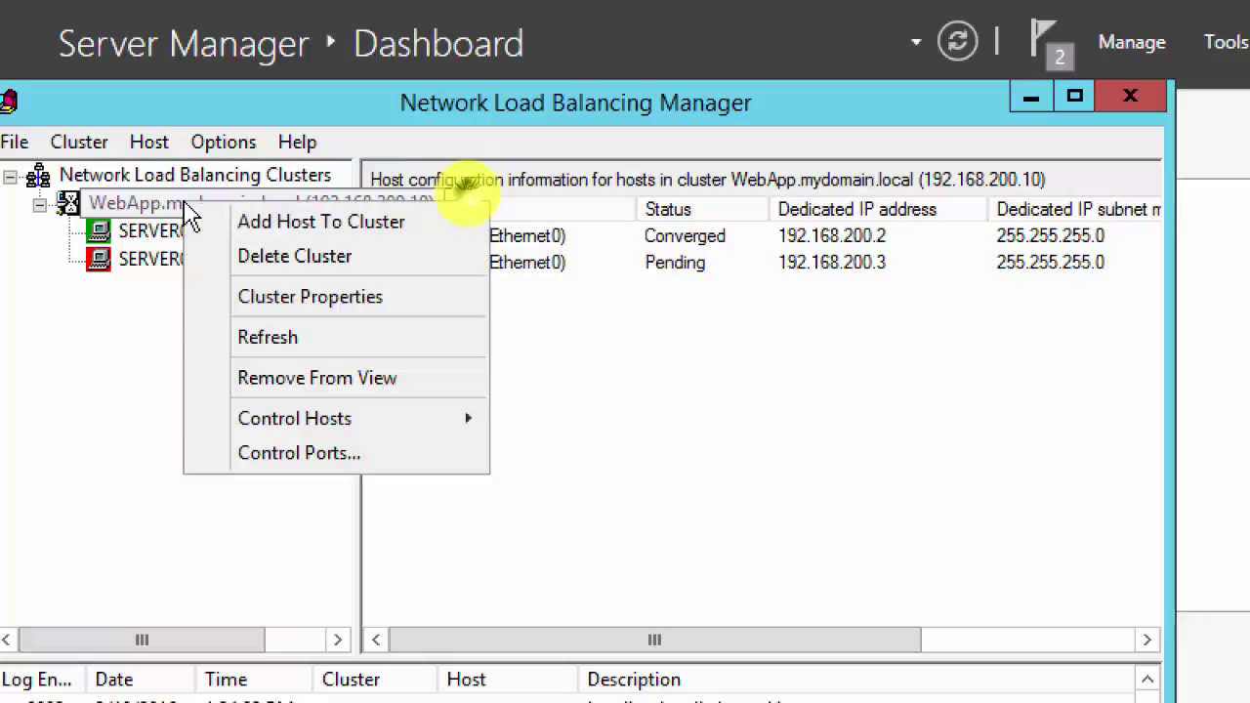
left_click(276, 347)
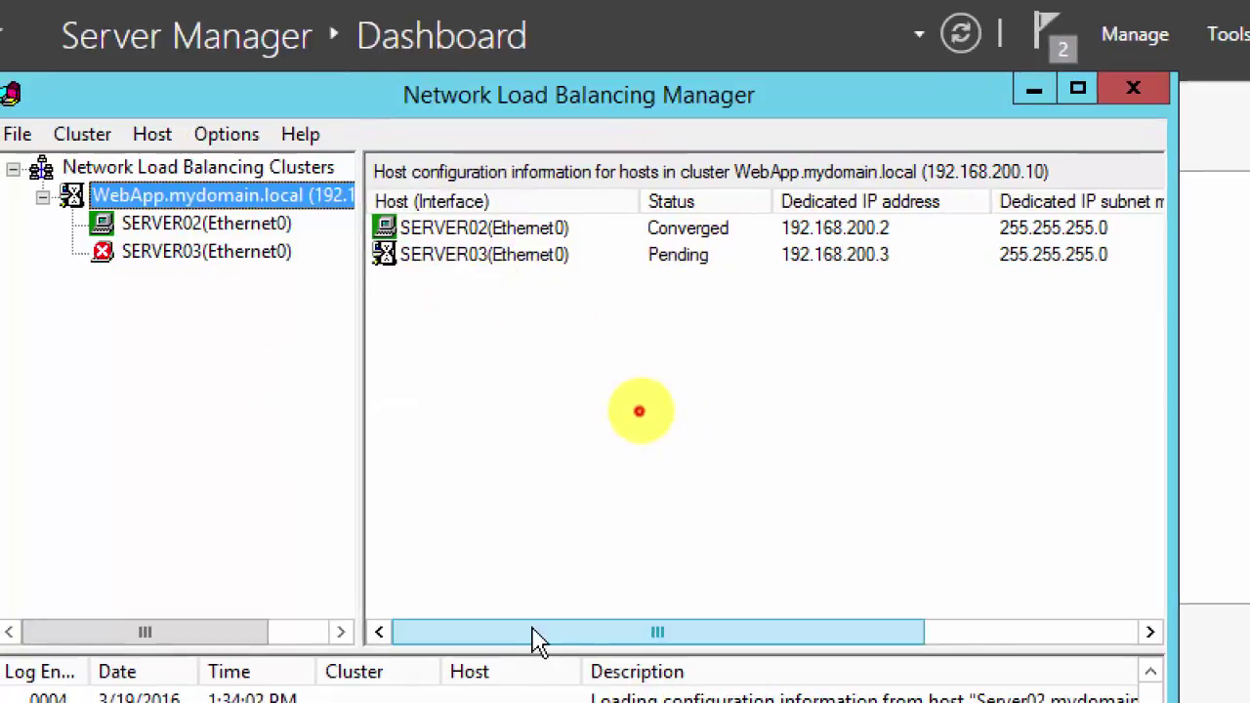
left_click_drag(530, 642, 703, 653)
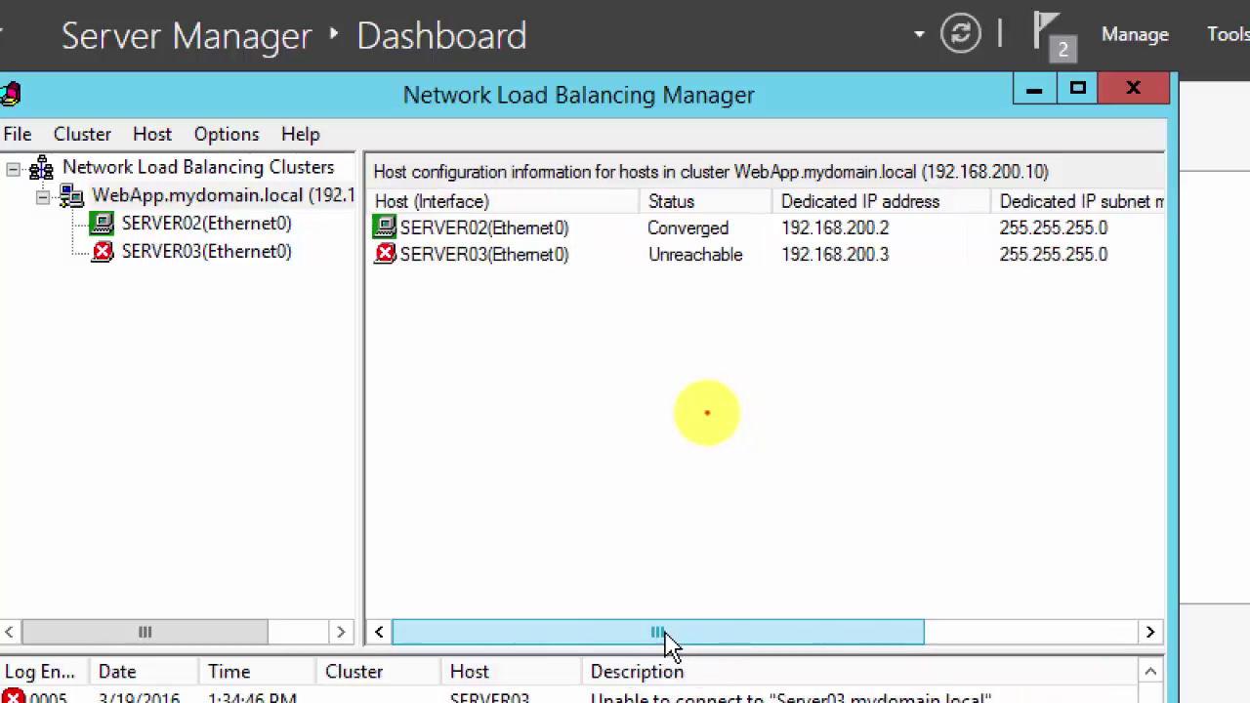
left_click_drag(667, 642, 848, 645)
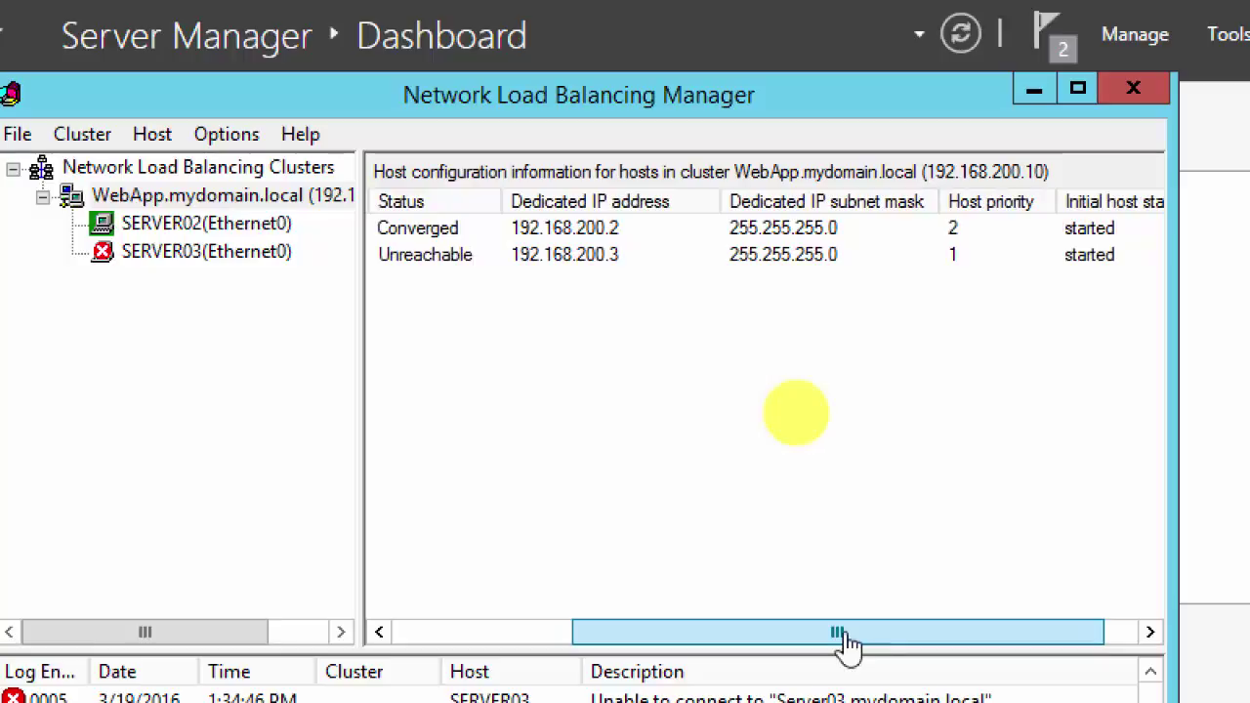
left_click(939, 256)
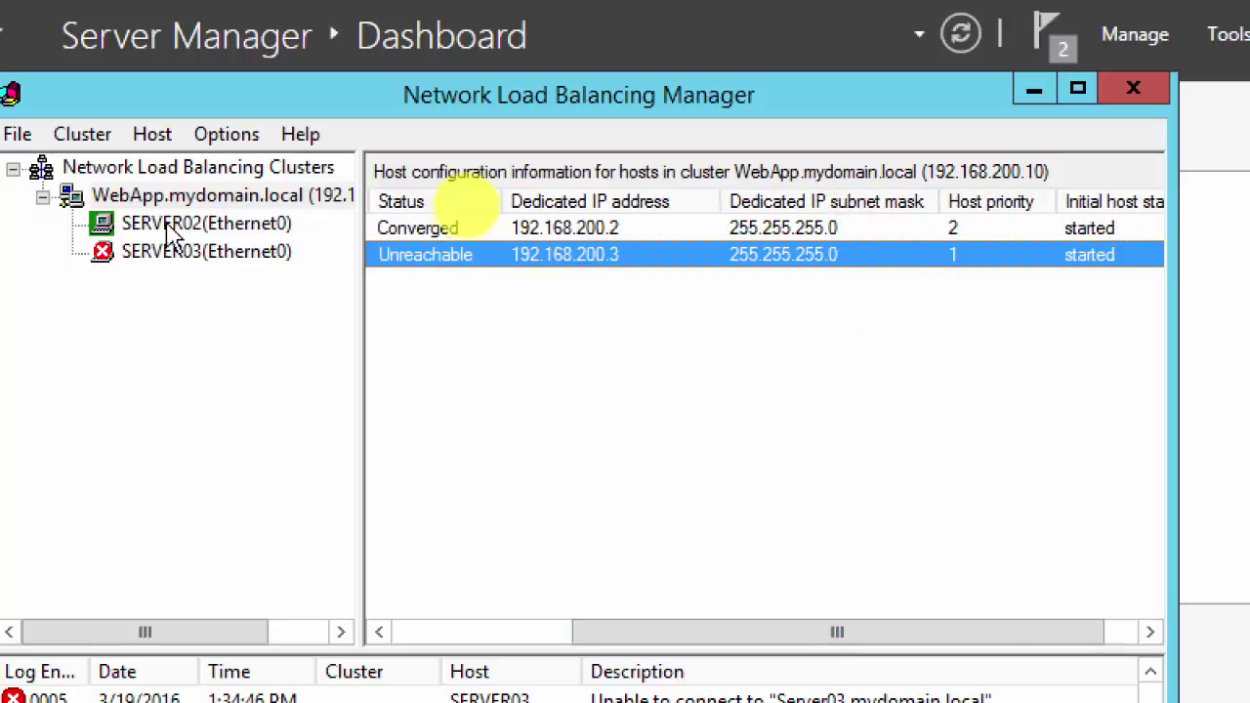
Step: Refresh once more so SERVER03 at 192.168.200.3 shows Converged beside SERVER02
right_click(217, 200)
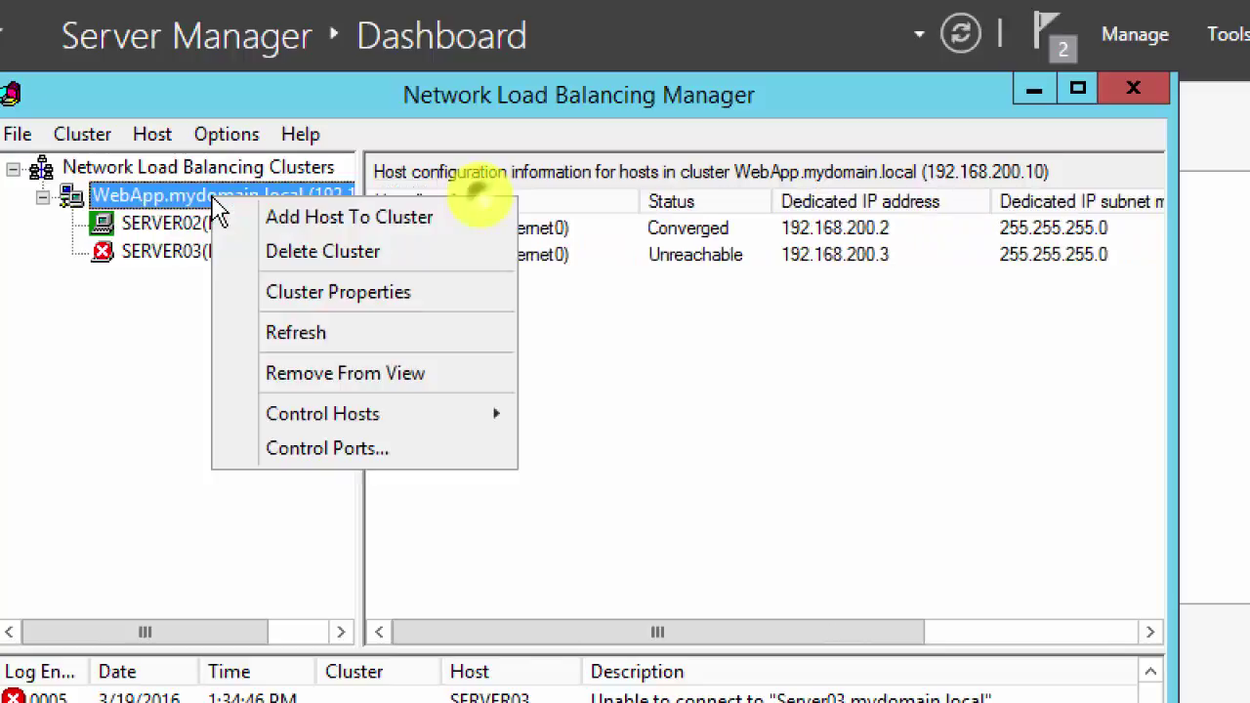
left_click(290, 337)
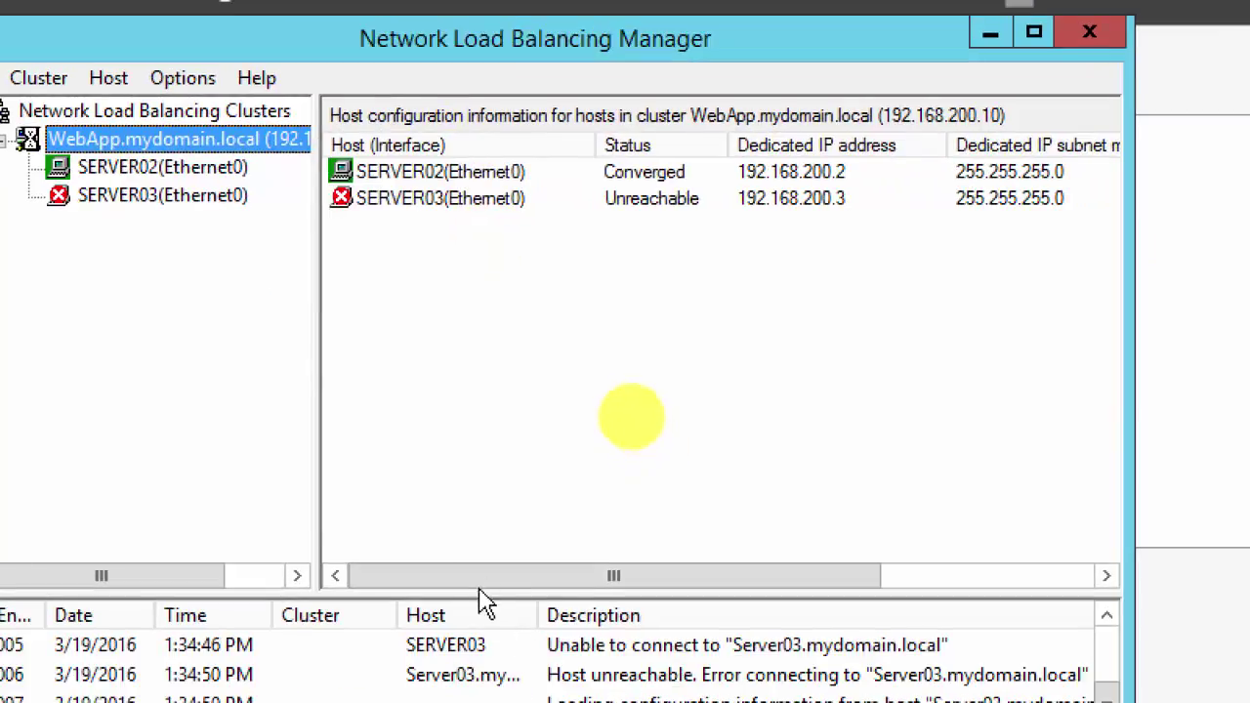
left_click_drag(469, 591, 787, 586)
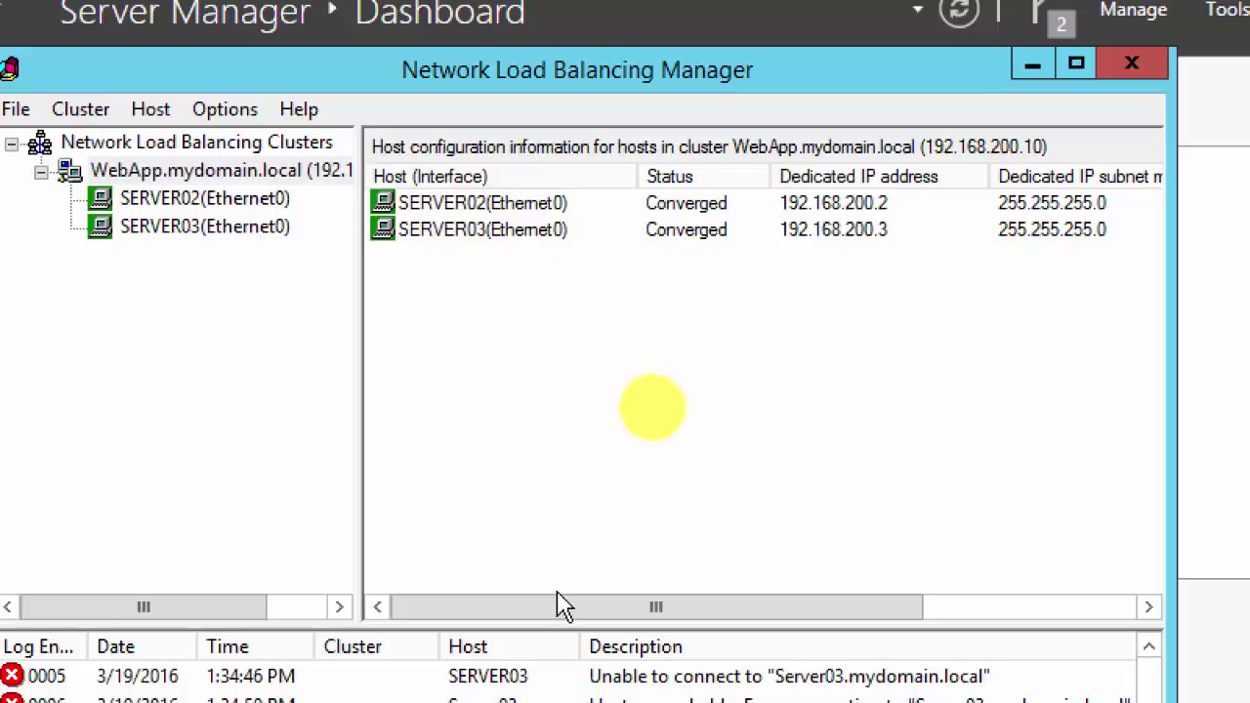
Step: Maximize the Network Load Balancing Manager window
left_click_drag(564, 605, 719, 608)
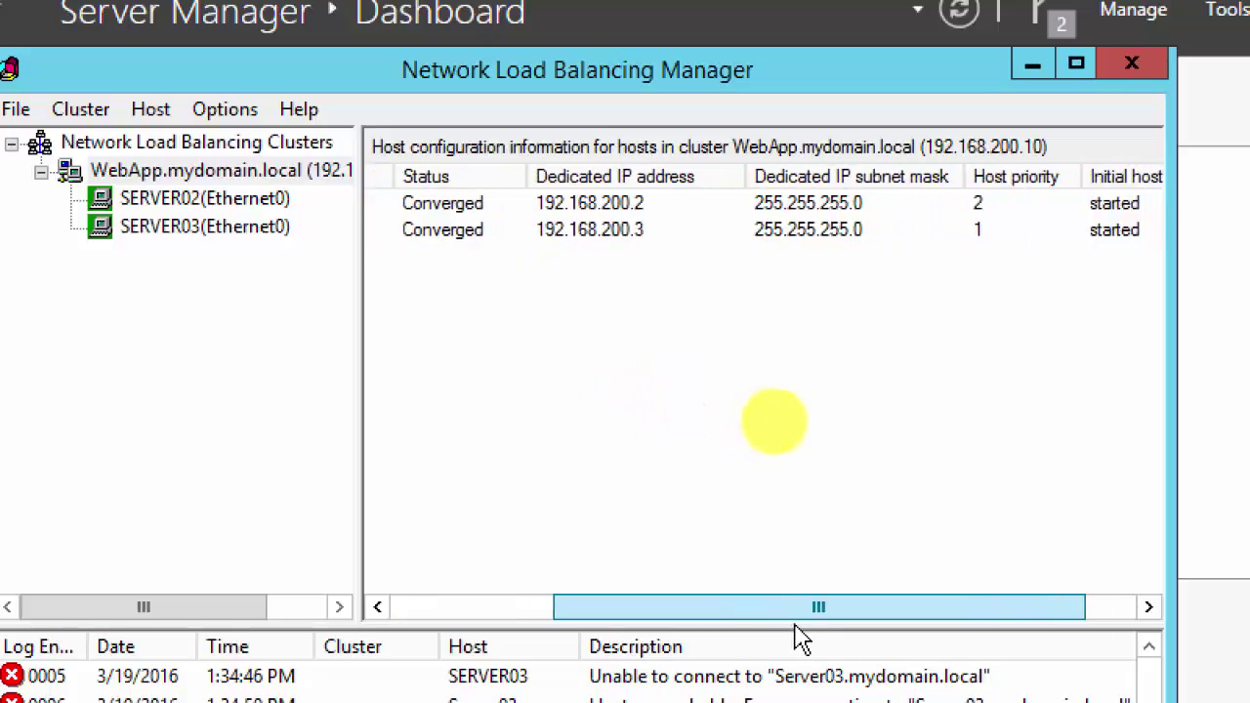
left_click_drag(796, 635, 871, 611)
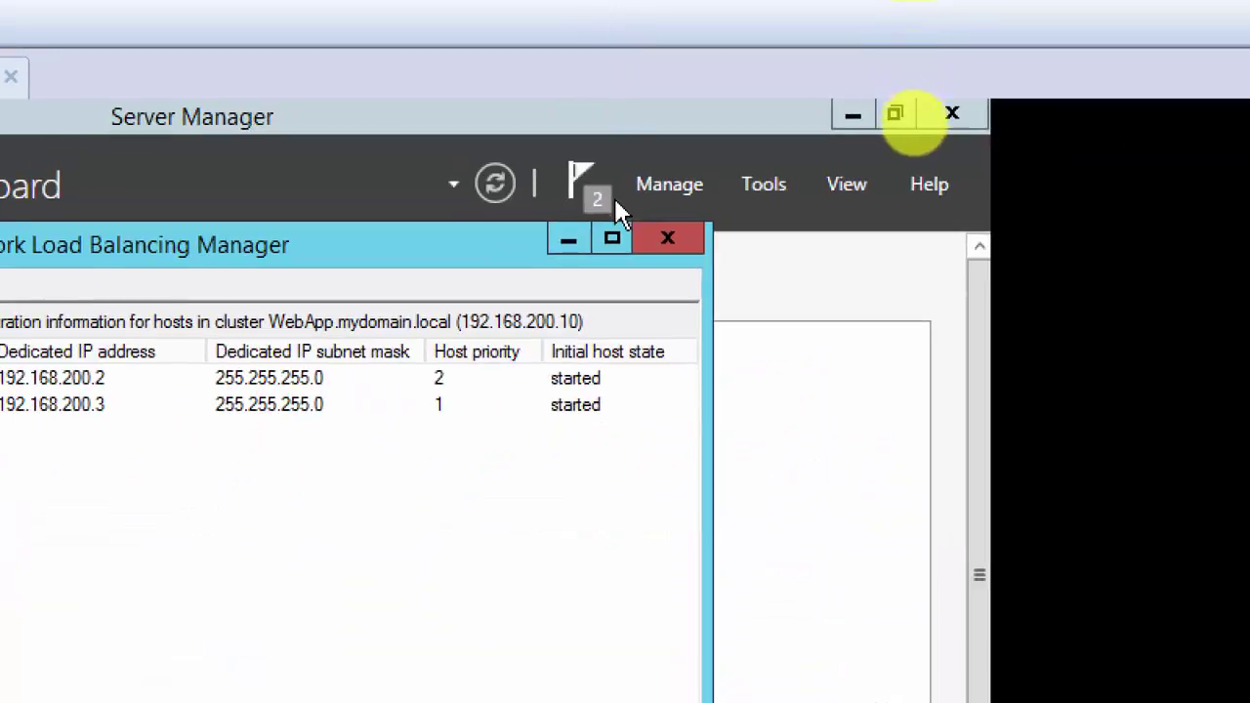
left_click(612, 241)
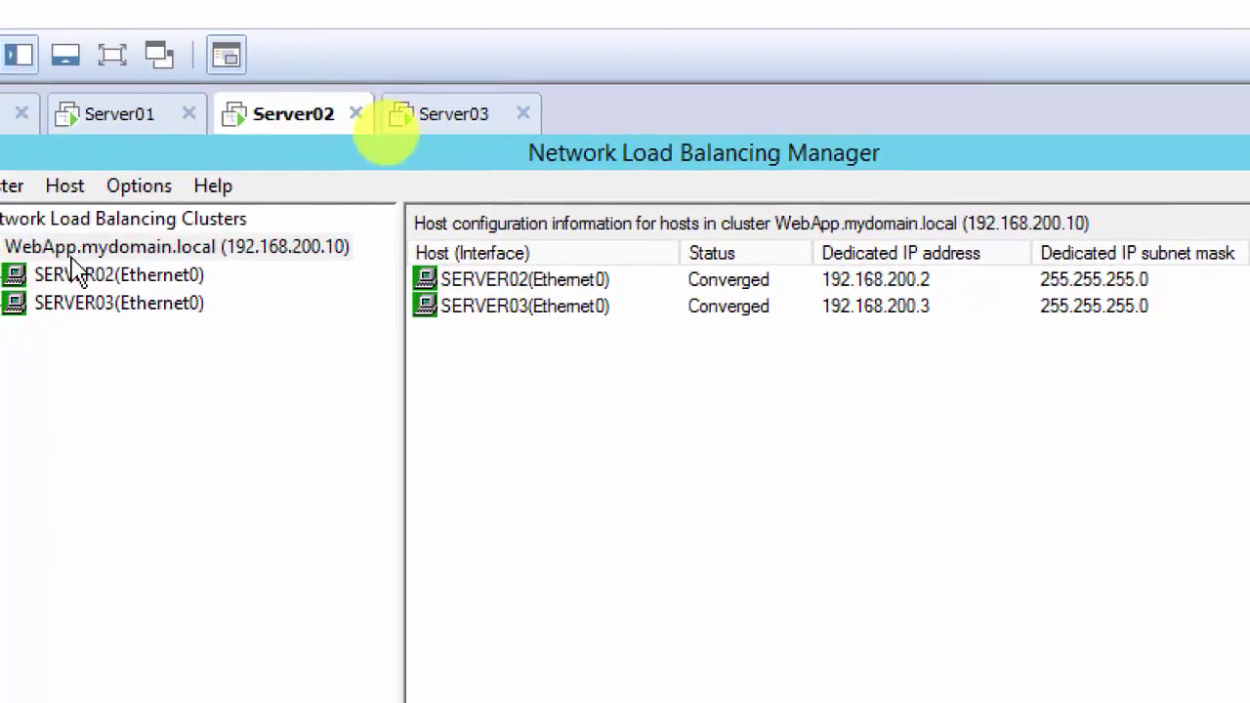
Step: Review the cluster host list and SERVER03's 0–65535 port rule: Enabled, Both protocols, Multiple mode
left_click(97, 252)
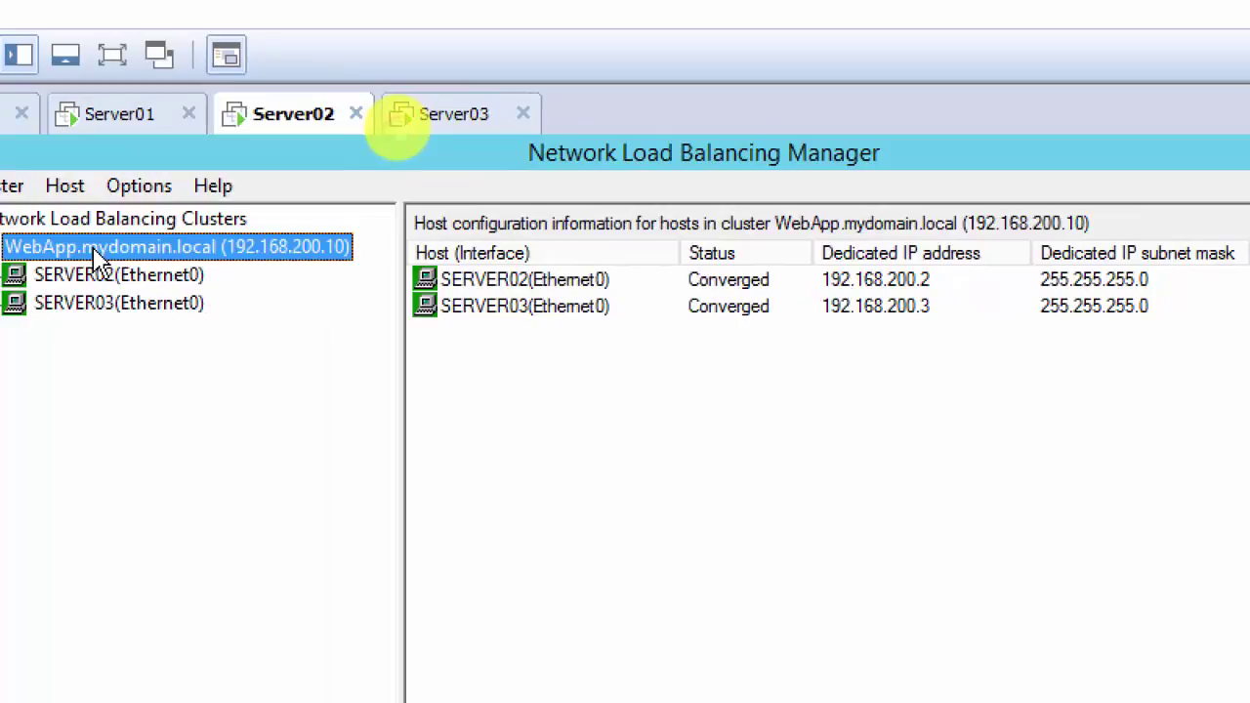
right_click(97, 252)
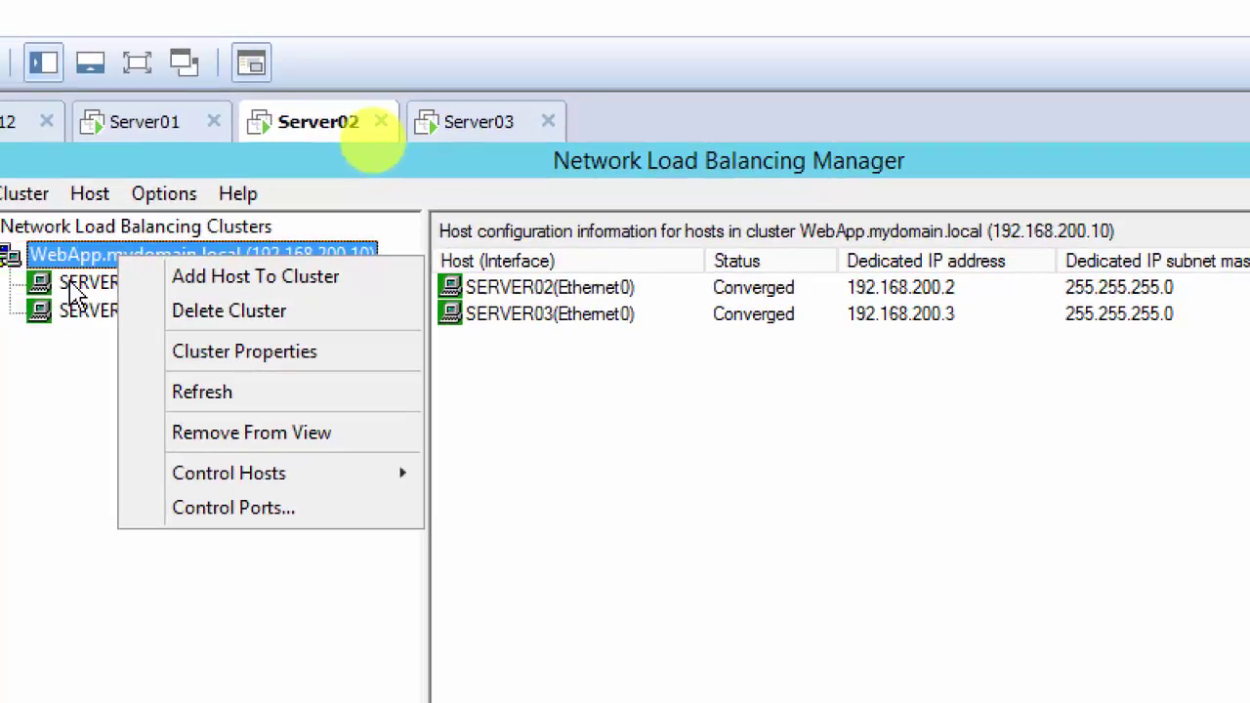
left_click(76, 291)
left_click(144, 262)
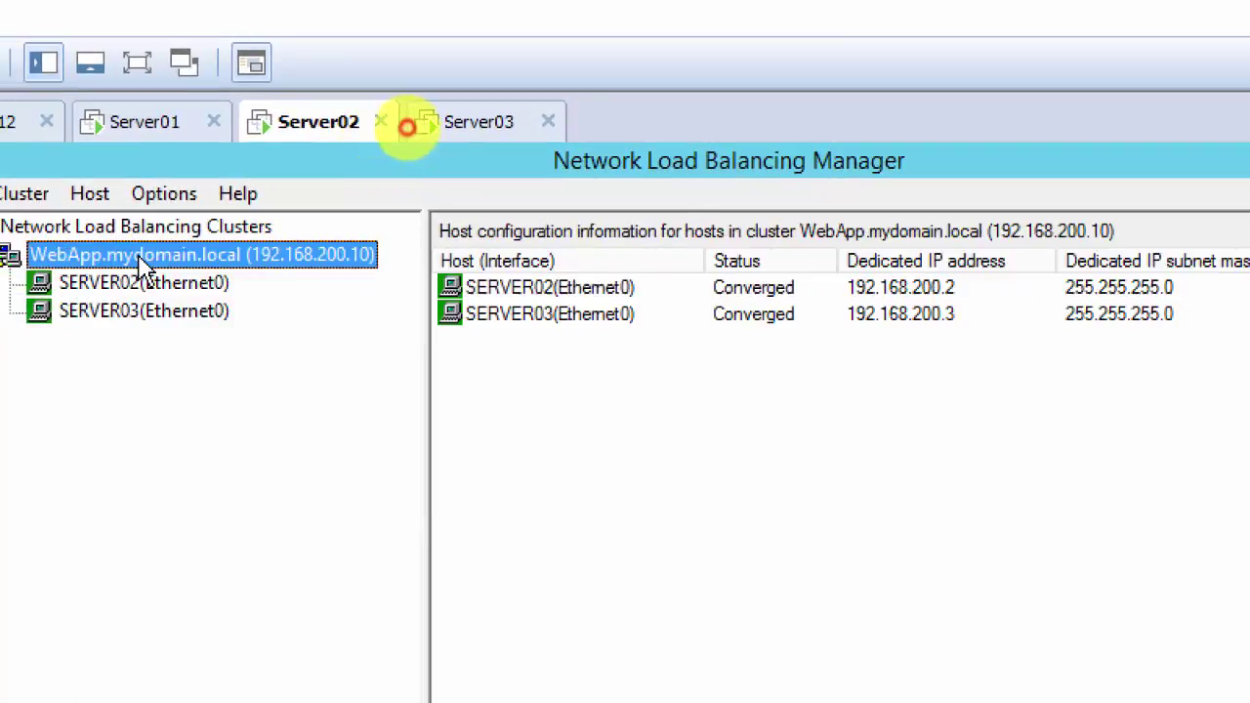
left_click(182, 312)
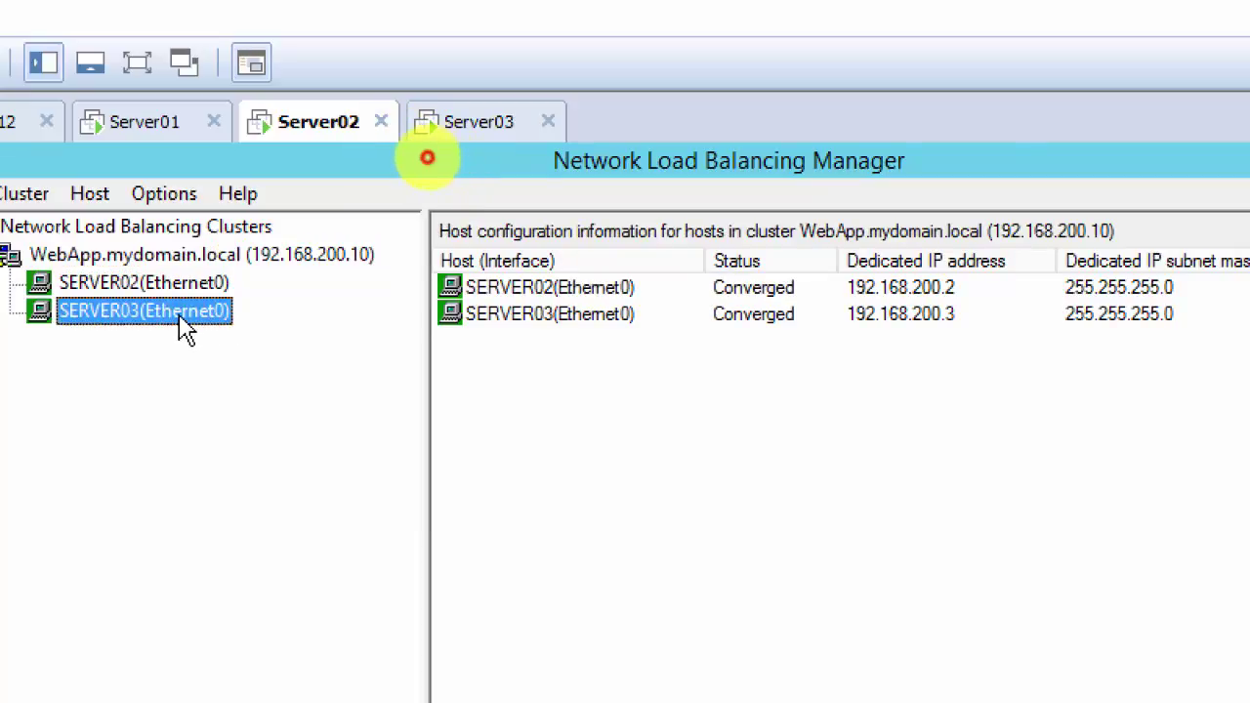
left_click(193, 262)
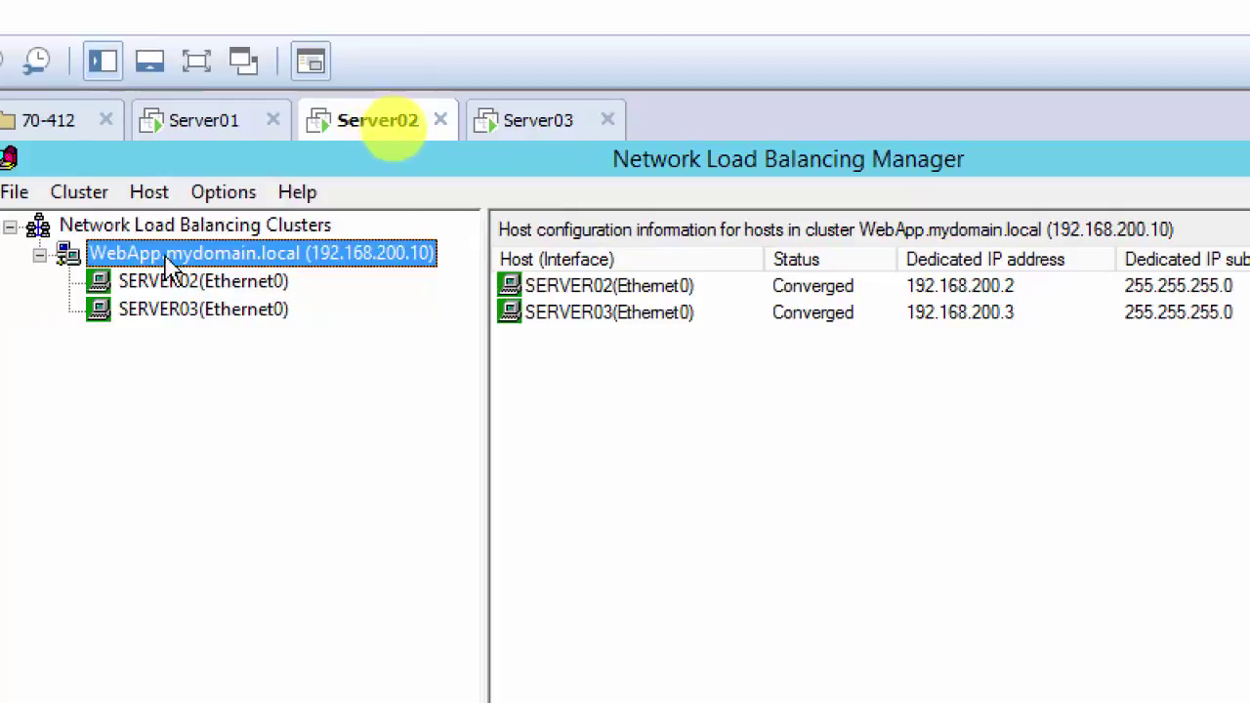
left_click(223, 312)
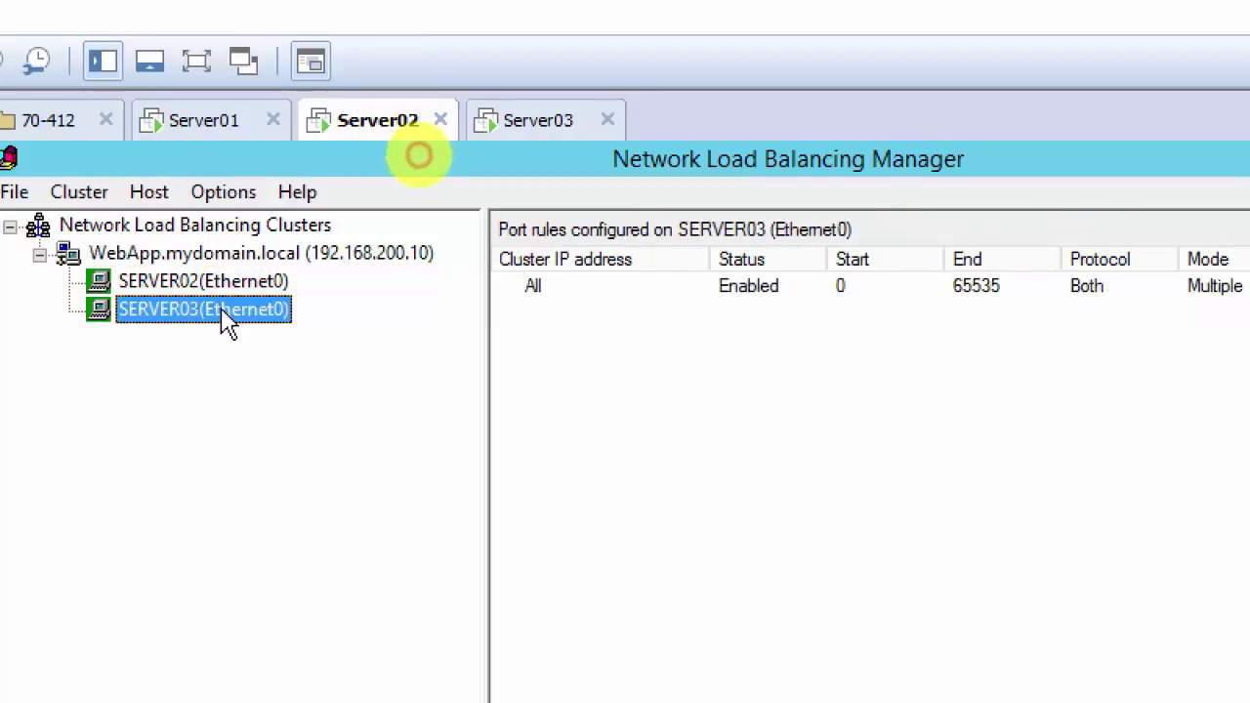
left_click(144, 255)
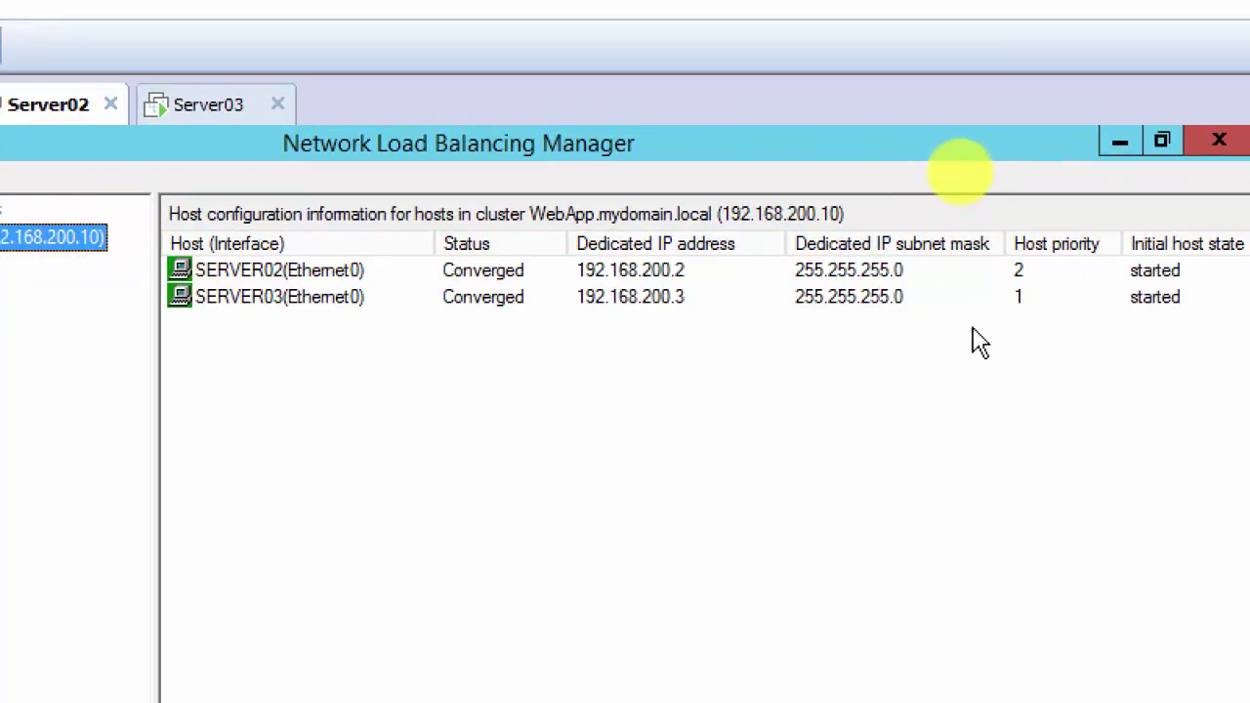
left_click(1022, 301)
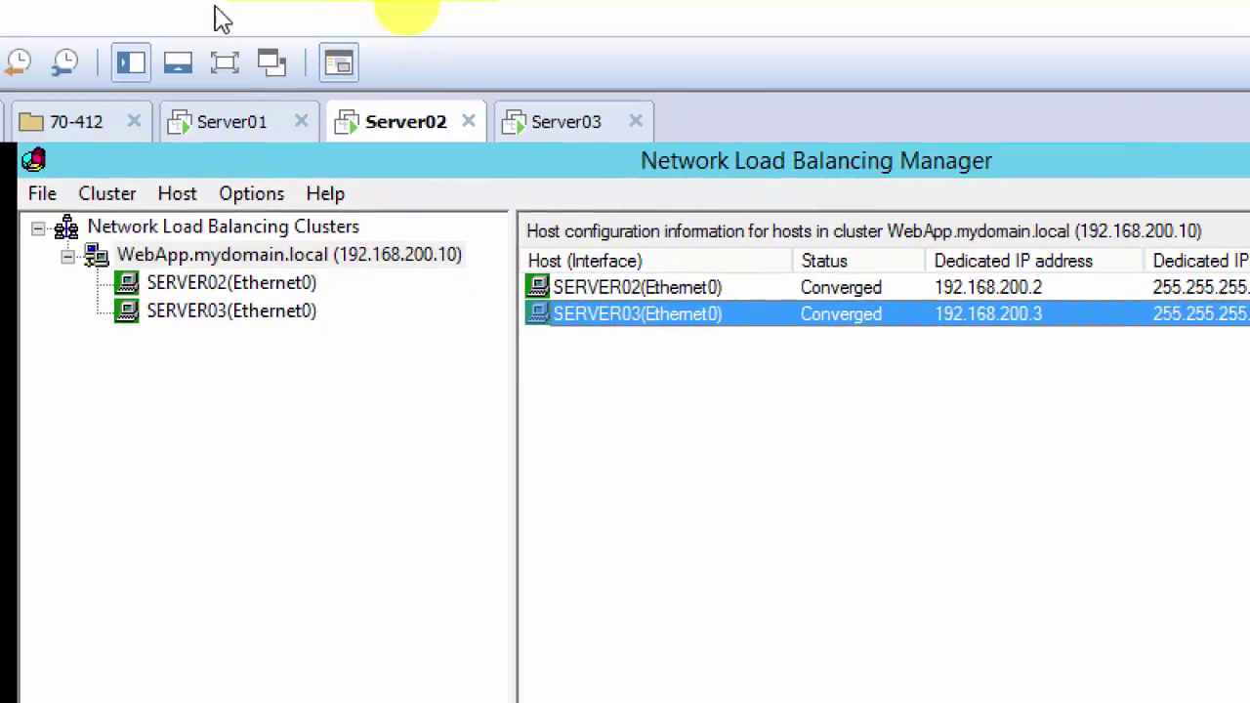
left_click(457, 250)
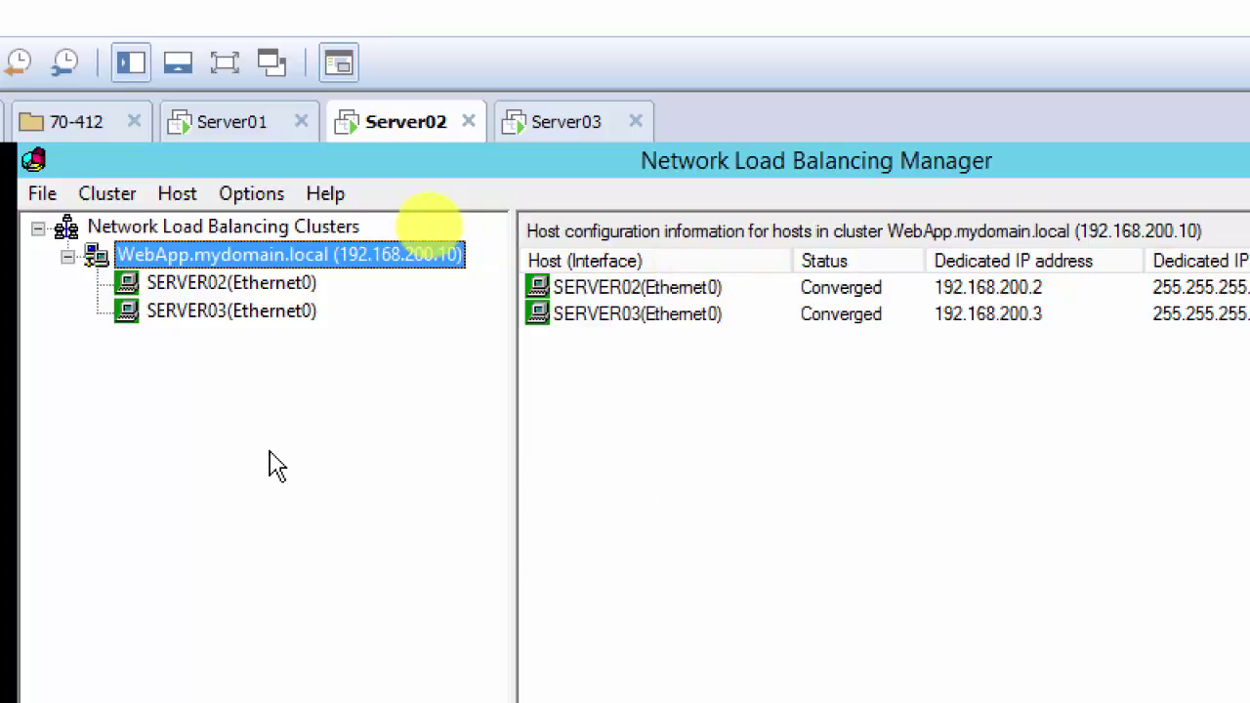
left_click(747, 543)
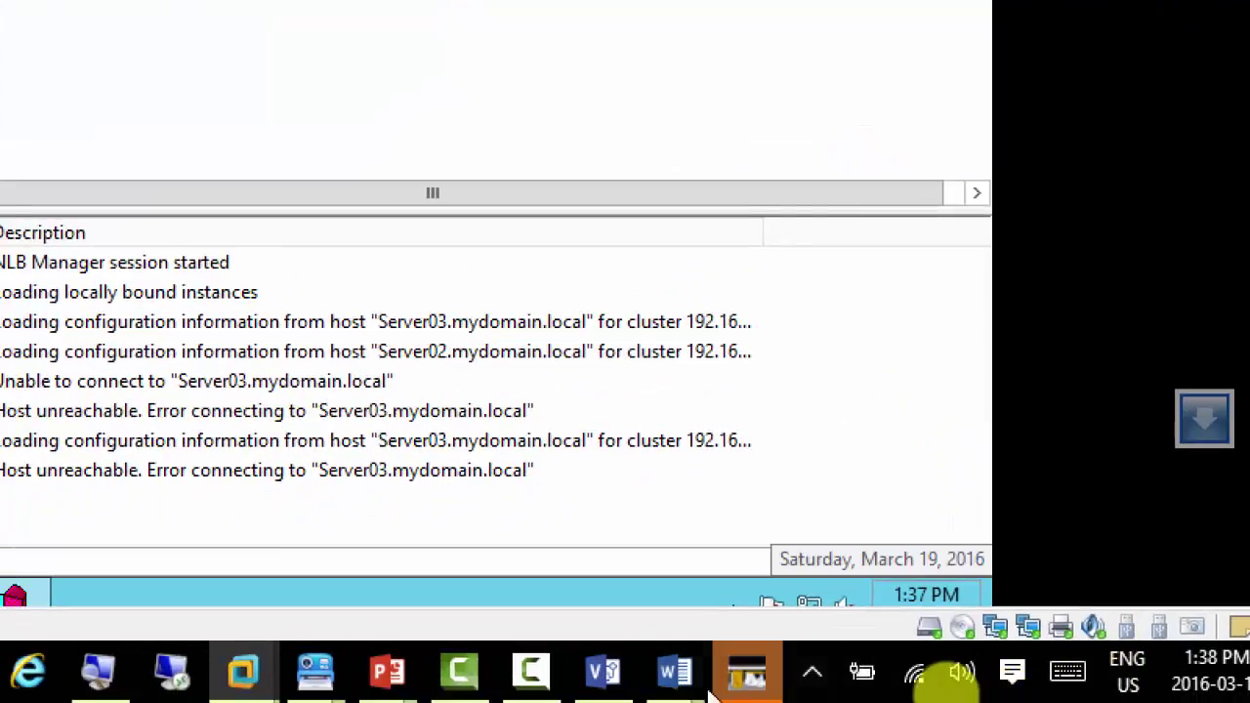
left_click(530, 684)
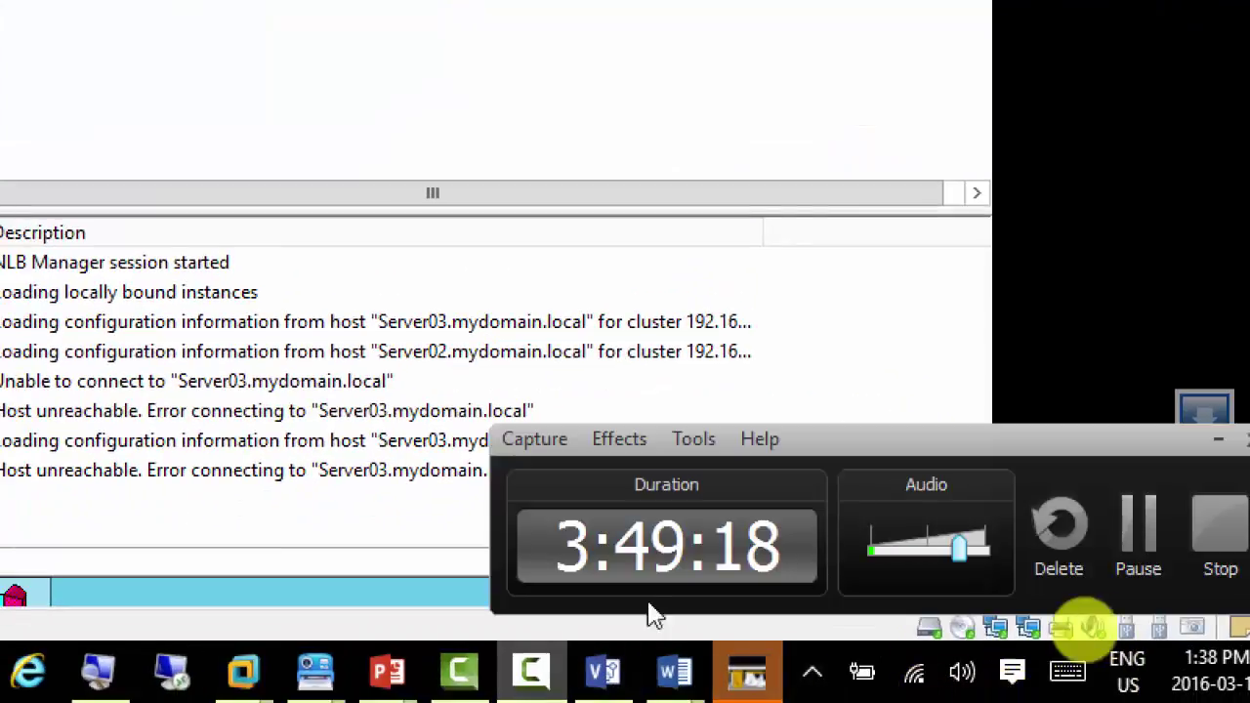